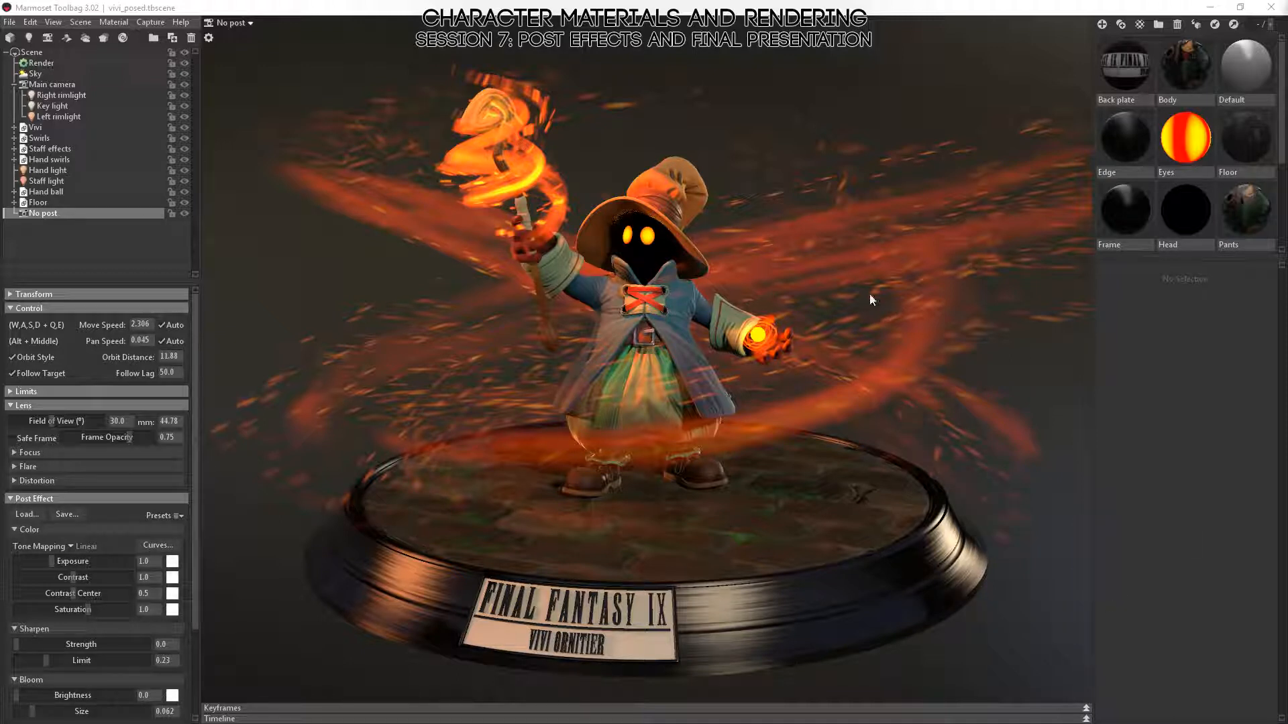
left_click(802, 134)
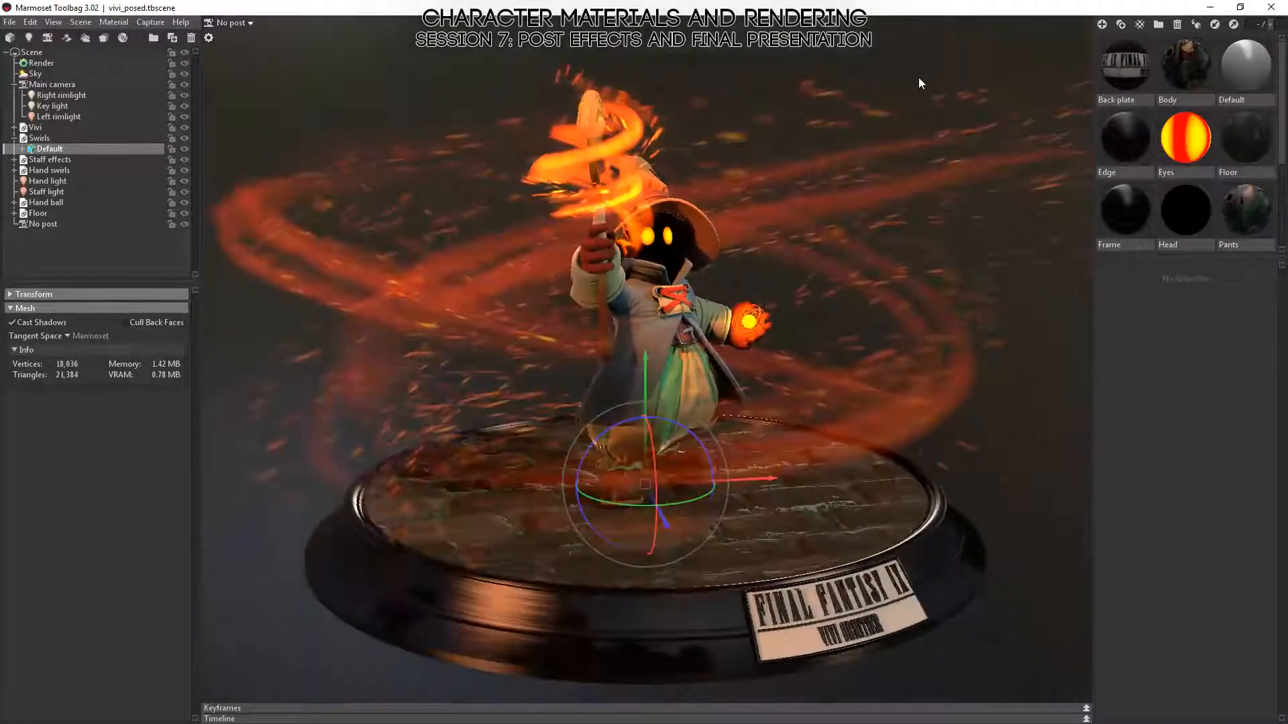
left_click_drag(919, 78, 678, 289)
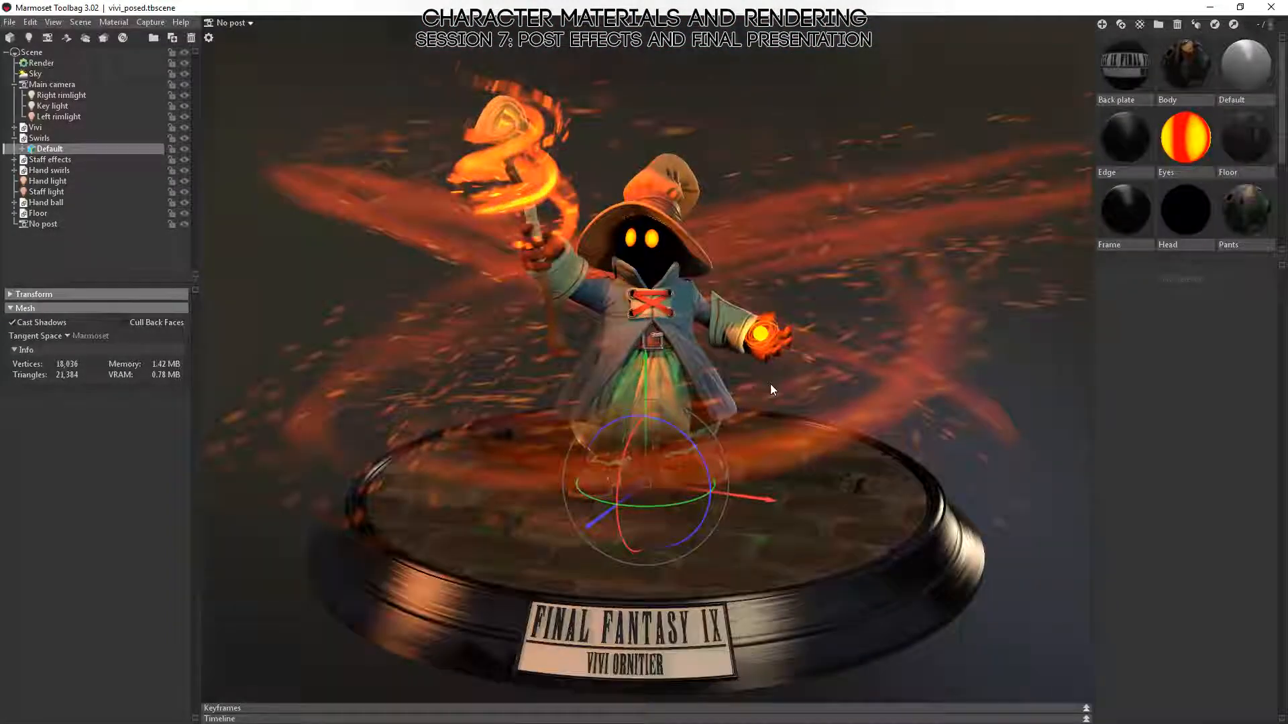
mouse_move(770, 384)
left_mouse_down()
mouse_move(749, 370)
mouse_move(770, 405)
left_mouse_up()
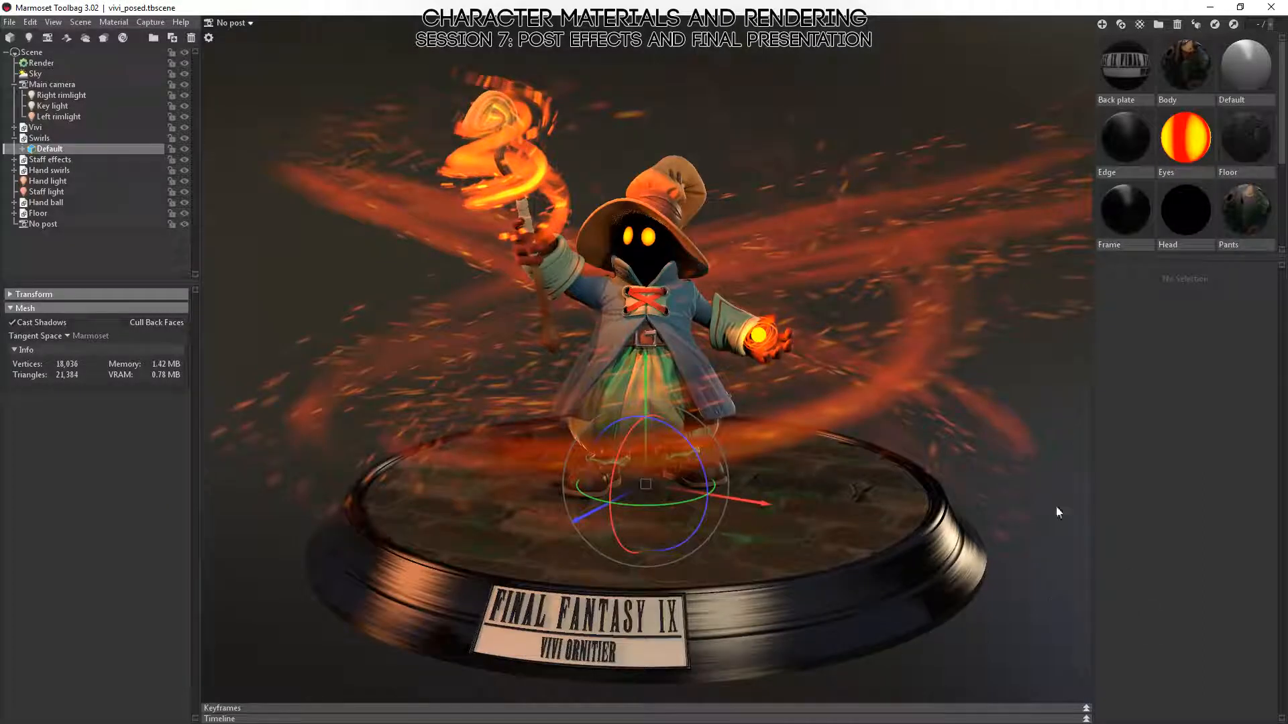
left_click_drag(338, 122, 291, 89)
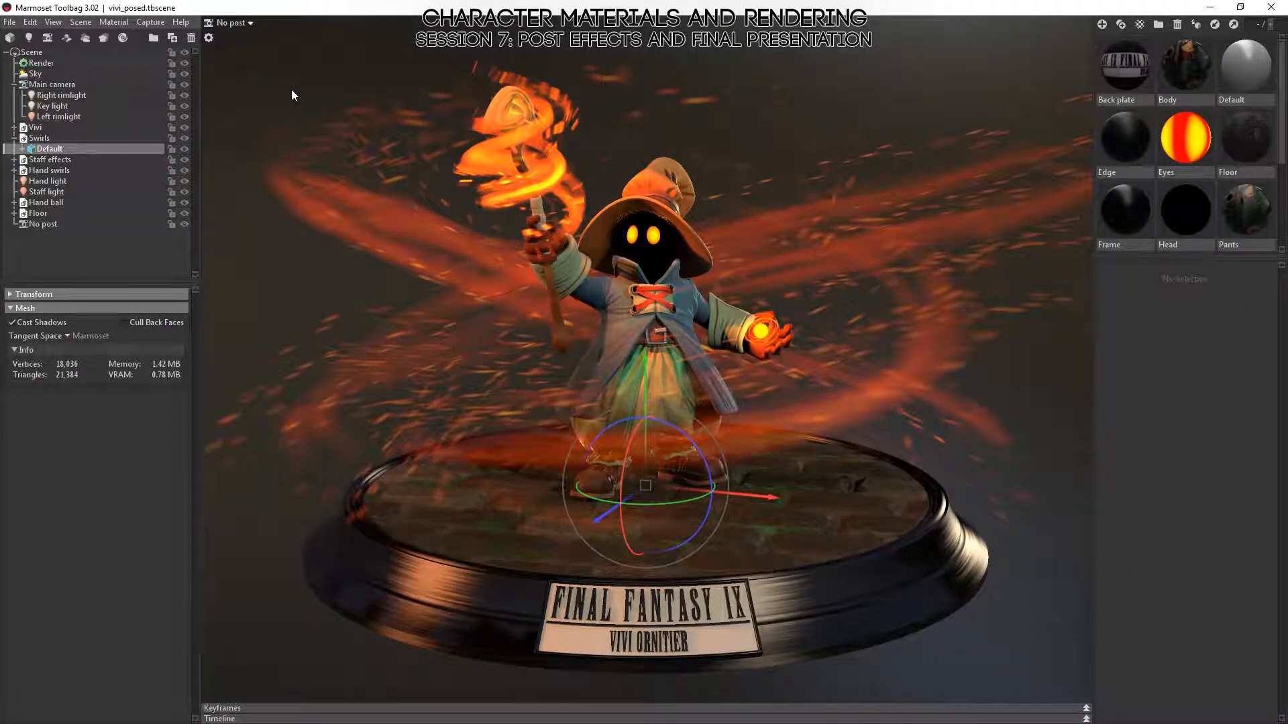
left_click(243, 23)
left_click(290, 23)
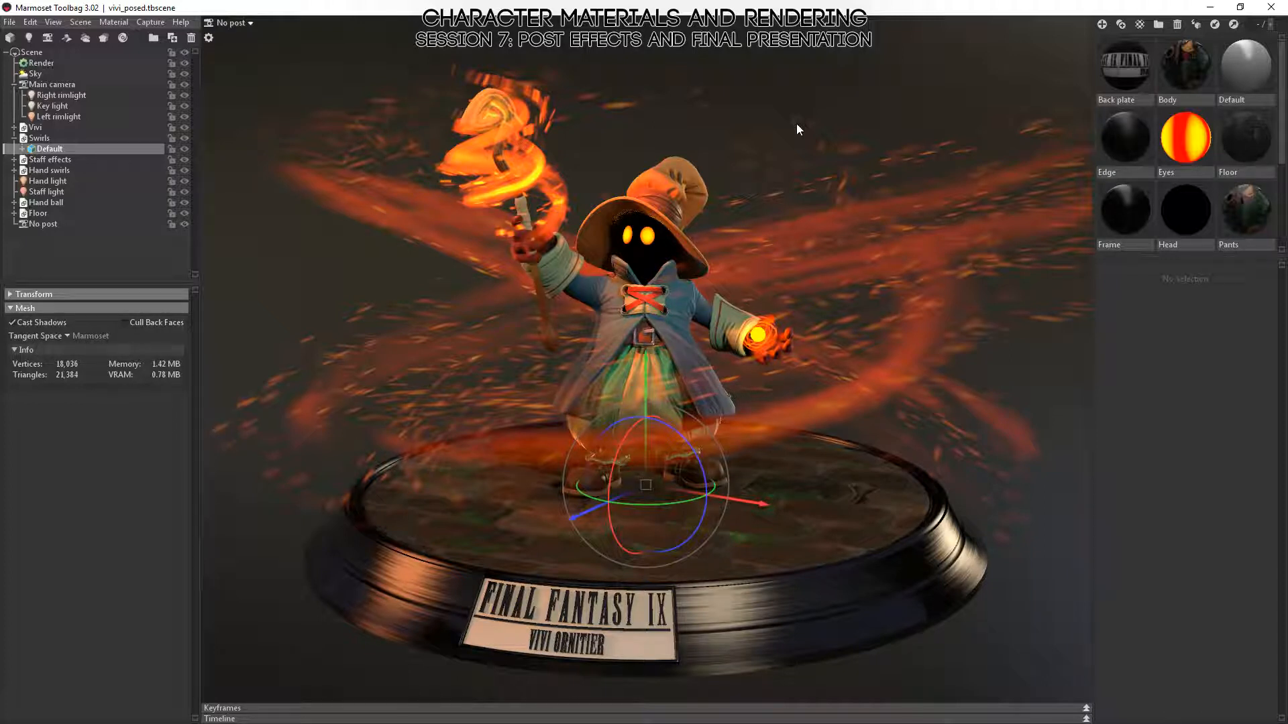
left_click(868, 72)
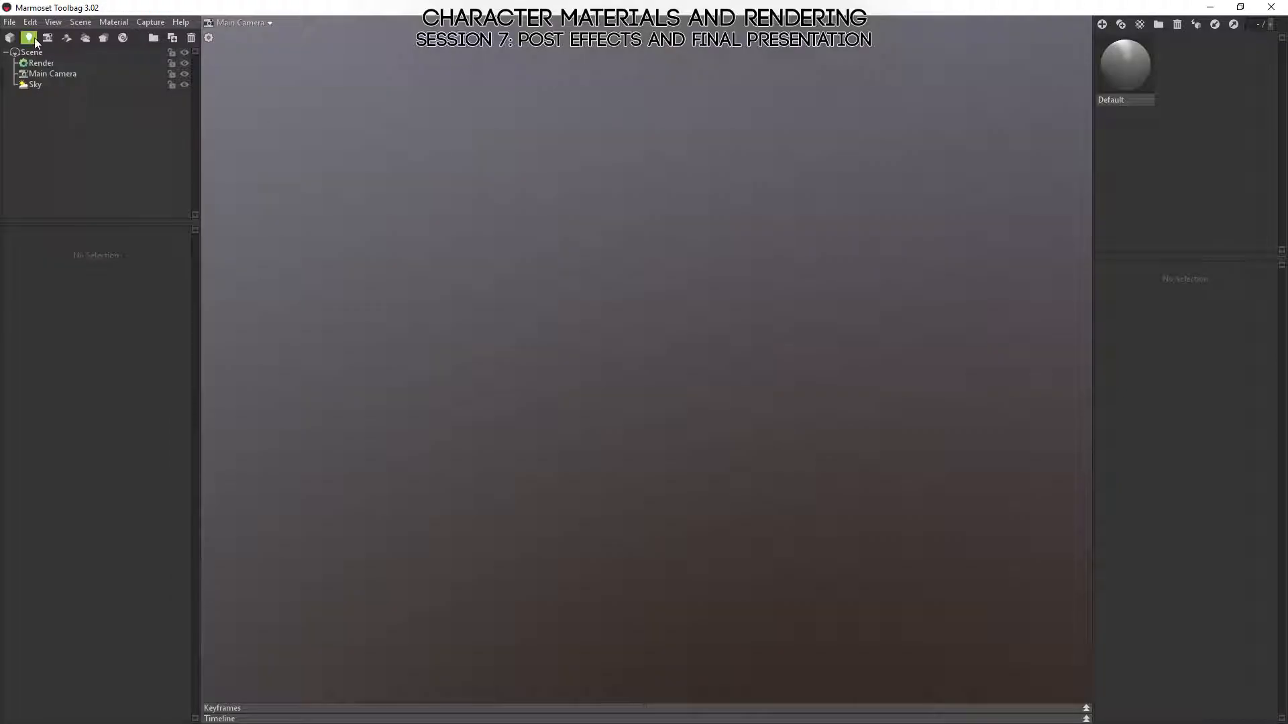
- Open the recently used scene metaljohnny_renderscene_01.tbscene
left_click(9, 22)
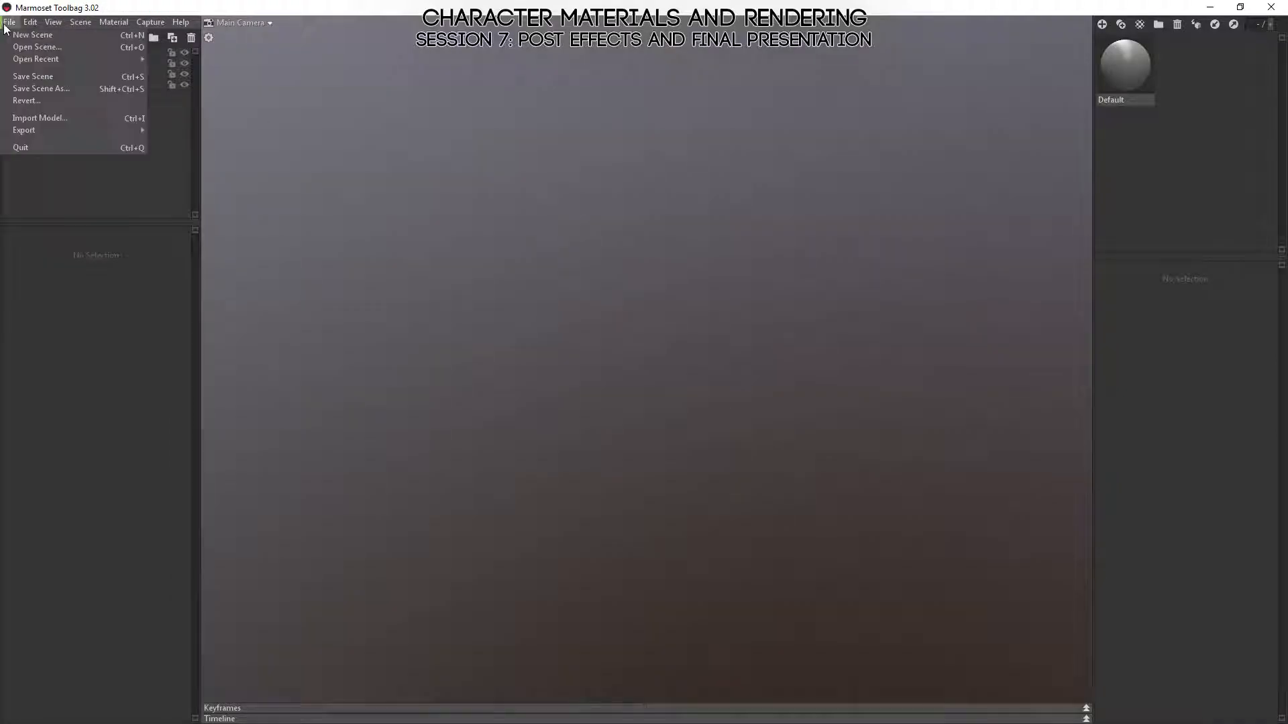
mouse_move(34, 61)
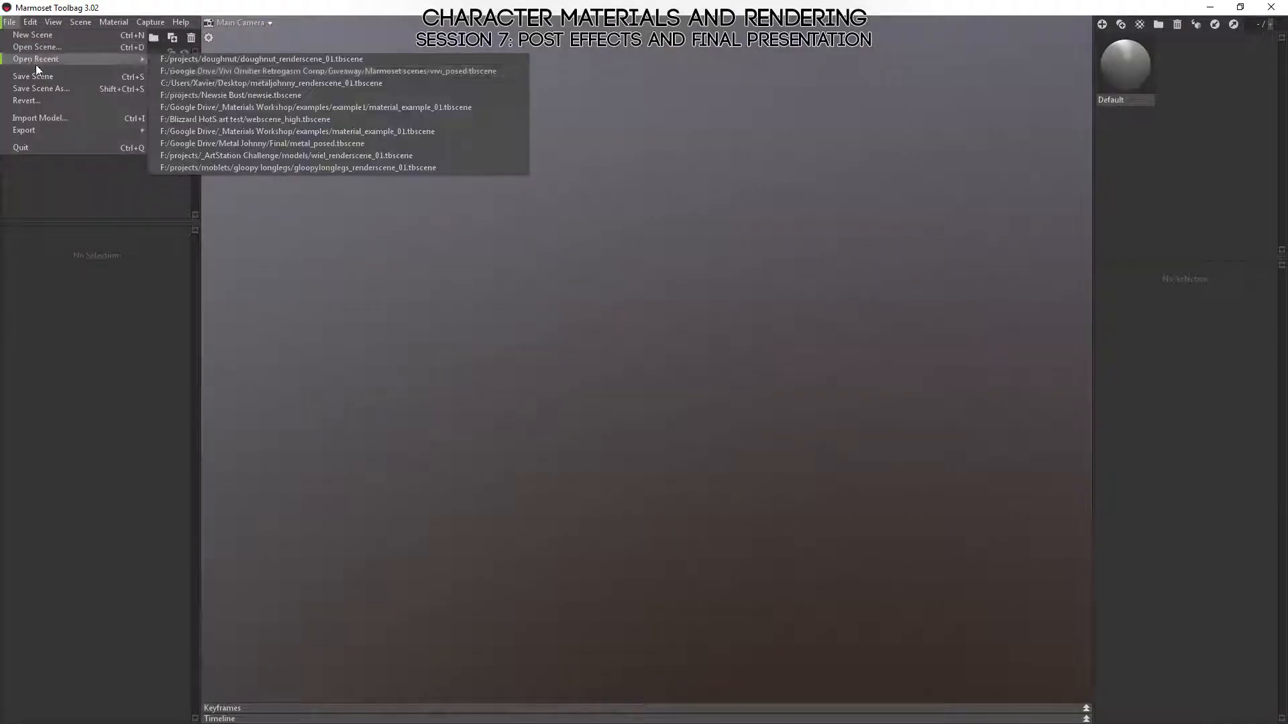
left_click(283, 86)
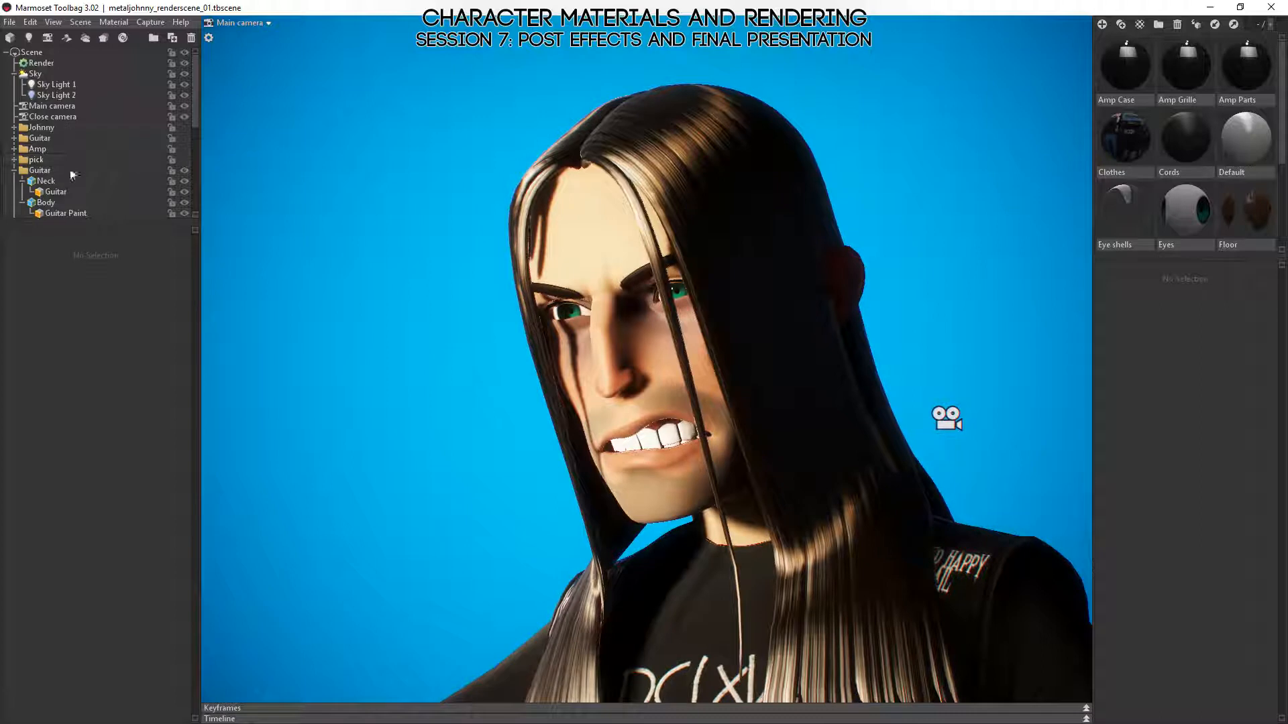
- Turn off Local Reflections in the scene's render lighting settings
left_click(32, 63)
left_click(12, 390)
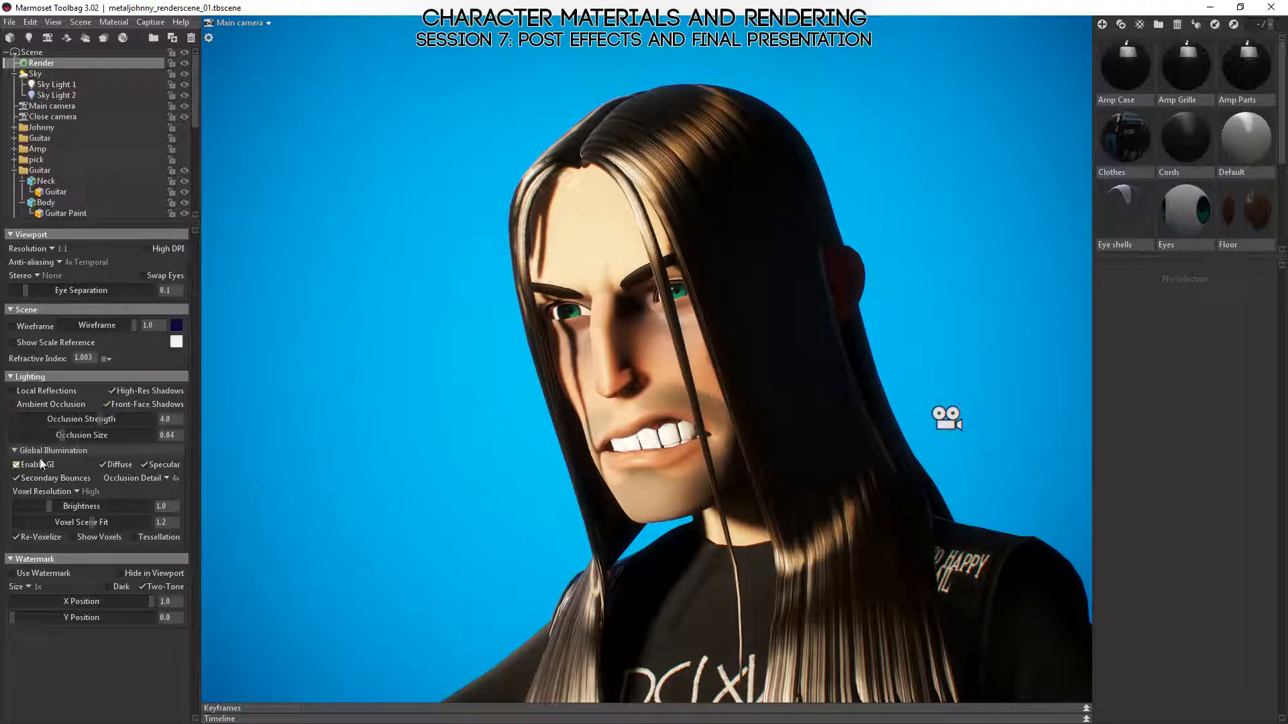
left_click_drag(662, 363, 548, 311)
- Change the sky's backdrop colour to a dark neutral grey, hex 484848
left_click(32, 74)
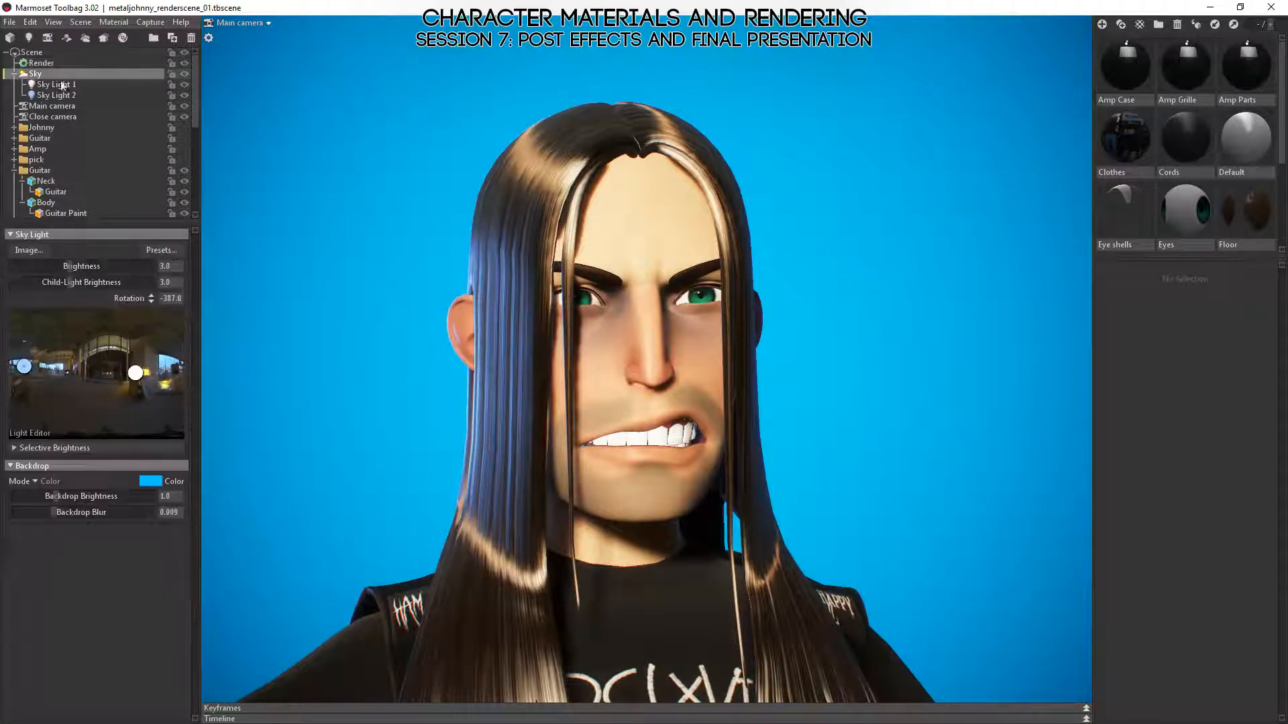
left_click(150, 481)
mouse_move(284, 585)
left_mouse_down()
mouse_move(167, 685)
mouse_move(157, 666)
left_mouse_up()
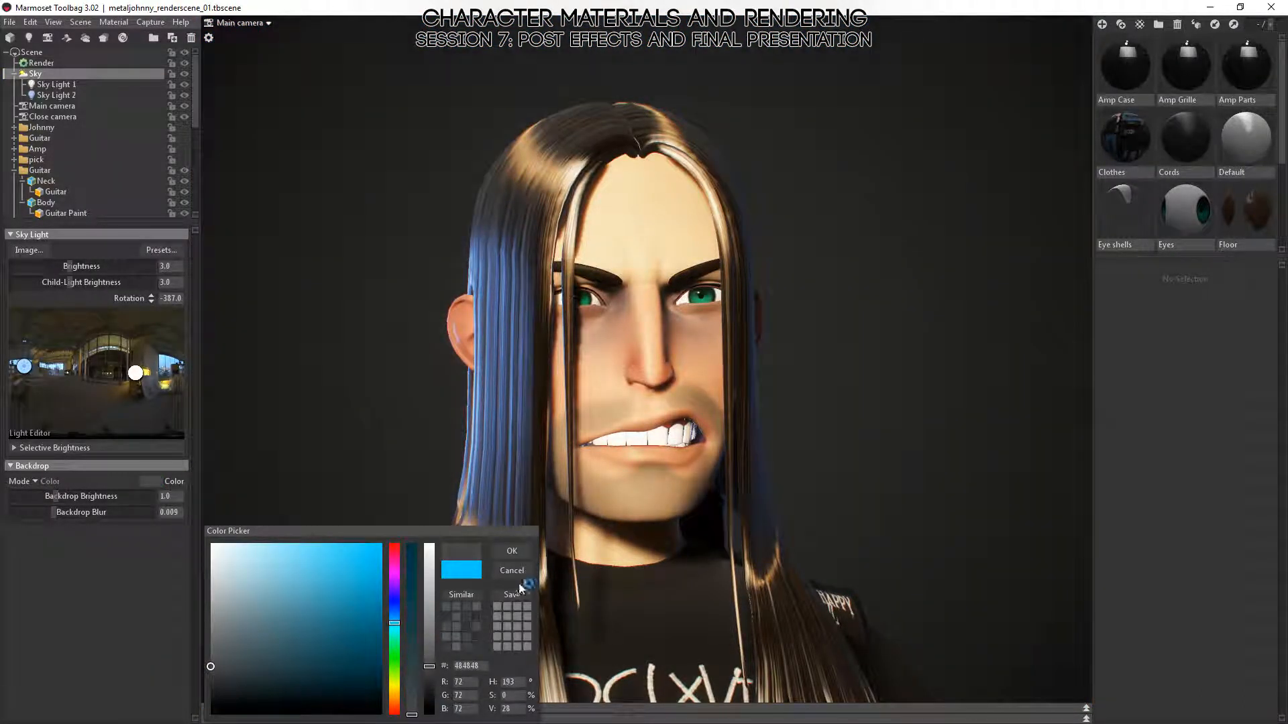
left_click(511, 552)
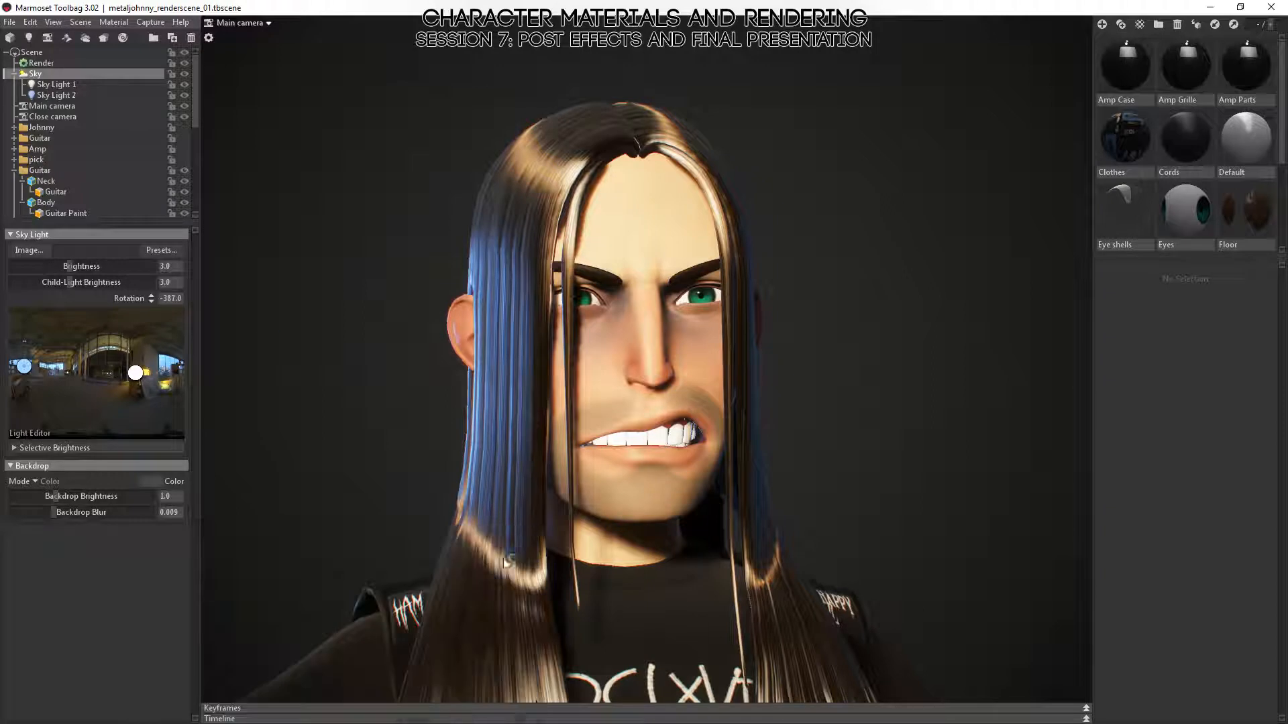
- Reset the main camera's post effects to the preset with linear tone mapping, exposure 1.0 and zero sharpening, bloom and vignette
left_click(35, 106)
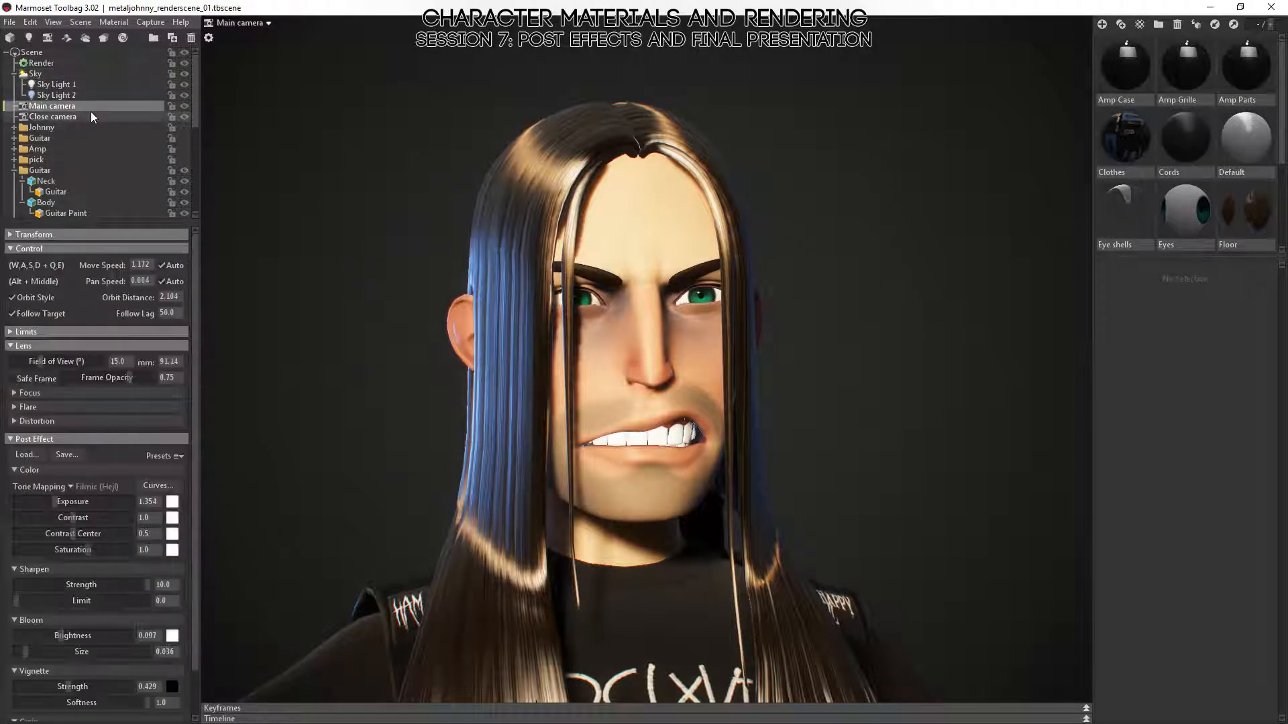
left_click(180, 457)
left_click(211, 458)
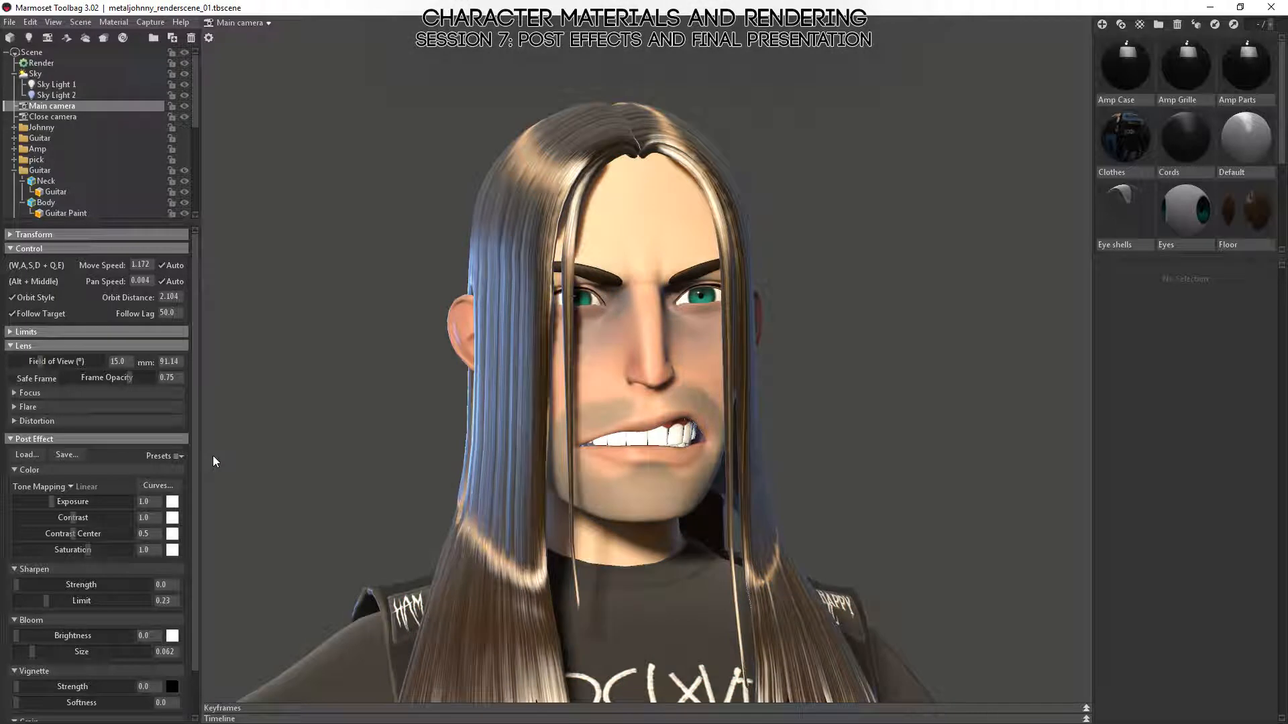
- Widen the main camera's field of view to about 116.3 degrees and turn off its depth of field
scroll(794, 513, "down", 5)
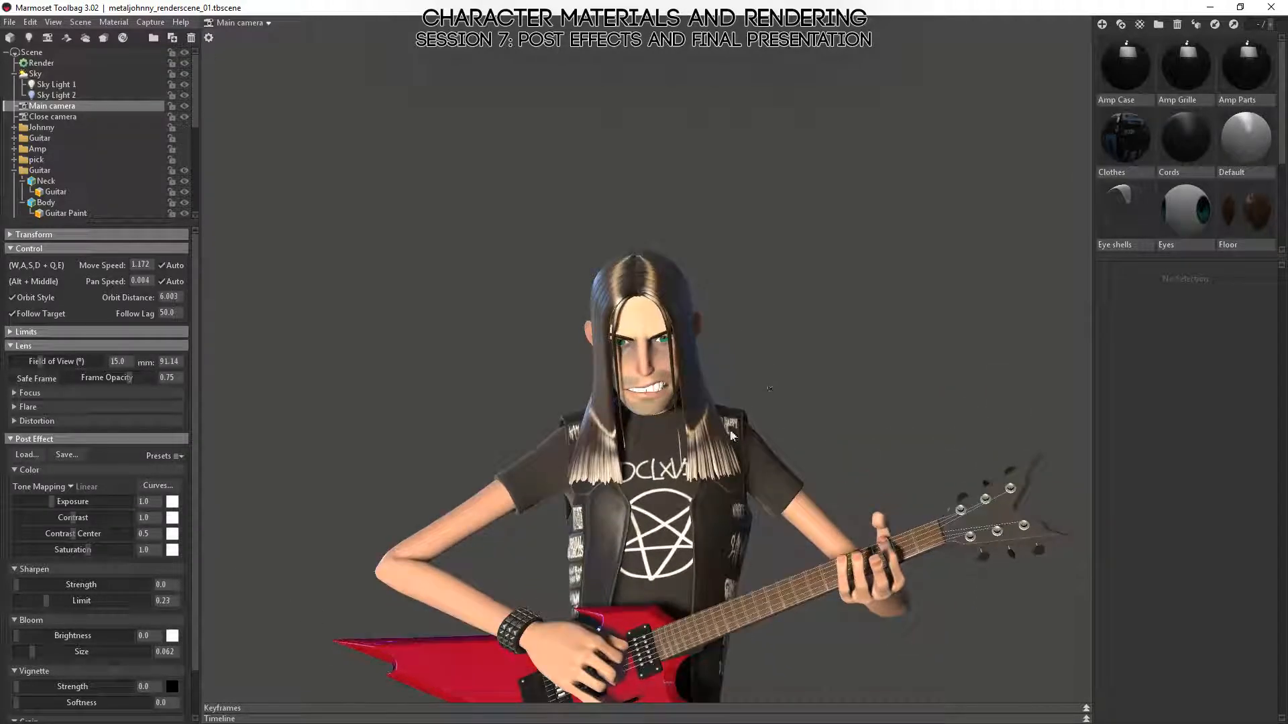
scroll(734, 433, "up", 6)
left_click_drag(734, 429, 711, 336, "alt")
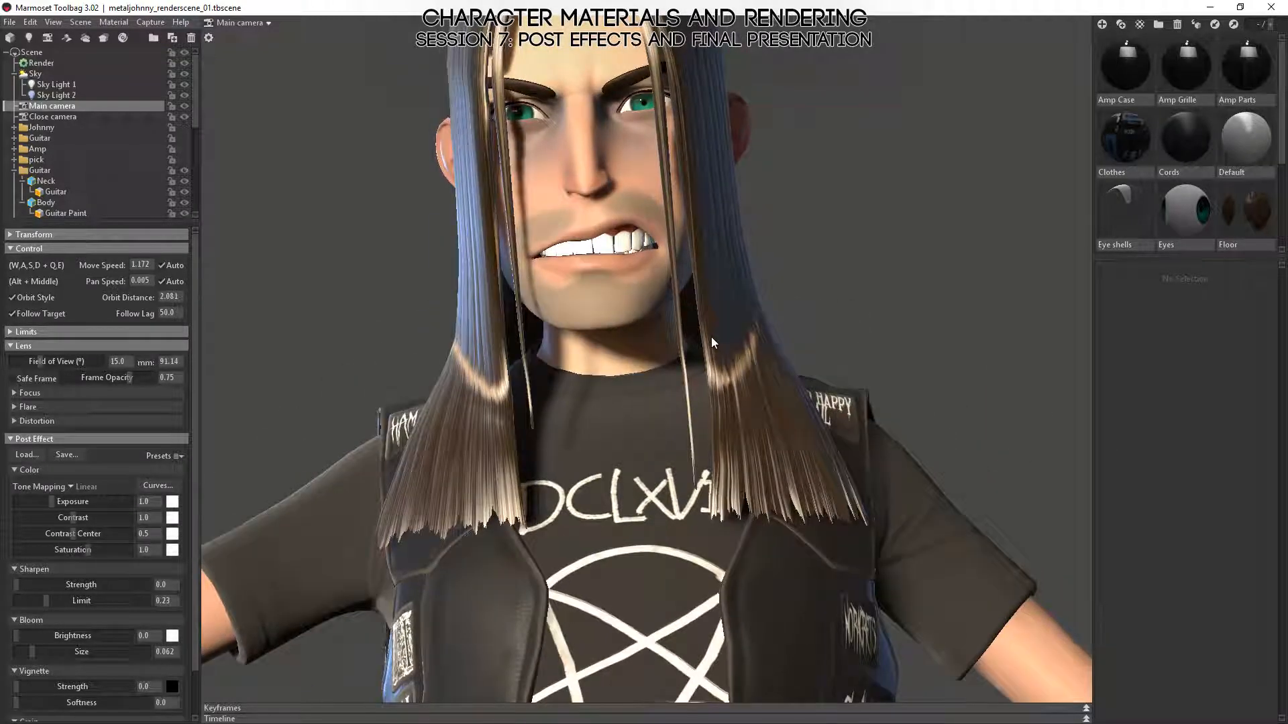
middle_click_drag(711, 336, 726, 595, "alt")
left_click_drag(726, 595, 683, 561, "alt")
middle_click_drag(682, 560, 689, 493, "alt")
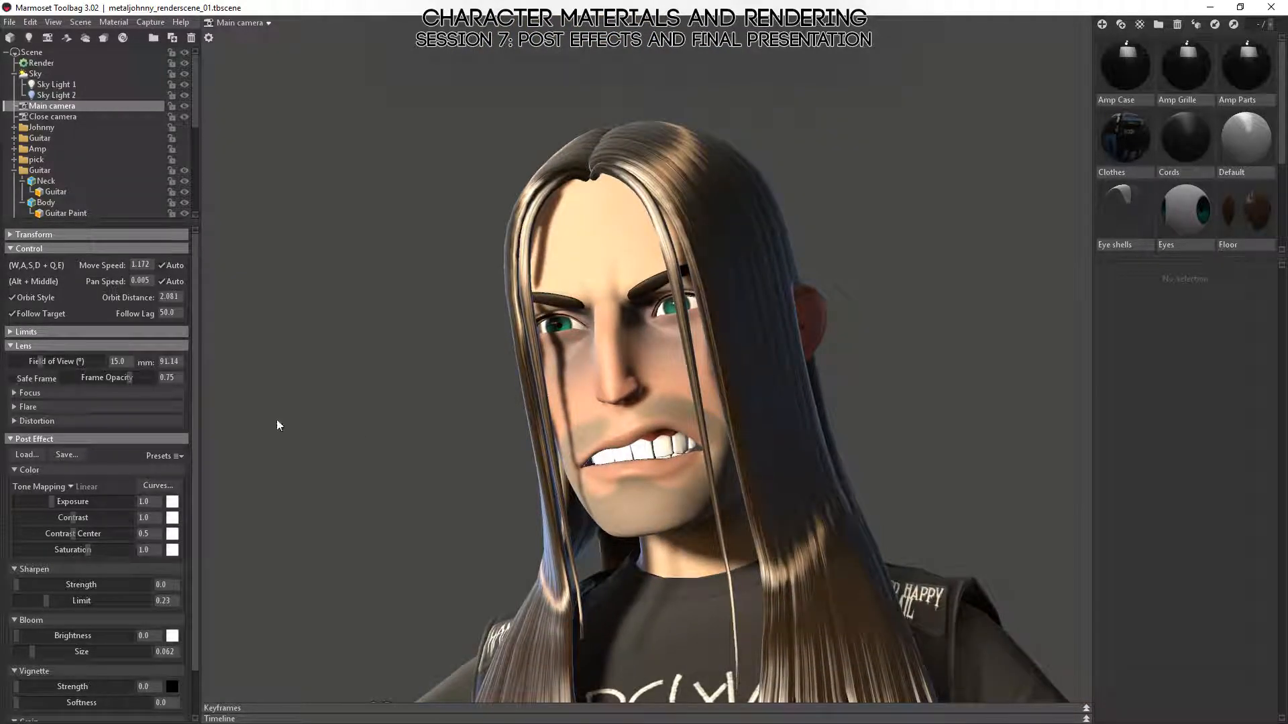
right_click_drag(581, 420, 535, 349, "alt")
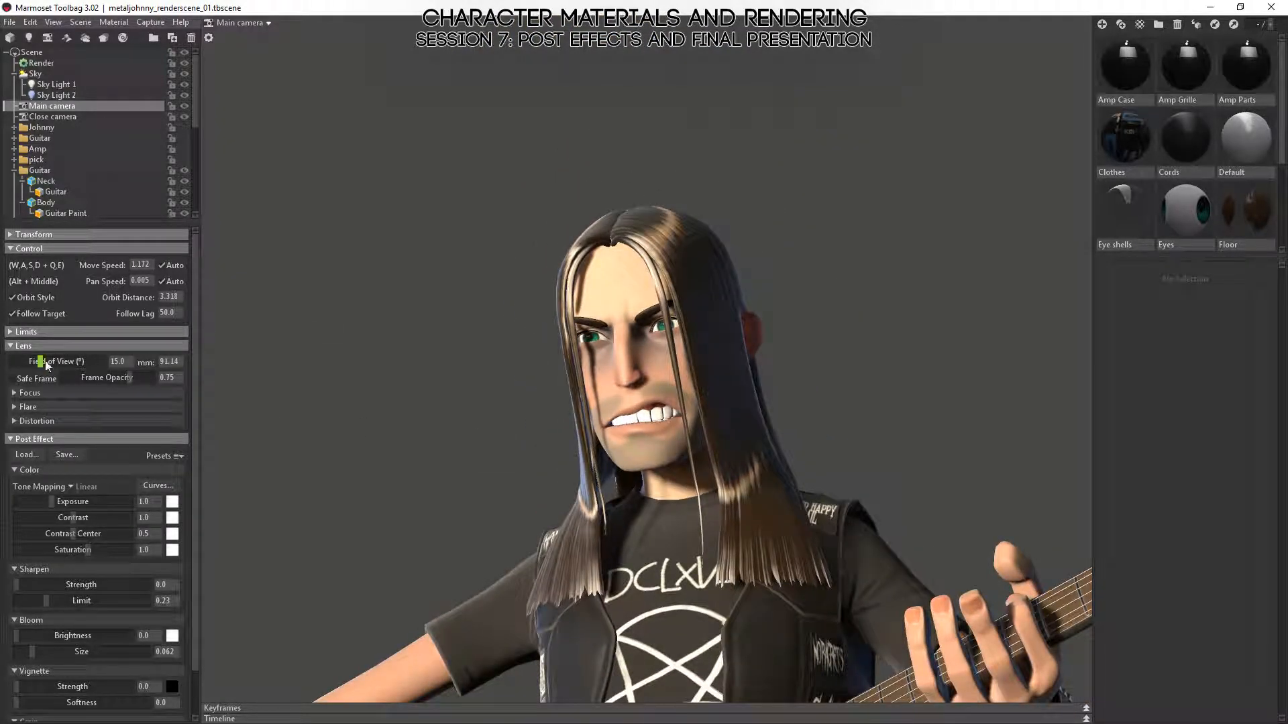
left_click_drag(47, 364, 91, 365)
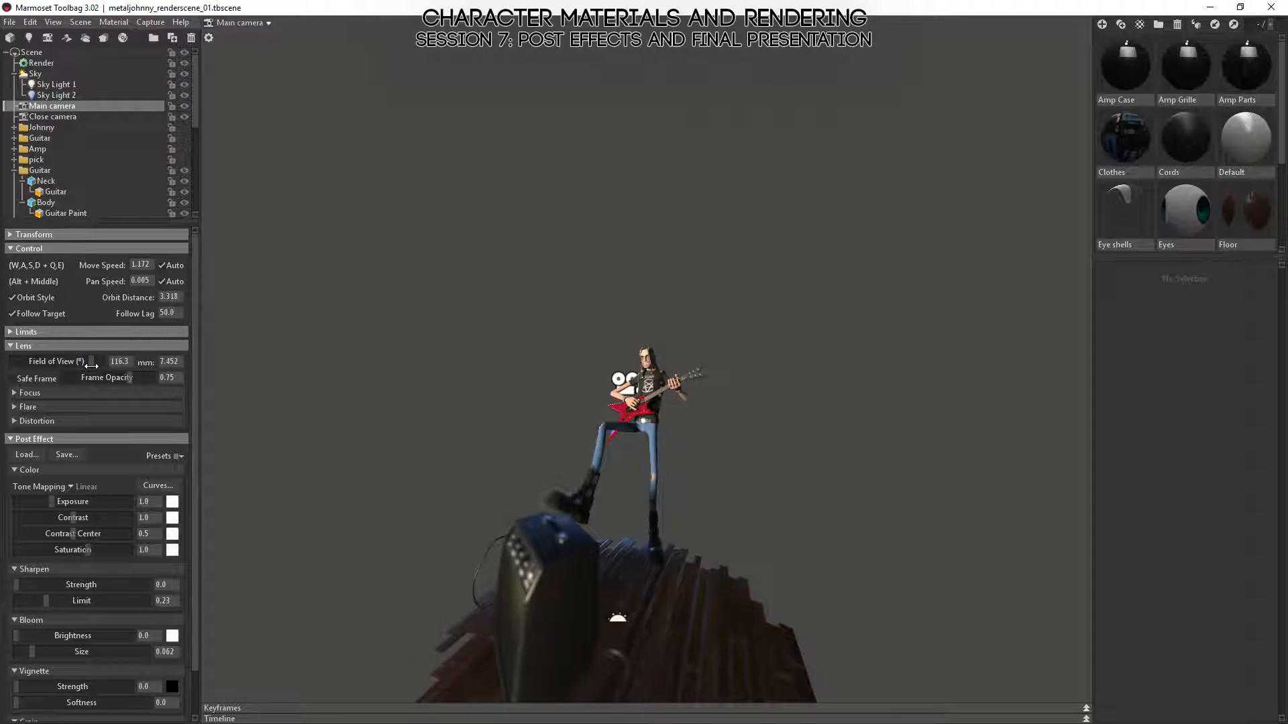
left_click(14, 394)
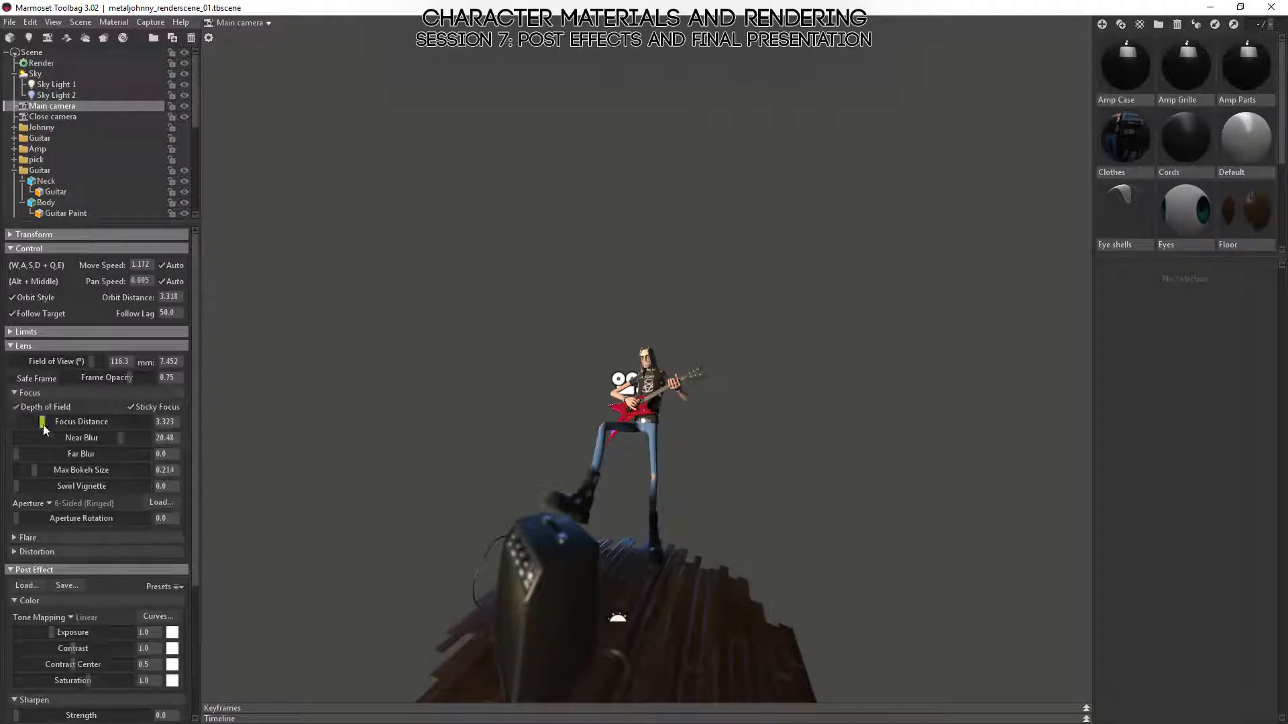
- Examine the full guitarist figure, amp and wooden floor from several angles for wide-angle perspective distortion
left_click_drag(694, 455, 666, 348, "alt")
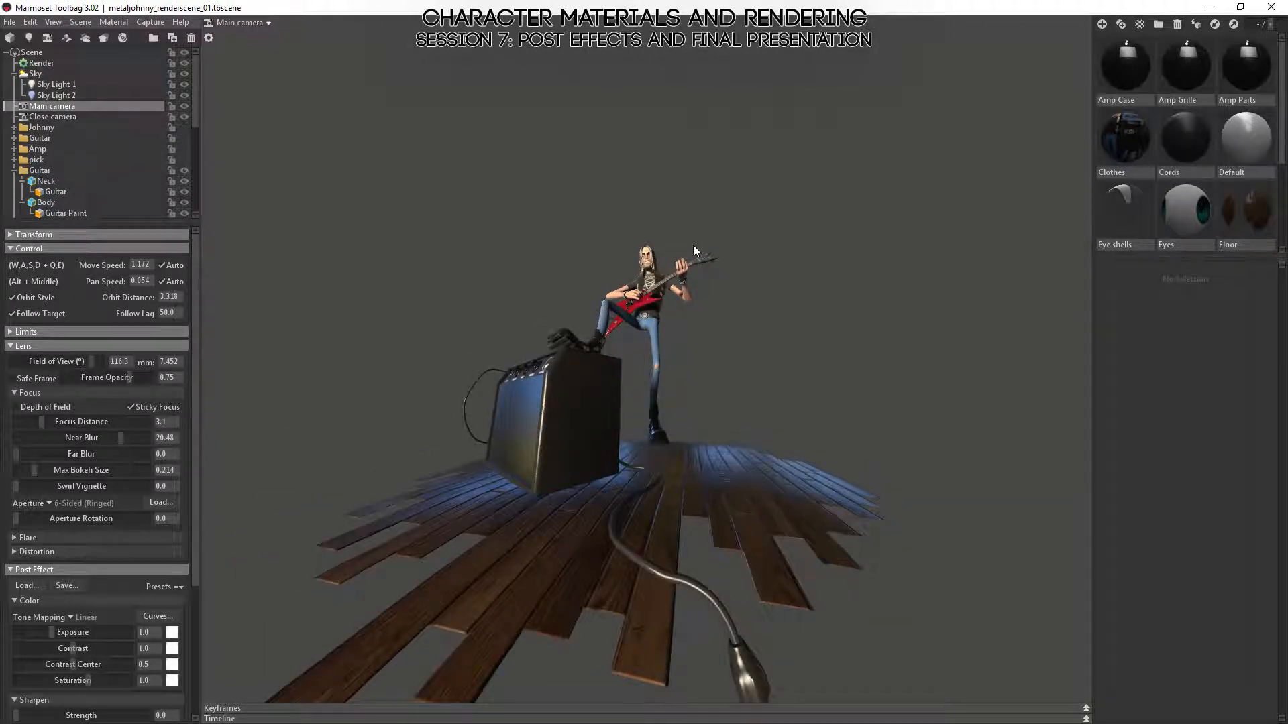
left_click_drag(694, 245, 662, 373, "alt")
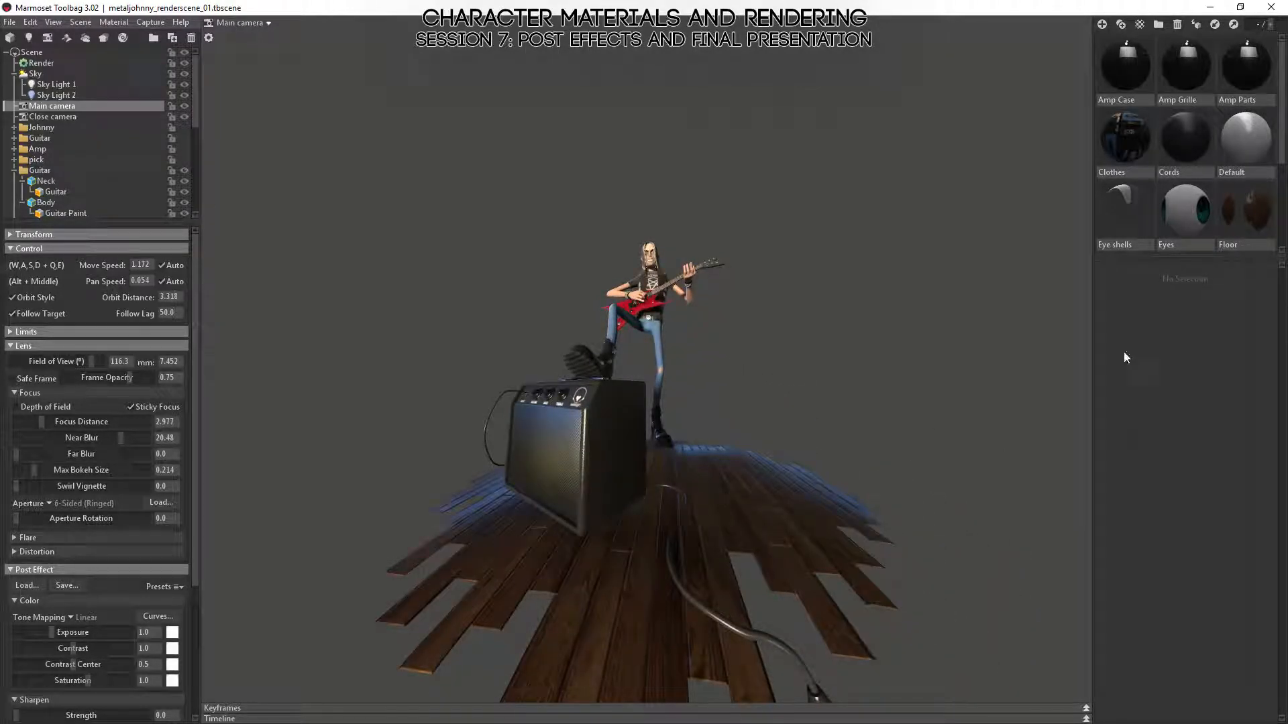
left_click_drag(554, 468, 485, 475, "alt")
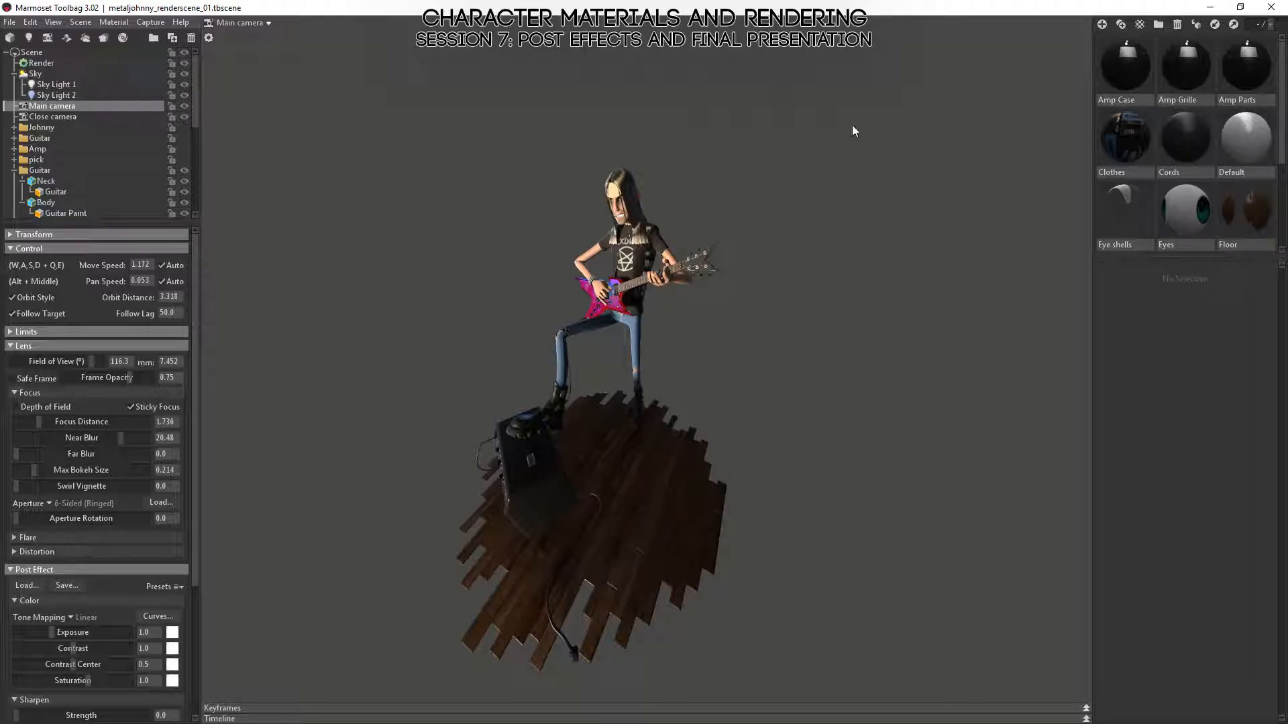
left_click_drag(716, 267, 762, 280, "alt")
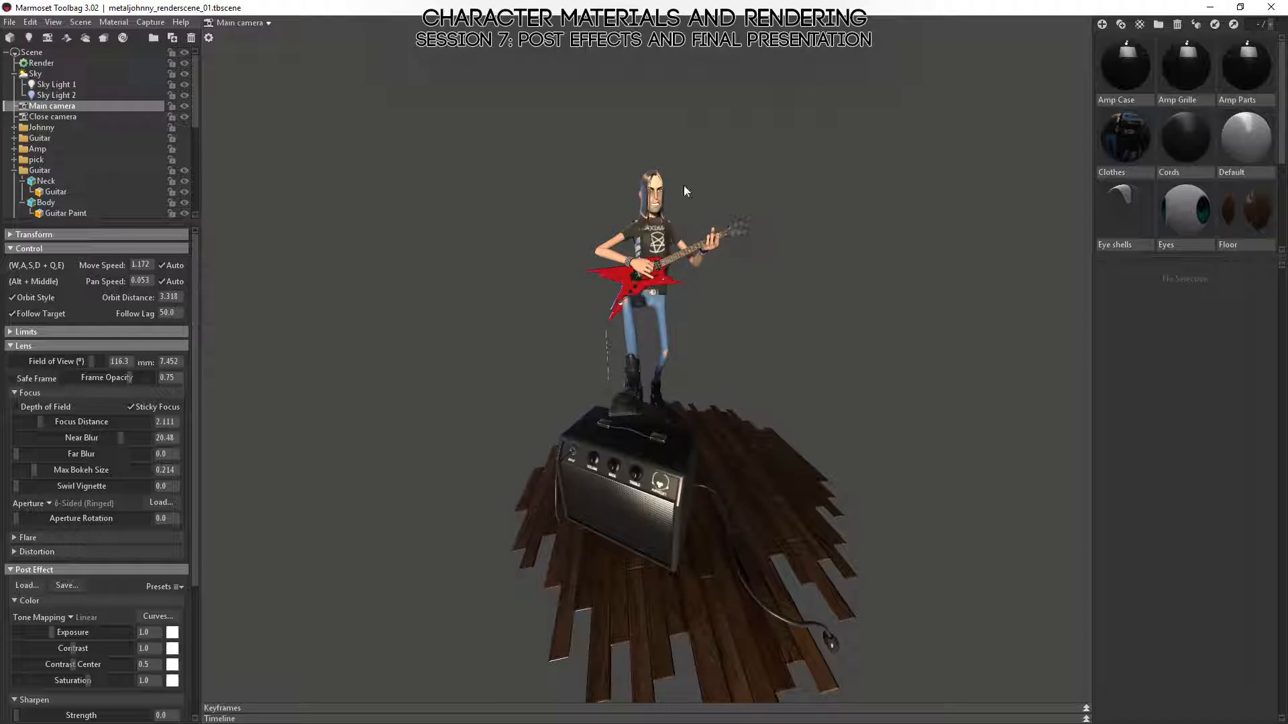
left_click_drag(643, 236, 805, 330, "alt")
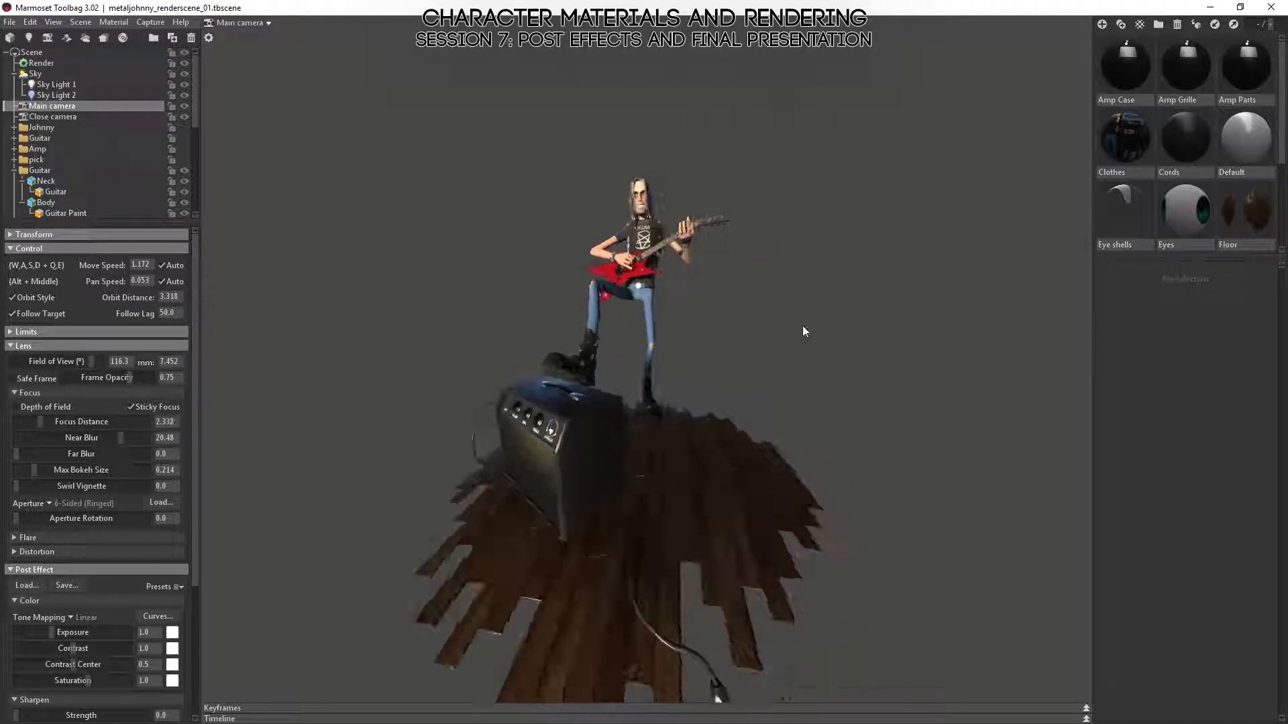
left_click_drag(750, 473, 645, 470, "alt")
left_click_drag(657, 347, 797, 328, "alt")
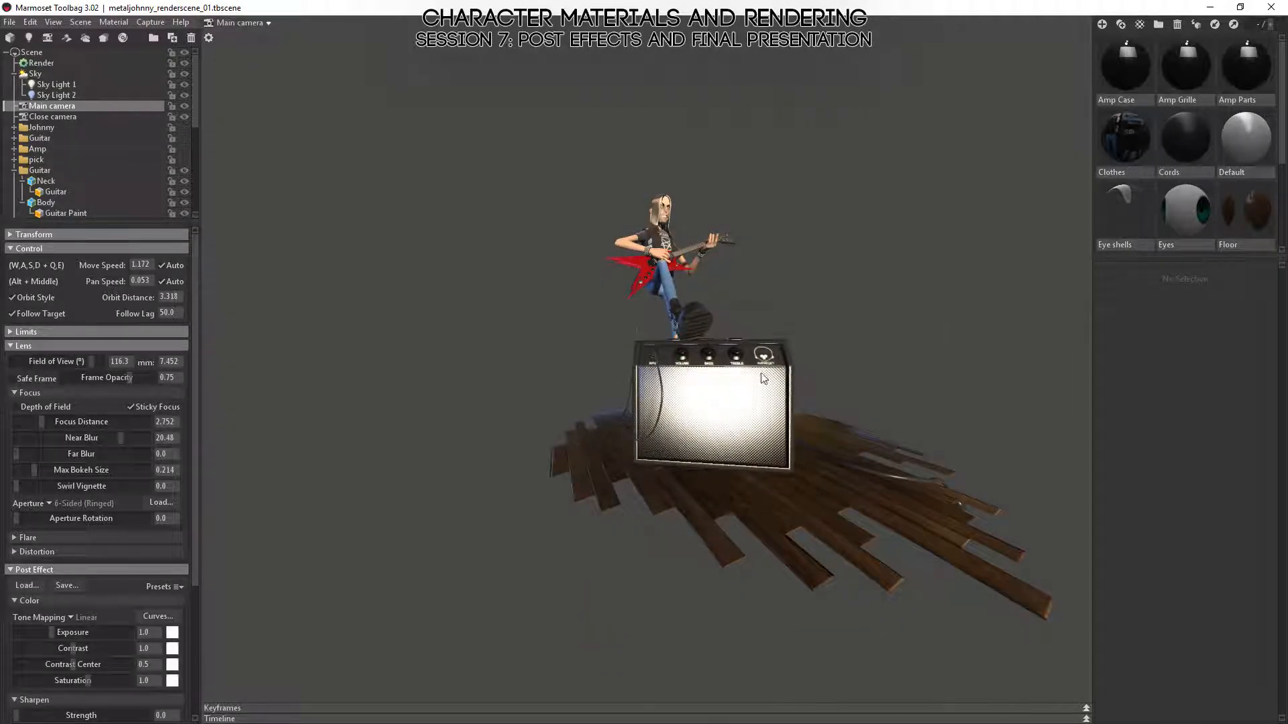
left_click_drag(762, 378, 763, 448, "alt")
right_click_drag(642, 292, 668, 339, "alt")
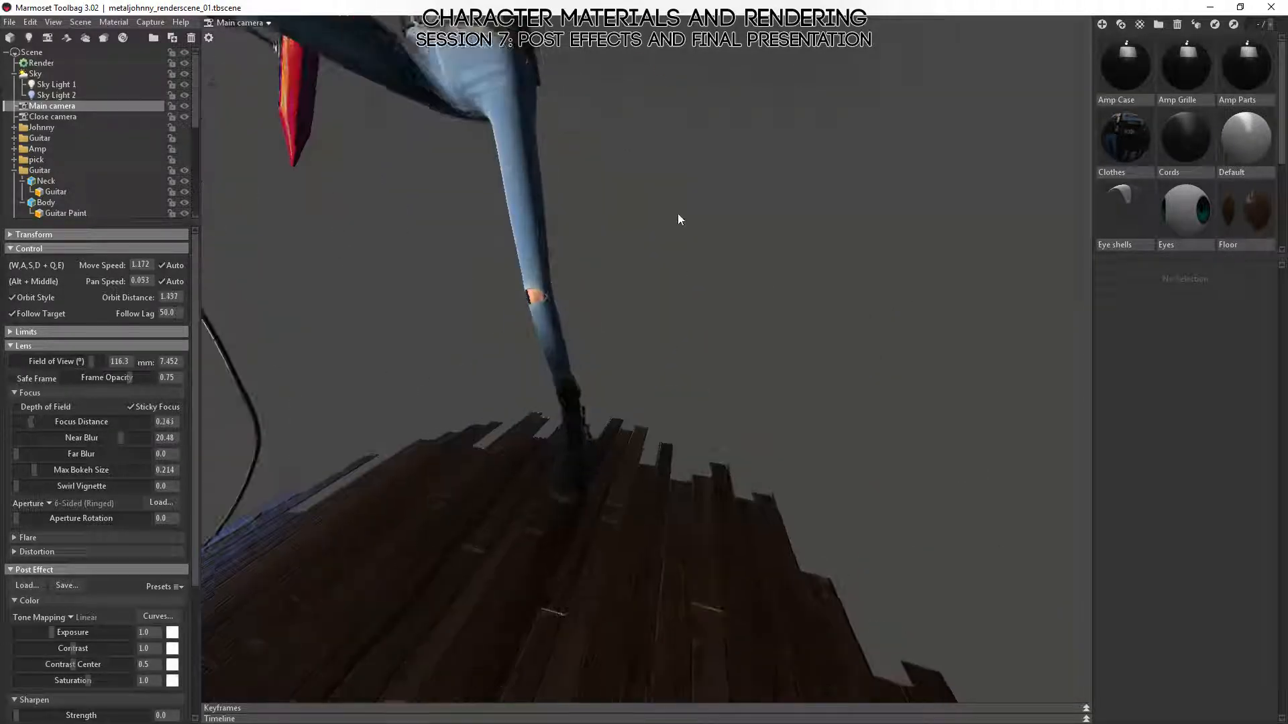
left_click_drag(678, 216, 648, 349, "alt")
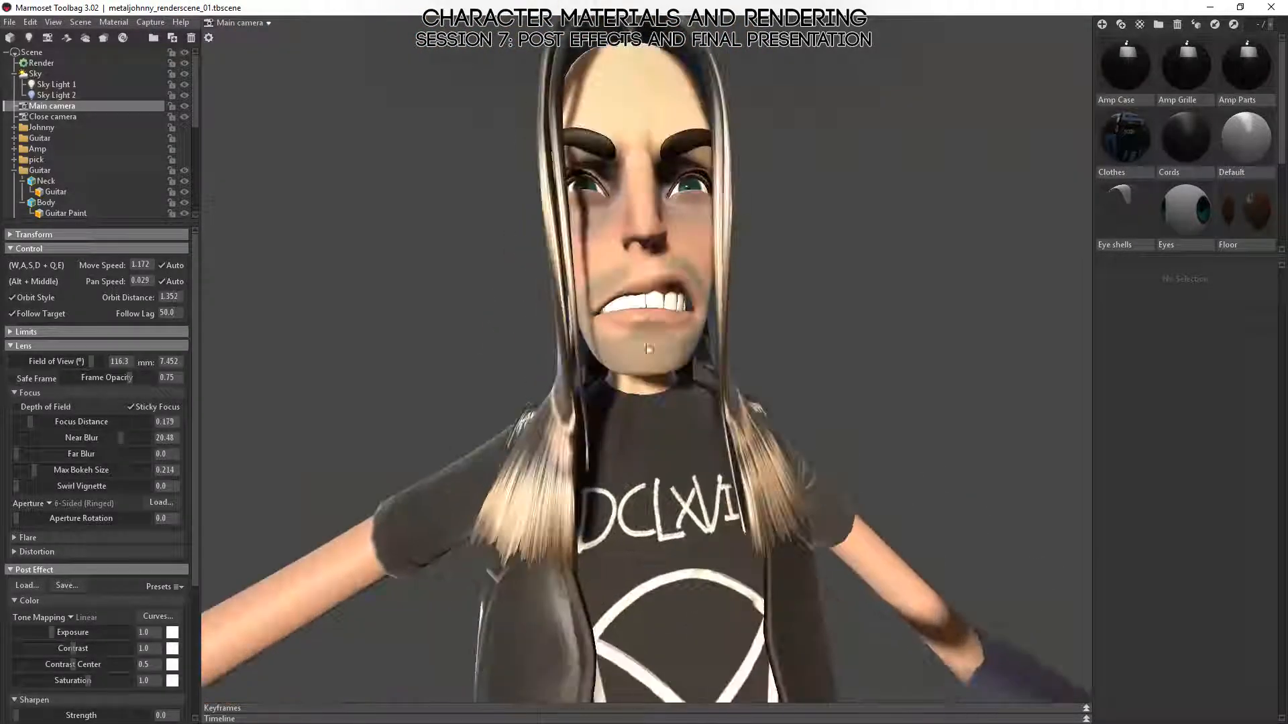
- Examine the guitarist's face up close and the whole pose from low angles with the wide field of view
left_click(643, 235)
left_click_drag(806, 275, 370, 447, "alt")
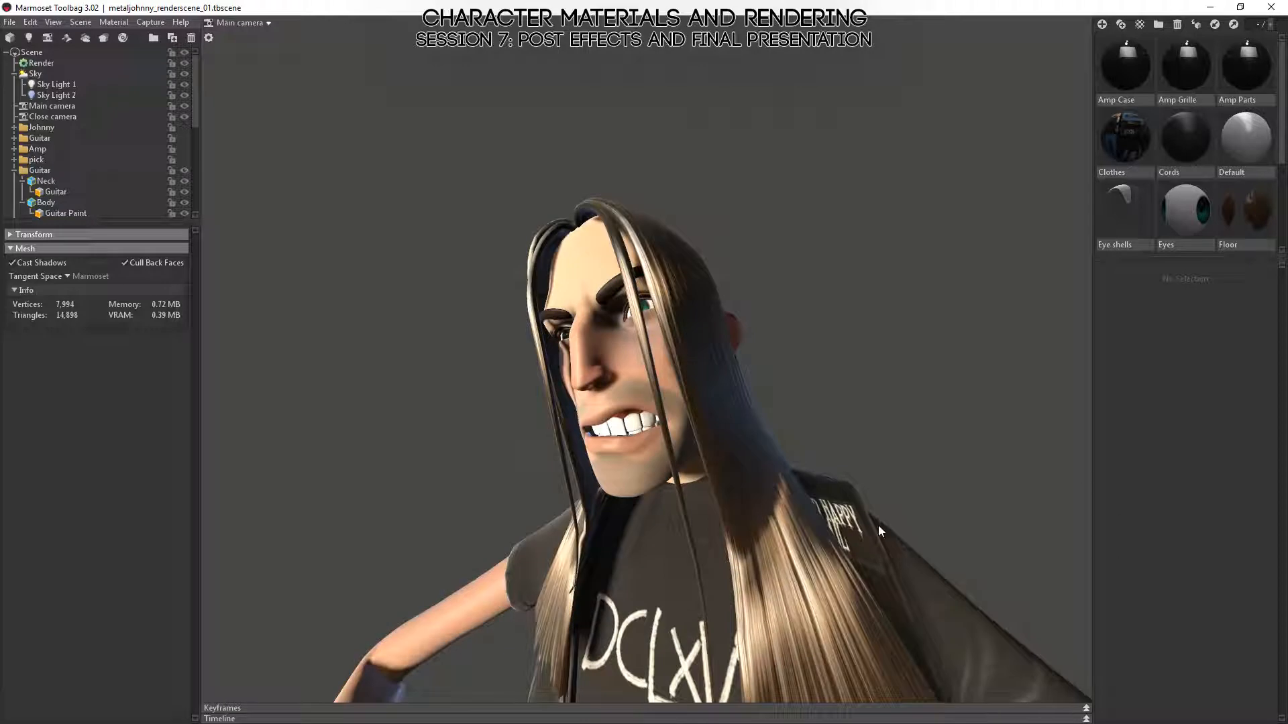
left_click_drag(811, 446, 803, 521, "alt")
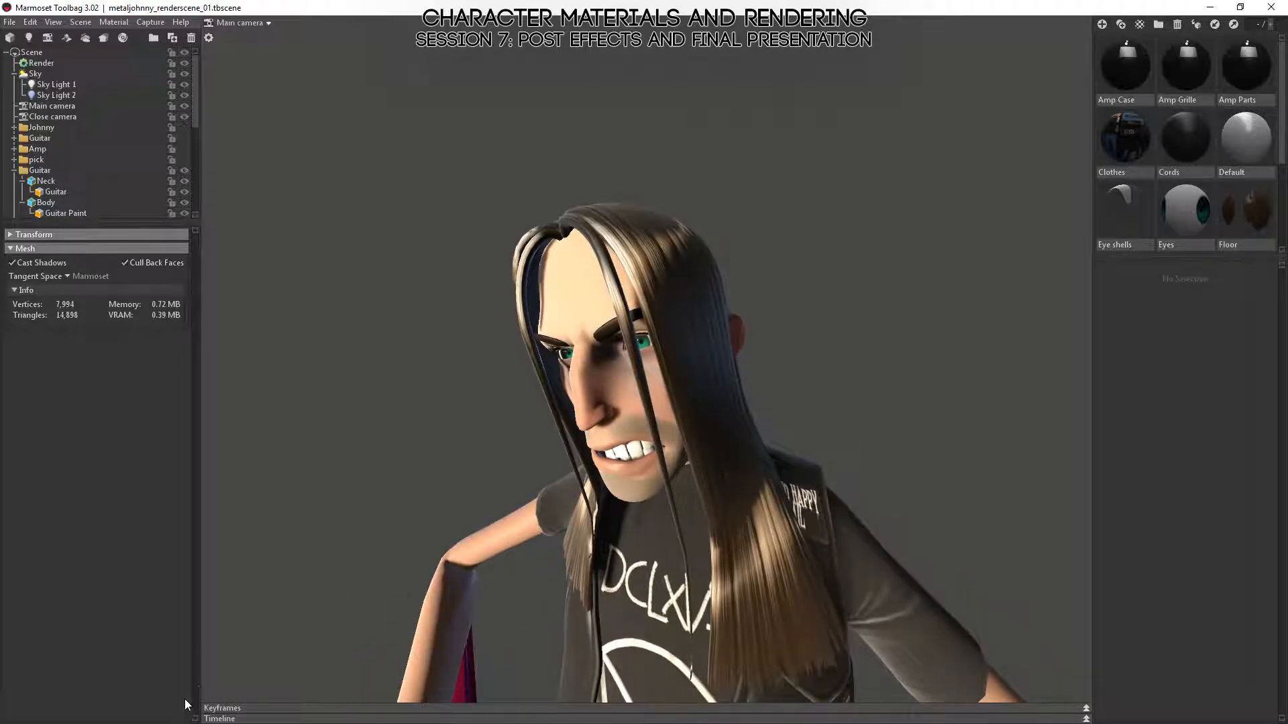
left_click_drag(456, 278, 740, 354, "alt")
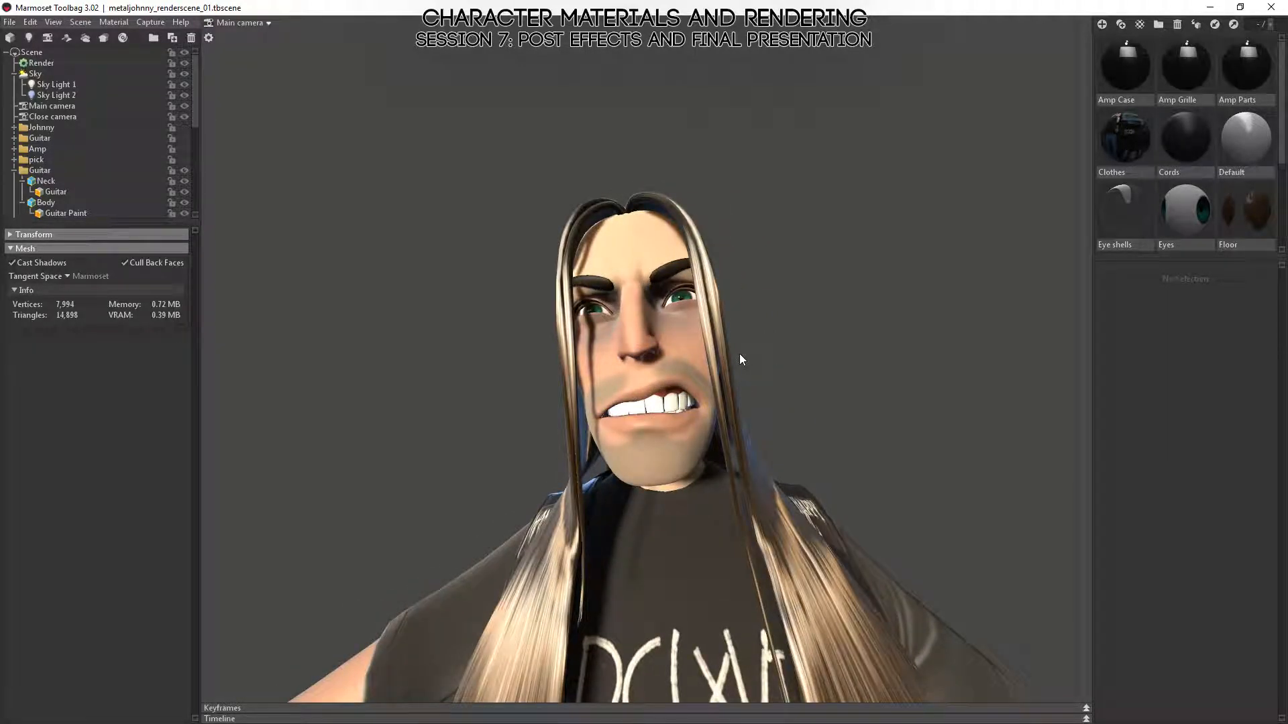
left_click_drag(640, 326, 773, 376, "alt")
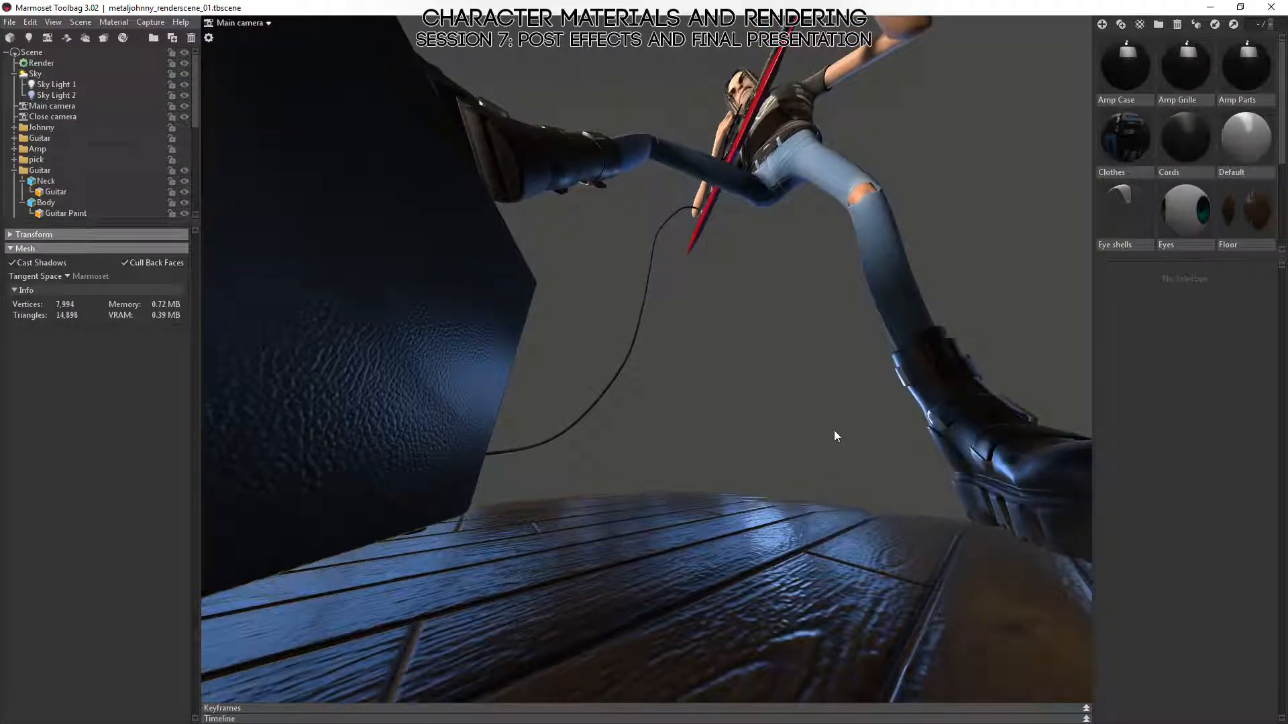
left_click_drag(834, 436, 819, 513, "alt")
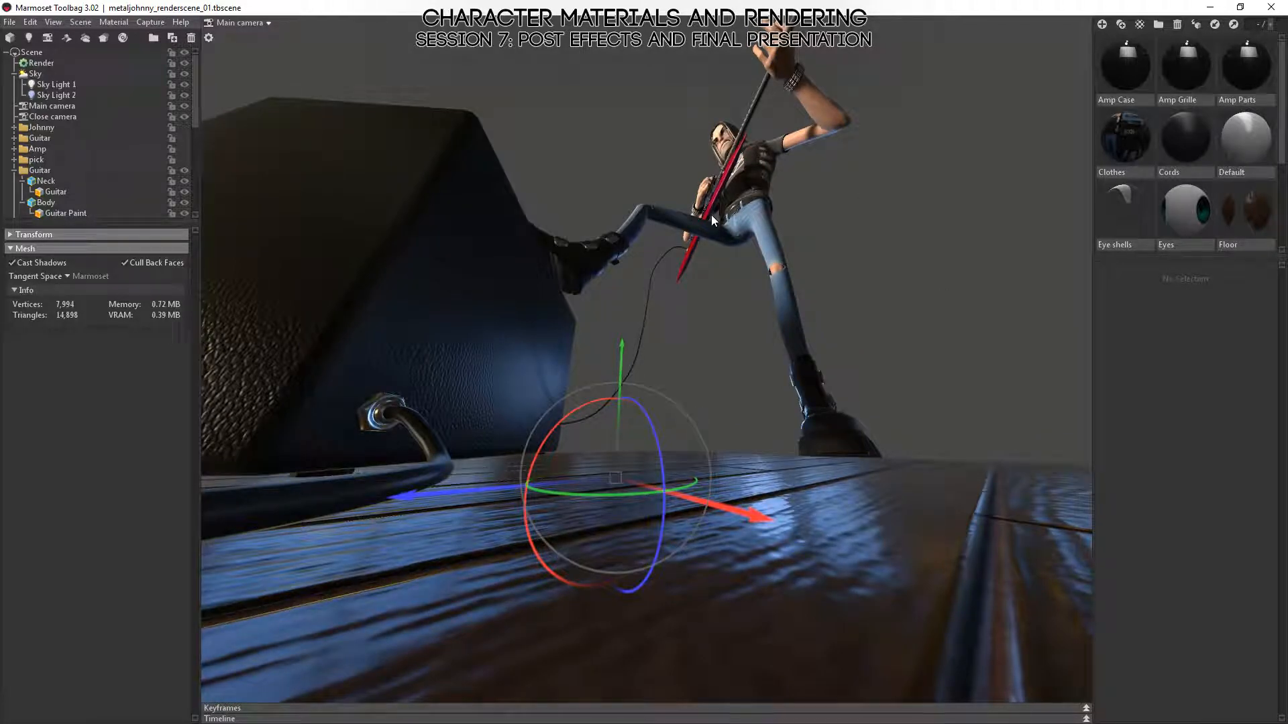
left_click_drag(711, 215, 703, 227, "alt")
left_click_drag(854, 280, 704, 403, "alt")
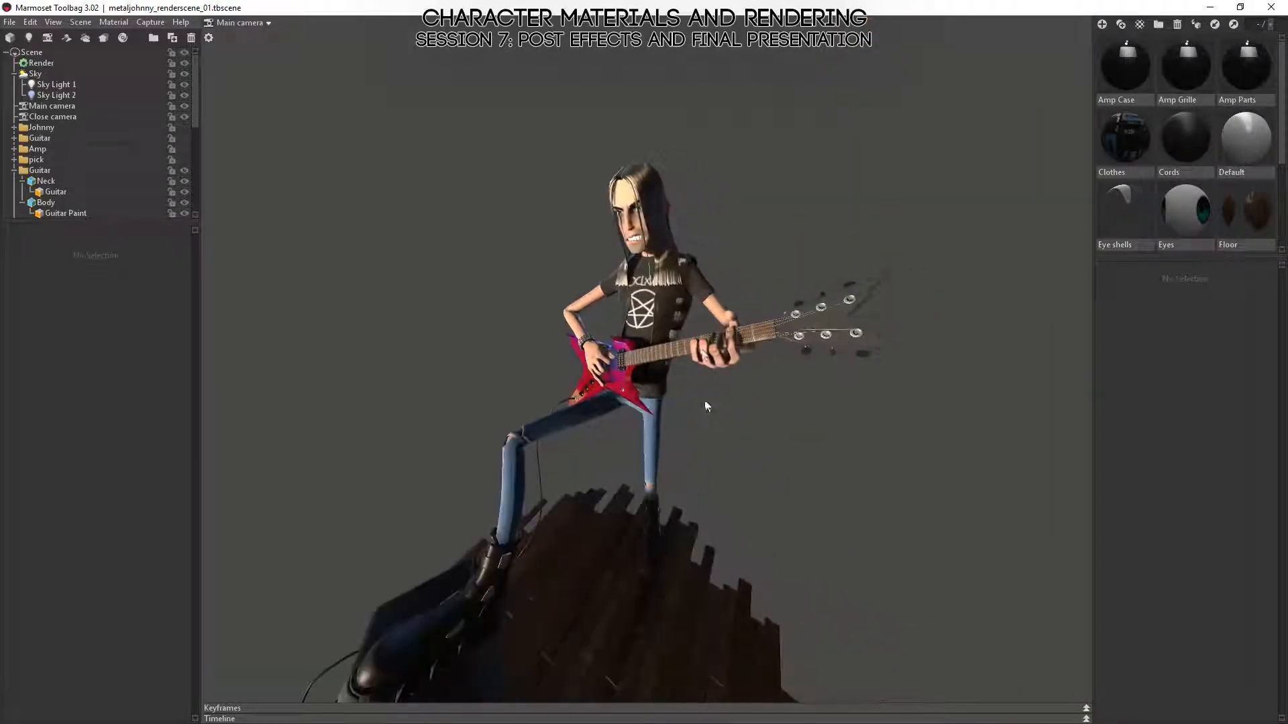
- Set the main camera's field of view to 30 degrees
right_click_drag(704, 402, 725, 304, "alt")
left_click_drag(724, 304, 770, 250, "alt")
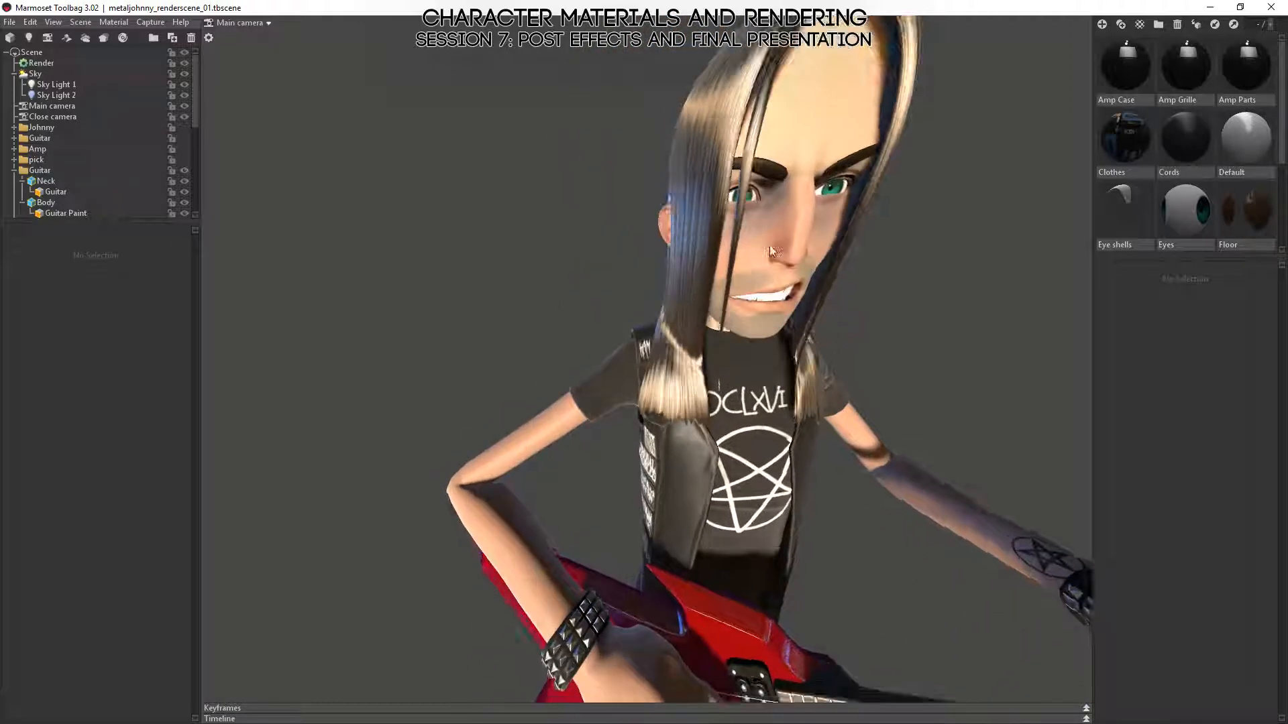
left_click(35, 108)
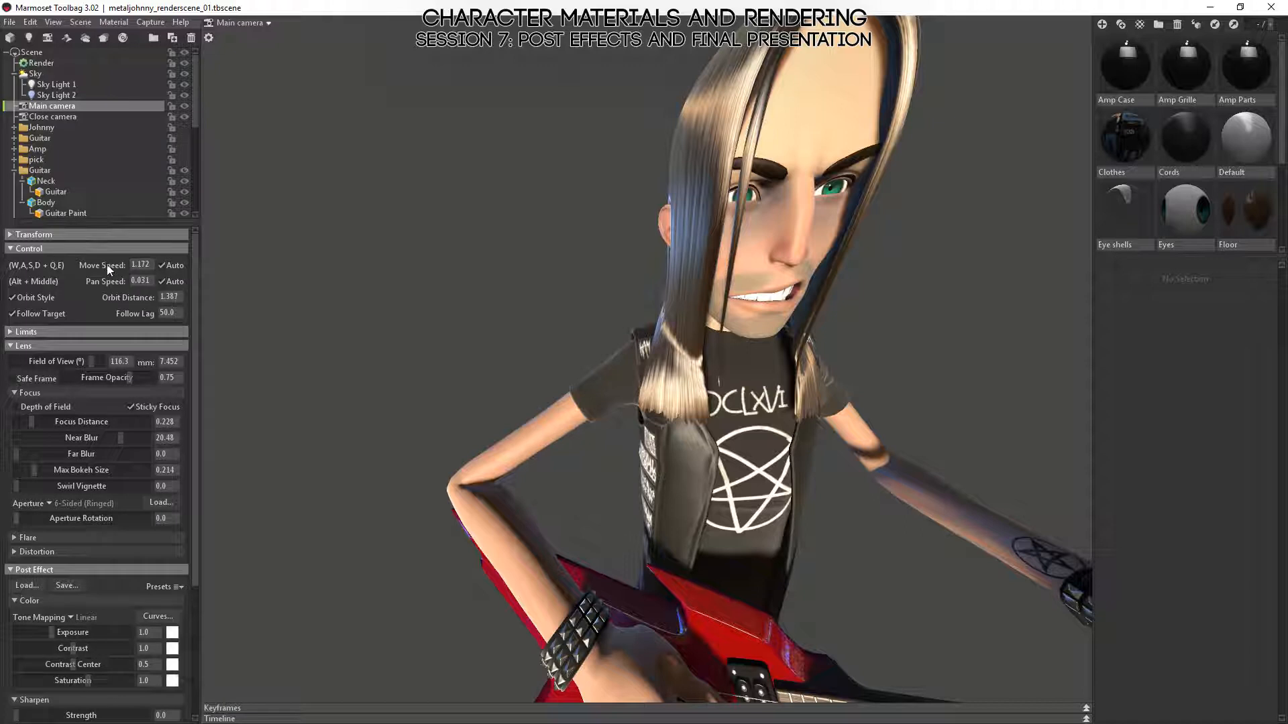
mouse_move(887, 388)
right_mouse_down("alt")
mouse_move(894, 325)
mouse_move(898, 377)
right_mouse_up("alt")
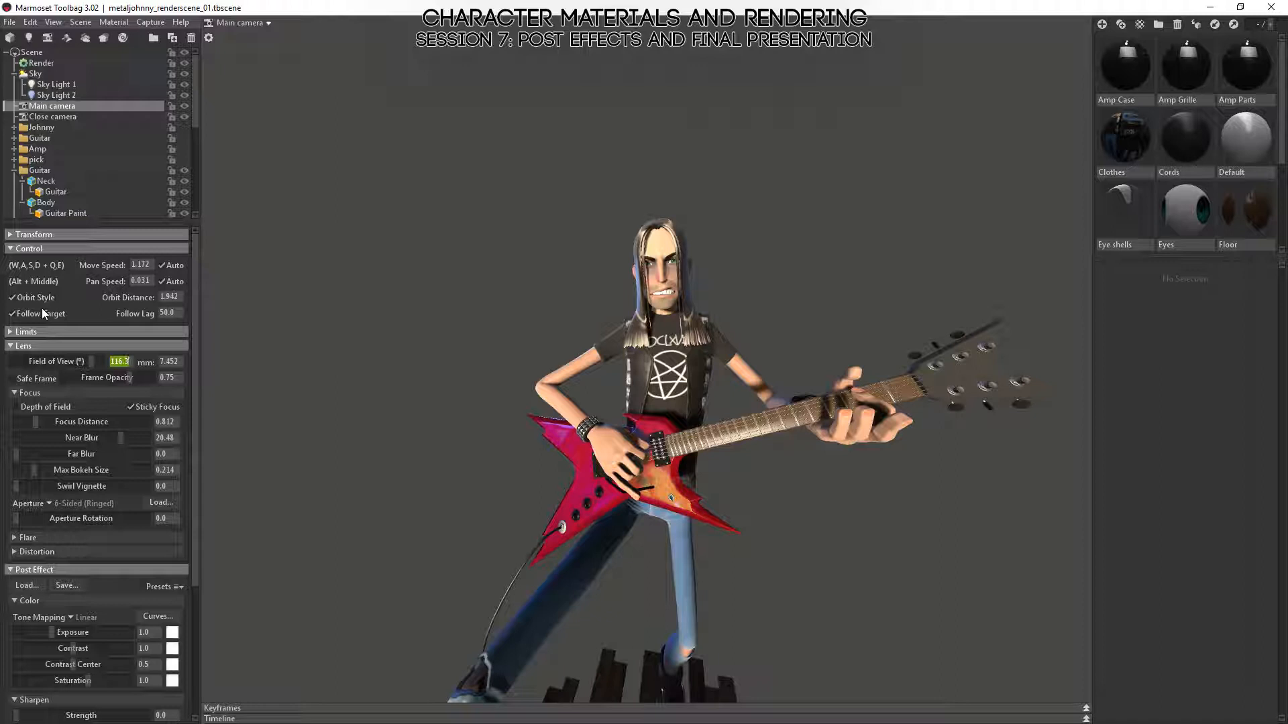
type("30")
key("Return")
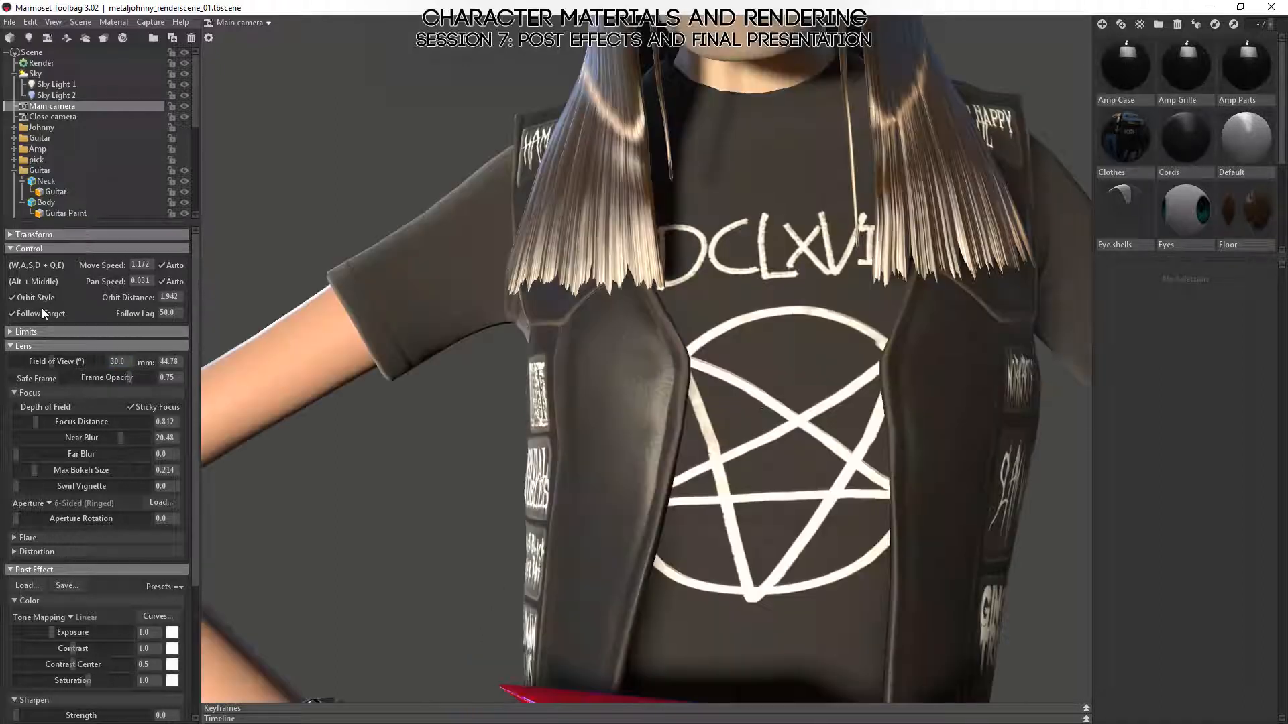
- Examine the guitarist's pose and the amp from front and low angles with the 30-degree field of view
right_click_drag(891, 489, 820, 404, "alt")
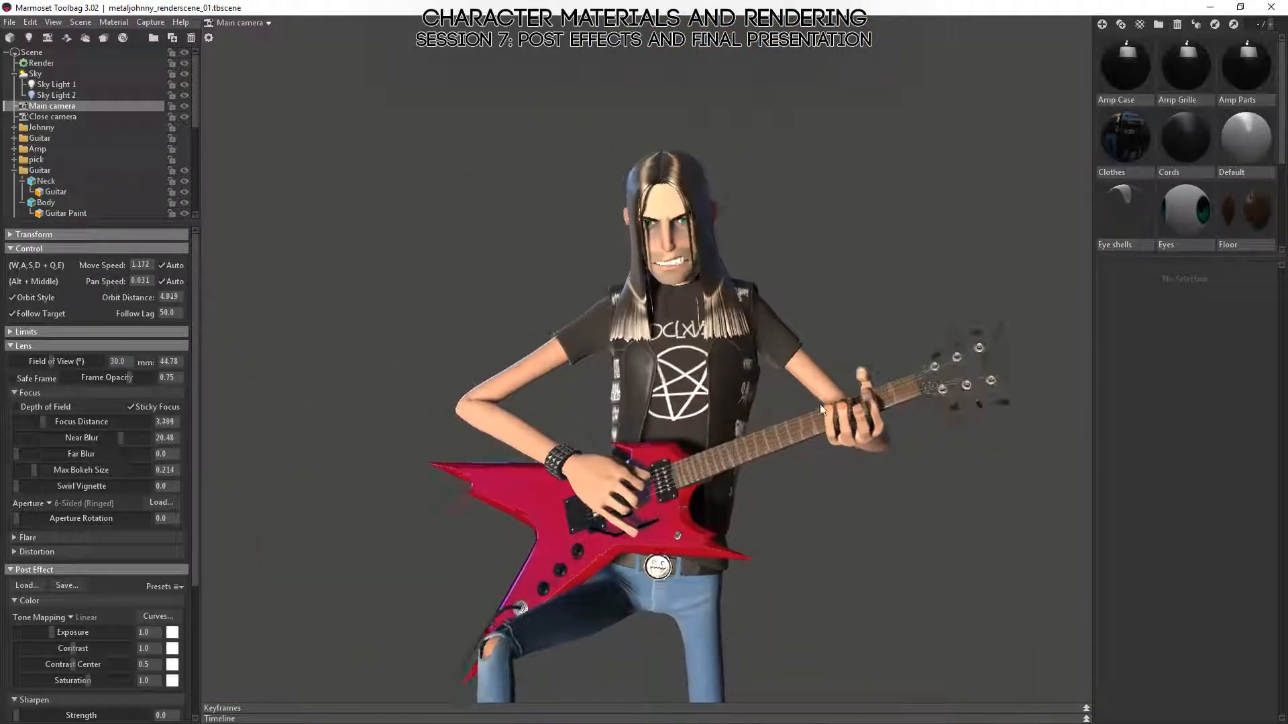
left_click_drag(819, 404, 787, 427, "alt")
middle_click_drag(787, 427, 812, 419, "alt")
right_click_drag(813, 424, 825, 351, "alt")
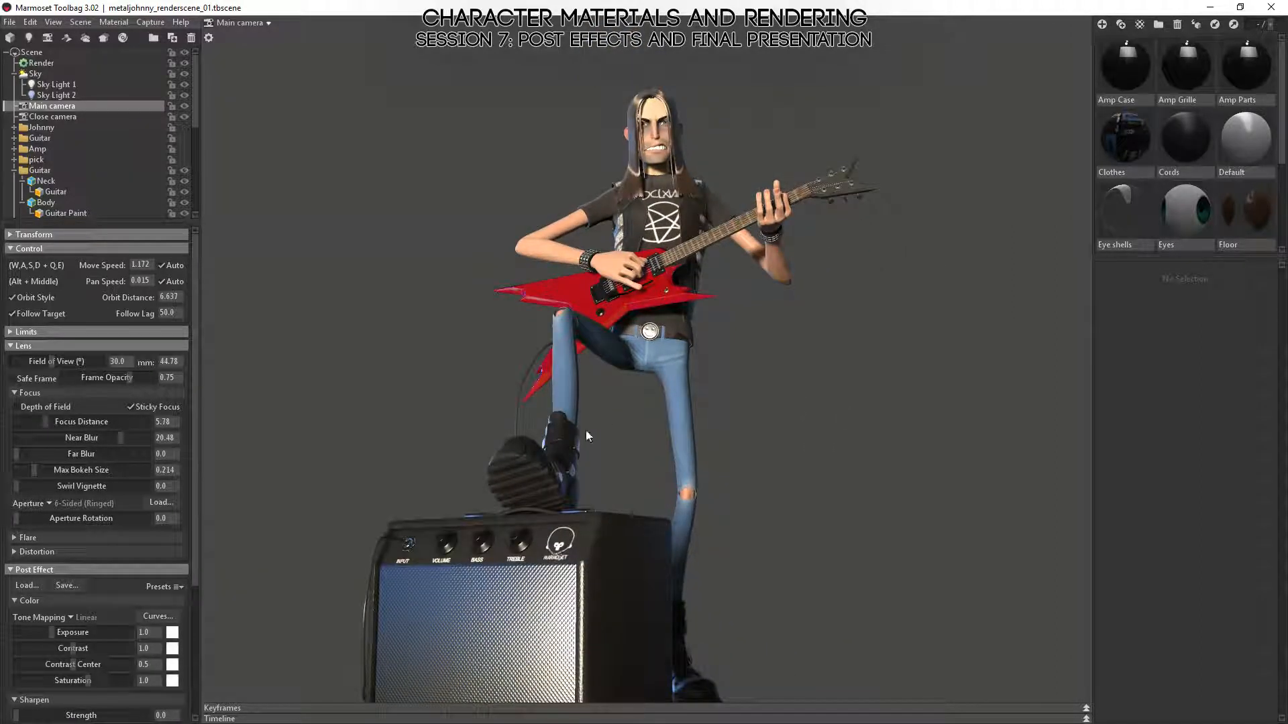
right_click_drag(587, 431, 603, 520, "alt")
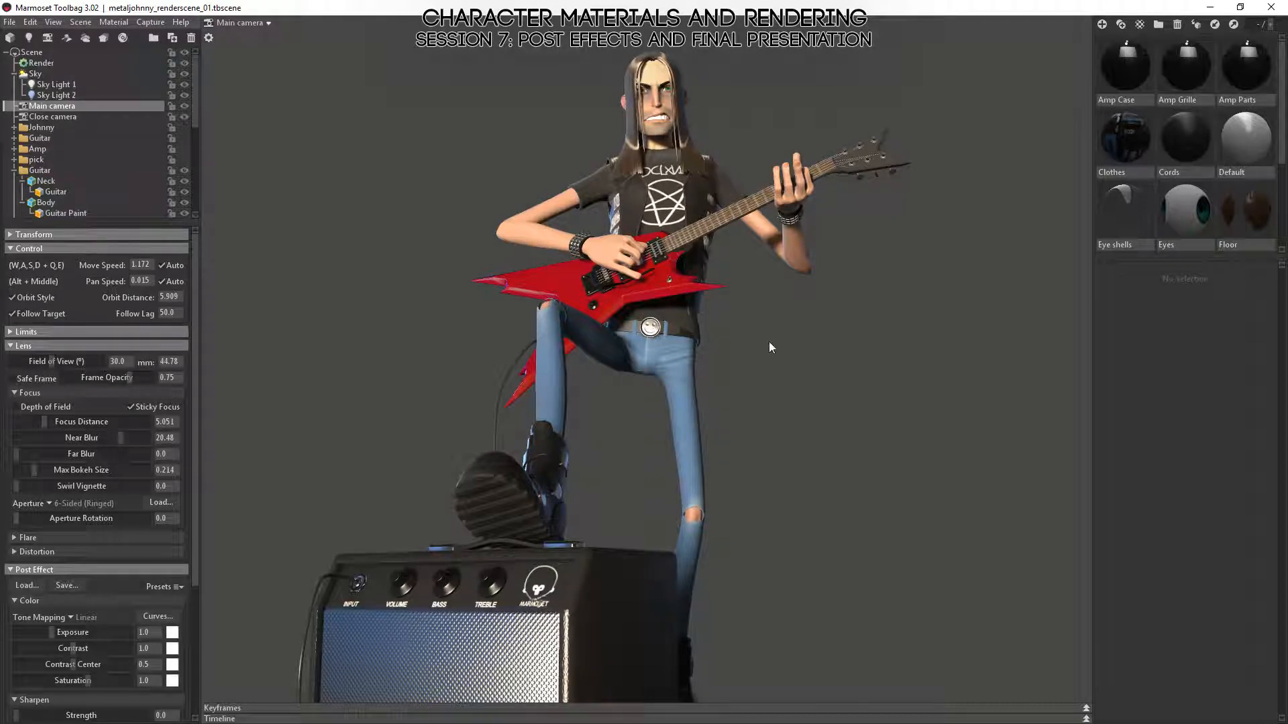
left_click_drag(770, 342, 775, 315, "alt")
middle_click_drag(776, 316, 712, 384, "alt")
right_click_drag(712, 383, 675, 391, "alt")
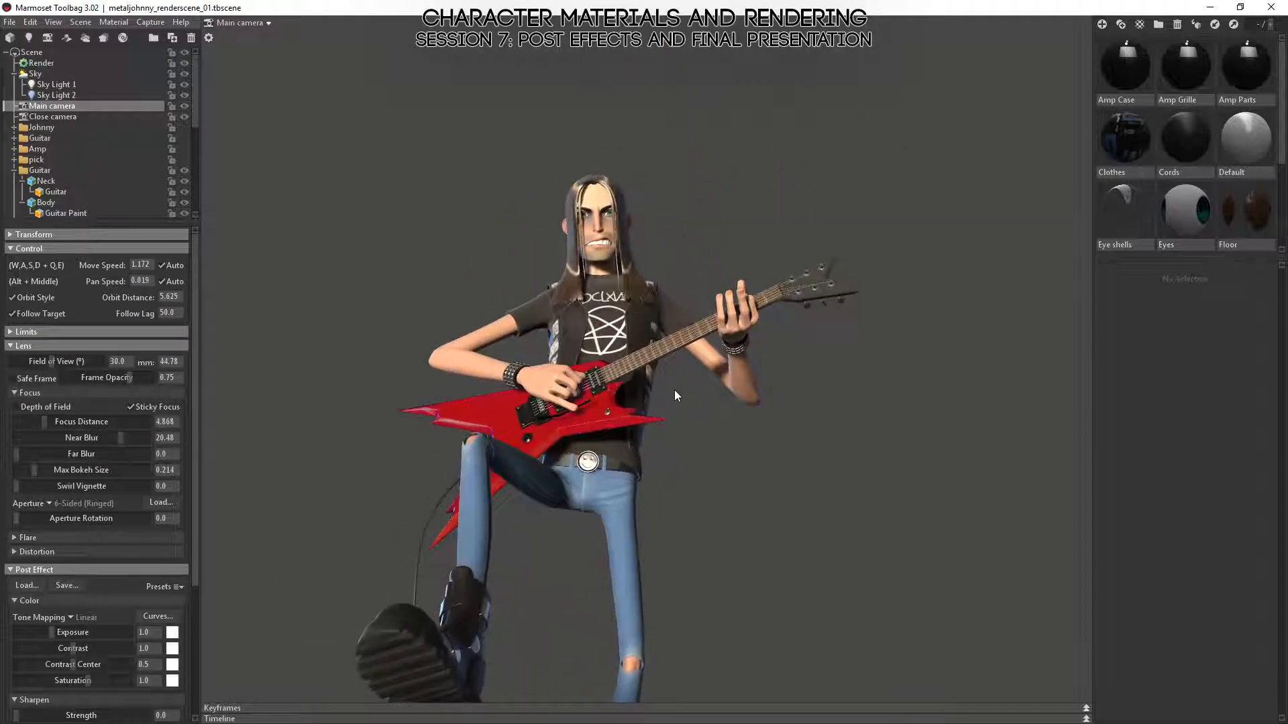
left_click_drag(675, 391, 516, 349, "alt")
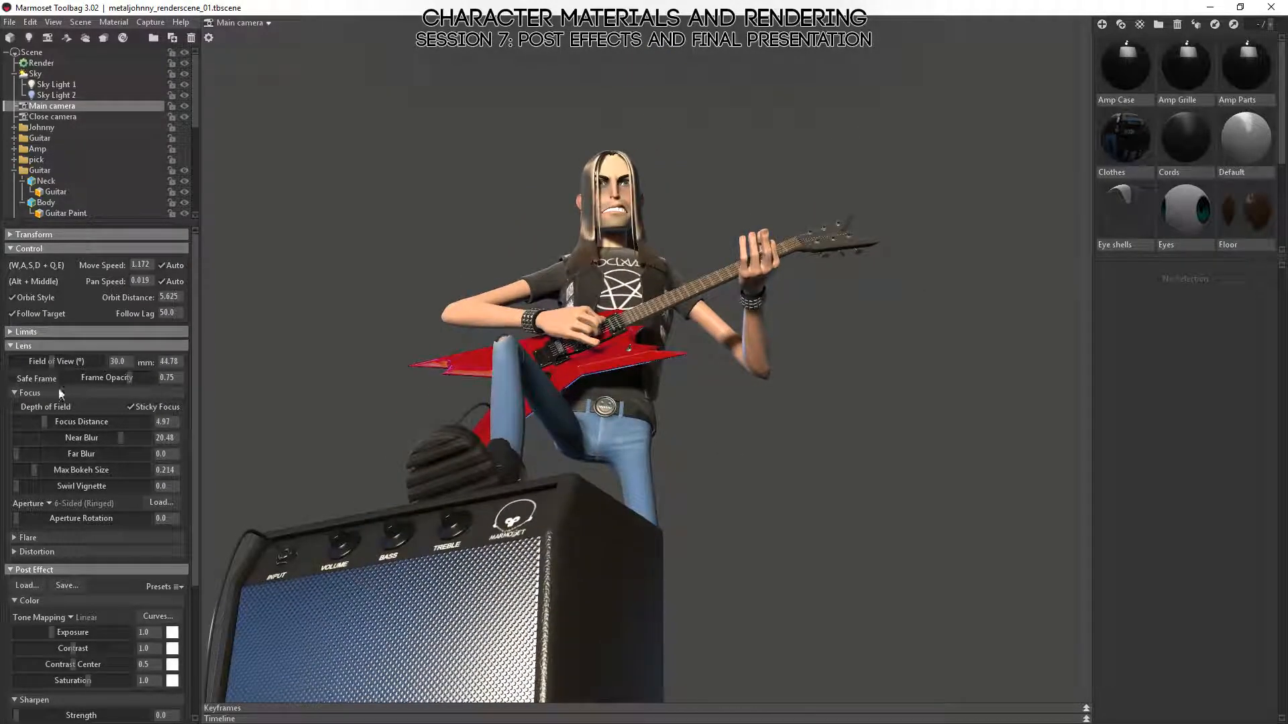
- Narrow the main camera's field of view to about 16.17 degrees and reframe the guitarist and amp from a low angle
left_click_drag(52, 361, 42, 362)
middle_click_drag(430, 315, 492, 367, "alt")
right_click_drag(493, 368, 715, 353, "alt")
left_click_drag(713, 325, 458, 340, "alt")
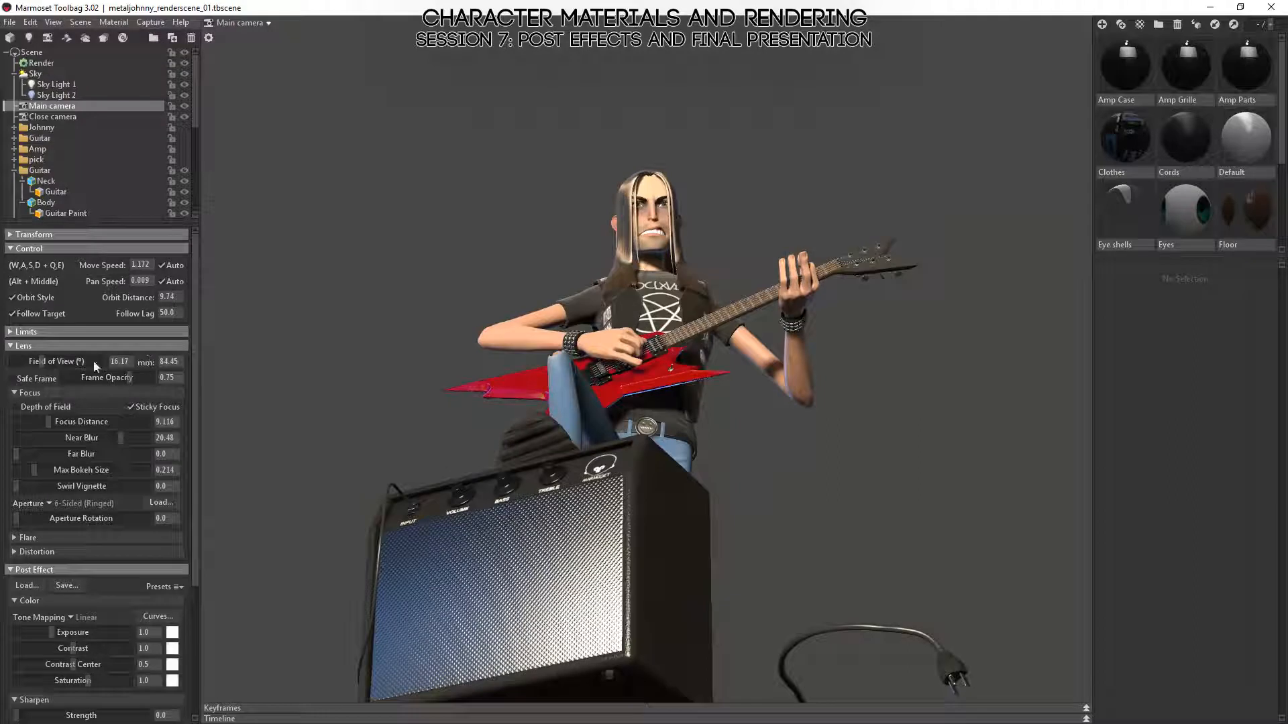
- Narrow the main camera's field of view to about 2.138 degrees and reframe the whole guitarist, amp and floor
left_click_drag(38, 365, 18, 362)
scroll(809, 482, "down", 10)
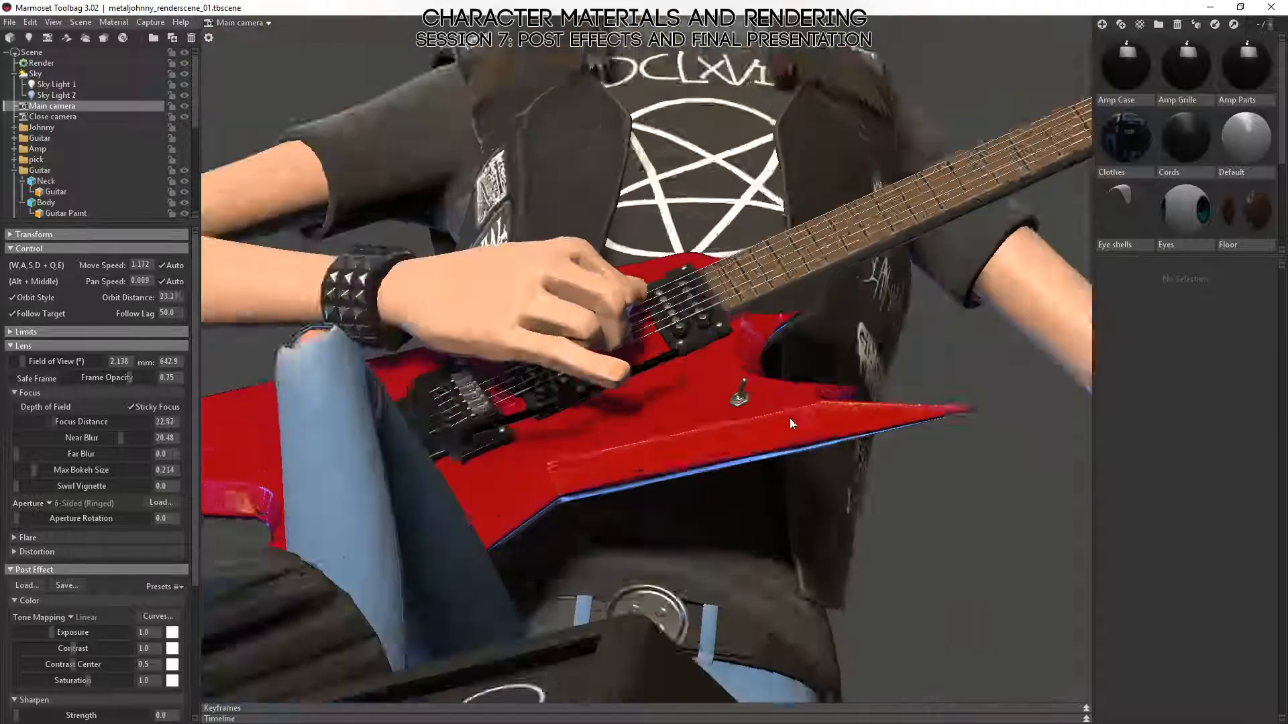
middle_click_drag(723, 301, 790, 118, "alt")
left_click(738, 248)
key("f")
left_click_drag(791, 434, 711, 456, "alt")
left_click(851, 412)
left_click_drag(850, 412, 751, 366, "alt")
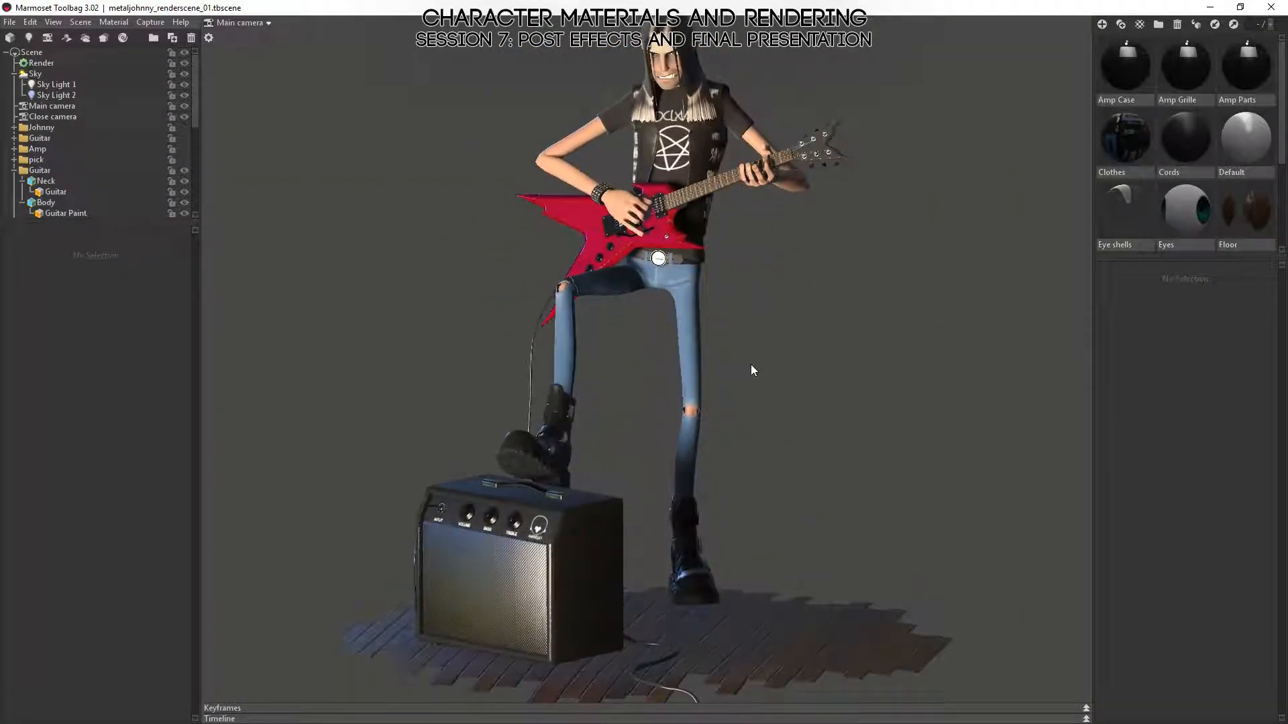
- Examine the full guitarist figure from side, front, low and raised angles for flattened perspective at the very narrow field of view
left_click(52, 105)
left_click_drag(692, 401, 636, 360, "alt")
middle_click_drag(791, 207, 713, 458, "alt")
left_click_drag(714, 456, 577, 513, "alt")
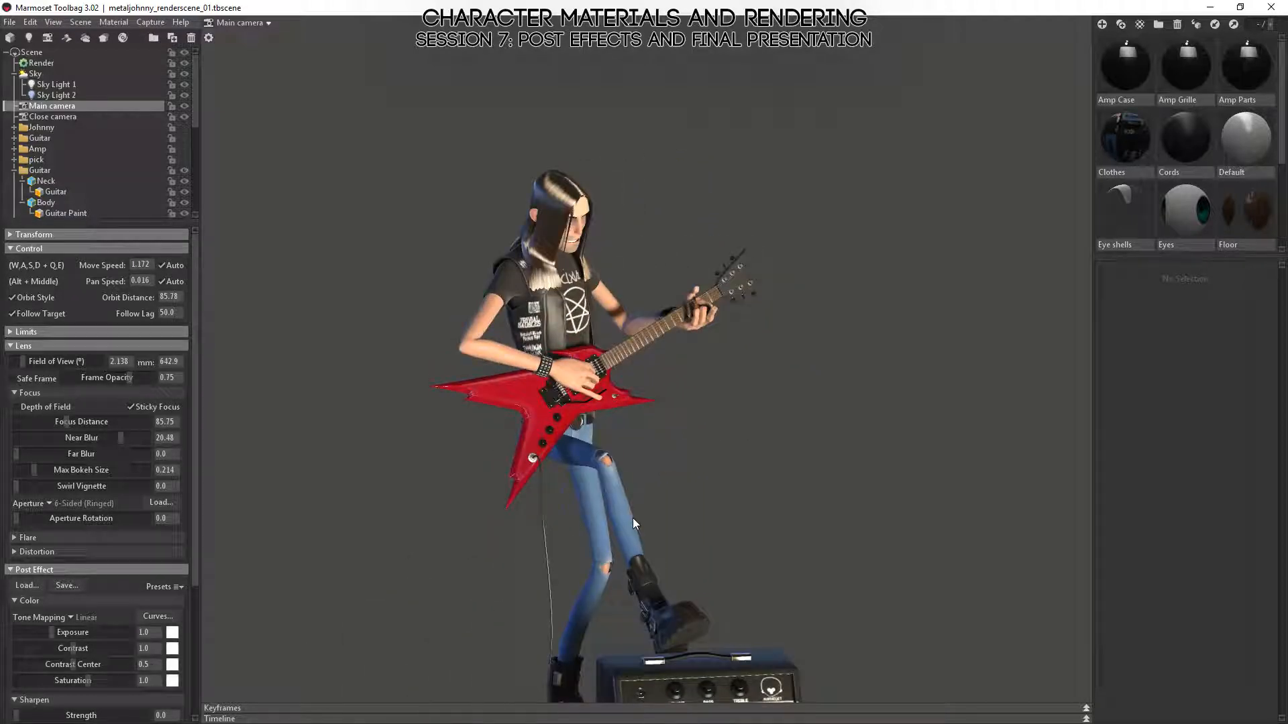
left_click_drag(649, 429, 632, 281, "alt")
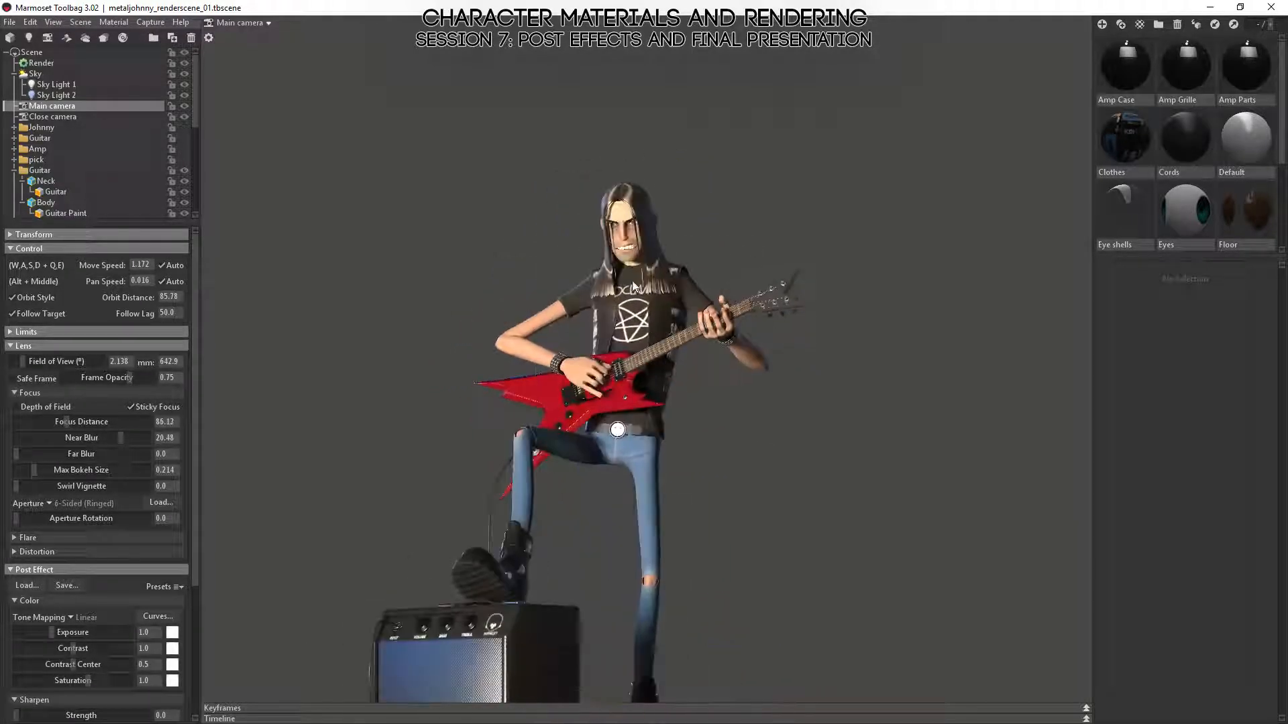
left_click(631, 234)
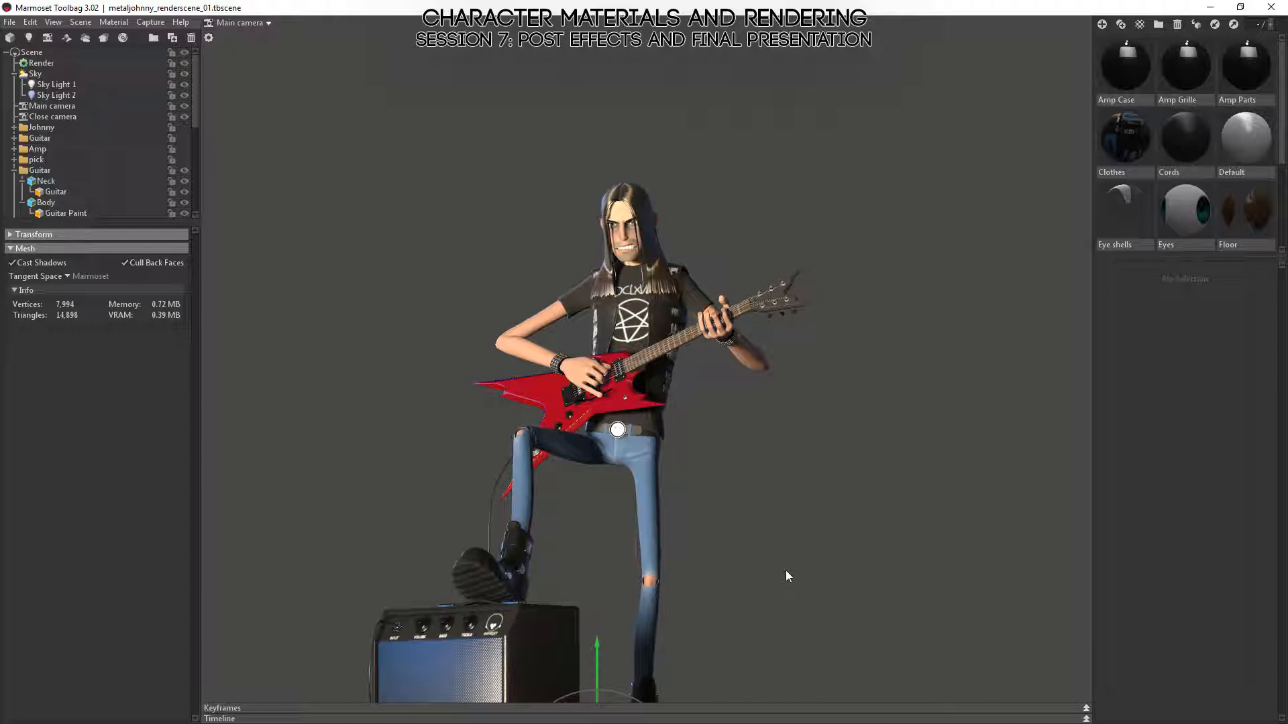
mouse_move(786, 575)
left_mouse_down("alt")
mouse_move(755, 421)
mouse_move(633, 419)
left_mouse_up("alt")
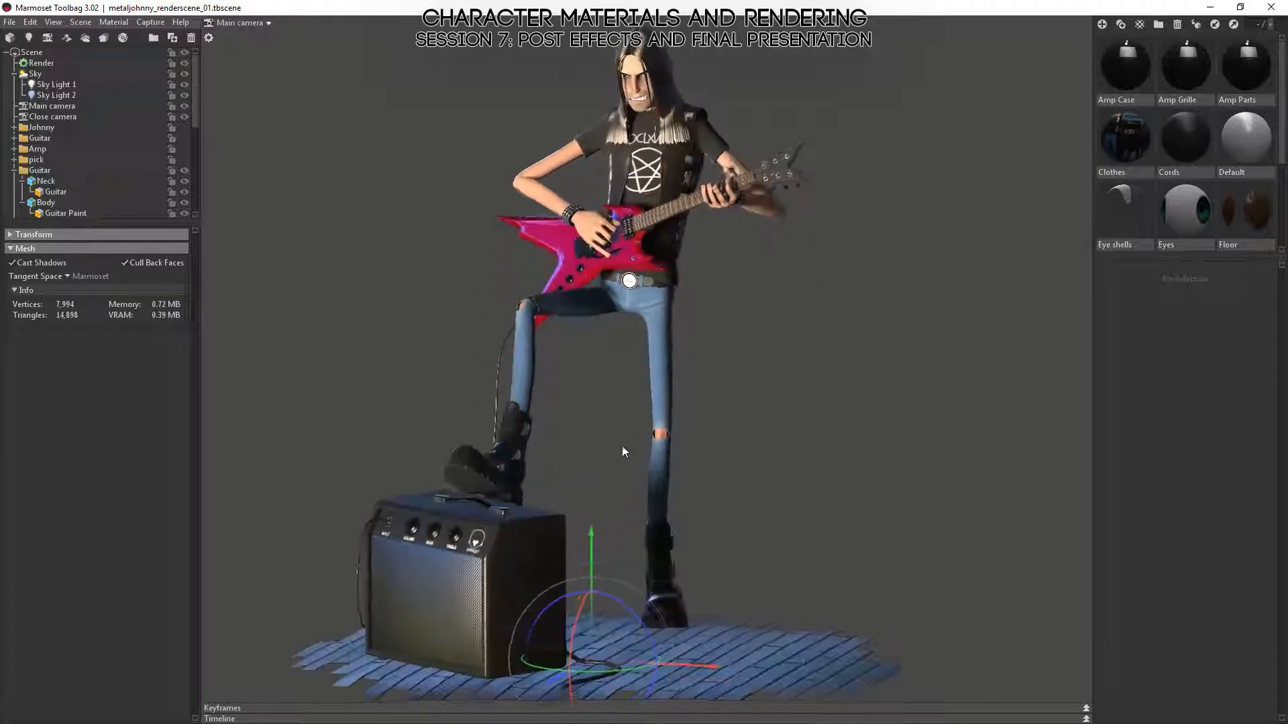
- Centre the view on the guitarist's head and examine the face at close and far distances for flattened perspective
left_click(640, 81)
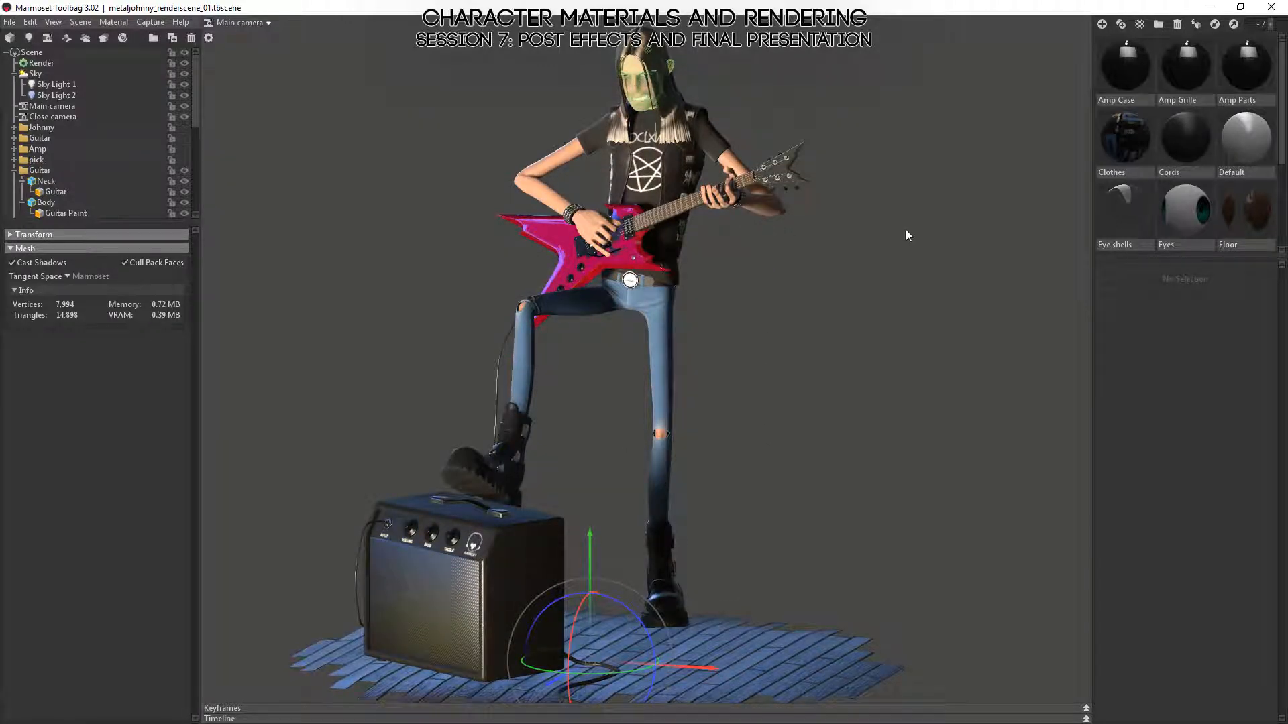
key("f")
left_click_drag(841, 343, 756, 393, "alt")
scroll(745, 376, "up", 5)
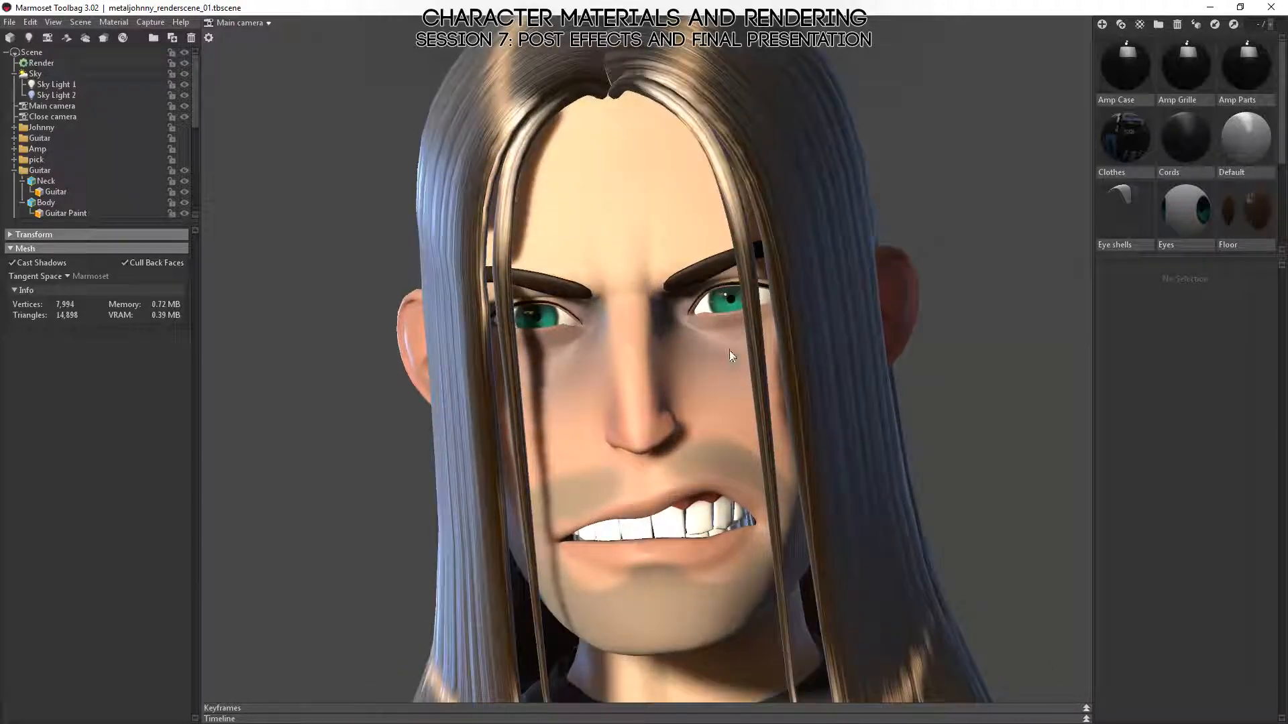
scroll(730, 350, "down", 4)
scroll(824, 413, "down", 5)
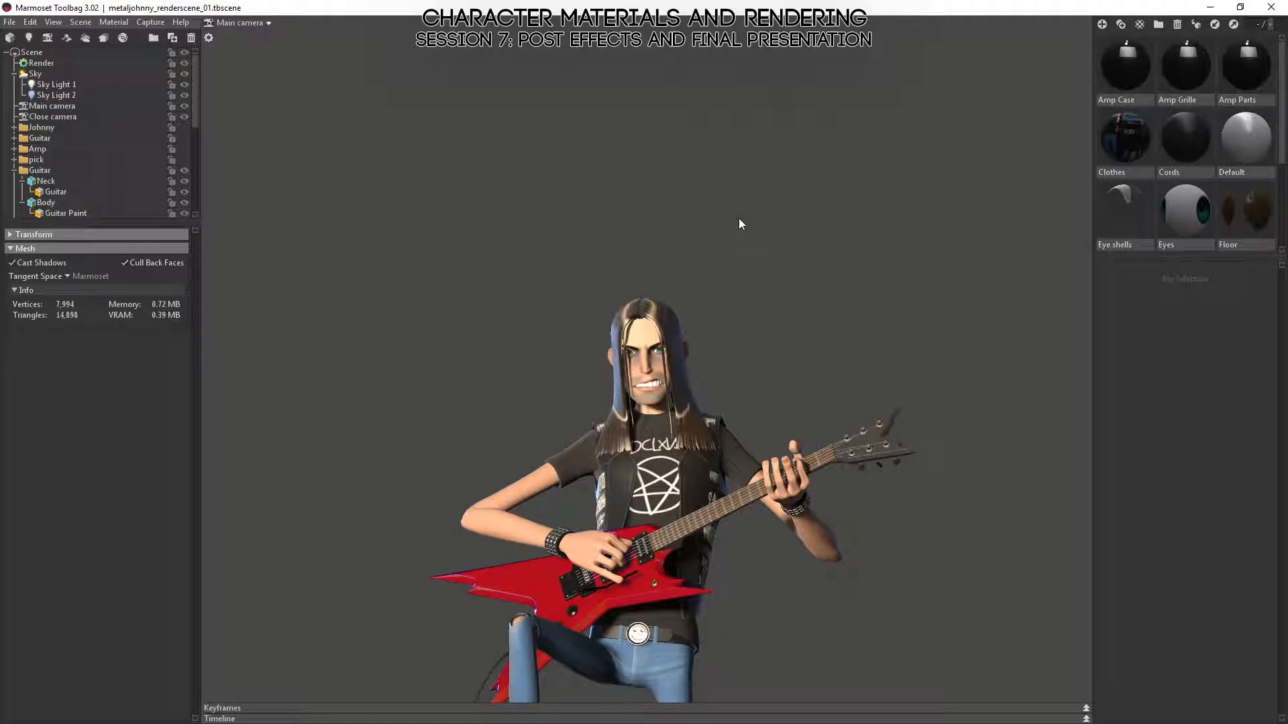
scroll(763, 288, "up", 6)
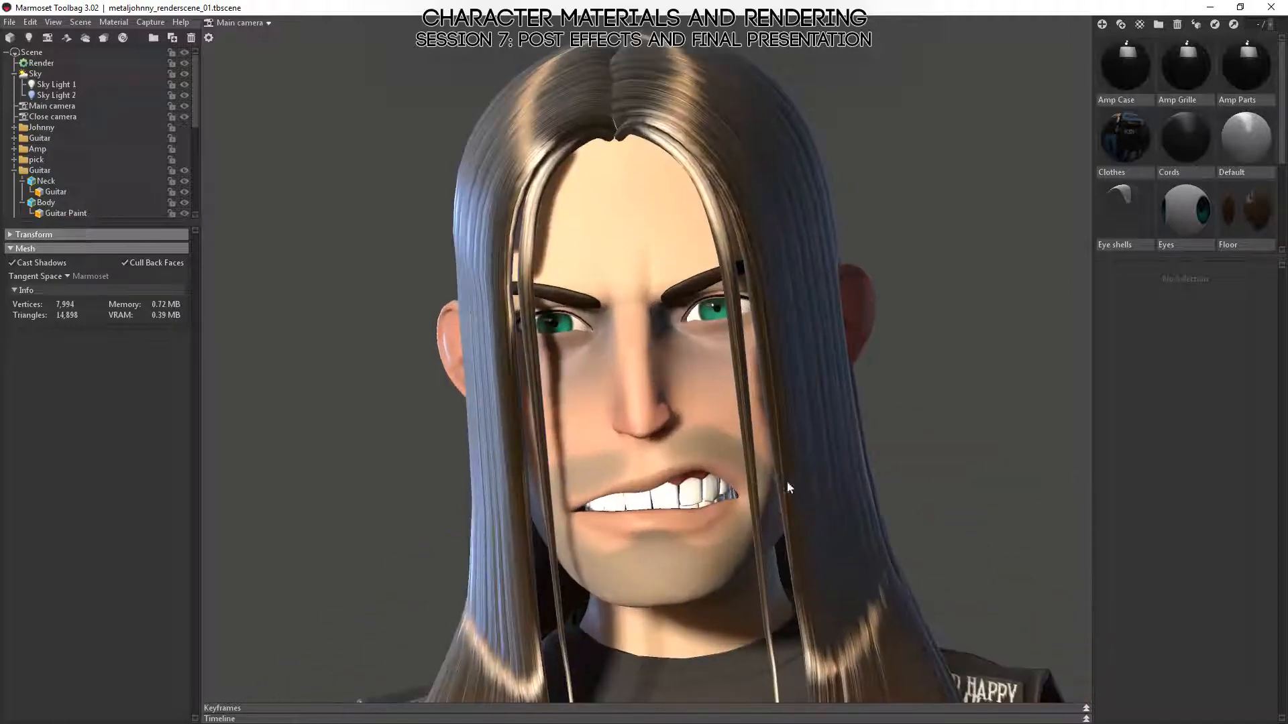
left_click_drag(641, 376, 755, 429)
scroll(638, 381, "up", 3)
scroll(757, 431, "down", 6)
left_click_drag(685, 332, 710, 417)
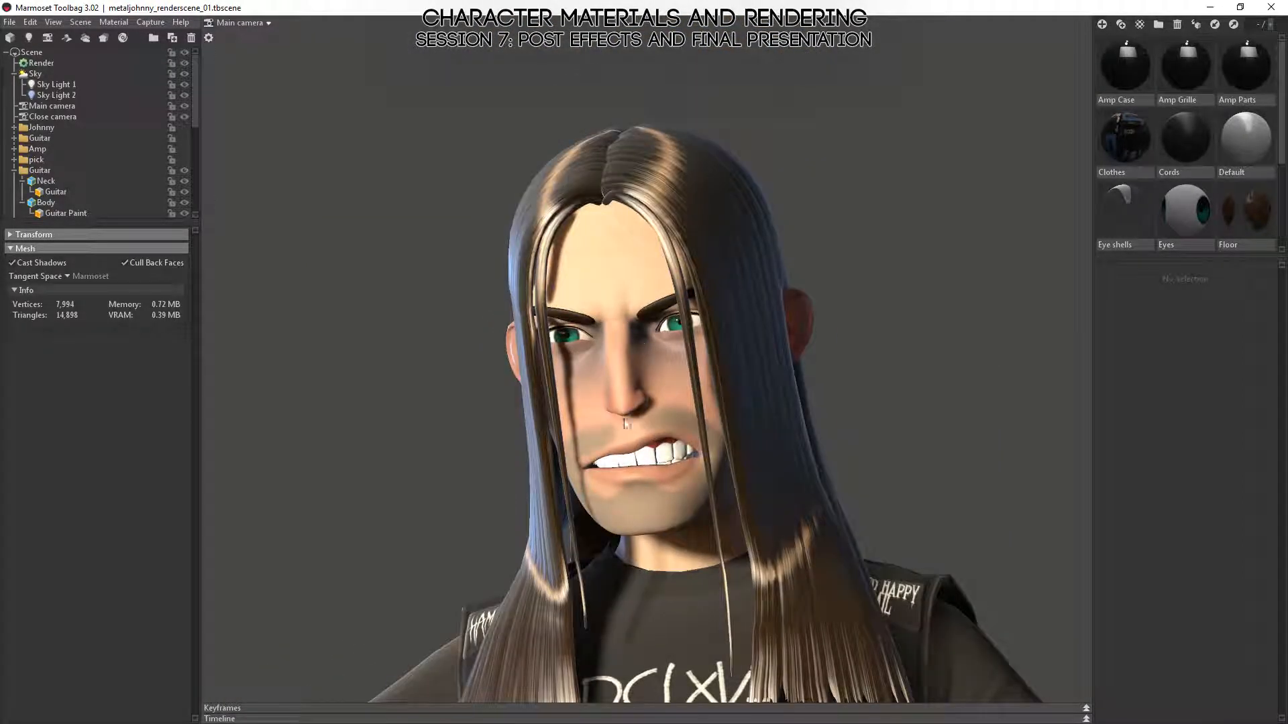
scroll(625, 423, "up", 5)
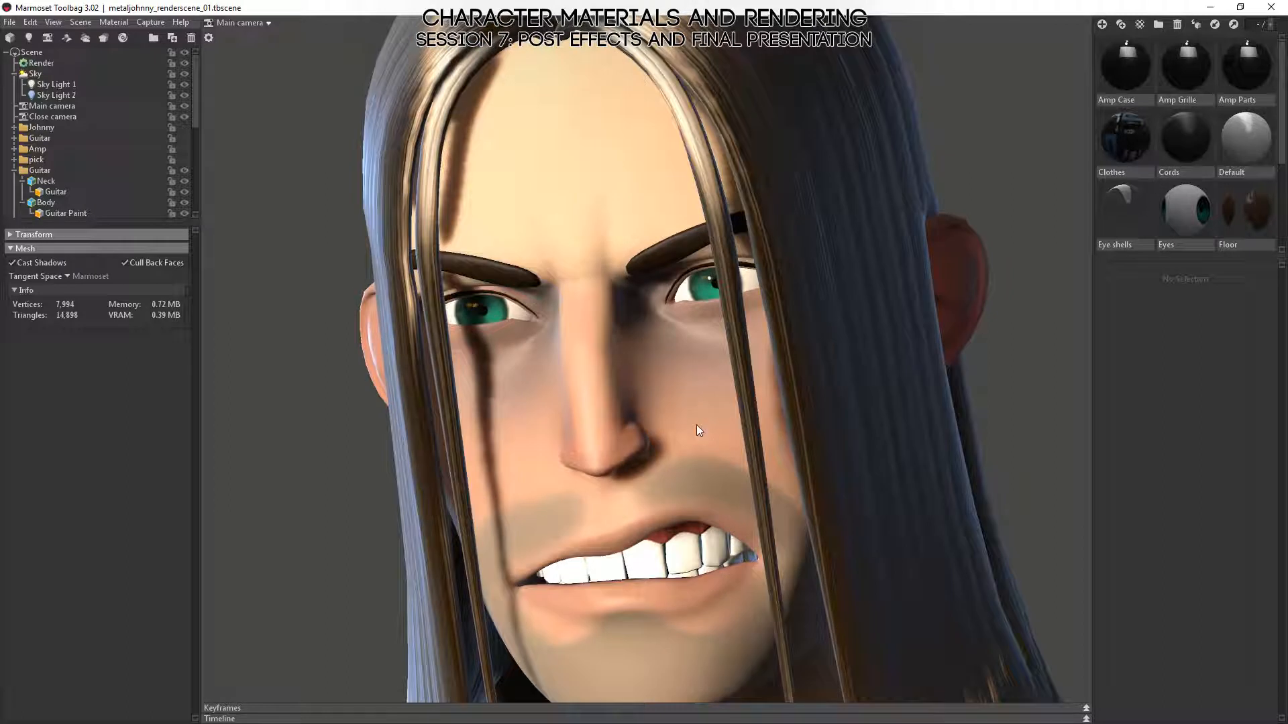
right_click_drag(555, 234, 497, 90)
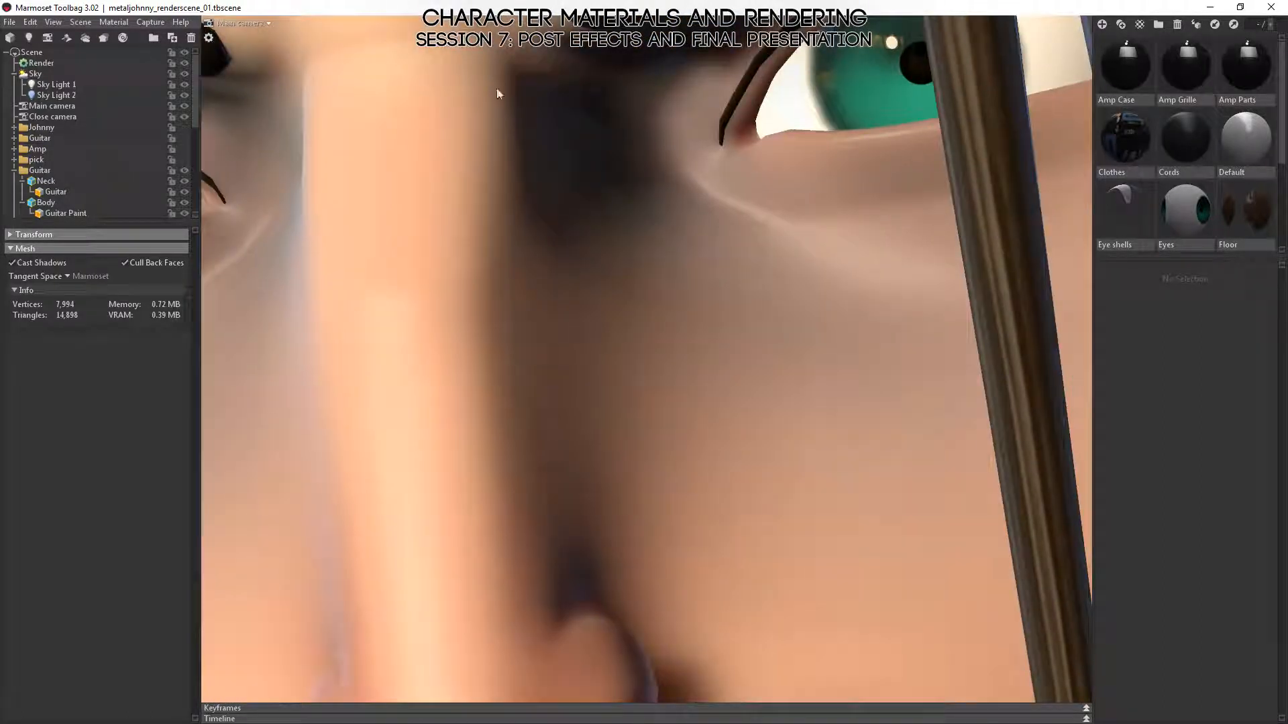
scroll(715, 259, "down", 8)
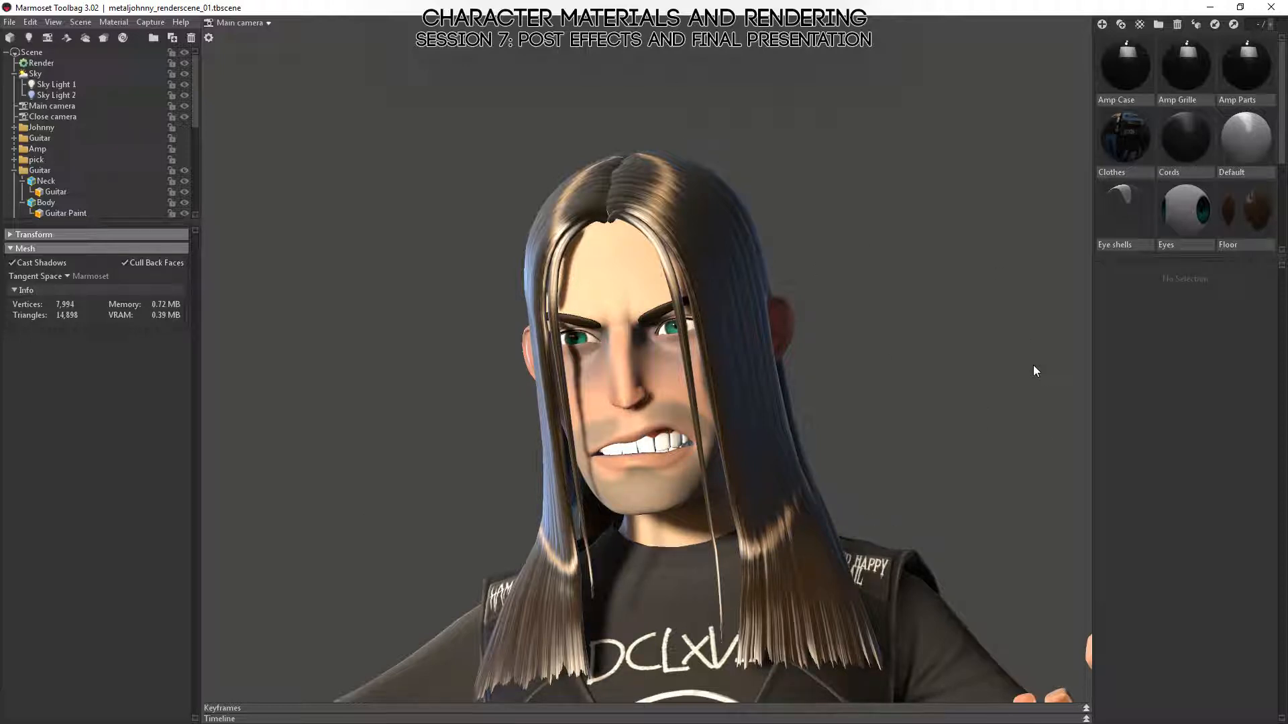
- Examine the guitarist's head and hair from above, below, the front and three-quarter angles at varying distances
left_click_drag(610, 279, 653, 433)
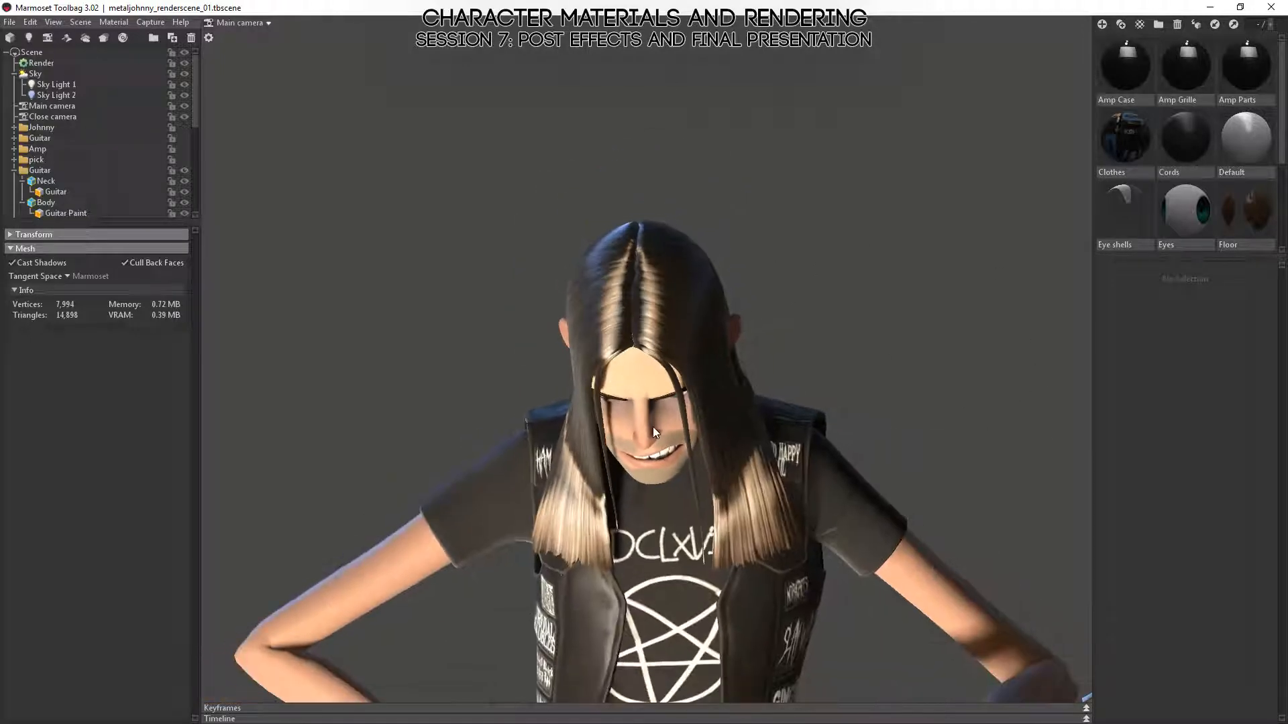
left_click(654, 427)
scroll(907, 376, "up", 5)
left_click_drag(751, 401, 787, 249)
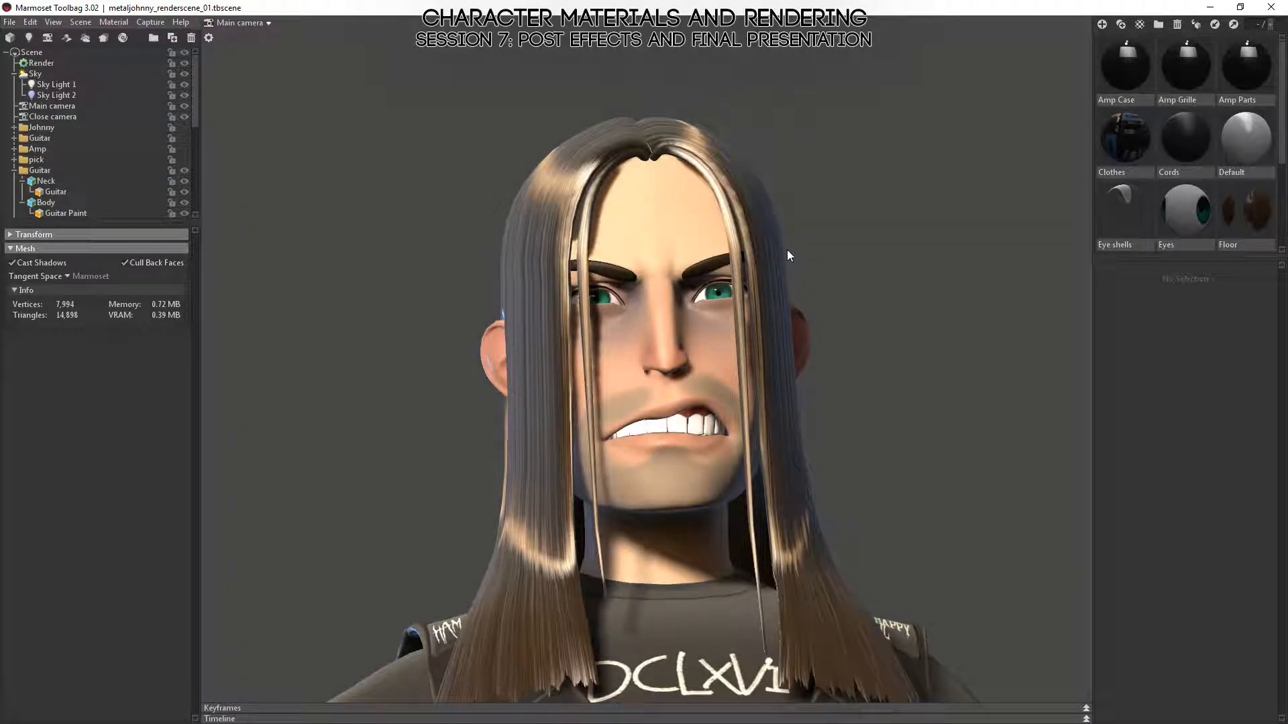
left_click_drag(891, 396, 847, 433)
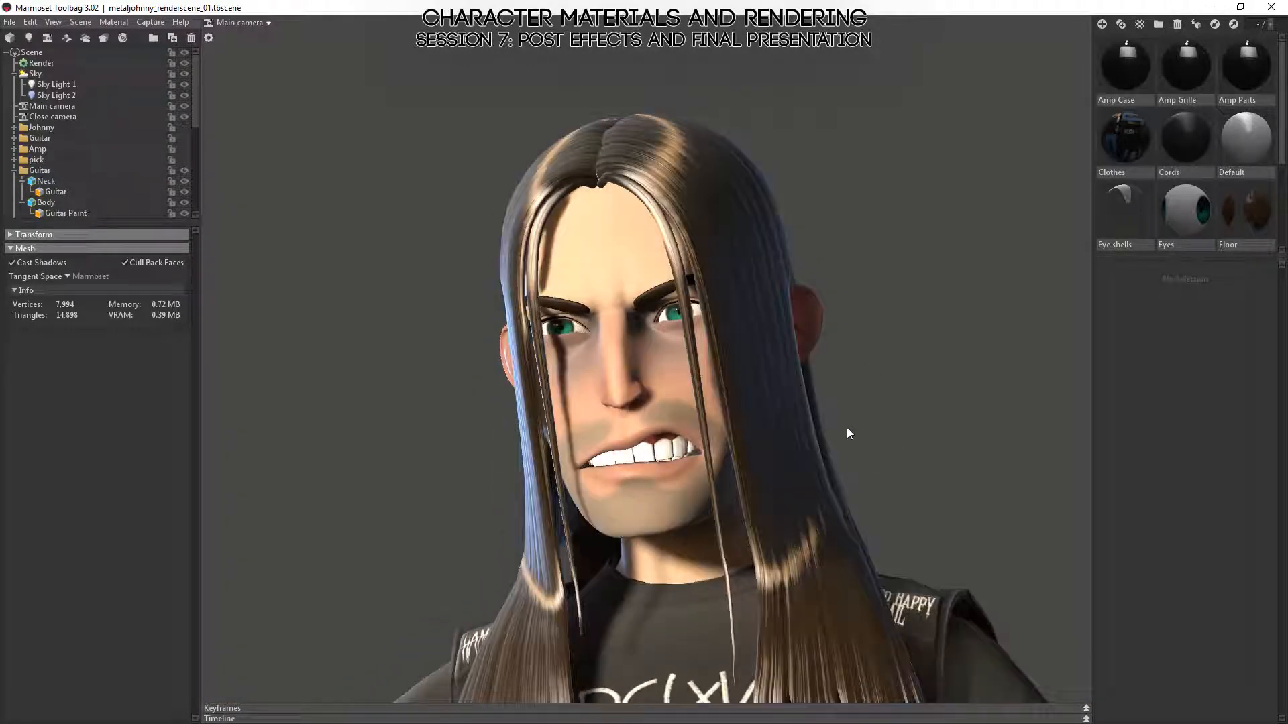
left_click_drag(795, 345, 746, 385)
middle_click_drag(756, 479, 759, 409)
left_click_drag(677, 347, 867, 411)
scroll(822, 361, "down", 6)
scroll(710, 345, "up", 5)
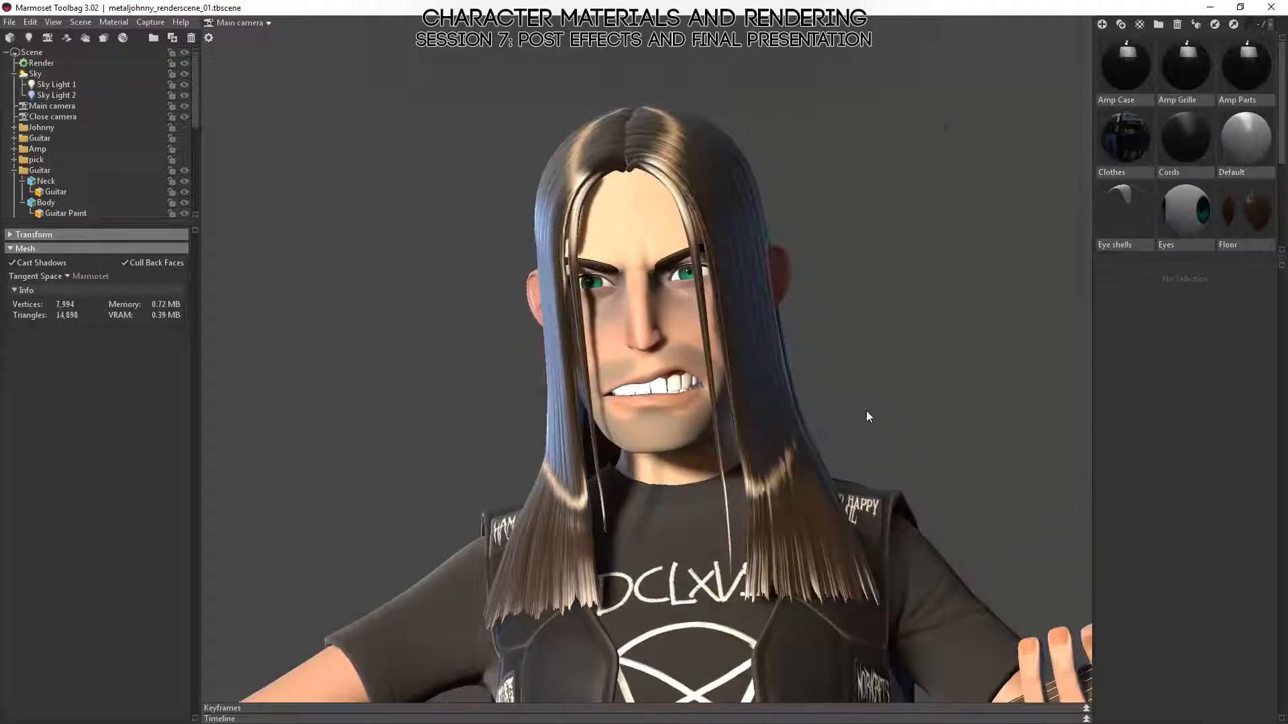
scroll(866, 410, "up", 5)
left_click_drag(836, 455, 744, 480)
scroll(979, 373, "down", 5)
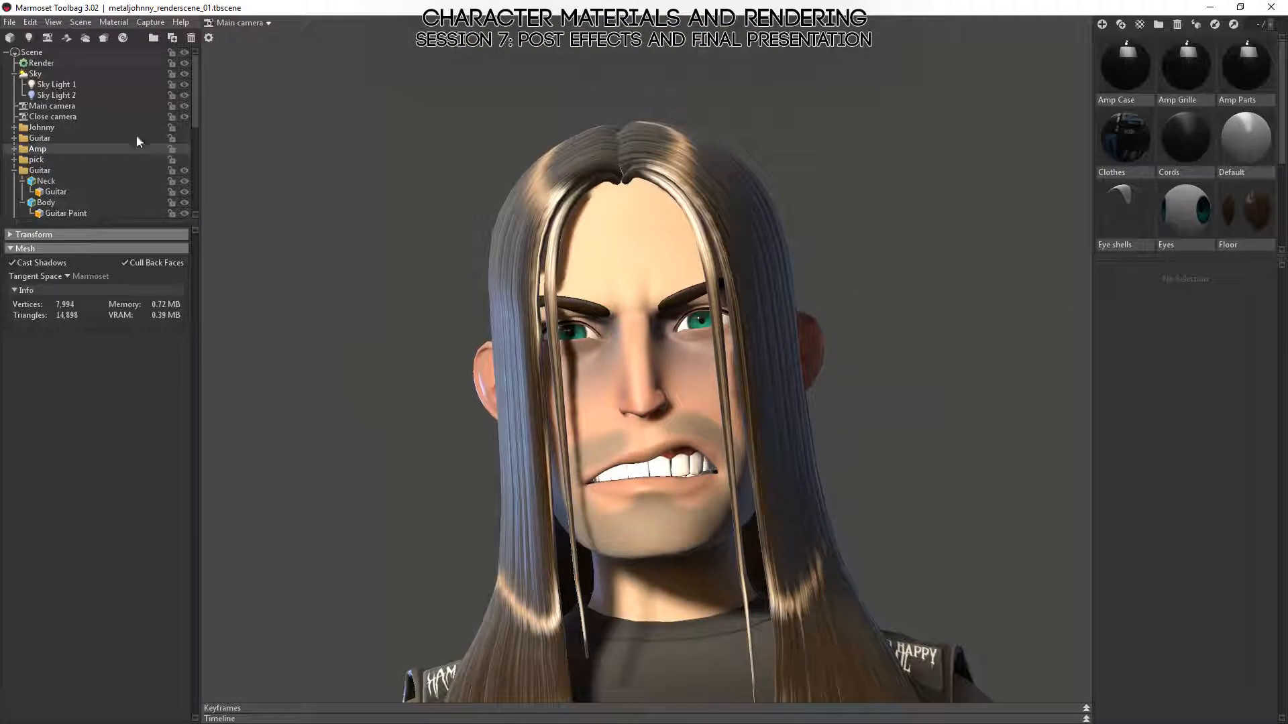
- Check the main camera's field of view setting and compare the guitarist's face from front and three-quarter angles
left_click(48, 106)
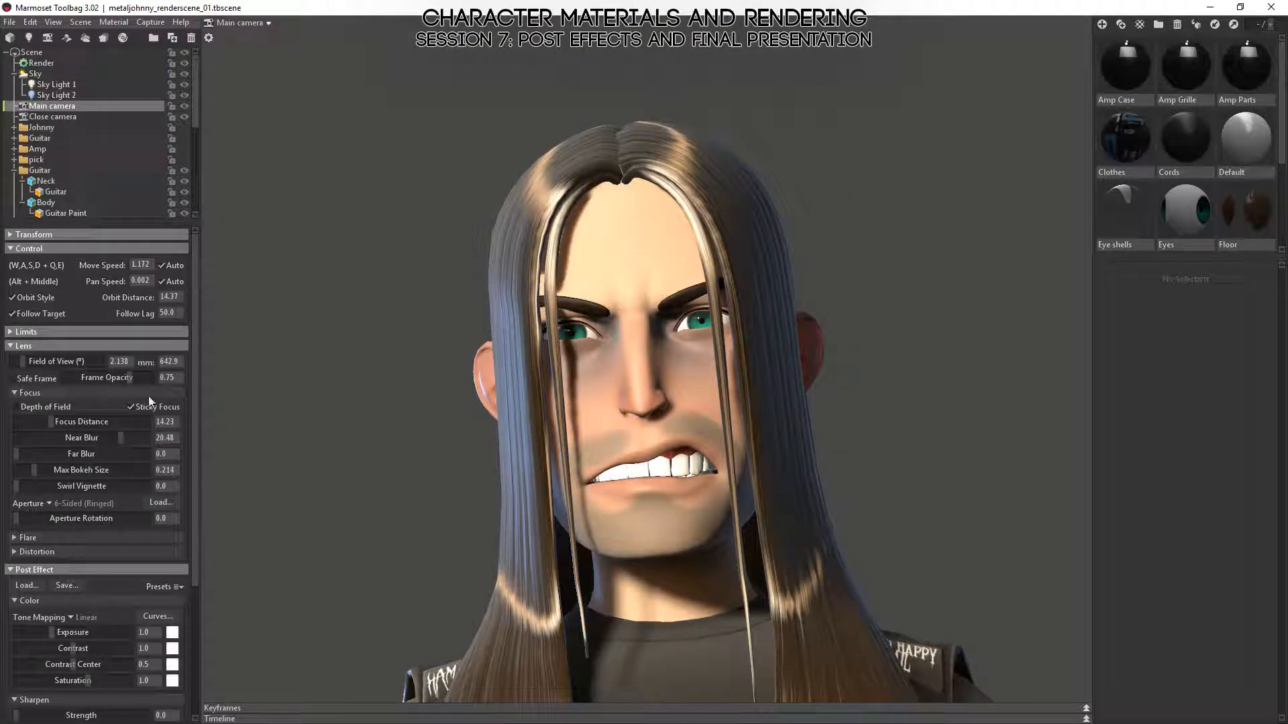
left_click(114, 360)
left_click(734, 409)
left_click(948, 329)
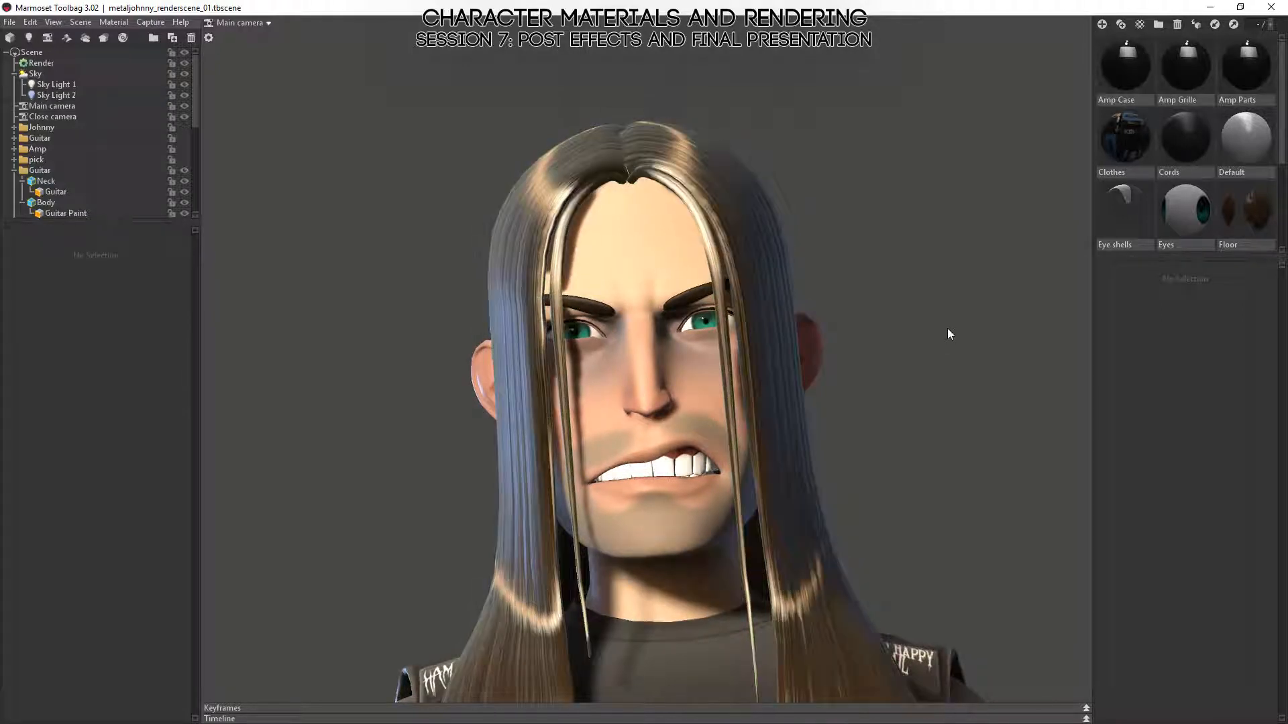
left_click_drag(857, 326, 840, 325)
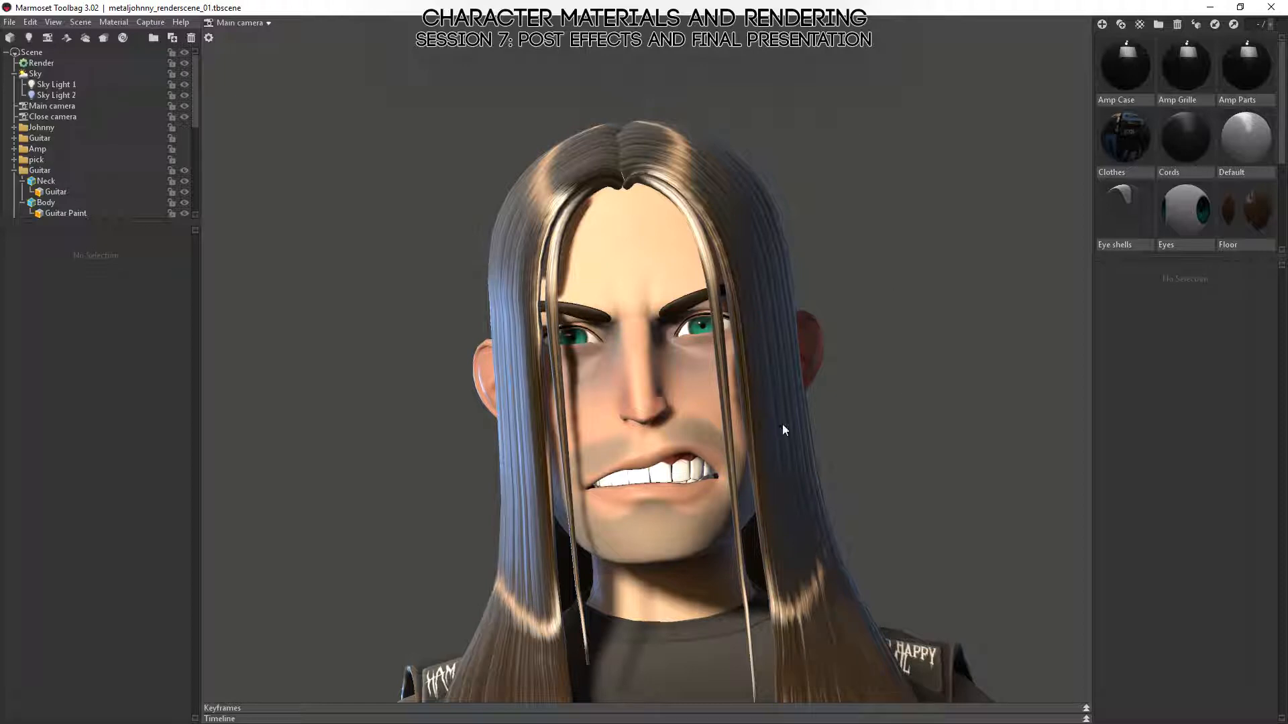
left_click_drag(907, 328, 688, 554)
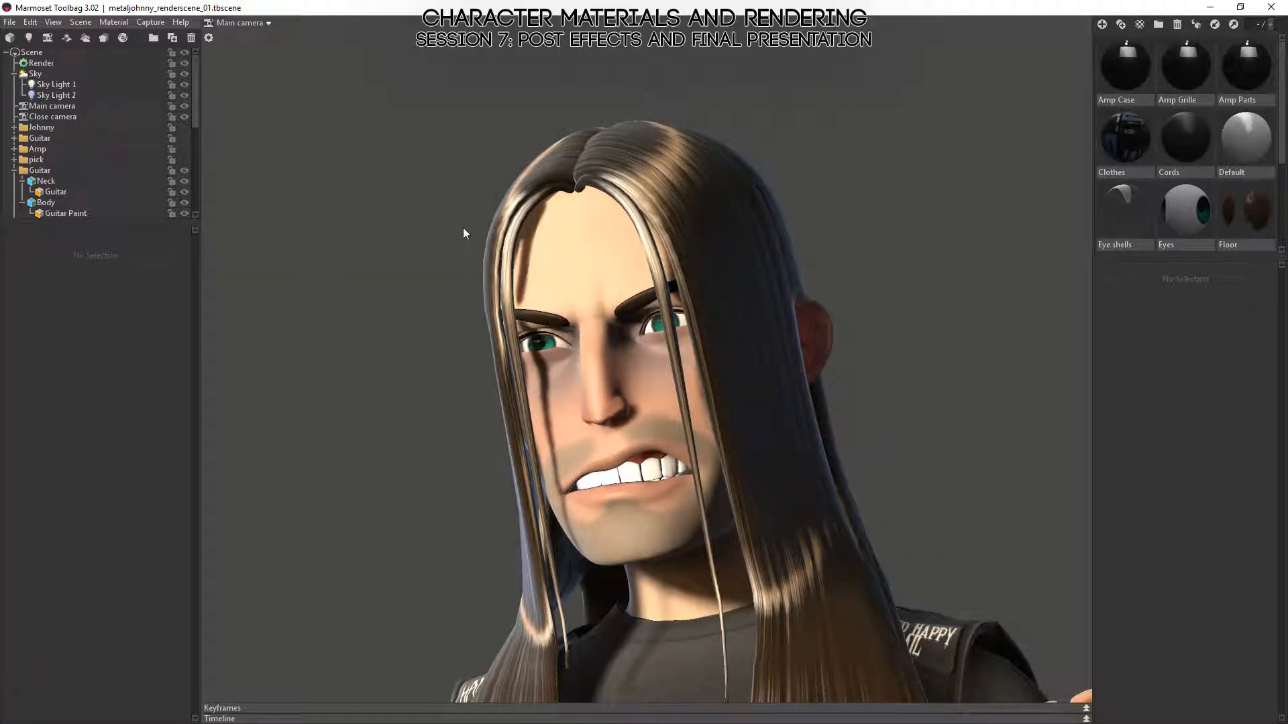
left_click_drag(745, 281, 831, 310)
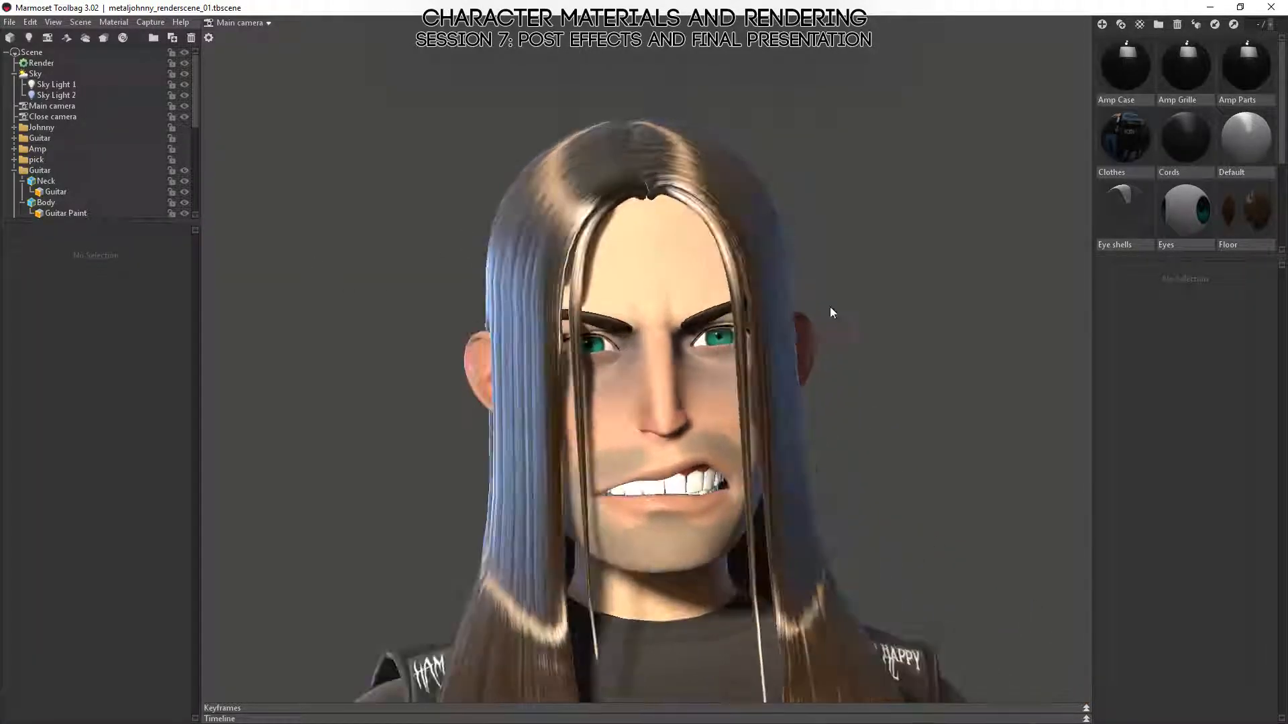
left_click_drag(797, 432, 667, 420)
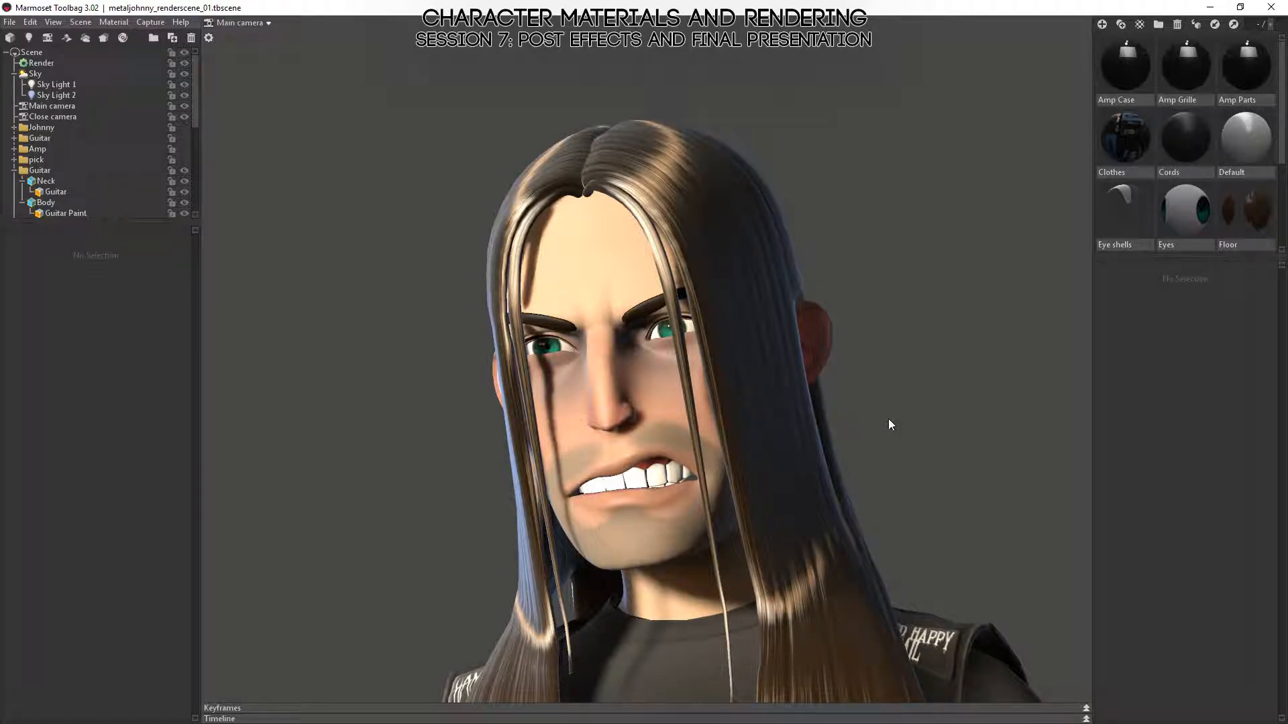
- Set the main camera's field of view to about 16.17° and examine the guitarist's face at close range from three-quarter angles
left_click(70, 106)
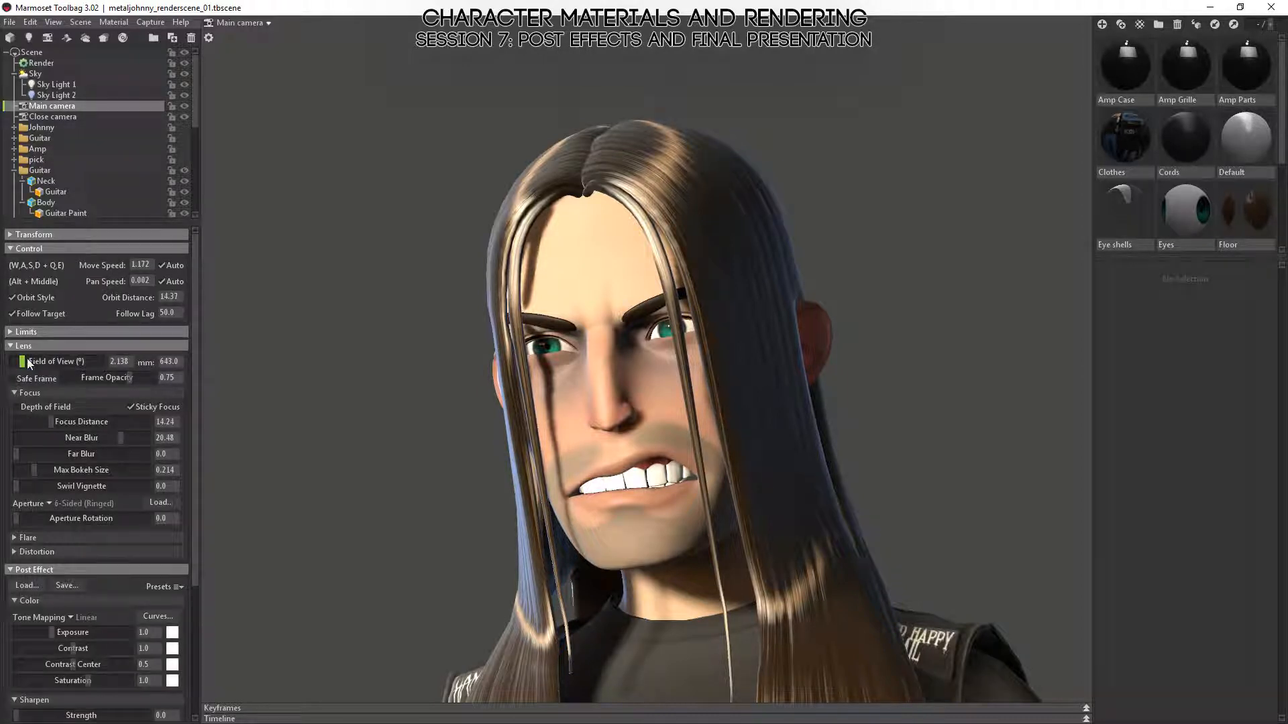
left_click_drag(37, 361, 41, 363)
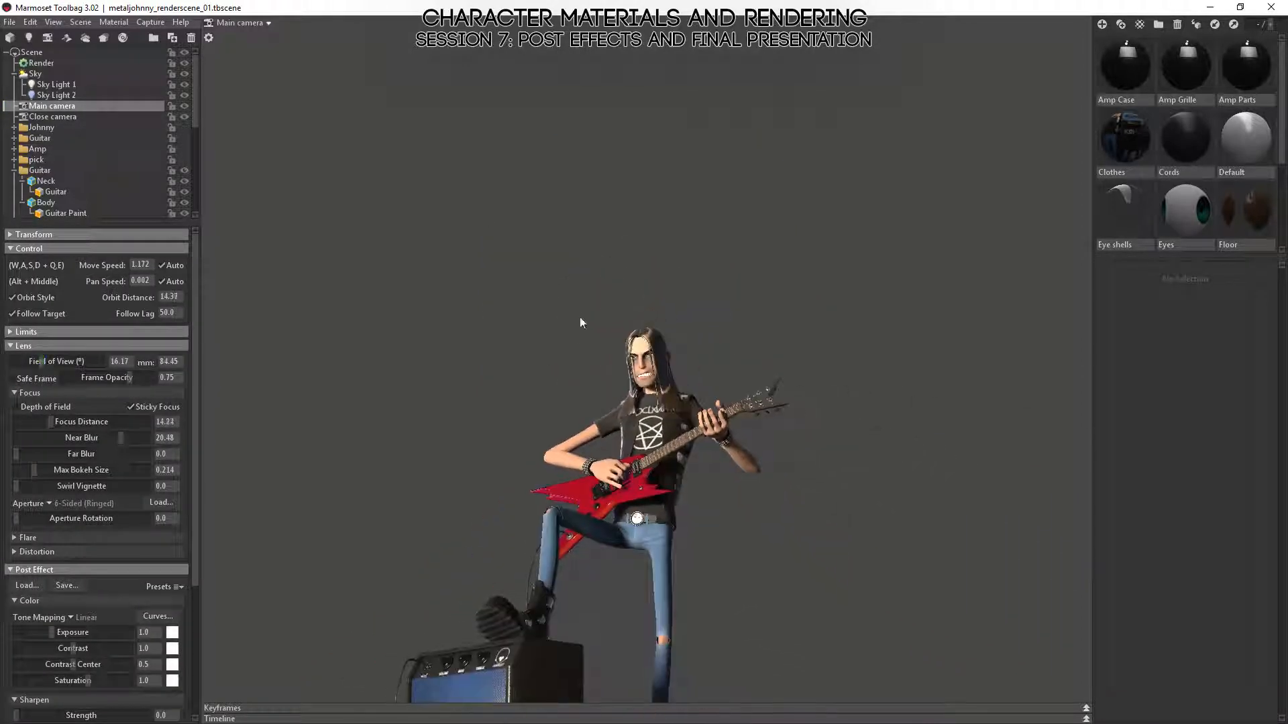
right_click_drag(579, 317, 690, 592, "alt")
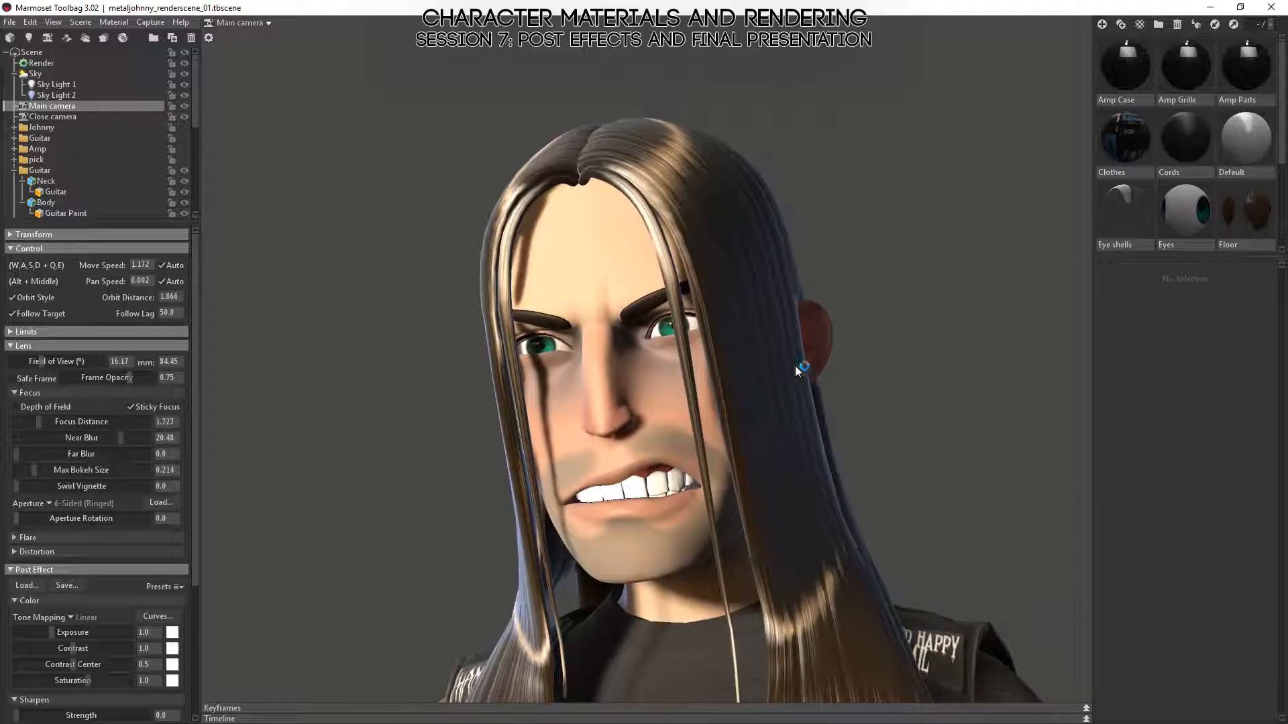
left_click_drag(794, 365, 753, 387)
left_click_drag(849, 392, 721, 426)
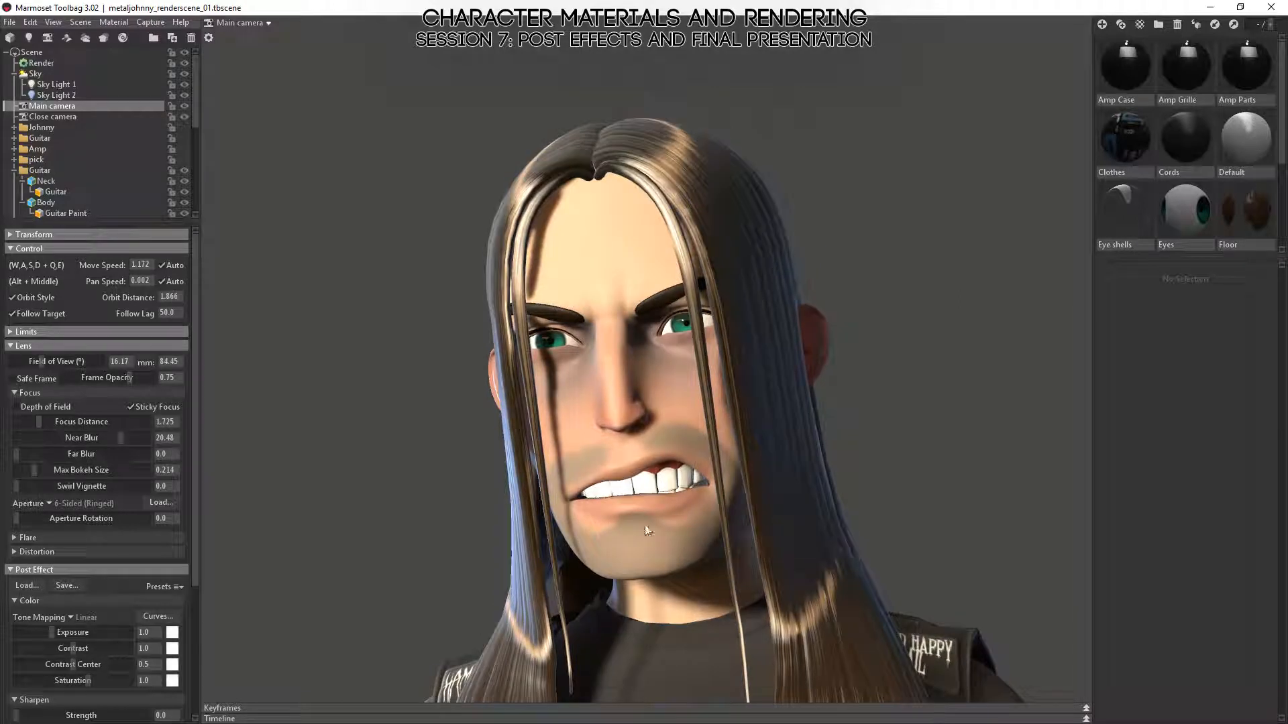
left_click_drag(646, 367, 678, 382)
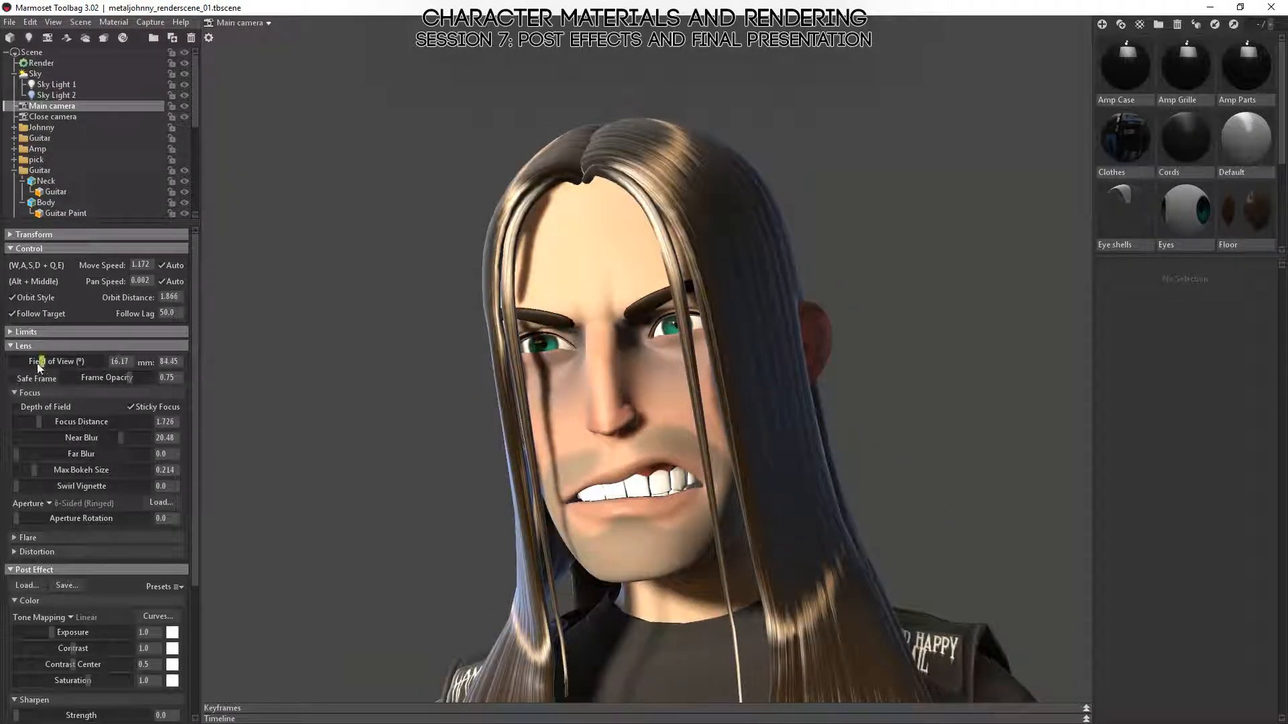
- Widen the main camera's field of view to about 70.7° and examine the guitarist's face up close for perspective distortion
left_click_drag(42, 362, 74, 364)
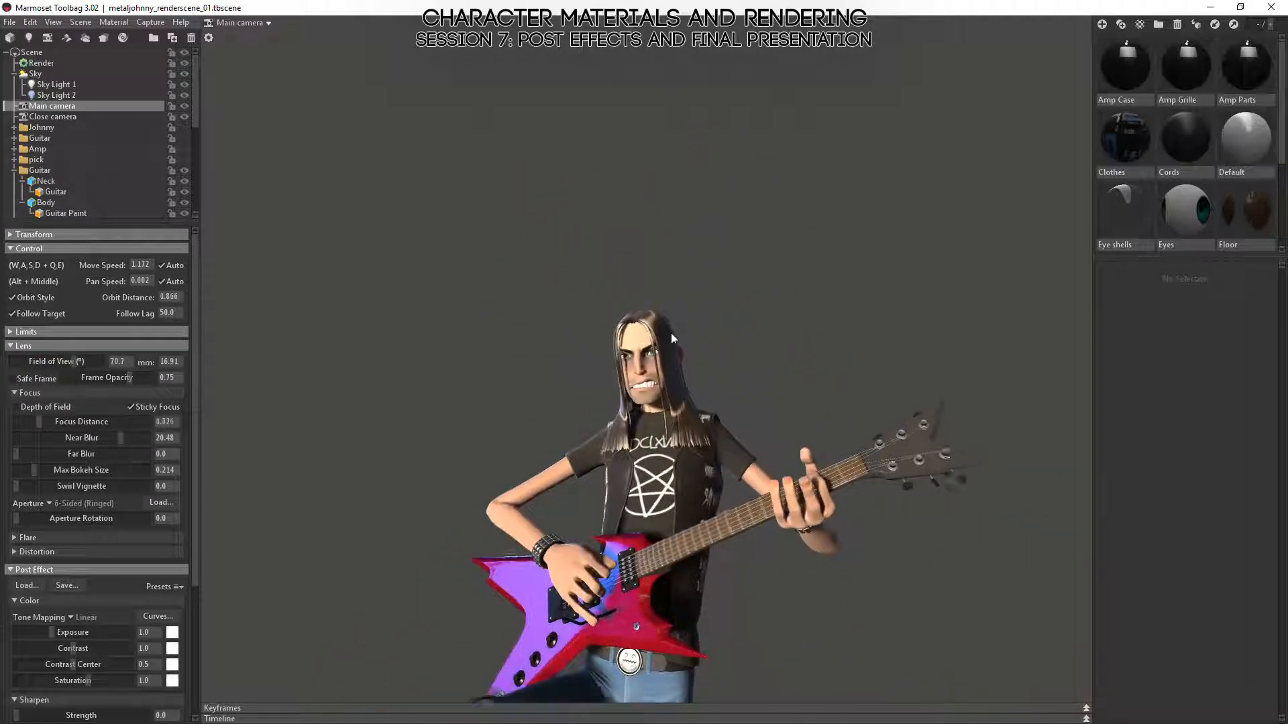
right_click_drag(671, 333, 738, 541, "alt")
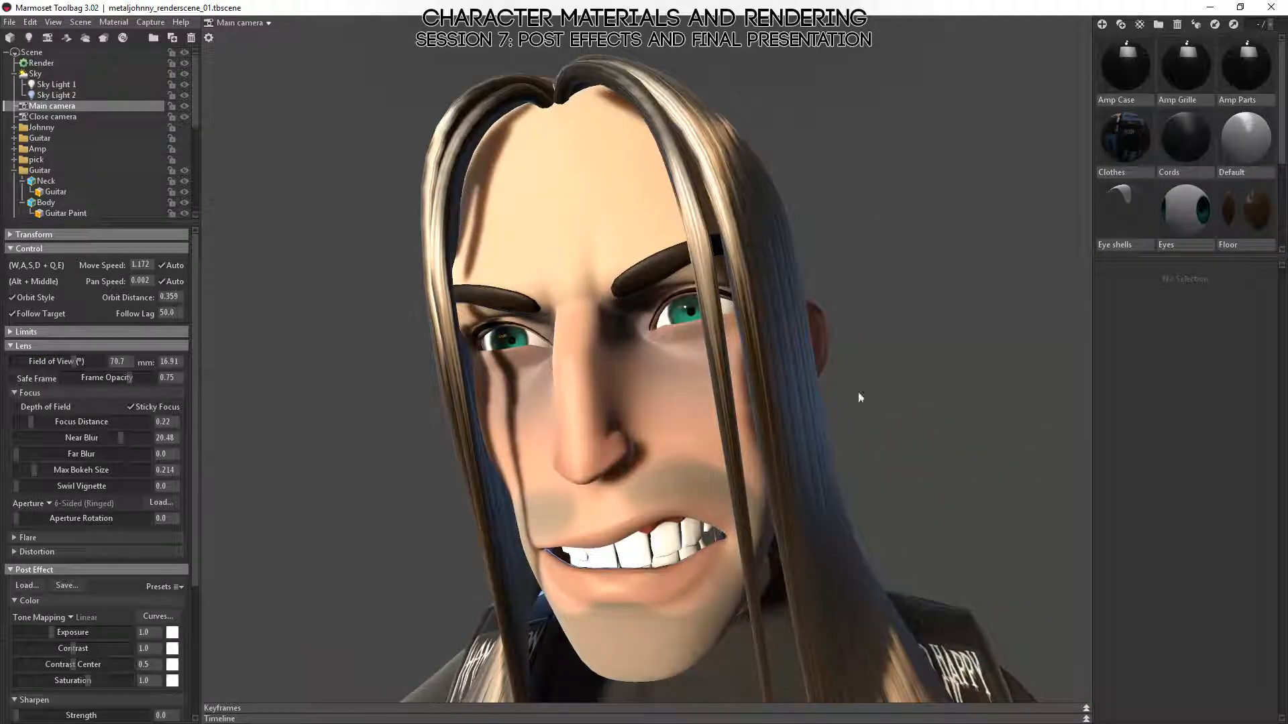
left_click_drag(814, 405, 872, 428)
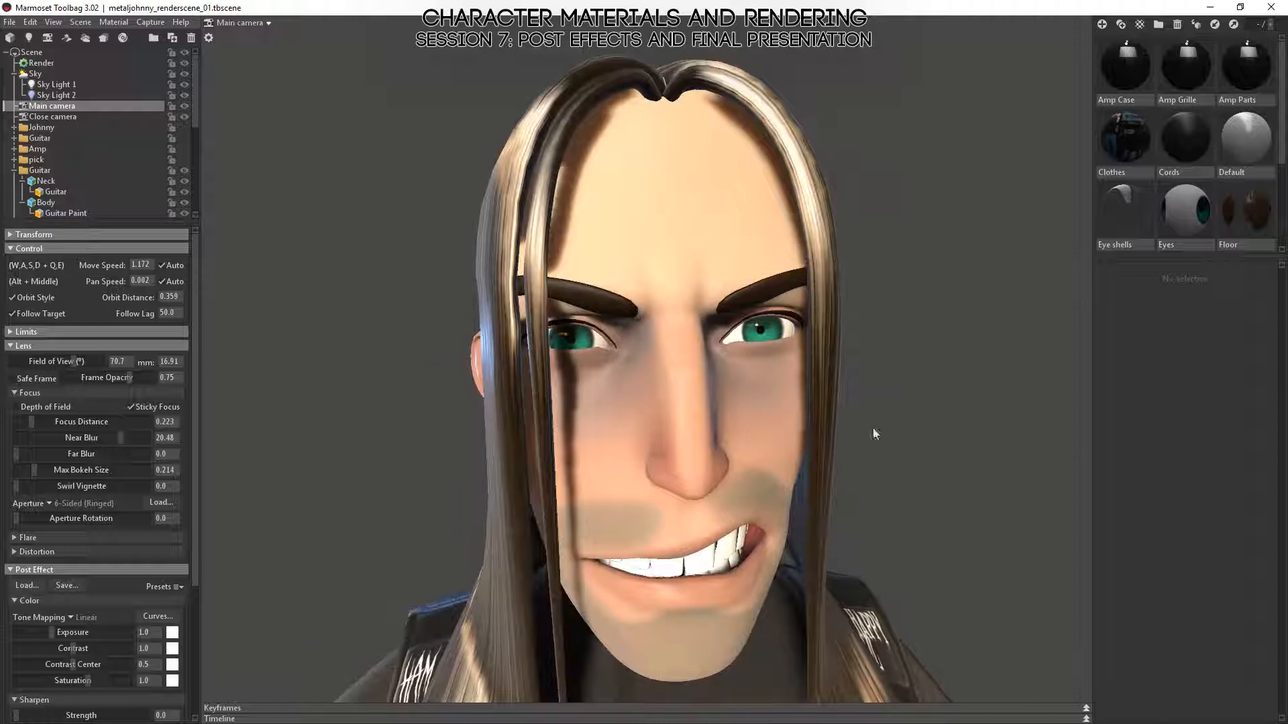
right_click_drag(872, 428, 913, 470, "alt")
left_click_drag(913, 470, 876, 443)
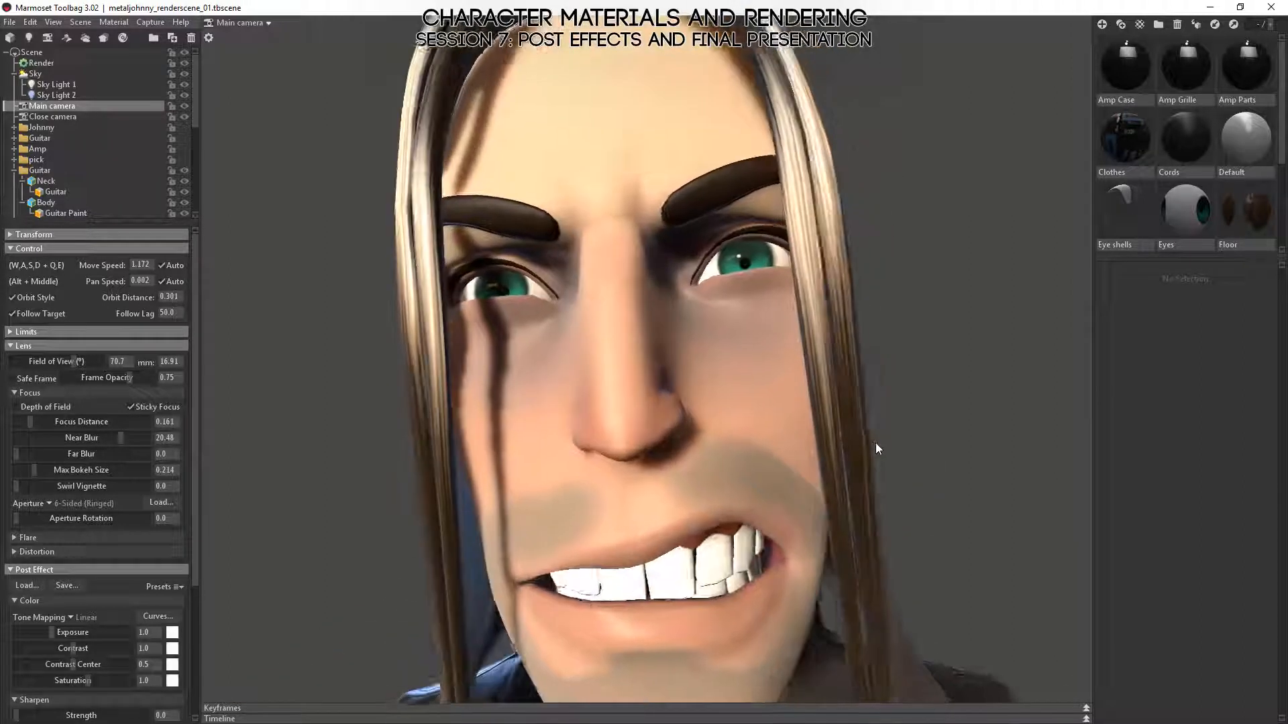
- Examine the guitarist's head and upper body from side and front angles at the wide field of view, and check the main camera's lens values
right_click_drag(682, 352, 586, 235, "alt")
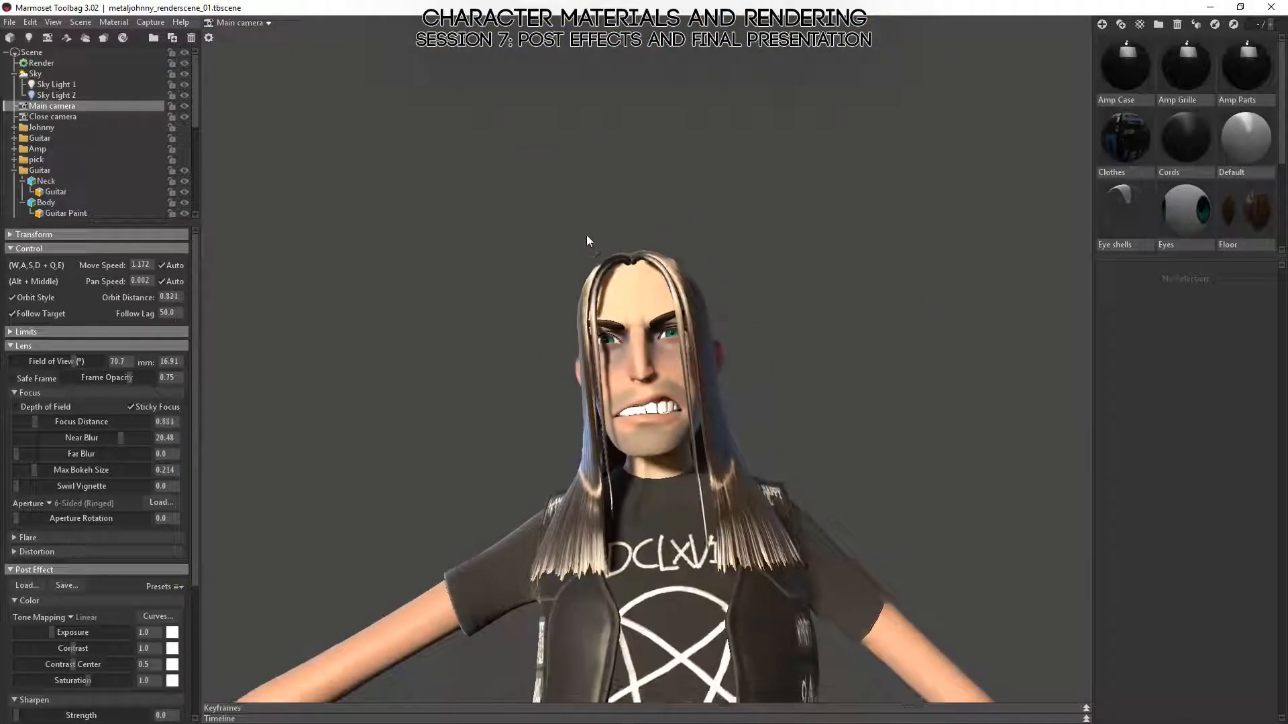
left_click_drag(790, 235, 873, 295, "alt")
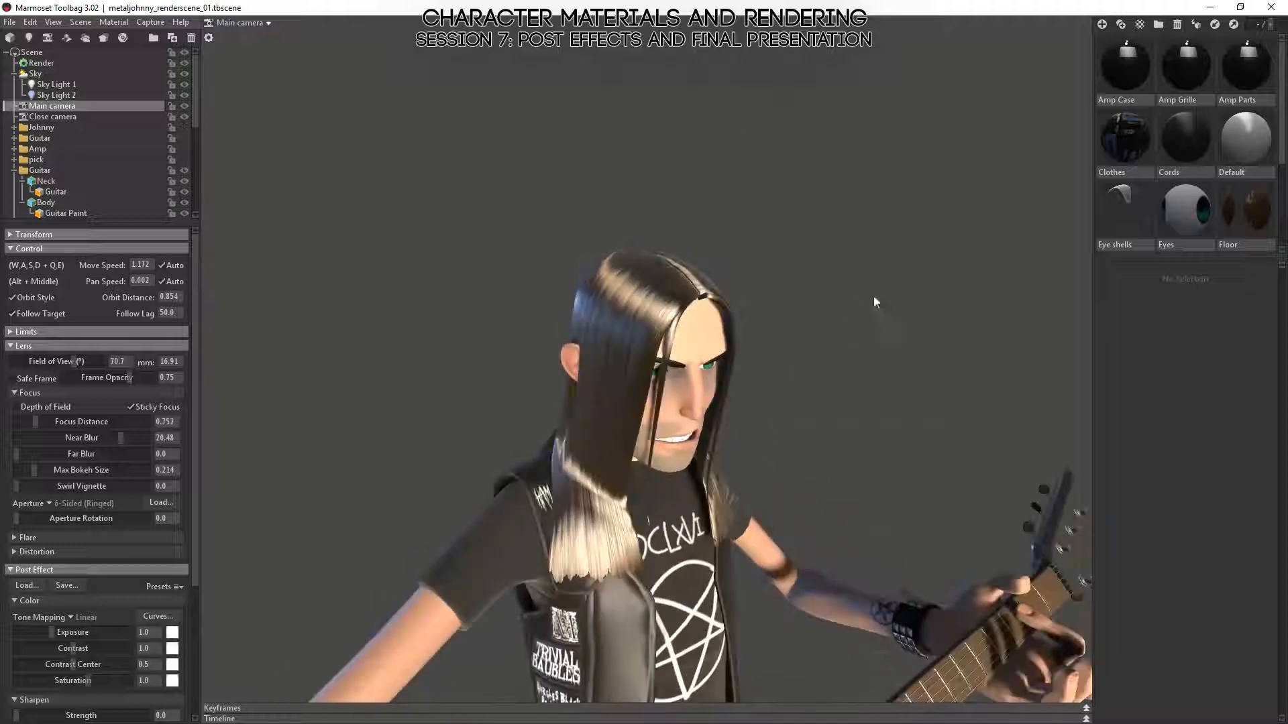
left_click_drag(986, 301, 765, 360, "alt")
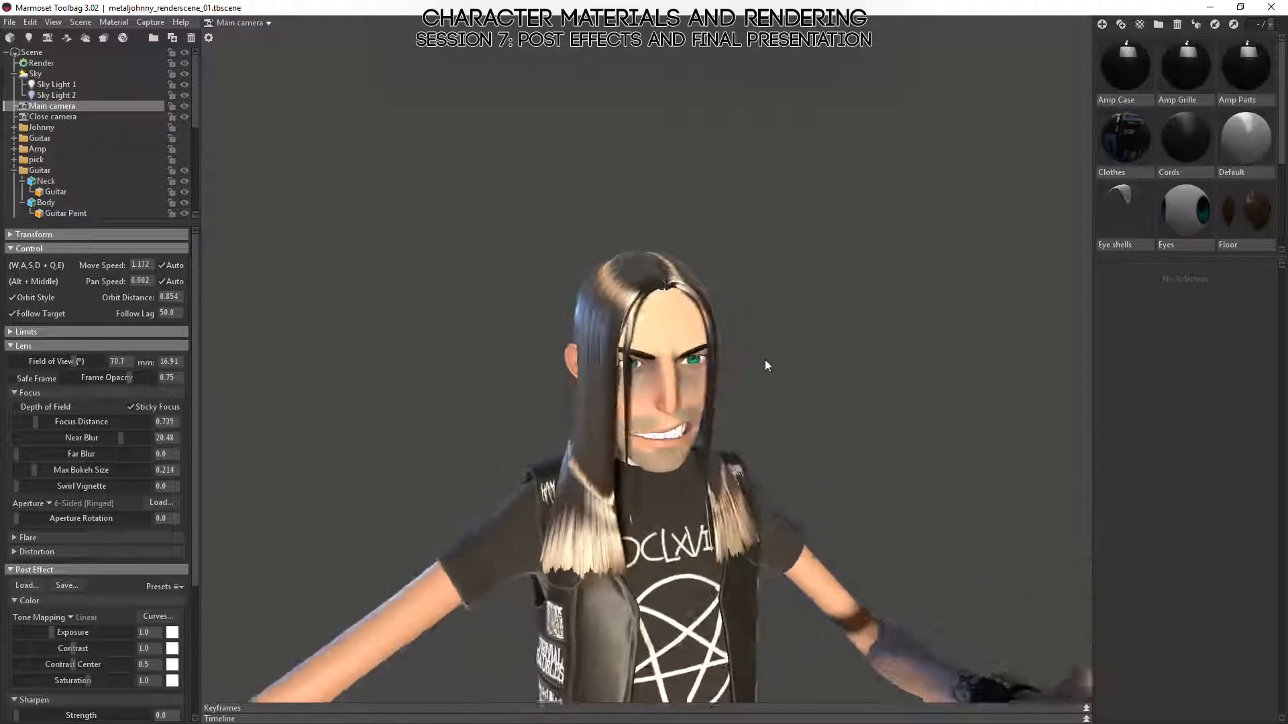
double_click(678, 344)
left_click(59, 106)
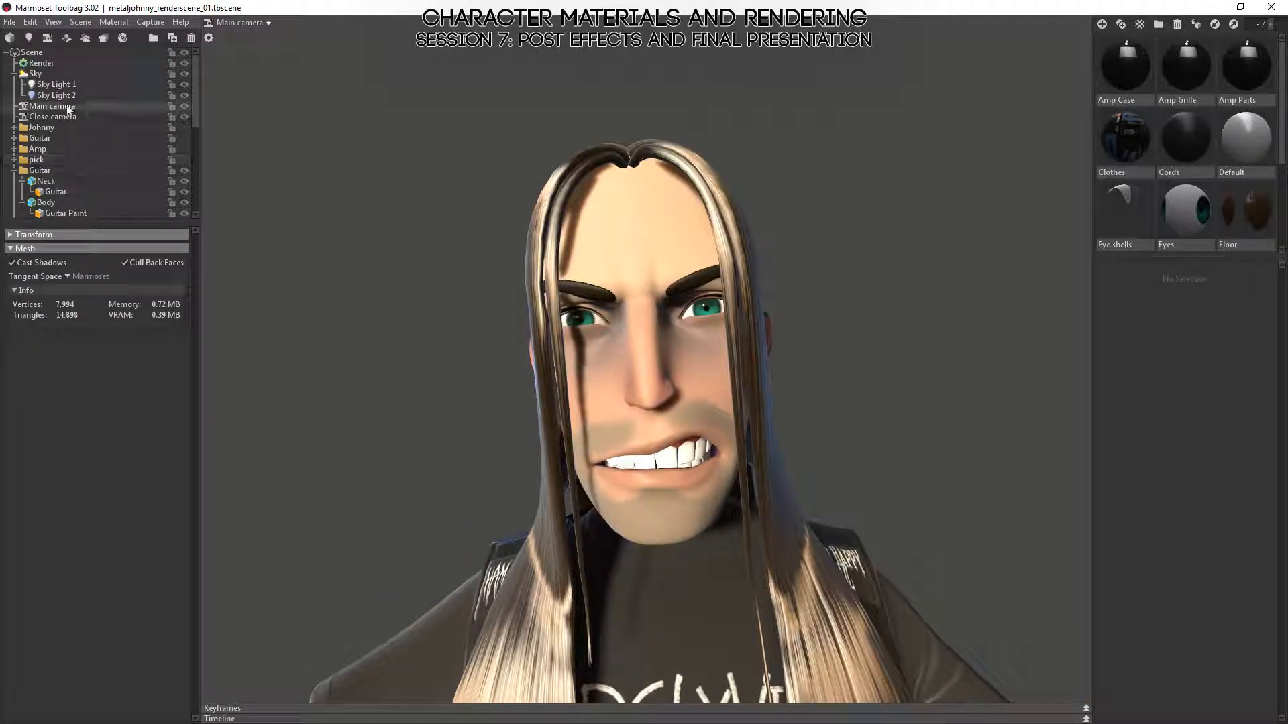
left_click(117, 361)
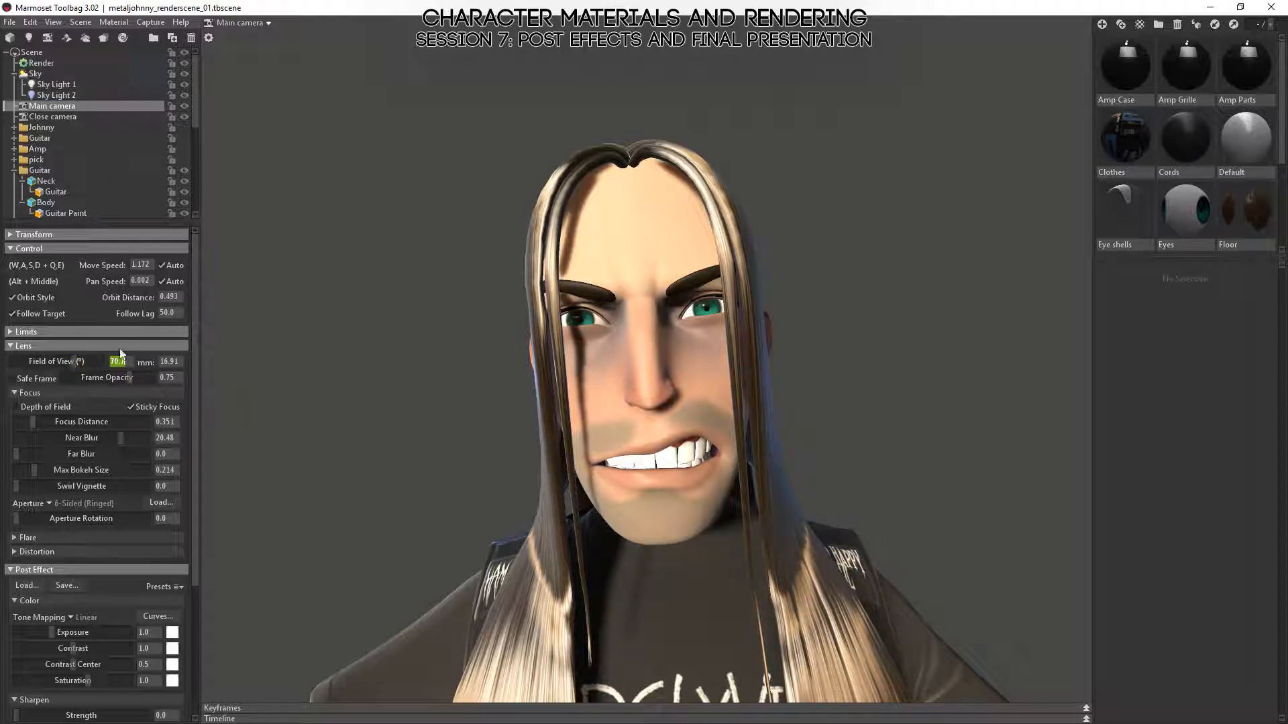
left_click(318, 368)
right_click_drag(887, 430, 845, 404)
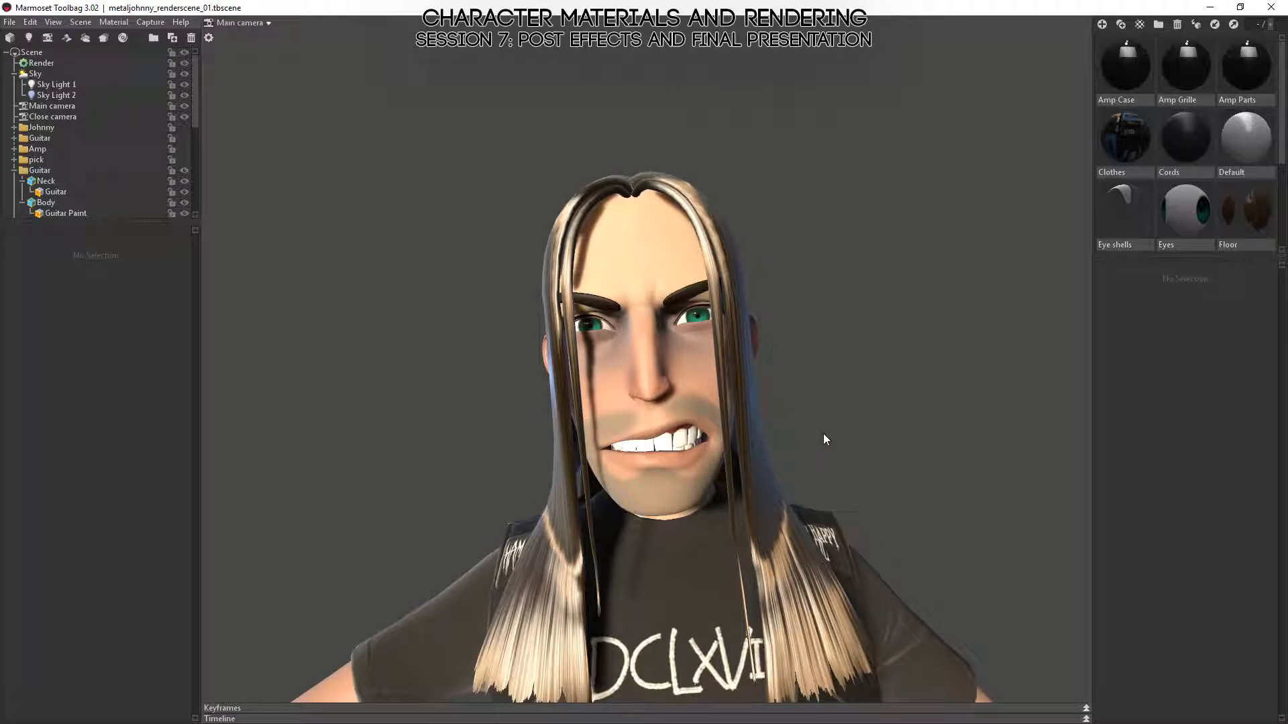
- Set the main camera's focal length to 70 mm and reframe the whole head from the front
left_click(62, 106)
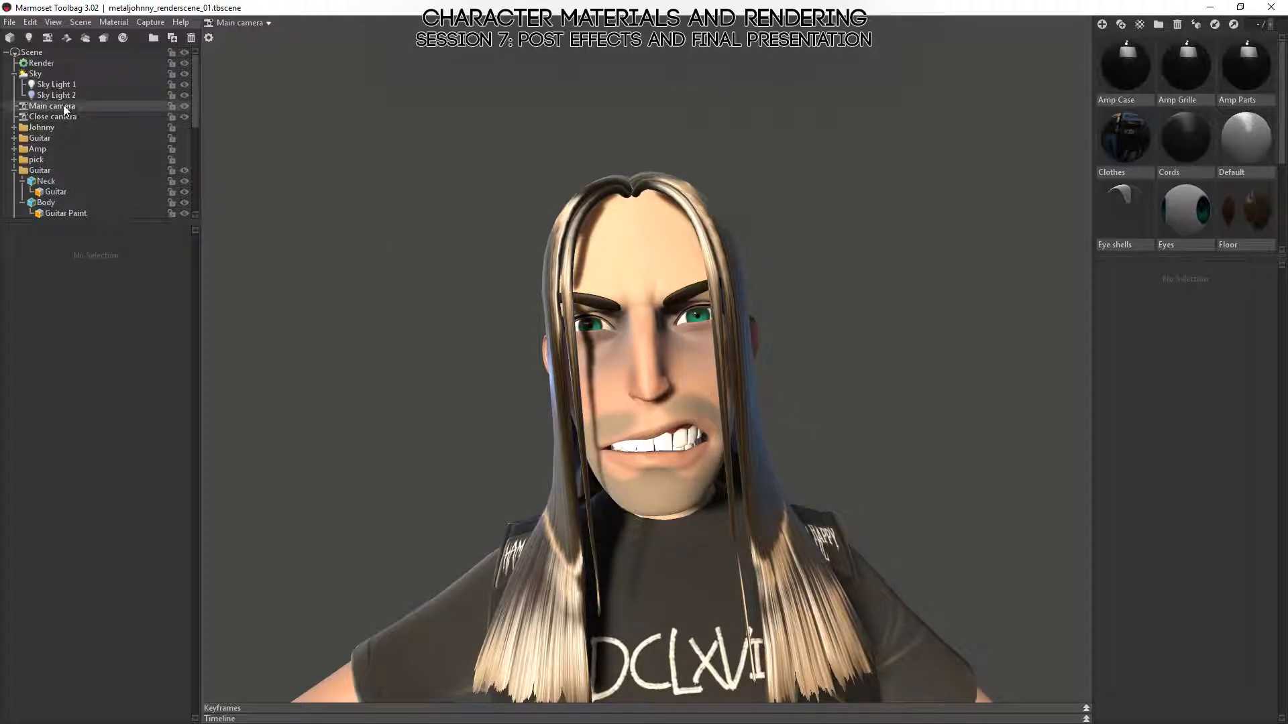
left_click(180, 363)
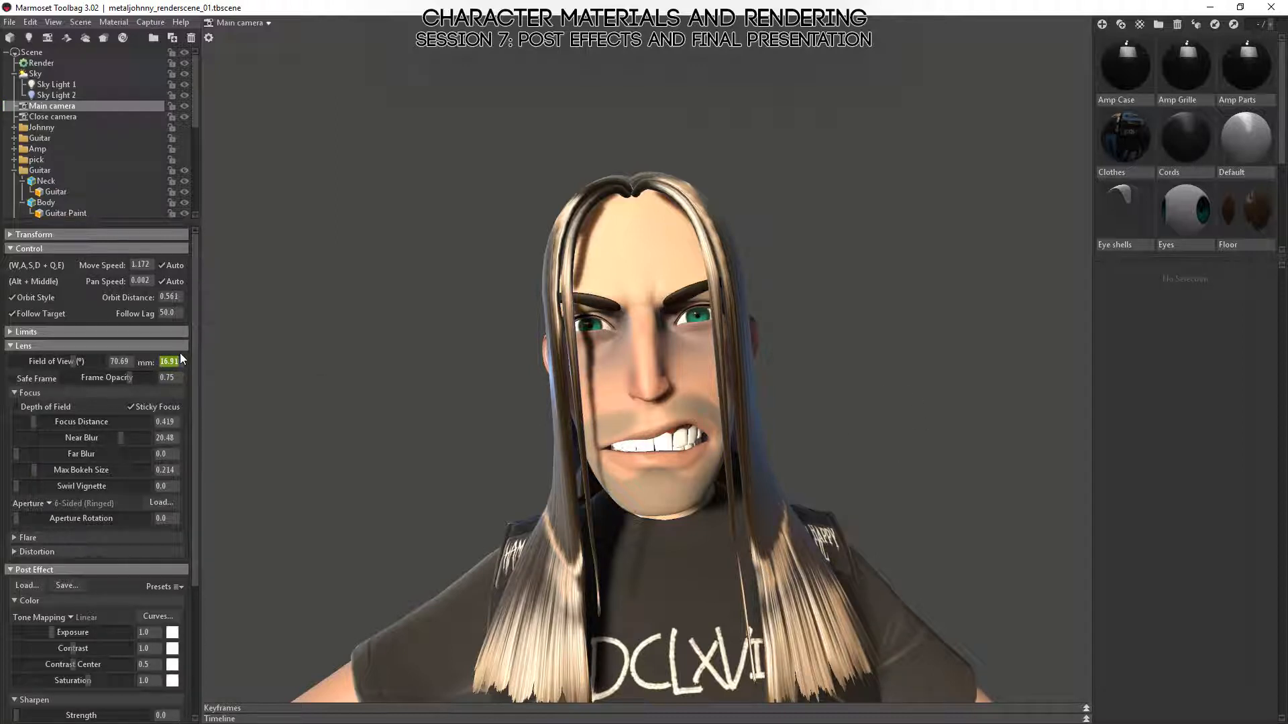
type("70")
key("Return")
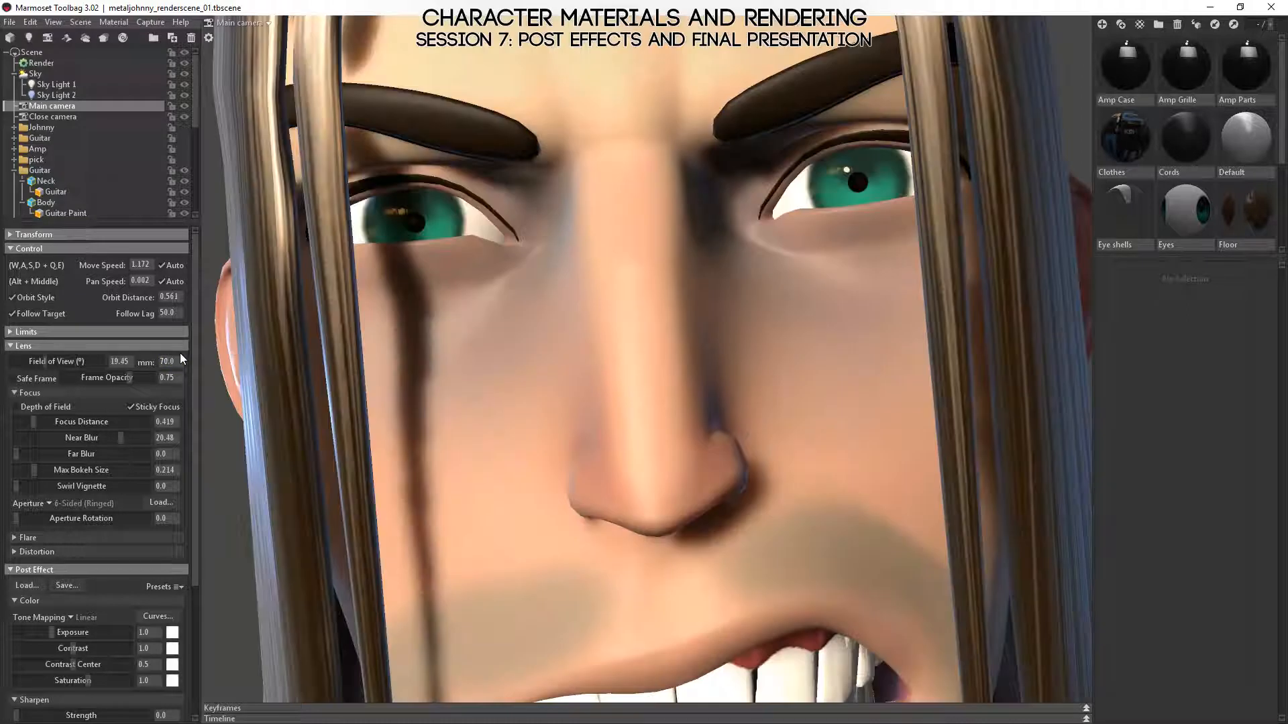
scroll(747, 357, "down", 3)
scroll(748, 358, "down", 2)
left_click(691, 340)
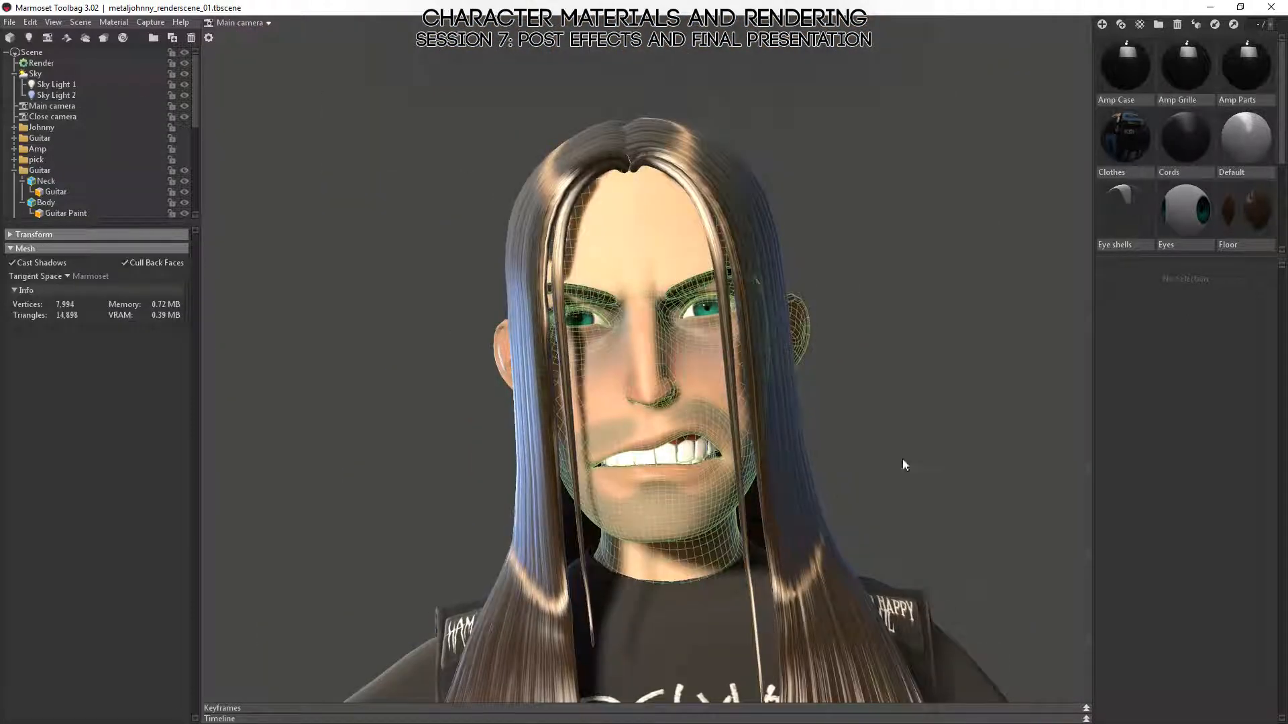
left_click(915, 477)
- Examine the guitarist's head and upper body from low and three-quarter angles at the 70 mm focal length
left_click_drag(915, 478, 676, 389, "alt")
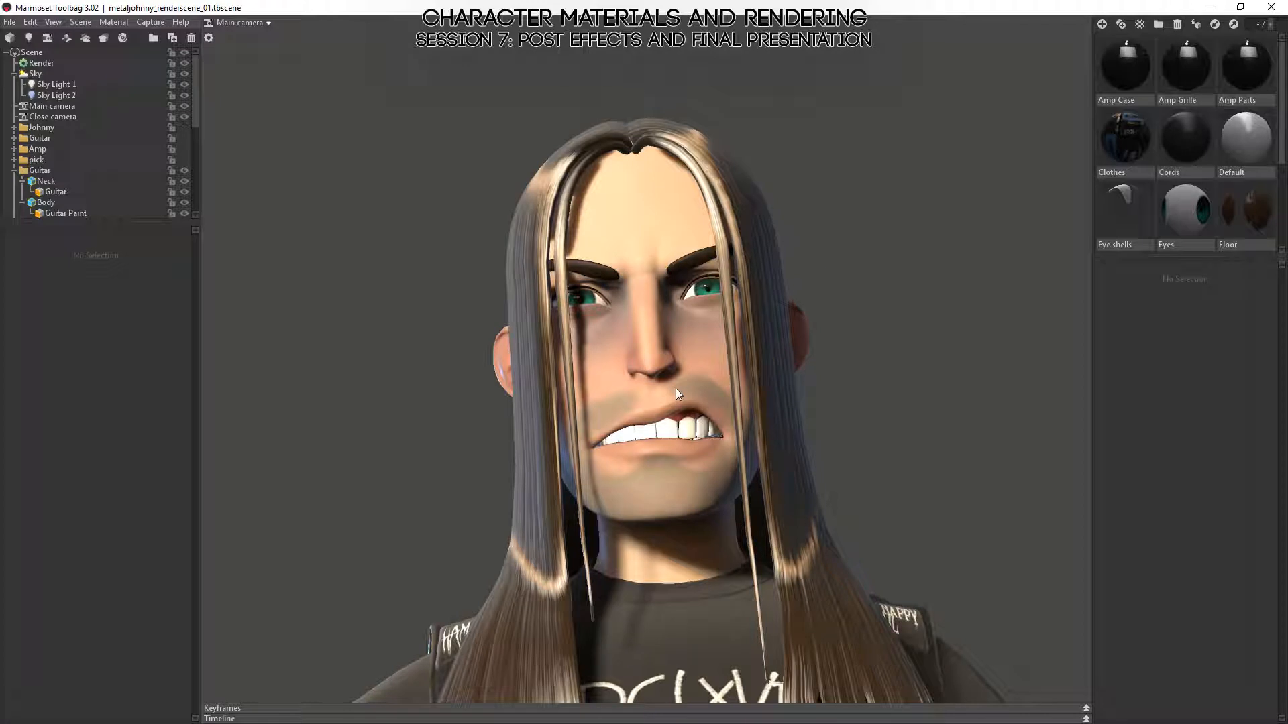
left_click_drag(671, 393, 908, 234, "alt")
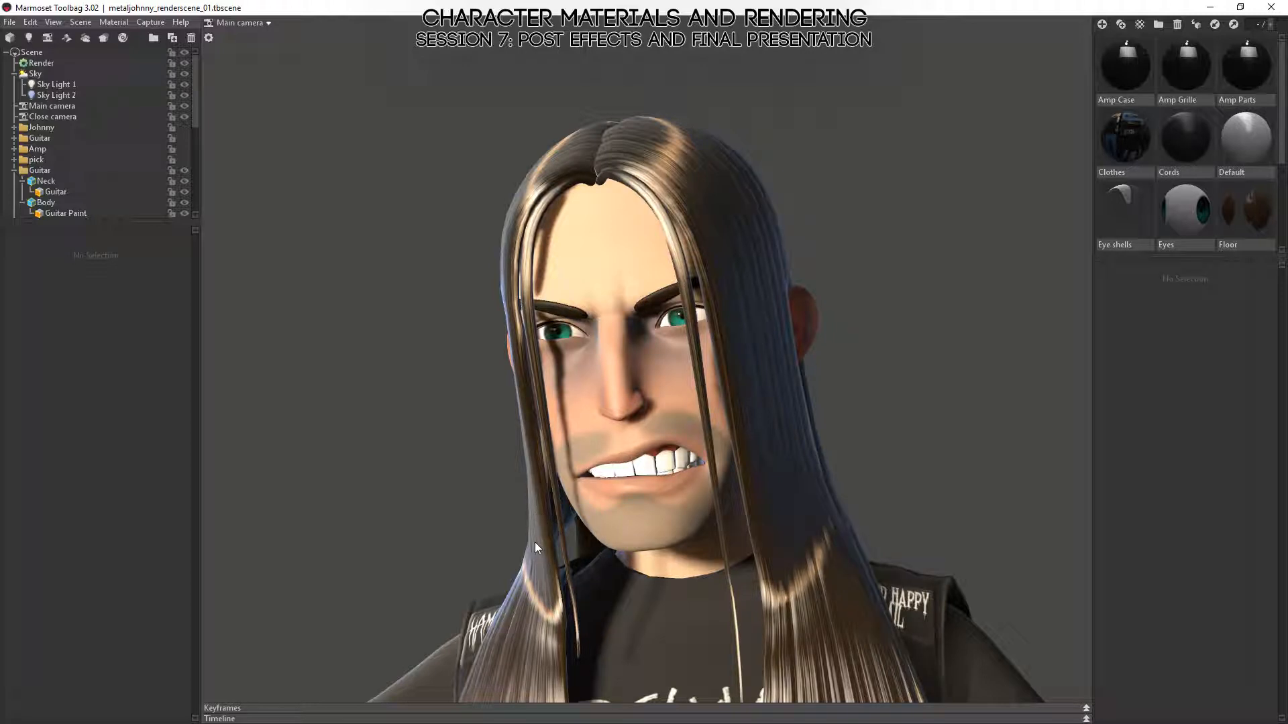
left_click(44, 106)
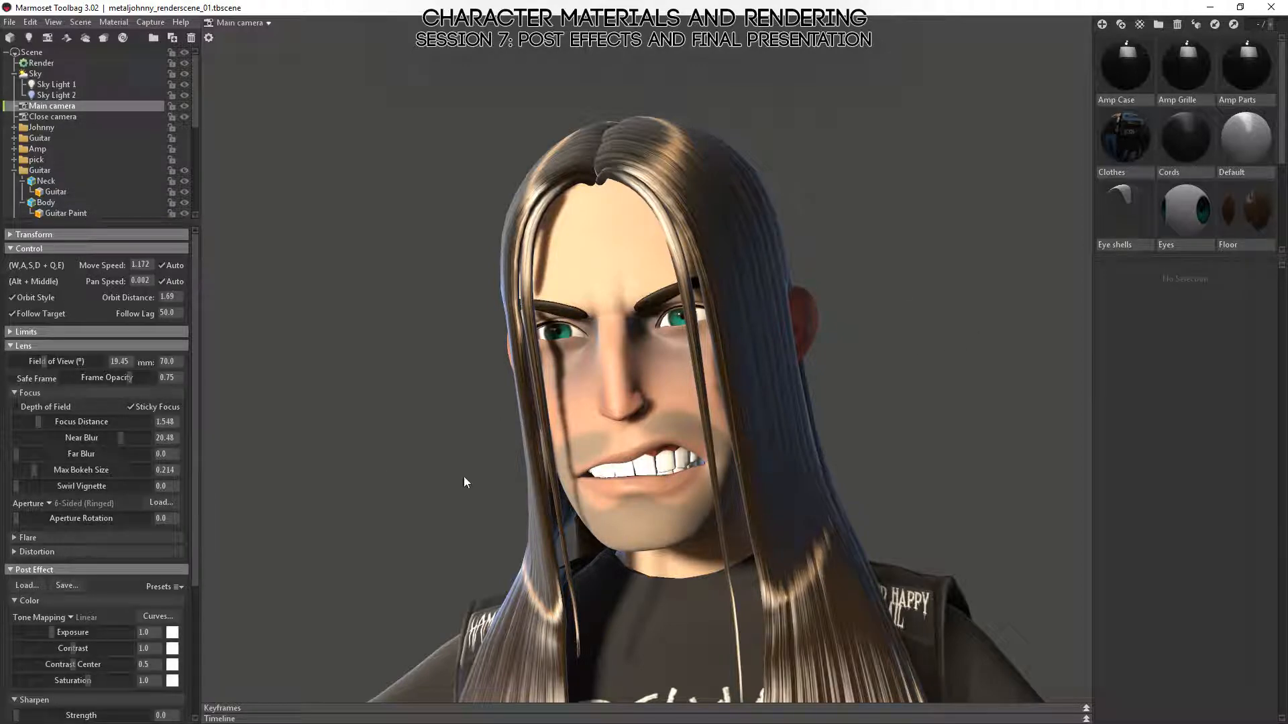
left_click_drag(464, 477, 409, 478)
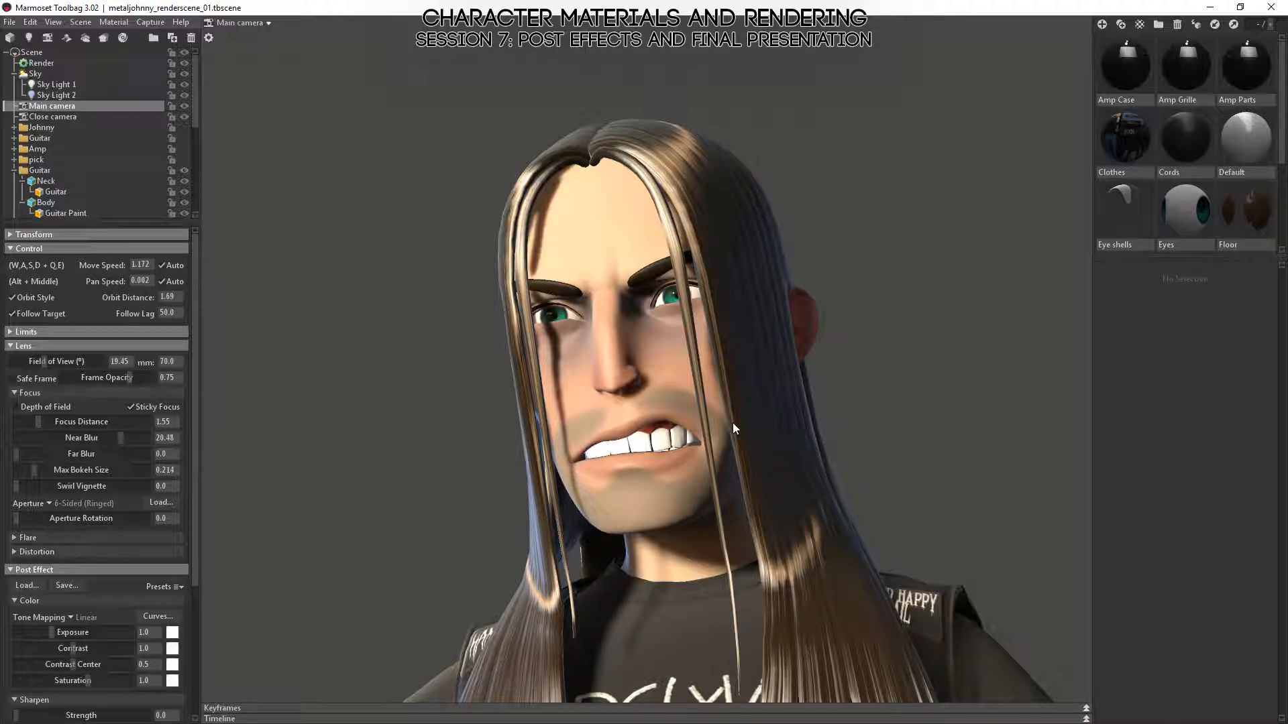
scroll(772, 441, "down", 3)
middle_click_drag(771, 441, 764, 339, "alt")
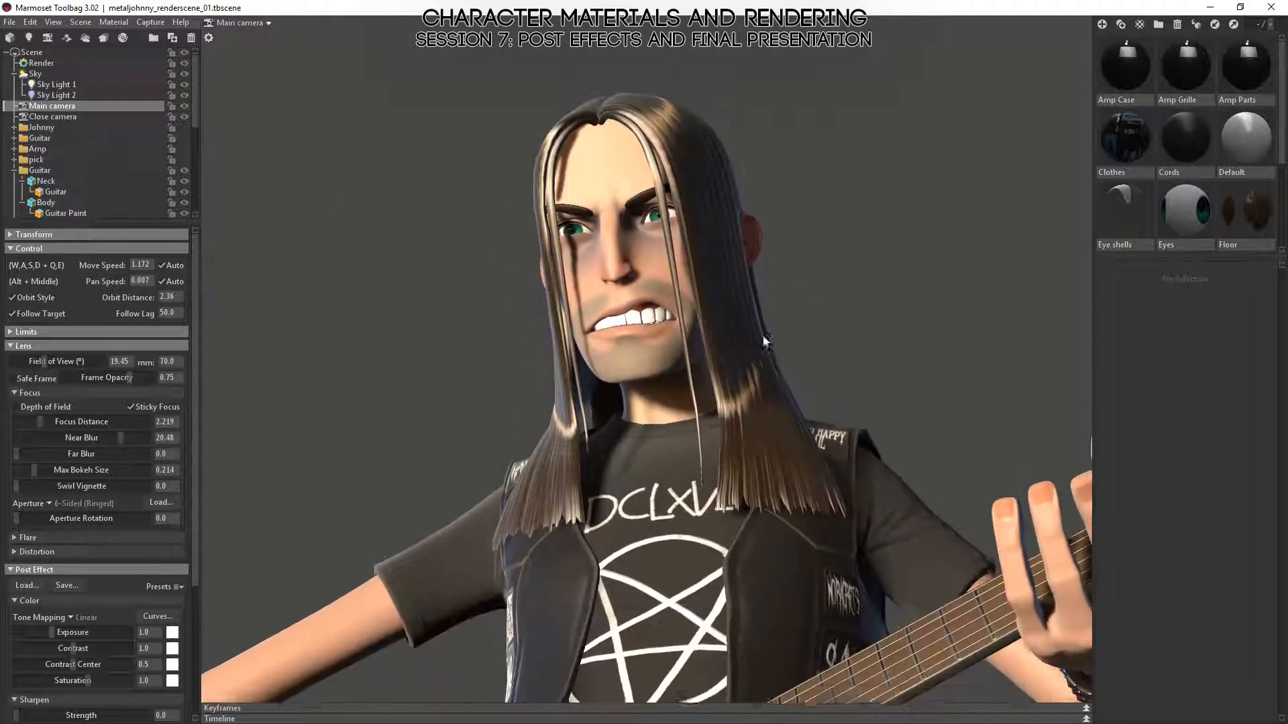
left_click_drag(763, 336, 788, 394, "alt")
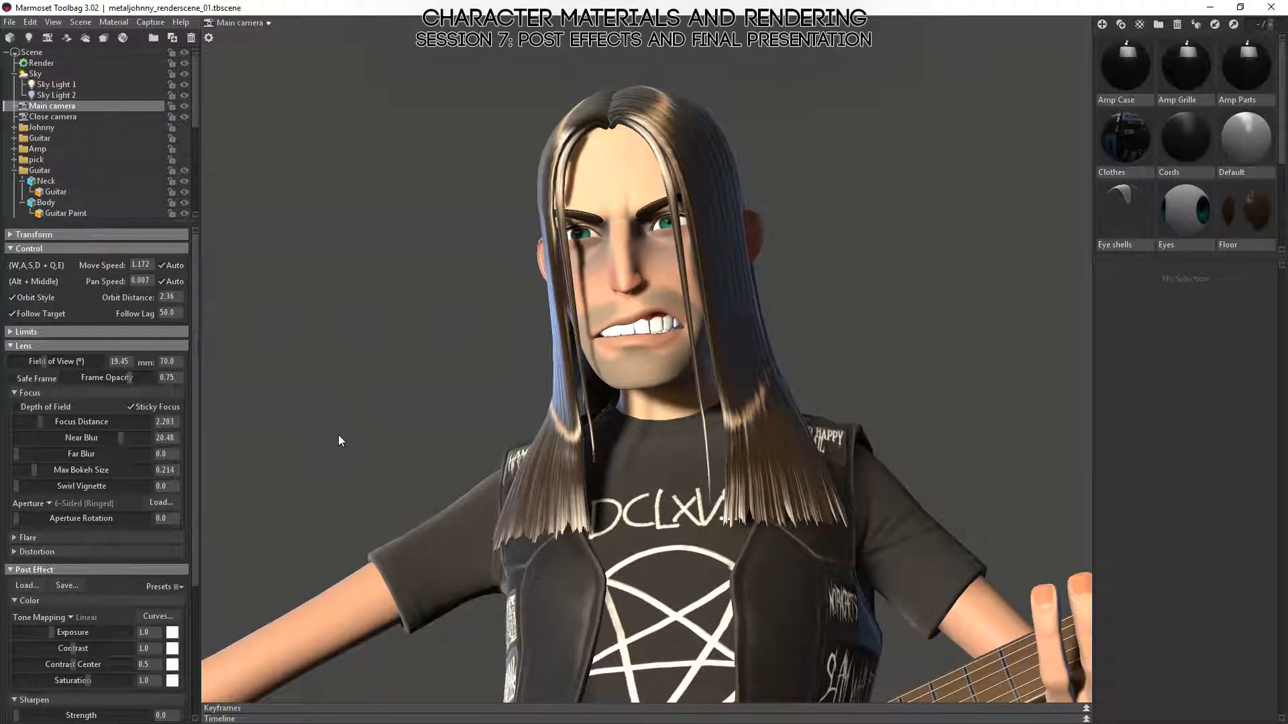
- Compare focal lengths of 50 mm and 100 mm on the main camera, viewing the guitarist's head and chest
left_click(168, 362)
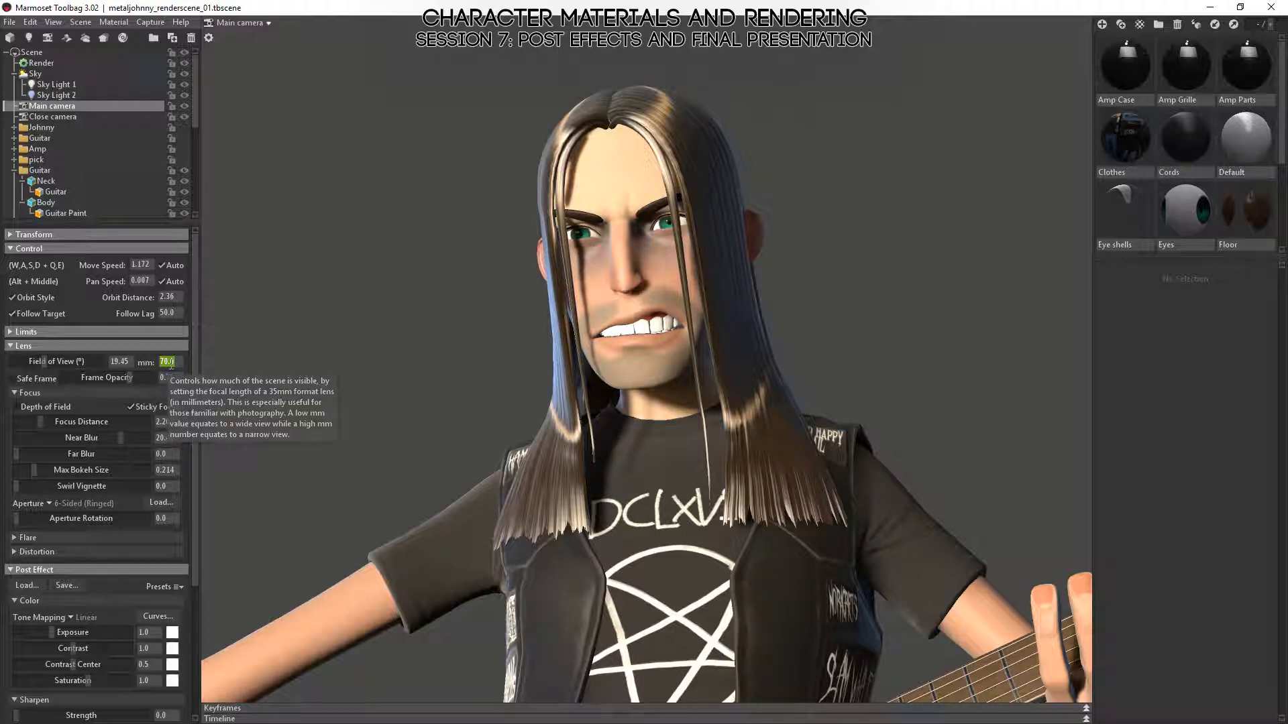
type("50")
key("Return")
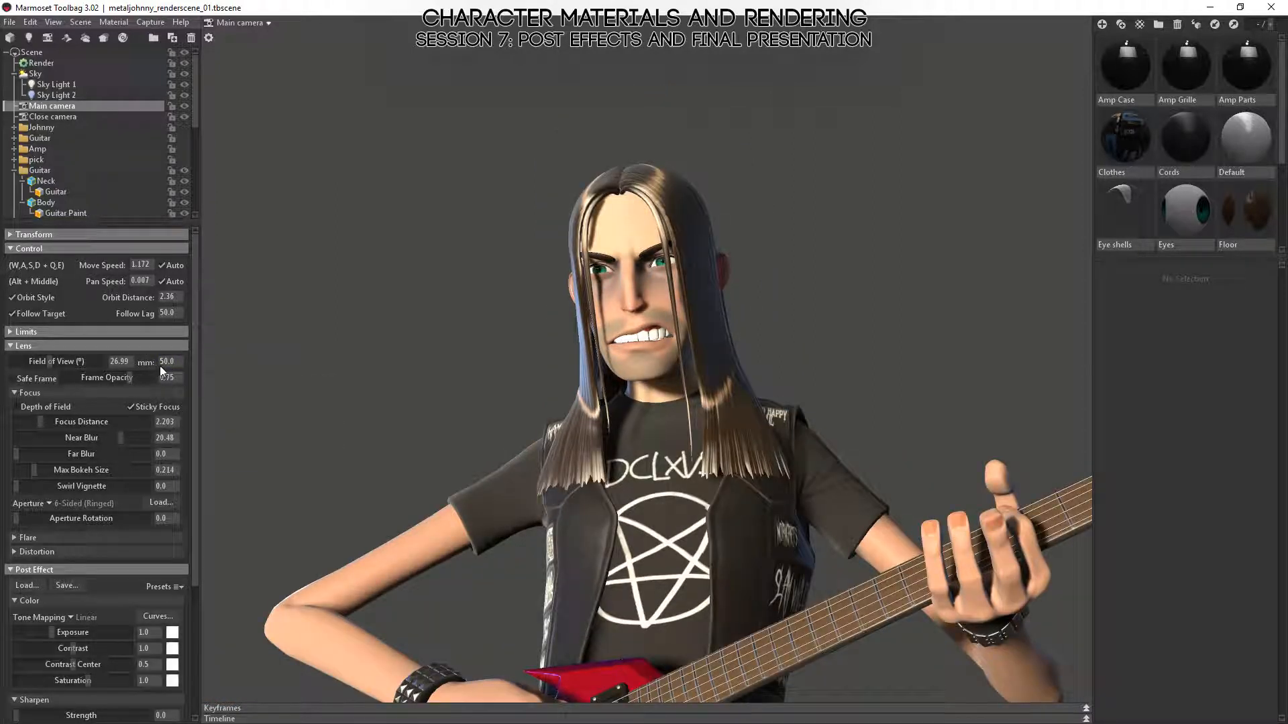
type("100")
key("Return")
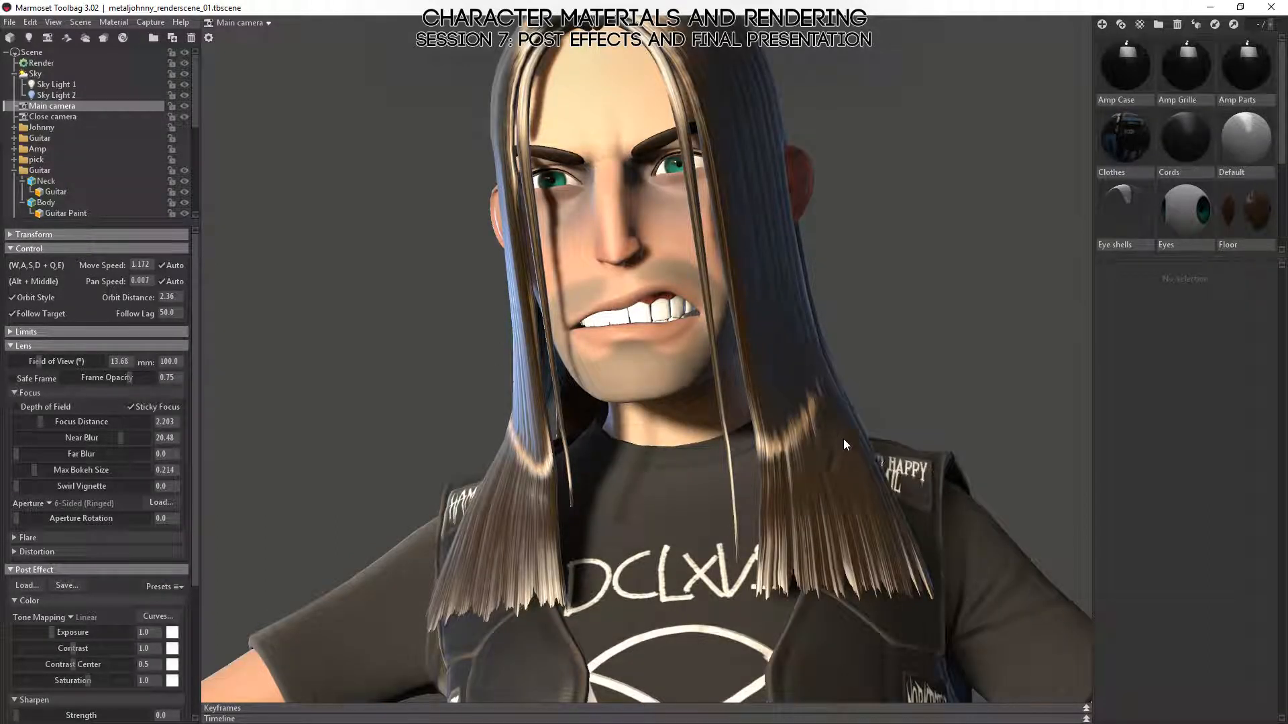
mouse_move(843, 439)
left_mouse_down()
mouse_move(715, 448)
mouse_move(712, 497)
mouse_move(831, 460)
left_mouse_up()
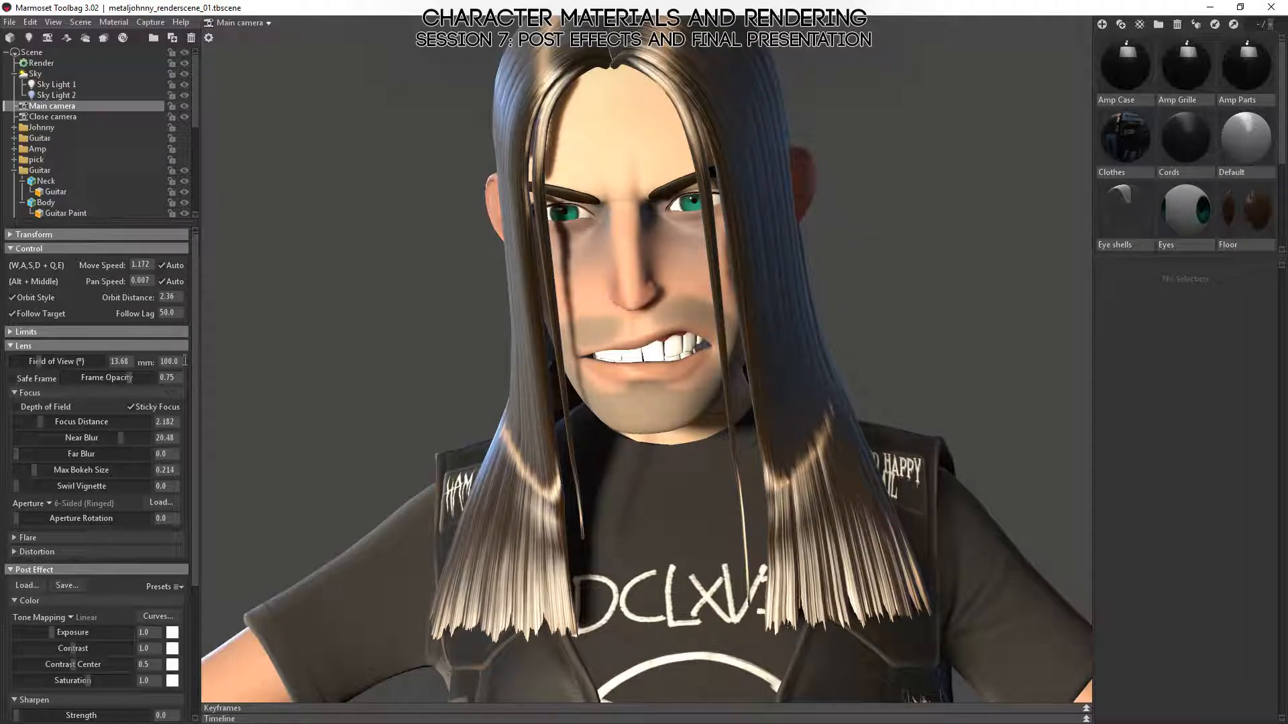
- Set the main camera's field of view to about 28.1° and frame the guitarist's head and shoulders from the front
mouse_move(39, 361)
left_mouse_down()
mouse_move(28, 361)
mouse_move(51, 362)
left_mouse_up()
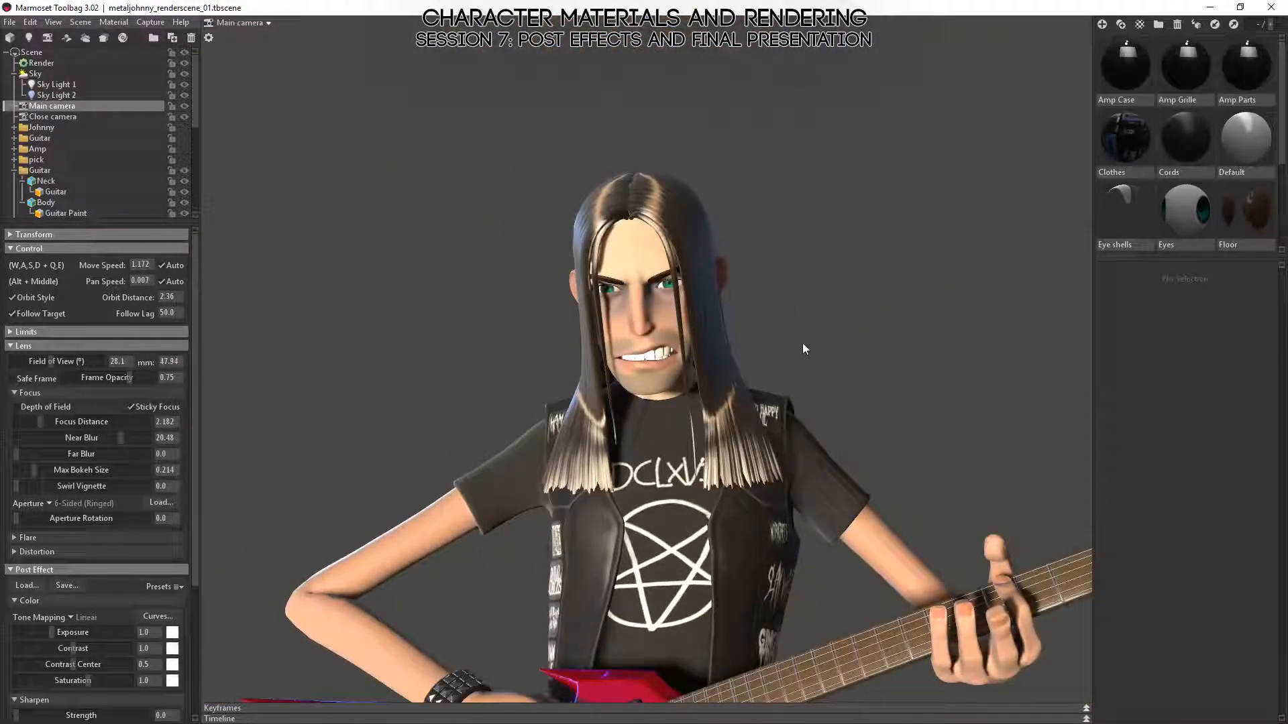
left_click_drag(802, 345, 697, 363, "alt")
right_click_drag(681, 265, 663, 339, "alt")
left_click_drag(664, 335, 668, 291, "alt")
middle_click_drag(666, 279, 659, 324, "alt")
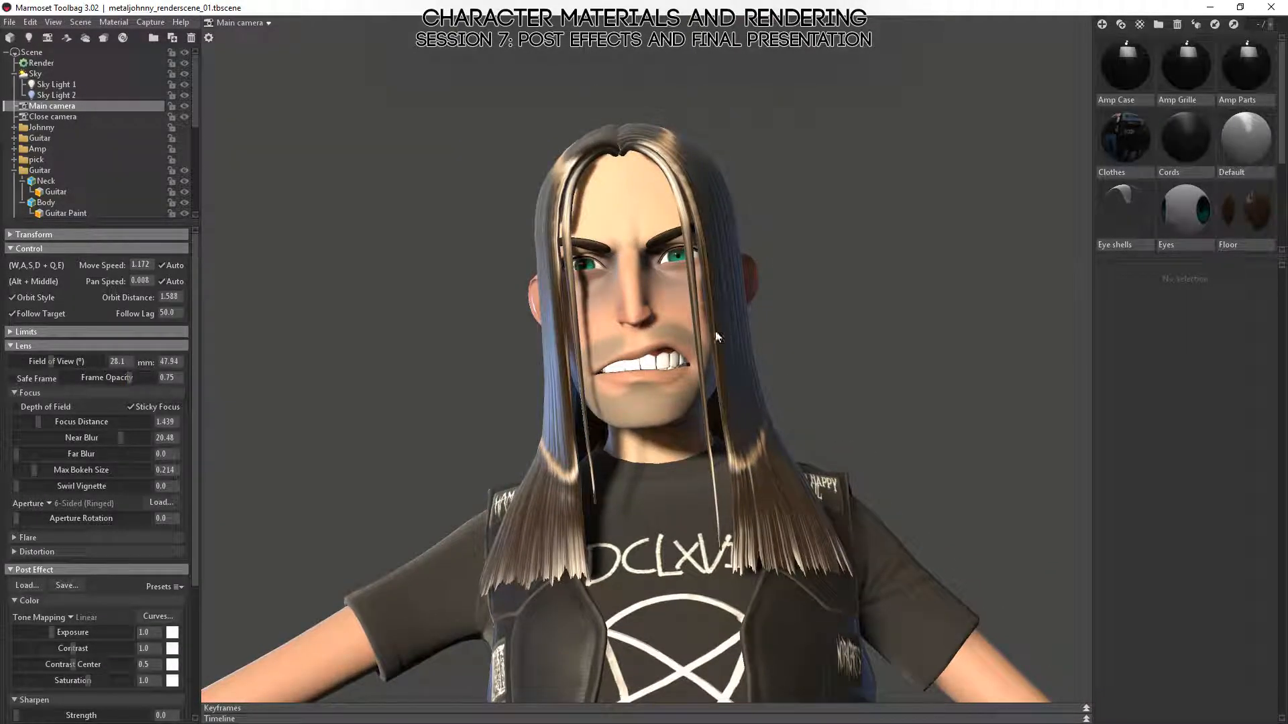
- Pull back to frame the full guitarist with the amp and floor, and examine the pose from low and raised angles
left_click_drag(716, 335, 674, 396, "alt")
right_click_drag(826, 459, 830, 221, "alt")
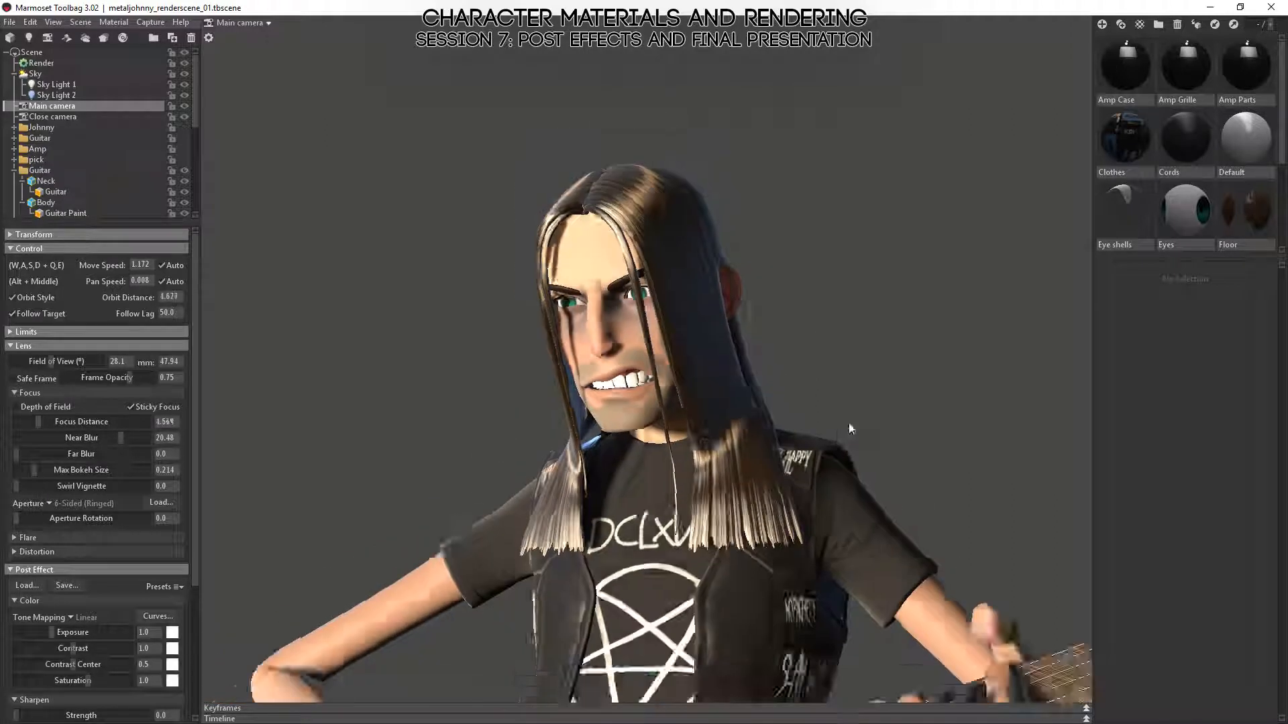
middle_click_drag(815, 386, 831, 199, "alt")
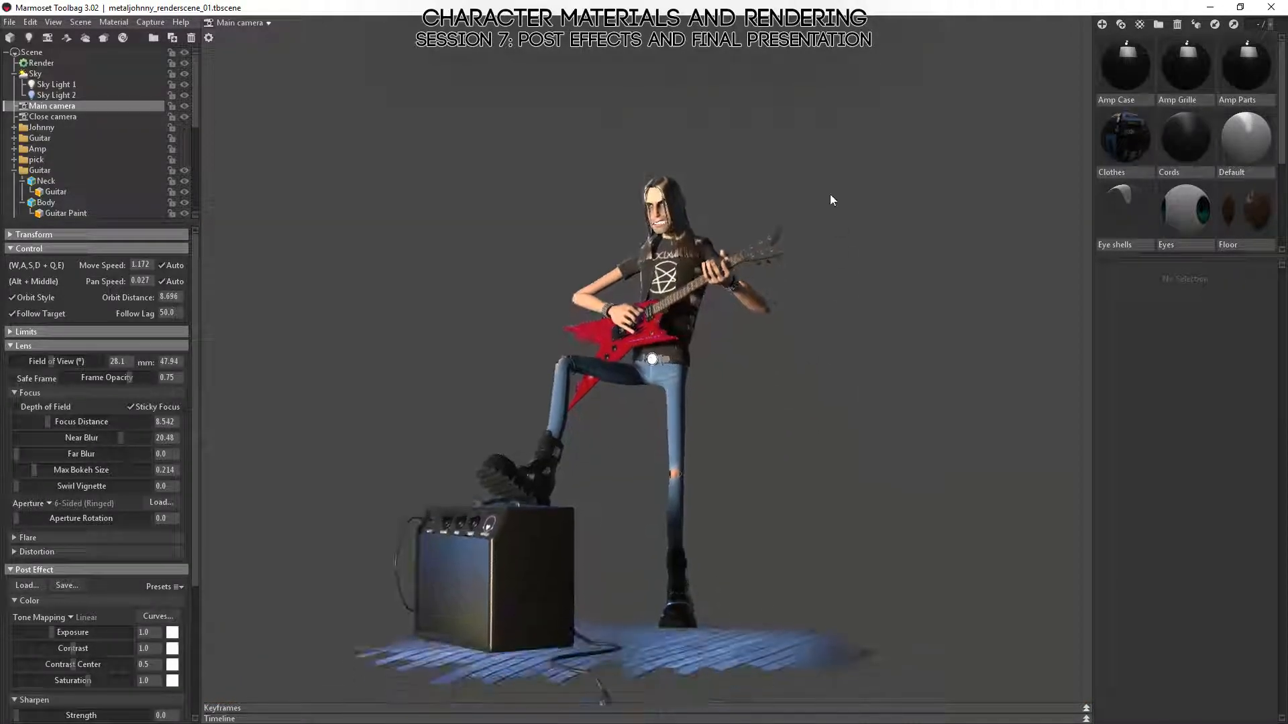
left_click_drag(822, 217, 727, 332, "alt")
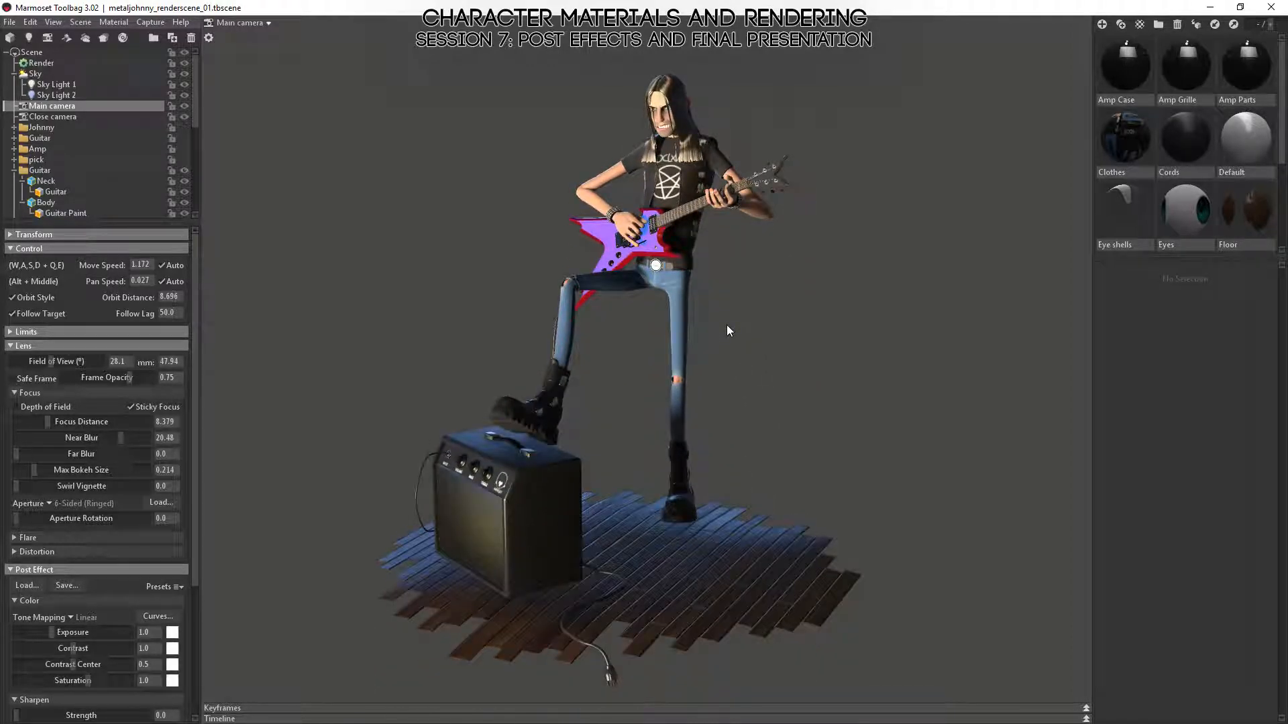
left_click_drag(728, 330, 738, 177, "alt")
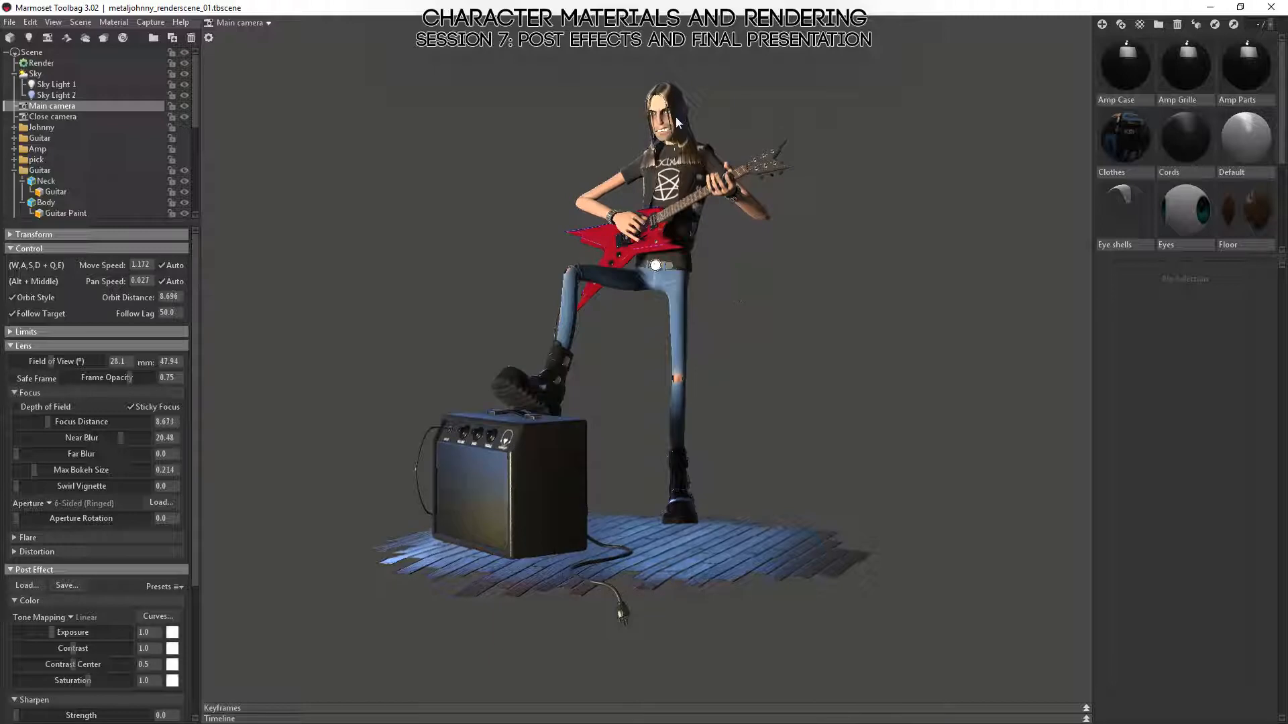
- Frame the guitarist's head and shoulders and set the main camera's focal length to 55 mm
left_click(667, 127)
double_click(666, 122)
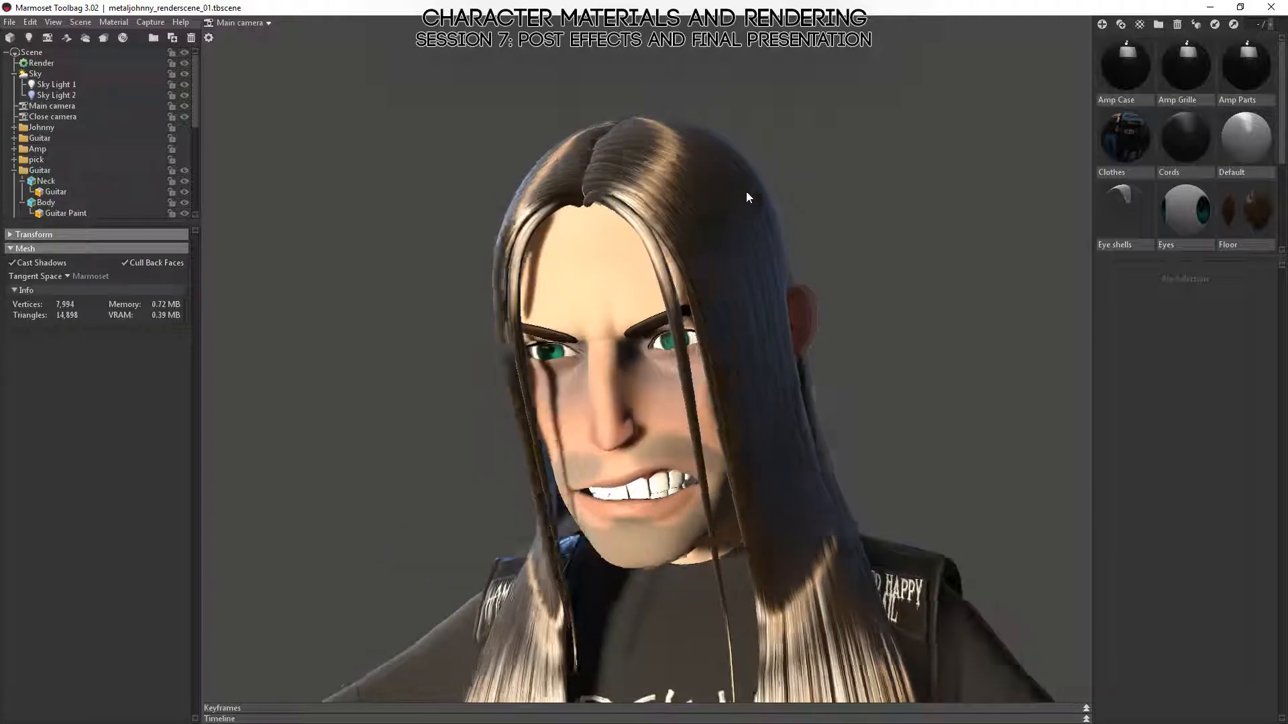
left_click_drag(830, 298, 756, 247, "alt")
left_click_drag(814, 179, 689, 368, "alt")
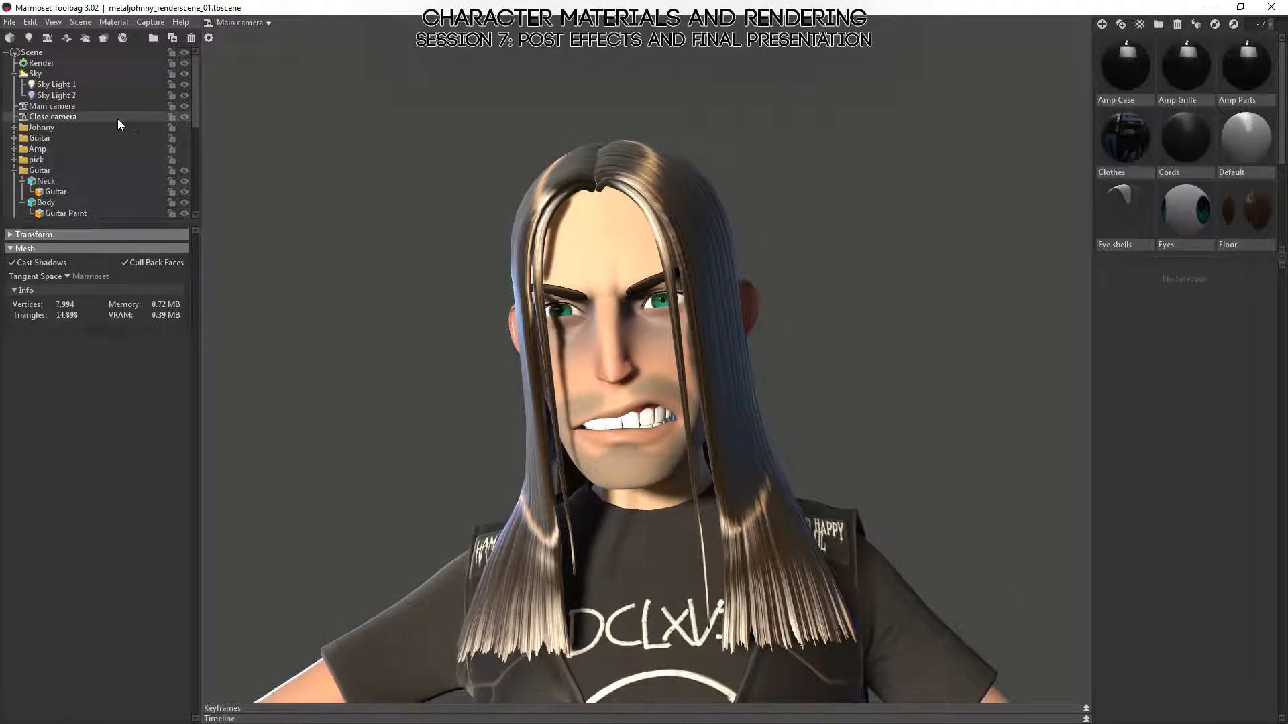
left_click(76, 108)
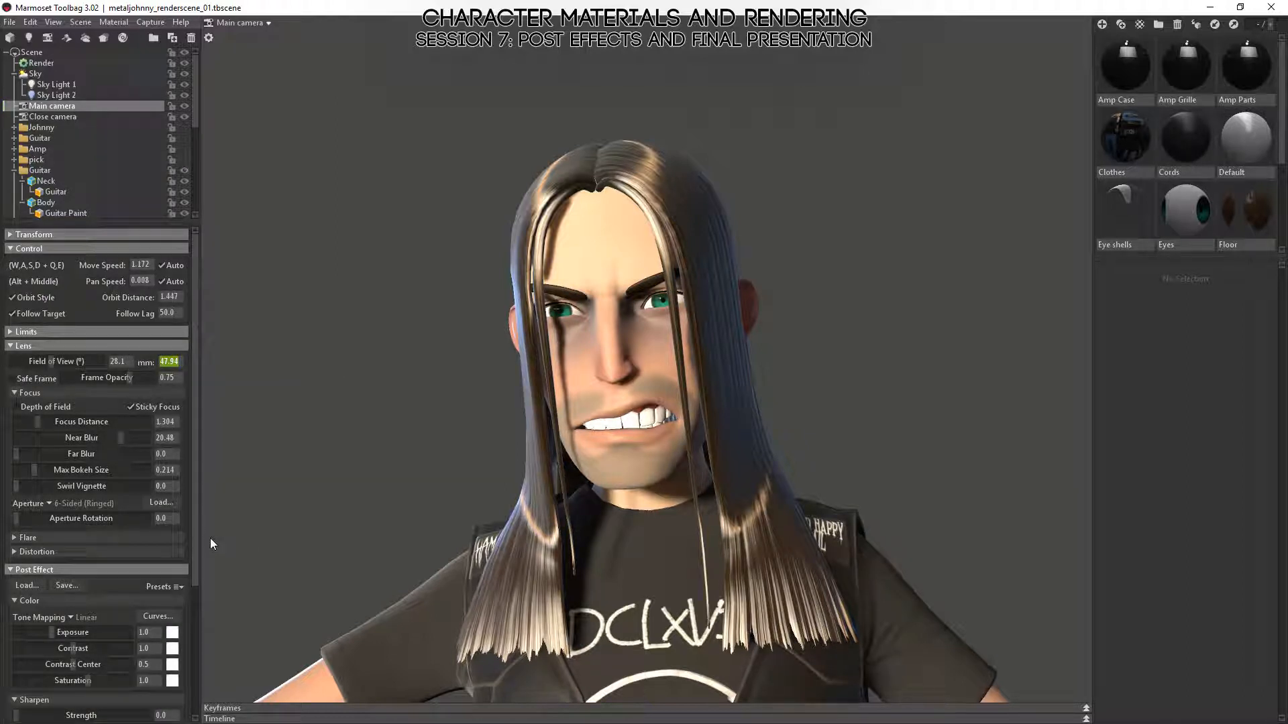
type("55.")
key("Return")
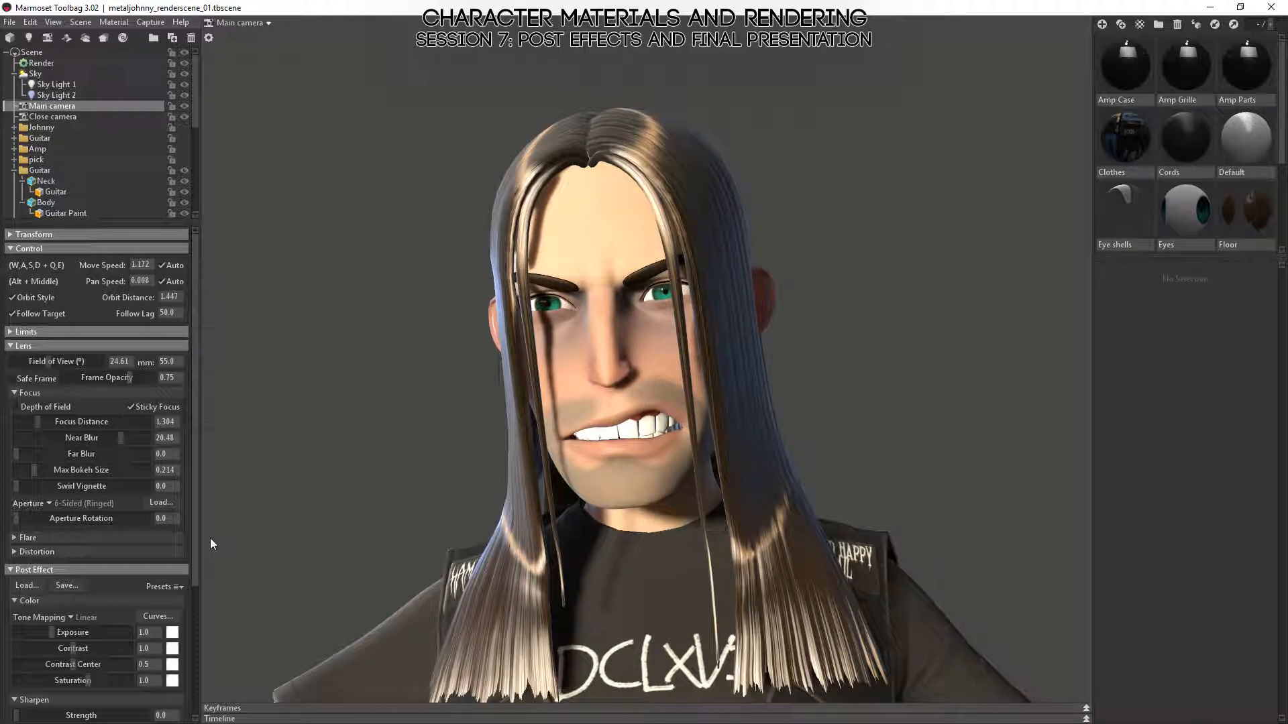
- Examine the guitarist's head from both sides and the front at the 55 mm focal length
left_click_drag(905, 627, 818, 455)
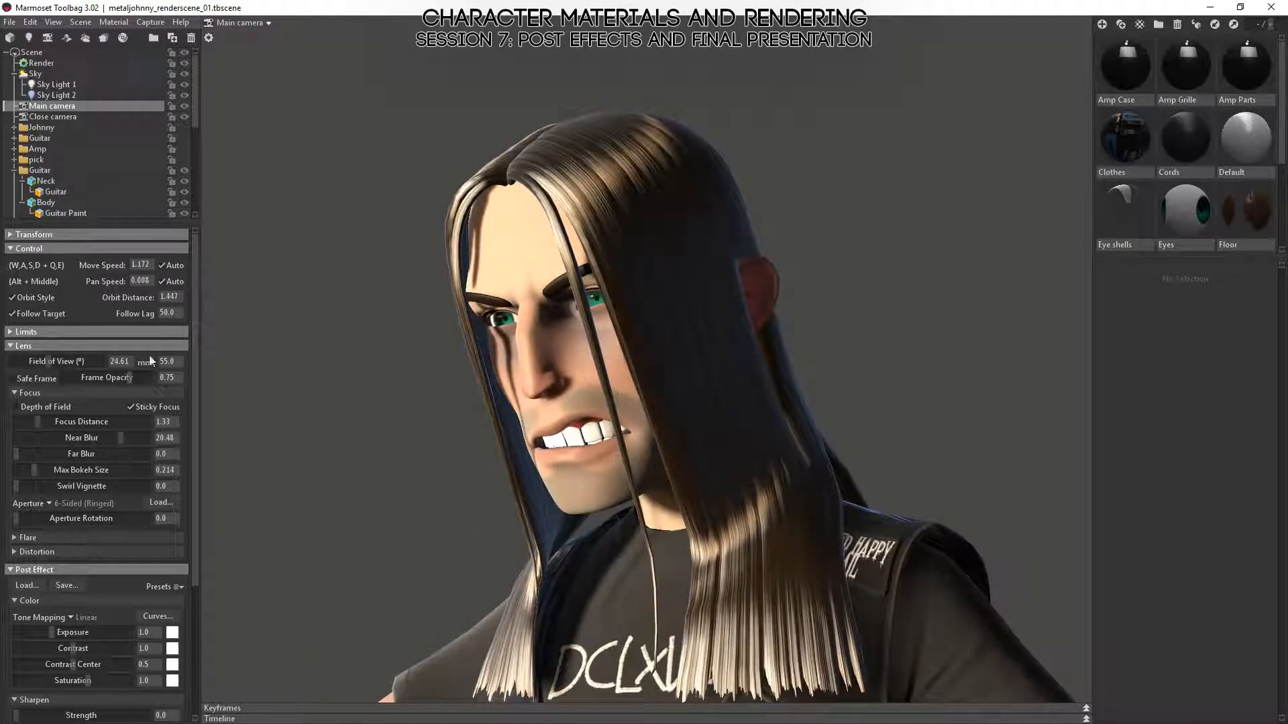
left_click_drag(630, 392, 856, 440)
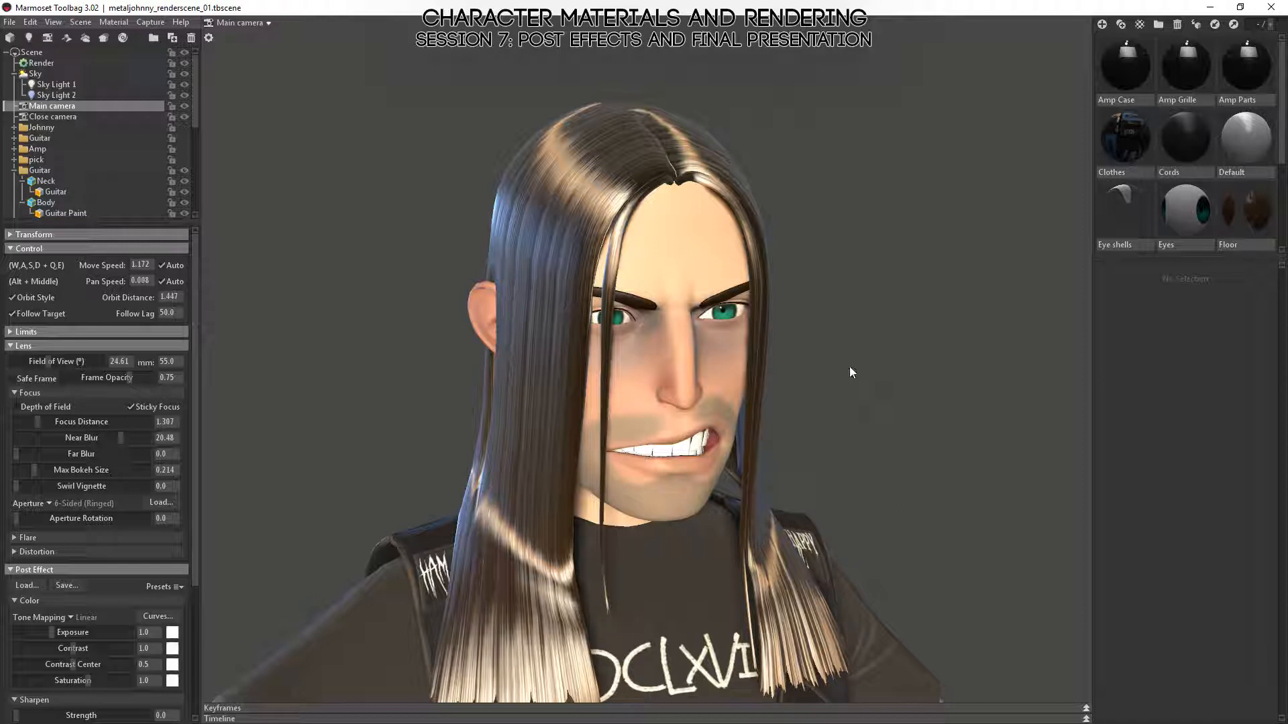
left_click_drag(878, 380, 827, 364)
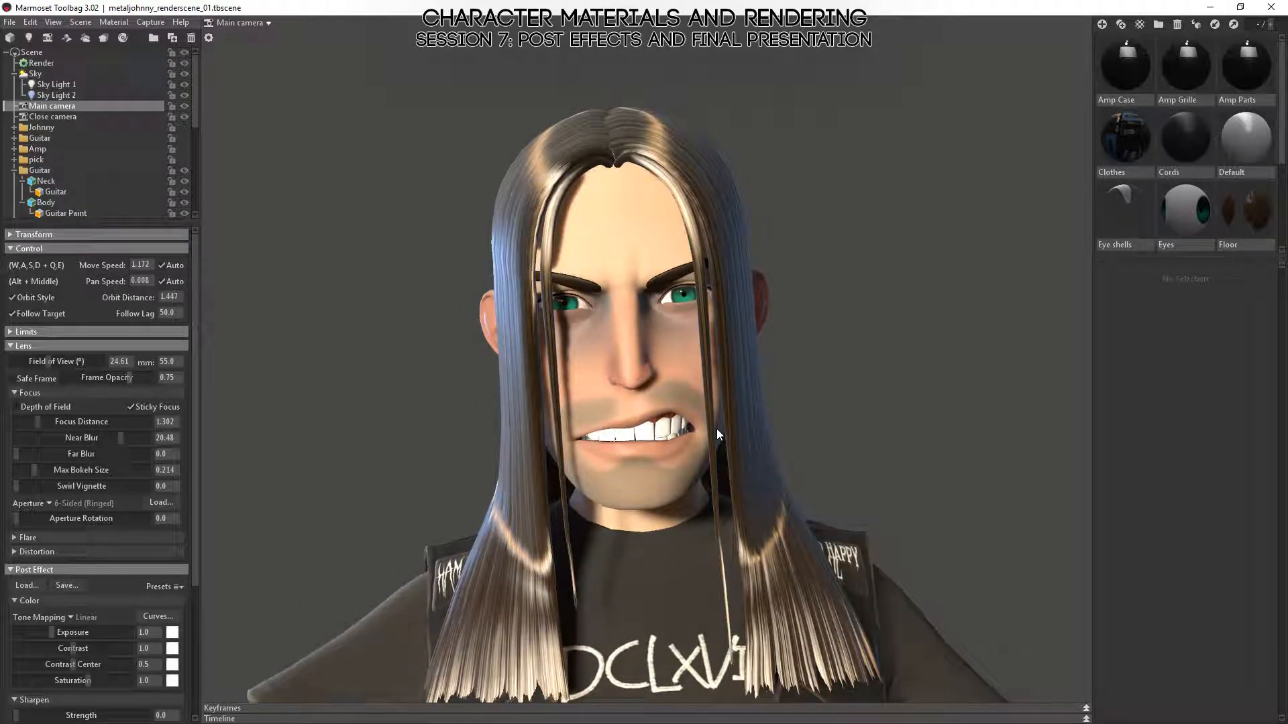
scroll(774, 420, "down", 8)
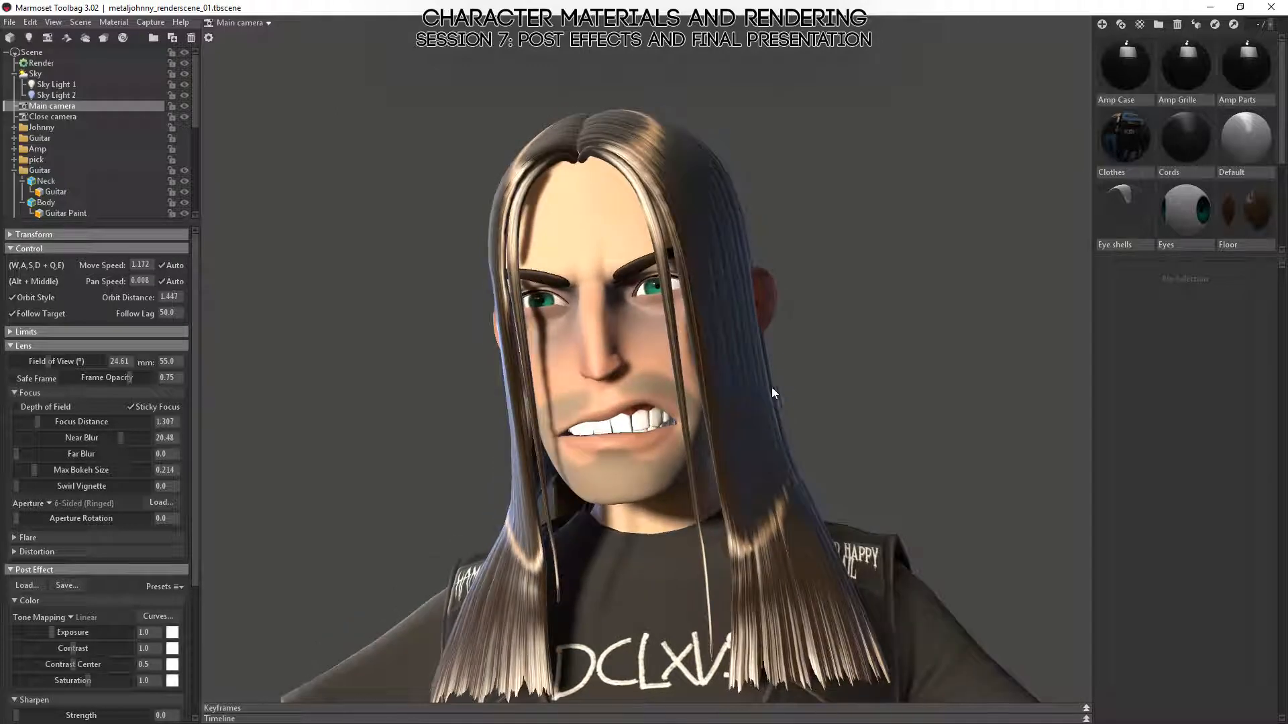
scroll(811, 405, "up", 6)
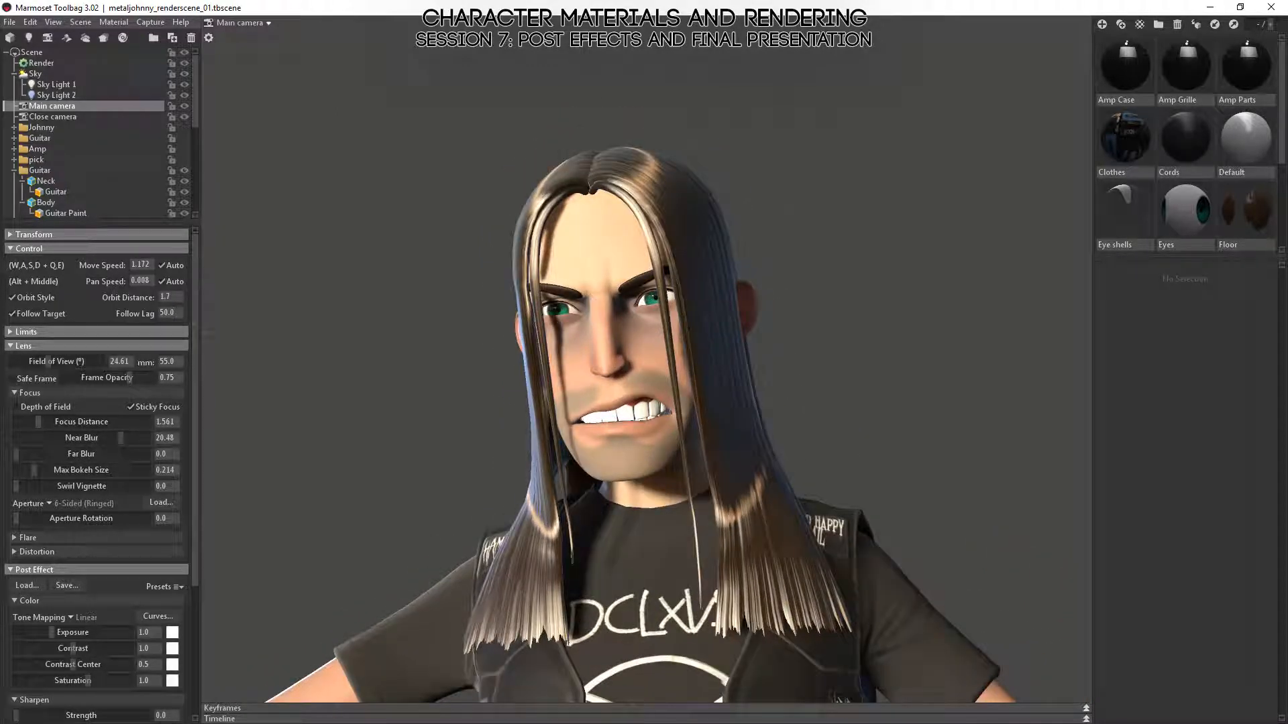
left_click_drag(801, 310, 786, 335, "alt")
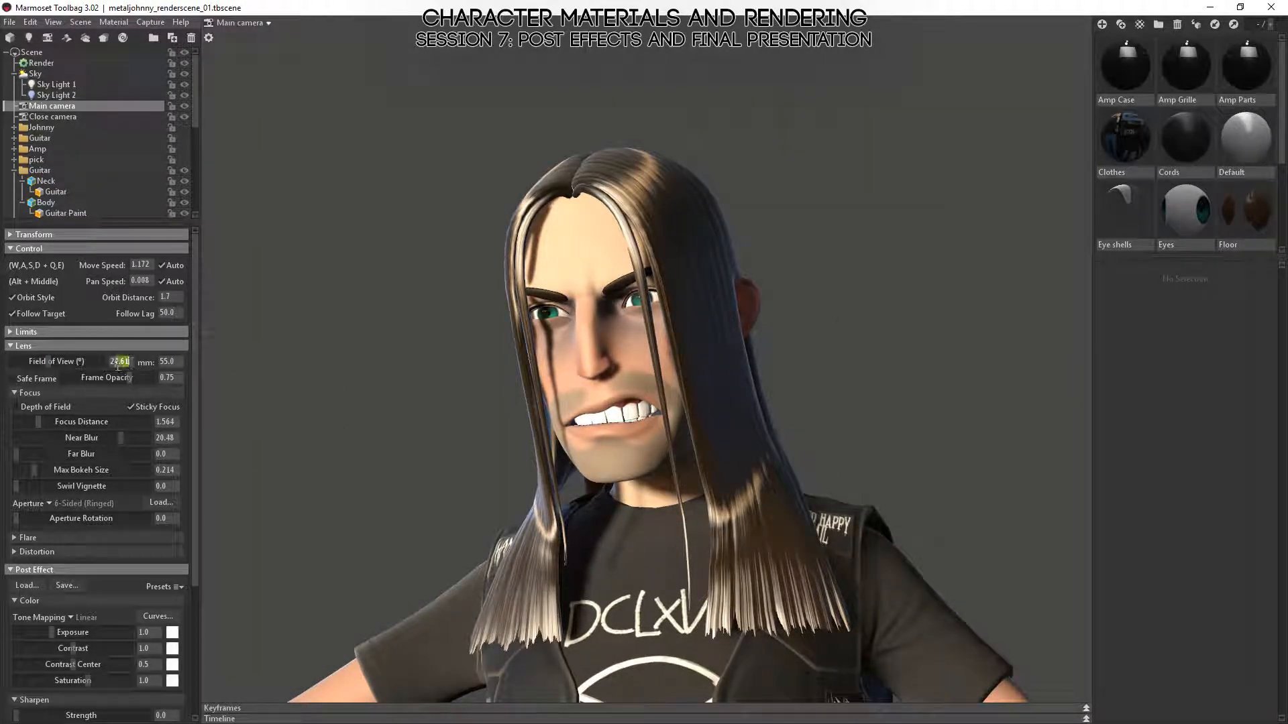
- Set the main camera's focal length to 60 mm and view the guitarist's head in profile
left_click(183, 360)
type("60")
key("Return")
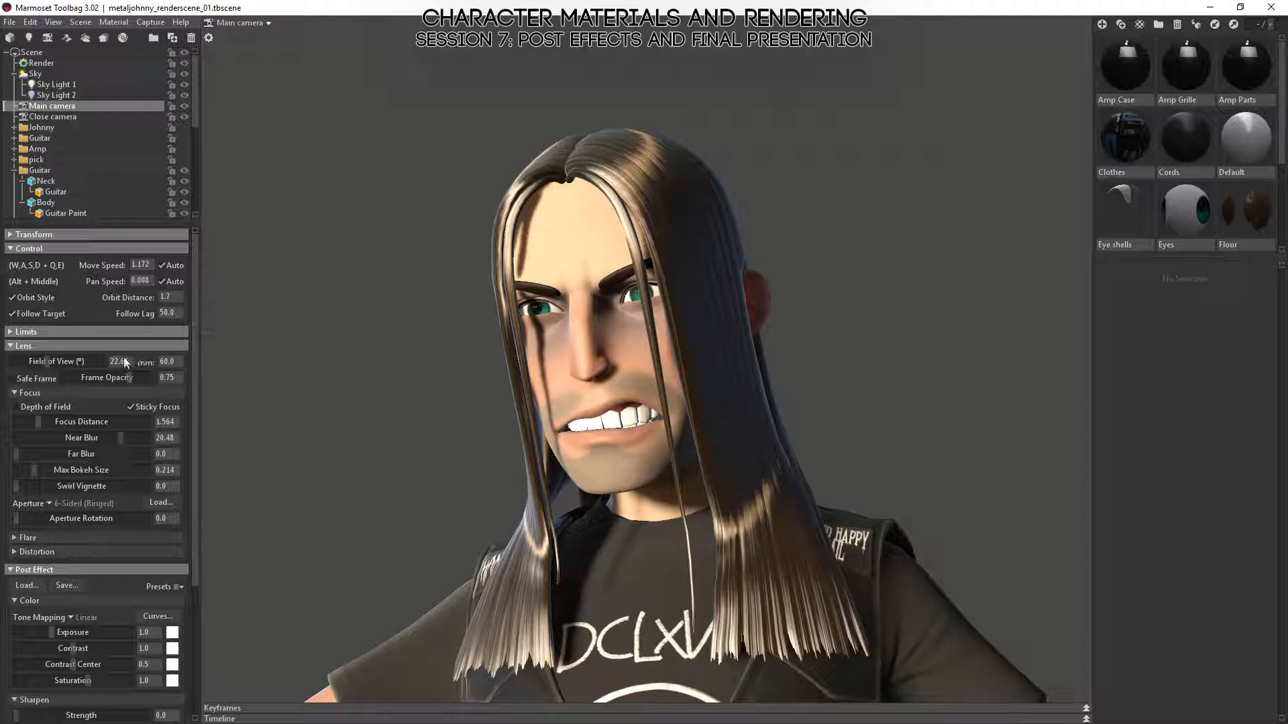
left_click(773, 309)
left_click_drag(772, 309, 411, 423)
left_click(485, 287)
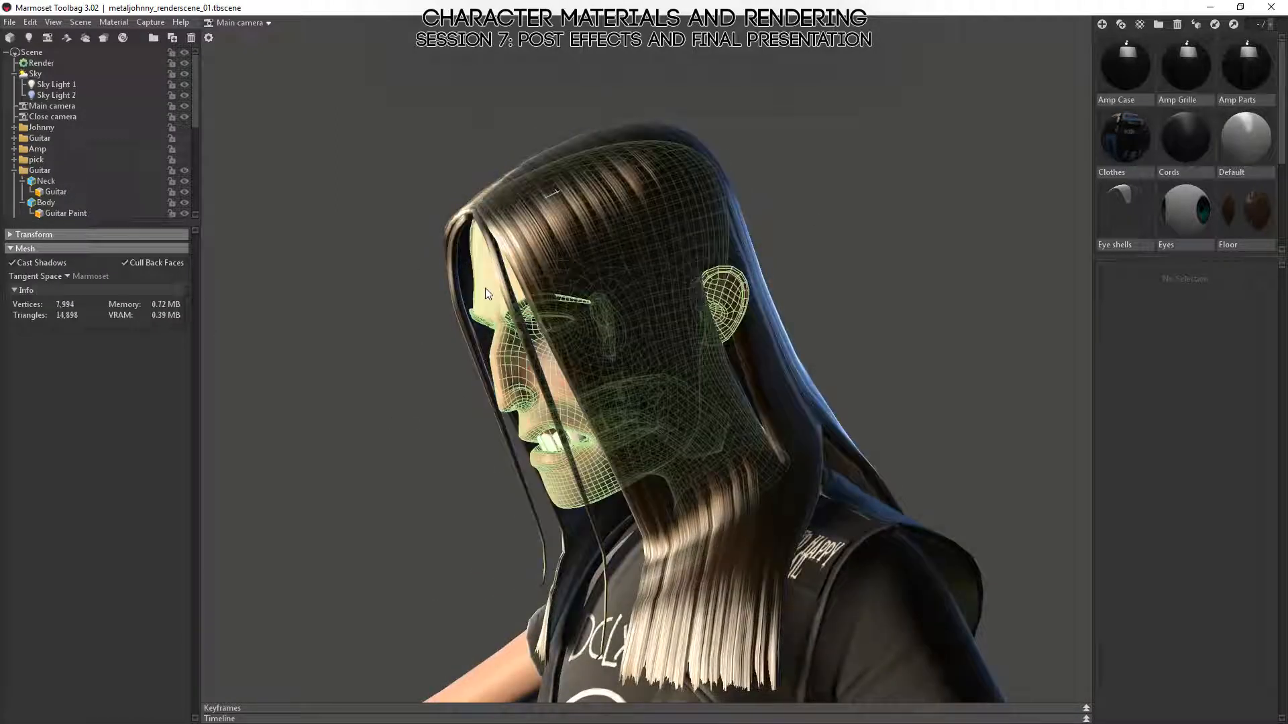
left_click(25, 107)
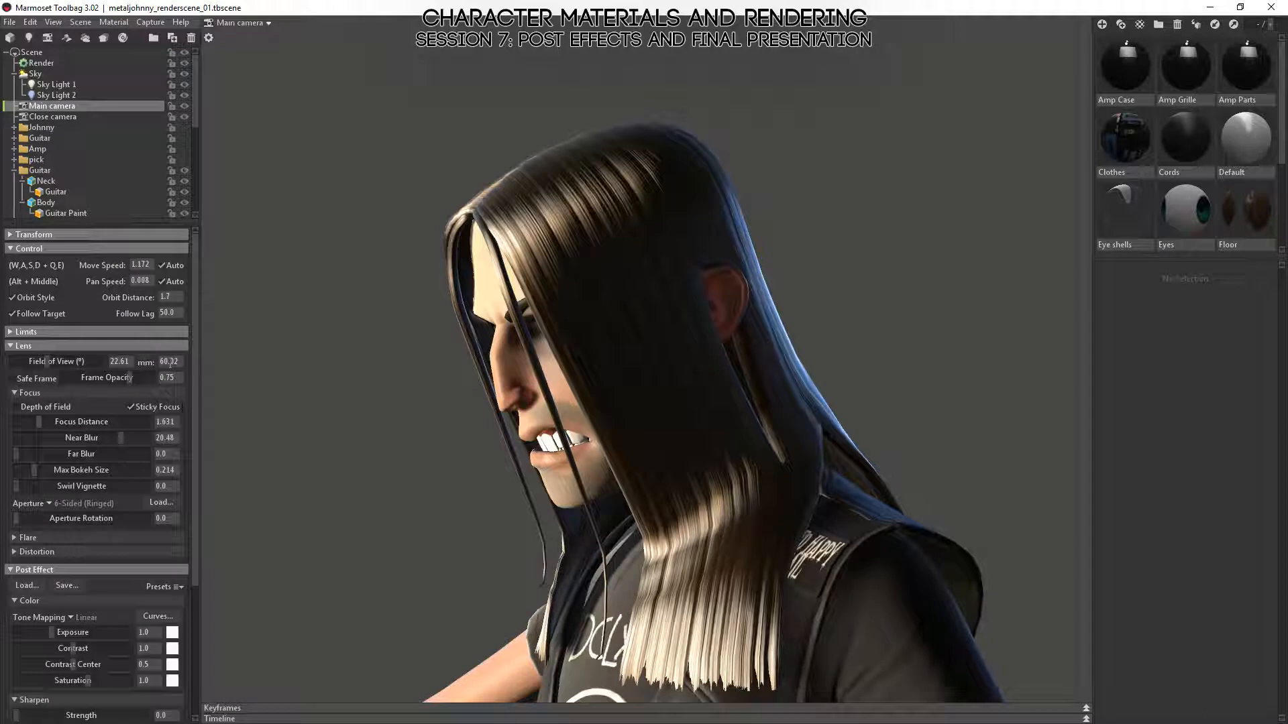
left_click(164, 362)
left_click(321, 355)
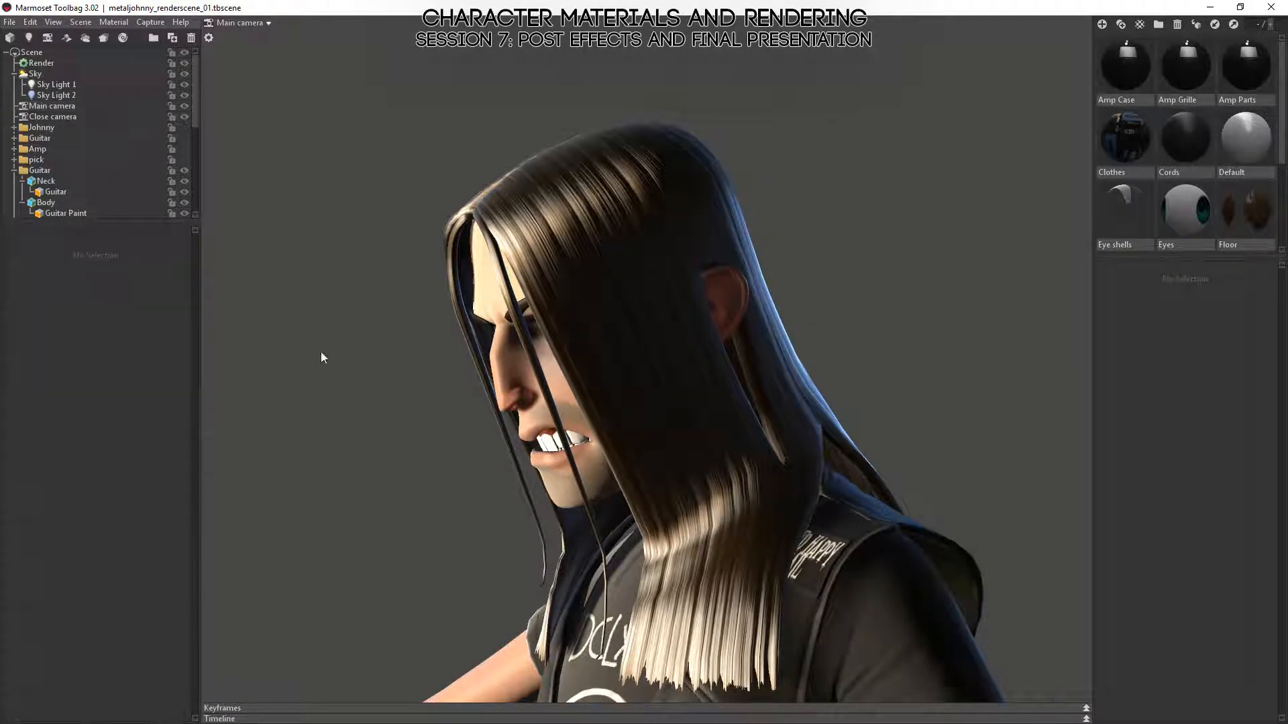
- Examine the guitarist at the 60 mm focal length, from a frontal head close-up out to the upper body with the guitar
left_click_drag(321, 354, 362, 339)
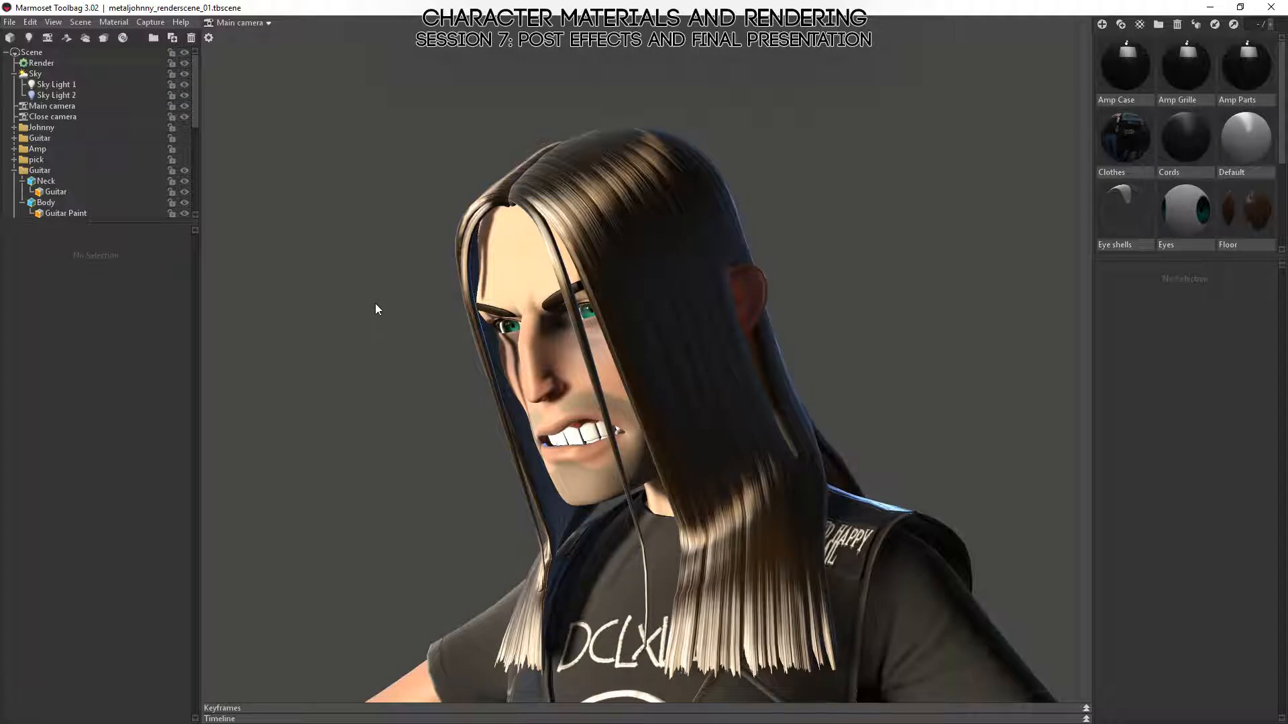
left_click(73, 106)
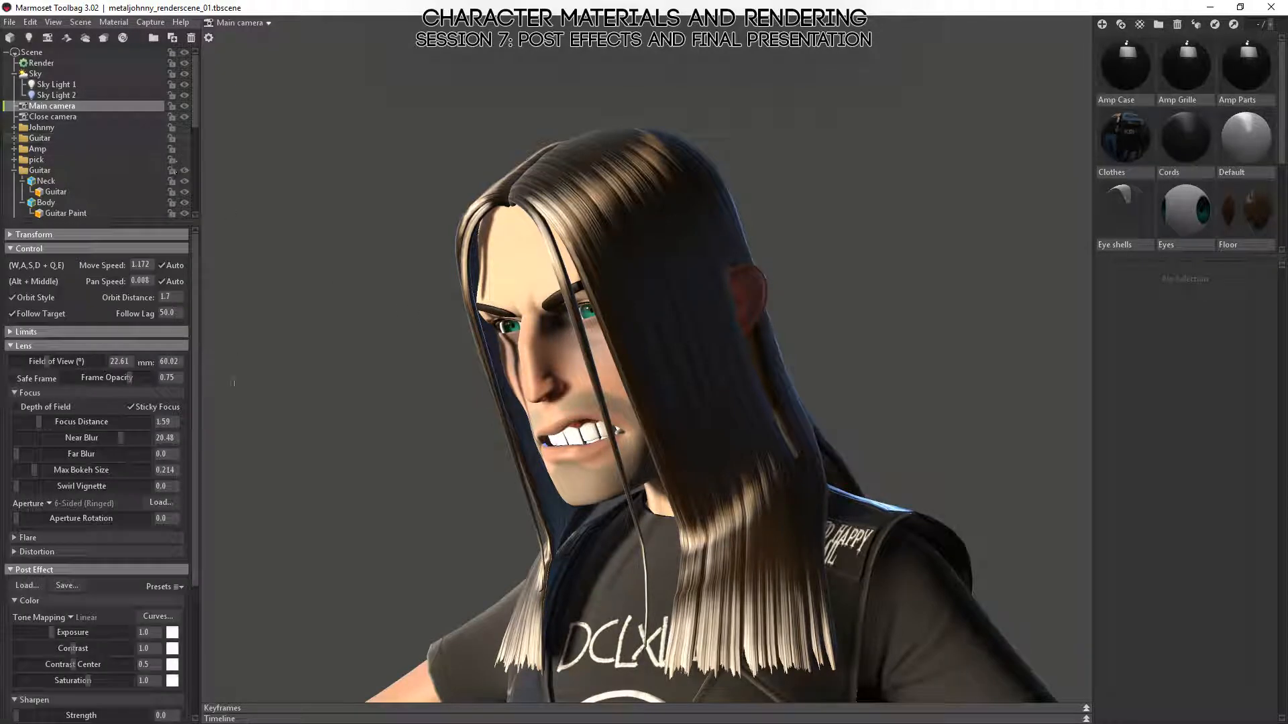
left_click_drag(234, 383, 898, 458)
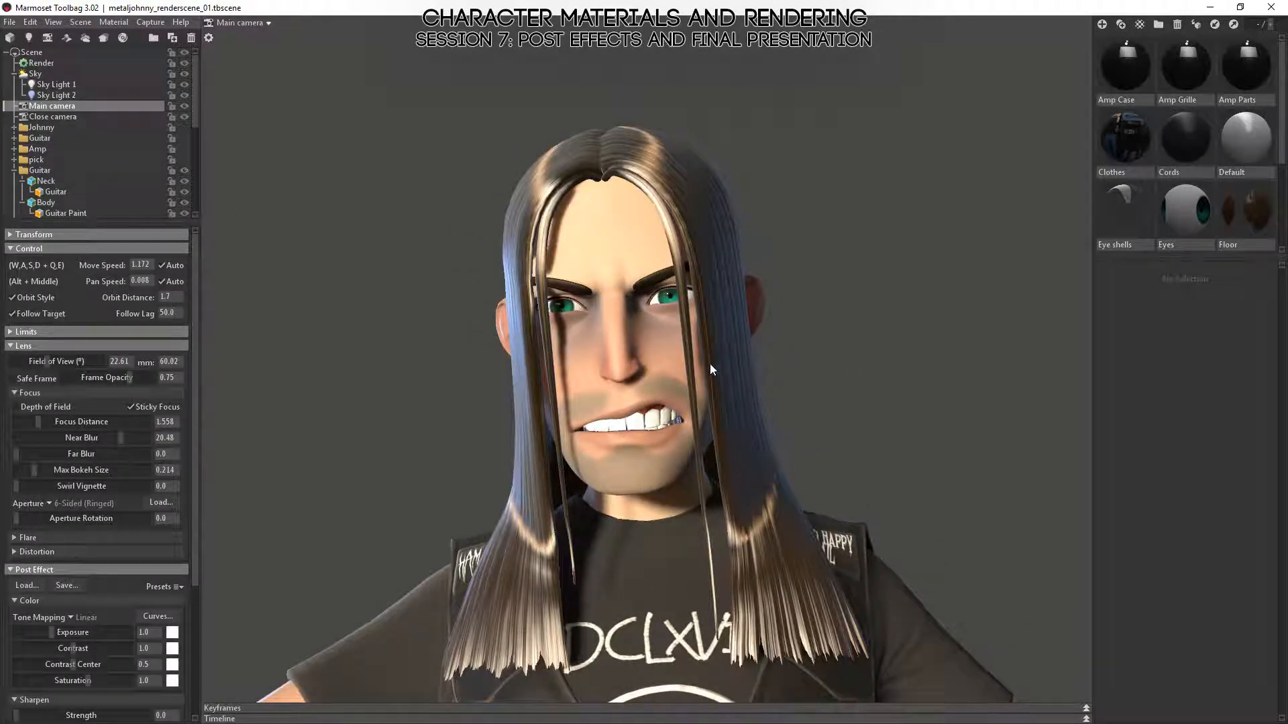
mouse_move(709, 364)
left_mouse_down()
mouse_move(683, 344)
mouse_move(702, 347)
left_mouse_up()
right_click_drag(868, 461, 779, 300)
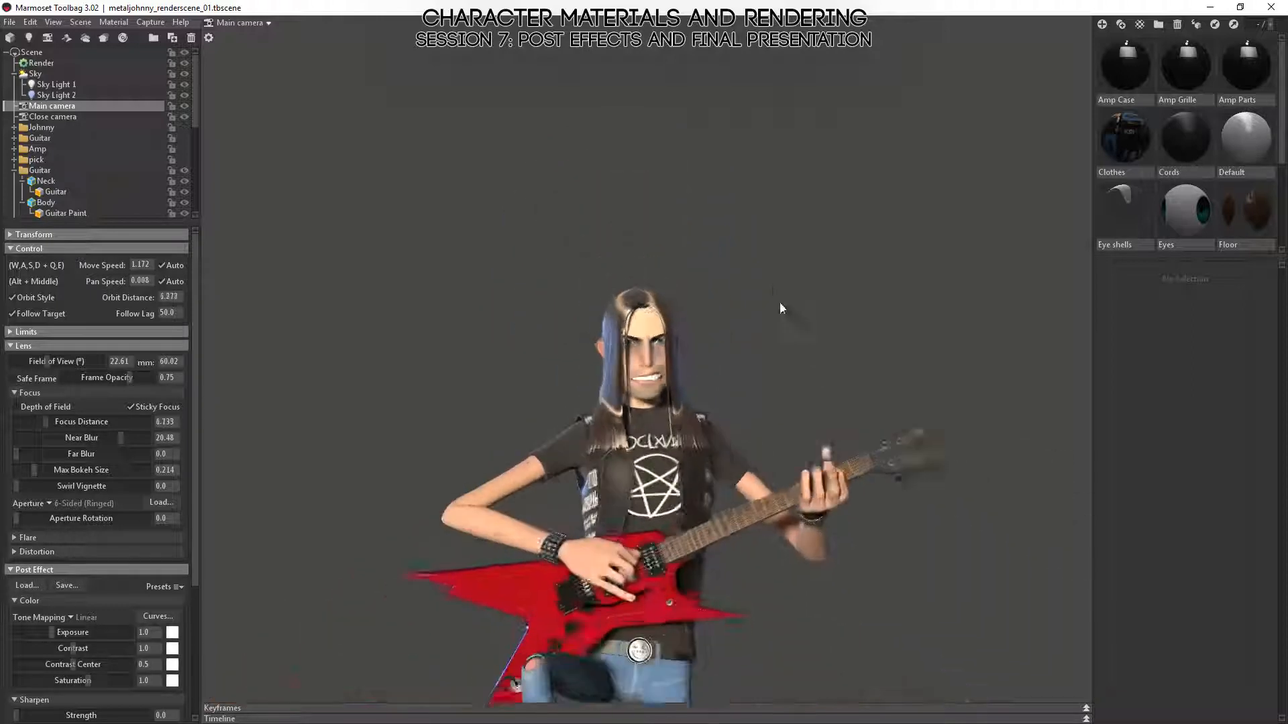
left_click_drag(780, 303, 637, 267)
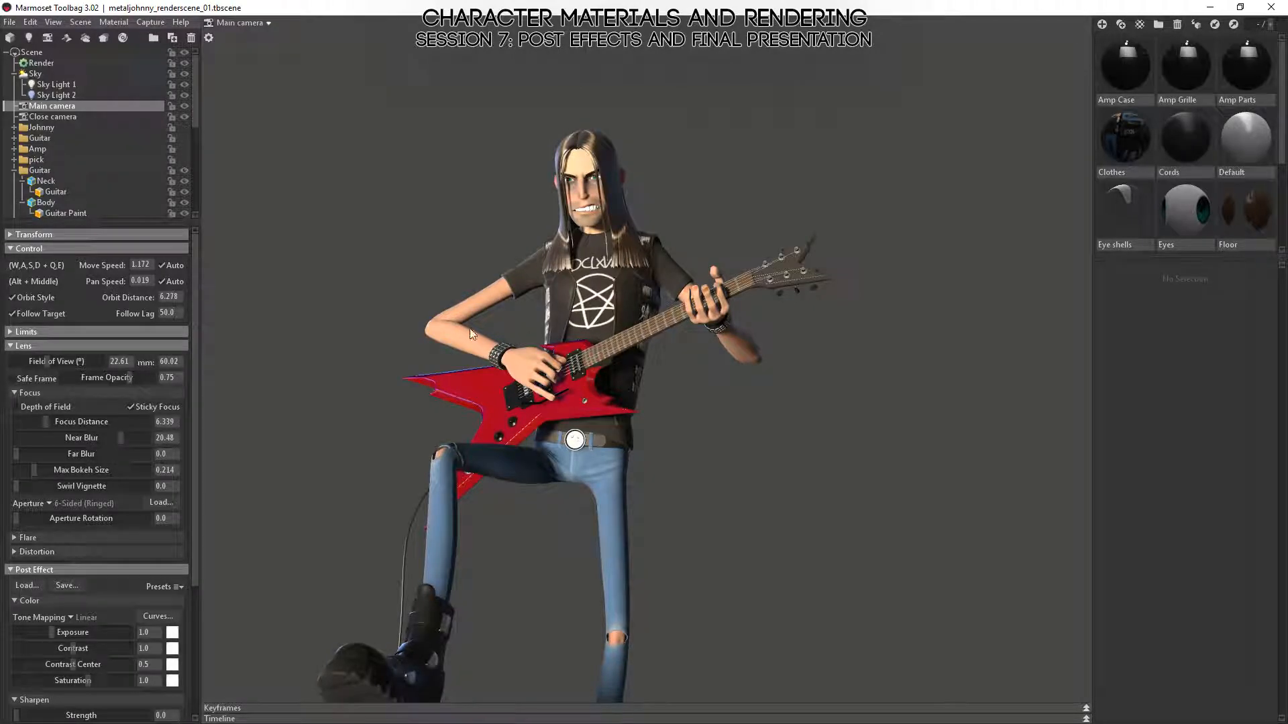
right_click_drag(754, 224, 740, 370, "alt")
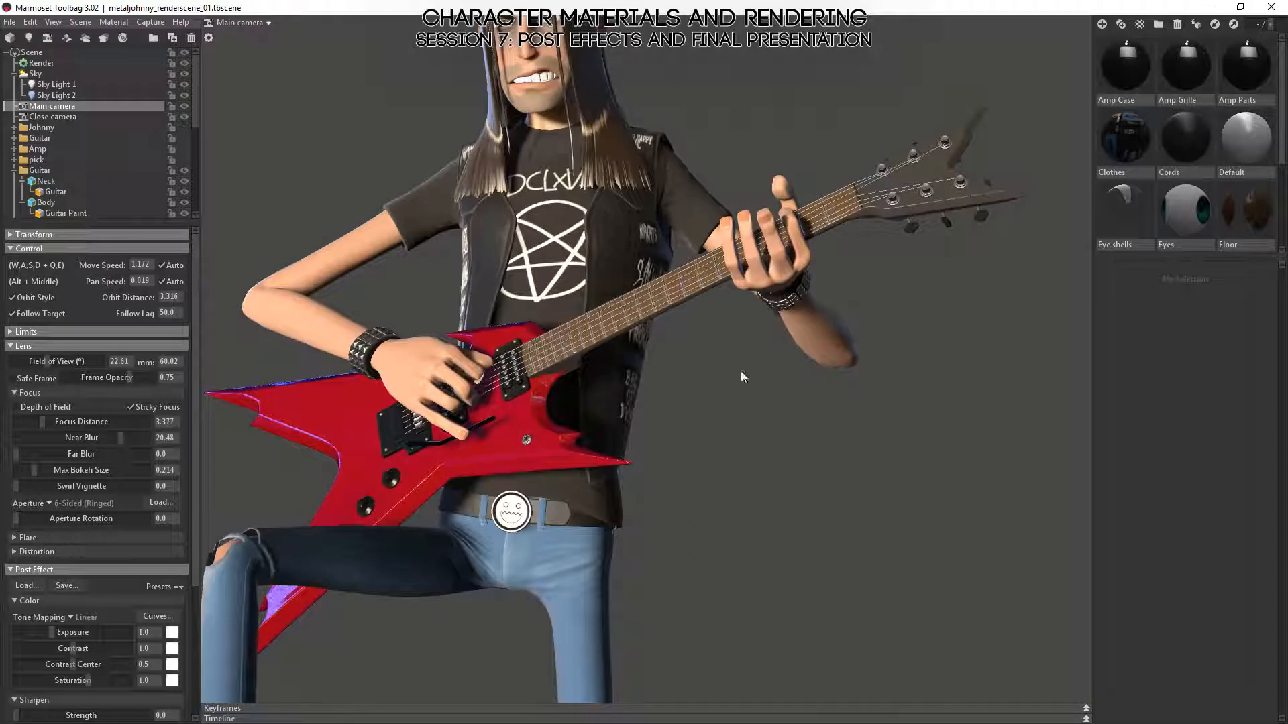
middle_click_drag(645, 281, 664, 515, "alt")
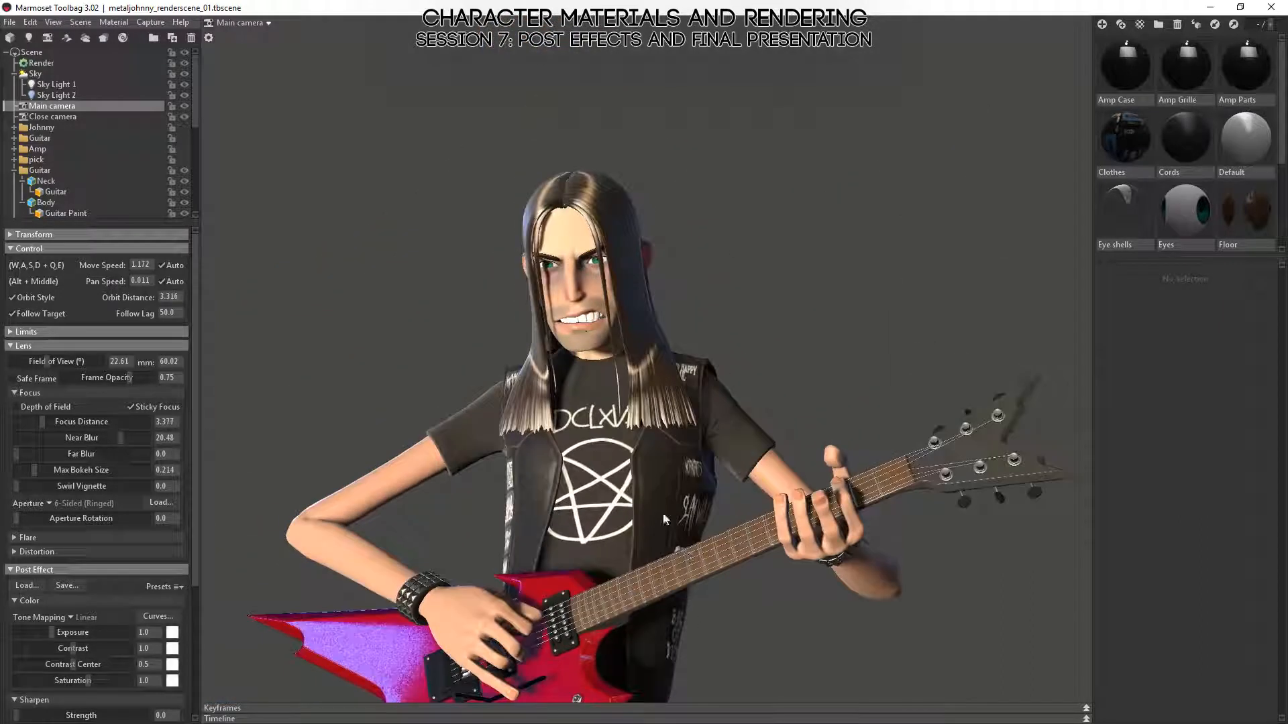
mouse_move(543, 353)
left_mouse_down("alt")
mouse_move(570, 336)
mouse_move(663, 333)
mouse_move(557, 341)
left_mouse_up("alt")
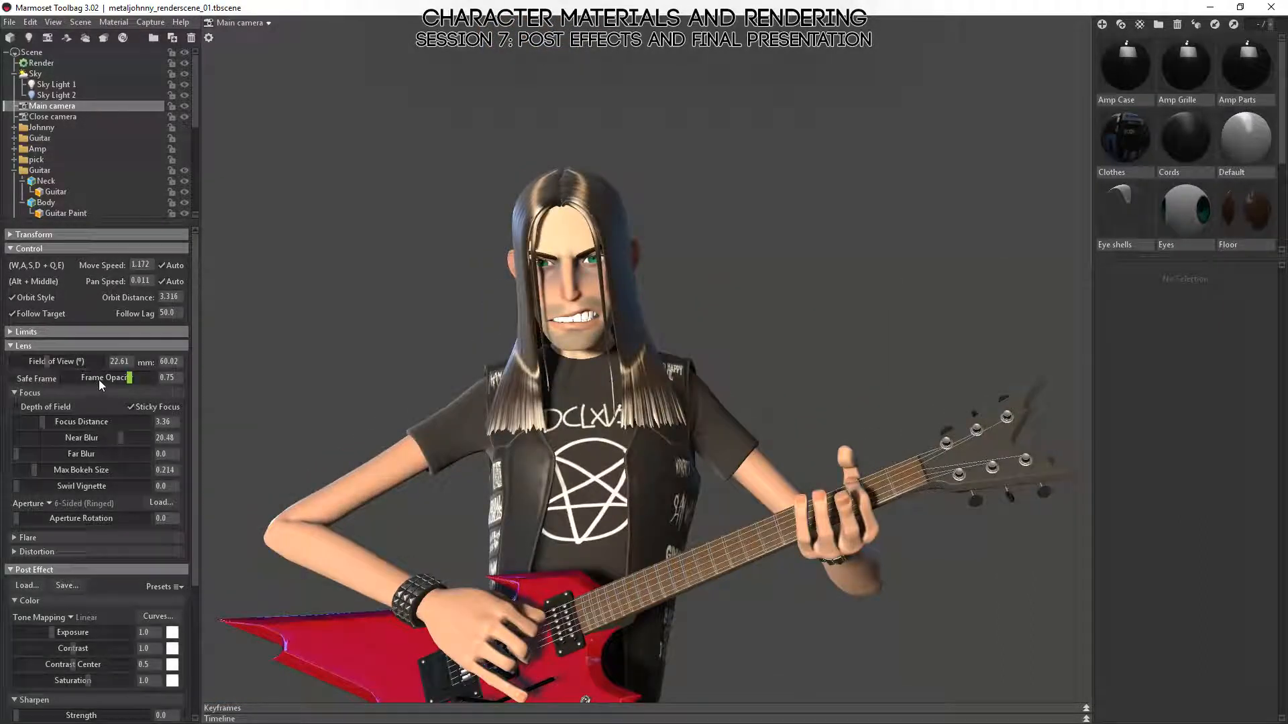
- Set the main camera's field of view to 60° and frame the guitarist's head
double_click(129, 361)
type("60")
key("Return")
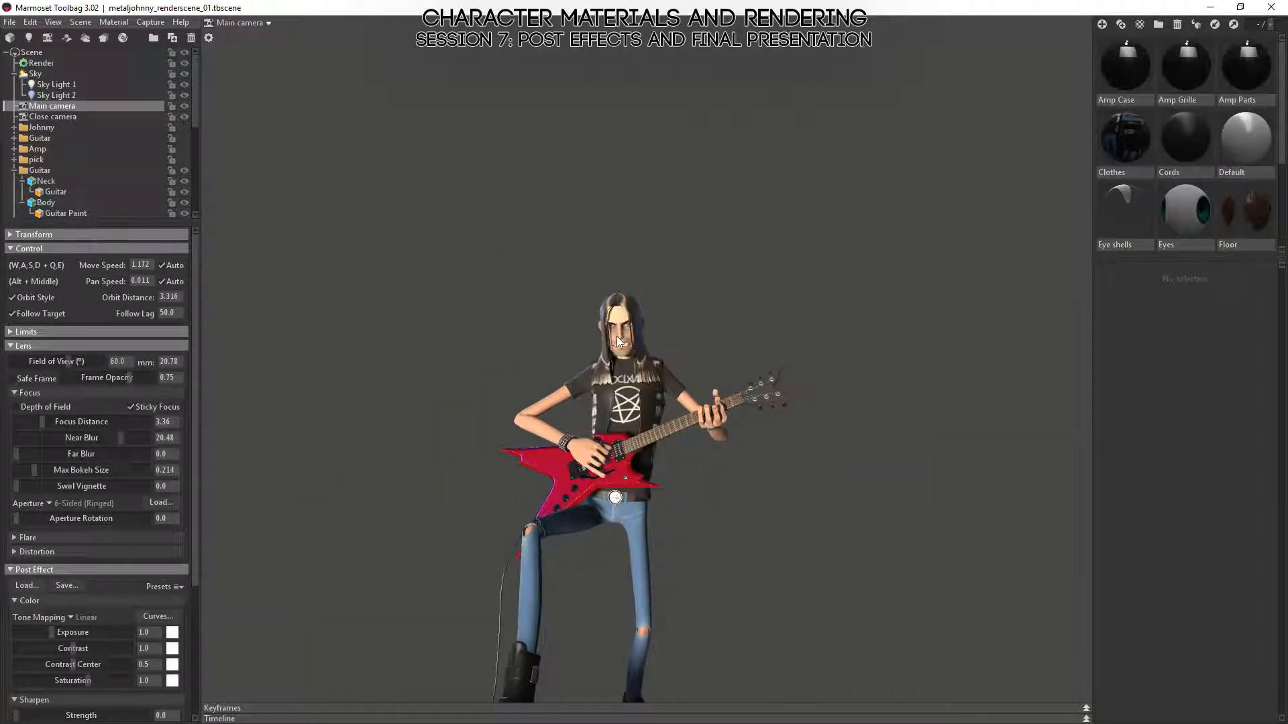
left_click(617, 337)
key("f")
- Examine the guitarist's upper body and guitar from both sides at the 60° field of view, ending on a face close-up
right_click_drag(852, 355, 794, 282, "alt")
left_click_drag(794, 282, 742, 343, "alt")
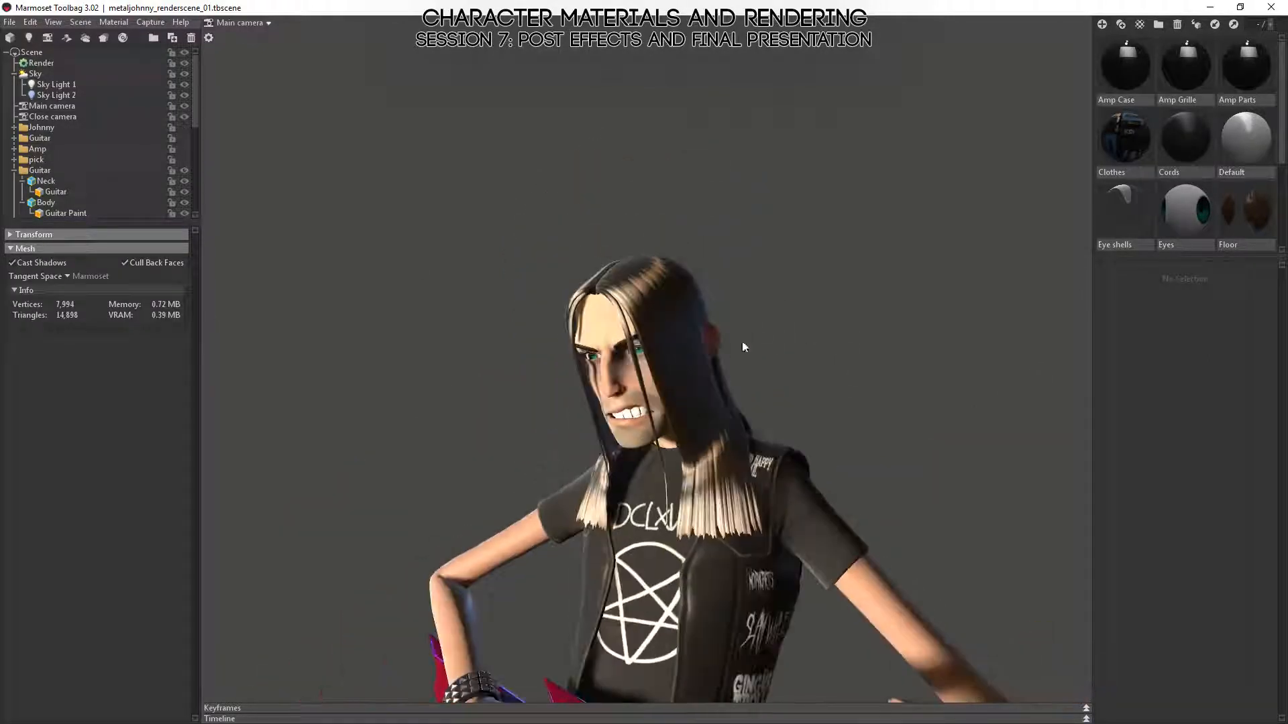
middle_click_drag(743, 347, 738, 201, "alt")
left_click_drag(737, 201, 756, 360, "alt")
right_click_drag(756, 360, 716, 439, "alt")
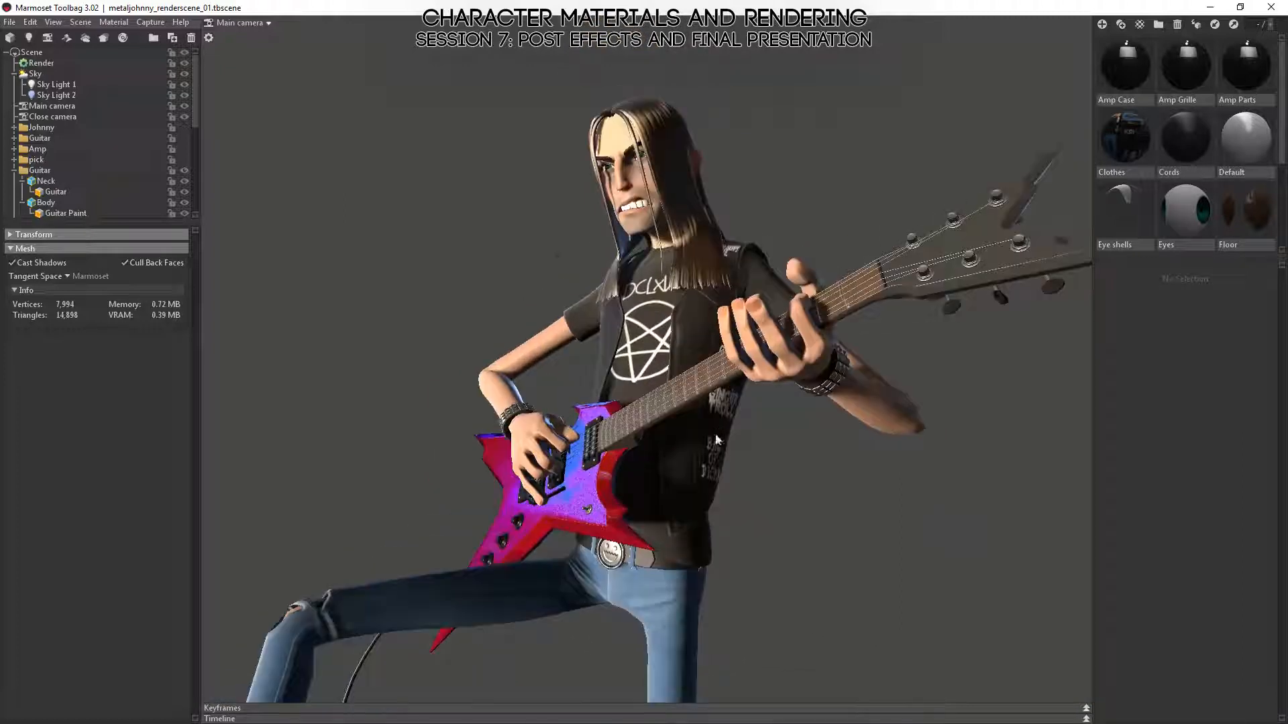
left_click_drag(716, 434, 507, 386, "alt")
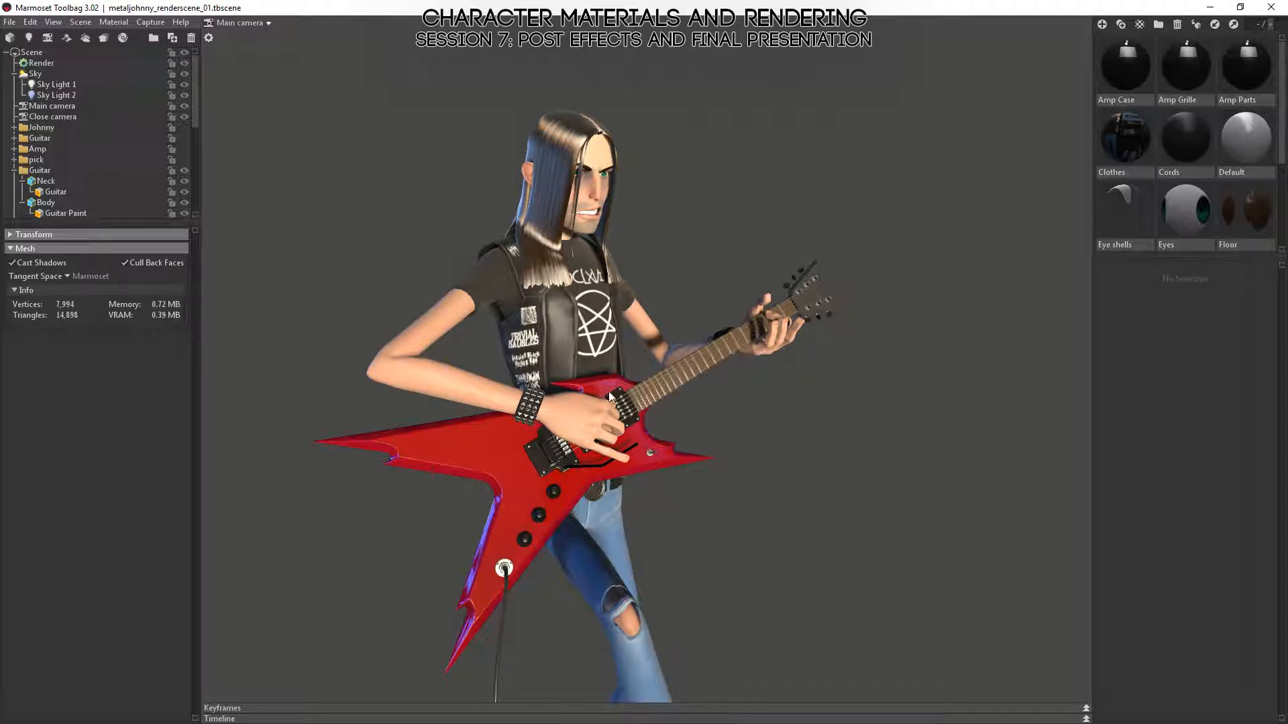
left_click_drag(641, 264, 647, 296, "alt")
double_click(663, 199)
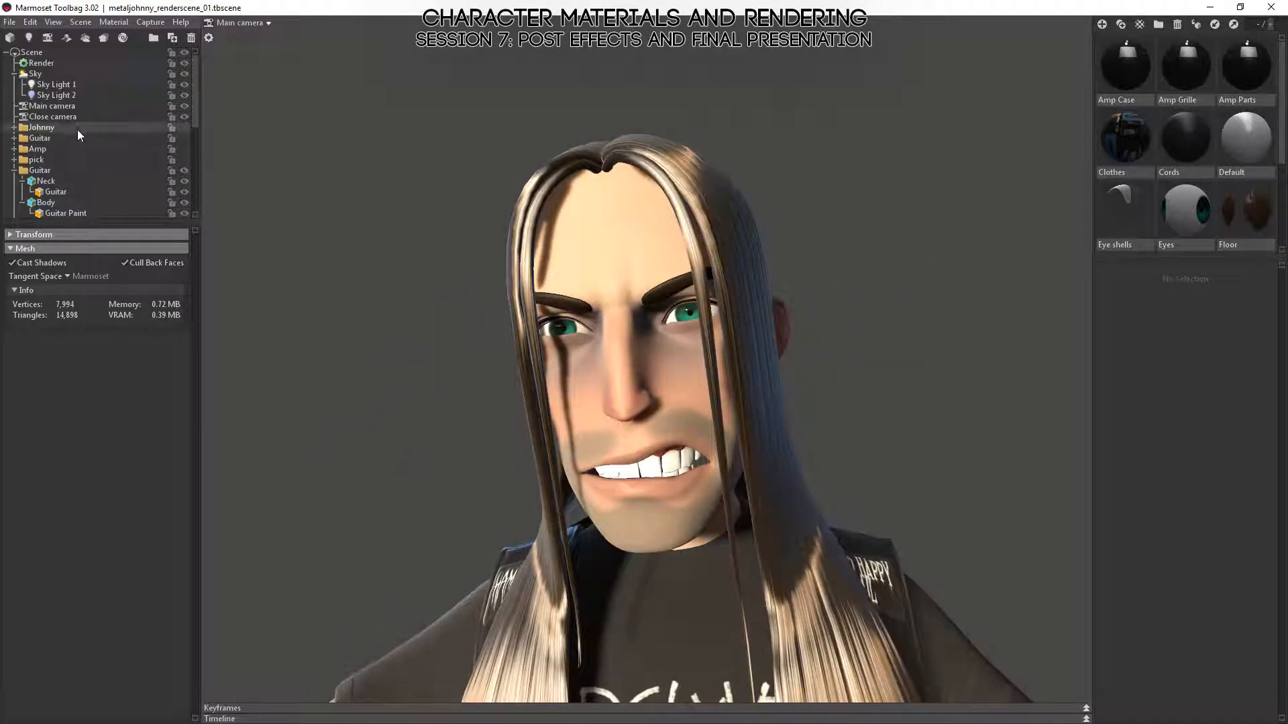
- Pull back to the guitarist's upper body and set the main camera's field of view to 90°
left_click(56, 107)
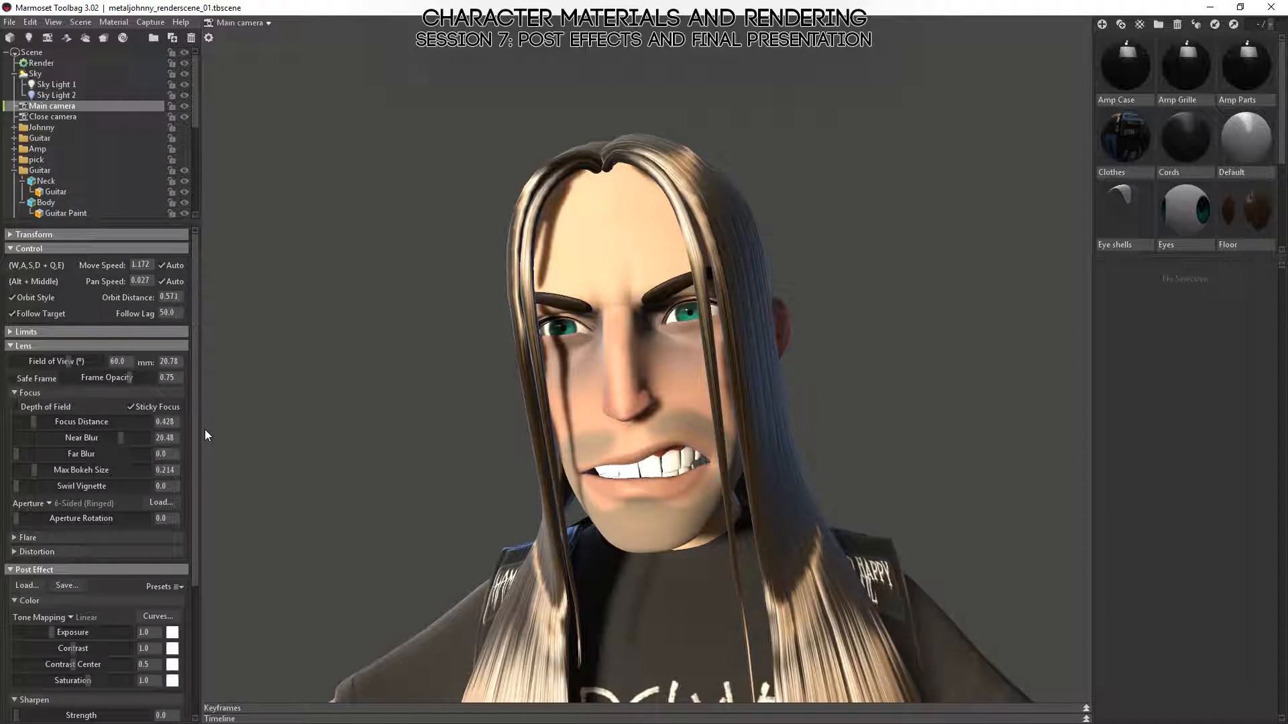
scroll(468, 355, "down", 4)
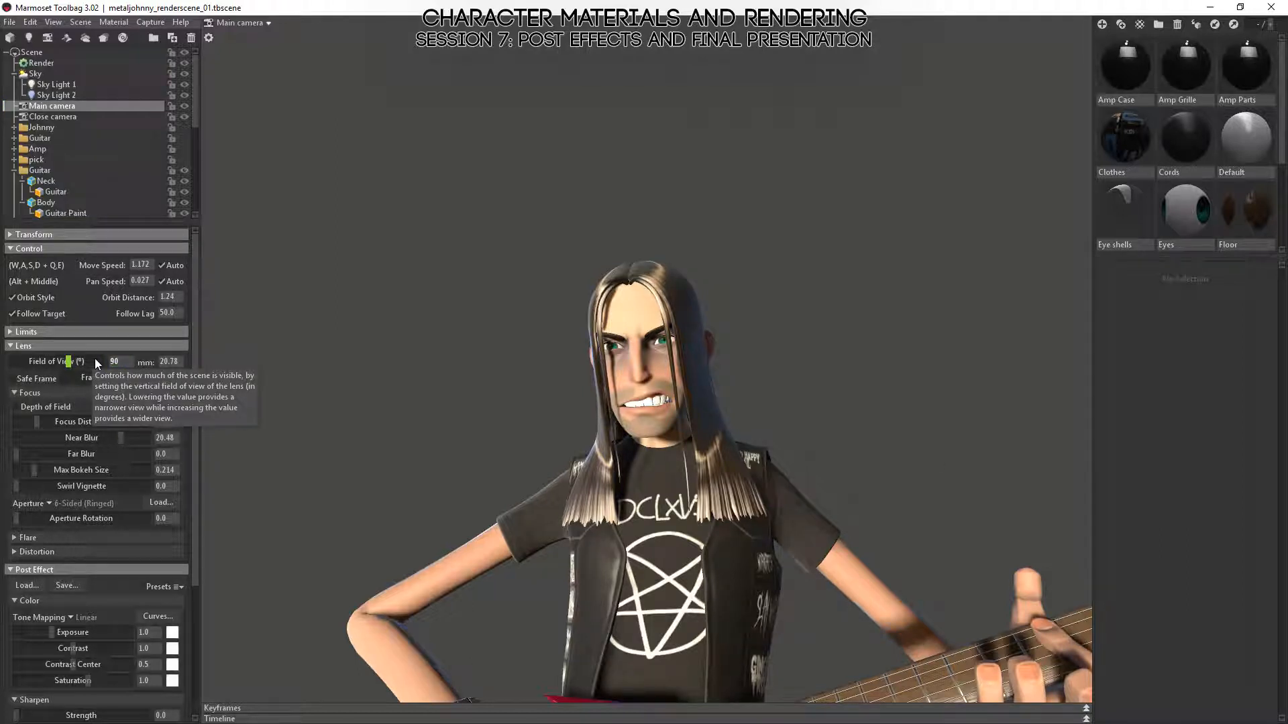
key("Return")
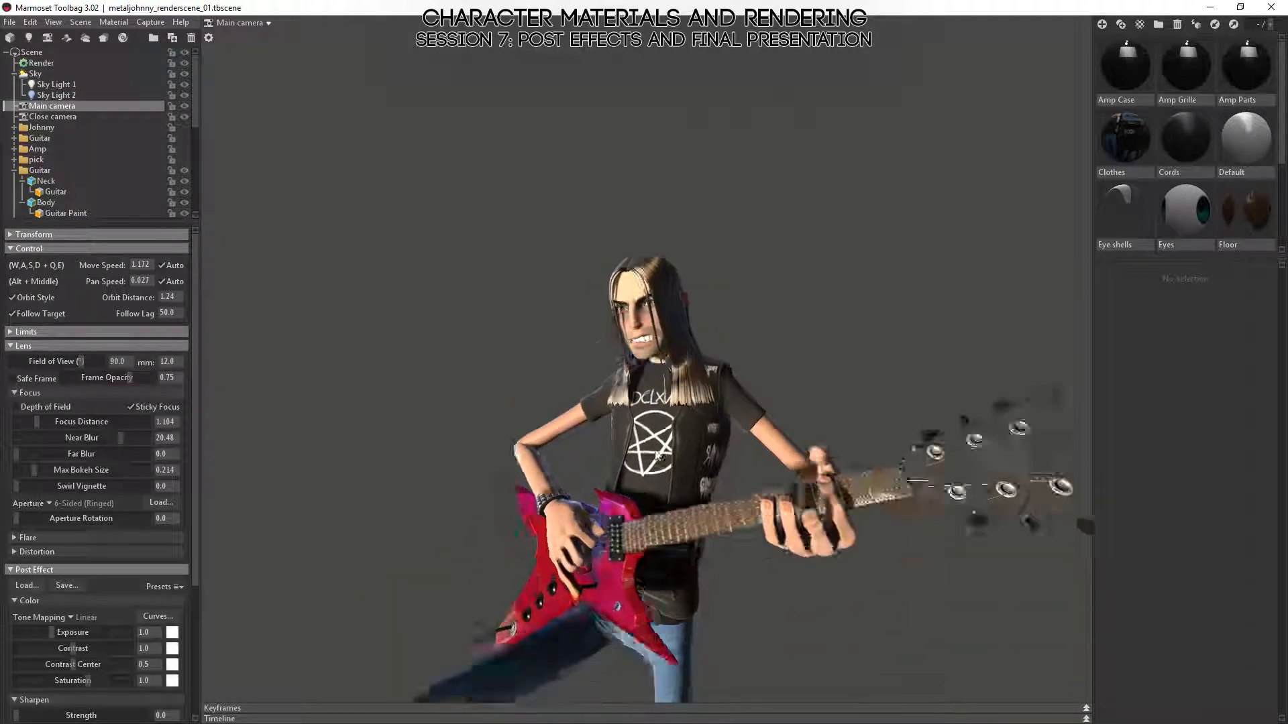
- Examine the perspective distortion on the guitarist's face and upper body at the 90° field of view, close up and from farther back
left_click_drag(655, 455, 715, 420)
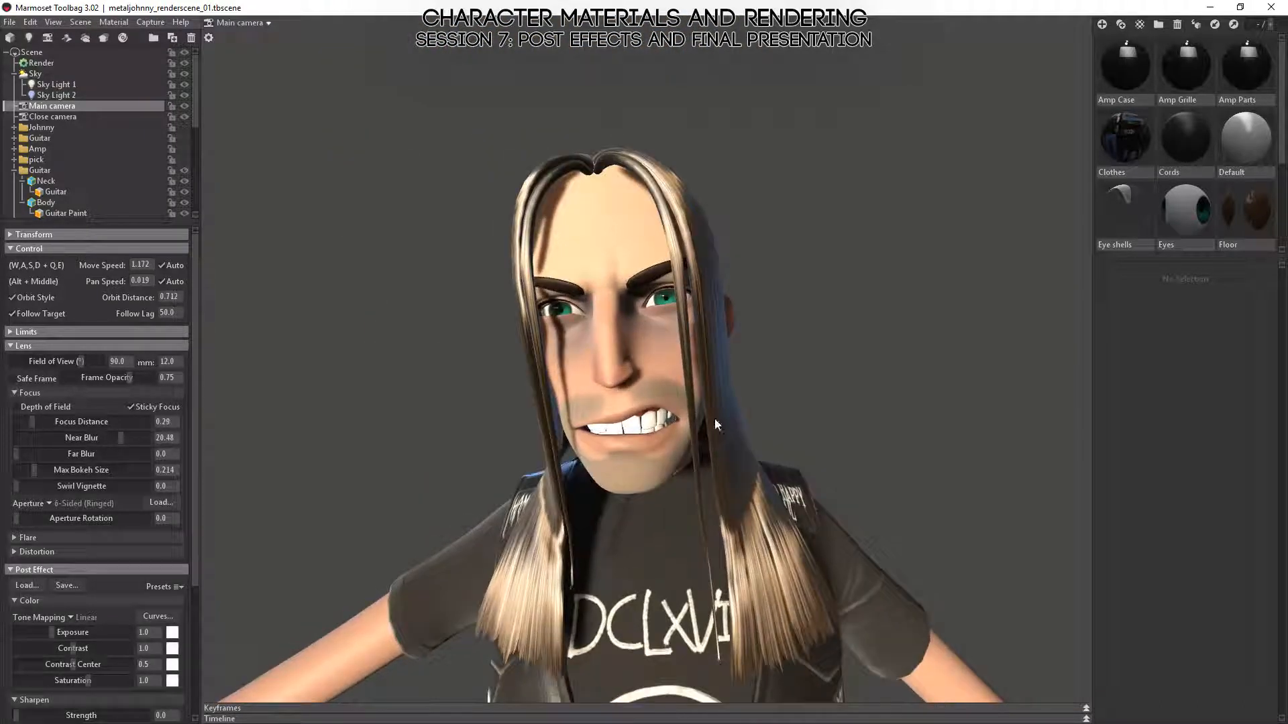
right_click_drag(898, 510, 719, 464, "alt")
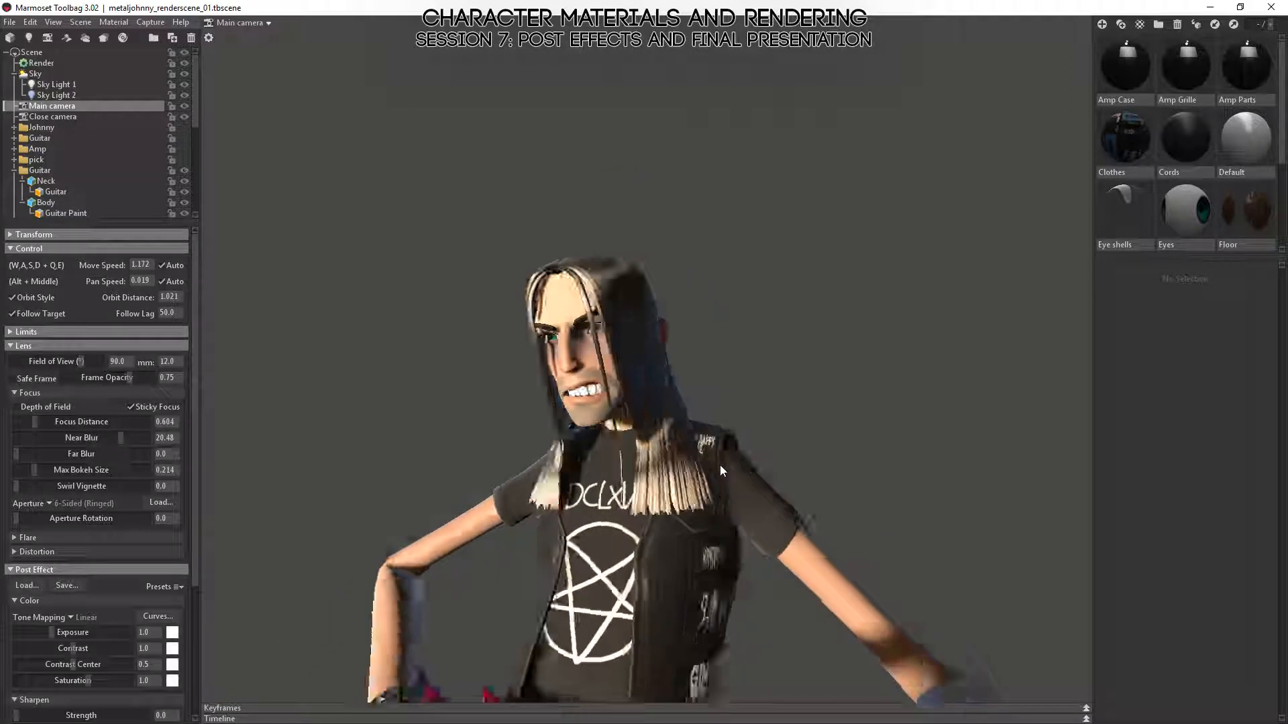
mouse_move(719, 464)
left_mouse_down()
mouse_move(565, 486)
mouse_move(736, 471)
left_mouse_up()
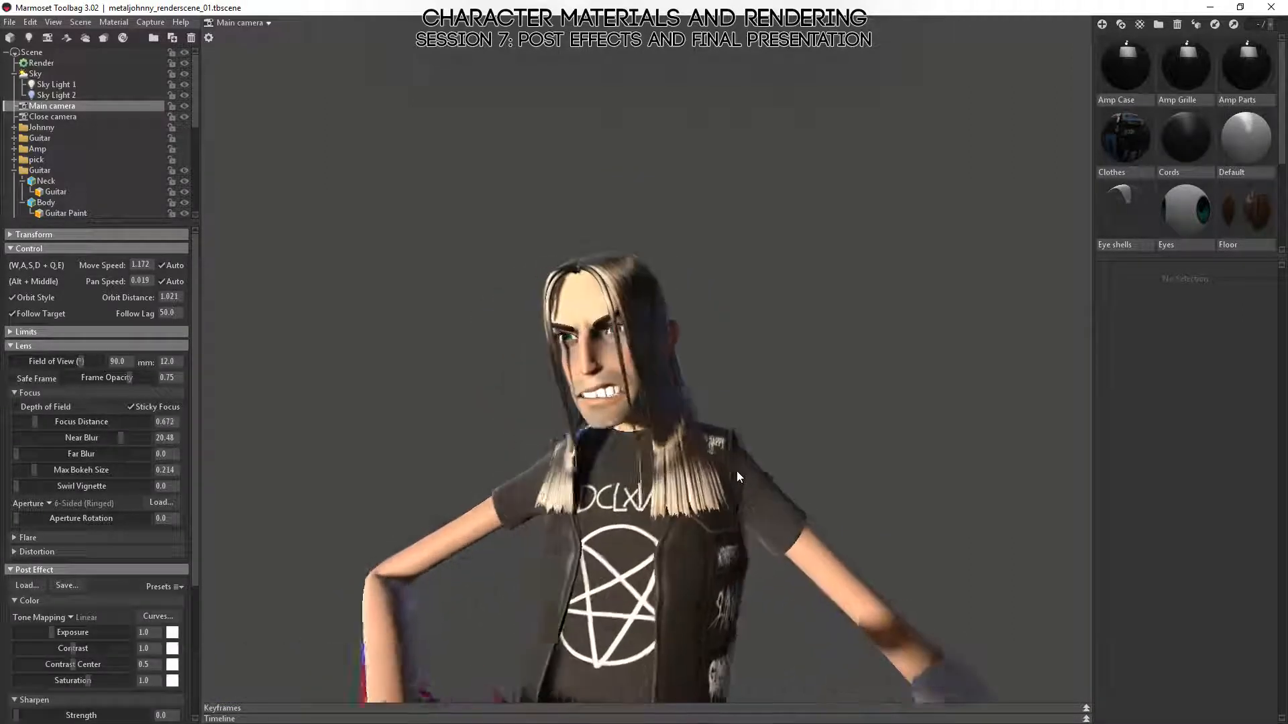
left_click(678, 386)
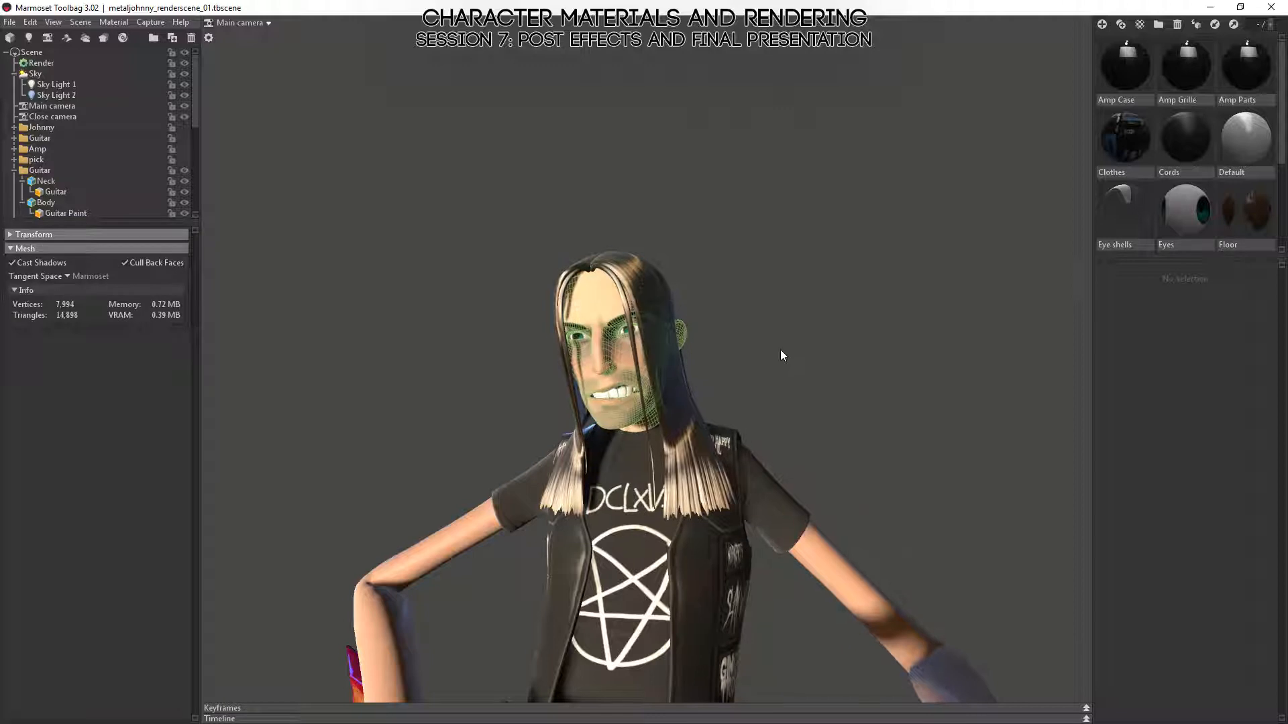
left_click_drag(781, 350, 823, 345)
left_click(650, 344)
key("f")
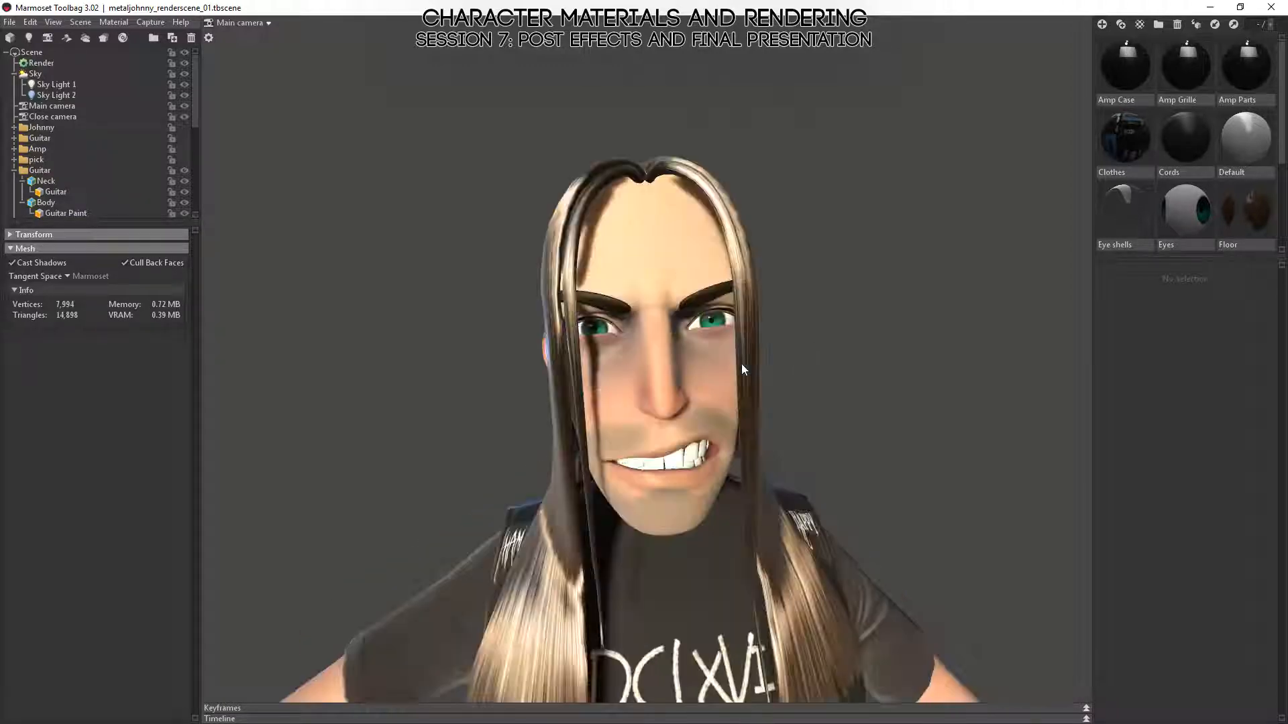
- Pull back from the face close-up to view the whole guitarist, amp and floor at the 90° field of view
left_click_drag(742, 368, 630, 456)
scroll(799, 436, "down", 5)
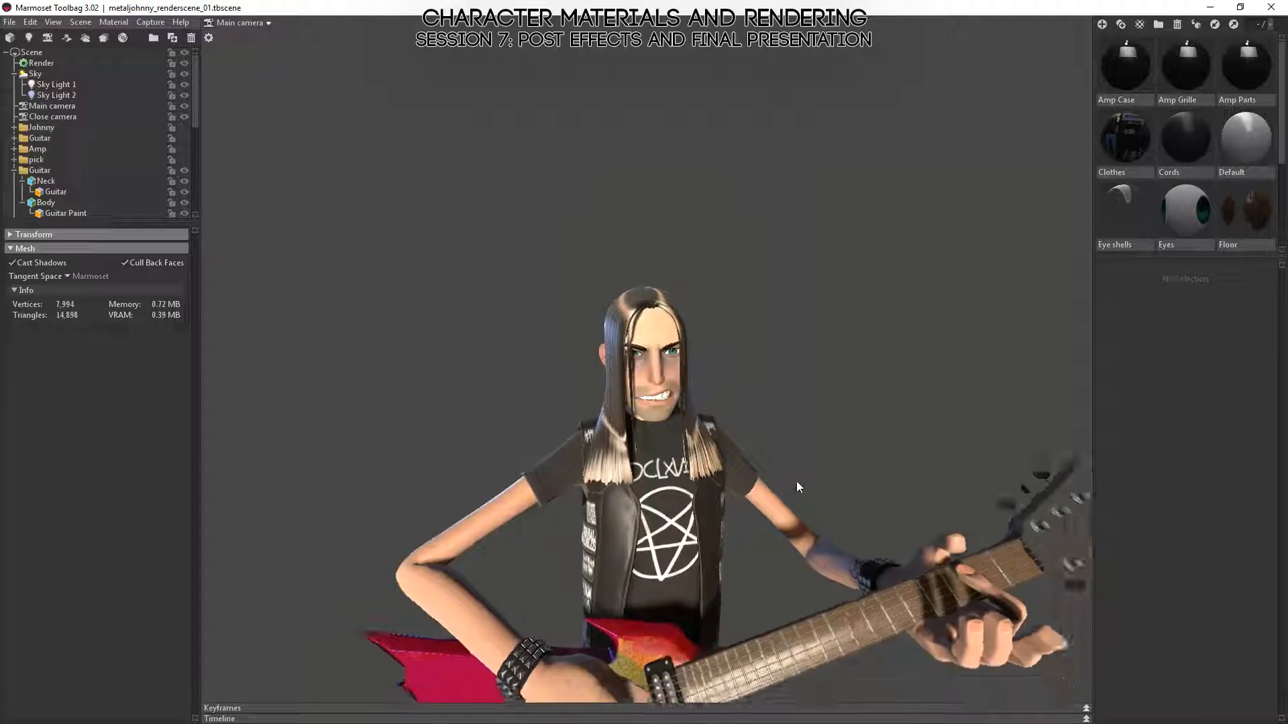
left_click_drag(798, 487, 853, 395)
left_click(854, 394)
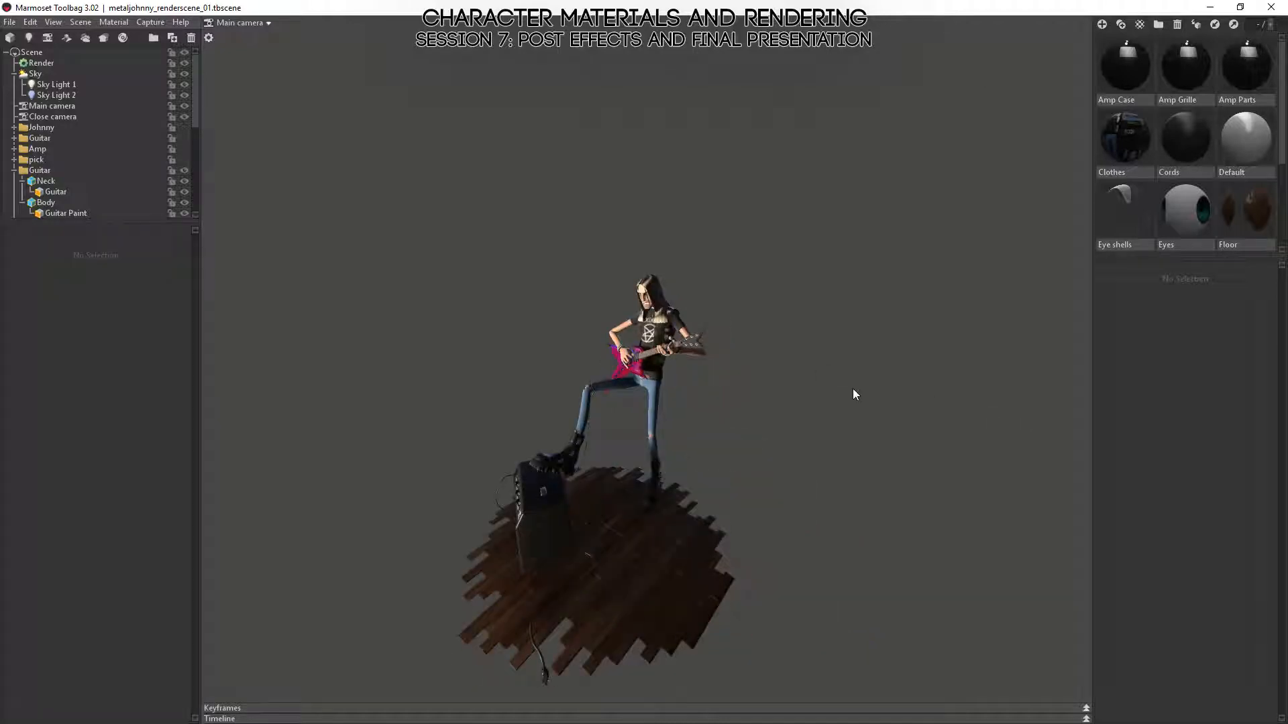
- Frame the full guitarist from the front and reduce the main camera's field of view to 2.706°
left_click(64, 106)
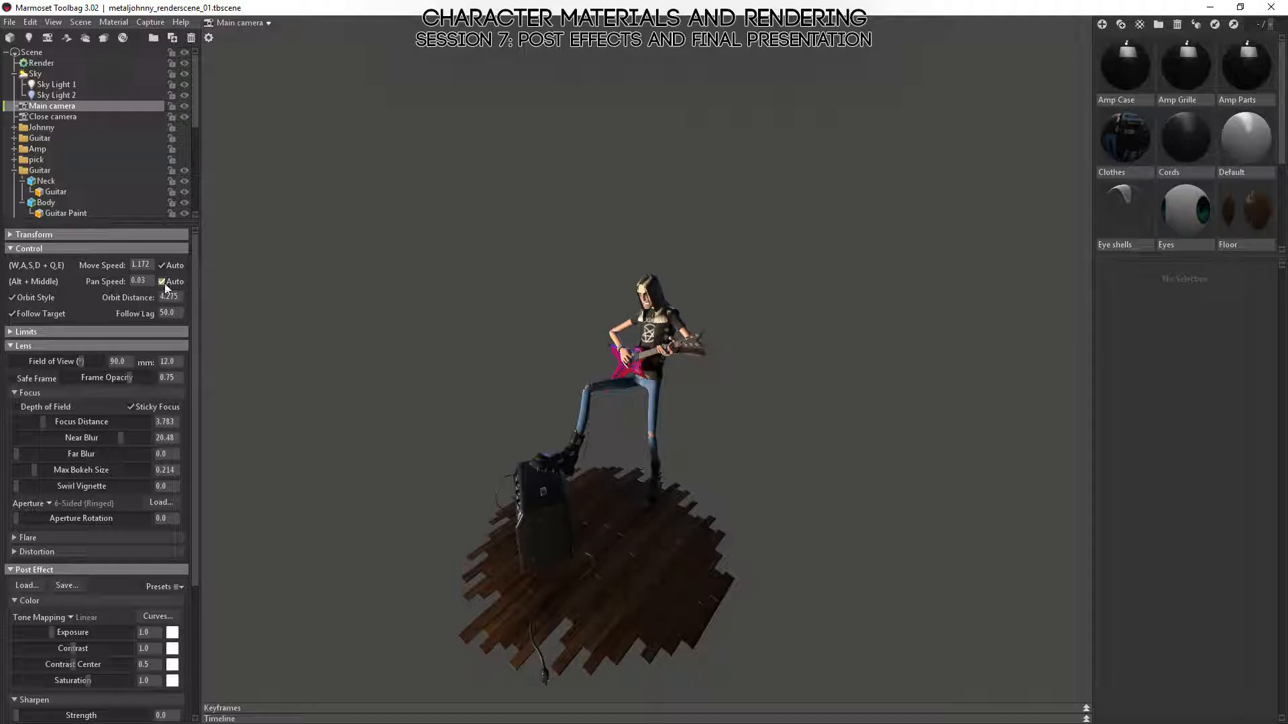
left_click_drag(425, 369, 682, 267, "alt")
right_click_drag(682, 267, 696, 371, "alt")
scroll(711, 425, "down", 4)
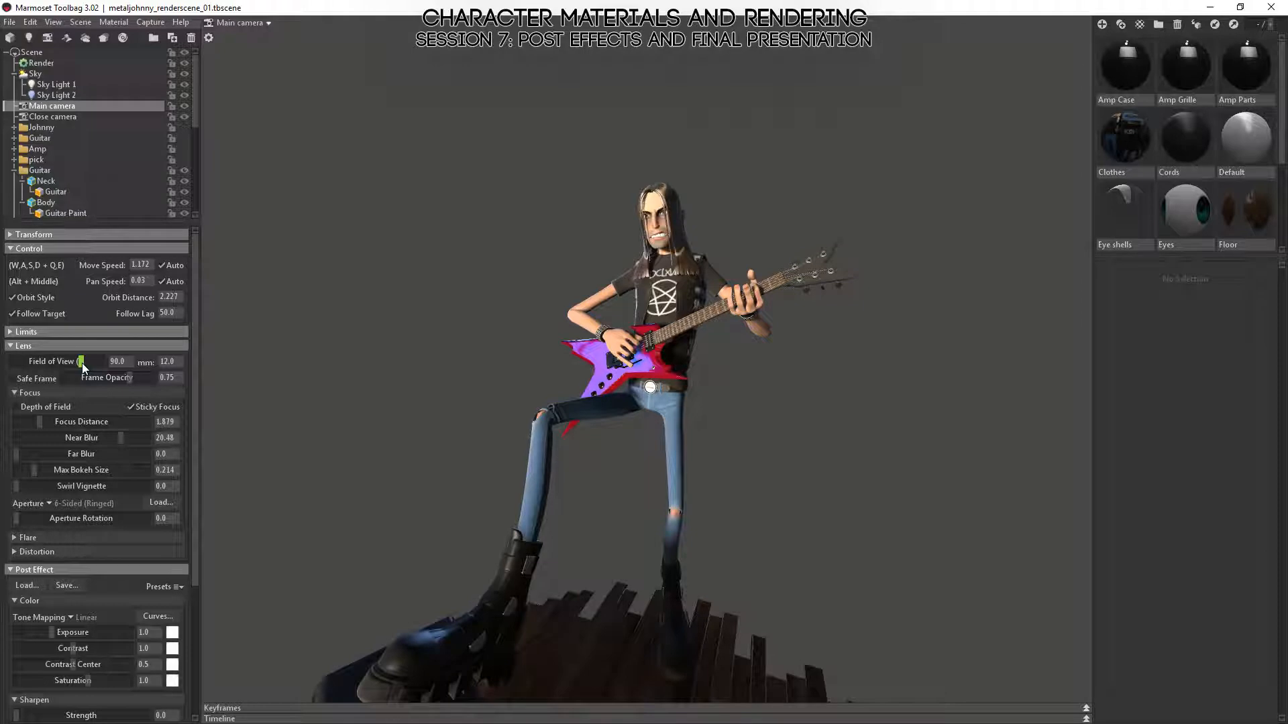
left_click_drag(82, 364, 24, 362)
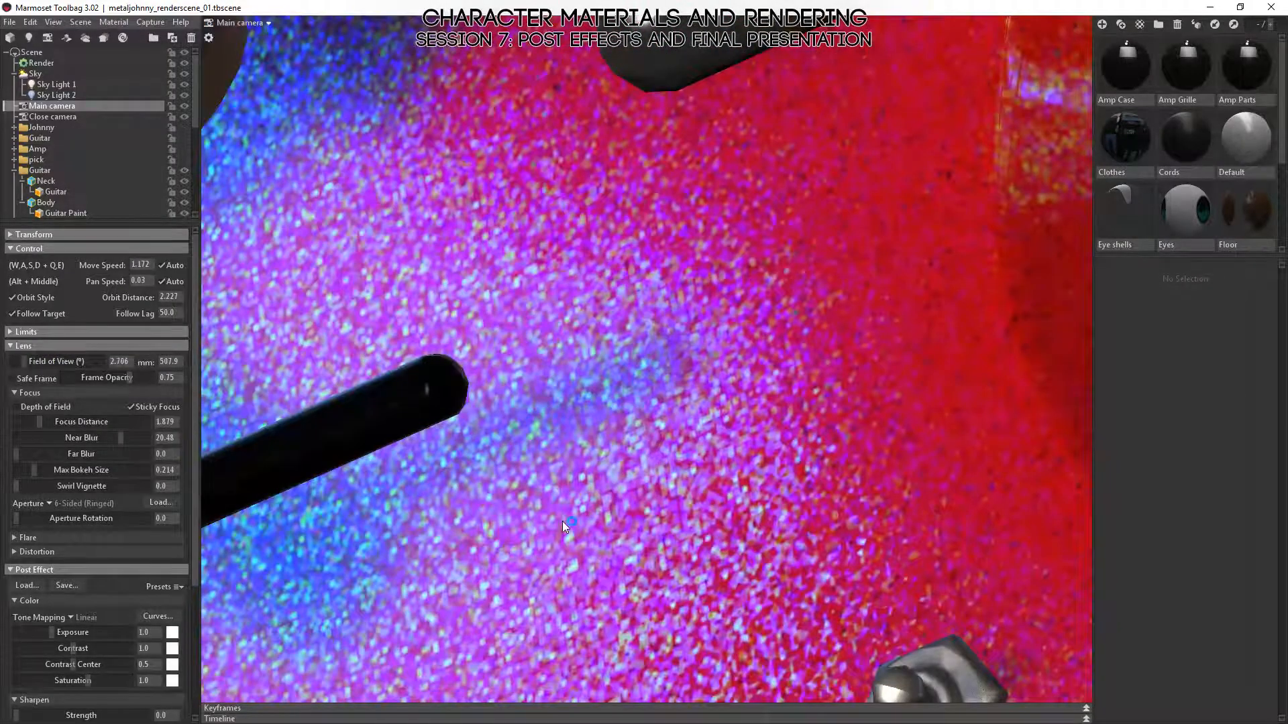
- Pull far back until the whole guitarist and amp fit the frame, and examine the flattened perspective from different angles
right_click_drag(562, 521, 514, 116, "alt")
right_click_drag(845, 507, 766, 366, "alt")
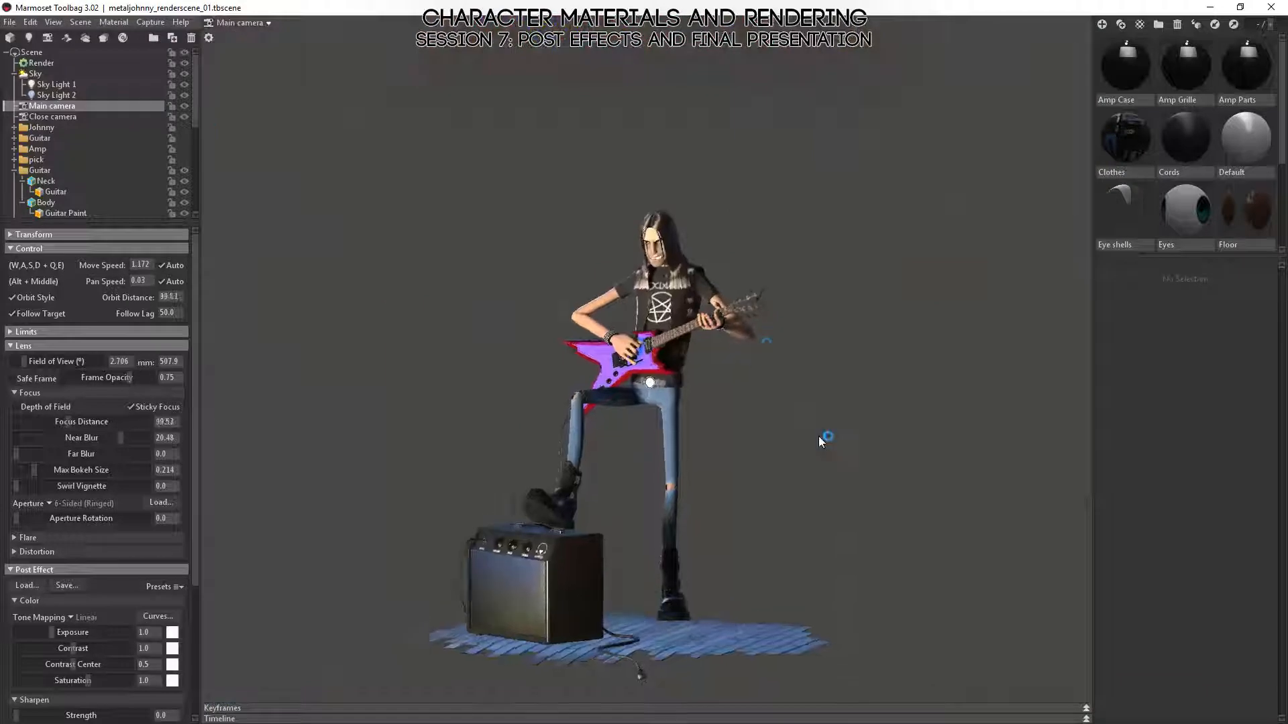
left_click_drag(818, 436, 835, 473, "alt")
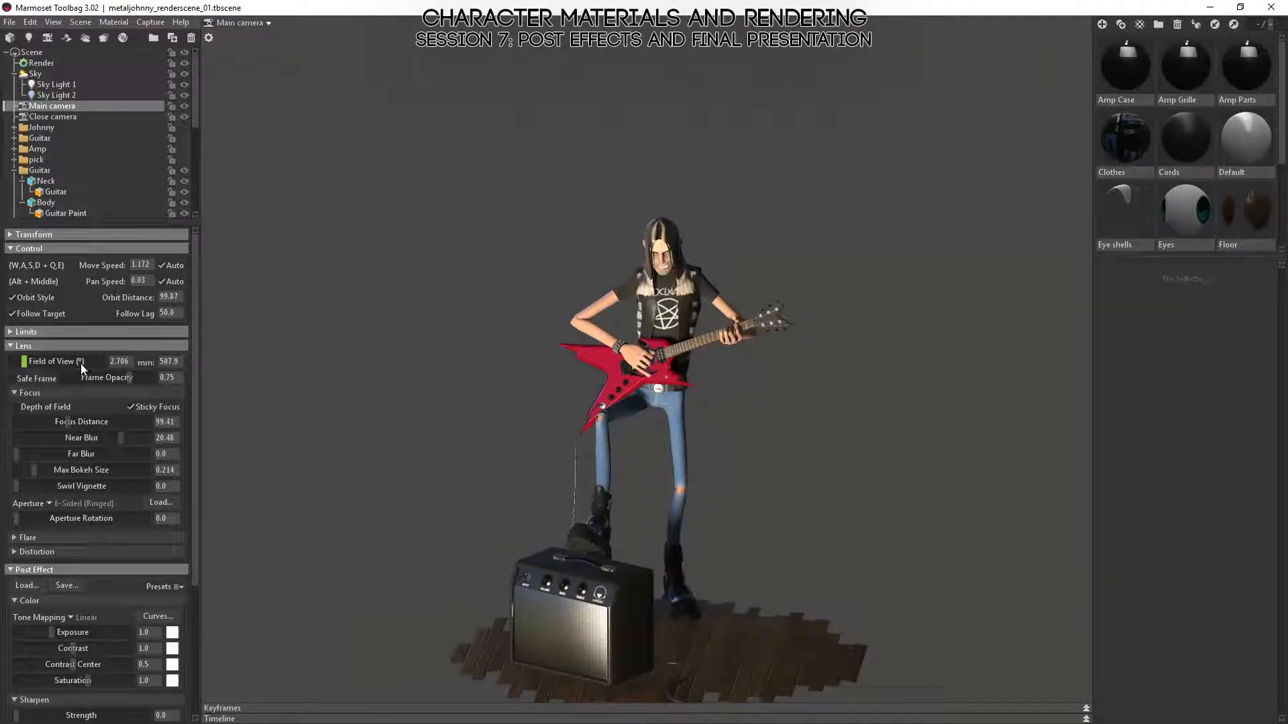
left_click(129, 358)
left_click(680, 355)
left_click_drag(680, 356, 771, 421, "alt")
left_click(771, 421)
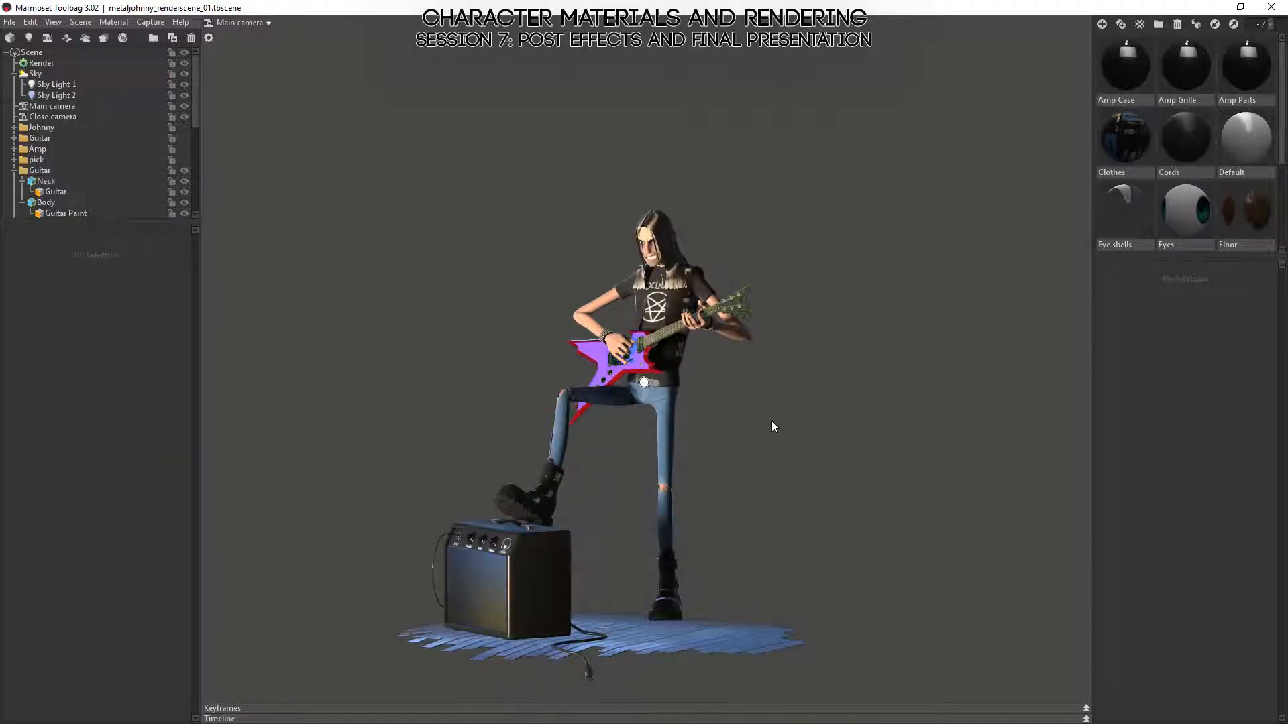
- Set the main camera's field of view to 15° and bring the guitarist back to fill the frame
left_click(75, 106)
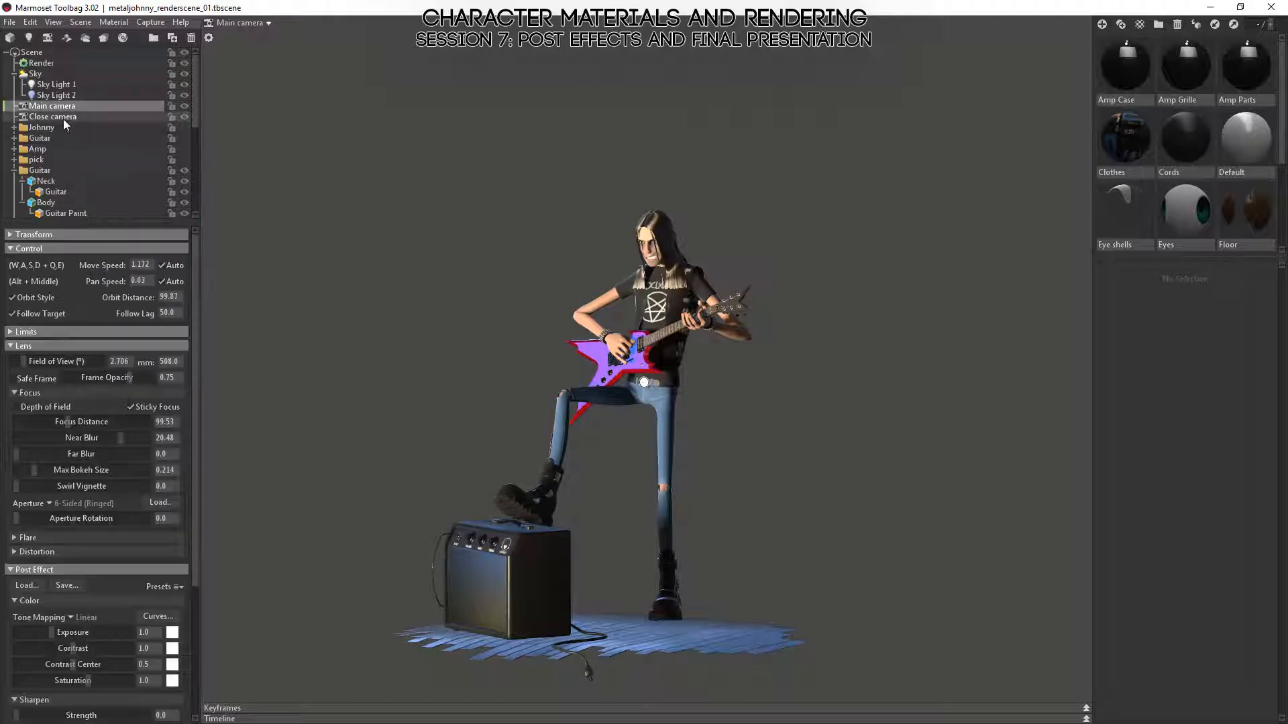
left_click_drag(132, 361, 80, 362)
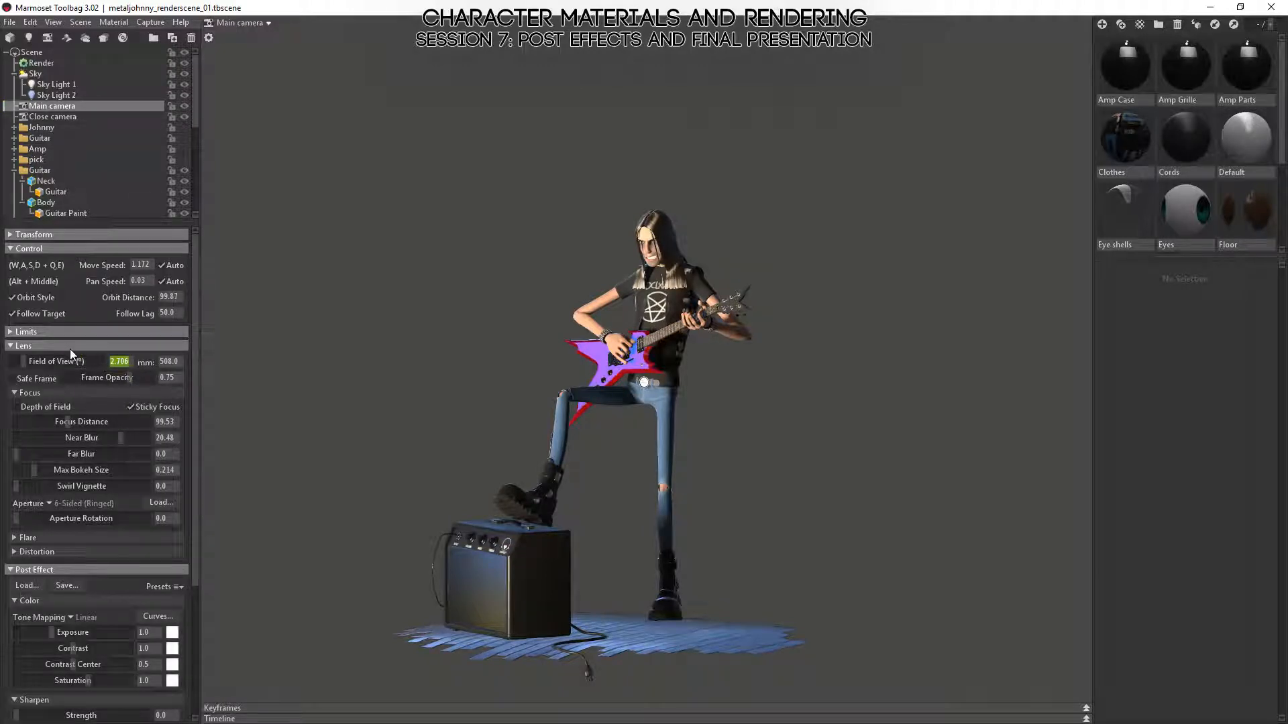
type("15")
key("Return")
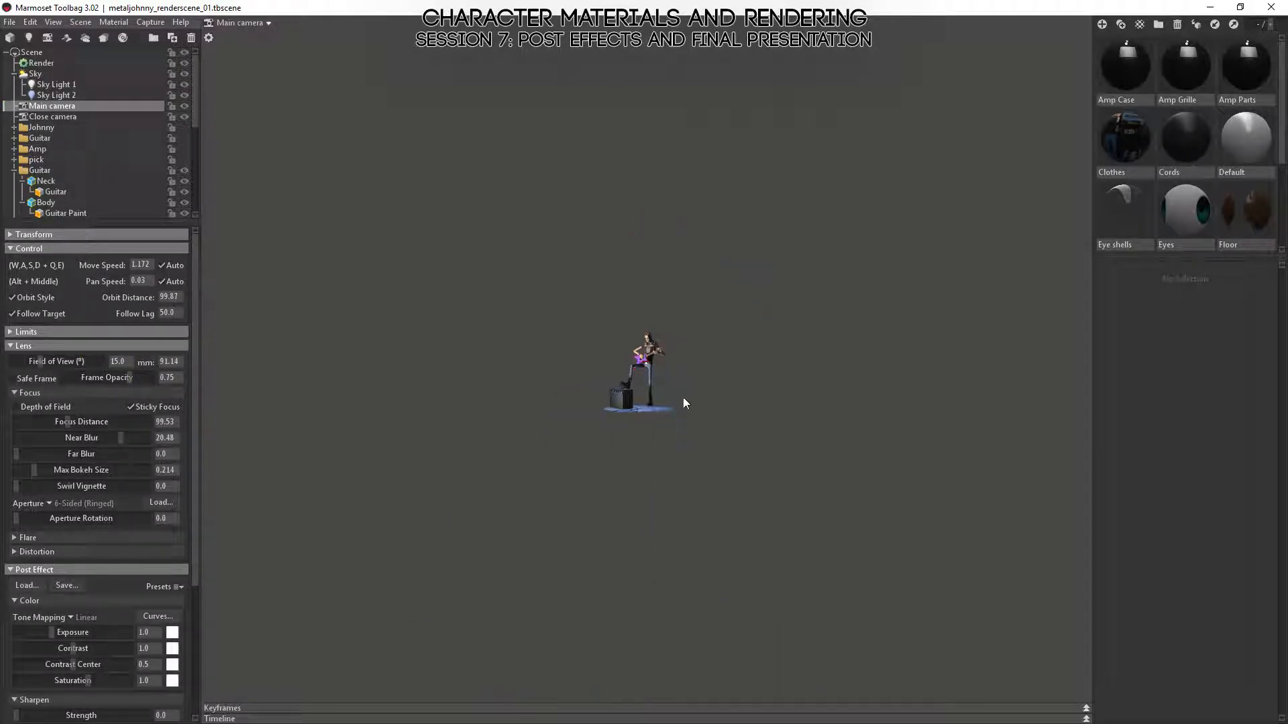
left_click(645, 366)
key("f")
left_click(877, 353)
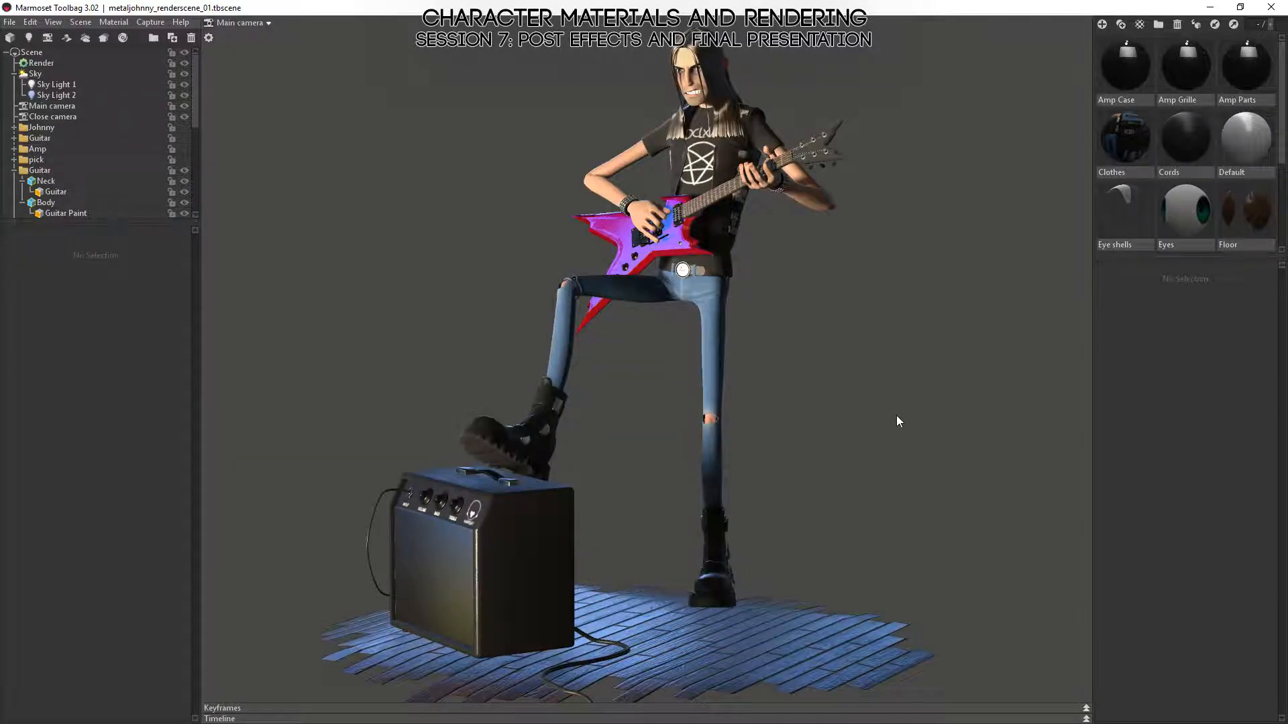
- Examine the guitarist at the 15° field of view, from the full figure to the upper body and a face close-up
left_click_drag(877, 399, 761, 456)
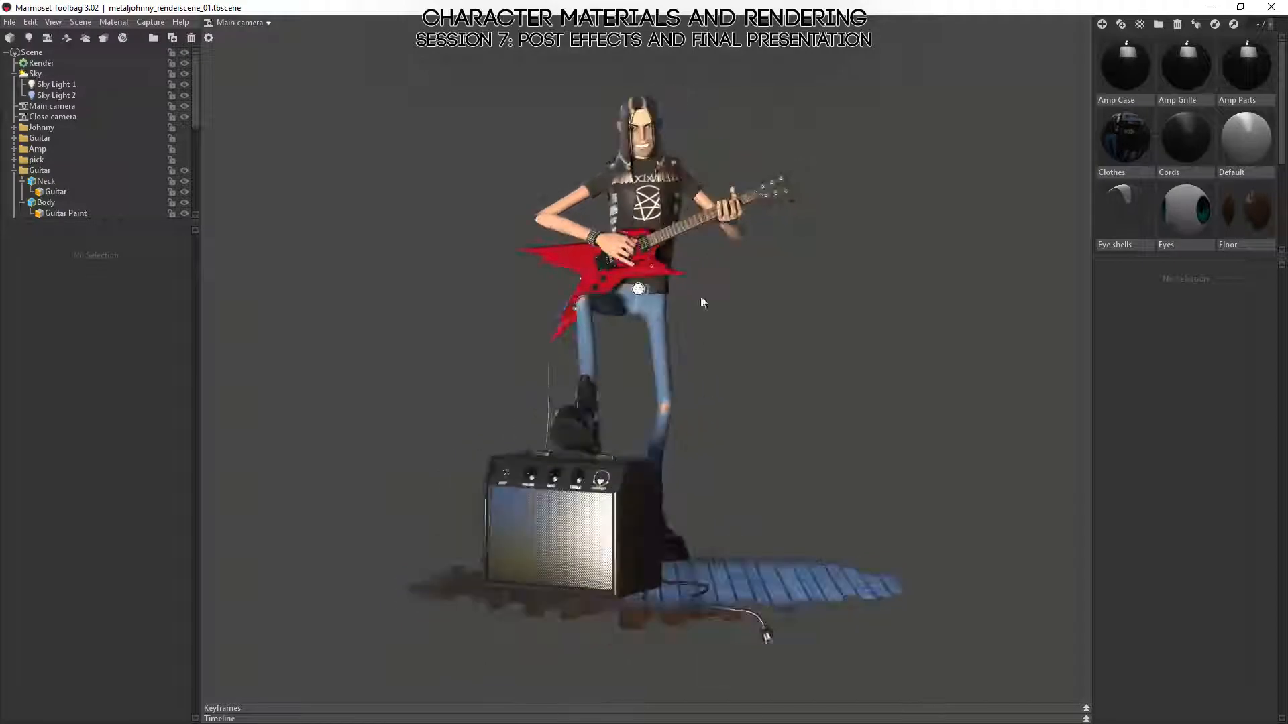
right_click_drag(700, 295, 798, 363)
middle_click_drag(807, 246, 820, 625)
middle_click_drag(766, 229, 770, 581)
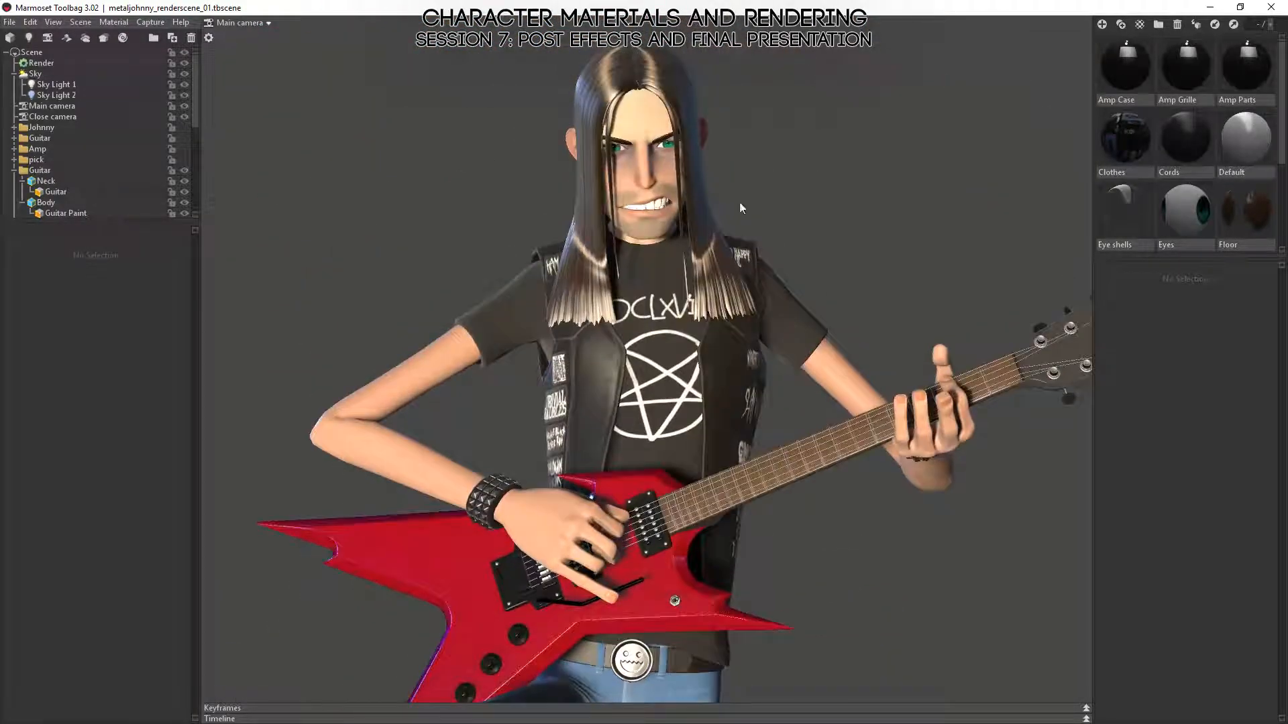
middle_click_drag(741, 204, 730, 450)
middle_click_drag(697, 336, 701, 417)
scroll(689, 422, "up", 3)
left_click(690, 421)
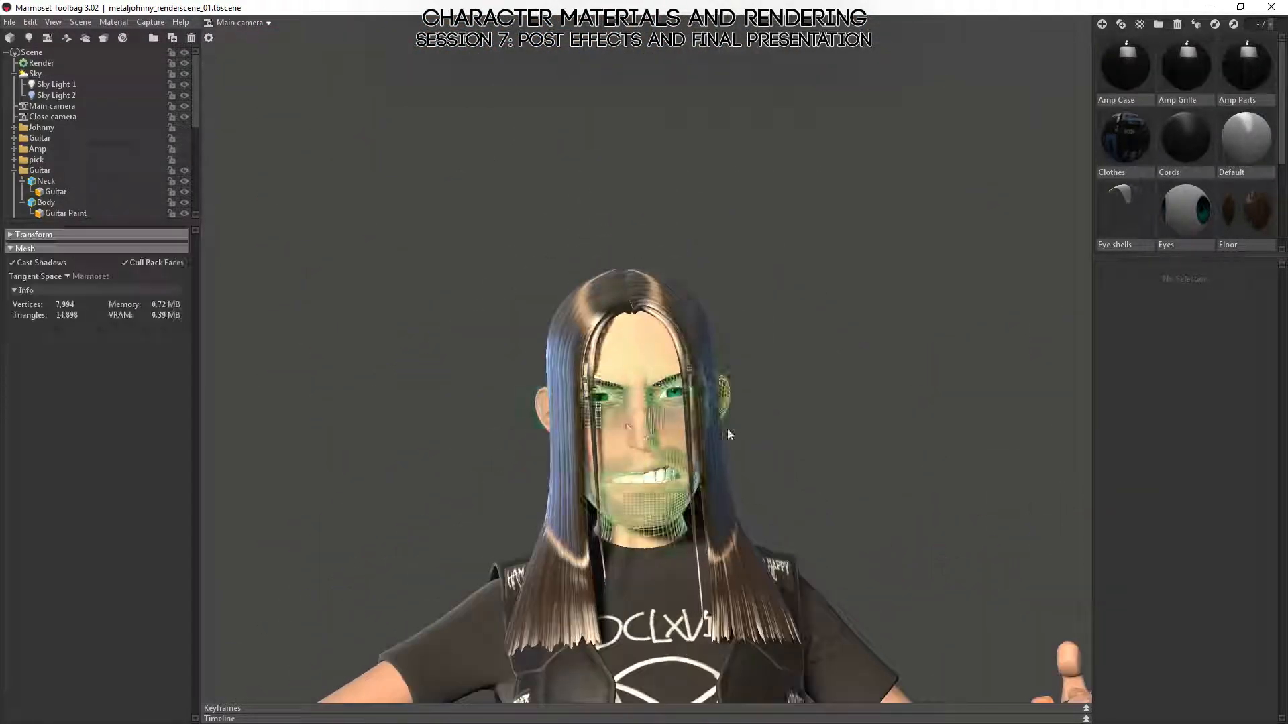
key("f")
left_click(886, 378)
left_click_drag(946, 385, 638, 439)
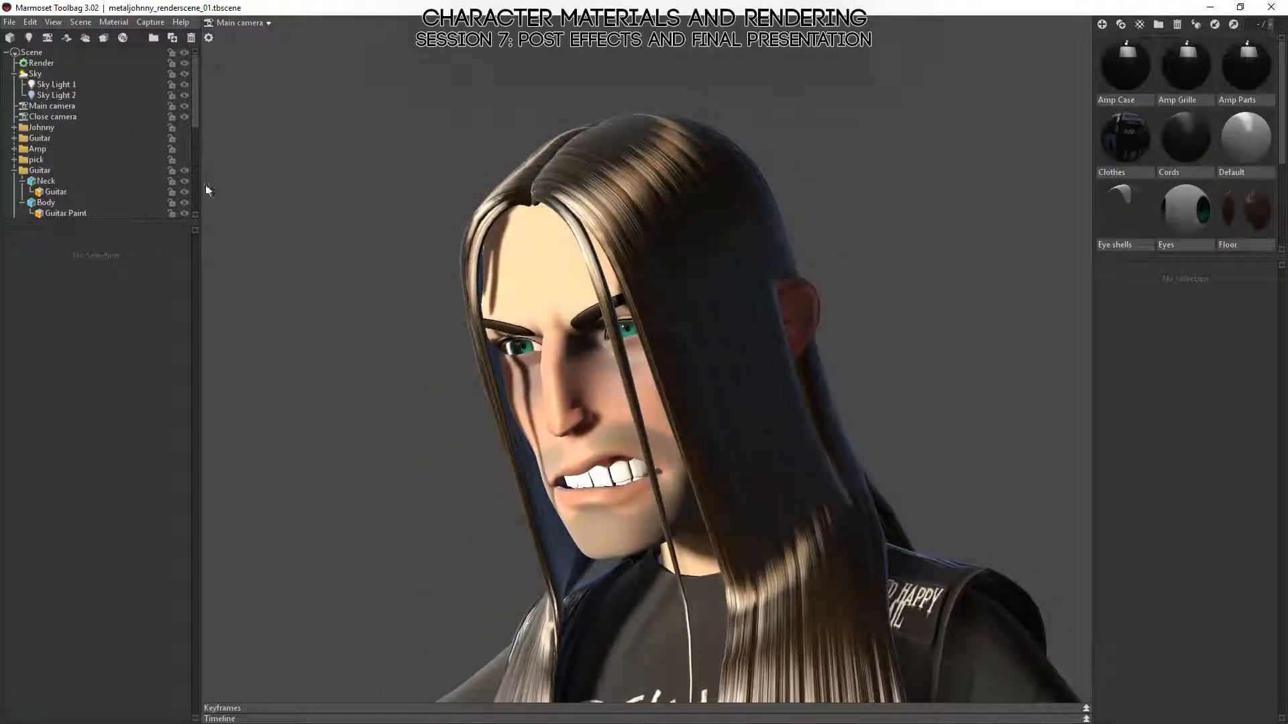
- Set the main camera's field of view to 30°
left_click(58, 106)
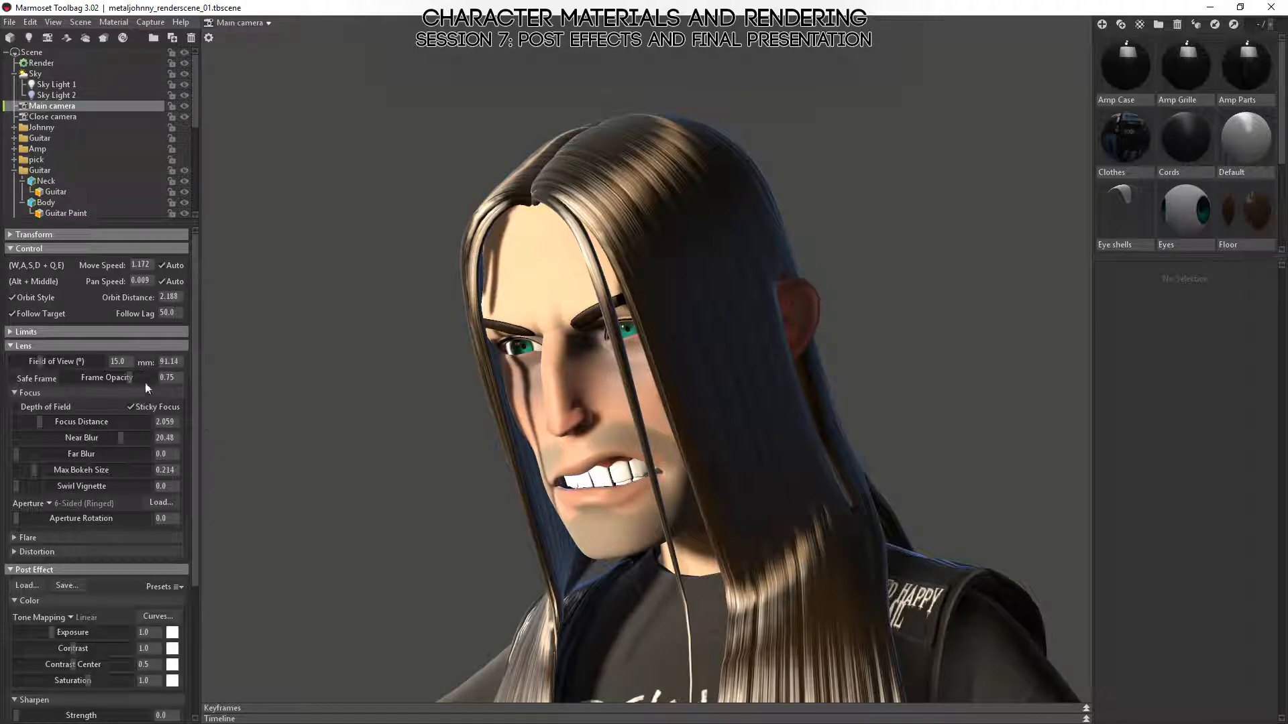
left_click_drag(131, 365, 66, 364)
type("30")
key("Return")
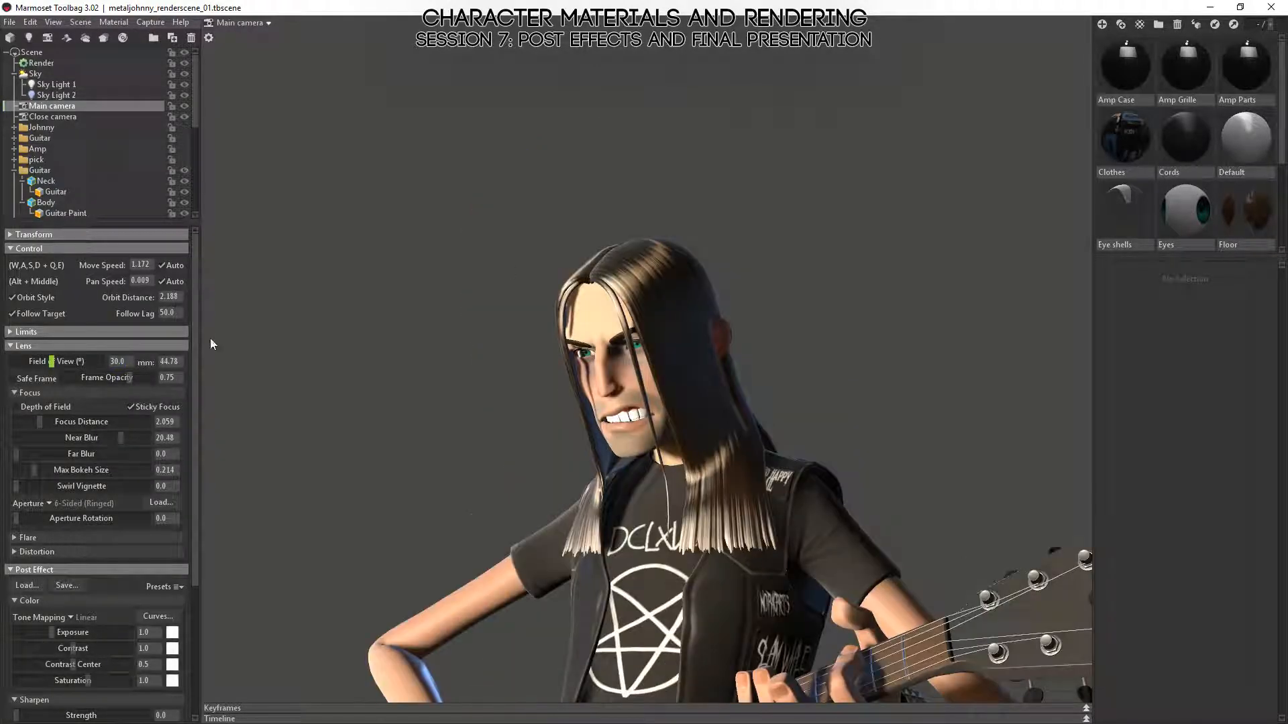
- Examine the guitarist's upper body, guitar and stance at the 30° field of view, close up and from farther back
left_click_drag(711, 342, 833, 347)
middle_click_drag(734, 482, 727, 238)
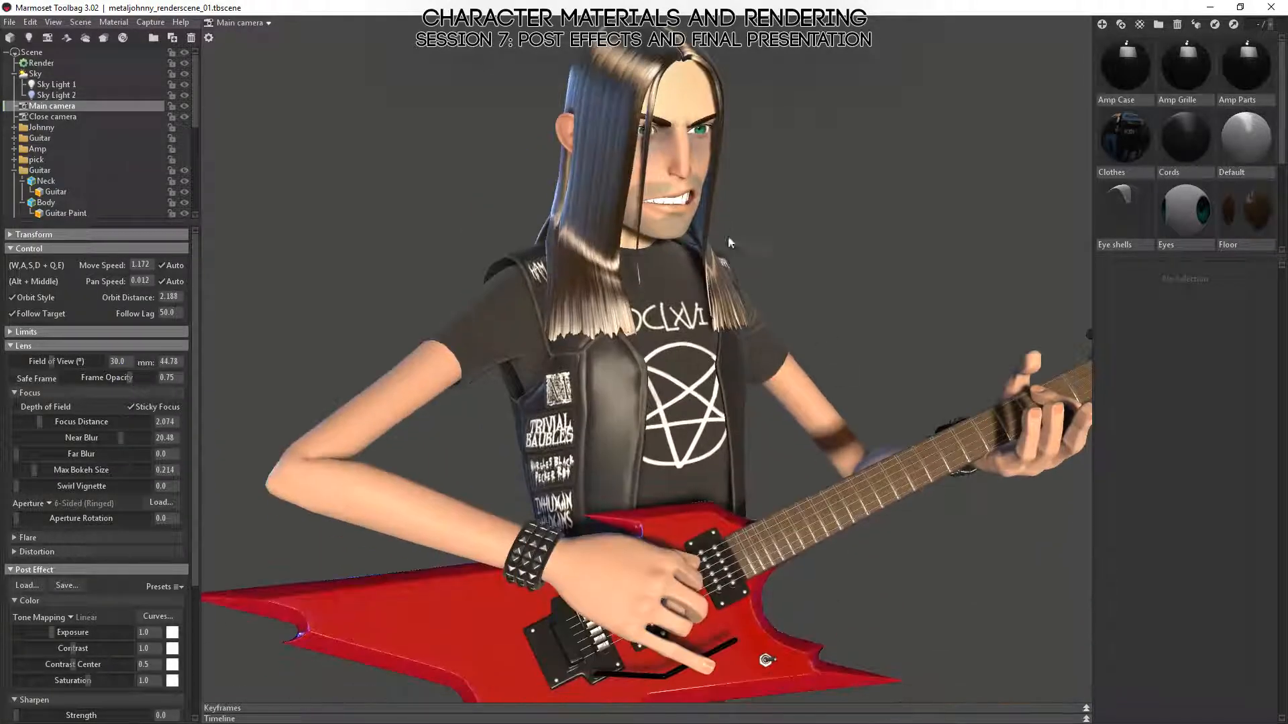
left_click_drag(845, 399, 692, 408)
scroll(670, 389, "down", 3)
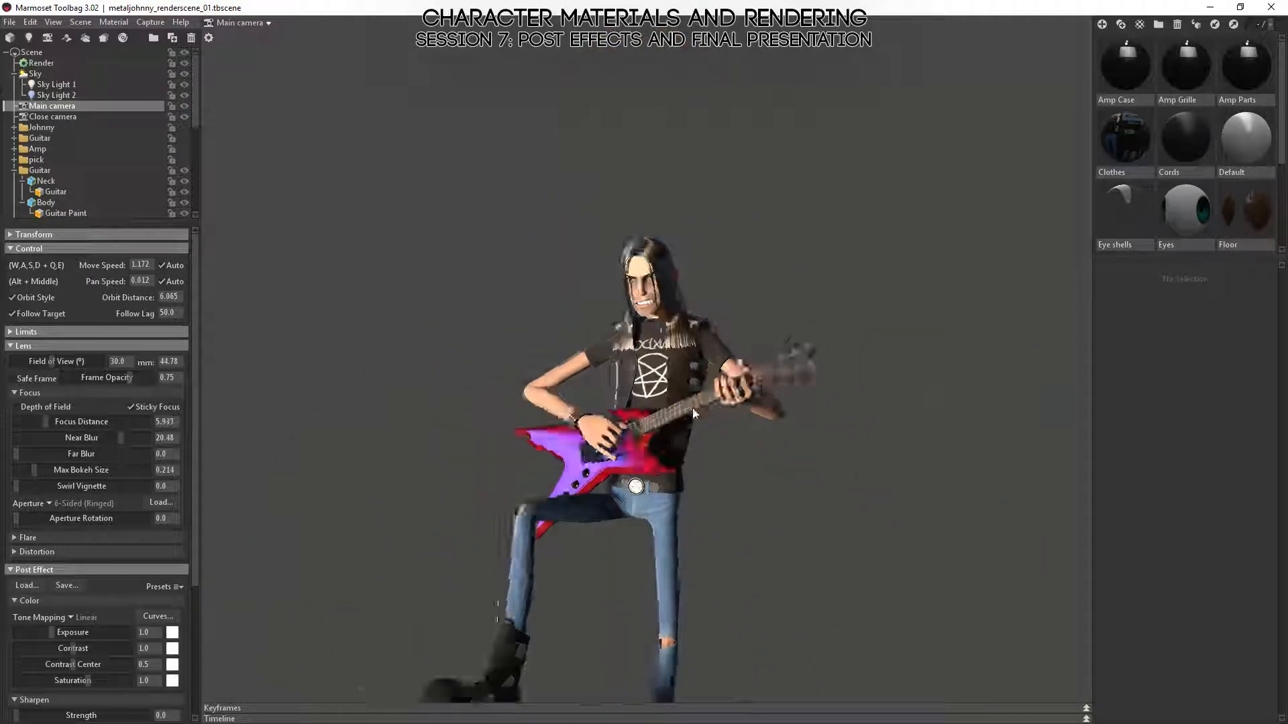
left_click(674, 494)
key("f")
left_click_drag(766, 456, 782, 383)
left_click(798, 377)
- Move in on the guitarist's head and examine the facial proportions at the 30° field of view
left_click_drag(906, 340, 725, 285)
right_click_drag(725, 285, 775, 369)
middle_click_drag(776, 369, 781, 697)
right_click_drag(721, 303, 742, 451)
left_click_drag(742, 451, 628, 411)
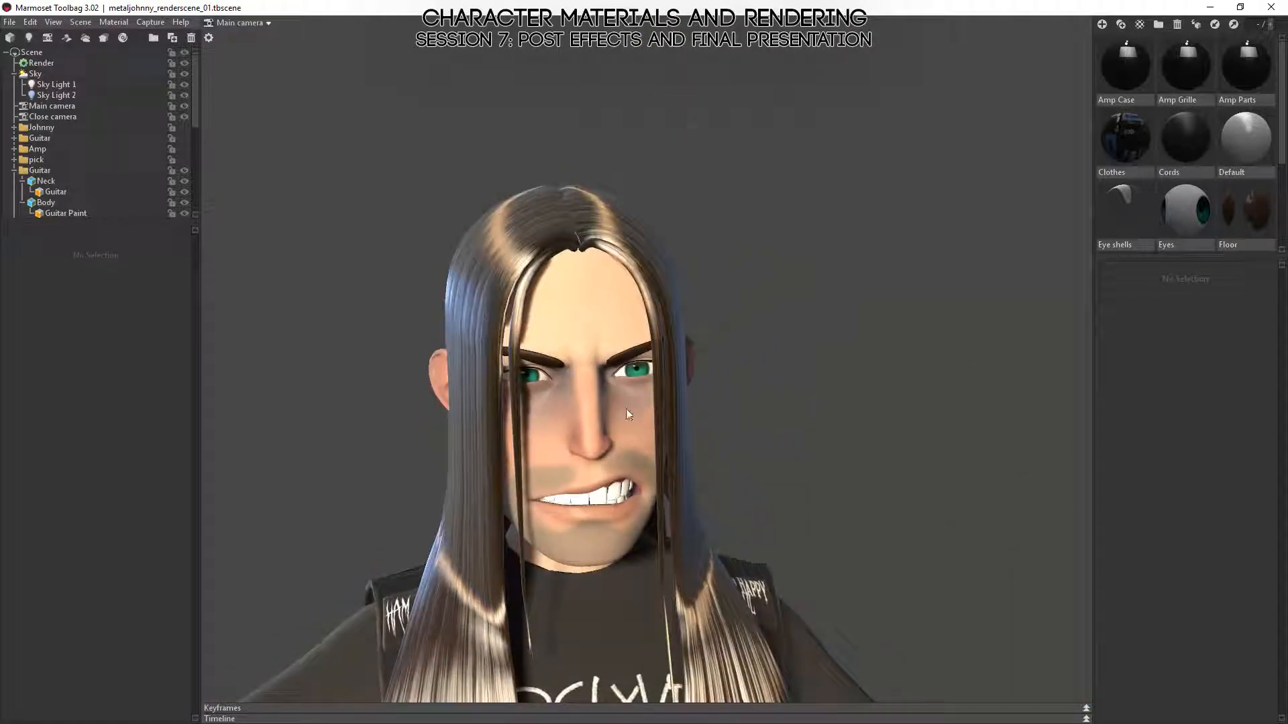
left_click(628, 411)
key("f")
left_click_drag(723, 426, 900, 365)
left_click(877, 376)
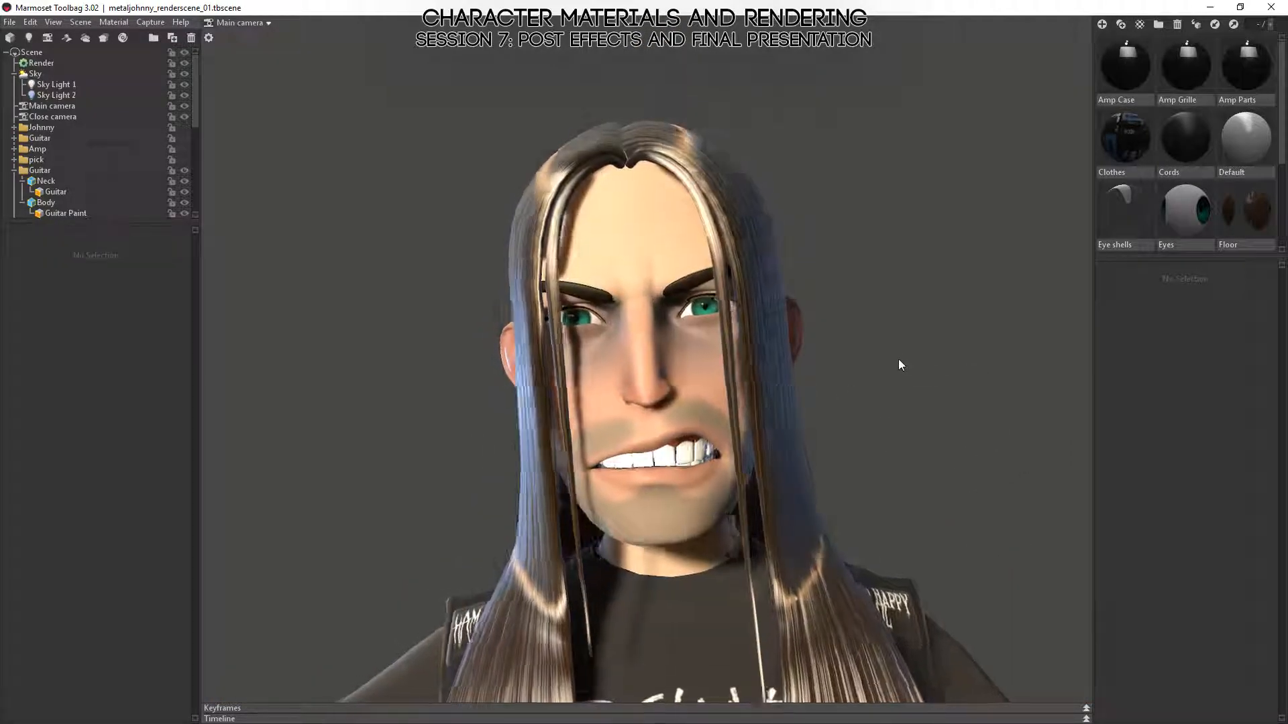
- Set the main camera's field of view to 45°
left_click(47, 106)
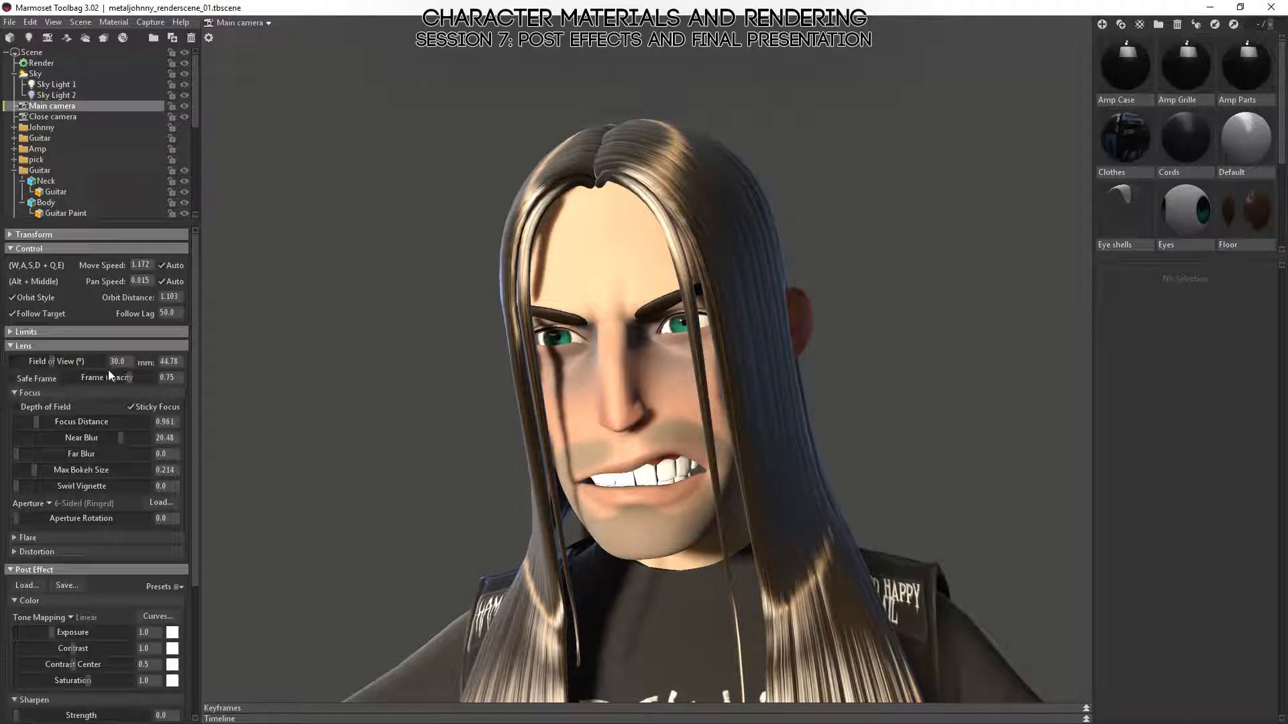
type("45")
key("Return")
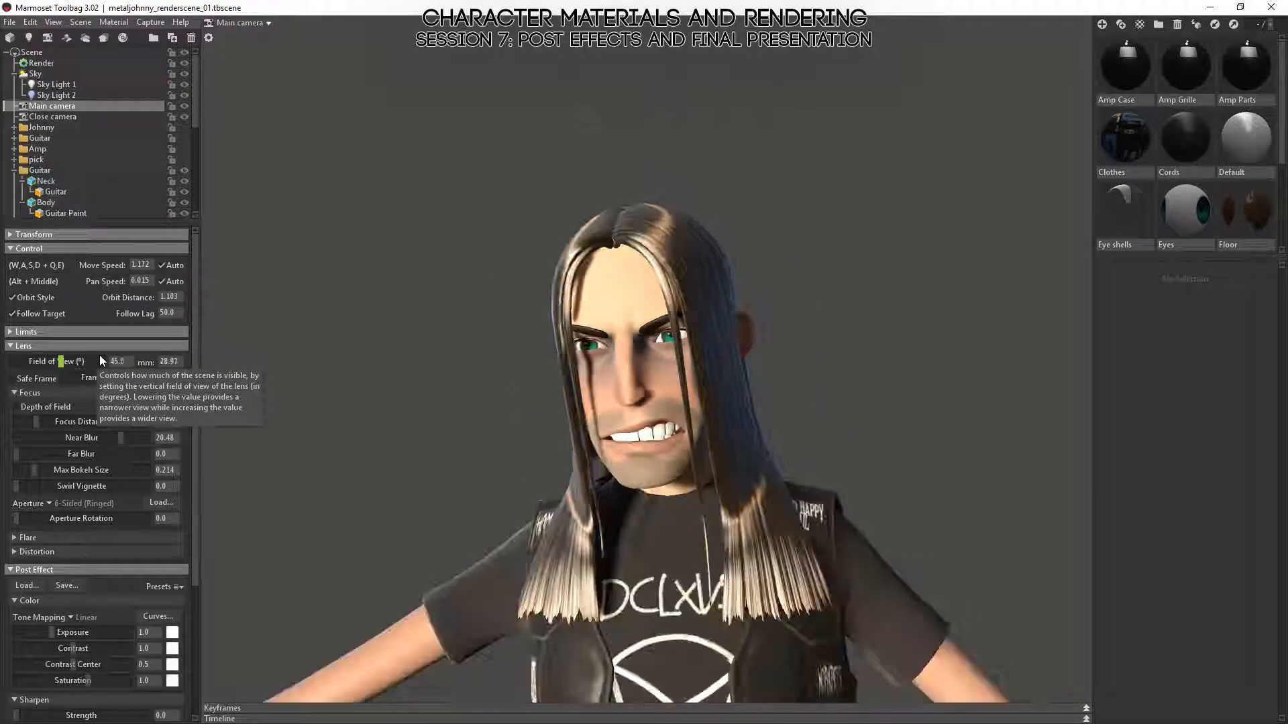
- Examine the guitarist's face close up from the front and side at the 45° field of view
left_click_drag(830, 392, 836, 326, "alt")
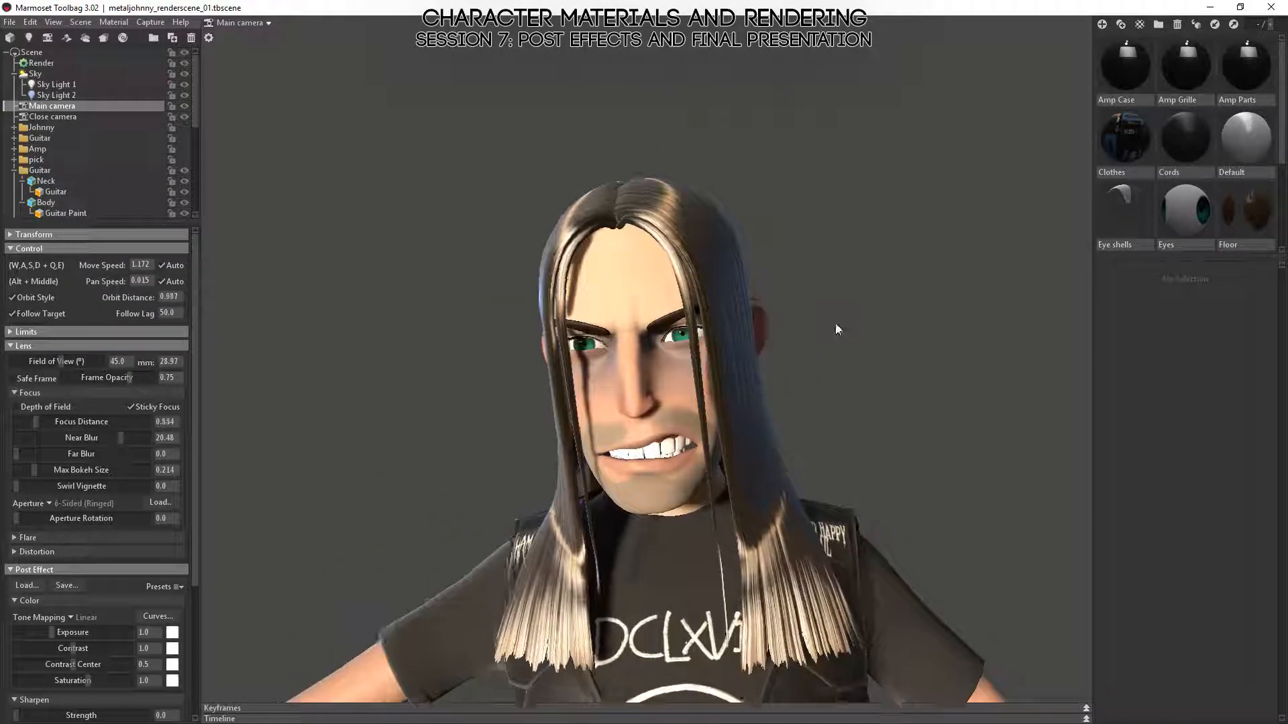
right_click_drag(836, 326, 833, 393, "alt")
left_click_drag(833, 393, 839, 329, "alt")
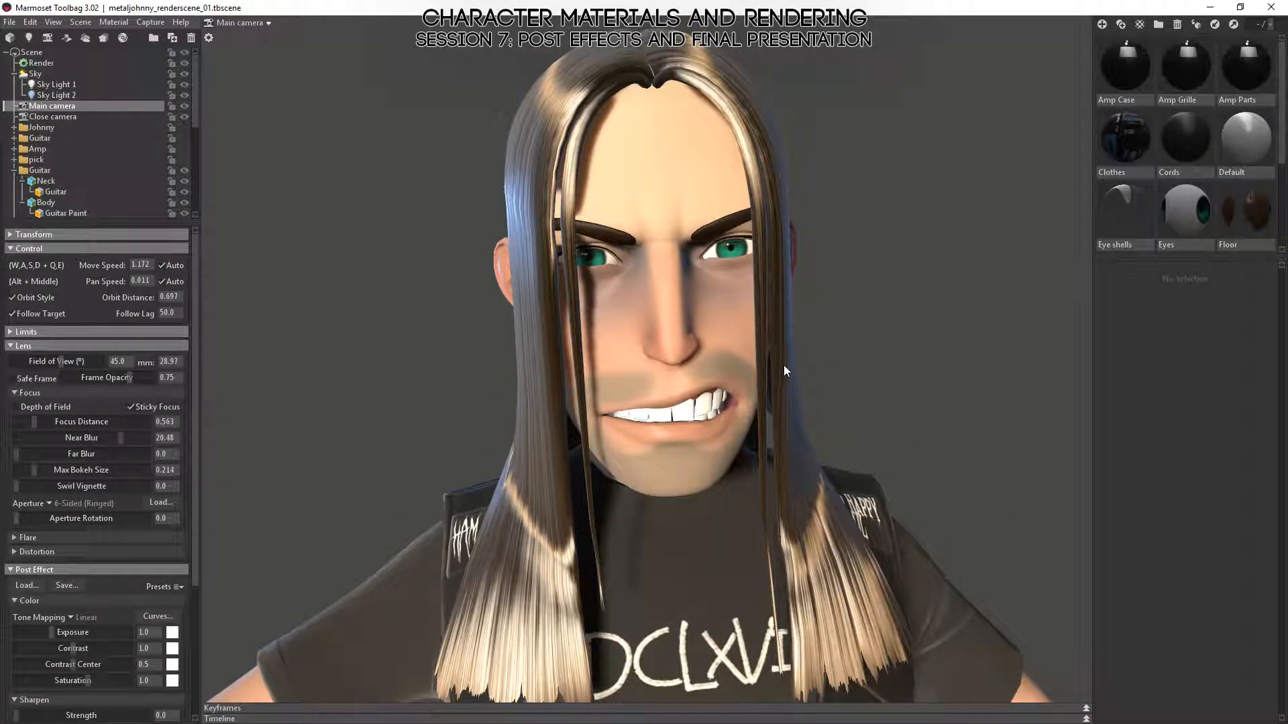
left_click_drag(784, 365, 718, 394, "alt")
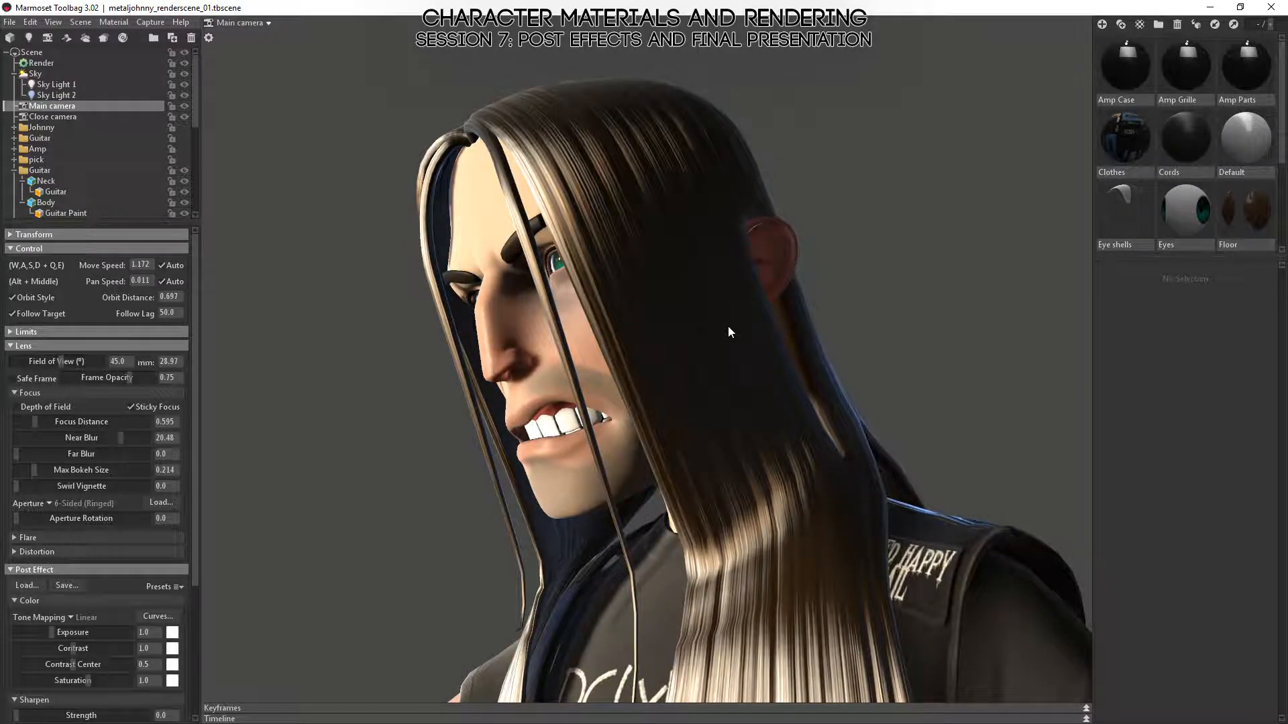
mouse_move(730, 330)
left_mouse_down("alt")
mouse_move(632, 345)
mouse_move(742, 330)
left_mouse_up("alt")
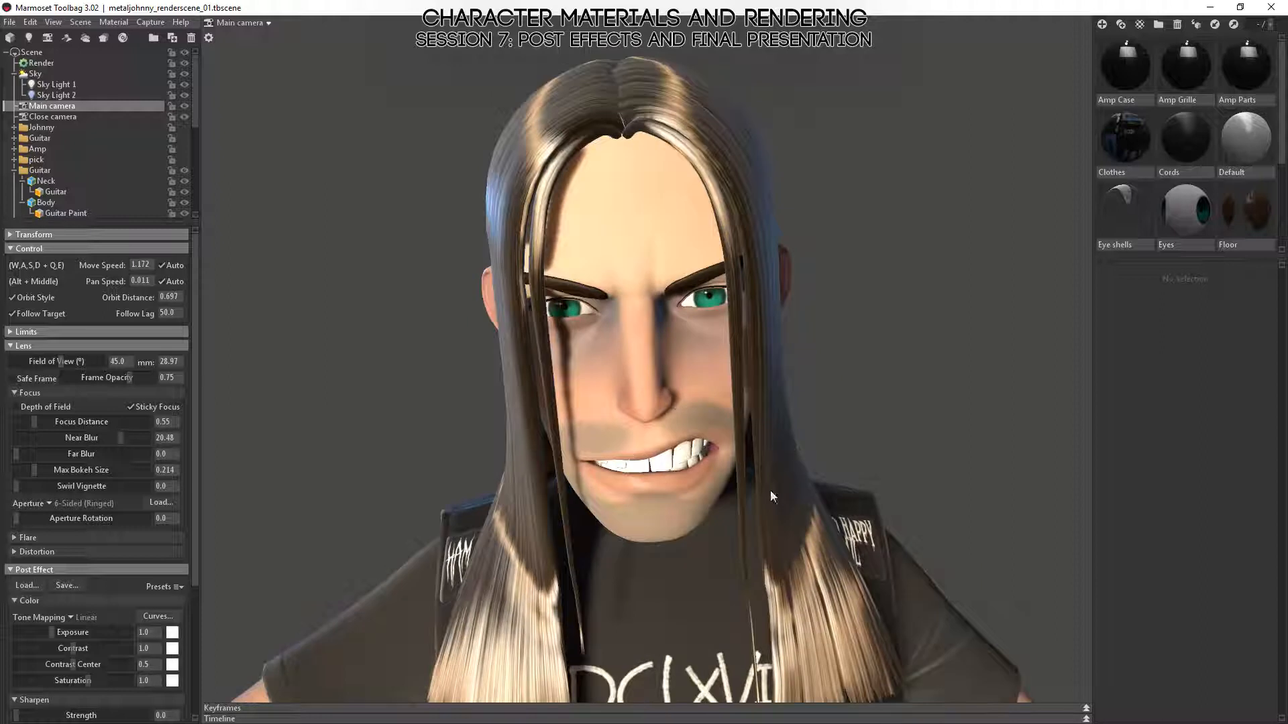
right_click_drag(770, 489, 633, 416, "alt")
left_click_drag(634, 416, 652, 488, "alt")
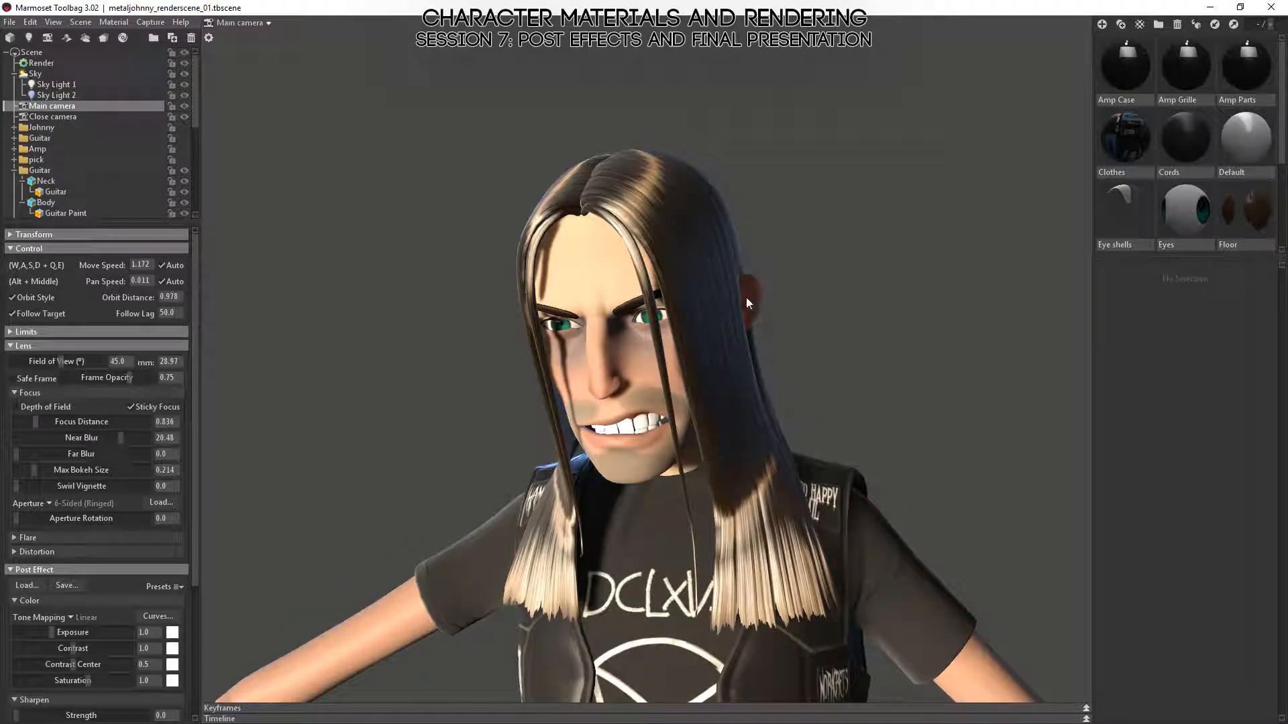
- Pull back and examine the guitarist's upper body, guitar and legs at the 45° field of view
right_click_drag(774, 429, 711, 328, "alt")
middle_click_drag(730, 440, 731, 232, "alt")
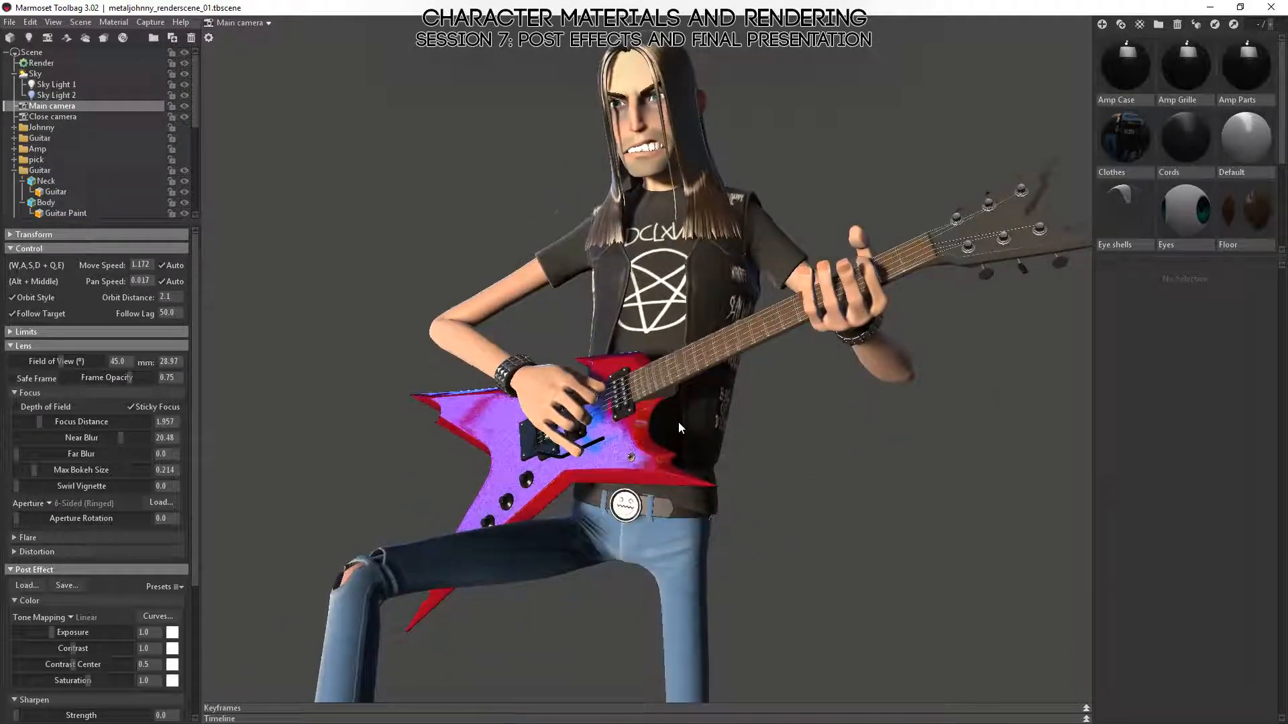
mouse_move(678, 421)
left_mouse_down("alt")
mouse_move(714, 464)
mouse_move(688, 456)
mouse_move(674, 424)
left_mouse_up("alt")
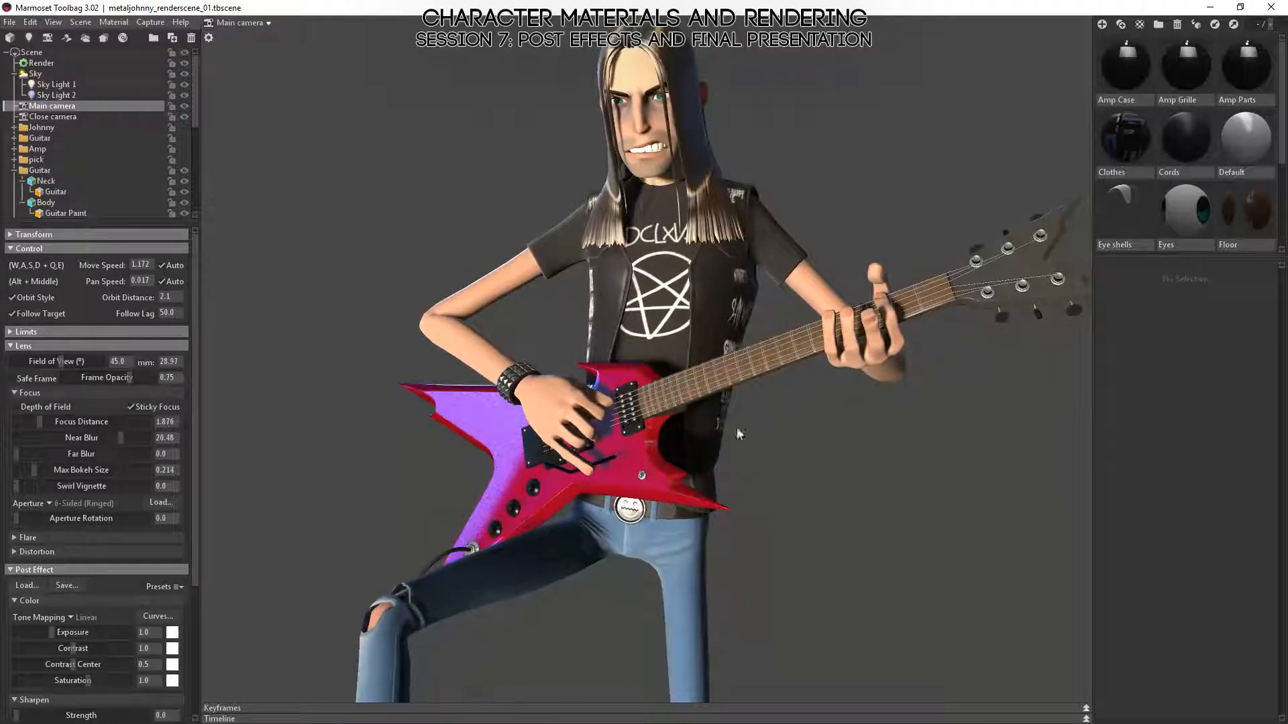
left_click_drag(754, 394, 705, 275, "alt")
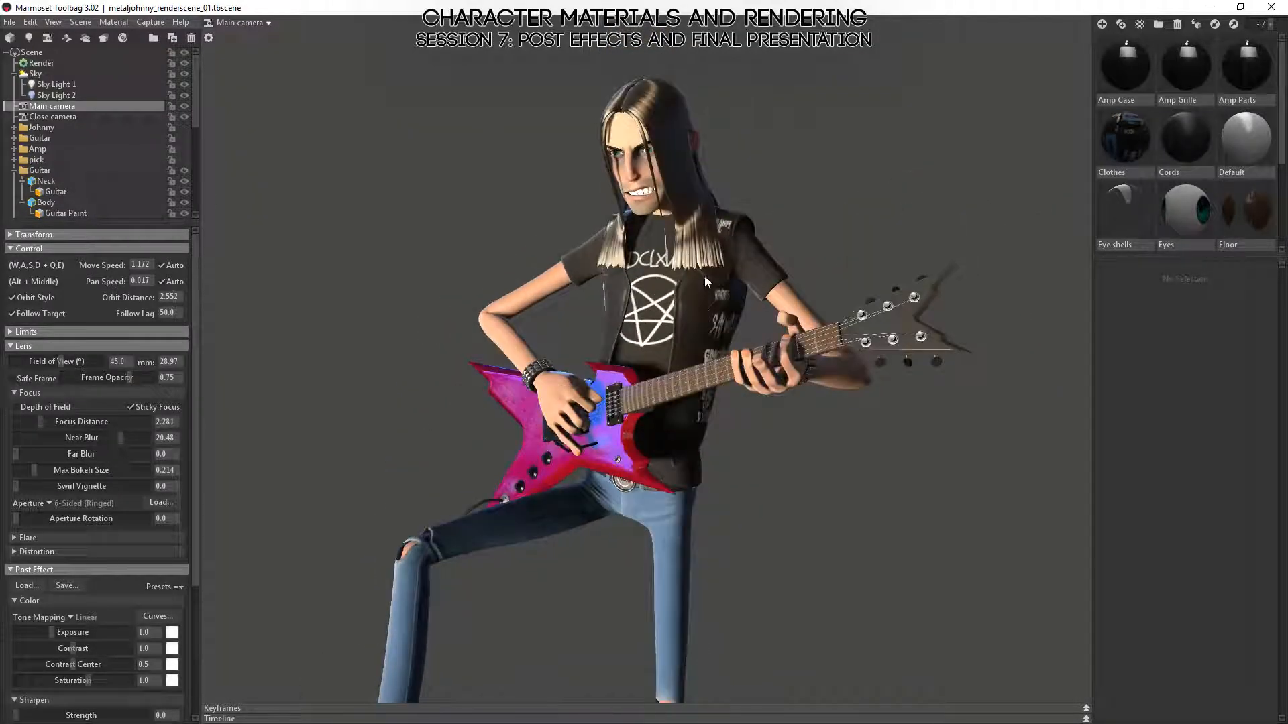
left_click(705, 276)
key("f")
mouse_move(841, 357)
left_mouse_down("alt")
mouse_move(795, 391)
mouse_move(927, 369)
mouse_move(917, 282)
mouse_move(715, 327)
mouse_move(751, 329)
mouse_move(640, 326)
mouse_move(718, 436)
mouse_move(690, 420)
mouse_move(697, 407)
left_mouse_up("alt")
left_click(969, 338)
- Frame the guitarist's head and examine it from above, the side and the front at the 45° field of view
left_click(674, 127)
key("f")
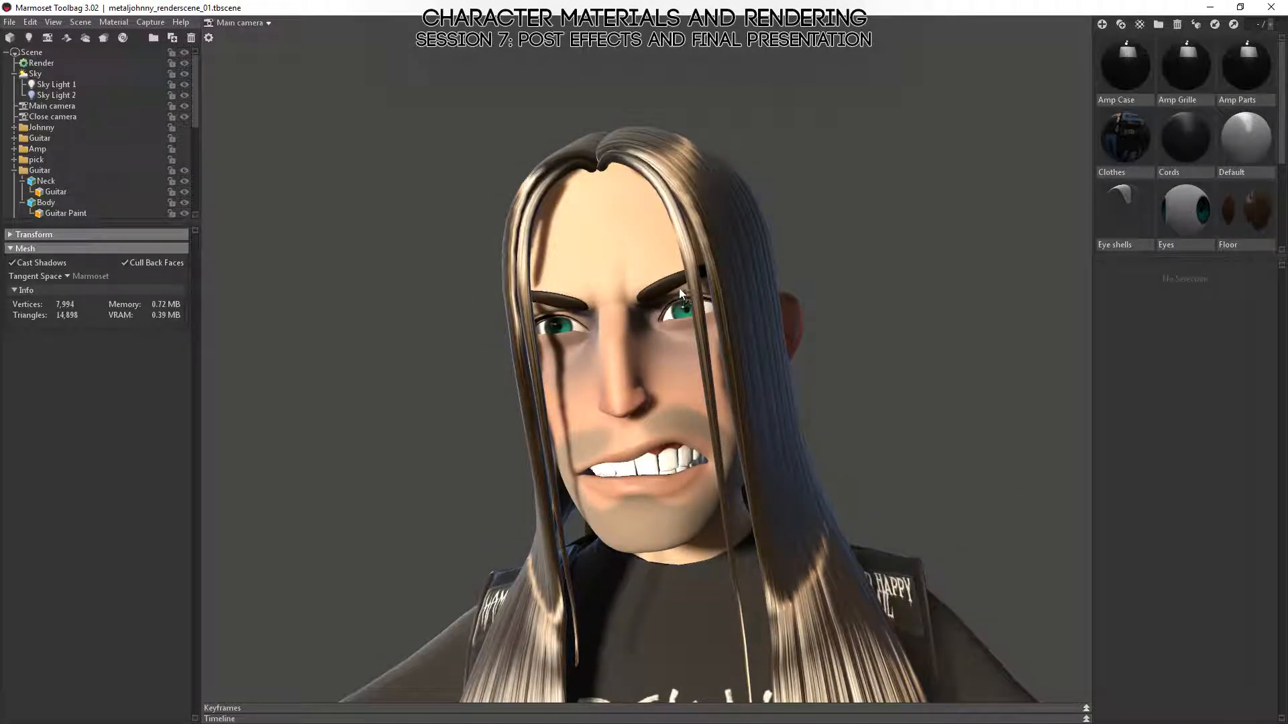
left_click_drag(706, 328, 805, 398, "alt")
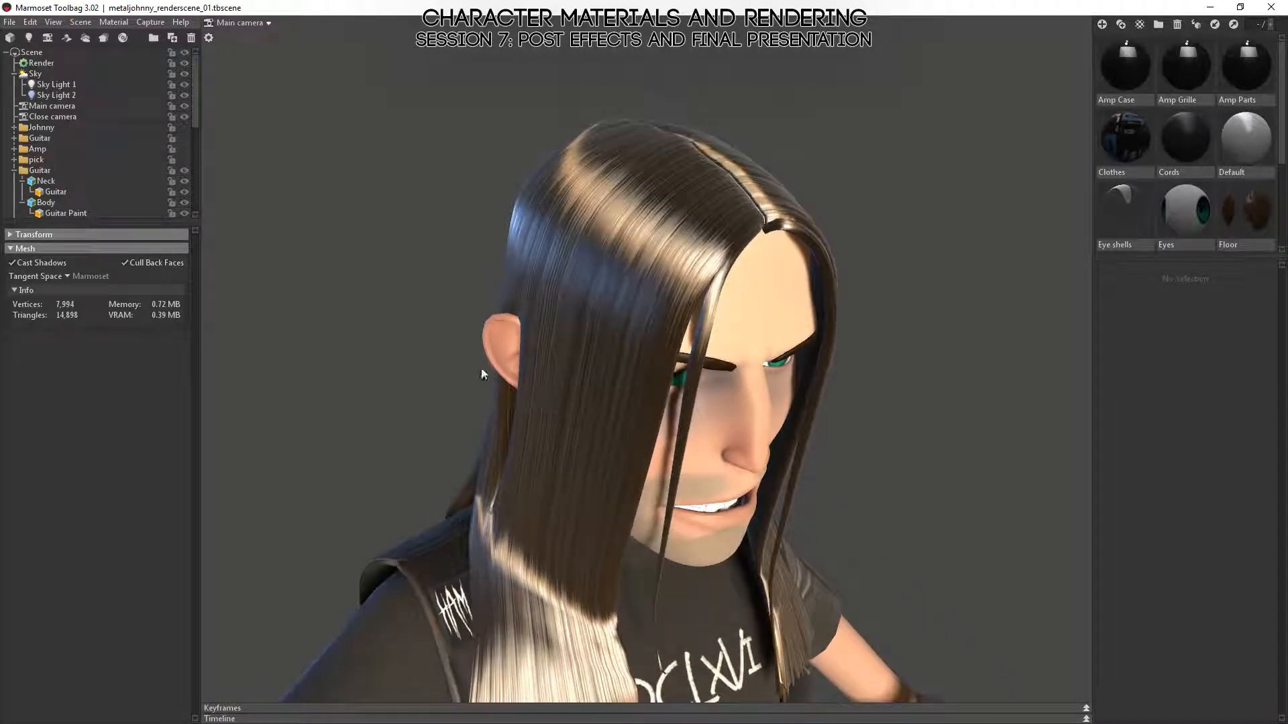
left_click_drag(820, 276, 658, 335, "alt")
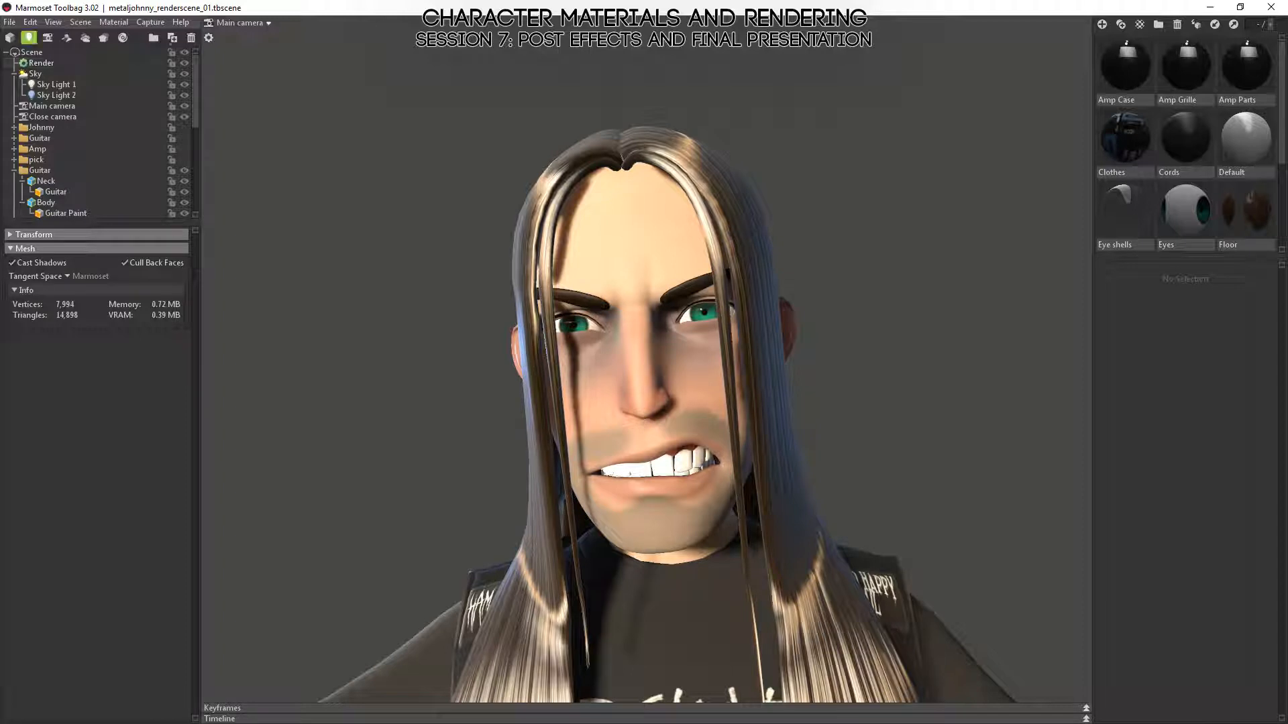
- Set the main camera's field of view to 15° and examine the guitarist's head at that perspective
left_click(42, 106)
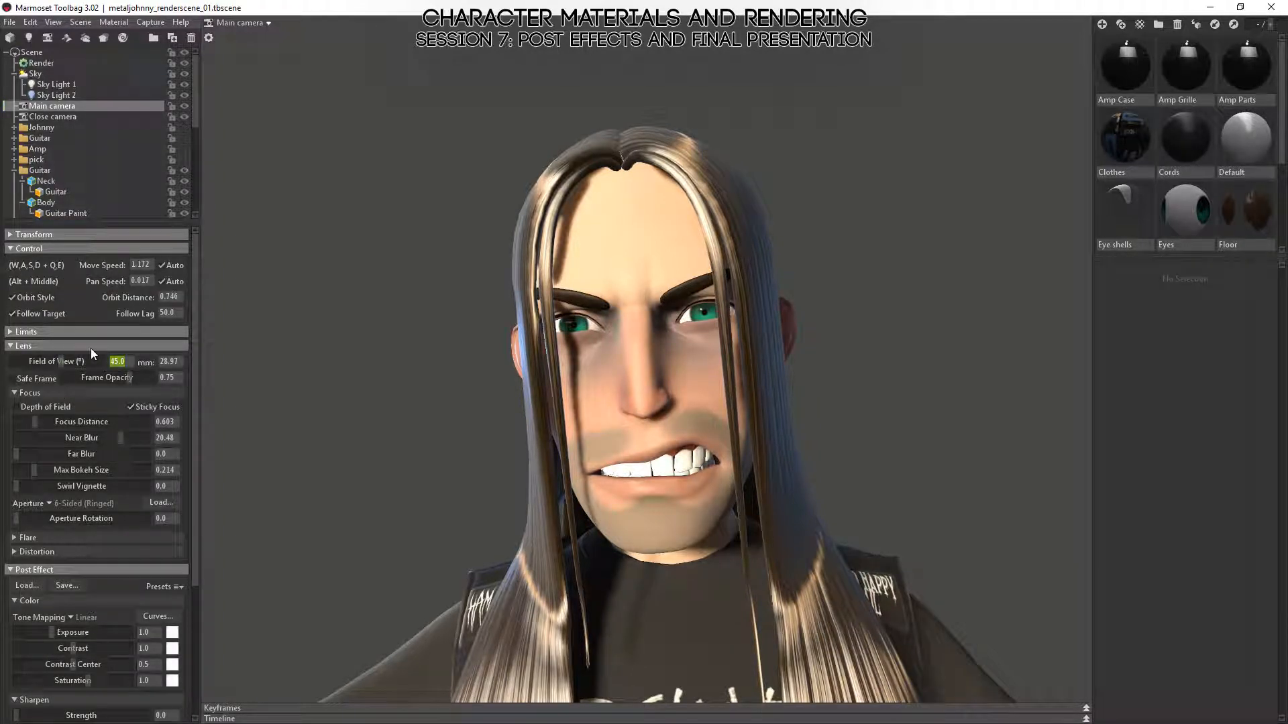
type("15")
key("Return")
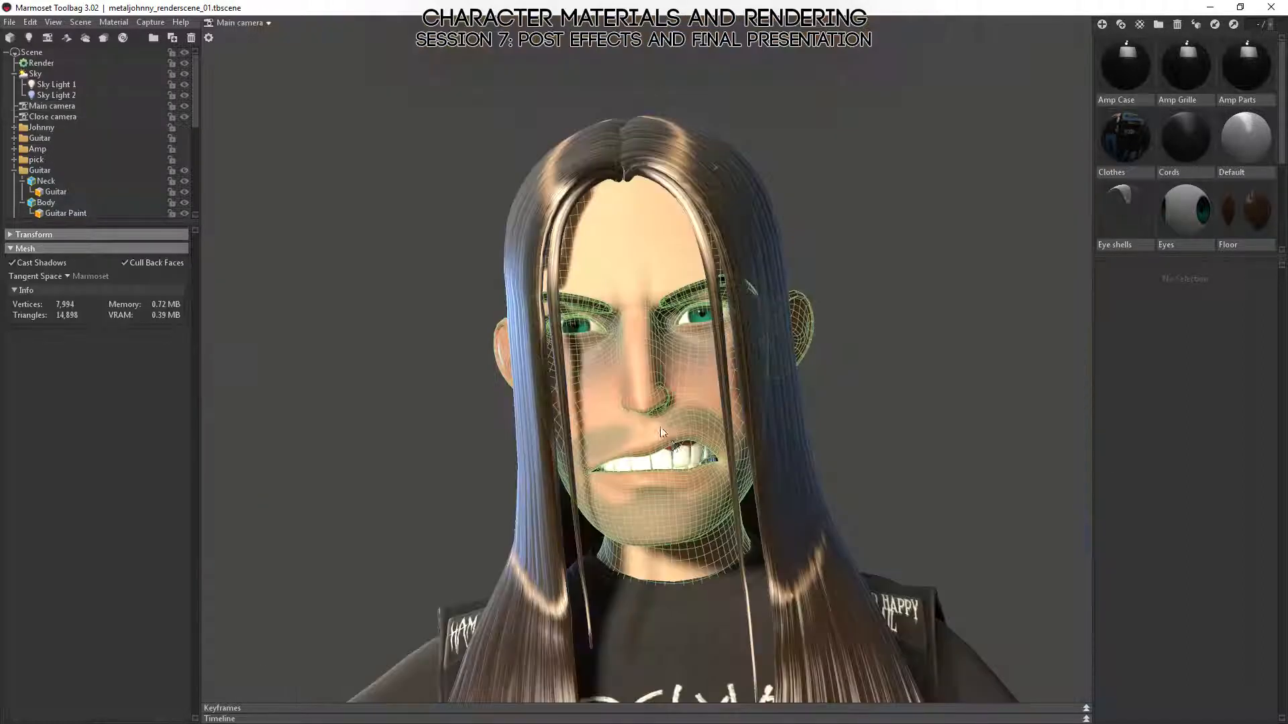
left_click_drag(659, 426, 805, 372)
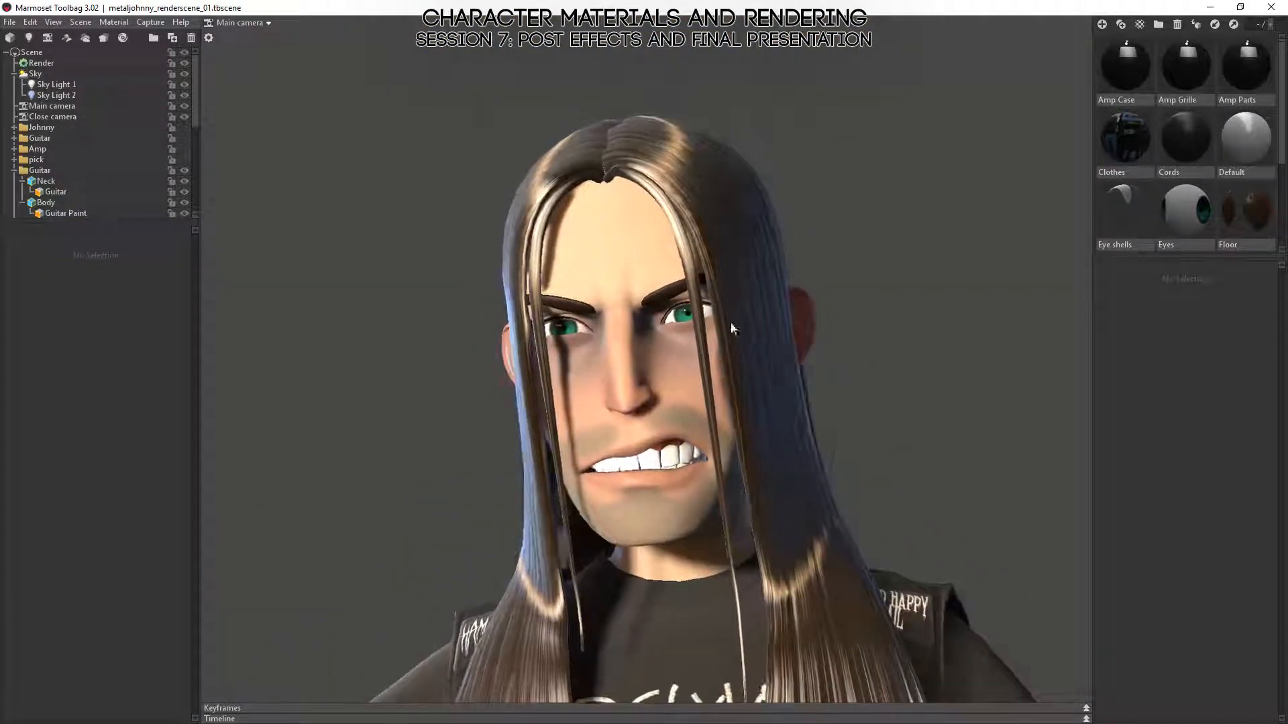
- Set the main camera's field of view to 20° and examine the guitarist's head from a three-quarter angle
left_click(79, 108)
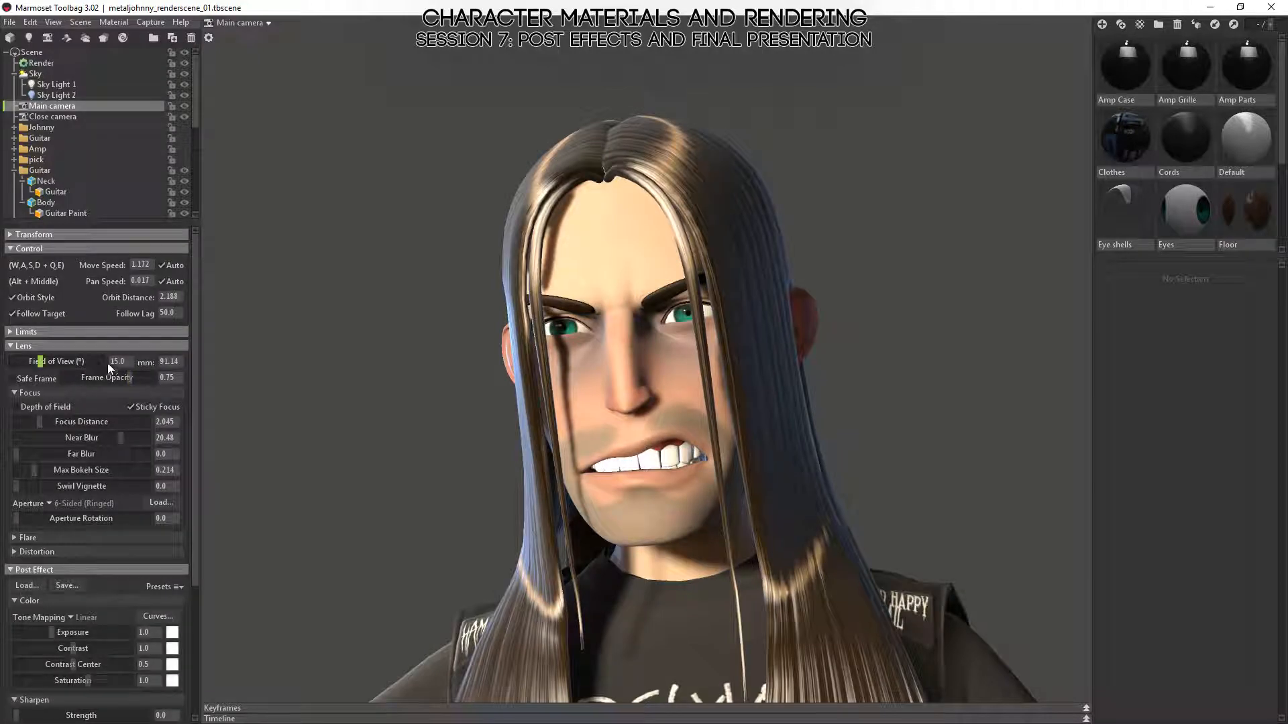
left_click(114, 362)
type("20")
key("Return")
scroll(624, 385, "up", 4)
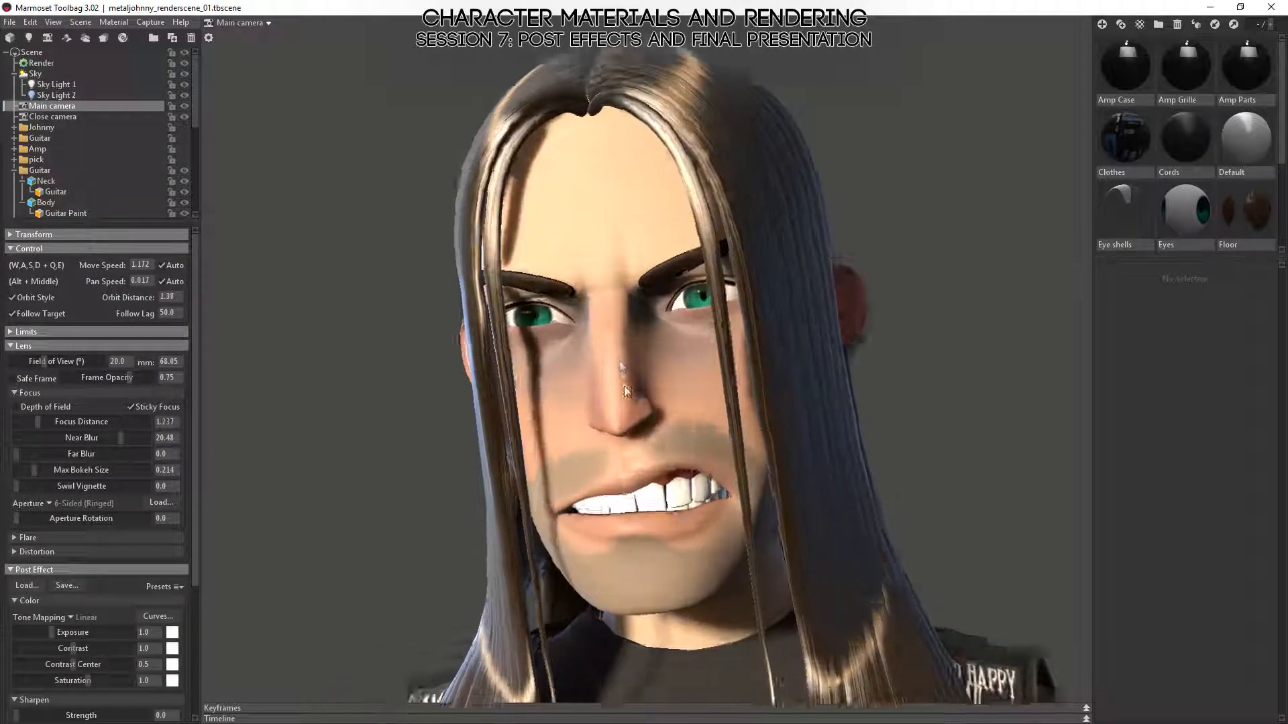
left_click_drag(624, 385, 778, 404)
left_click(417, 418)
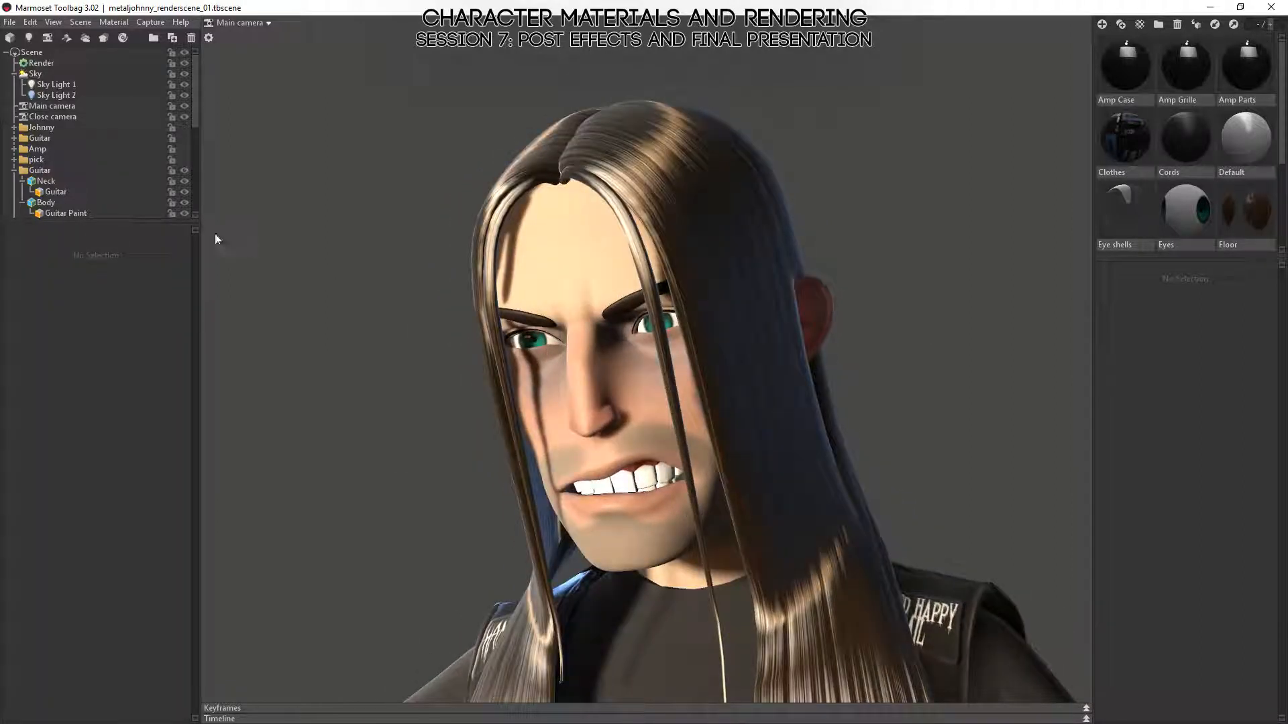
- Enable depth of field on the main camera with near and far blur at 32 and max bokeh size at 4
left_click(49, 106)
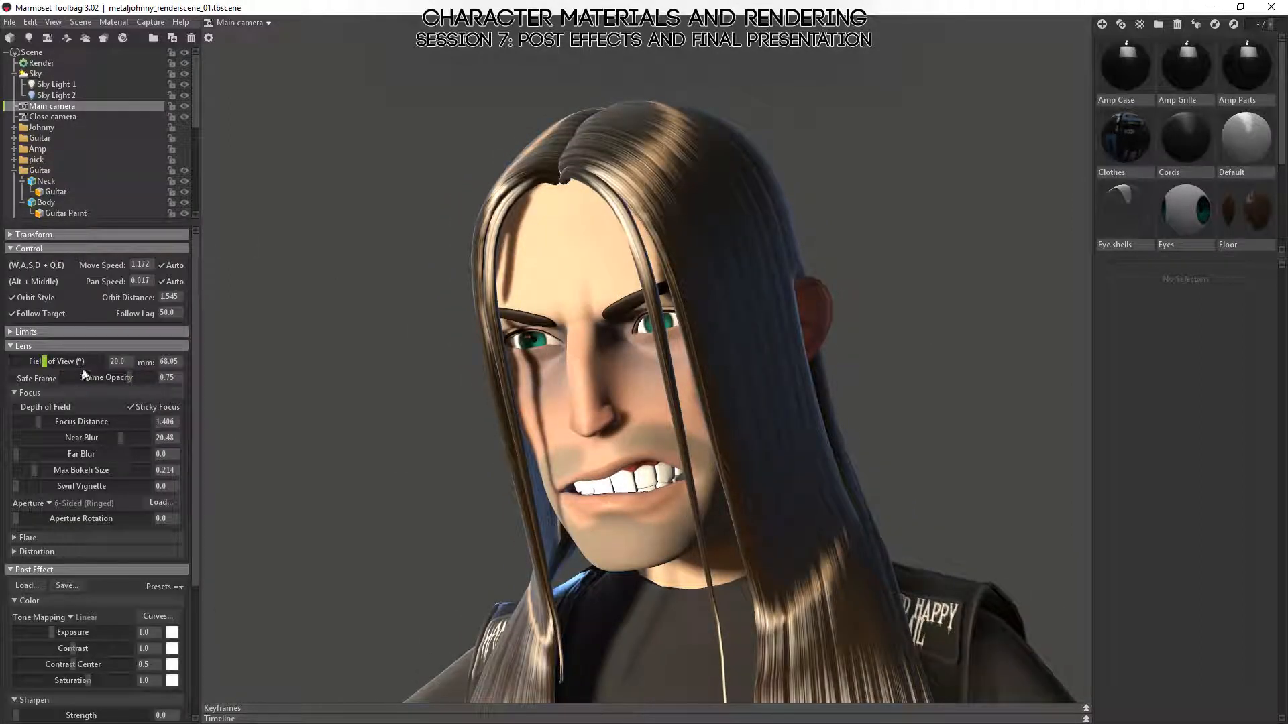
left_click(16, 408)
left_click_drag(37, 453, 186, 476)
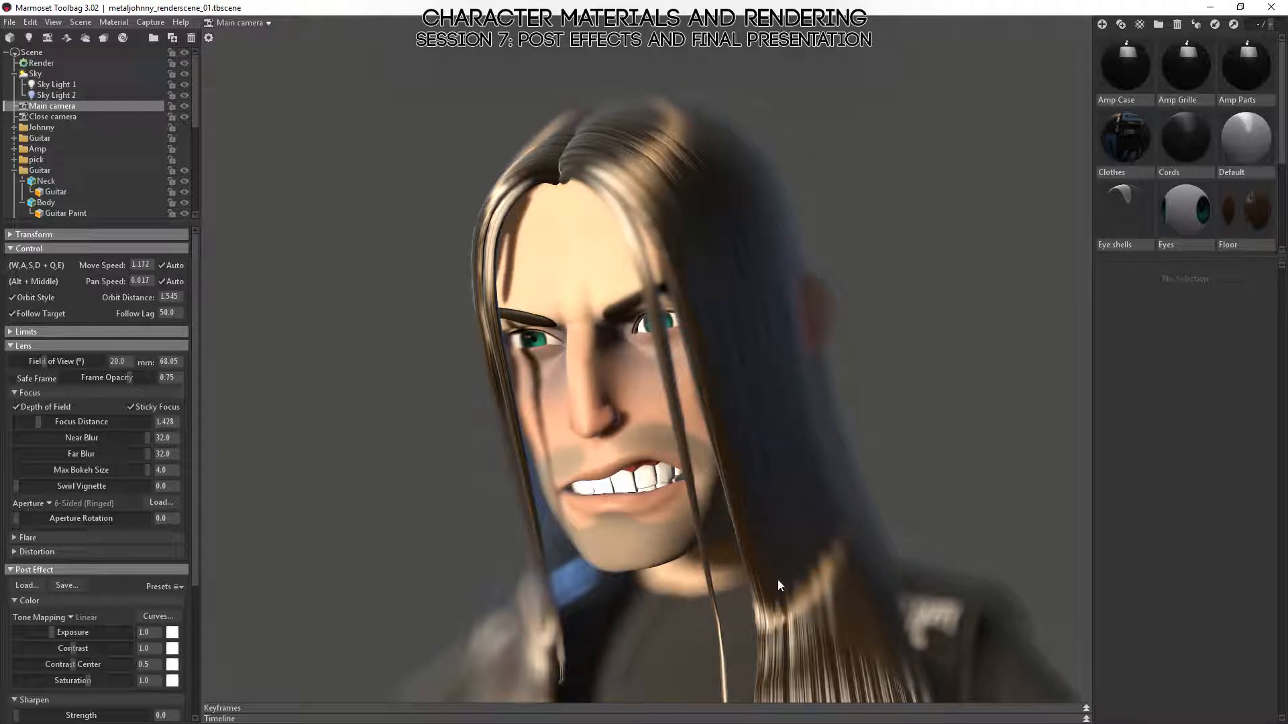
- Compare the depth of field with the focus placed on the lower hair, the ear and the eye
middle_click(786, 645)
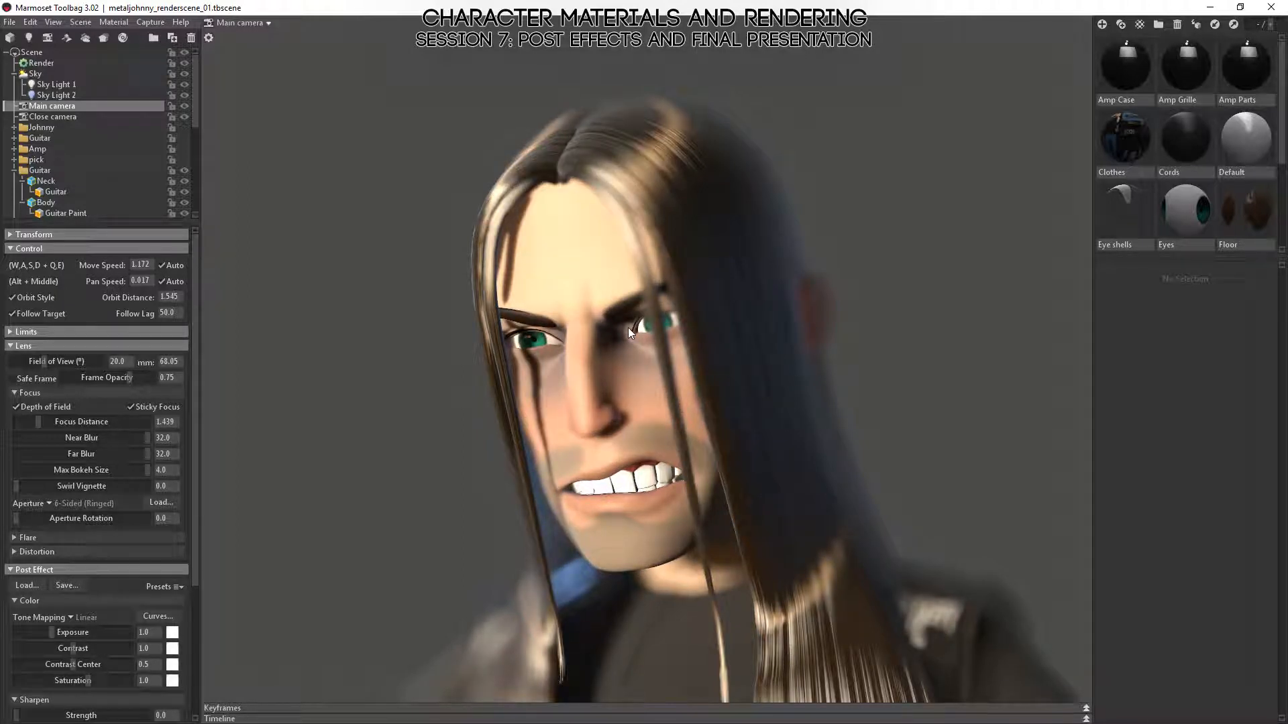
middle_click(825, 299)
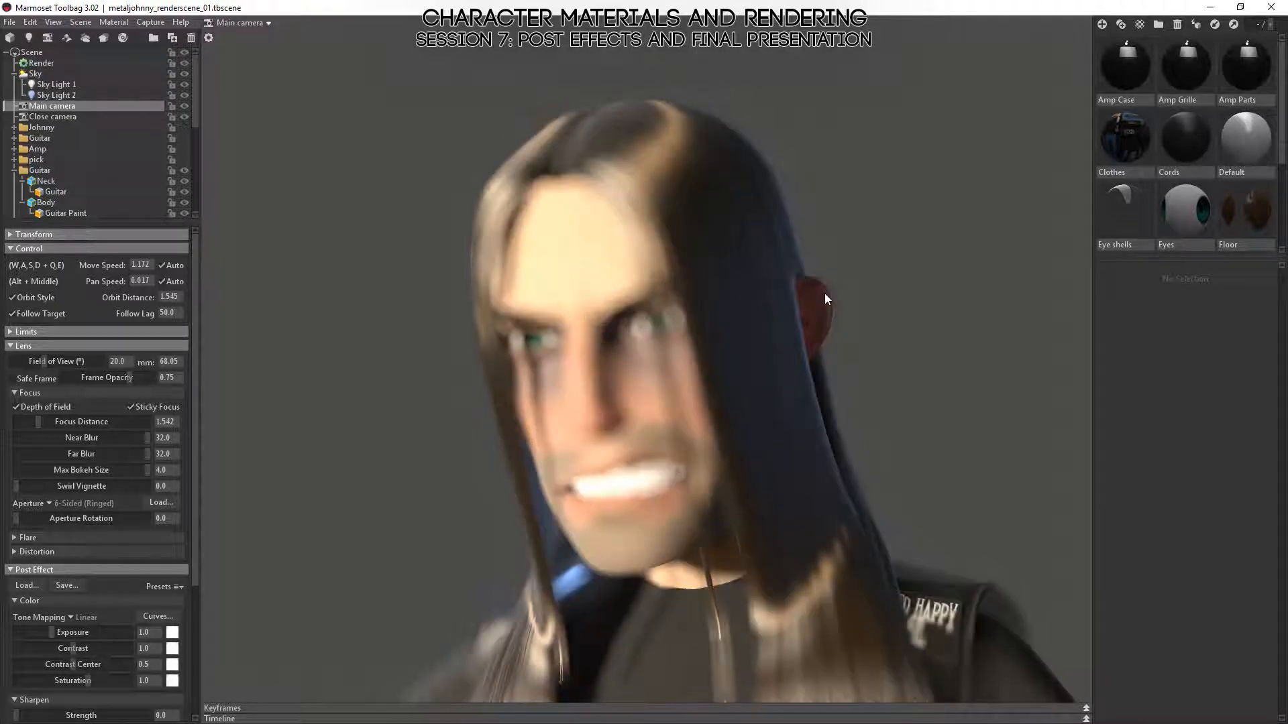
middle_click(617, 338)
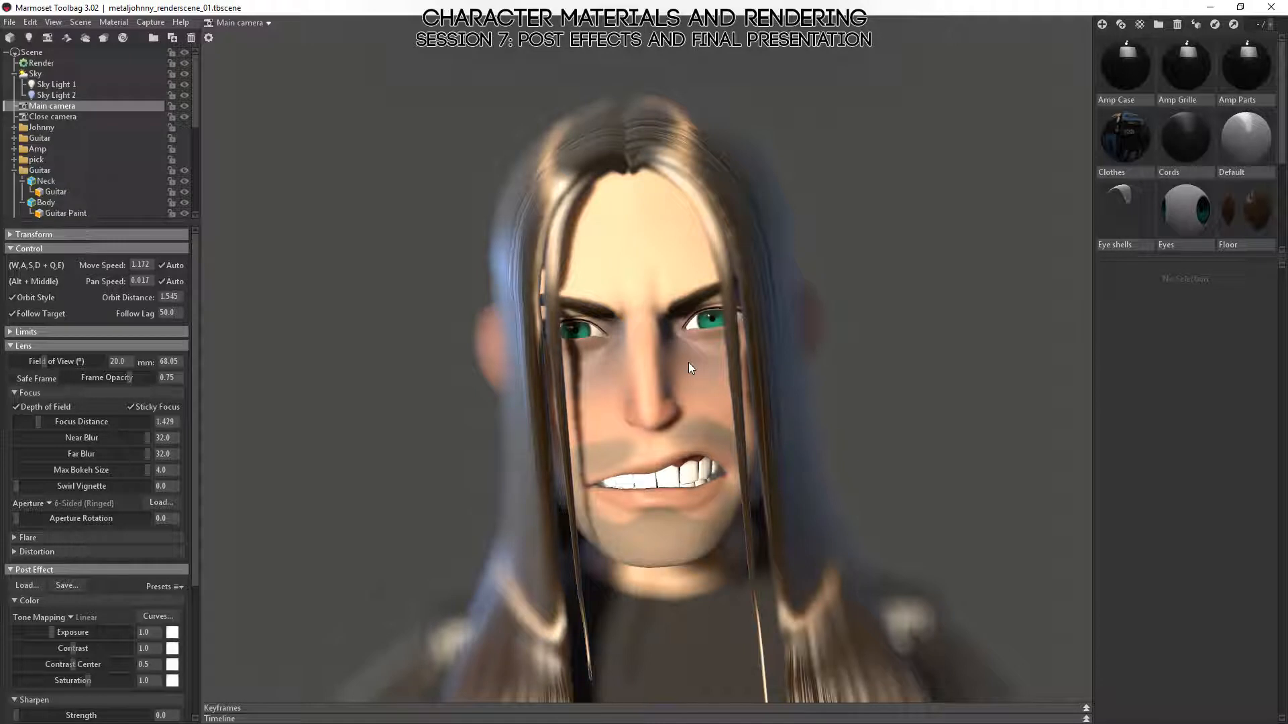
left_click_drag(689, 368, 662, 380)
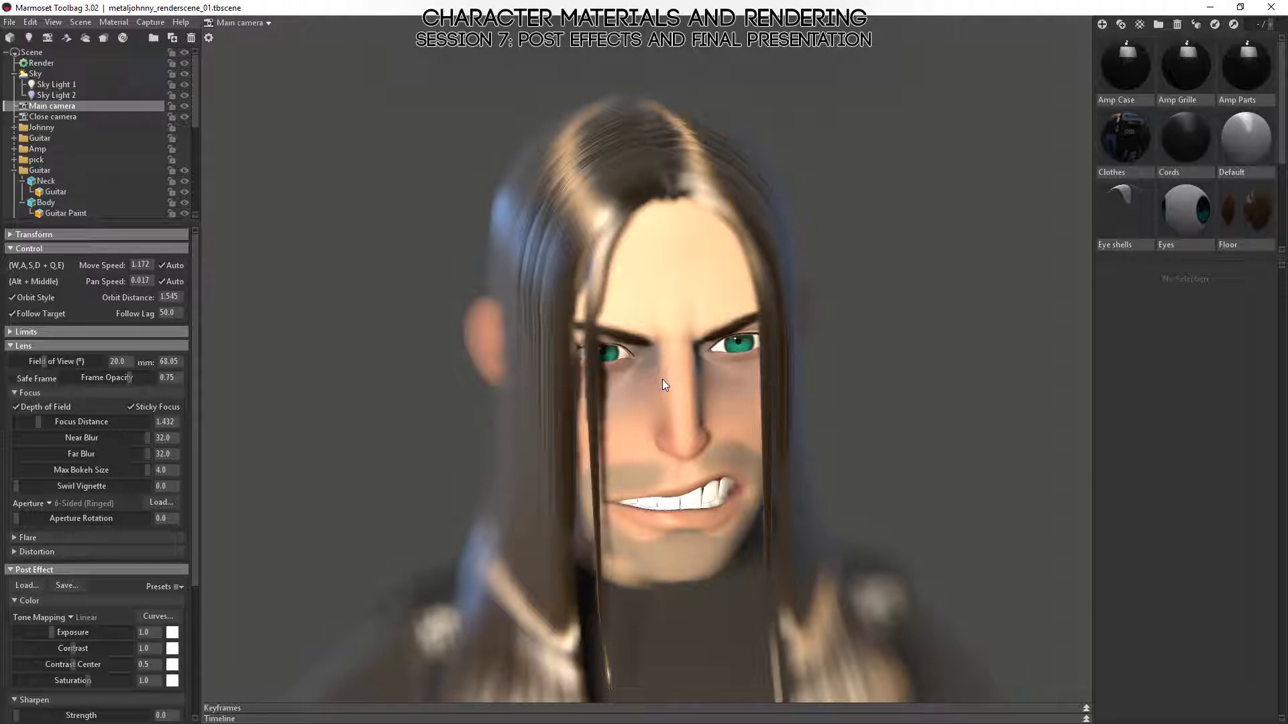
- Pull back to the guitarist's upper body and guitar and focus on the side of the torso
right_click_drag(785, 464, 740, 488, "alt")
left_click_drag(738, 484, 688, 441, "alt")
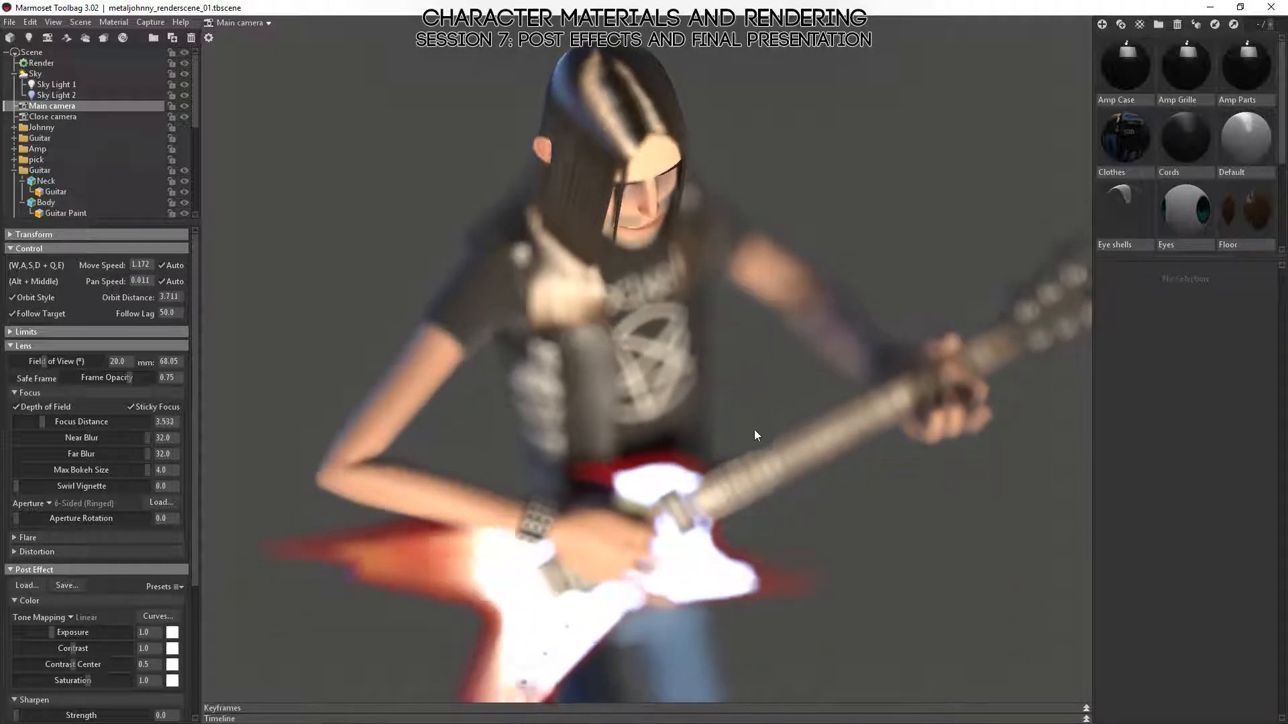
middle_click(763, 510)
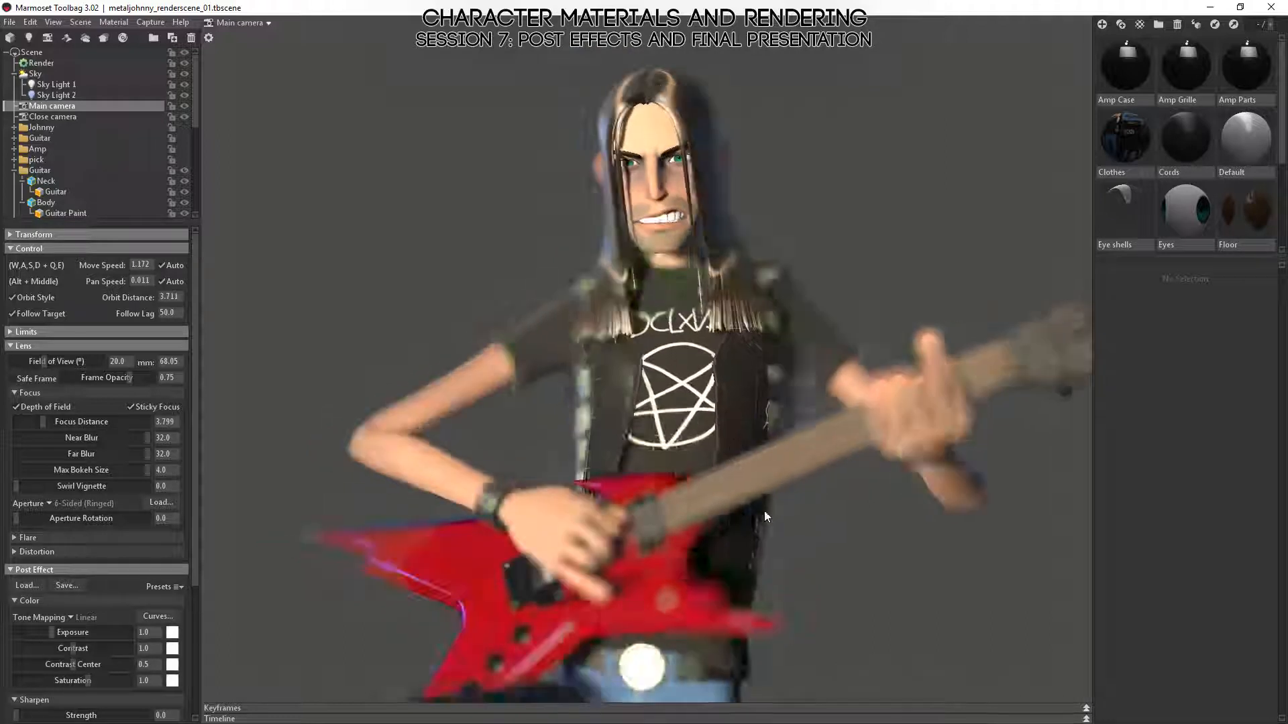
- Frame the clothing mesh and examine the guitar, legs and amp from a low angle at the 20° field of view
left_click(724, 397)
key("f")
mouse_move(795, 369)
left_mouse_down("alt")
mouse_move(759, 385)
mouse_move(785, 371)
left_mouse_up("alt")
right_click_drag(785, 371, 843, 406, "alt")
left_click_drag(843, 406, 674, 368, "alt")
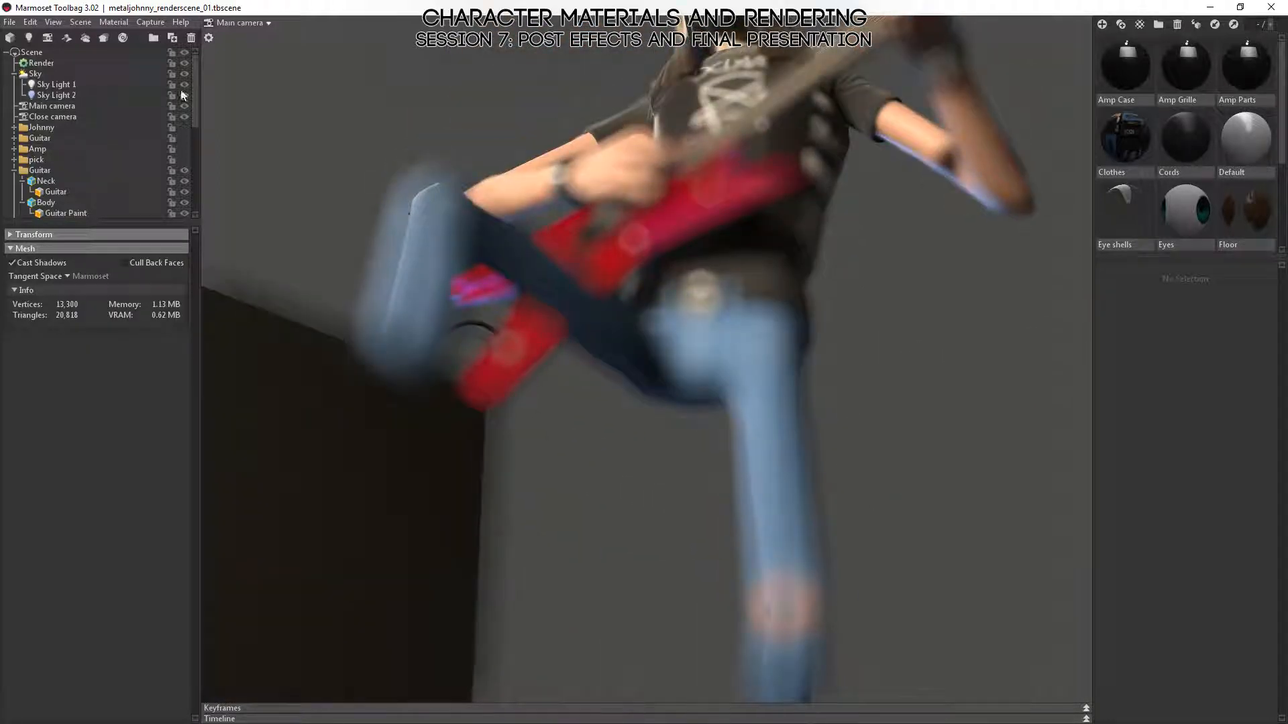
right_click_drag(673, 368, 642, 292, "alt")
left_click_drag(643, 293, 698, 382, "alt")
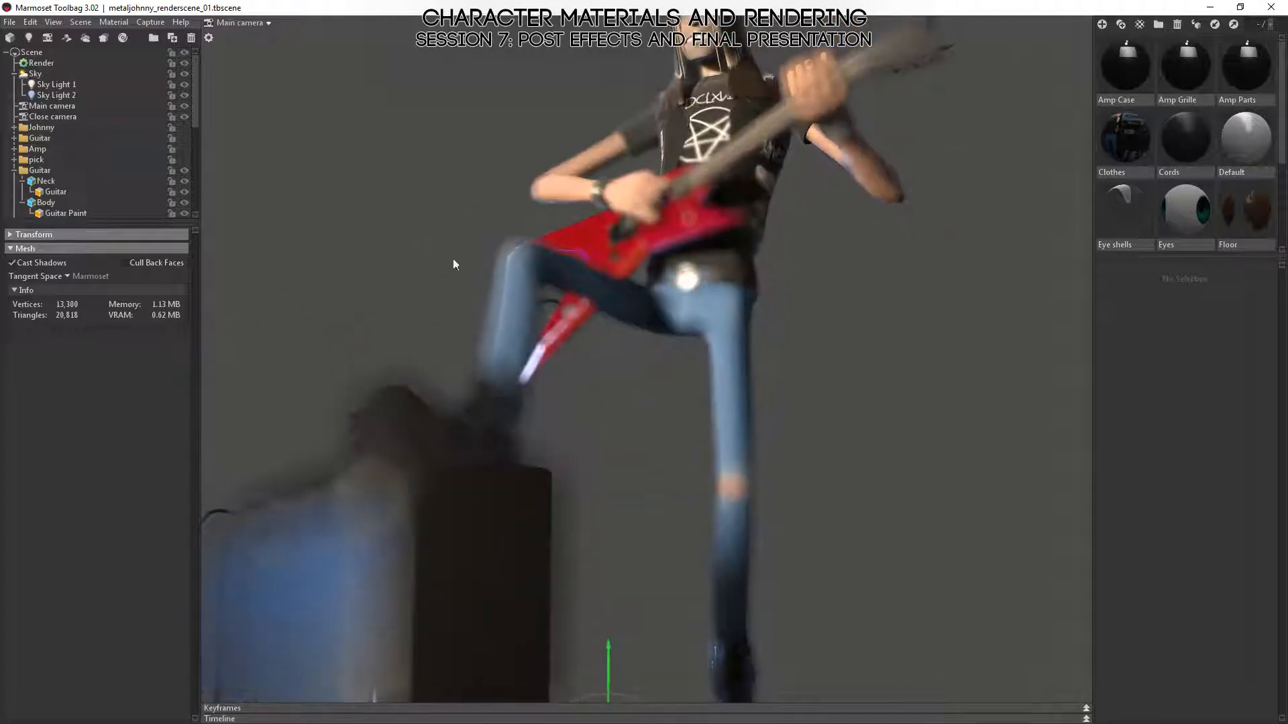
- Set the main camera's field of view to 90° and move in to a low angle beside the amp
left_click(62, 105)
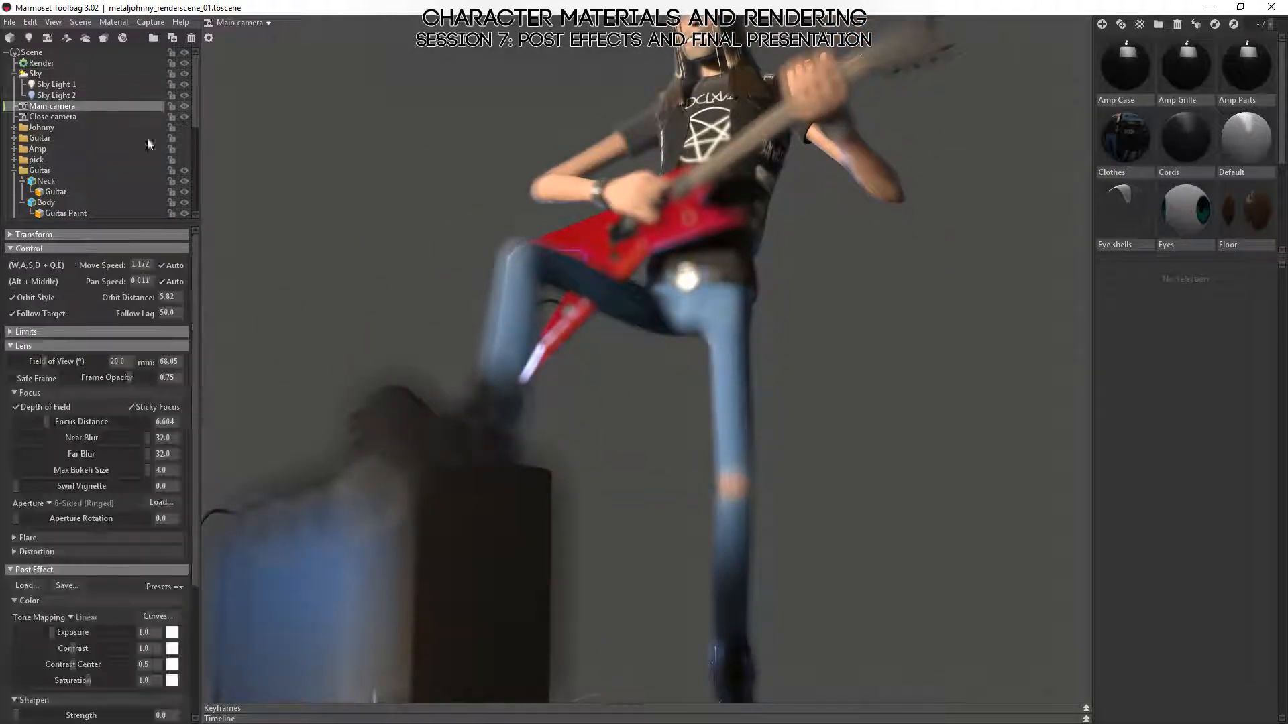
left_click(130, 360)
type("90")
key("Return")
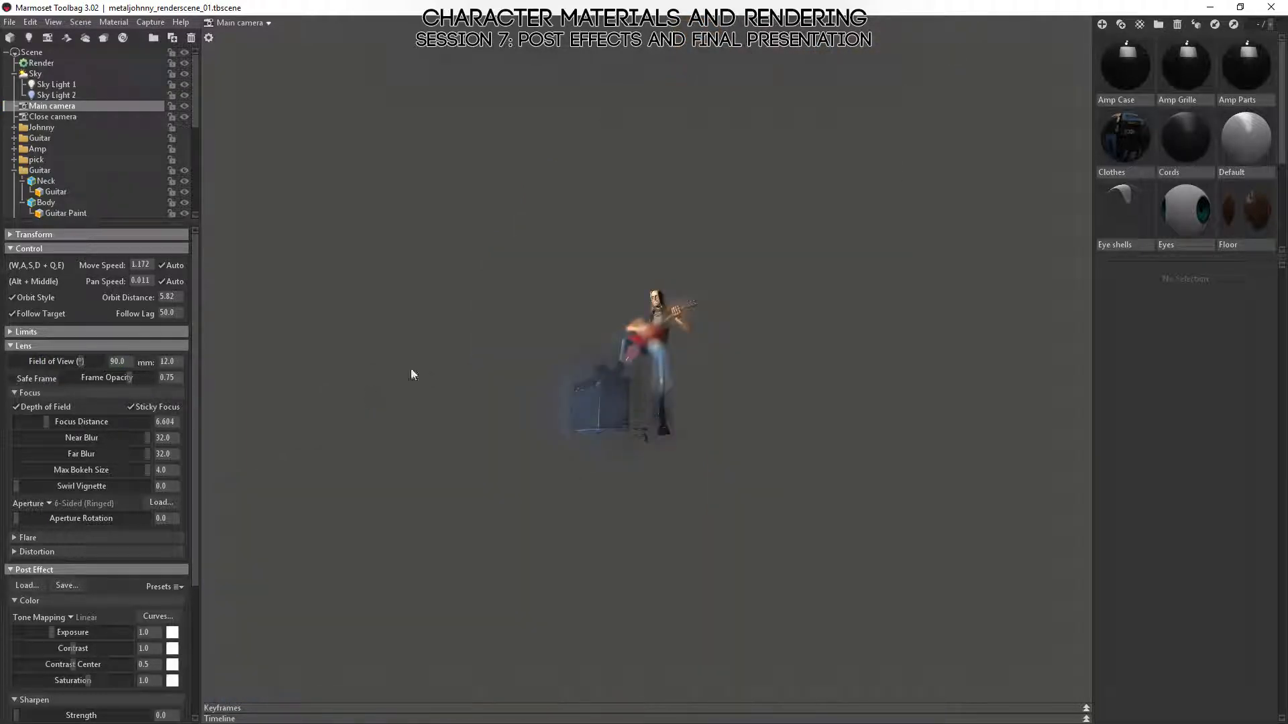
right_click_drag(631, 409, 734, 498, "alt")
middle_click_drag(735, 497, 747, 372, "alt")
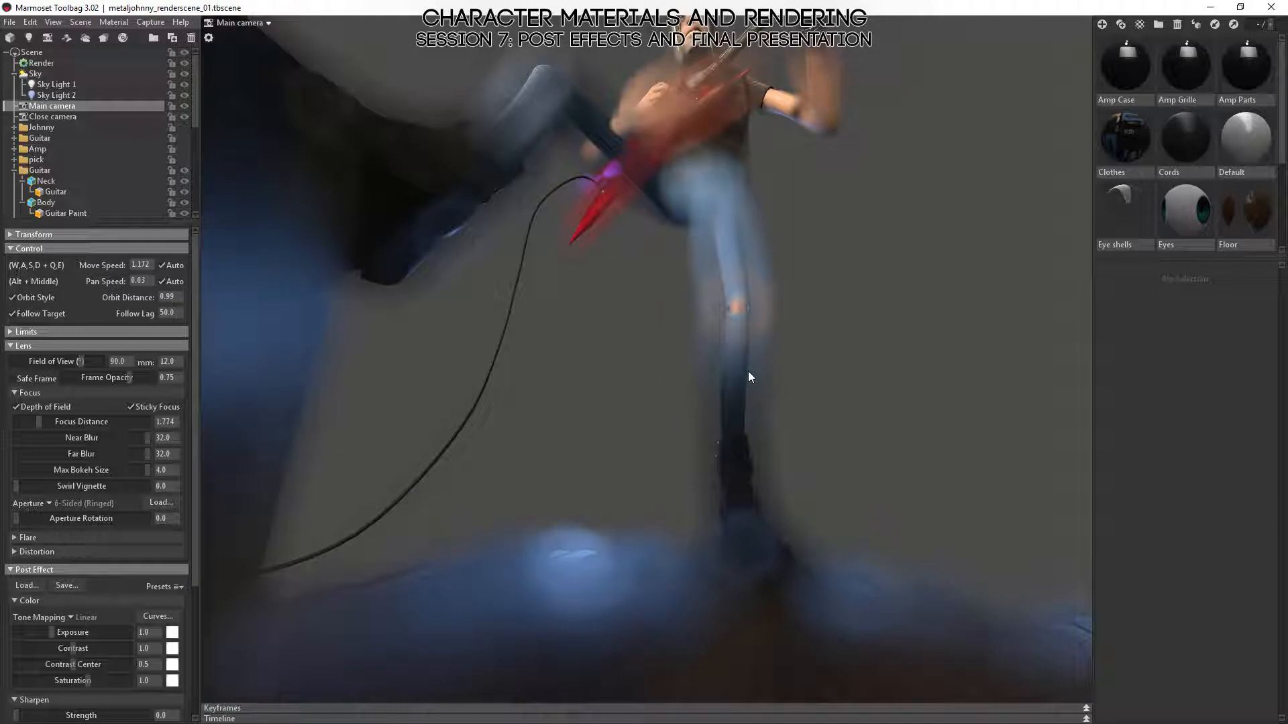
right_click_drag(741, 436, 729, 341, "alt")
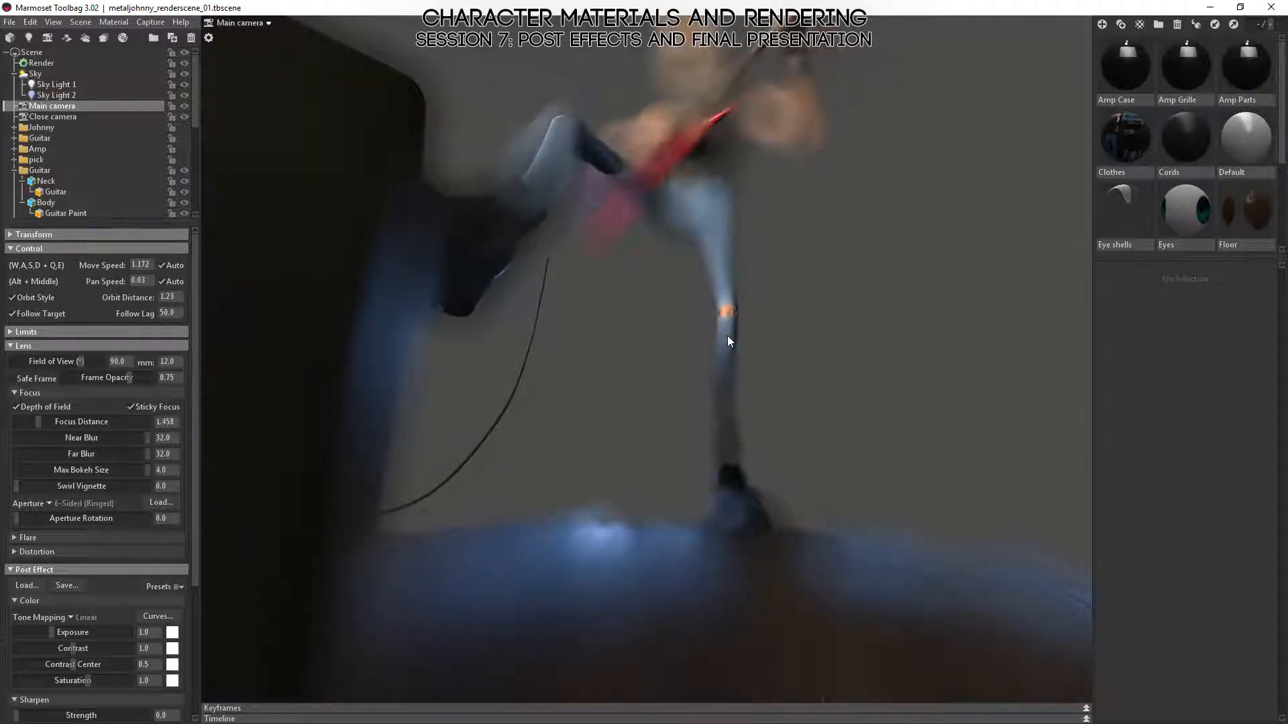
- Focus on the standing boot and the near amp, and reduce the max bokeh size to about 0.288
left_click(736, 501, "ctrl")
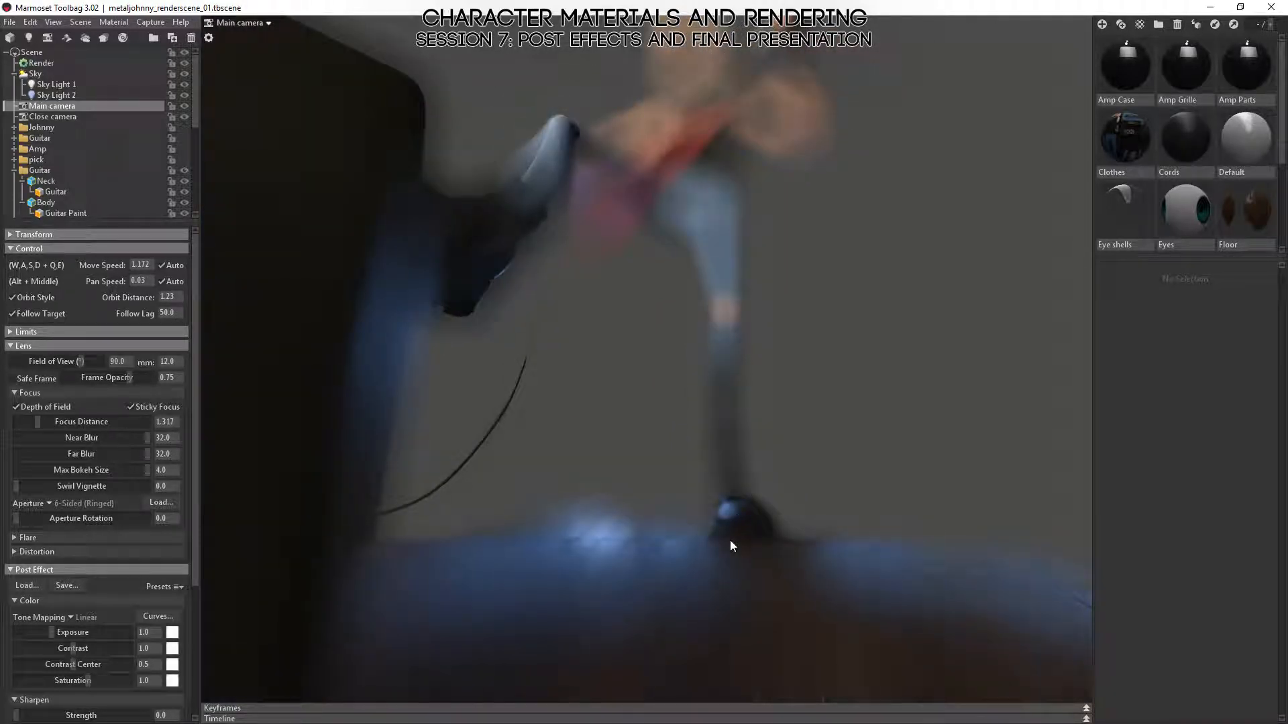
left_click(345, 512, "ctrl")
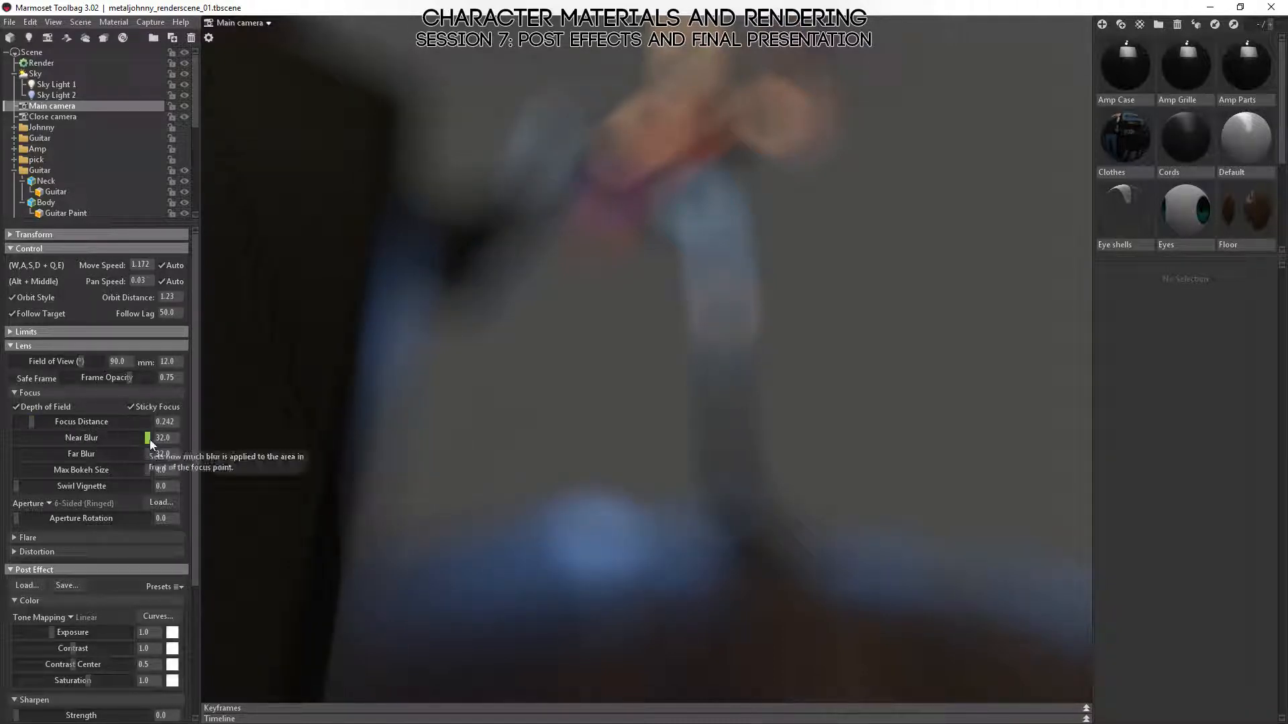
left_click_drag(146, 470, 41, 462)
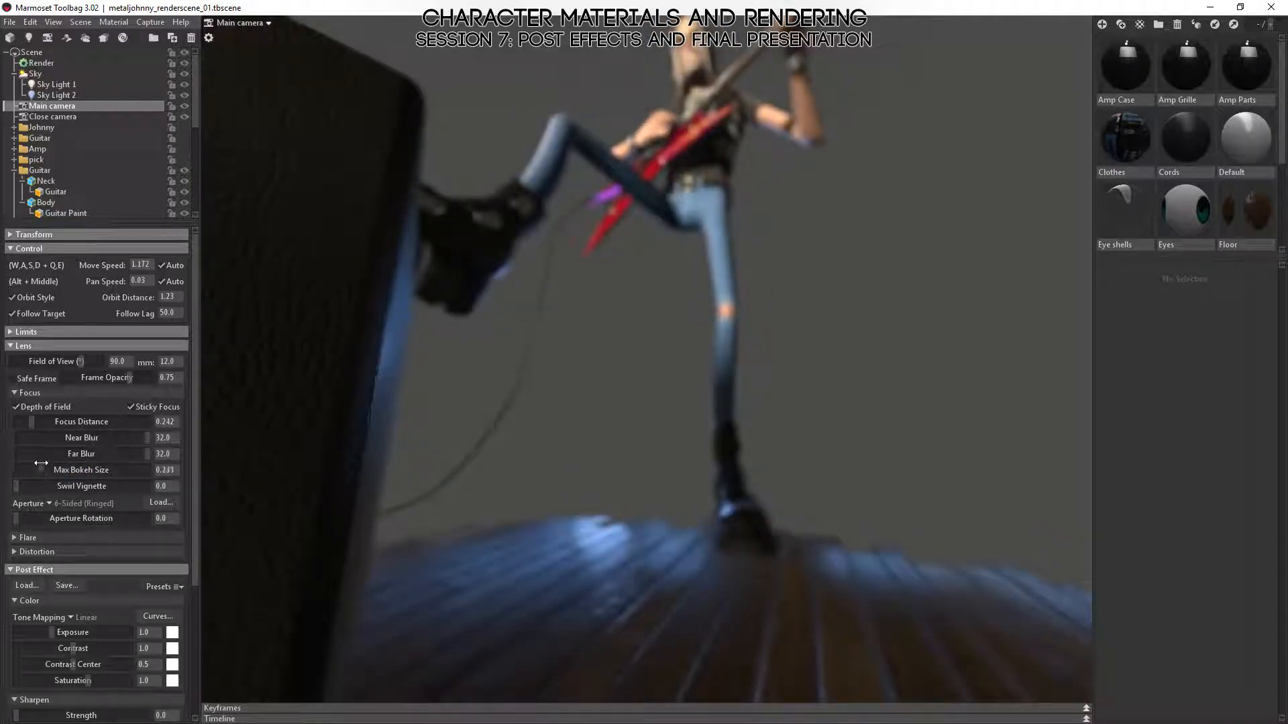
- Compare the depth of field with the focus on the floorboards, the raised knee and the torso
left_click(675, 582, "ctrl")
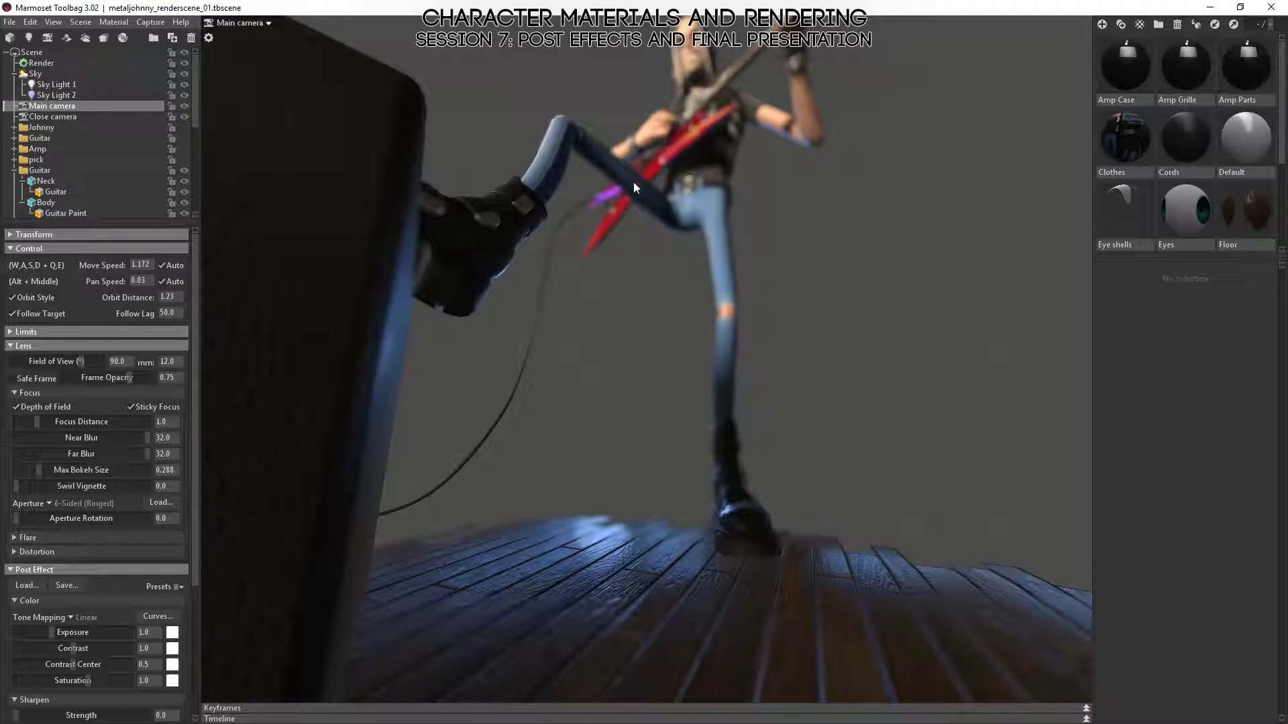
middle_click(573, 130)
middle_click(727, 133)
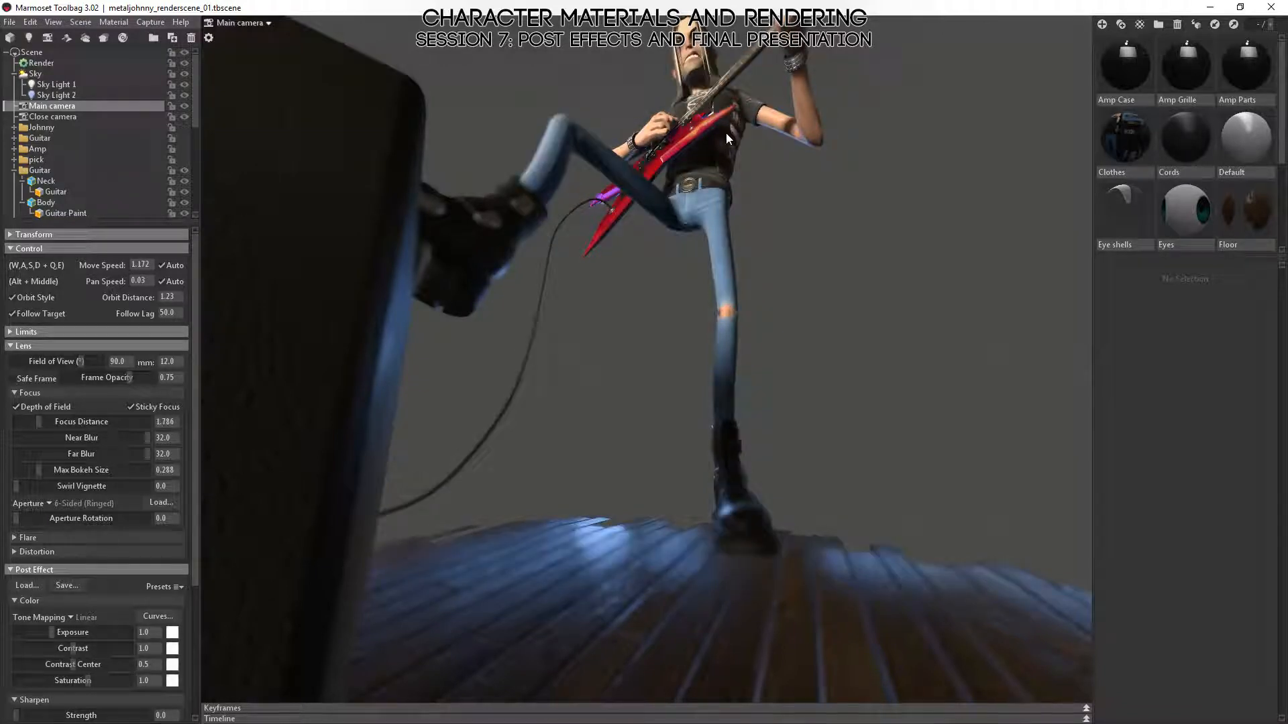
- Examine the whole guitarist from floor level at the 90° field of view with the amp in the foreground
right_click_drag(786, 359, 757, 327, "alt")
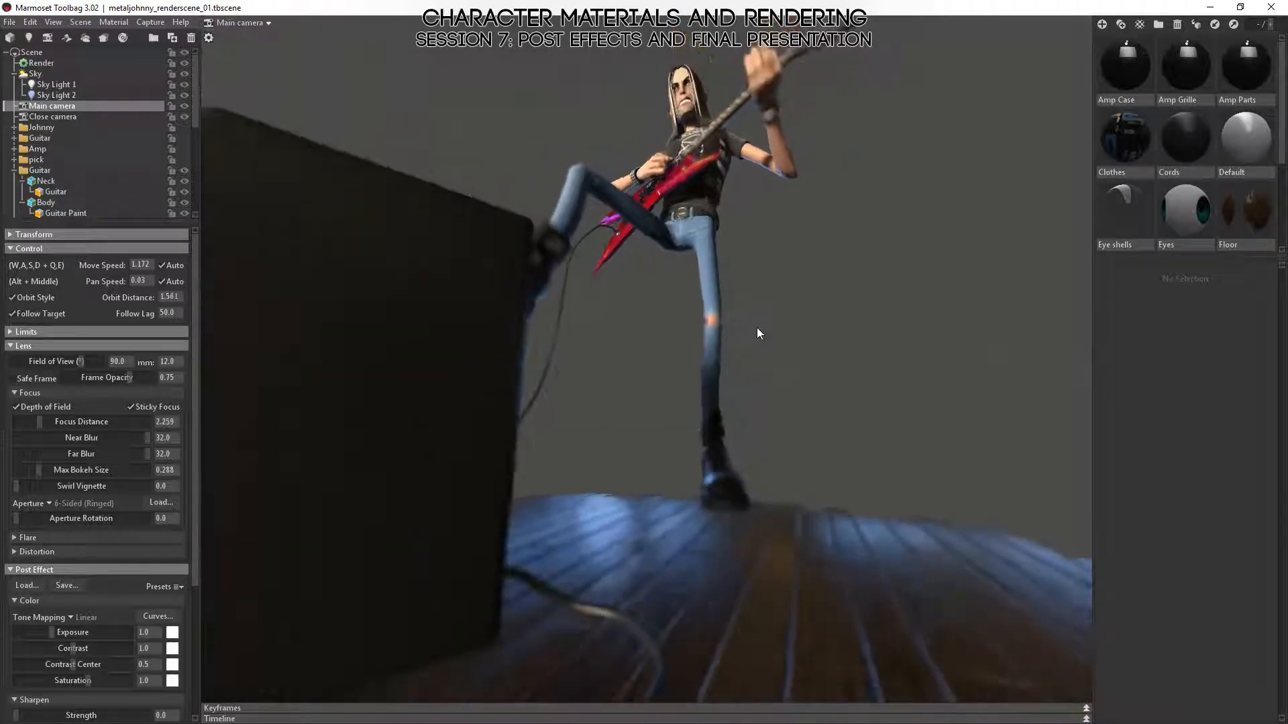
left_click_drag(747, 330, 732, 316, "alt")
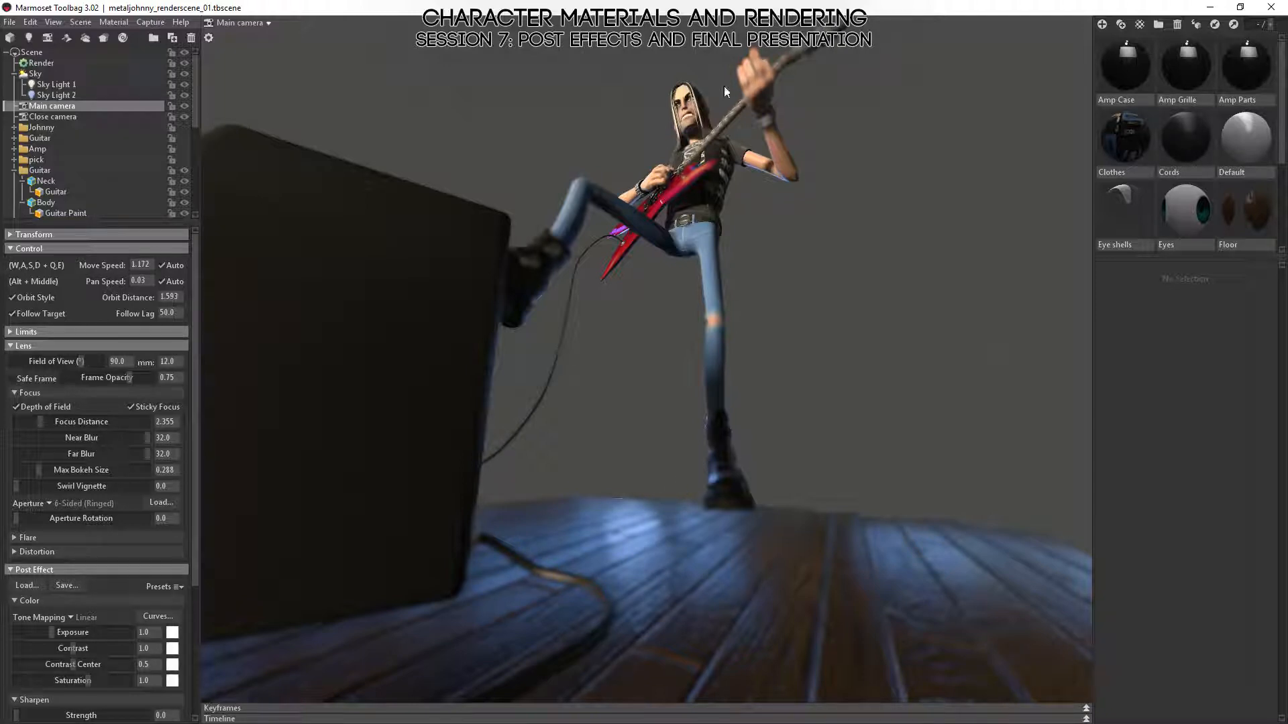
left_click_drag(688, 107, 722, 164, "alt")
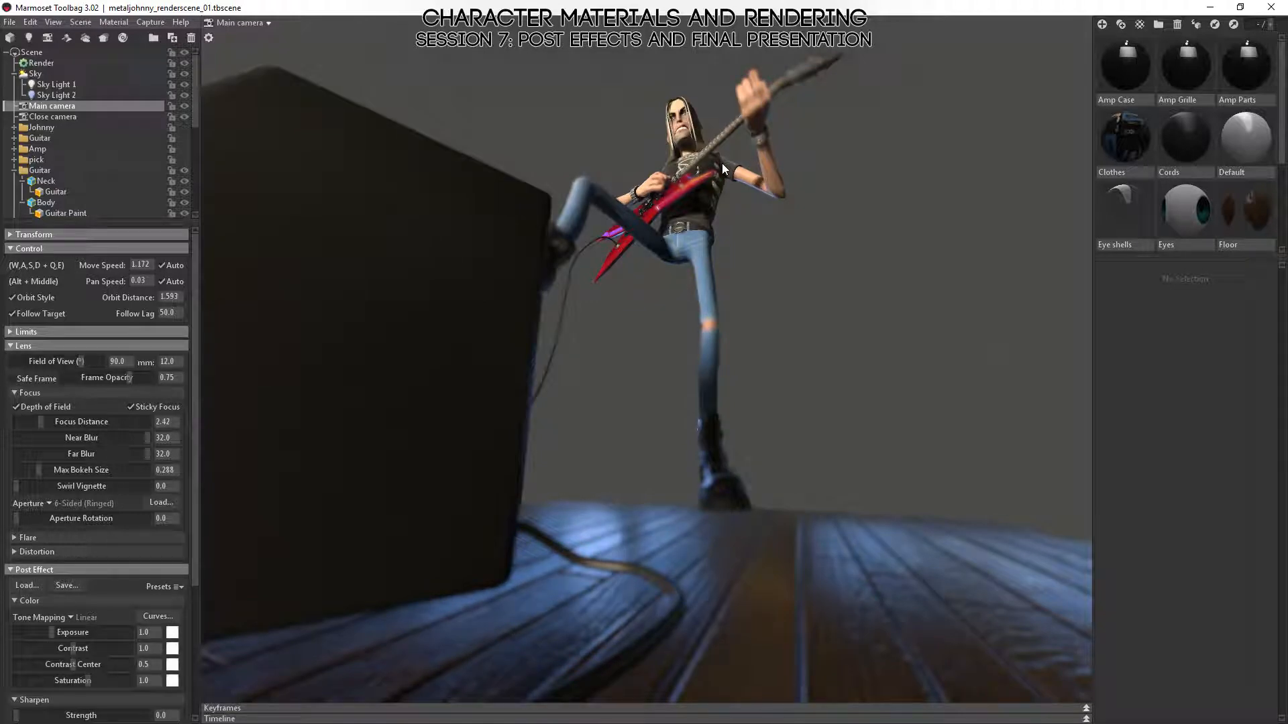
mouse_move(689, 578)
left_mouse_down("alt")
mouse_move(659, 586)
mouse_move(679, 580)
mouse_move(673, 594)
left_mouse_up("alt")
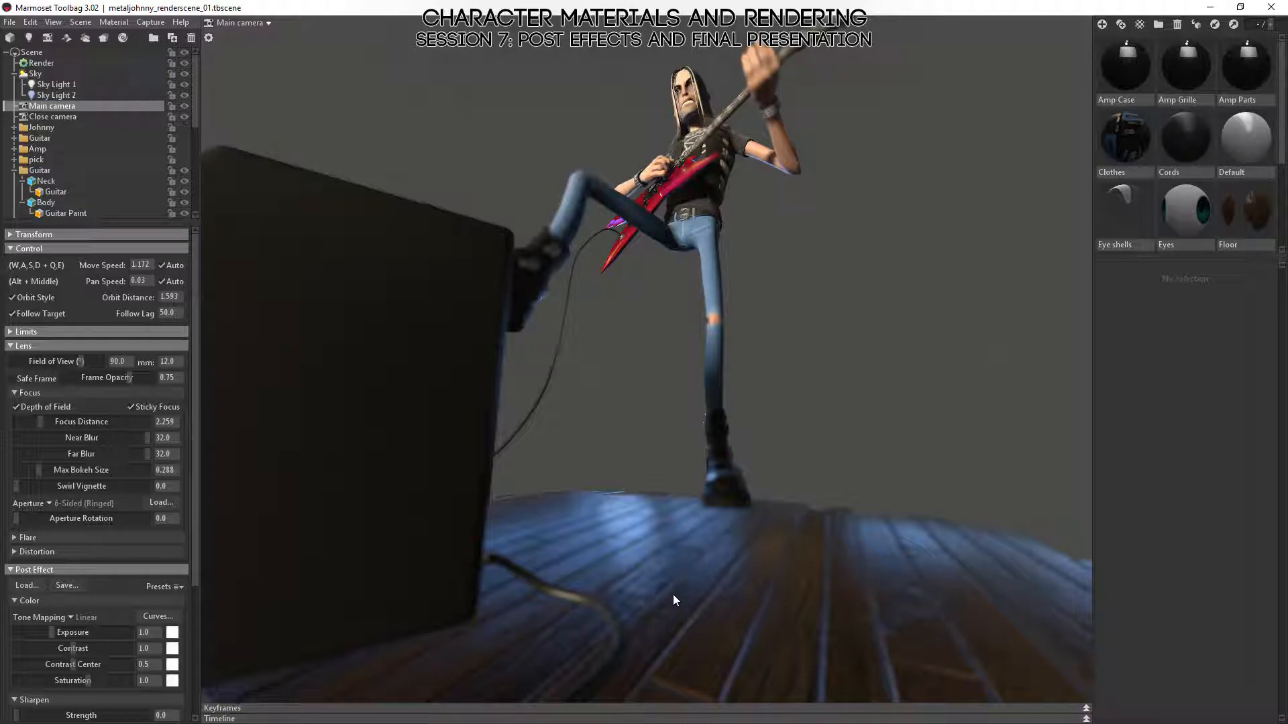
- Frame the guitarist's head and examine the face close up at the 90° field of view
left_click(687, 88)
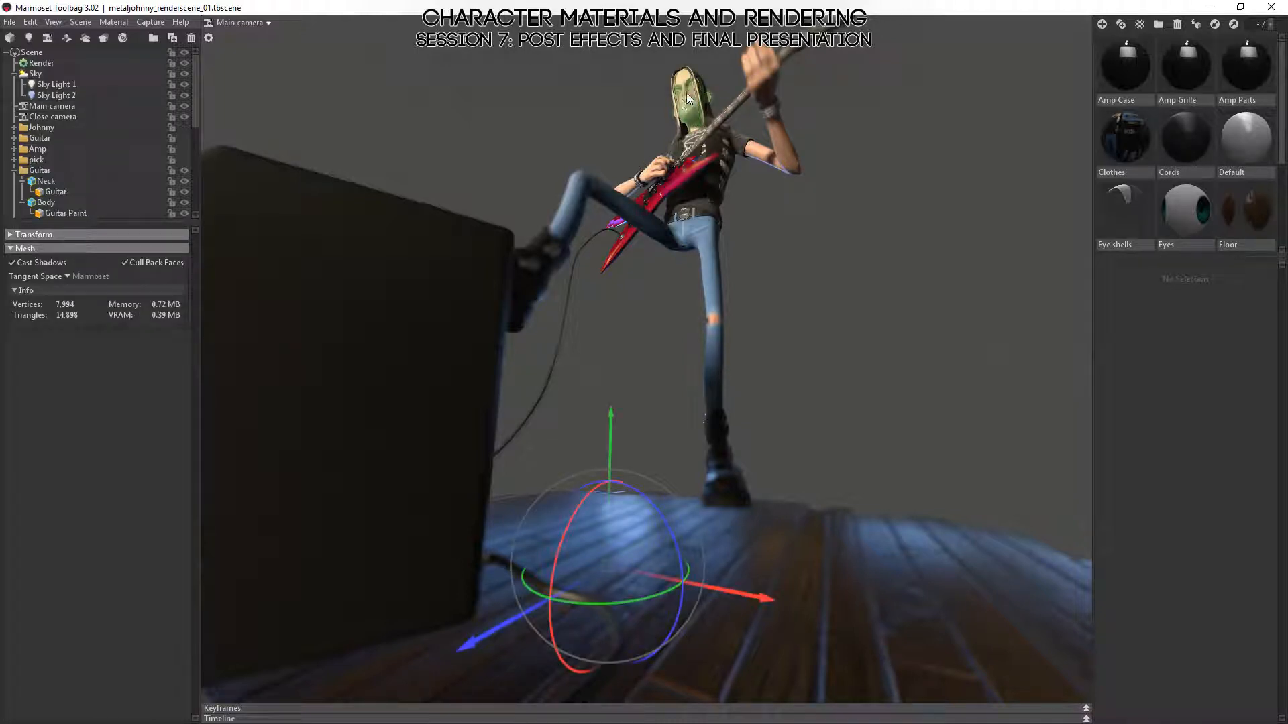
key("f")
left_click_drag(603, 279, 677, 284, "alt")
right_click_drag(677, 285, 820, 318, "alt")
middle_click_drag(820, 319, 772, 317, "alt")
left_click_drag(771, 317, 741, 325, "alt")
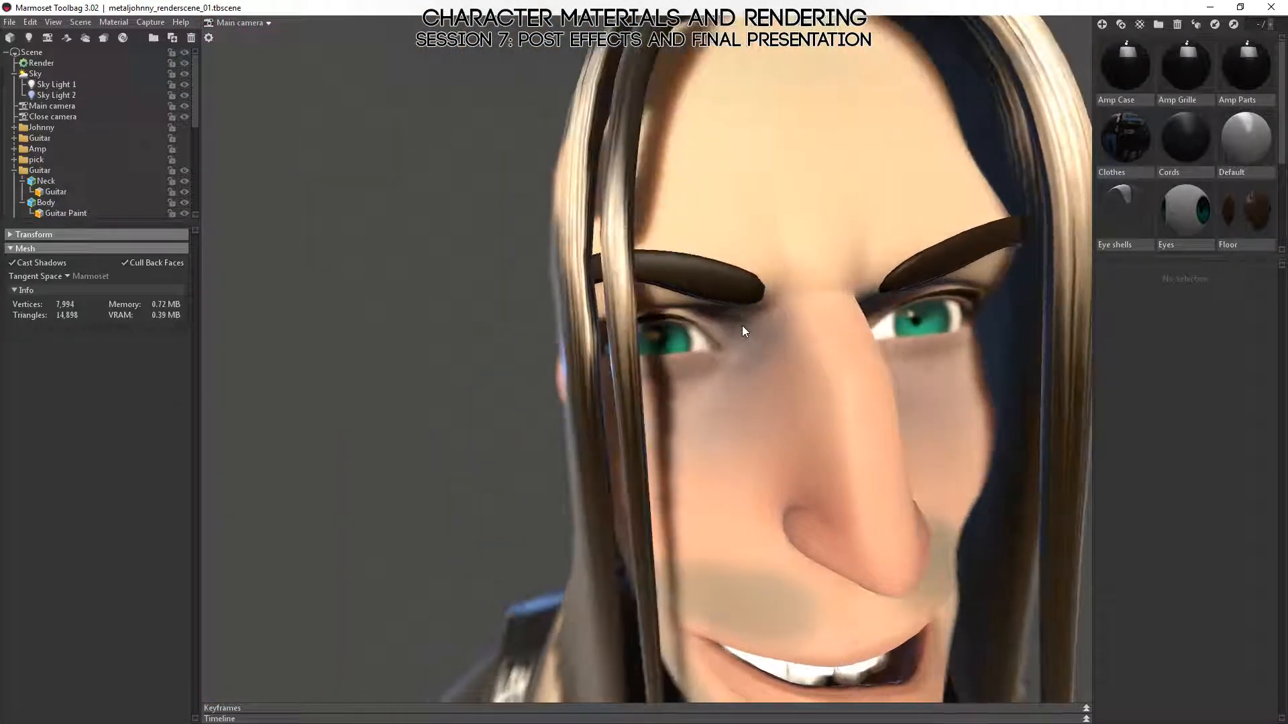
right_click_drag(742, 324, 699, 335, "alt")
key("f")
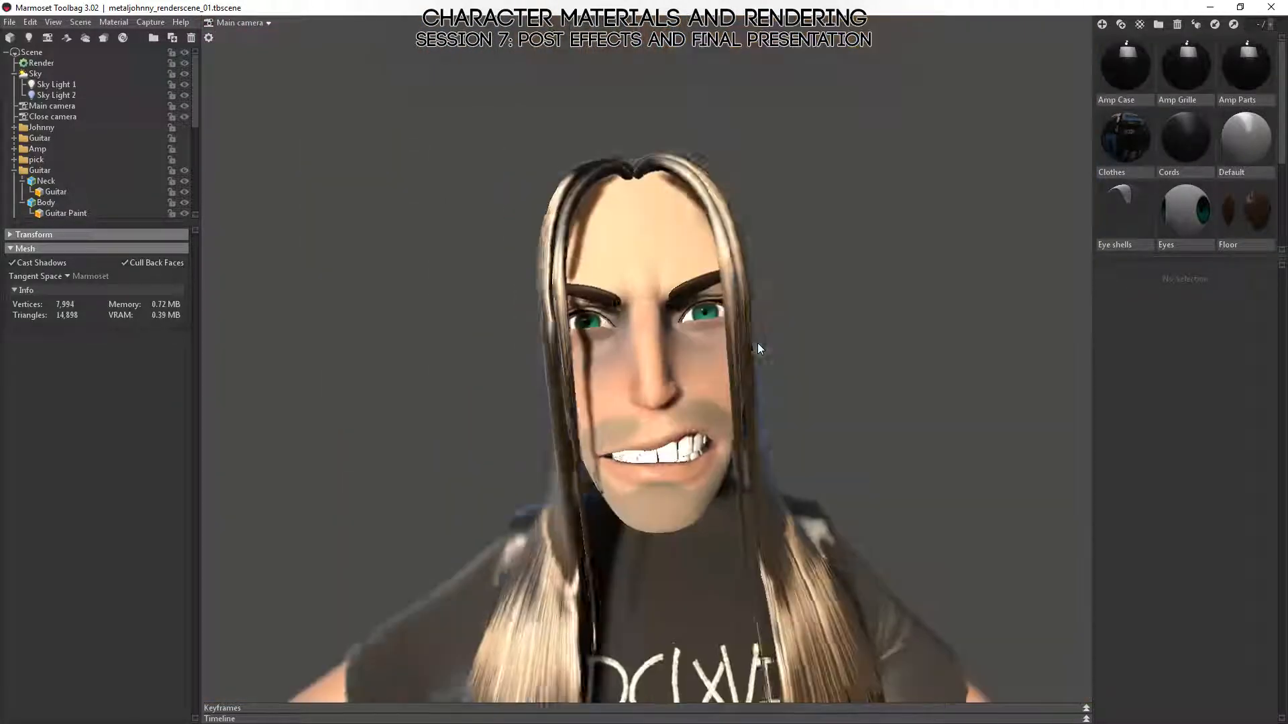
- Pull back from the head and examine the full figure from below, past the raised boot and amp
left_click_drag(758, 344, 724, 360, "alt")
right_click_drag(574, 331, 698, 322, "alt")
left_click_drag(698, 327, 746, 348, "alt")
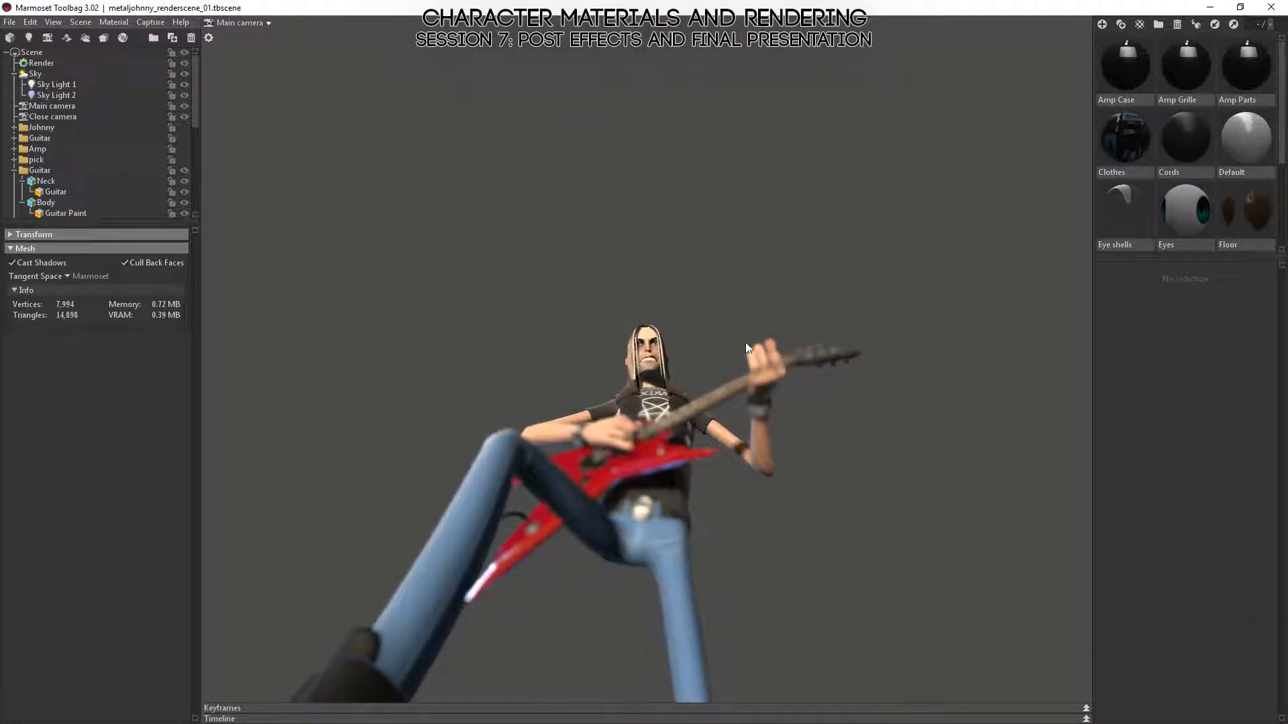
left_click_drag(738, 477, 822, 465, "alt")
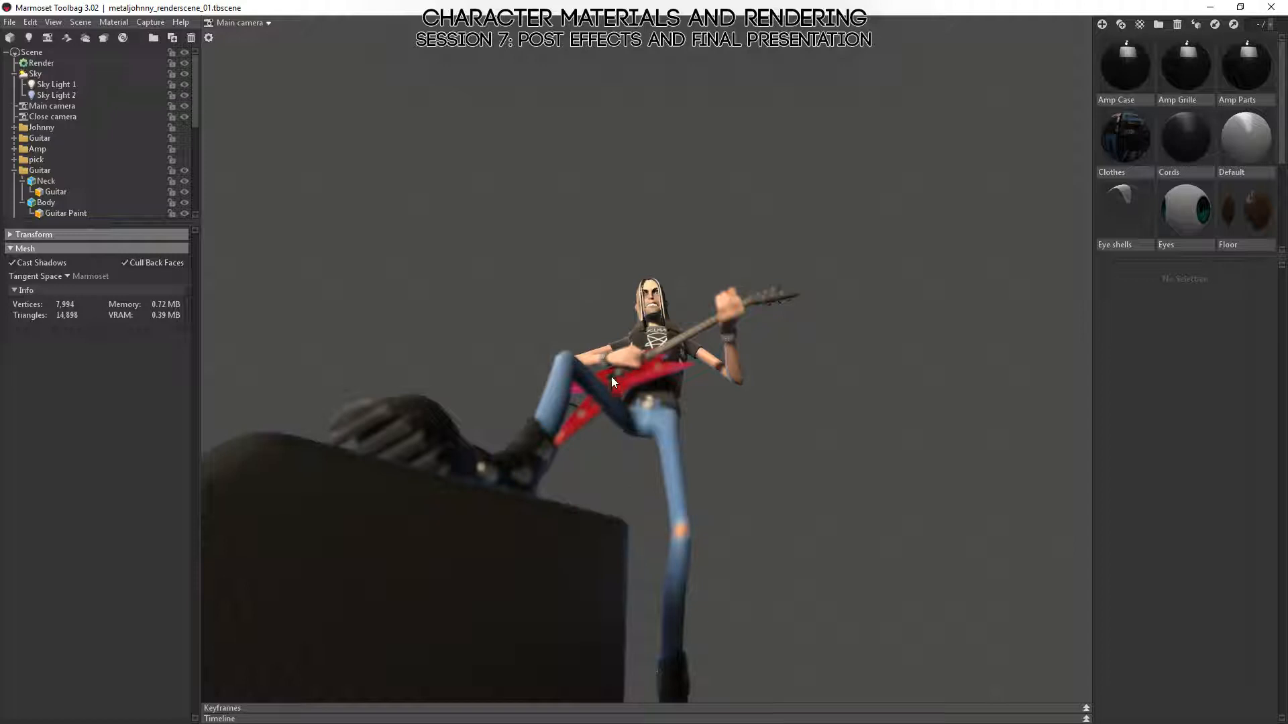
left_click_drag(705, 461, 734, 449, "alt")
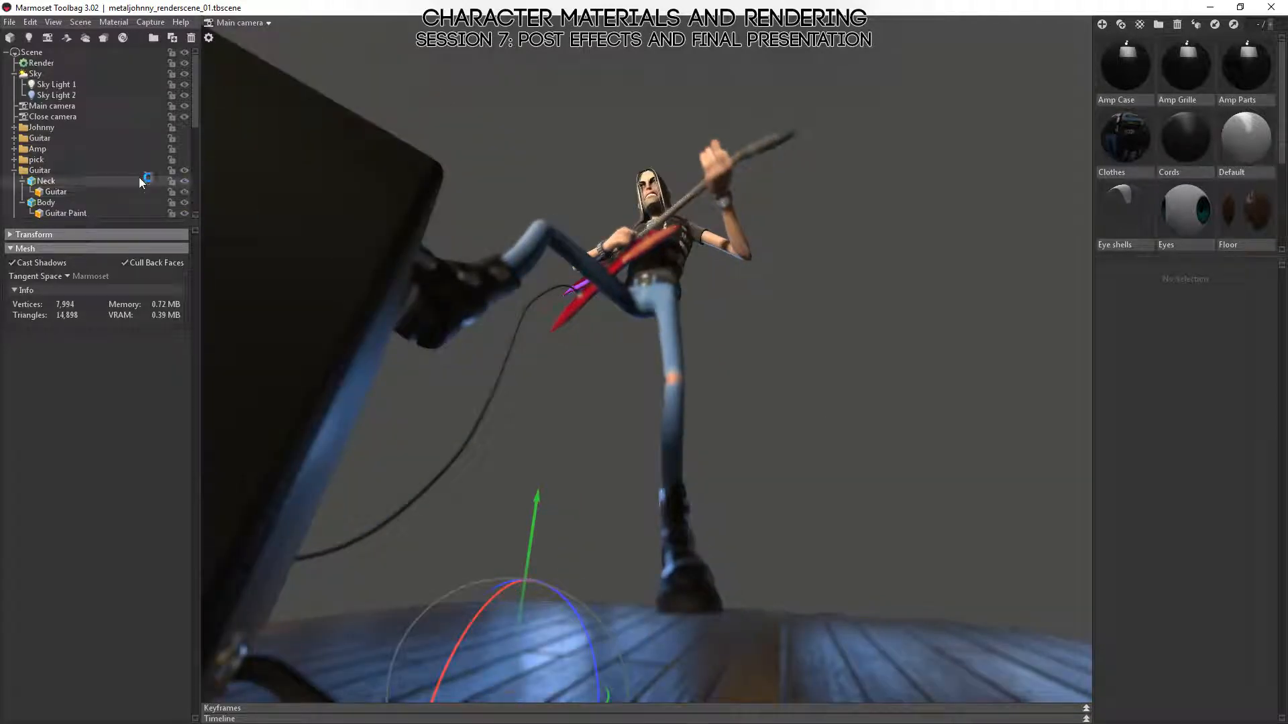
- Set the main camera's field of view to about 9.1° and reframe the guitarist from the front
left_click_drag(441, 94, 859, 320, "alt")
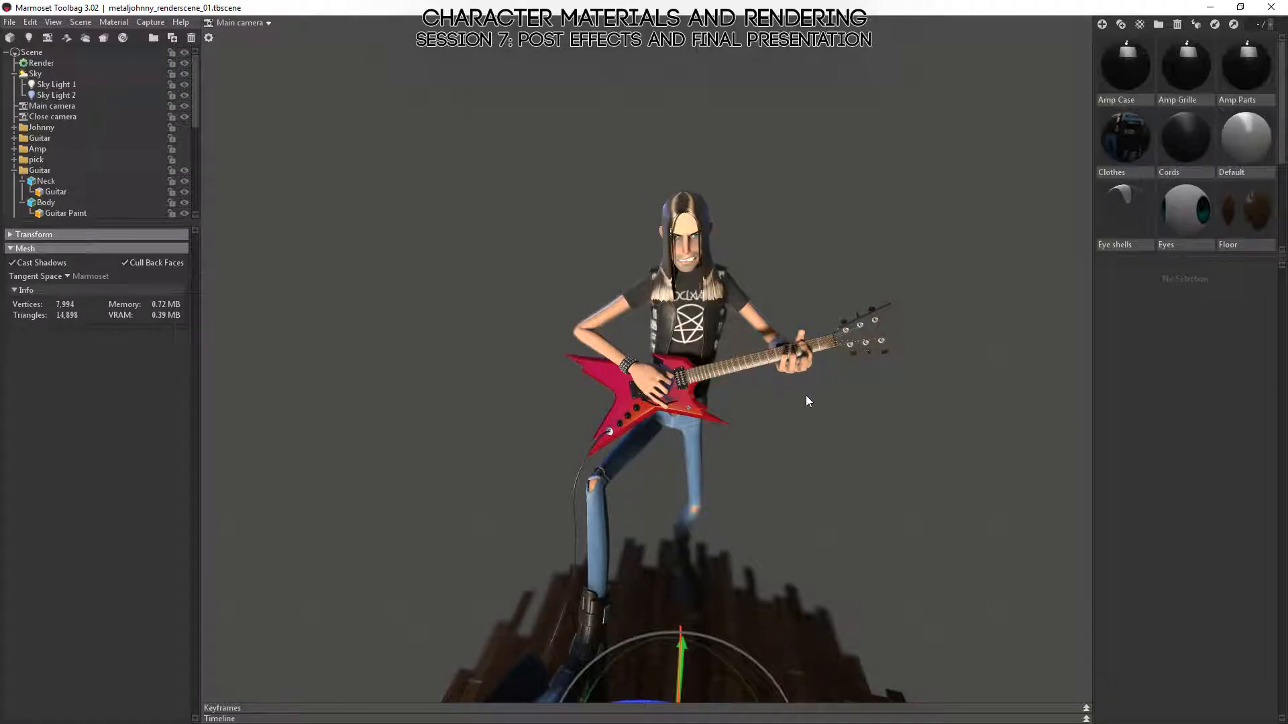
left_click_drag(807, 397, 758, 279, "alt")
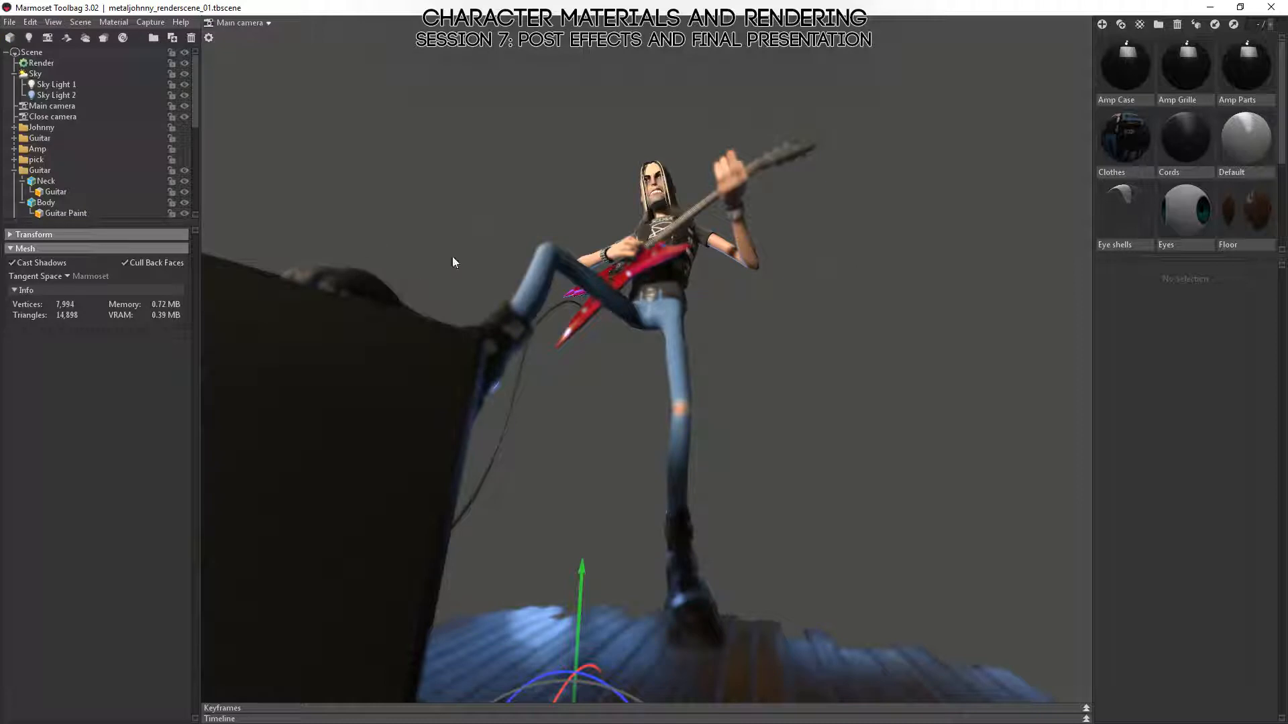
left_click(49, 105)
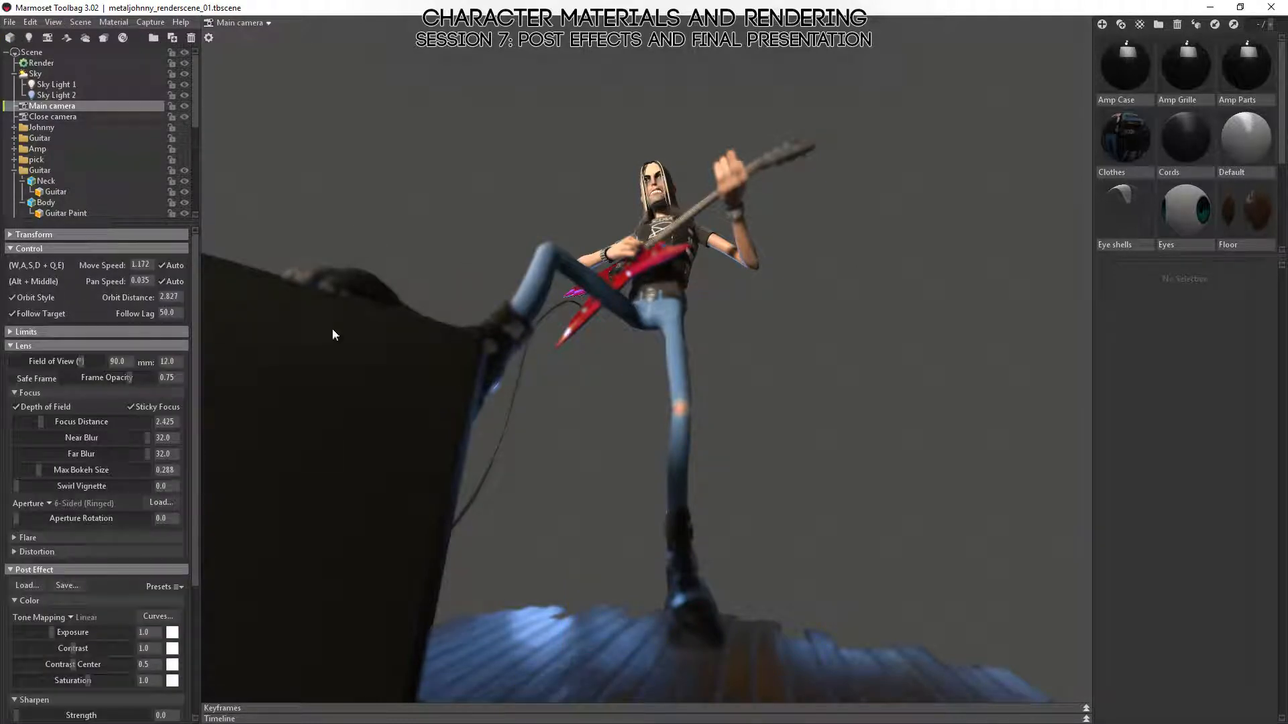
left_click_drag(81, 363, 34, 371)
scroll(612, 493, "down", 10)
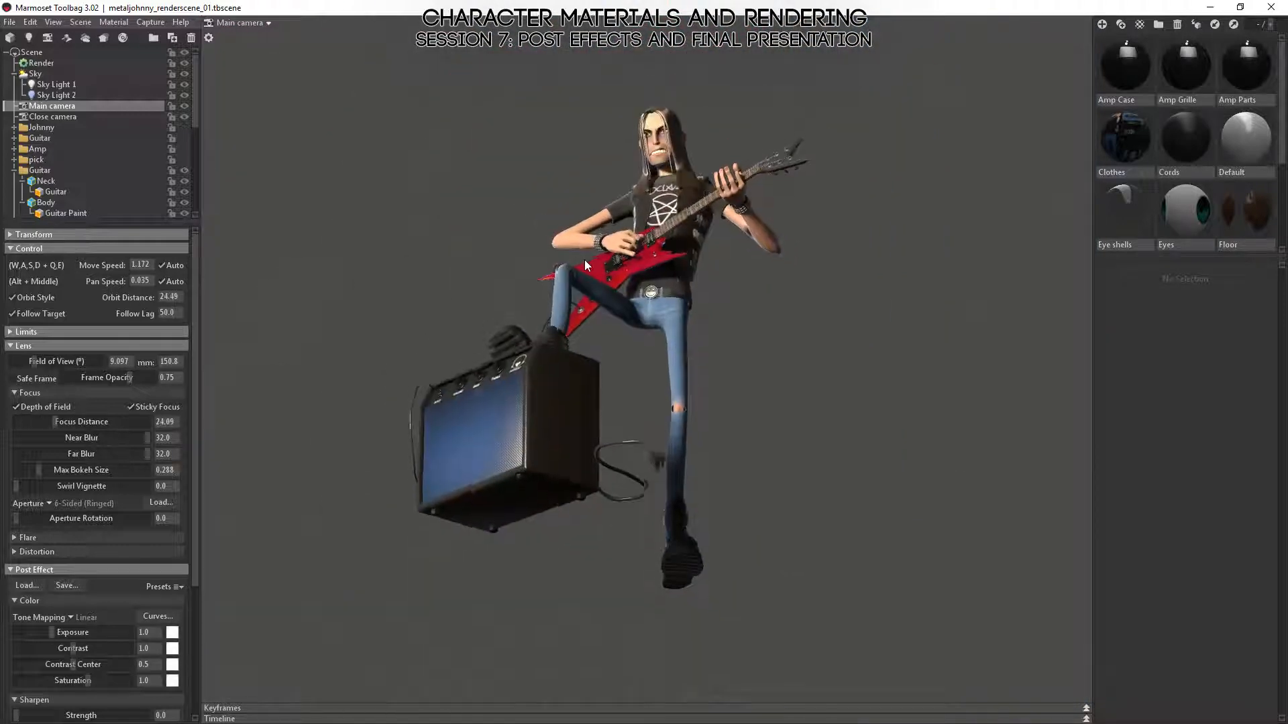
scroll(581, 335, "up", 5)
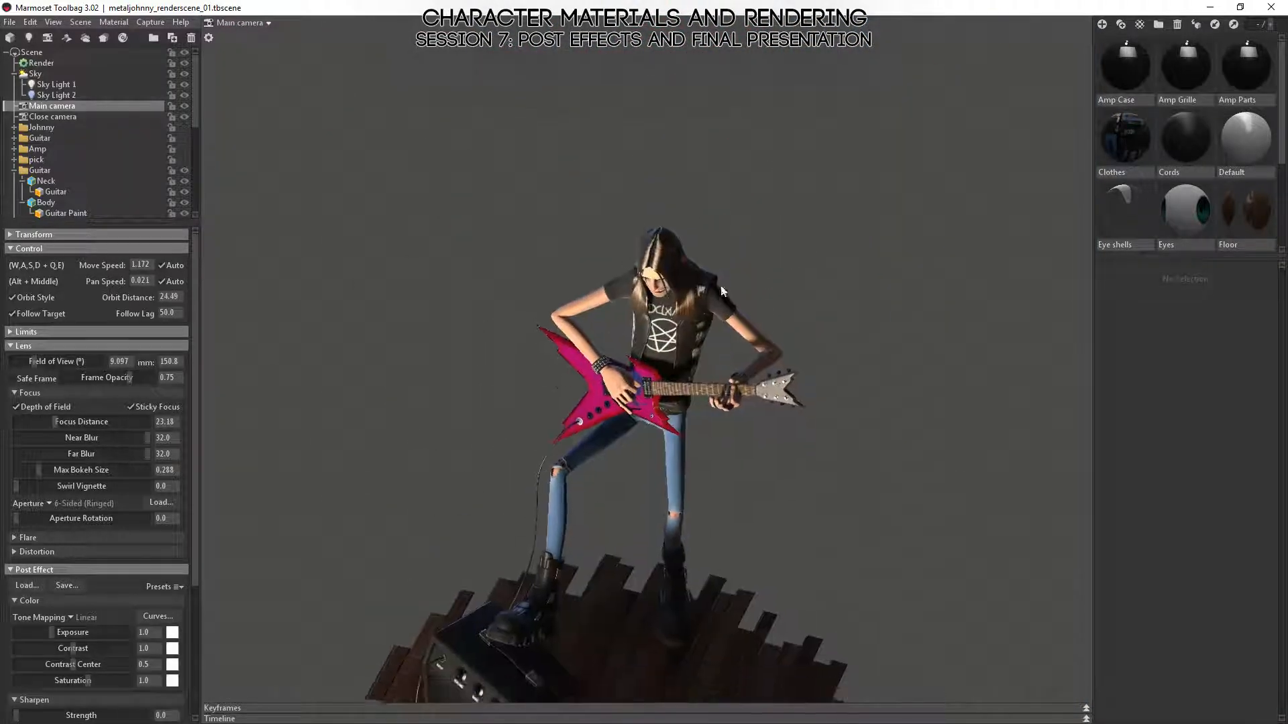
left_click(662, 234, "ctrl")
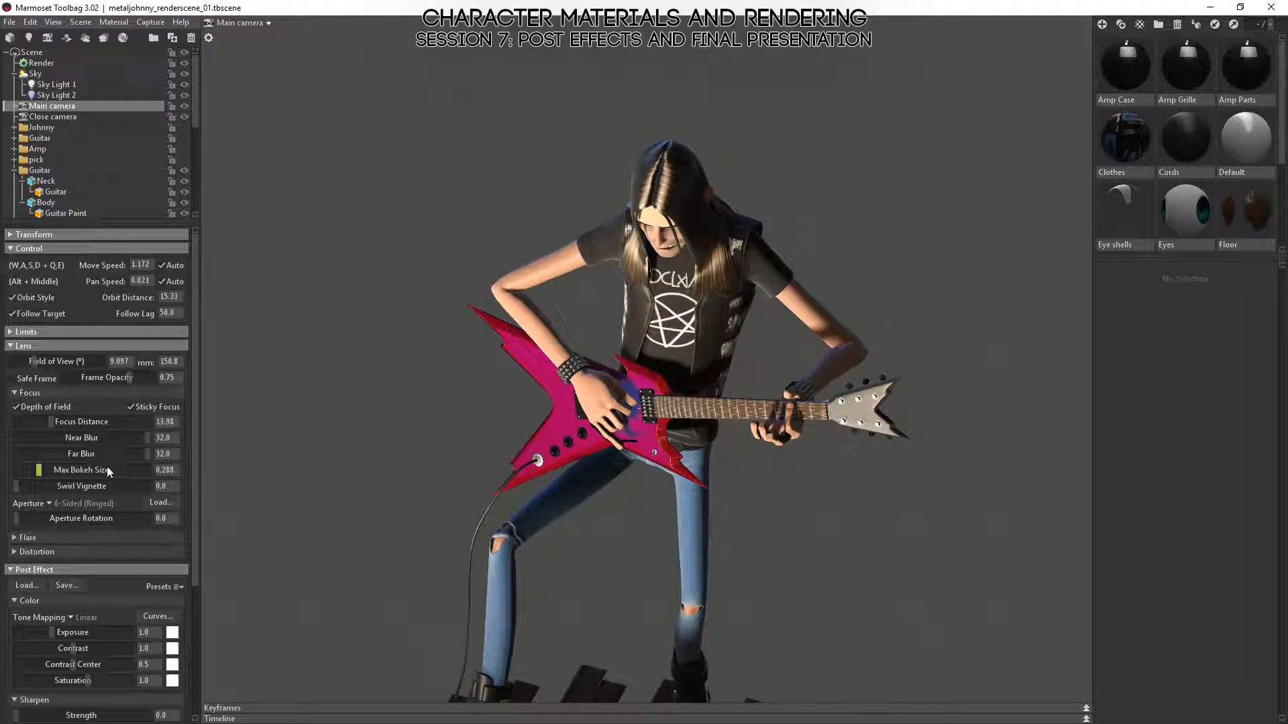
- Set the main camera's Max Bokeh Size to 4.0 and examine the blur across the figure, amp and floor
left_click_drag(47, 471, 147, 470)
middle_click_drag(649, 469, 745, 364, "alt")
scroll(758, 364, "down", 3)
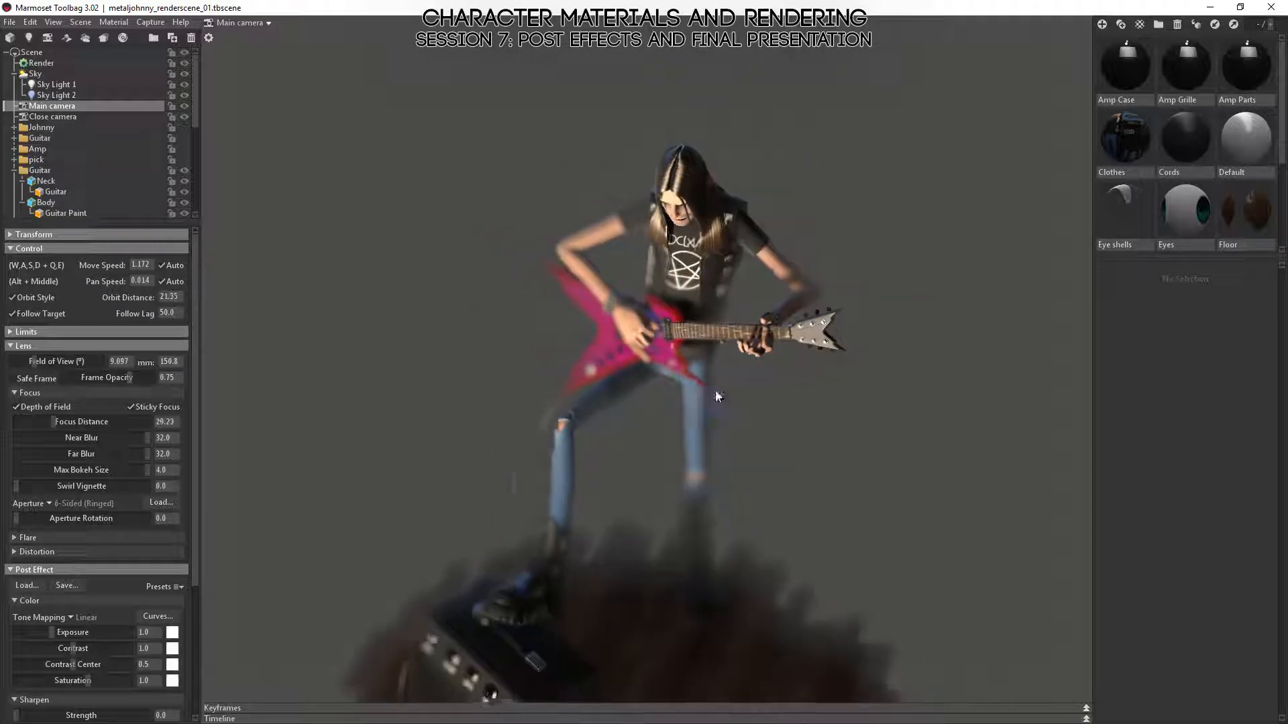
left_click_drag(715, 397, 776, 313)
left_click(535, 582)
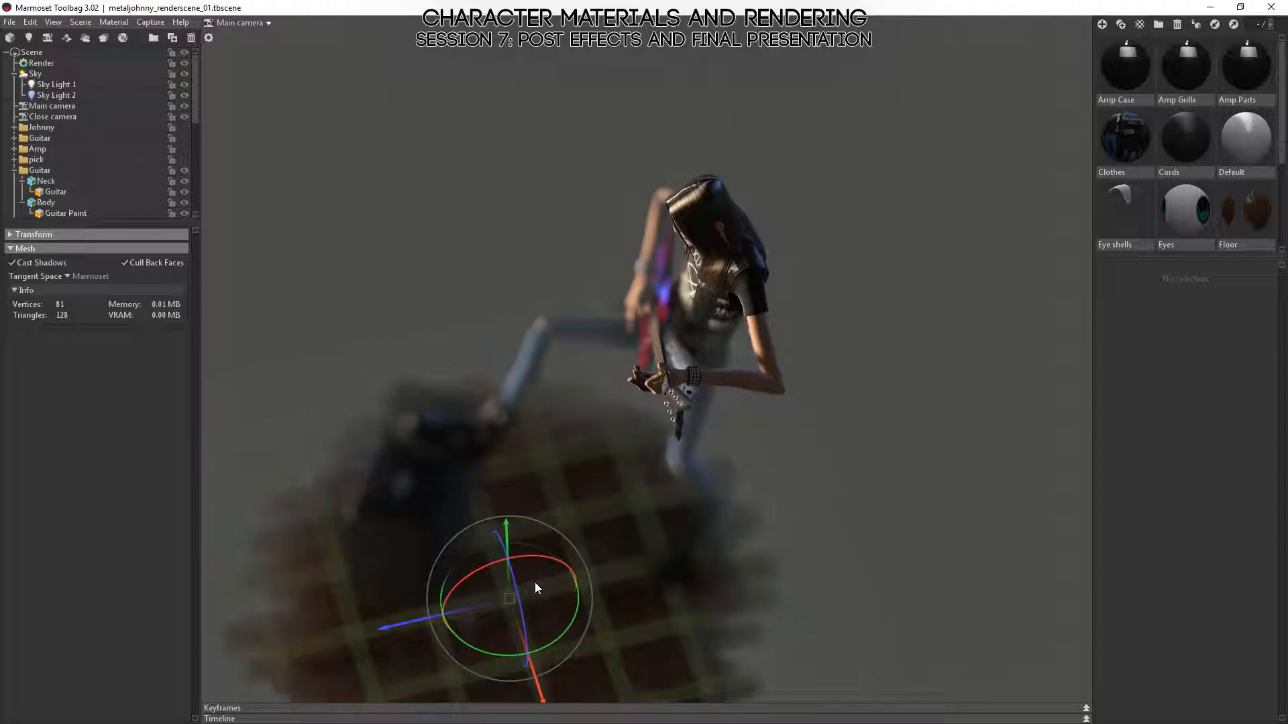
- Frame the head to examine the depth of field close up, and compare it with the whole figure from above
left_click(695, 220)
key("f")
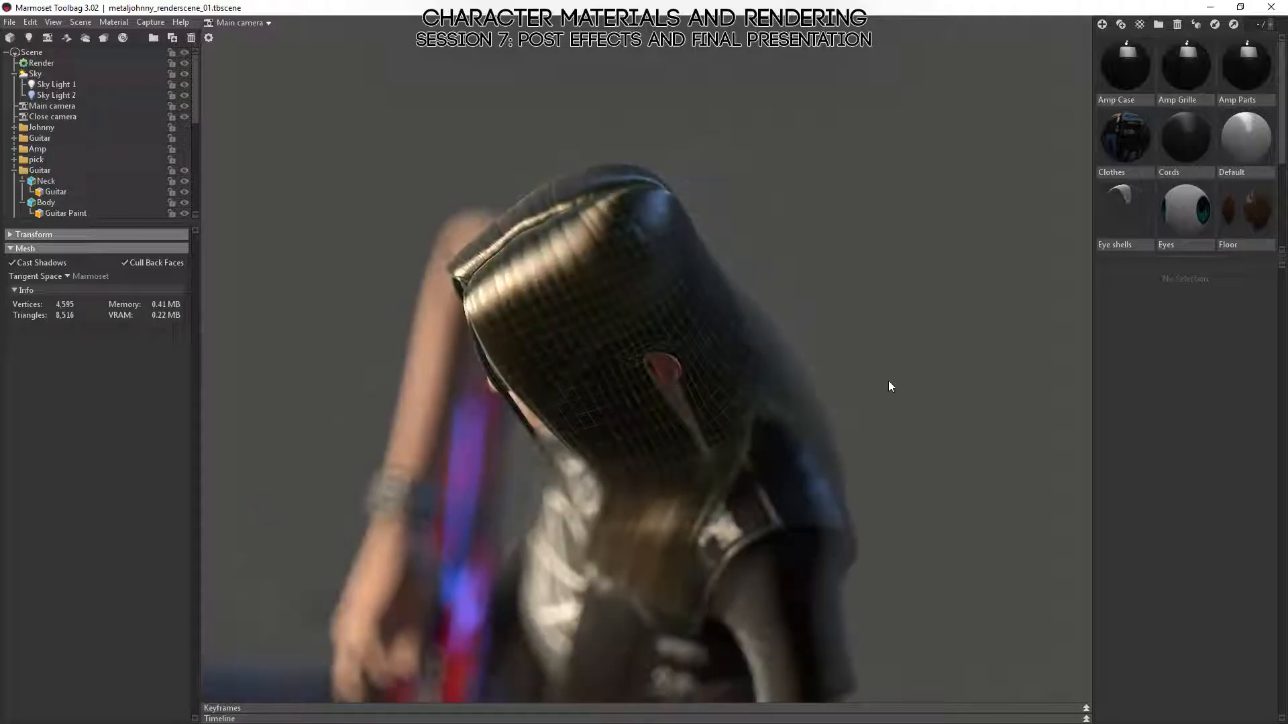
left_click(888, 381)
left_click(766, 501)
key("f")
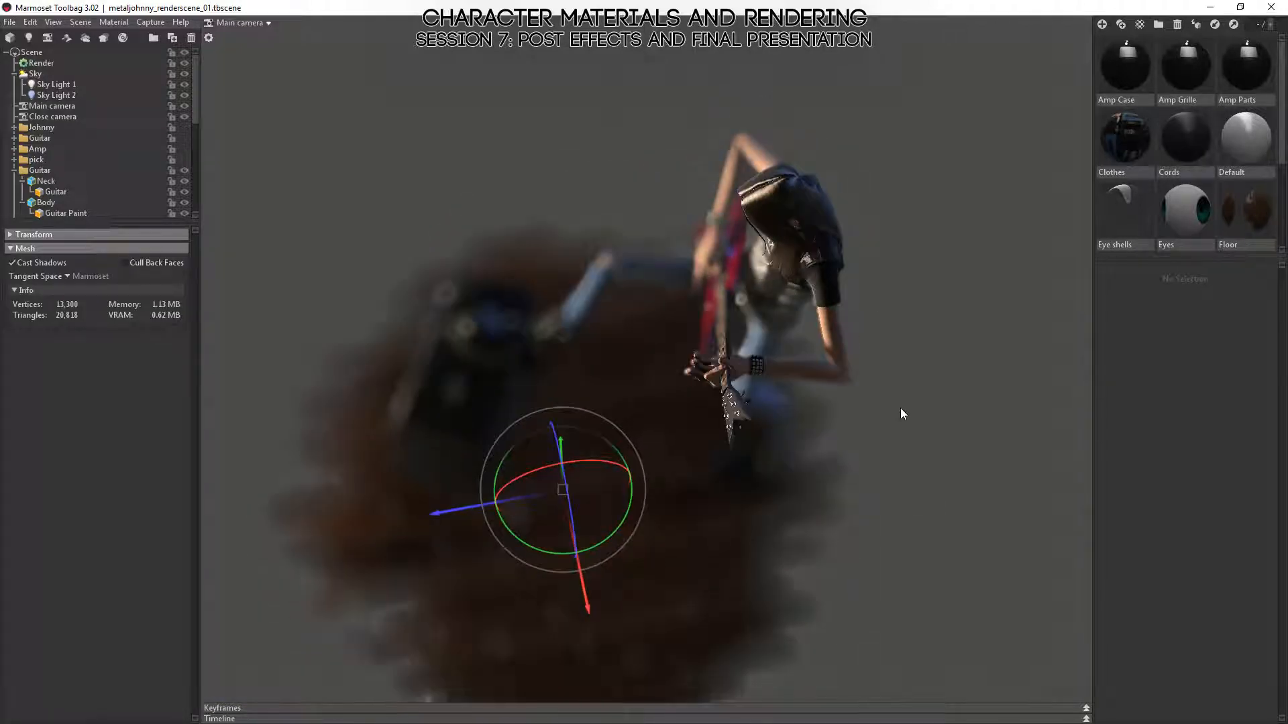
left_click_drag(900, 409, 836, 345)
scroll(849, 309, "down", 4)
left_click(860, 269)
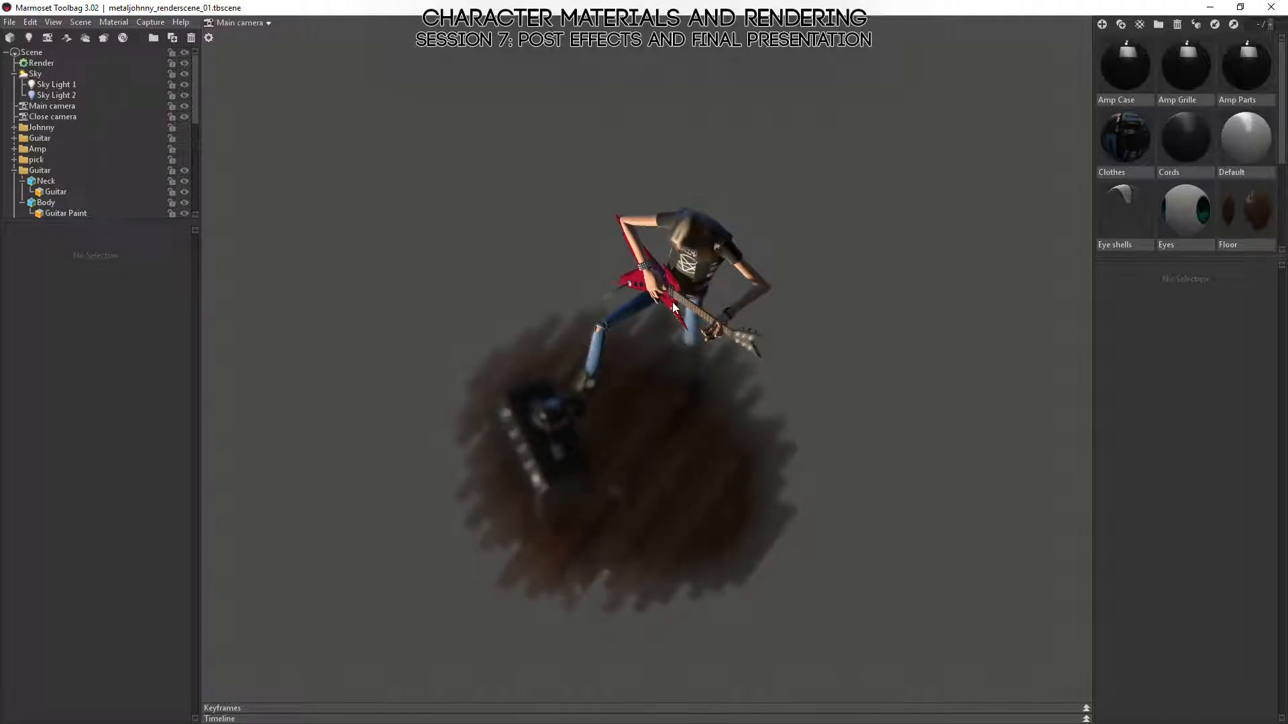
- Examine the full guitarist from a low front angle with the amp in the foreground and the stronger blur
right_click_drag(665, 336, 633, 417)
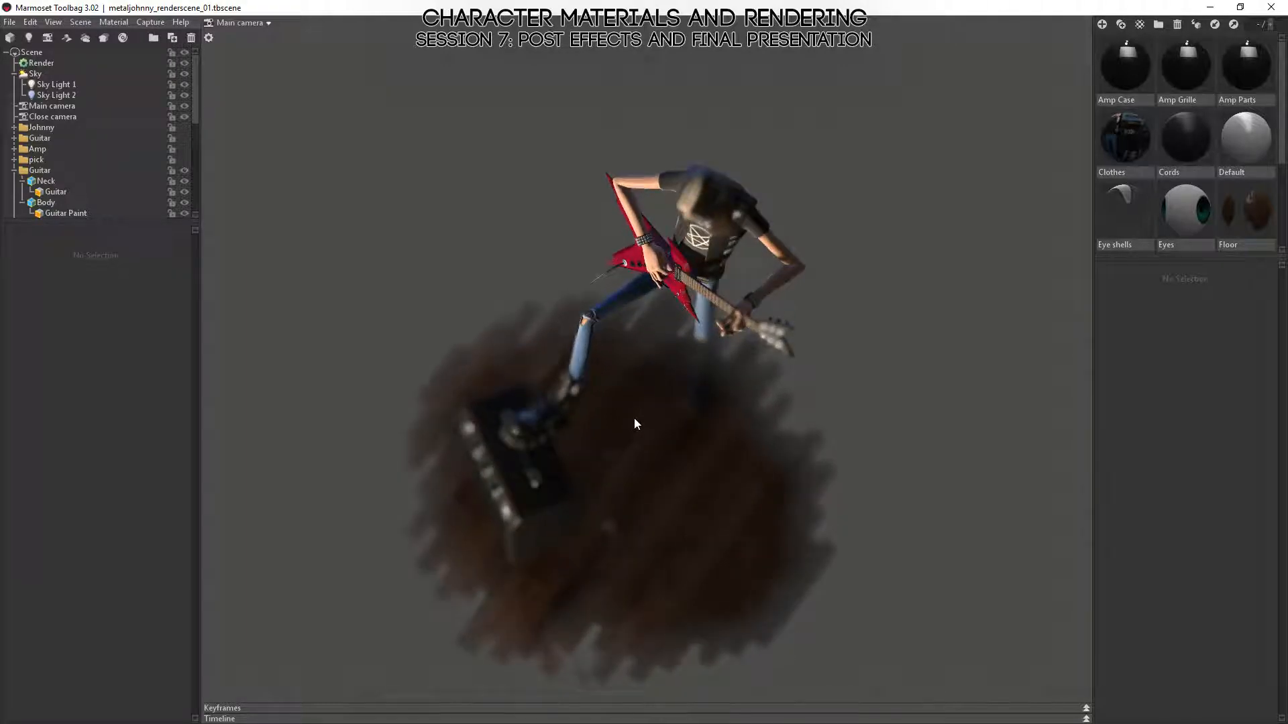
left_click_drag(635, 424, 516, 334)
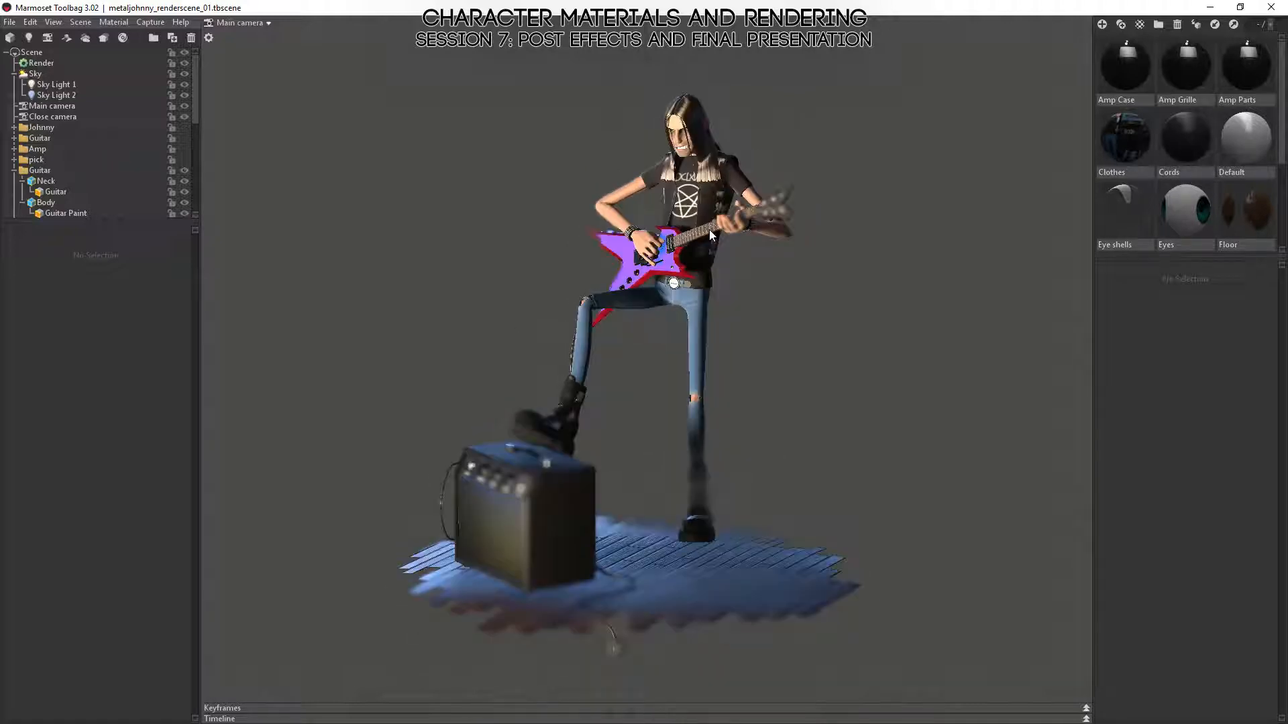
left_click_drag(709, 230, 691, 155)
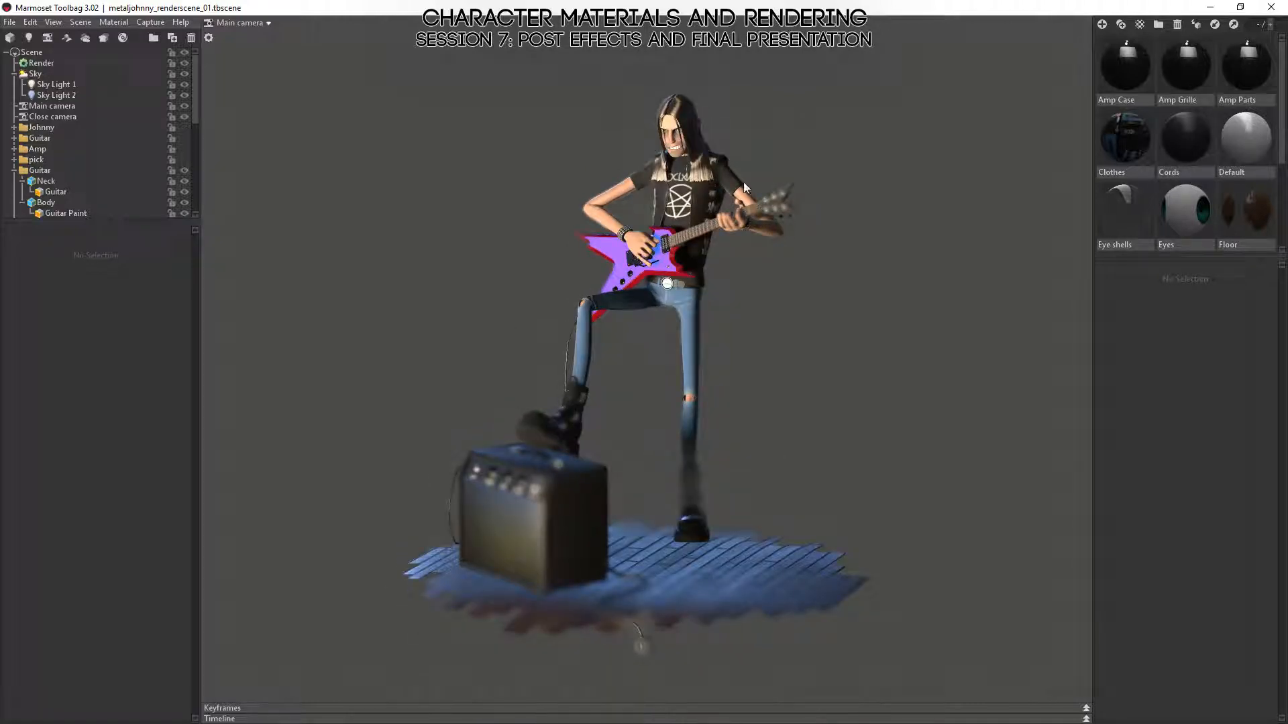
left_click(667, 189)
right_click_drag(667, 189, 666, 46)
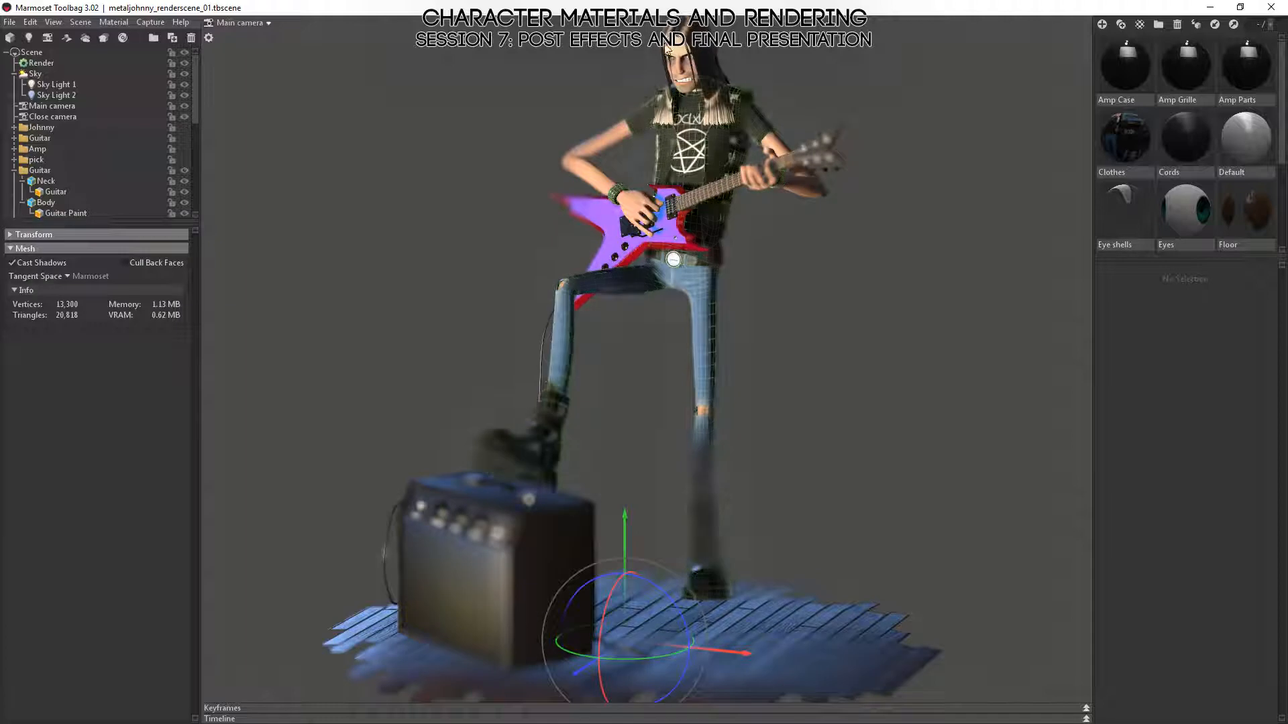
- Frame the guitarist's head and examine how the blur falls off over the face, shirt and guitar
left_click(668, 50)
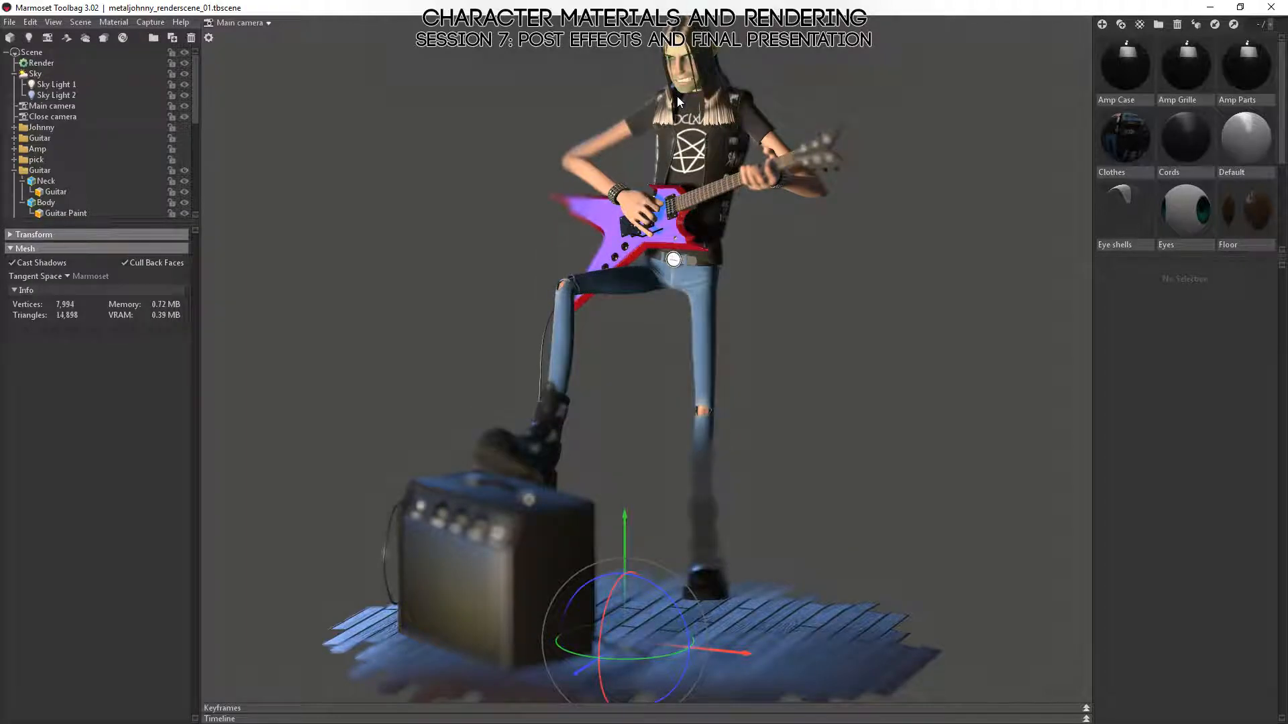
key("f")
left_click_drag(693, 301, 662, 410)
right_click_drag(662, 411, 719, 495)
left_click_drag(594, 487, 775, 536)
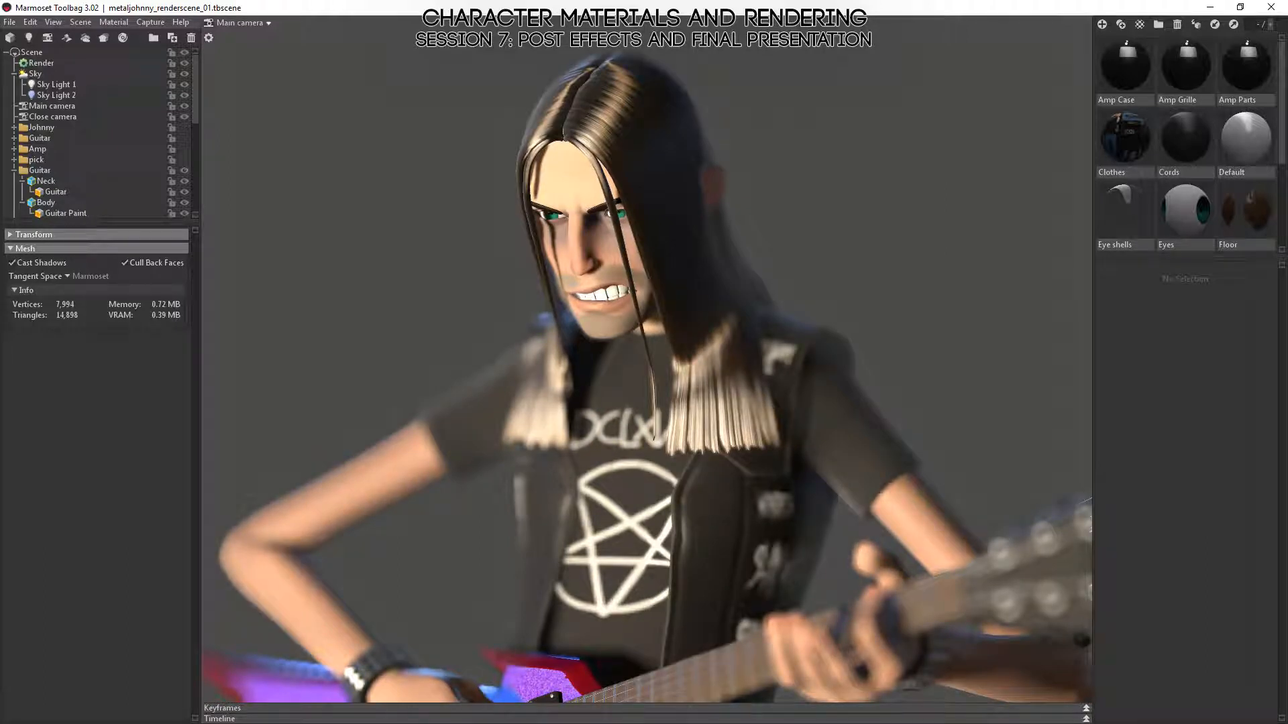
right_click_drag(775, 414, 699, 514)
middle_click_drag(699, 514, 781, 285)
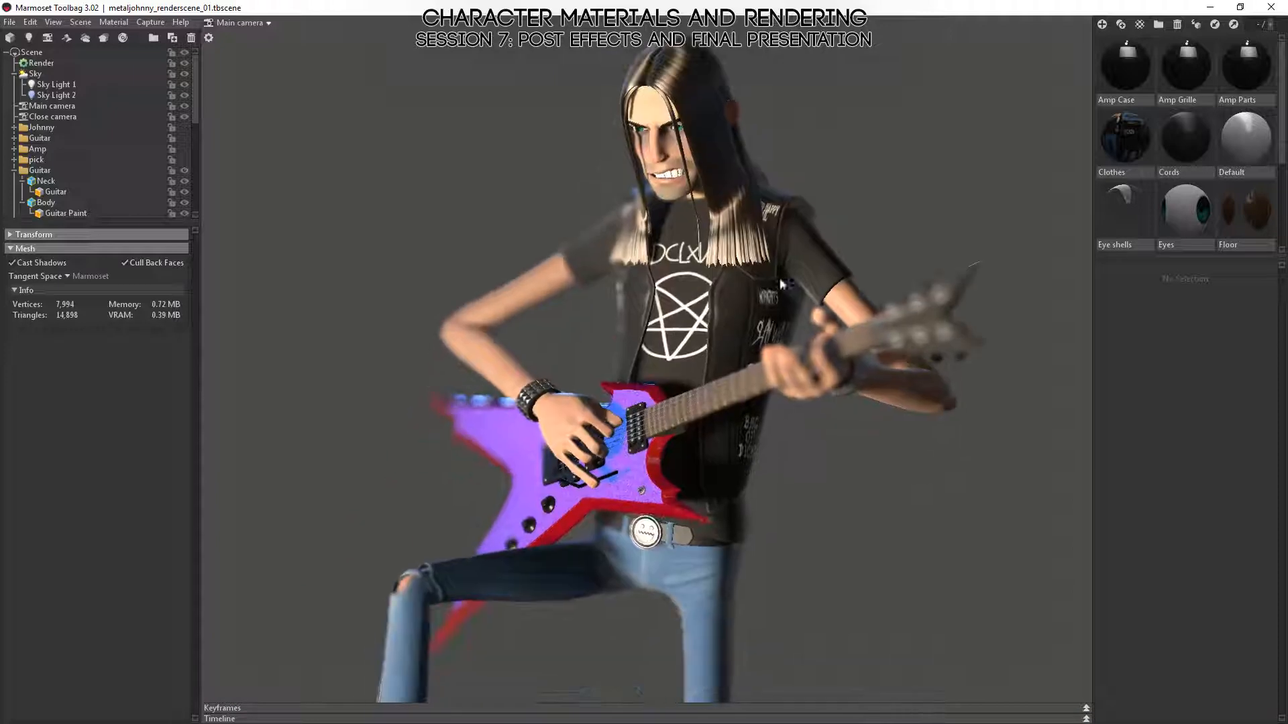
- Examine the full-figure composition and depth of field from several front and side angles
right_click_drag(796, 560, 729, 408)
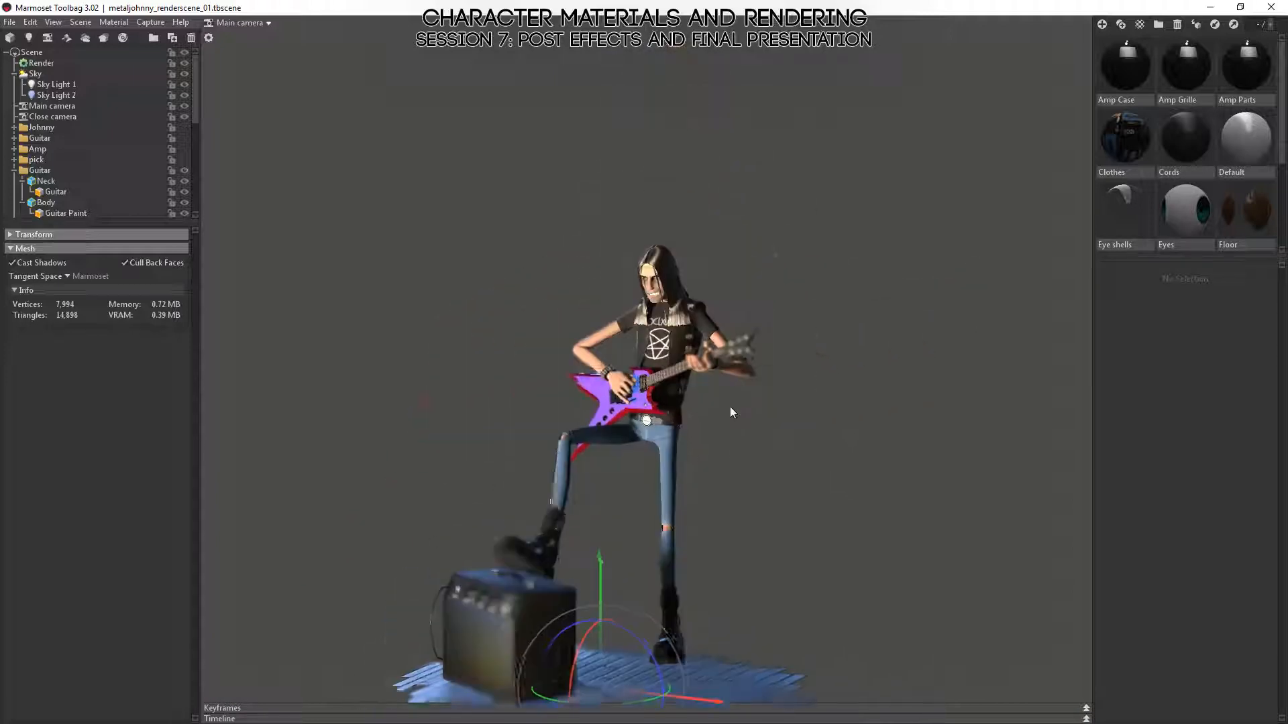
middle_click_drag(686, 469, 697, 379)
left_click_drag(697, 379, 654, 391)
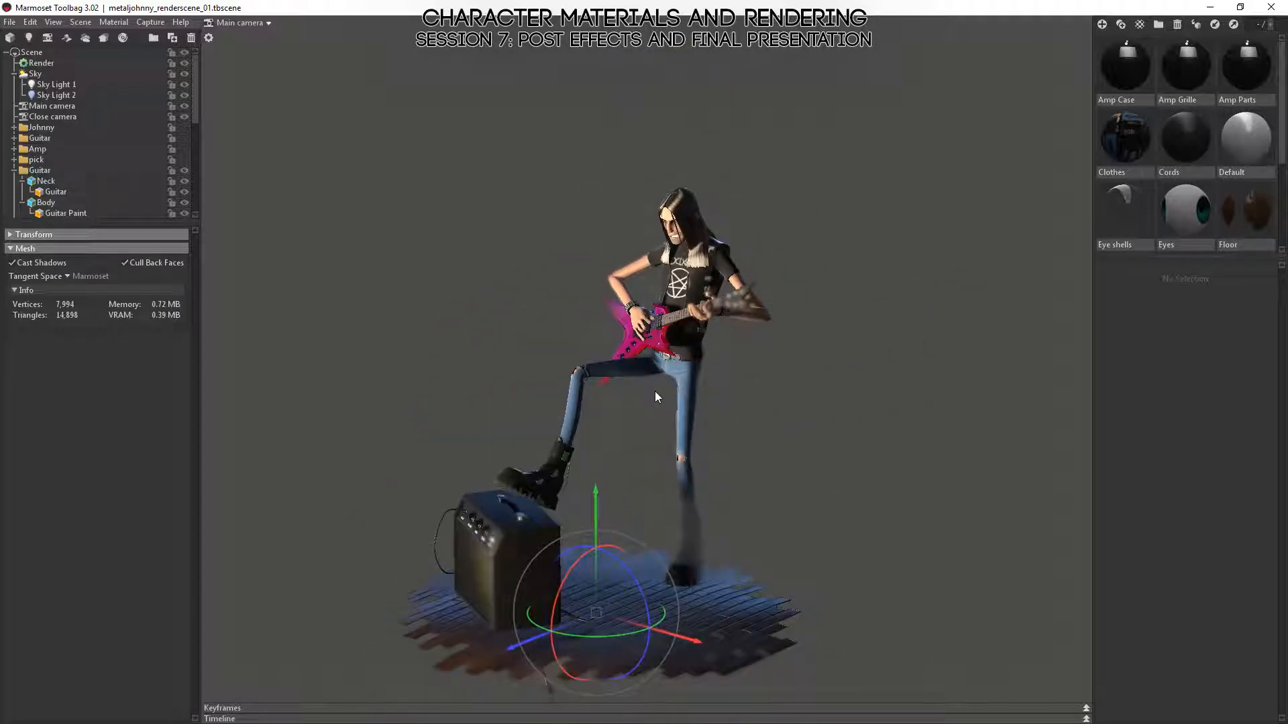
middle_click_drag(810, 563, 814, 536)
left_click_drag(814, 540, 623, 219)
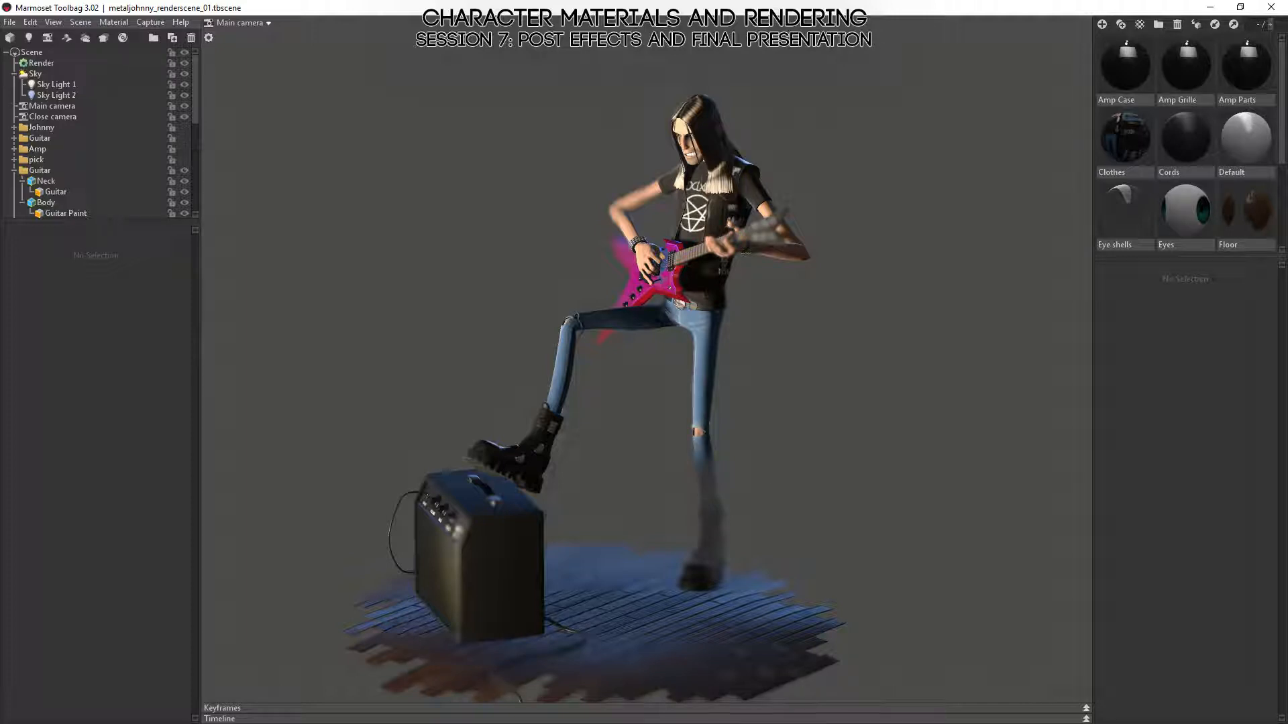
left_click_drag(504, 333, 695, 374)
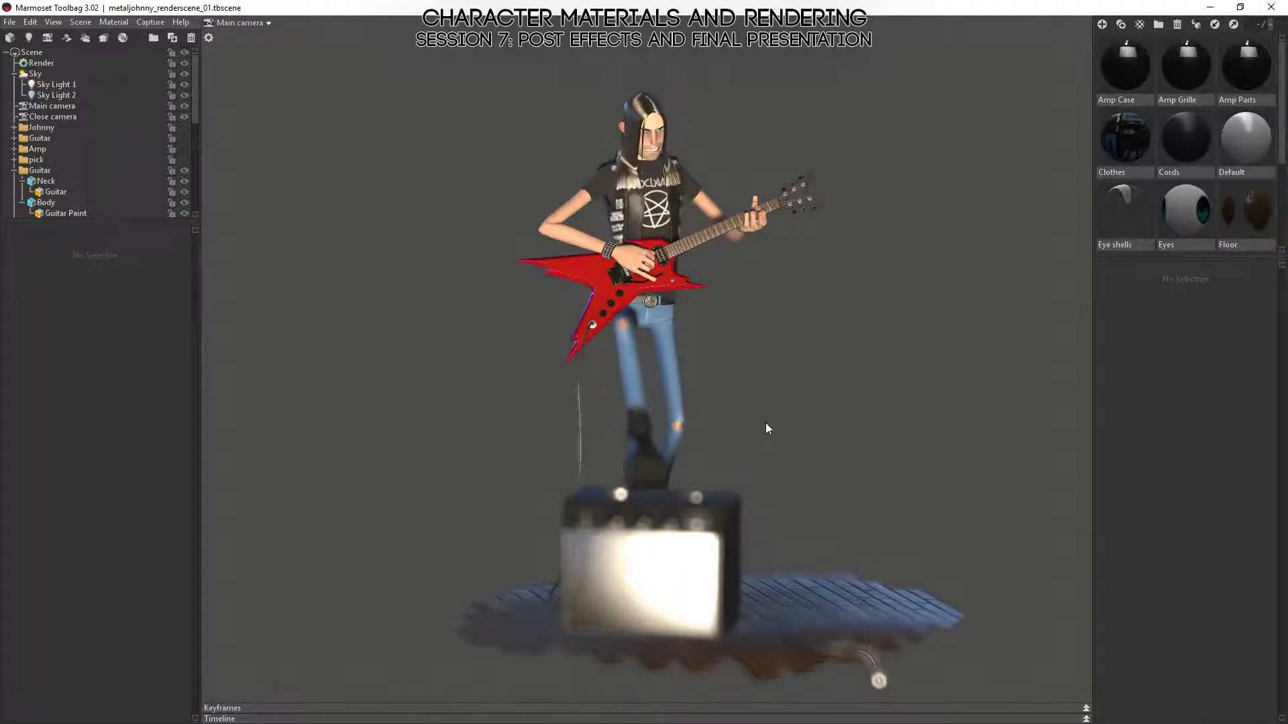
left_click_drag(766, 423, 709, 435)
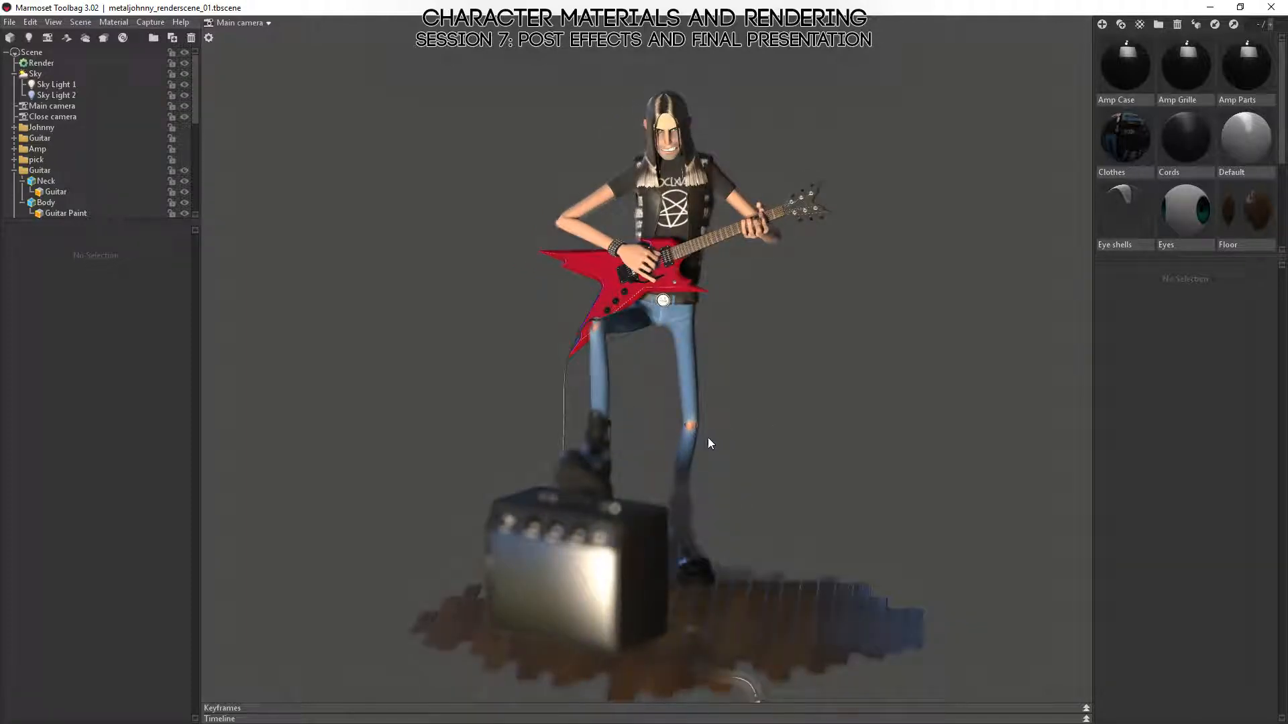
left_click_drag(744, 382, 724, 344)
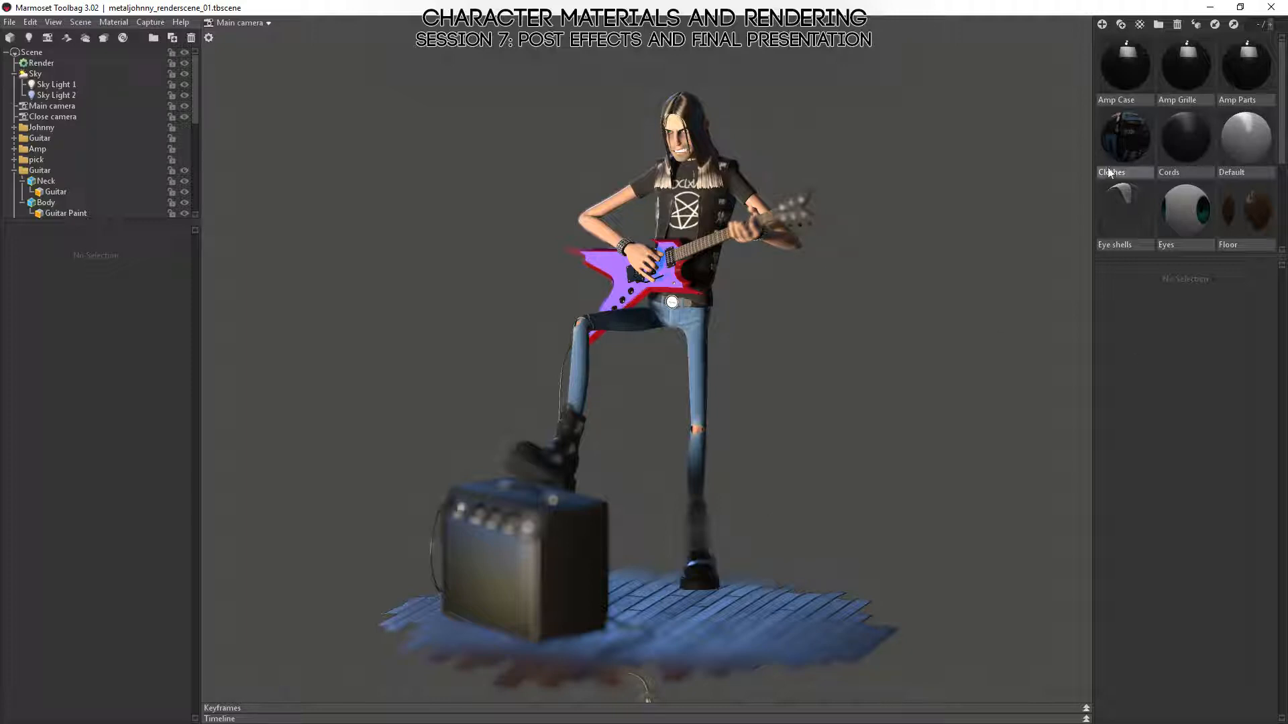
- Open the Eye shells material to inspect its surface and transparency settings
left_click(1137, 211)
left_click(1185, 203)
left_click(1138, 205)
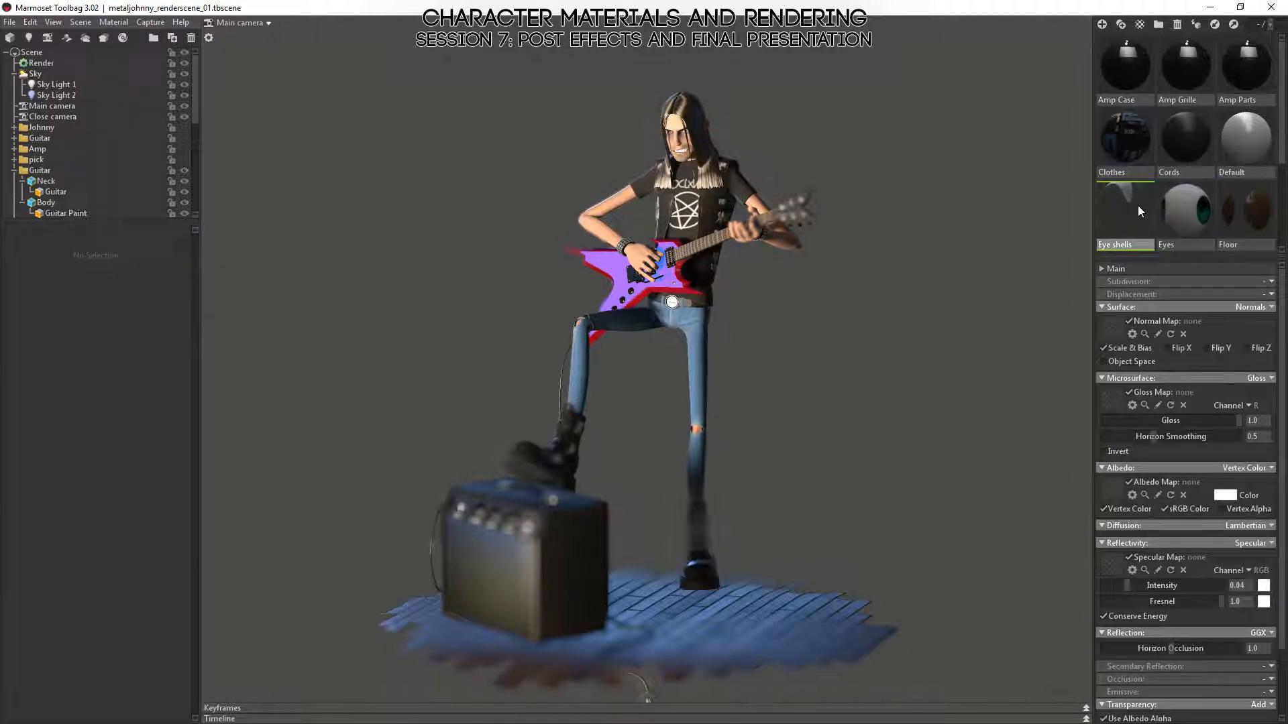
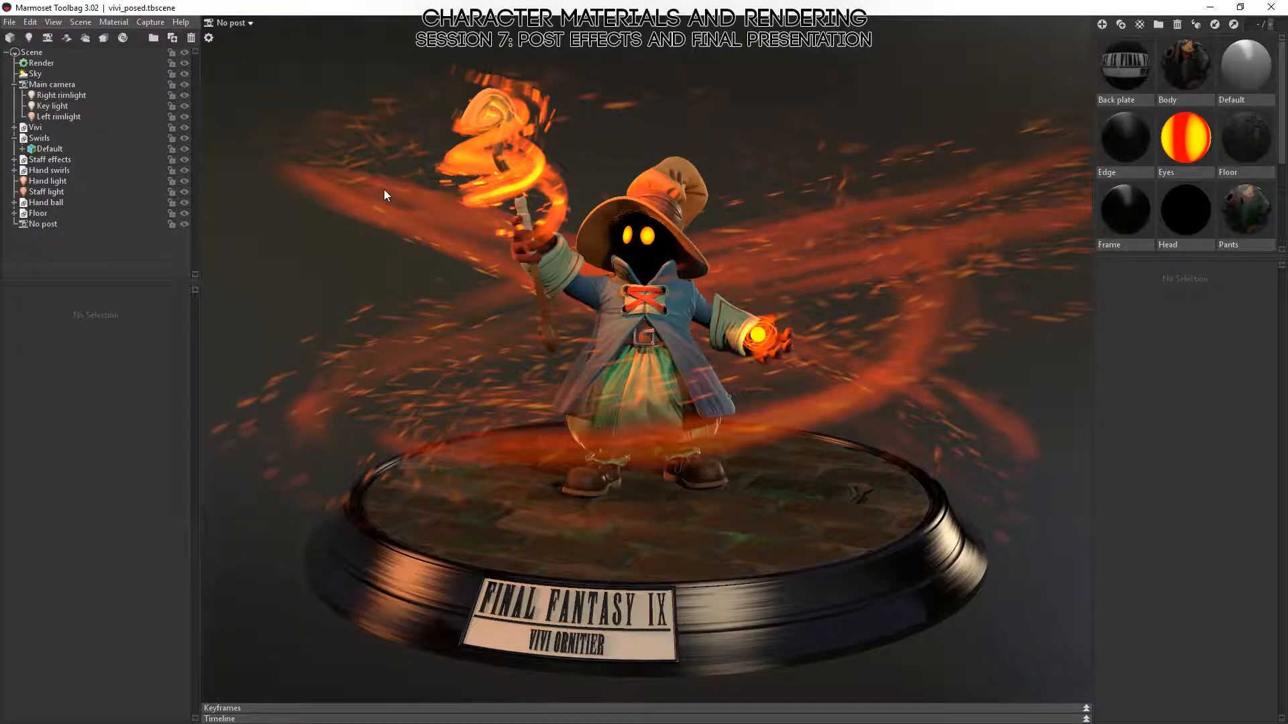
- Examine the transparent fire swirls around the Vivi figure from above and from the front
left_click(383, 189)
left_click_drag(384, 189, 485, 287)
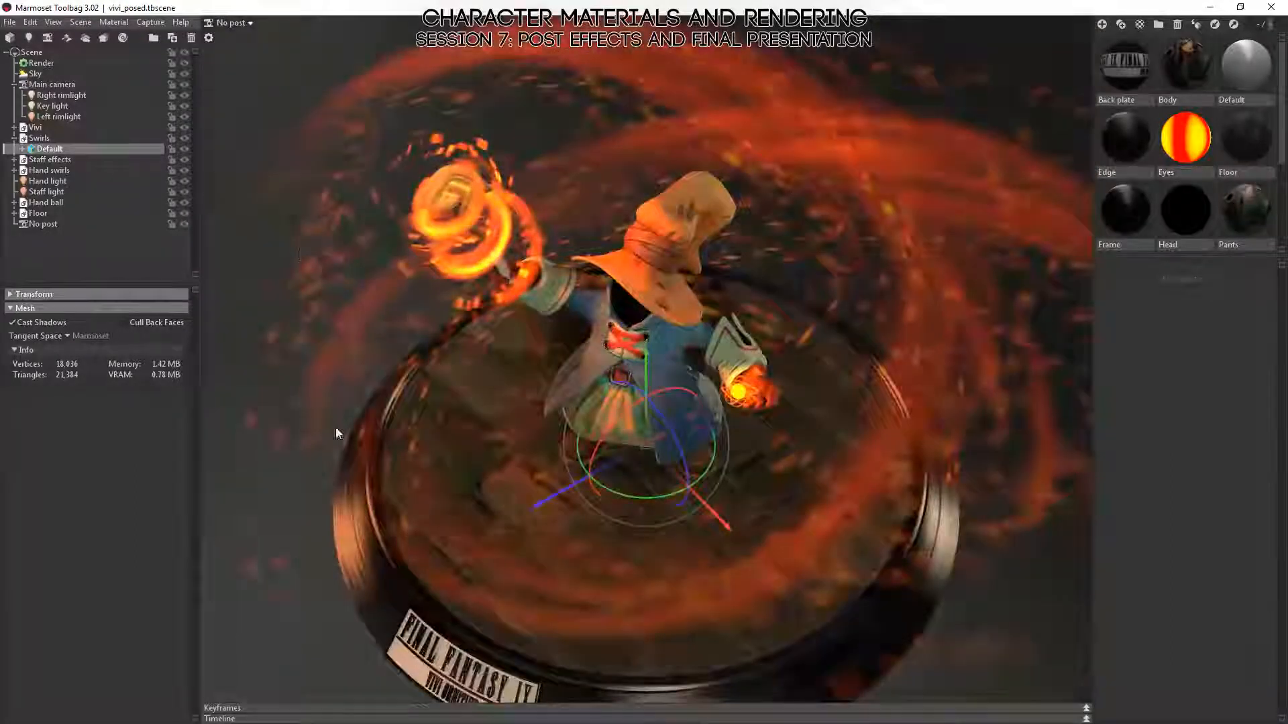
left_click_drag(335, 429, 706, 349)
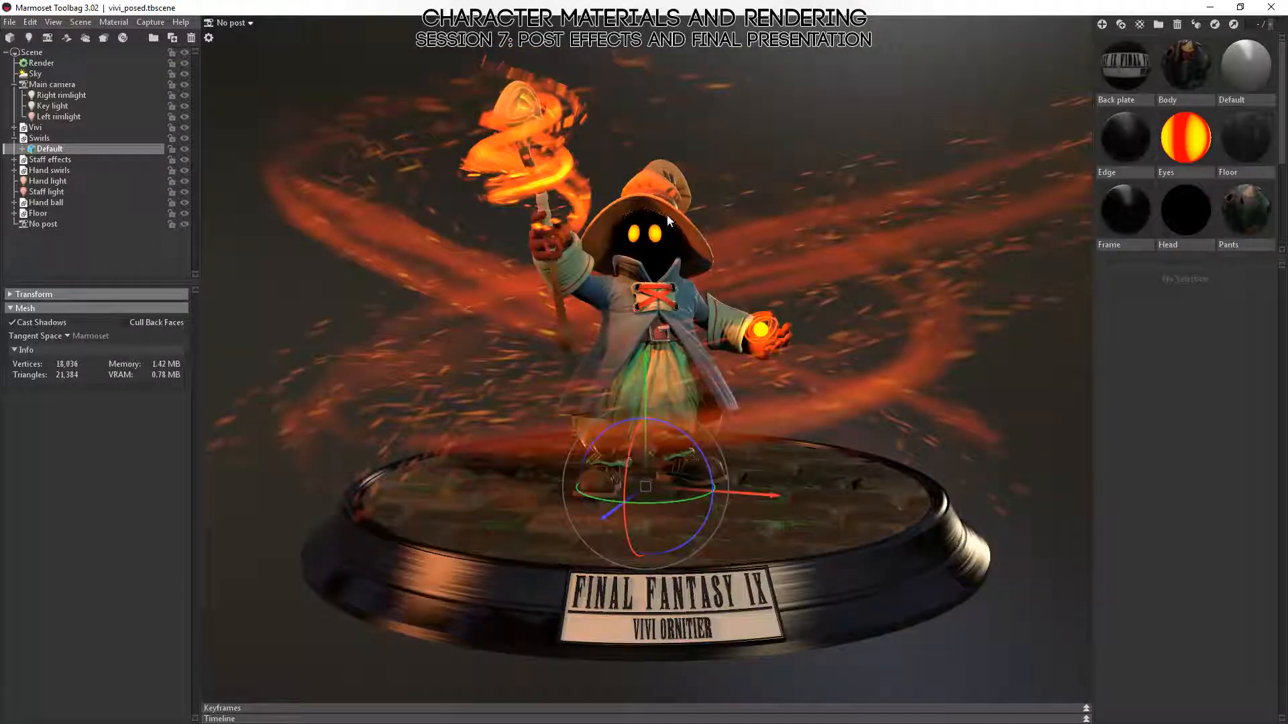
left_click_drag(666, 215, 476, 244)
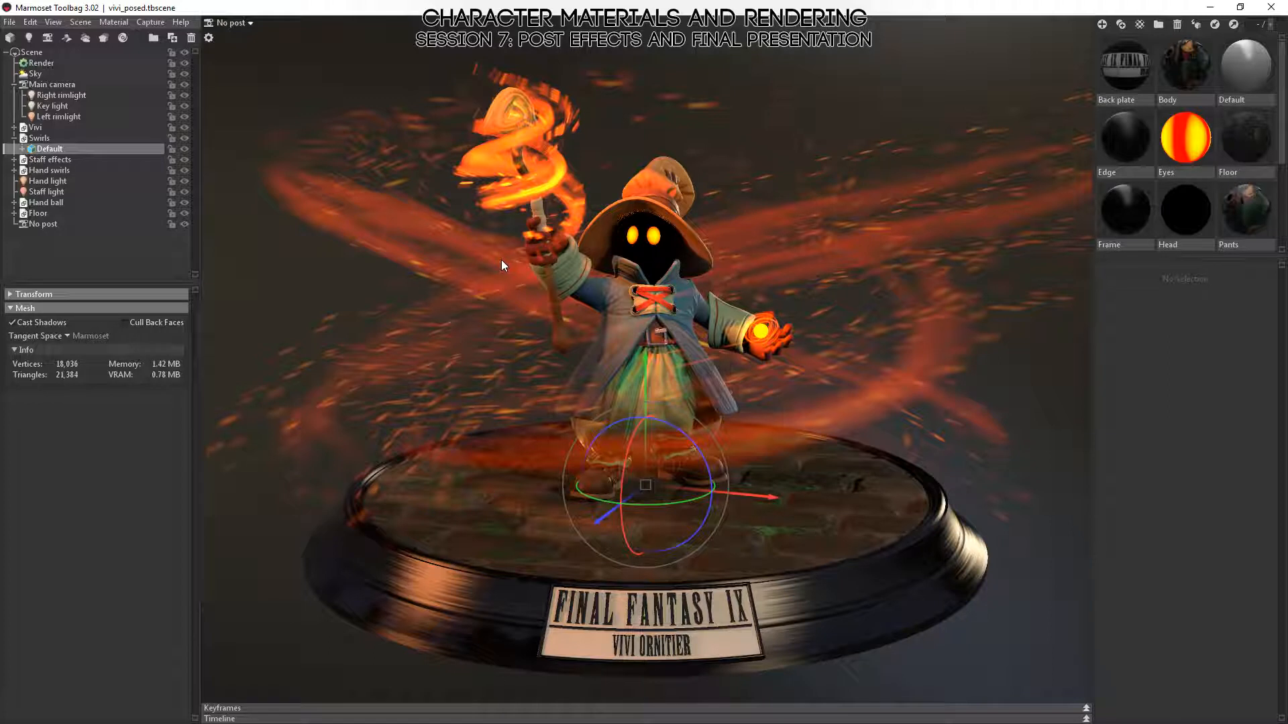
left_click_drag(480, 220, 643, 261)
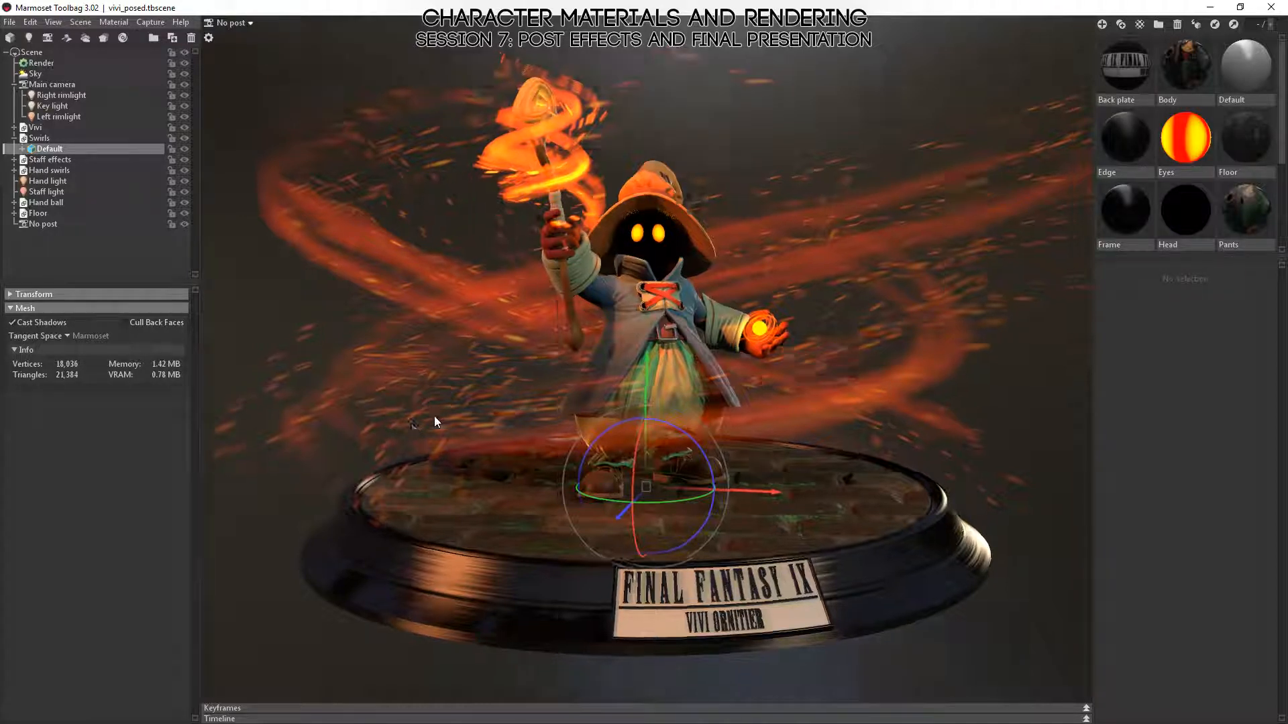
left_click_drag(434, 416, 698, 405)
left_click_drag(908, 376, 744, 385)
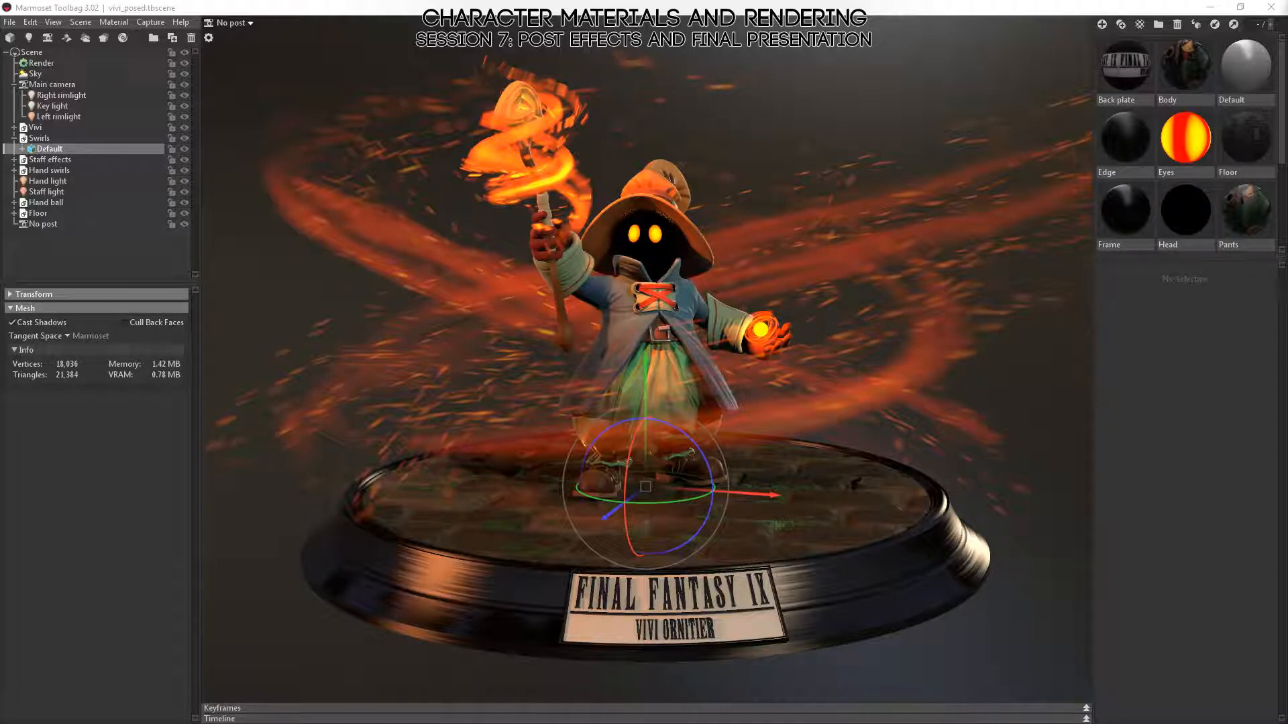
- Switch to the browser's depth map image results and view the clustered figures, chess pieces and Pinkie Pie examples enlarged
left_click_drag(1287, 114, 738, 0)
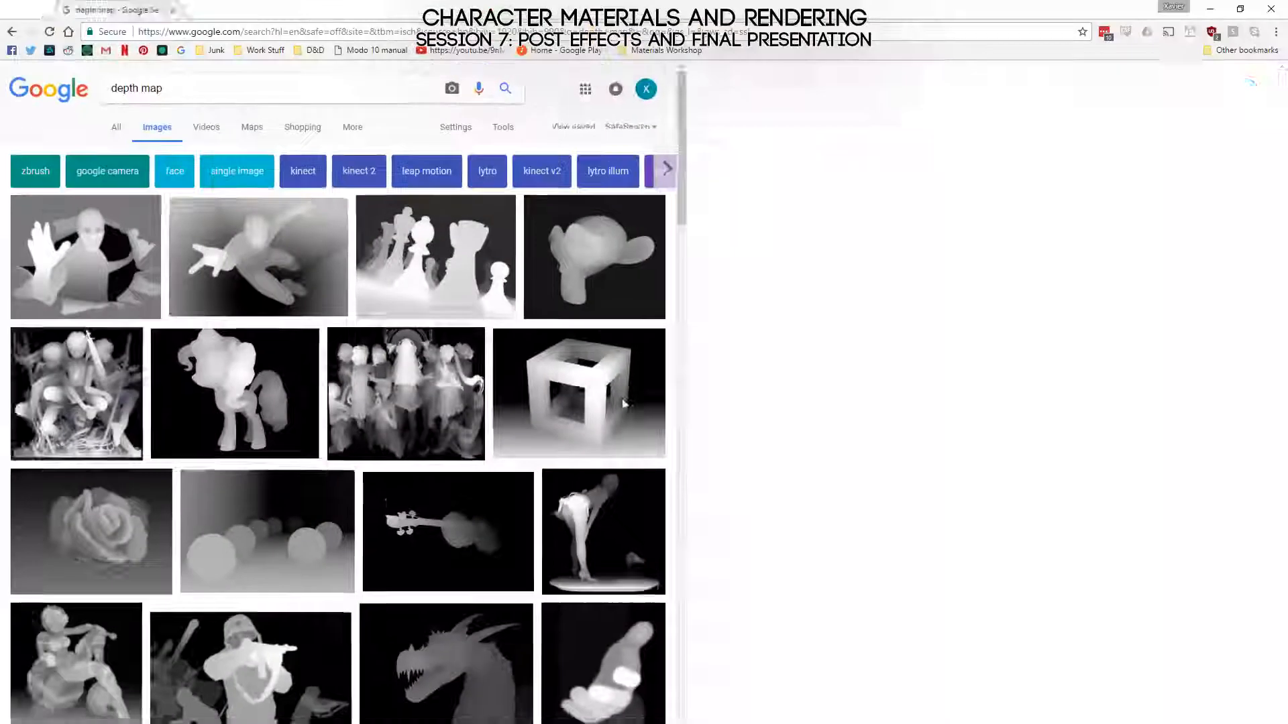
left_click(731, 282)
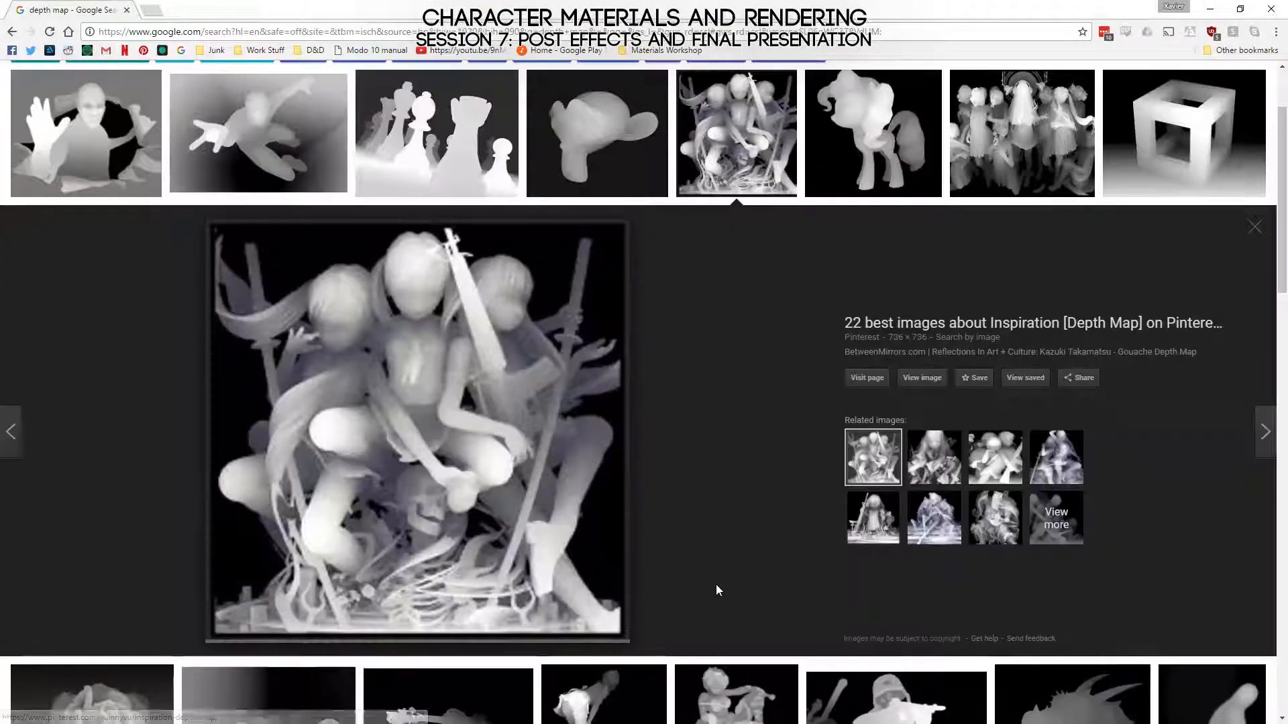
left_click(436, 147)
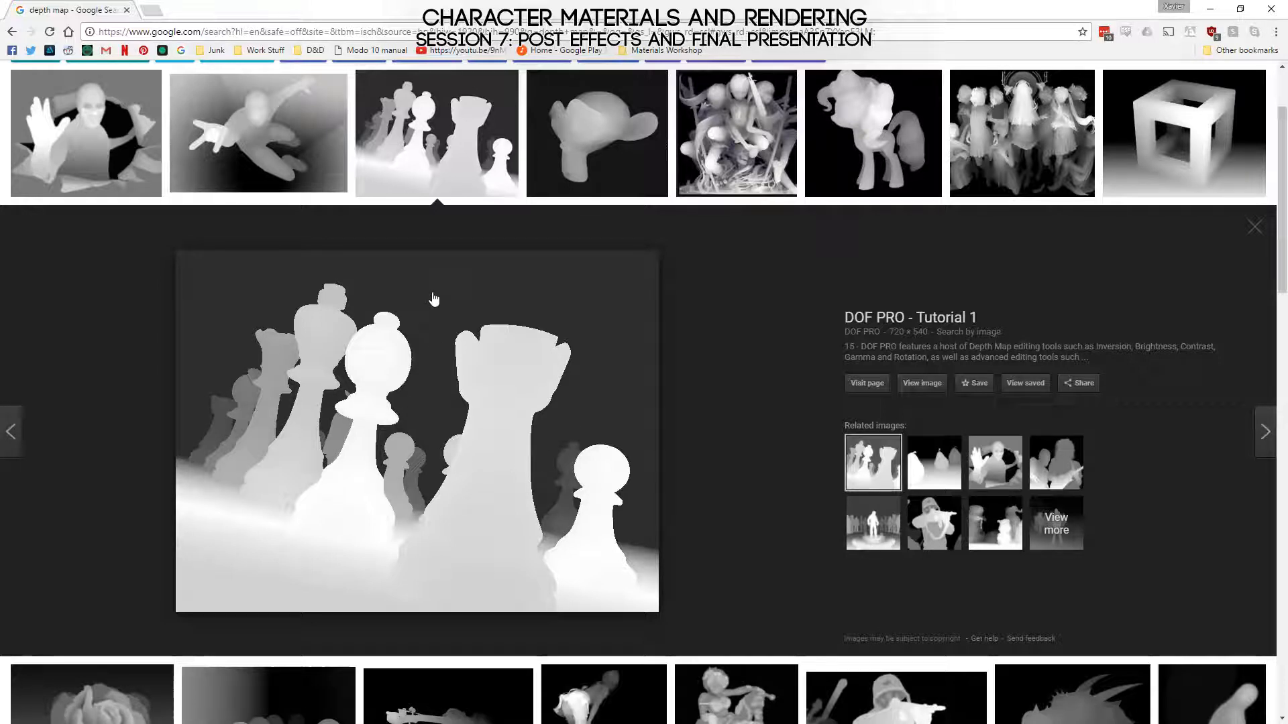
left_click(910, 193)
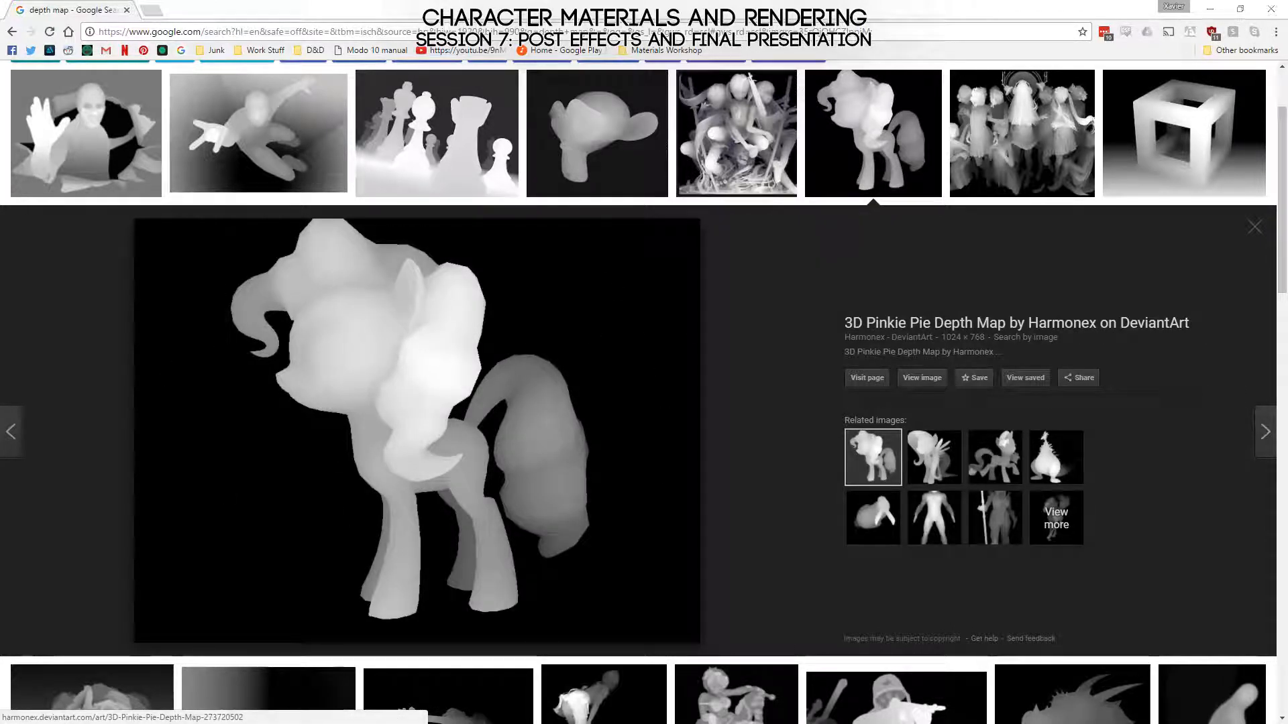
- Switch back to Marmoset Toolbag and enable depth of field on the No post camera, focused on Vivi's face
key("alt+Tab")
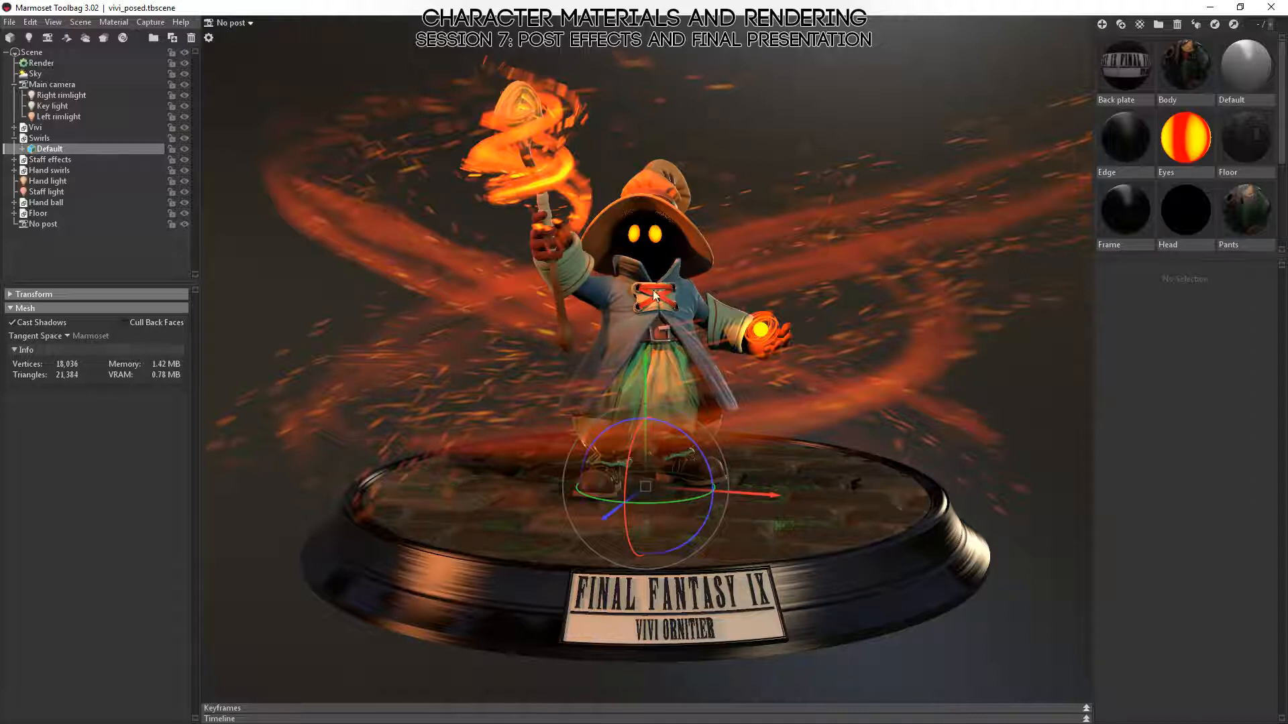
left_click_drag(542, 276, 686, 199)
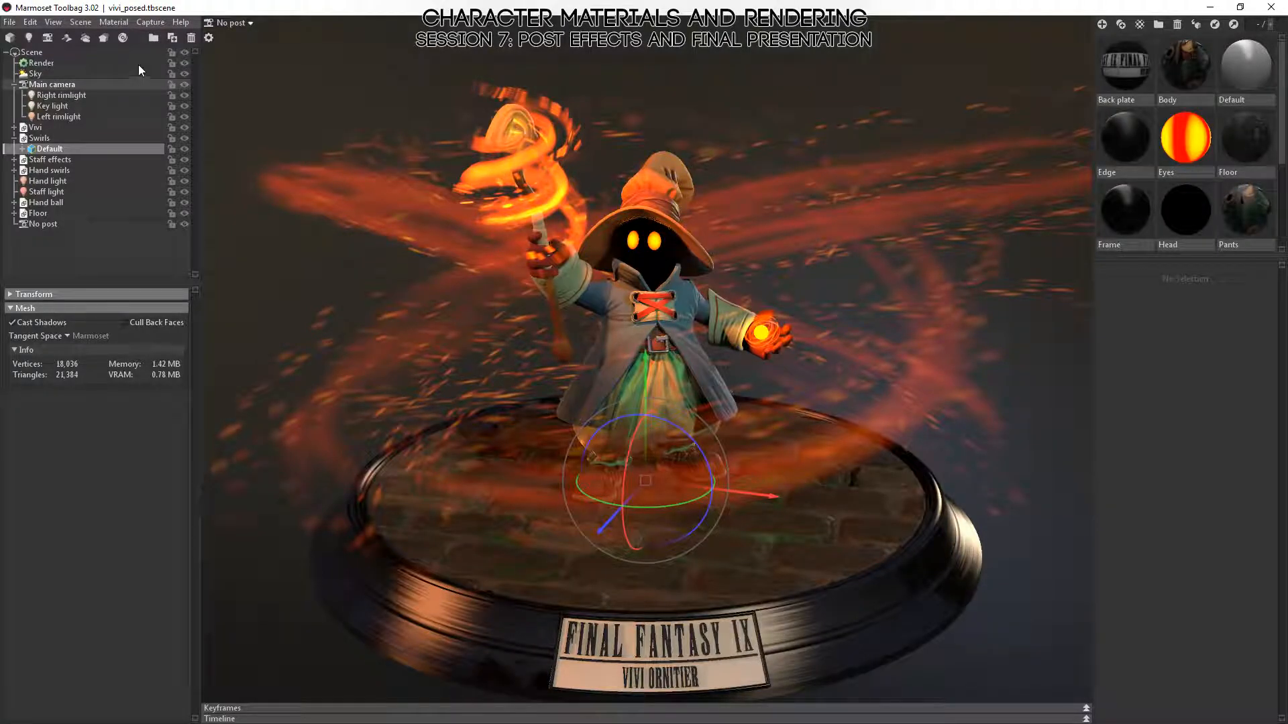
left_click(44, 224)
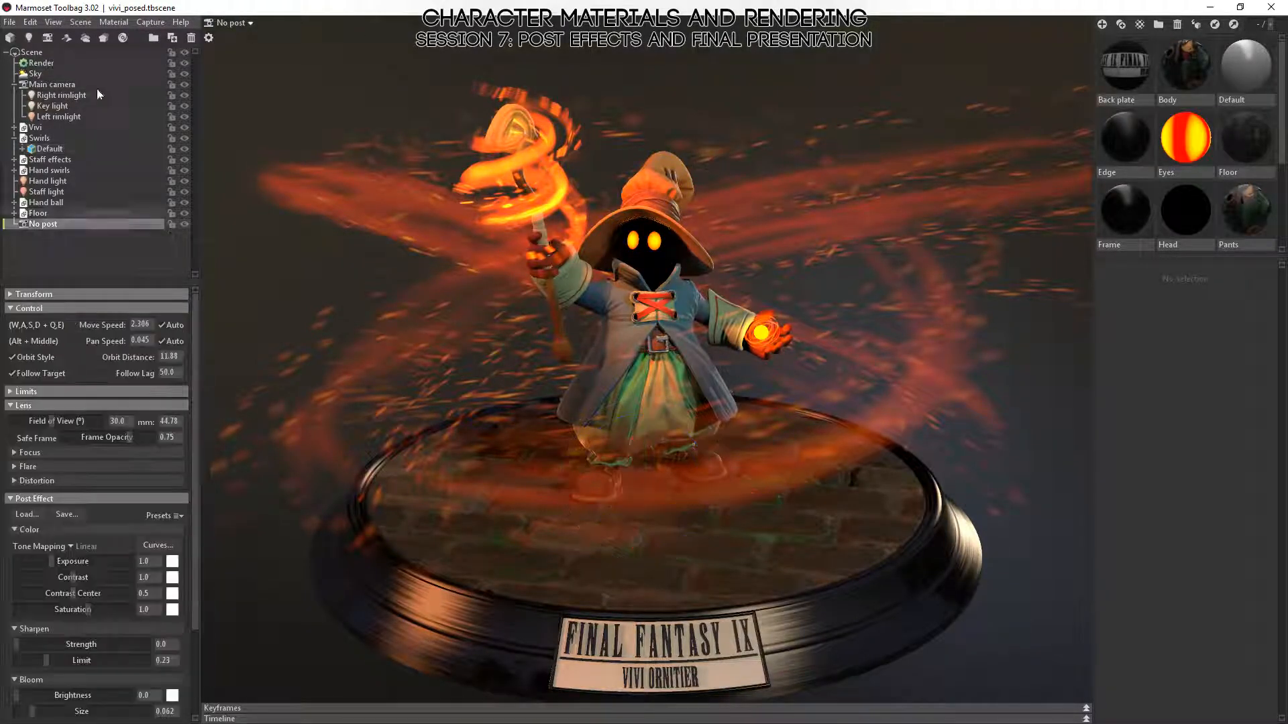
left_click(16, 453)
left_click(26, 468)
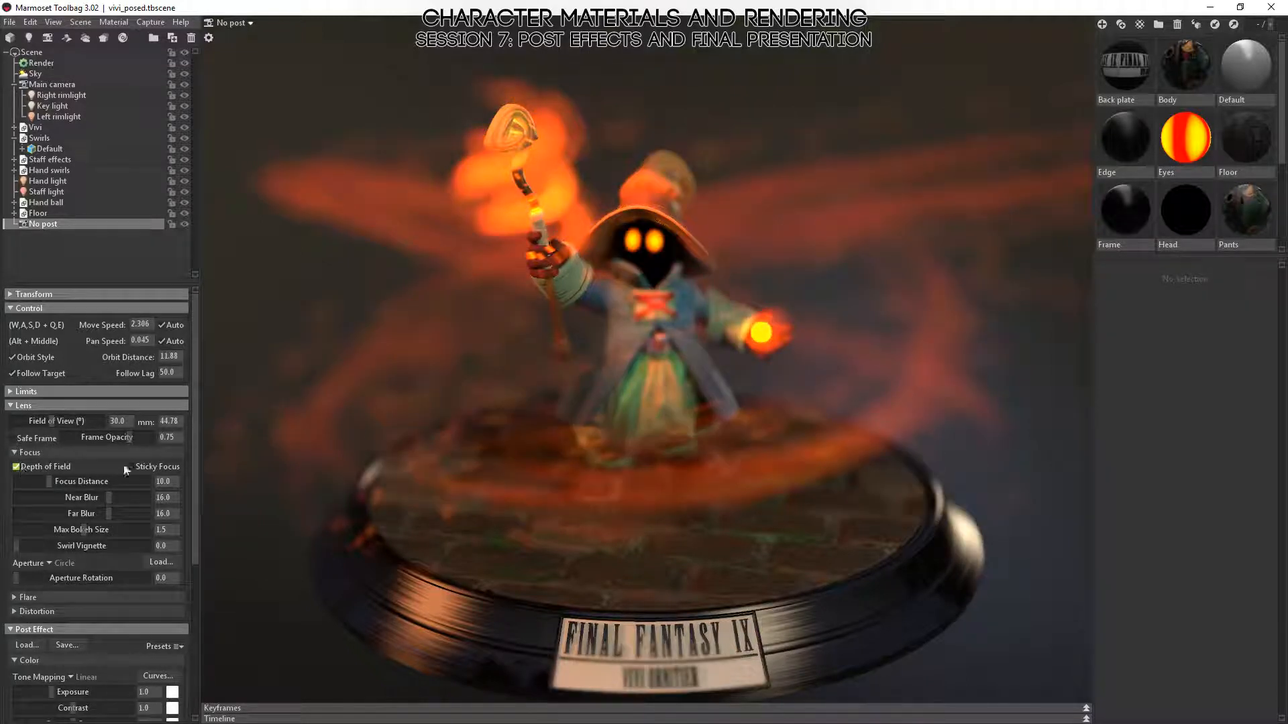
left_click(650, 236, "ctrl")
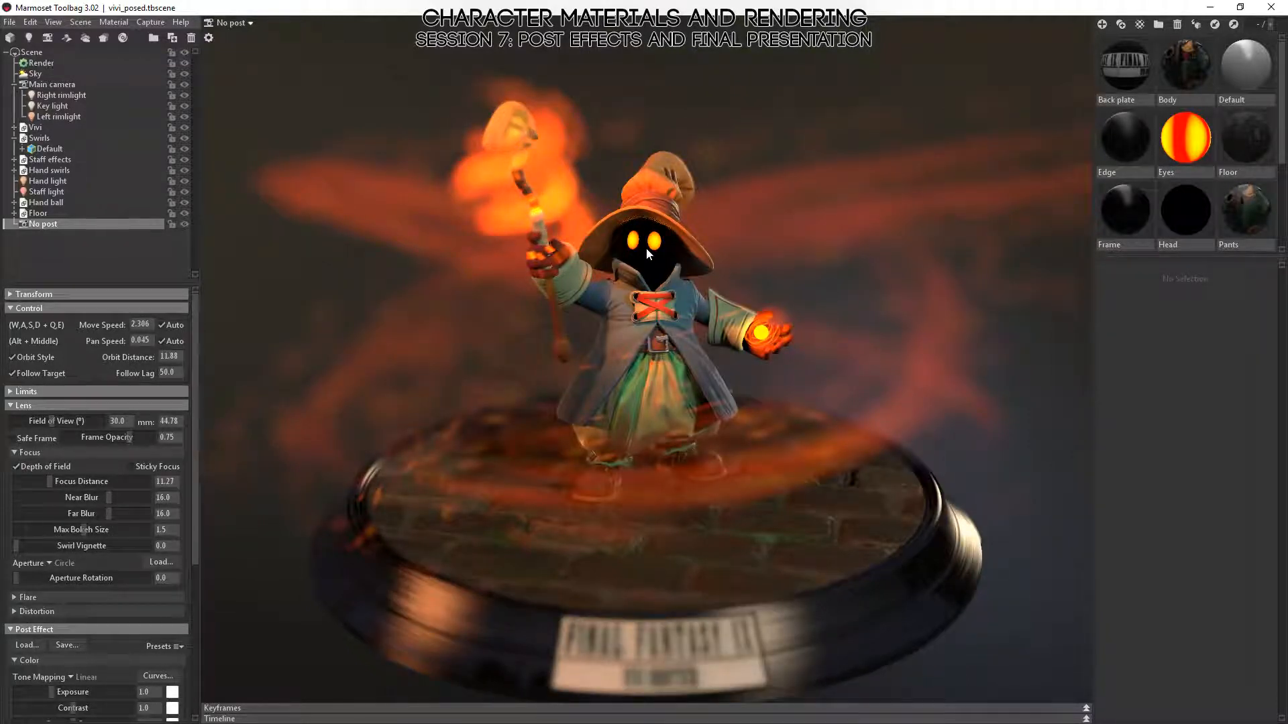
- Refocus on Vivi's head from closer up and enable Sticky Focus for the No post camera, checking it at different distances
scroll(645, 312, "up", 2)
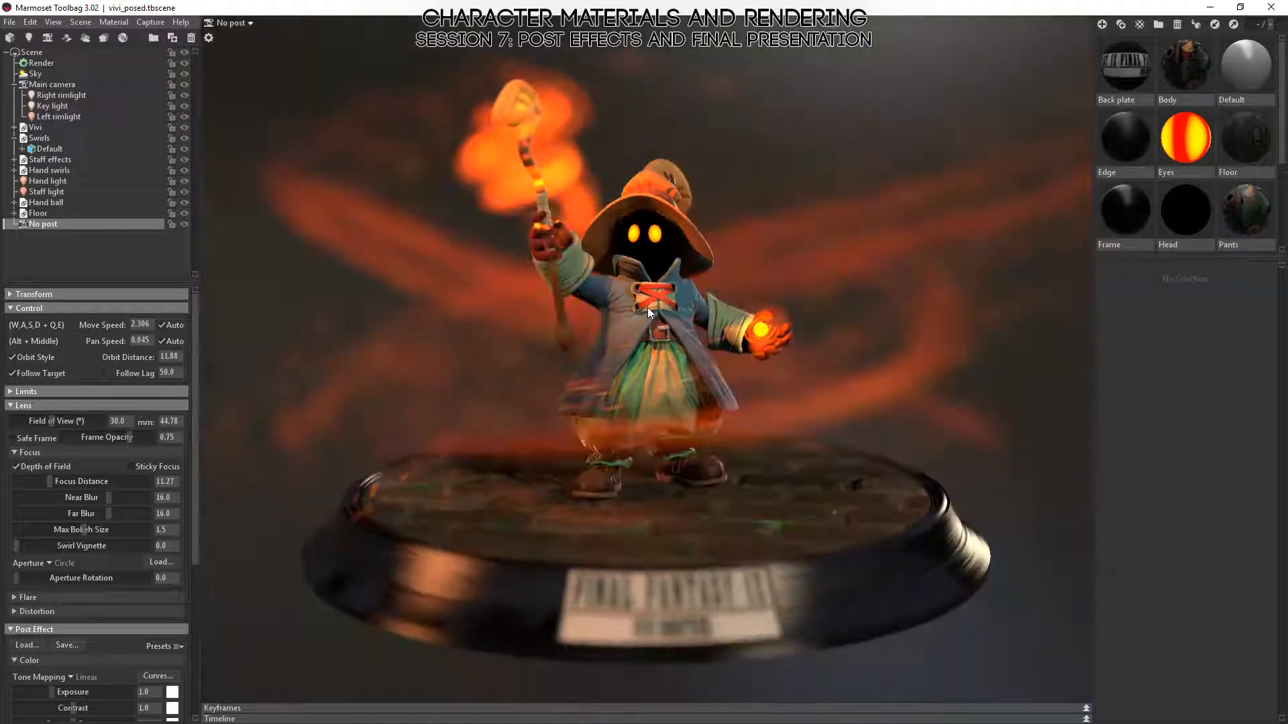
scroll(684, 312, "up", 5)
left_click(661, 198, "ctrl")
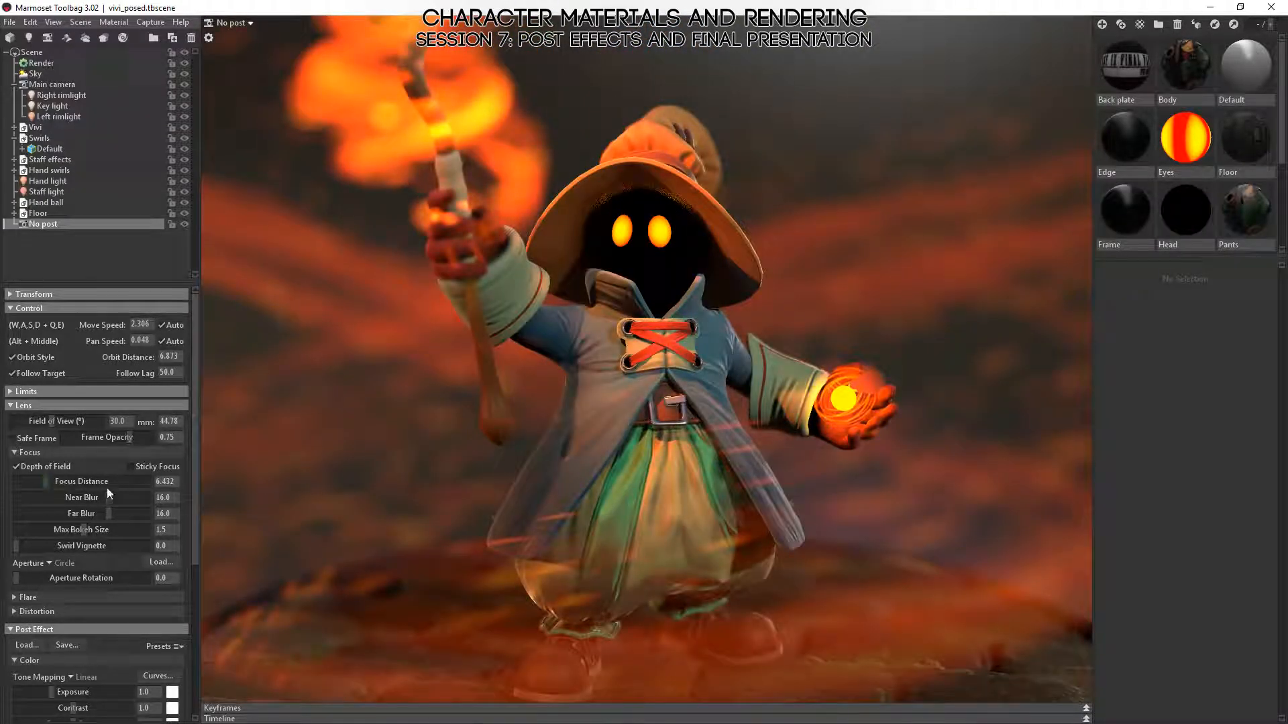
left_click(131, 466)
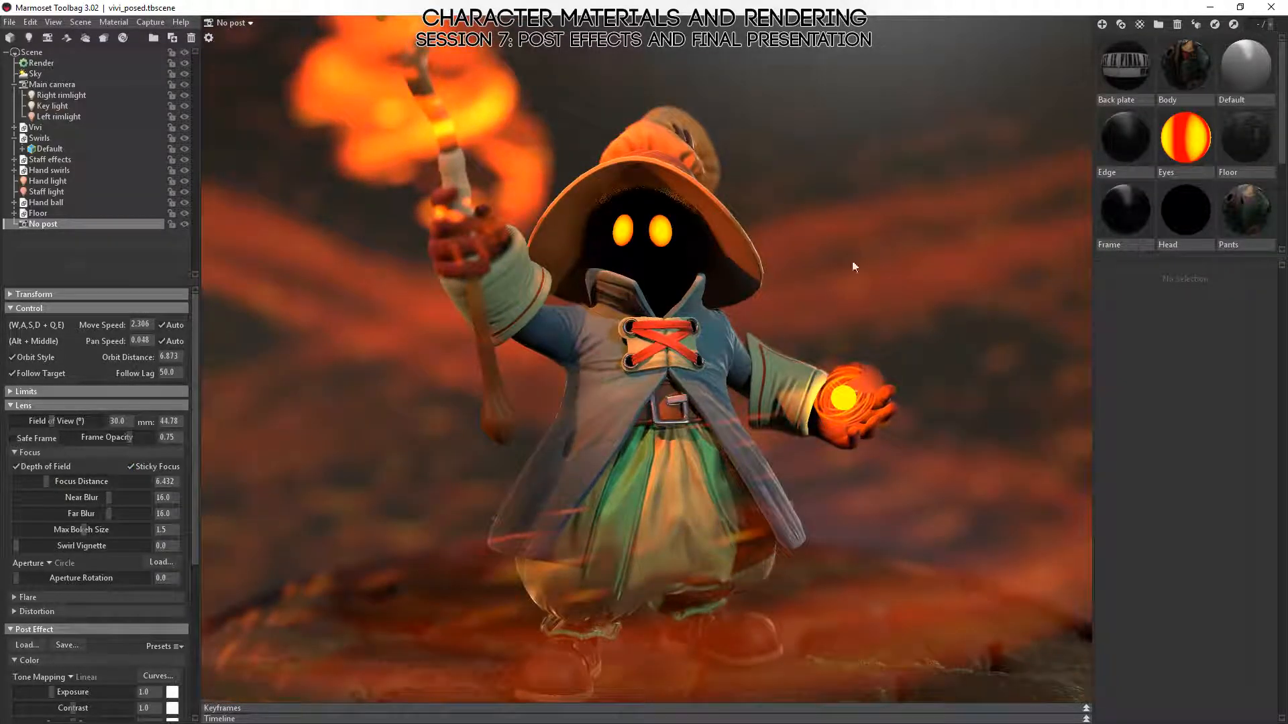
scroll(952, 369, "down", 3)
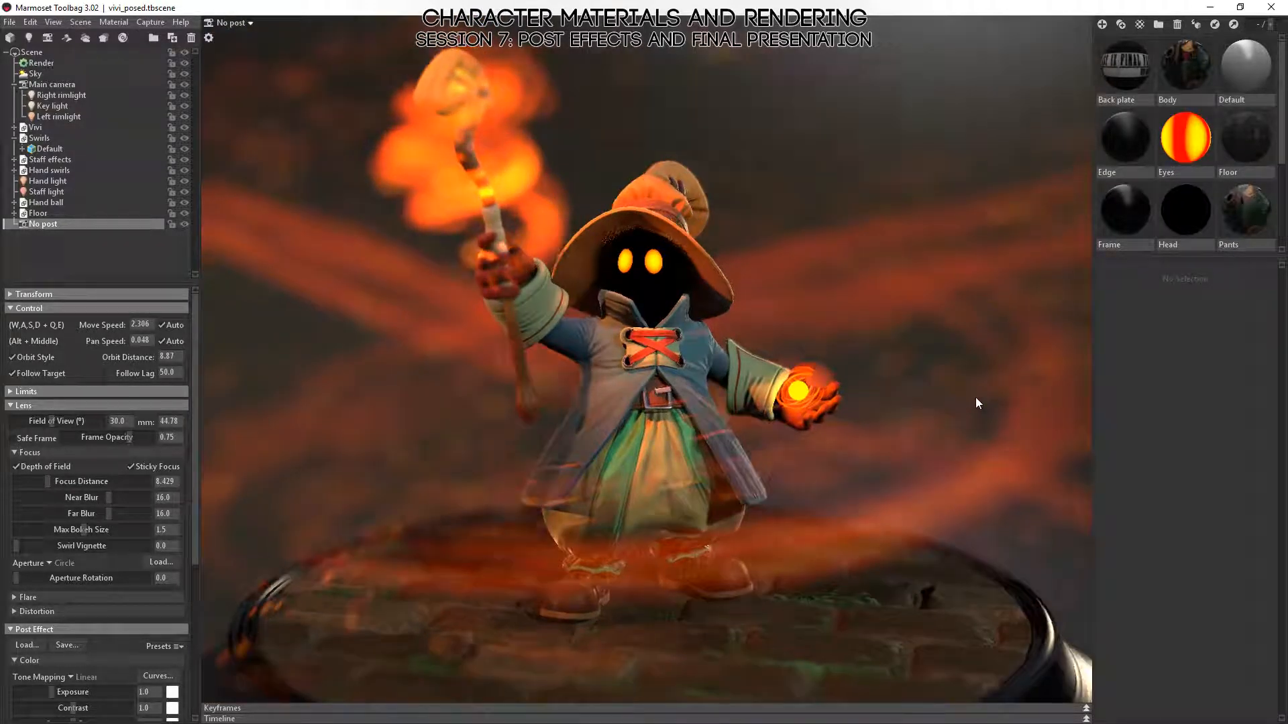
left_click_drag(903, 330, 683, 421, "alt")
left_click_drag(557, 444, 470, 441)
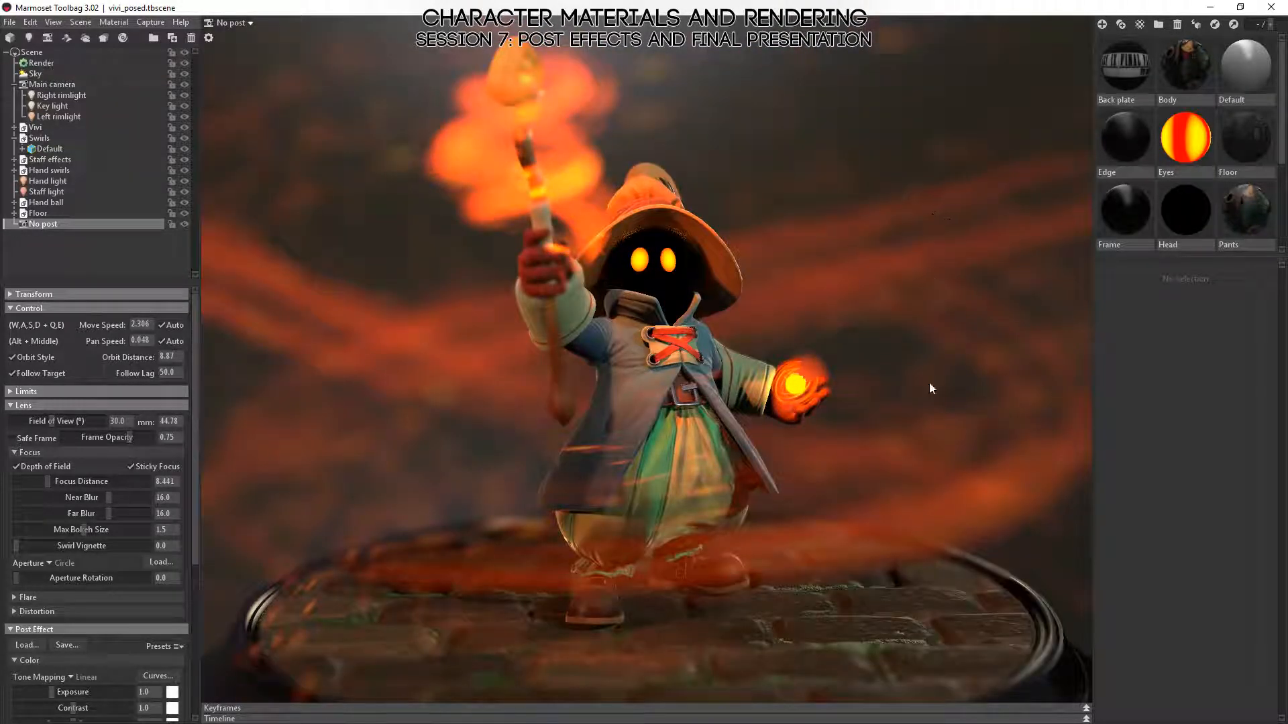
- Switch to the browser's depth map results and view the monkey head, chess pieces and self-portrait examples enlarged
key("alt+Tab")
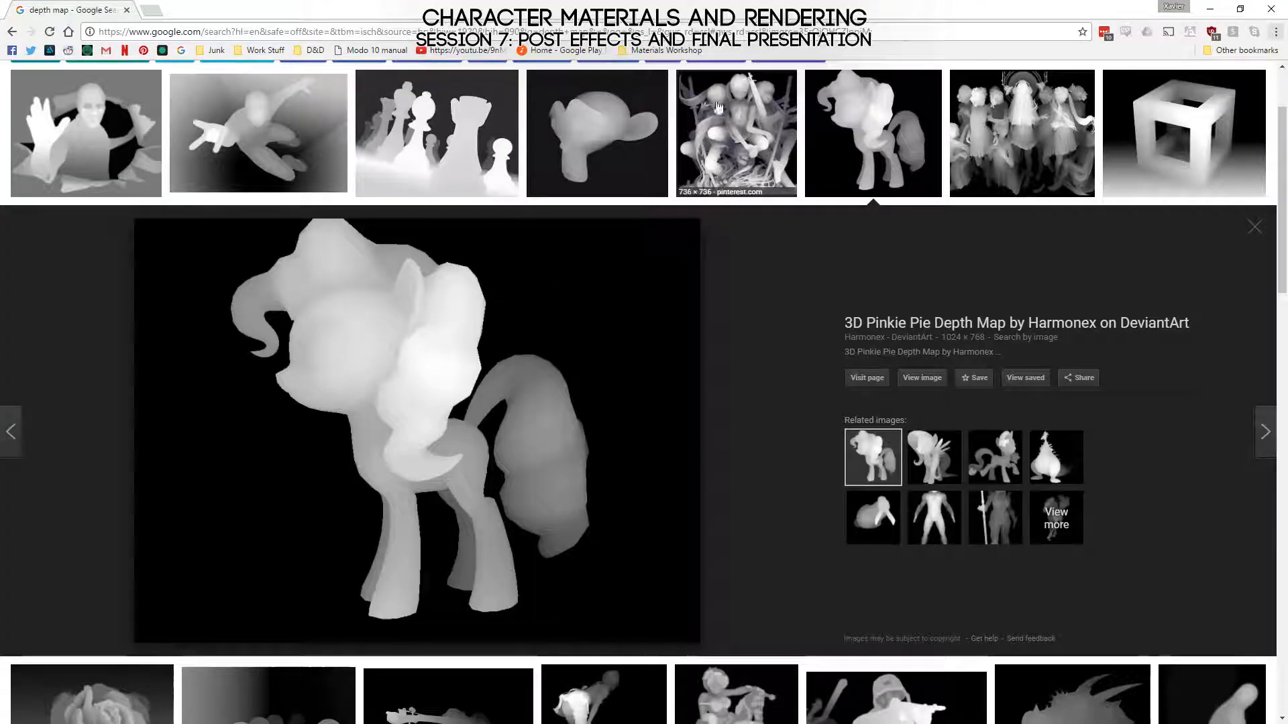
left_click(581, 120)
left_click(469, 133)
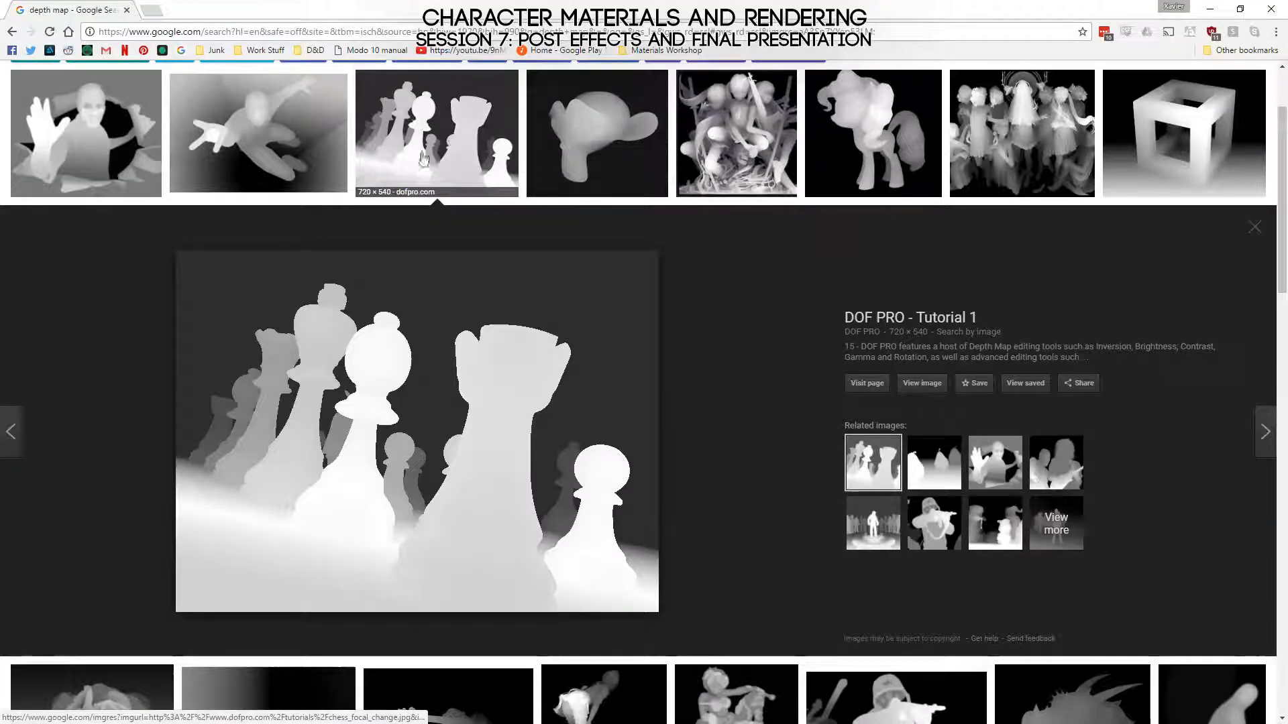
left_click(95, 133)
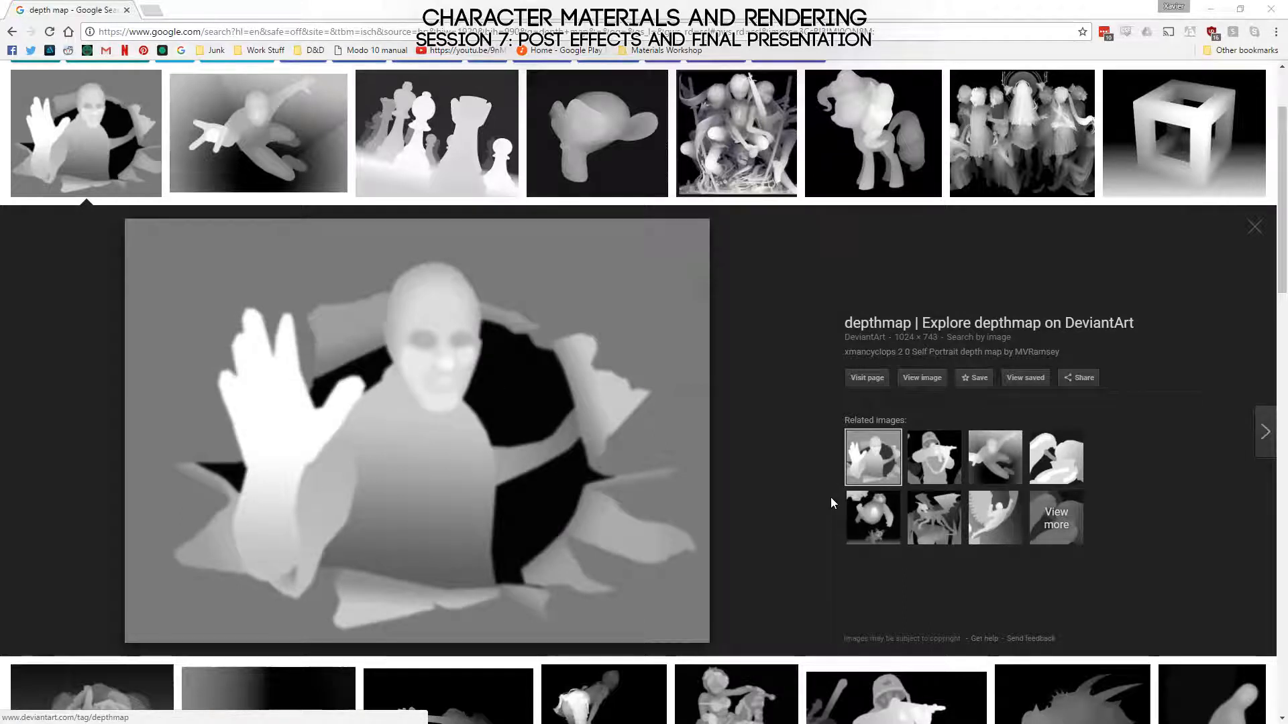
- Return to Marmoset Toolbag and examine the depth of field on Vivi's coat, boots, staff and fire swirls close up from several angles
key("alt+Tab")
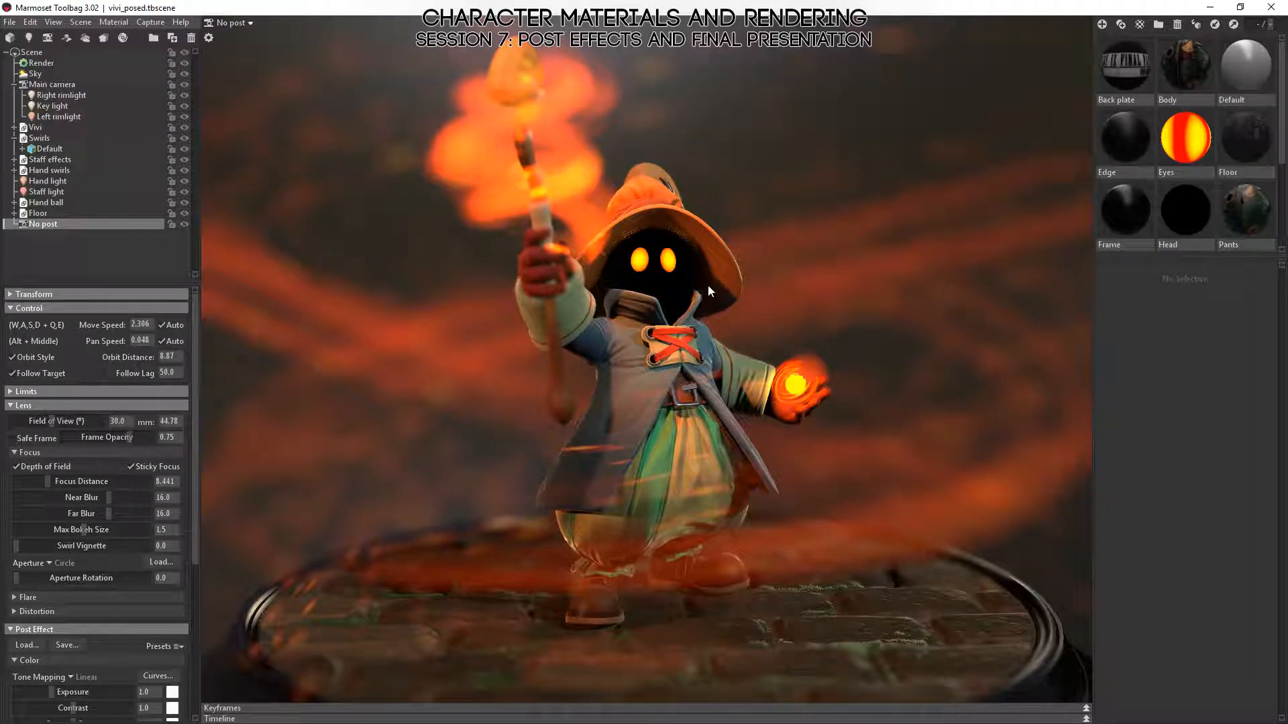
right_click_drag(707, 284, 755, 528, "alt")
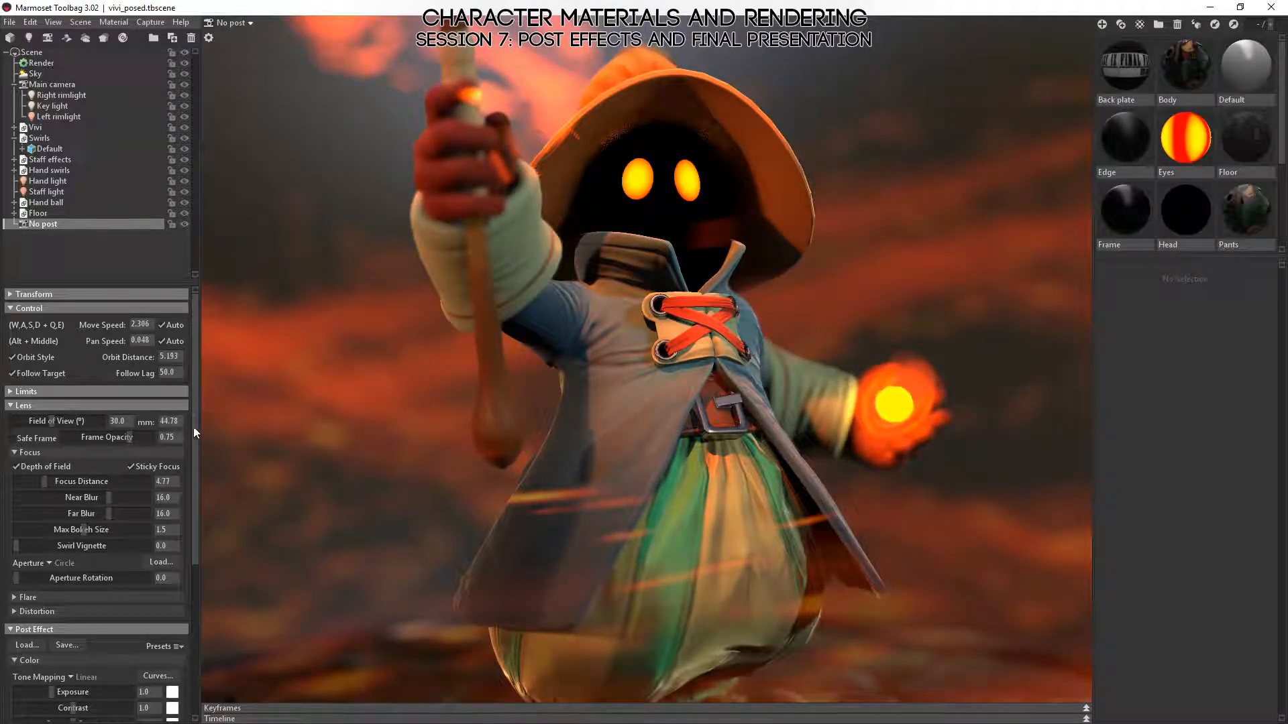
left_click_drag(623, 477, 690, 419, "alt")
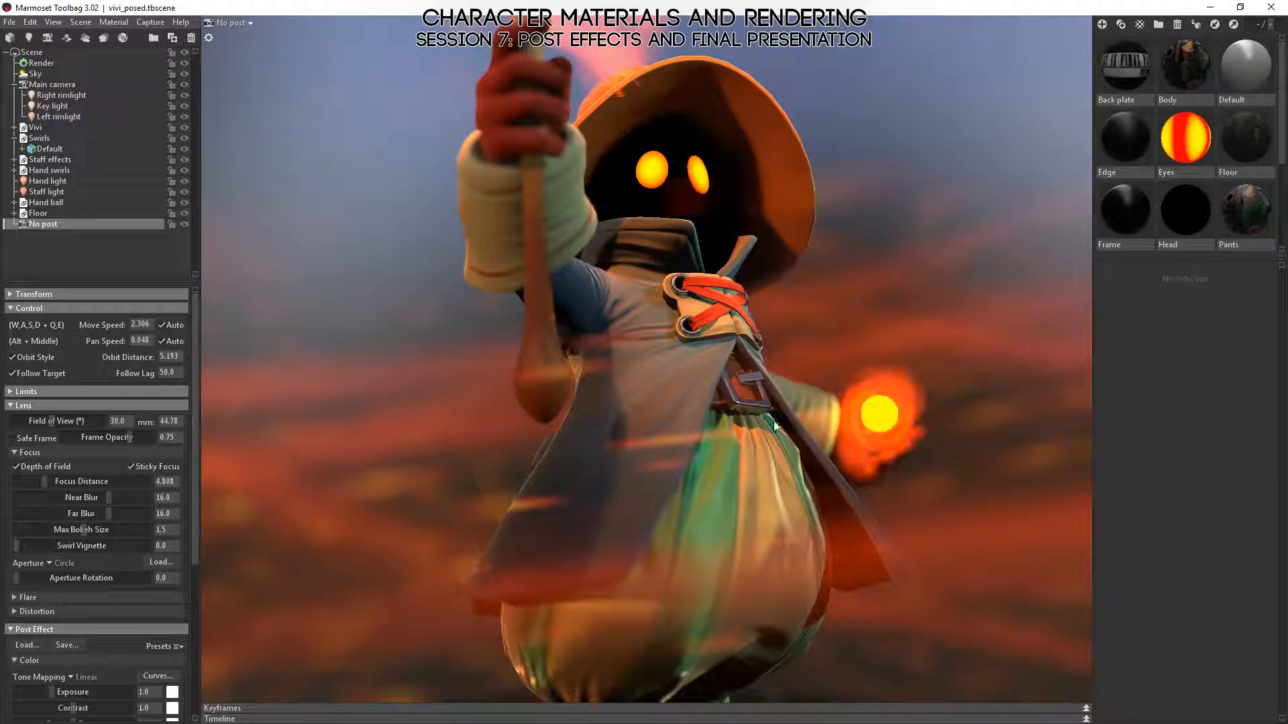
left_click_drag(696, 445, 711, 487, "alt")
middle_click_drag(710, 483, 713, 421, "alt")
right_click_drag(712, 428, 691, 396, "alt")
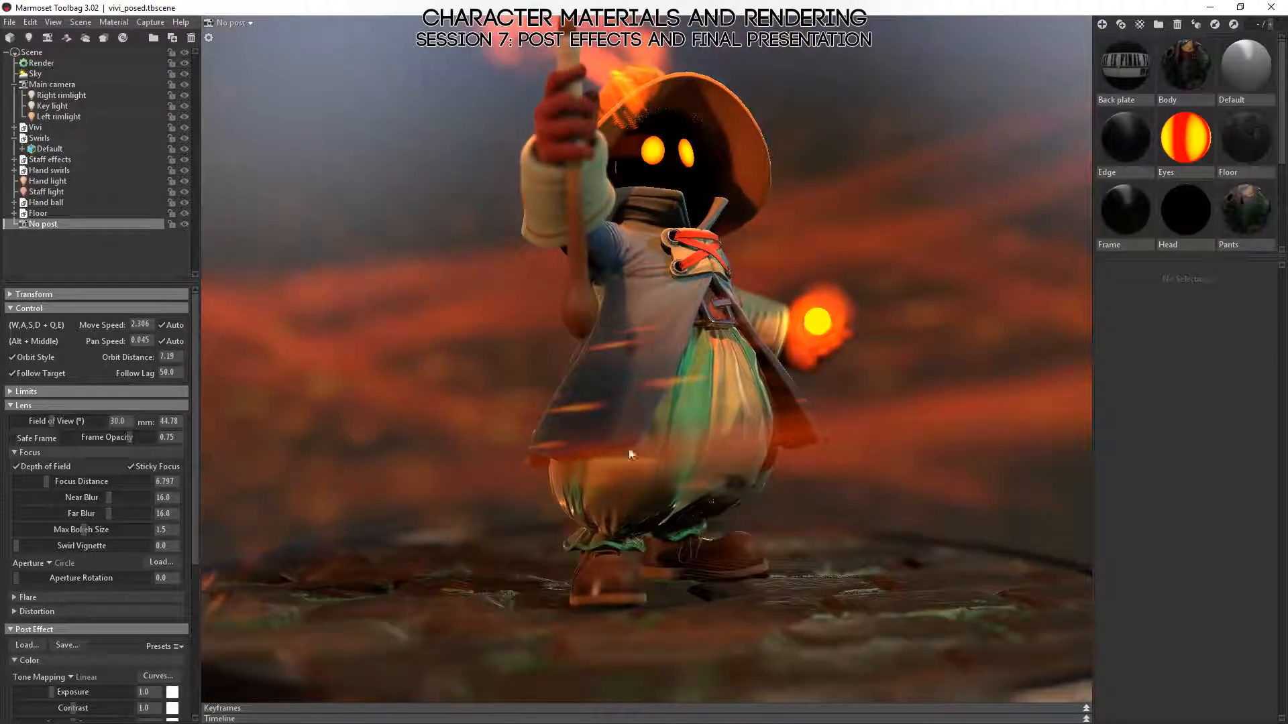
left_click_drag(731, 413, 774, 539, "alt")
left_click_drag(774, 323, 677, 221, "alt")
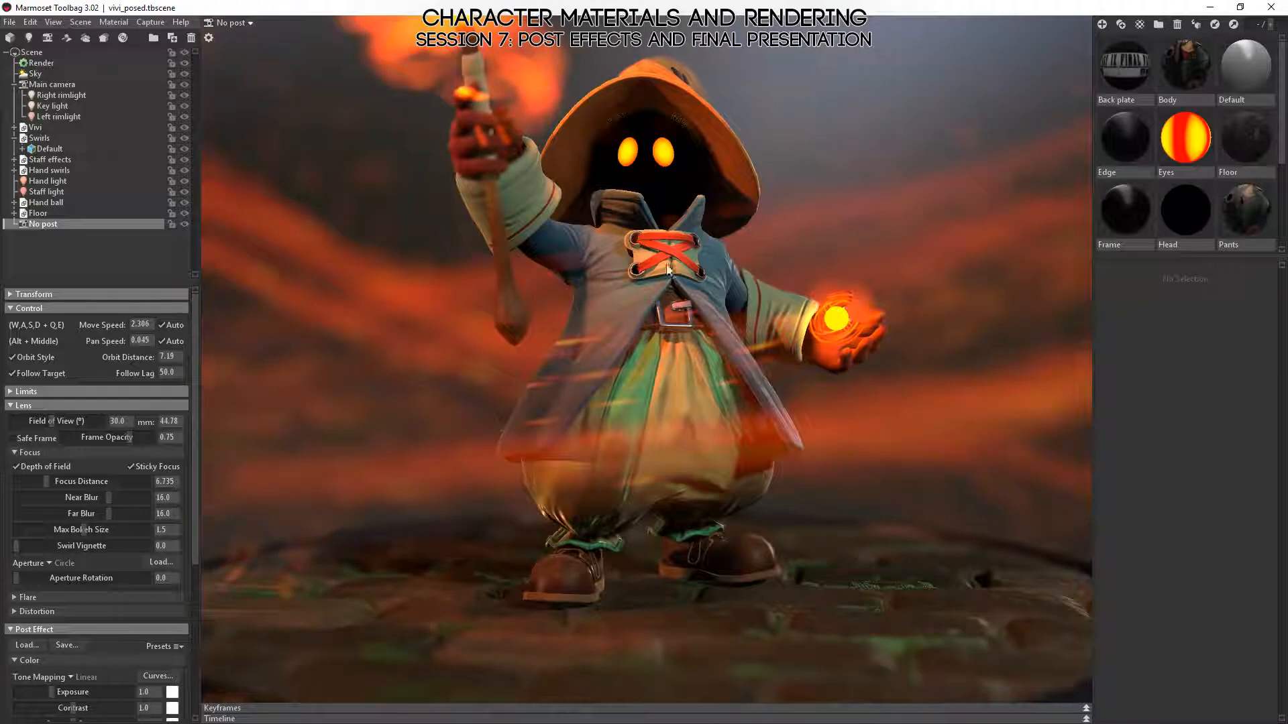
middle_click_drag(666, 264, 714, 405, "alt")
left_click_drag(637, 390, 434, 255, "alt")
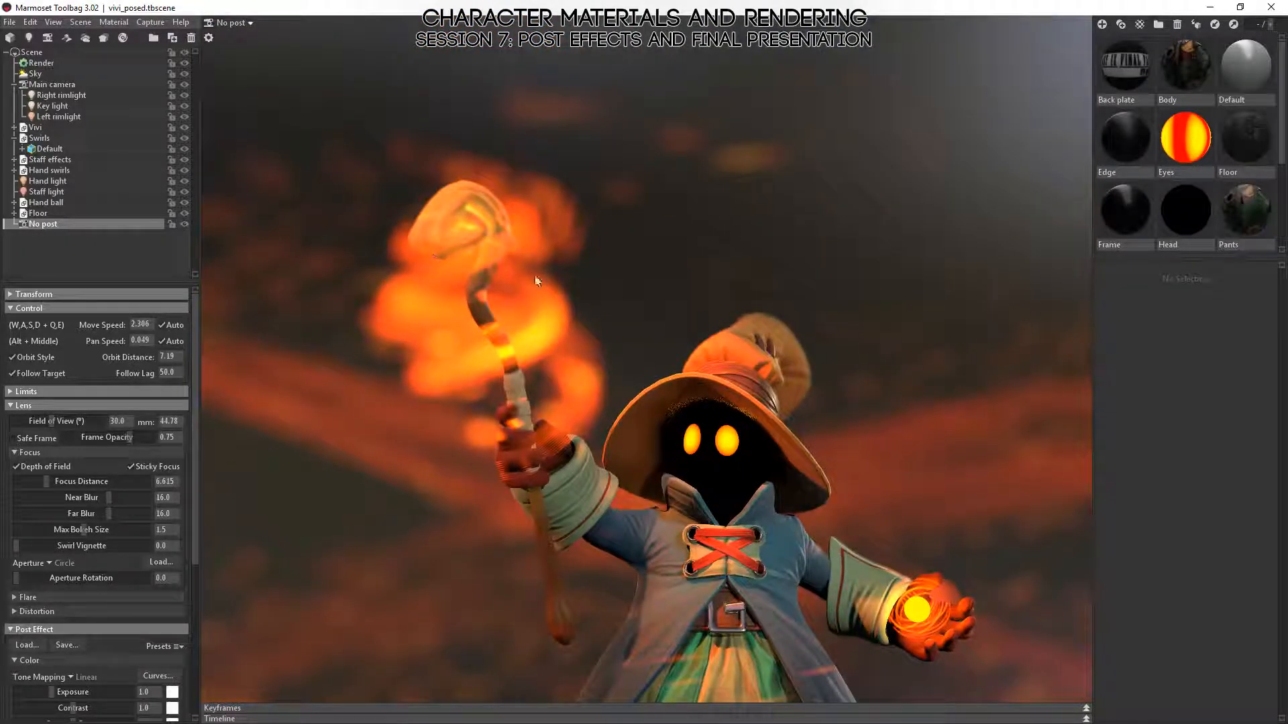
left_click_drag(545, 366, 550, 413, "alt")
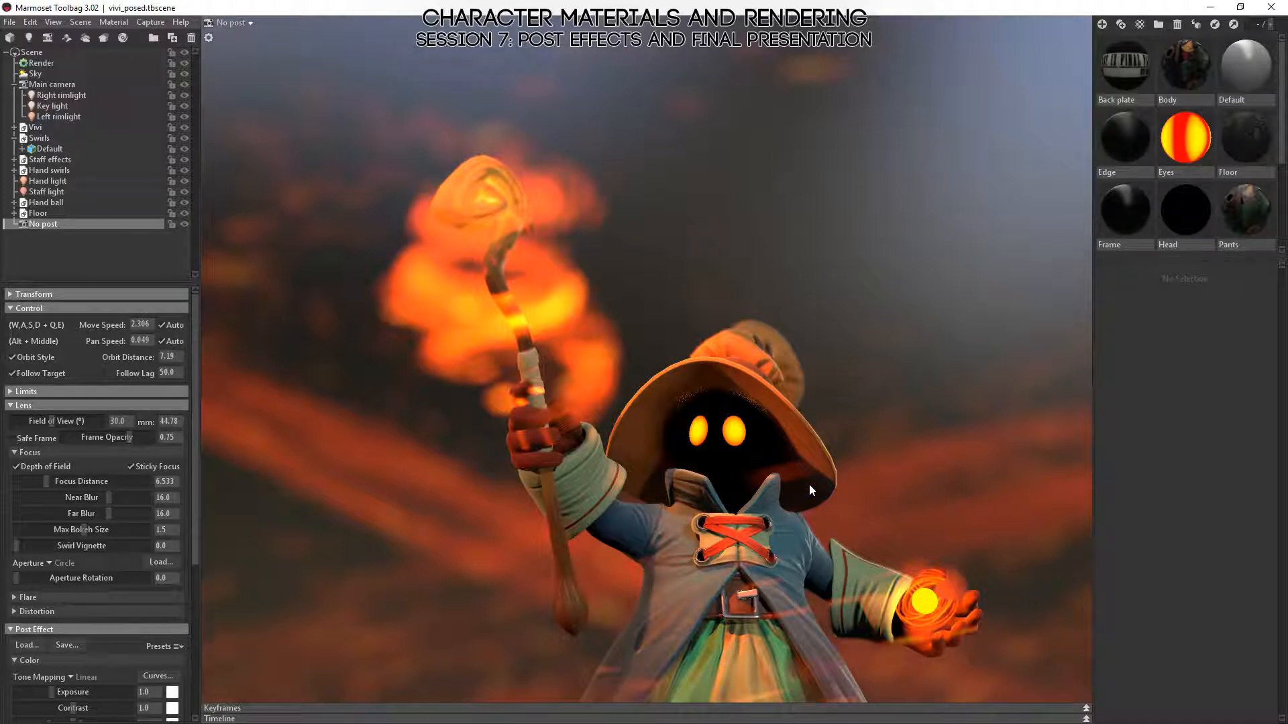
- Examine how the blur affects the whole statue, its base and the fire swirls from farther away
right_click_drag(809, 484, 738, 352, "alt")
middle_click_drag(706, 384, 699, 330, "alt")
left_click_drag(698, 330, 683, 463, "alt")
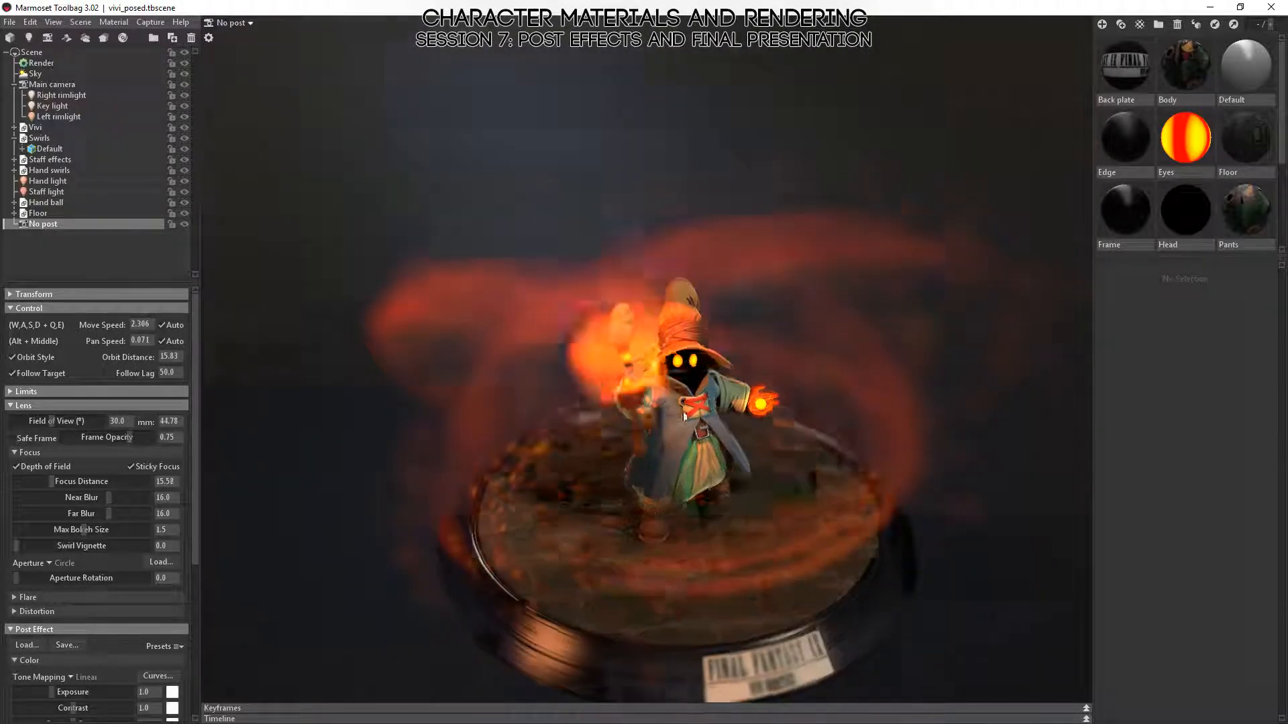
left_click_drag(716, 397, 602, 343, "alt")
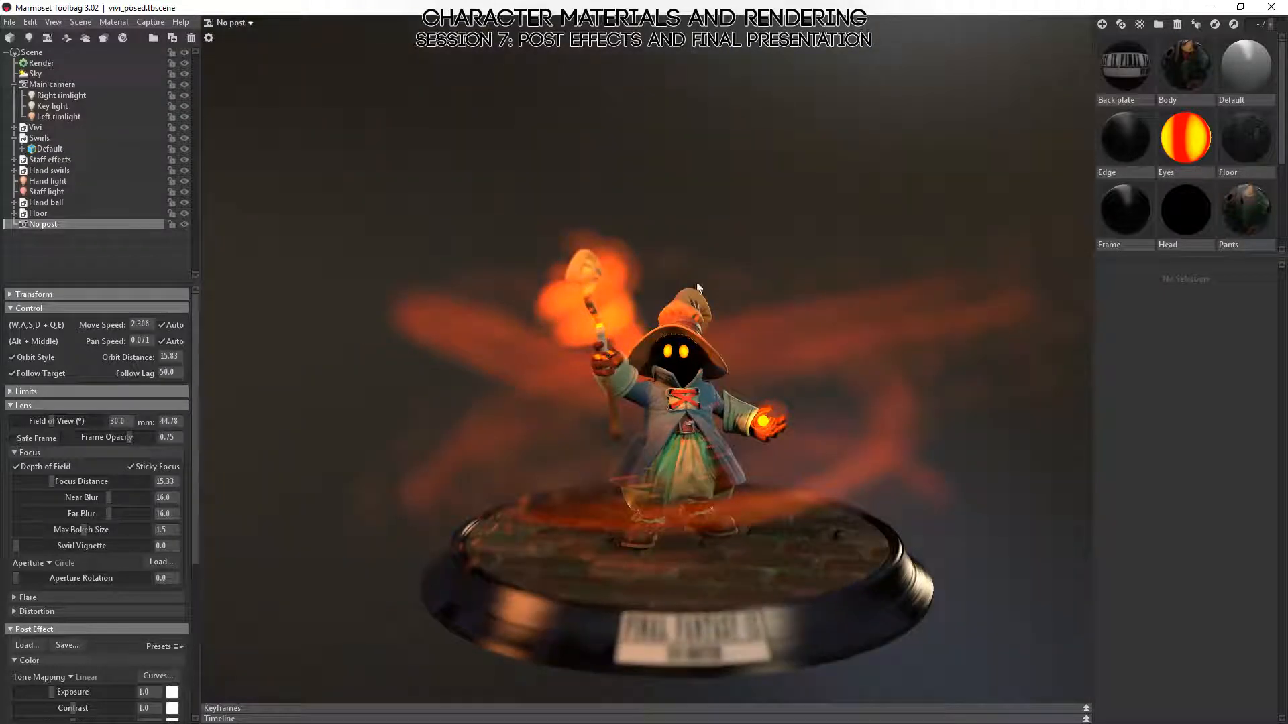
left_click_drag(784, 435, 664, 396, "alt")
left_click_drag(634, 484, 693, 463, "alt")
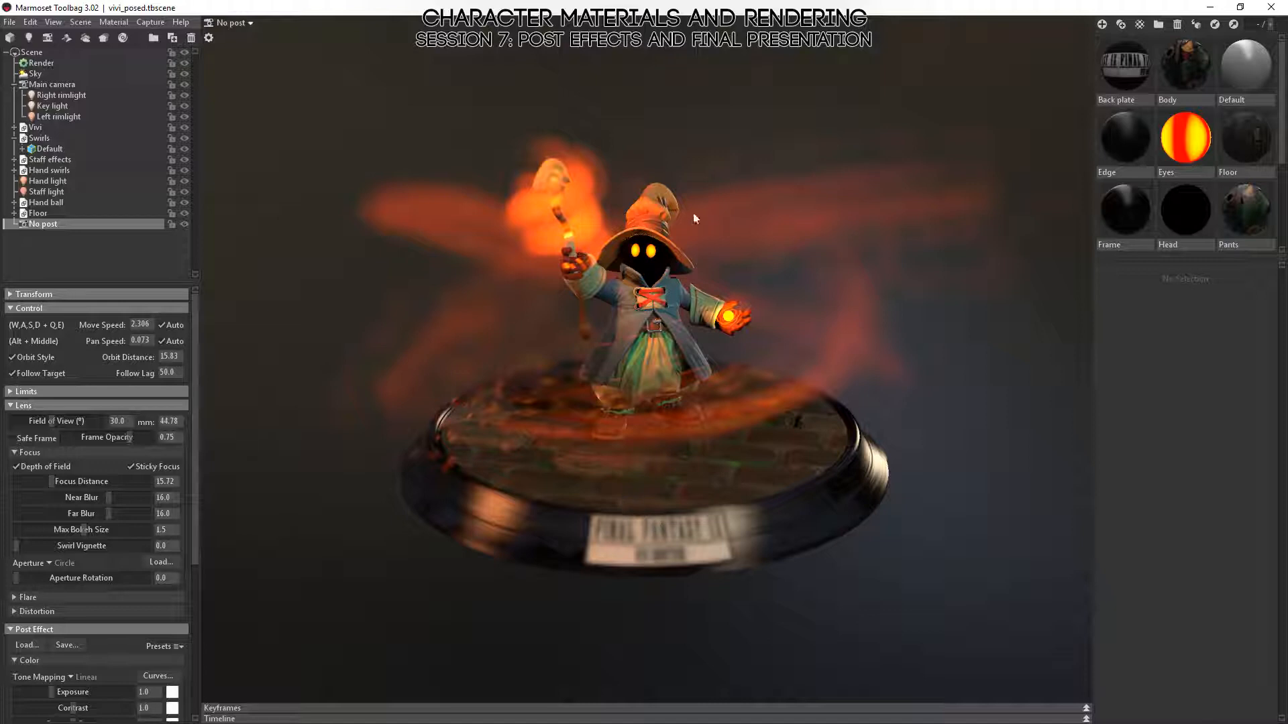
- Refocus the camera on points of Vivi's face and coat and check the swirls' blur from above and from the front
middle_click(630, 249)
middle_click(654, 278)
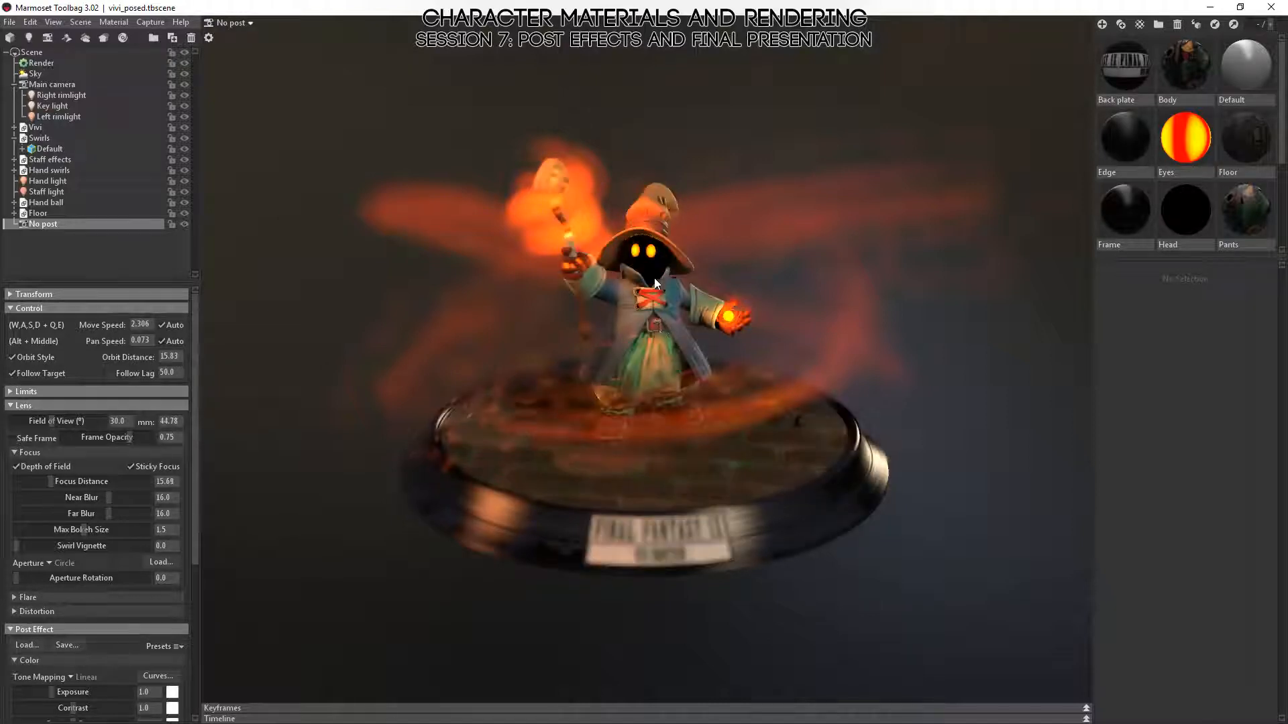
middle_click(658, 329)
left_click_drag(636, 304, 545, 408)
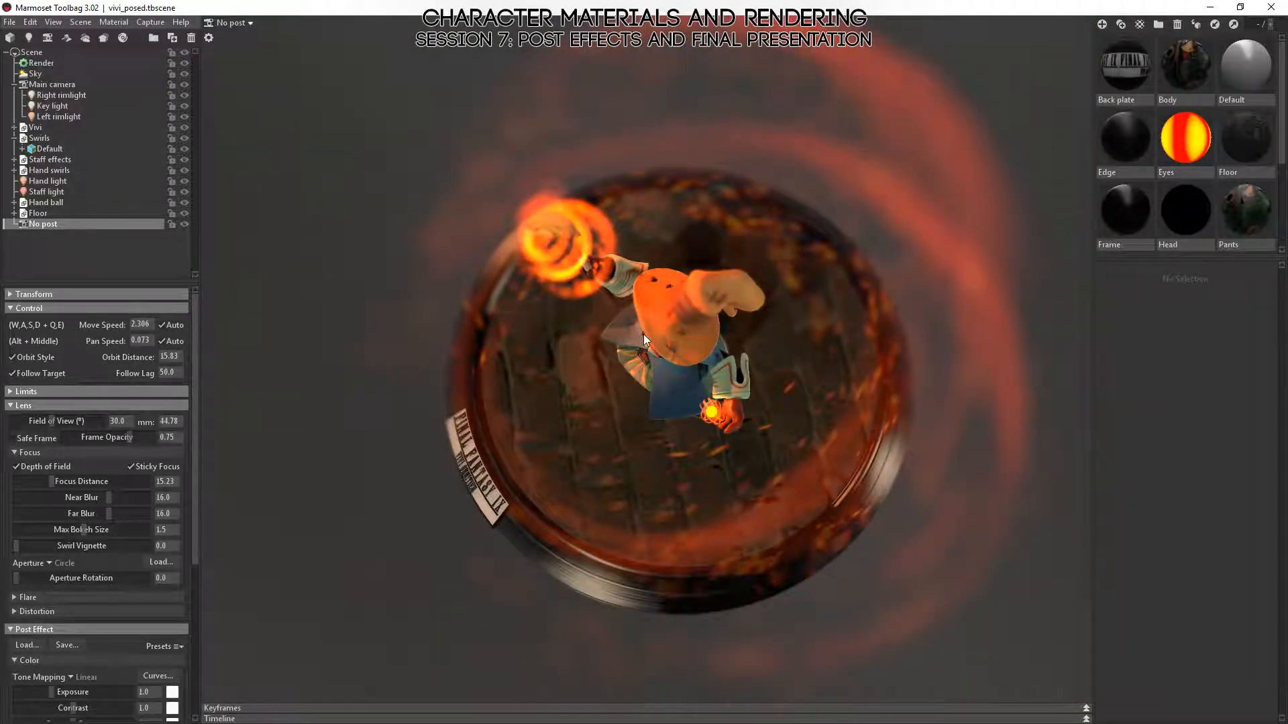
left_click_drag(642, 377, 731, 266)
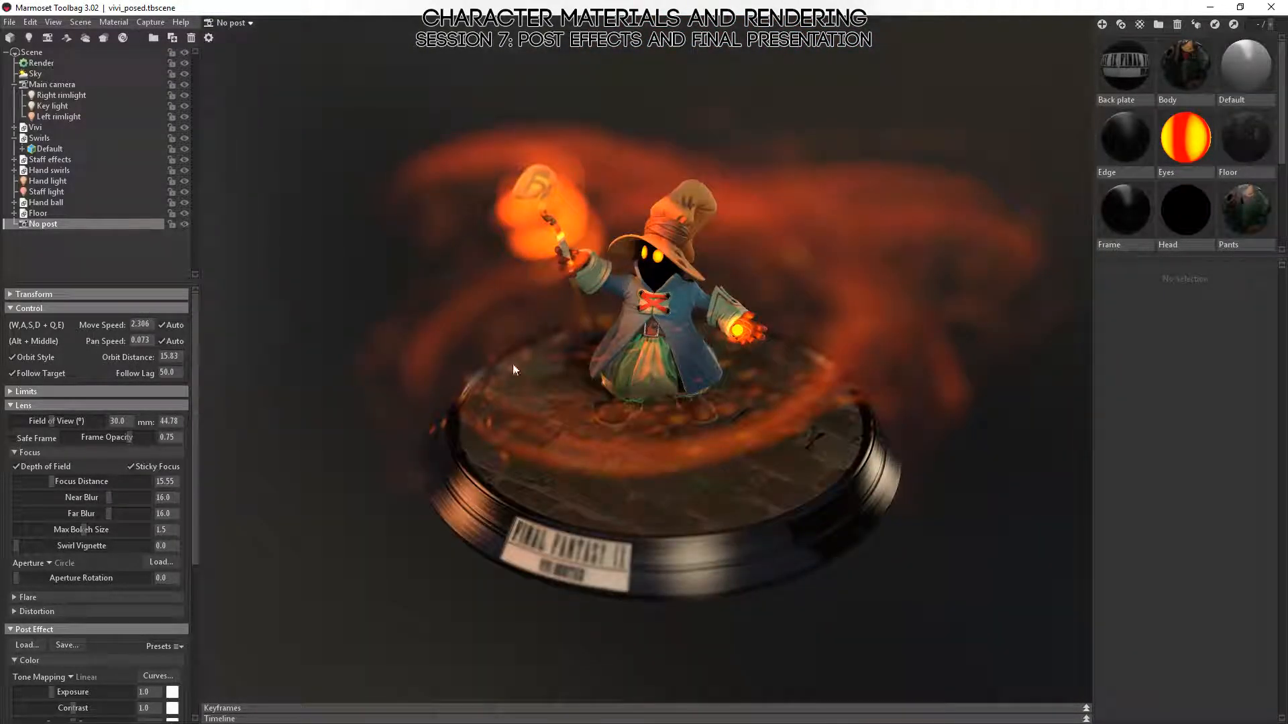
- Set the Spell effects material's emissive intensity to 1.893 and review its available emissive types
scroll(1197, 219, "down", 2)
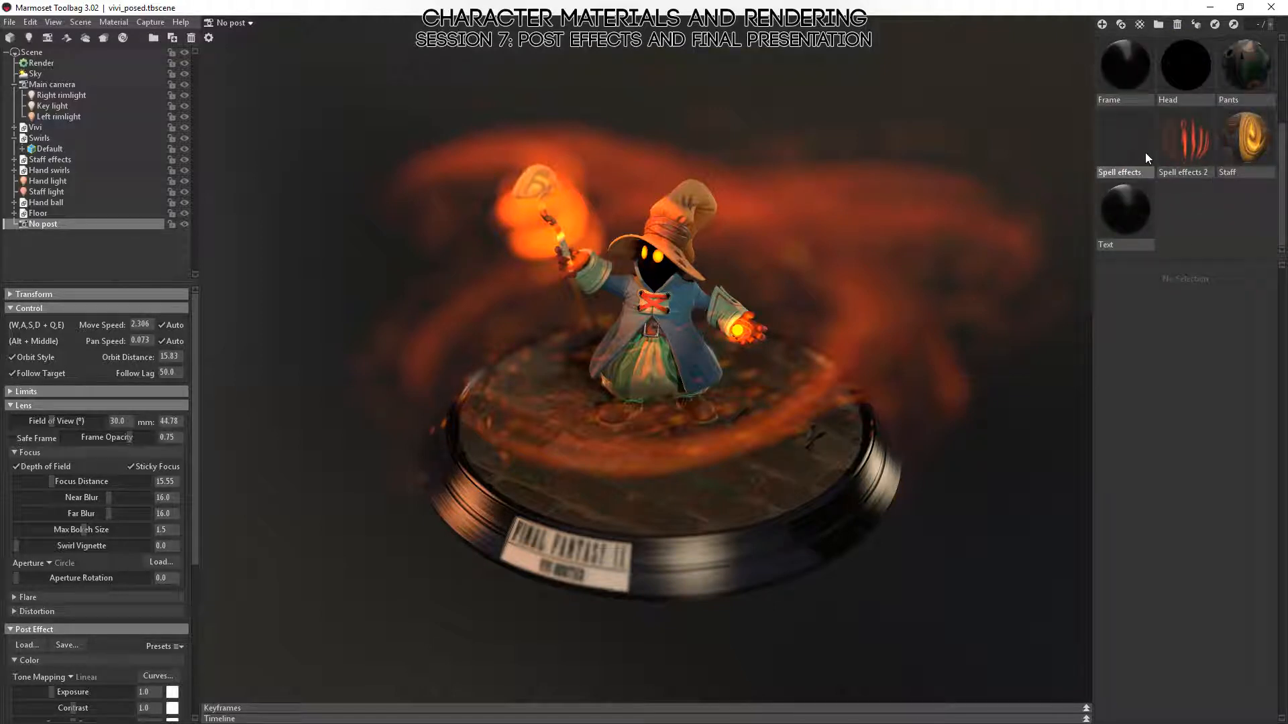
left_click(1173, 143)
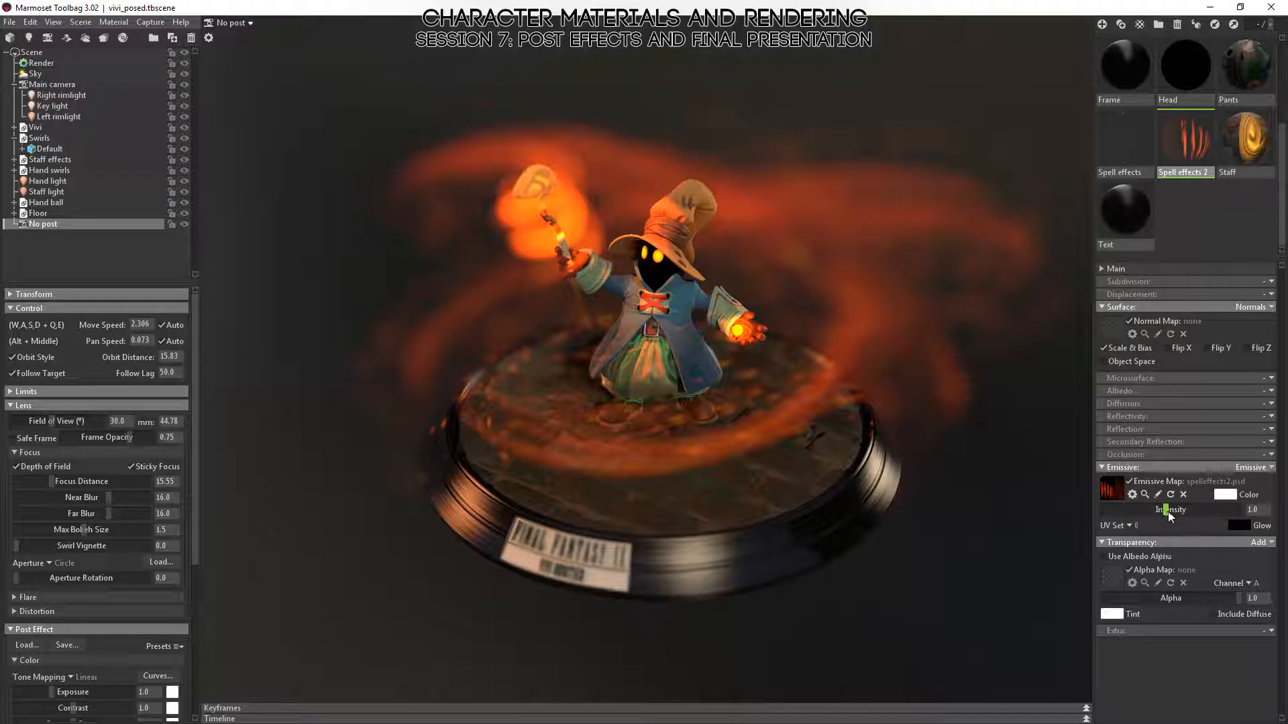
mouse_move(1176, 510)
left_mouse_down()
mouse_move(1158, 514)
mouse_move(1181, 518)
left_mouse_up()
left_click(1124, 141)
left_click(1269, 468)
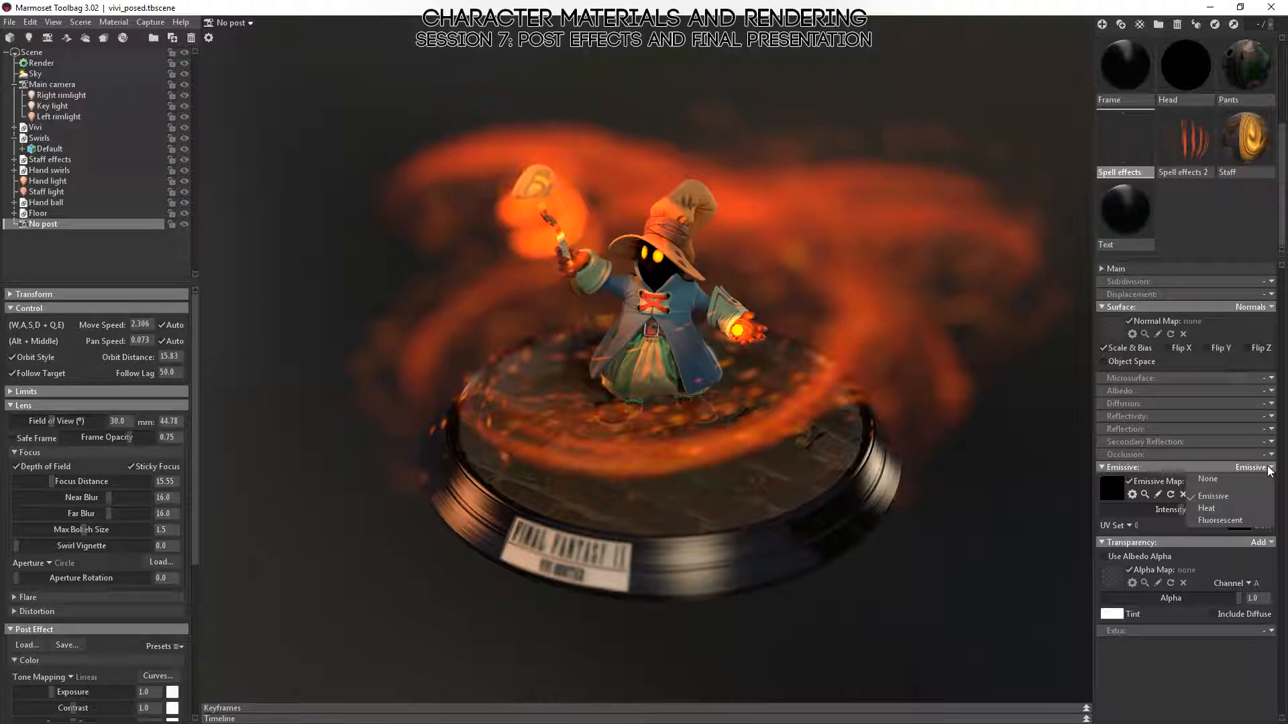
left_click(1266, 469)
- Change the Spell effects material's transparency type to Dither and inspect the swirls around the figure
left_click(1262, 543)
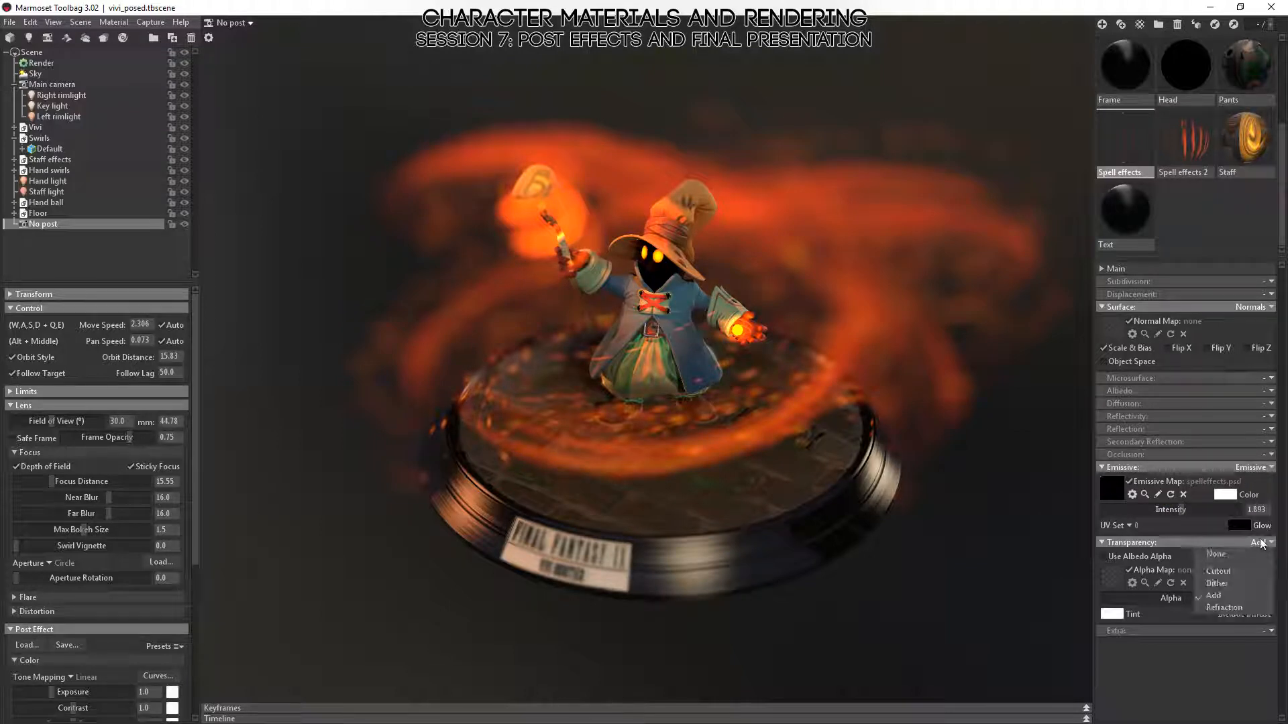
left_click(1230, 589)
left_click_drag(704, 480, 779, 451)
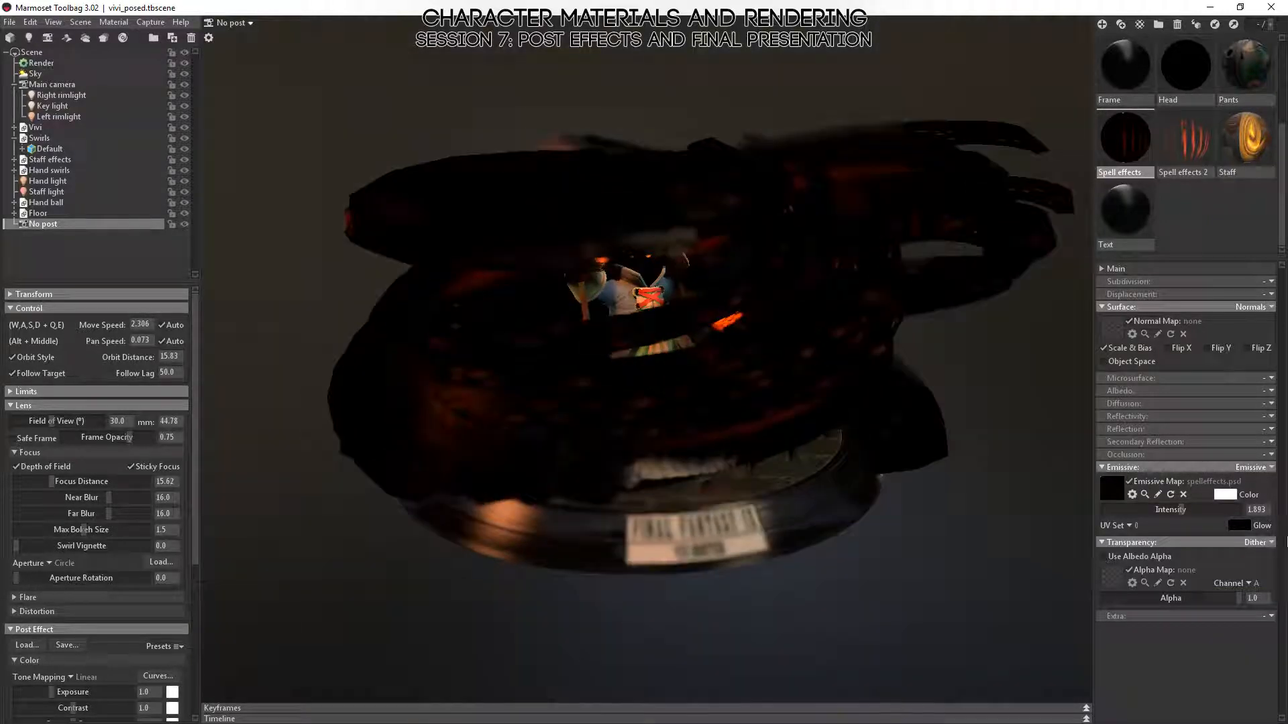
left_click_drag(876, 482, 483, 448)
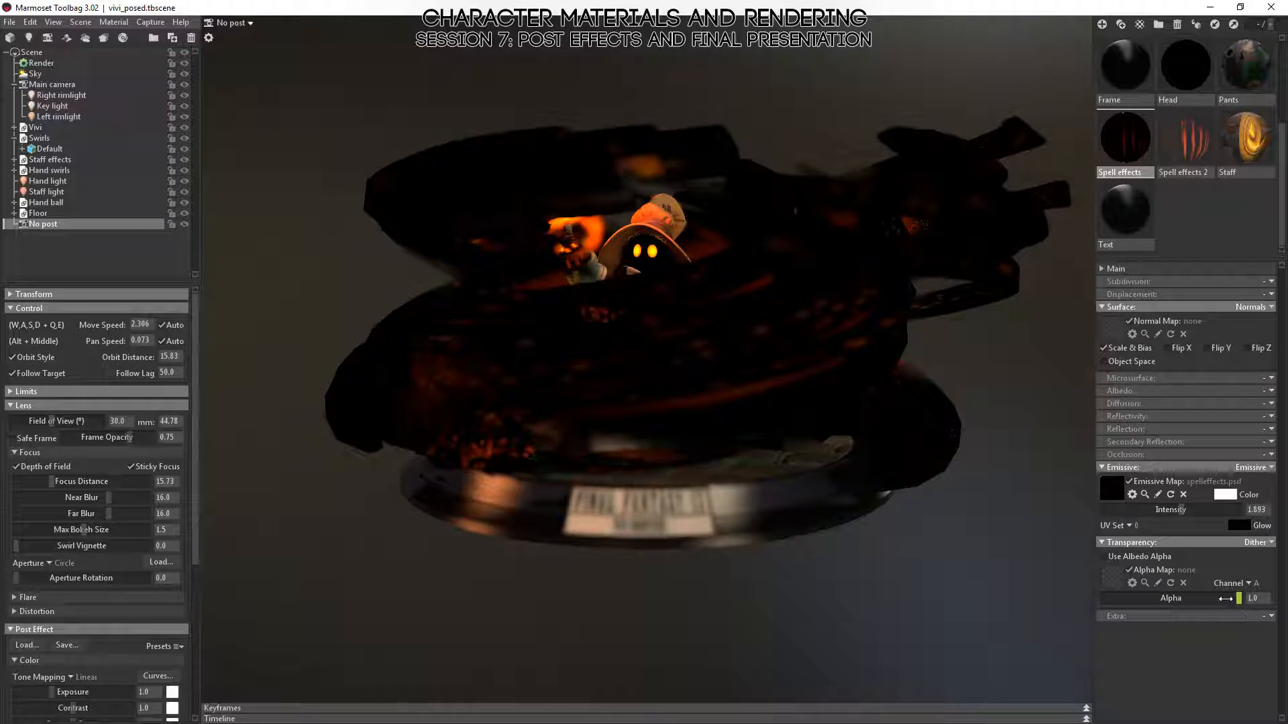
- Lower the Spell effects material's alpha to 0.148 and examine the dithered swirls from above, from the front and close up
left_click_drag(1224, 598, 1123, 602)
left_click_drag(452, 365, 819, 368)
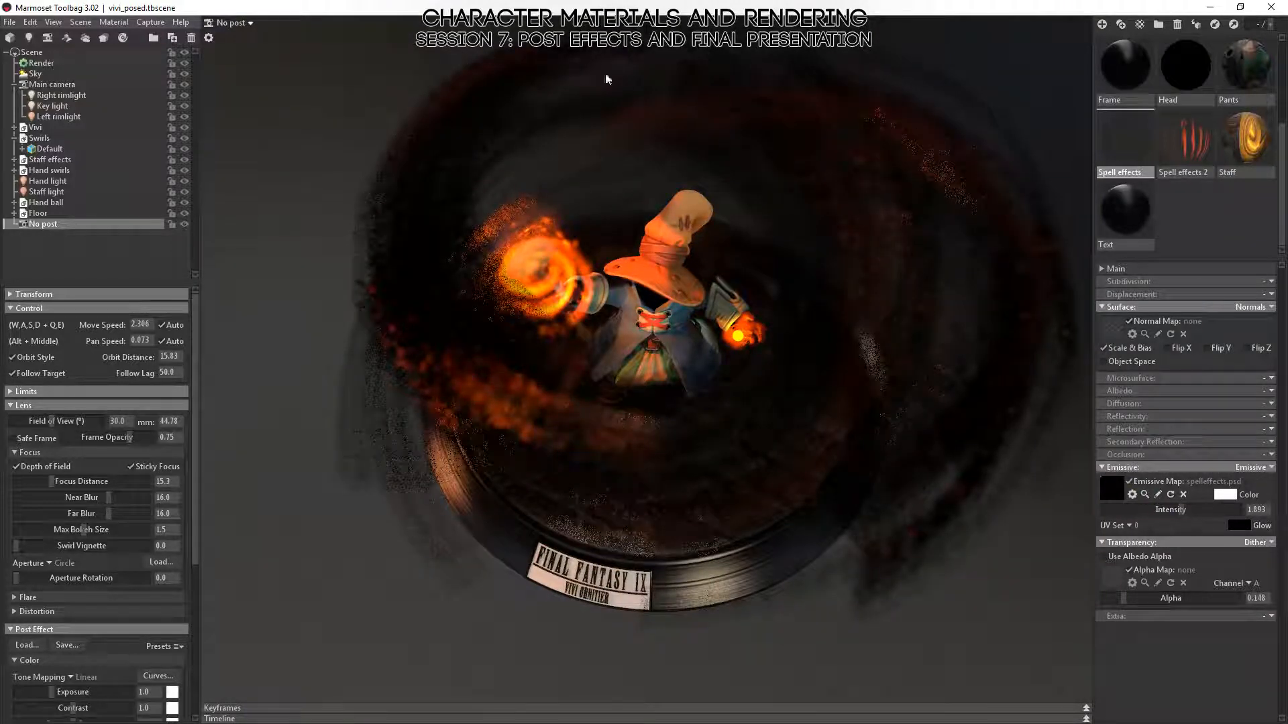
left_click_drag(764, 552, 808, 463)
left_click_drag(851, 344, 871, 331)
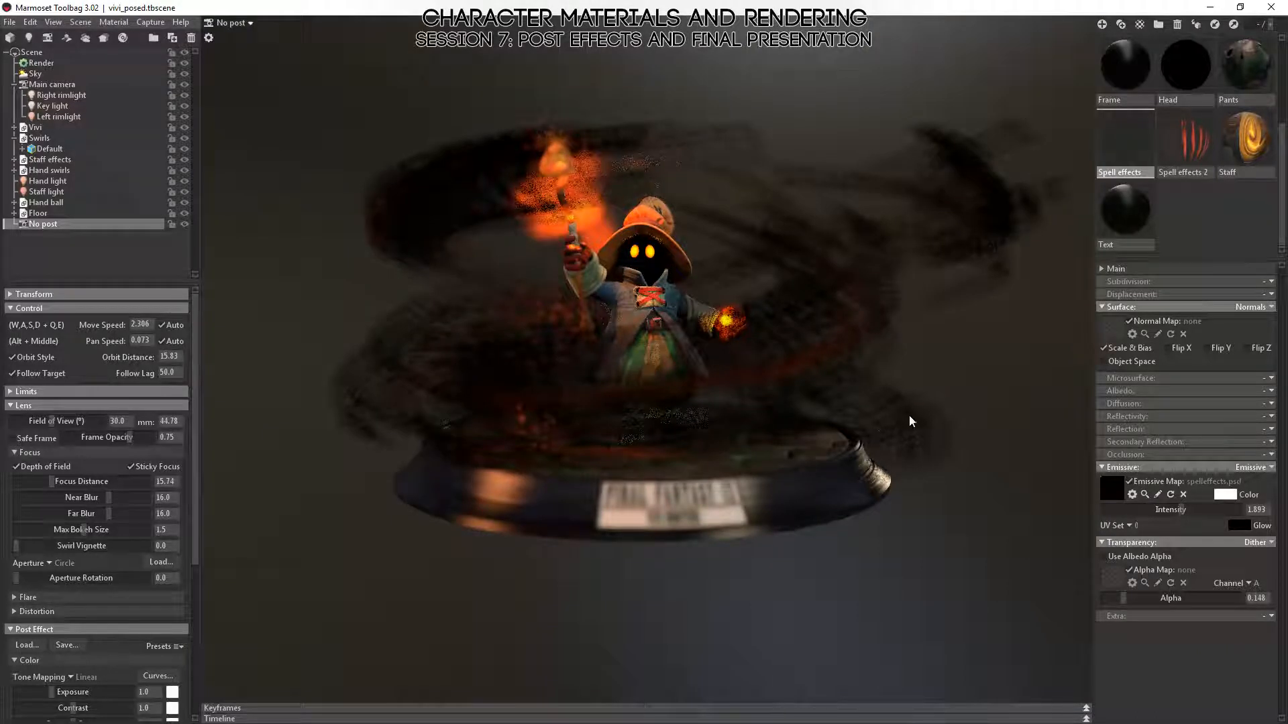
right_click_drag(711, 321, 774, 394, "alt")
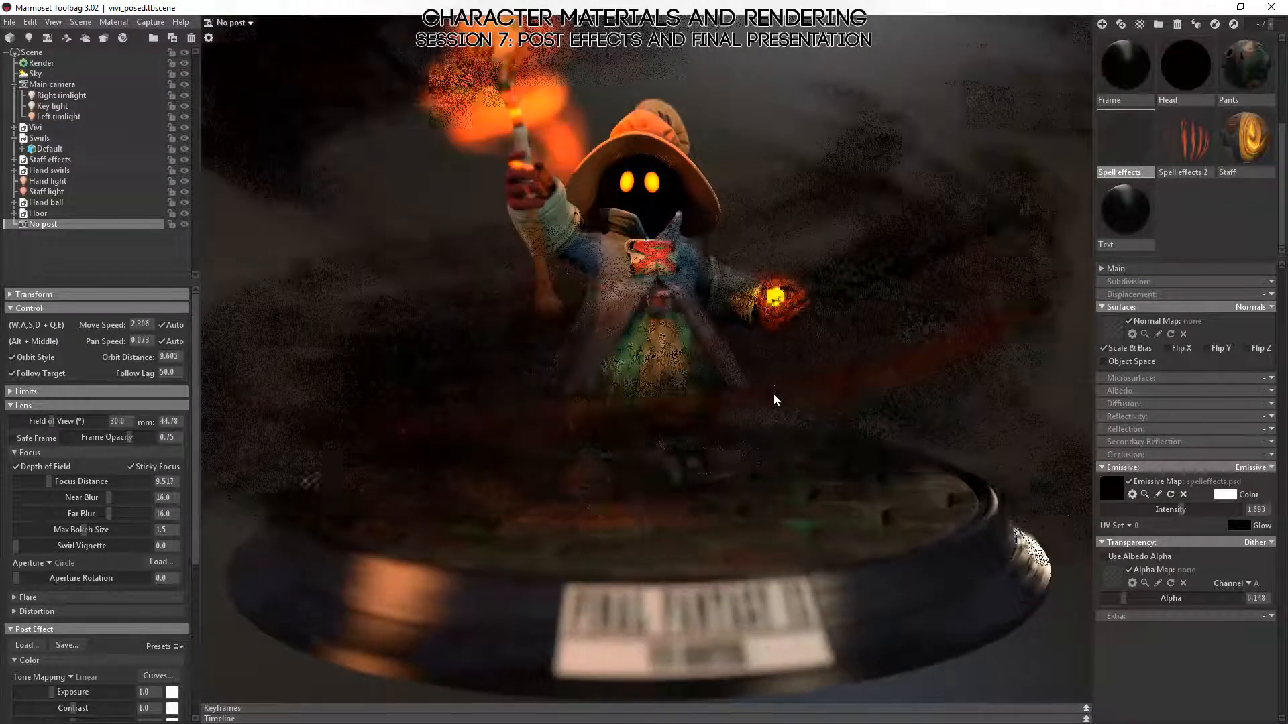
- Compare the dithered swirls around Vivi from above and from the front at near and far camera distances
left_click_drag(709, 417, 756, 386, "alt")
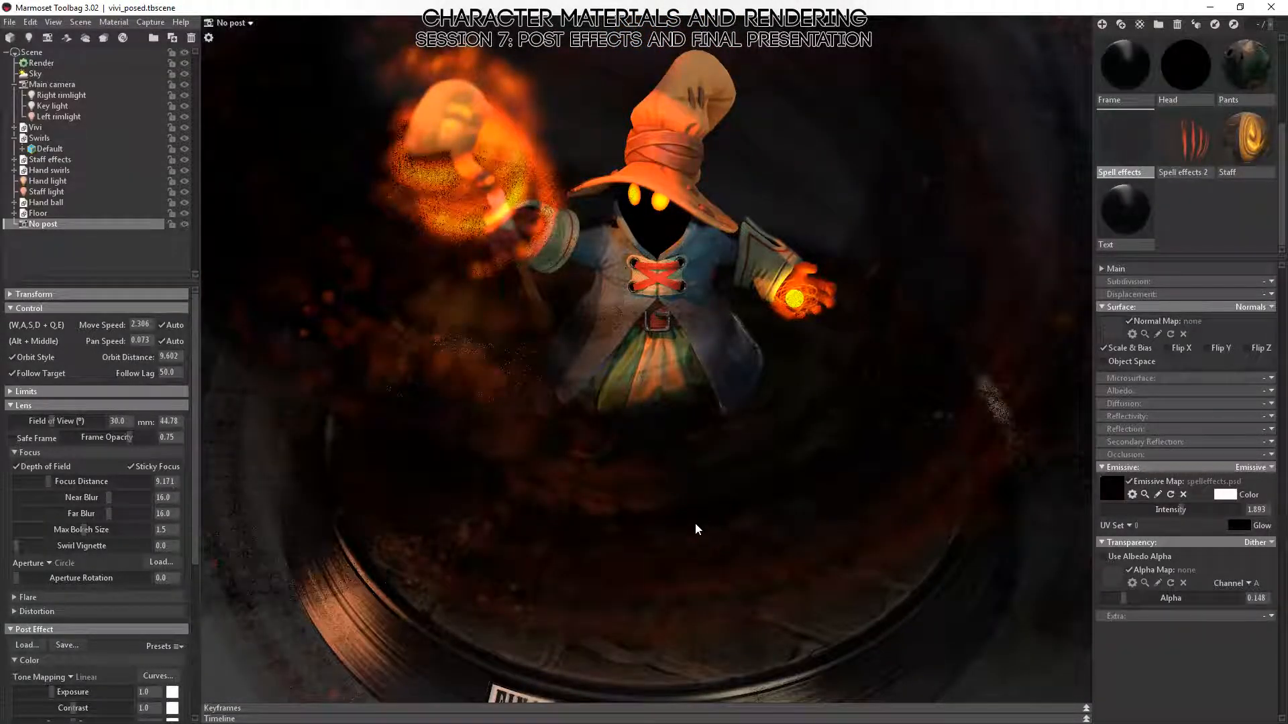
left_click_drag(689, 540, 782, 409, "alt")
scroll(855, 315, "down", 3)
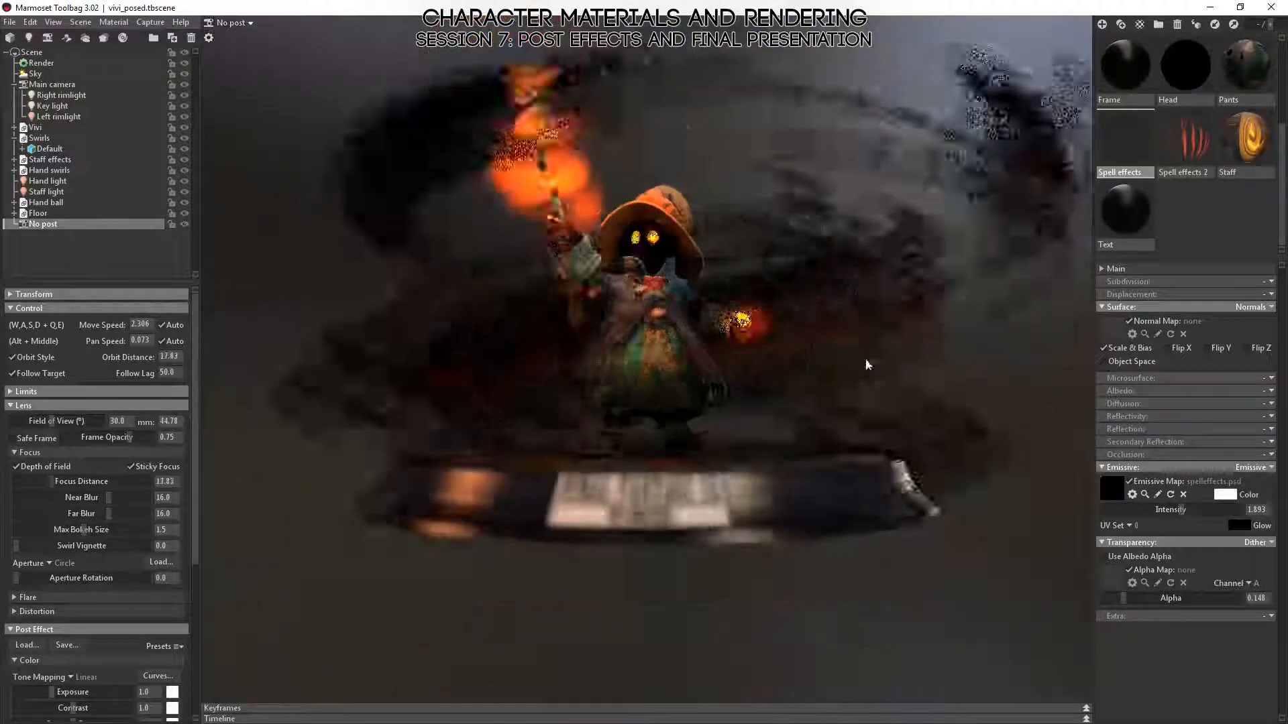
scroll(863, 362, "down", 3)
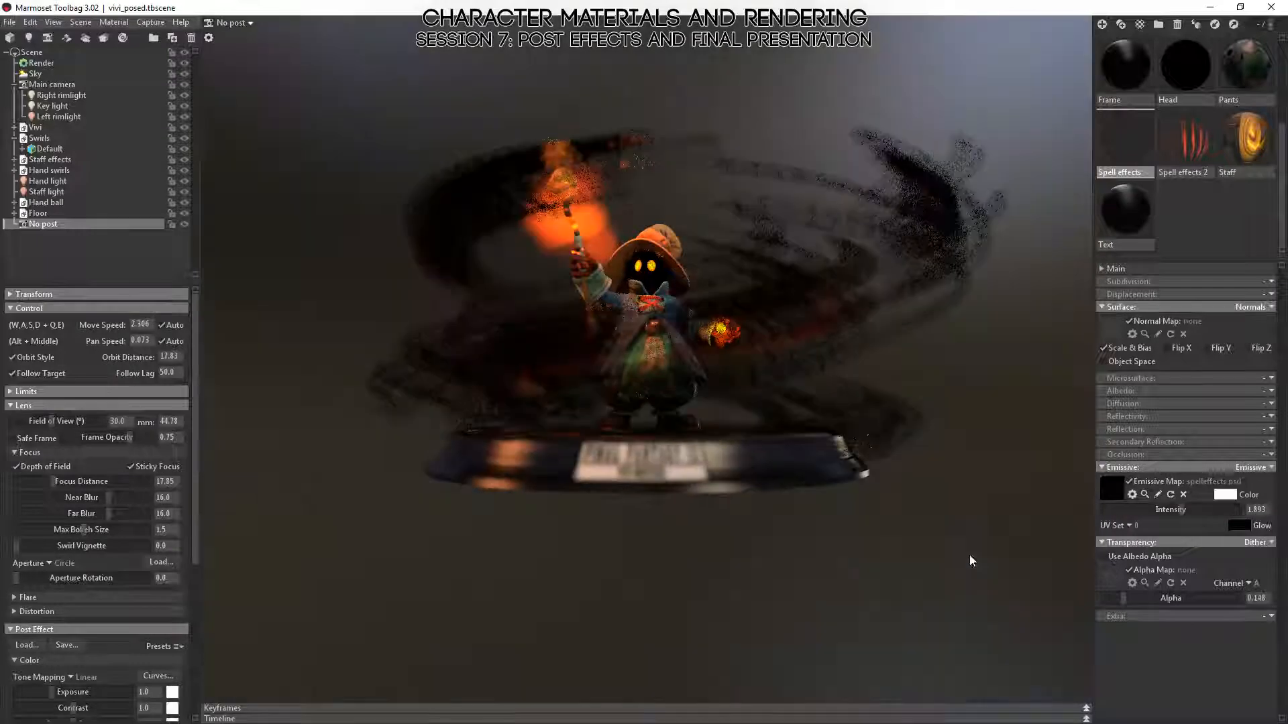
scroll(963, 567, "up", 6)
scroll(960, 574, "down", 4)
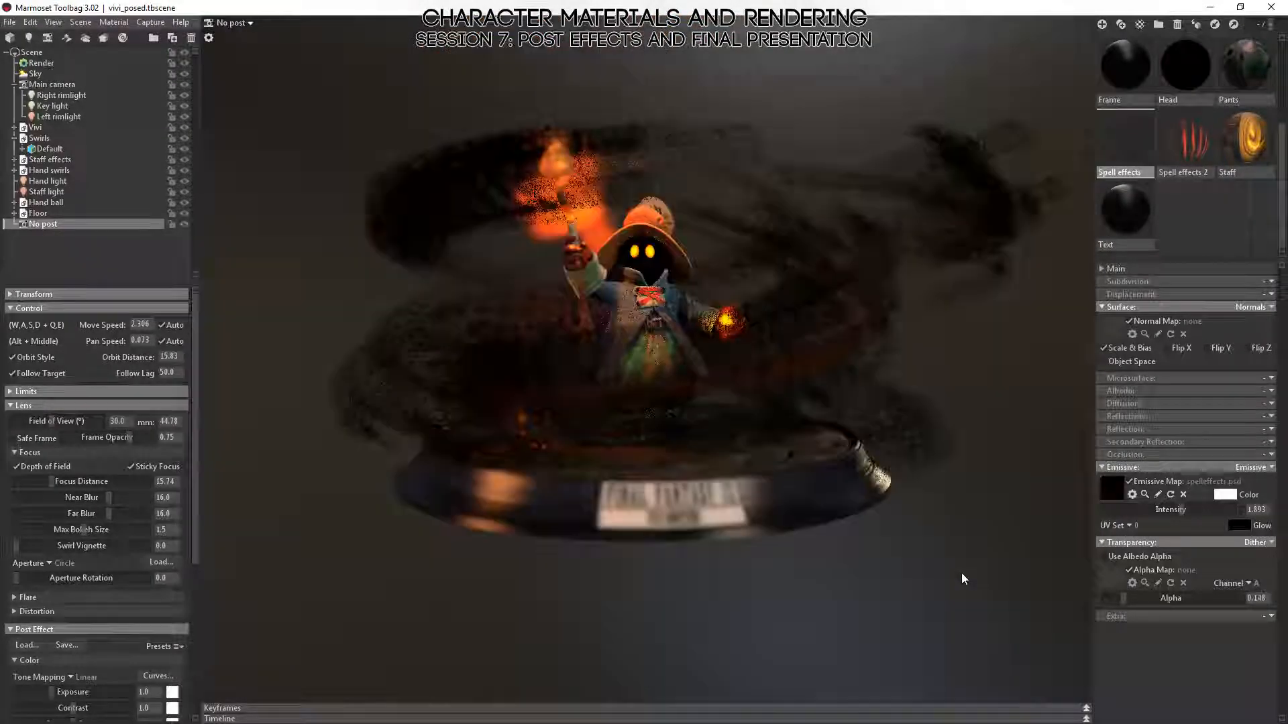
- Undo the last few changes to the Spell effects material
key("ctrl+z")
key("ctrl+z")
key("ctrl+z")
key("ctrl+z")
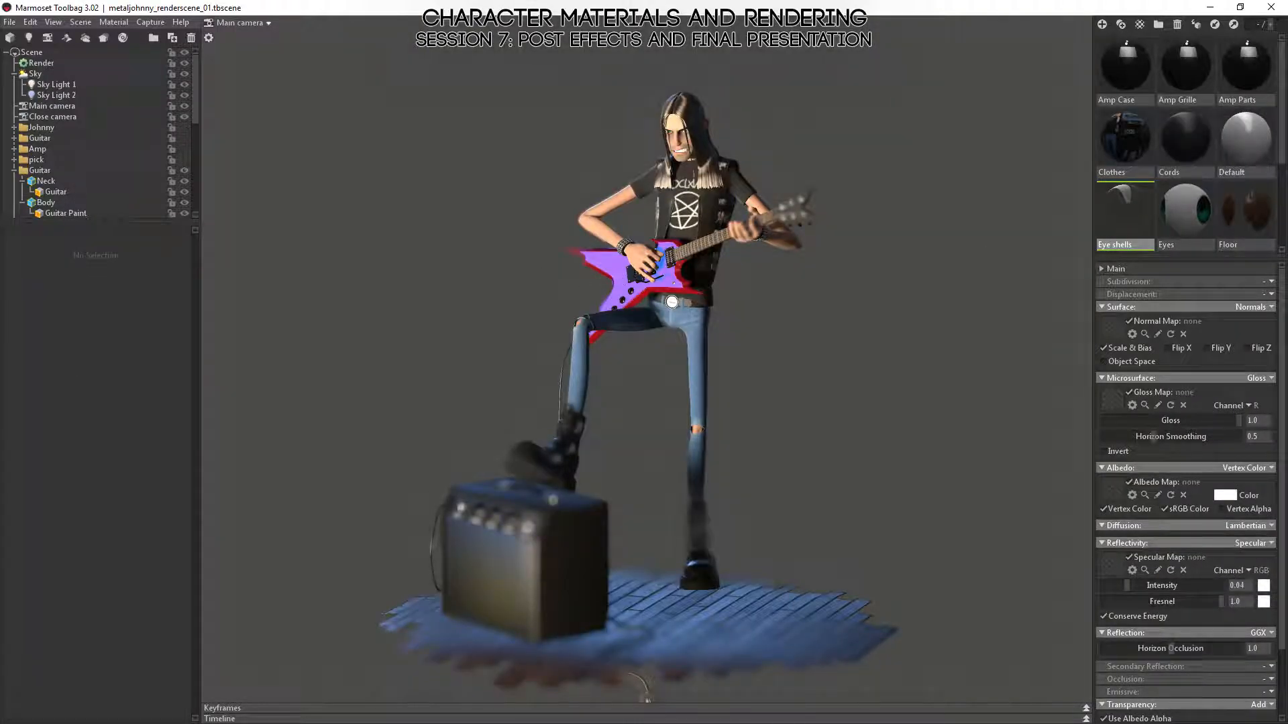
- Inspect the depth-of-field blur on the amp, floor and boots in the guitarist scene from several angles
mouse_move(694, 416)
left_mouse_down()
mouse_move(669, 352)
mouse_move(694, 403)
left_mouse_up()
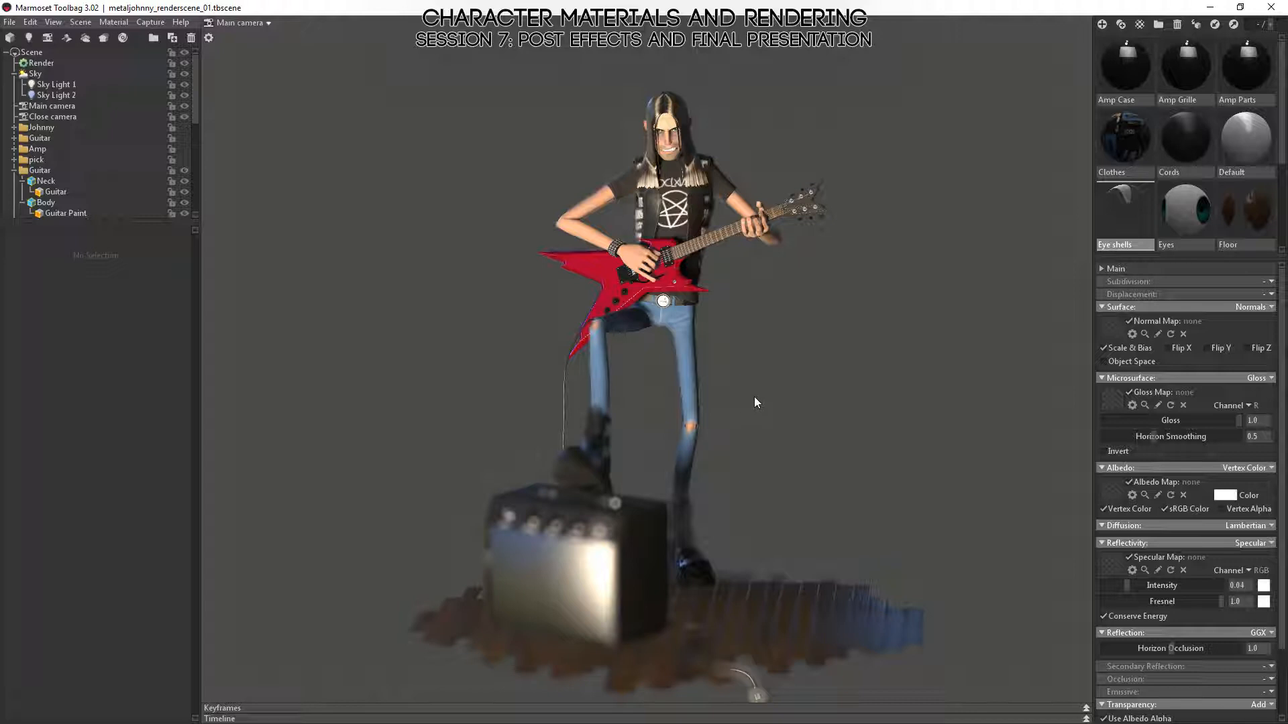
left_click_drag(787, 387, 764, 396)
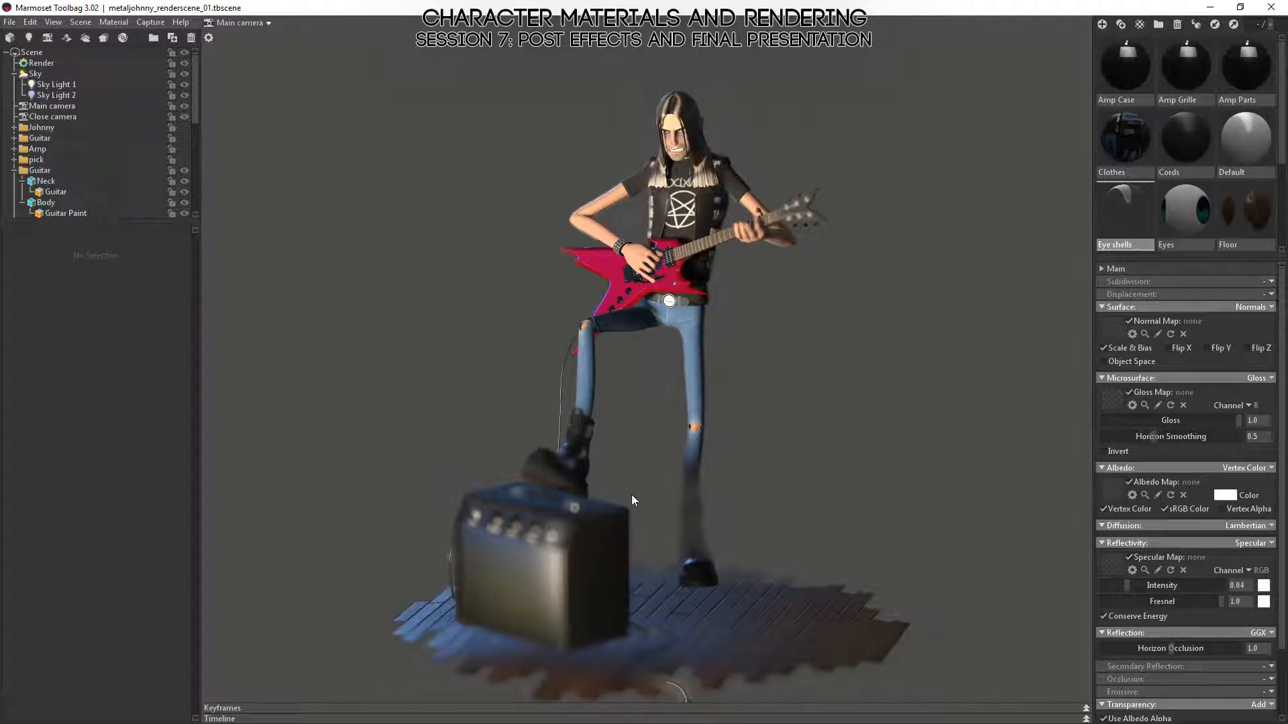
left_click_drag(630, 494, 671, 449)
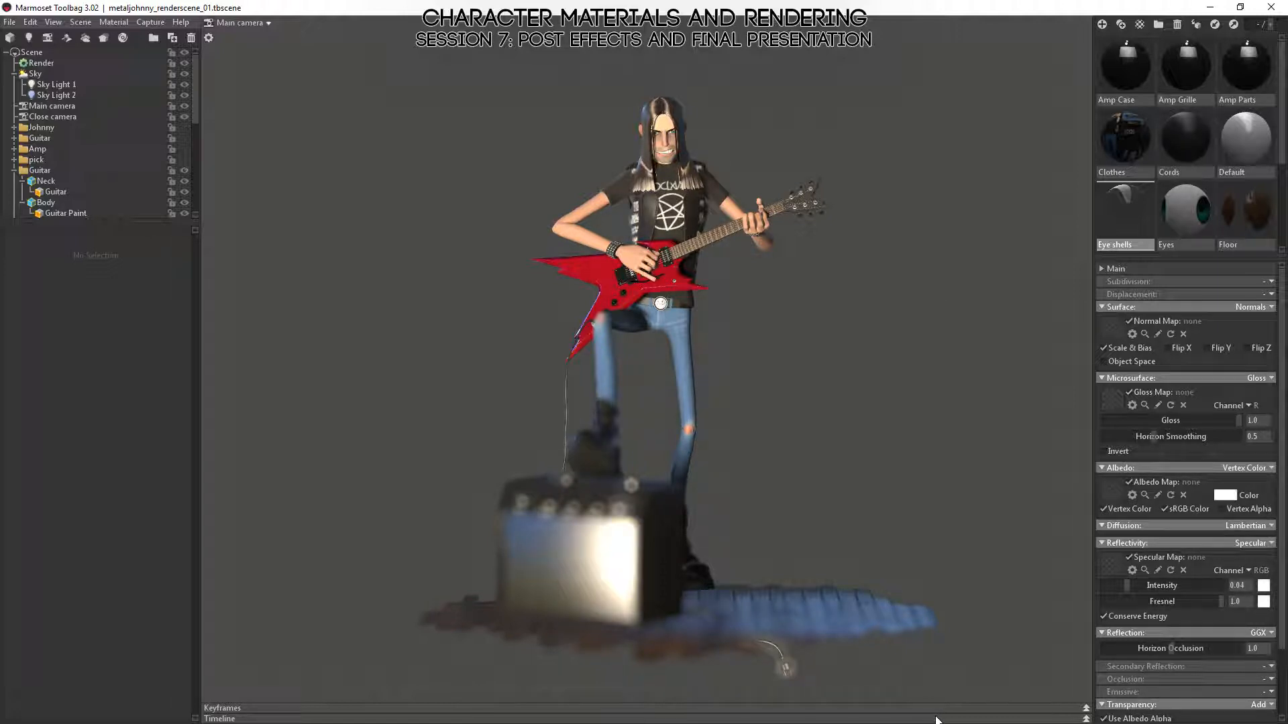
- Set the Main camera's flare strength to 10 and flare size to 4, and check the effect around the guitarist
left_click(46, 107)
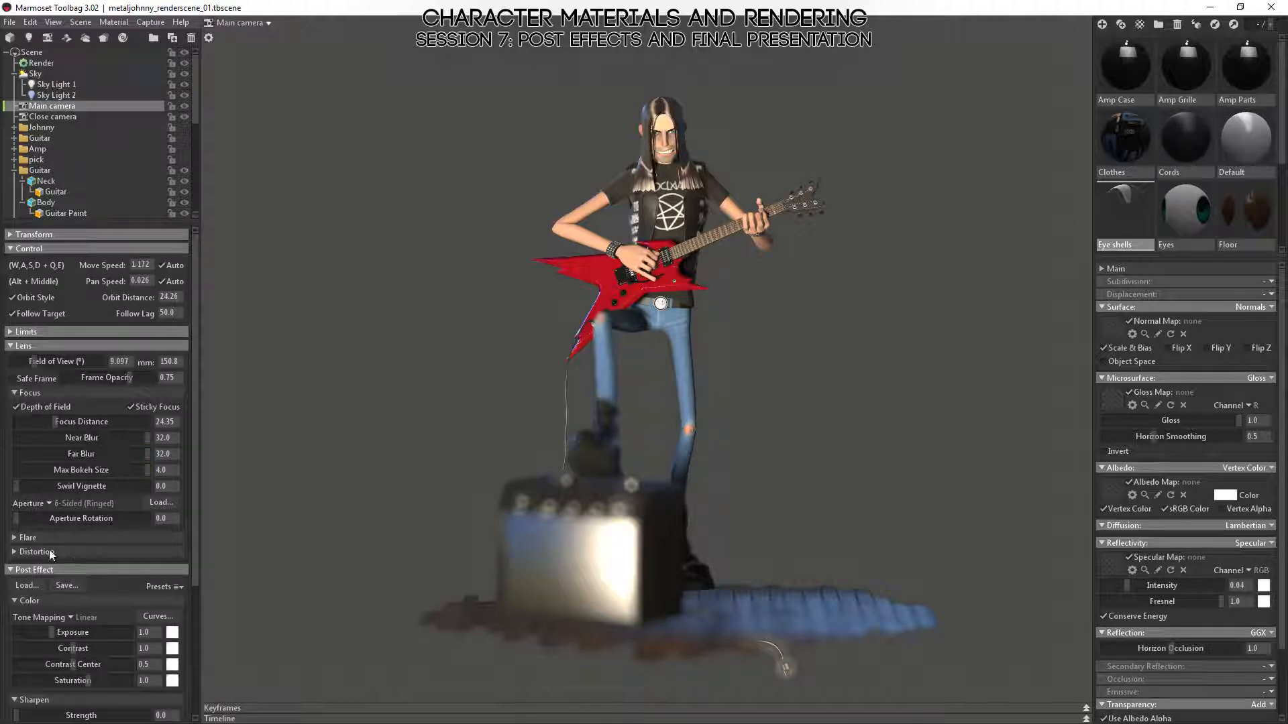
left_click(14, 537)
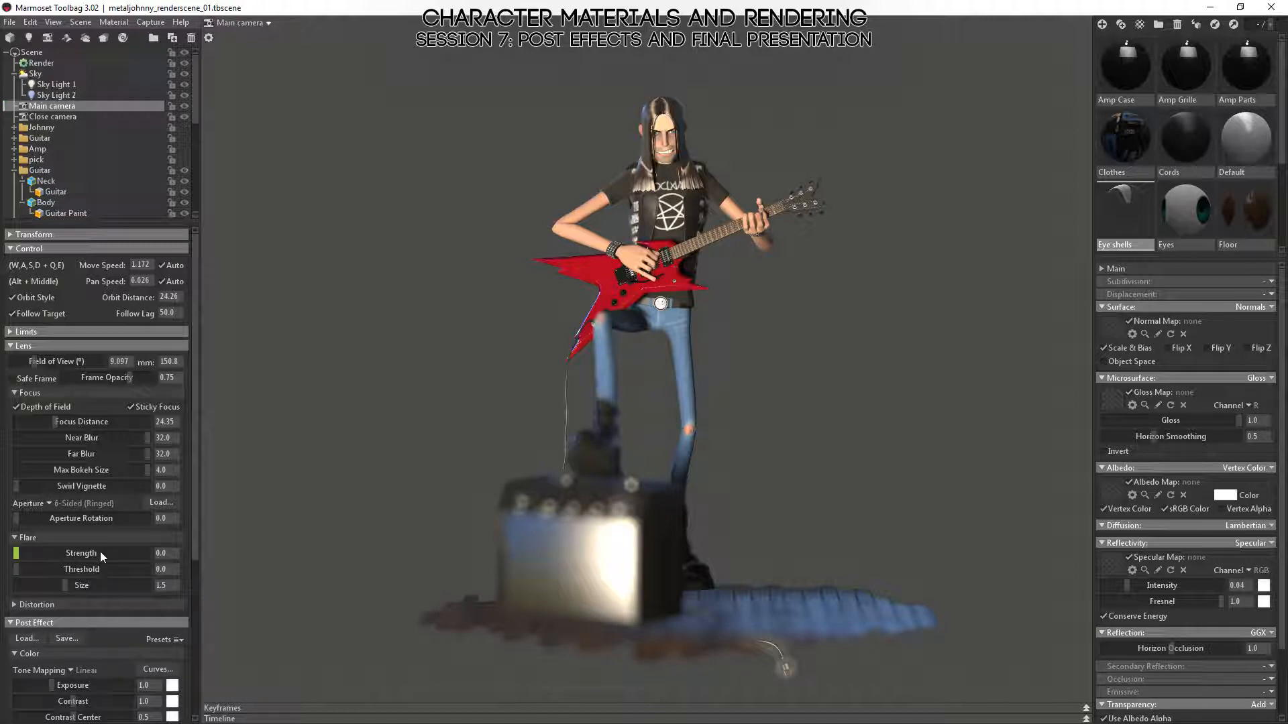
left_click_drag(22, 558, 153, 554)
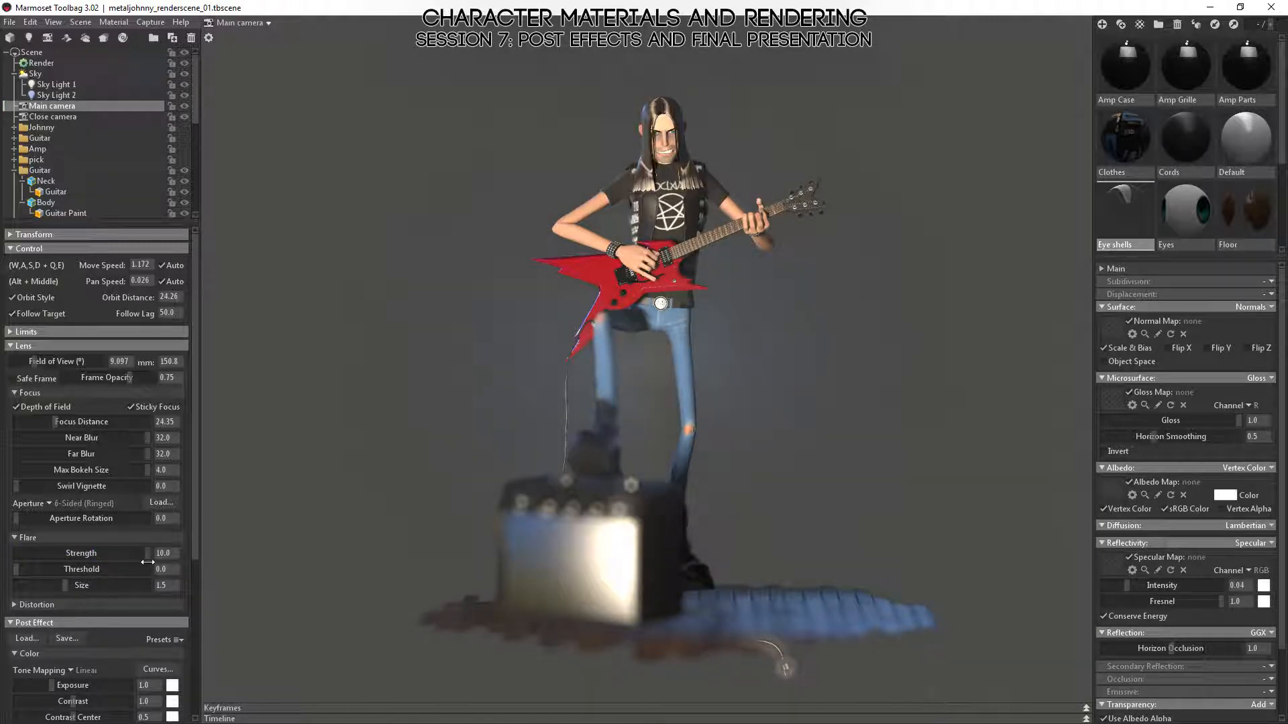
left_click_drag(19, 572, 148, 585)
left_click_drag(758, 451, 697, 456, "alt")
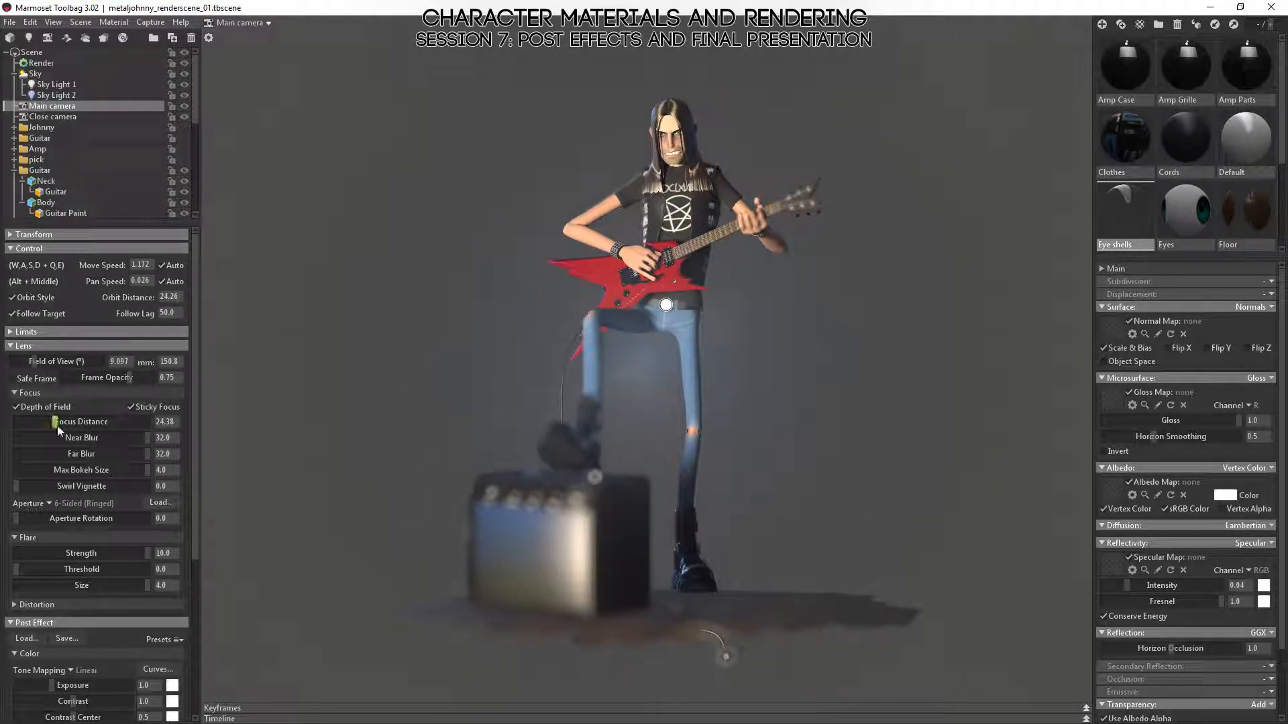
- Turn off the Main camera's depth of field and examine the flare around the amp from low angles and different distances
left_click(15, 407)
left_click_drag(784, 346, 861, 272, "alt")
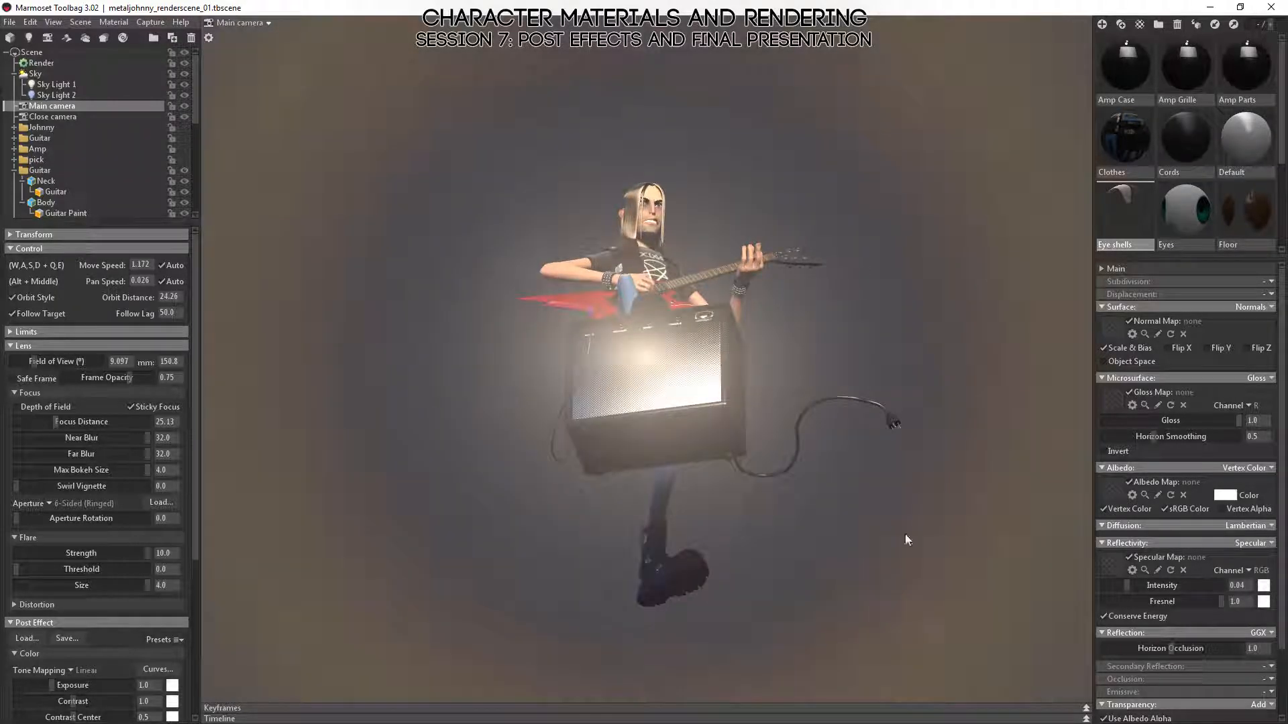
left_click_drag(908, 538, 846, 539, "alt")
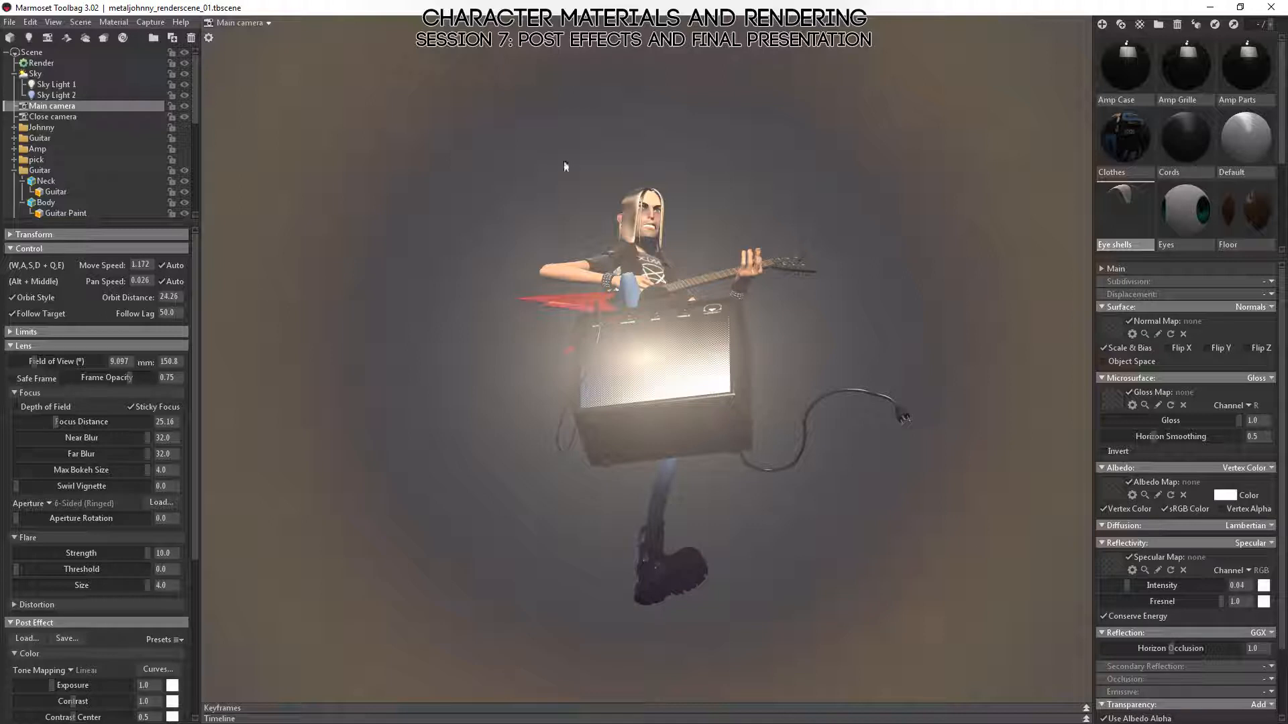
left_click_drag(786, 439, 696, 379, "alt")
middle_click_drag(696, 379, 916, 517, "alt")
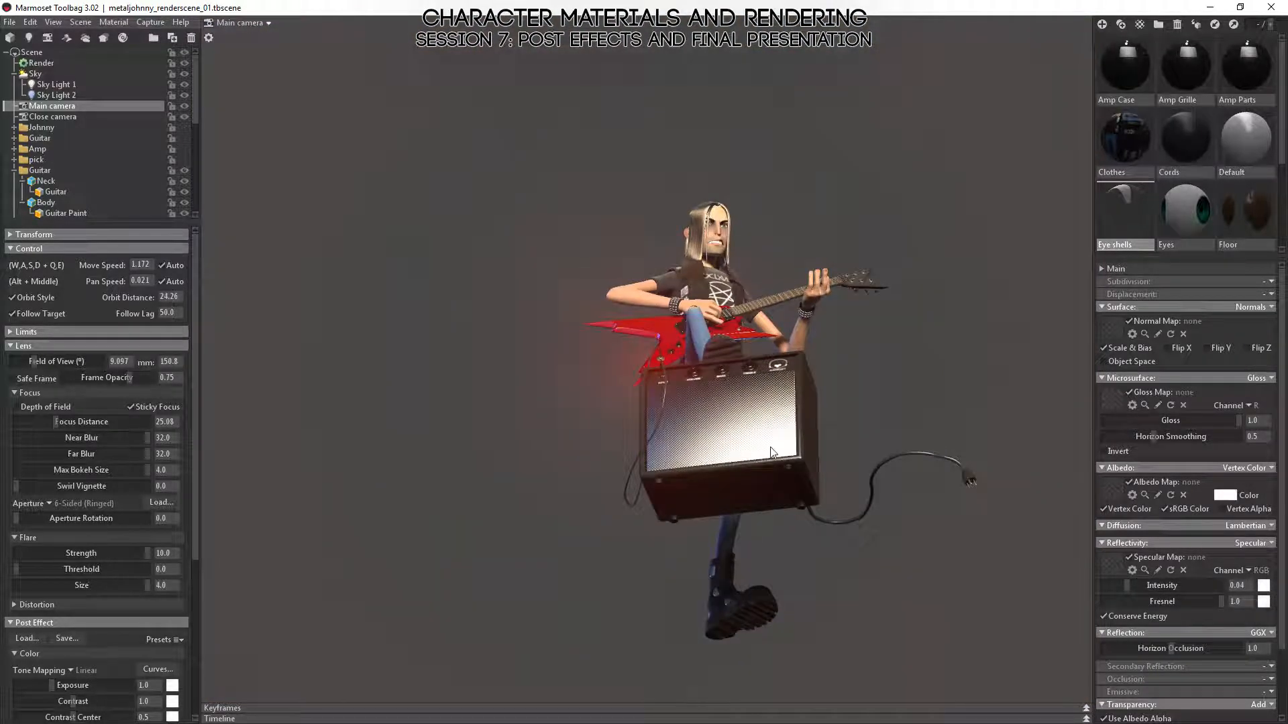
left_click_drag(801, 413, 819, 499, "alt")
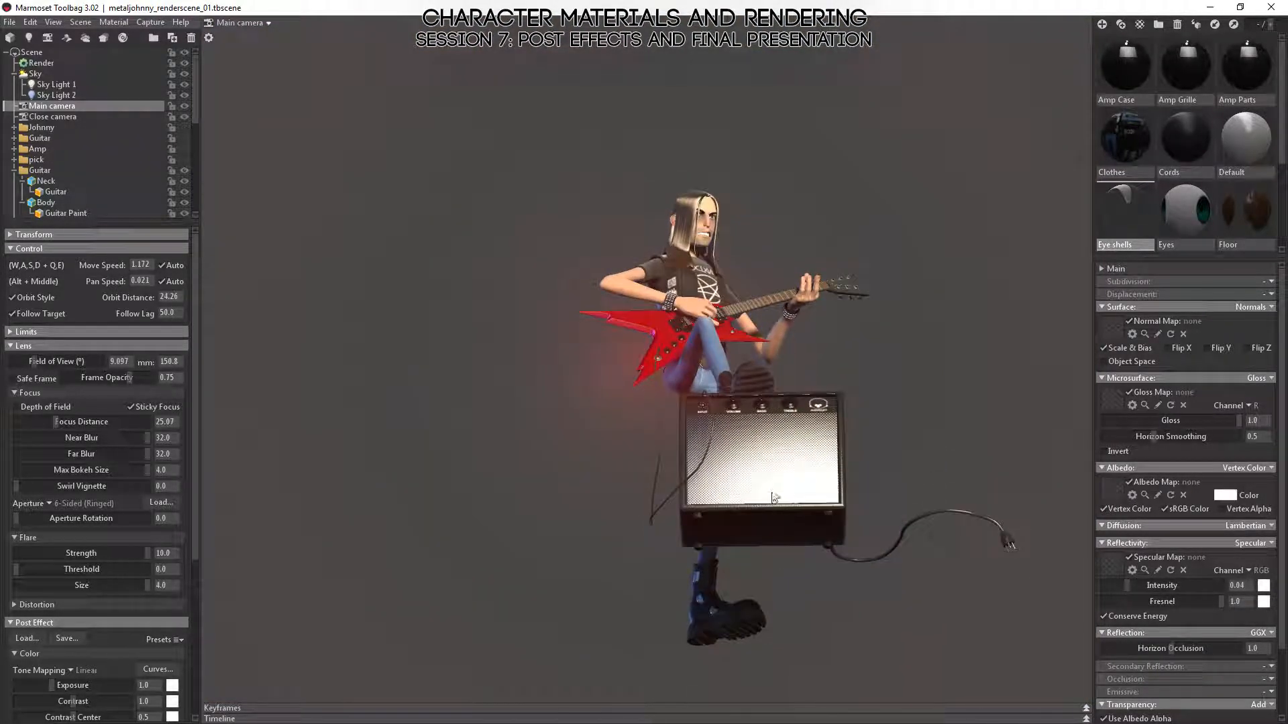
middle_click_drag(881, 554, 560, 374, "alt")
scroll(814, 443, "up", 1)
scroll(811, 422, "down", 3)
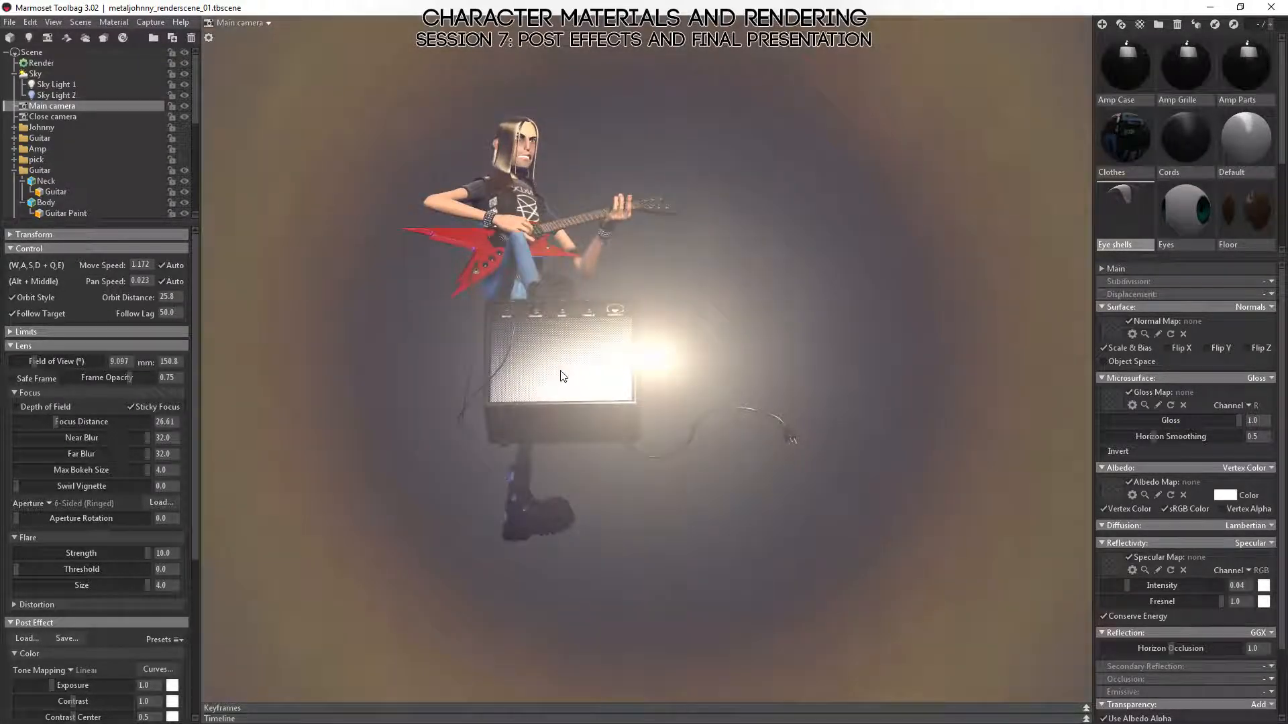
- Try moving the amp's front grille mesh away from the amp along its X axis and view it from the side
left_click(561, 373)
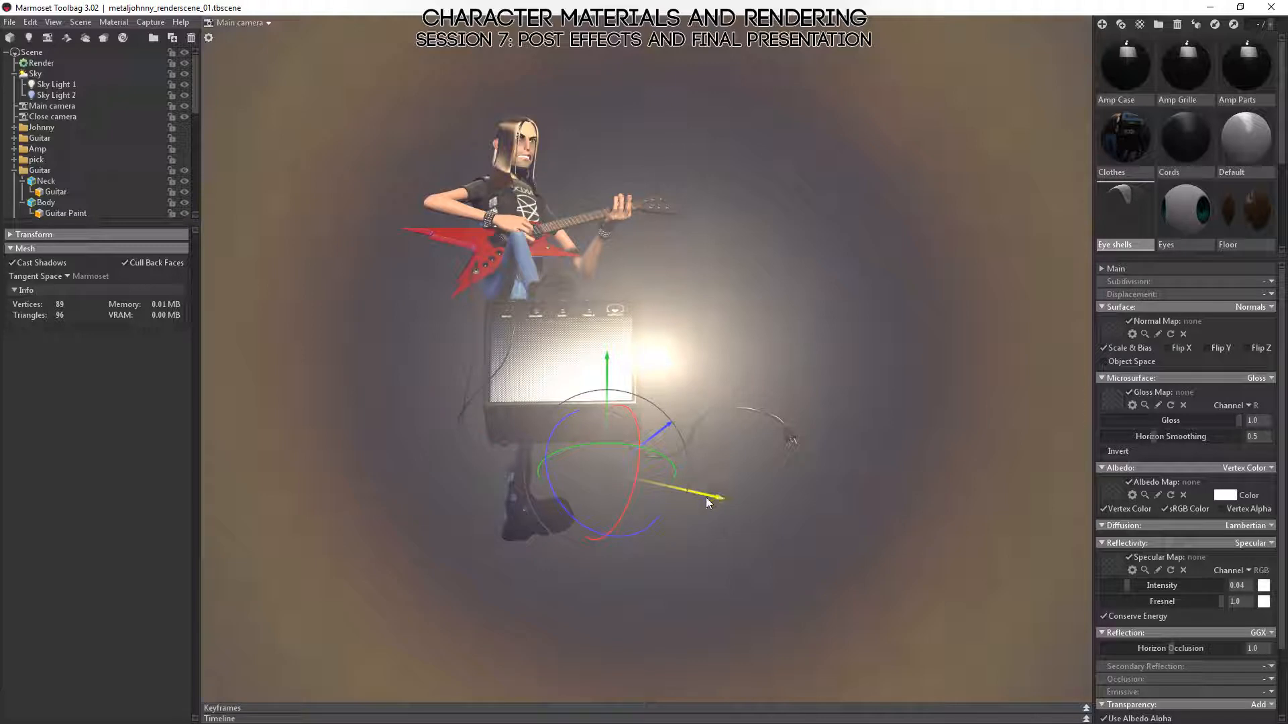
left_click_drag(705, 500, 1222, 602)
left_click_drag(686, 573, 764, 637, "alt")
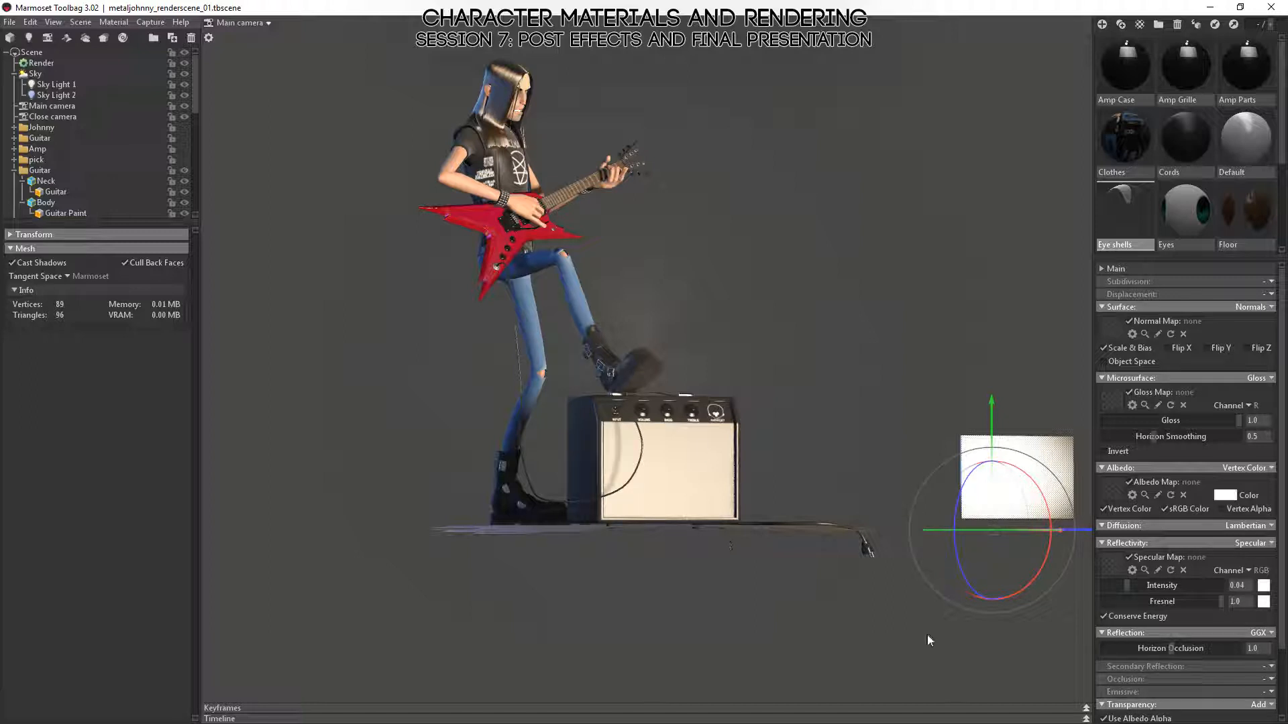
left_click_drag(711, 509, 711, 508, "alt")
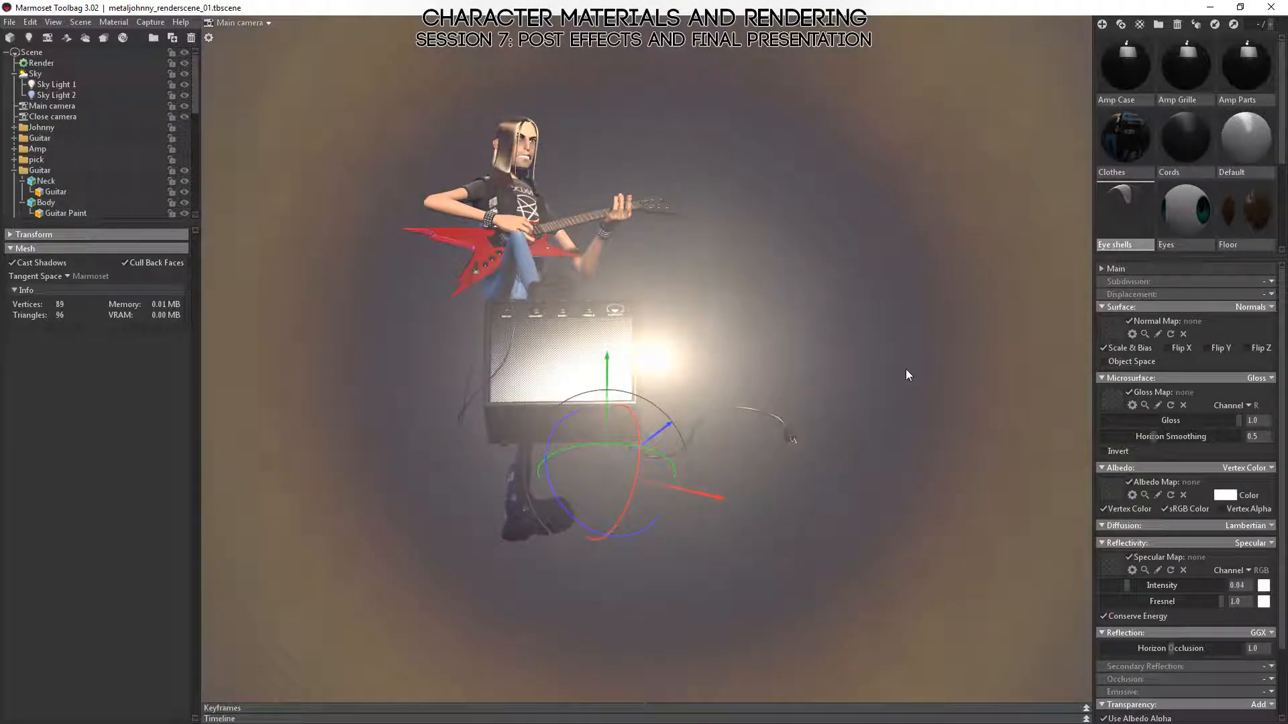
- Set the Main camera's flare strength to 0 and check the guitarist from the front
left_click_drag(905, 374, 315, 293, "alt")
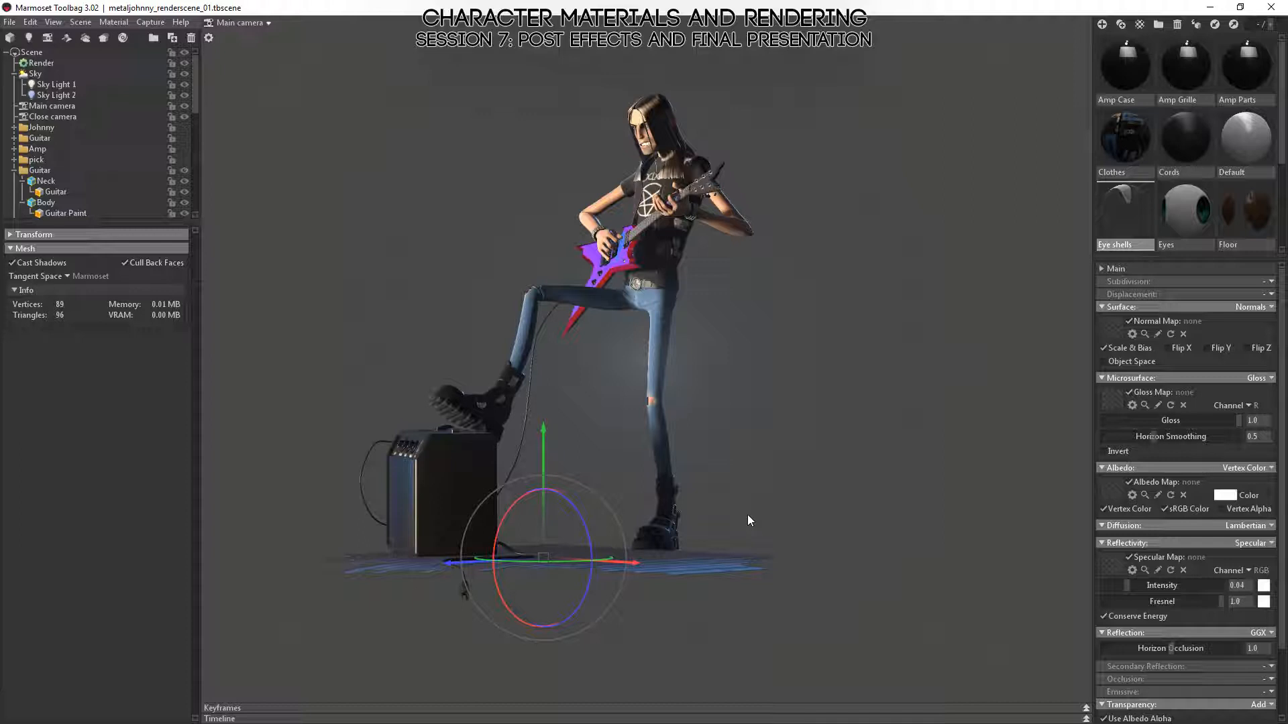
left_click(60, 107)
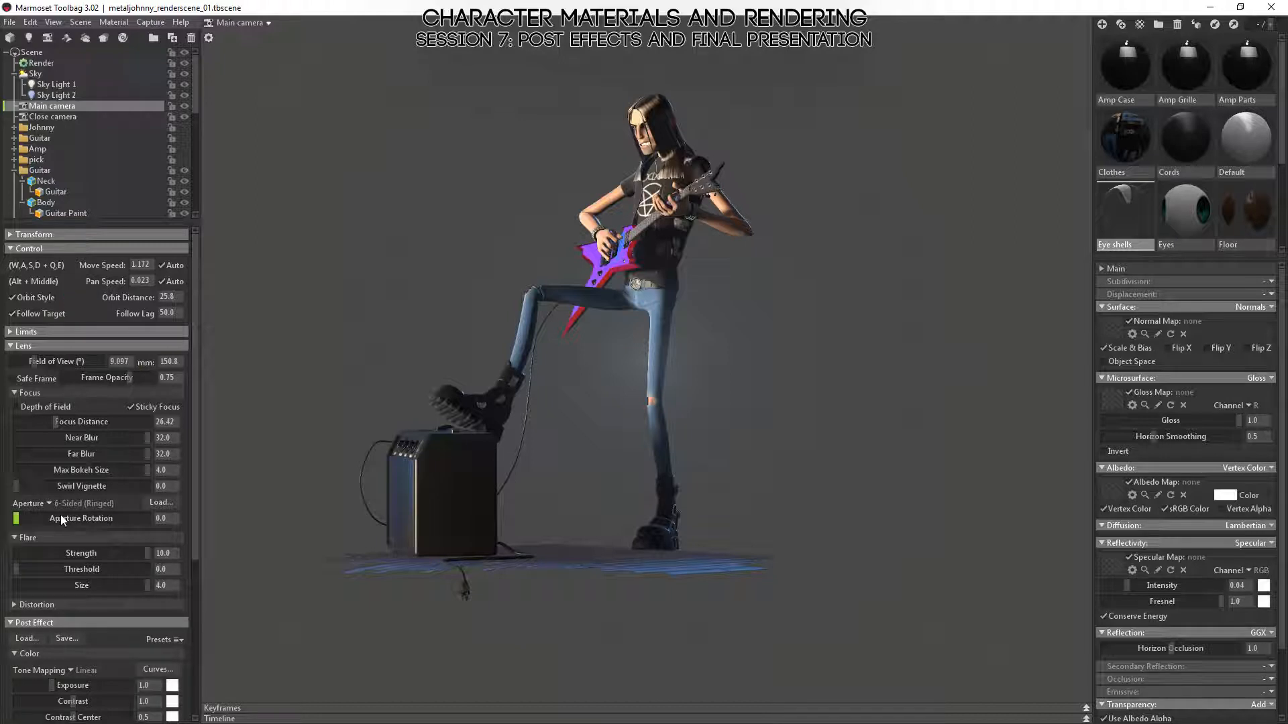
left_click_drag(110, 553, 16, 554)
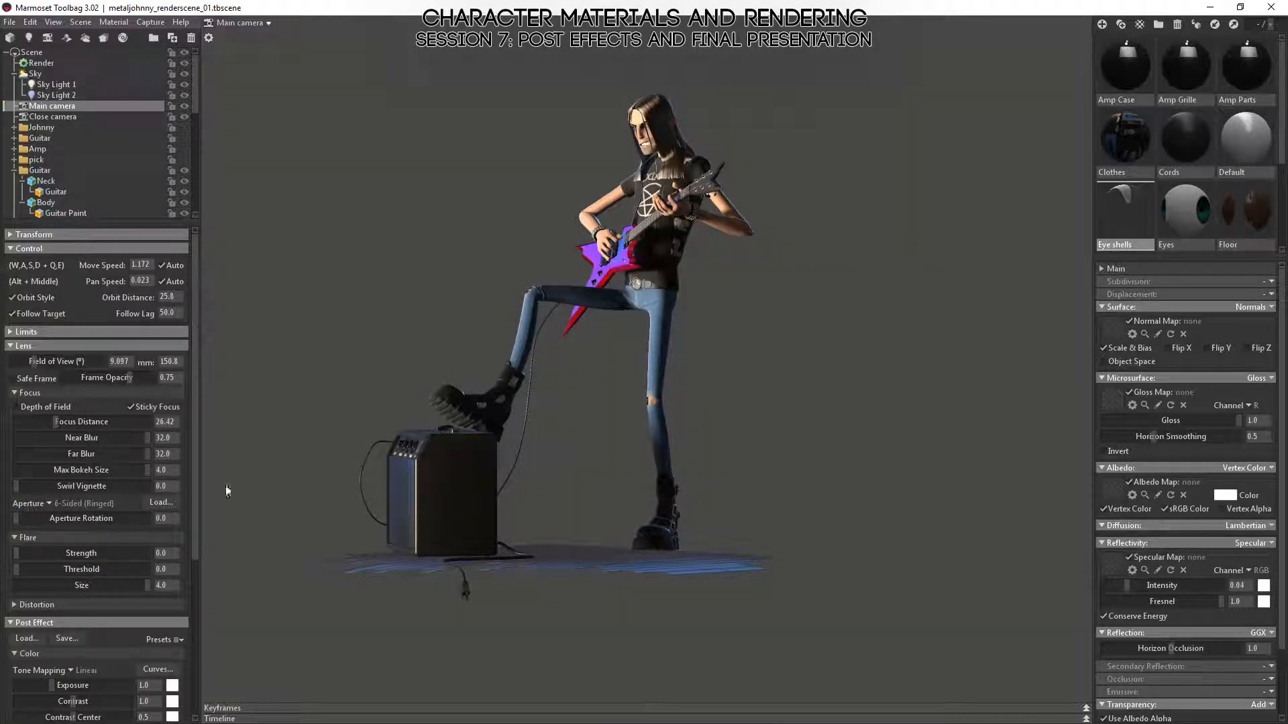
mouse_move(533, 339)
left_mouse_down()
mouse_move(636, 408)
mouse_move(623, 366)
mouse_move(706, 444)
mouse_move(674, 426)
left_mouse_up()
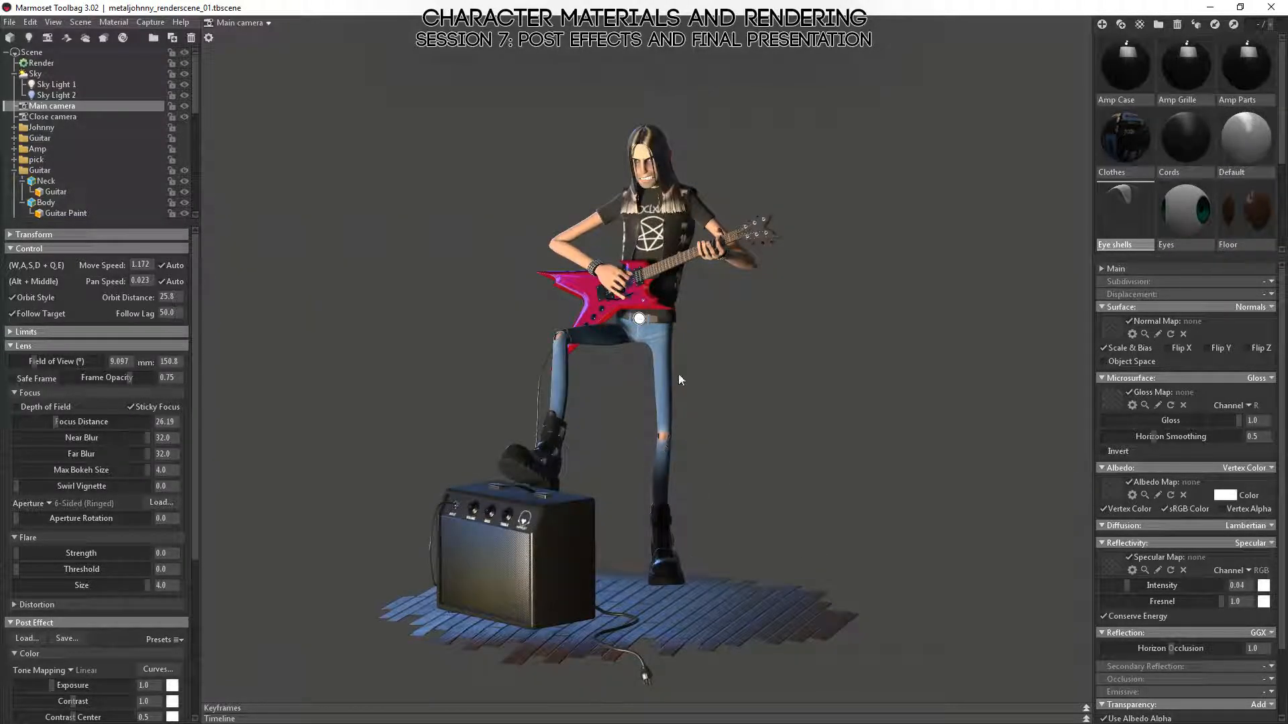
- Frame the view on the guitarist's jeans and clear the selection with the whole figure in view
left_click(662, 351)
key("f")
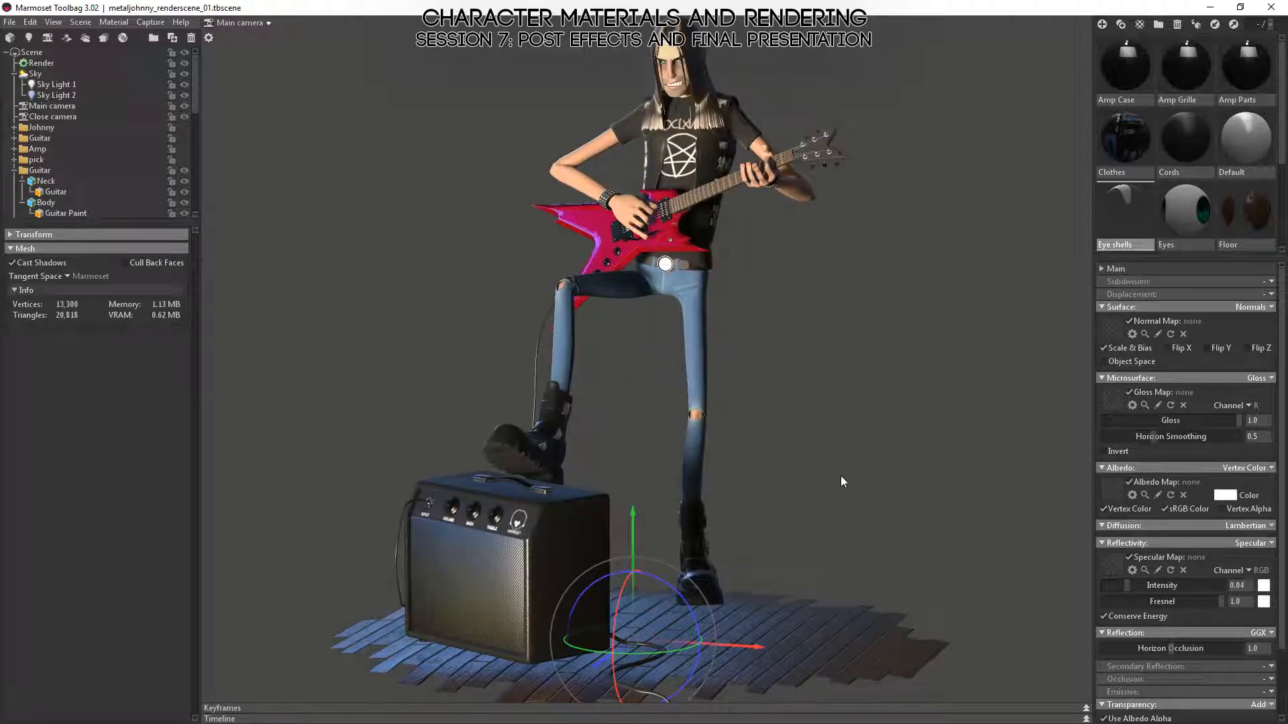
right_click_drag(840, 476, 830, 462)
left_click(831, 461)
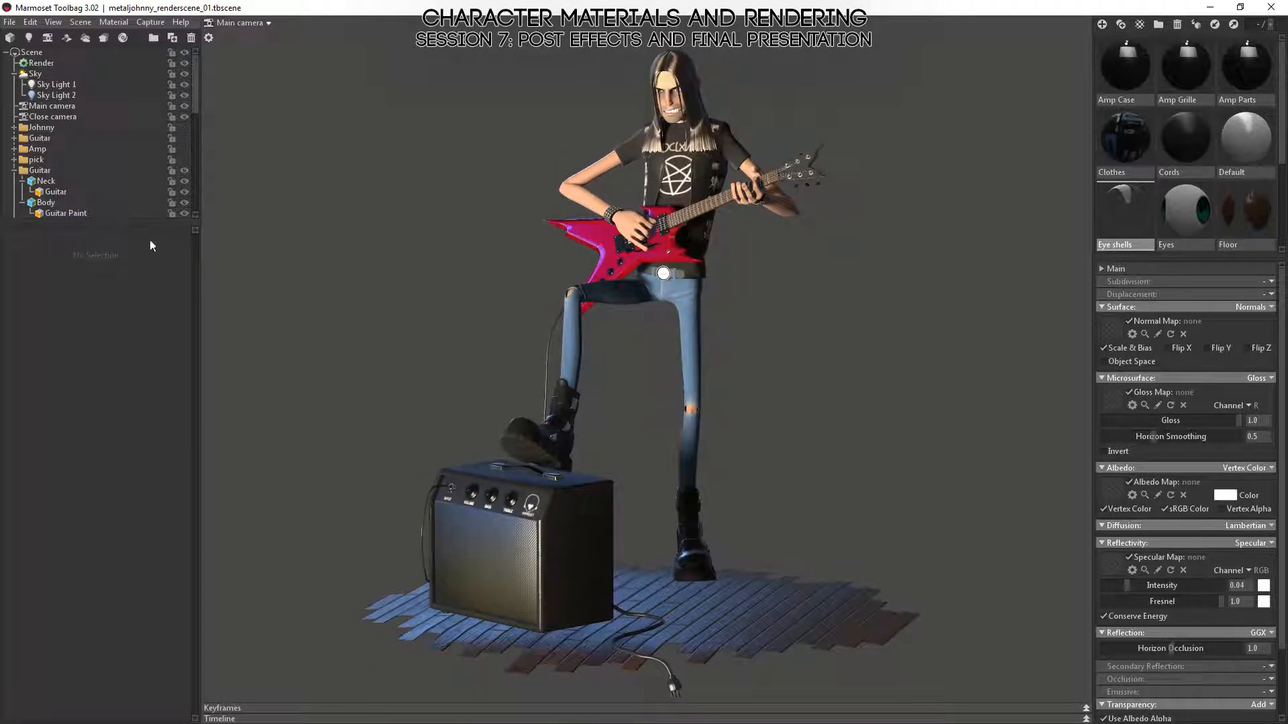
- Expand the Main camera's lens distortion settings, review the available options and view the guitarist from slightly different angles
left_click(58, 106)
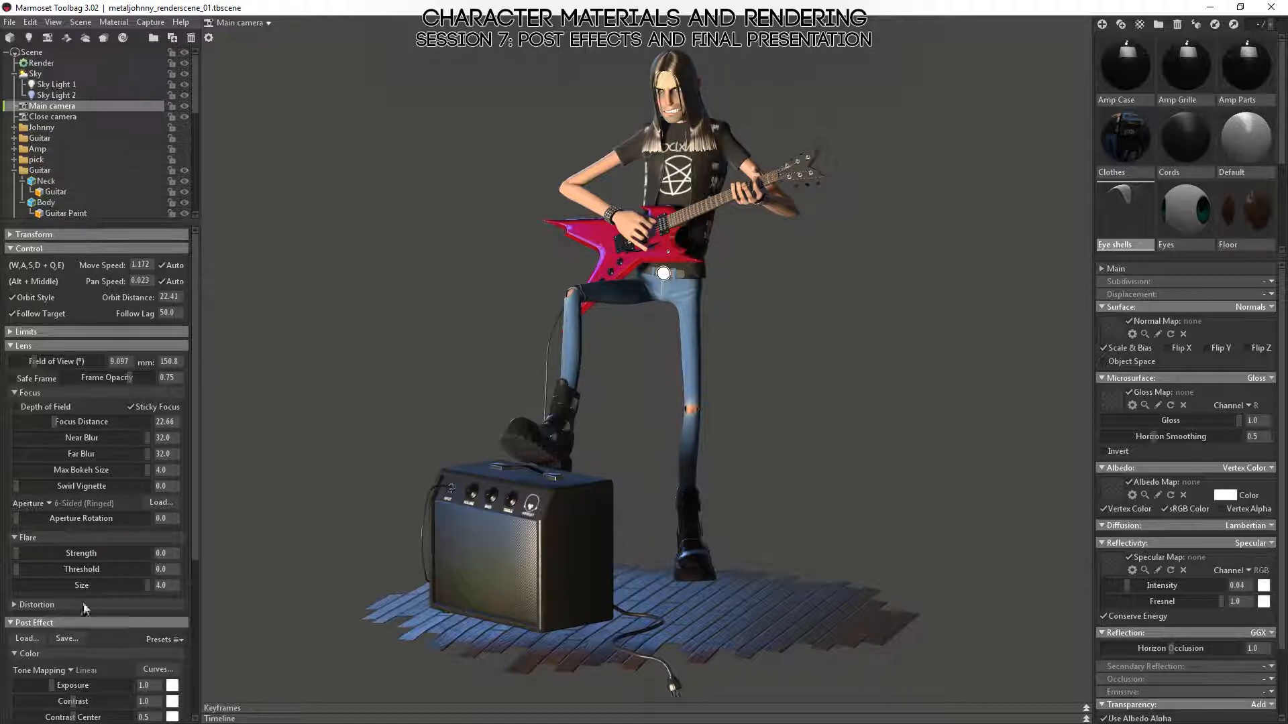
left_click(14, 605)
scroll(43, 537, "down", 1)
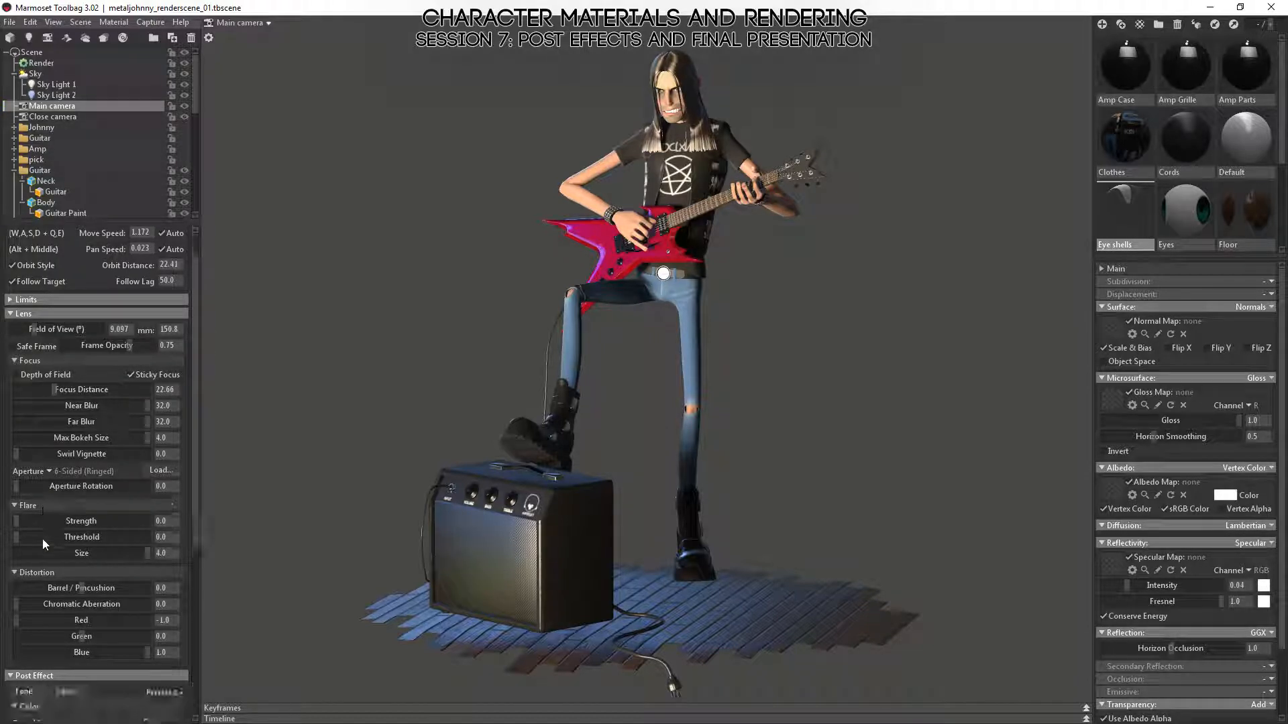
scroll(43, 538, "down", 3)
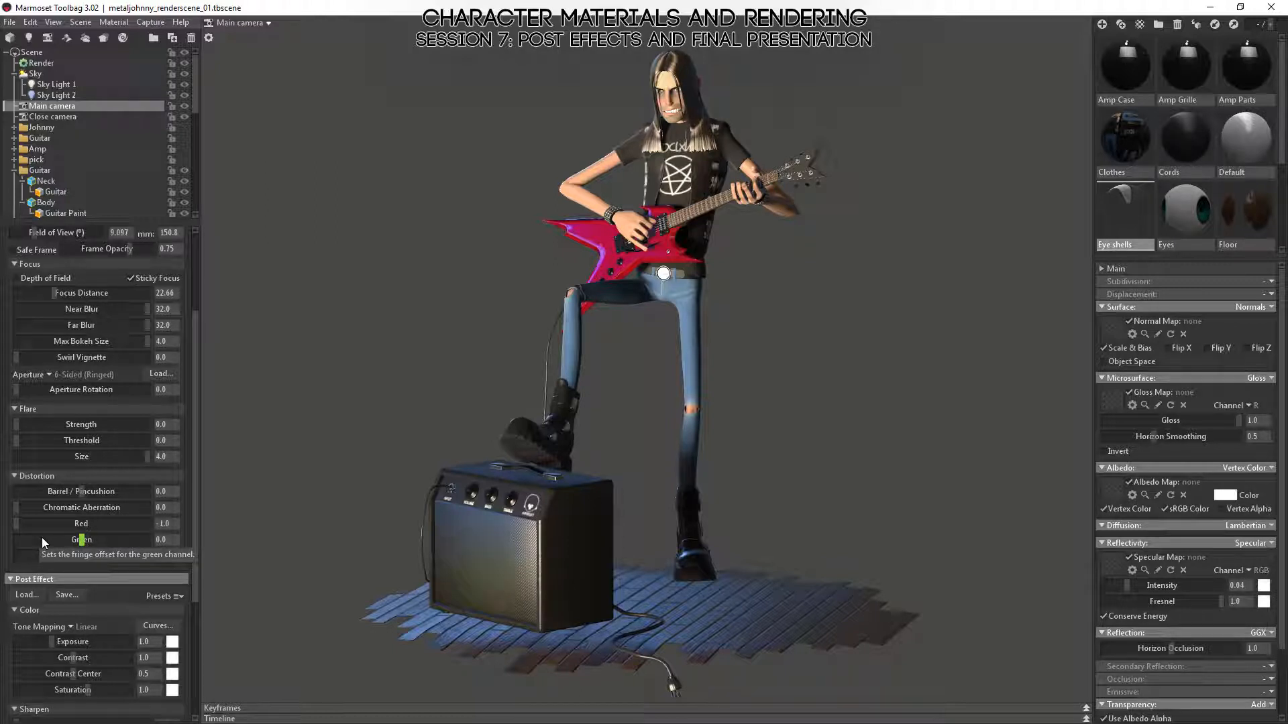
left_click_drag(783, 328, 589, 416)
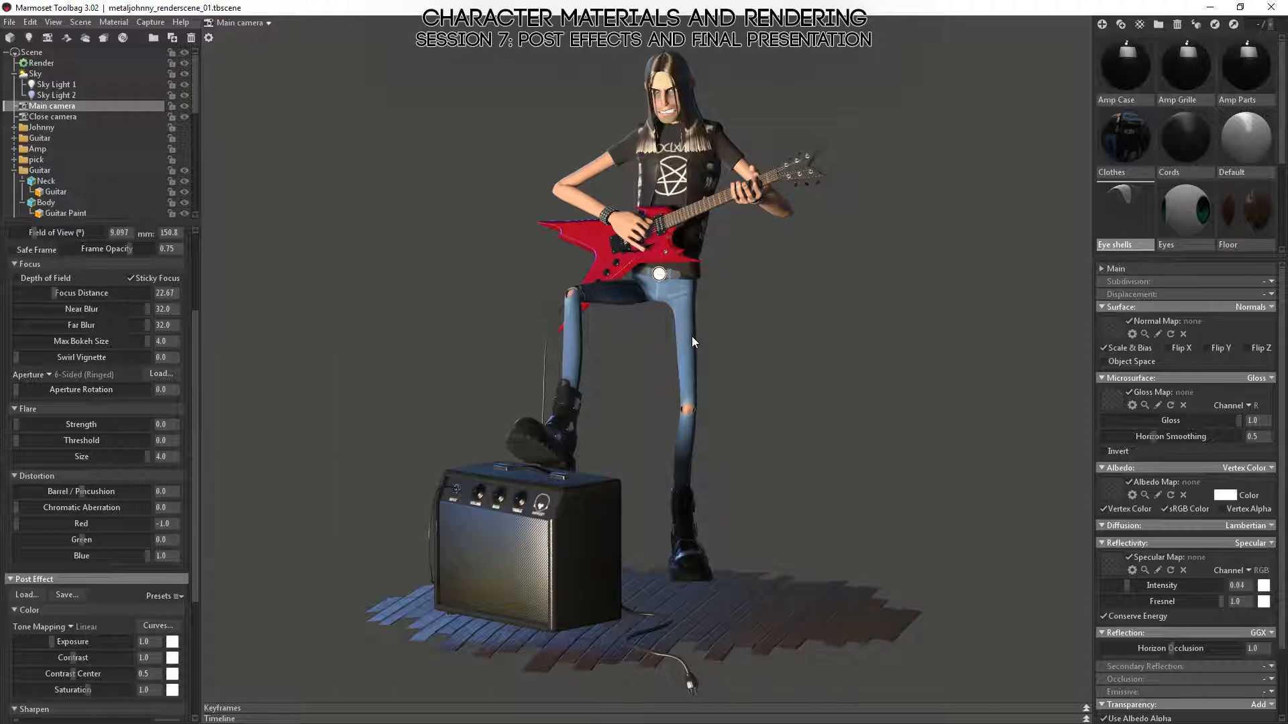
left_click_drag(733, 366, 762, 358)
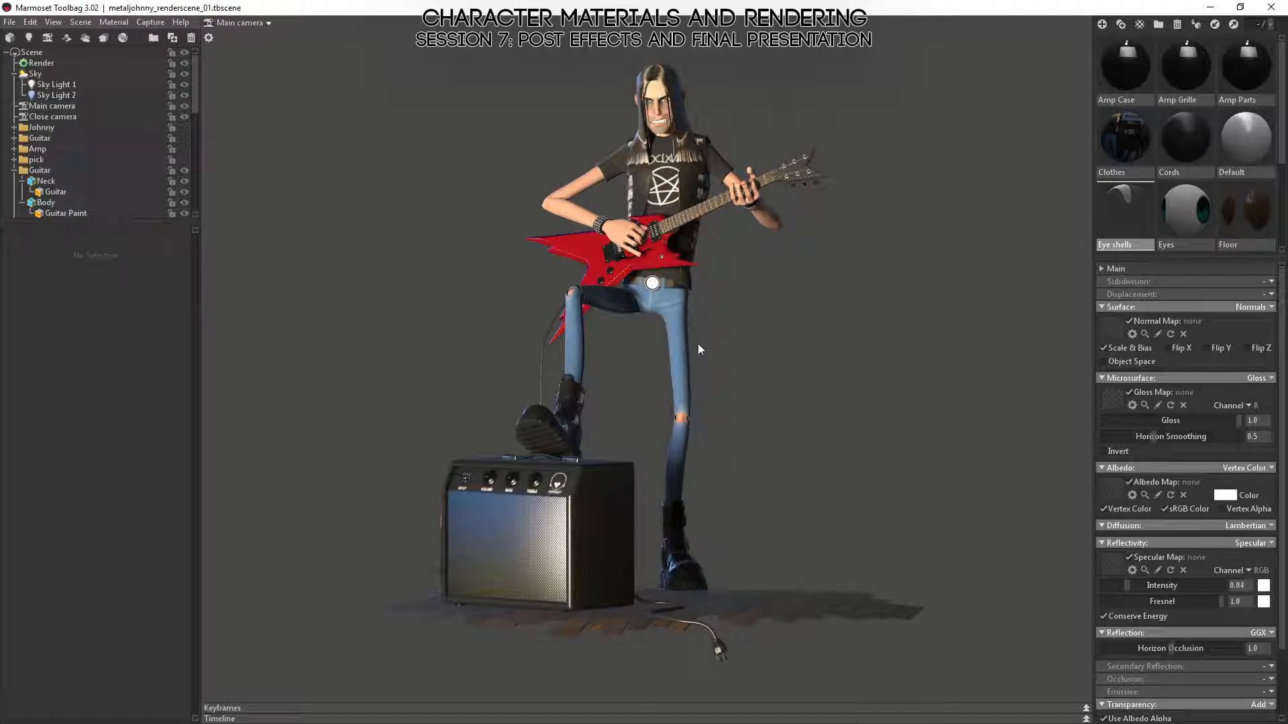
- Frame the guitarist's head close up from a three-quarter angle and bring up the Main camera's lens settings
right_click_drag(698, 345, 733, 425)
middle_click_drag(746, 263, 736, 648)
middle_click_drag(715, 186, 692, 367)
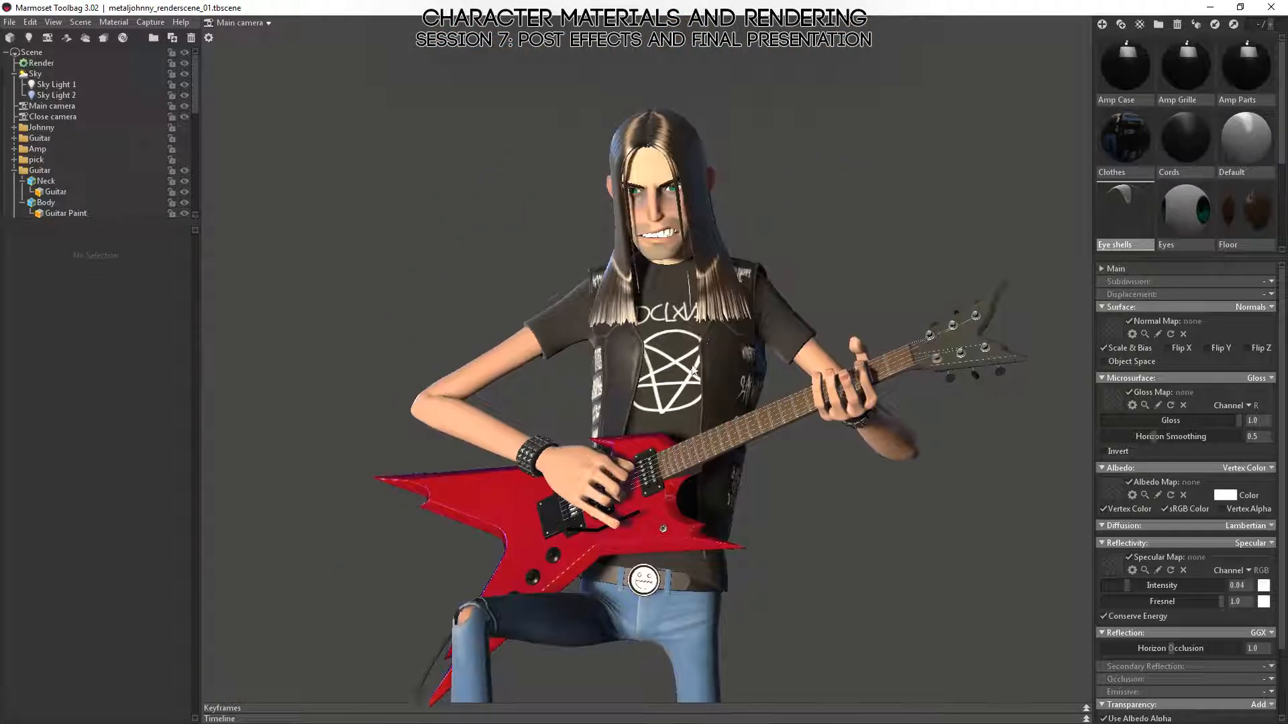
double_click(698, 228)
left_click_drag(806, 401, 880, 461)
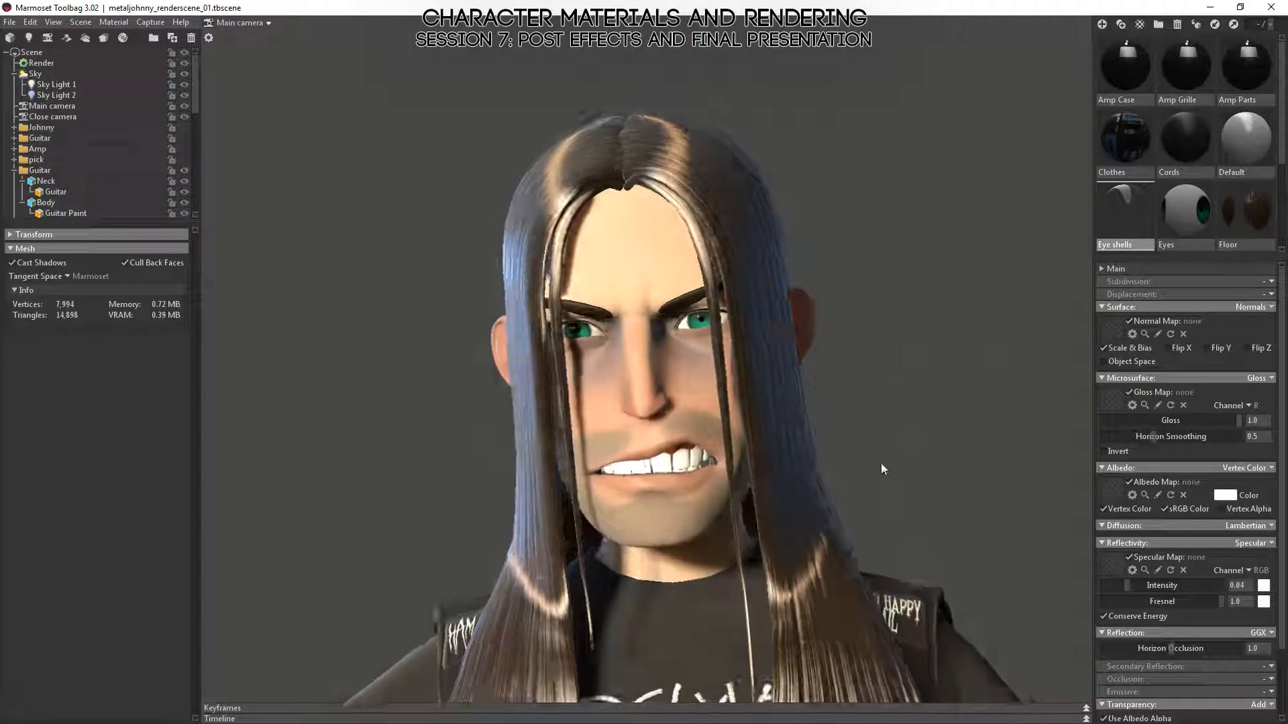
right_click_drag(879, 462, 798, 427)
left_click_drag(798, 426, 489, 472)
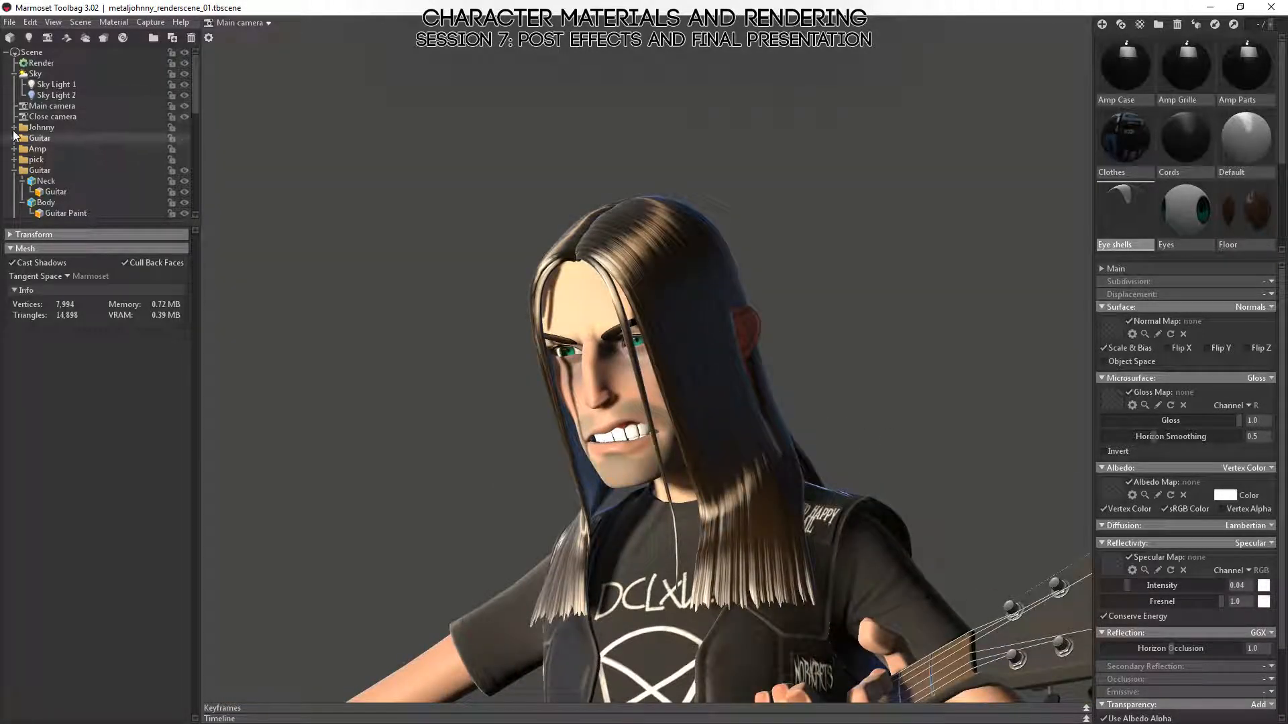
left_click(62, 105)
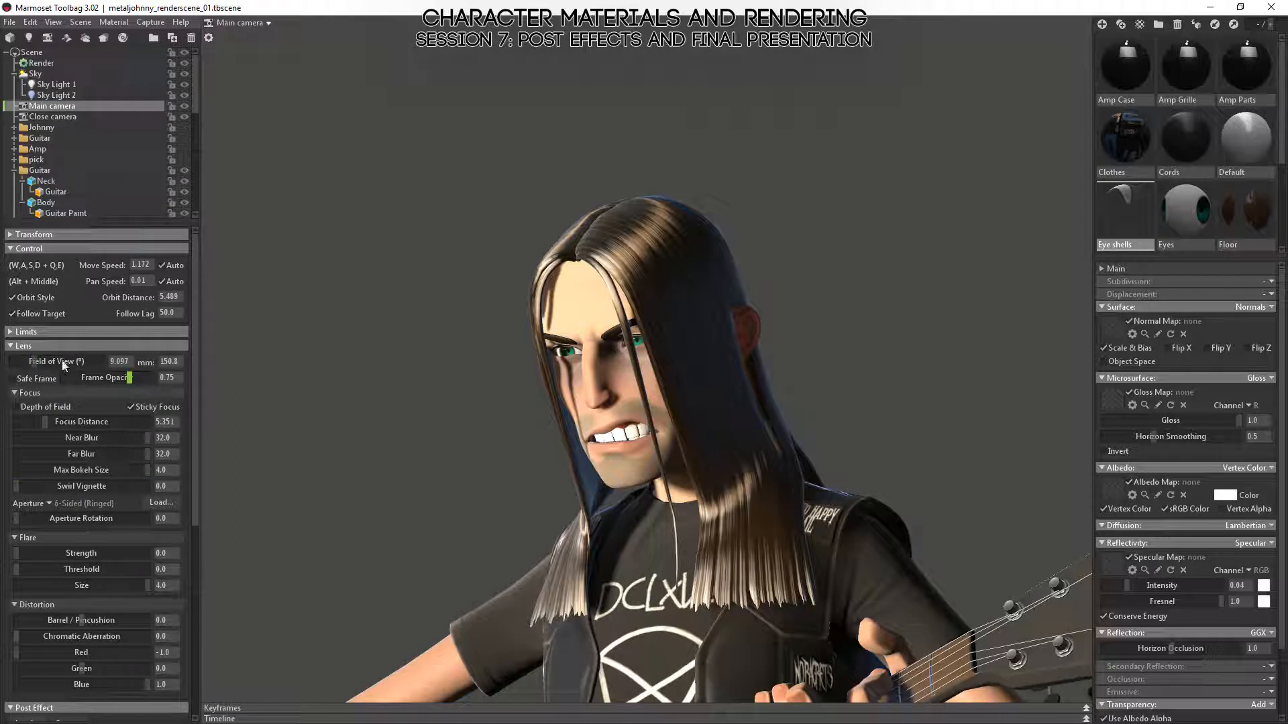
- Raise the Main camera's barrel/pincushion distortion to 1.0 and view the guitarist both close up and as a larger figure
scroll(75, 568, "down", 4)
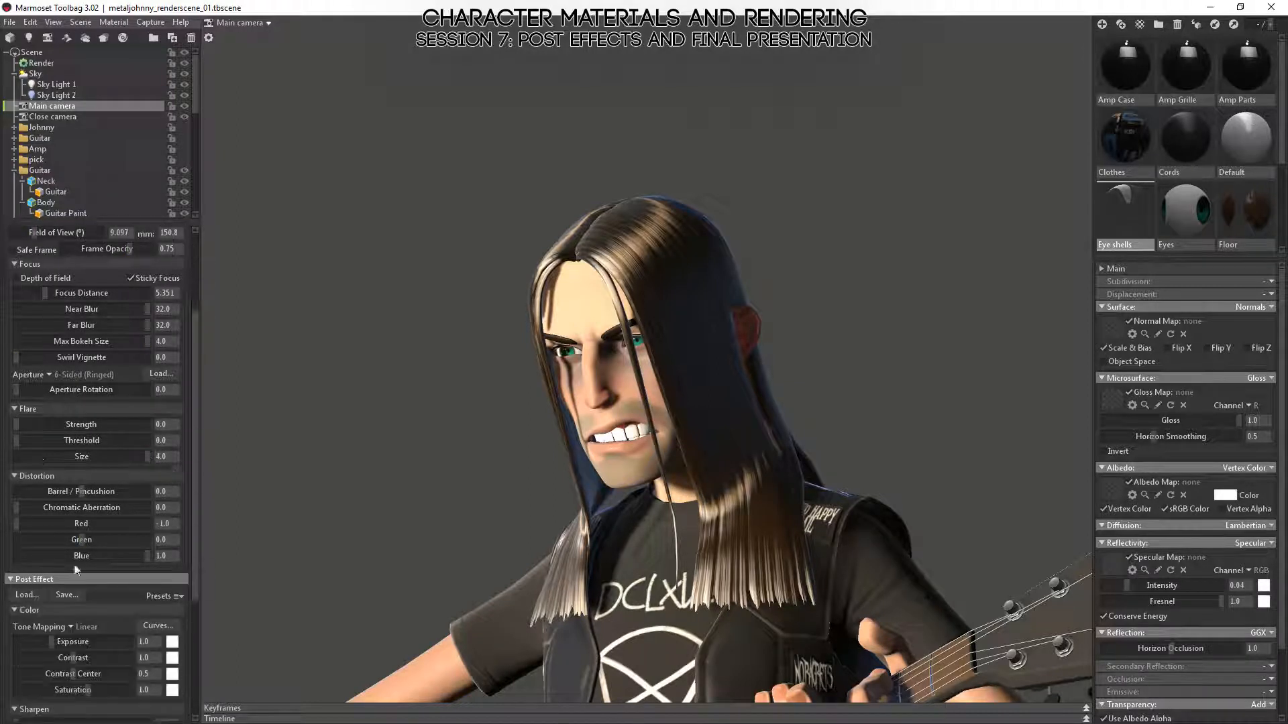
left_click_drag(82, 491, 191, 486)
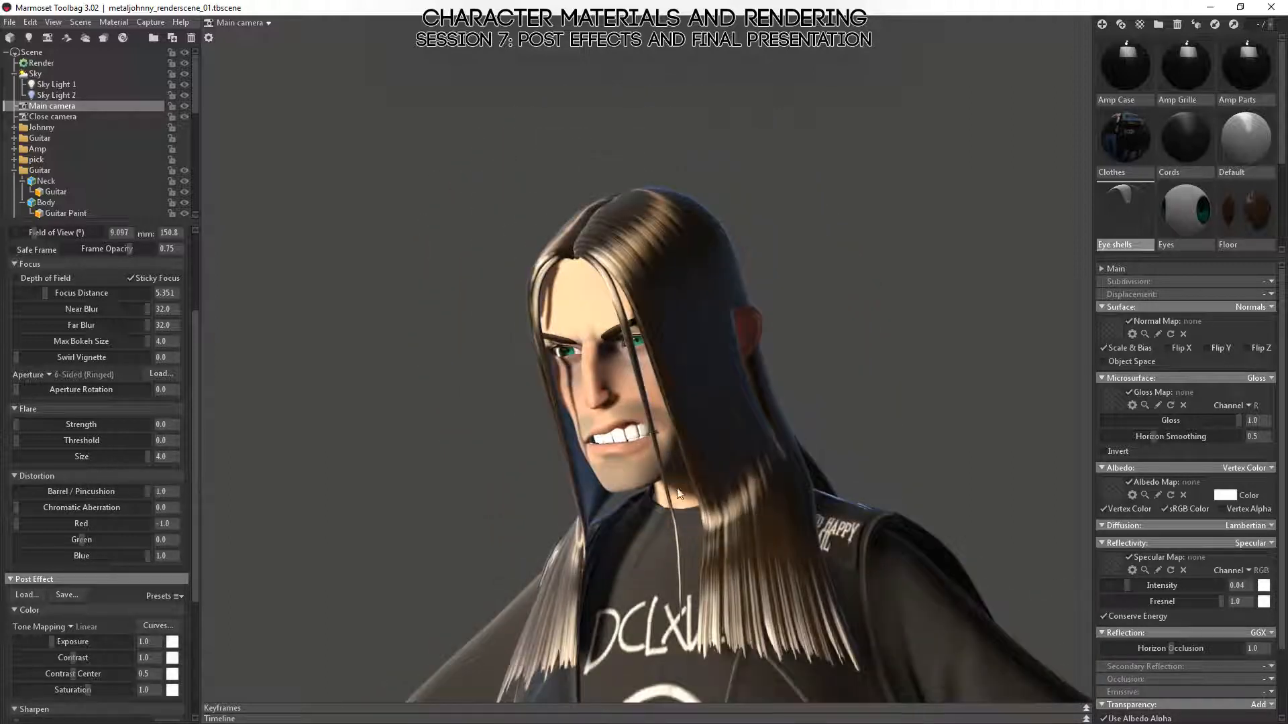
left_click_drag(678, 494, 274, 162)
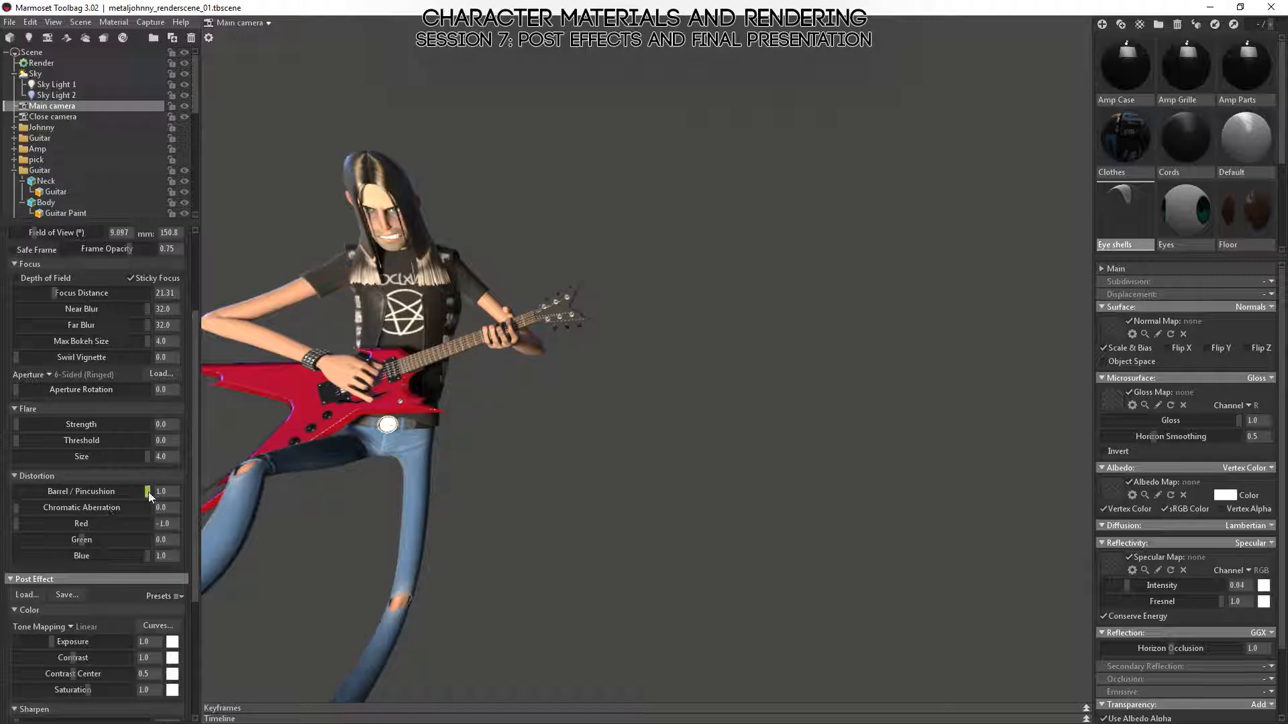
mouse_move(148, 492)
left_mouse_down()
mouse_move(46, 491)
mouse_move(195, 490)
mouse_move(10, 495)
mouse_move(161, 491)
left_mouse_up()
left_click_drag(541, 460, 986, 403)
left_click_drag(746, 382, 263, 433)
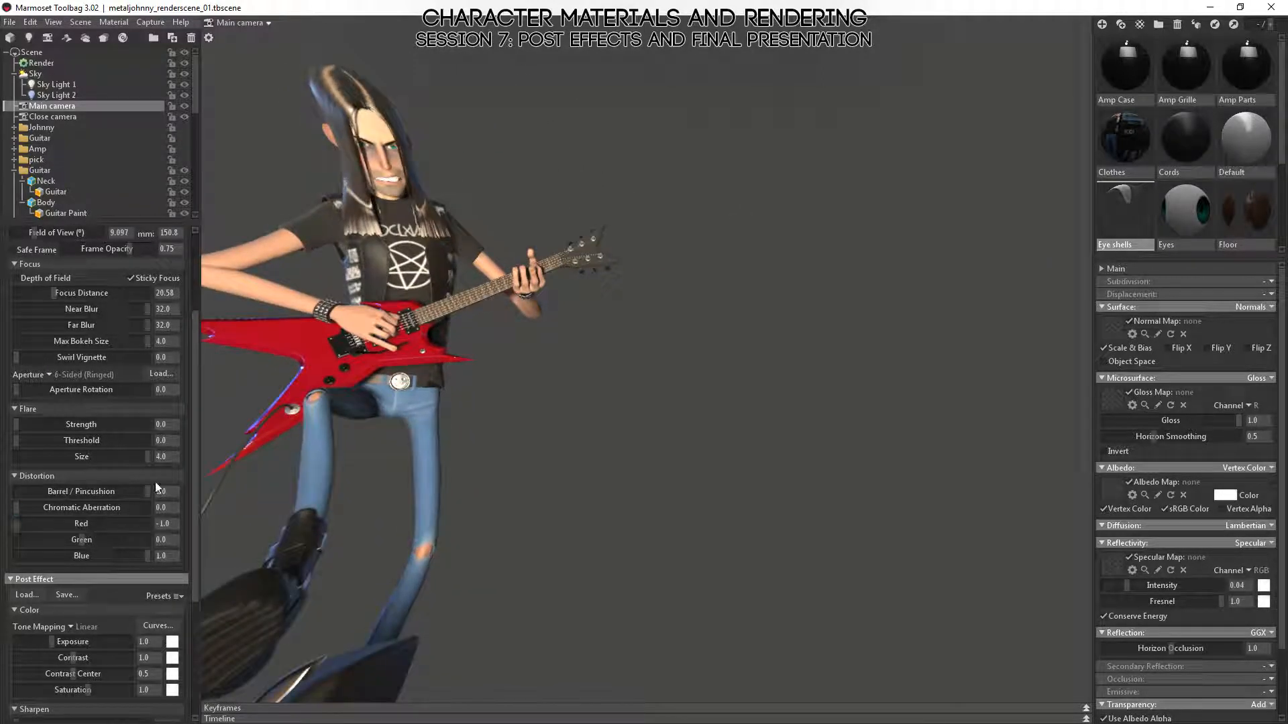
- Set the Main camera's barrel/pincushion distortion to -1.0 and frame the guitarist's upper body and guitar from the front
left_click_drag(143, 493, 3, 492)
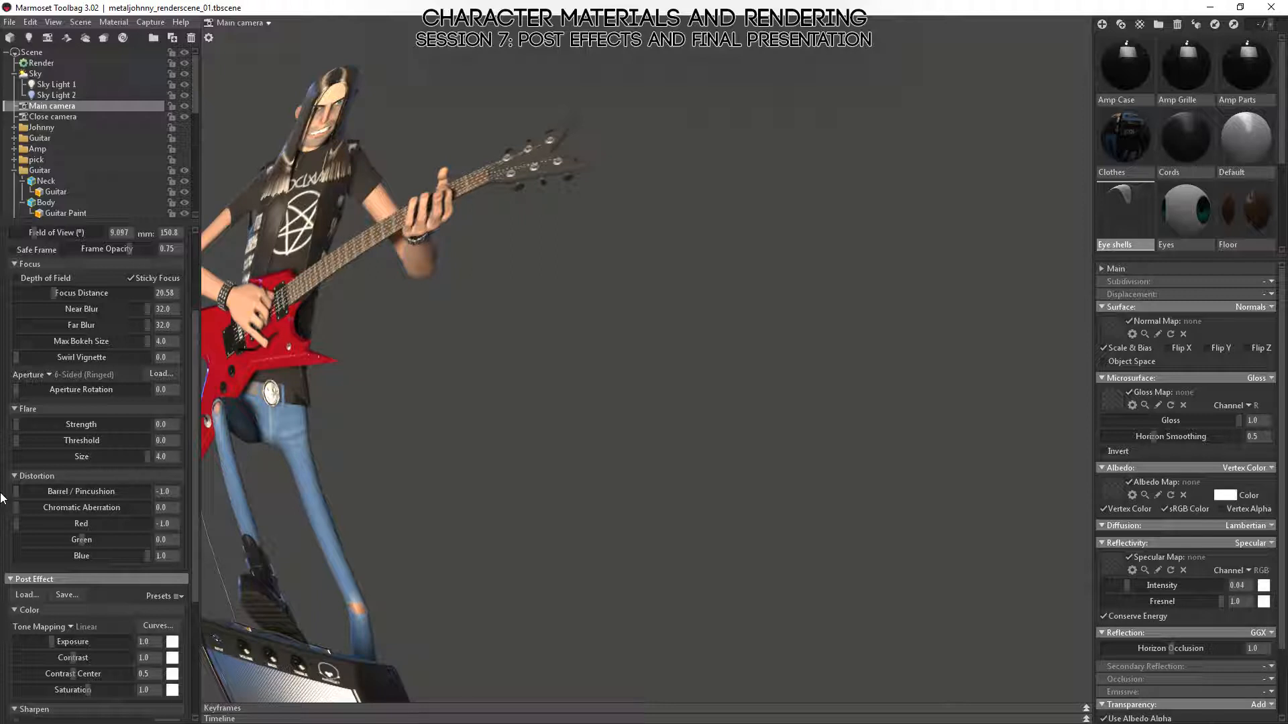
left_click_drag(329, 440, 393, 371)
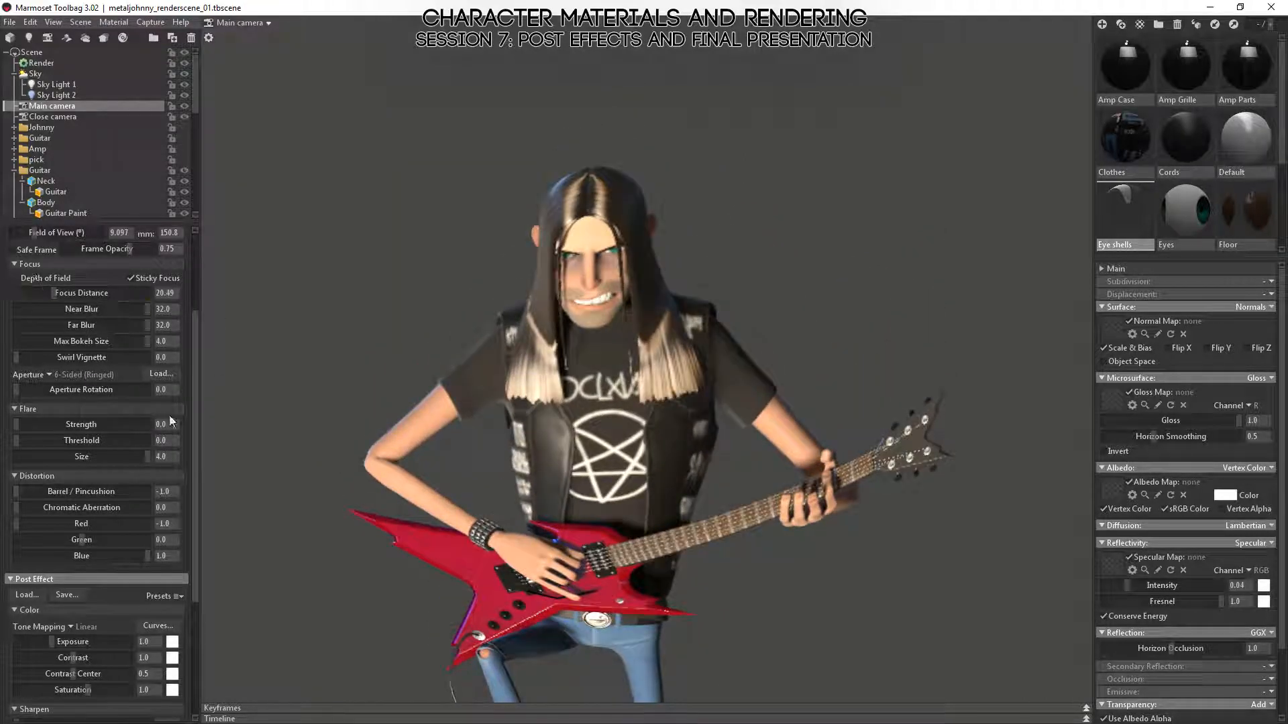
scroll(169, 416, "up", 3)
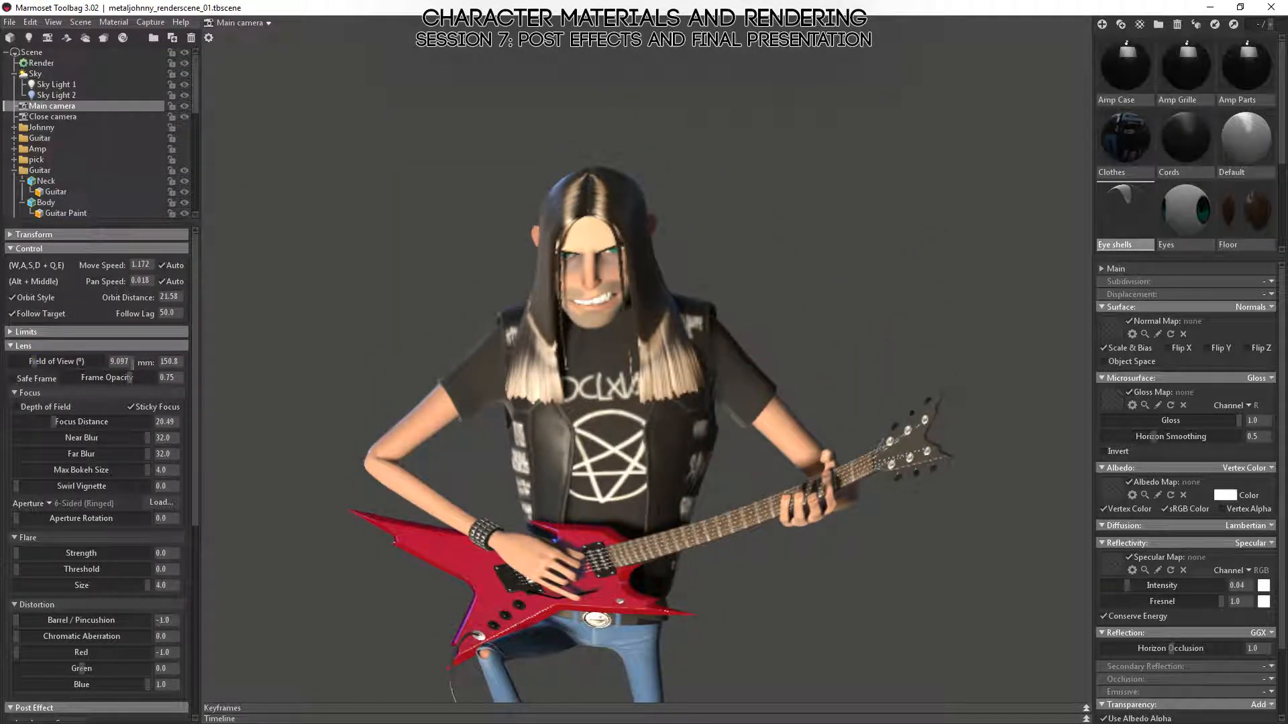
right_click_drag(523, 355, 657, 341, "alt")
middle_click_drag(612, 336, 610, 251, "alt")
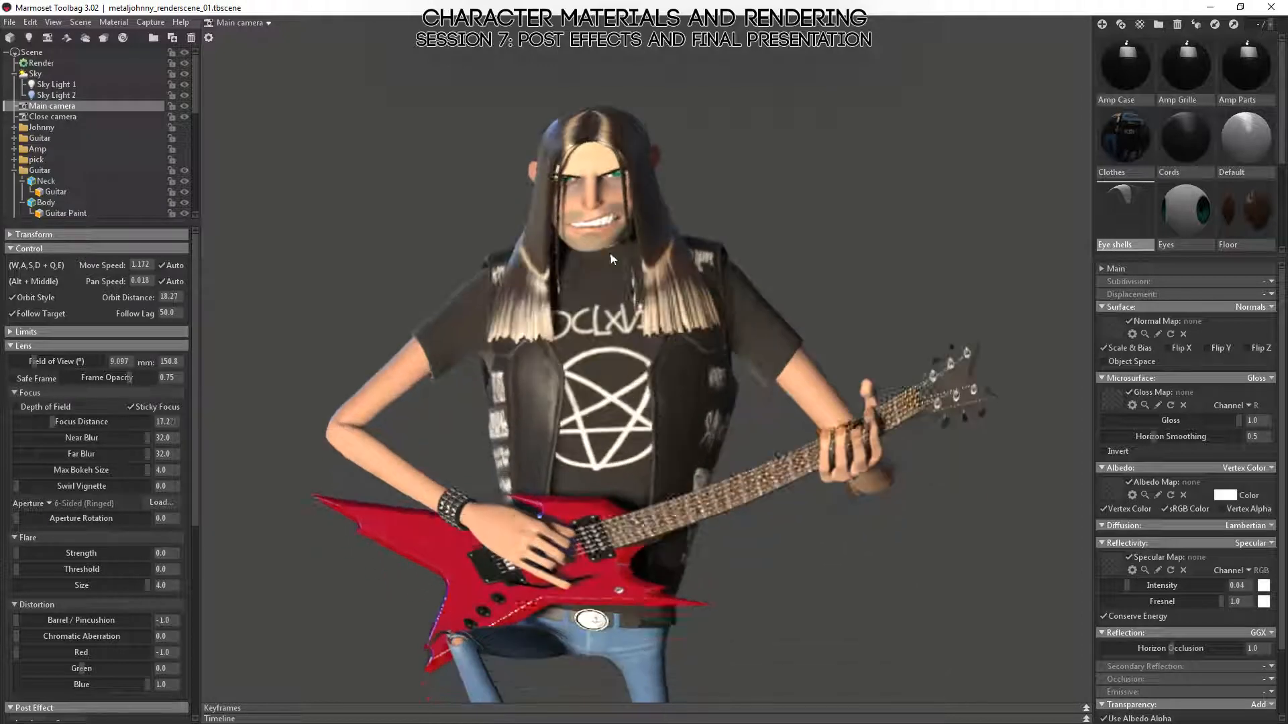
- Frame the guitarist's head, bring back the Main camera's settings and examine the distorted face from several angles
left_click(593, 204)
key("f")
left_click_drag(707, 333, 731, 310, "alt")
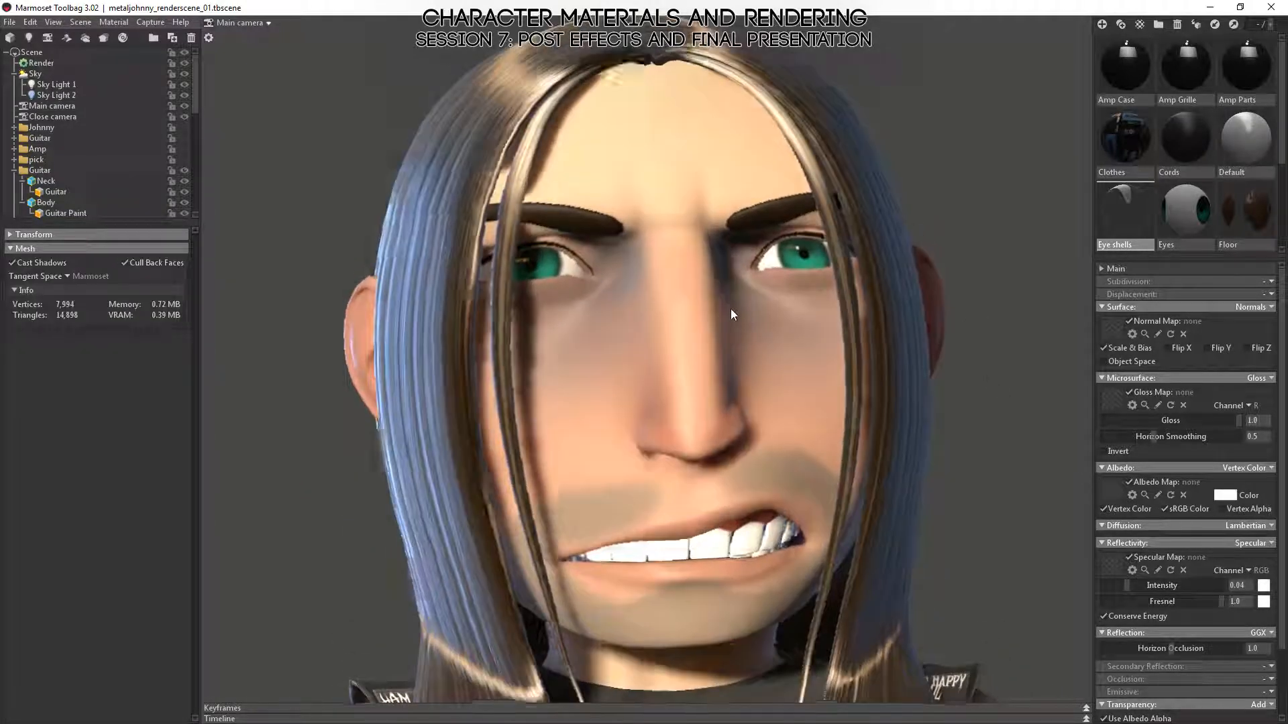
right_click_drag(730, 310, 801, 389, "alt")
right_click_drag(716, 289, 638, 332, "alt")
left_click_drag(638, 333, 667, 355, "alt")
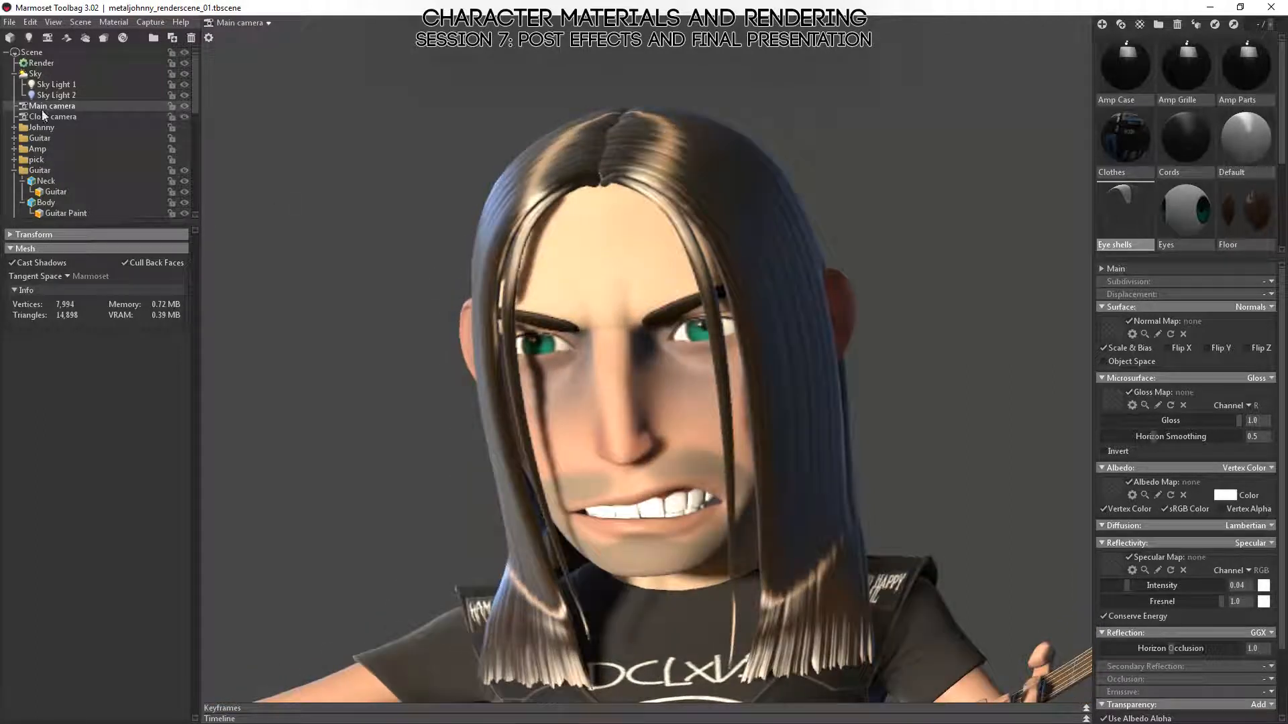
left_click(39, 110)
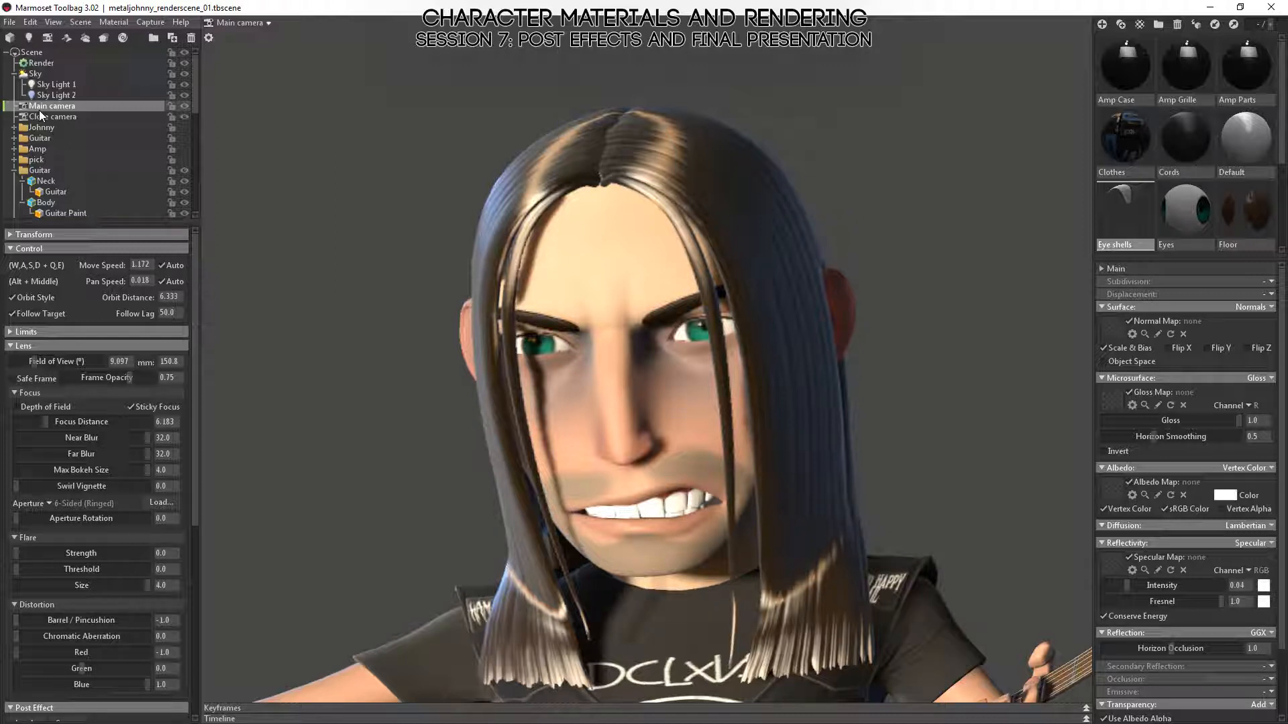
left_click_drag(677, 295, 745, 246)
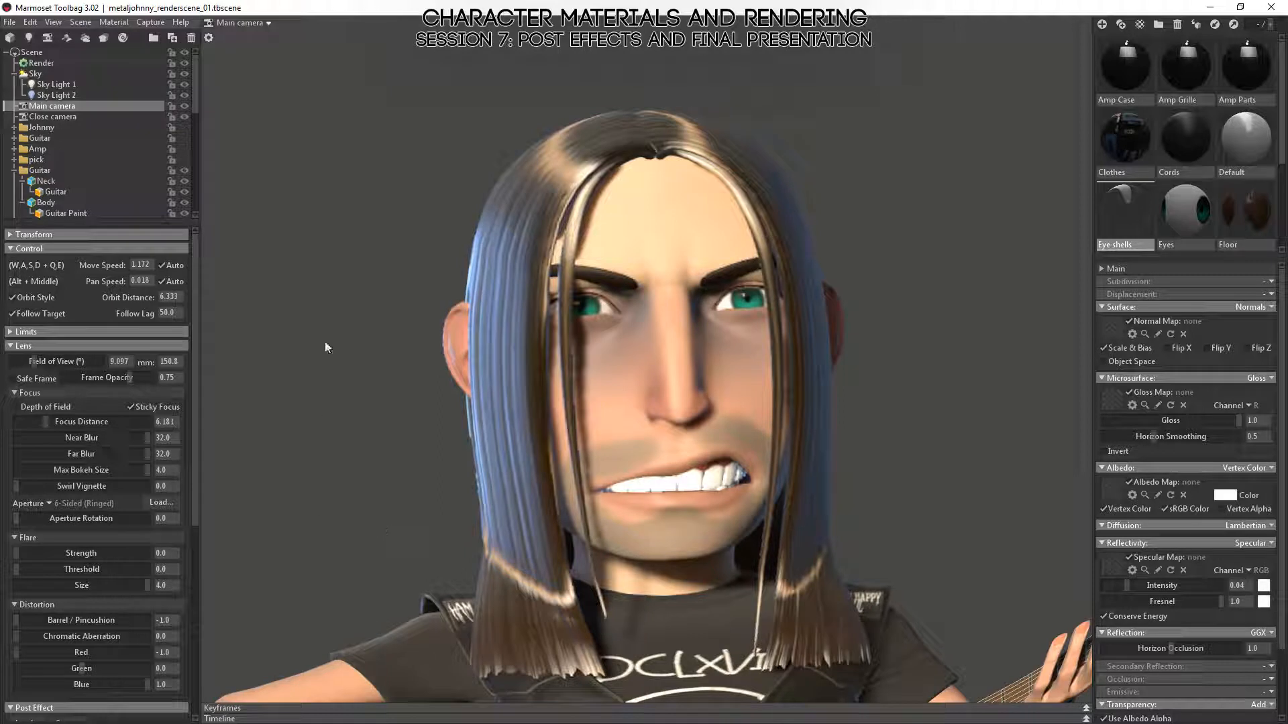
left_click_drag(899, 443, 788, 456)
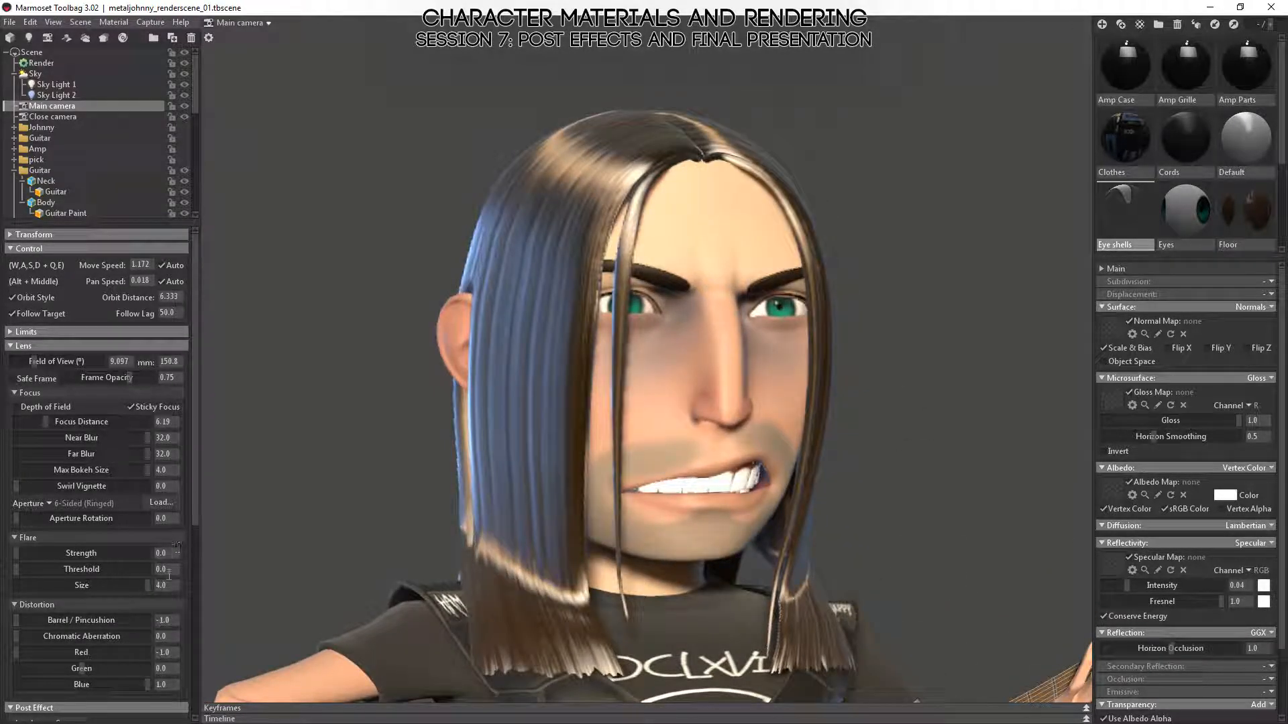
- Reset the Main camera's barrel/pincushion distortion to 0 and move in close on the guitarist's face
type("0")
key("Return")
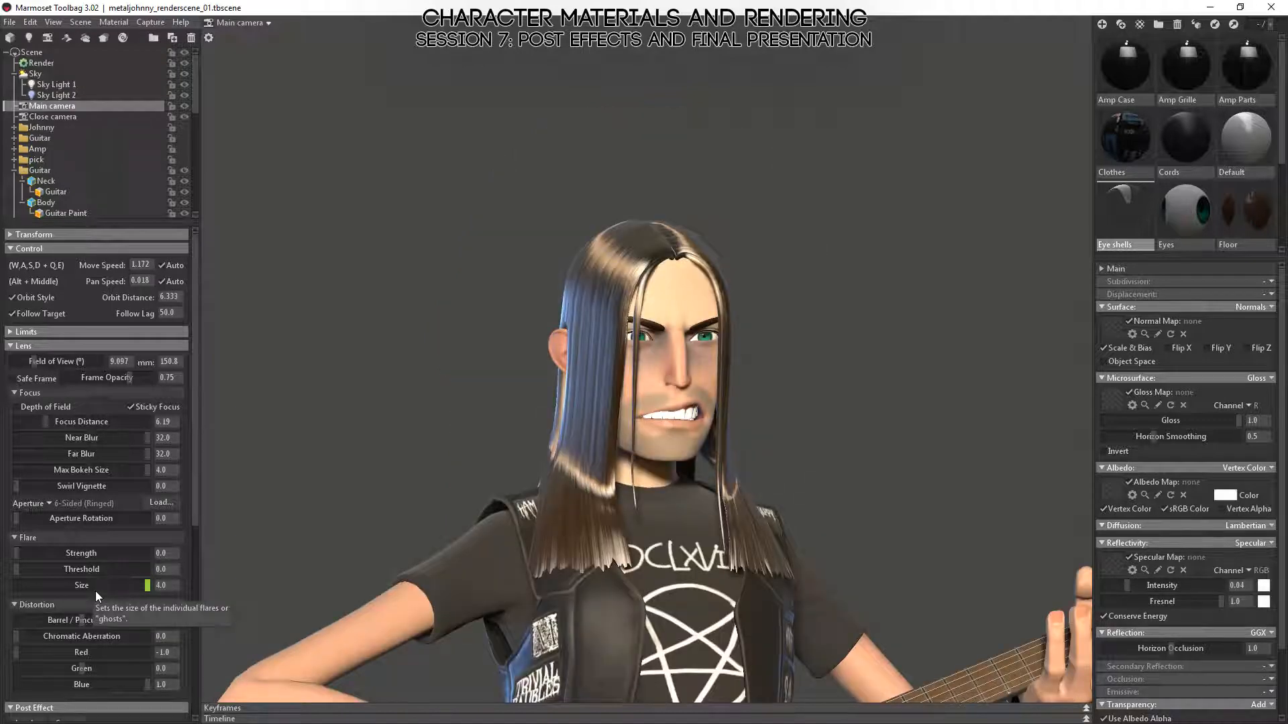
scroll(805, 482, "up", 5)
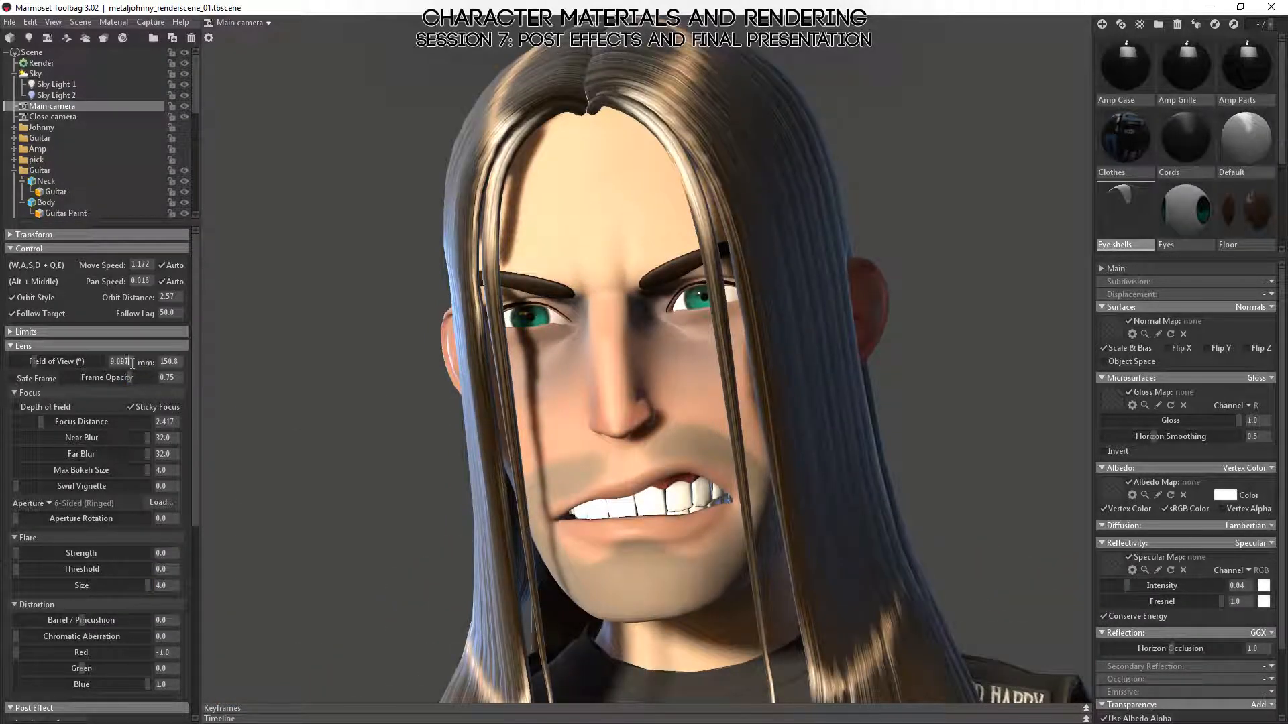
- Set the Main camera's field of view to 8 degrees and view the guitarist's head from the front
type("8")
key("Return")
right_click_drag(926, 498, 586, 445, "alt")
left_click_drag(585, 444, 610, 467, "alt")
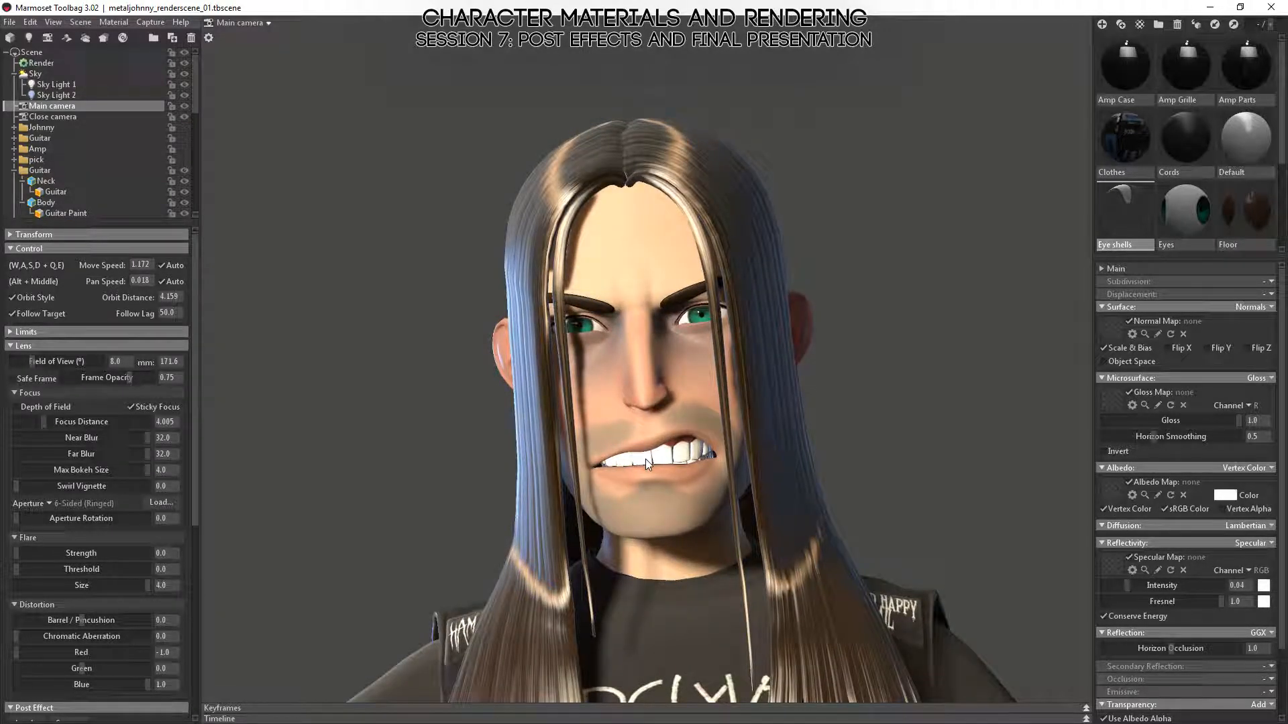
- Examine the guitarist with the narrow field of view from low, high and frontal angles, near and far
left_click_drag(646, 459, 626, 419, "alt")
middle_click_drag(626, 418, 715, 477, "alt")
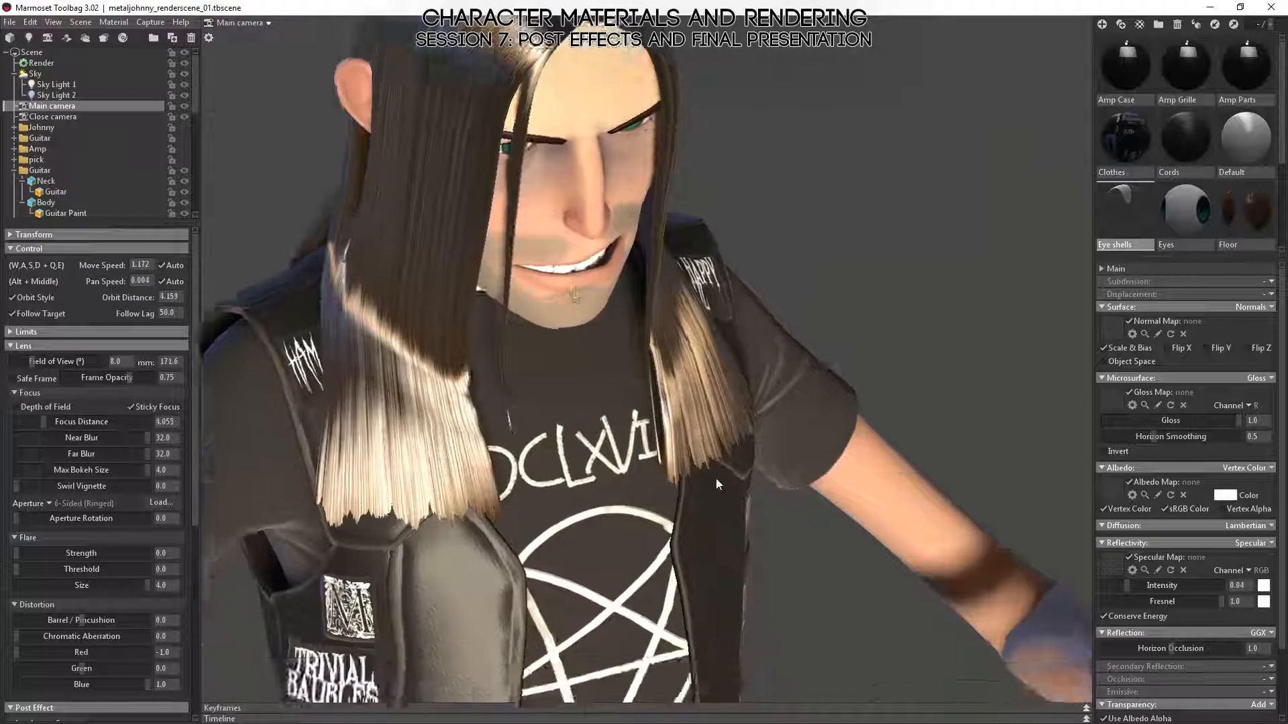
right_click_drag(715, 478, 582, 311, "alt")
mouse_move(581, 311)
left_mouse_down("alt")
mouse_move(659, 399)
mouse_move(585, 322)
left_mouse_up("alt")
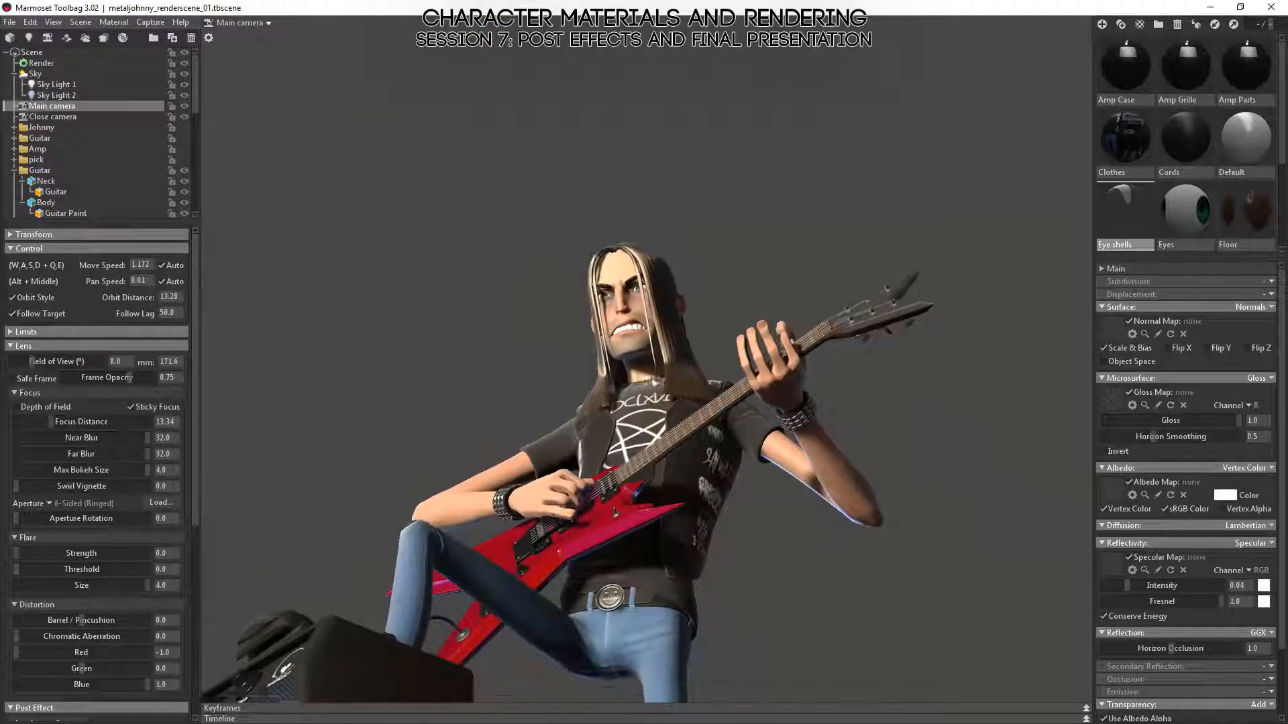
right_click_drag(585, 322, 656, 347, "alt")
left_click_drag(655, 346, 584, 532, "alt")
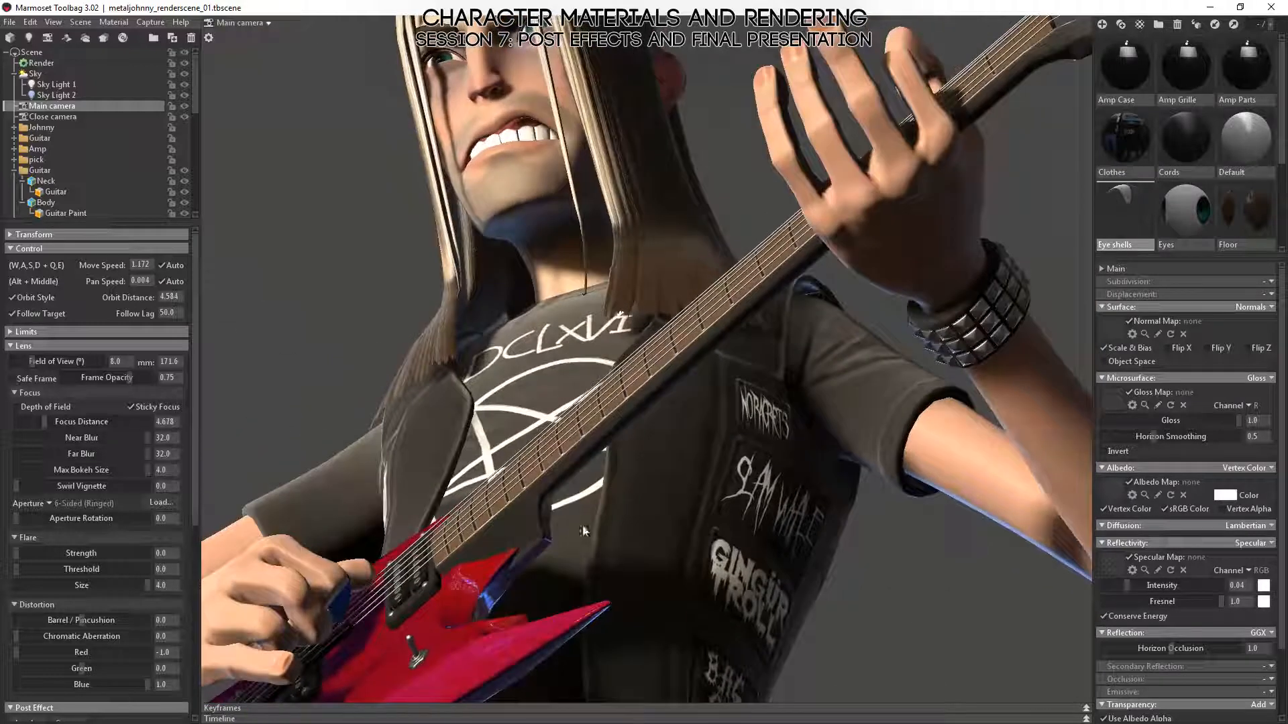
right_click_drag(640, 458, 651, 409, "alt")
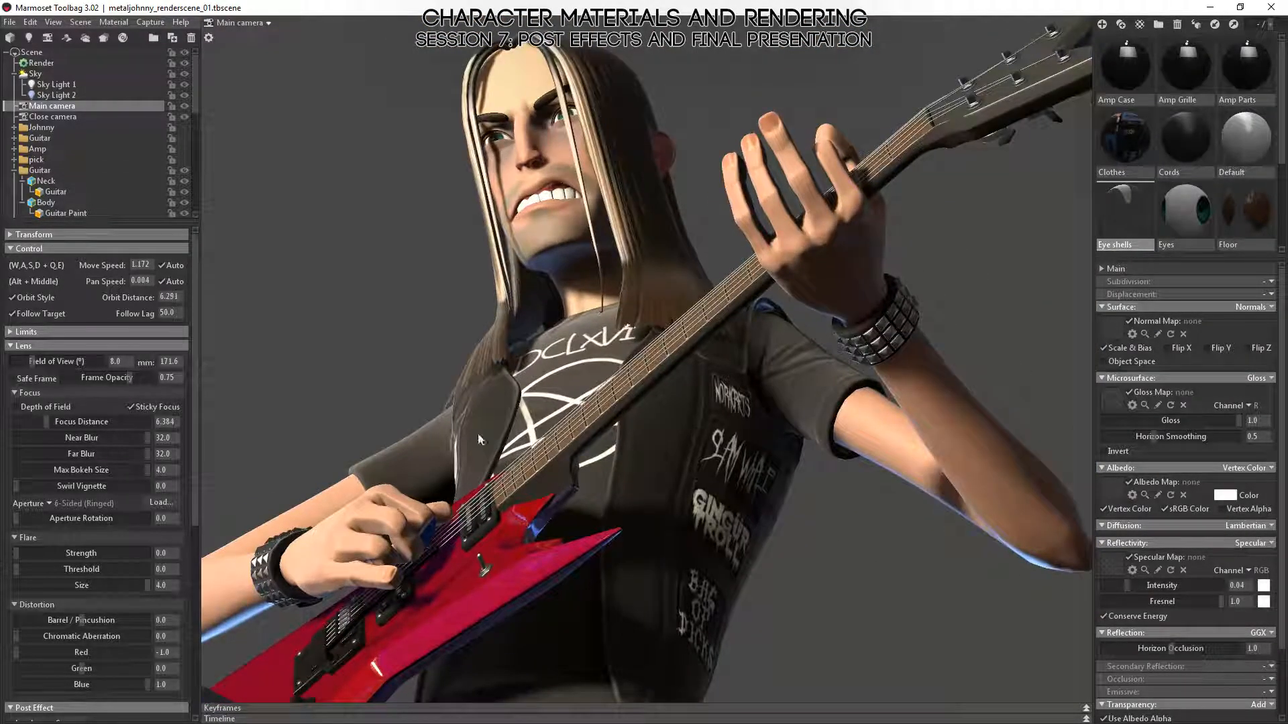
left_click_drag(479, 439, 757, 506, "alt")
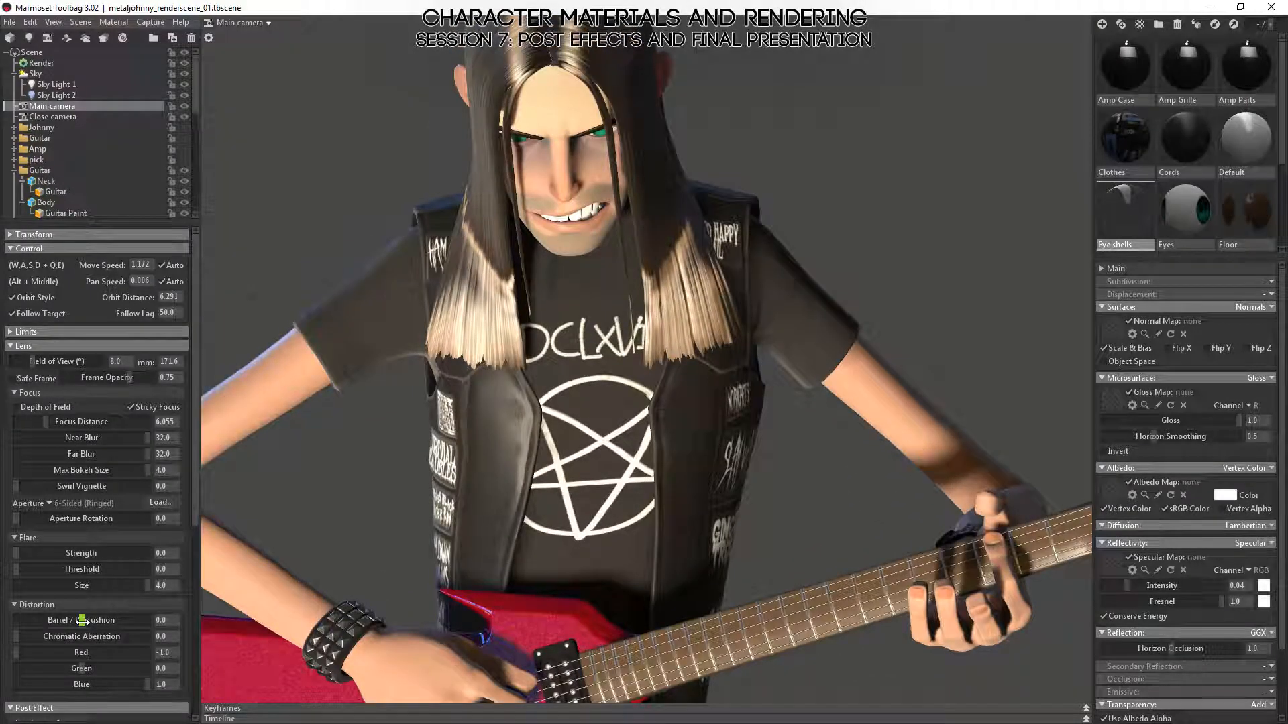
- Lower the Main camera's barrel/pincushion distortion to about -0.367 and view the guitarist's head, torso and guitar from below
mouse_move(82, 621)
left_mouse_down()
mouse_move(36, 628)
mouse_move(59, 625)
left_mouse_up()
left_click_drag(478, 585, 606, 489, "alt")
middle_click_drag(606, 489, 667, 569, "alt")
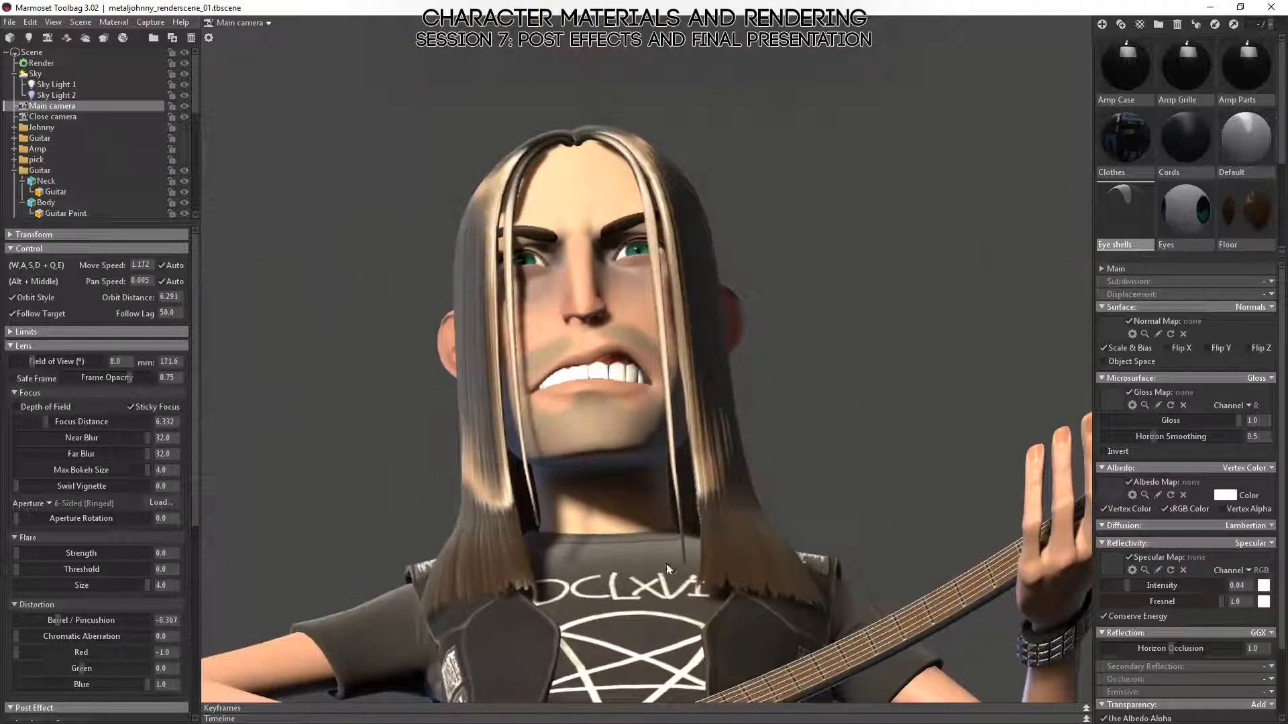
left_click_drag(749, 545, 642, 553, "alt")
middle_click_drag(641, 552, 581, 456, "alt")
left_click_drag(581, 456, 721, 525, "alt")
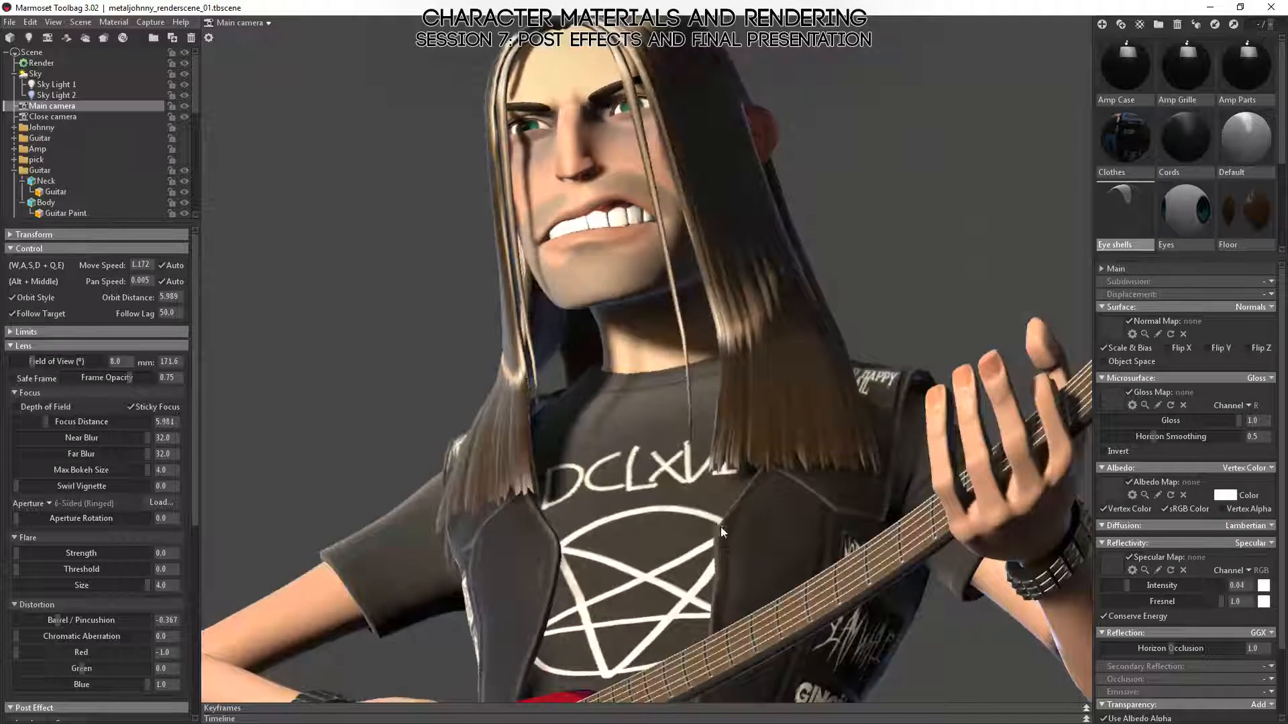
right_click_drag(720, 526, 669, 438, "alt")
middle_click_drag(670, 488, 638, 209, "alt")
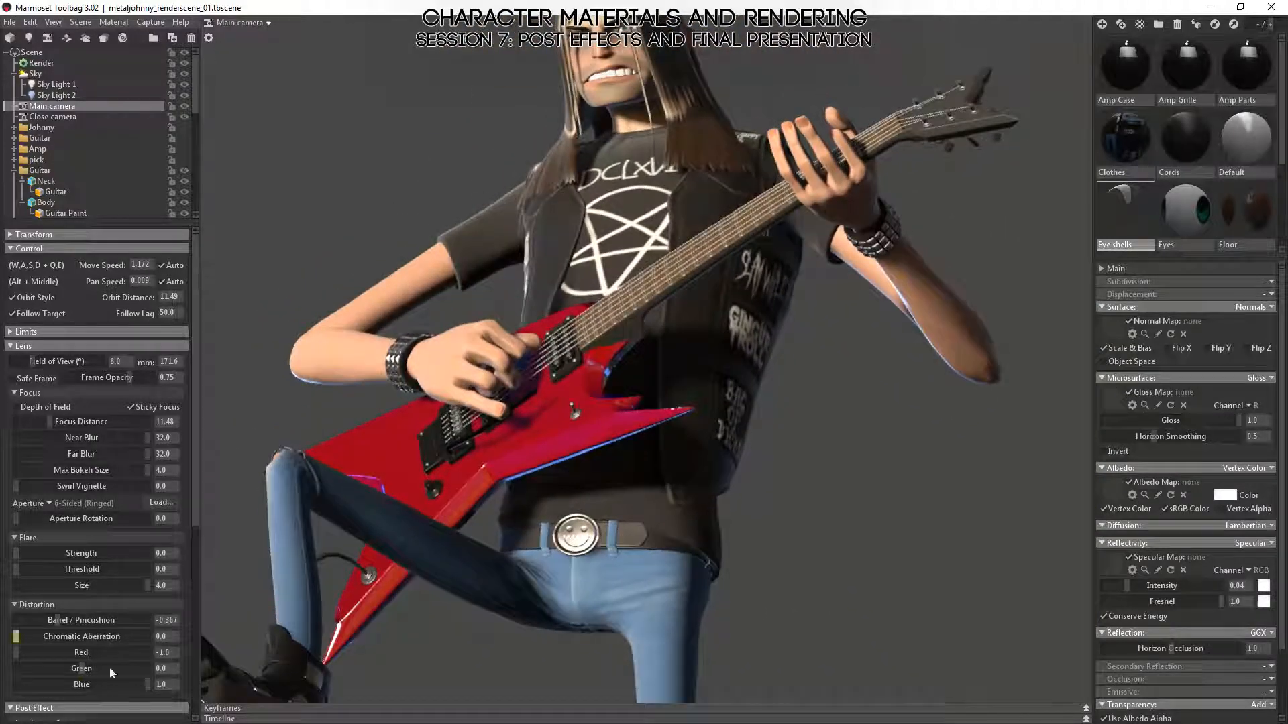
- Soften the Main camera's barrel/pincushion distortion to about -0.122 and move in on the guitarist's head and chest
mouse_move(55, 620)
left_mouse_down()
mouse_move(85, 616)
mouse_move(74, 632)
left_mouse_up()
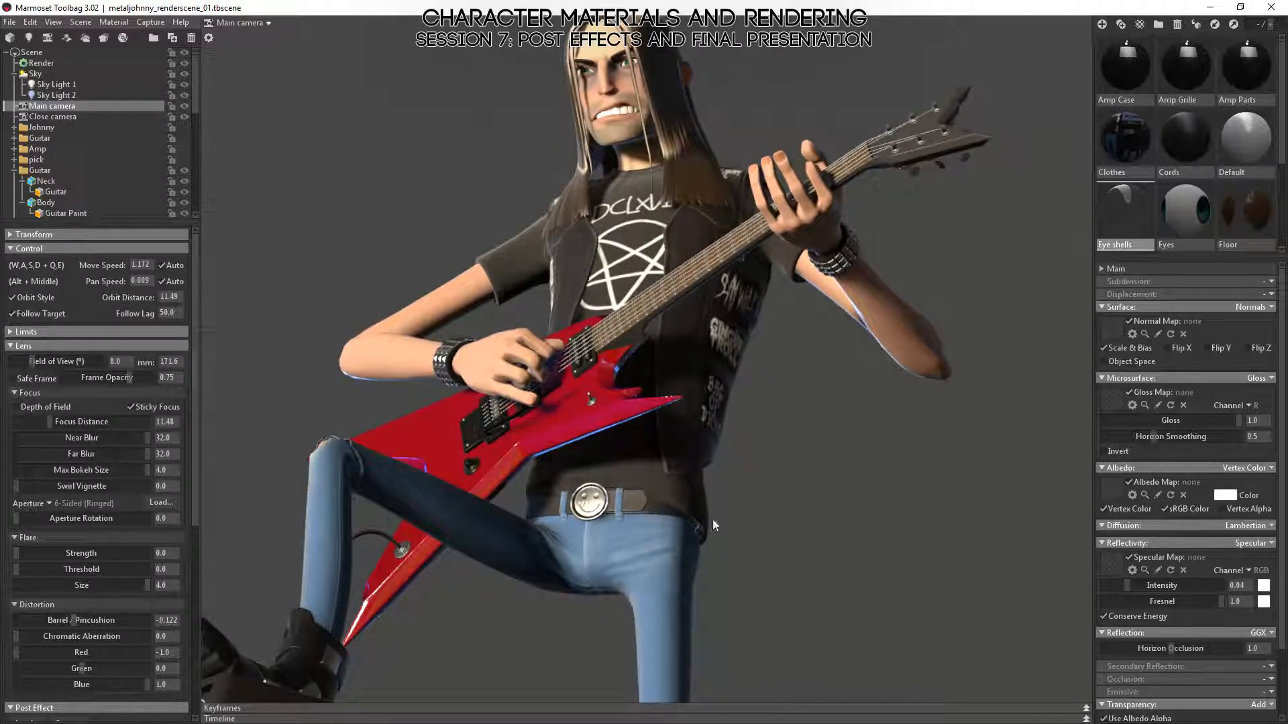
left_click_drag(713, 520, 727, 563, "alt")
left_click_drag(747, 397, 726, 484, "alt")
left_click_drag(742, 345, 738, 451, "alt")
scroll(752, 444, "up", 6)
middle_click_drag(749, 334, 742, 472, "alt")
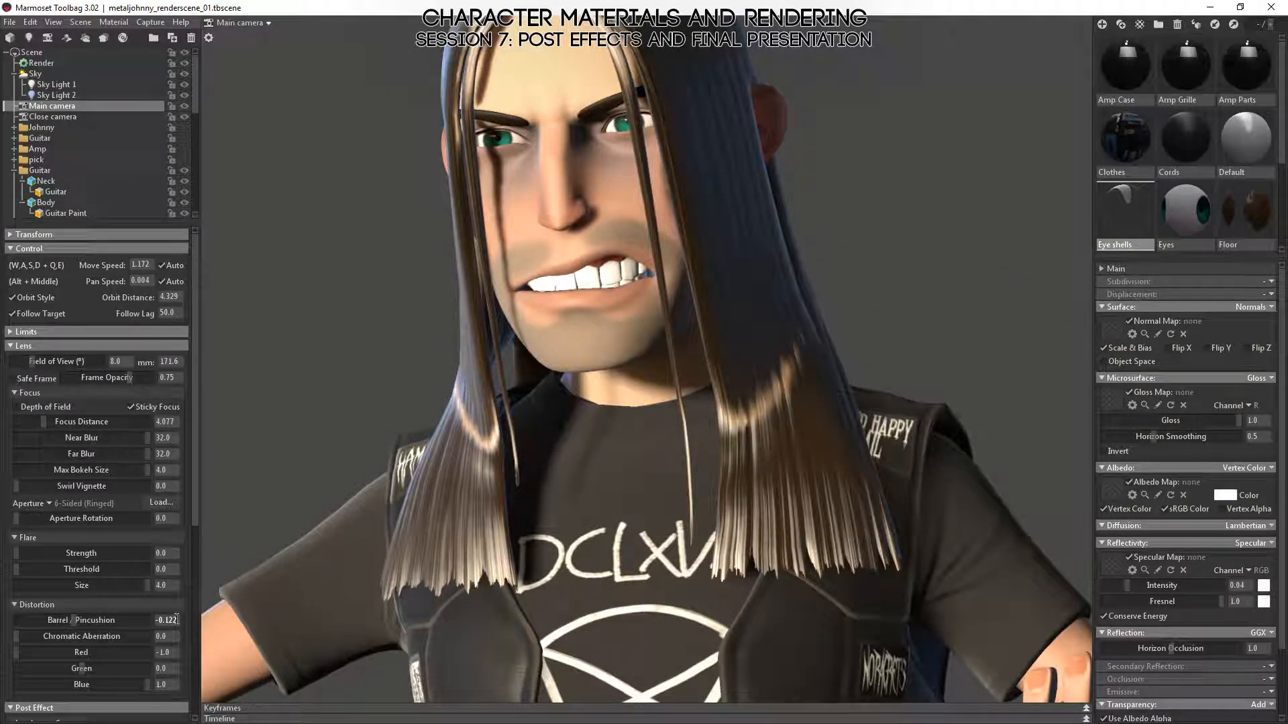
- Reset the barrel/pincushion distortion to 0 and widen the Main camera's field of view to about 82 degrees, closing in on the guitarist
type("0")
key("Return")
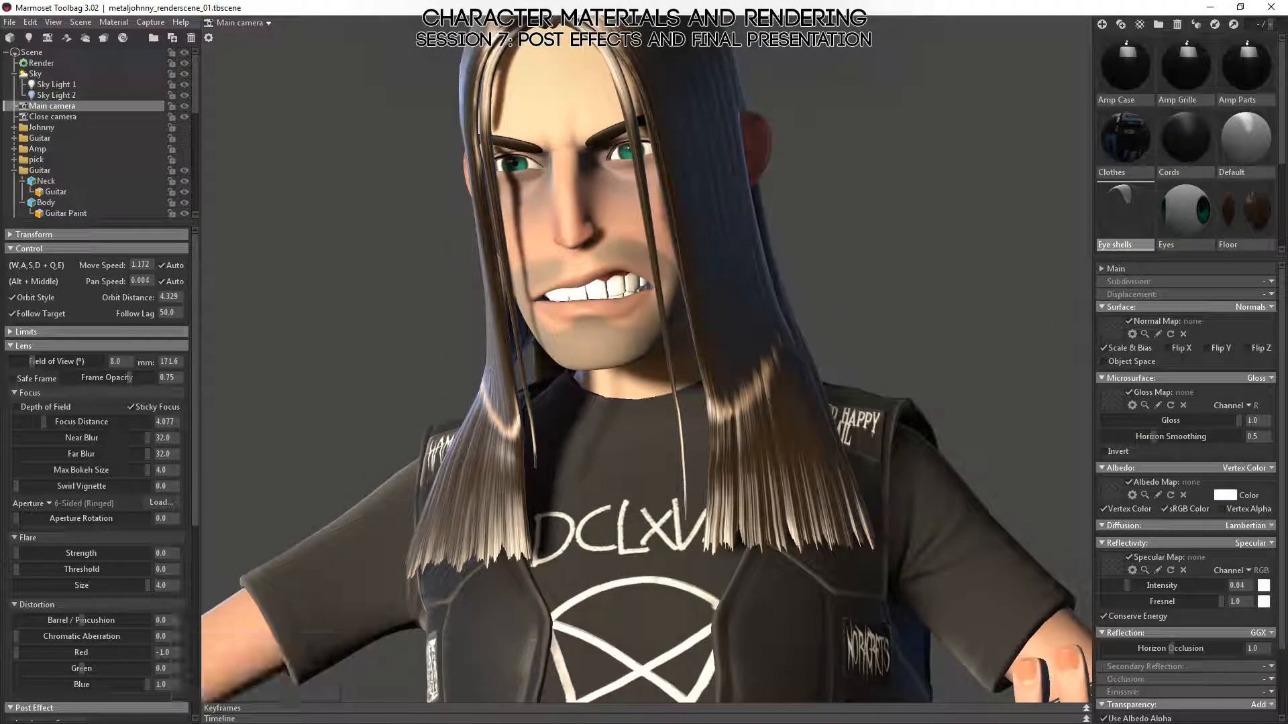
left_click_drag(32, 362, 79, 362)
scroll(714, 353, "up", 12)
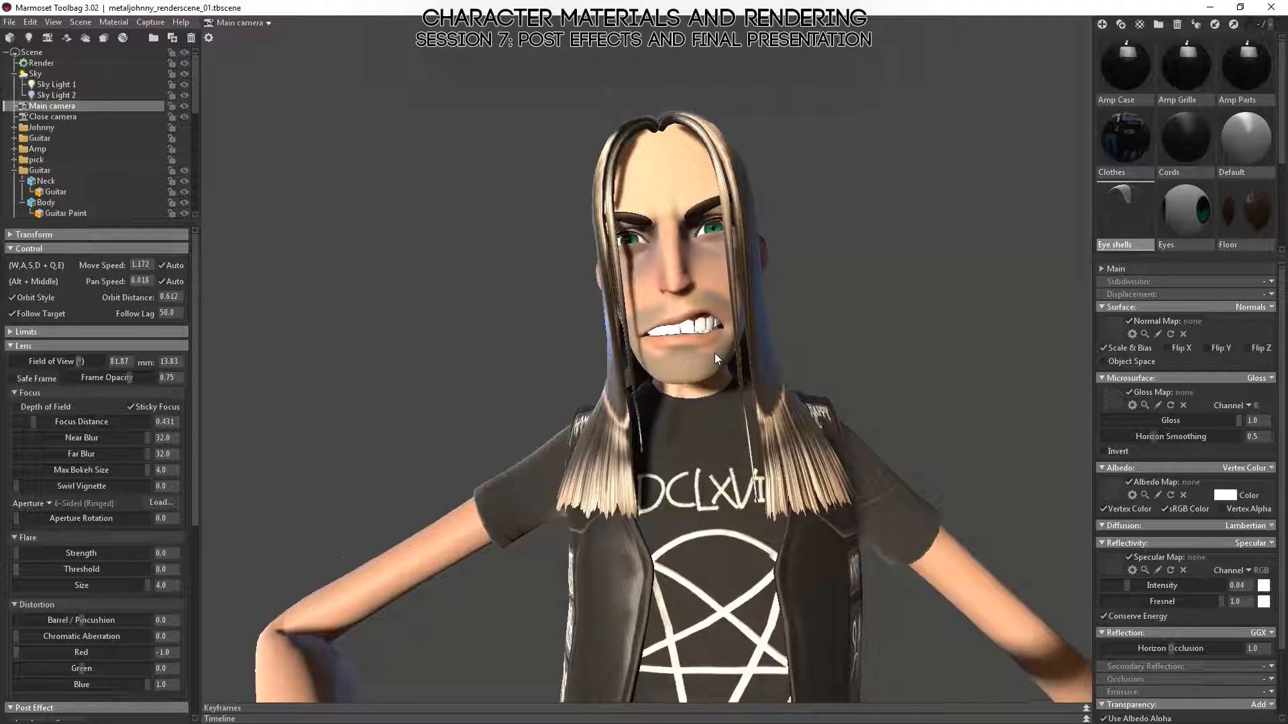
left_click_drag(715, 353, 858, 322, "alt")
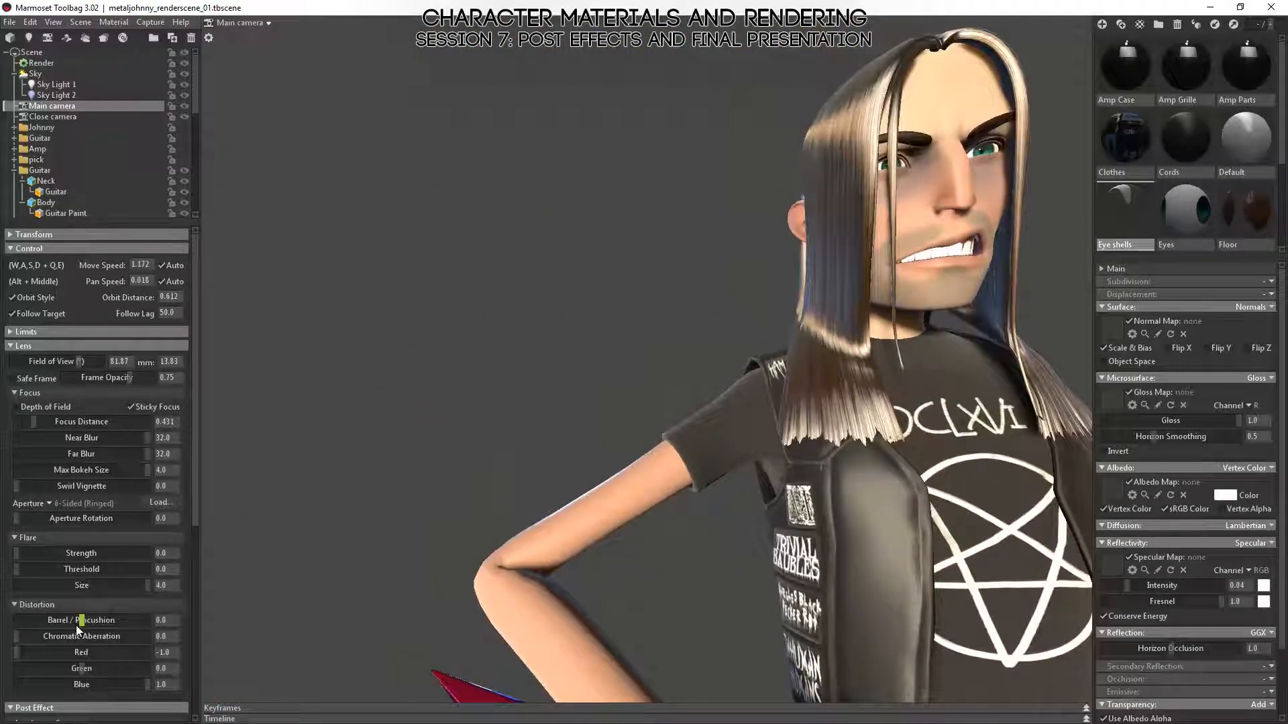
- Try a barrel/pincushion distortion of about -0.254 with the wide field of view and restore it to 0
mouse_move(75, 625)
left_mouse_down()
mouse_move(127, 620)
mouse_move(67, 621)
left_mouse_up()
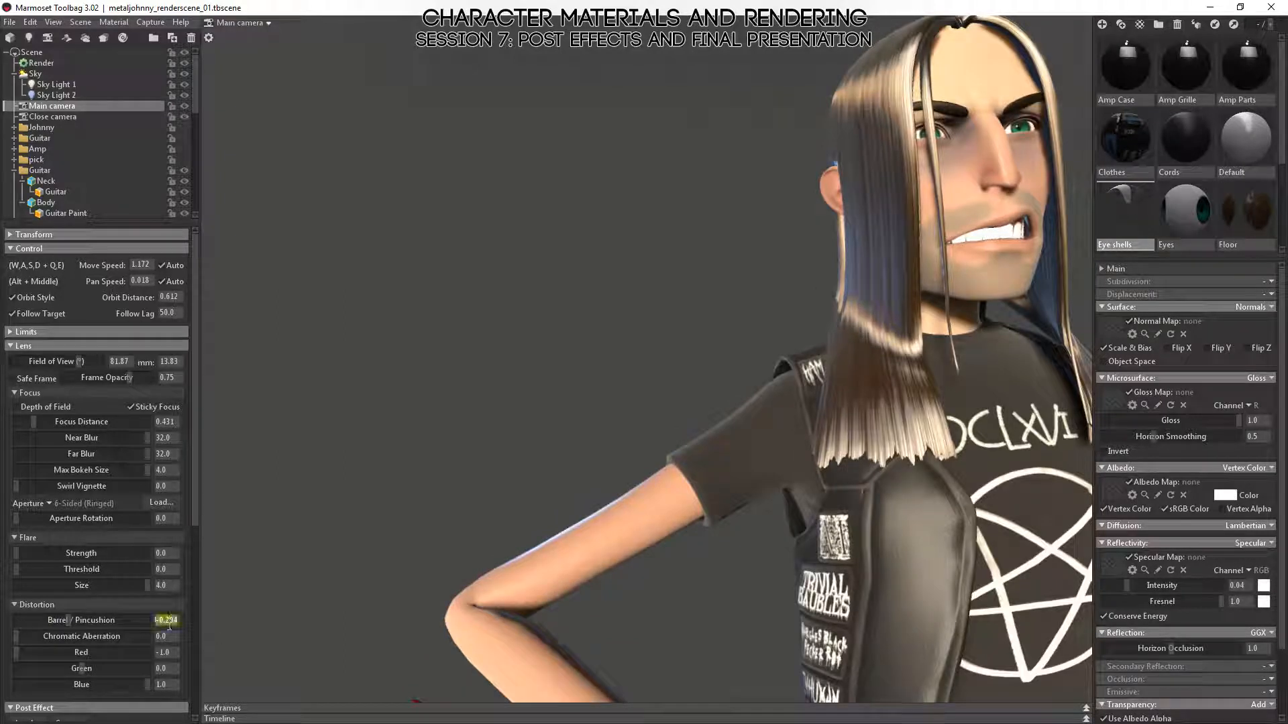
type("0")
key("Return")
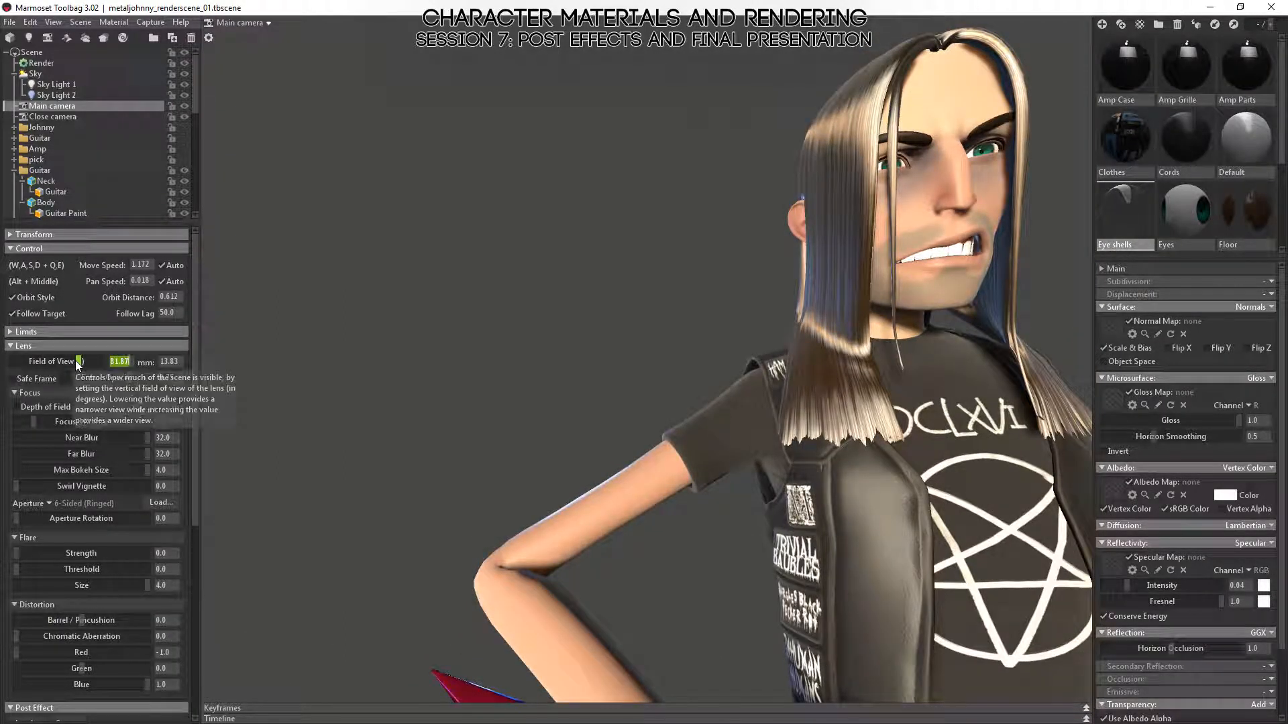
- Set the Main camera's field of view to 15 degrees and reframe the view on the guitarist's head
type("15")
key("Return")
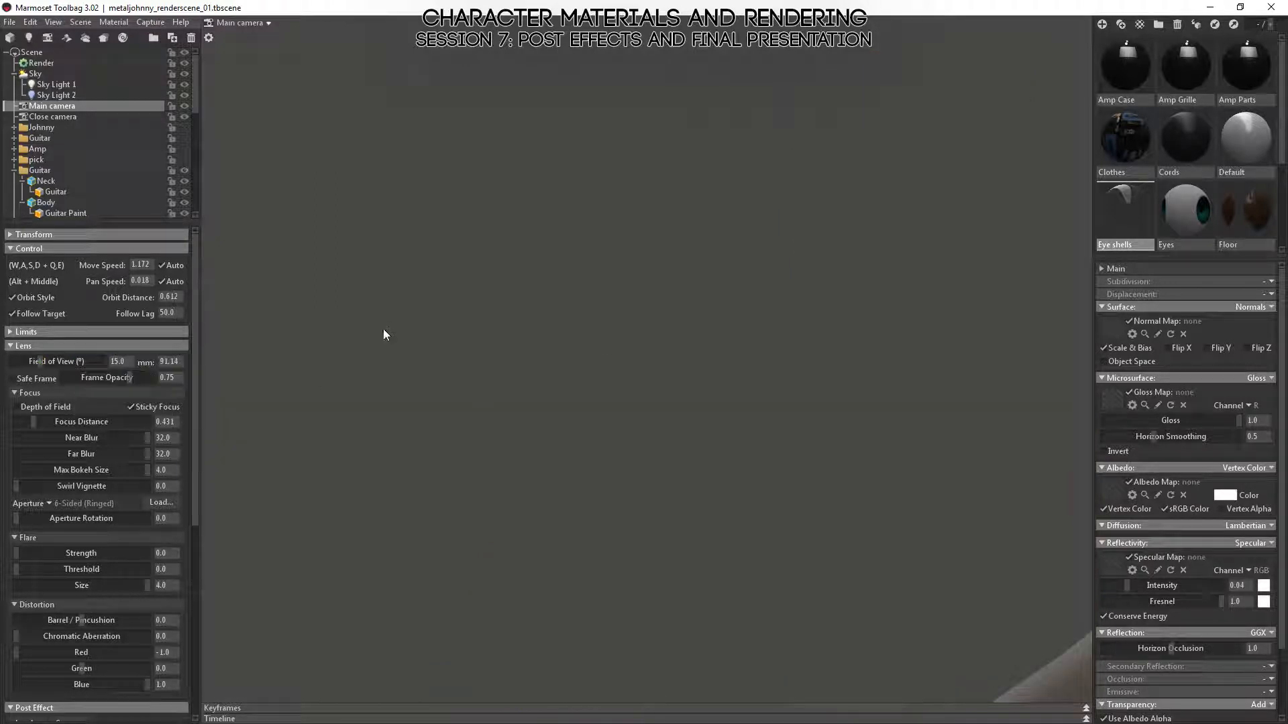
left_click(41, 127)
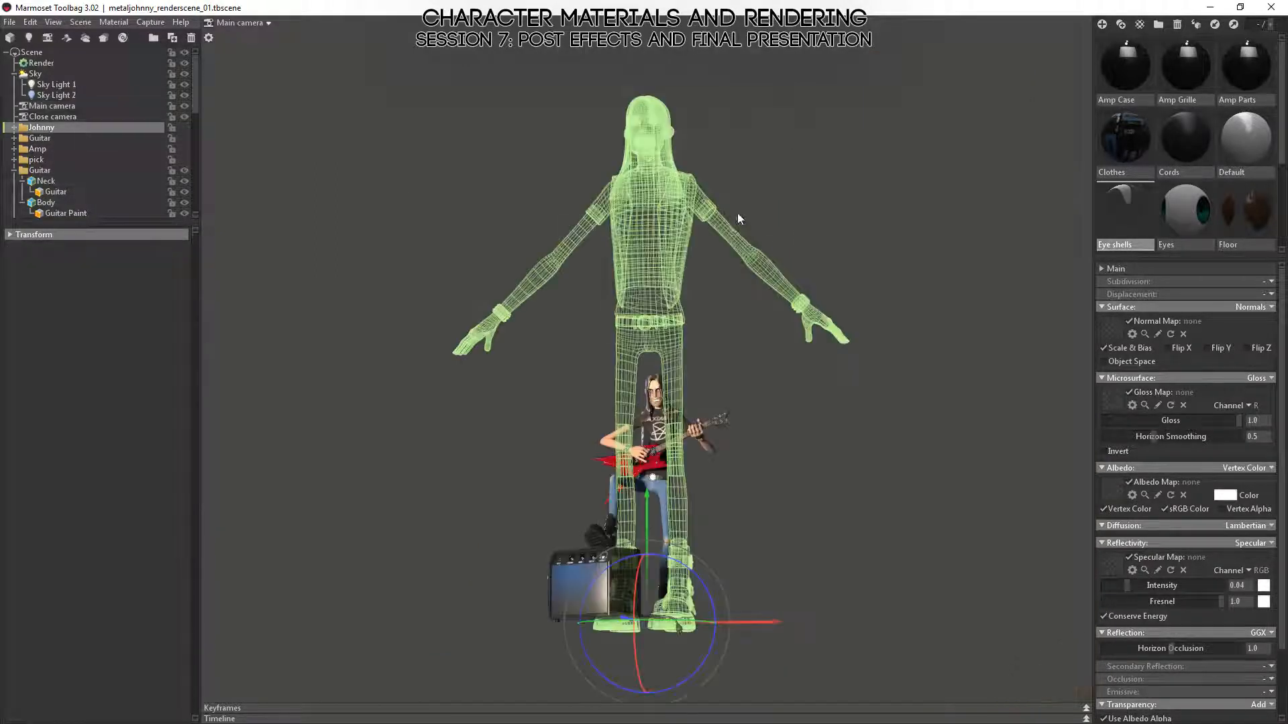
left_click(728, 378)
left_click(656, 394)
key("f")
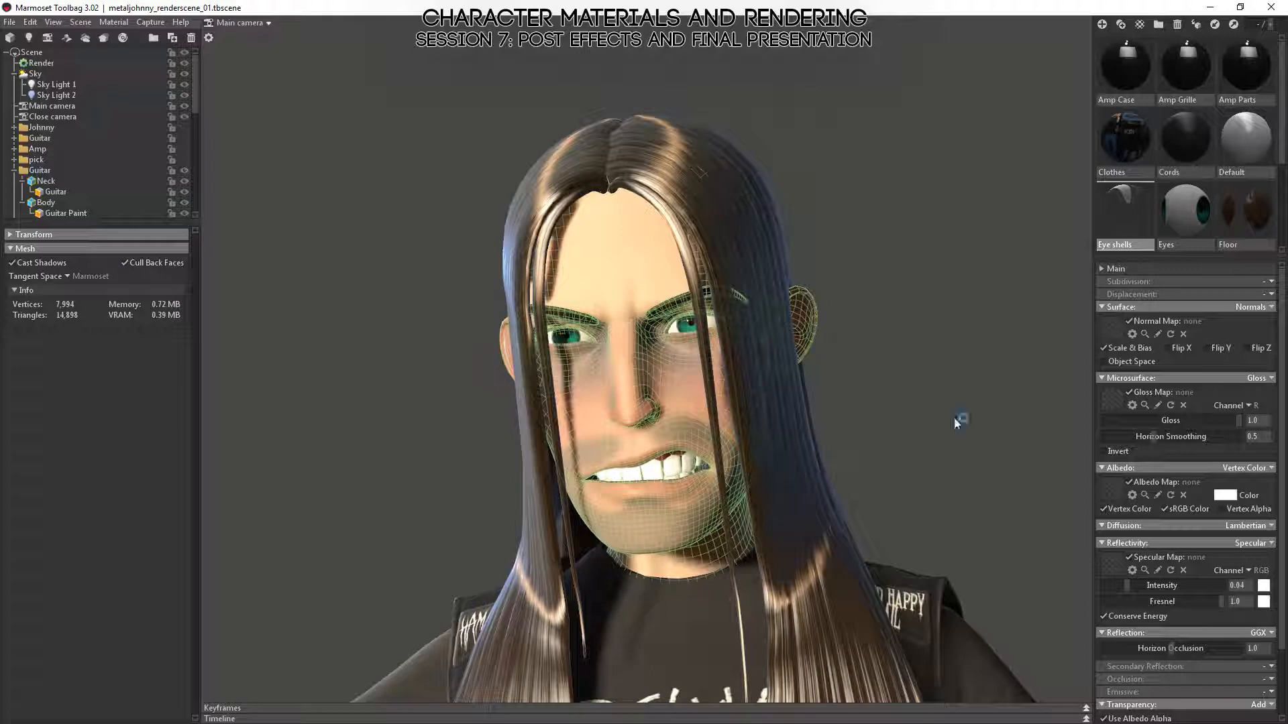
- Clear the head selection and bring up the Main camera's distortion and post effect settings
left_click(957, 423)
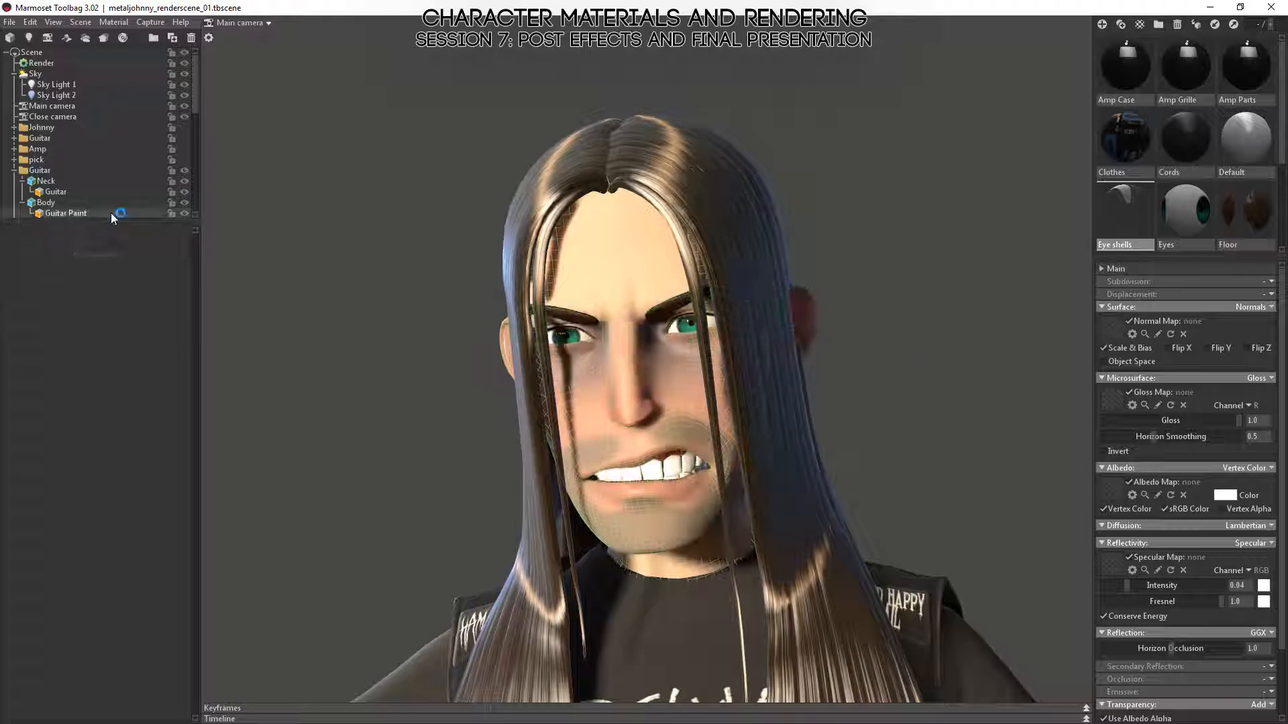
left_click(50, 107)
scroll(74, 557, "down", 8)
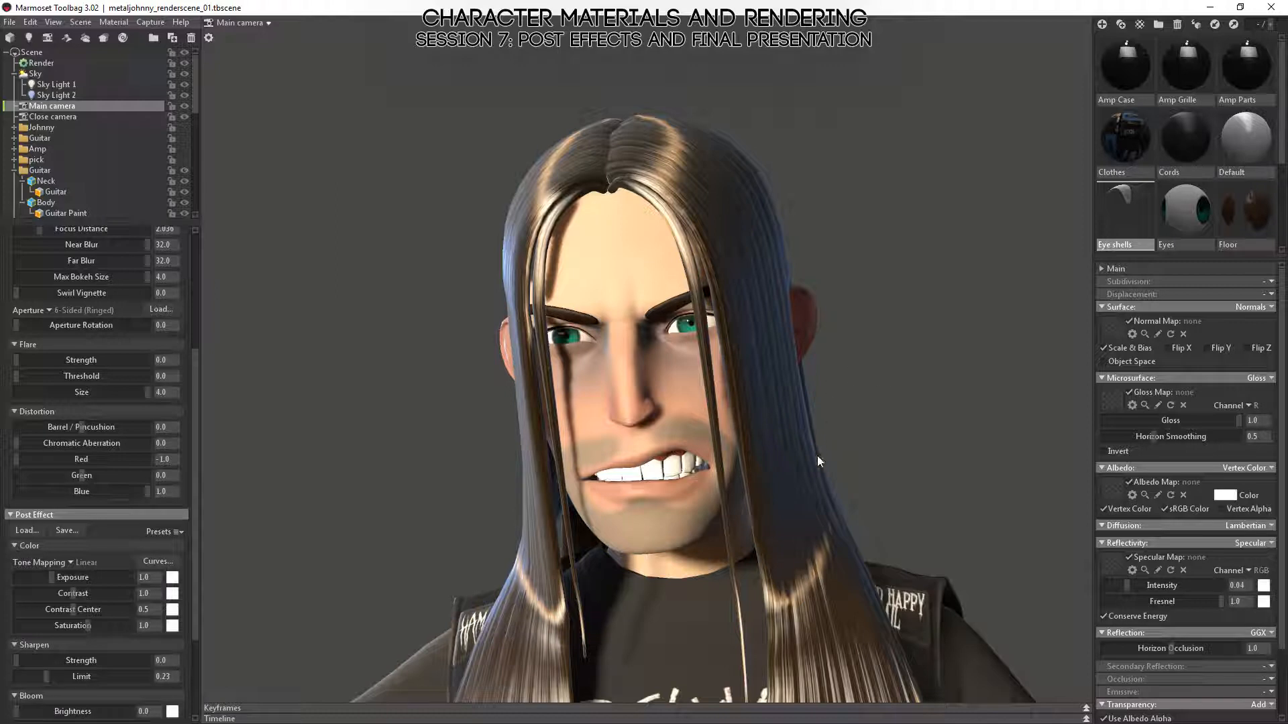
left_click_drag(680, 396, 673, 375)
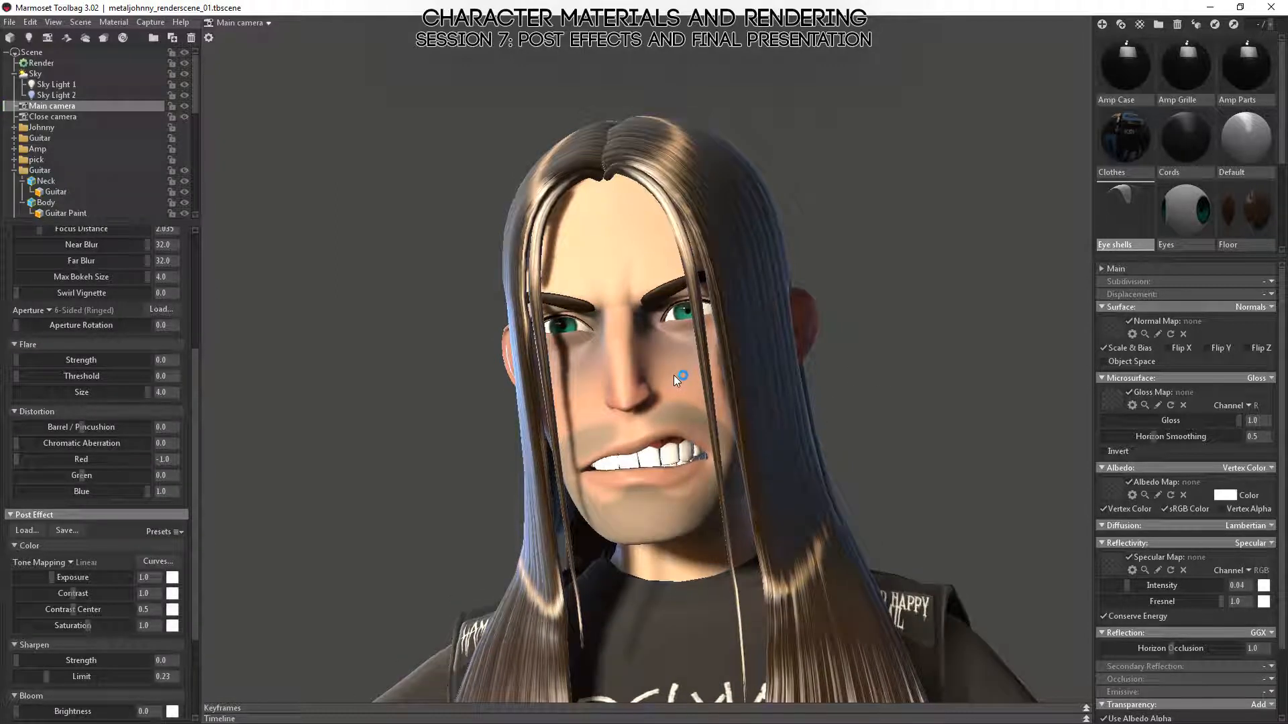
left_click(684, 384)
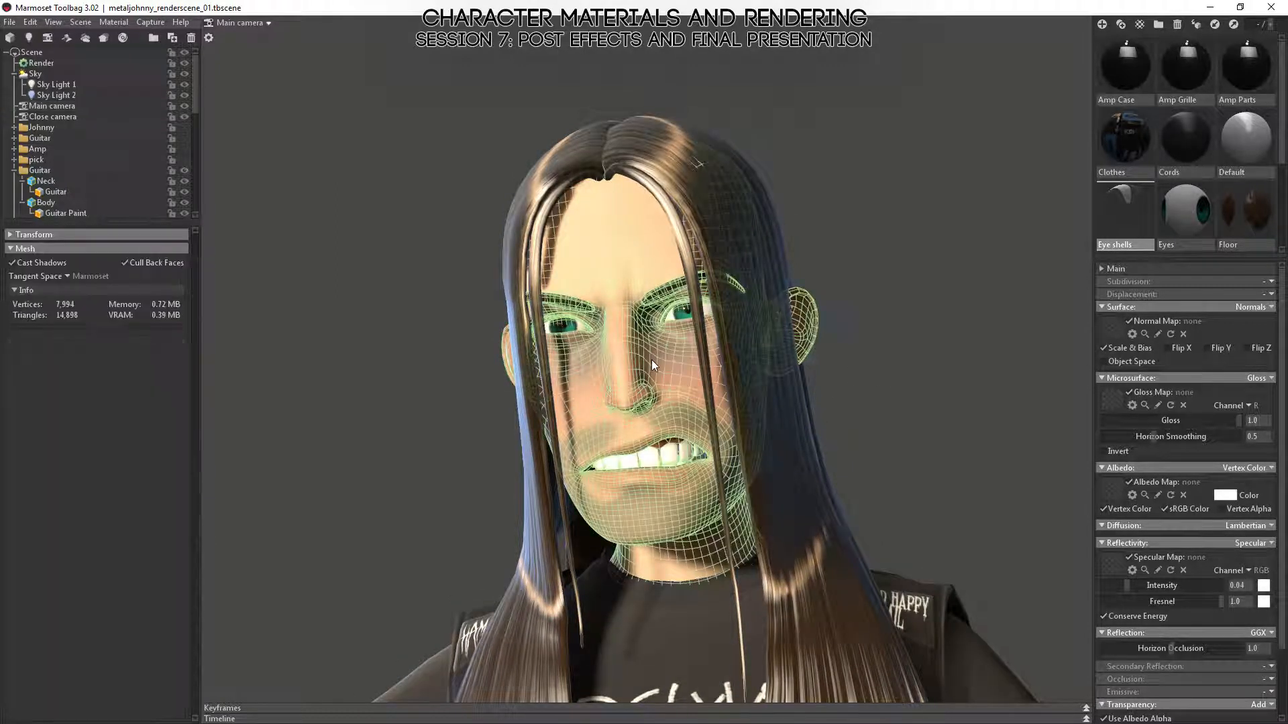
left_click_drag(651, 359, 882, 344)
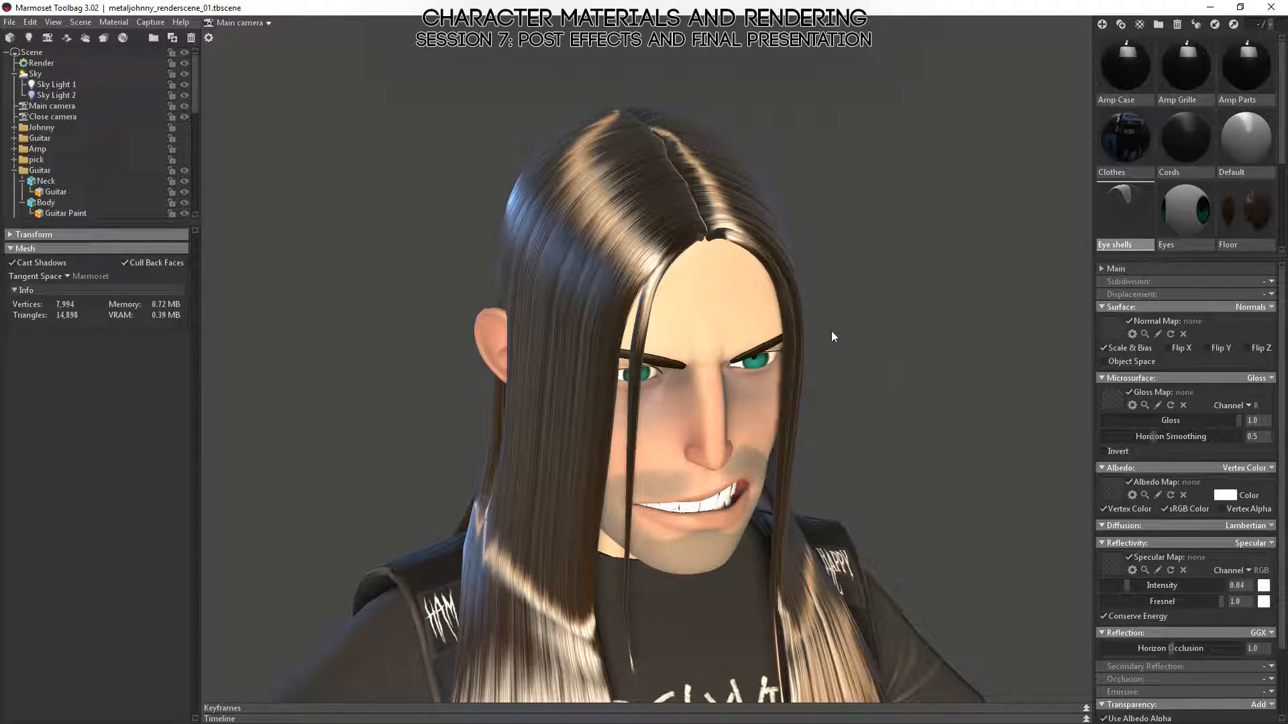
left_click_drag(831, 332, 706, 348)
left_click_drag(650, 396, 601, 343)
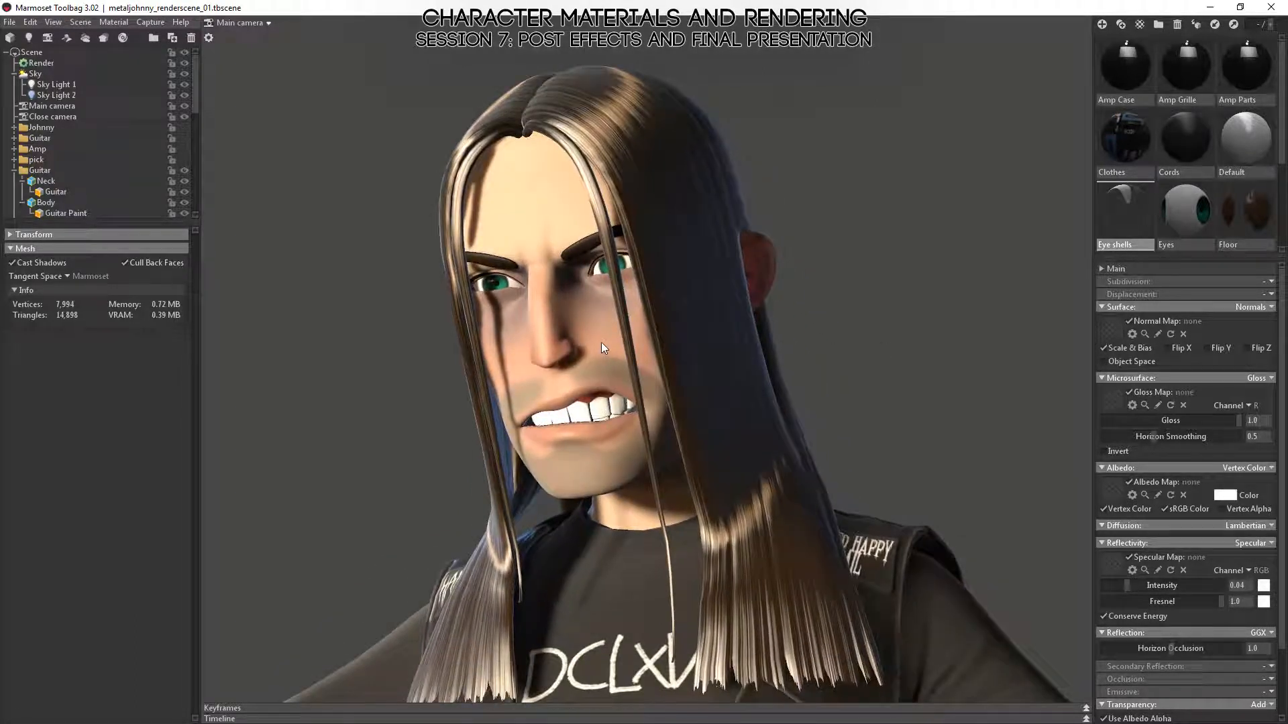
- Set the chromatic aberration of the Main camera's lens distortion to 1.0
left_click(47, 106)
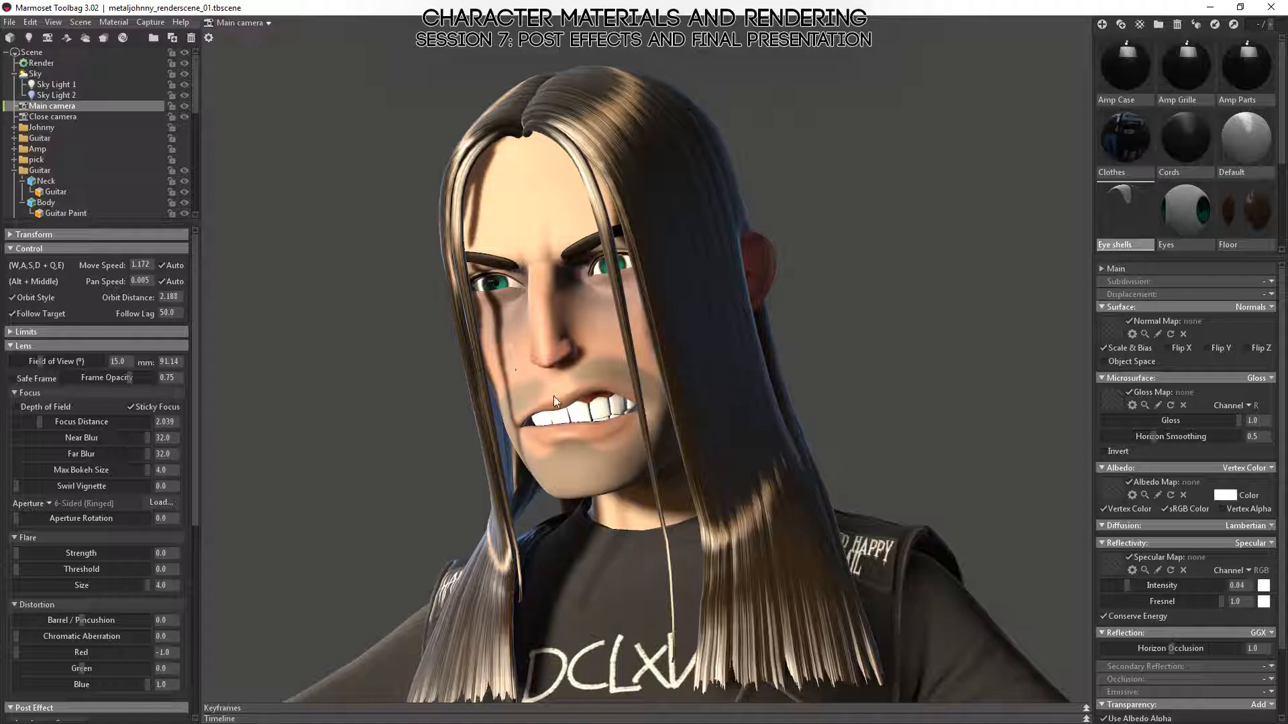
left_click_drag(823, 401, 875, 408)
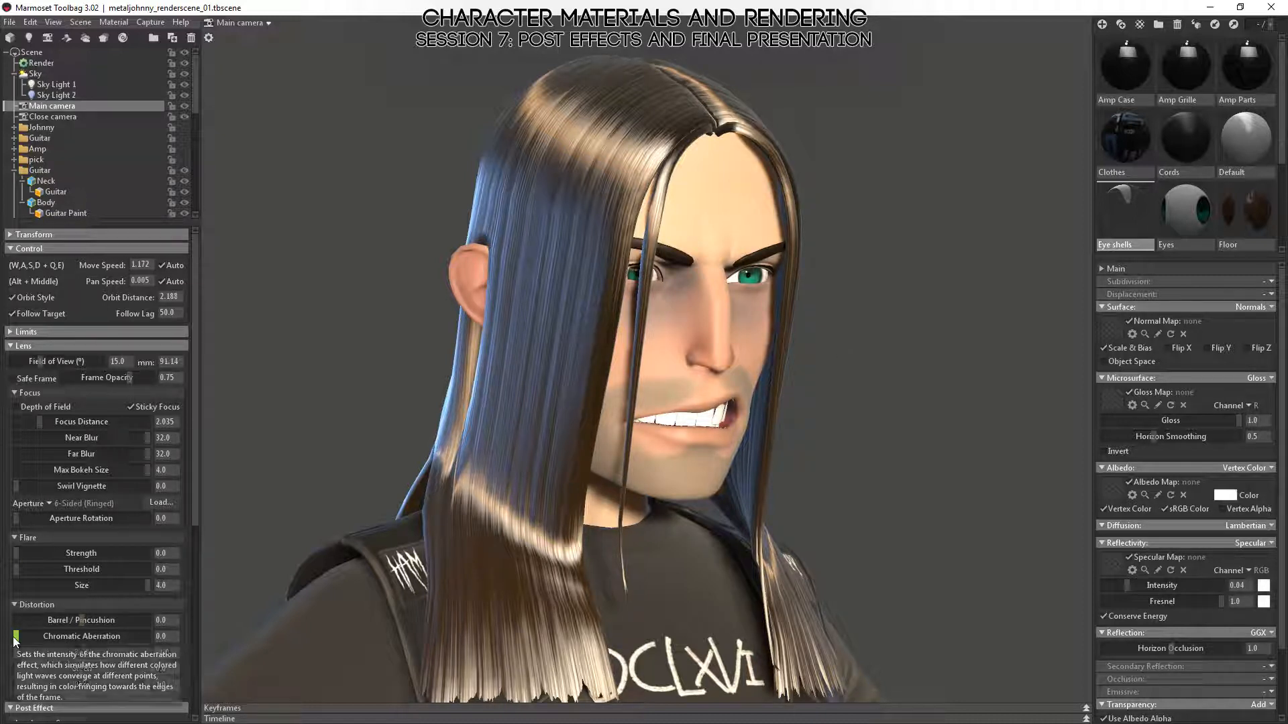
middle_click_drag(609, 538, 617, 502, "alt")
right_click_drag(838, 529, 561, 548, "alt")
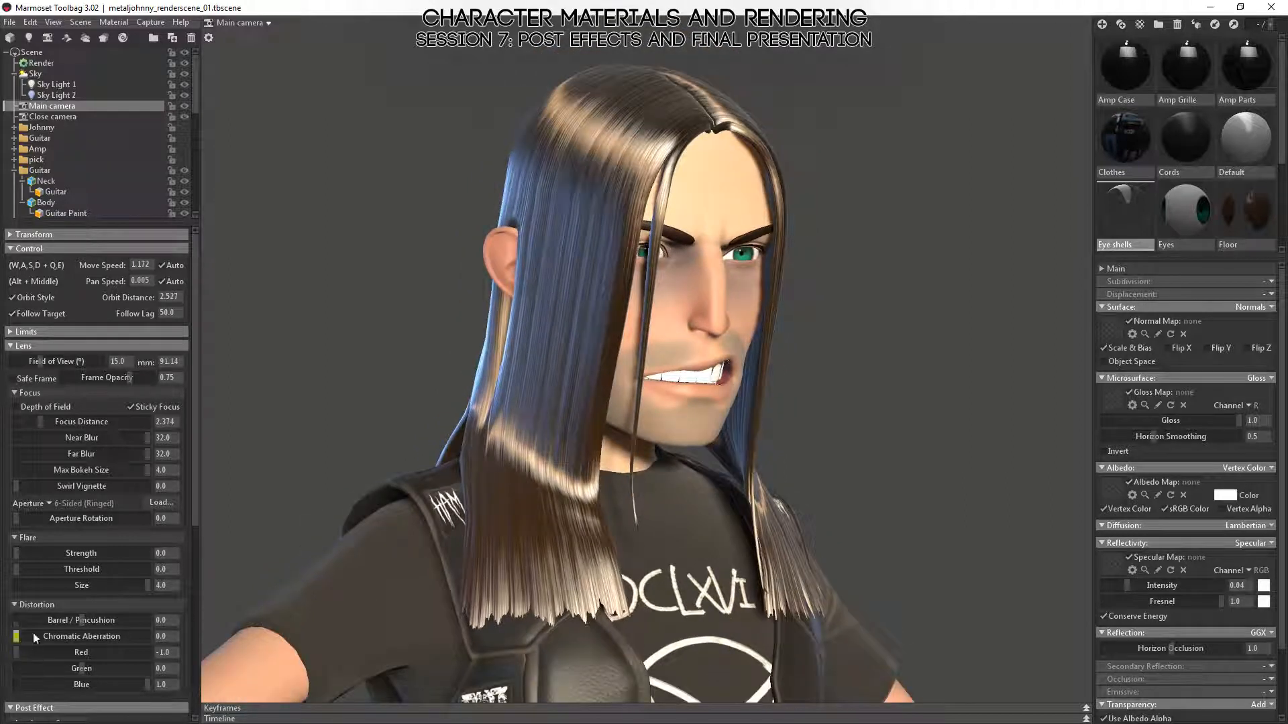
scroll(40, 631, "down", 3)
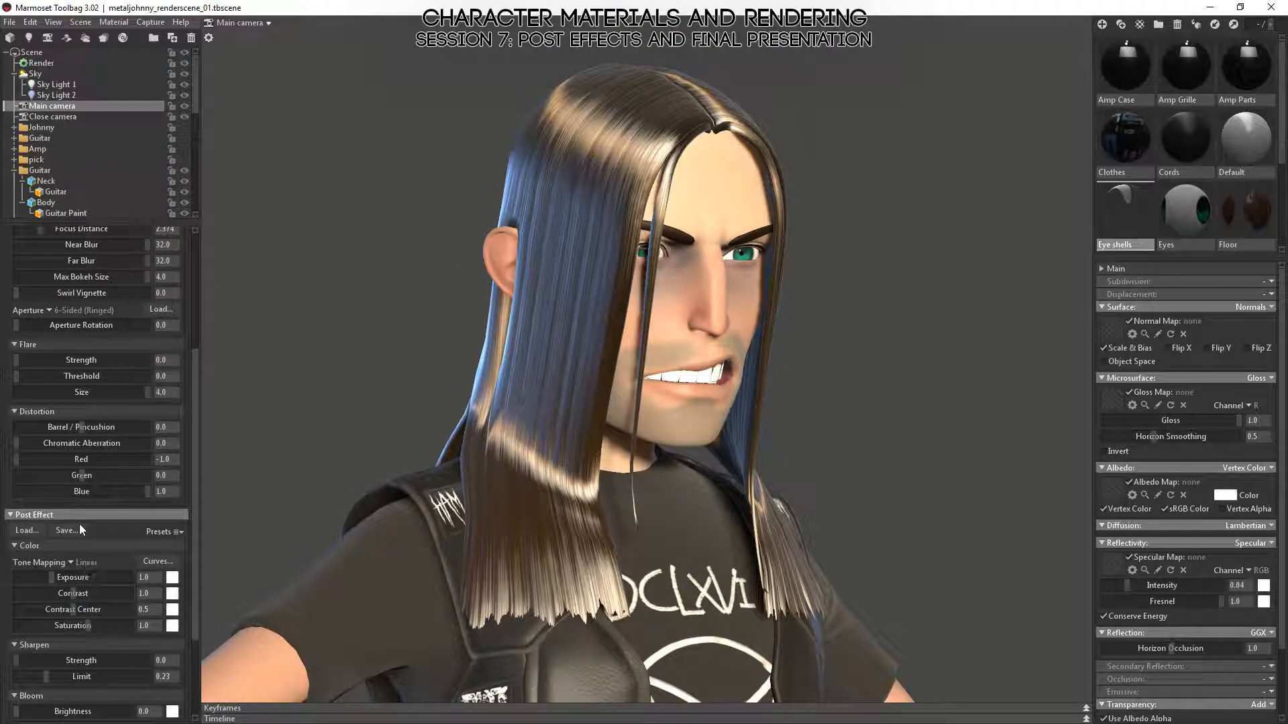
left_click_drag(17, 444, 224, 451)
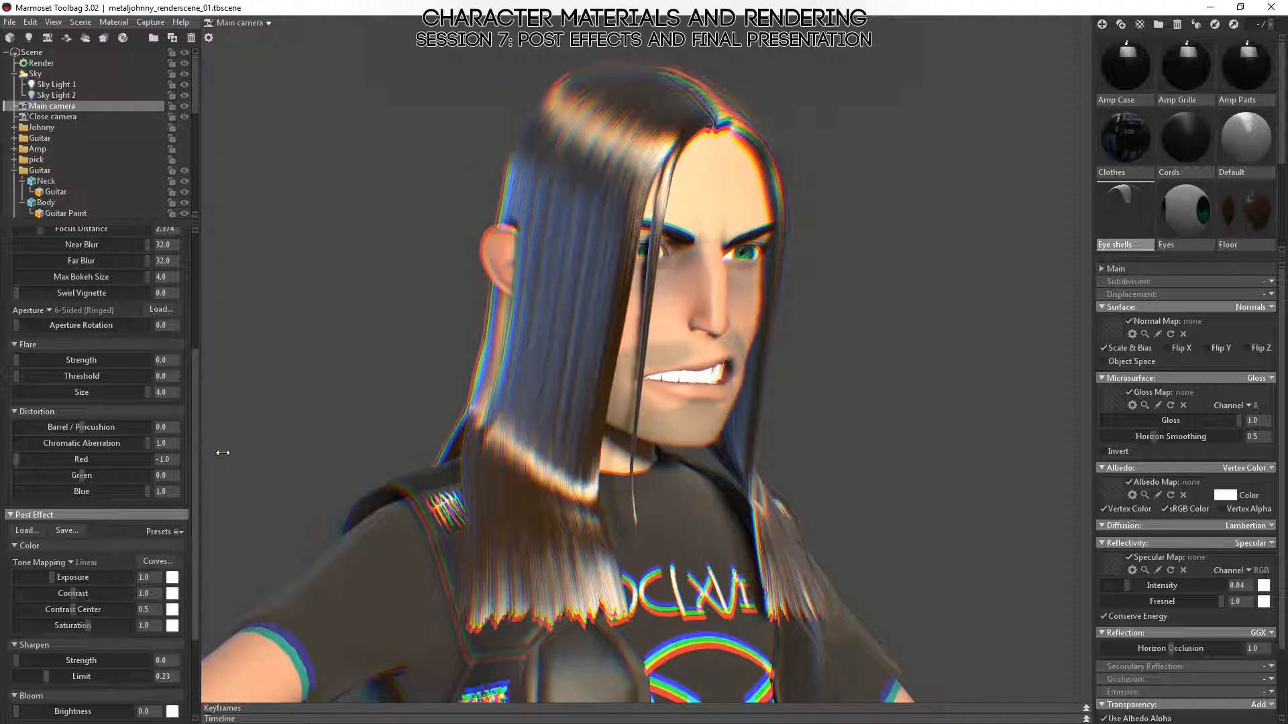
- Examine the colour fringing on the character's hair, forehead and mouth from several angles, close up and from farther away
left_click_drag(621, 381, 584, 373)
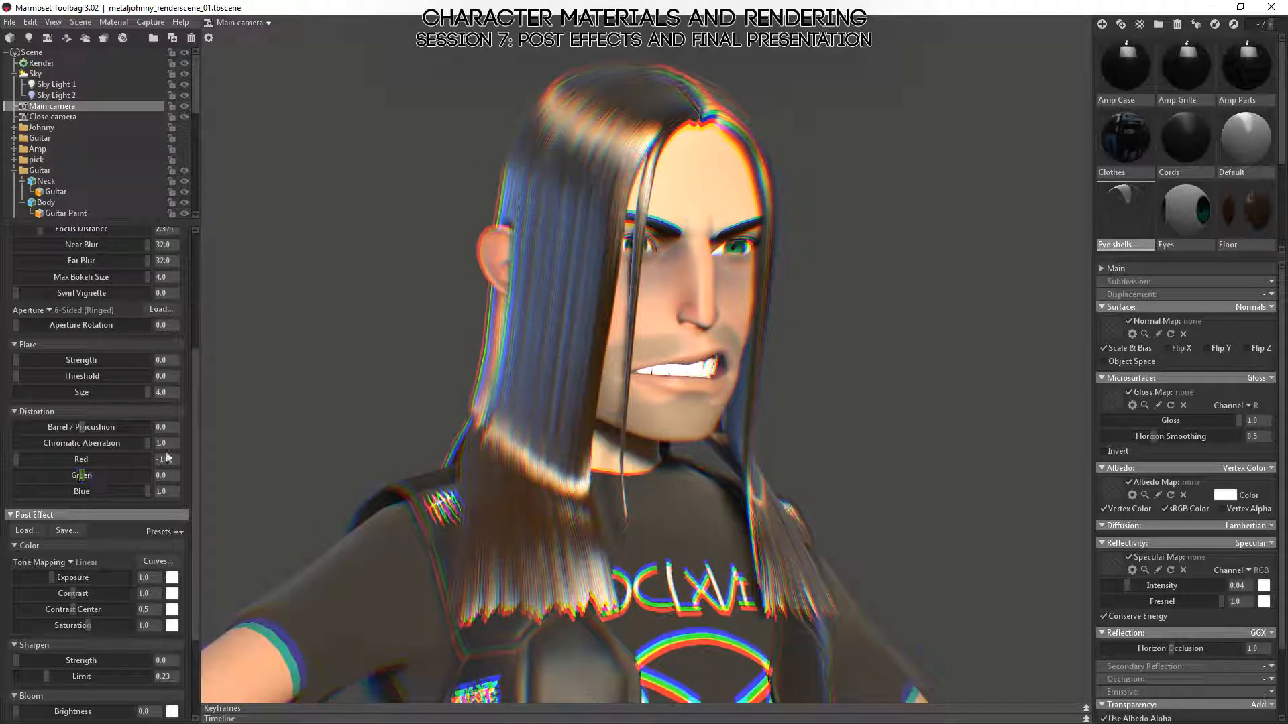
left_click_drag(678, 376, 603, 369)
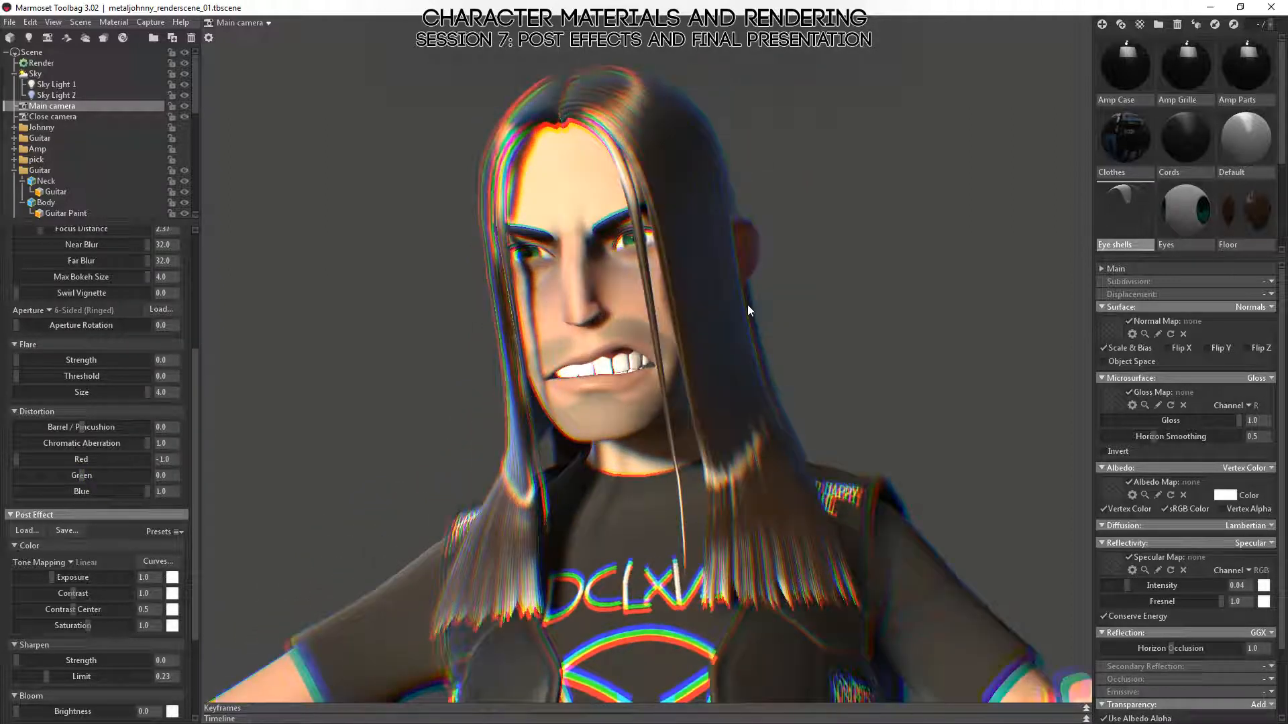
right_click_drag(552, 152, 565, 228)
middle_click_drag(551, 155, 652, 365)
right_click_drag(525, 257, 527, 307)
middle_click_drag(486, 263, 534, 315)
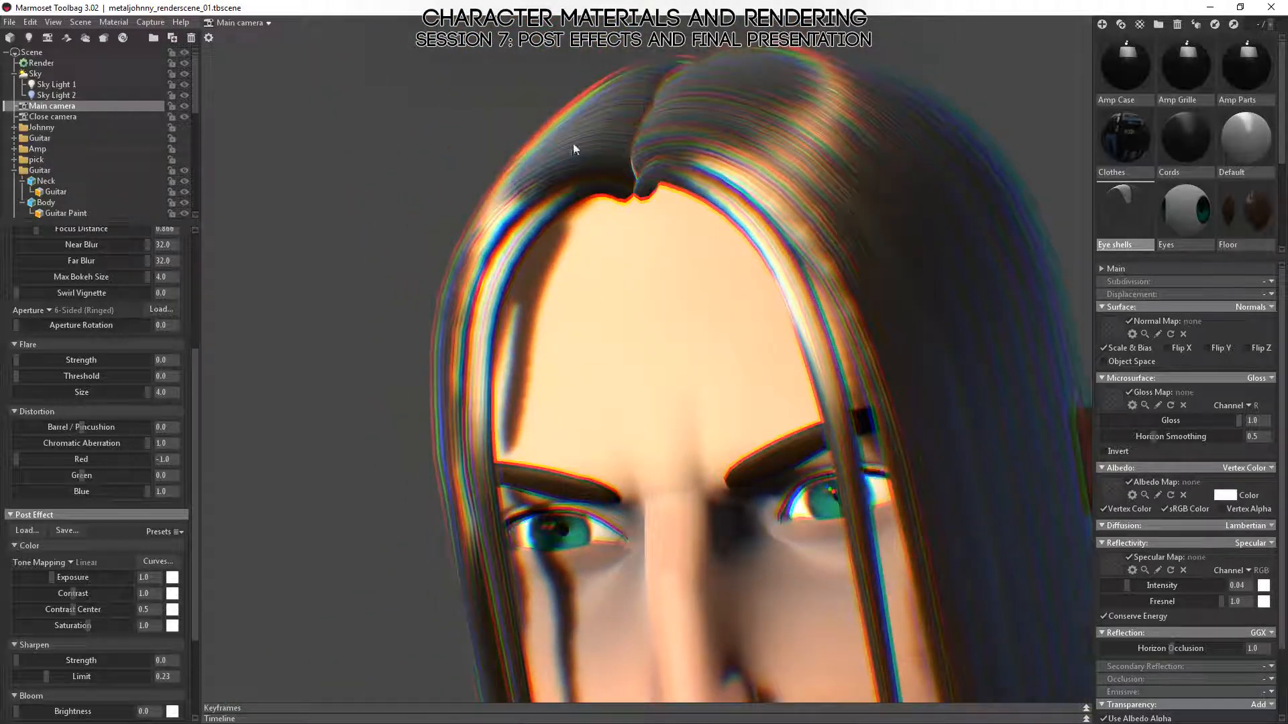
left_click_drag(598, 154, 543, 428)
middle_click_drag(544, 428, 672, 375)
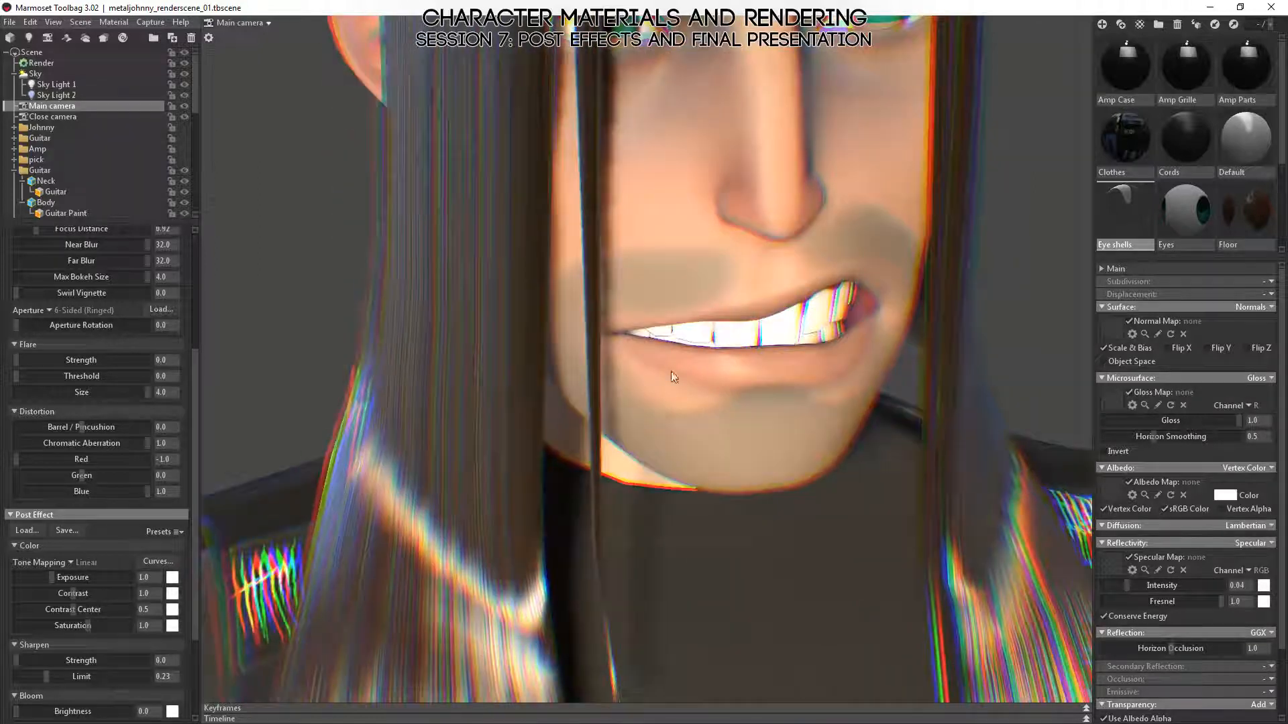
right_click_drag(672, 375, 670, 513)
left_click_drag(685, 451, 697, 448)
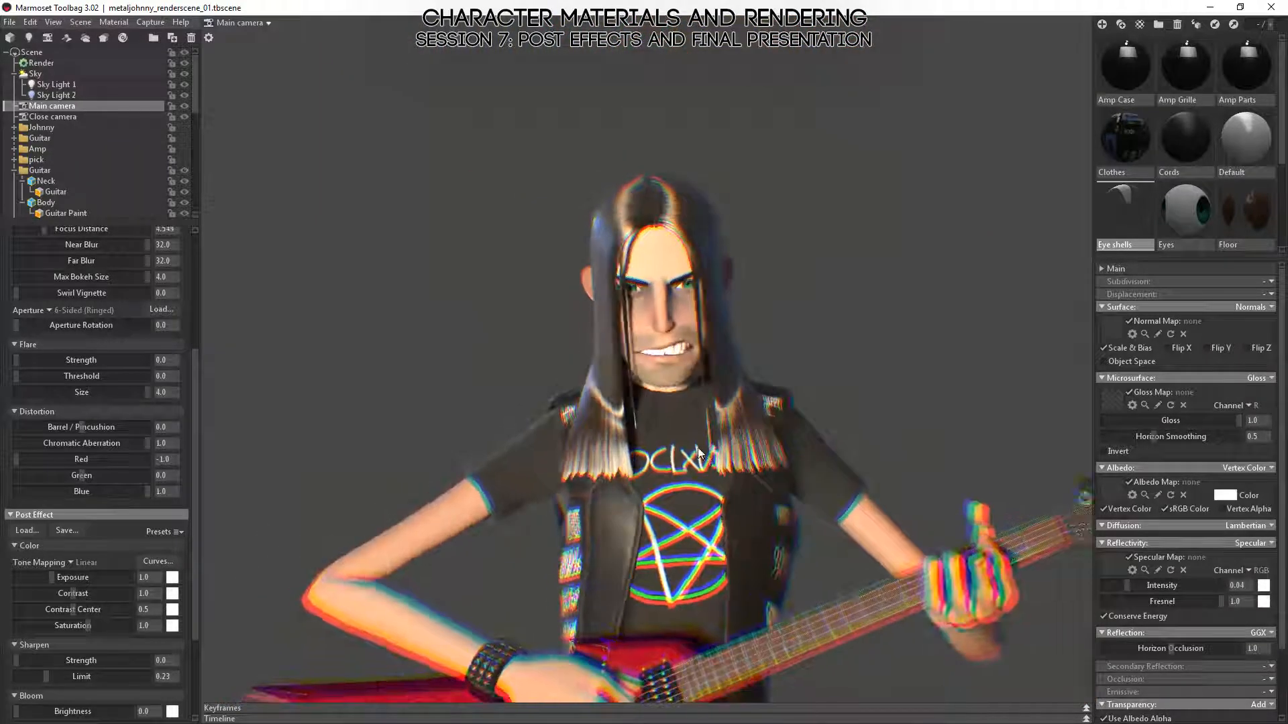
- Examine the colour fringing on the shirt's pentagram up close, and across the torso and guitar
left_click(673, 519)
middle_click_drag(736, 570, 718, 402)
right_click_drag(629, 632, 782, 144)
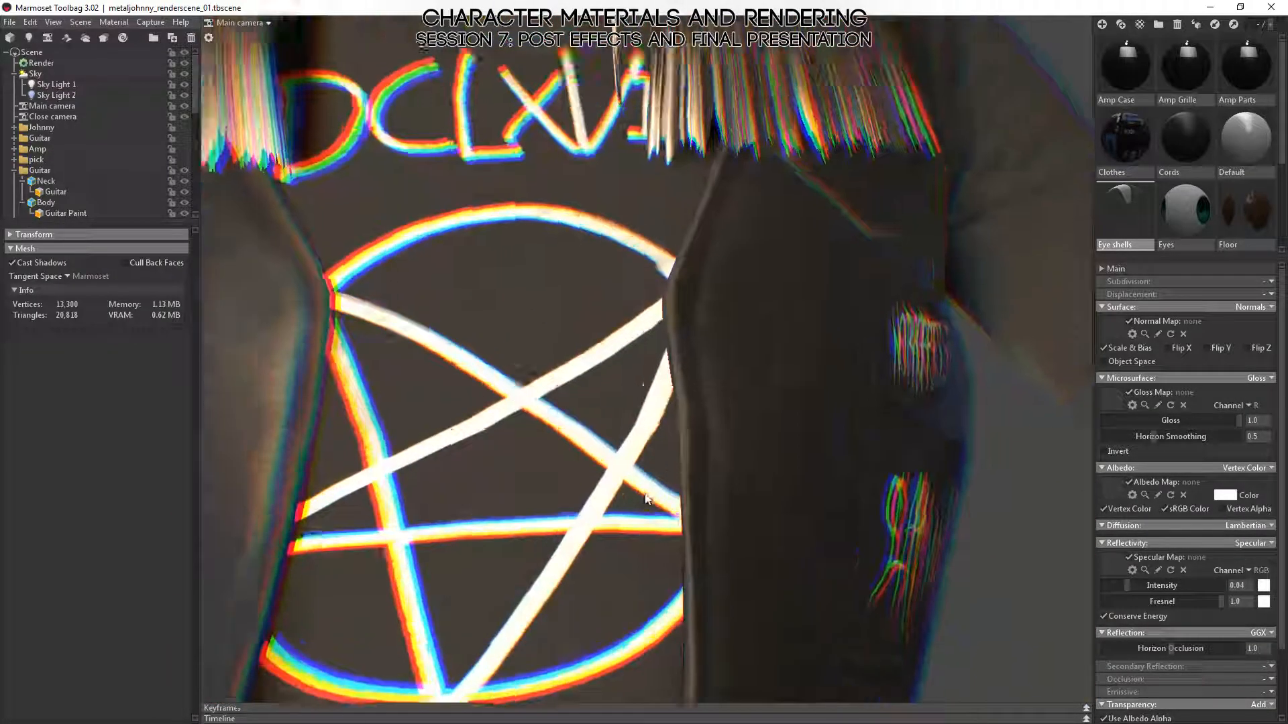
middle_click_drag(601, 503, 630, 357)
right_click_drag(479, 563, 474, 466)
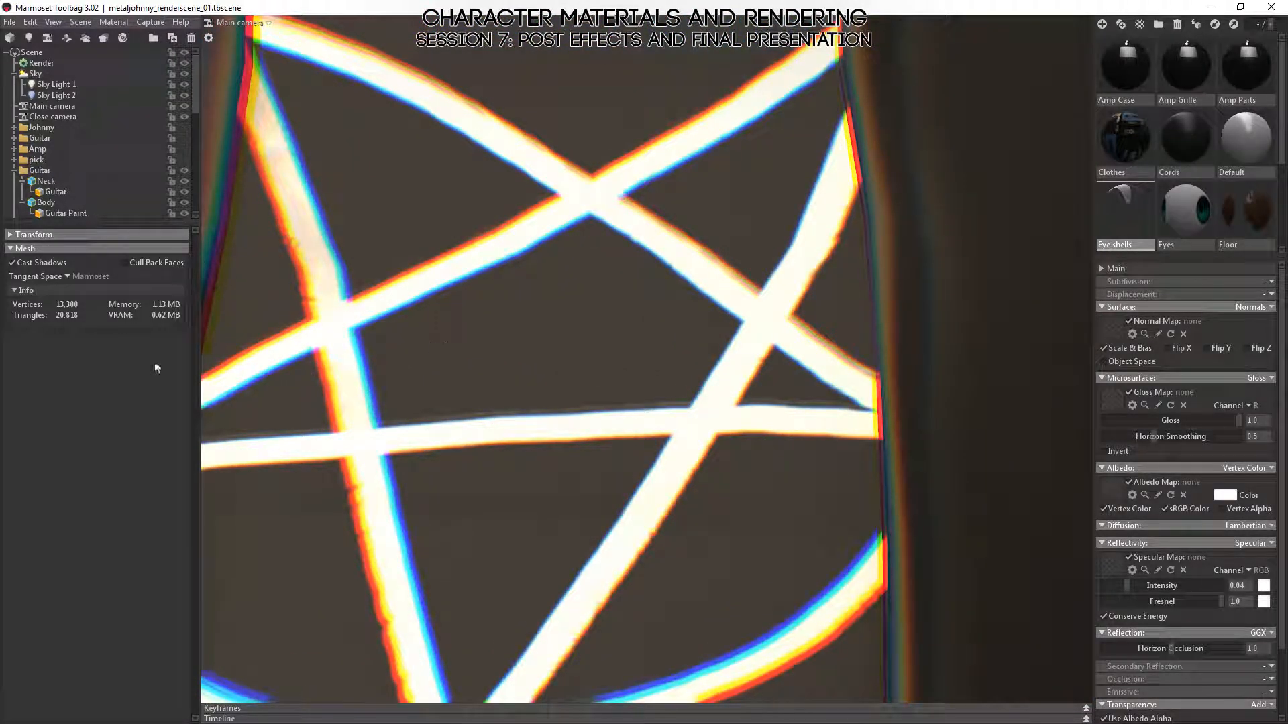
right_click_drag(758, 383, 364, 194, "alt")
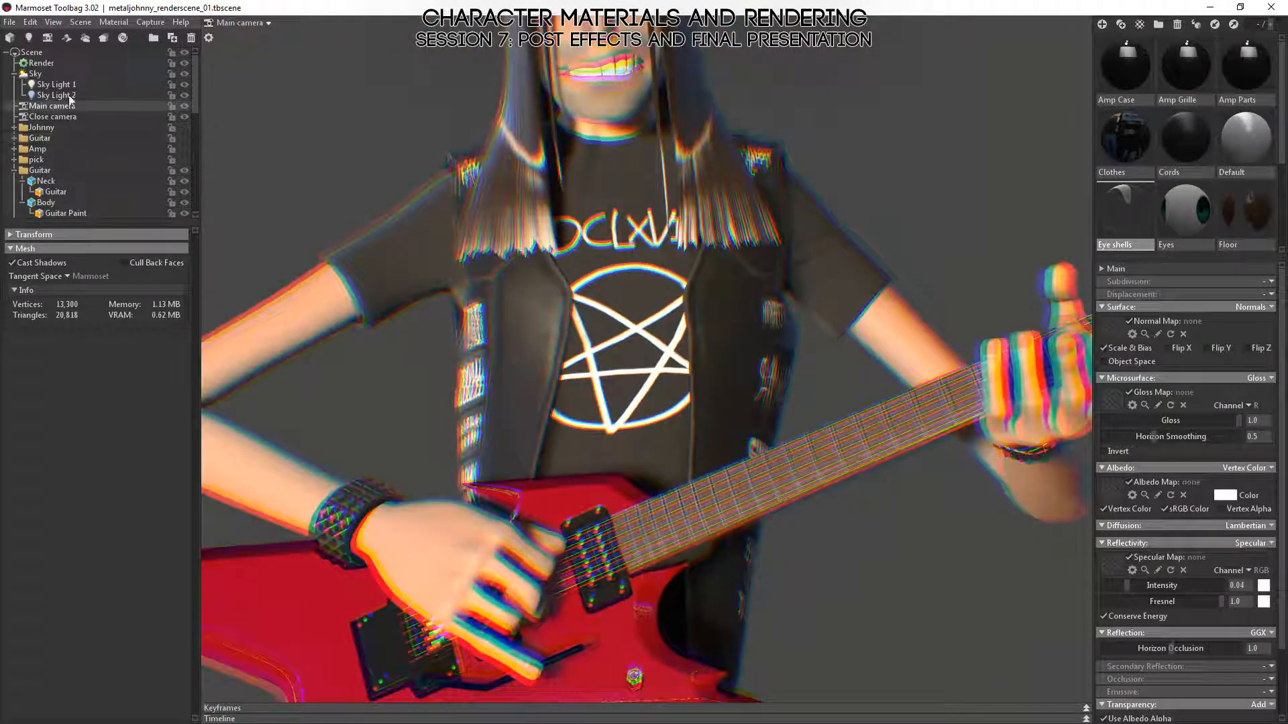
- Set the Main camera's red distortion offset to -0.112 and its blue offset to 0.163
left_click(49, 108)
left_click_drag(761, 419, 700, 374, "alt")
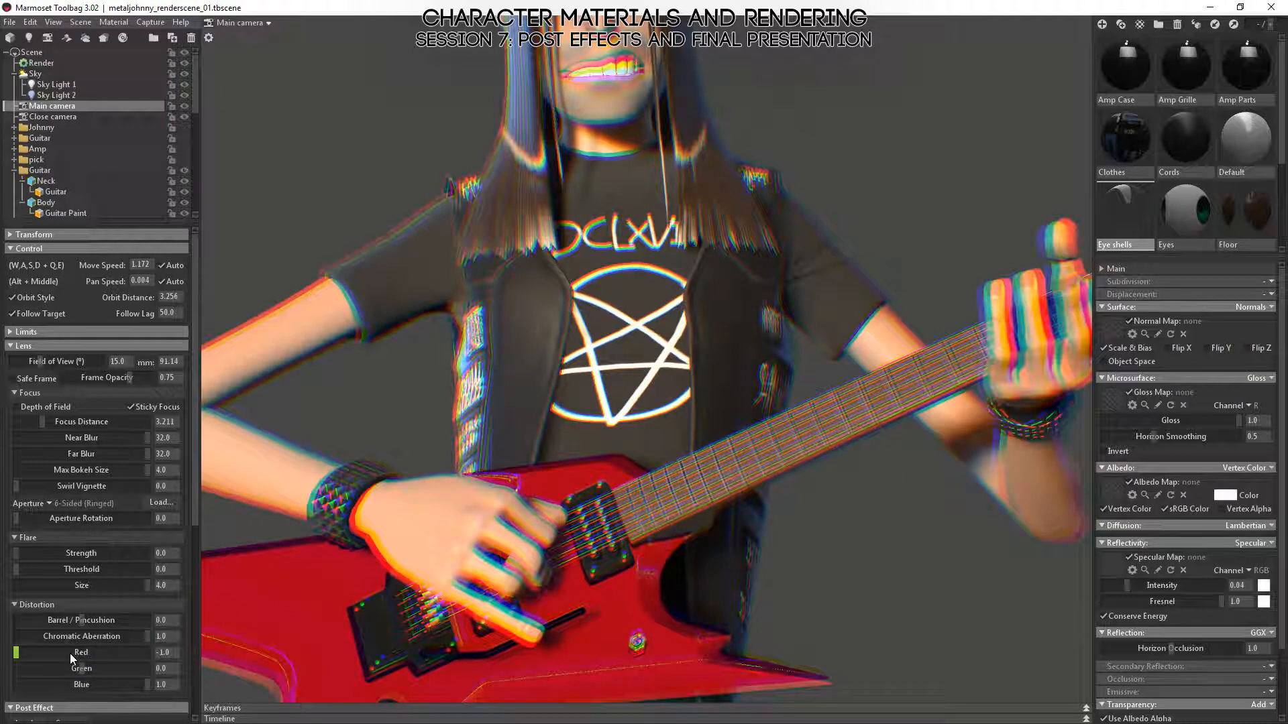
scroll(96, 630, "down", 5)
mouse_move(29, 493)
left_mouse_down()
mouse_move(76, 492)
mouse_move(15, 493)
left_mouse_up()
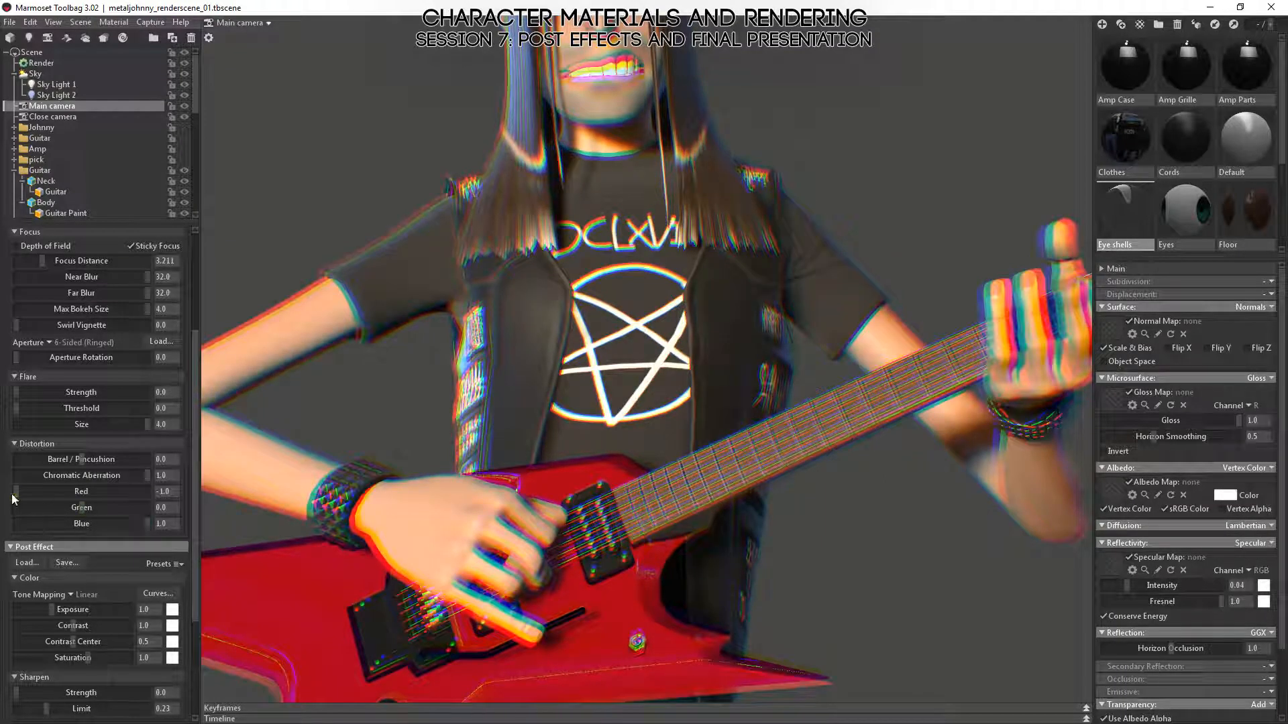
left_click_drag(15, 491, 73, 491)
left_click_drag(142, 524, 91, 540)
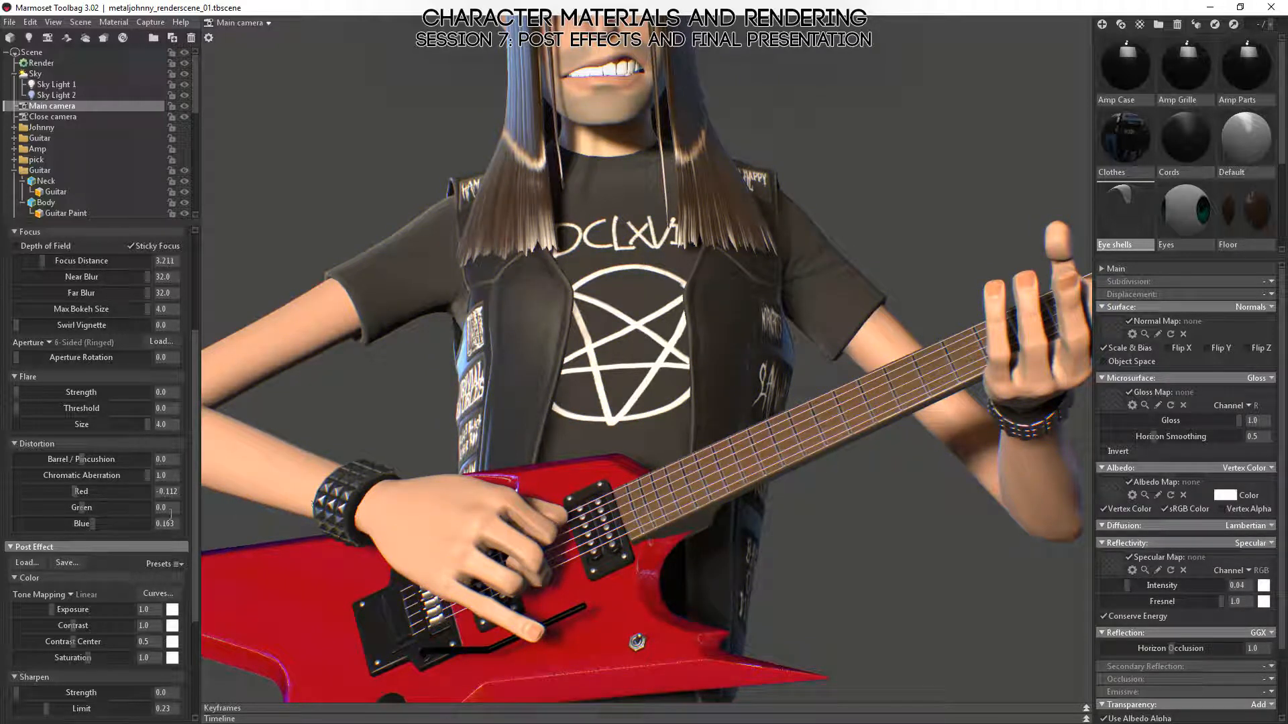
- Examine the subtler colour fringing on the character, guitar body and headstock from the side and front
left_click_drag(771, 315, 656, 384)
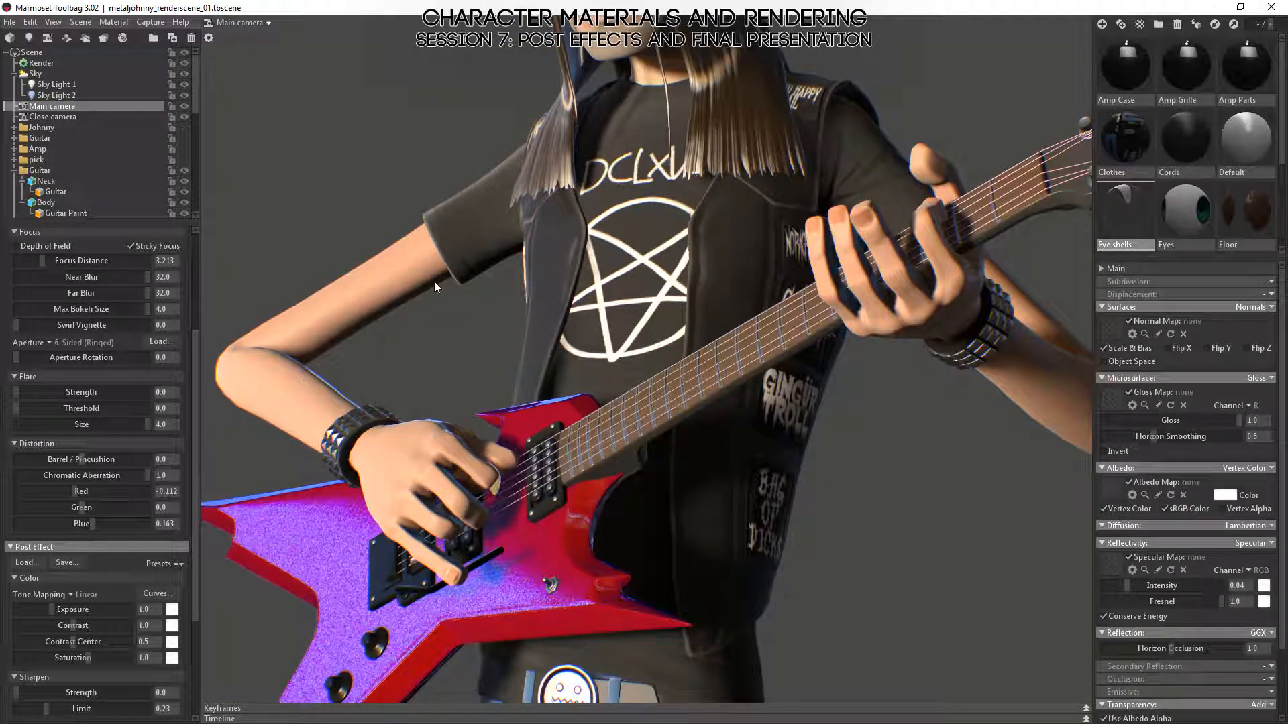
left_click_drag(1032, 208, 927, 365)
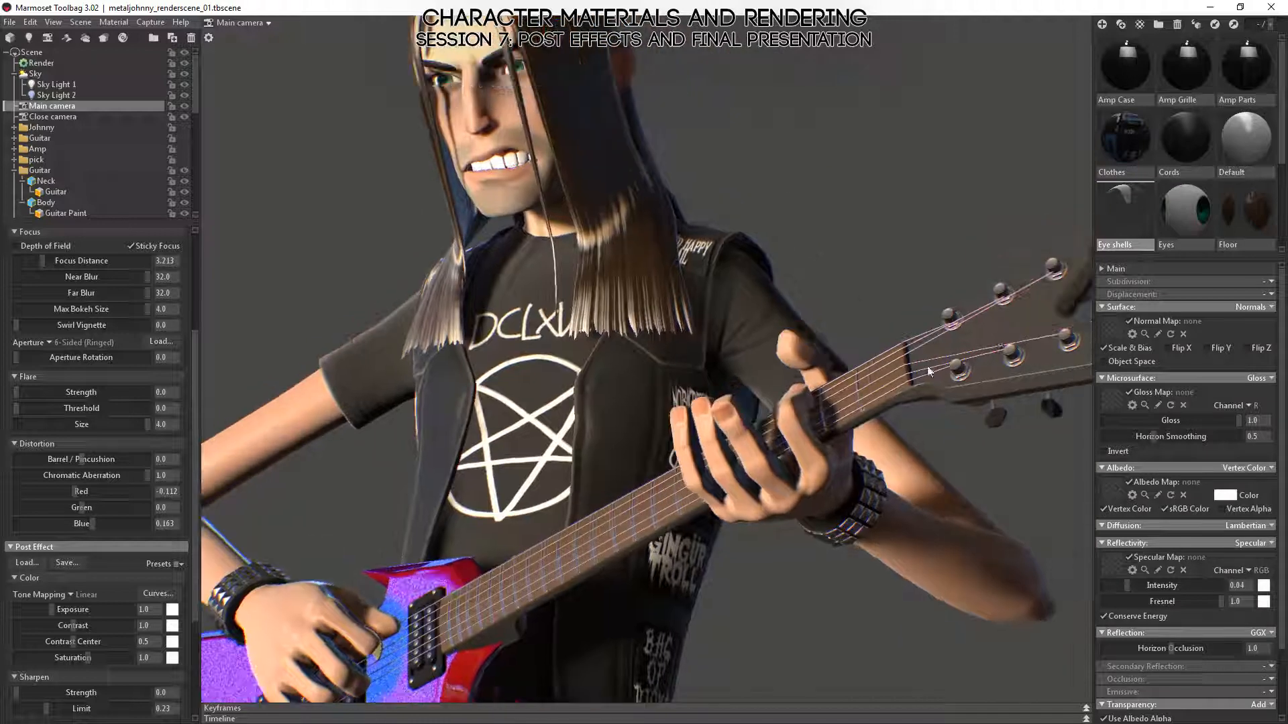
middle_click_drag(1031, 278, 969, 429)
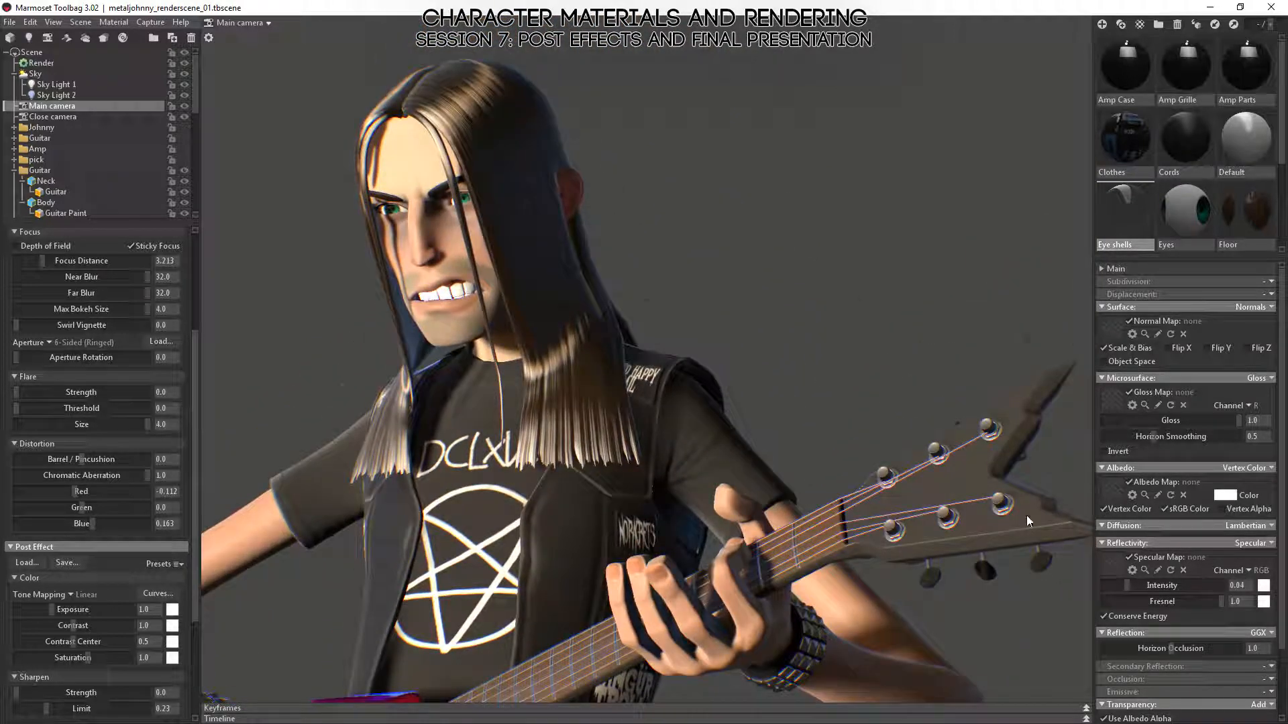
middle_click_drag(1028, 515, 1028, 452)
left_click_drag(1030, 457, 991, 431)
right_click_drag(847, 416, 737, 368)
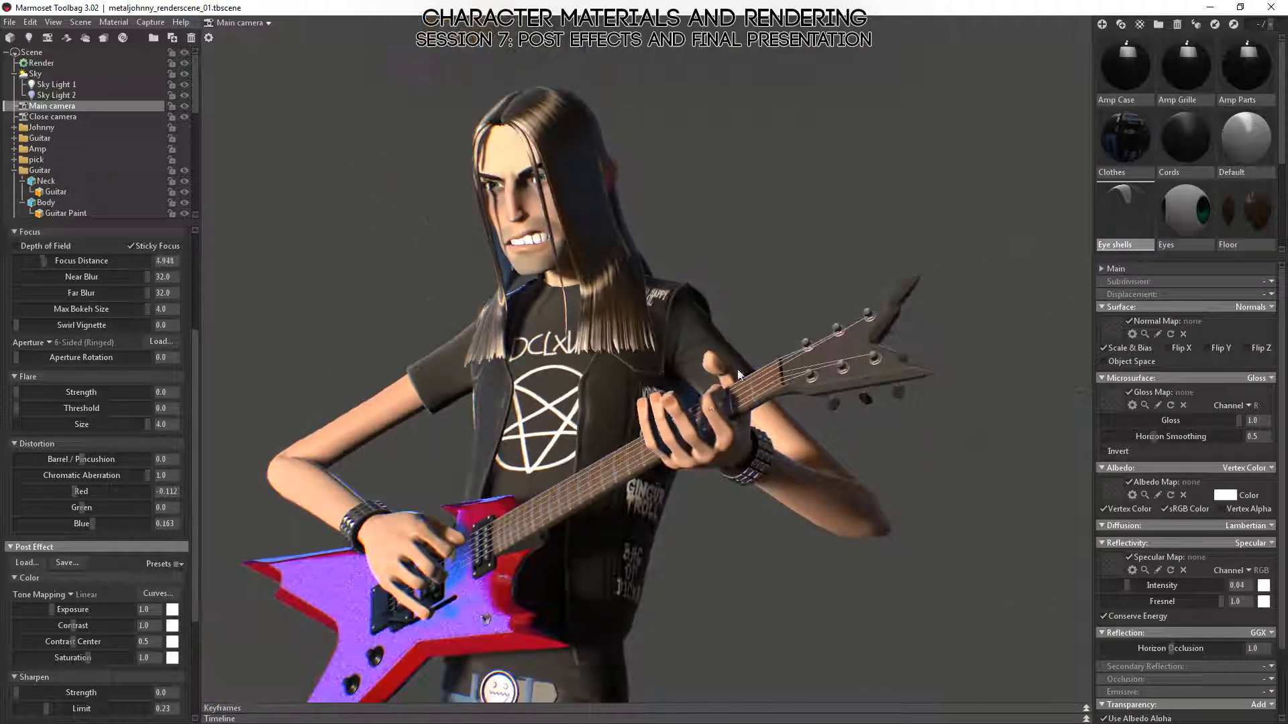
left_click_drag(650, 445, 911, 445)
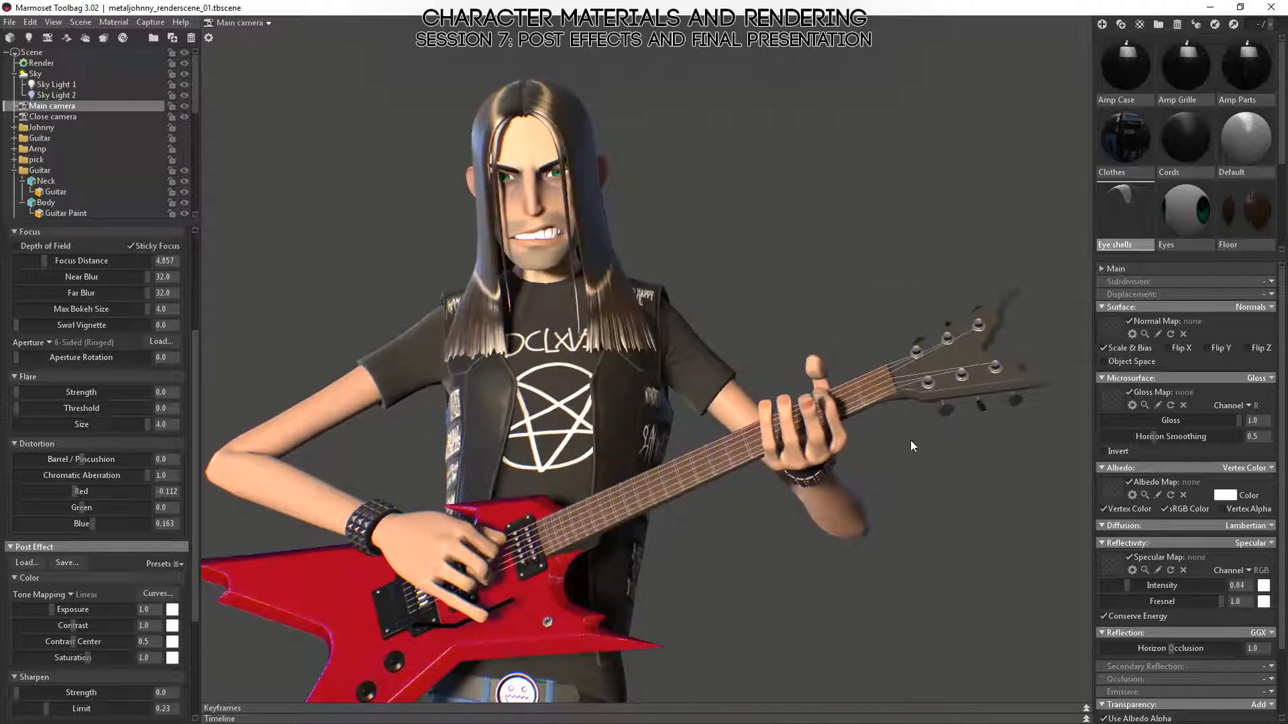
middle_click_drag(782, 505, 933, 463)
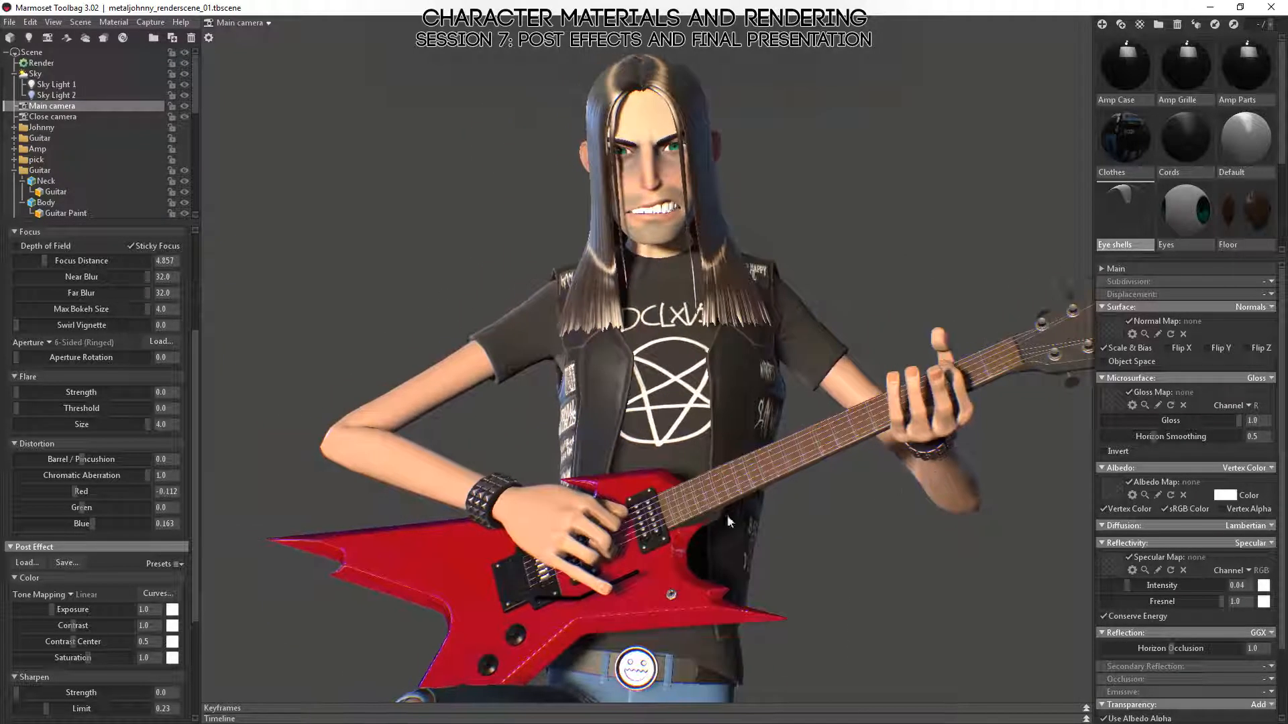
right_click_drag(796, 434, 766, 368)
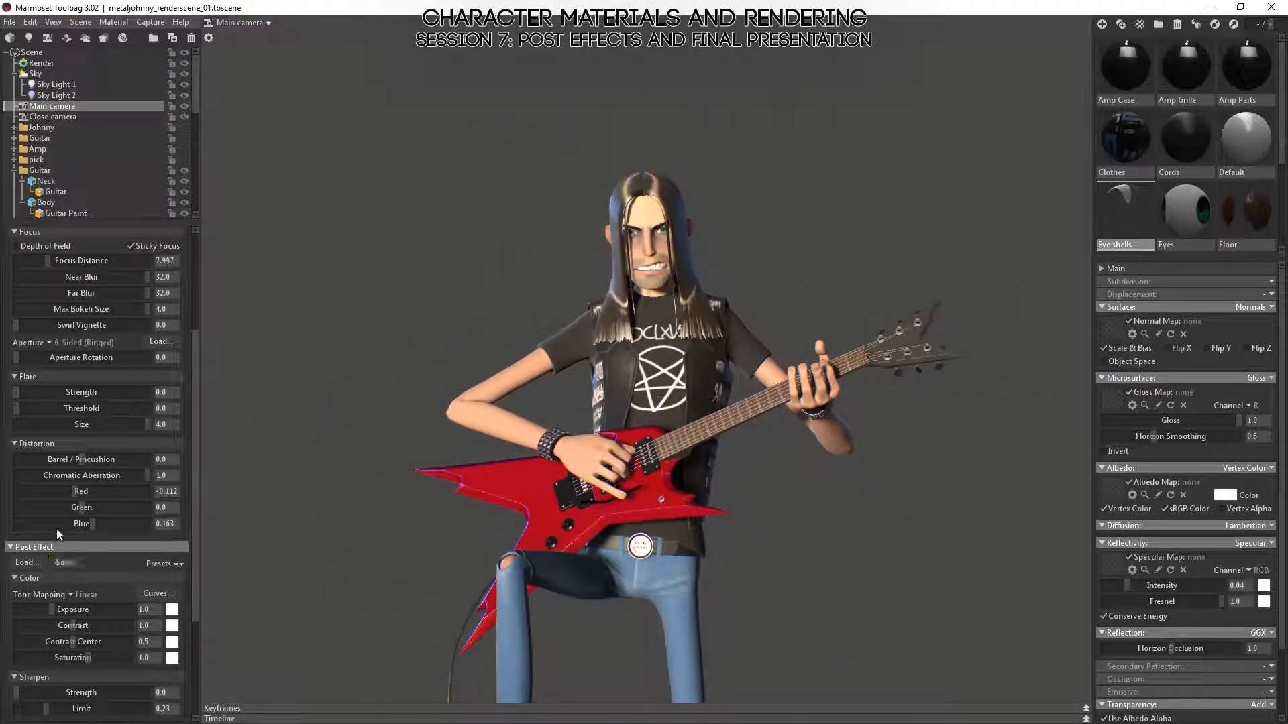
- Reset the Main camera's chromatic aberration to 0.0 and set the post effect's sharpen strength to 10.0
left_click_drag(111, 476, 13, 476)
scroll(140, 474, "down", 3)
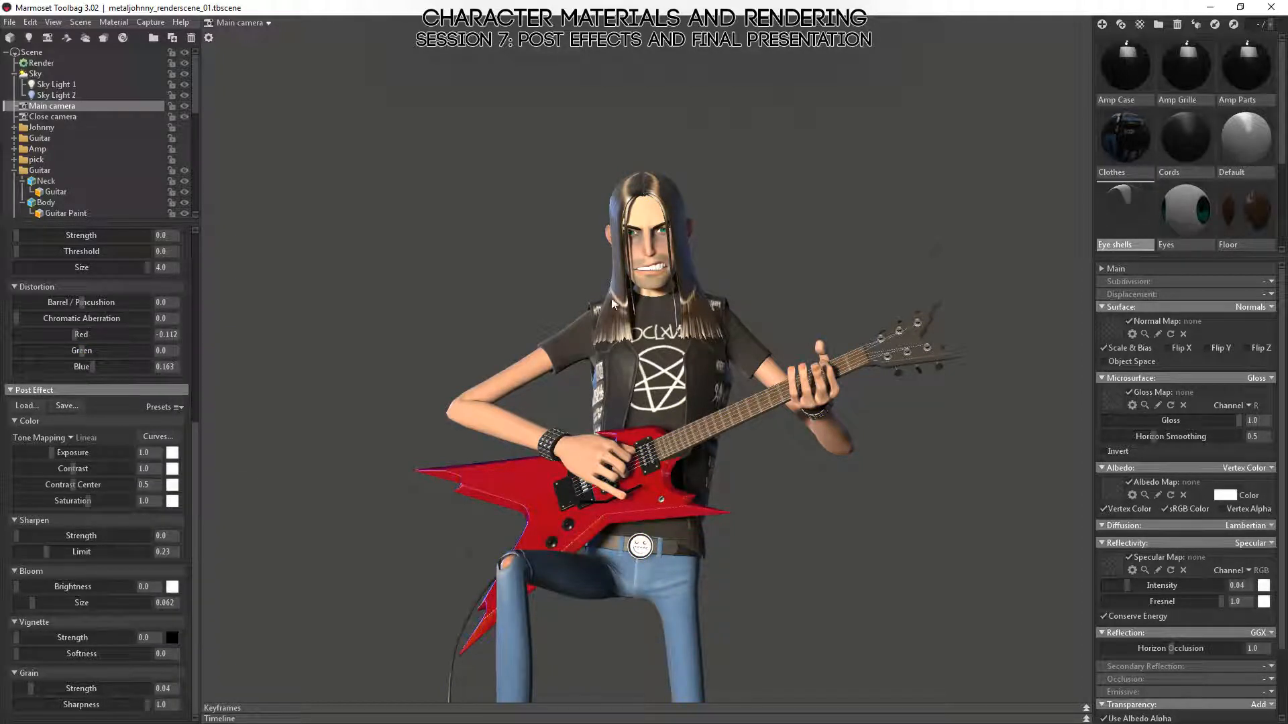
middle_click_drag(702, 410, 702, 307)
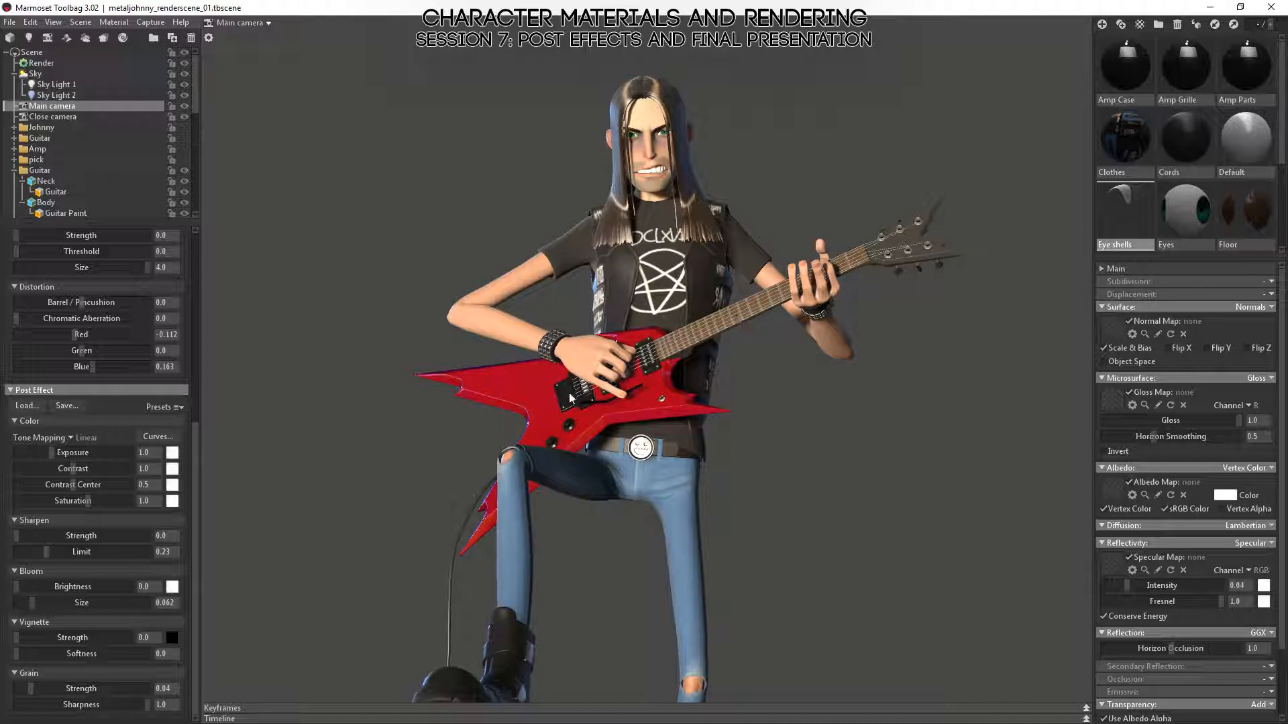
scroll(583, 329, "up", 3)
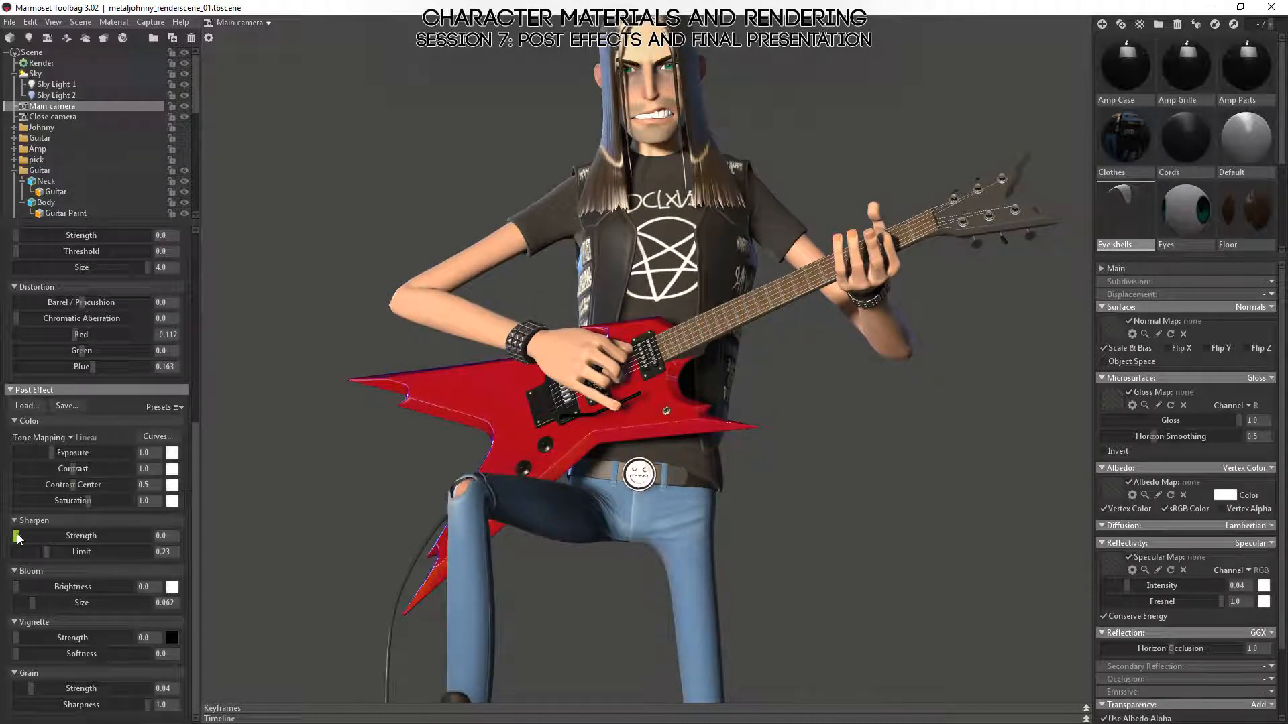
left_click_drag(16, 536, 214, 537)
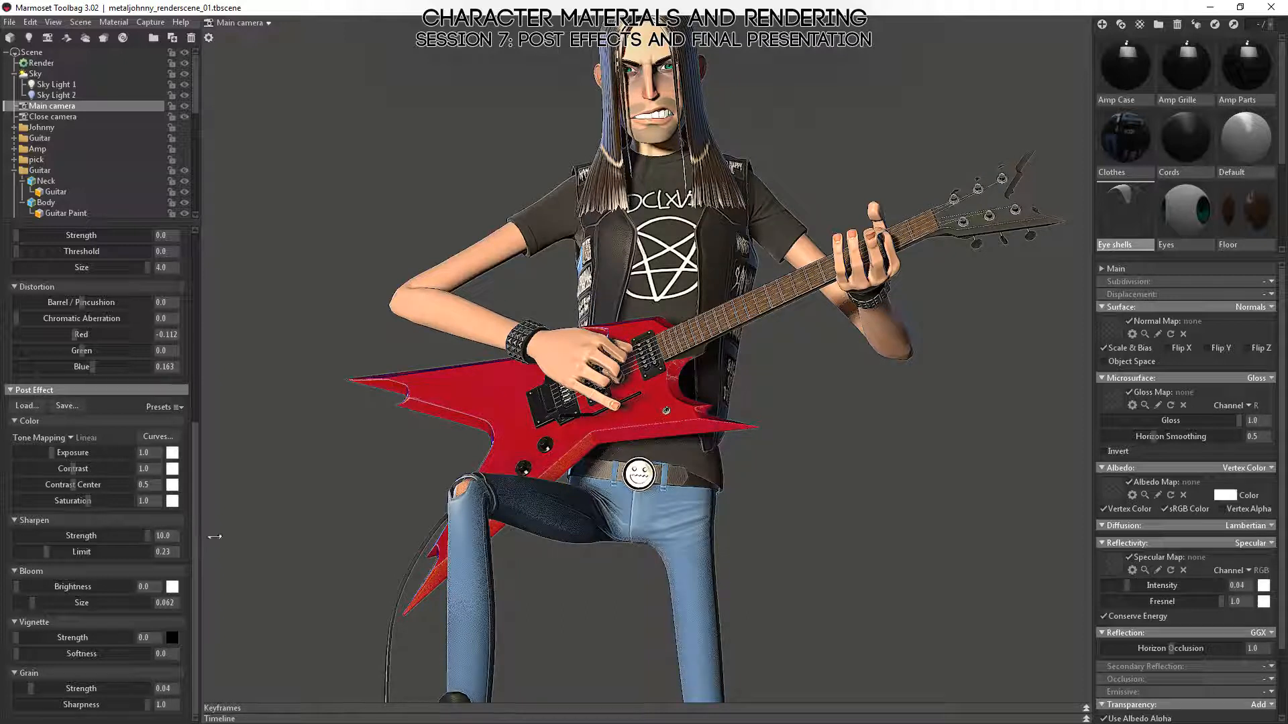
- Reselect the Main camera and examine the sharpening up close on the guitar pickups and the picking hand
left_click(257, 548)
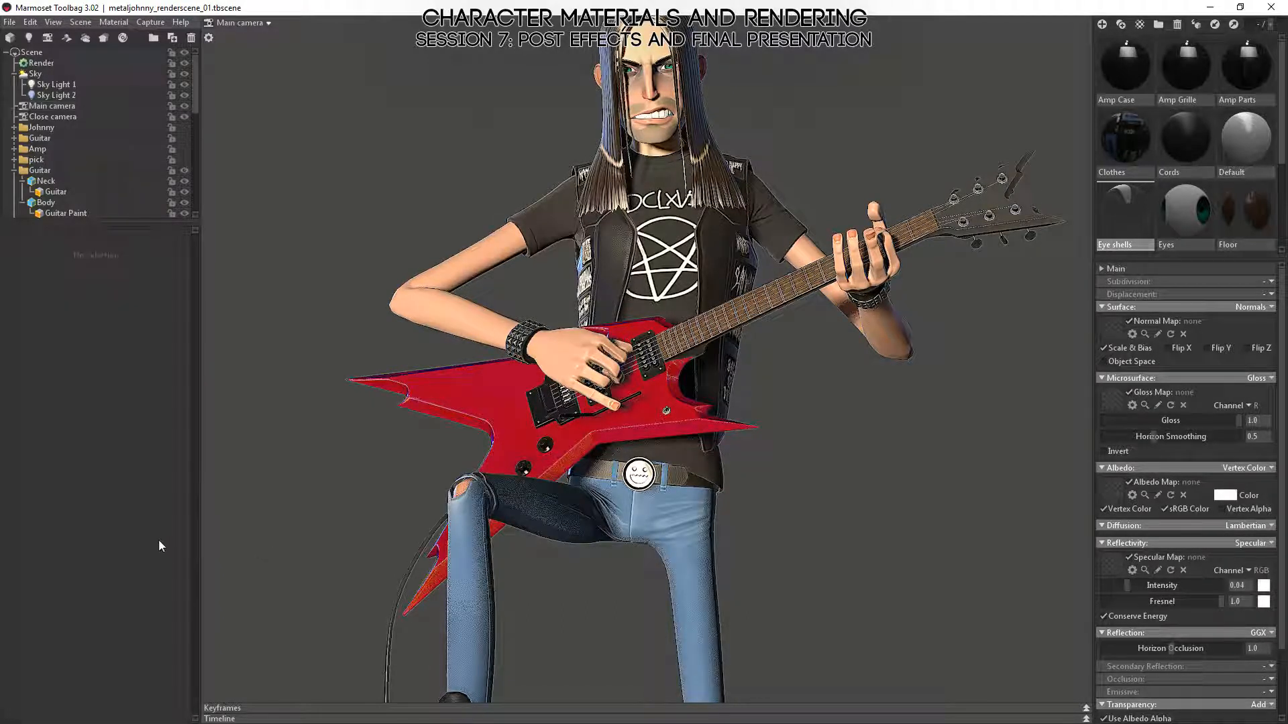
left_click(38, 107)
scroll(560, 569, "up", 5)
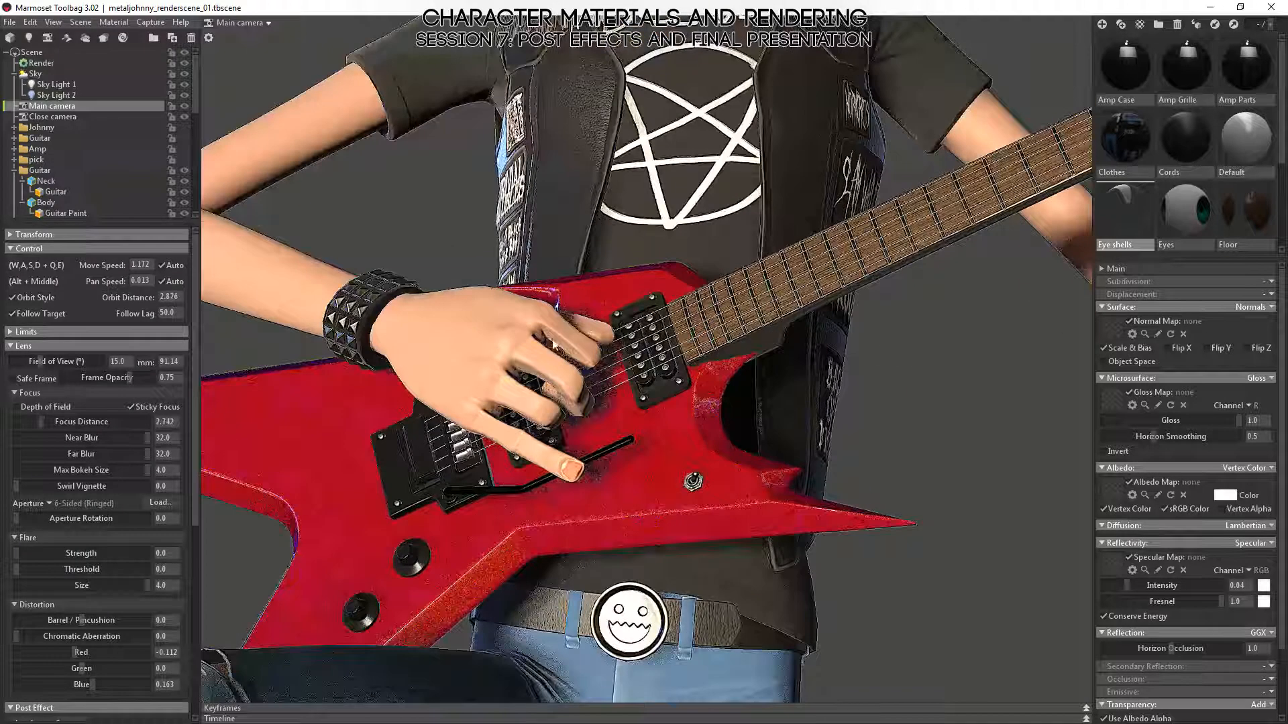
scroll(569, 444, "up", 5)
scroll(568, 444, "up", 3)
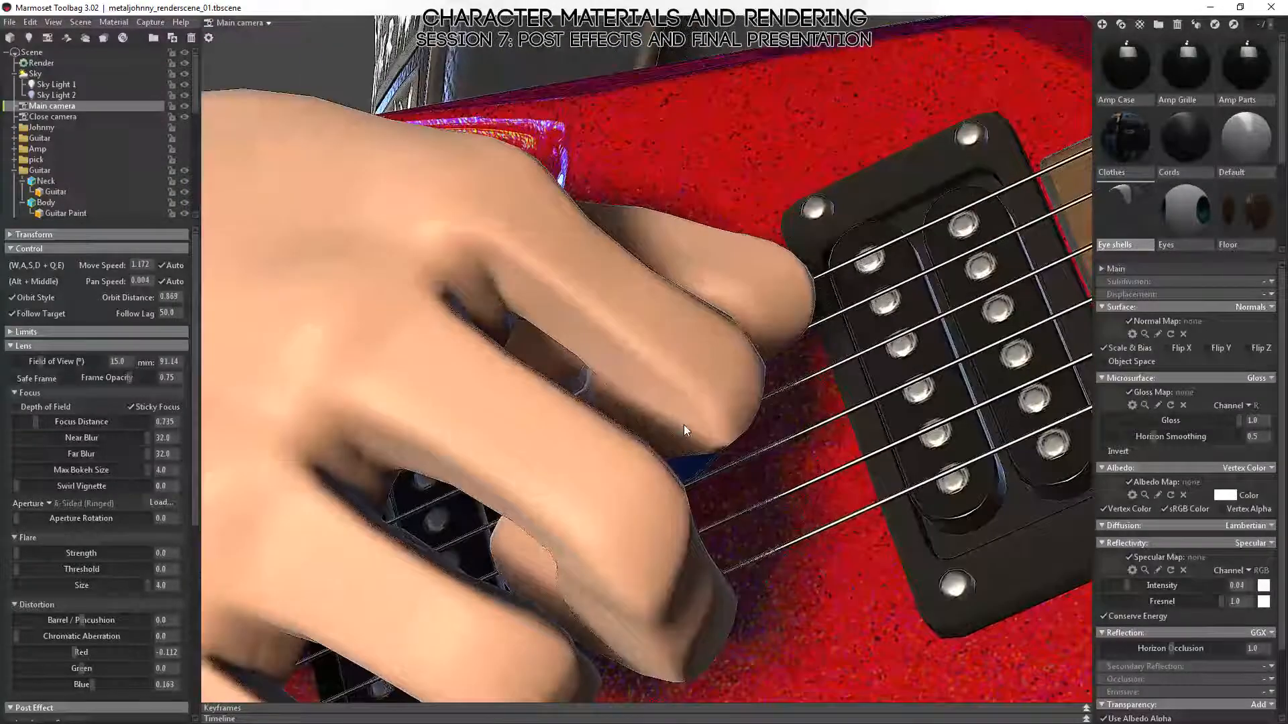
scroll(679, 403, "up", 3)
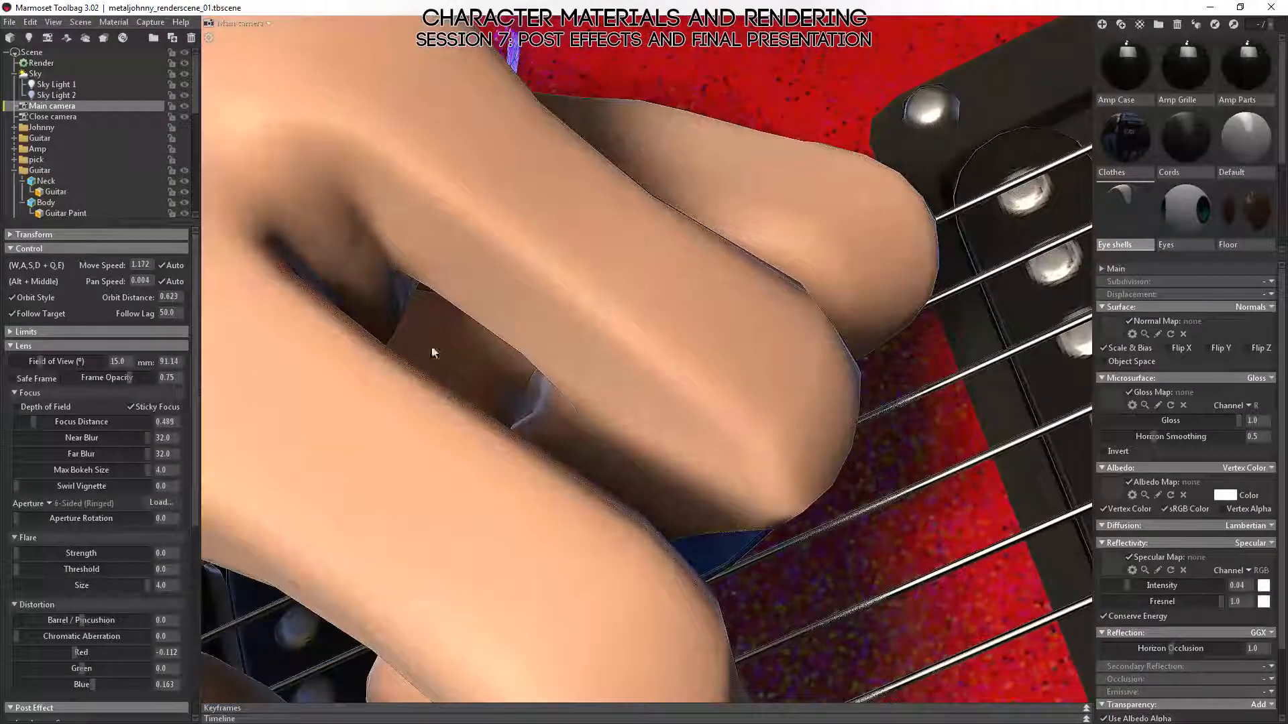
- Examine the sharpening up close on the picking hand's fingers and the edge of the guitar body
scroll(54, 571, "down", 5)
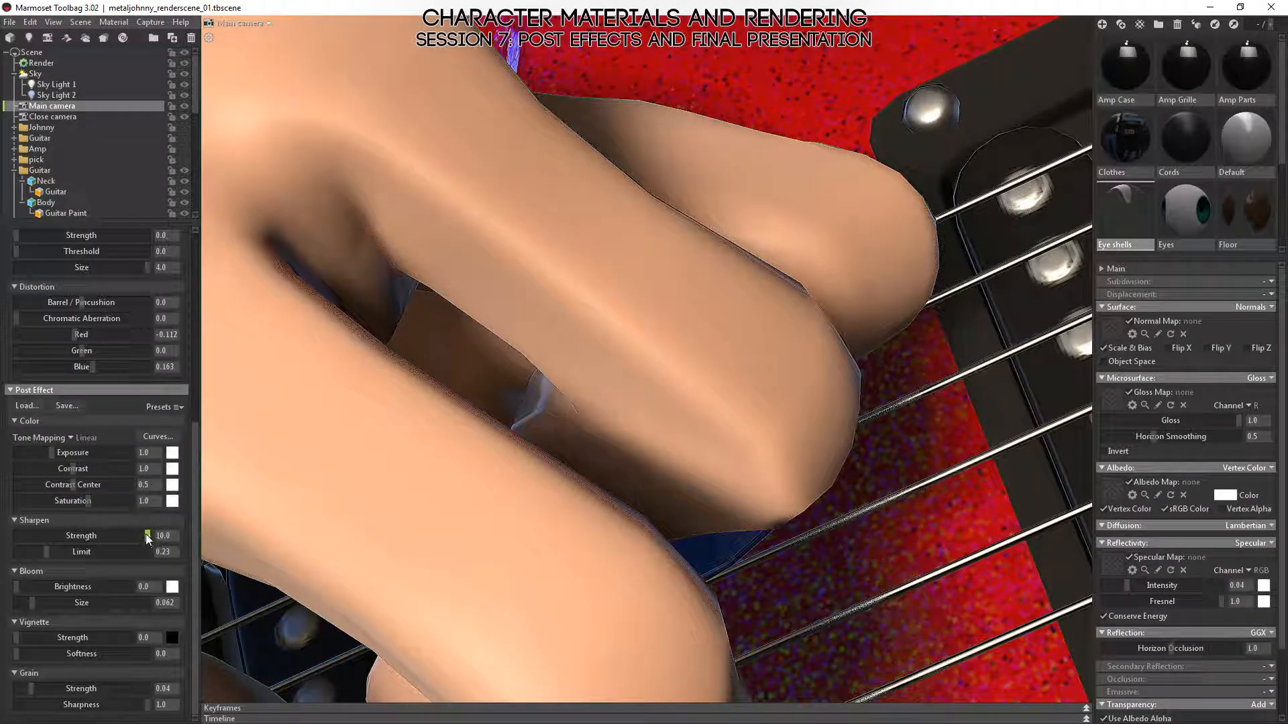
left_click_drag(146, 535, 927, 581)
left_click_drag(646, 212, 679, 369)
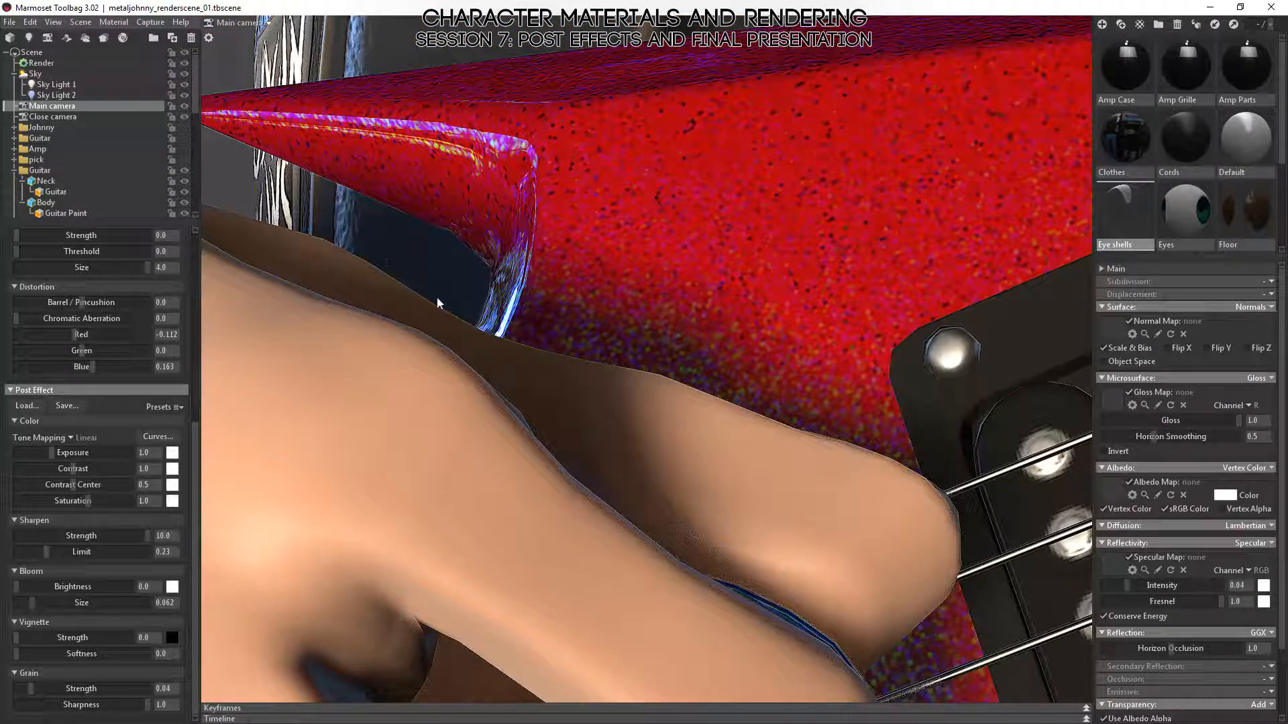
left_click_drag(437, 296, 518, 248)
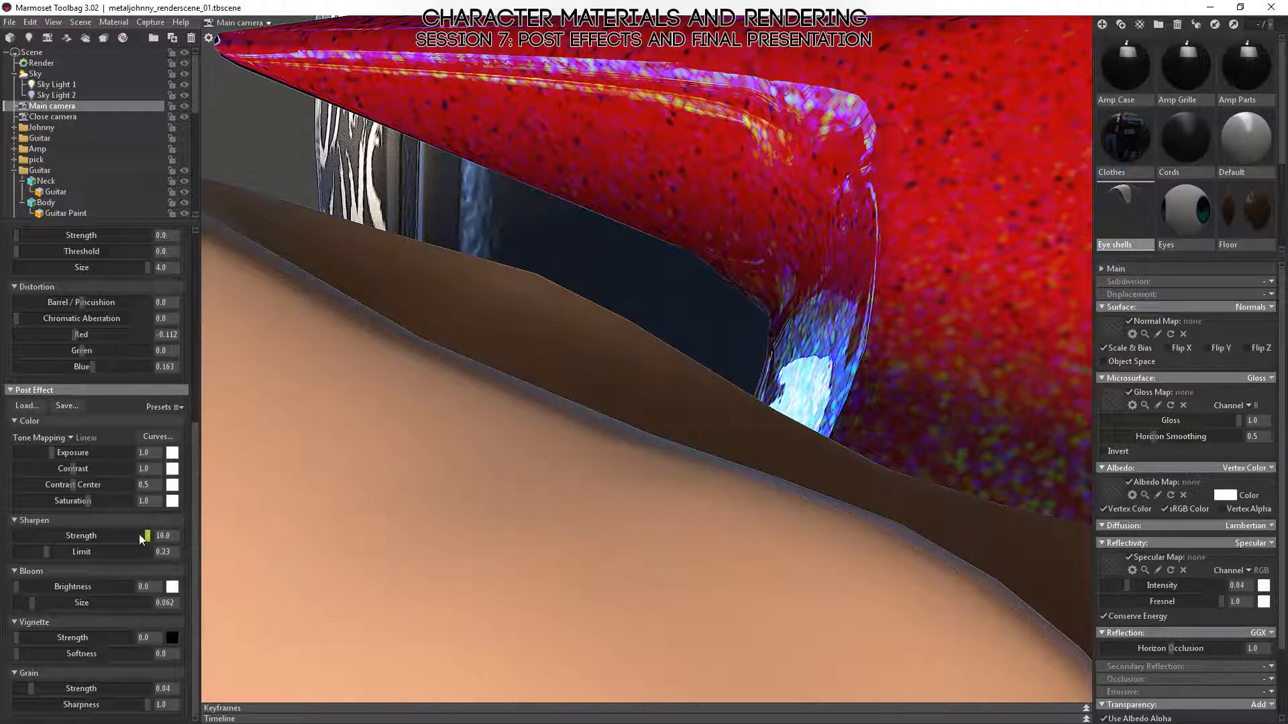
- Try a sharpen limit of 0.0, then set it to 0.107 and check the character from farther back
left_click_drag(49, 552, 6, 557)
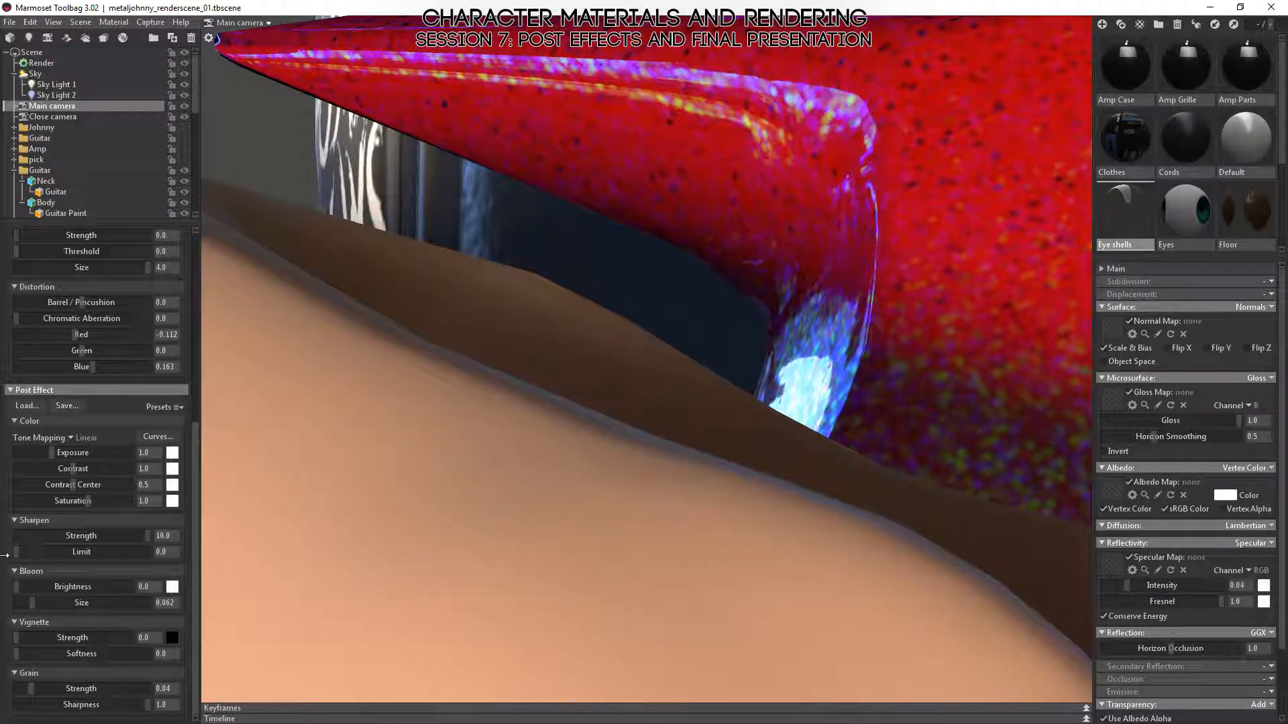
left_click_drag(7, 554, 30, 567)
mouse_move(797, 531)
right_mouse_down()
mouse_move(681, 391)
mouse_move(751, 480)
mouse_move(721, 437)
right_mouse_up()
left_click_drag(780, 545, 664, 526)
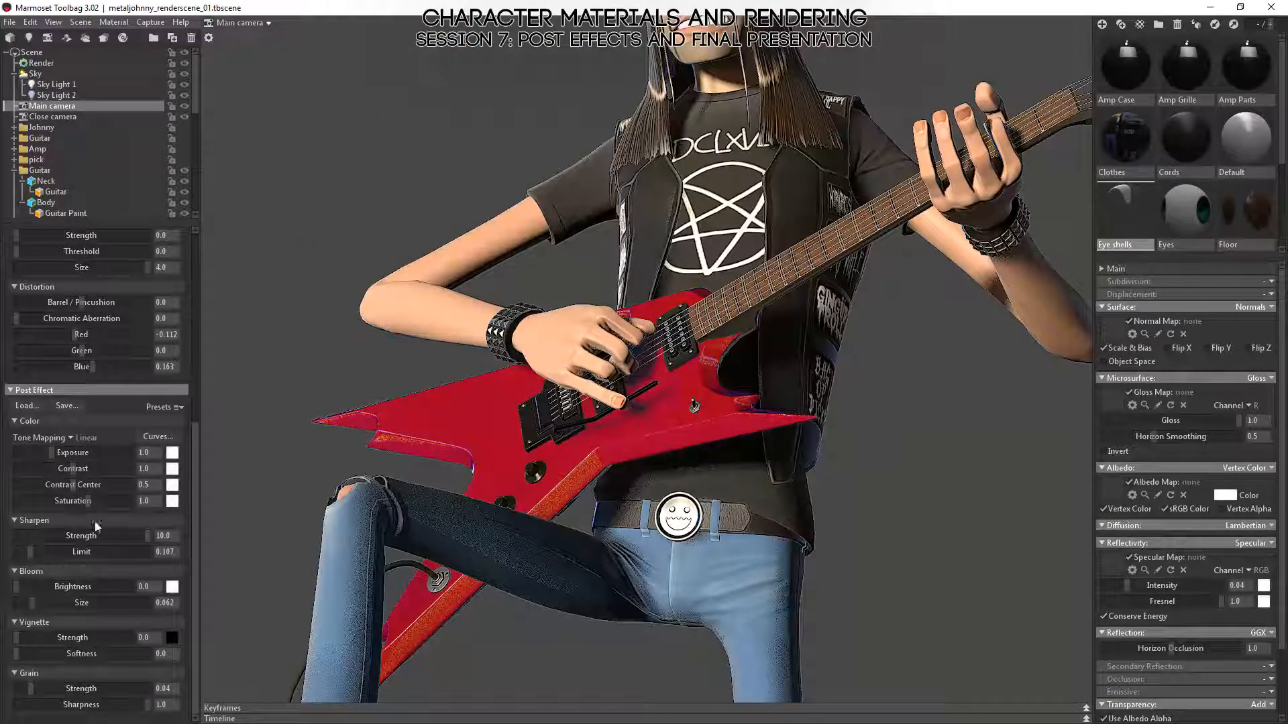
- Reset the sharpen strength to 0.0 and frame the whole guitarist from the front
left_click_drag(148, 535, 13, 535)
right_click_drag(780, 605, 751, 412, "alt")
left_click_drag(751, 413, 769, 413, "alt")
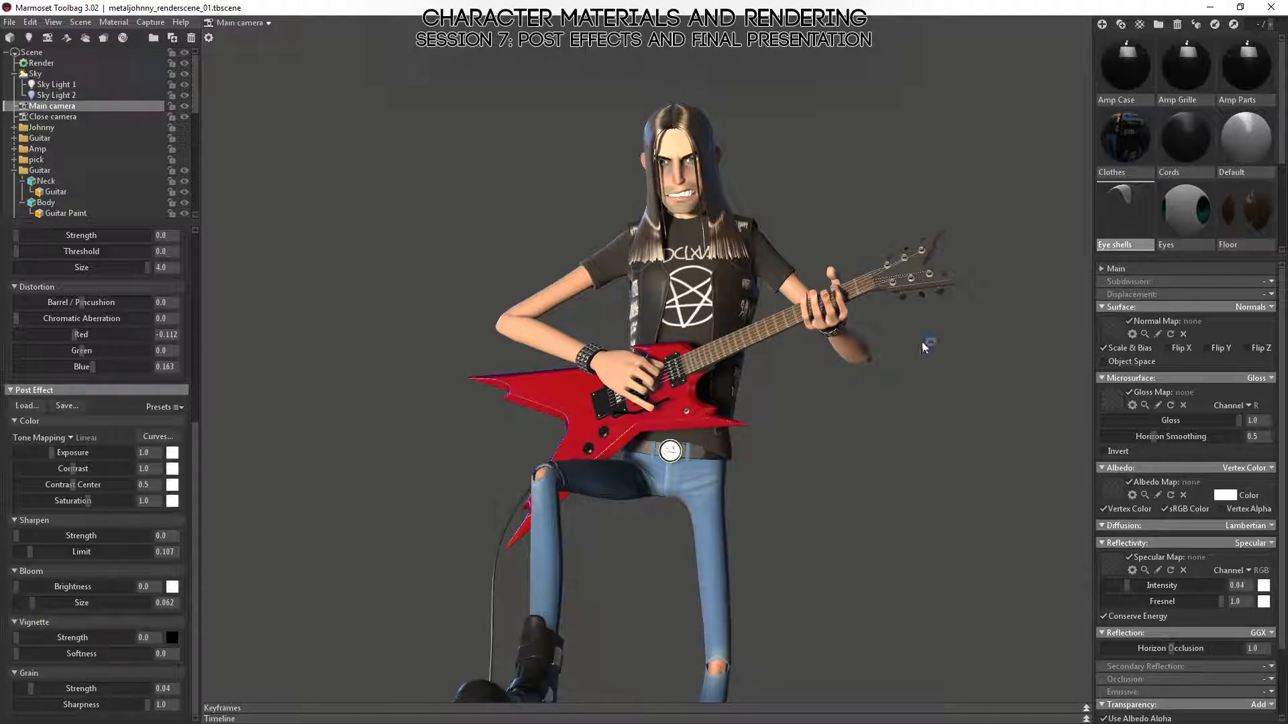
- Try an extreme bloom with brightness 6.1 and size 0.306 on the character
left_click_drag(22, 589, 38, 633)
left_click_drag(89, 586, 120, 589)
left_click_drag(608, 527, 751, 385)
left_click_drag(852, 402, 837, 469)
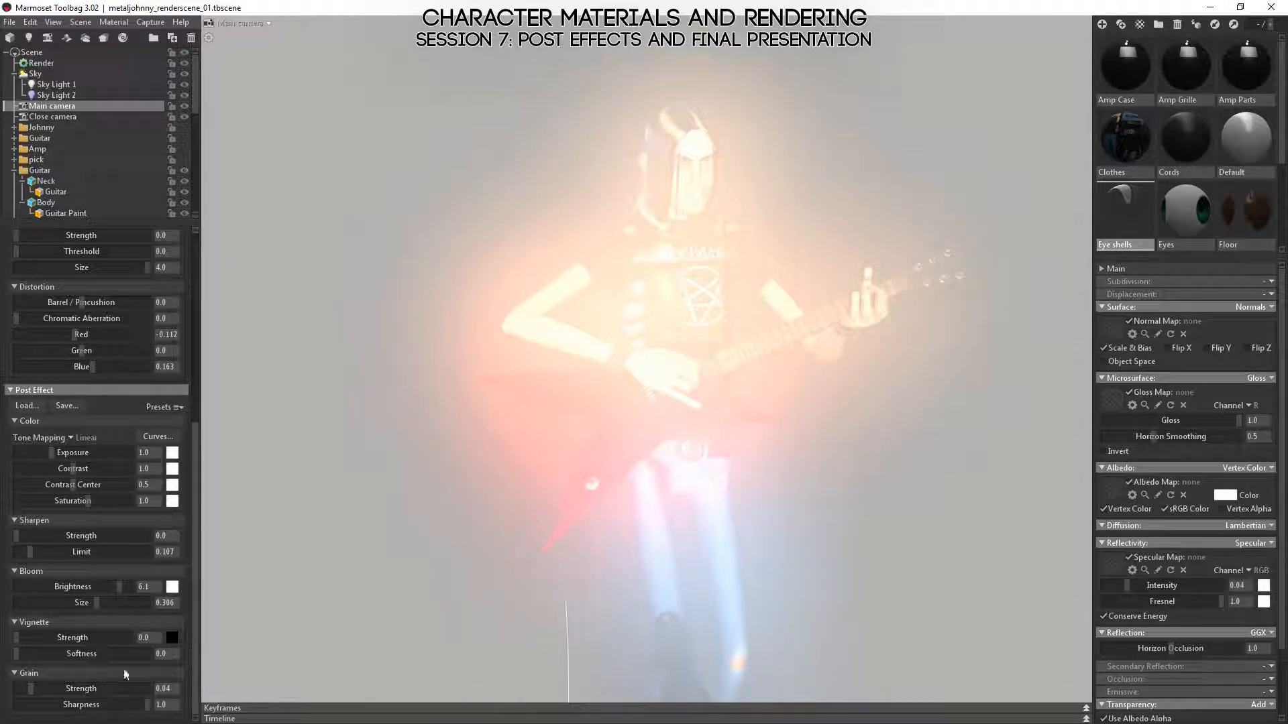
- Set the bloom size to 0.076 and raise the bloom brightness to 1.241
left_click_drag(94, 602, 54, 587)
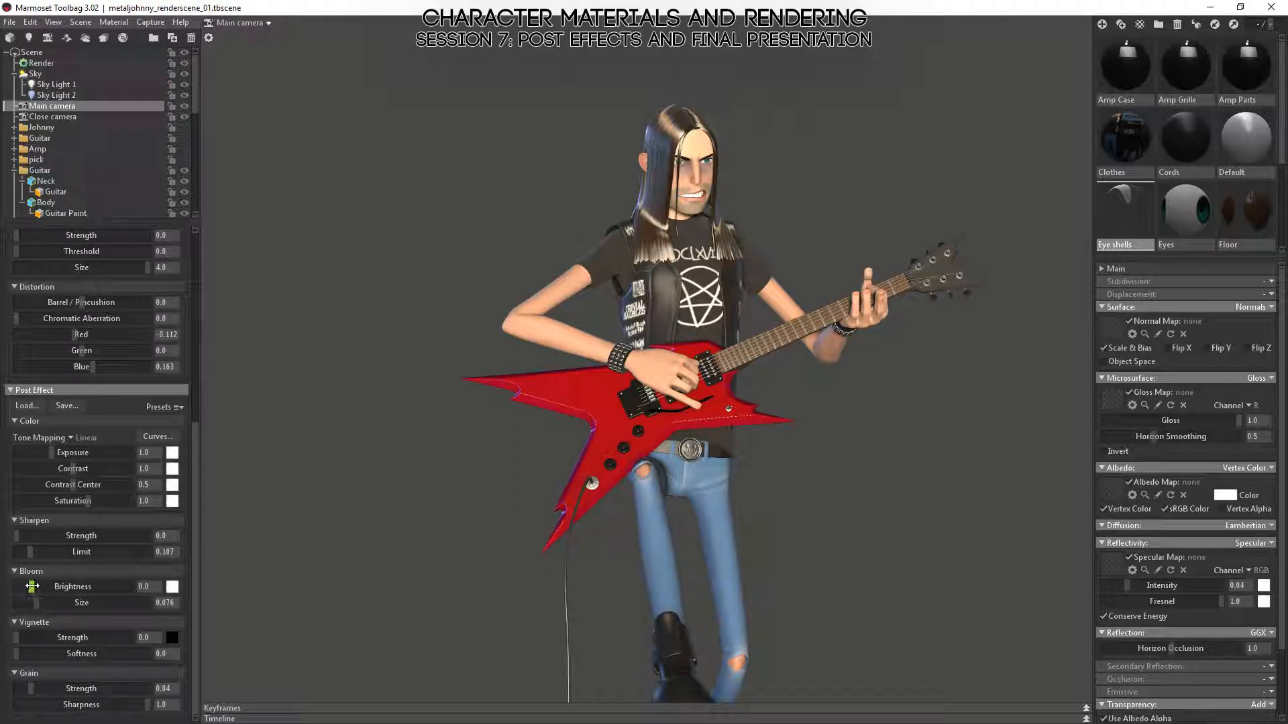
mouse_move(31, 586)
left_mouse_down()
mouse_move(114, 588)
mouse_move(16, 604)
left_mouse_up()
left_click_drag(33, 587, 61, 586)
left_click_drag(13, 587, 93, 589)
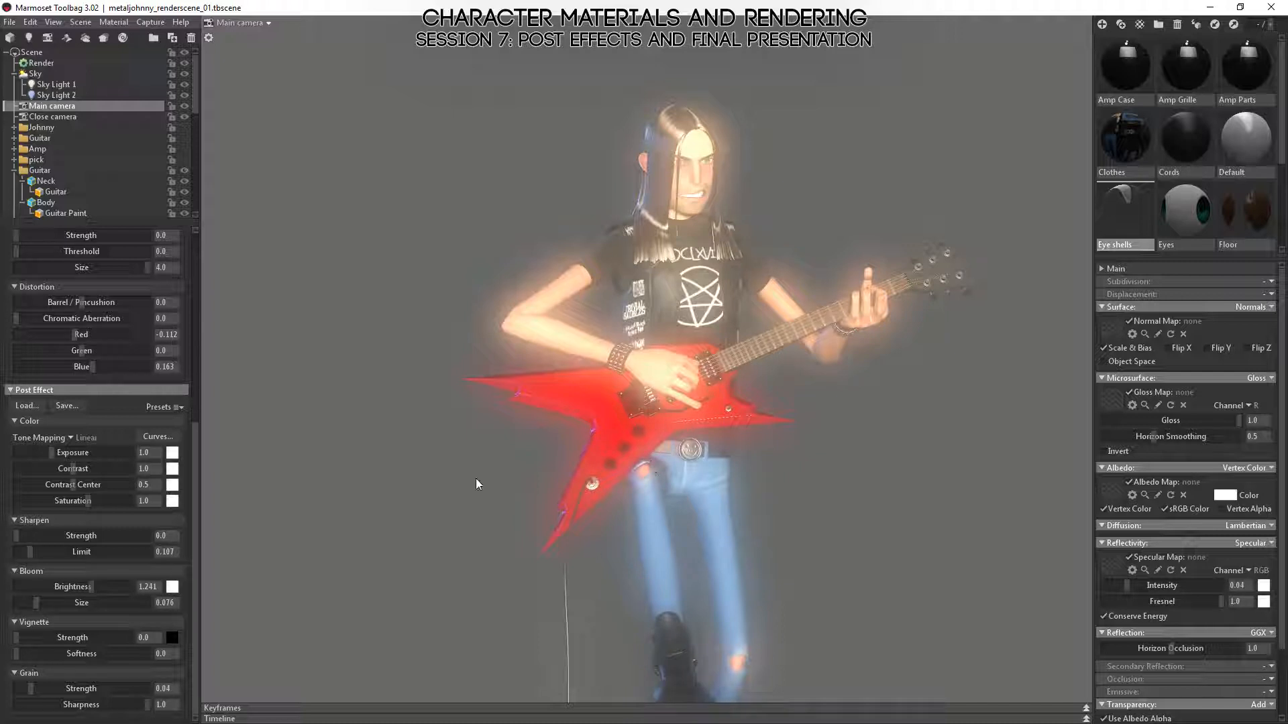
- Turn on the Main camera's depth of field and examine it together with the bloom from closer and different angles
scroll(129, 490, "up", 5)
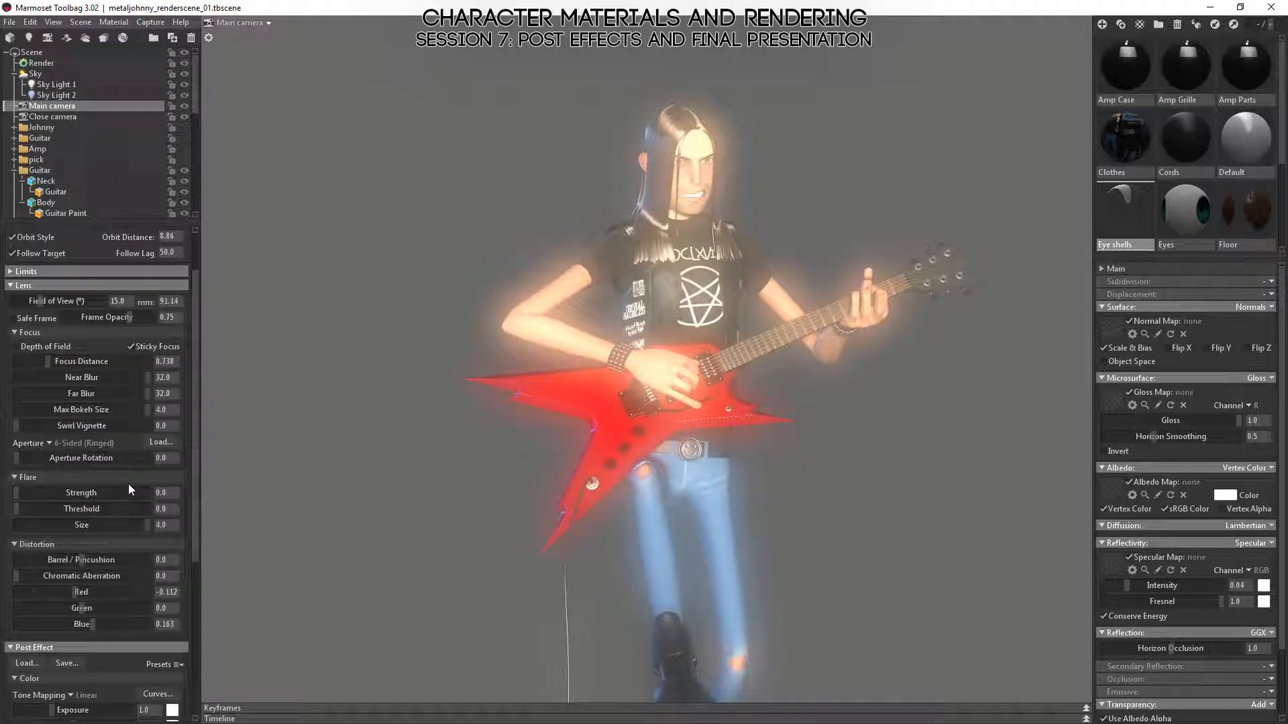
scroll(129, 490, "up", 2)
left_click(15, 378)
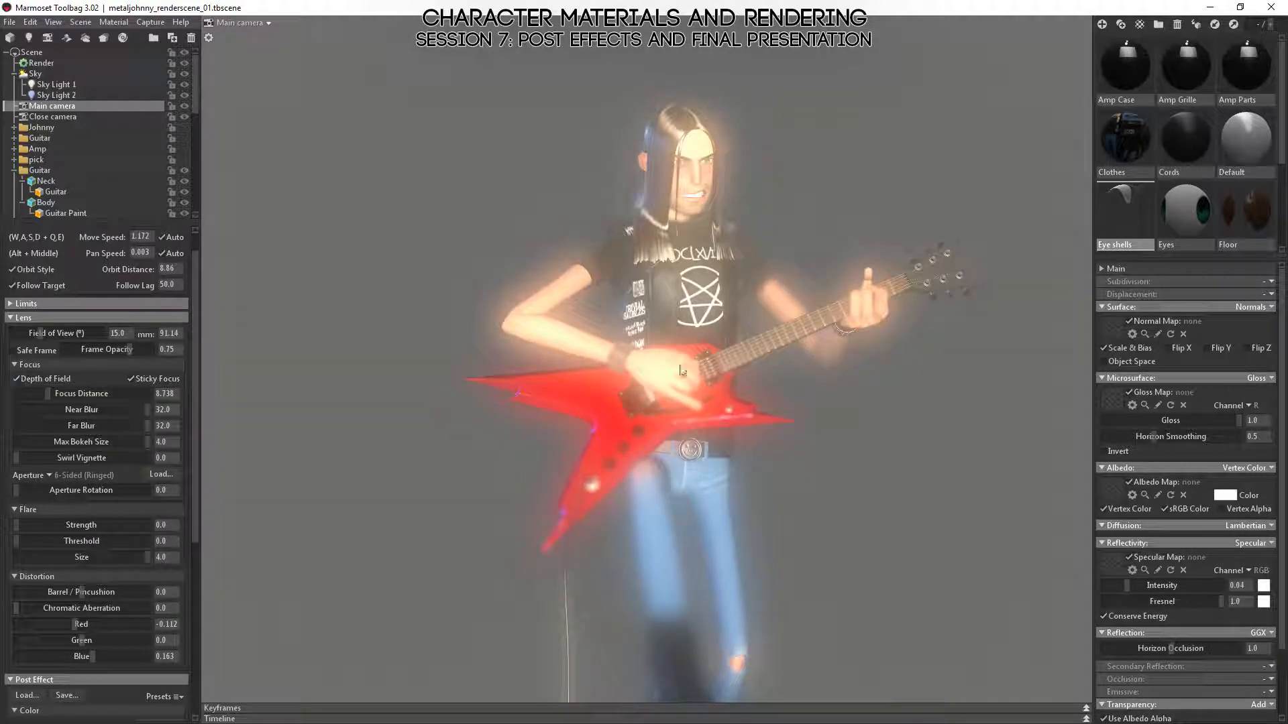
left_click_drag(681, 370, 654, 358, "alt")
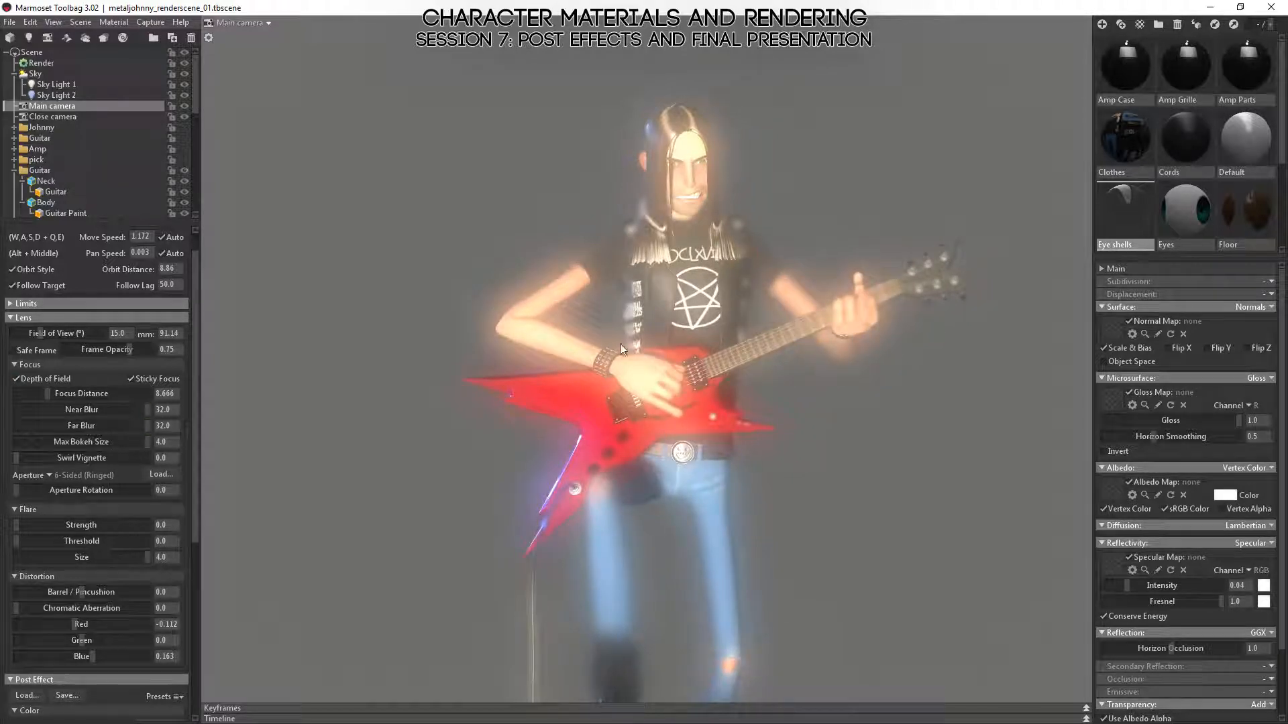
middle_click_drag(620, 343, 645, 296, "alt")
right_click_drag(645, 296, 654, 346, "alt")
left_click_drag(653, 346, 590, 376, "alt")
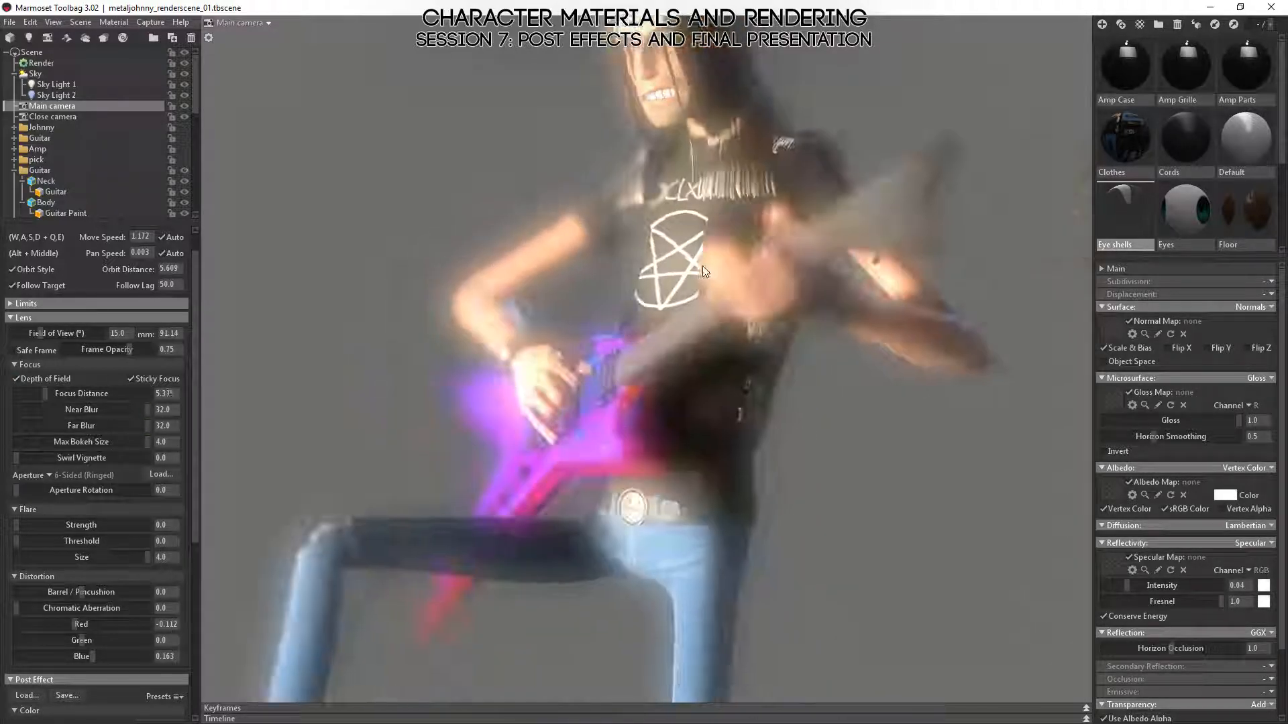
left_click_drag(703, 266, 695, 349, "alt")
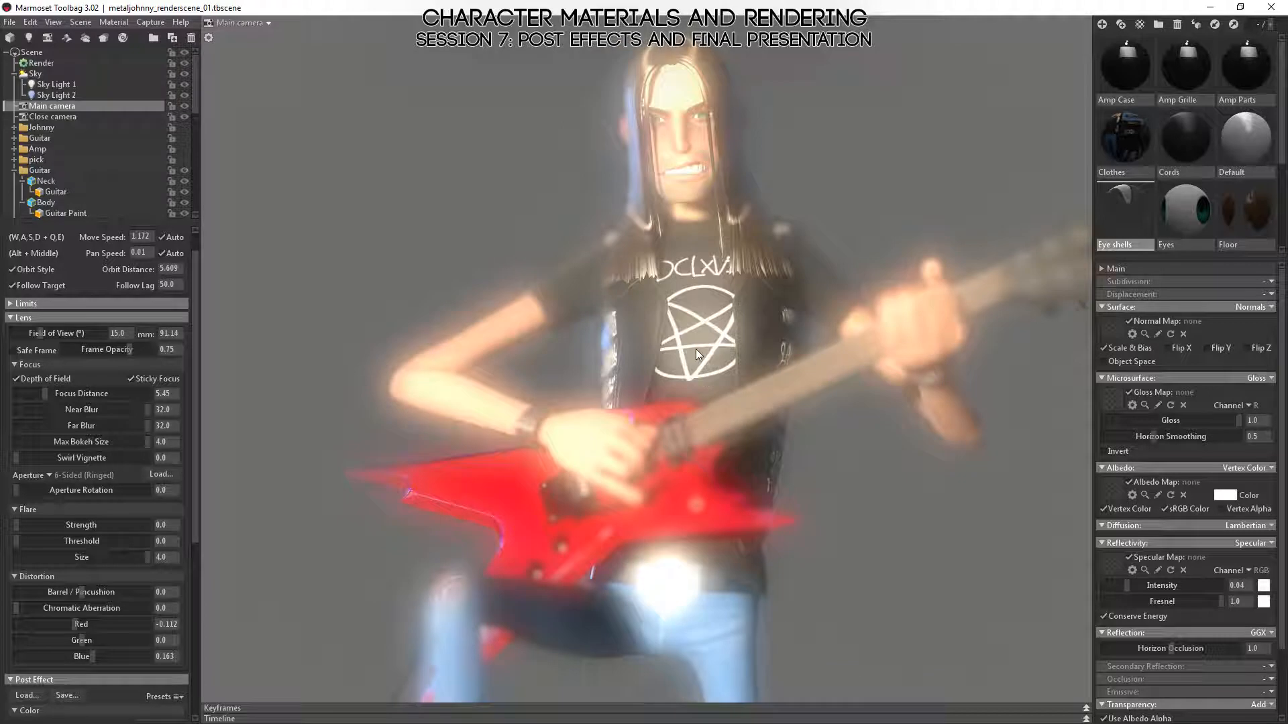
- Lower the bloom brightness to 0.294, turn off depth of field and view the subtler glow around the character
scroll(59, 569, "down", 9)
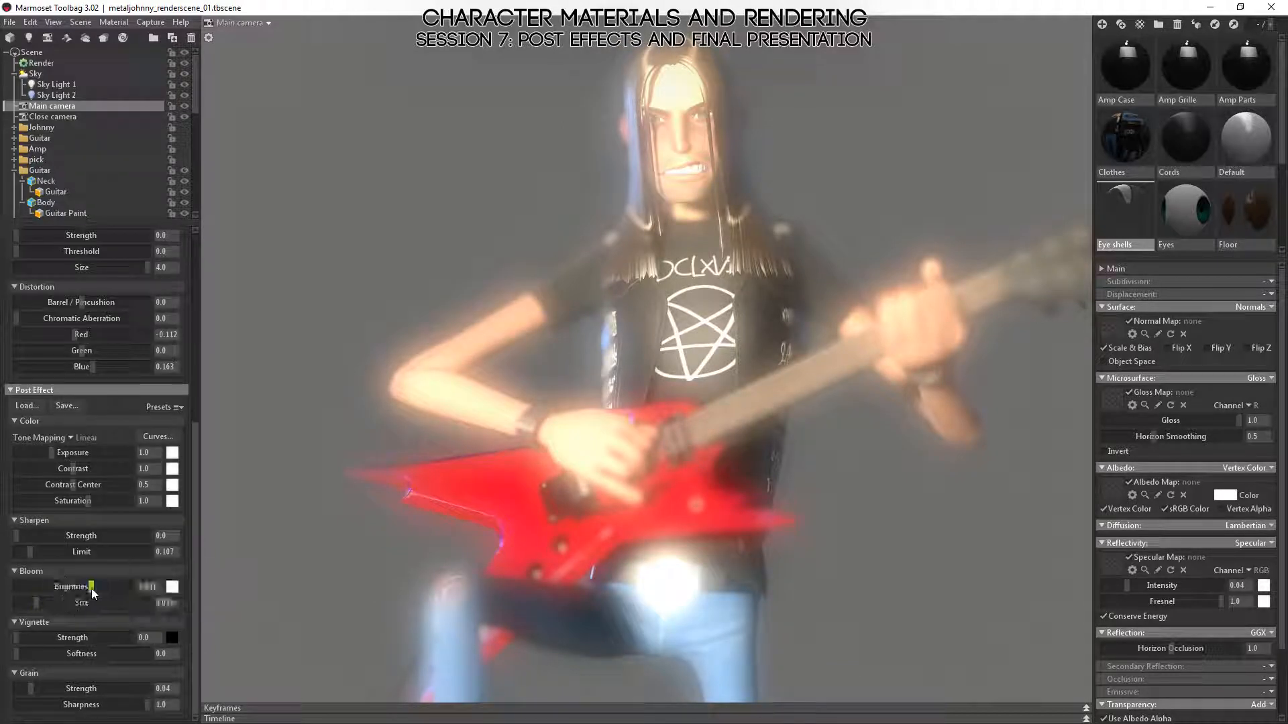
mouse_move(88, 589)
left_mouse_down()
mouse_move(18, 590)
mouse_move(72, 587)
left_mouse_up()
scroll(54, 469, "up", 8)
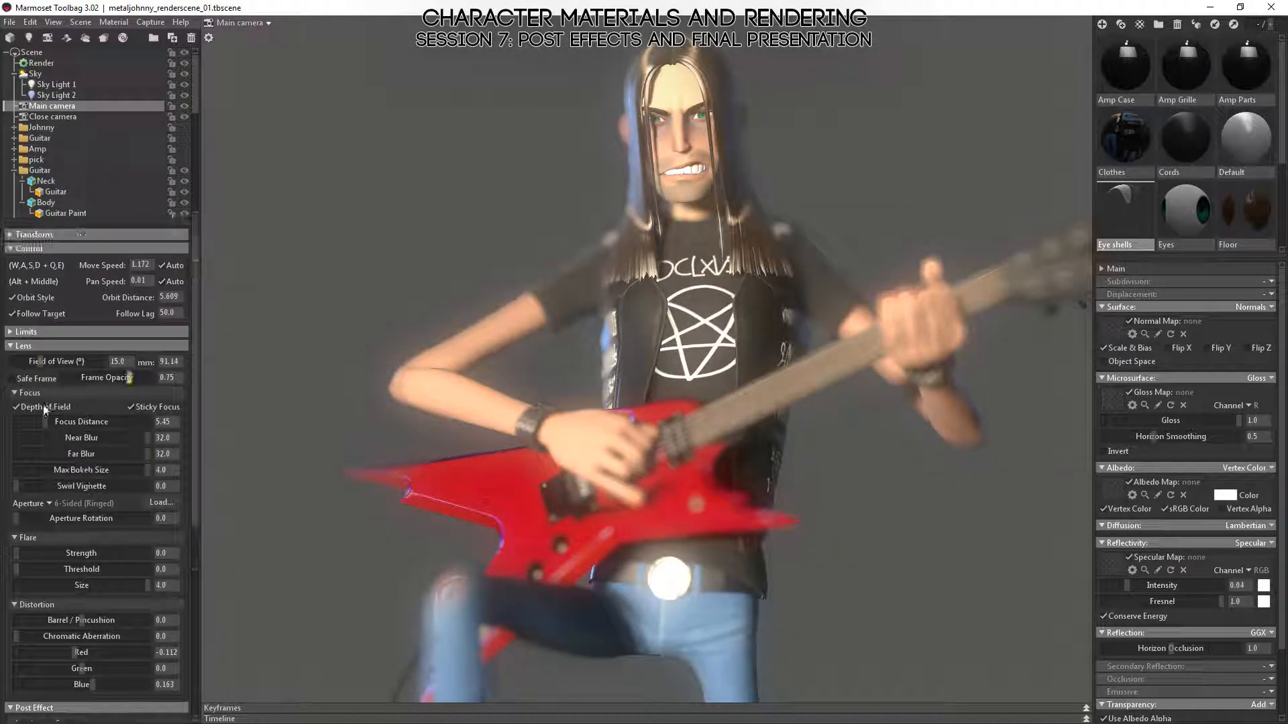
left_click(24, 409)
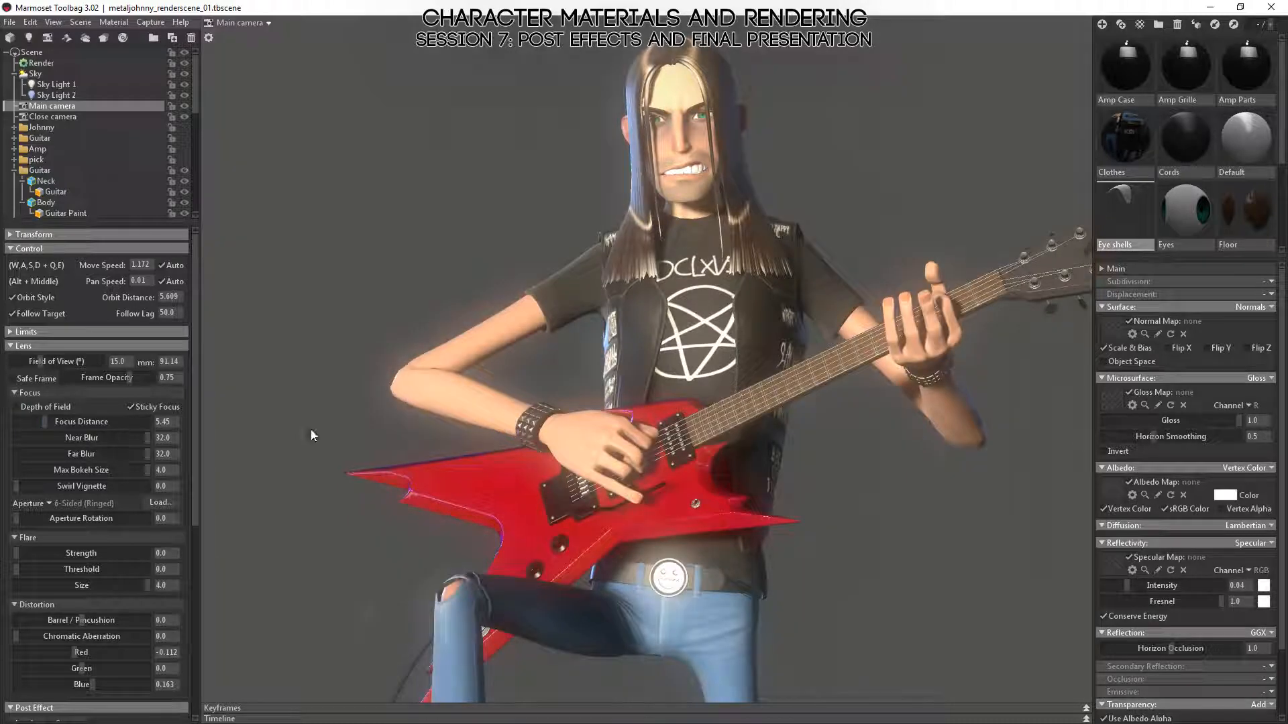
left_click_drag(775, 313, 657, 392)
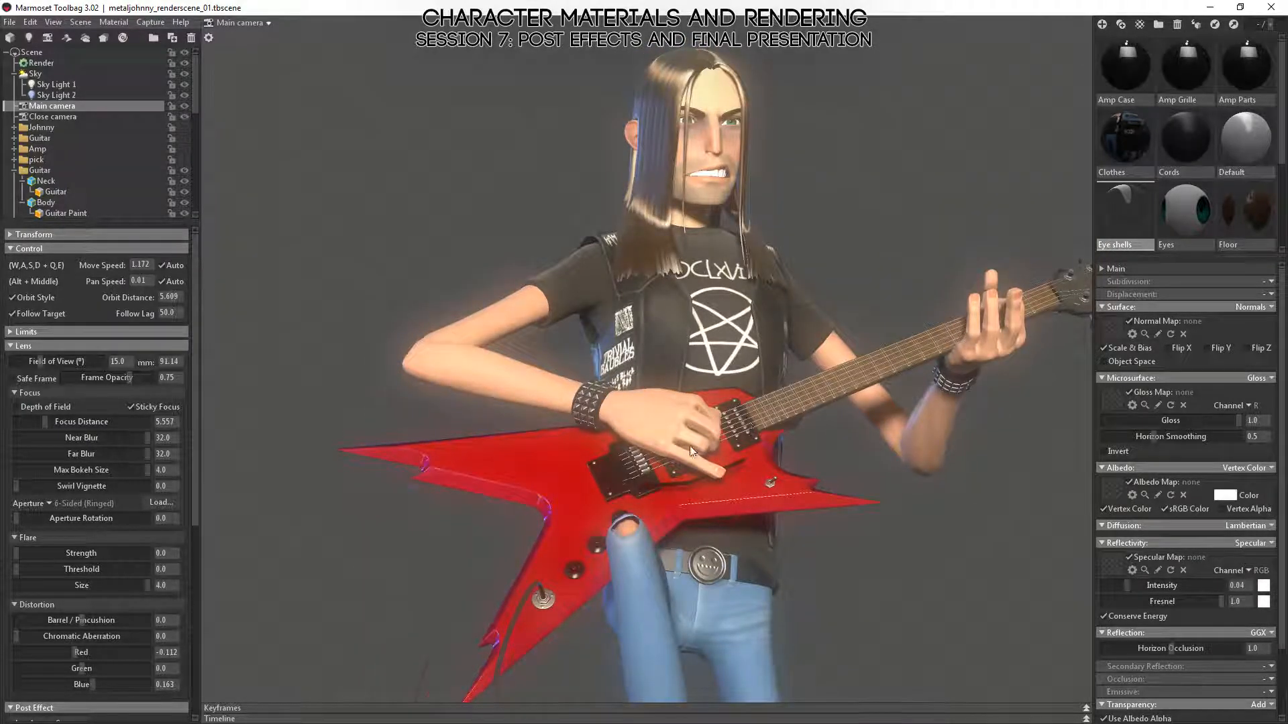
left_click_drag(689, 445, 432, 595)
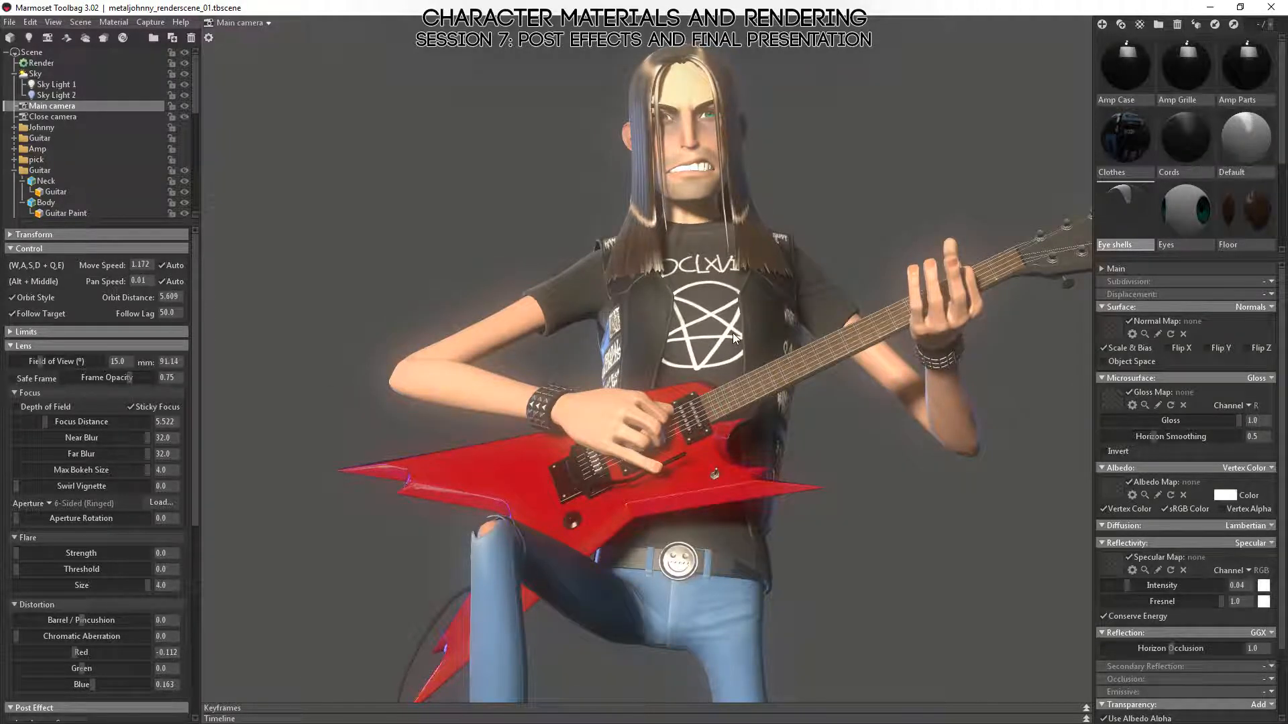
- Reset the bloom brightness to 0.0 and try a strong vignette with strength 2.0 and softness 1.0
scroll(84, 517, "down", 5)
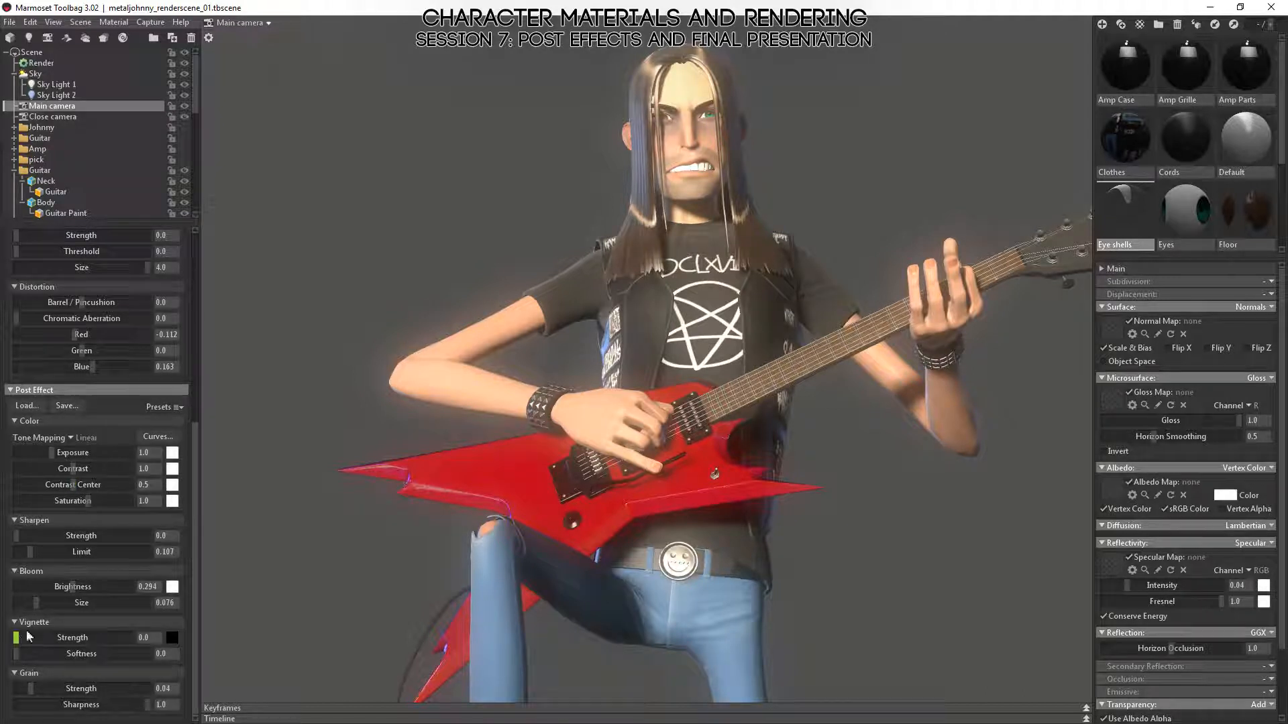
left_click_drag(73, 586, 15, 586)
left_click_drag(24, 640, 142, 638)
left_click_drag(17, 654, 132, 640)
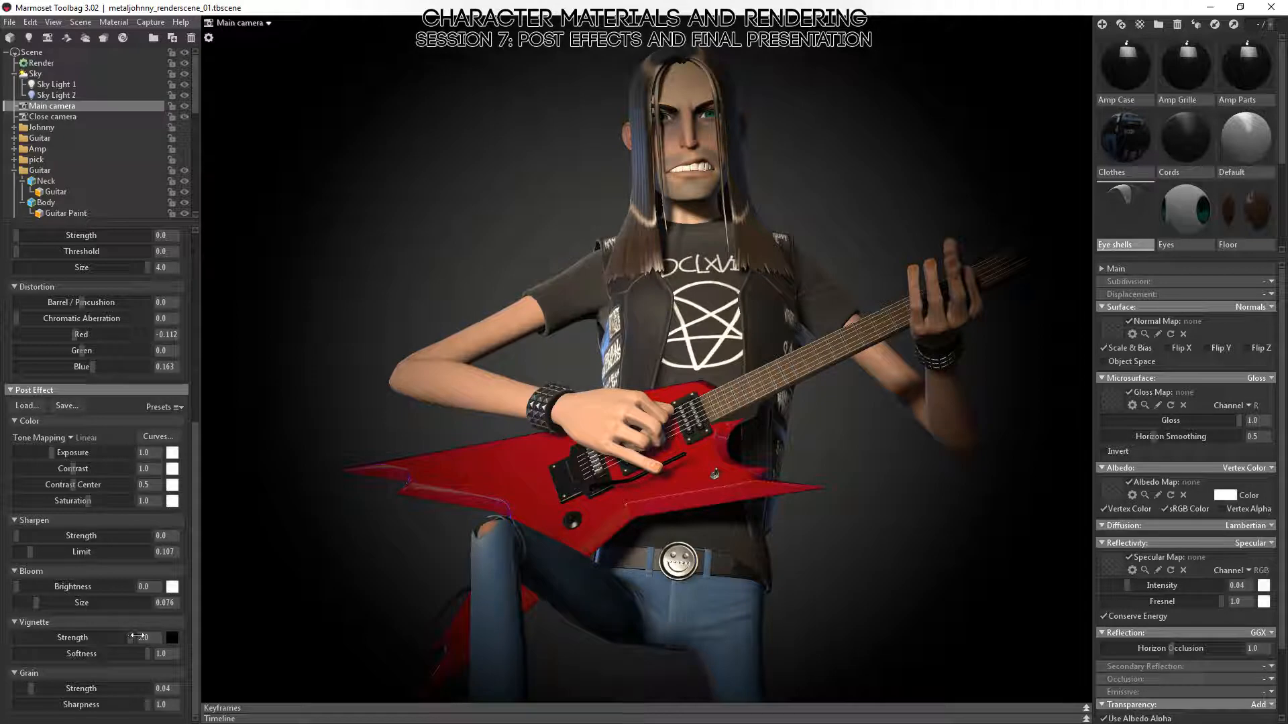
- Compare weaker and hard-edged vignettes, ending with the vignette softness at 0.584 and its strength at 0.0
left_click_drag(135, 645, 34, 646)
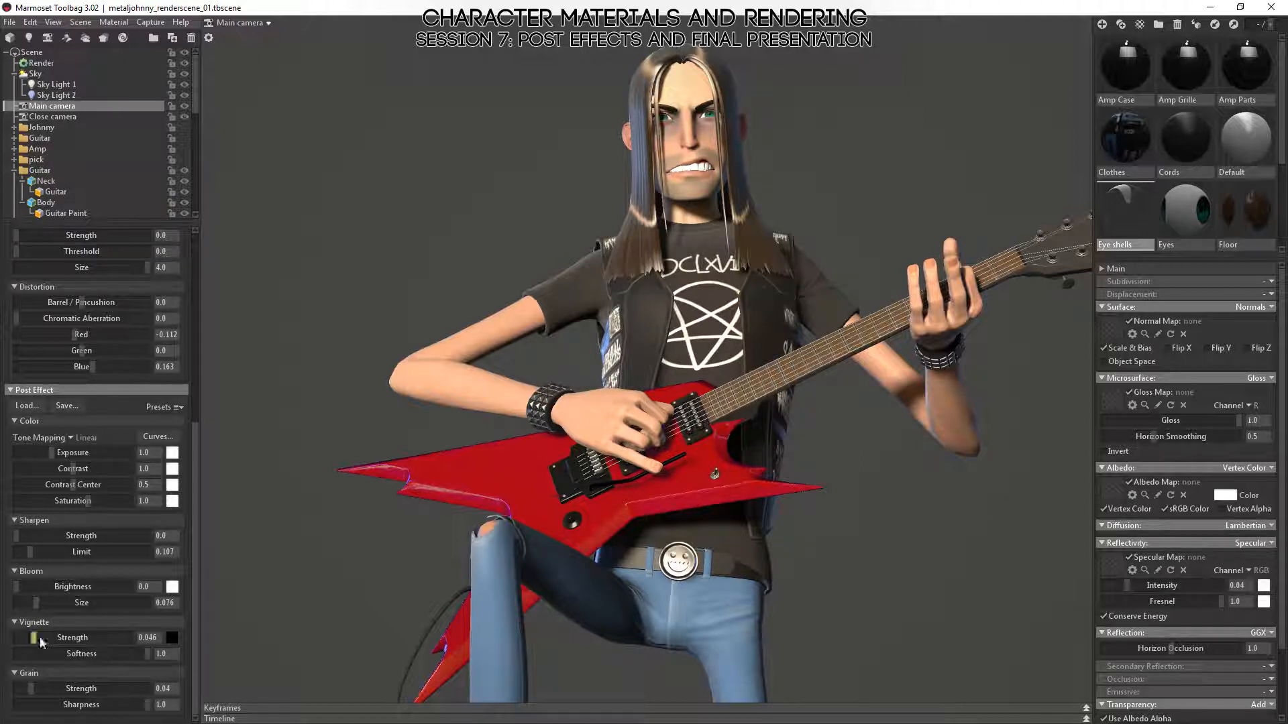
left_click_drag(33, 637, 142, 640)
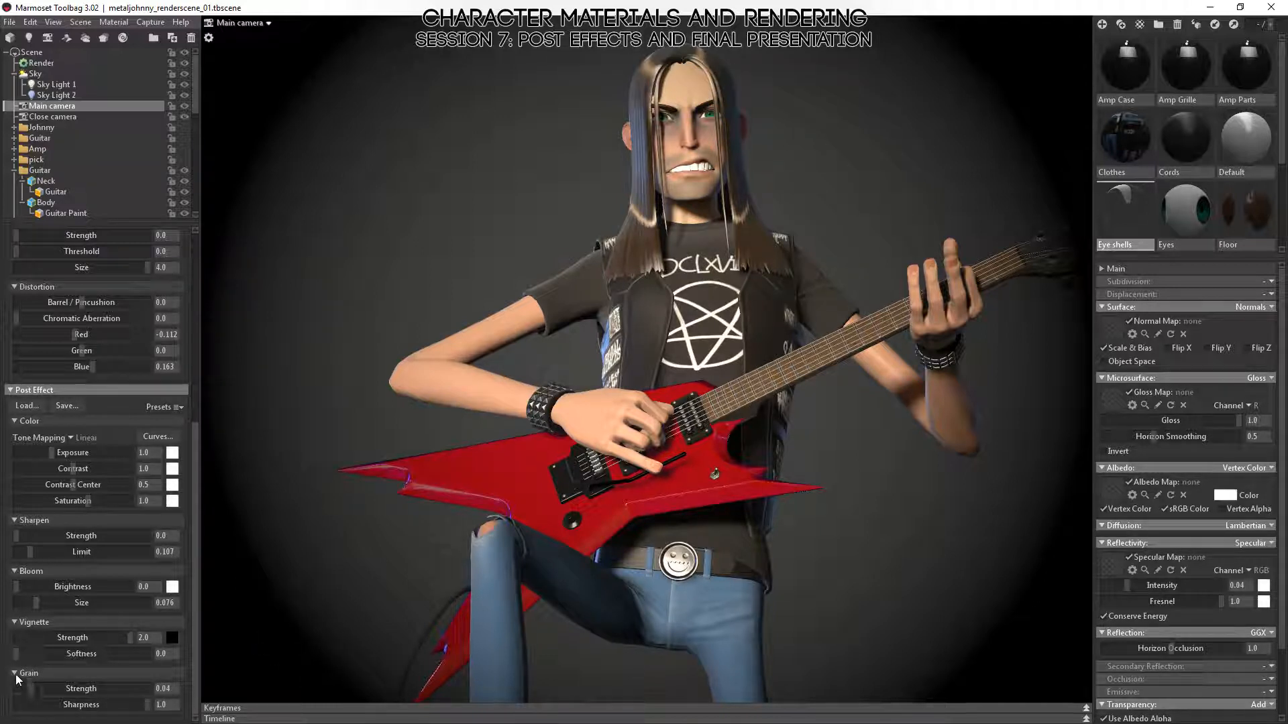
left_click_drag(30, 658, 96, 638)
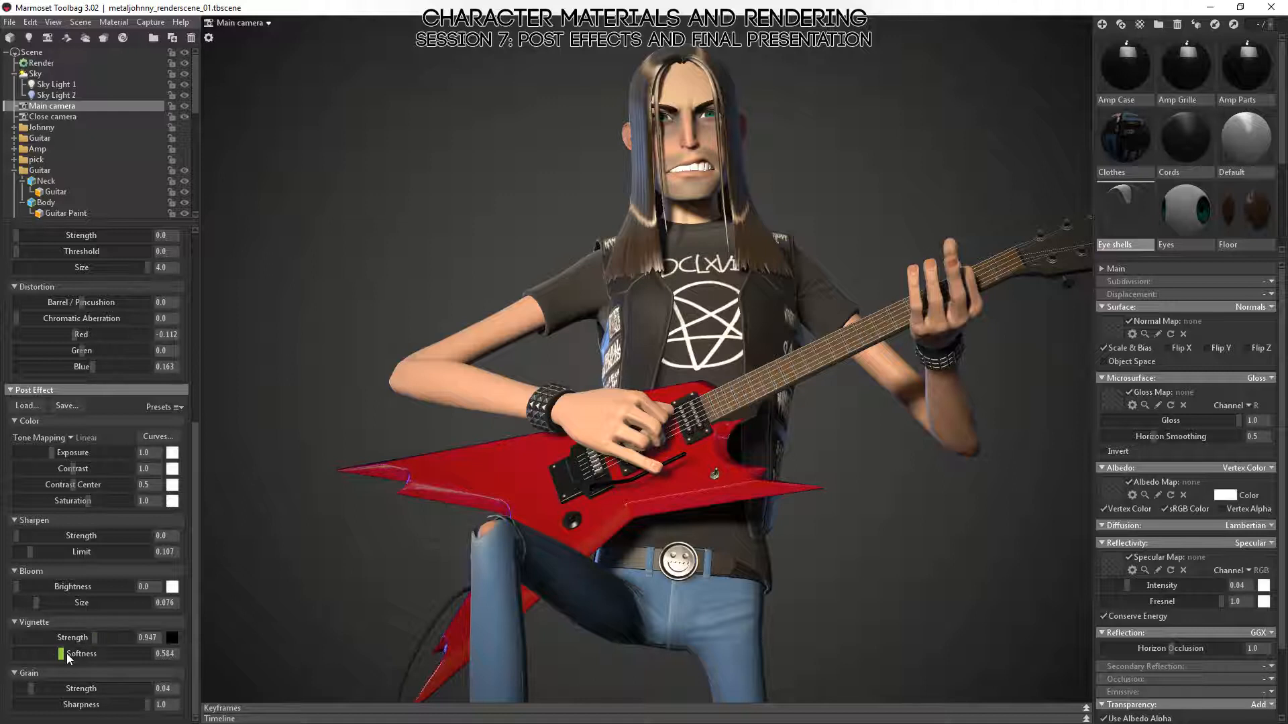
left_click_drag(78, 645, 13, 640)
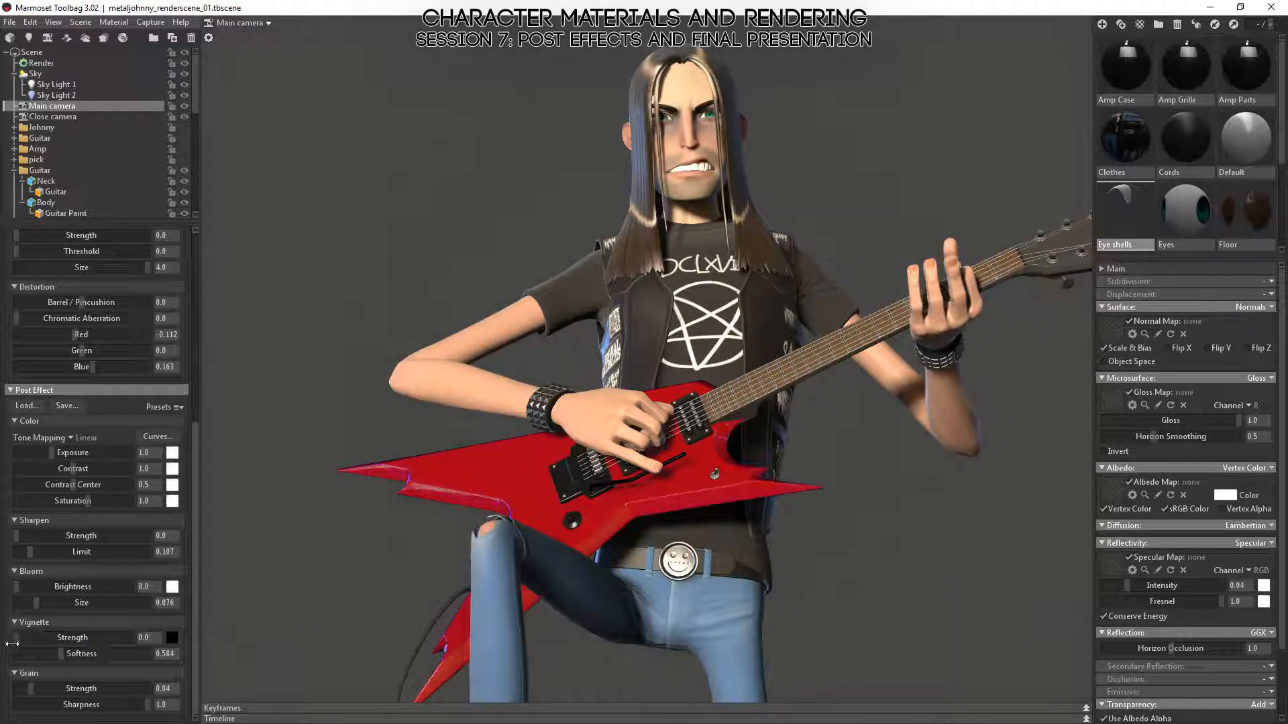
- Set the grain strength to 1.0 and examine the grain up close on the vest patches, hair and shirt
left_click_drag(32, 691, 181, 687)
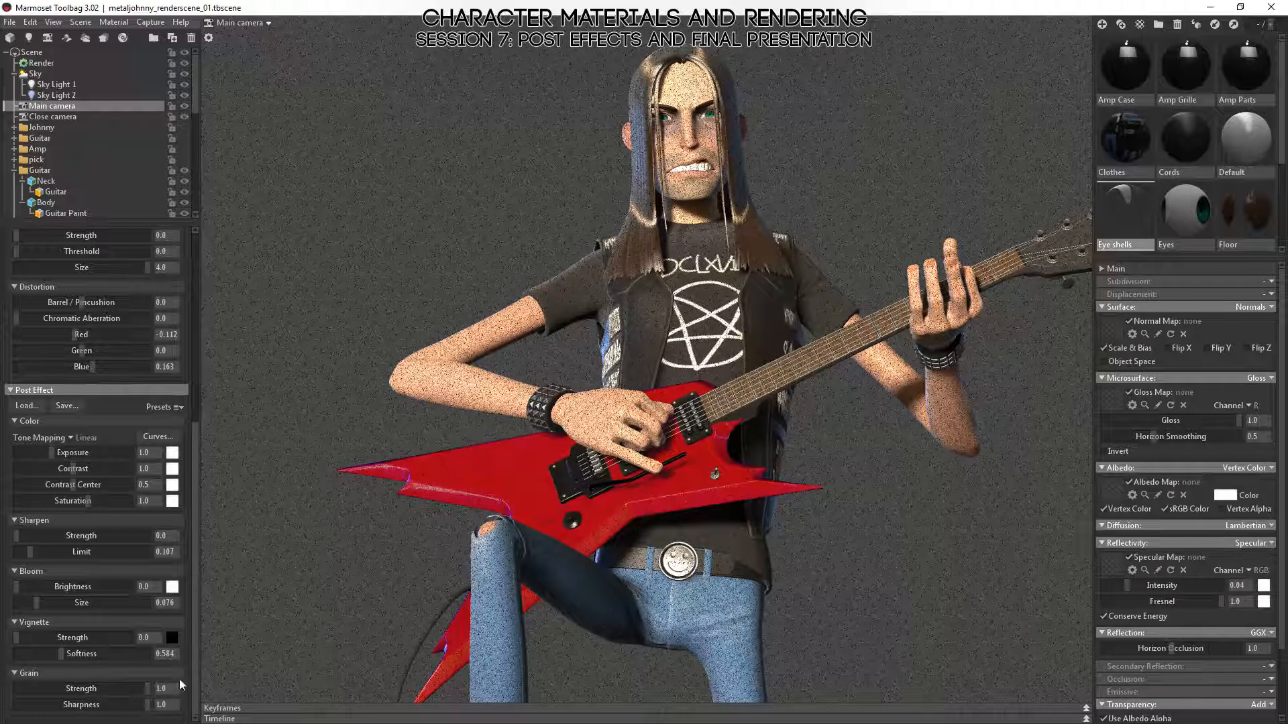
right_click_drag(641, 270, 705, 456, "alt")
left_click_drag(701, 417, 799, 365, "alt")
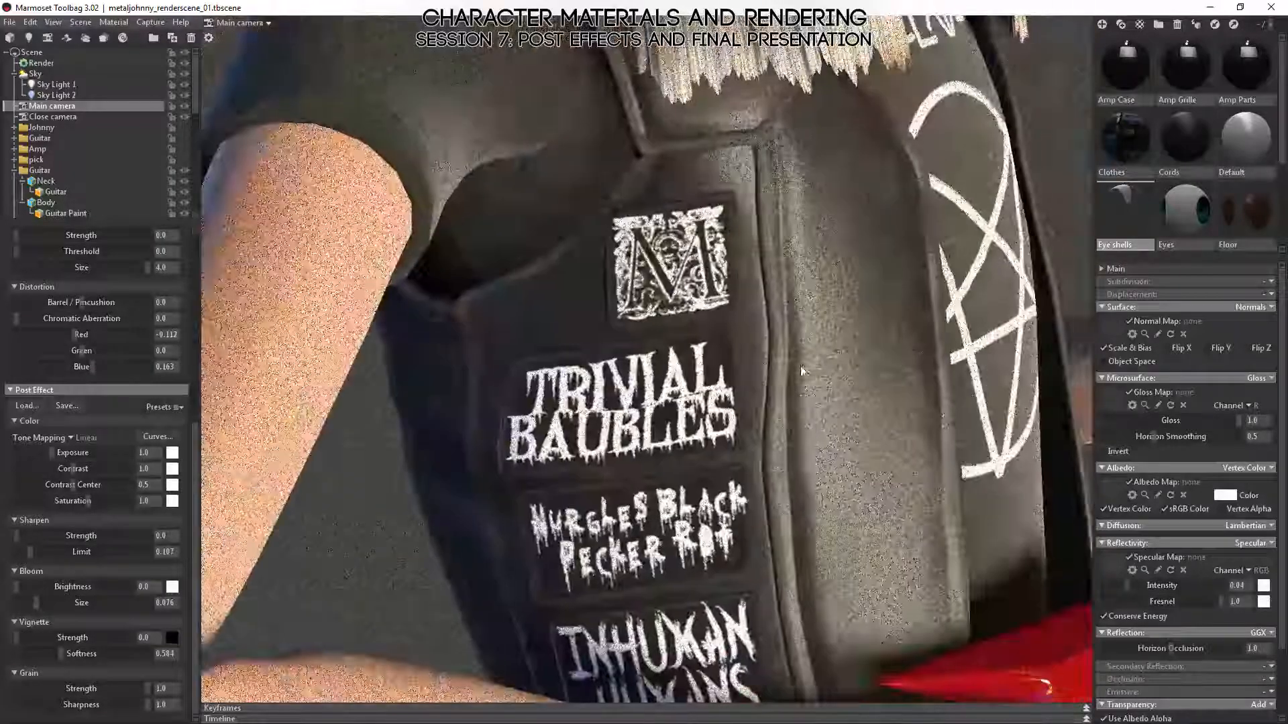
middle_click_drag(726, 228, 733, 351, "alt")
left_click_drag(733, 351, 698, 268, "alt")
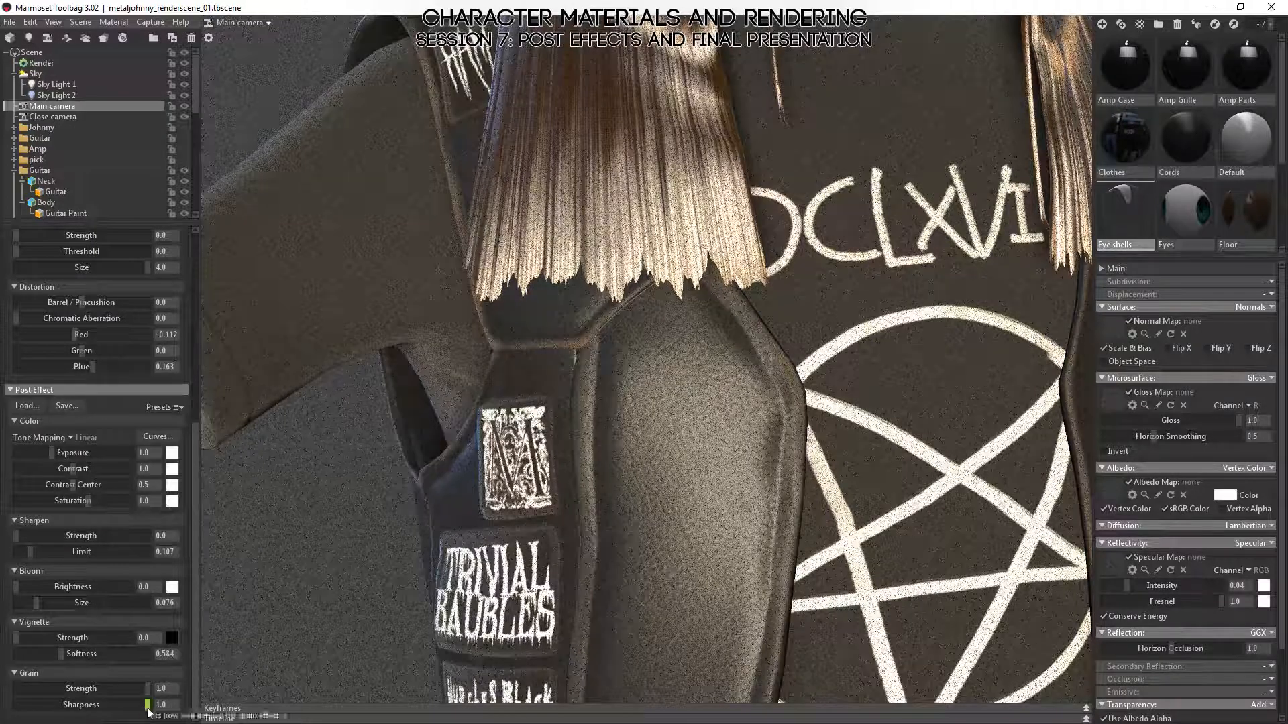
- Try a grain sharpness of 0.0, then set it to 0.811 and the grain strength to 0.0
left_click_drag(145, 706, 15, 705)
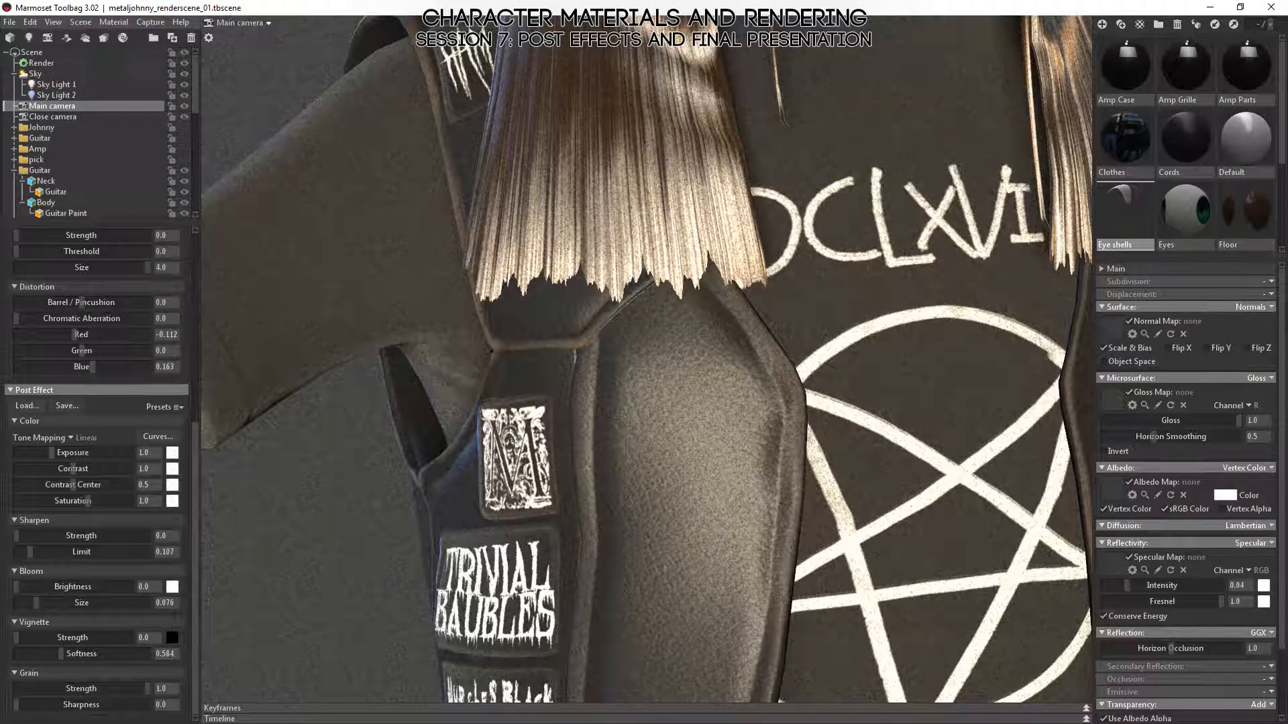
mouse_move(15, 705)
left_mouse_down()
mouse_move(165, 692)
mouse_move(14, 704)
mouse_move(186, 718)
mouse_move(122, 705)
mouse_move(115, 689)
mouse_move(14, 690)
left_mouse_up()
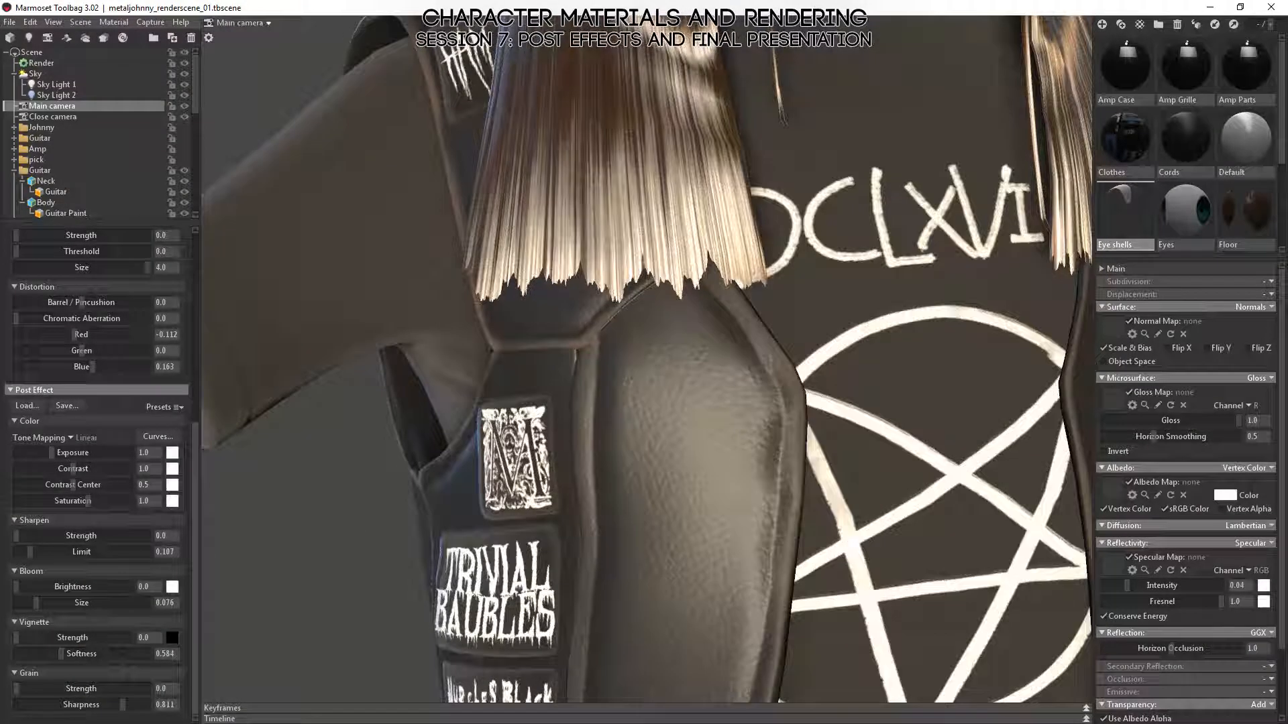
left_click(113, 22)
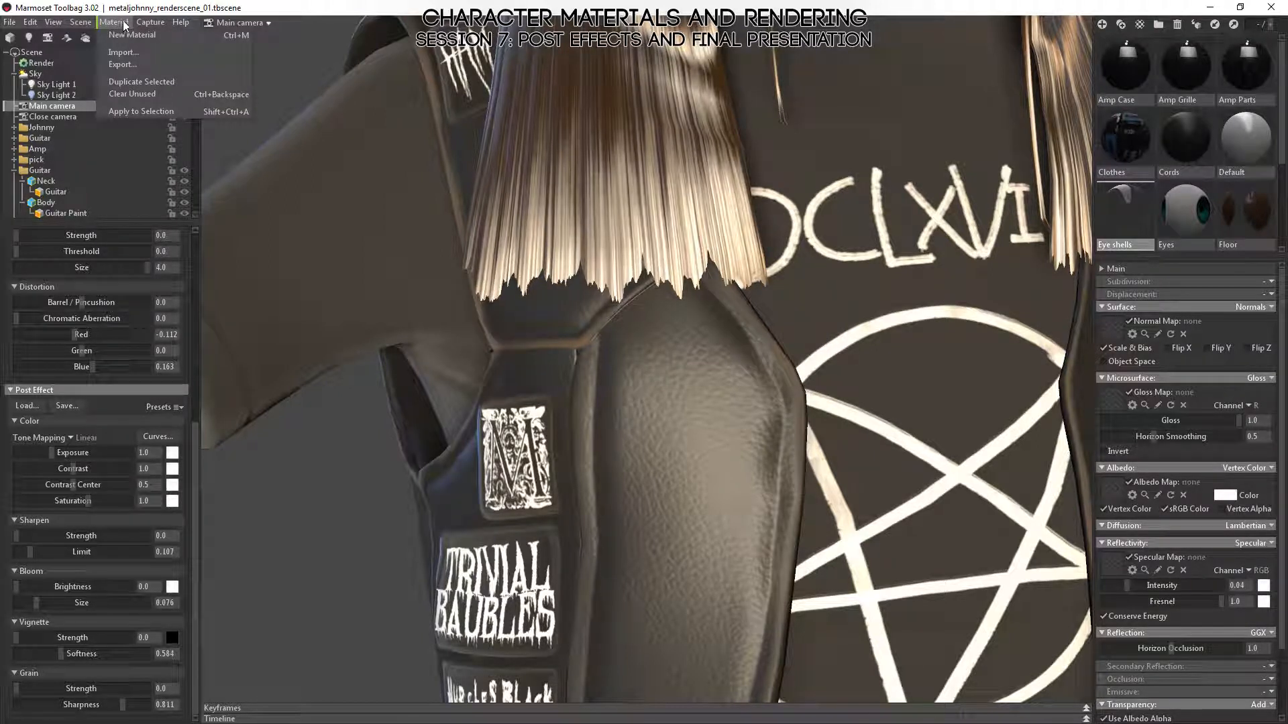
mouse_move(147, 24)
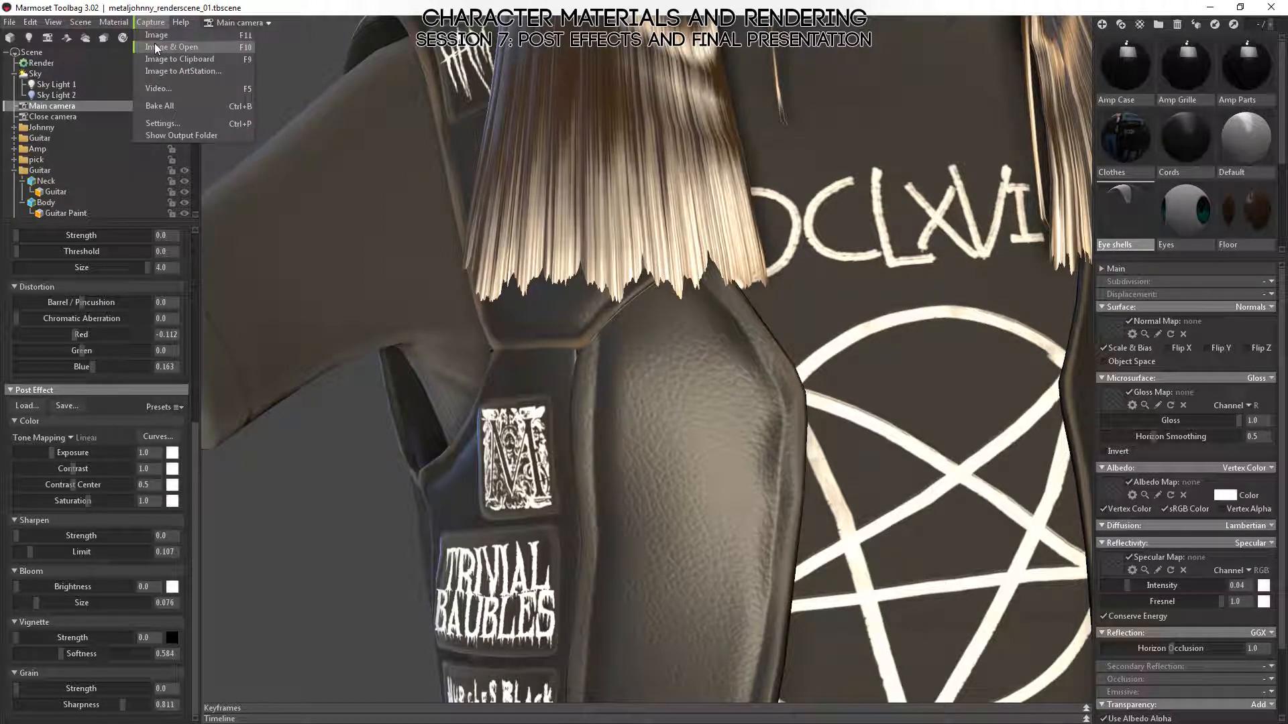
left_click(368, 569)
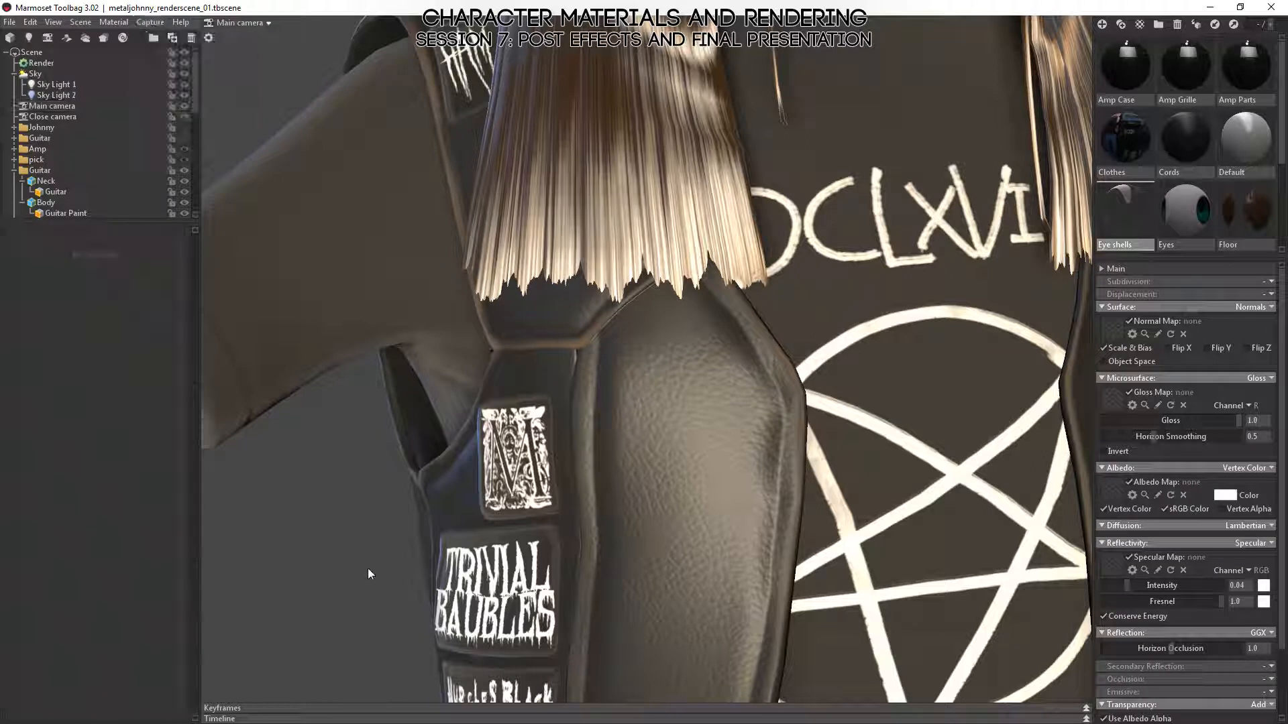
- Try the Main camera's grain strength at 0.497 and 1.0, examine the character from farther away, and reset the strength to 0.0
left_click(61, 107)
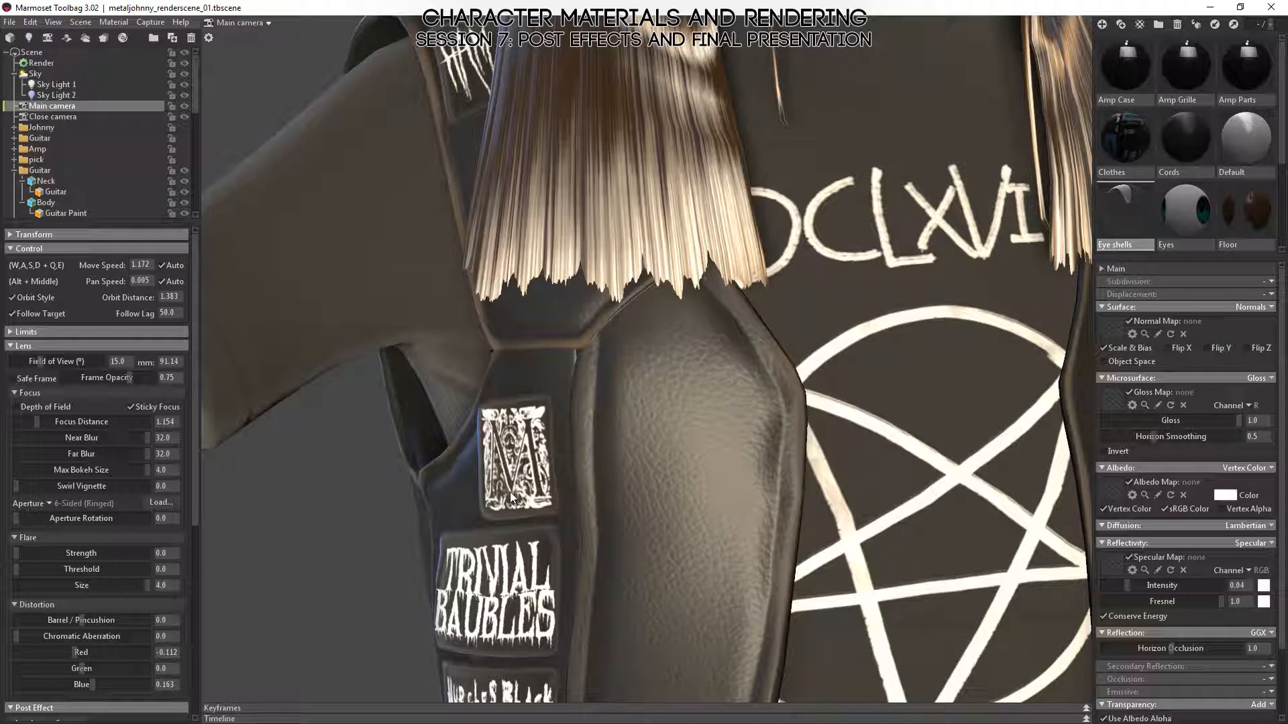
scroll(135, 583, "down", 5)
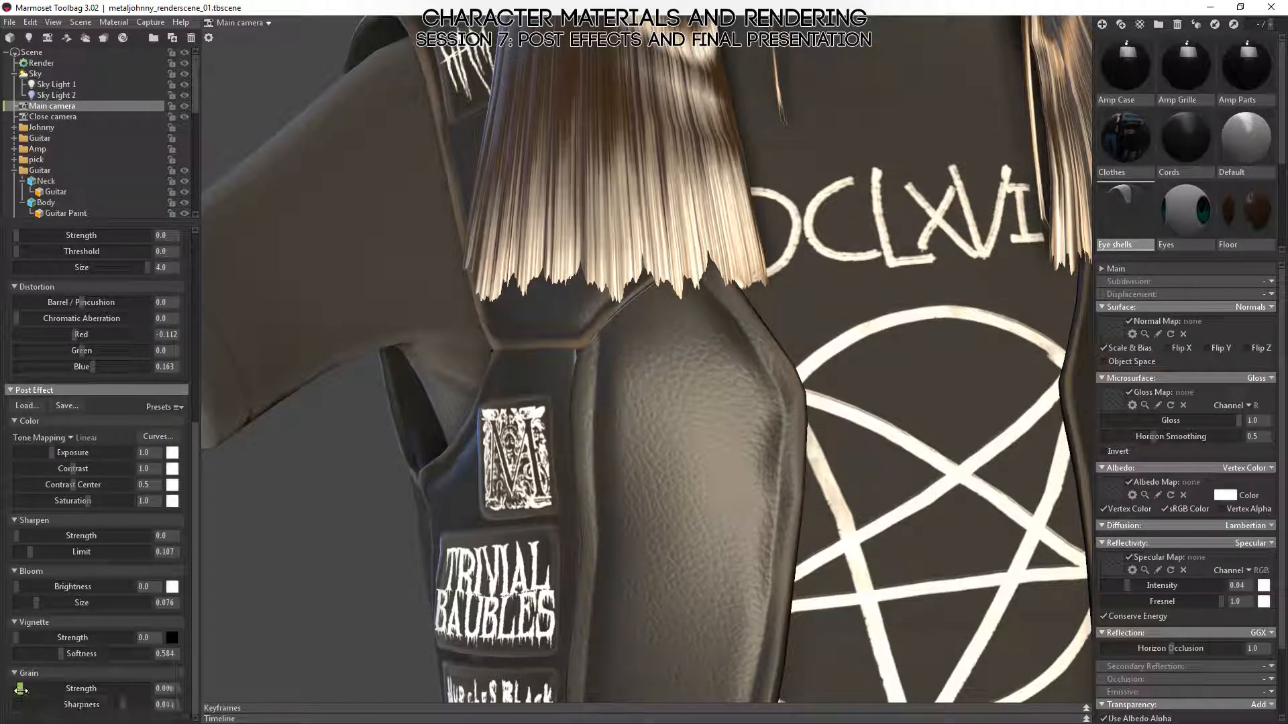
left_click_drag(16, 689, 98, 689)
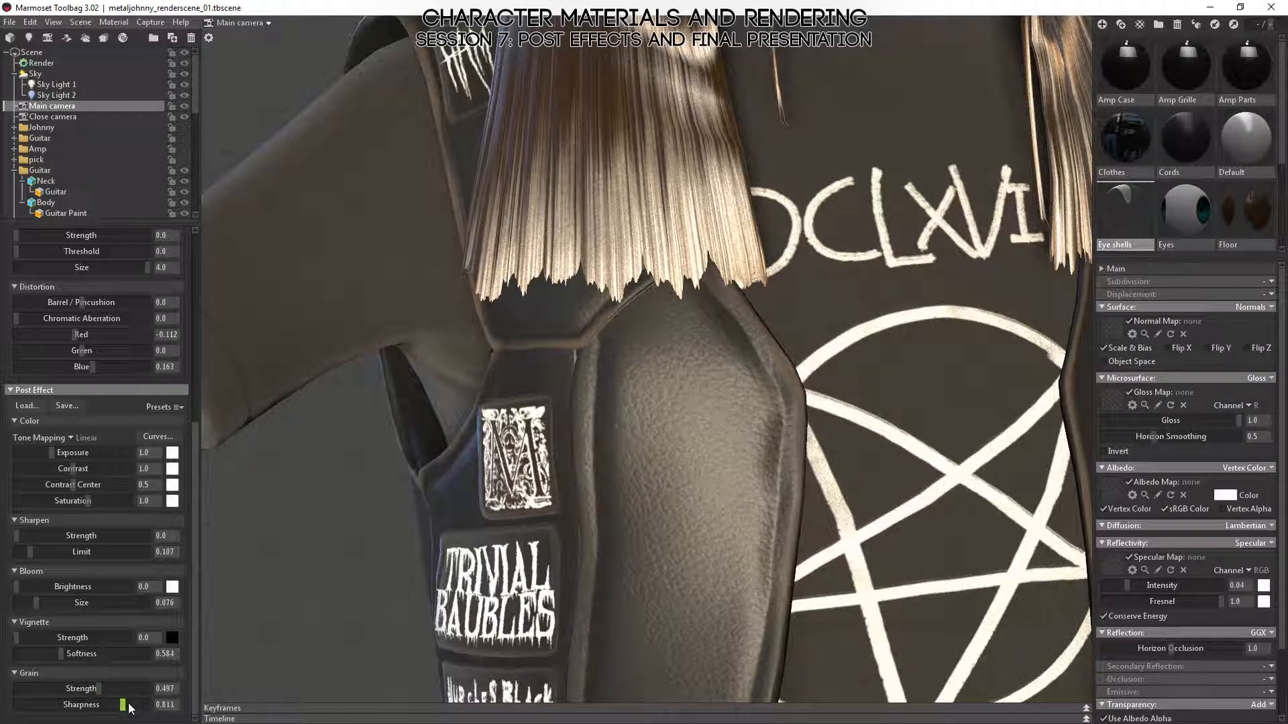
left_click_drag(99, 686, 211, 688)
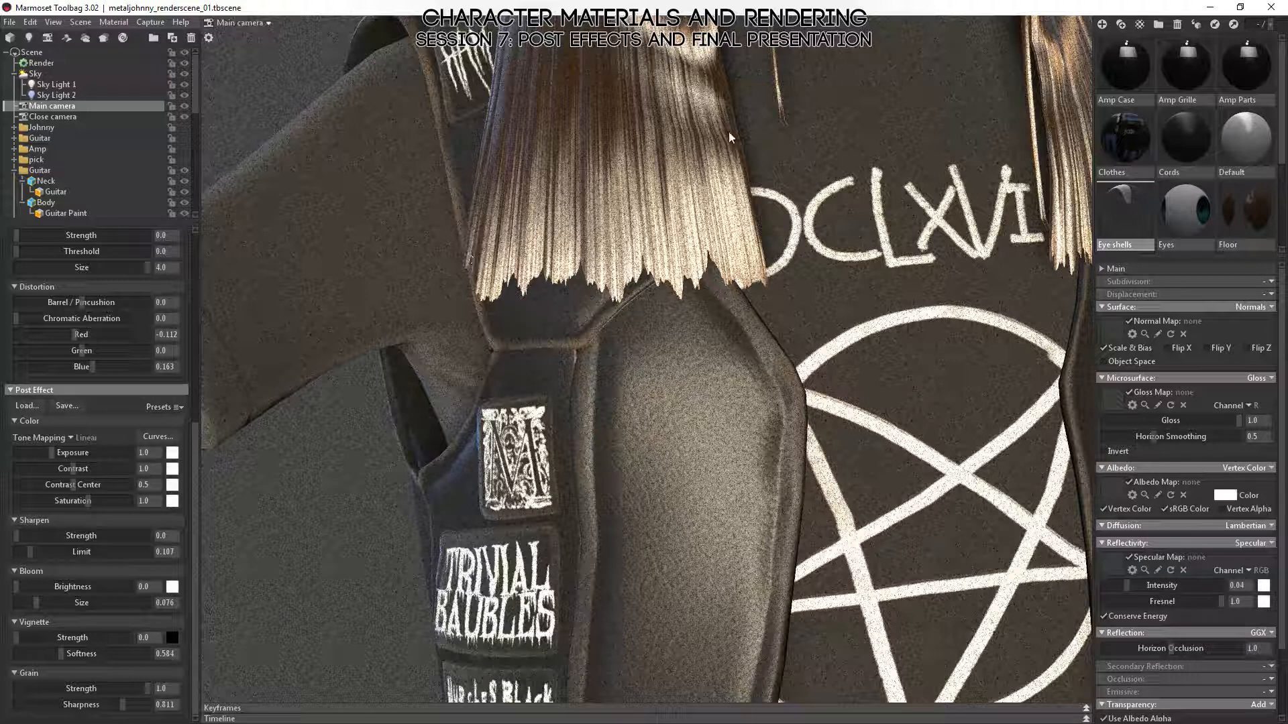
scroll(698, 449, "down", 5)
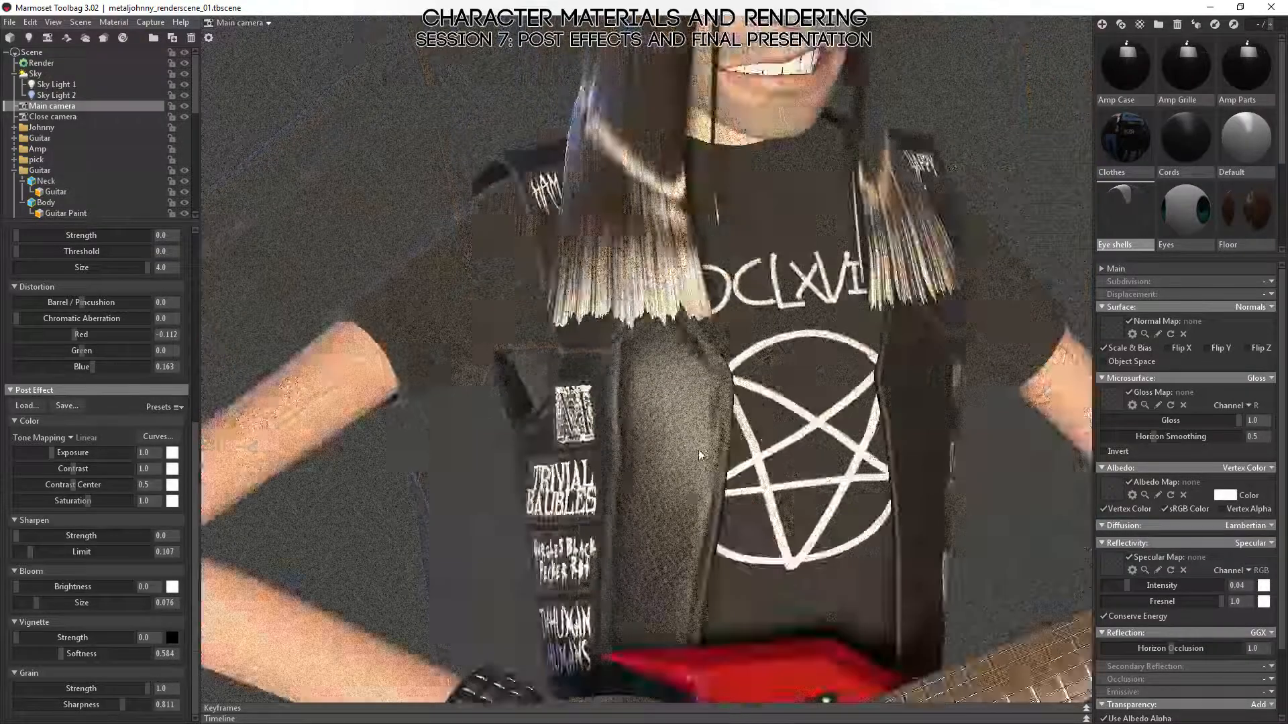
left_click_drag(135, 685, 5, 688)
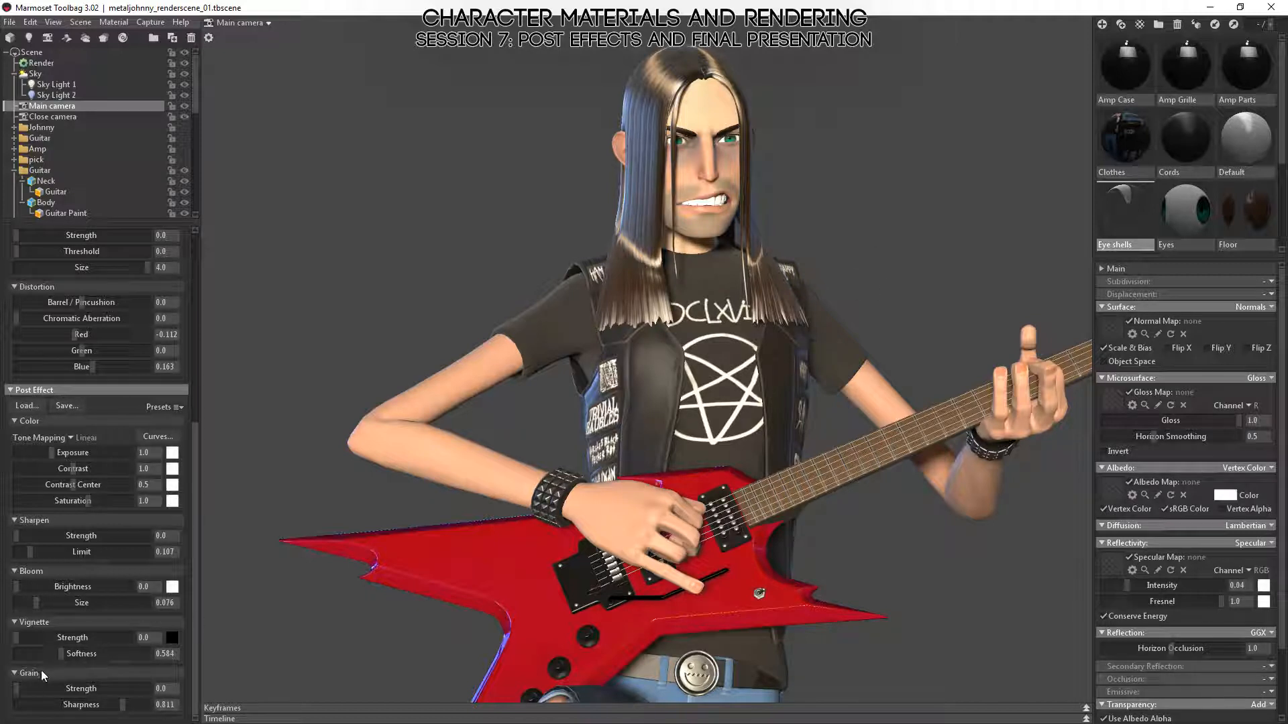
- Compare grain strengths of 1.0 and 0.358 on the character's upper body, ending at 0.177
left_click_drag(20, 690, 150, 670)
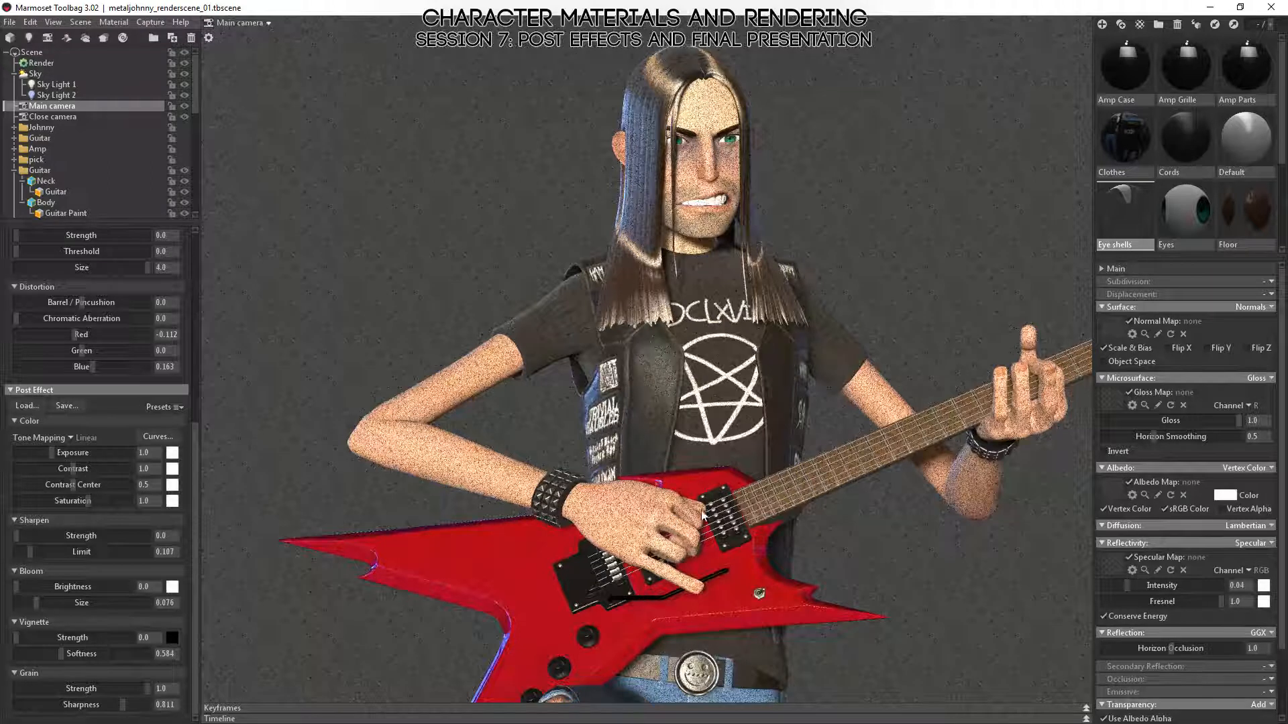
left_click_drag(145, 689, 82, 697)
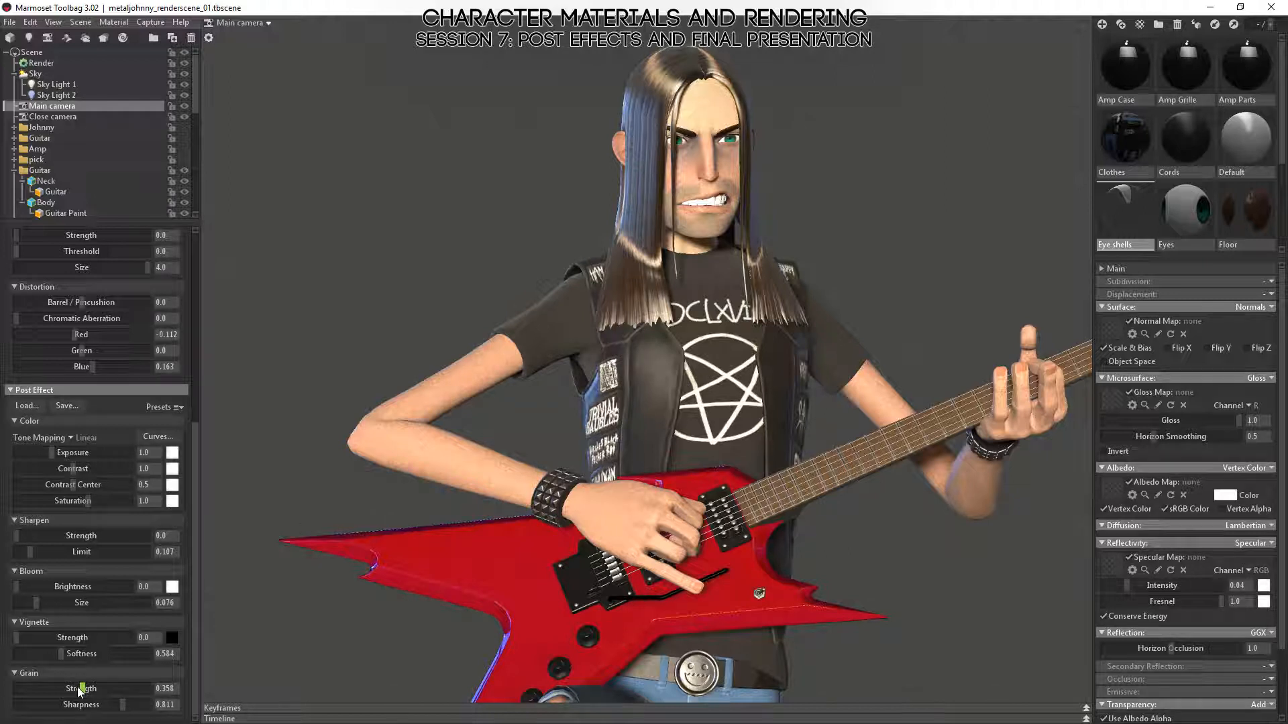
mouse_move(81, 688)
left_mouse_down()
mouse_move(37, 689)
mouse_move(56, 685)
left_mouse_up()
mouse_move(52, 688)
left_mouse_down()
mouse_move(34, 689)
mouse_move(57, 688)
left_mouse_up()
- Set the Main camera's chromatic aberration to 1.0 and its grain strength to 0.0
scroll(71, 591, "down", 2)
scroll(80, 578, "up", 2)
scroll(80, 578, "up", 3)
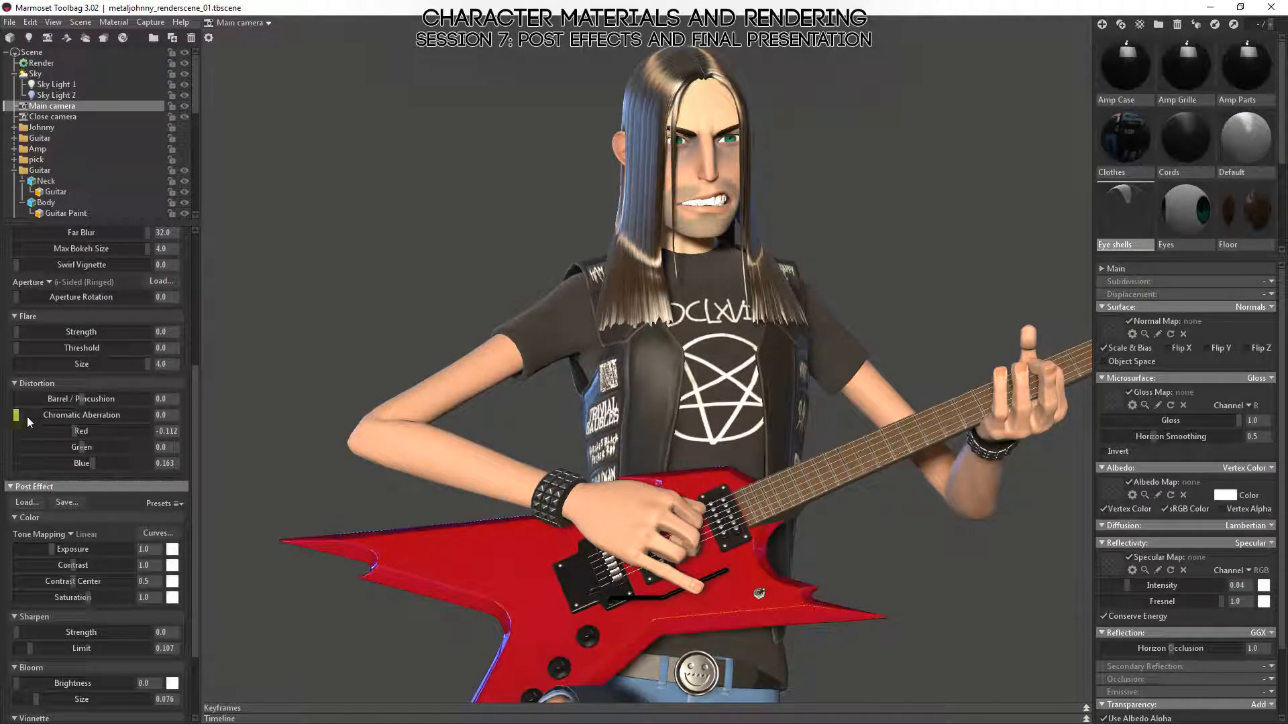
left_click_drag(131, 417, 153, 417)
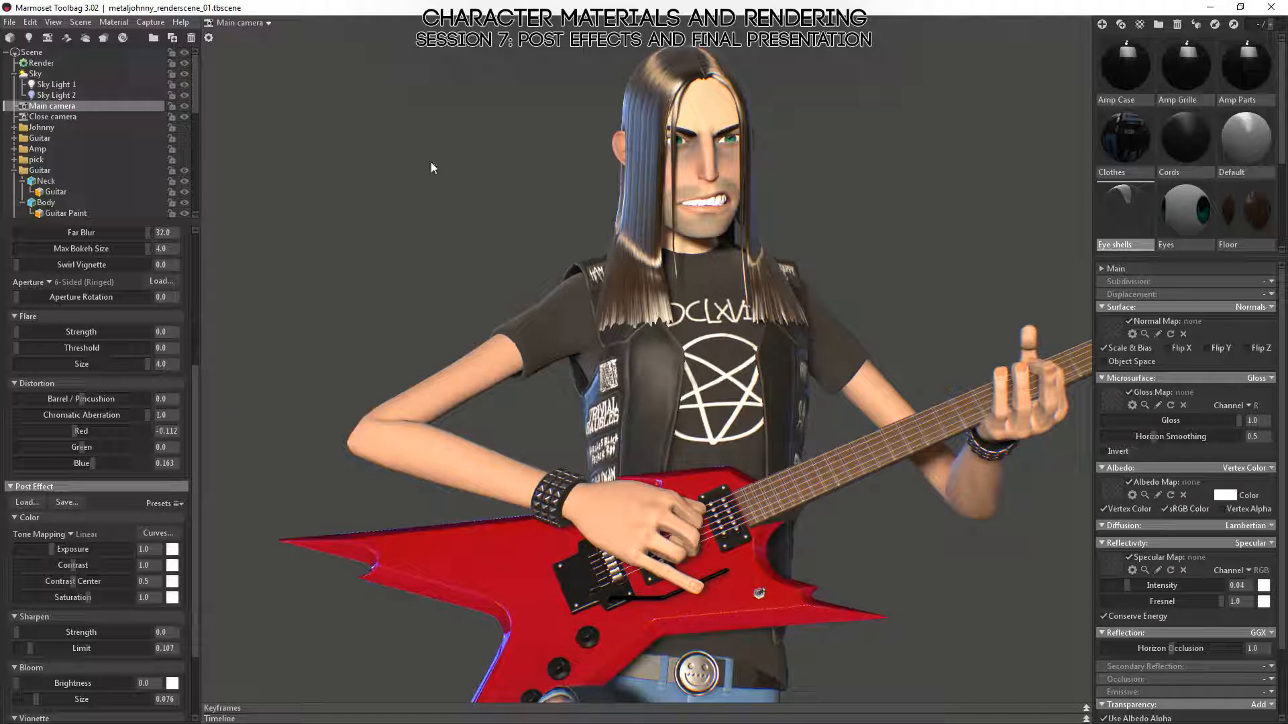
scroll(195, 466, "down", 3)
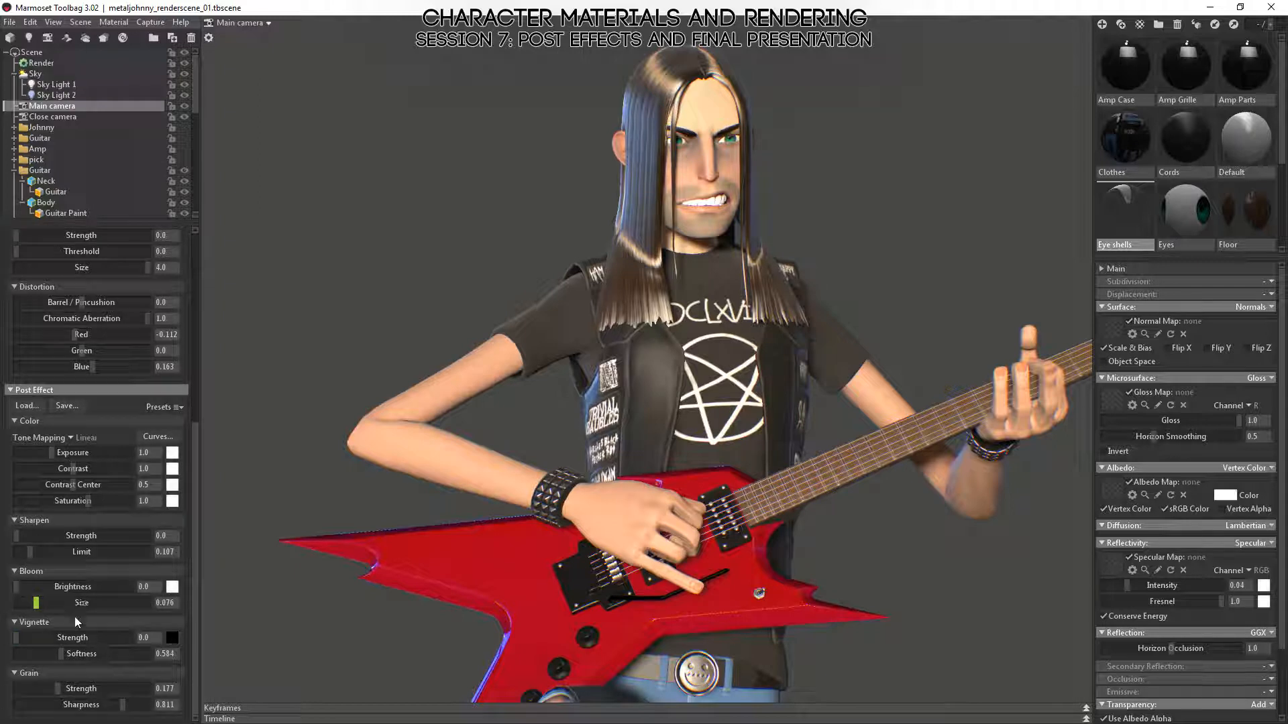
left_click_drag(58, 688, 15, 688)
left_click(16, 423)
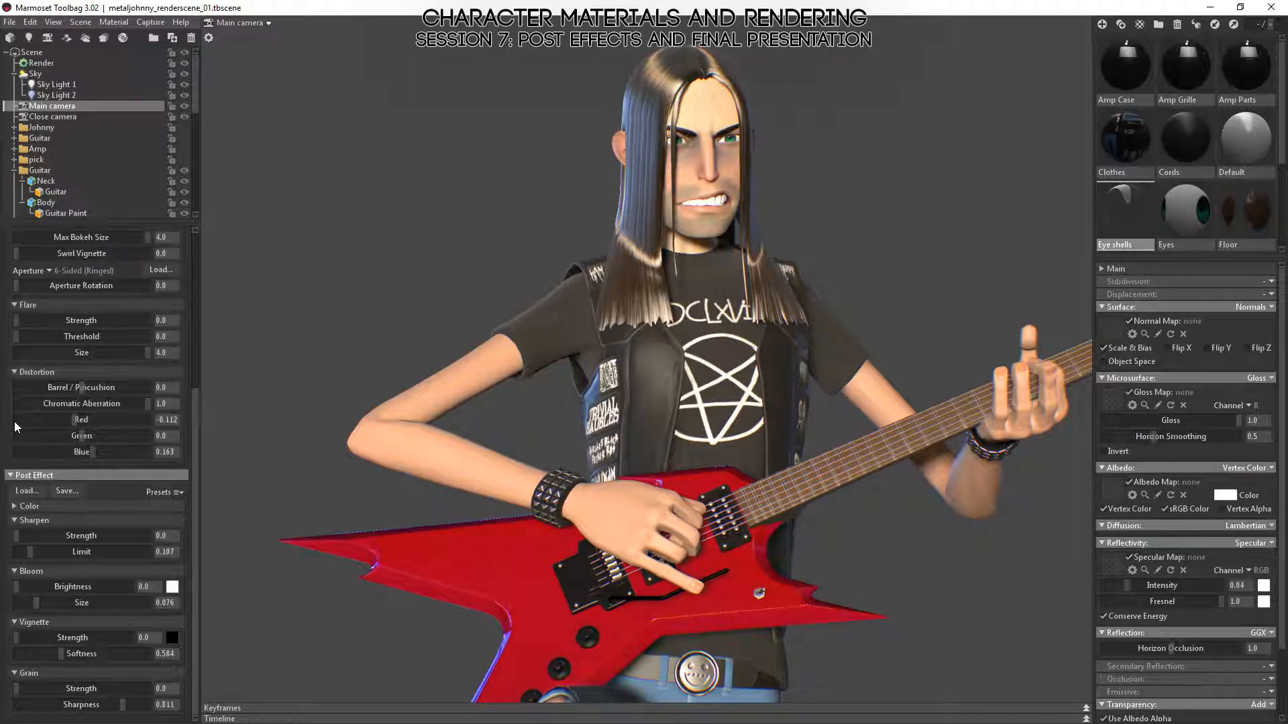
left_click(16, 509)
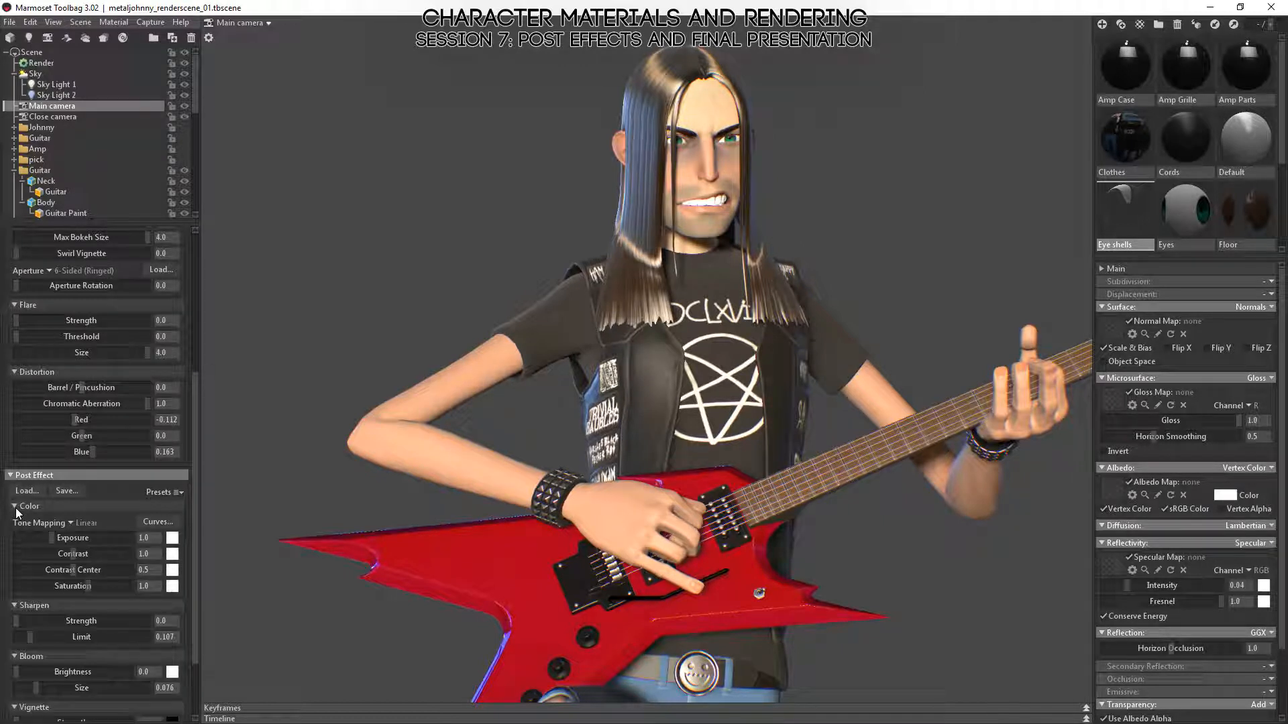
scroll(84, 522, "down", 2)
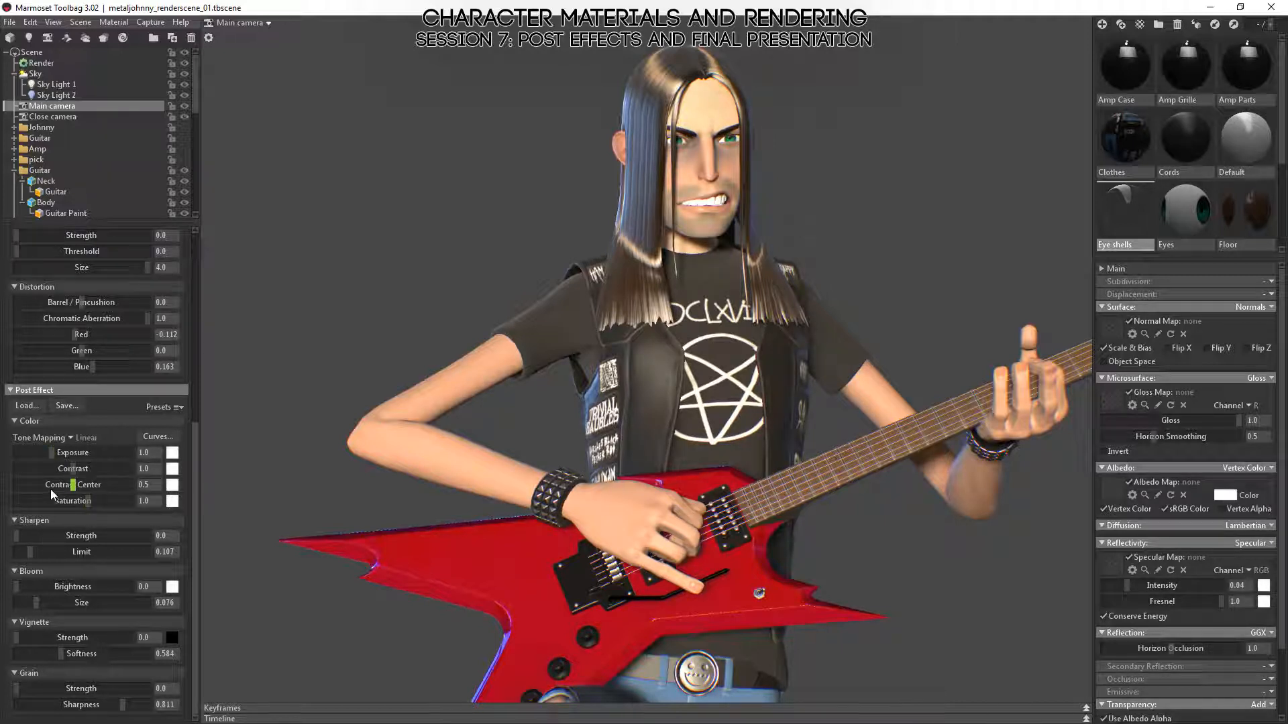
left_click(74, 436)
left_click(67, 435)
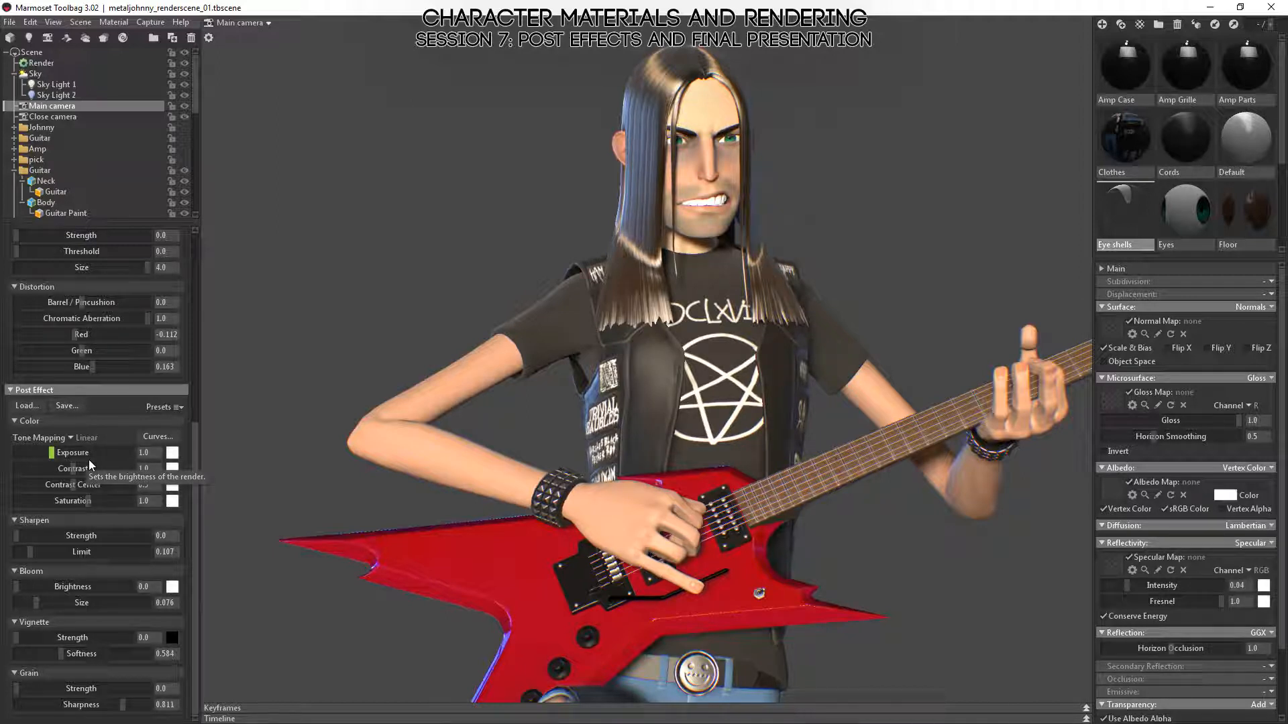
key("Tab")
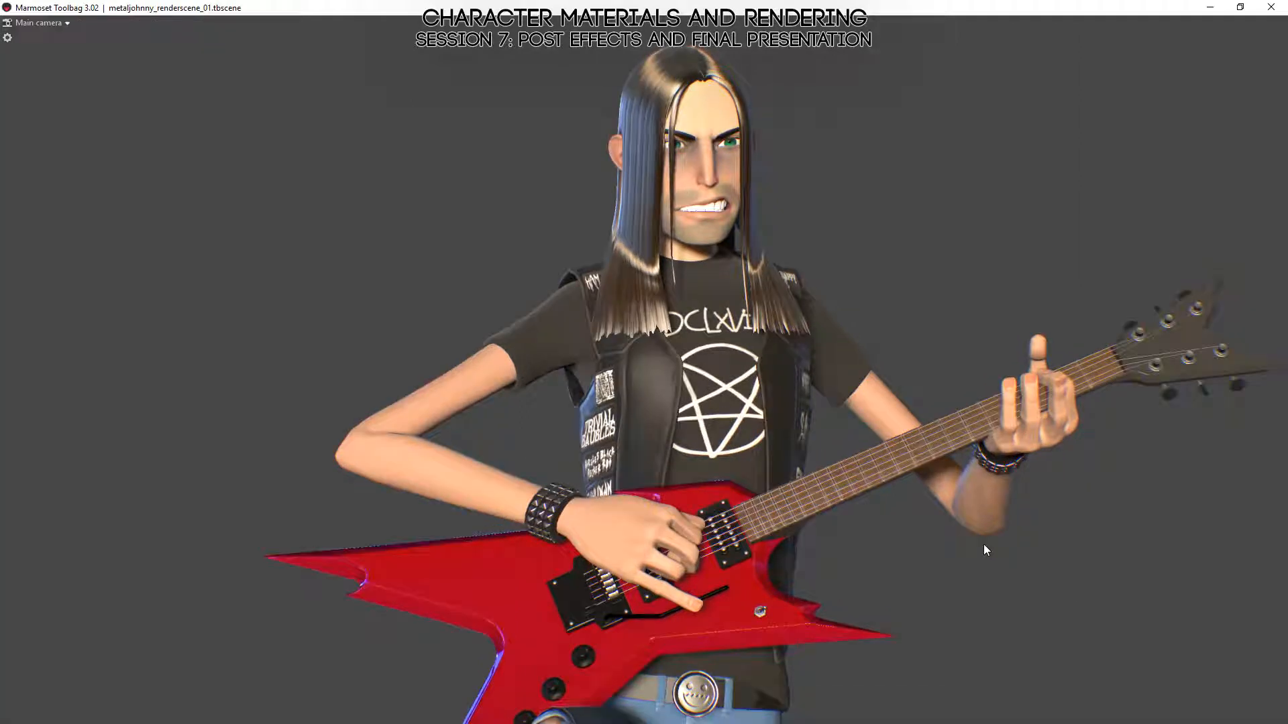
key("Tab")
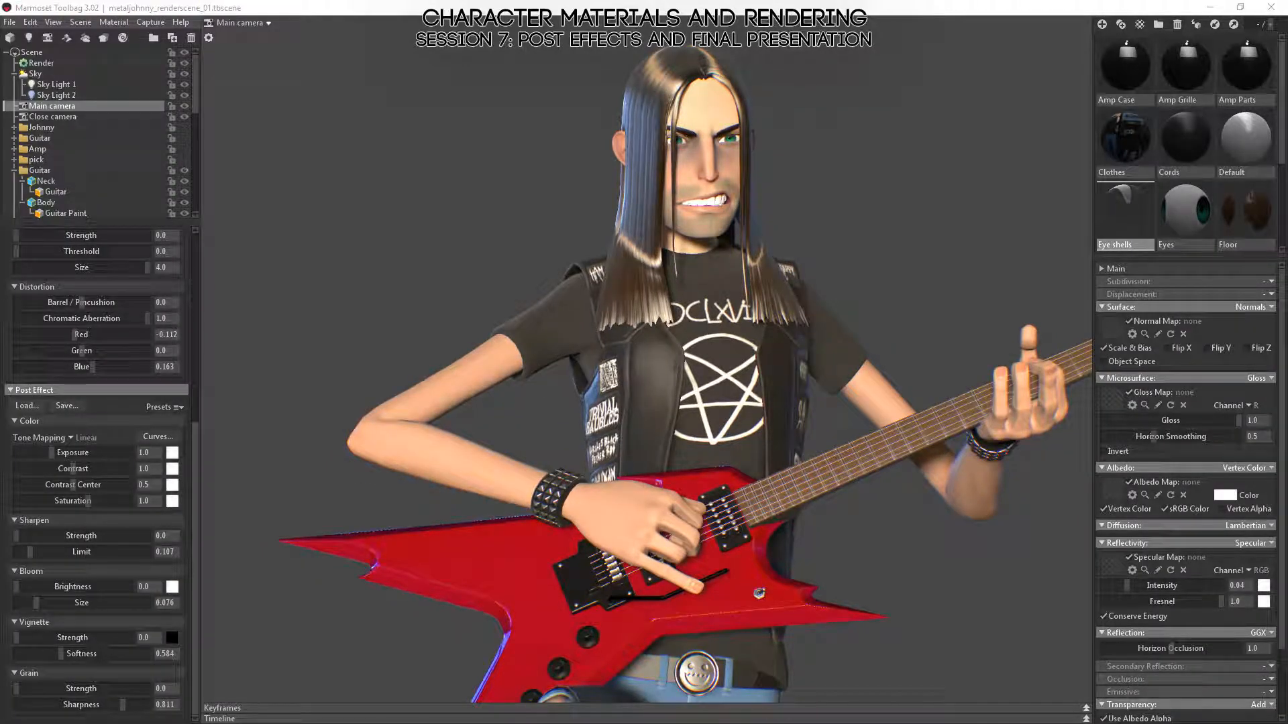
- Switch to Photoshop, create a new 1920 × 1080 pixel document and paste the captured Toolbag screenshot into it
key("alt+Tab")
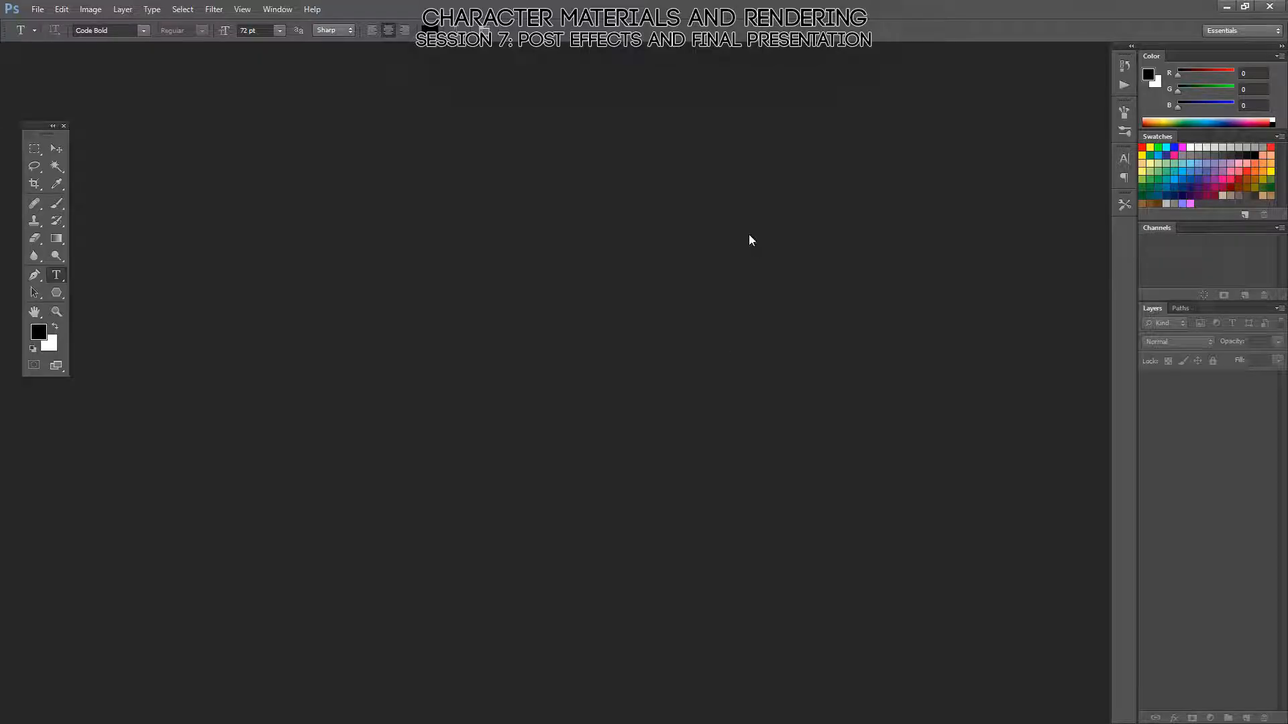
key("ctrl+n")
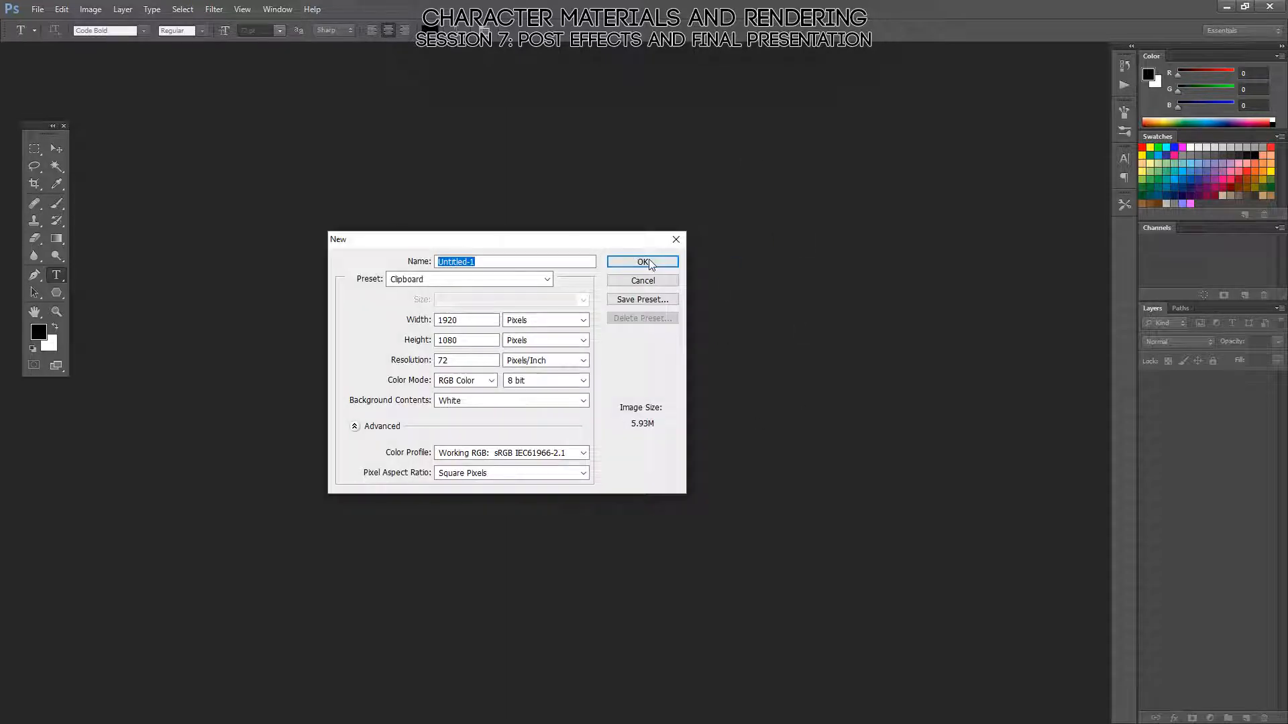
left_click(644, 262)
key("ctrl+v")
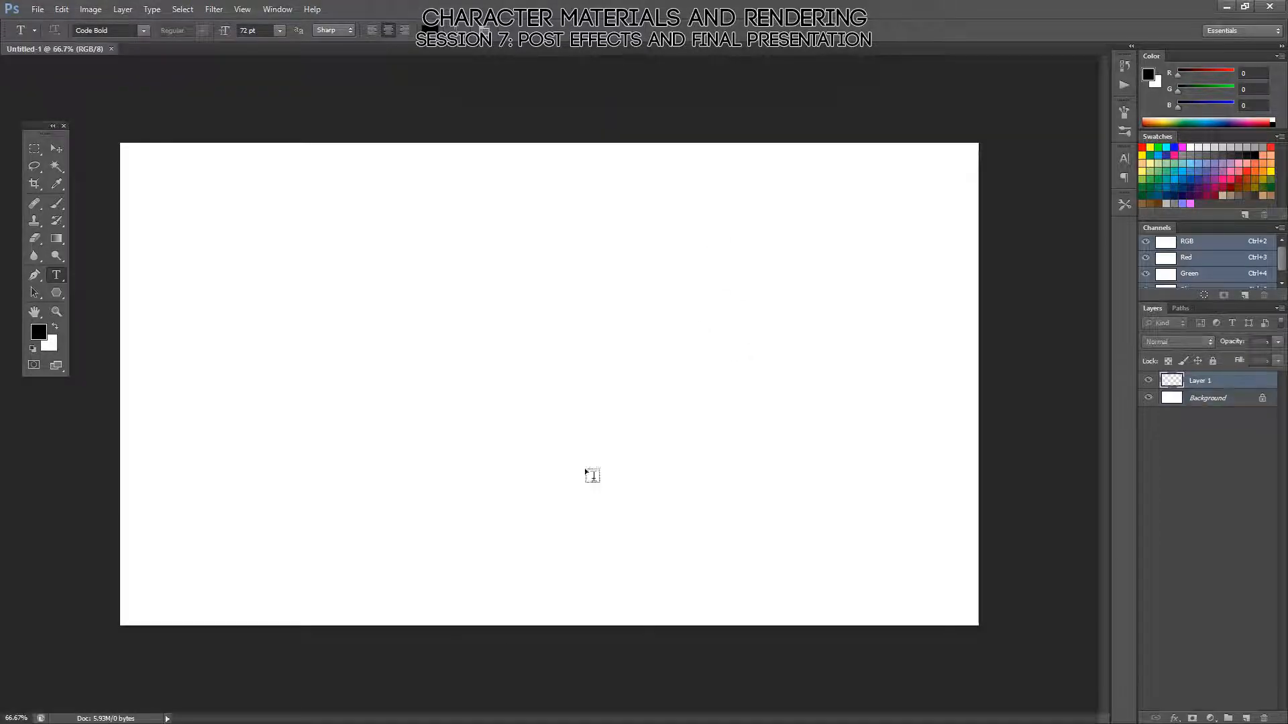
- Crop the pasted screenshot to the viewport area around the guitarist and display it at actual pixels
key("m")
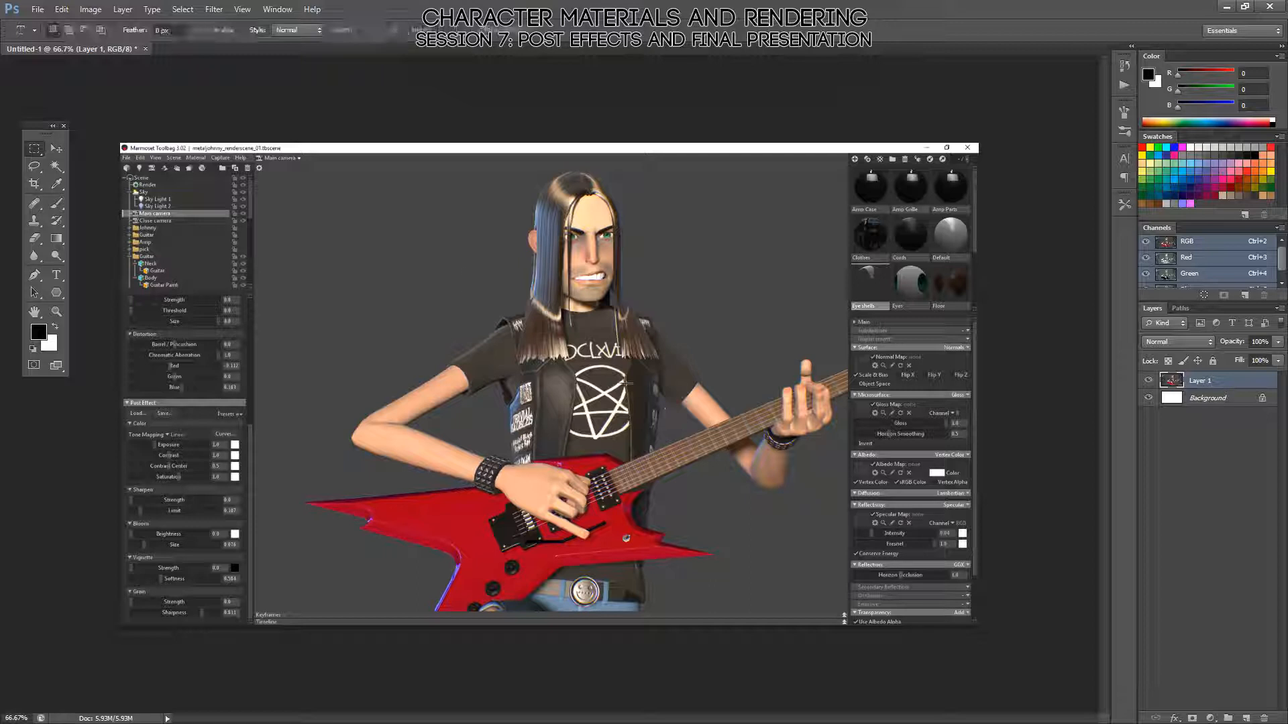
left_click_drag(303, 160, 819, 602)
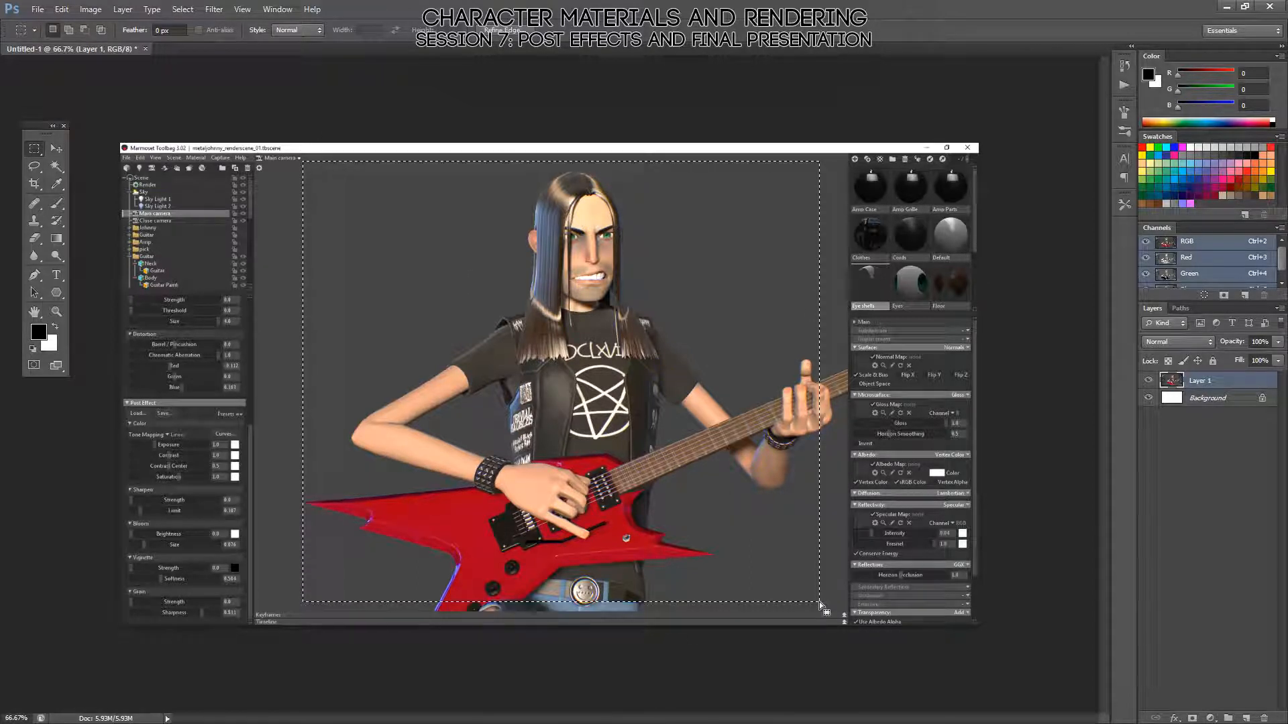
key("c")
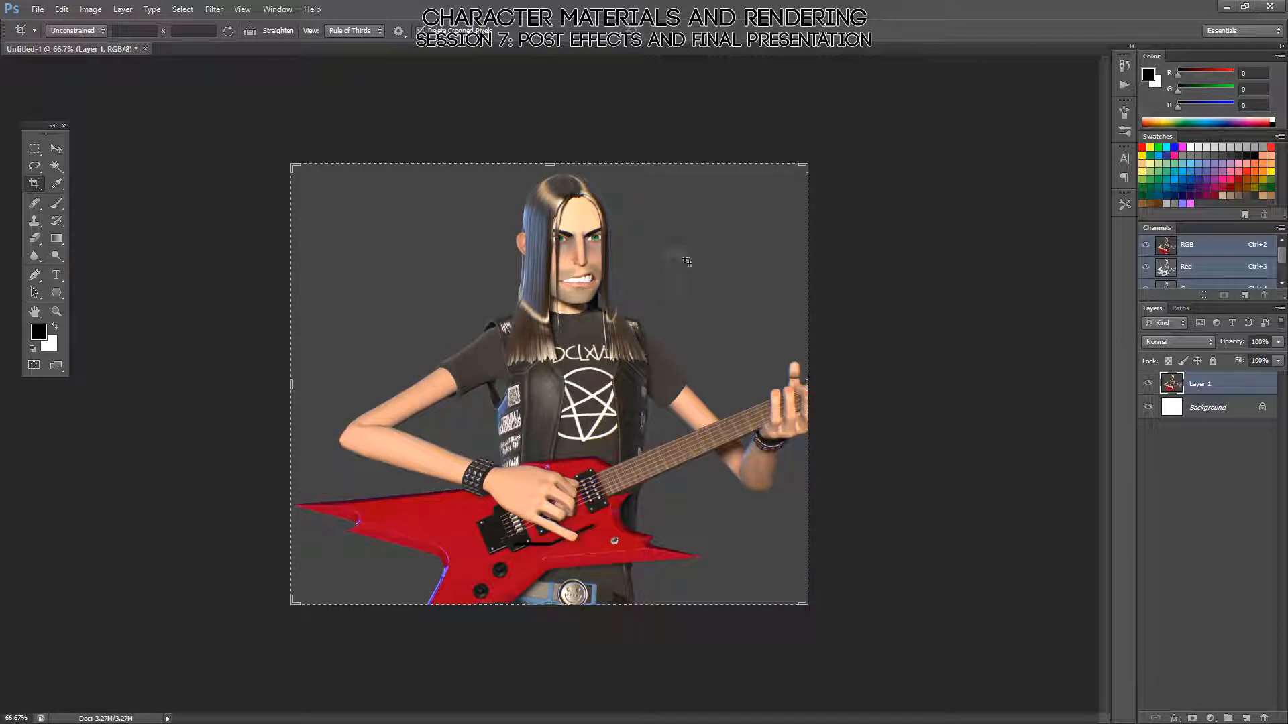
key("b")
left_click(56, 311)
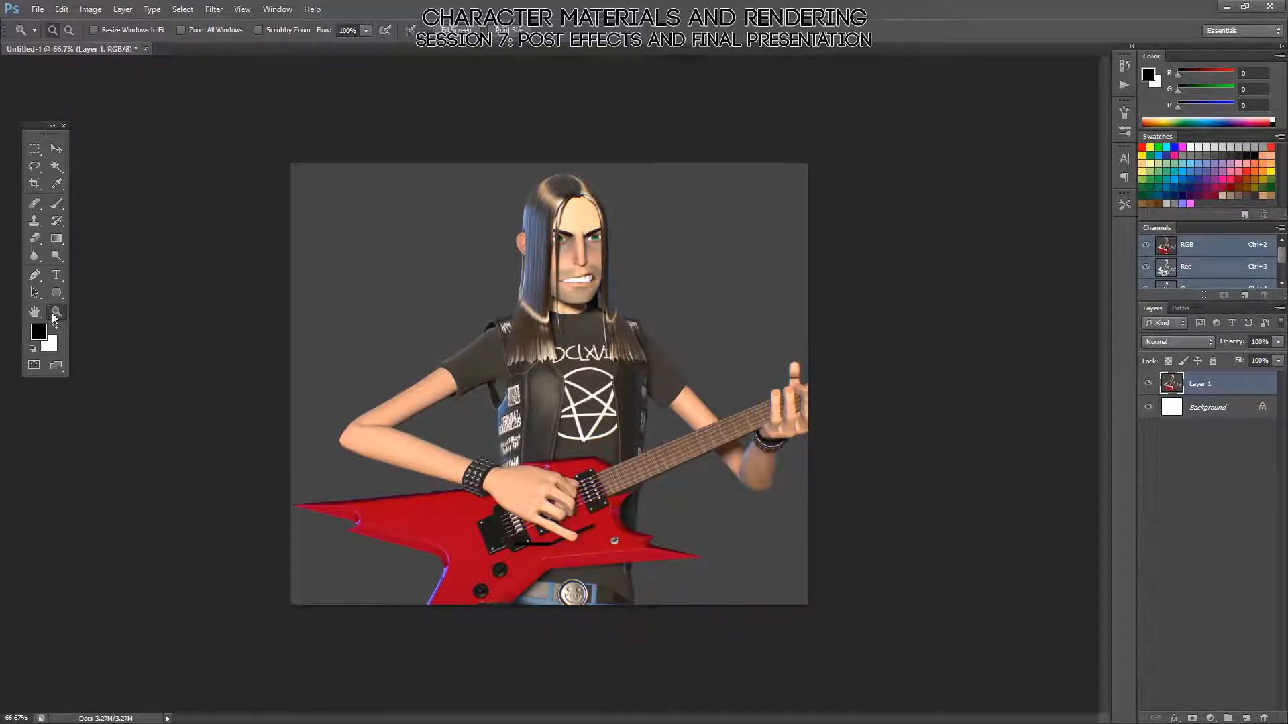
left_click(344, 29)
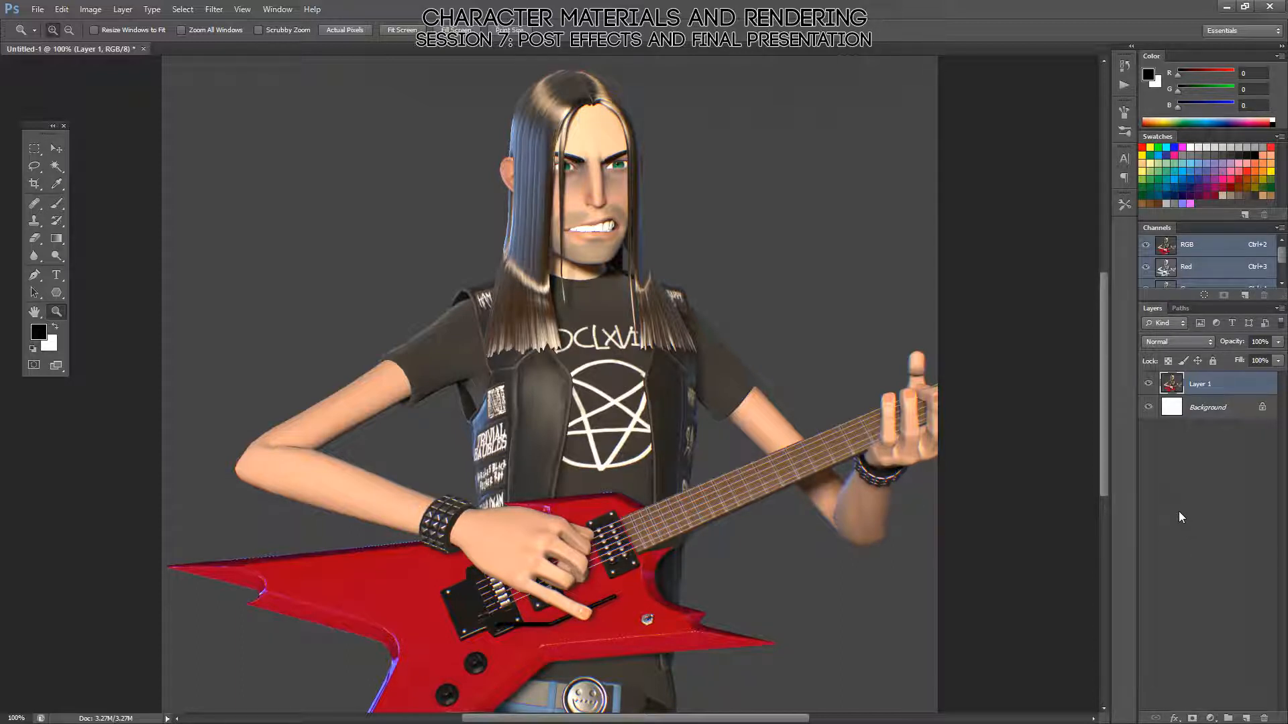
- Add a Curves adjustment layer above the screenshot, uncover more of the image and keep the curve's channel on RGB
left_click(1212, 720)
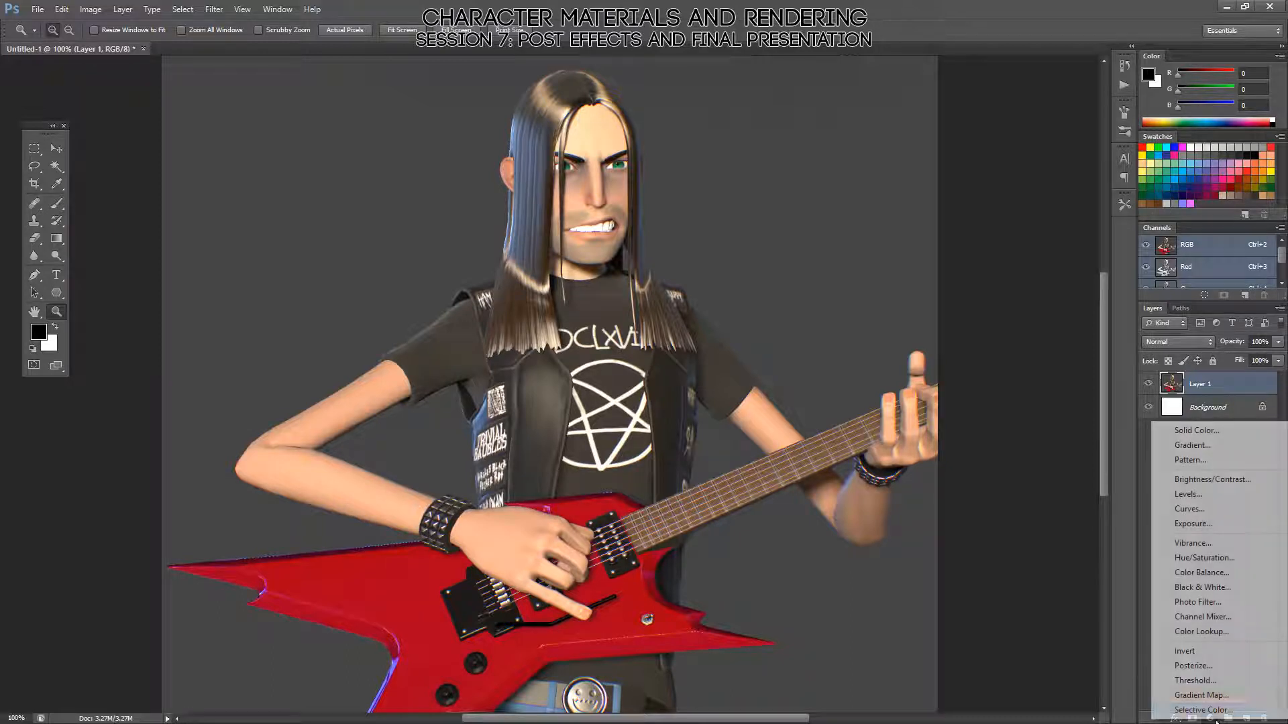
left_click(1203, 511)
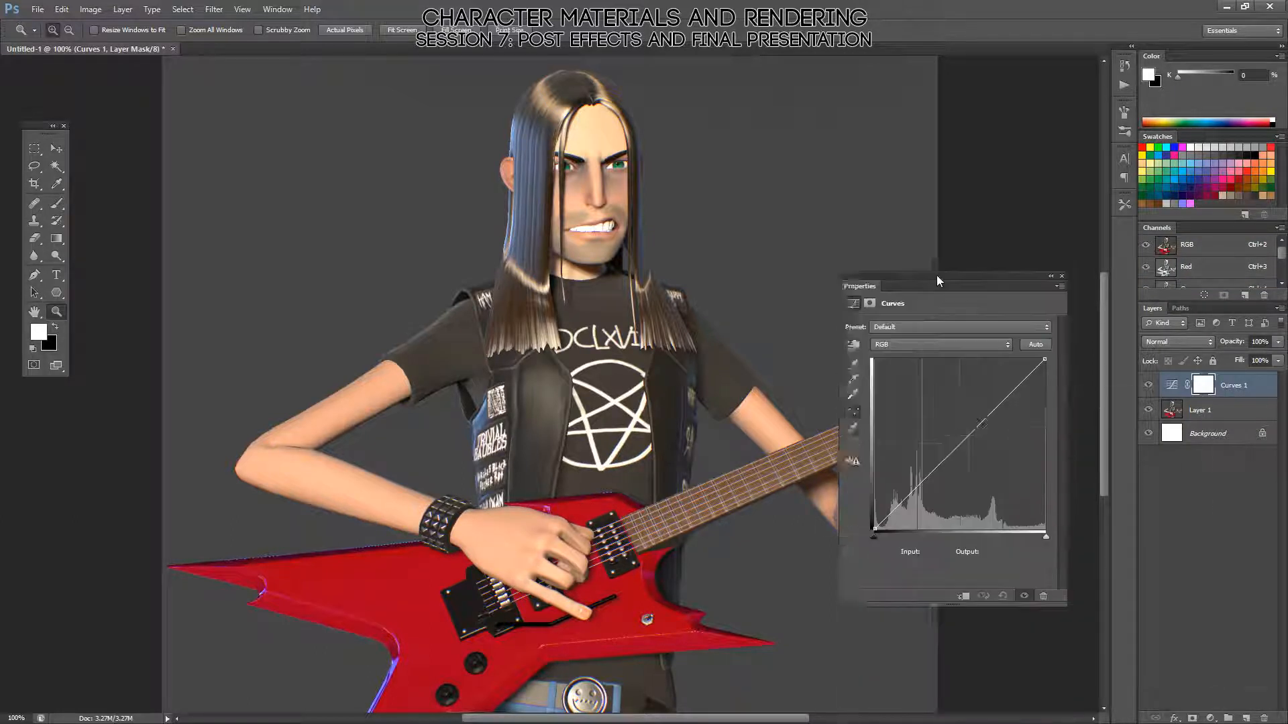
left_click_drag(936, 274, 952, 190)
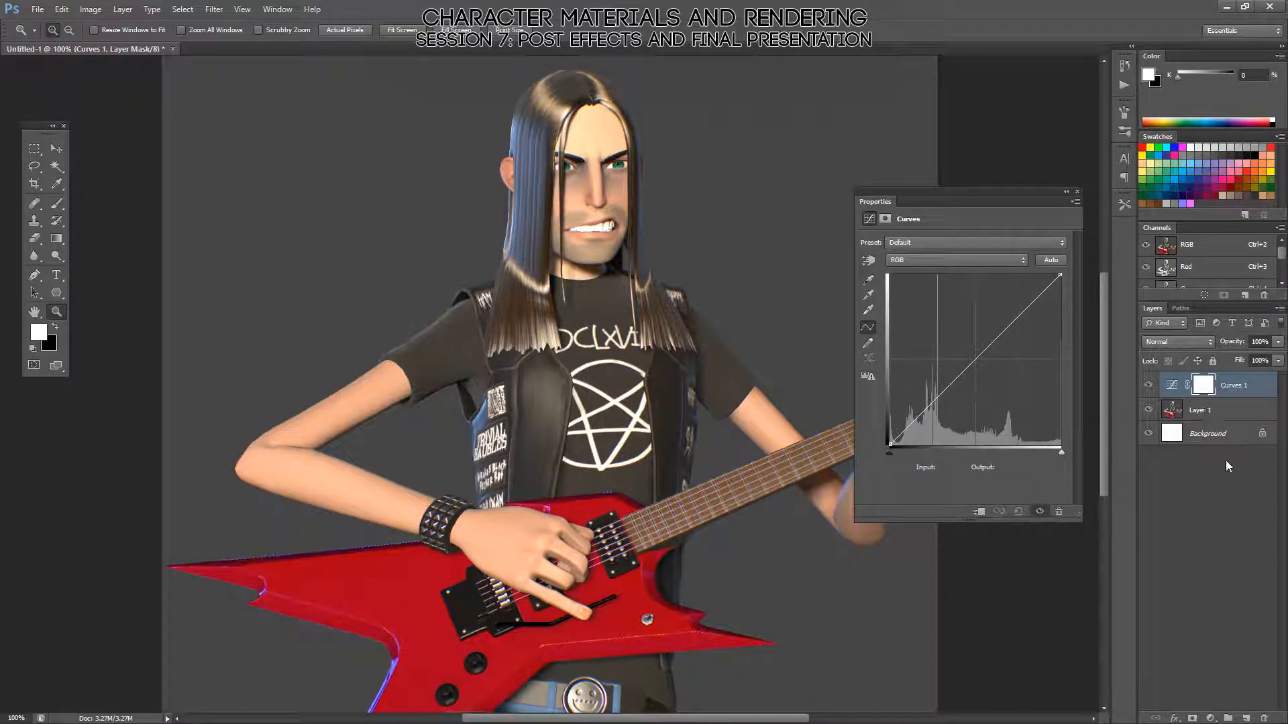
left_click(912, 258)
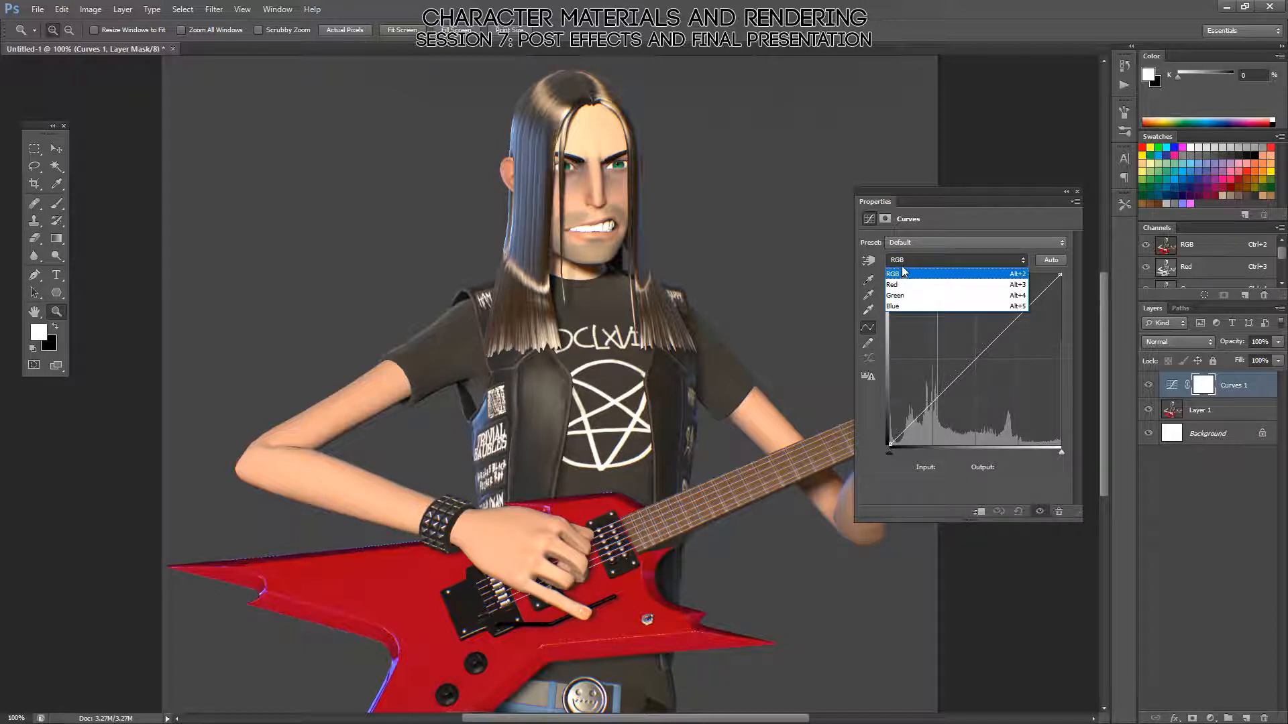
left_click(902, 273)
left_click(1211, 718)
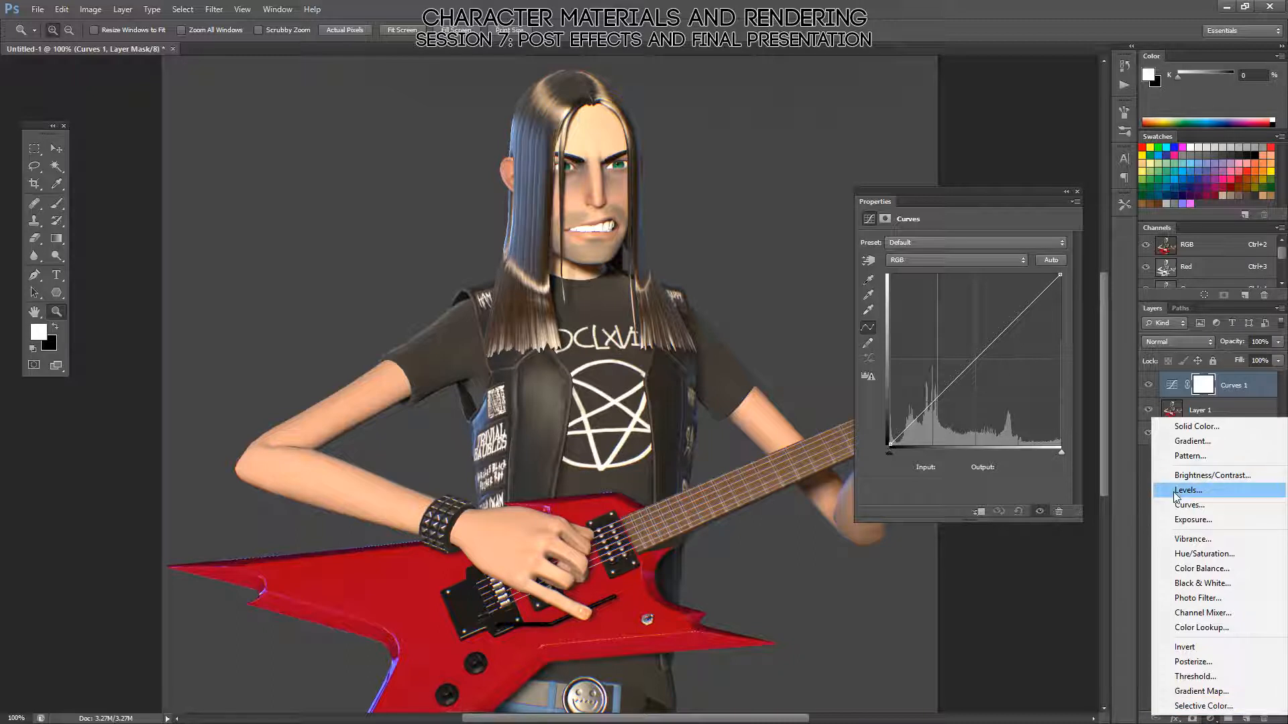
left_click(948, 496)
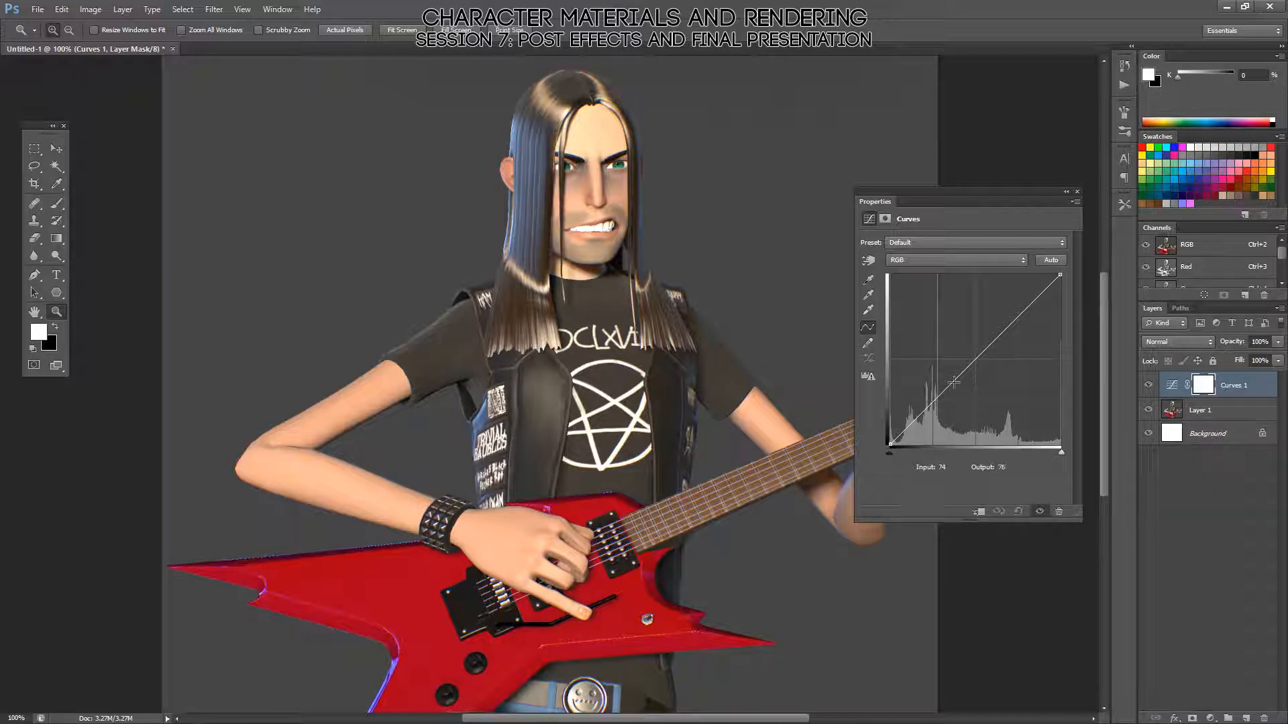
- Shape the Red channel's curve into an S by raising the highlights and lowering the shadows to input 75, output 57
left_click(962, 264)
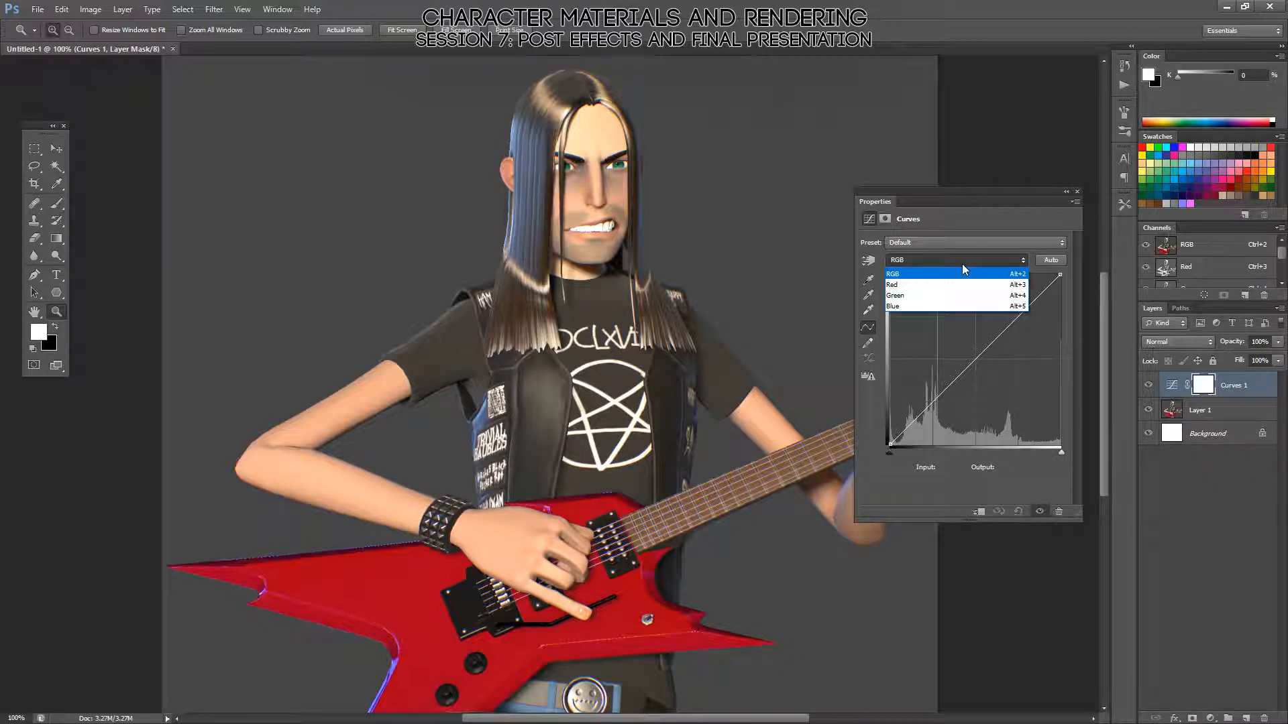
left_click(966, 280)
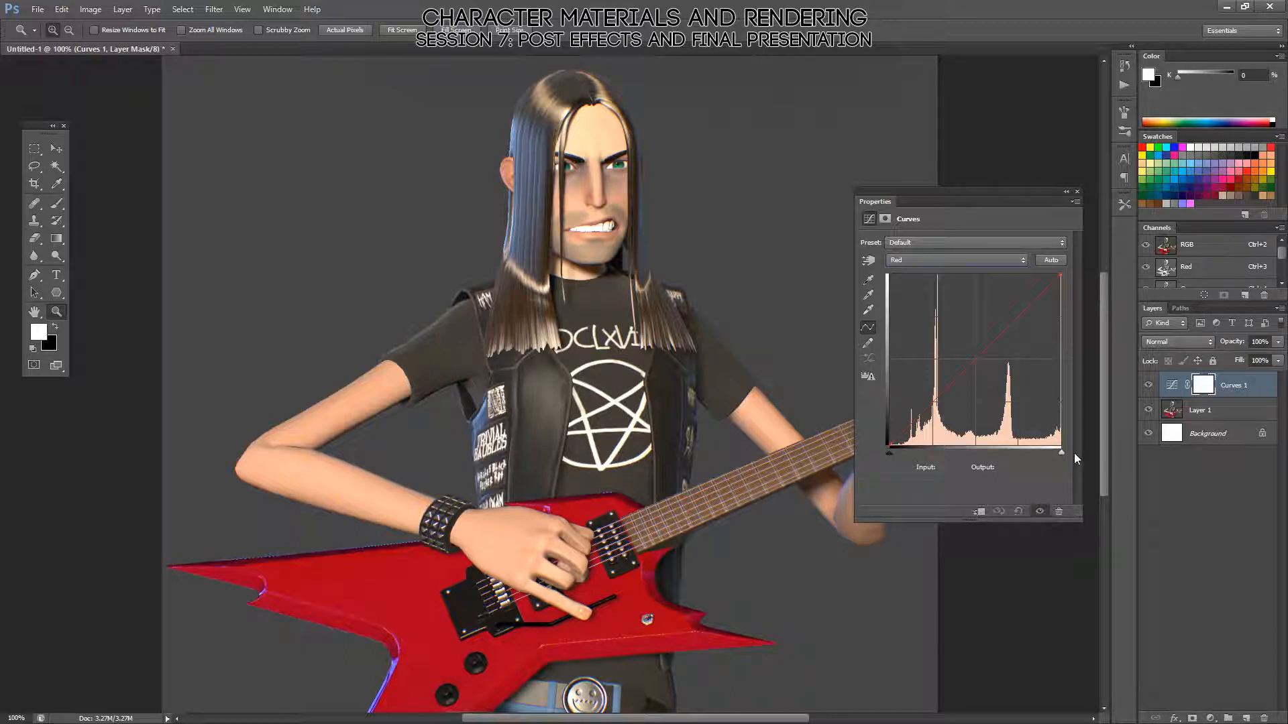
left_click_drag(1026, 306, 1024, 286)
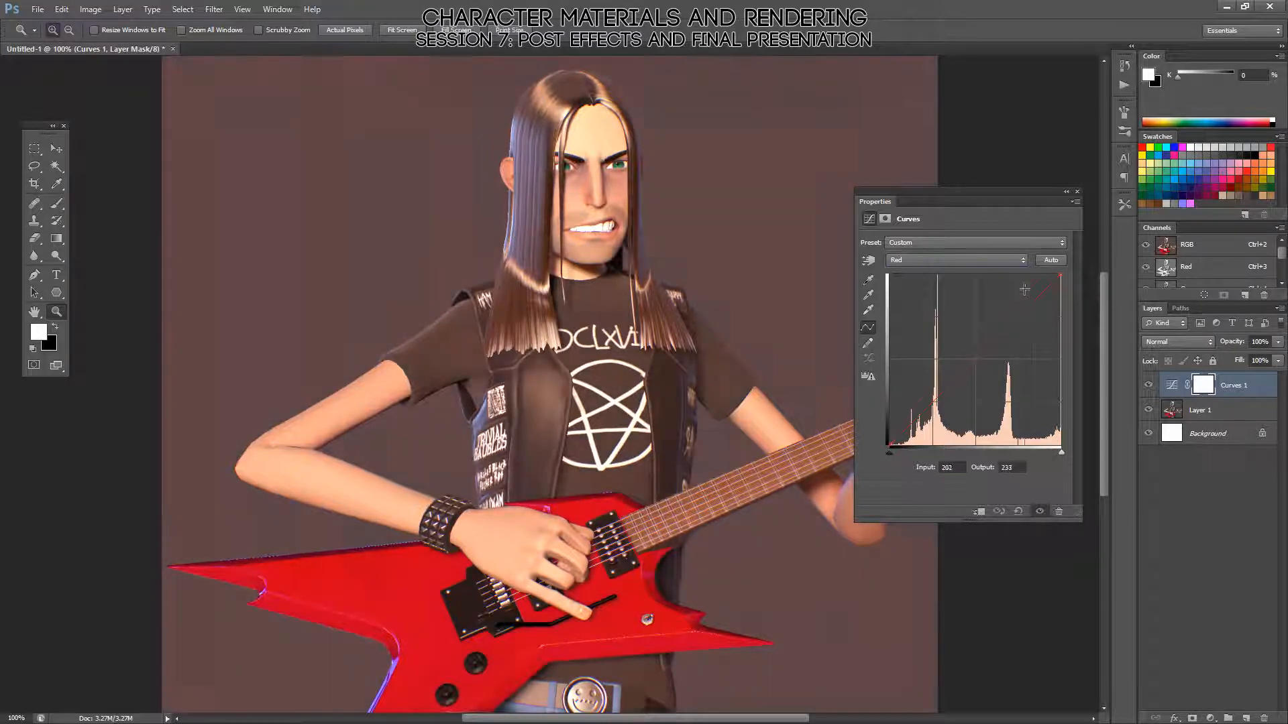
left_click_drag(939, 395, 939, 407)
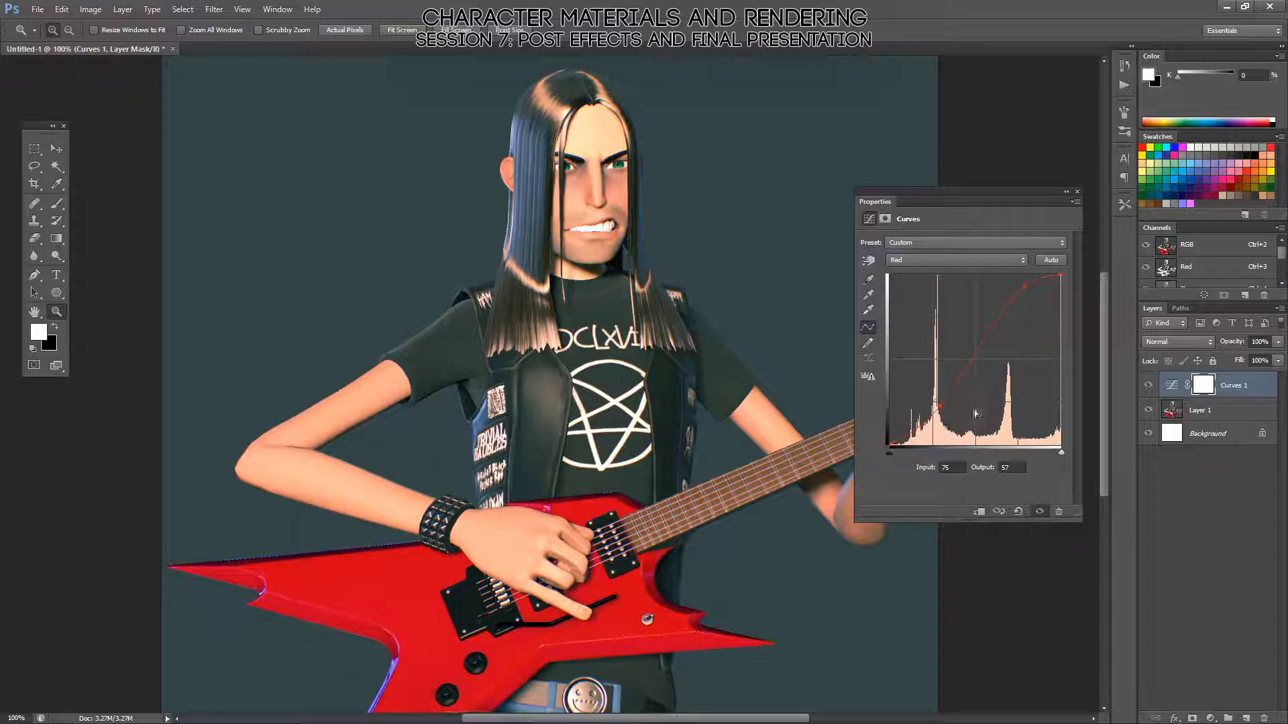
- Undo the Red curve edits and reshape the Red channel into a stronger S with raised highlights and shadows at input 65, output 33
key("ctrl+alt+z")
key("ctrl+alt+z")
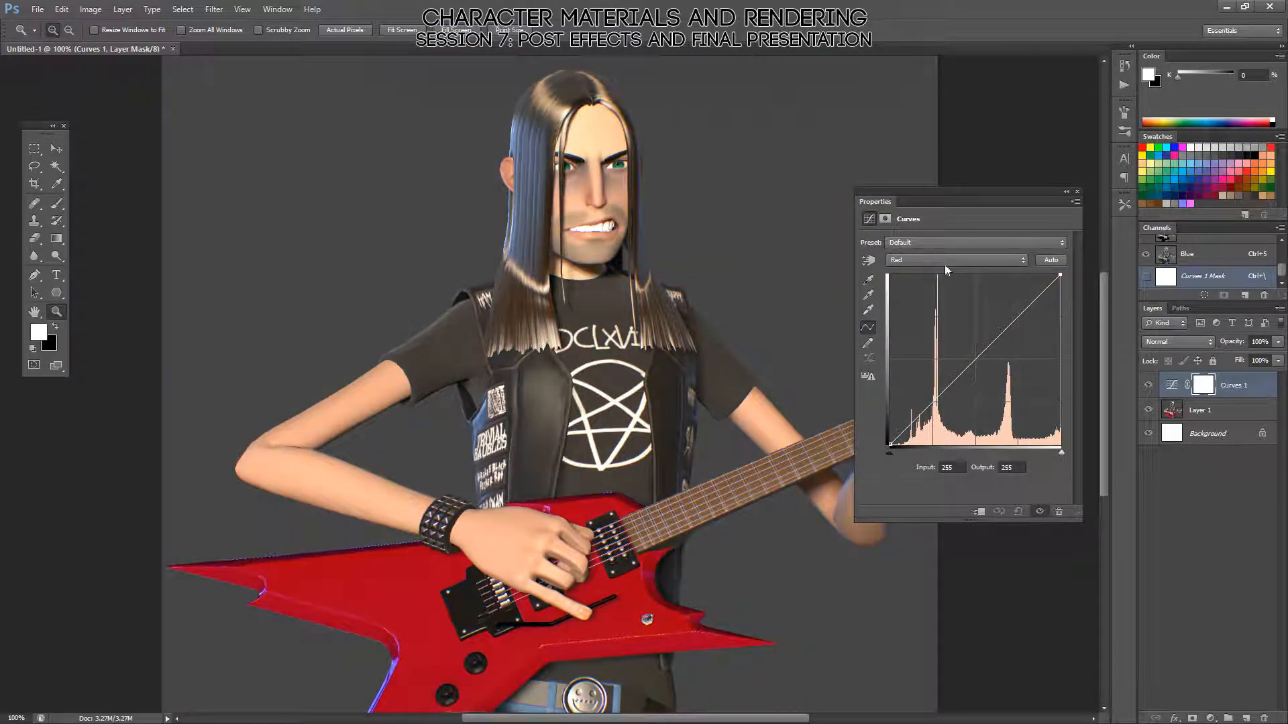
left_click(946, 261)
left_click(920, 259)
left_click_drag(1032, 304, 1024, 284)
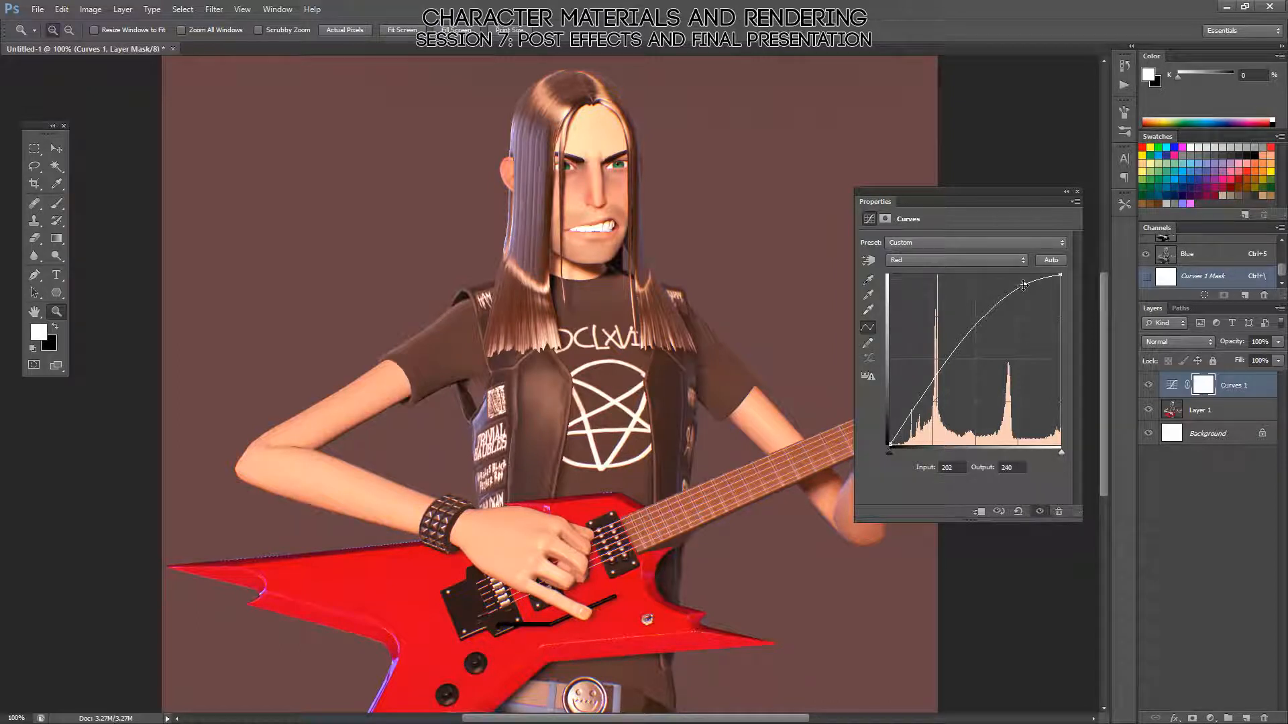
left_click_drag(1024, 285, 1025, 283)
left_click_drag(934, 374, 933, 421)
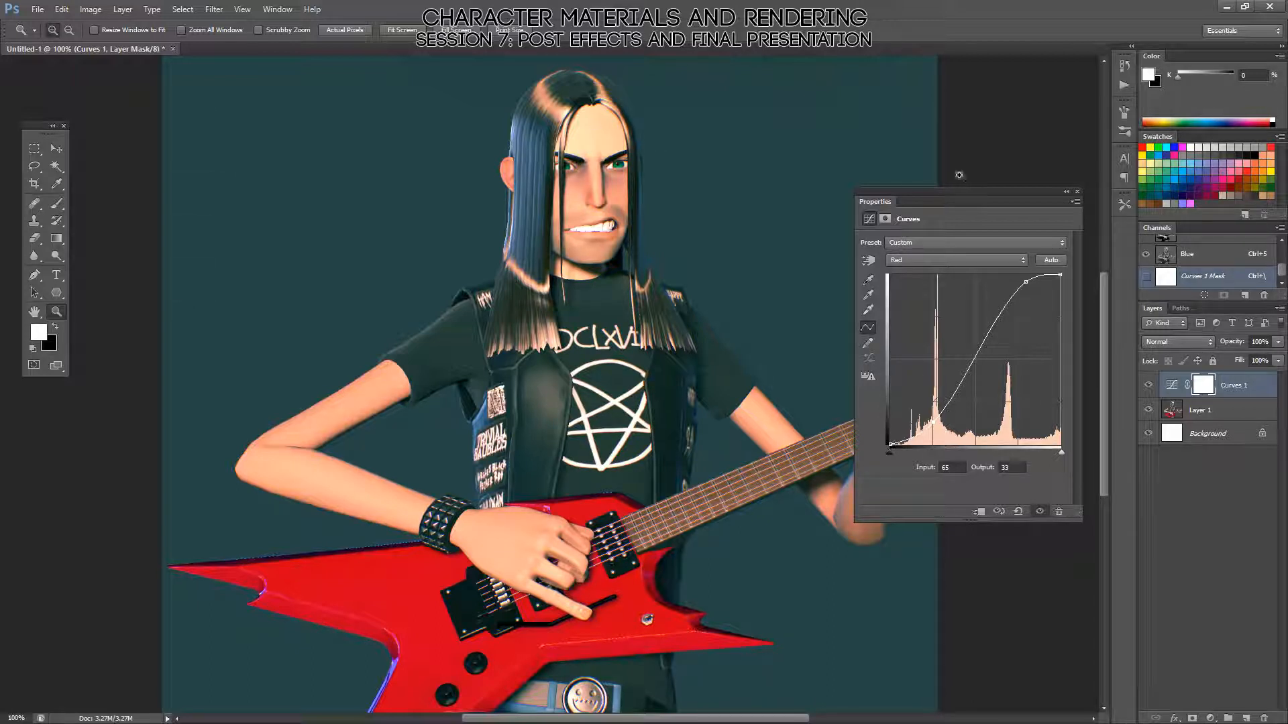
- Raise the Green curve's highlights, and bend the Blue curve with raised shadows and highlights lowered to input 180, output 168
left_click(931, 260)
left_click(908, 297)
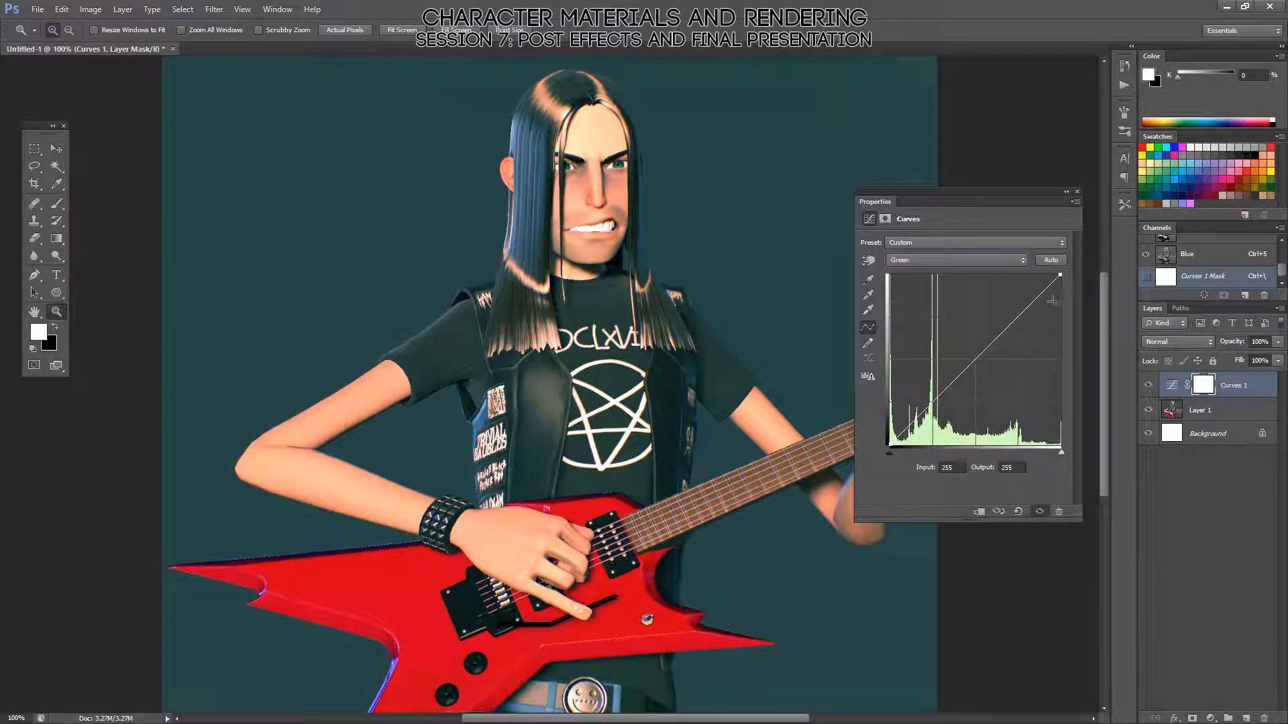
left_click_drag(1022, 312, 1020, 295)
left_click_drag(958, 340, 936, 371)
left_click(951, 264)
left_click(939, 310)
left_click_drag(994, 311, 1015, 342)
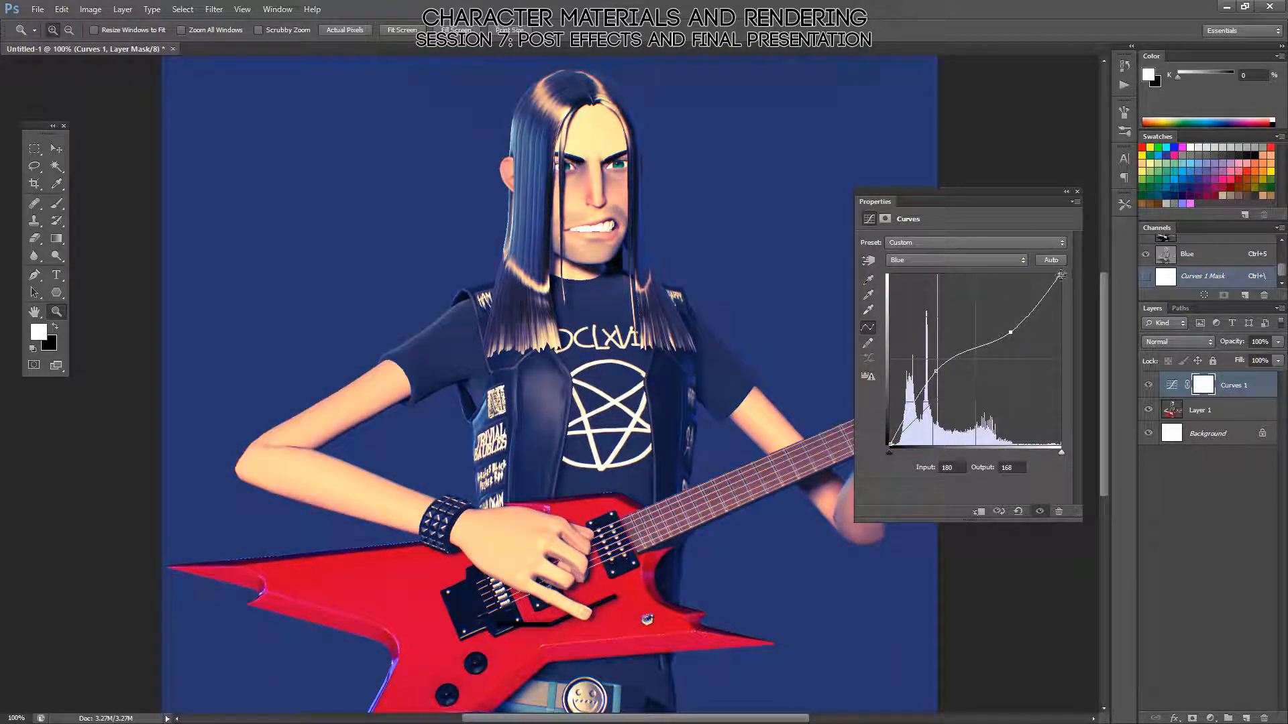
mouse_move(1060, 452)
left_mouse_down()
mouse_move(1016, 452)
mouse_move(1061, 452)
left_mouse_up()
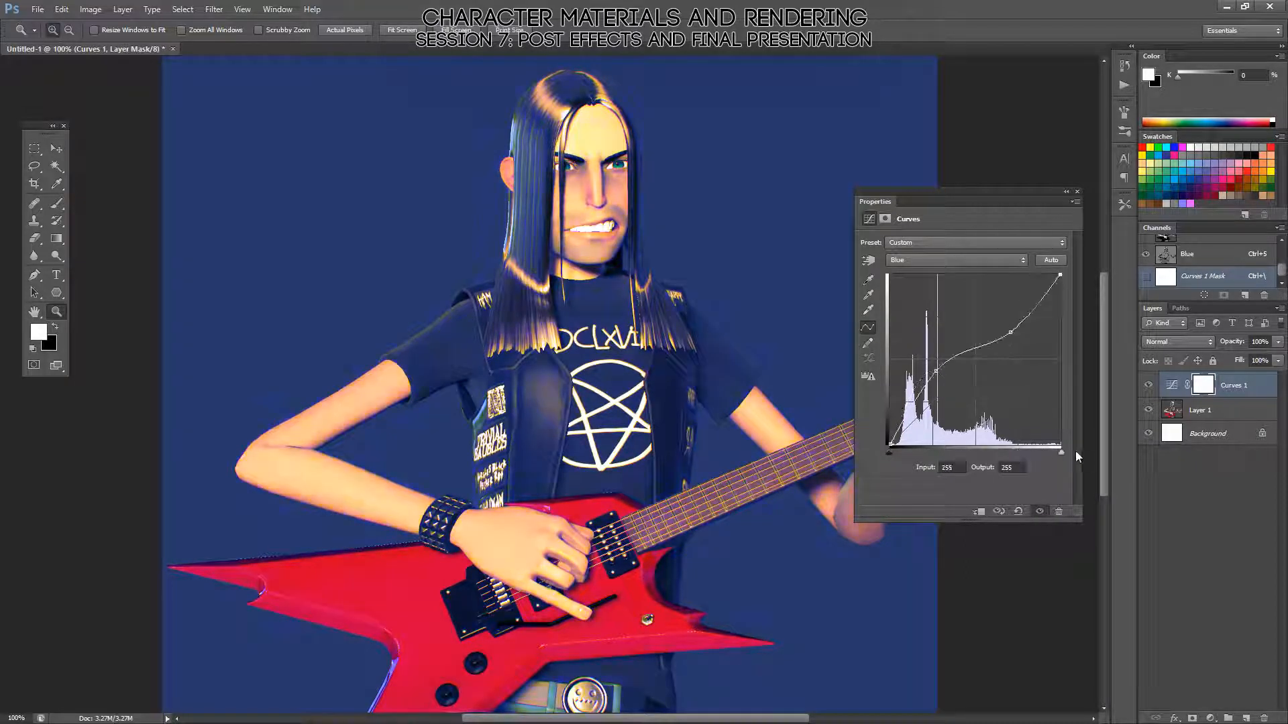
- Reset the Curves adjustment to its default, then try the RGB white point at input 169 and return it to 255
left_click(959, 262)
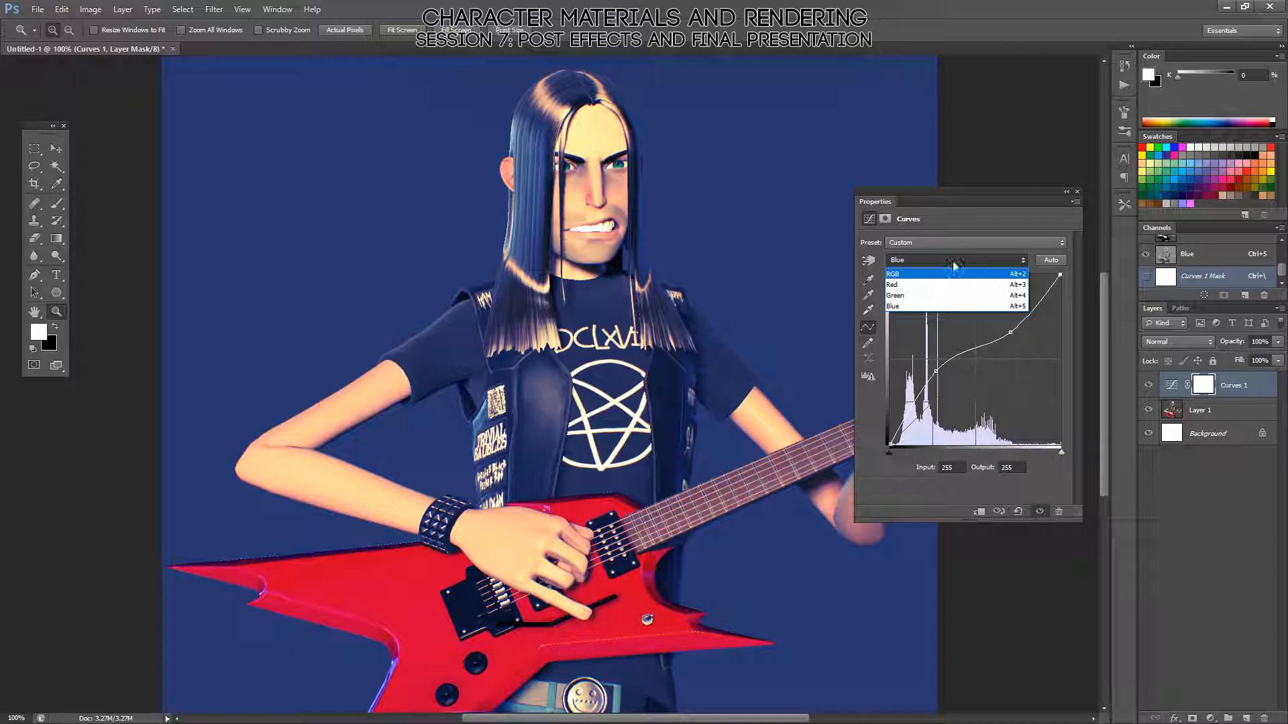
left_click(1014, 518)
left_click(1019, 512)
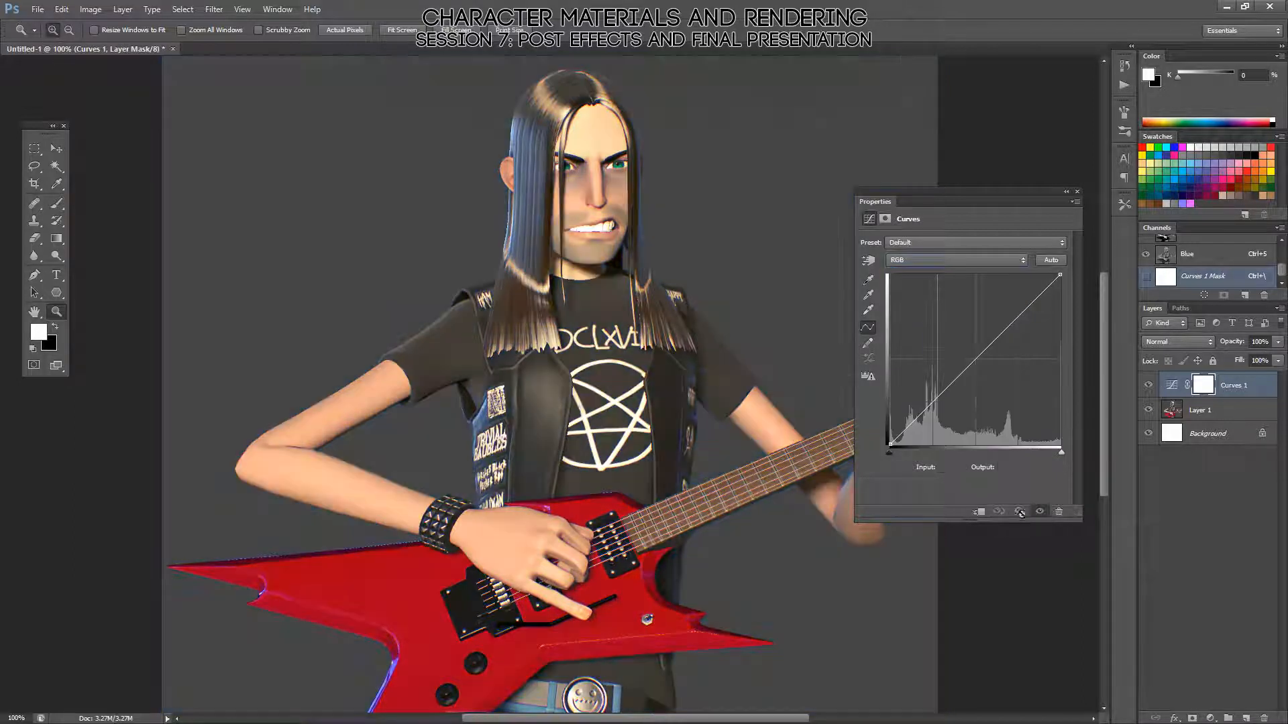
left_click_drag(1060, 454, 1003, 454)
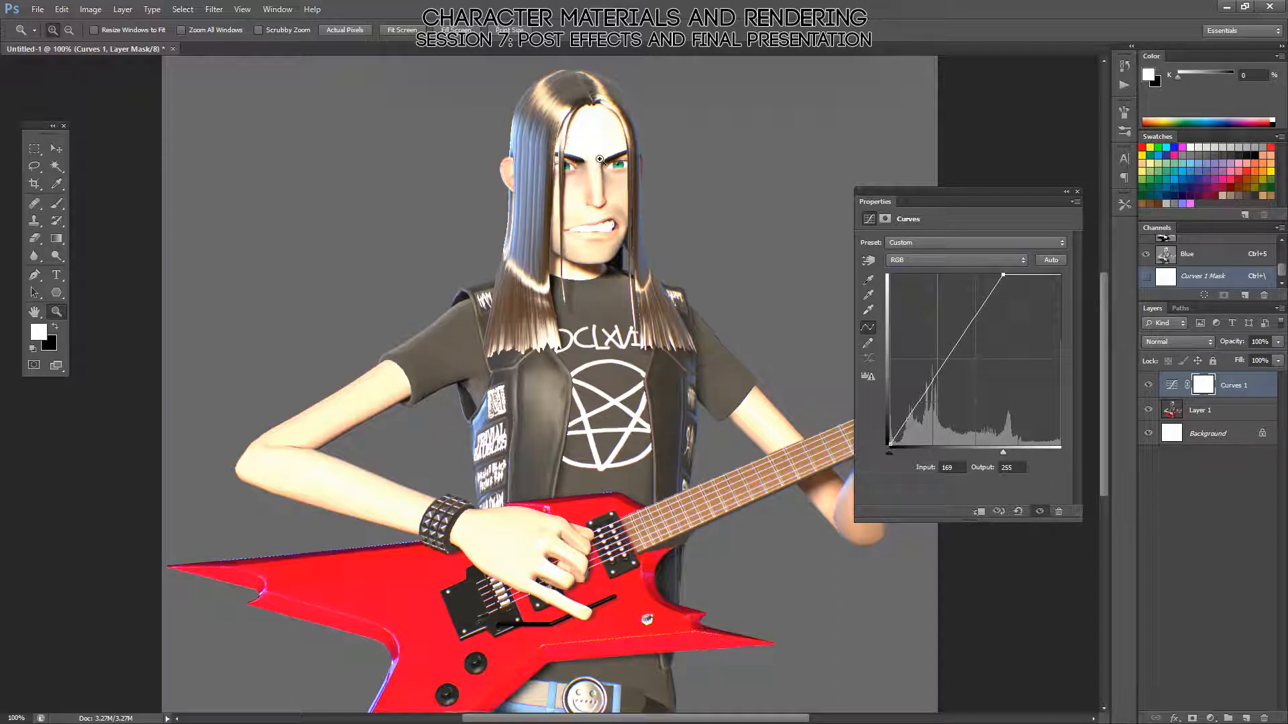
left_click_drag(1006, 458, 1065, 454)
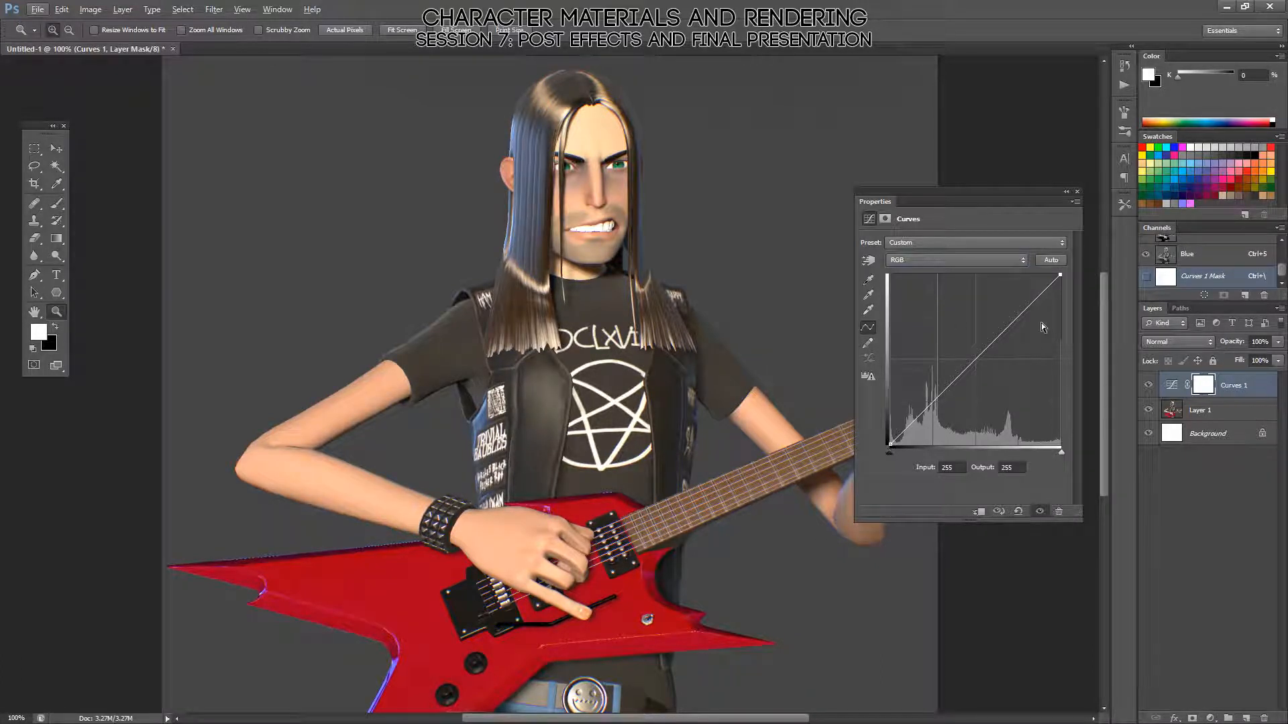
- Switch to Marmoset Toolbag and open the Main camera's post effect color curves, keeping the channel on RGB
key("alt")
key("alt+Tab")
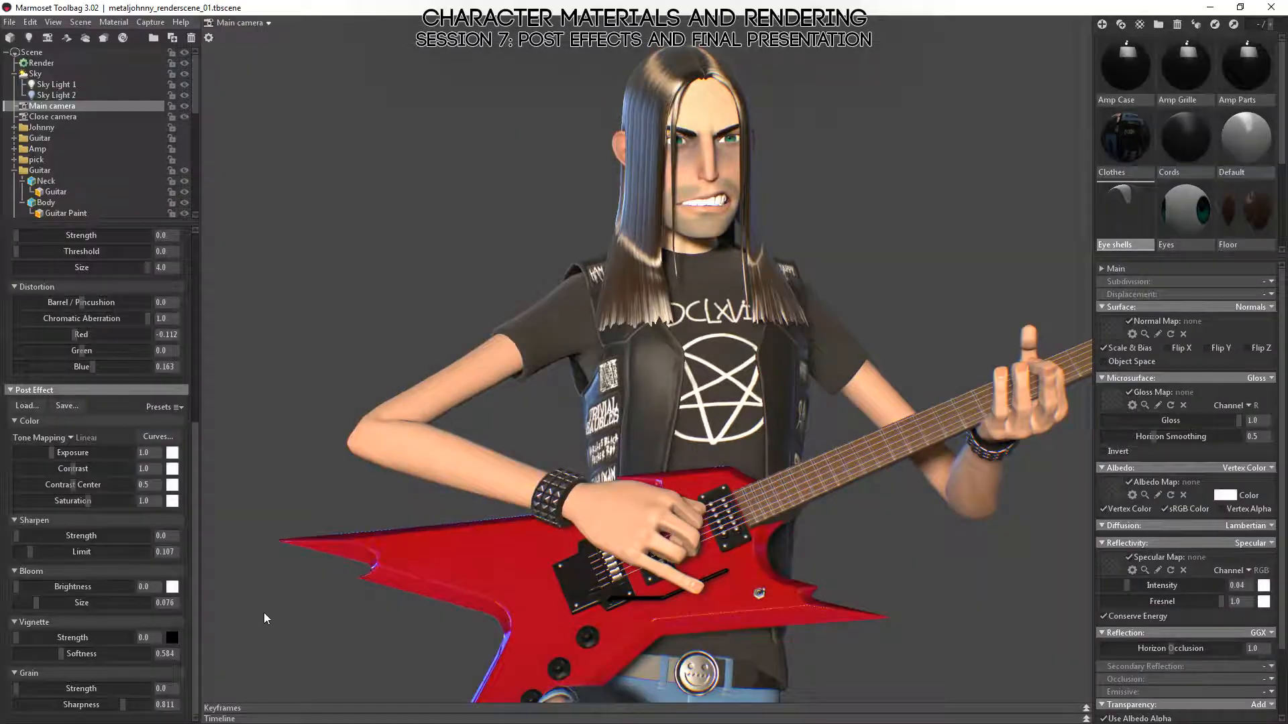
left_click(151, 440)
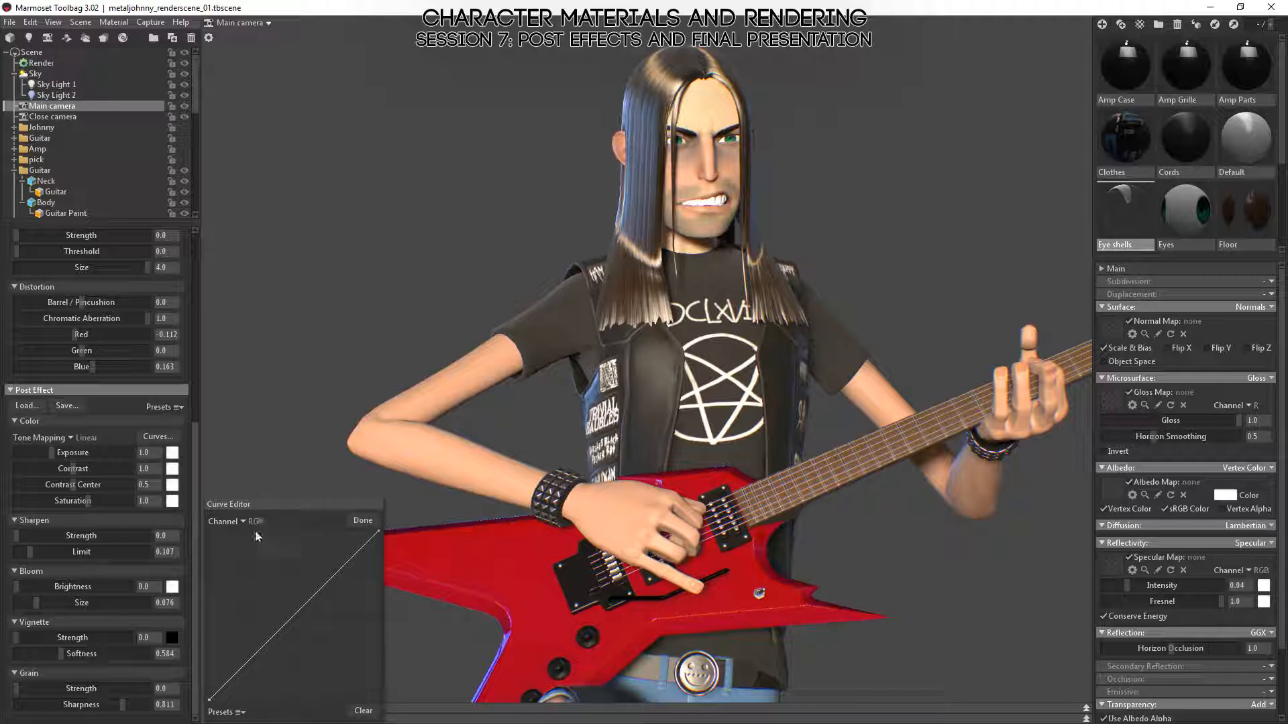
left_click(239, 521)
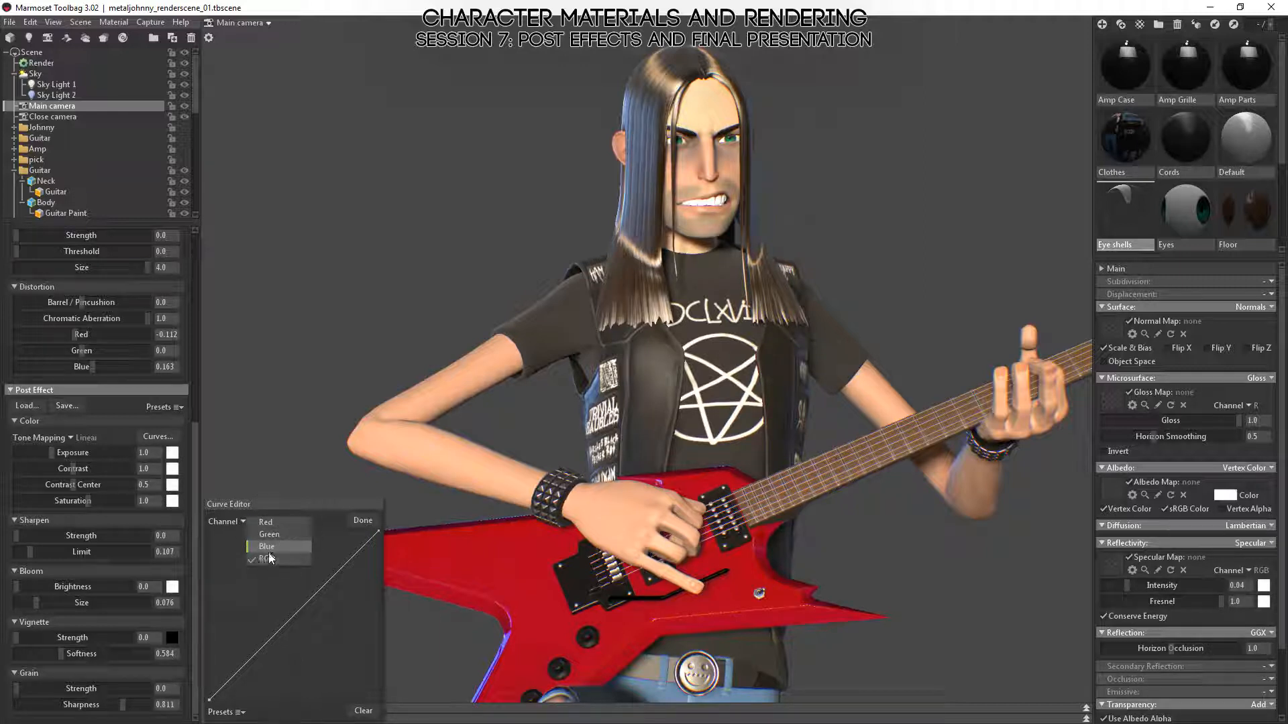
left_click(266, 515)
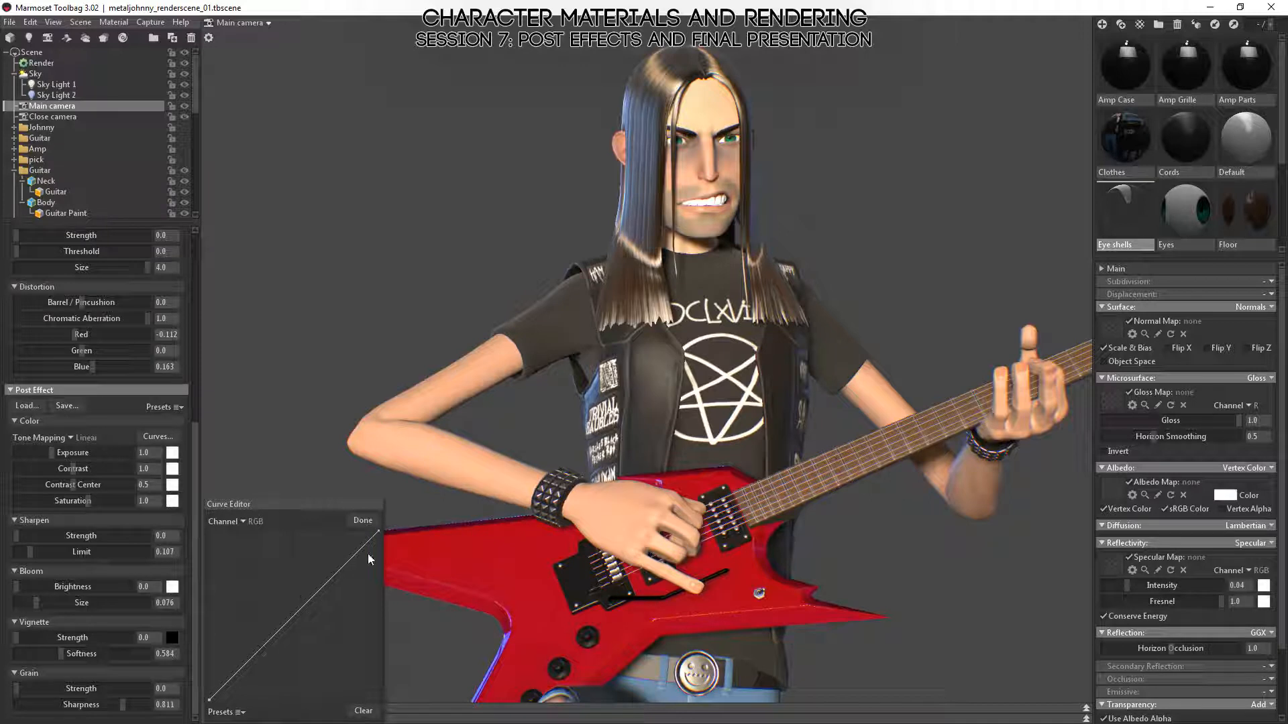
- Shape the RGB curve into an S by raising the highlights and lowering the shadows, placing the Curve Editor over the upper viewport
left_click_drag(337, 570, 336, 551)
mouse_move(276, 620)
left_mouse_down()
mouse_move(271, 658)
mouse_move(271, 644)
left_mouse_up()
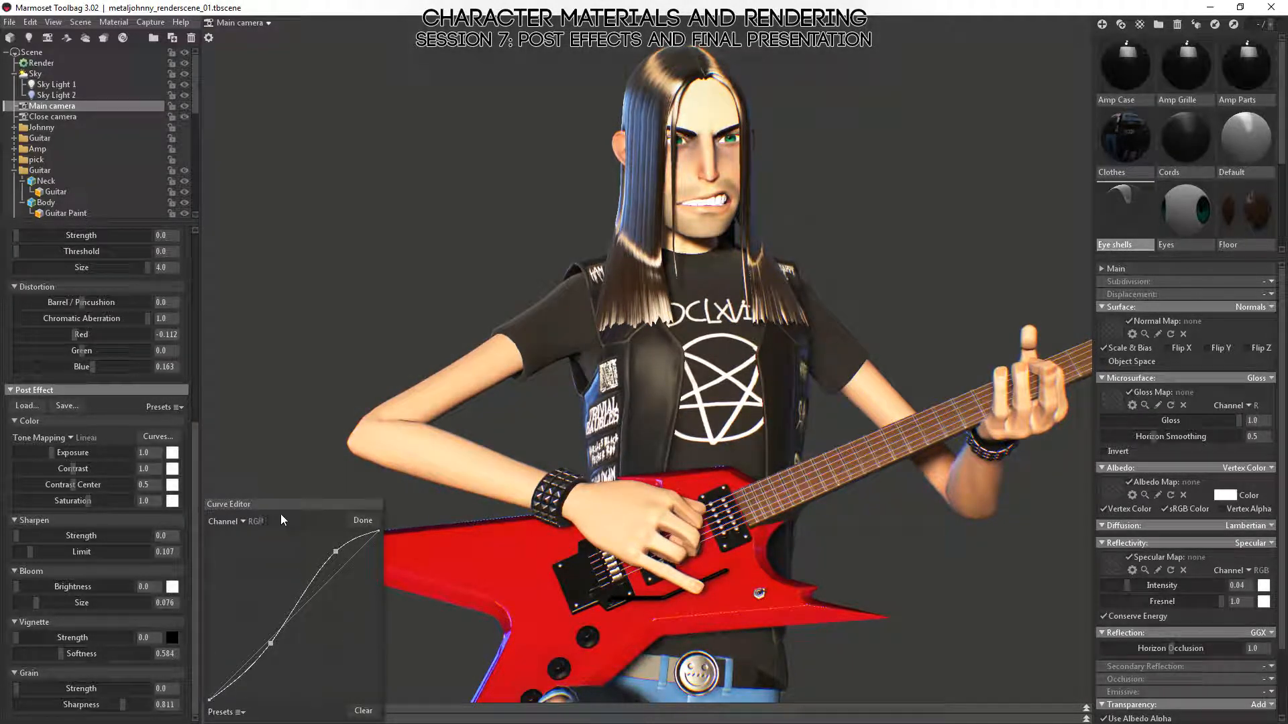
left_click_drag(282, 503, 335, 199)
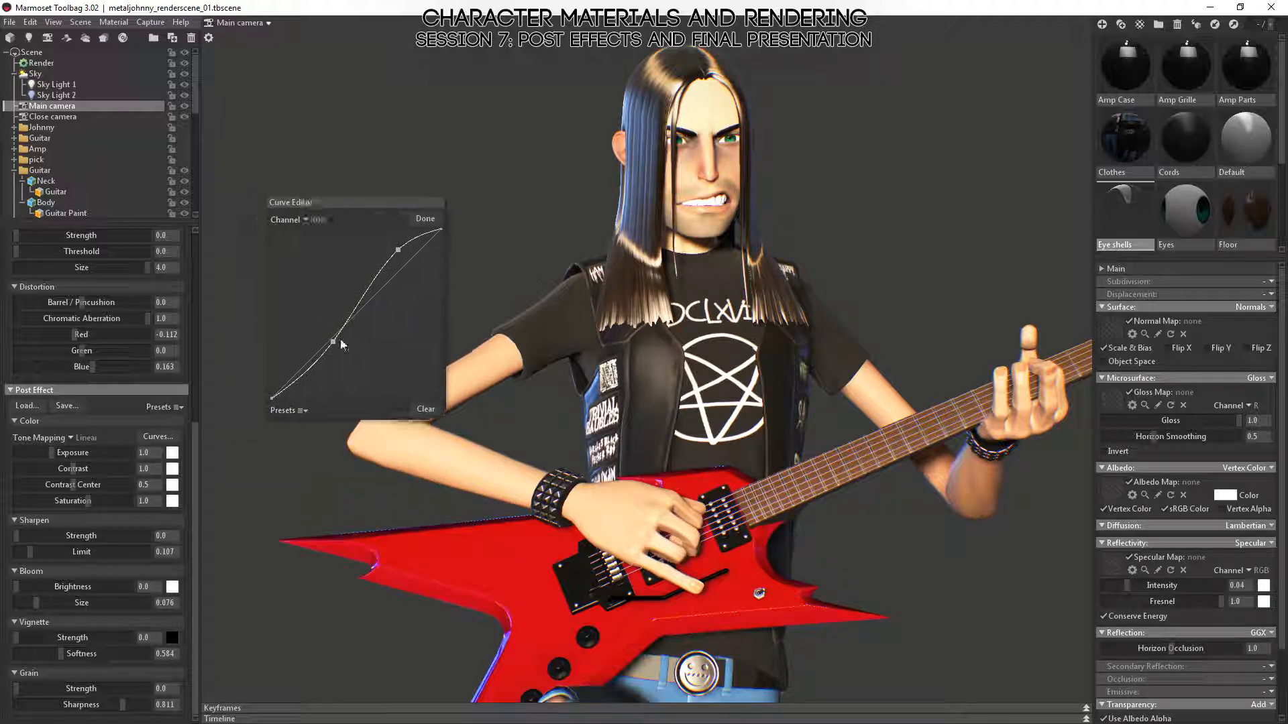
left_click_drag(332, 341, 332, 352)
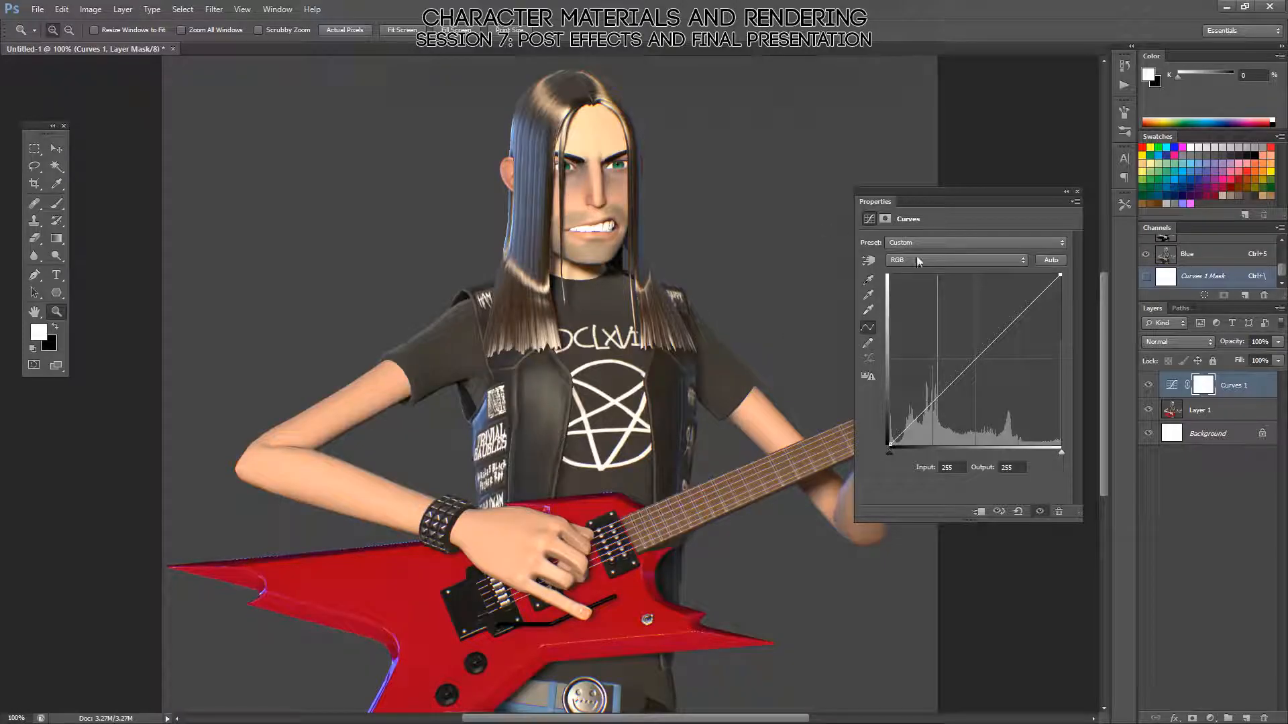
- Switch to Photoshop and shape the RGB curve into an S with shadows at input 74, output 47 and highlights at input 199, output 229
left_click(916, 259)
left_click(914, 261)
left_click_drag(1018, 302, 1026, 292)
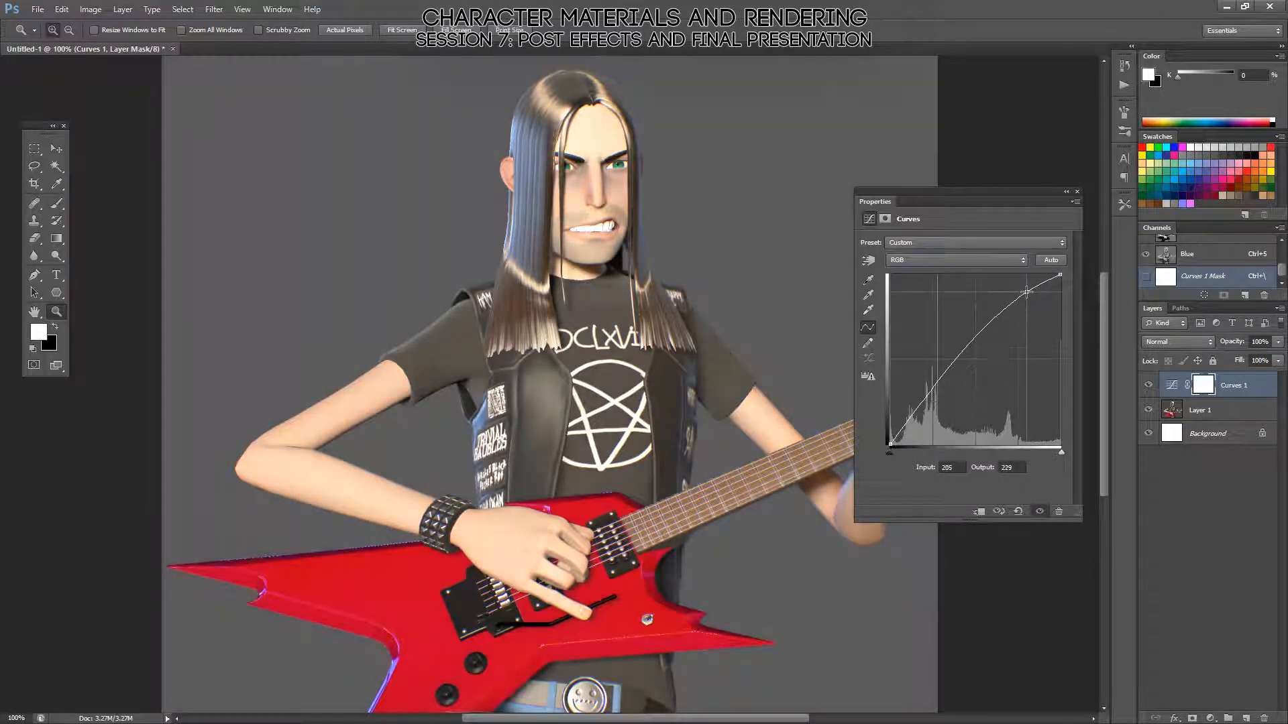
left_click_drag(930, 397, 931, 413)
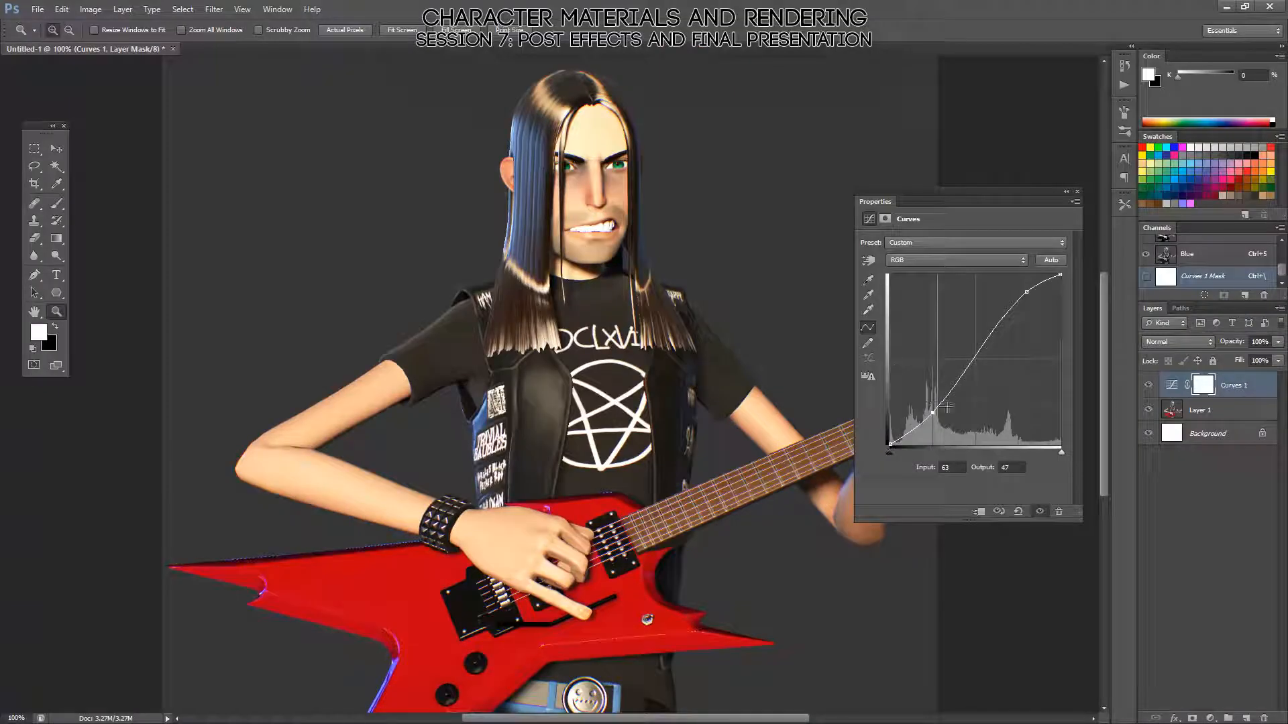
left_click_drag(932, 413, 939, 413)
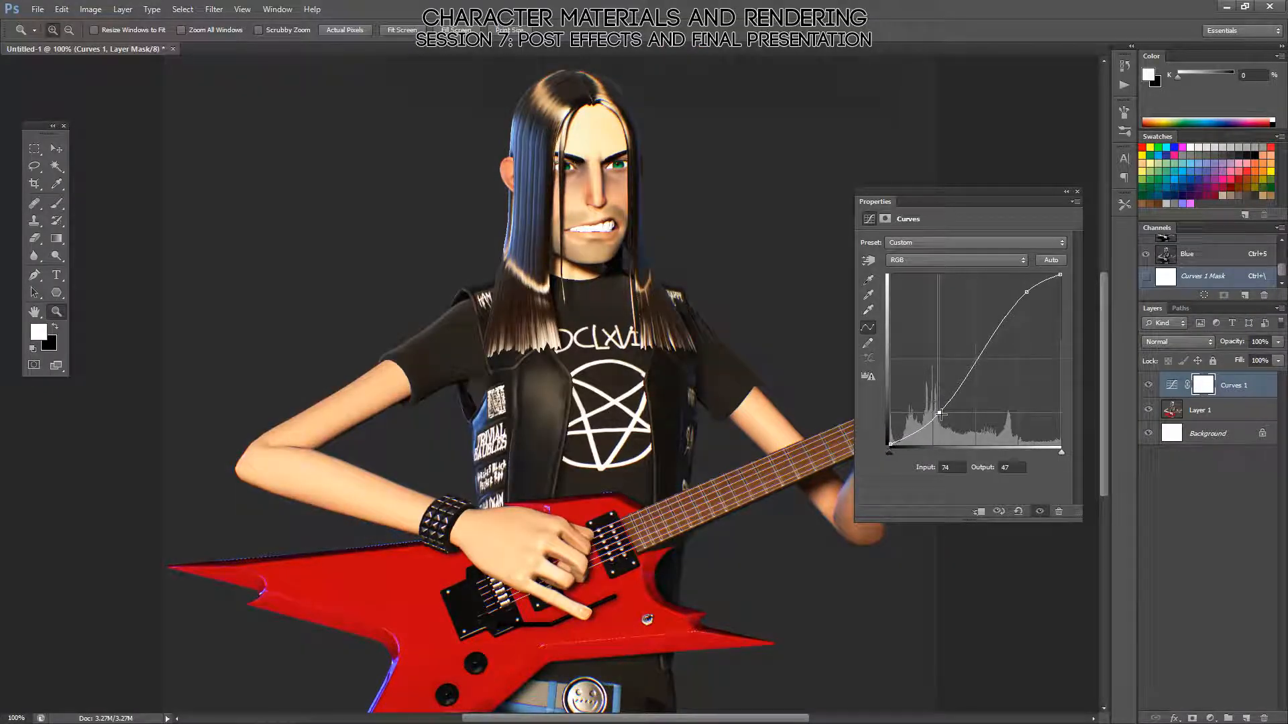
left_click_drag(1026, 291, 1022, 293)
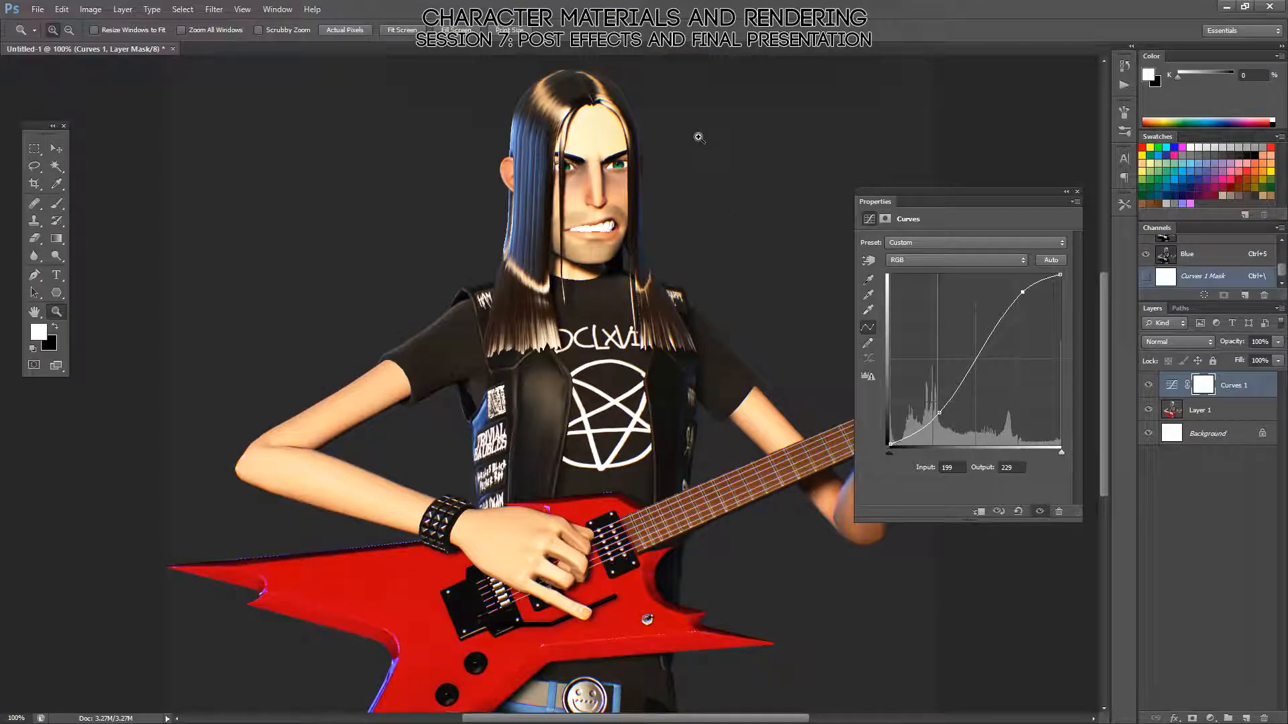
- Show the Photoshop document in full-screen mode and position the guitarist nearer the middle of the workspace for comparison with Toolbag
key("f")
left_click_drag(640, 303, 684, 290)
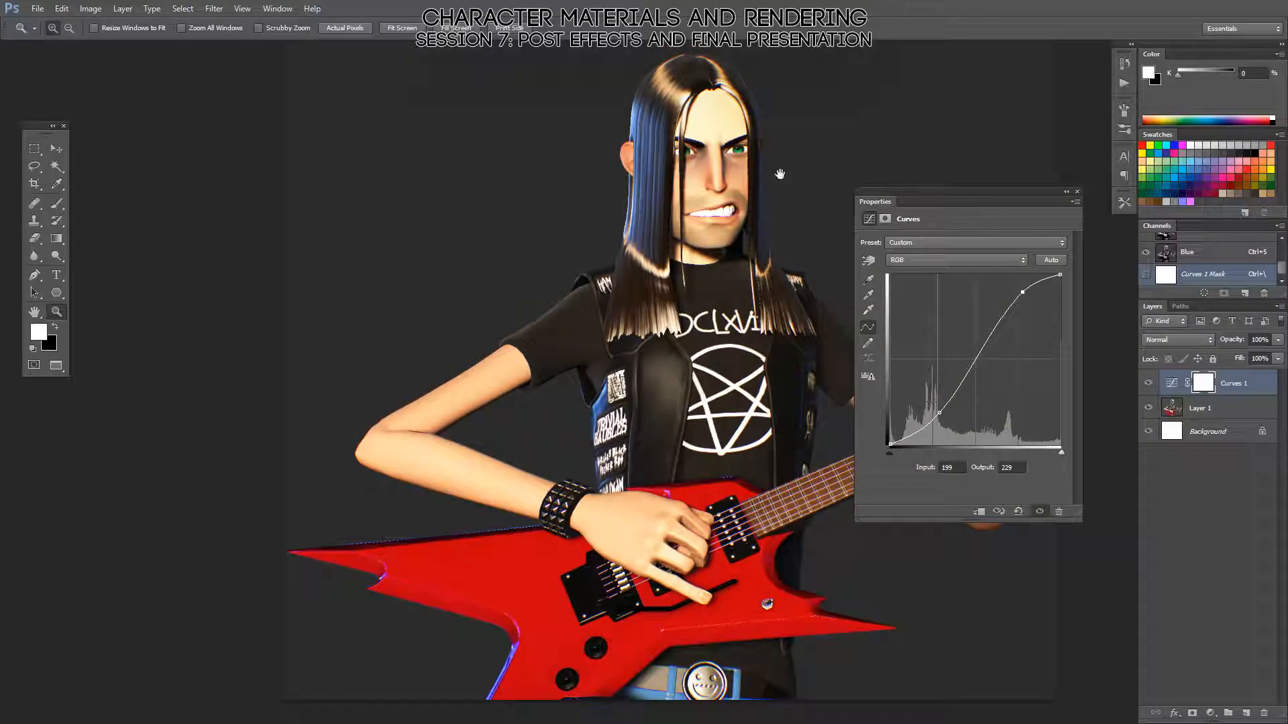
left_click_drag(776, 168, 768, 161)
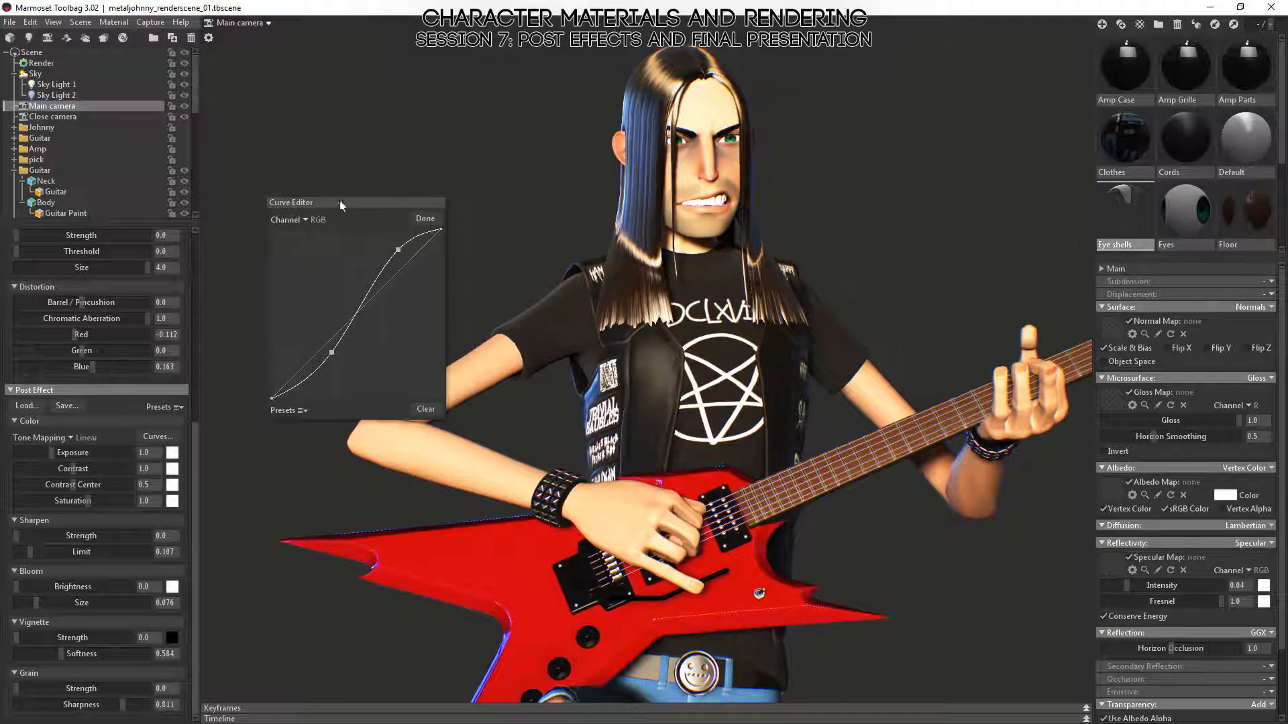
- Switch back to Marmoset Toolbag, reposition the Curve Editor beside the post effect settings and clear the curve adjustments
left_click_drag(340, 205, 949, 252)
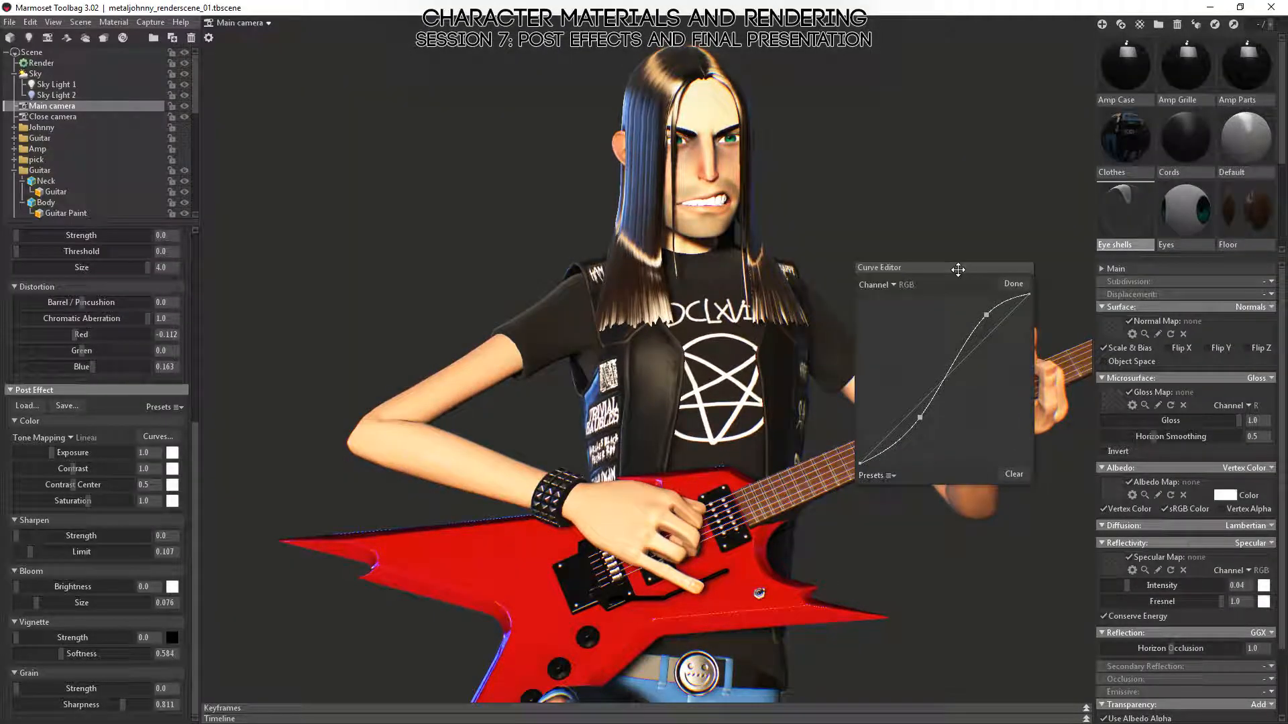
left_click_drag(958, 269, 984, 249)
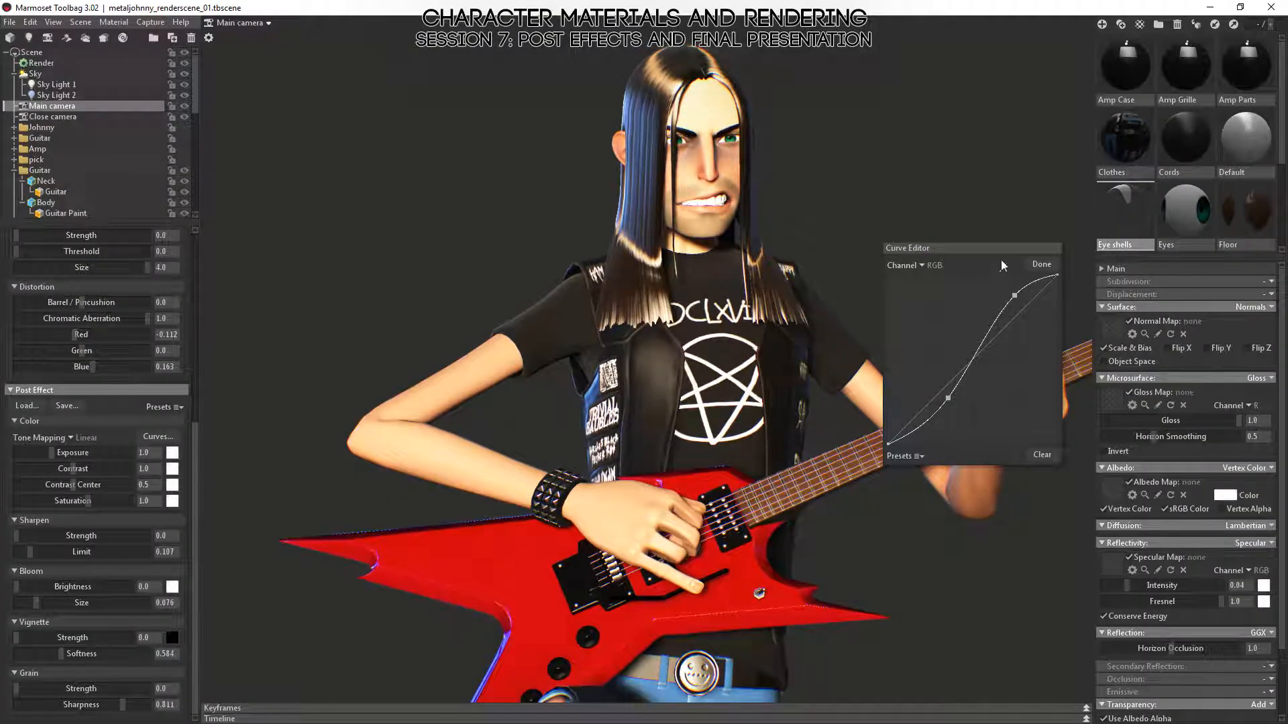
left_click_drag(989, 251, 309, 474)
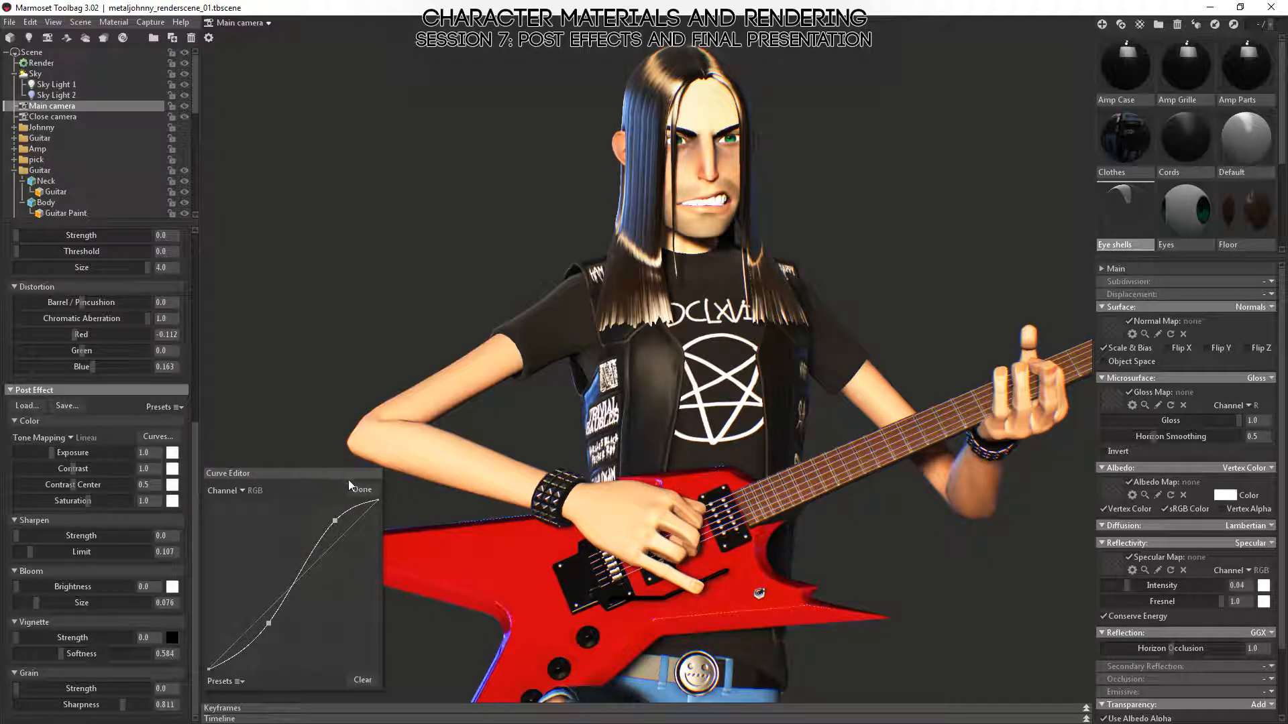
left_click(362, 680)
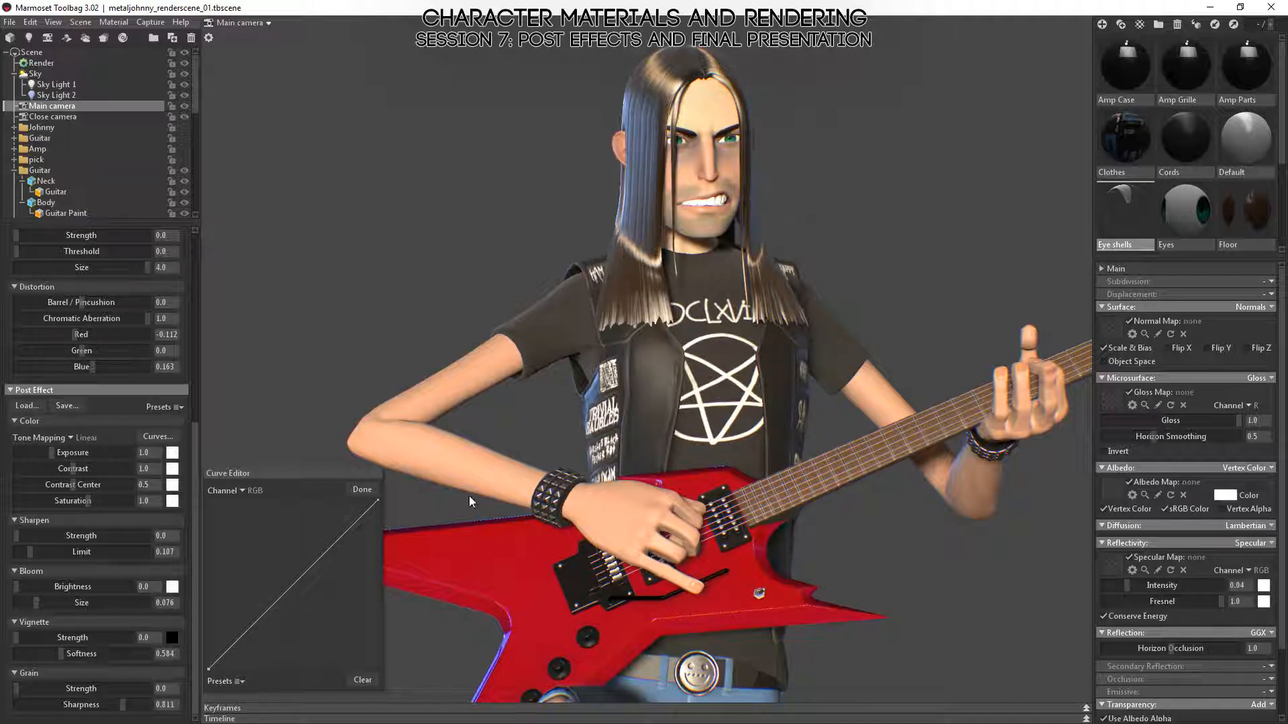
- Shape the RGB curve into a strong S again and examine its effect on the guitarist's head up close
left_click_drag(338, 529, 338, 522)
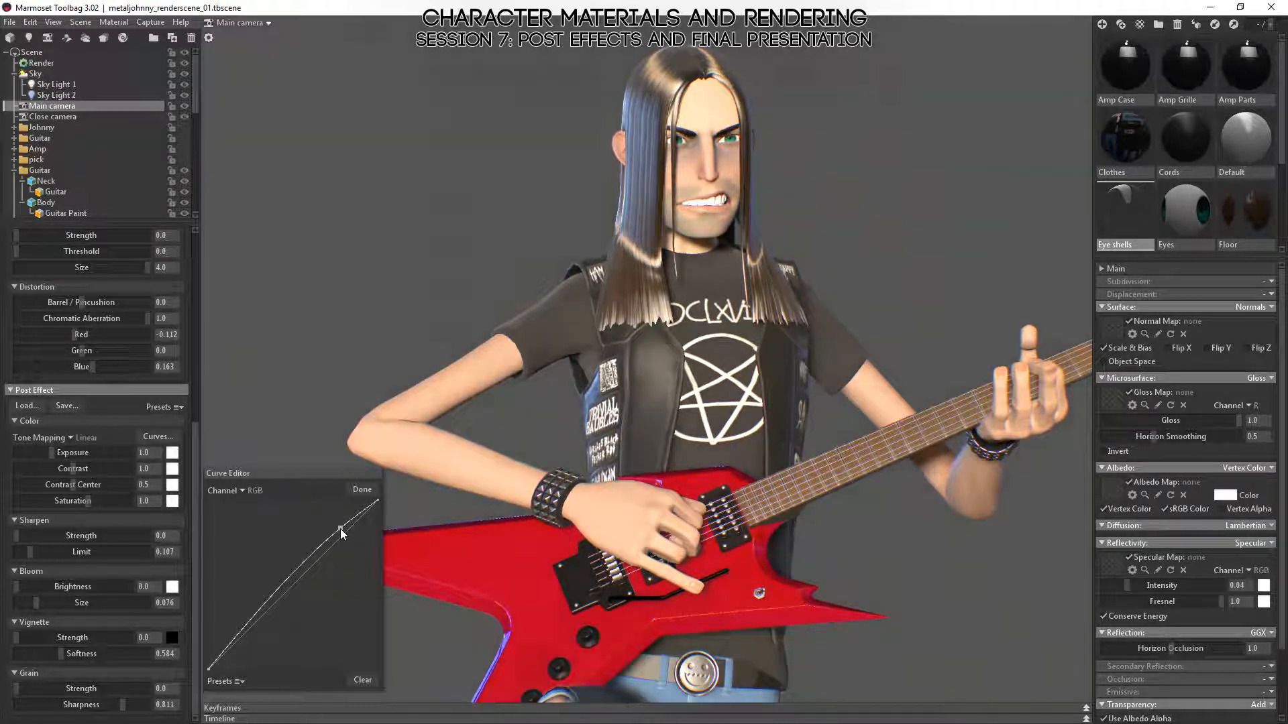
left_click_drag(269, 581, 272, 626)
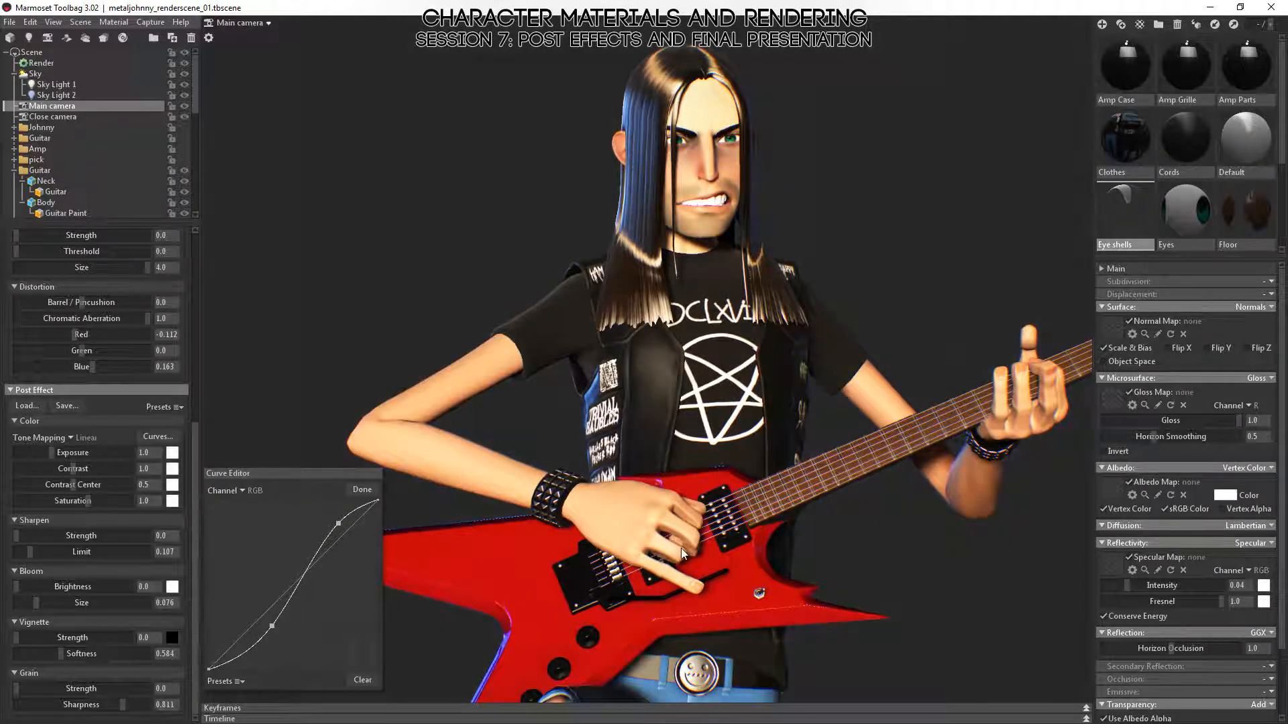
left_click_drag(659, 547, 748, 508)
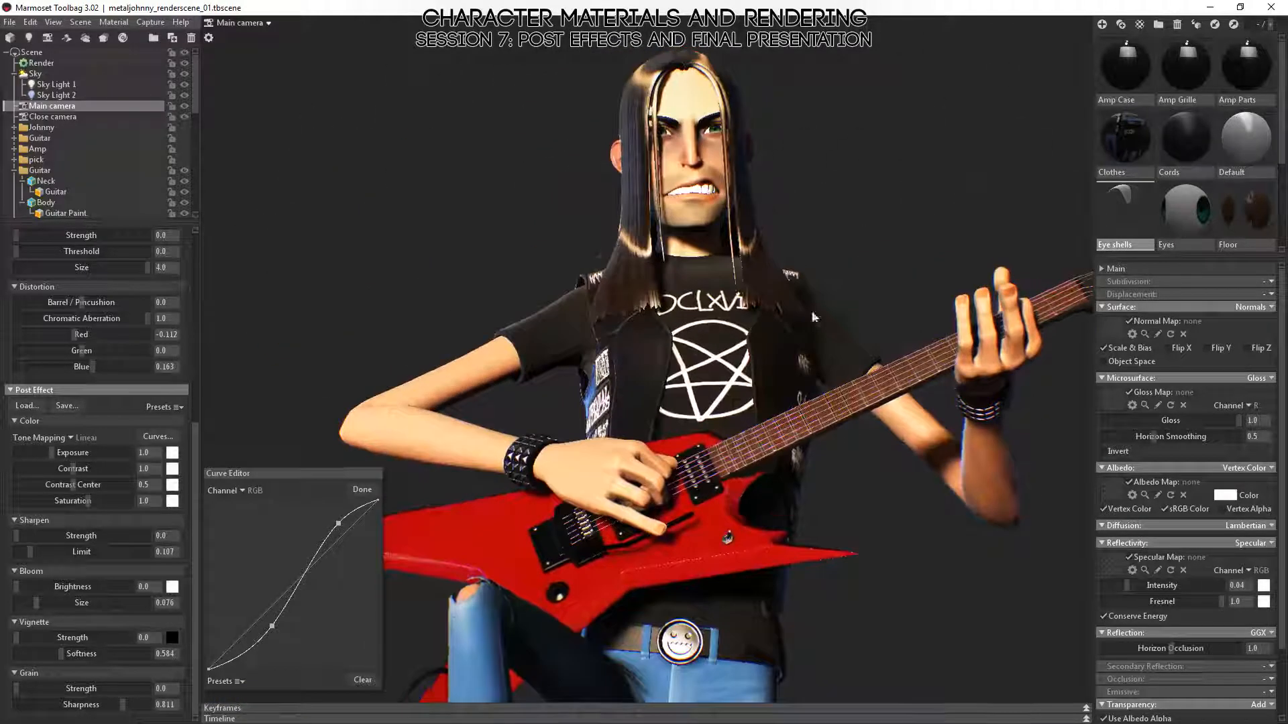
scroll(746, 507, "up", 5)
middle_click_drag(737, 289, 718, 446)
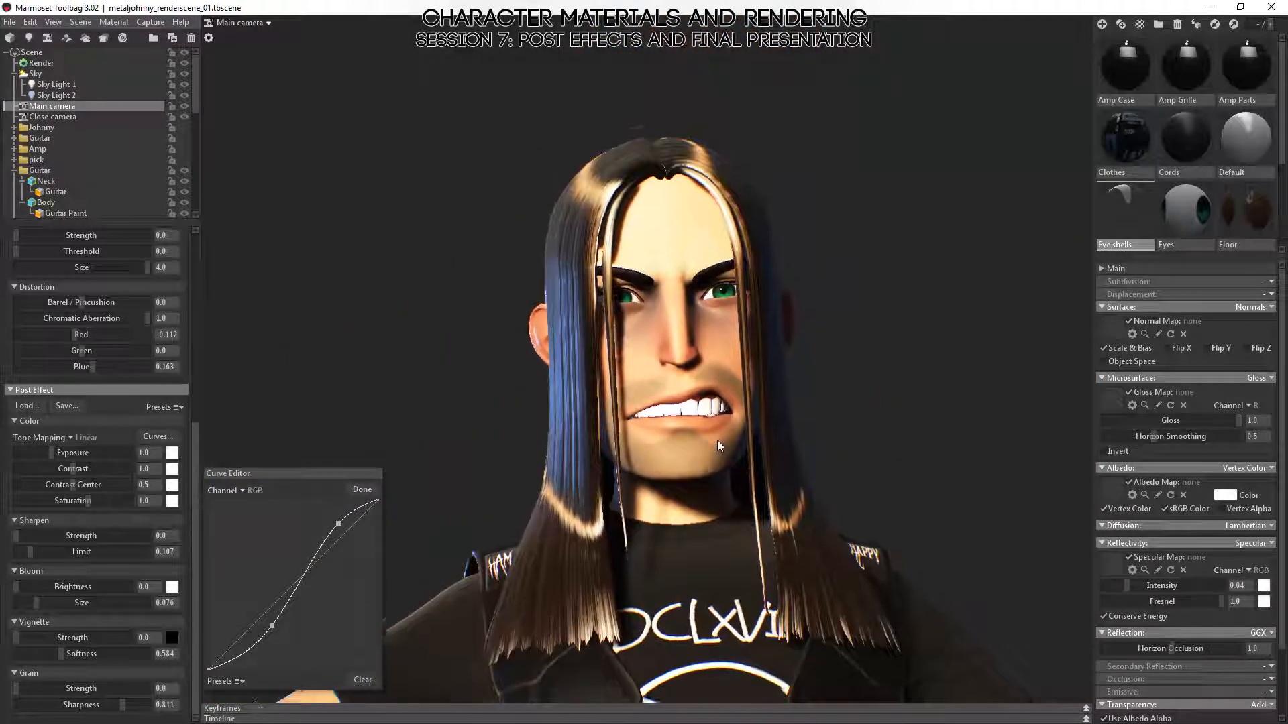
left_click_drag(718, 445, 689, 413)
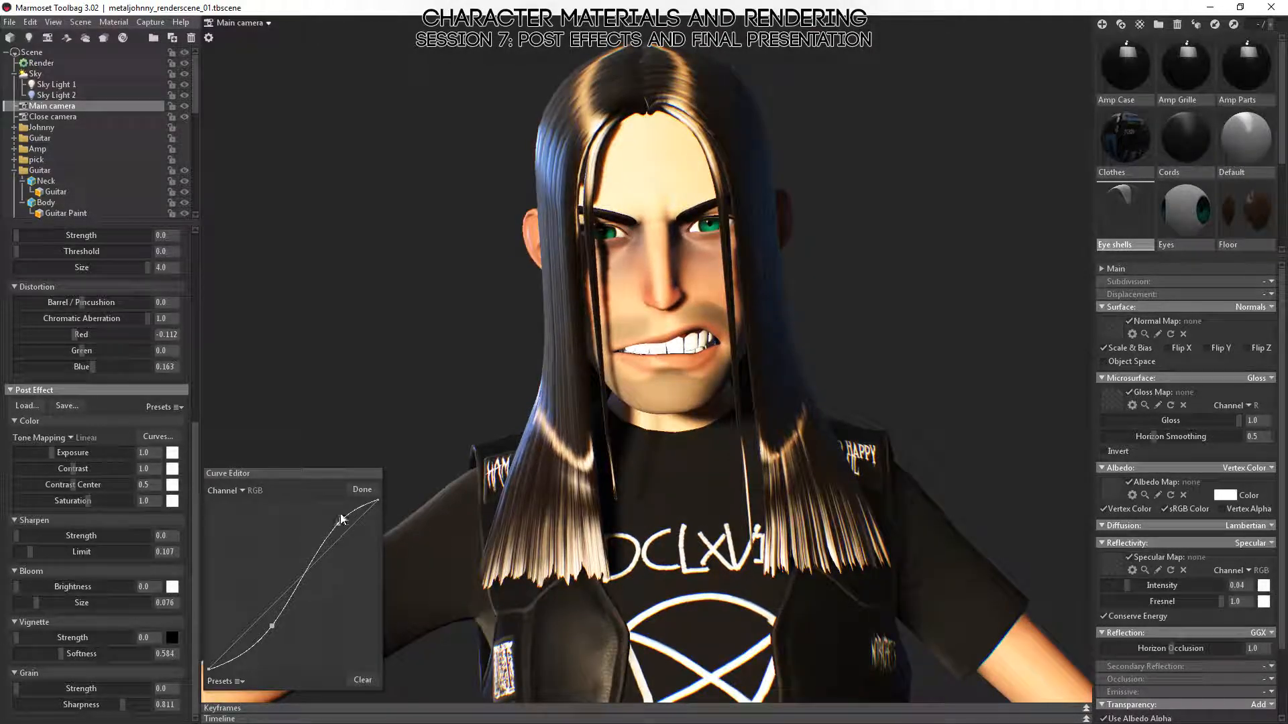
- Clear the curve adjustments and try the Bleached curve preset followed by the Cool preset on the Main camera
left_click(362, 679)
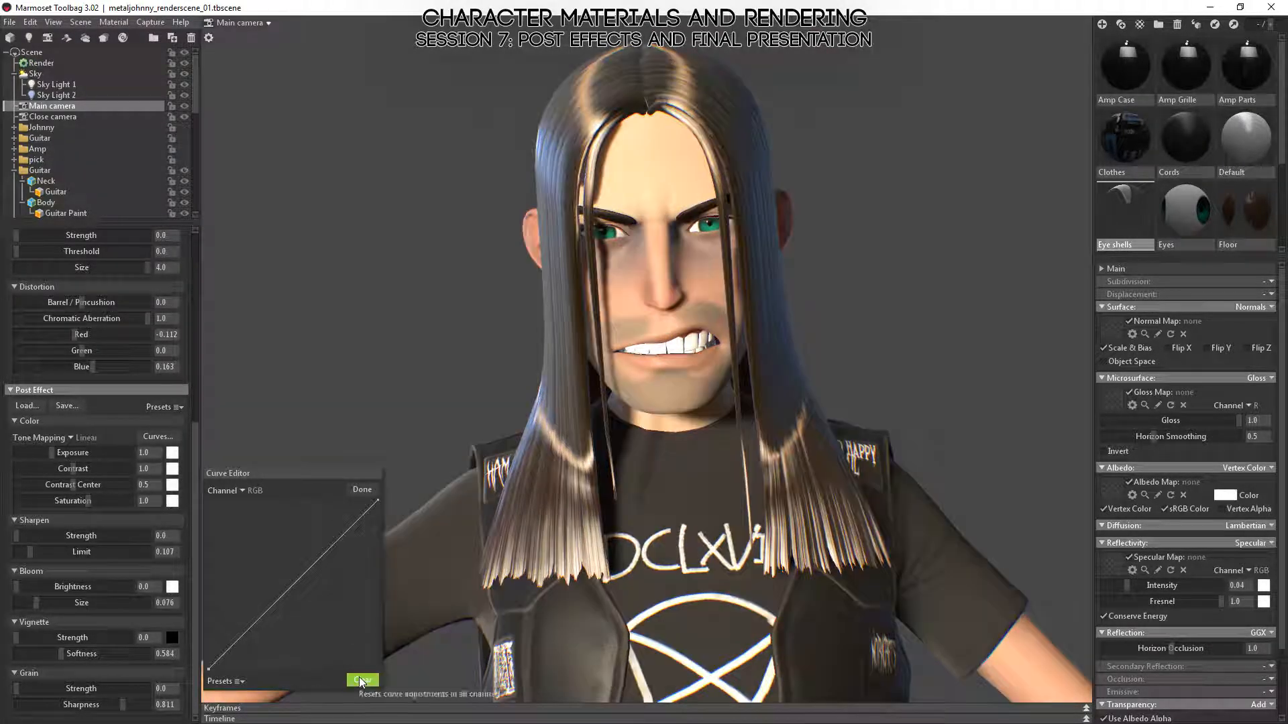
left_click(228, 681)
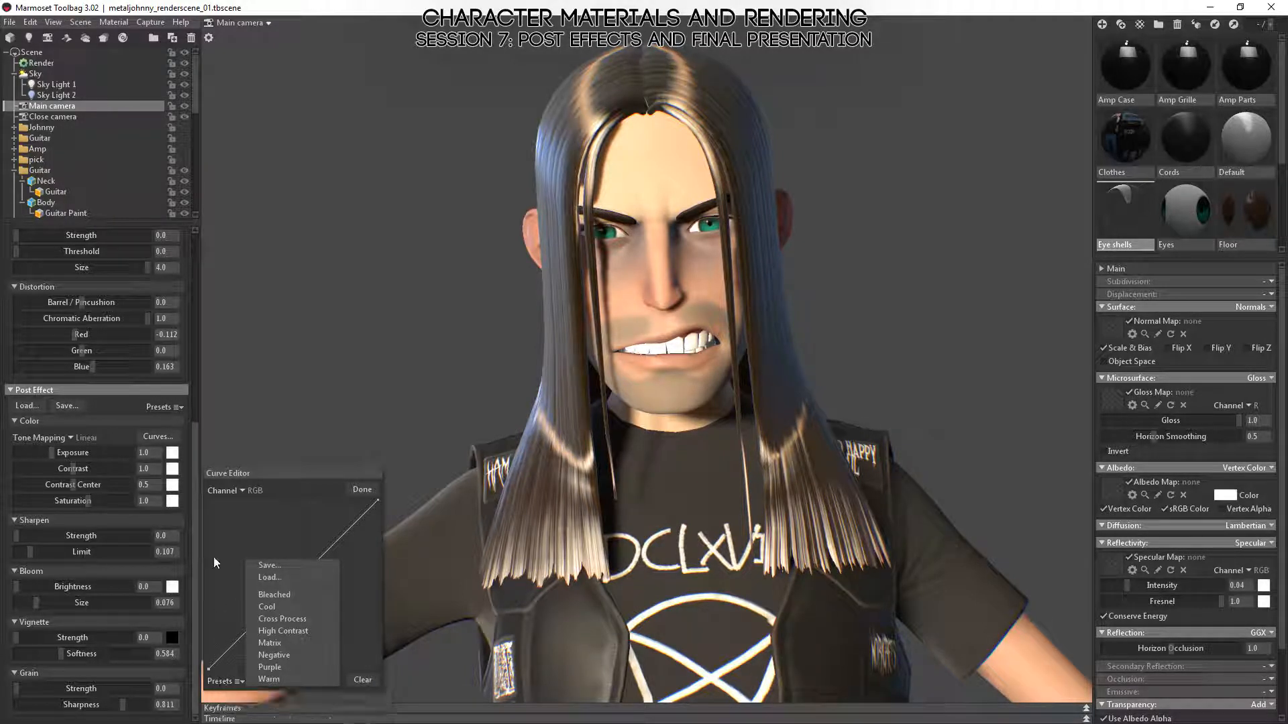
left_click(273, 595)
left_click(233, 687)
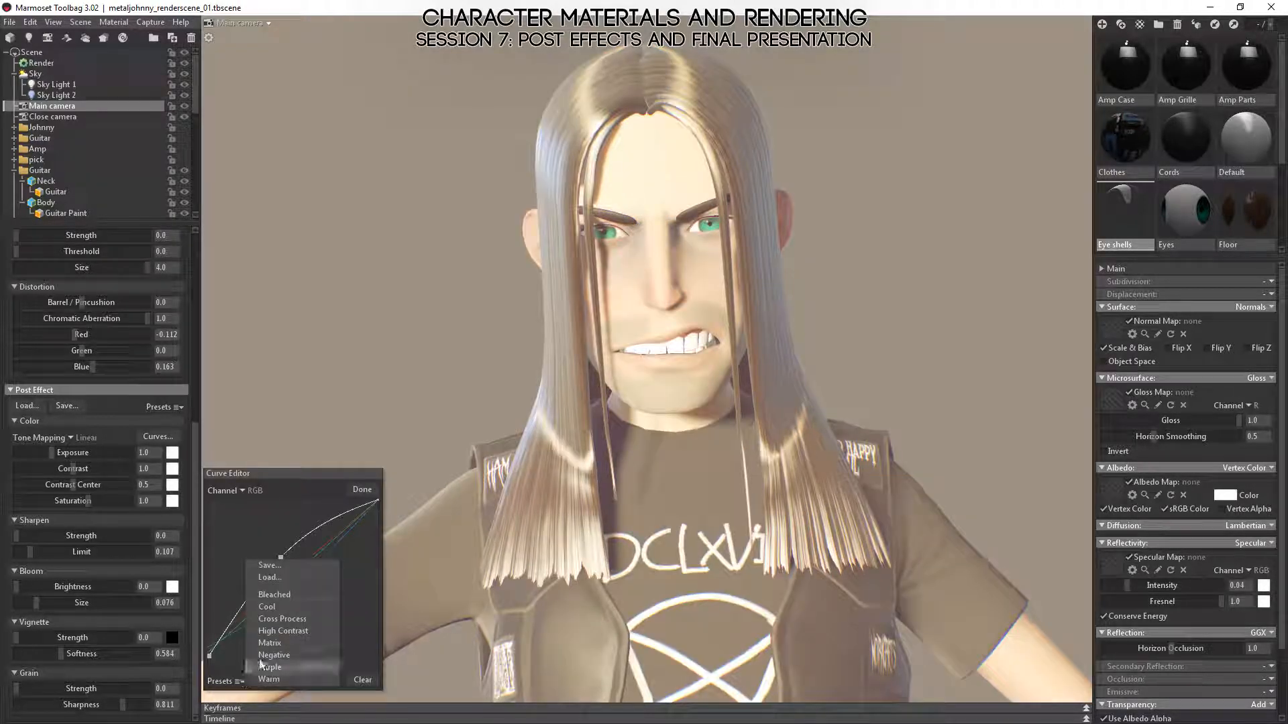
left_click(275, 612)
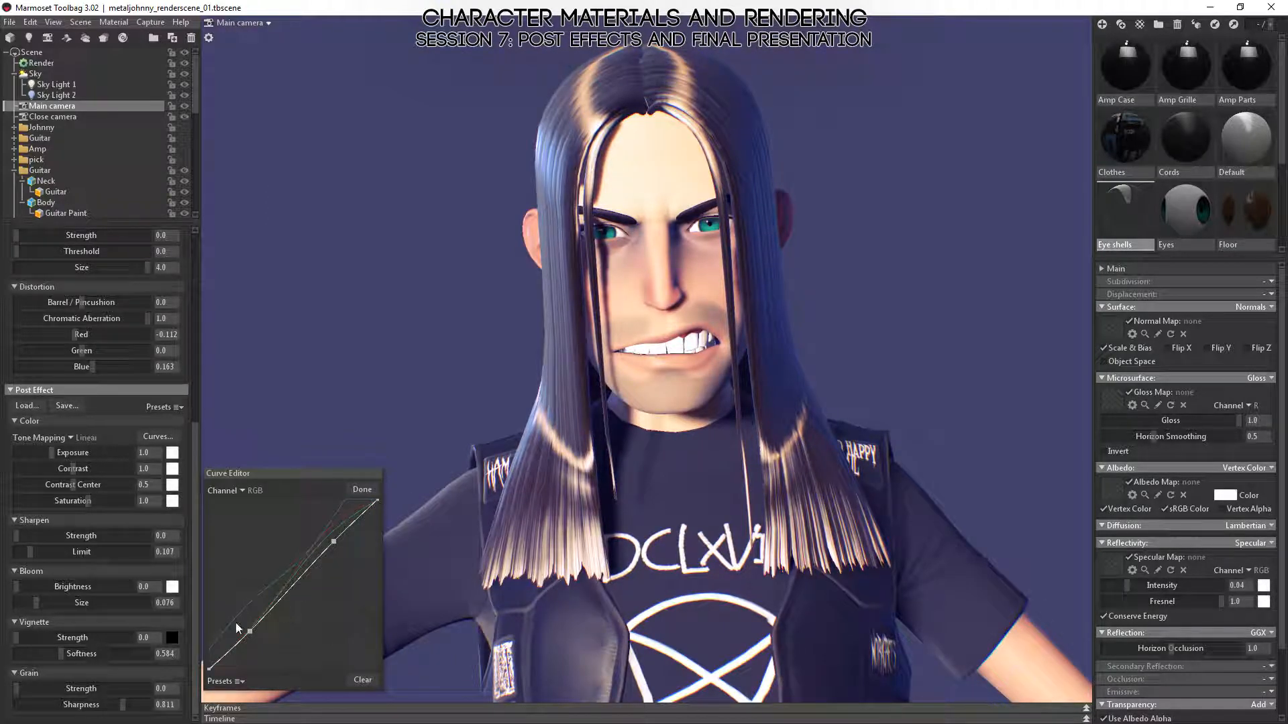
- Review the preset's Green and Blue channel curves, and raise the highlights point of the RGB curve to increase contrast
left_click(238, 490)
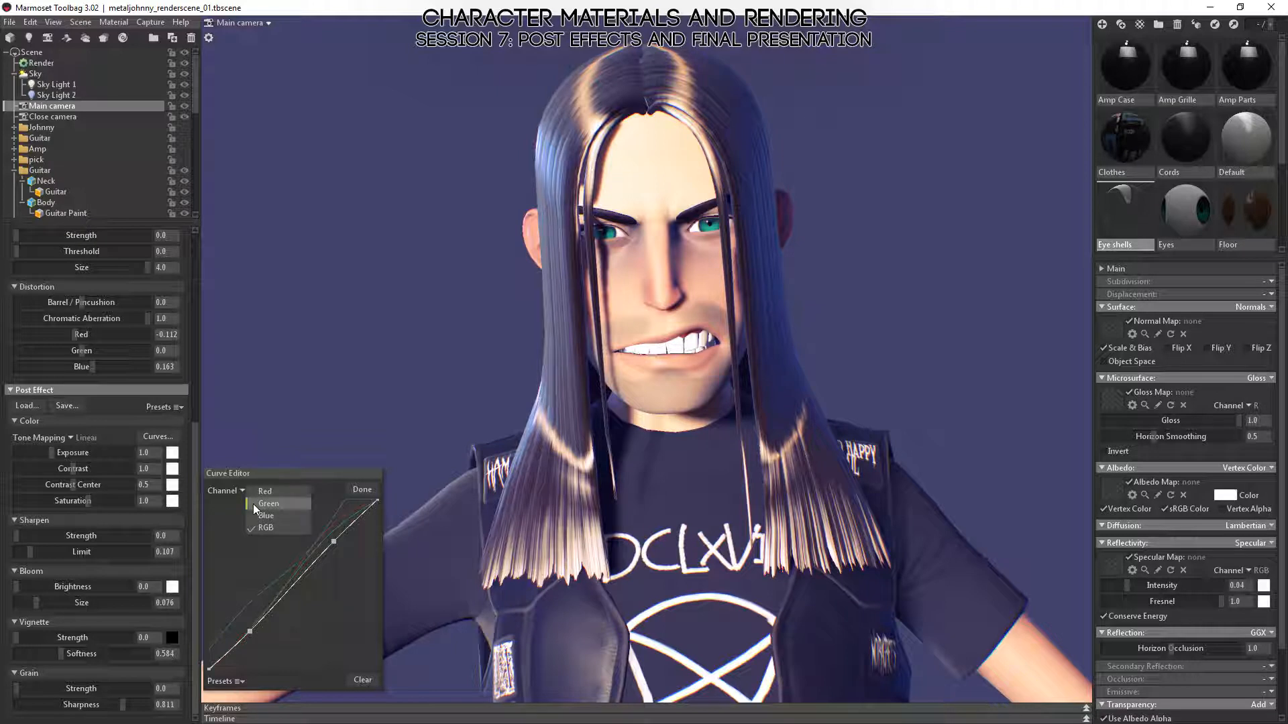
left_click(253, 509)
left_click(234, 492)
left_click(265, 516)
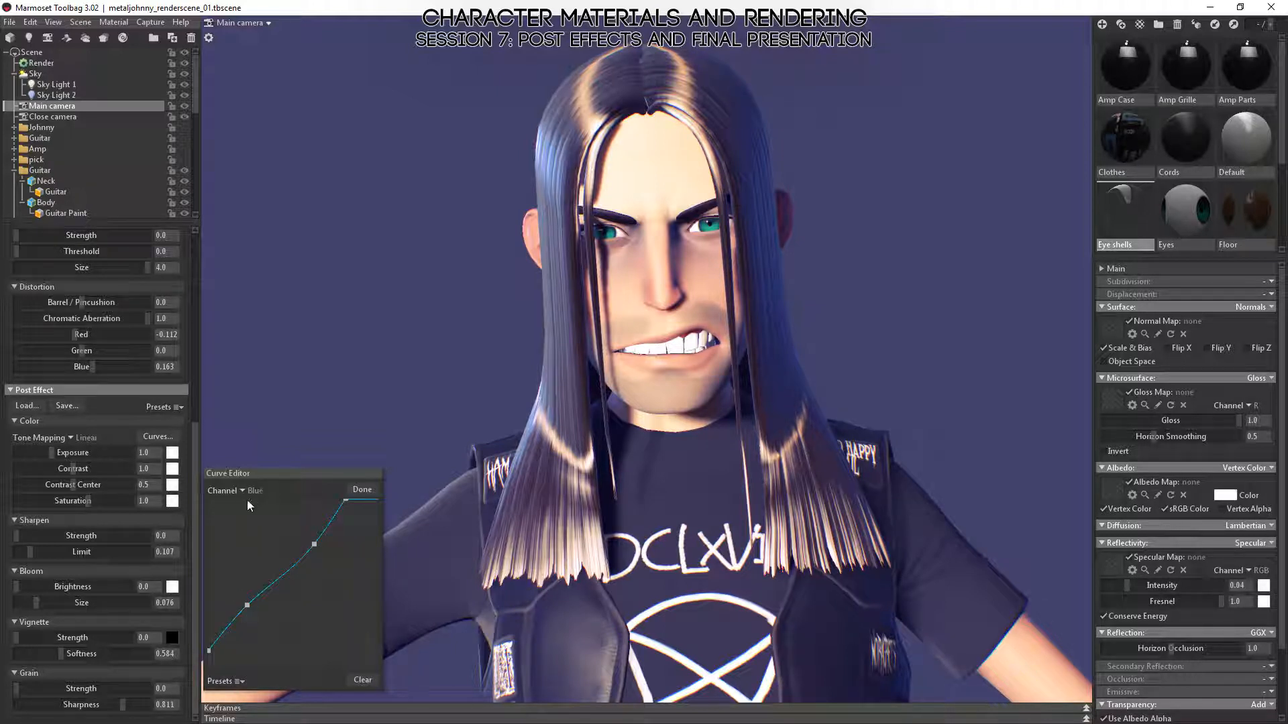
left_click(248, 500)
left_click(271, 492)
left_click_drag(333, 543, 320, 514)
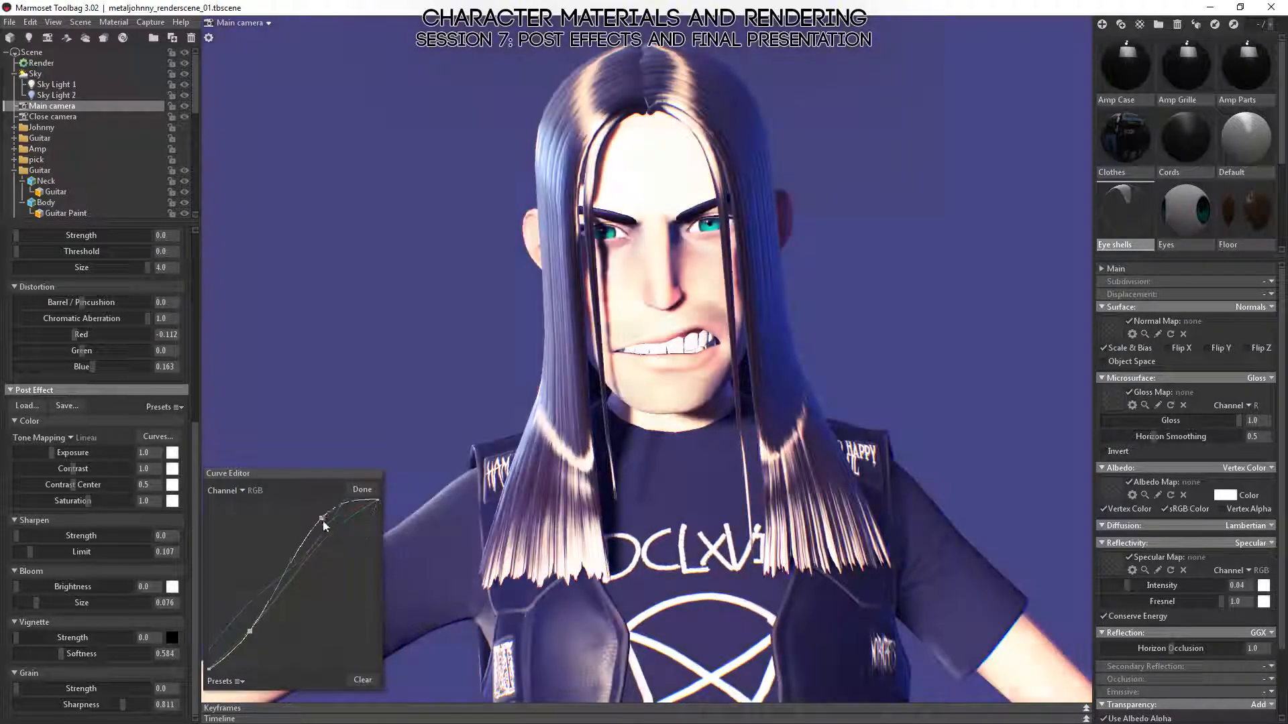
- Check the Green channel curve once more, return to RGB and clear all curve adjustments
left_click(242, 491)
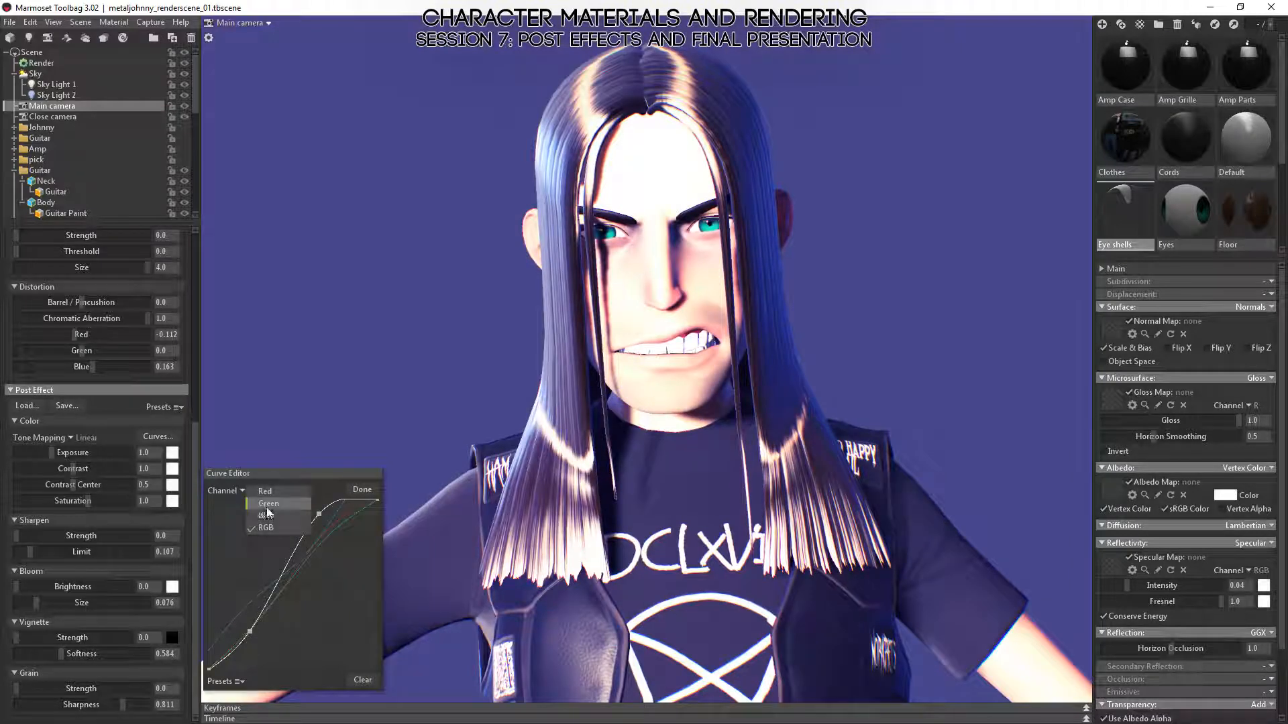
left_click(268, 504)
left_click(243, 492)
left_click(271, 525)
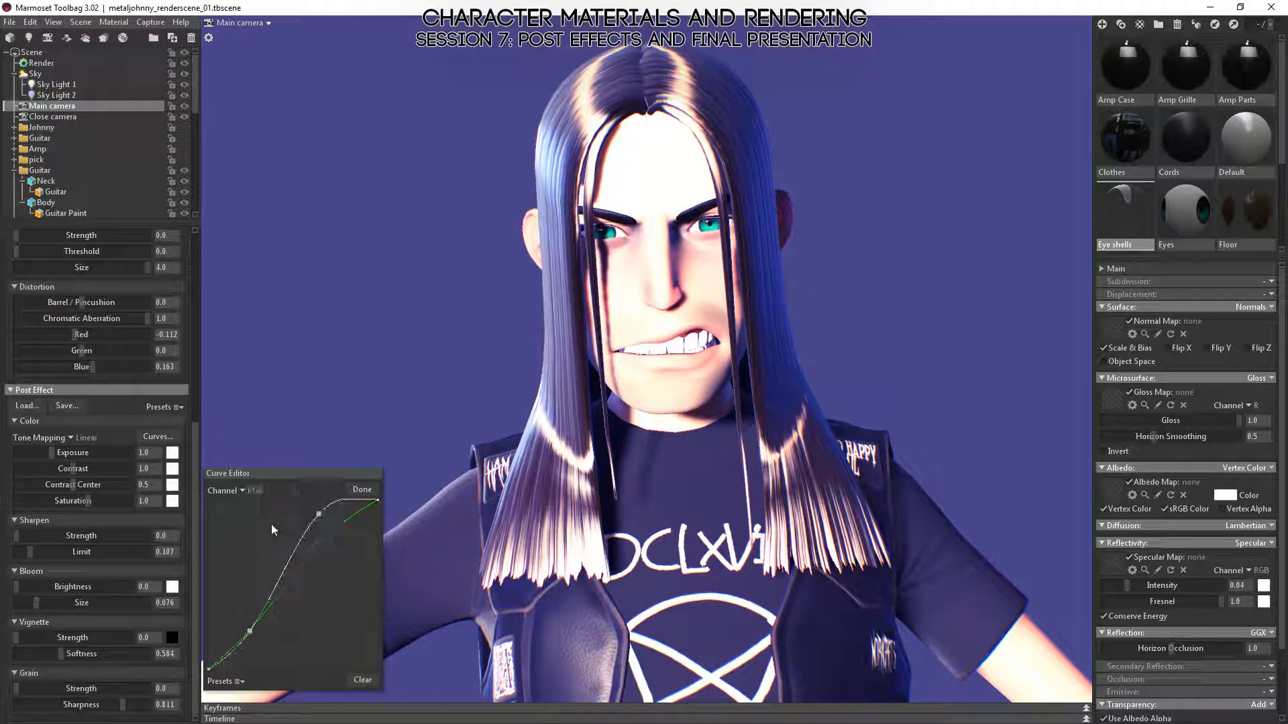
left_click(363, 681)
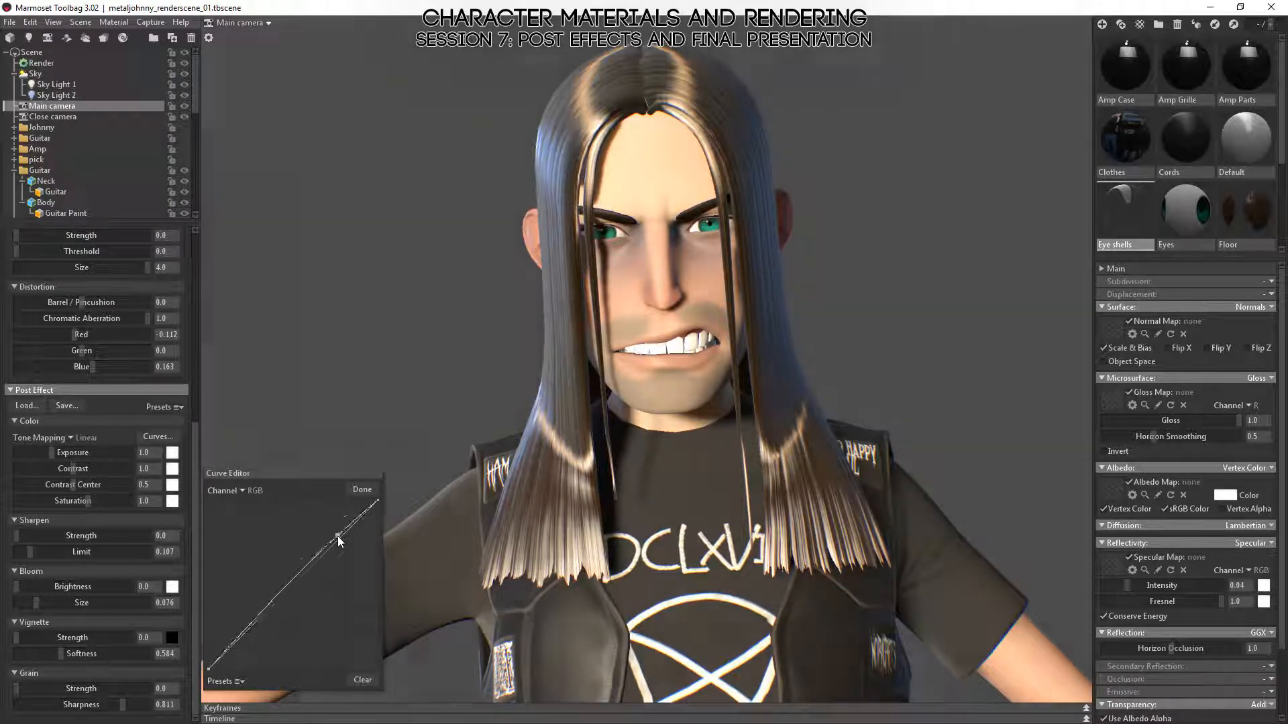
- Shape the RGB curve into a moderate S and rotate the sky lighting to judge the contrast on a shadowed face
left_click_drag(336, 537, 331, 522)
left_click_drag(260, 602, 262, 625)
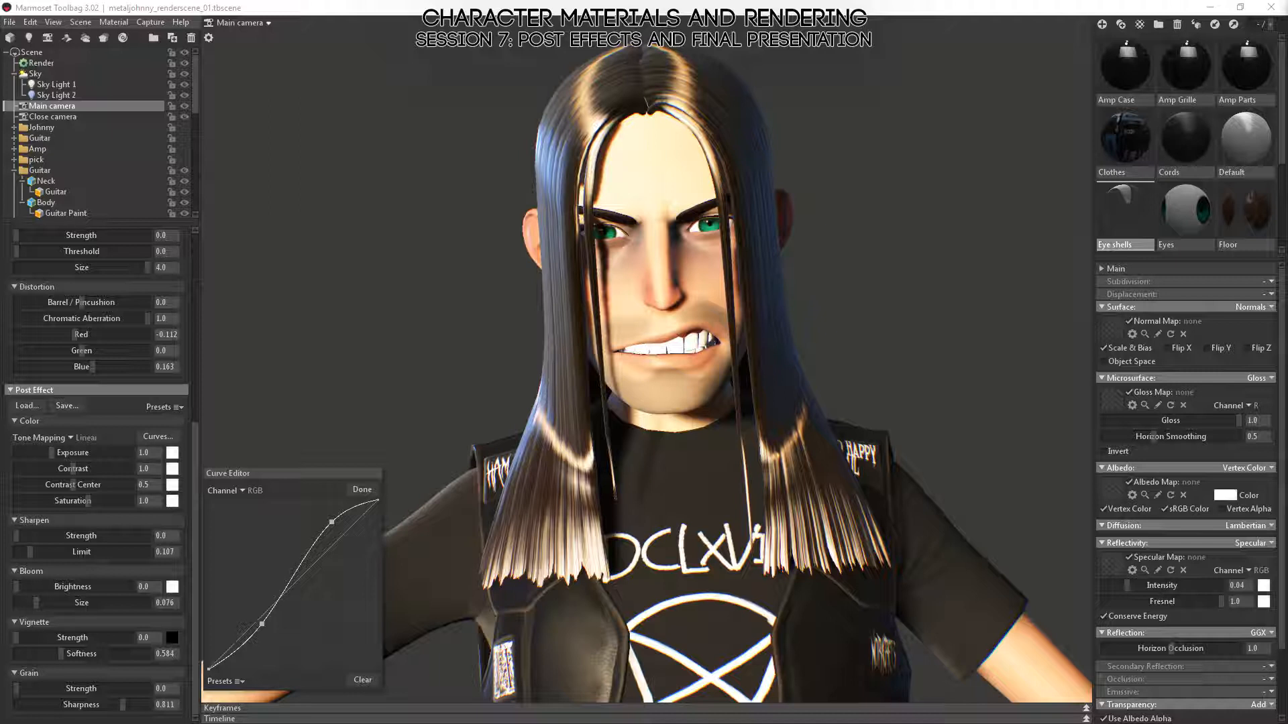
left_click(816, 443)
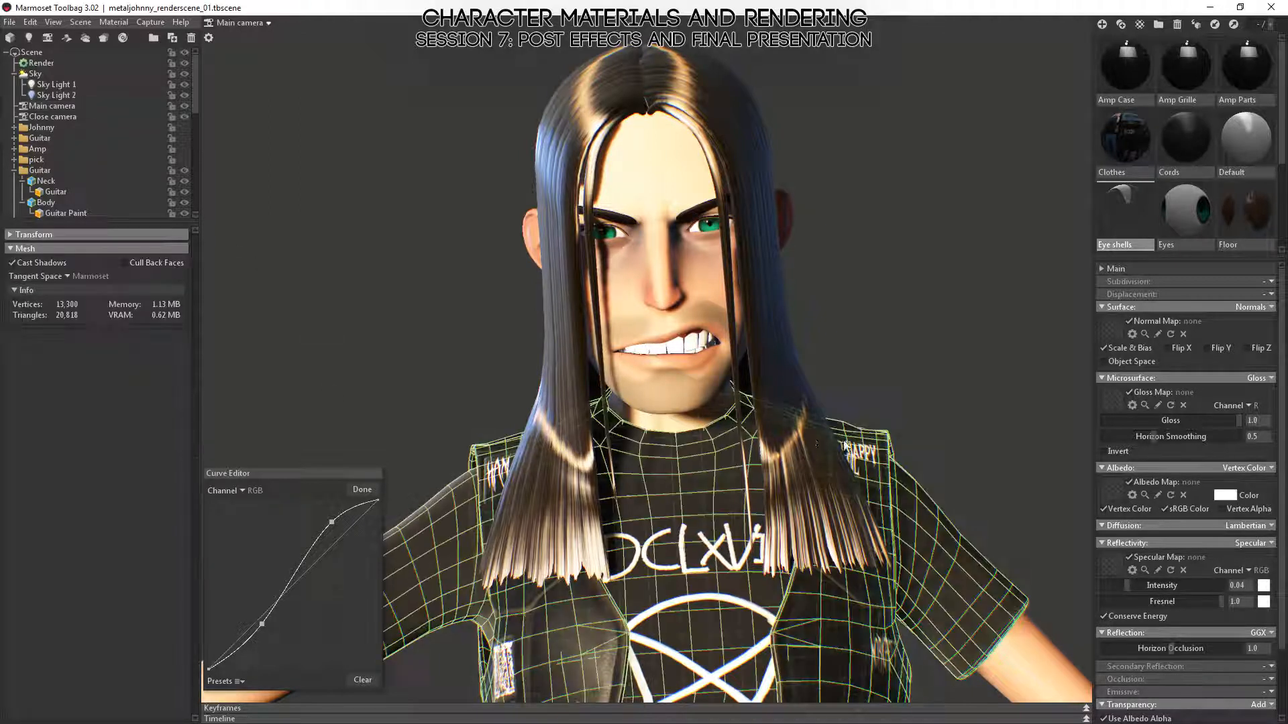
left_click_drag(887, 356, 794, 365, "shift")
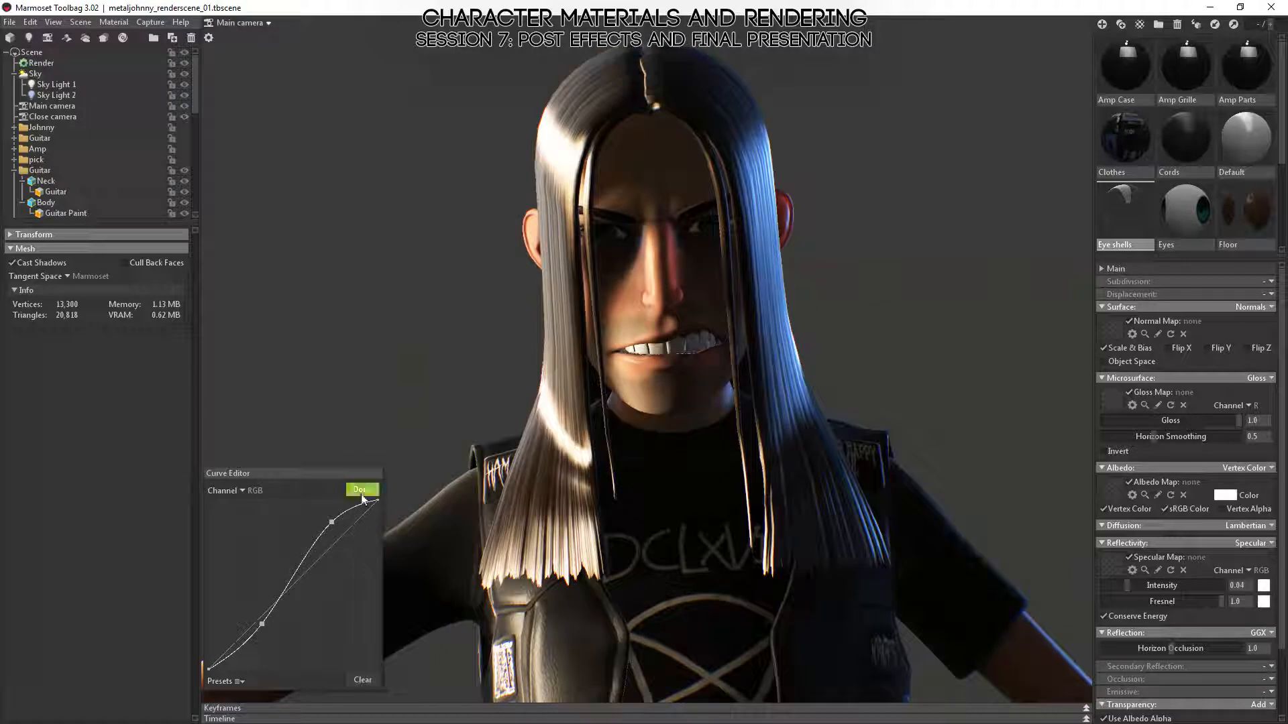
- Clear the curve, turn the sky lighting to cast a bluish light on the face and close the Curve Editor
left_click(363, 680)
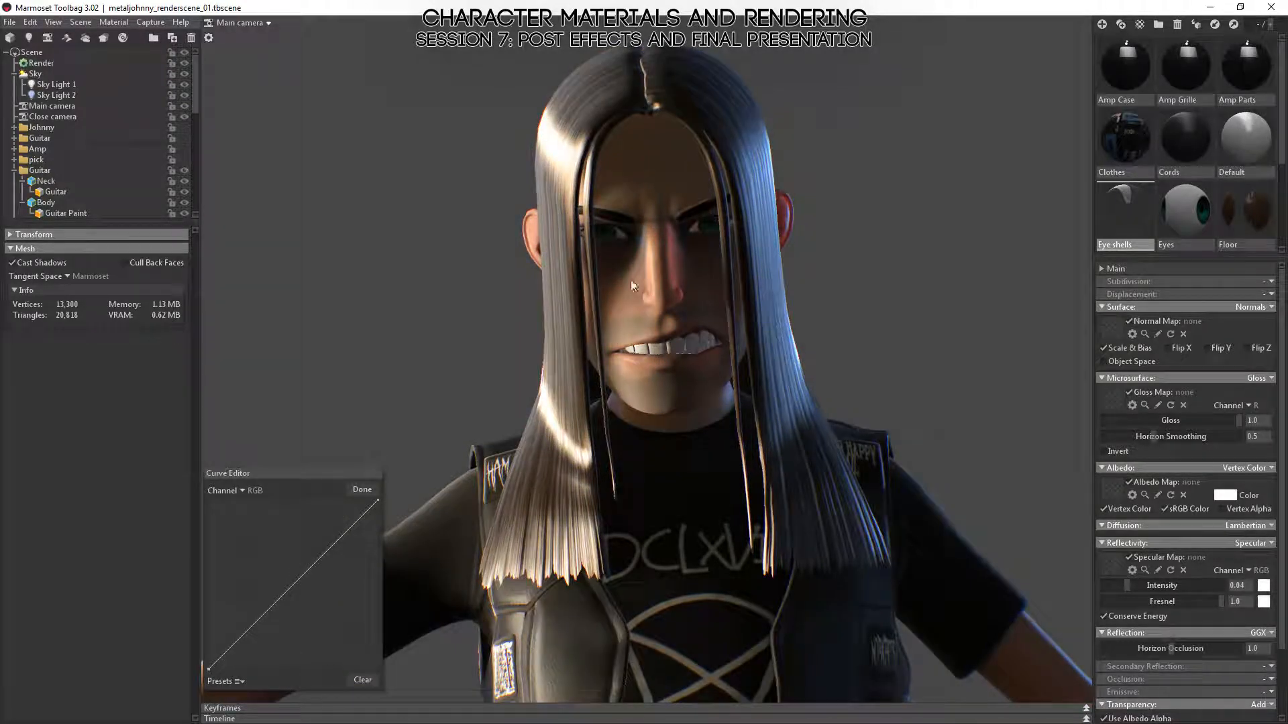
mouse_move(934, 303)
left_mouse_down("shift")
mouse_move(669, 411)
mouse_move(669, 380)
mouse_move(883, 376)
mouse_move(725, 389)
mouse_move(862, 356)
mouse_move(830, 365)
mouse_move(891, 362)
mouse_move(848, 371)
mouse_move(879, 362)
left_mouse_up("shift")
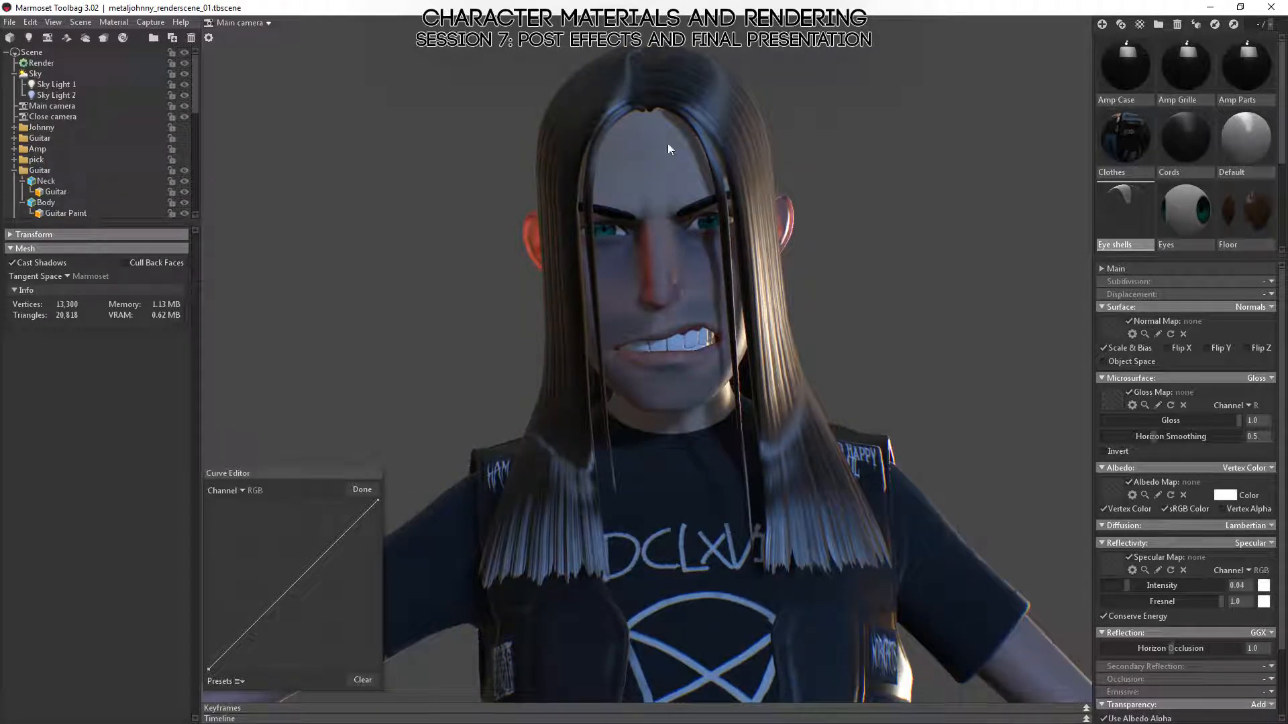
left_click_drag(340, 524, 337, 519)
key("ctrl+z")
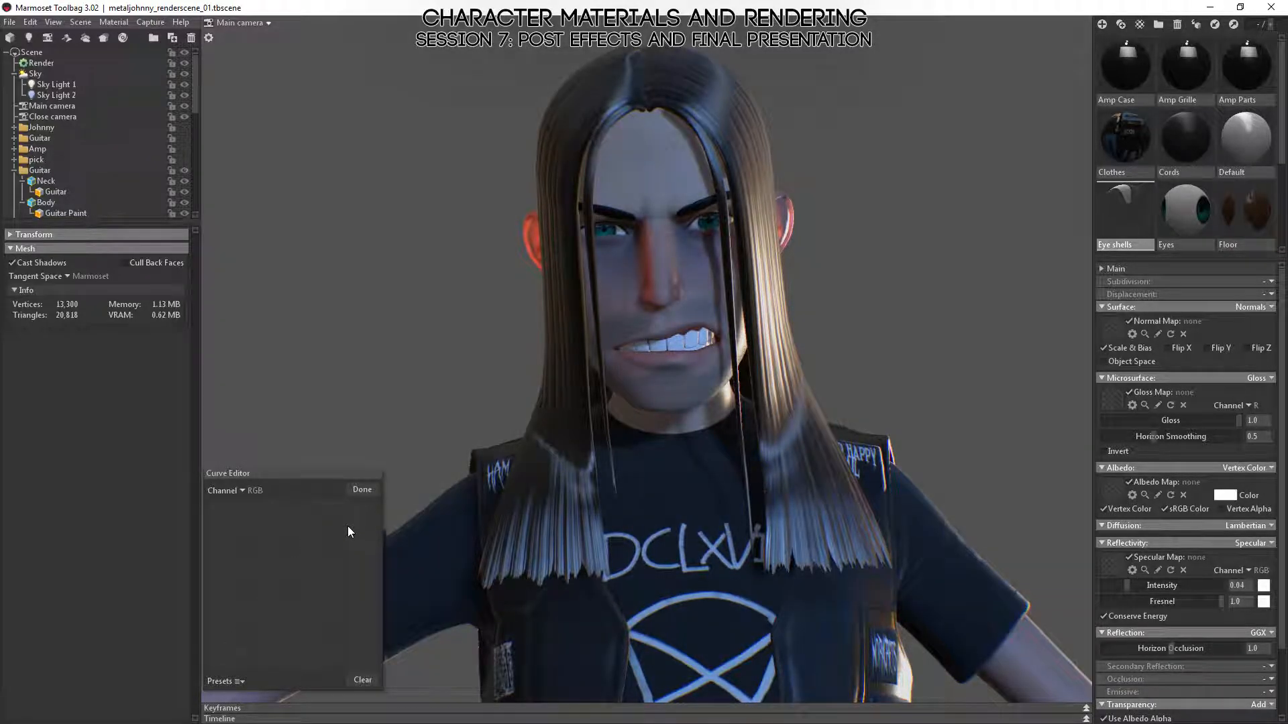
left_click(371, 686)
left_click(362, 488)
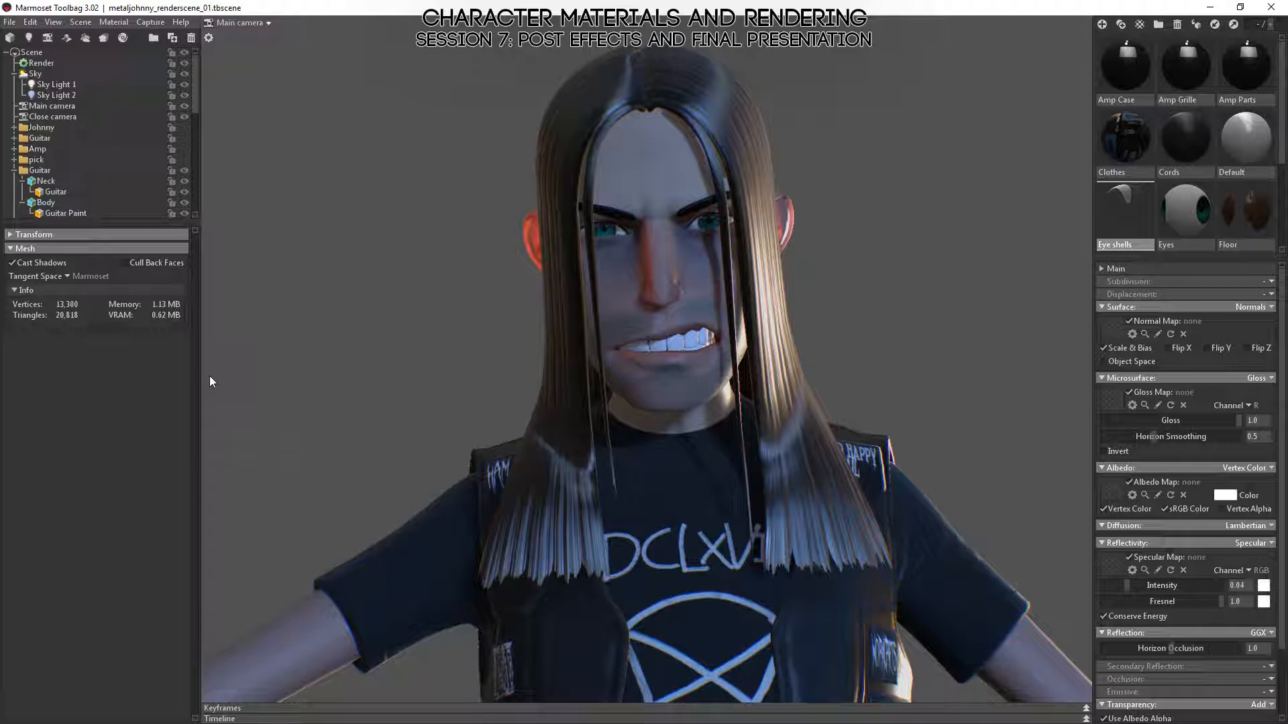
- Reopen the Main camera's Curve Editor and shape the RGB curve into a gentle S with raised highlights and lowered shadows
left_click(52, 105)
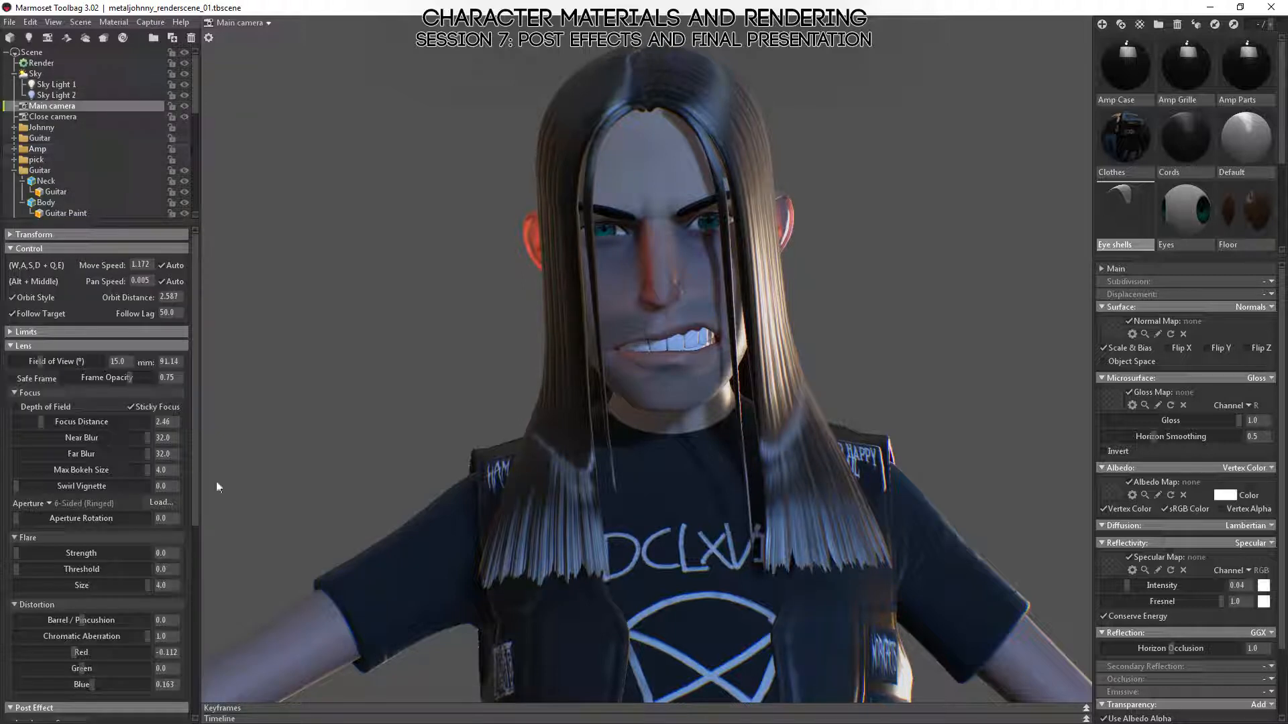
scroll(110, 520, "down", 1)
scroll(110, 521, "down", 3)
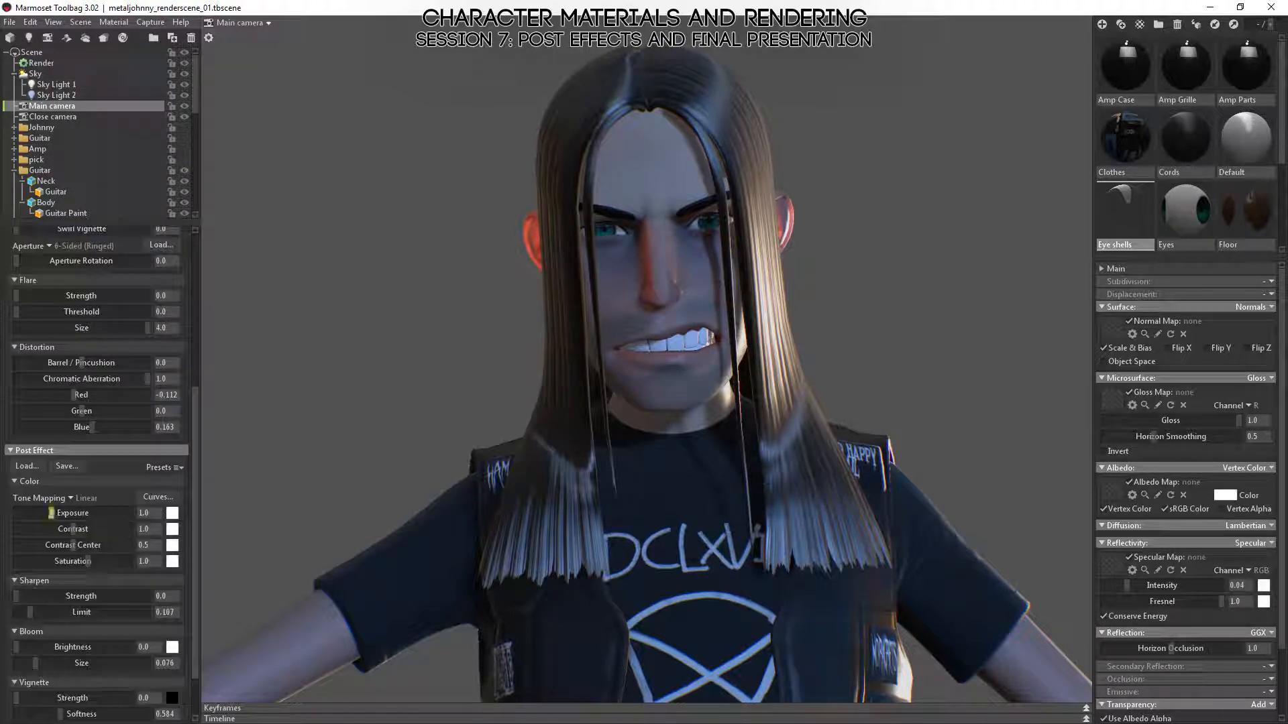
left_click(155, 496)
left_click_drag(339, 520, 401, 489)
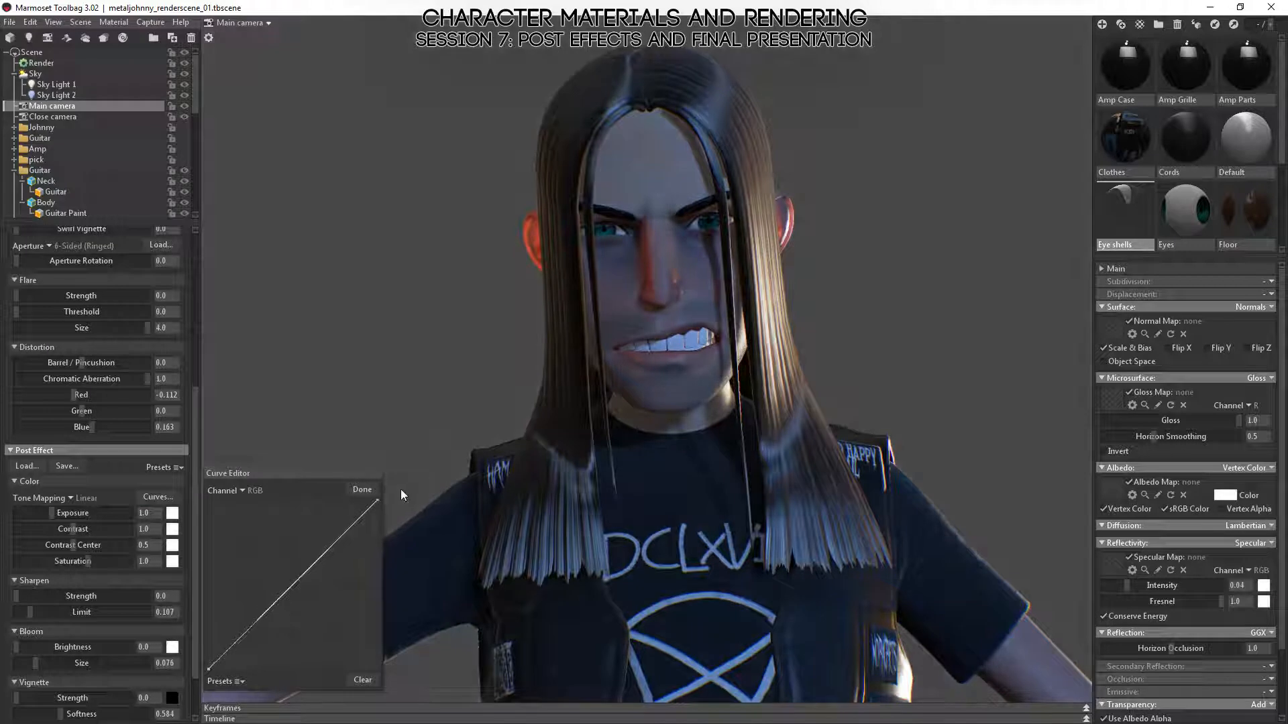
left_click_drag(348, 529, 349, 520)
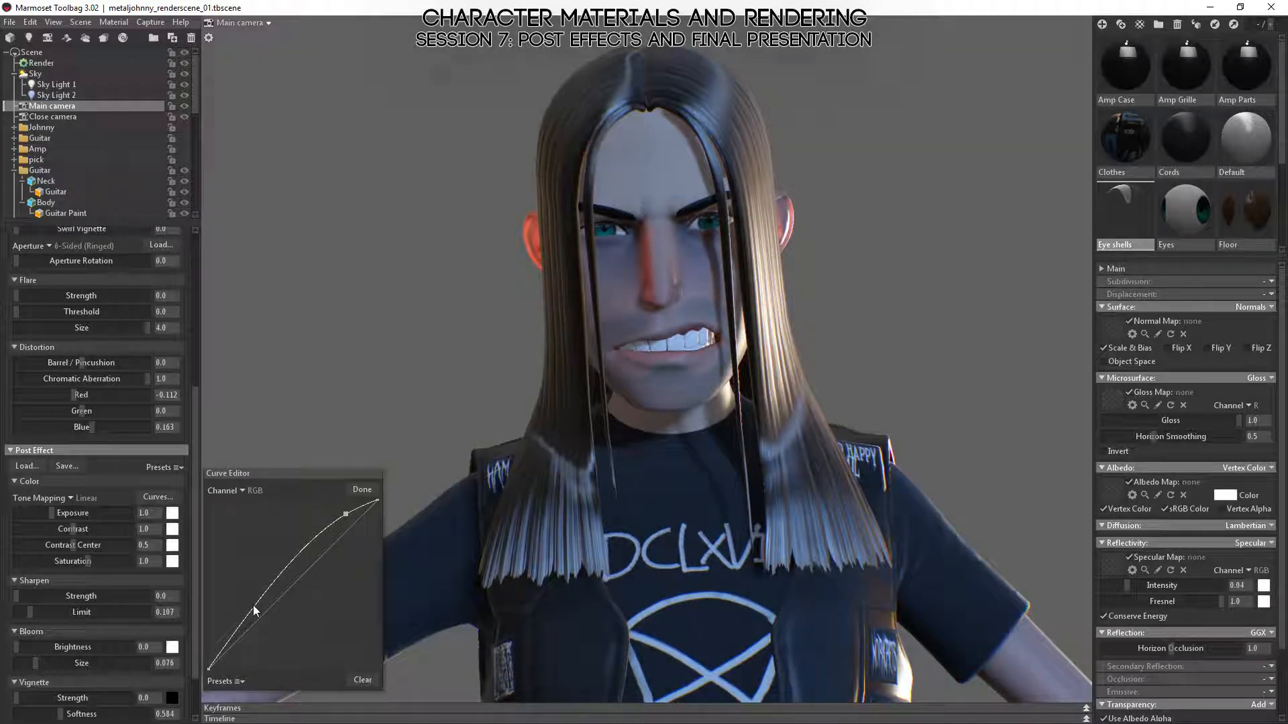
left_click_drag(252, 605, 252, 623)
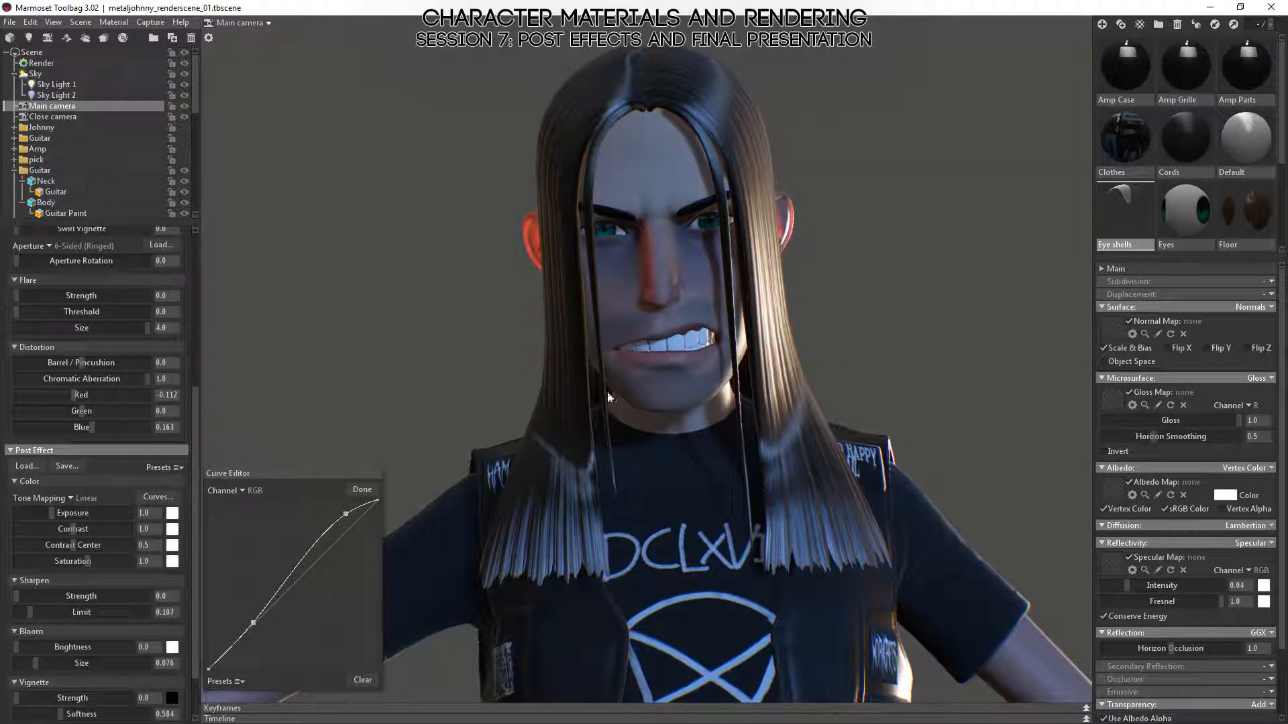
left_click_drag(254, 627, 255, 631)
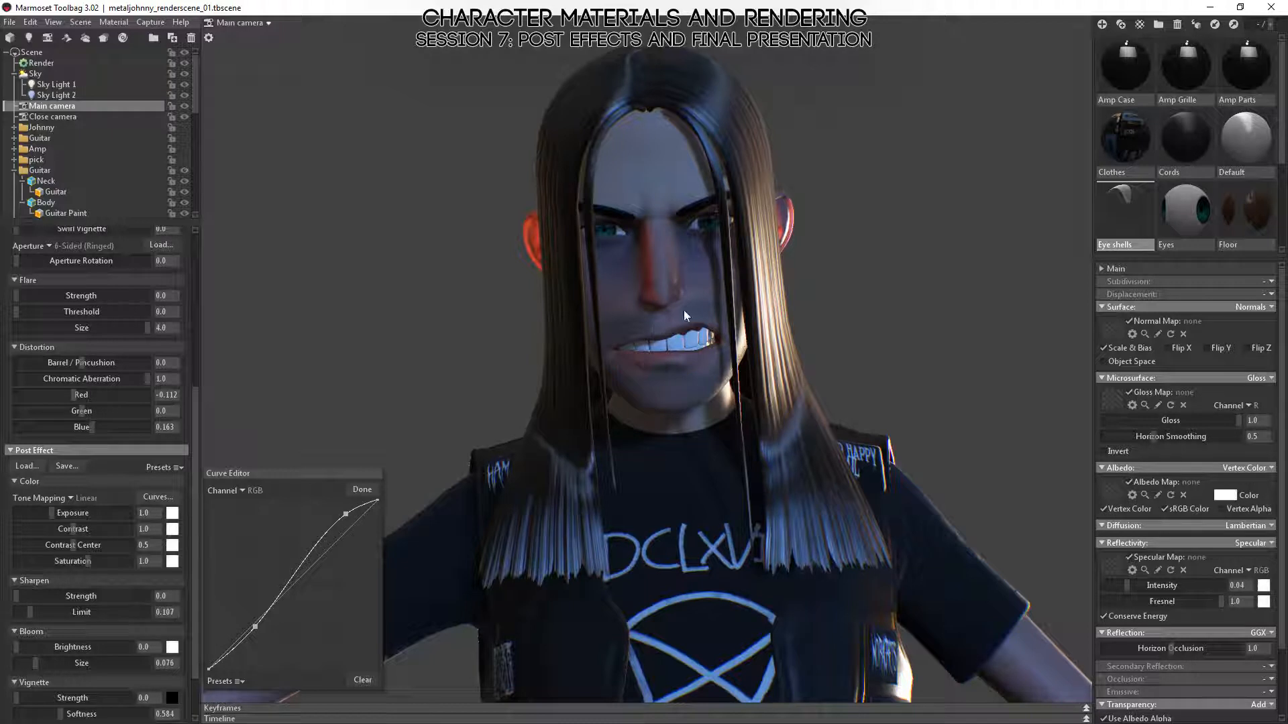
- Steepen the RGB curve's highlights while viewing the face up close, and ease them back slightly with the whole head in view
right_click_drag(688, 255, 720, 370, "alt")
middle_click_drag(720, 370, 728, 406, "alt")
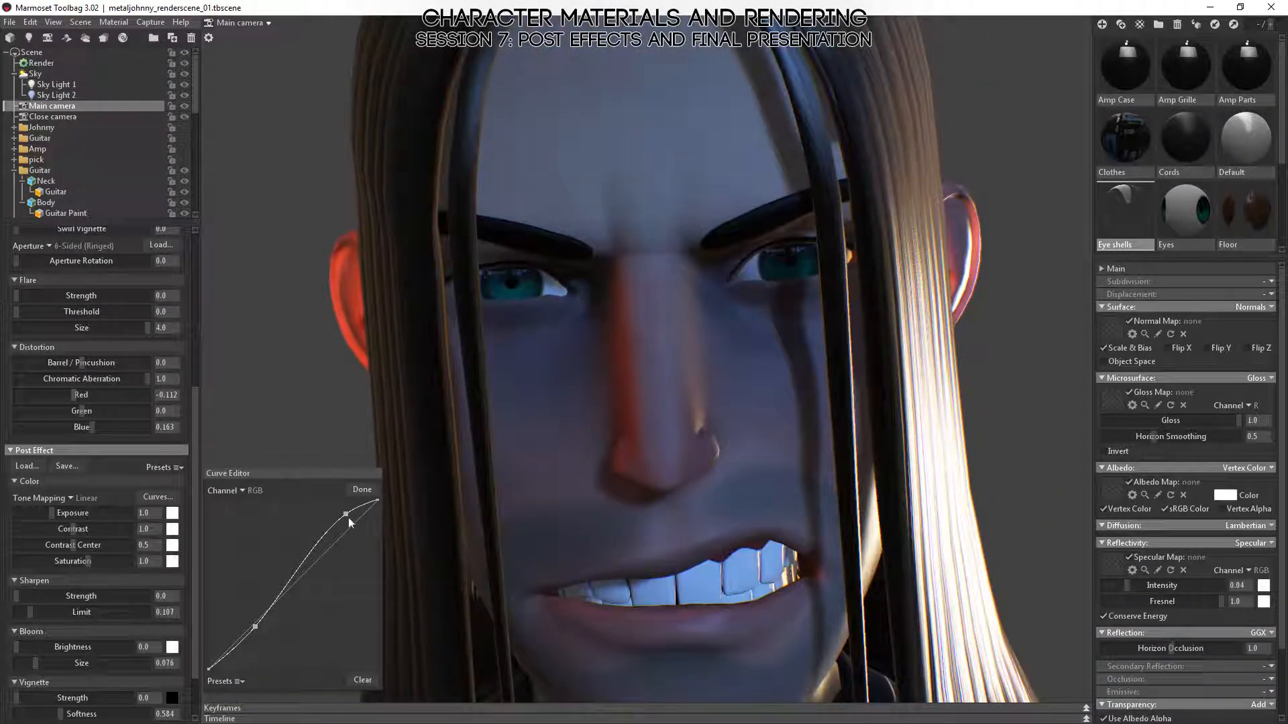
left_click_drag(347, 516, 318, 518)
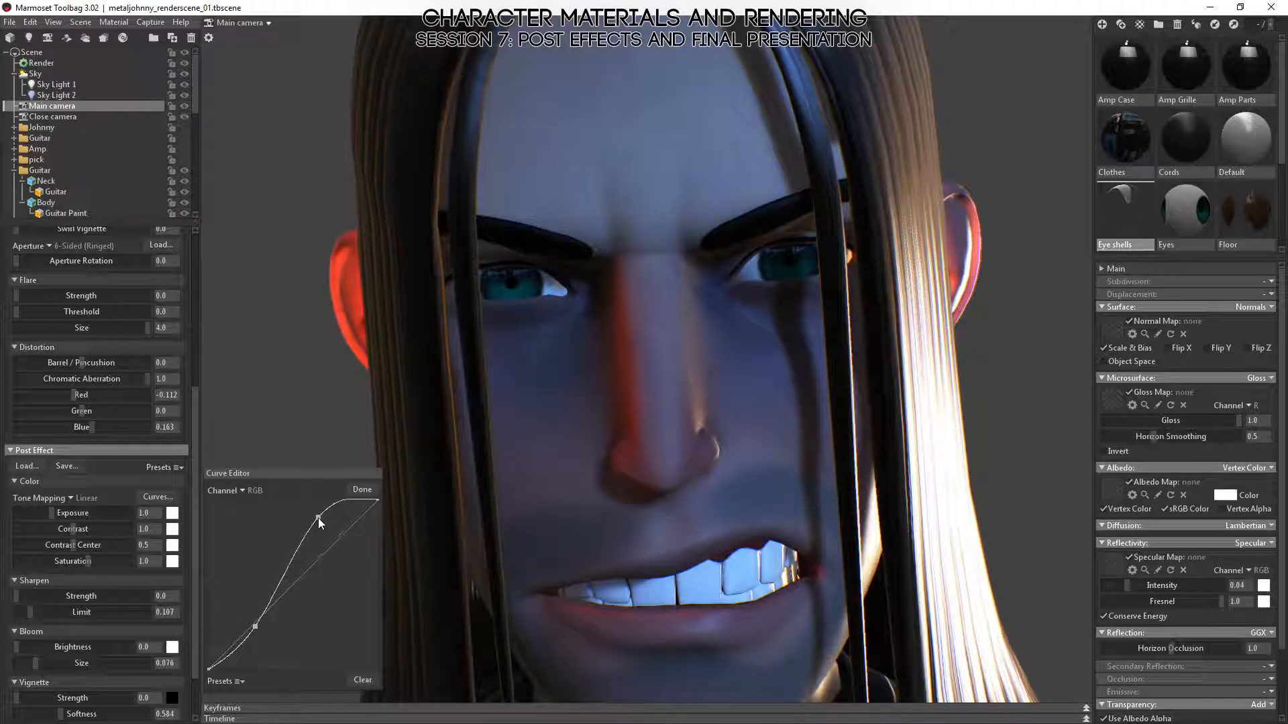
right_click_drag(602, 538, 602, 460, "alt")
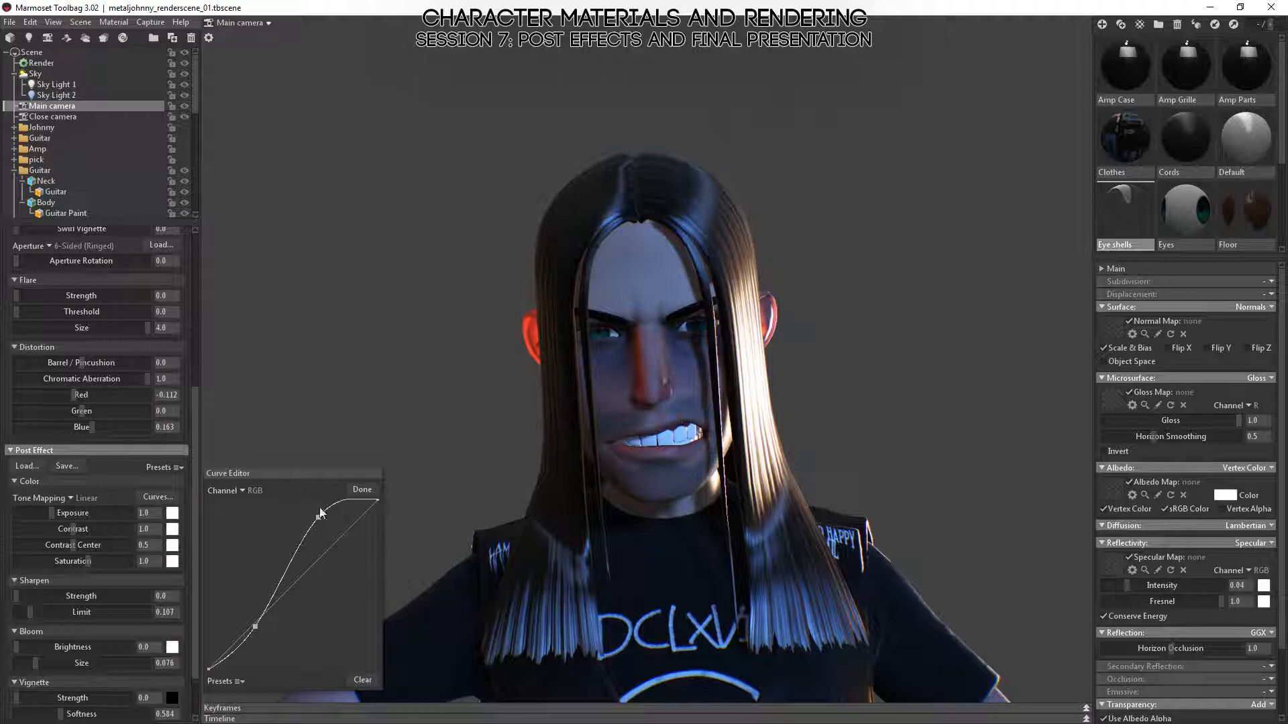
left_click_drag(318, 521, 322, 527)
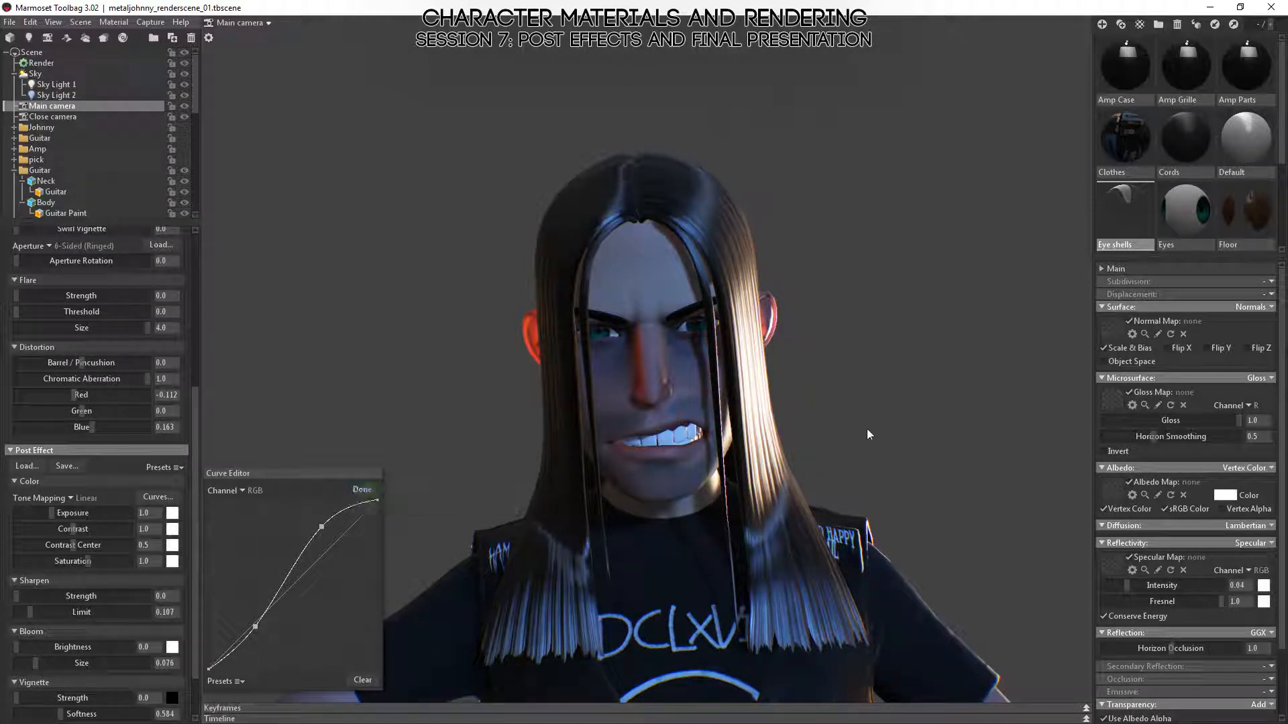
- Rotate the sky lighting around the guitarist, clear the curve adjustments and finish curve editing
left_click_drag(876, 415, 604, 577, "shift")
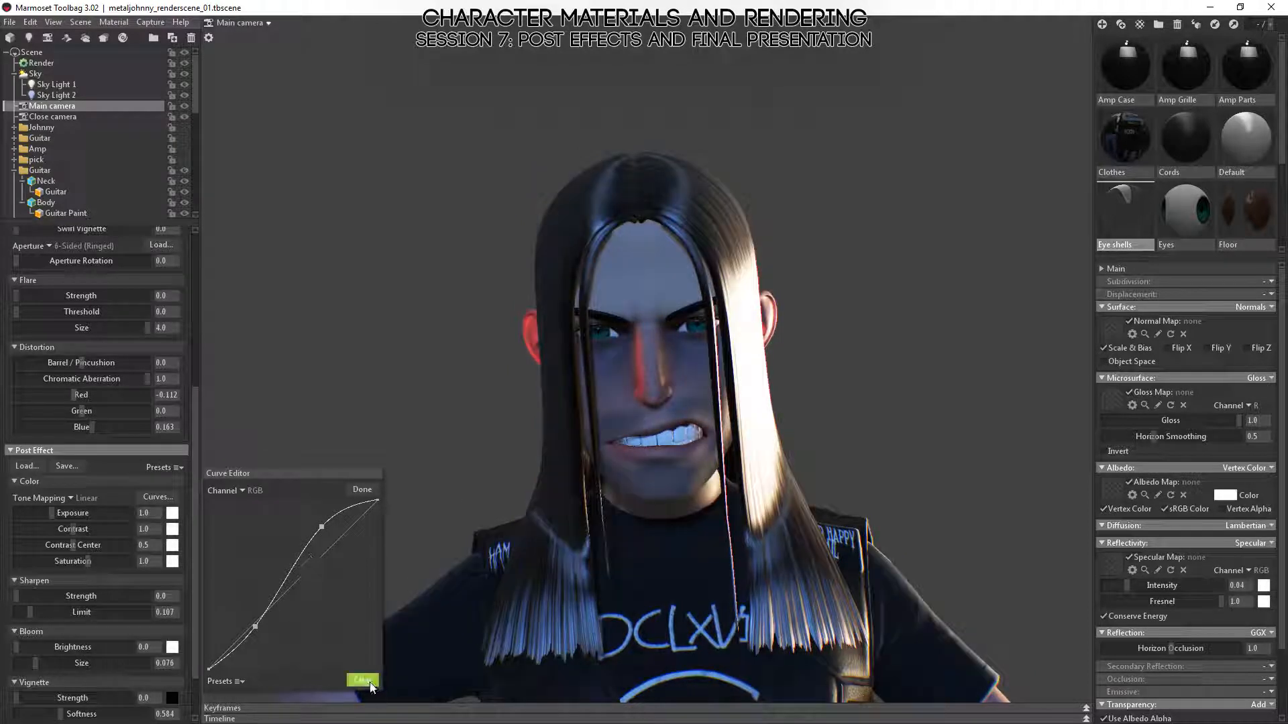
left_click(362, 681)
left_click(362, 489)
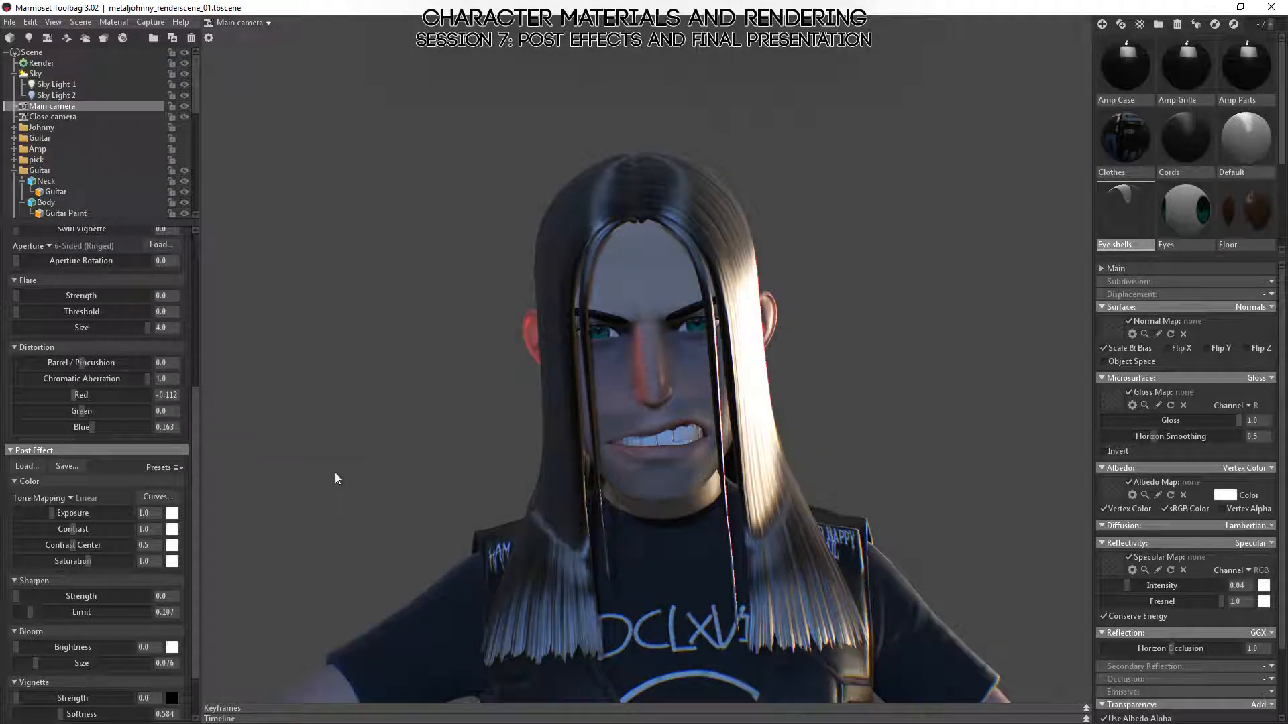
- Rotate the sky lighting to illuminate the guitarist's face with warm light and reframe the view on his upper body
left_click_drag(987, 370, 787, 390, "shift")
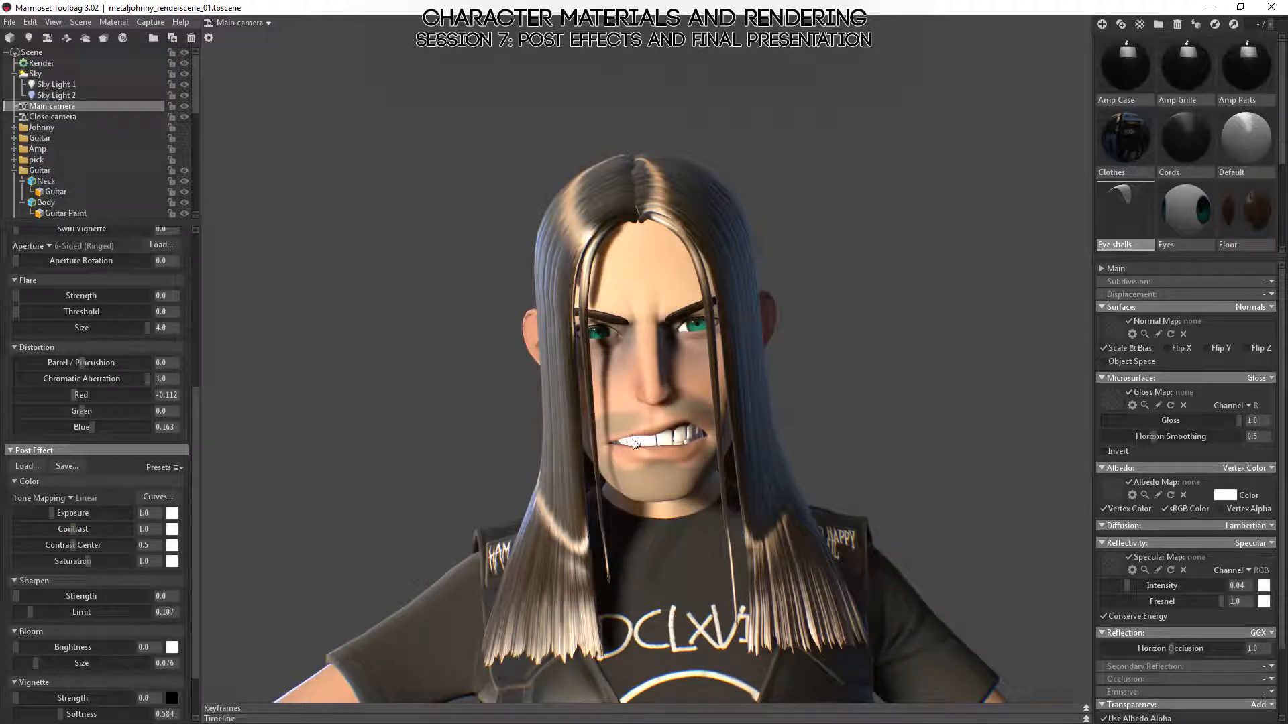
middle_click_drag(708, 506, 746, 354)
left_click_drag(745, 354, 766, 360, "shift")
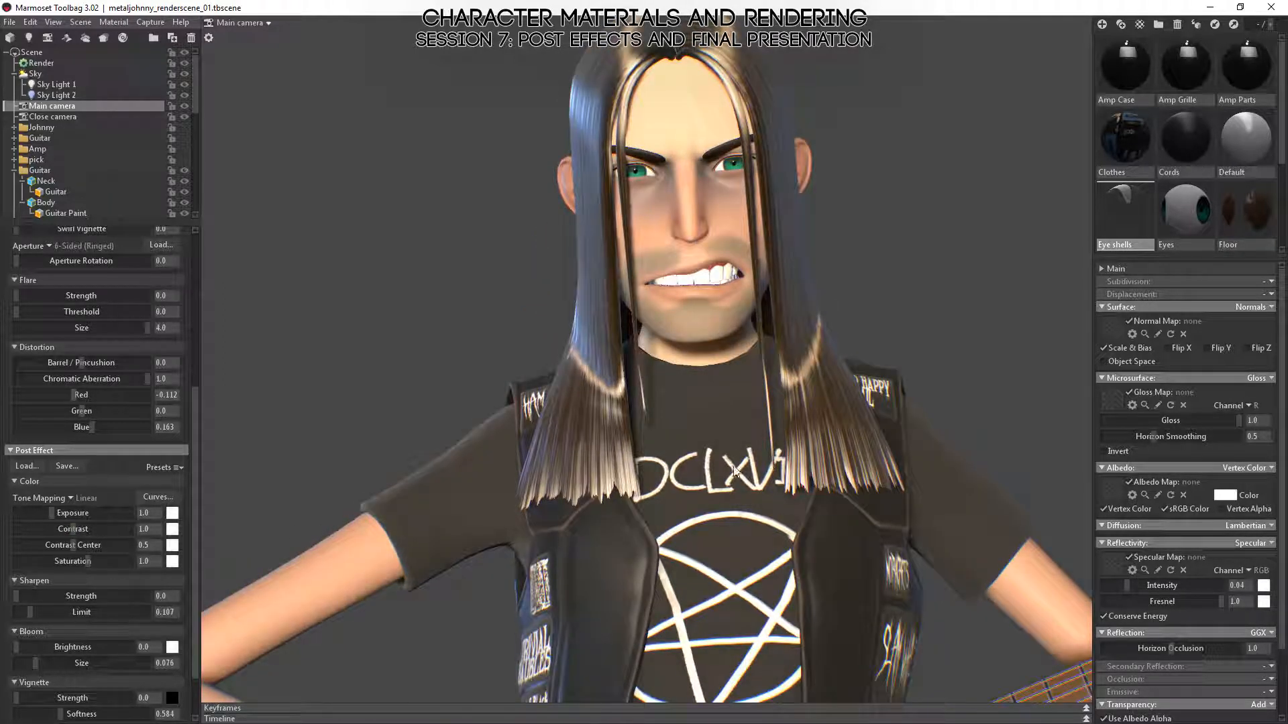
left_click_drag(732, 467, 706, 465, "shift")
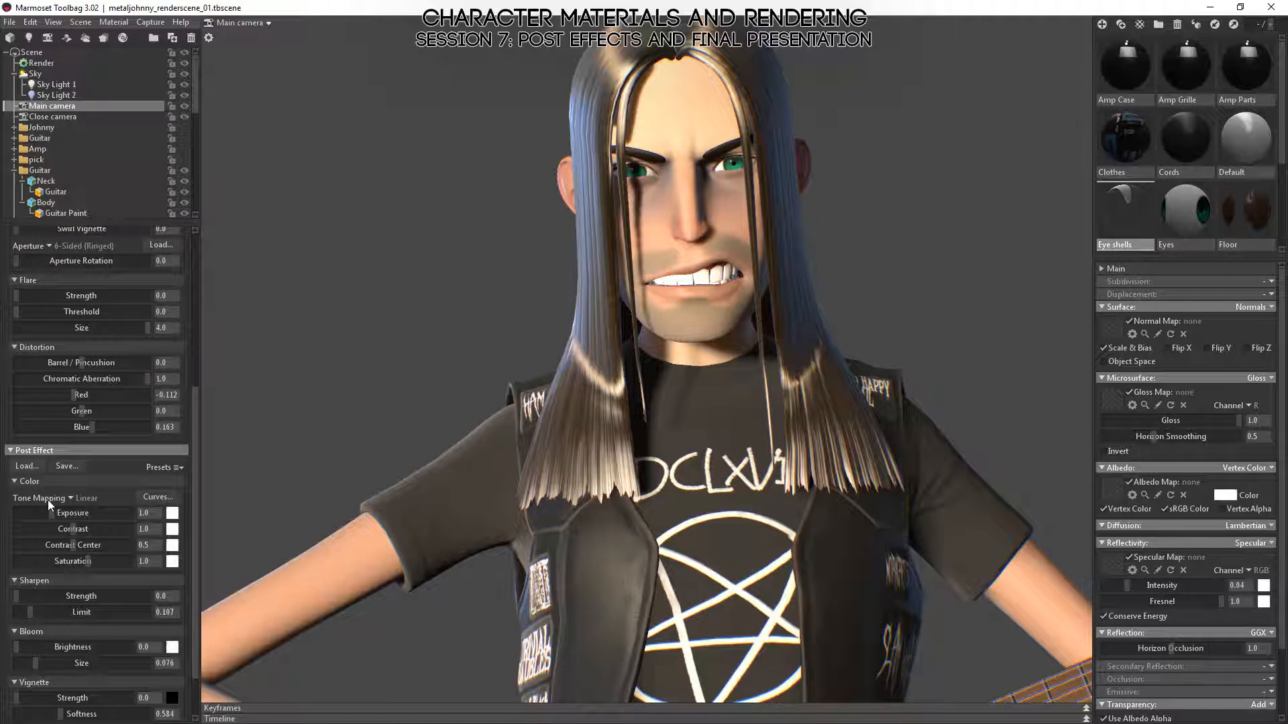
right_click_drag(648, 575, 612, 495)
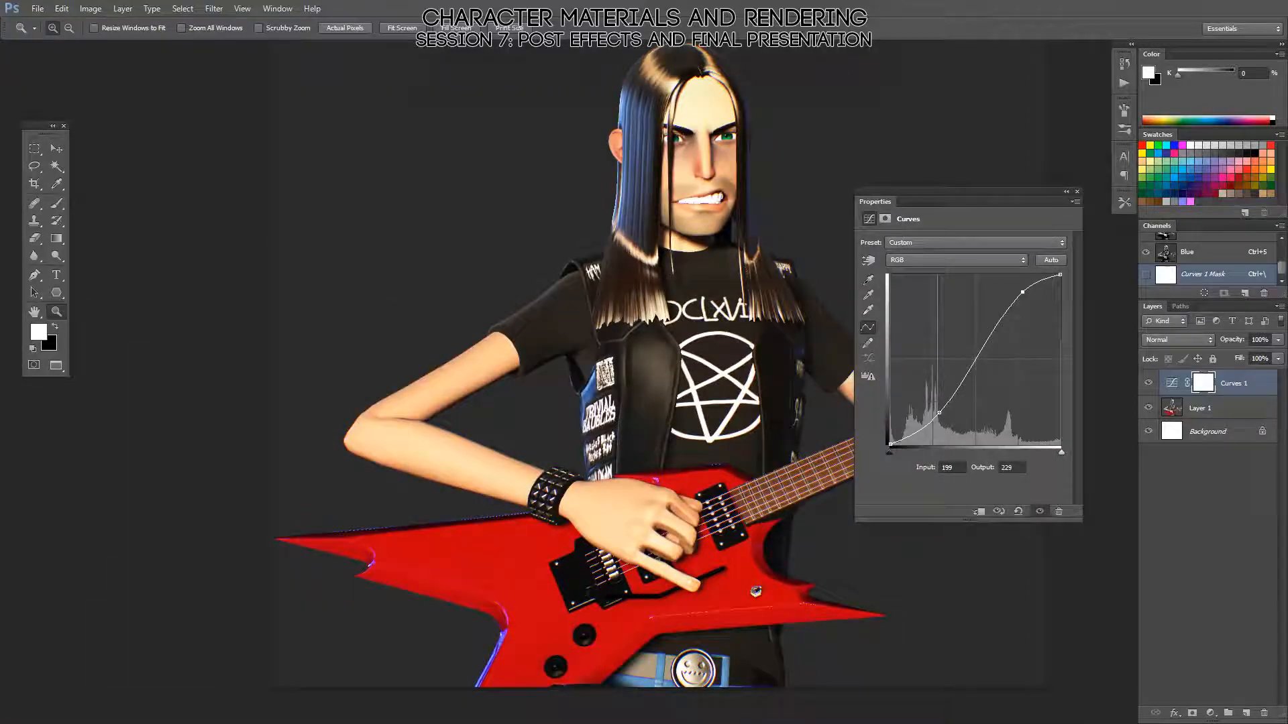
- In Photoshop, try a low-contrast inverted S on the RGB curve with shadows at input 61, output 77, and reset the Curves adjustment
left_click_drag(1022, 292, 1024, 324)
left_click_drag(939, 413, 931, 394)
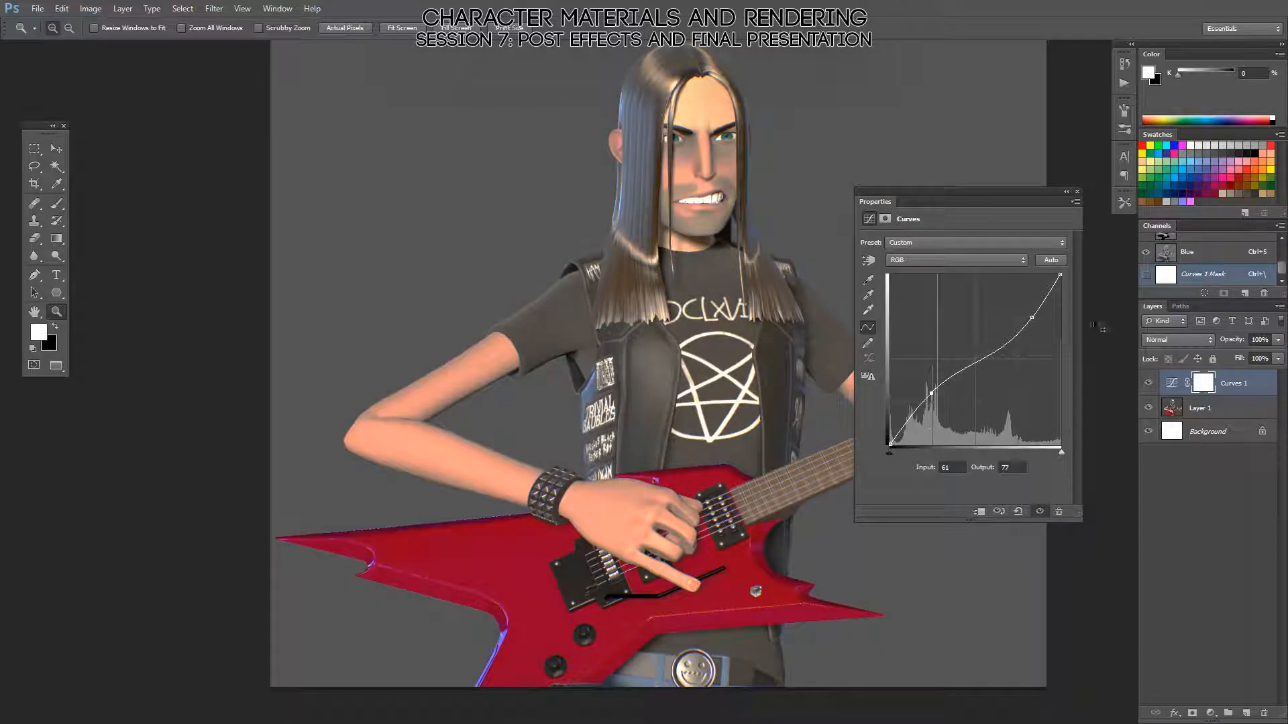
left_click(1018, 511)
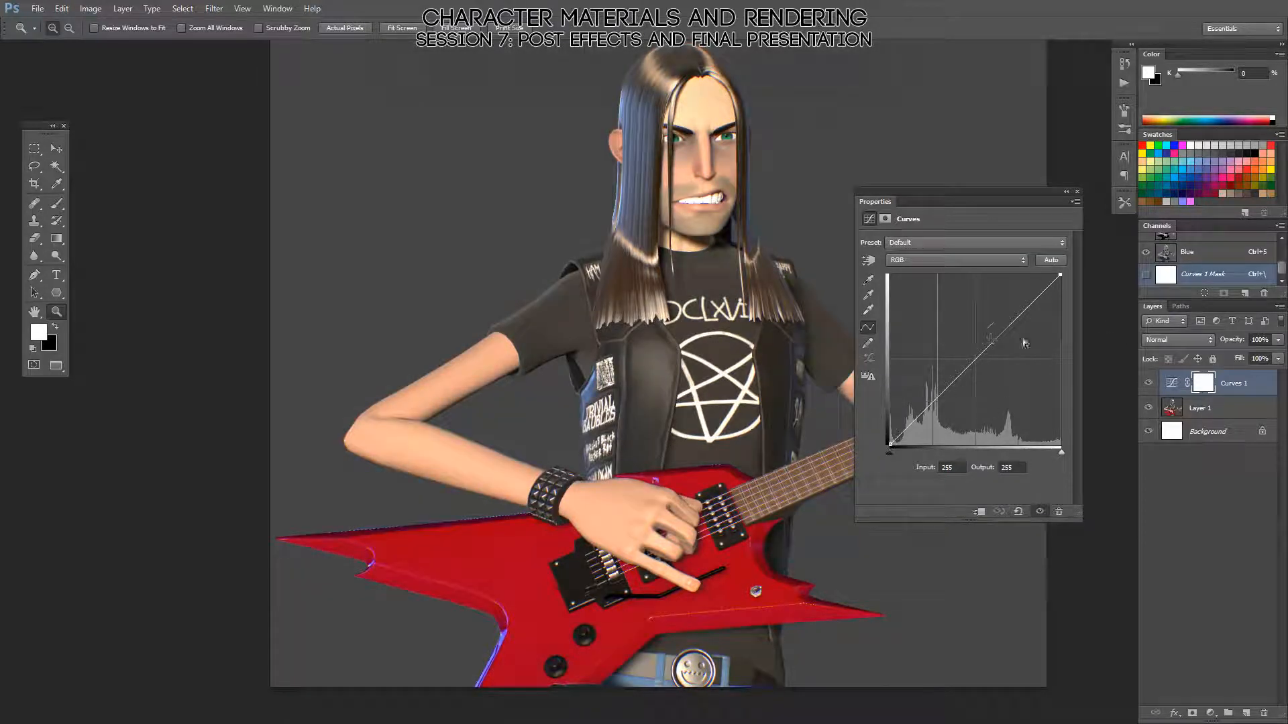
- Shape the RGB curve into a high-contrast S by raising its highlights and lowering its shadows
left_click_drag(1016, 318, 1016, 287)
left_click_drag(948, 361, 952, 393)
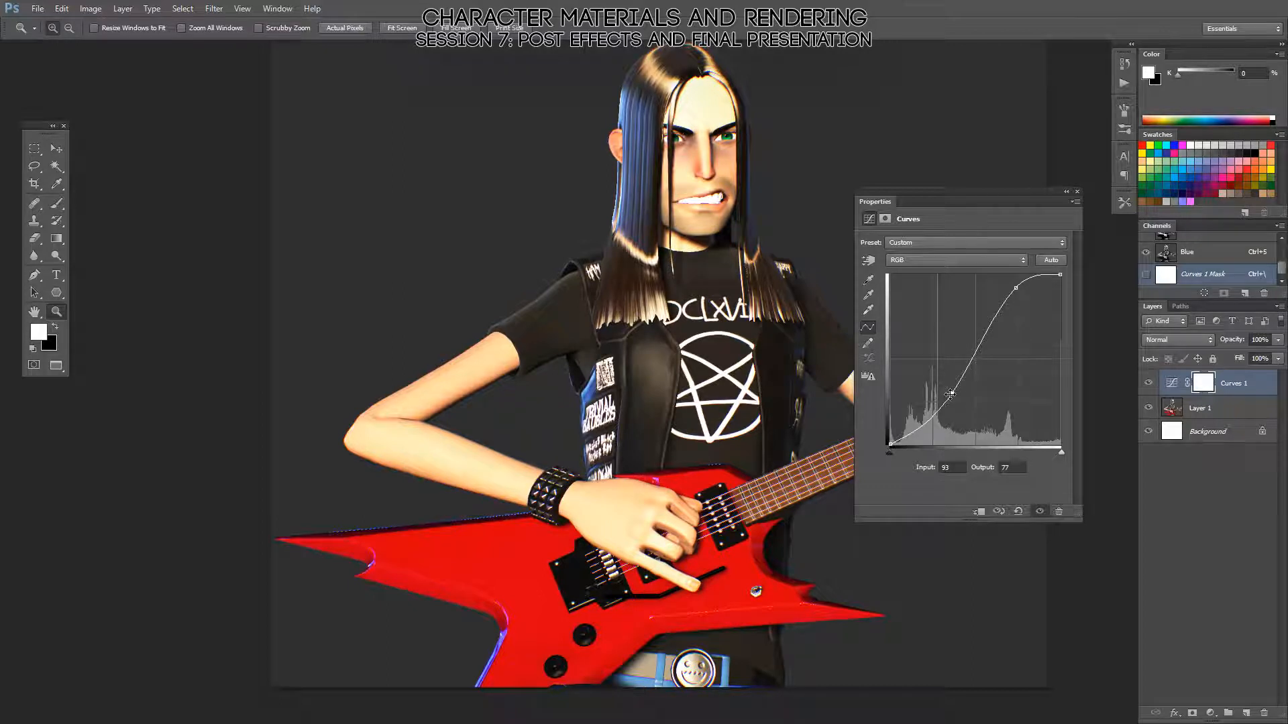
mouse_move(951, 394)
left_mouse_down()
mouse_move(945, 373)
mouse_move(943, 391)
left_mouse_up()
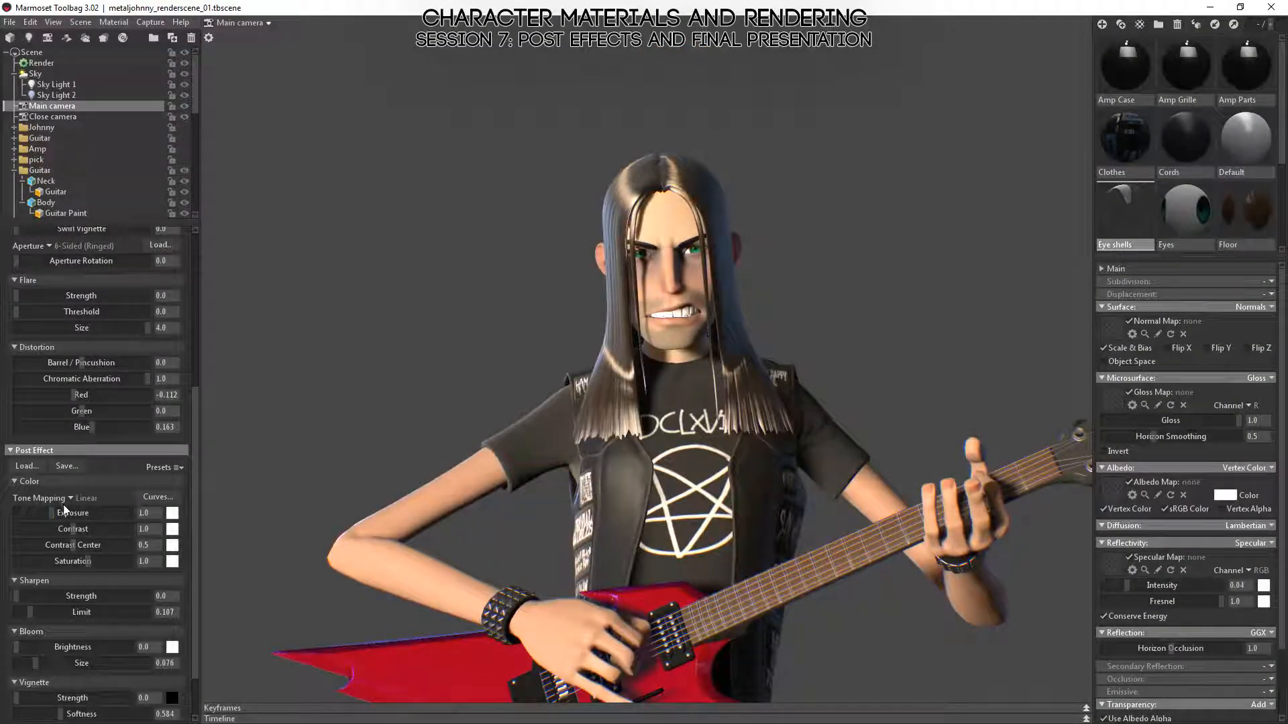
- In Toolbag, set the Main camera's tone mapping to Filmic (Hejl) and check the guitarist's face and upper body
left_click(70, 499)
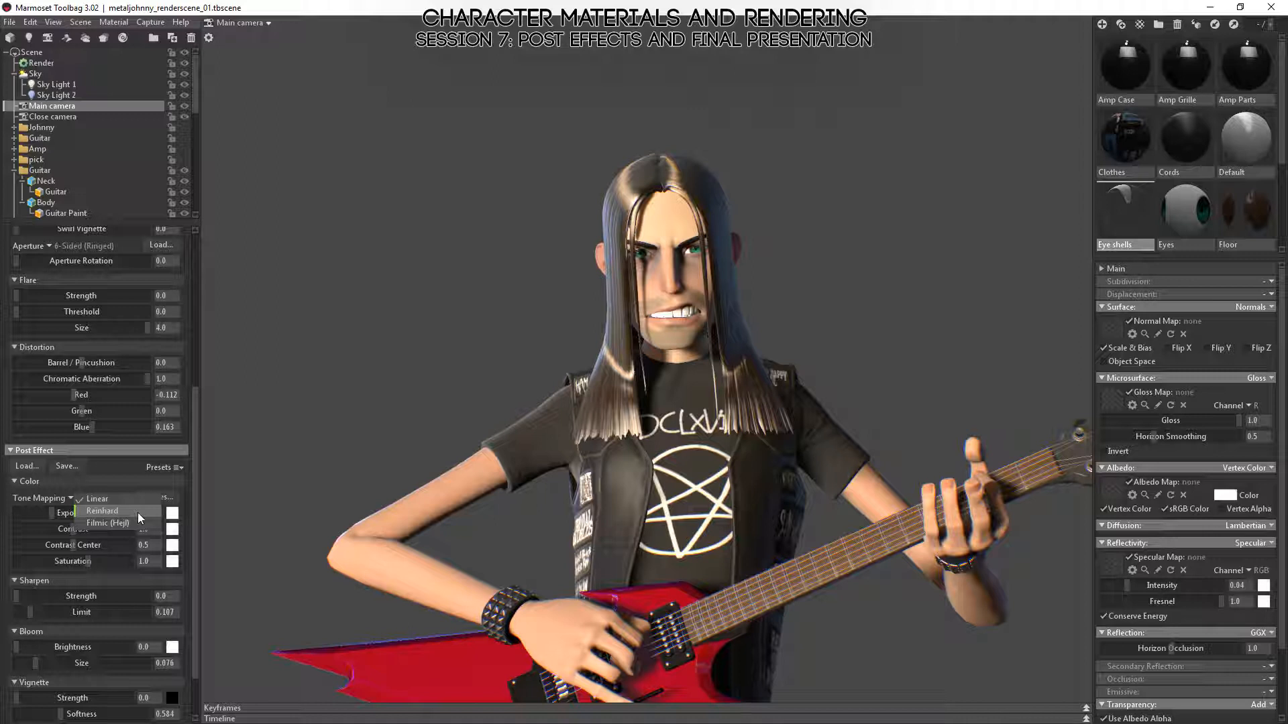
left_click(93, 525)
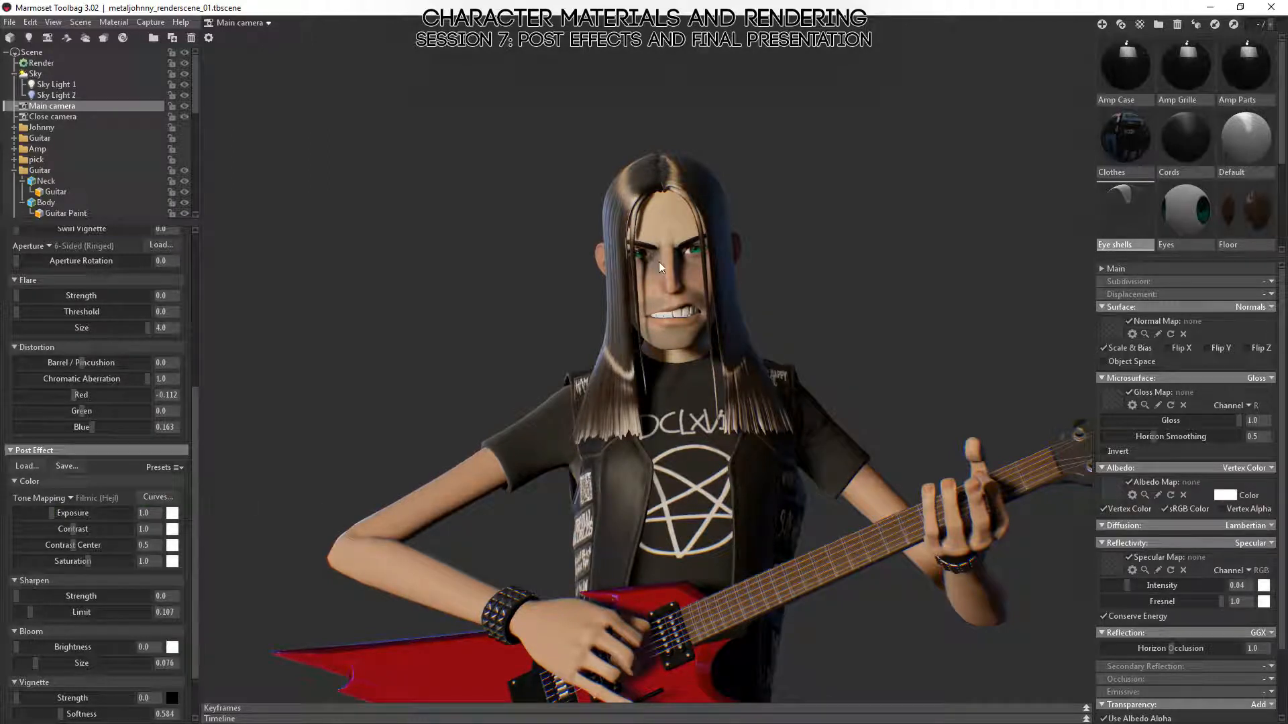
right_click_drag(703, 200, 711, 264)
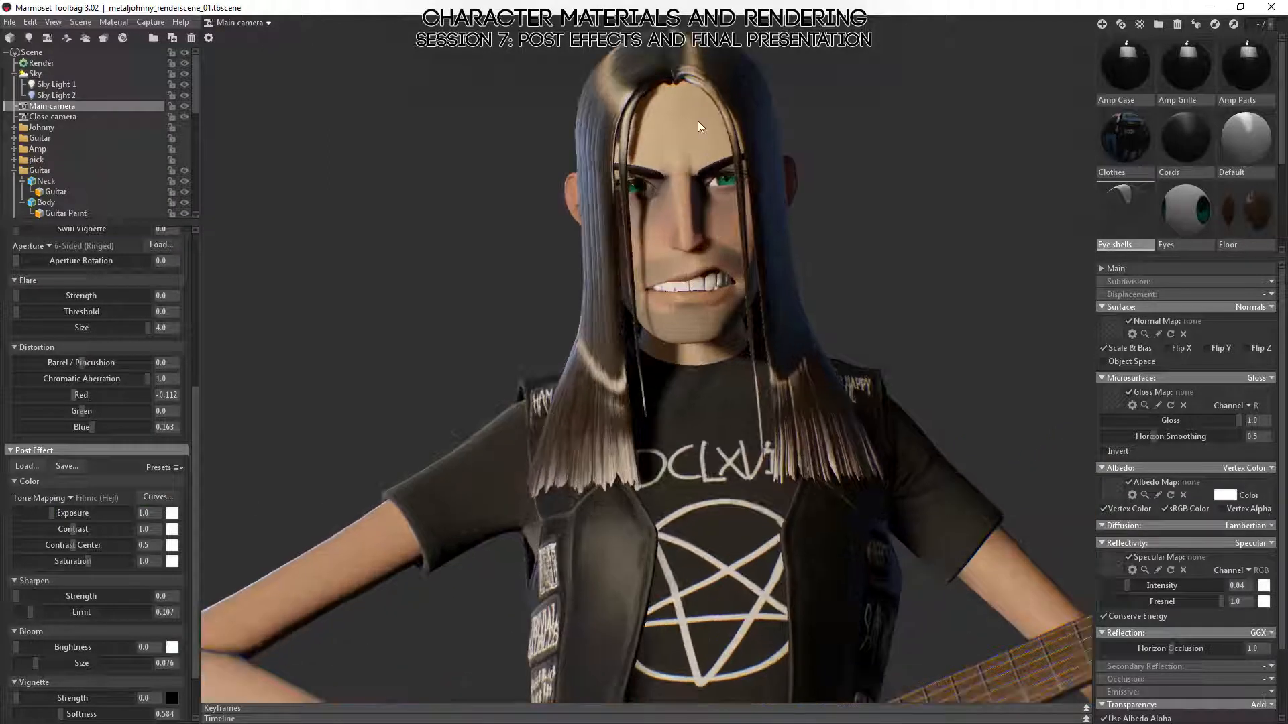
left_click_drag(698, 121, 667, 323)
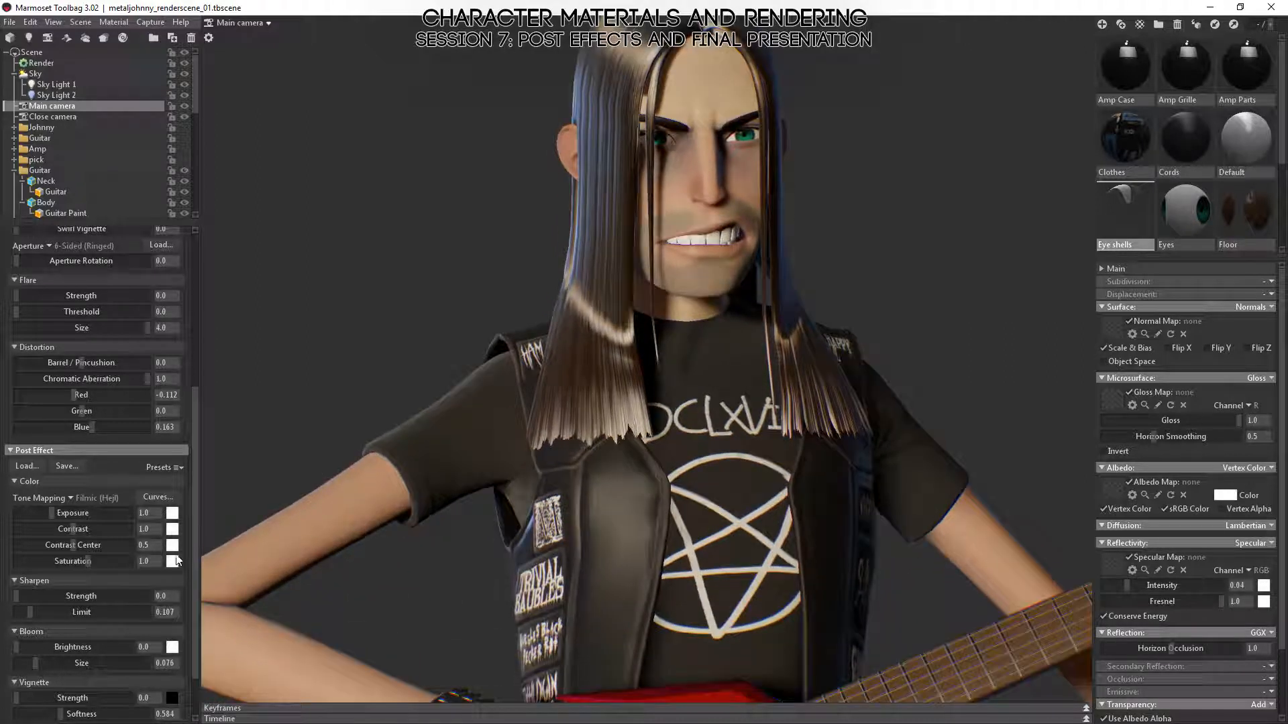
right_click_drag(723, 608, 669, 533)
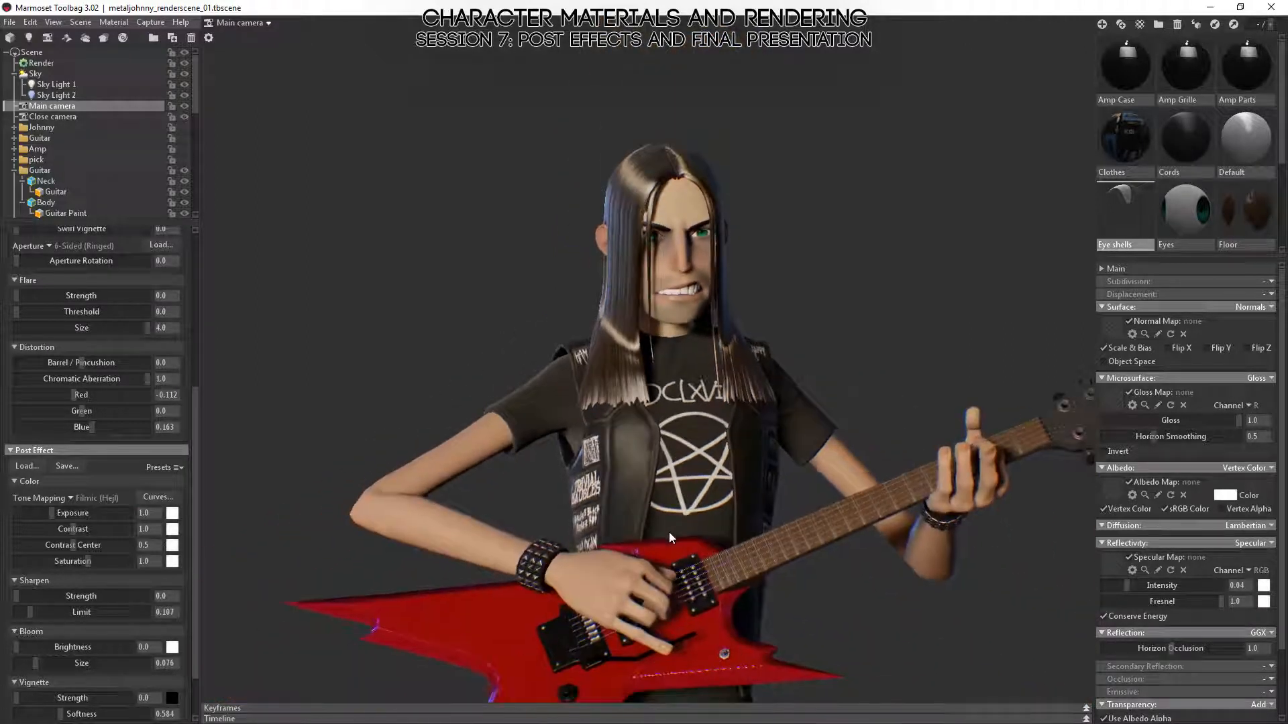
middle_click_drag(701, 546, 691, 498)
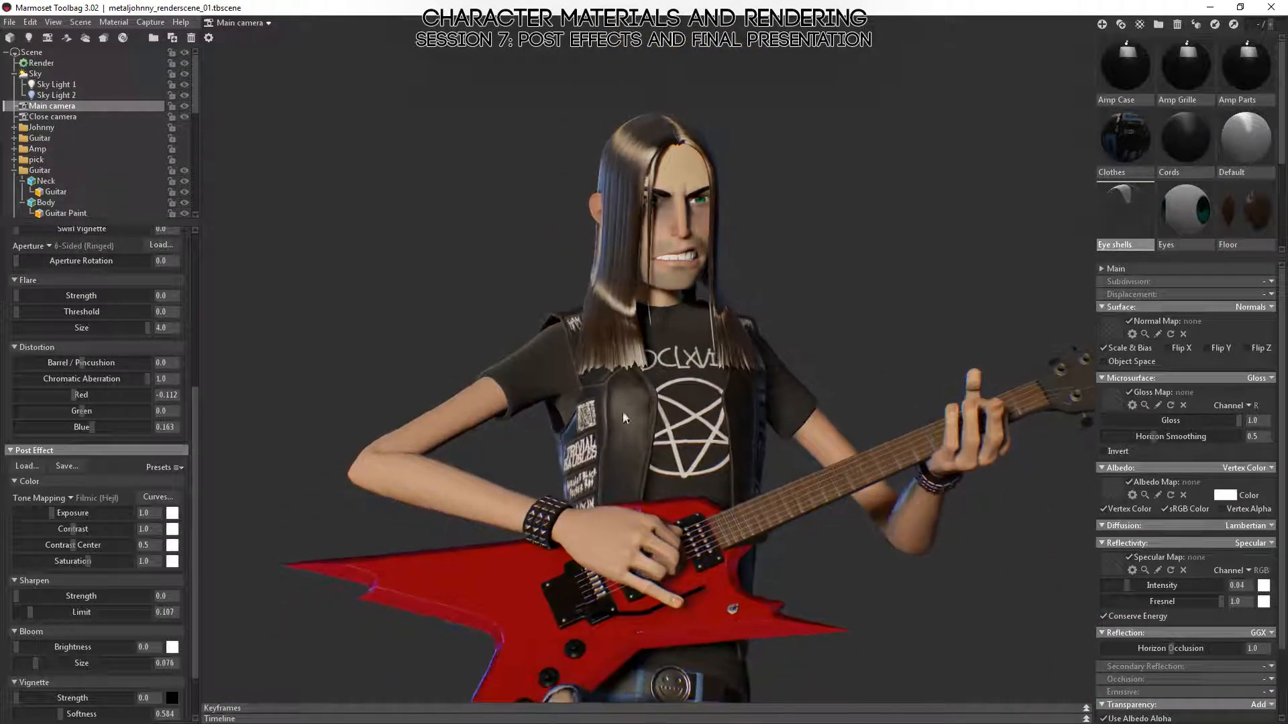
- Switch tone mapping to Linear for comparison and return it to Filmic (Hejl)
left_click(95, 498)
left_click(111, 500)
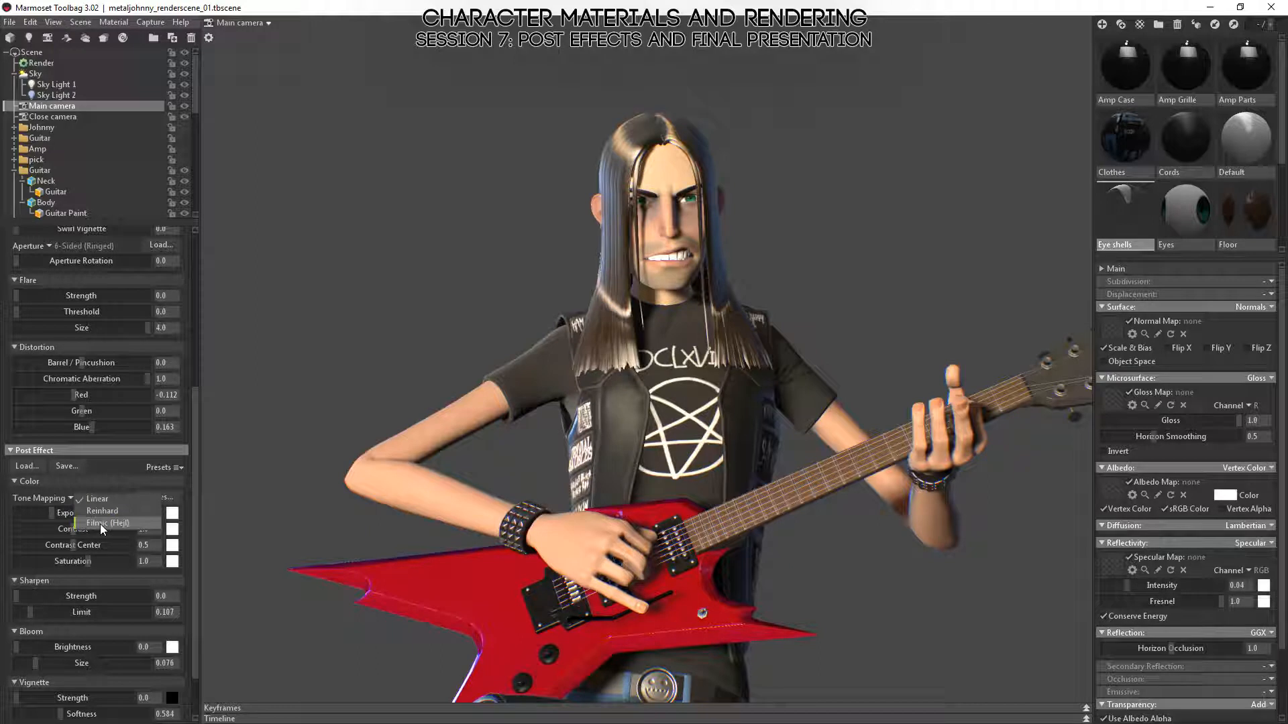
left_click(115, 523)
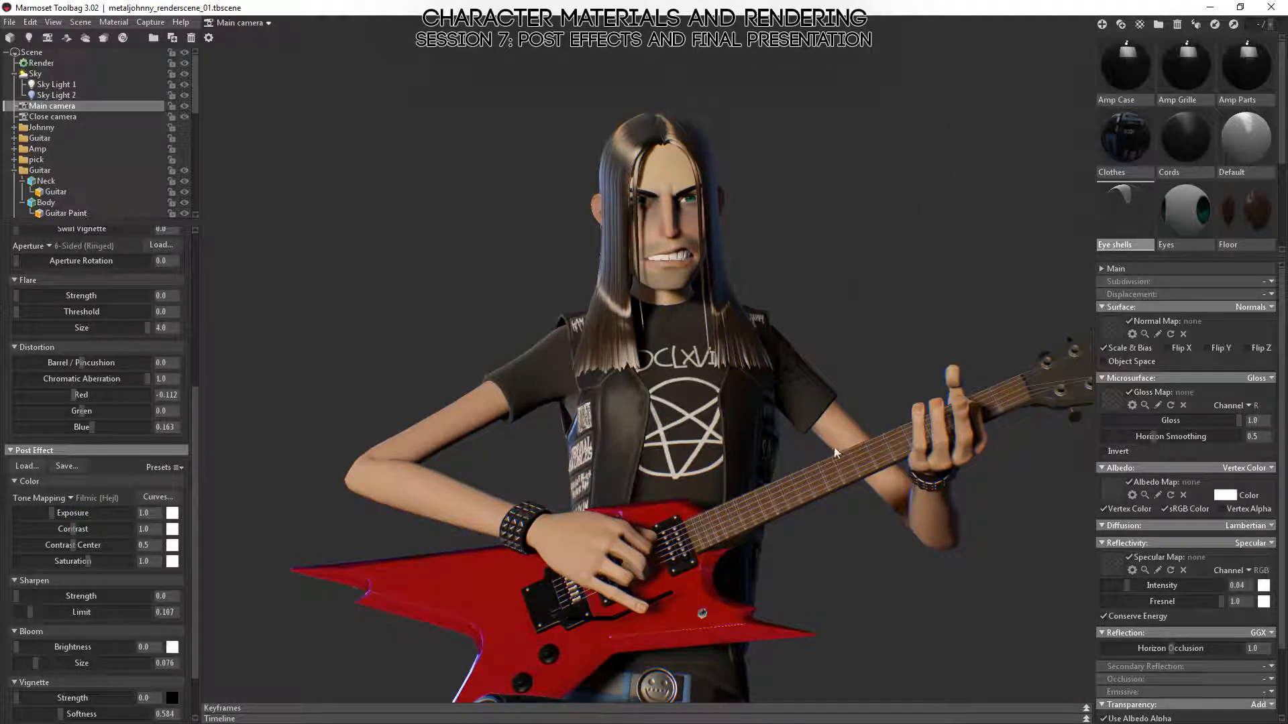
- Try an S-shaped RGB curve over the filmic tone mapping, with lifted highlights slightly eased back and lowered shadows
left_click(158, 497)
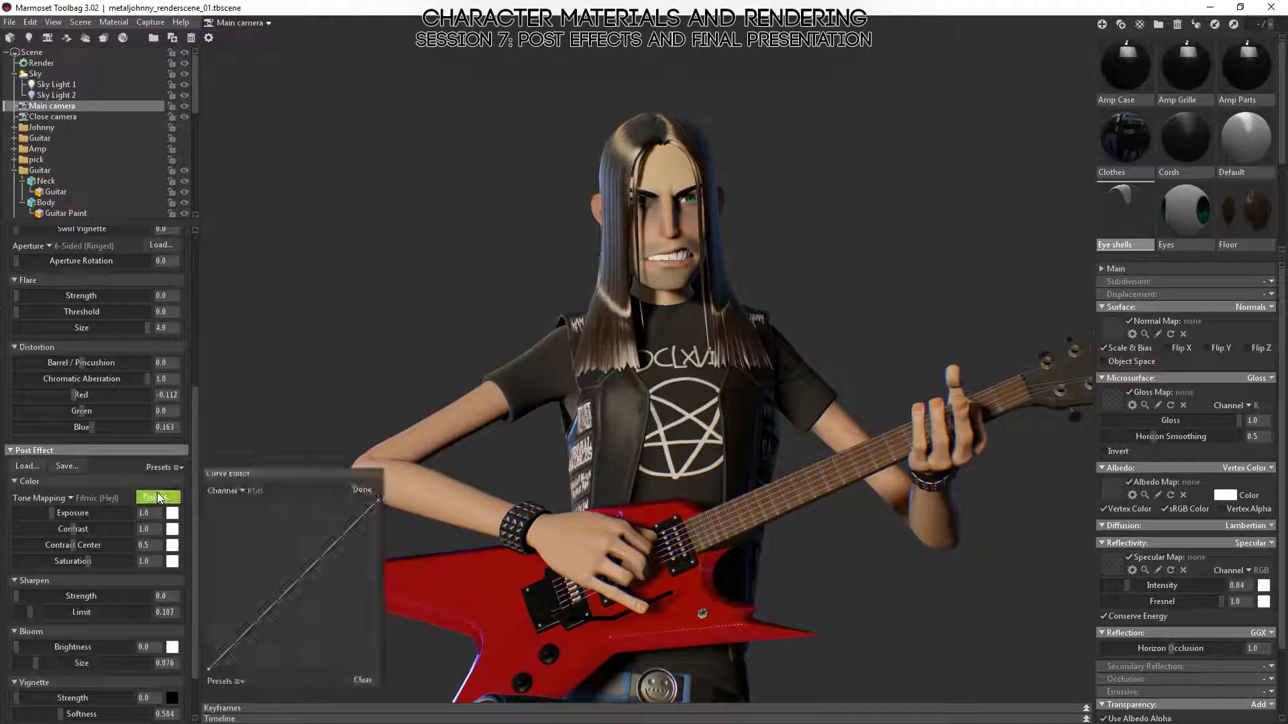
left_click(349, 520)
left_click_drag(349, 521, 336, 514)
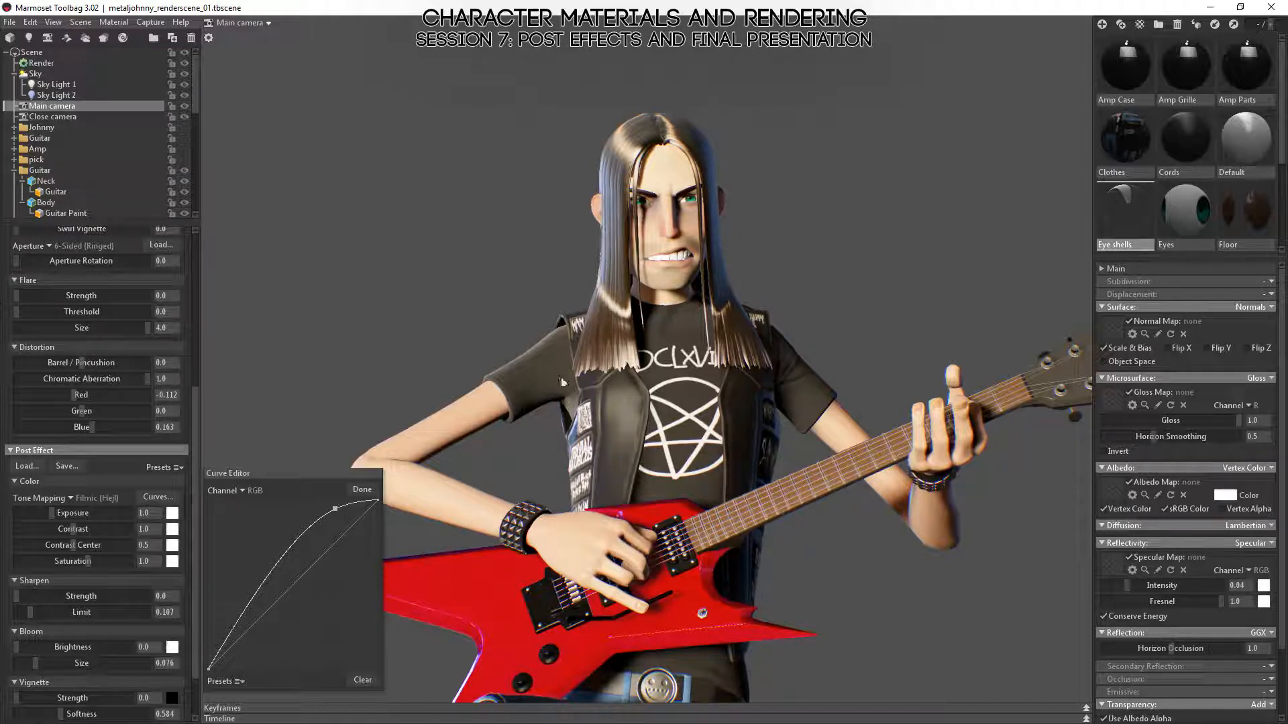
left_click_drag(259, 589, 263, 622)
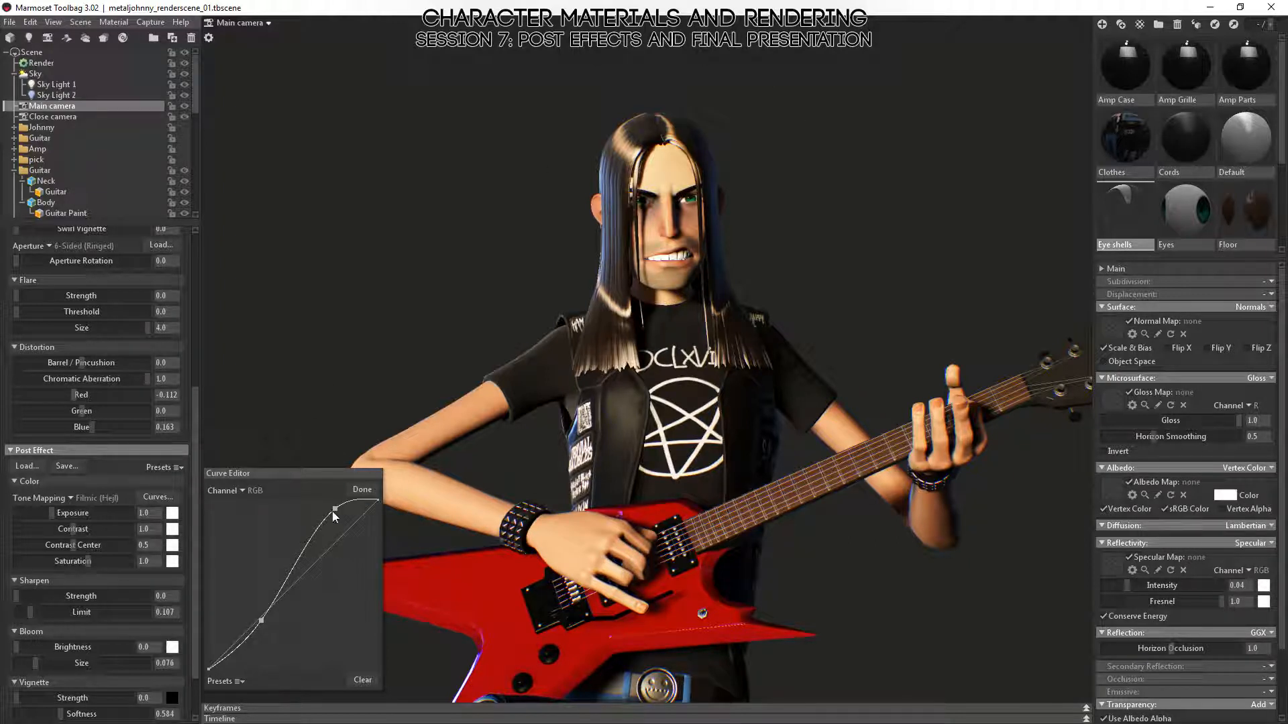
left_click_drag(334, 508, 329, 525)
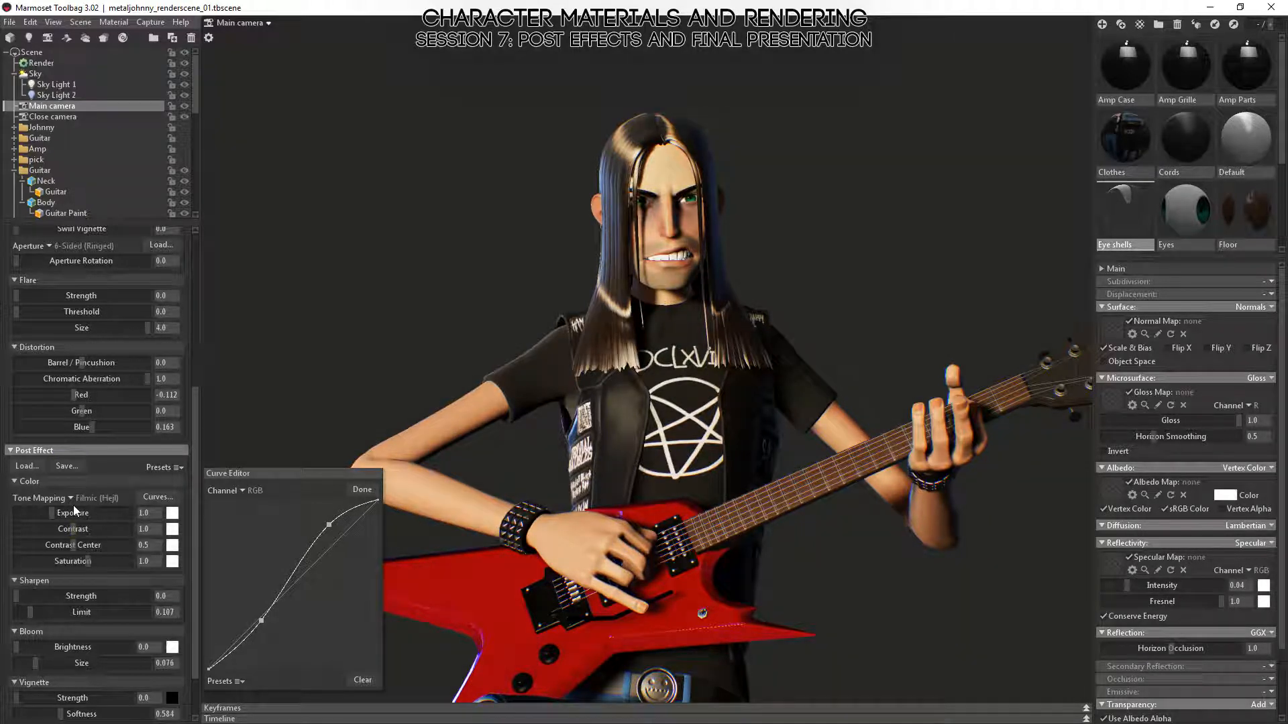
- Try Reinhard tone mapping with flattened highlights and deeper shadows on the RGB curve, and clear the curve
left_click(94, 498)
left_click(107, 514)
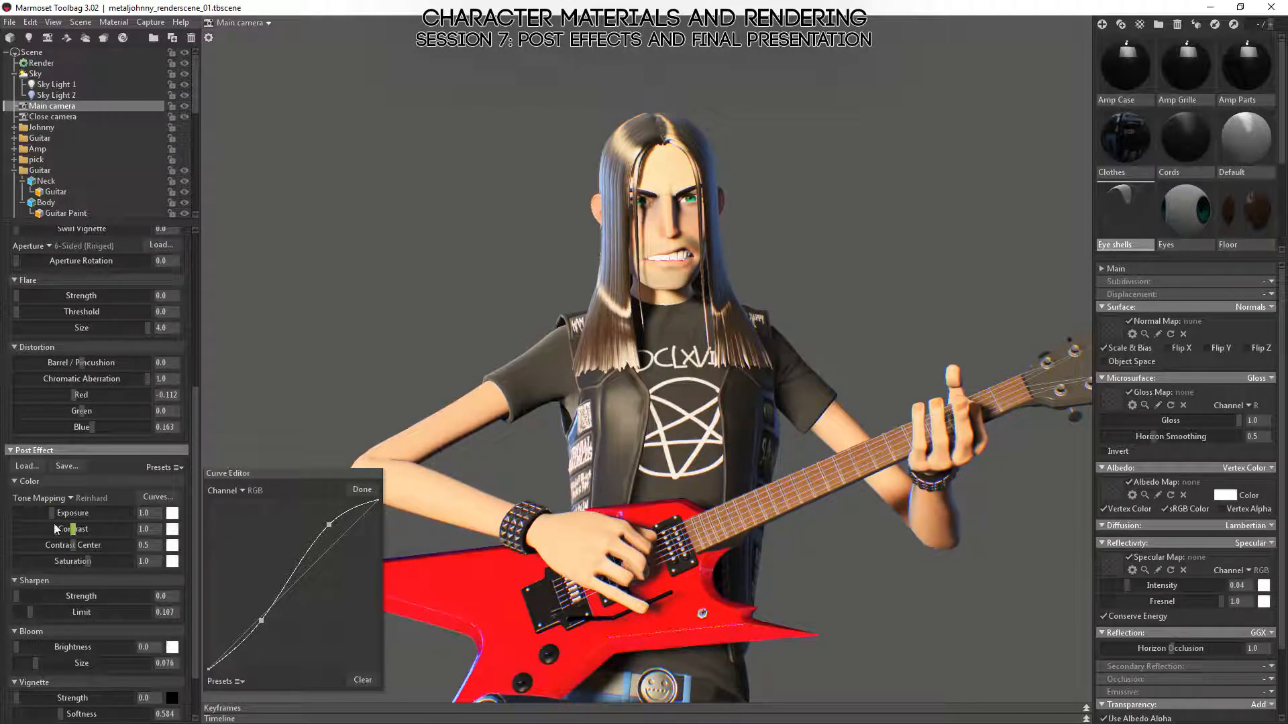
mouse_move(330, 529)
left_mouse_down()
mouse_move(333, 545)
mouse_move(318, 526)
mouse_move(335, 547)
left_mouse_up()
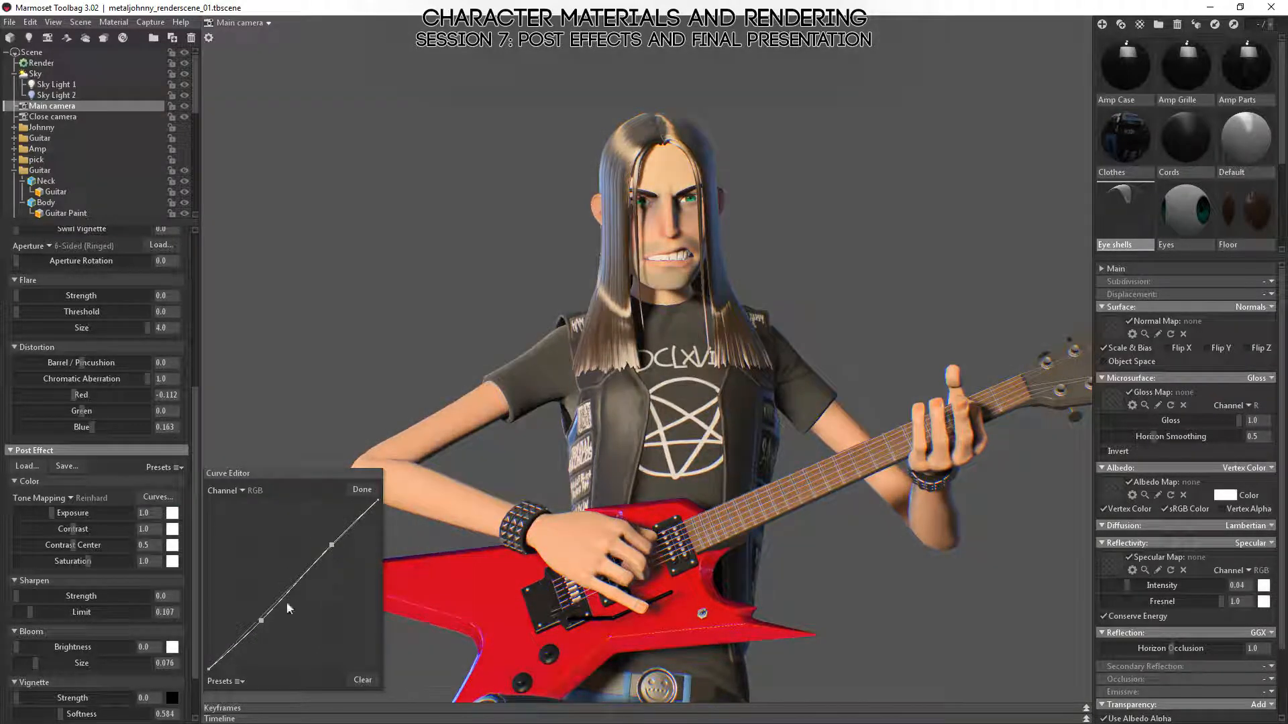
left_click_drag(261, 621, 272, 634)
mouse_move(332, 545)
left_mouse_down()
mouse_move(319, 571)
mouse_move(324, 557)
left_mouse_up()
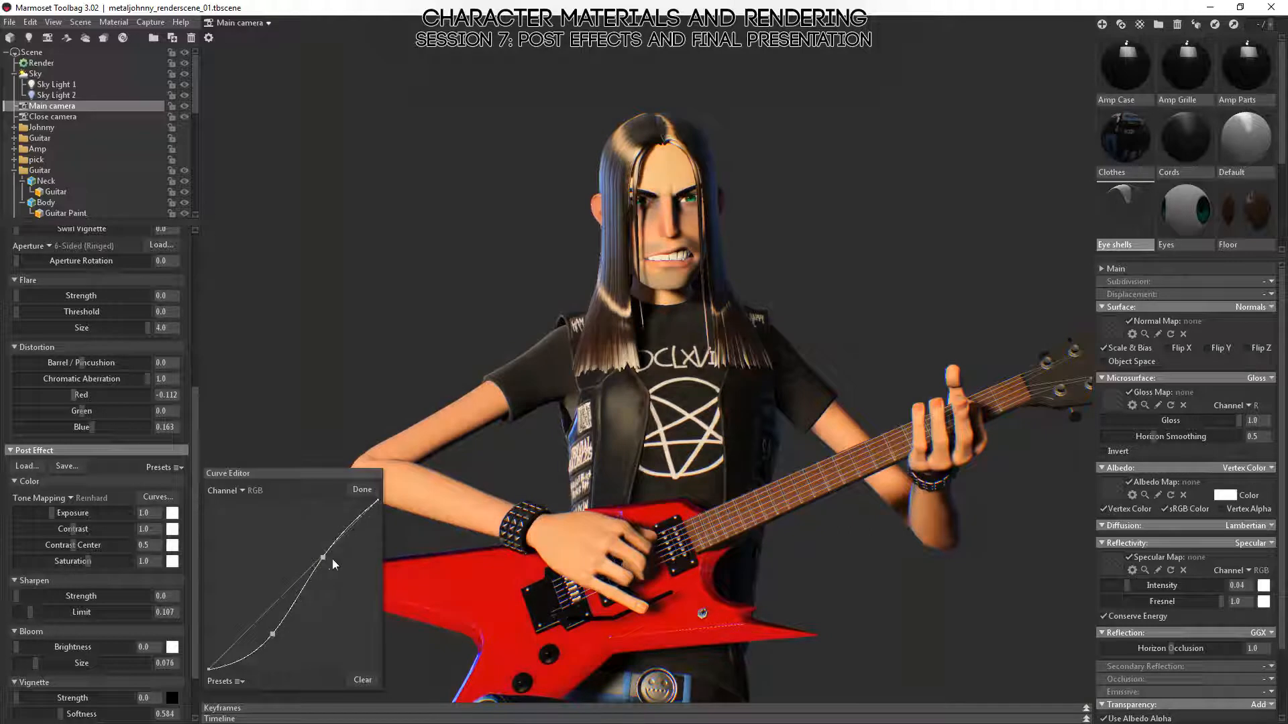
left_click(355, 681)
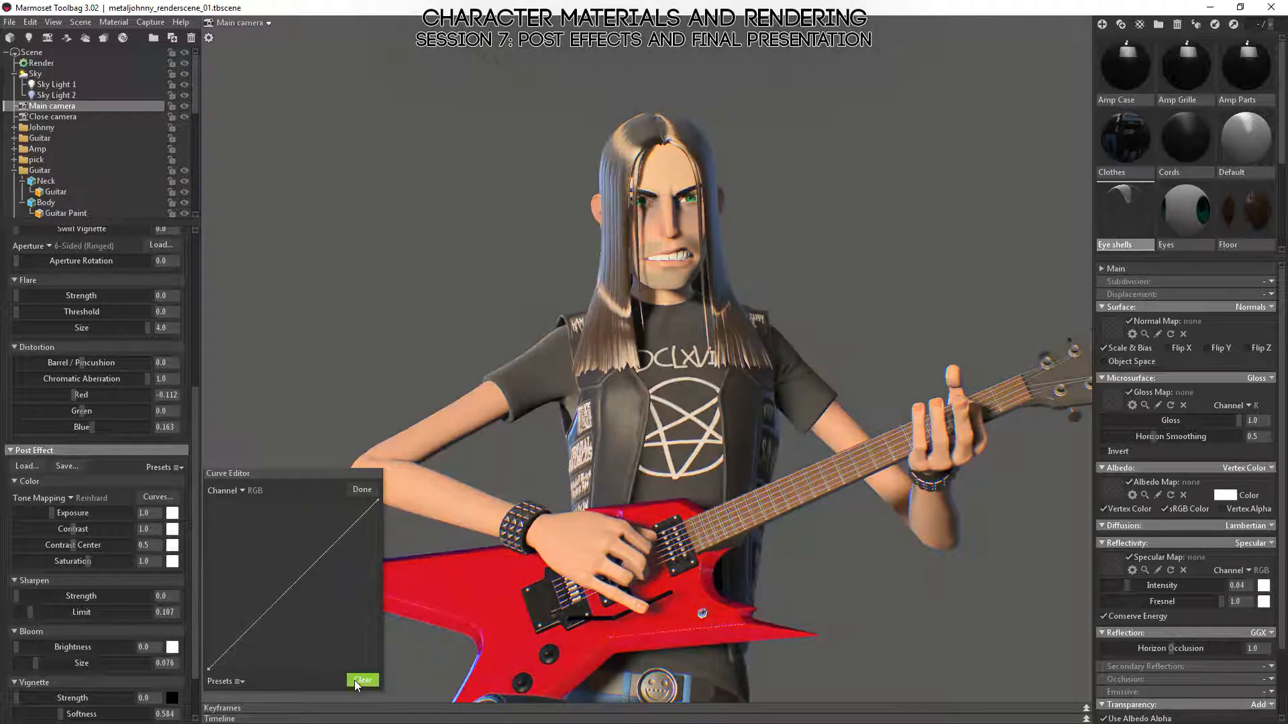
- Set tone mapping back to Filmic (Hejl) and shape the RGB curve into a mild S
left_click(71, 497)
left_click(93, 520)
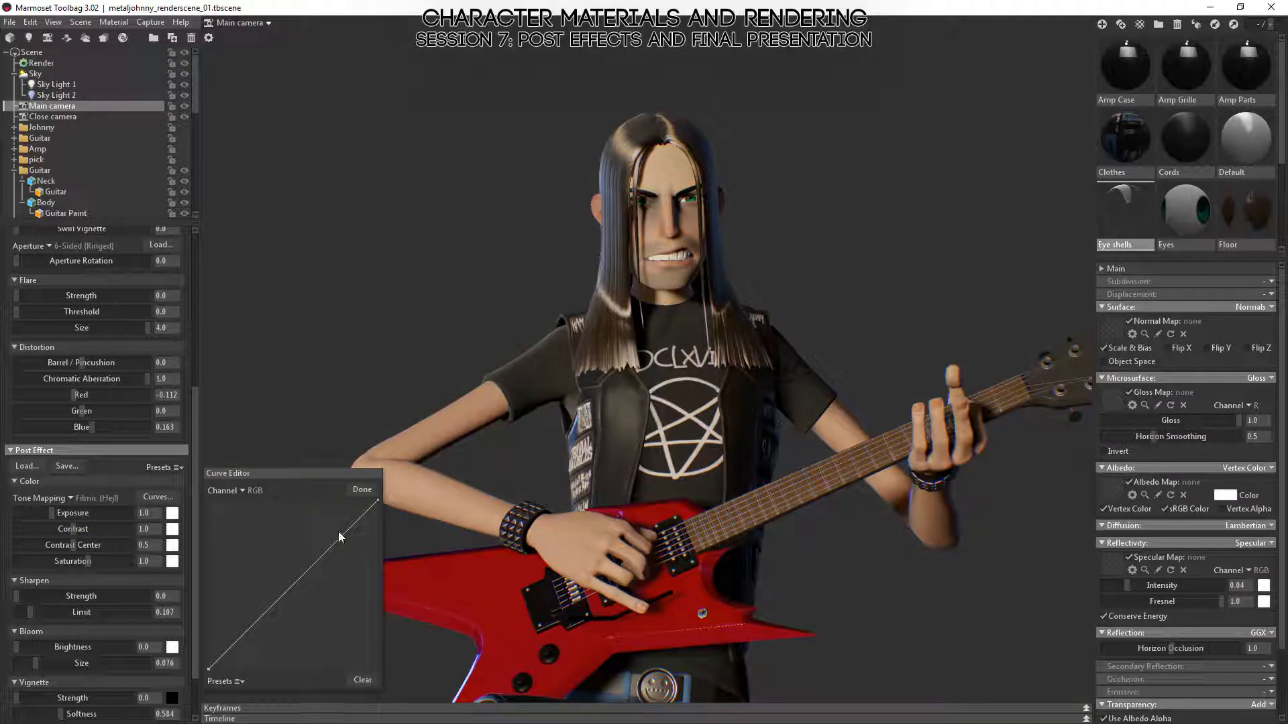
left_click_drag(339, 538, 332, 526)
left_click(254, 614)
left_click_drag(254, 616, 254, 628)
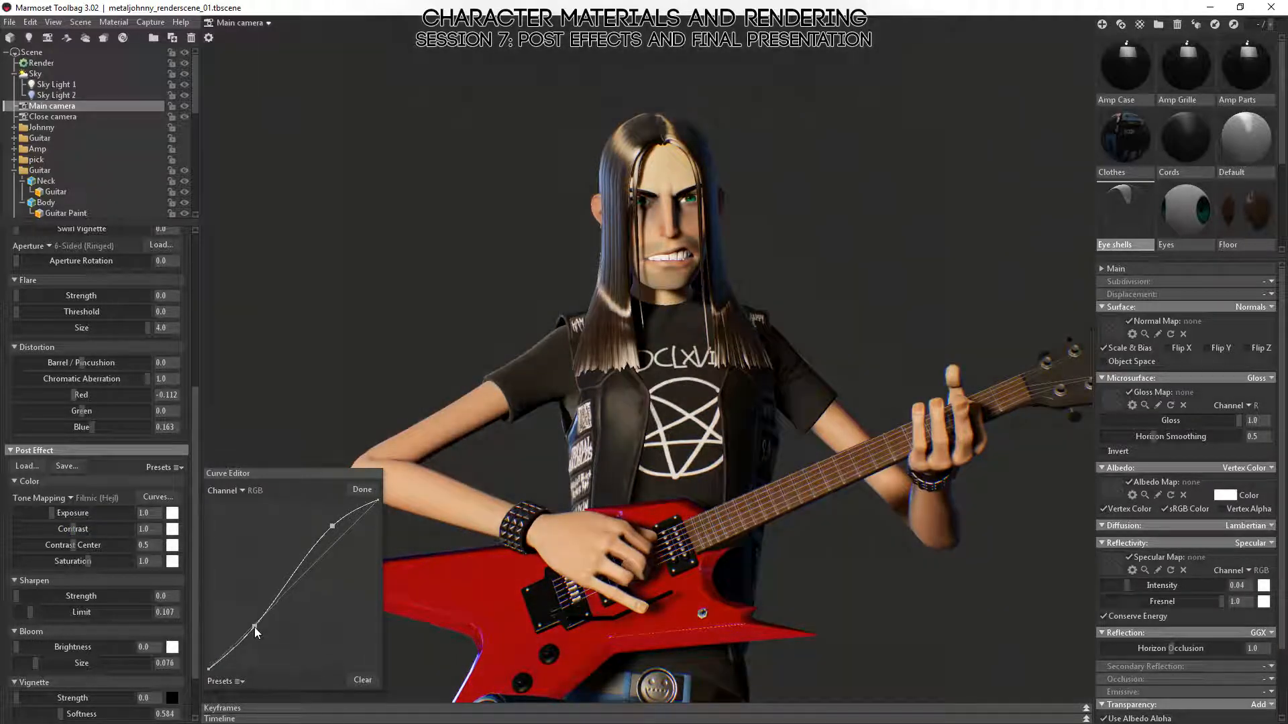
- Finish curve editing, try a Contrast Center of about 0.617 and restore it to 0.5
left_click_drag(59, 521, 69, 519)
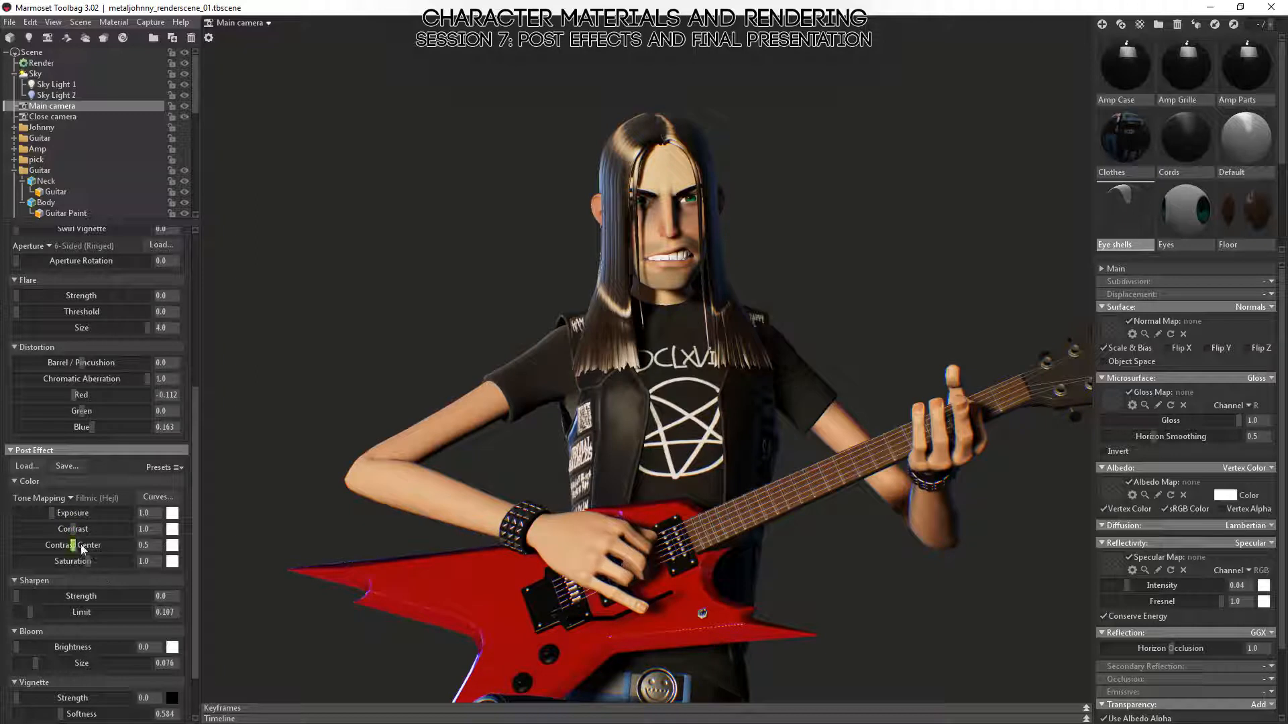
left_click_drag(83, 550, 108, 533)
left_click(159, 547)
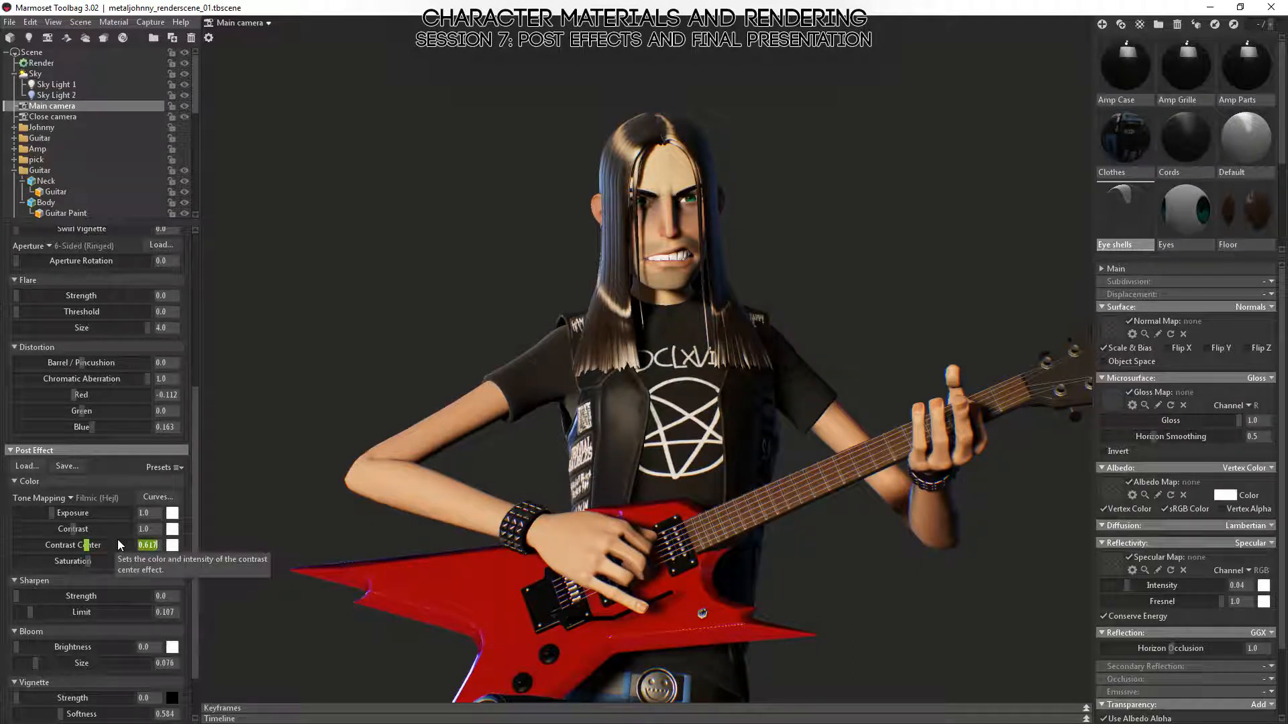
type("0.5")
key("Return")
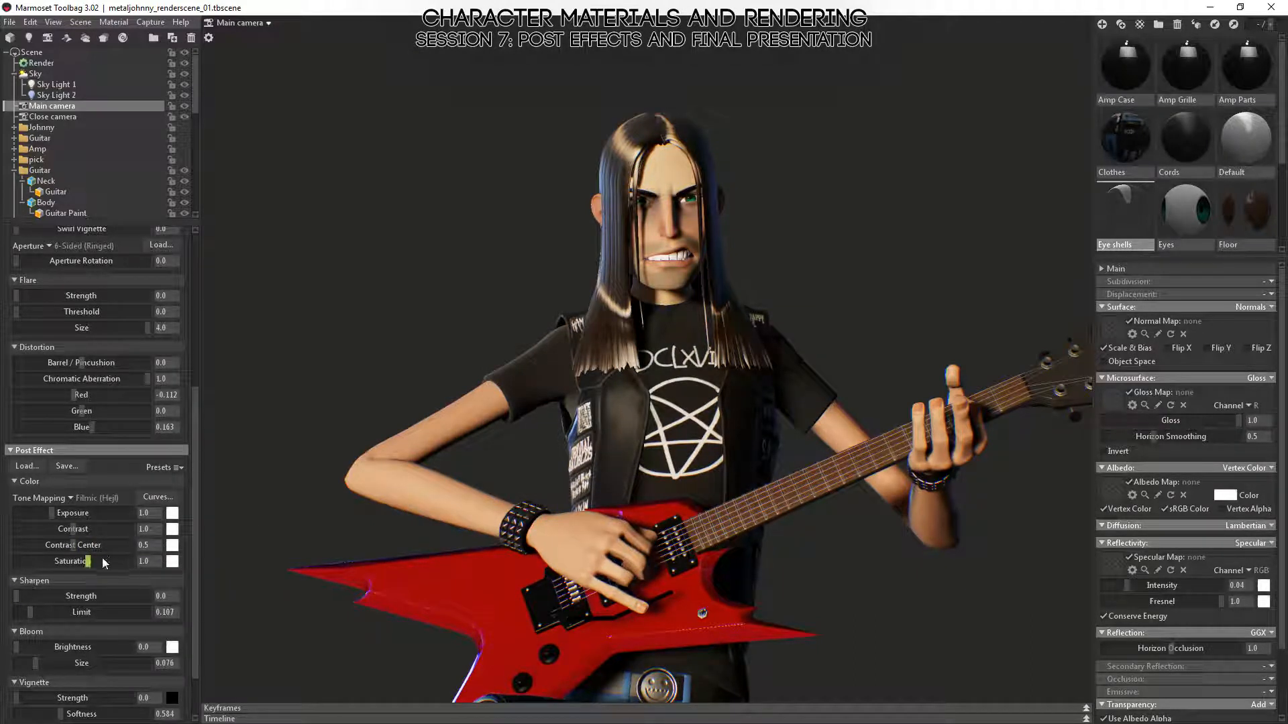
- Try a strongly raised saturation, restore it to 1 and check the guitarist from another angle
left_click_drag(93, 562, 248, 583)
left_click_drag(136, 589, 111, 560)
type("1")
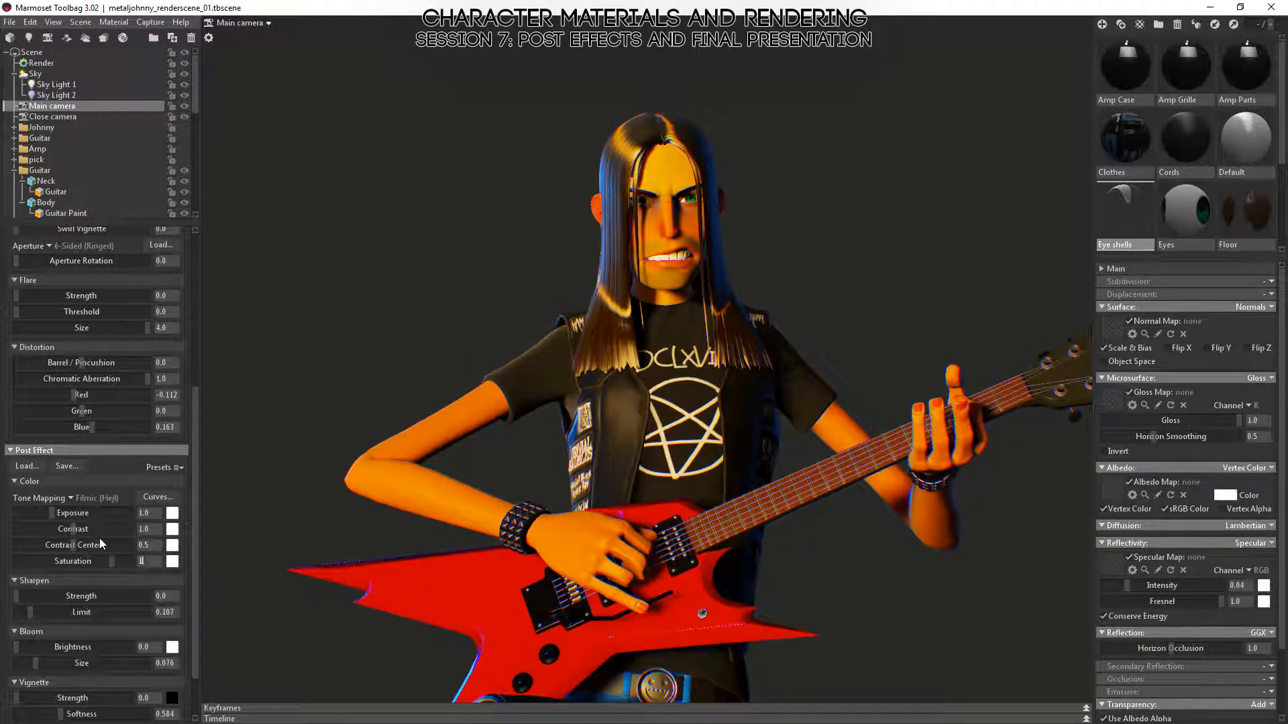
key("Return")
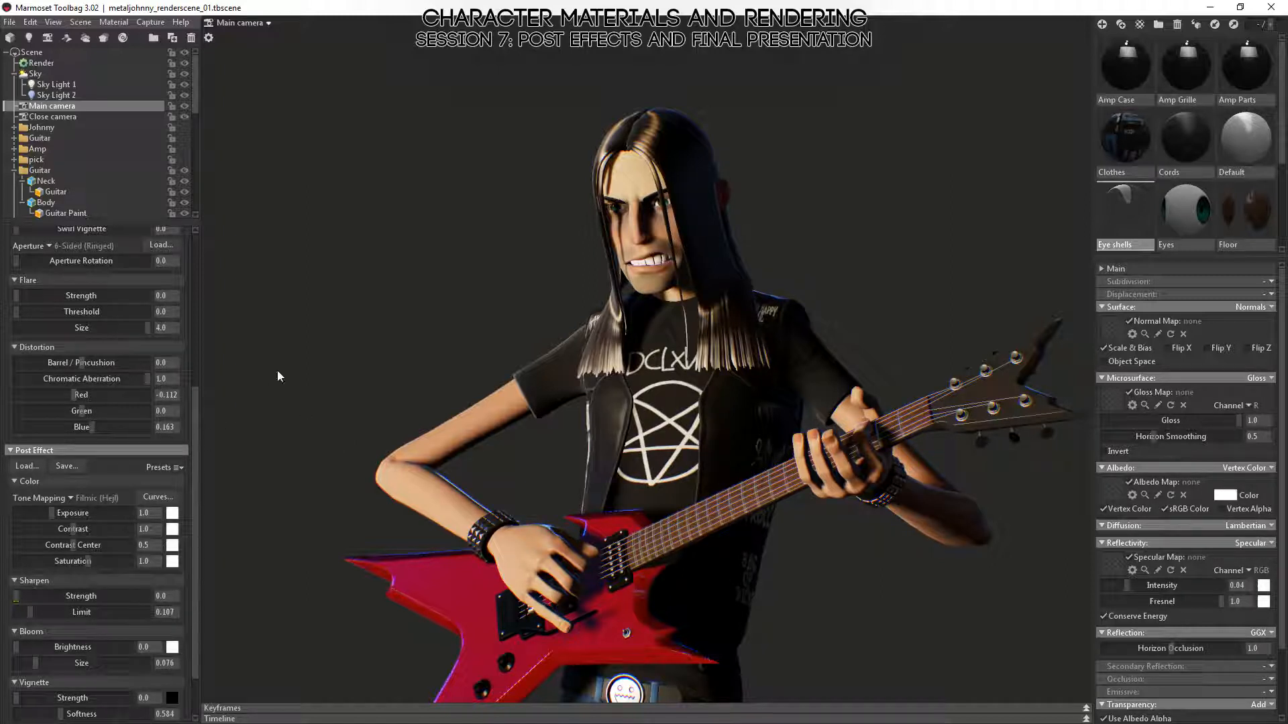
left_click_drag(636, 469, 856, 502)
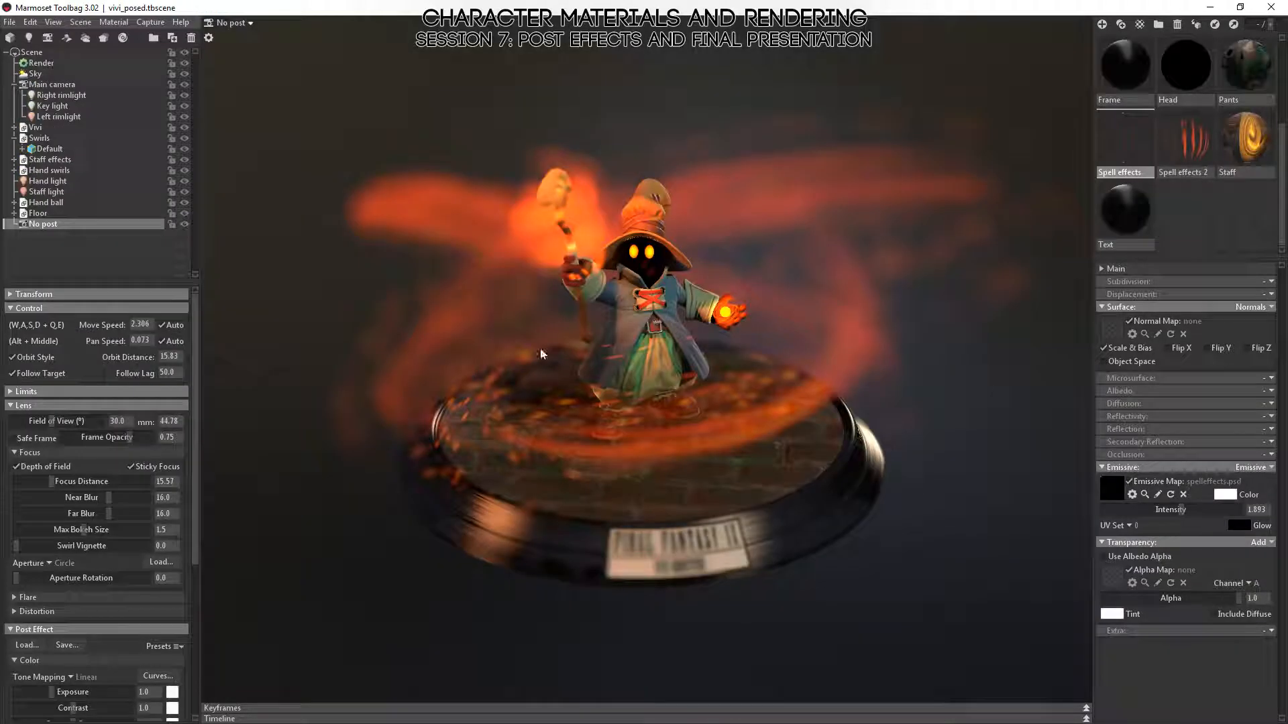
- In the vivi_posed scene, turn off Depth of Field for the No post camera
left_click_drag(541, 354, 656, 404)
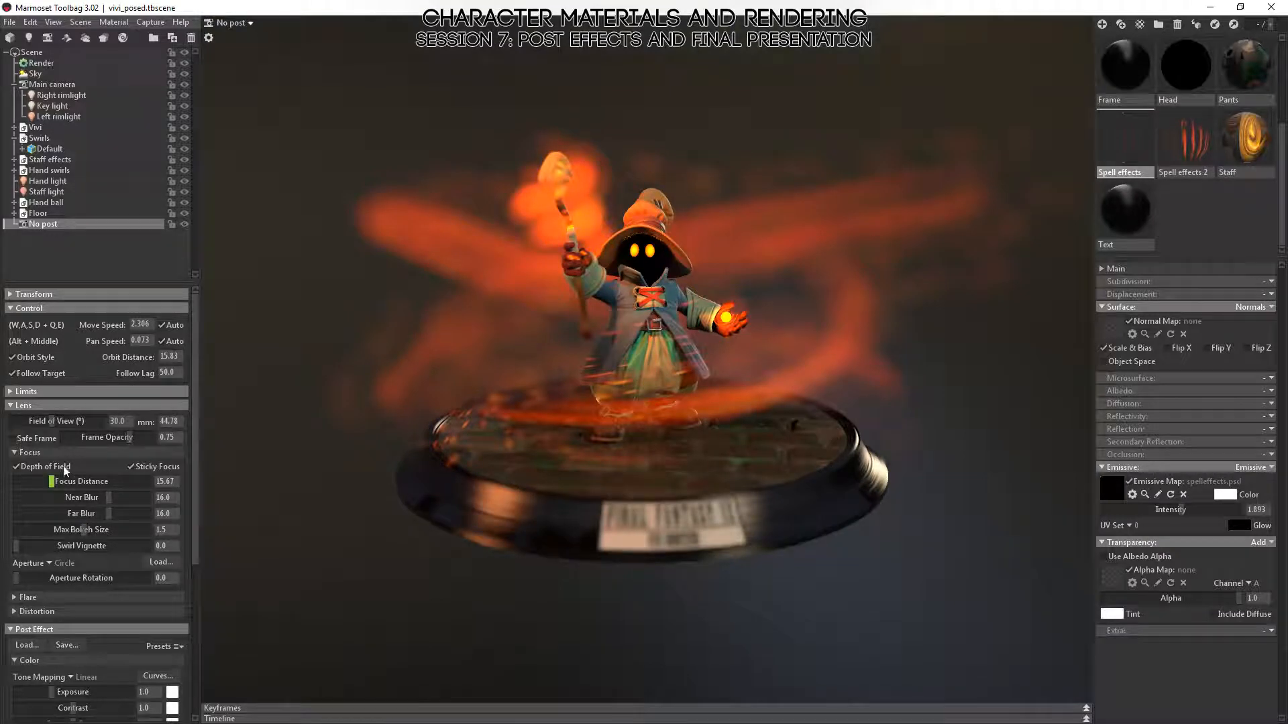
left_click(37, 468)
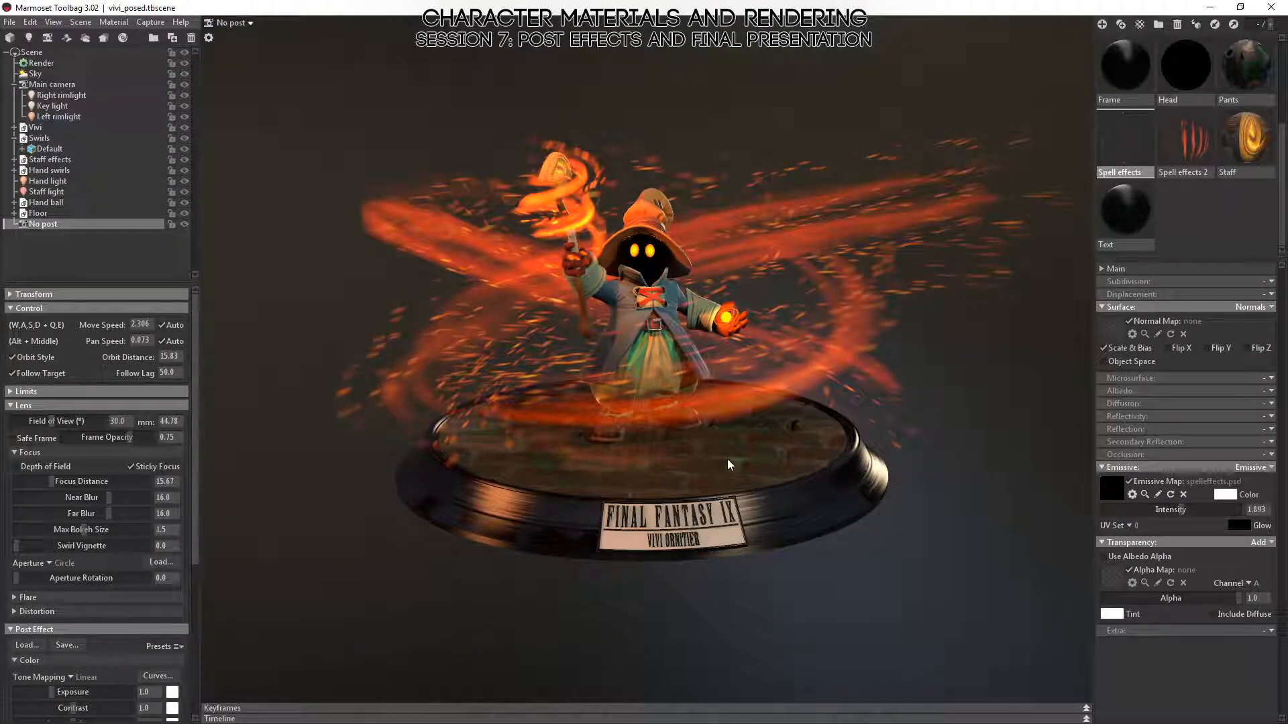
left_click_drag(727, 459, 675, 446)
scroll(686, 473, "up", 2)
scroll(690, 469, "up", 5)
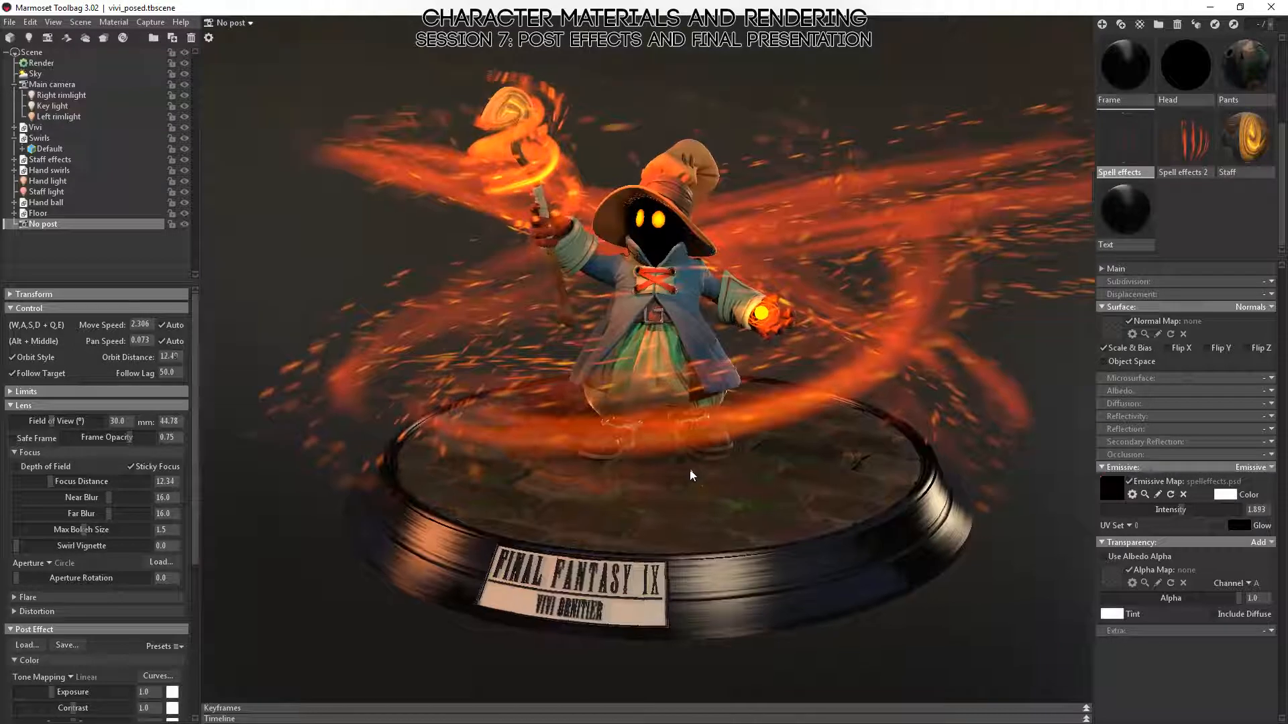
- Examine the wizard figure, its fire swirls and the round base from several angles without post effects
middle_click_drag(686, 395, 696, 417, "alt")
scroll(751, 493, "down", 8)
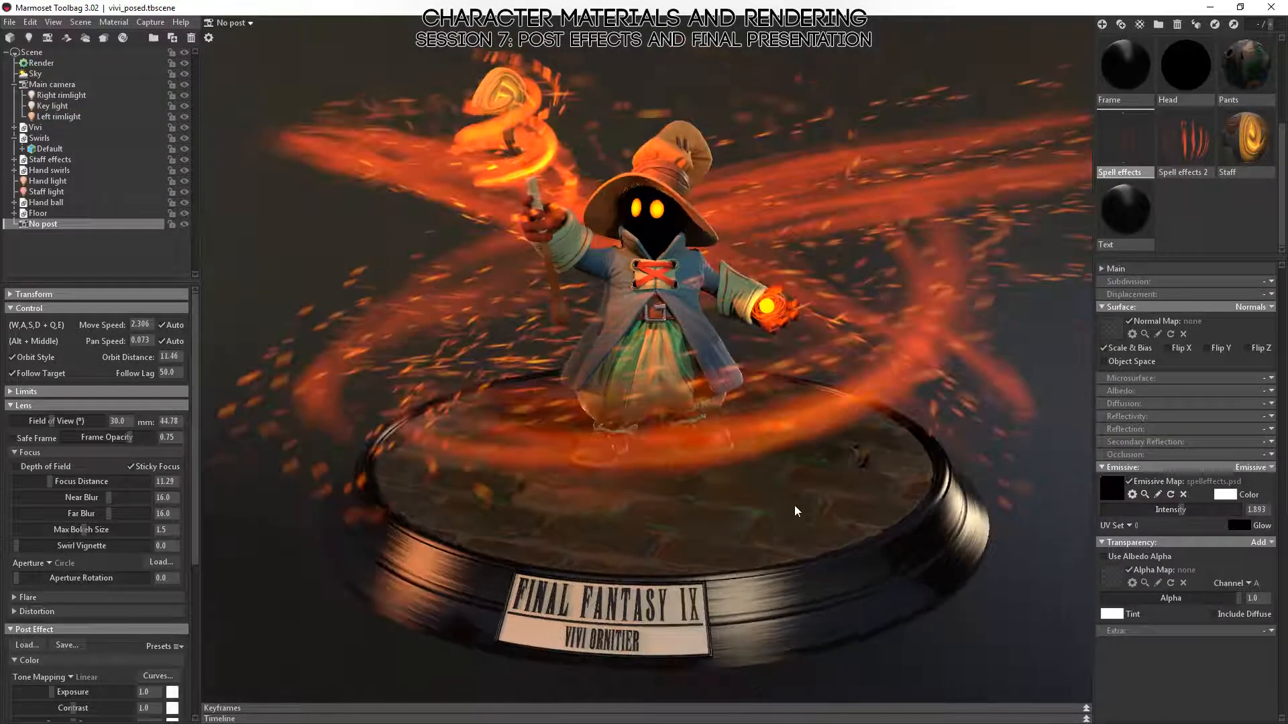
left_click(783, 455)
left_click(787, 572)
left_click_drag(791, 573, 862, 594, "alt")
right_click_drag(882, 524, 911, 649, "alt")
left_click_drag(910, 649, 771, 373, "alt")
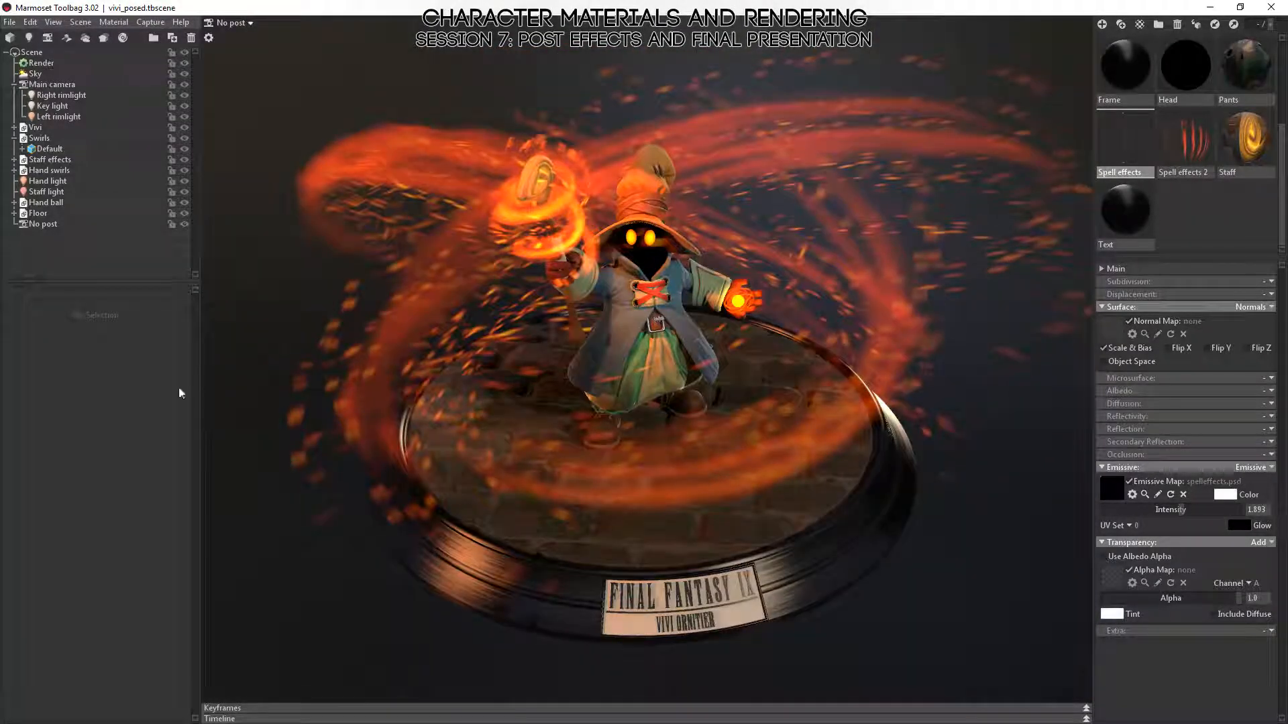
left_click_drag(871, 517, 853, 481, "alt")
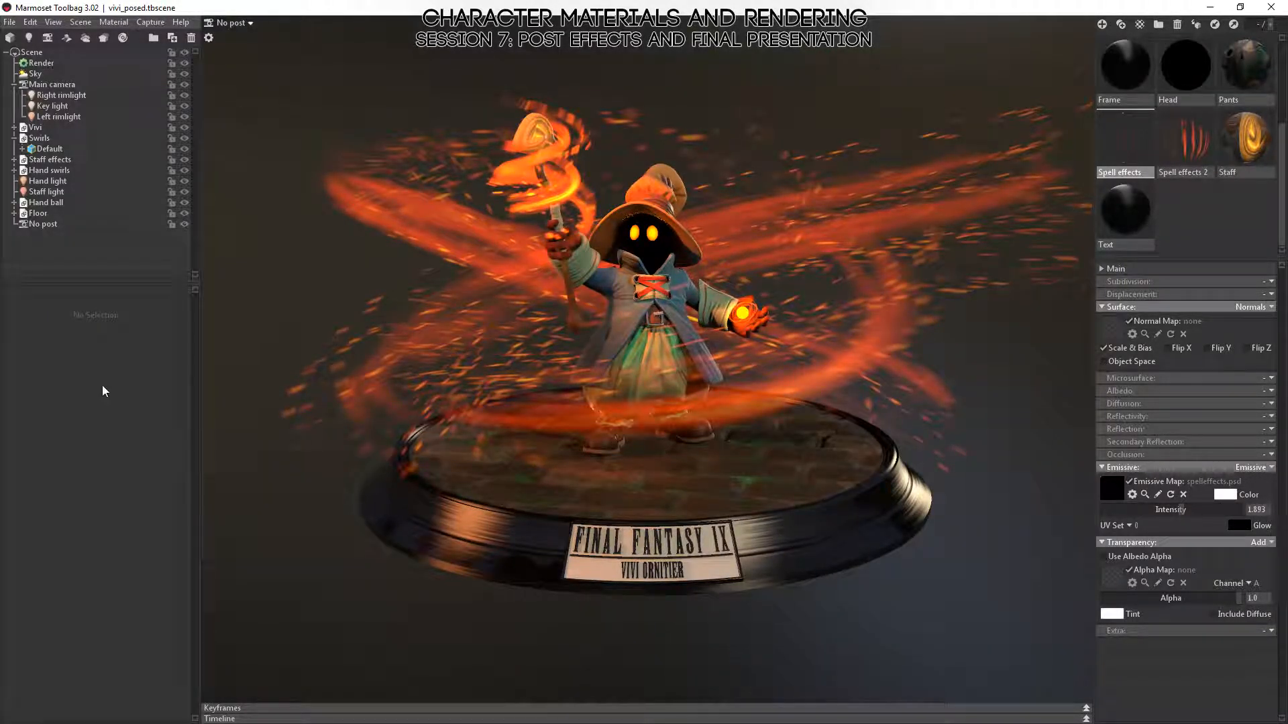
- Show the scene through the Main camera to compare its post effects, and return to the No post camera
left_click(234, 23)
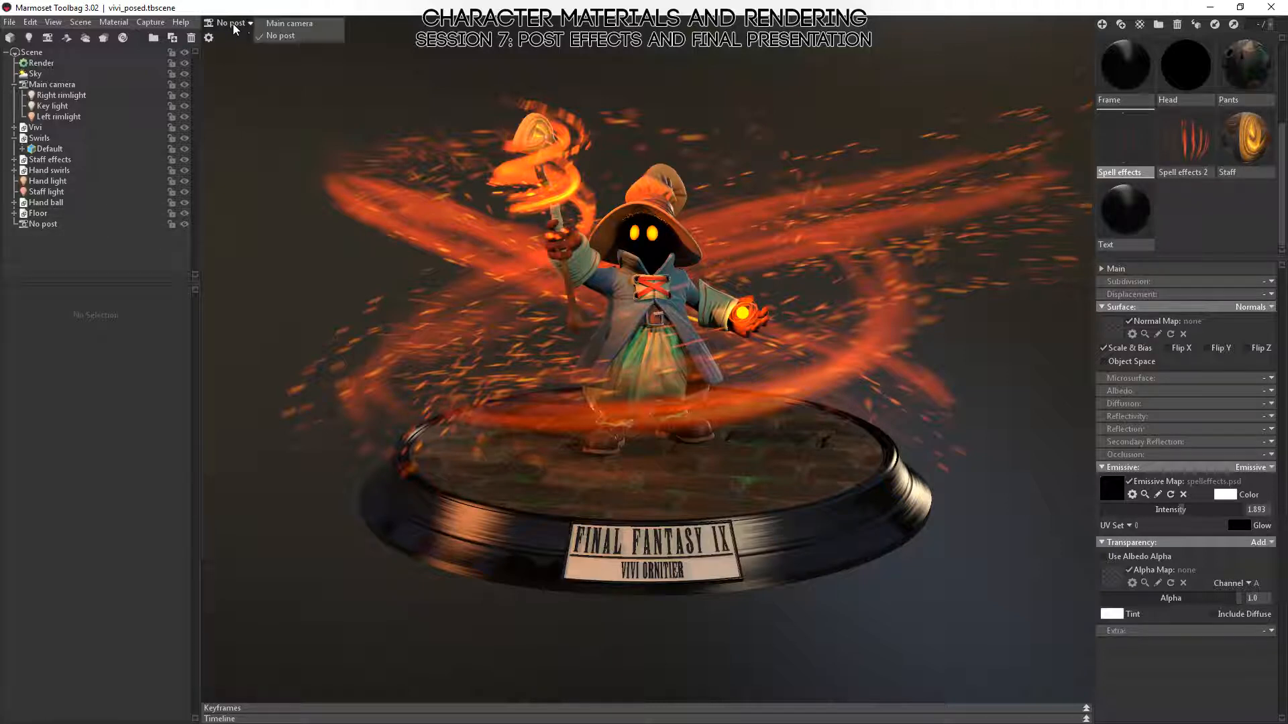
left_click(296, 25)
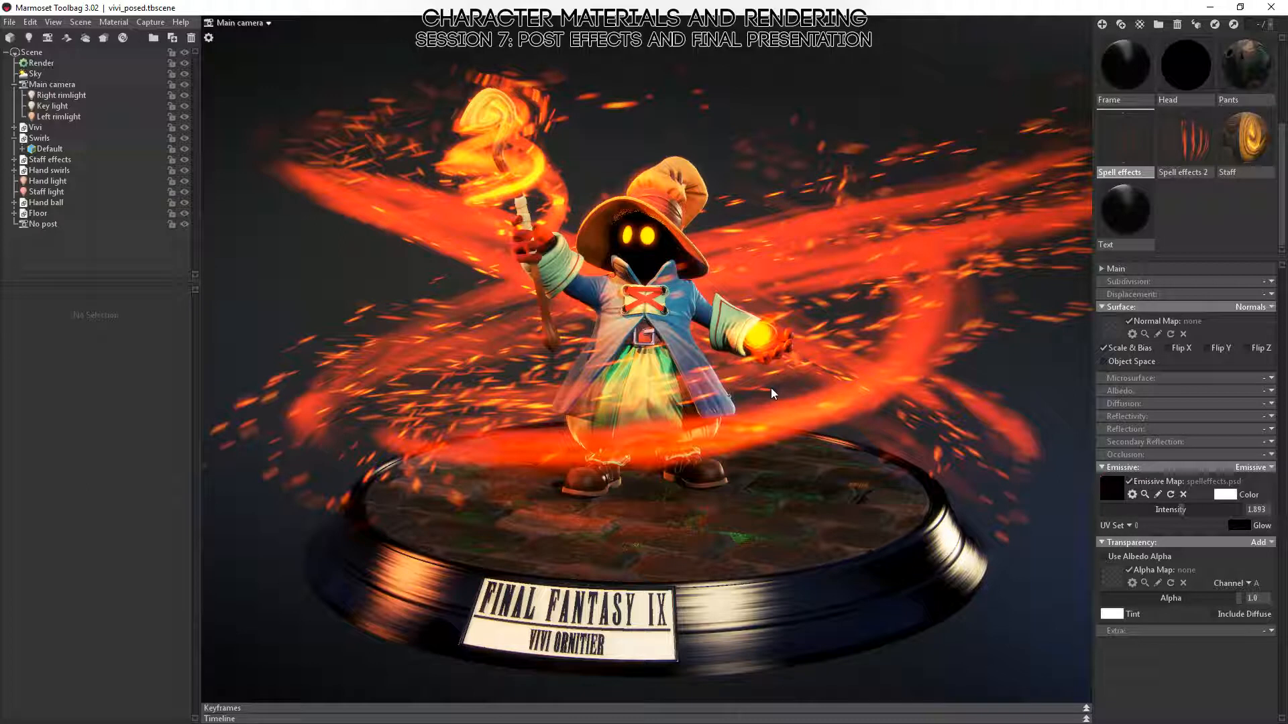
left_click(264, 25)
left_click(293, 32)
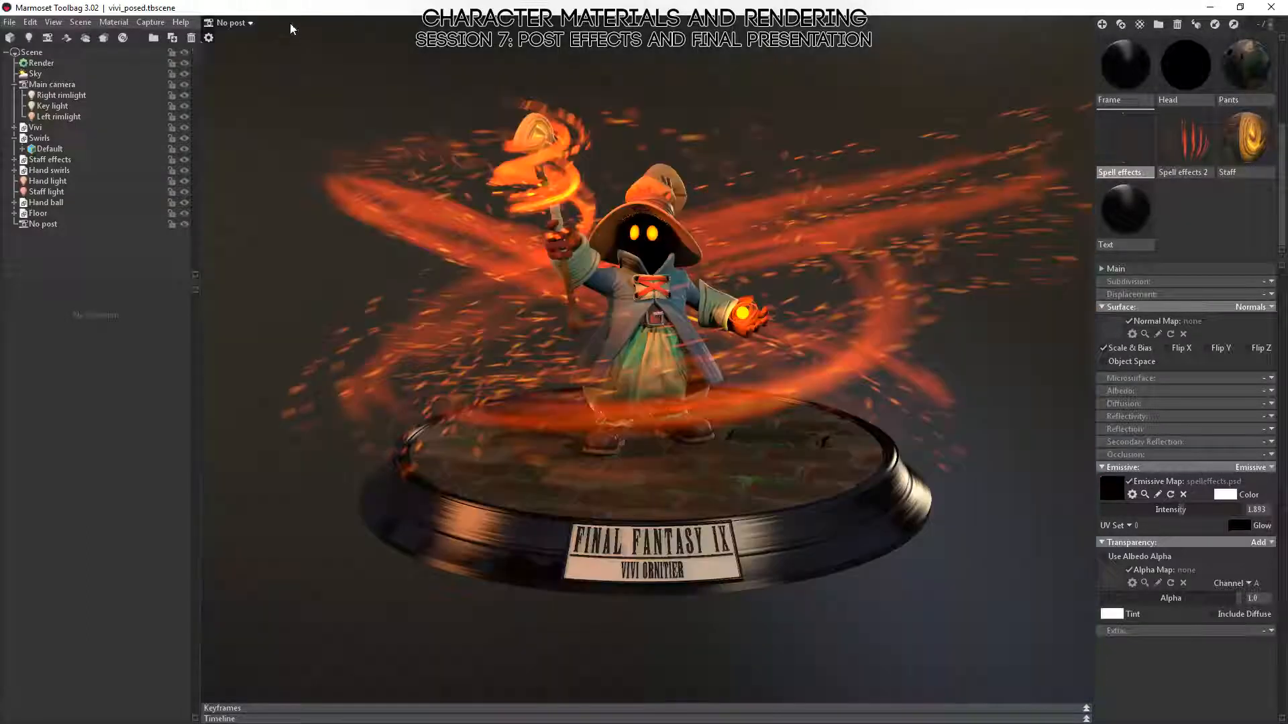
- Duplicate the No post camera, show the scene through the copy and rename it Post
left_click(42, 224)
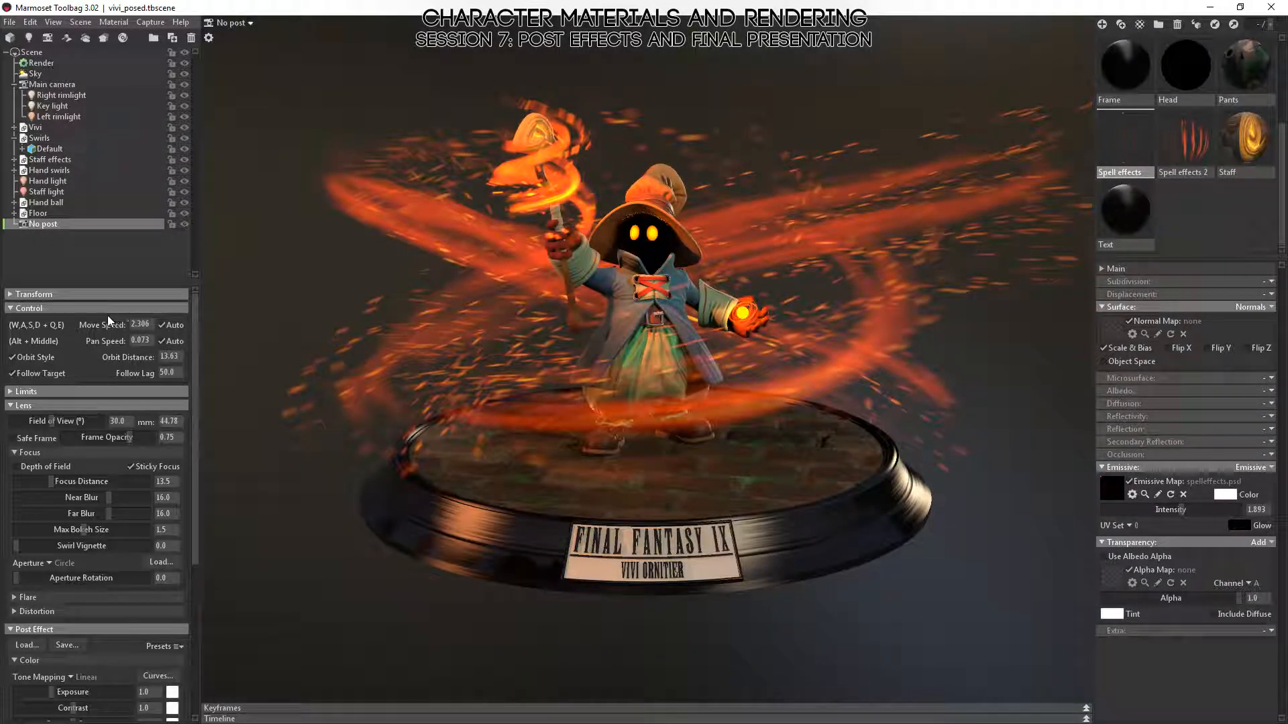
key("ctrl+d")
left_click(233, 23)
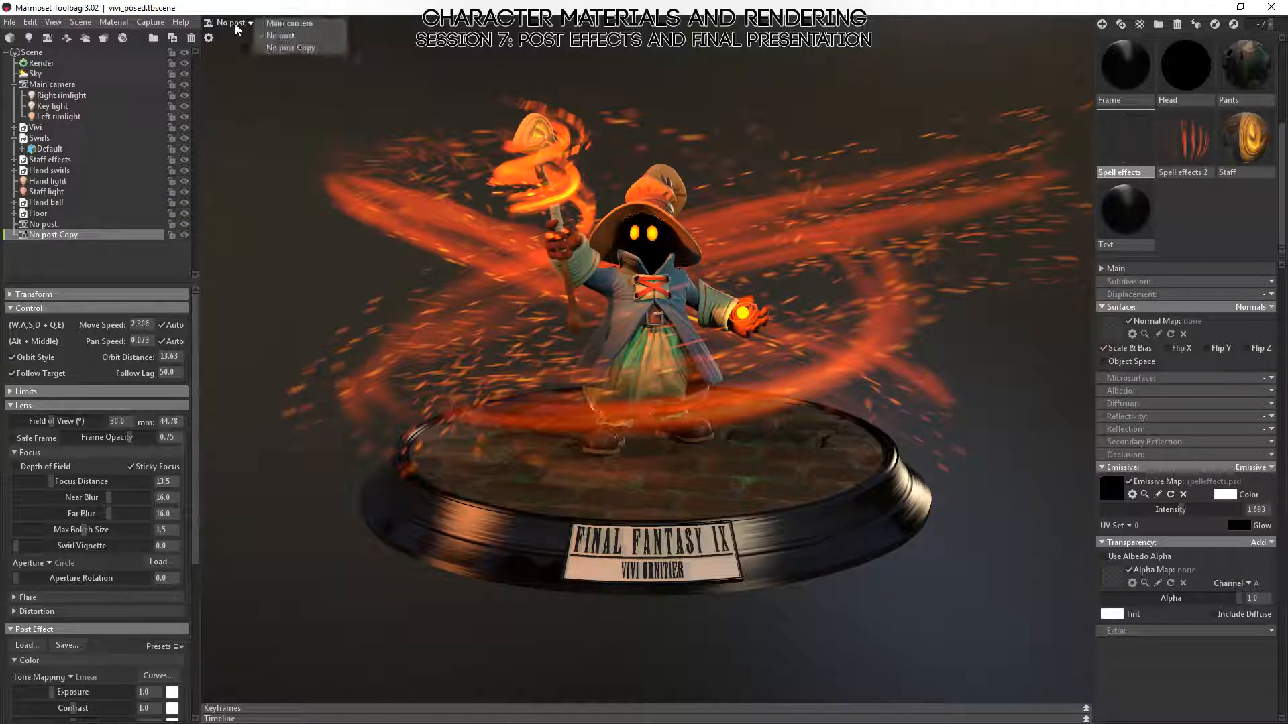
left_click(292, 48)
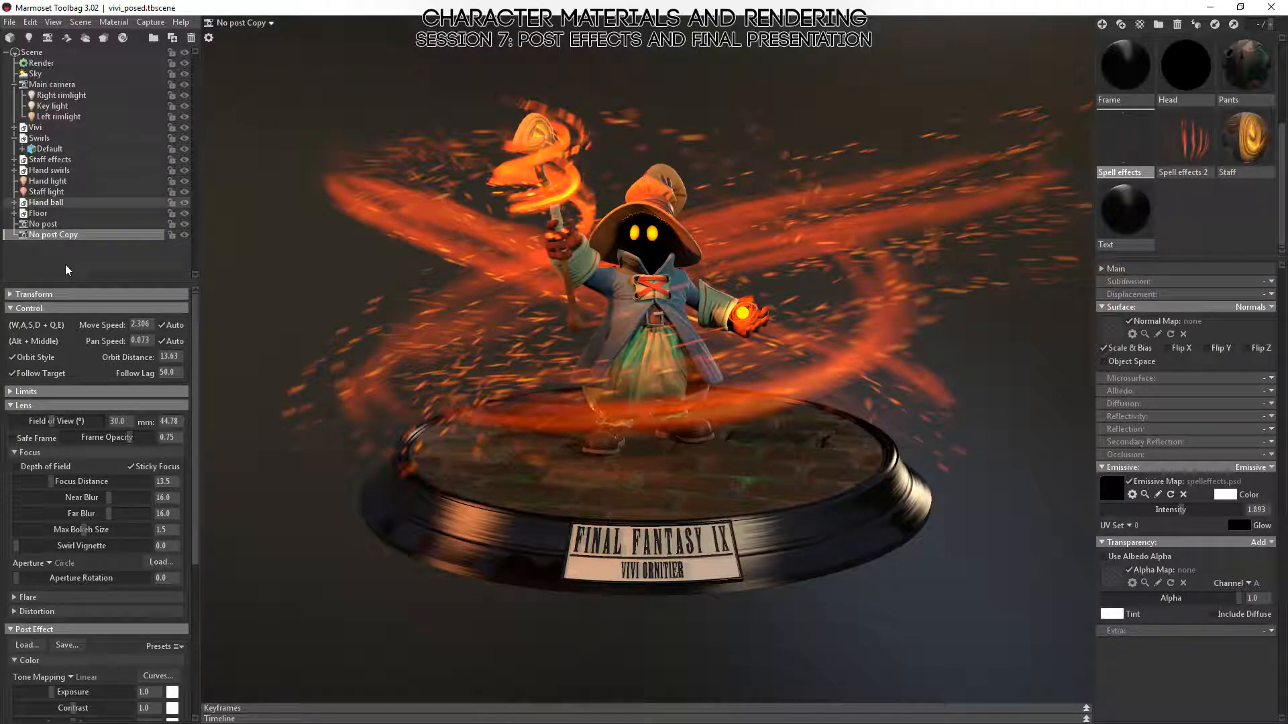
double_click(61, 234)
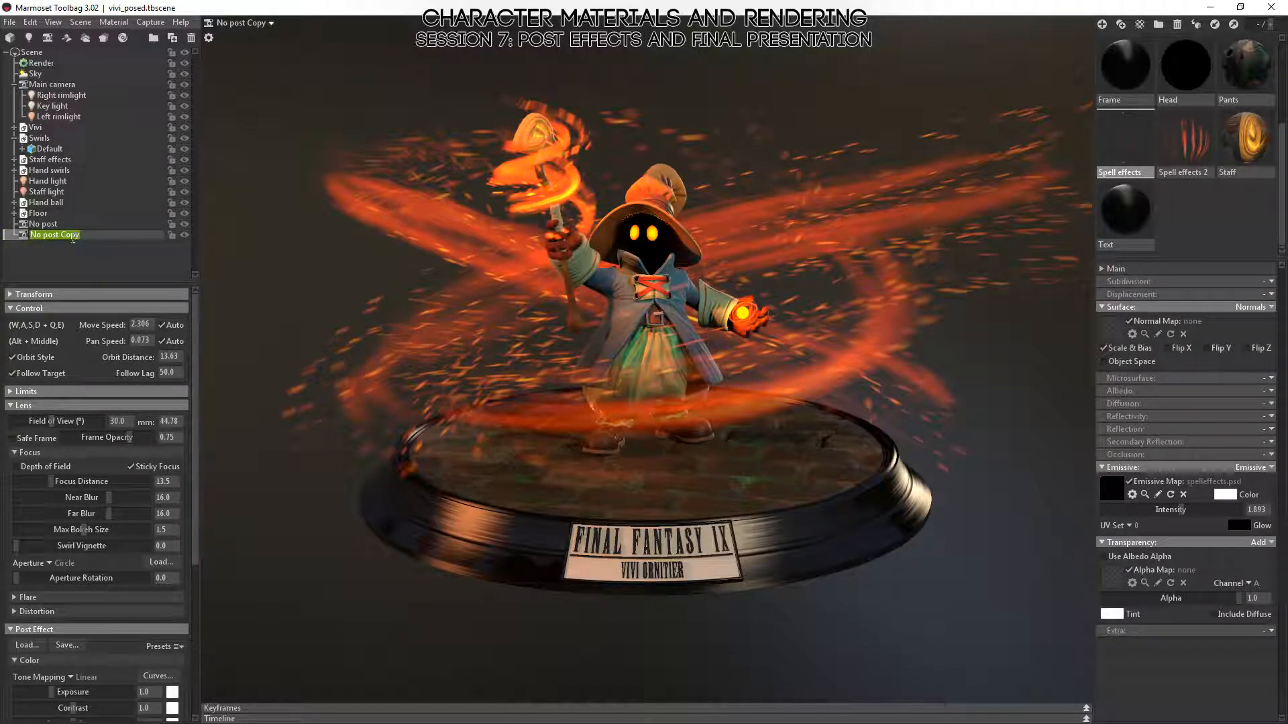
type("Post")
key("Return")
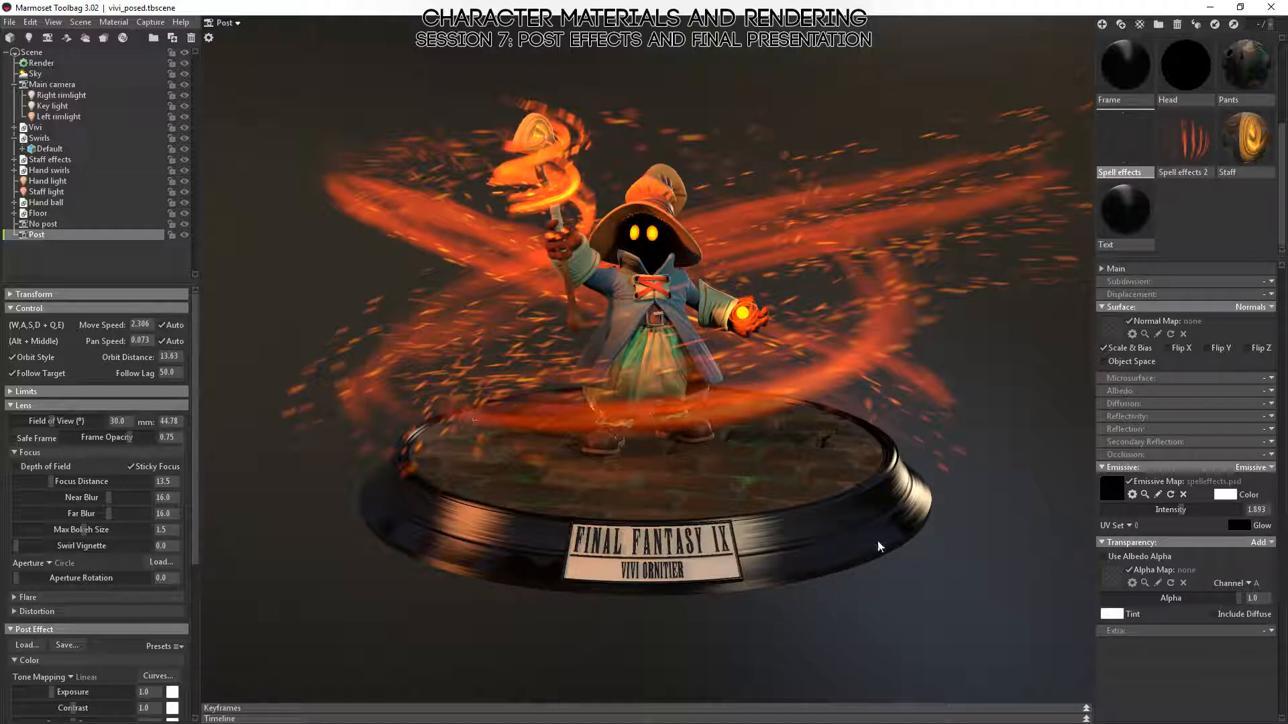
mouse_move(910, 482)
left_mouse_down("alt")
mouse_move(945, 488)
mouse_move(931, 485)
left_mouse_up("alt")
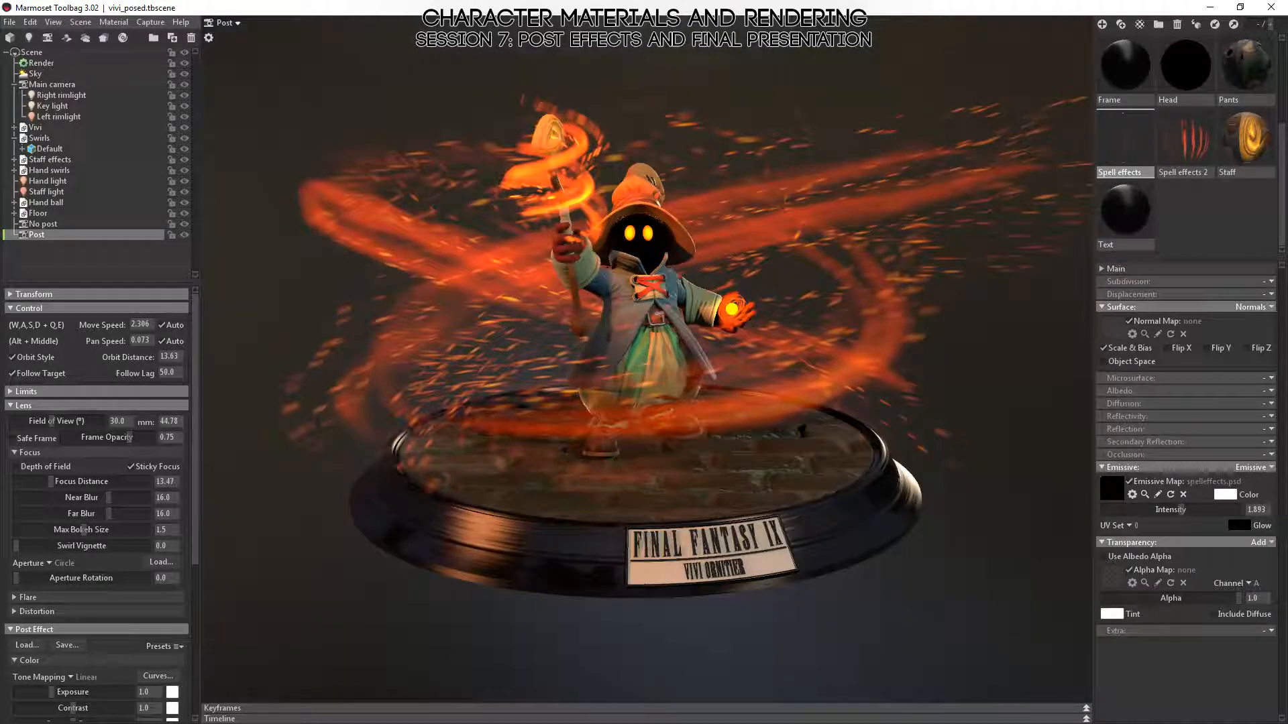
- Turn off Global Illumination, Local Reflections, Ambient Occlusion, High-Res Shadows and Front-Face Shadows in the render settings
left_click(11, 64)
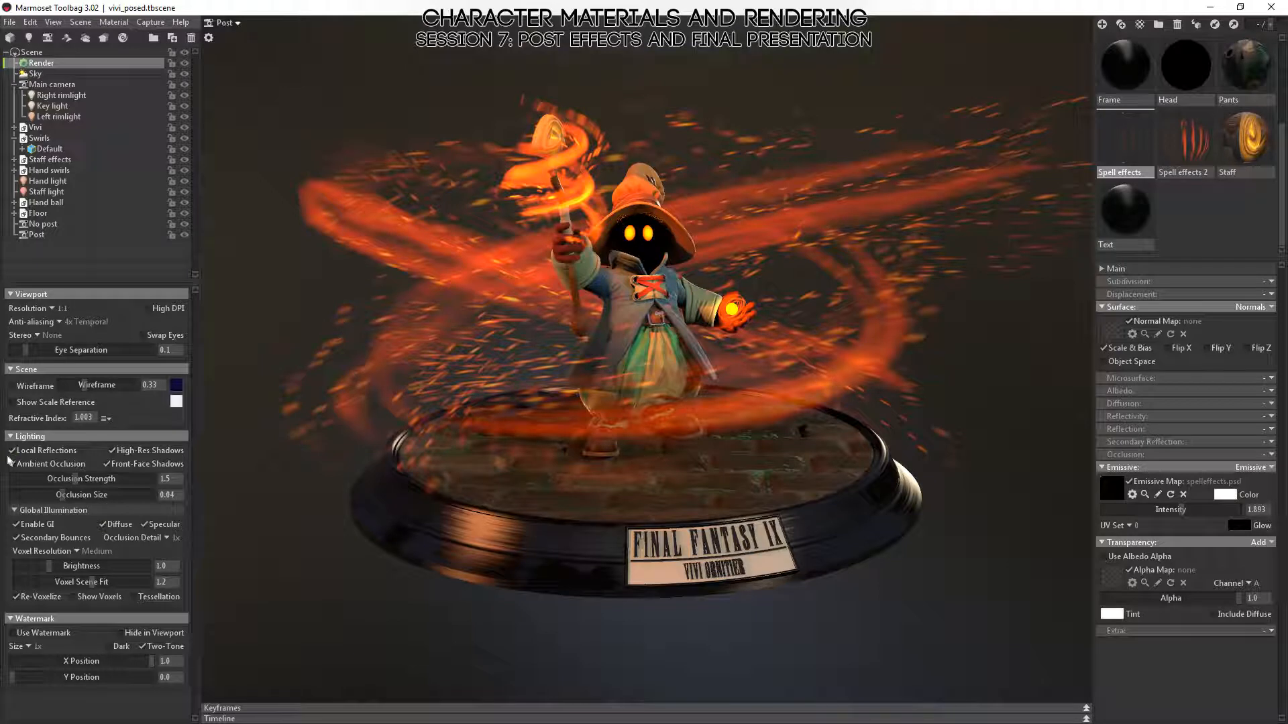
left_click(16, 524)
left_click(12, 451)
left_click(12, 464)
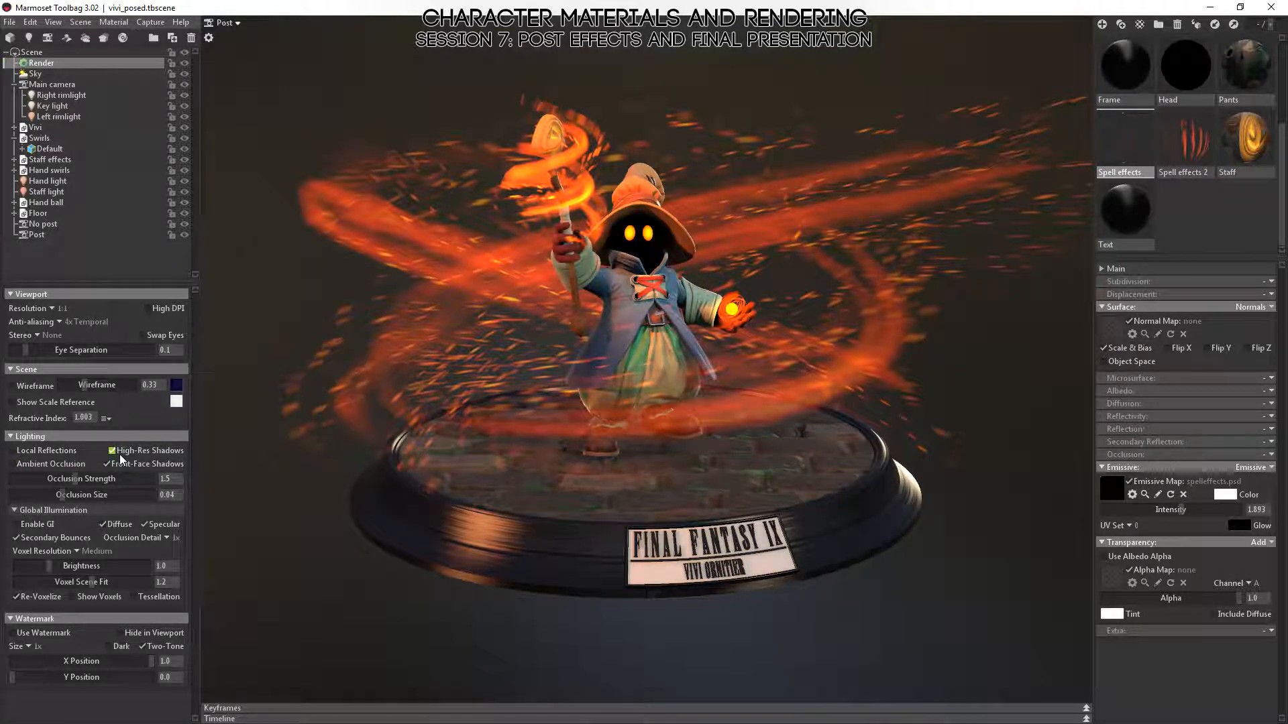
left_click(112, 451)
left_click(108, 464)
mouse_move(683, 580)
left_mouse_down("alt")
mouse_move(671, 574)
mouse_move(658, 603)
mouse_move(666, 576)
left_mouse_up("alt")
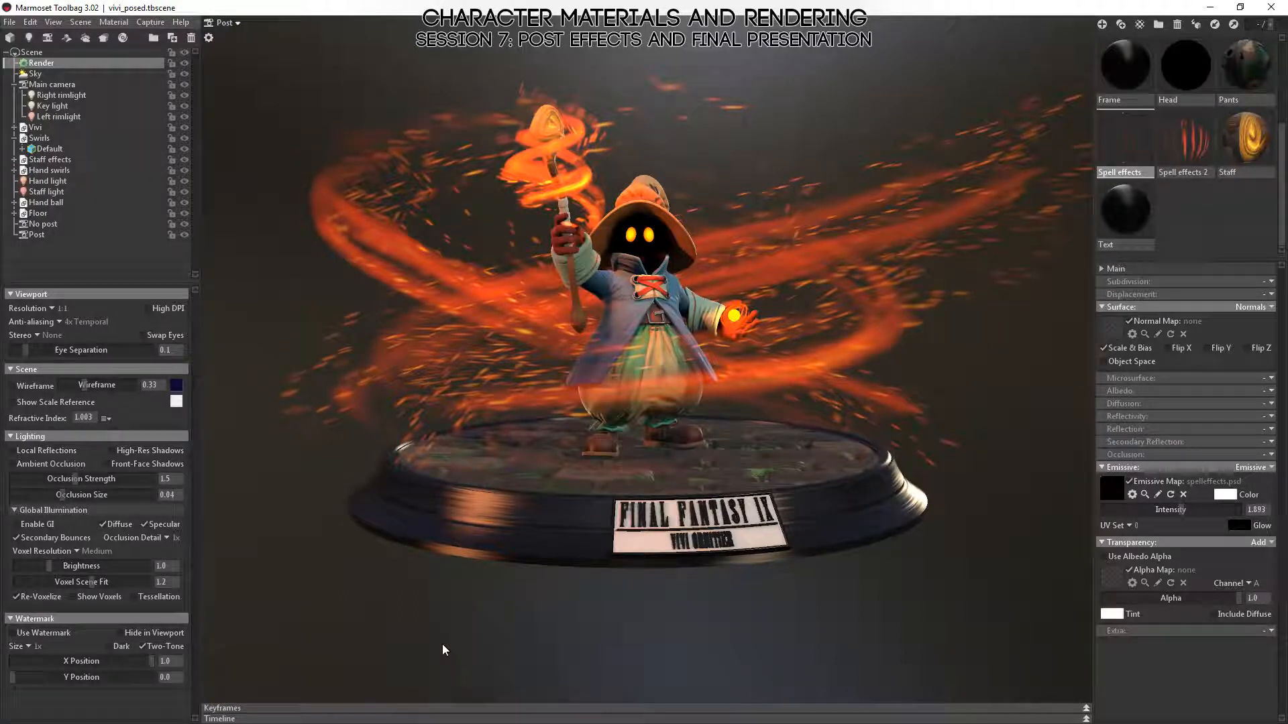
- Examine the statue with the reduced lighting from several angles, framing the view on the round base's edge
left_click_drag(674, 503, 576, 563)
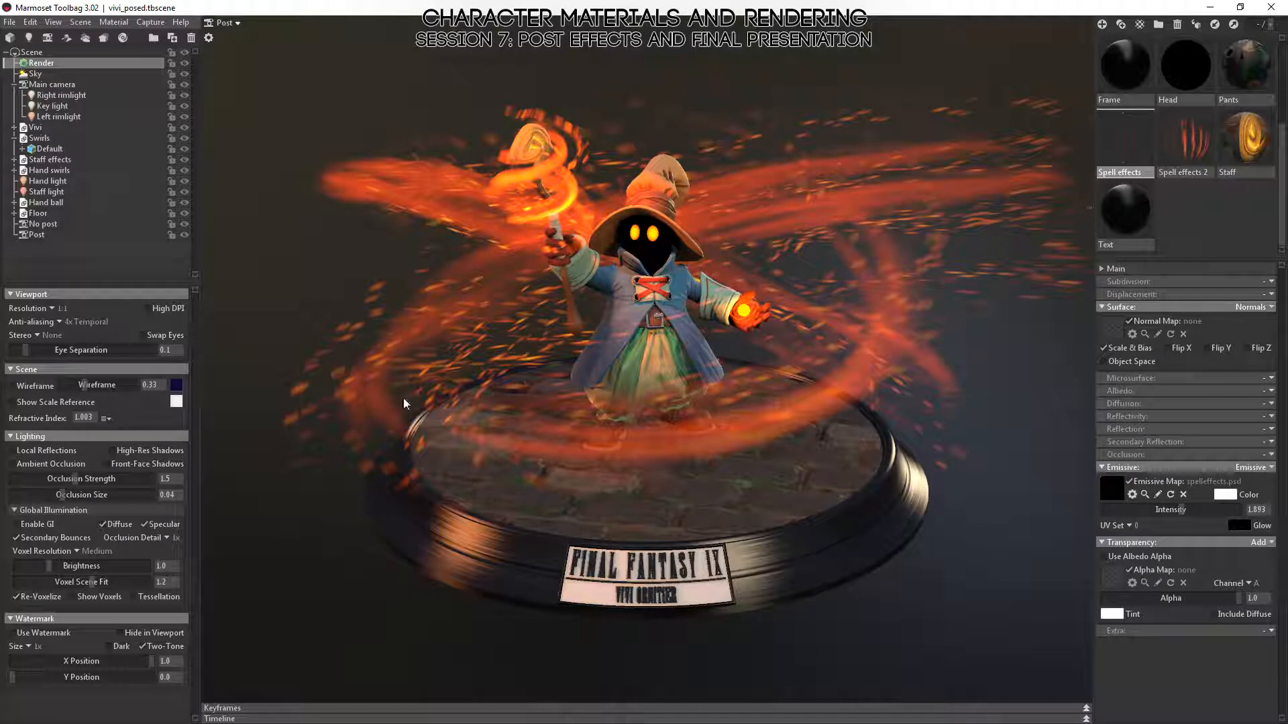
left_click_drag(405, 401, 484, 477)
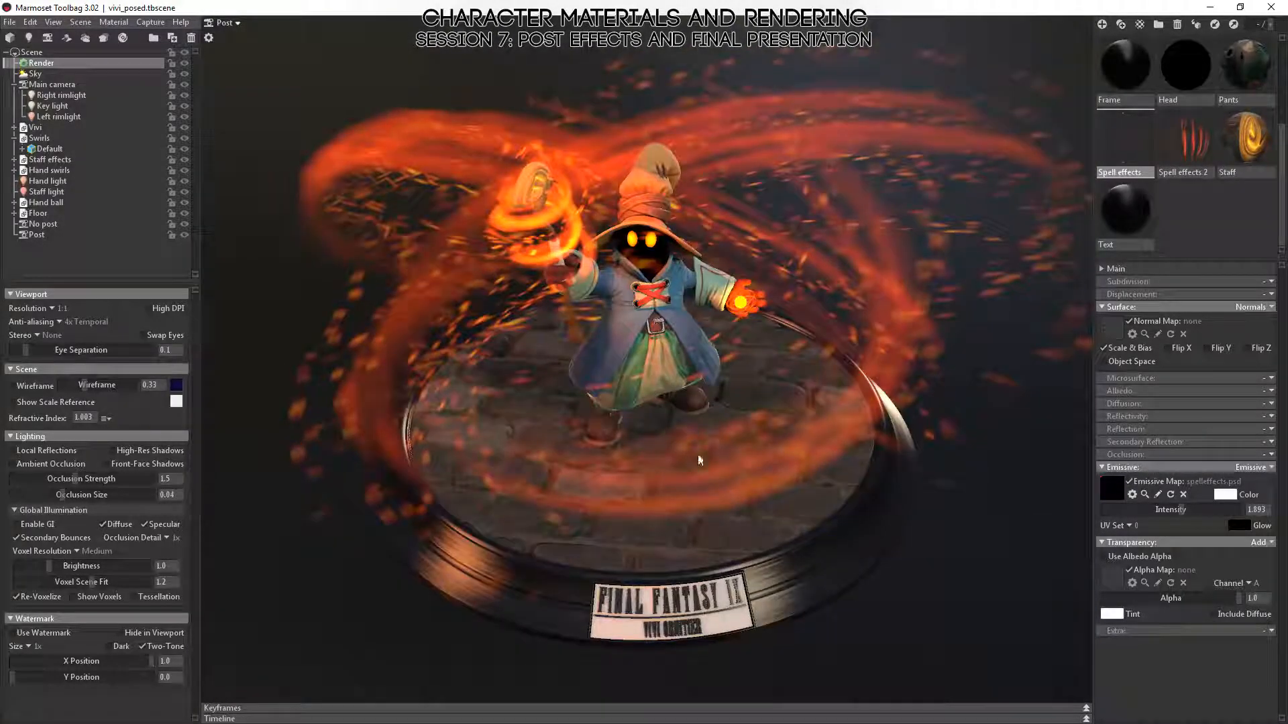
left_click_drag(698, 454, 693, 585)
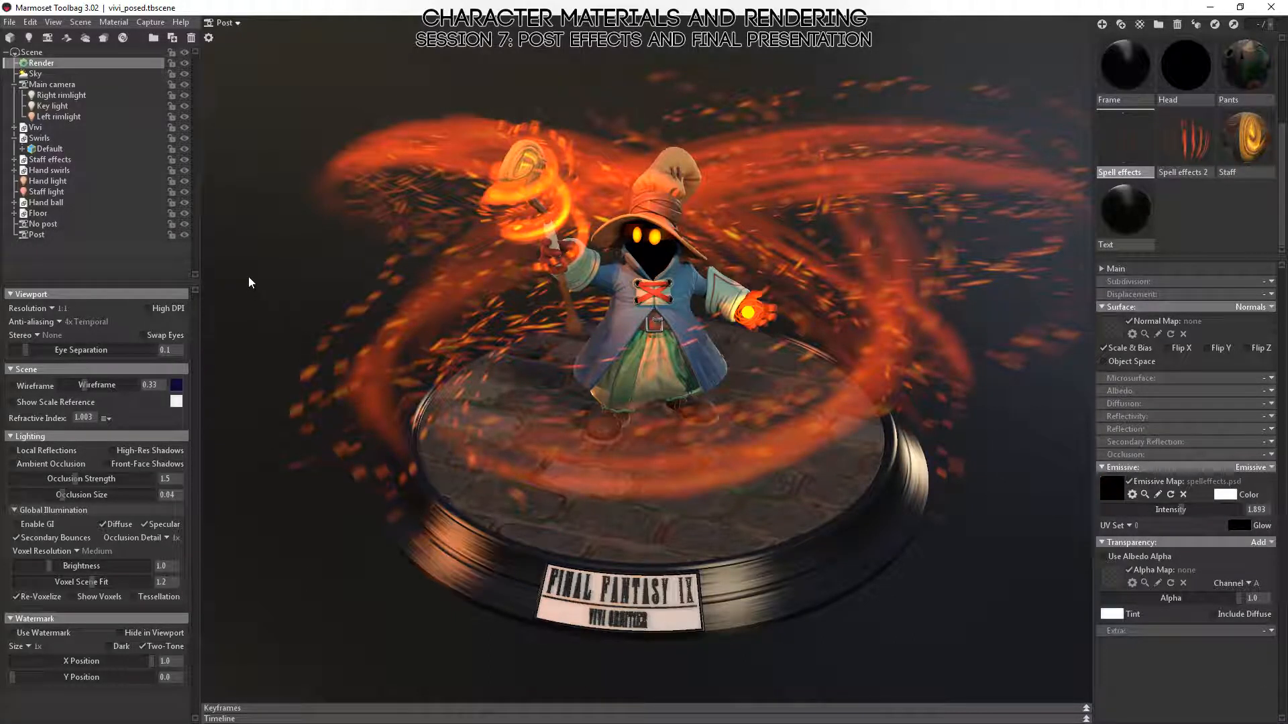
left_click_drag(249, 277, 460, 456)
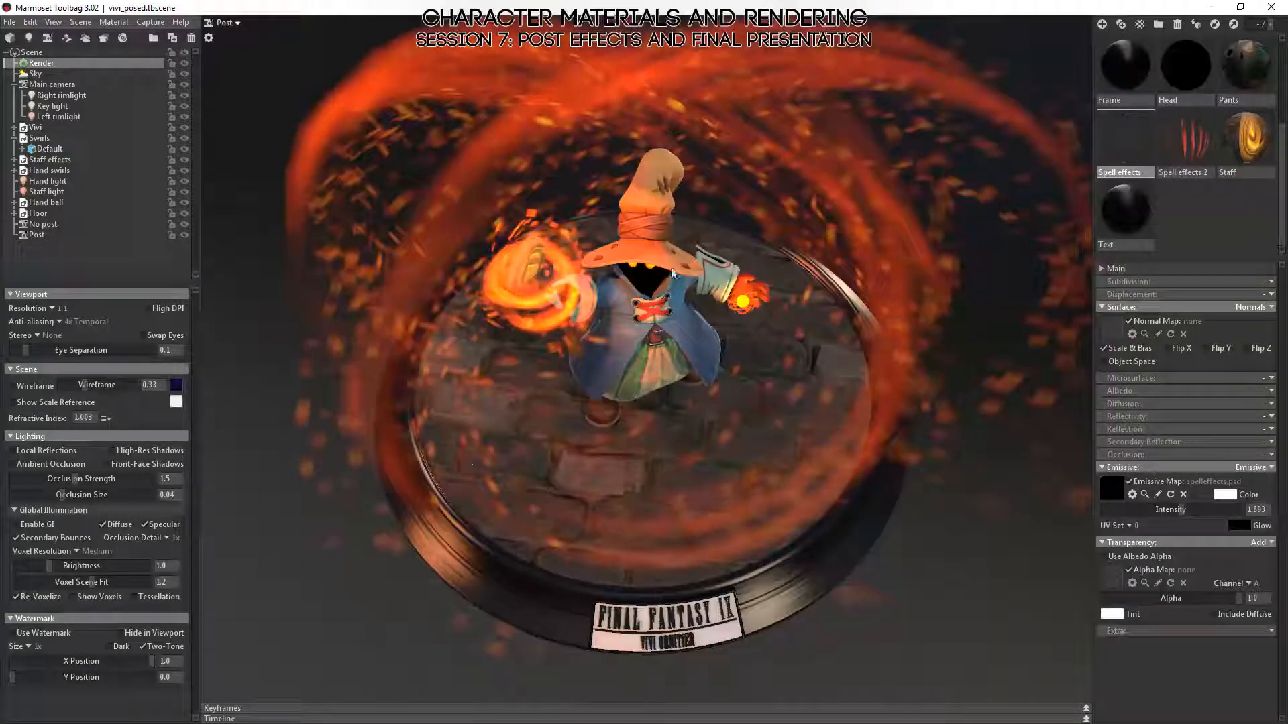
left_click_drag(673, 272, 822, 605)
left_click(822, 602)
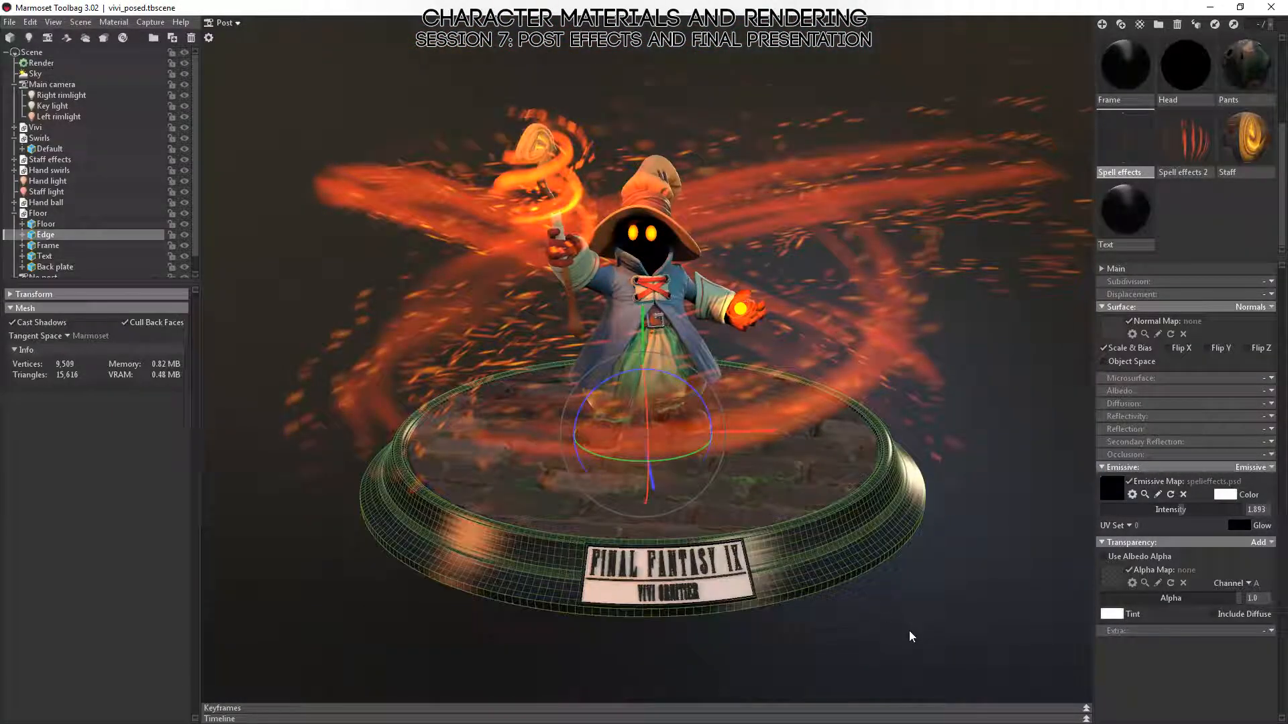
key("f")
middle_click_drag(868, 445, 871, 537)
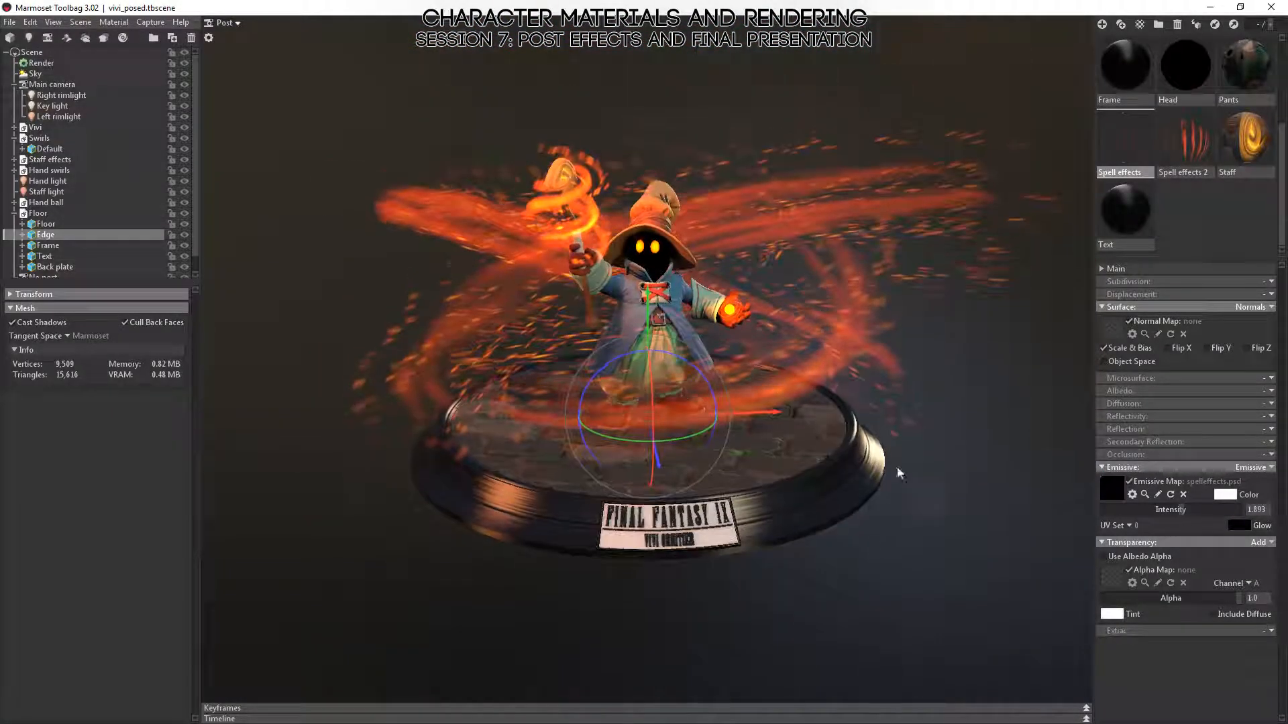
mouse_move(896, 465)
right_mouse_down()
mouse_move(911, 478)
mouse_move(908, 459)
right_mouse_up()
- Focus the view on the wizard's body and inspect the figure and base from above, close up and at a distance
left_click_drag(872, 409, 556, 600)
left_click(986, 430)
left_click(625, 332)
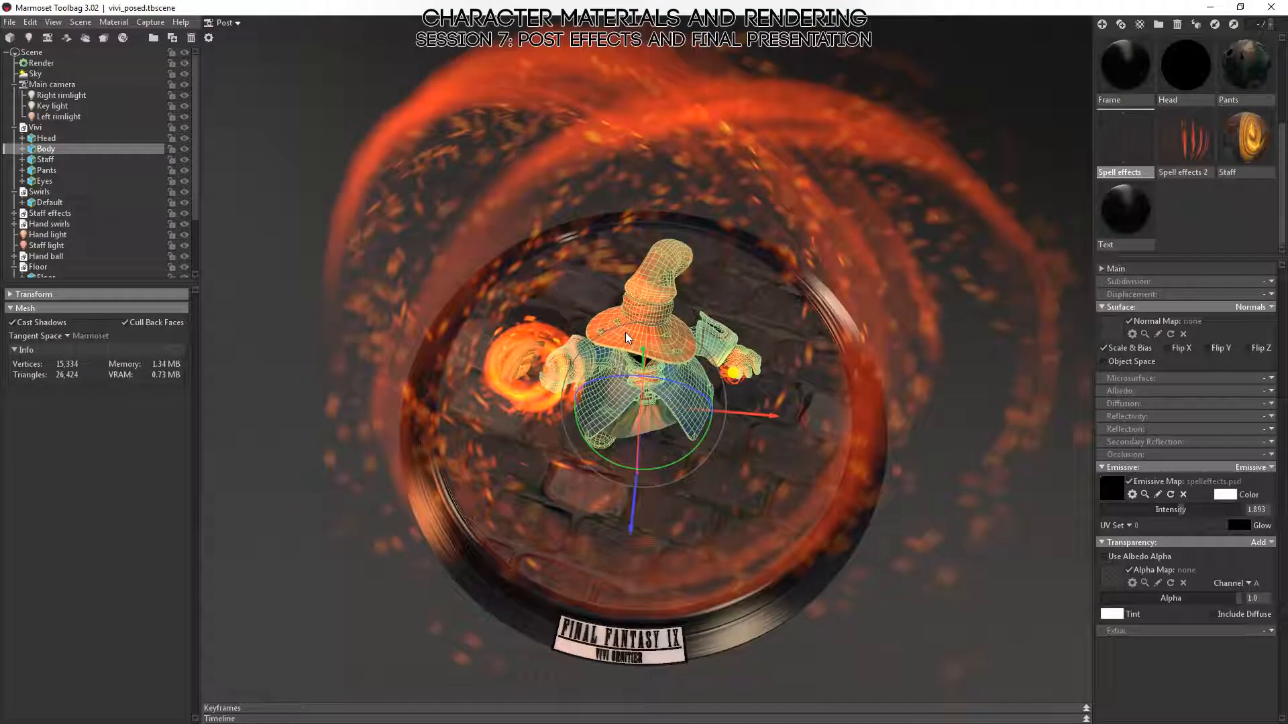
right_click_drag(887, 394, 884, 516)
left_click_drag(884, 517, 809, 380)
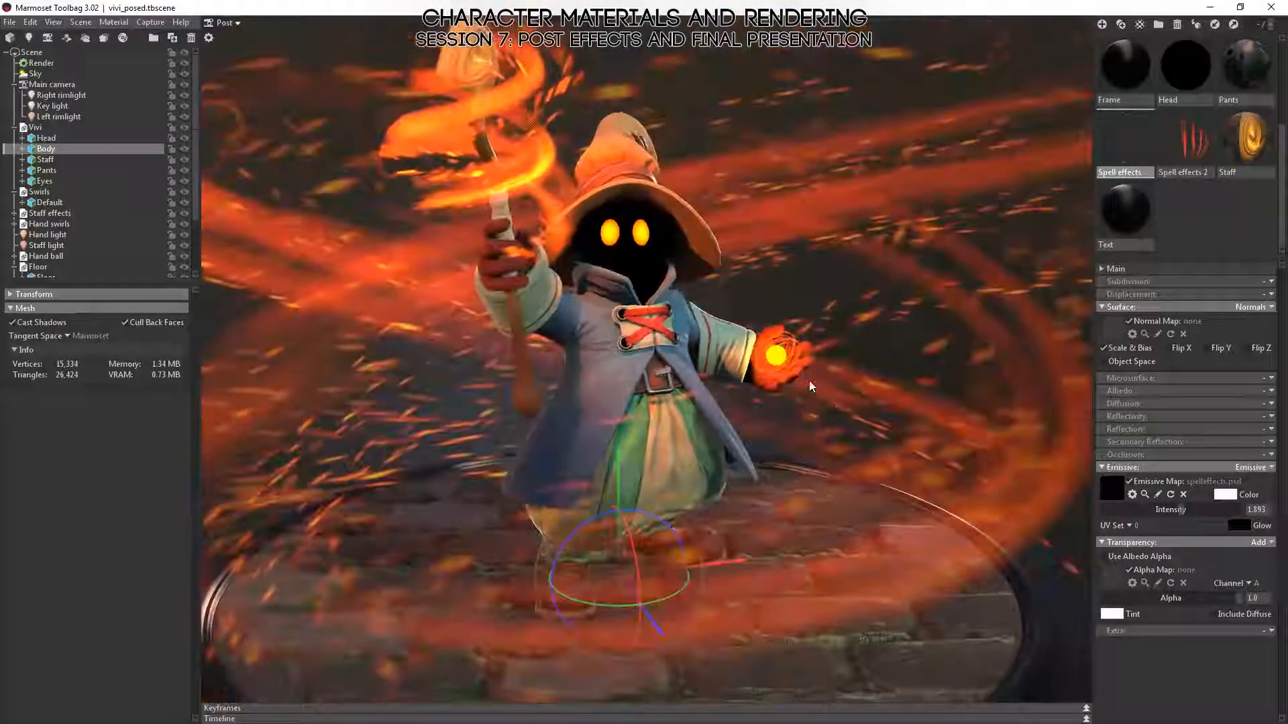
mouse_move(873, 374)
right_mouse_down()
mouse_move(917, 466)
mouse_move(862, 355)
right_mouse_up()
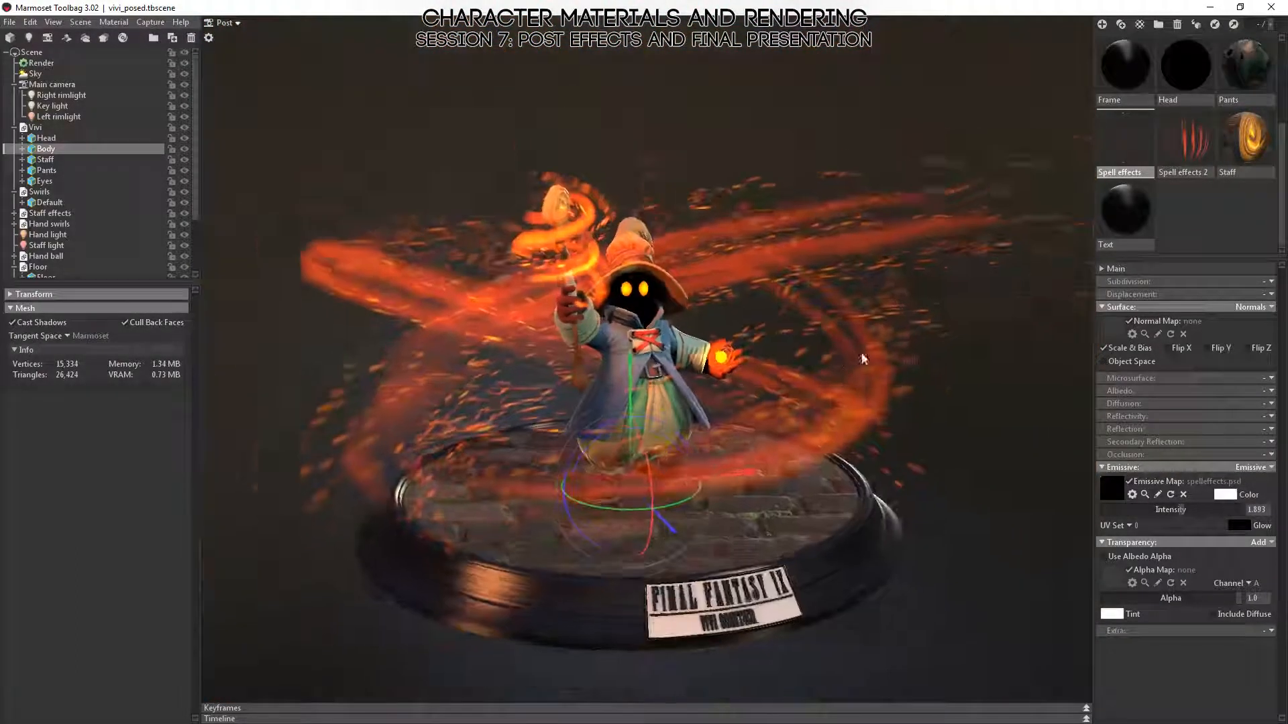
left_click(996, 576)
left_click_drag(963, 579, 923, 454)
right_click_drag(923, 454, 787, 383)
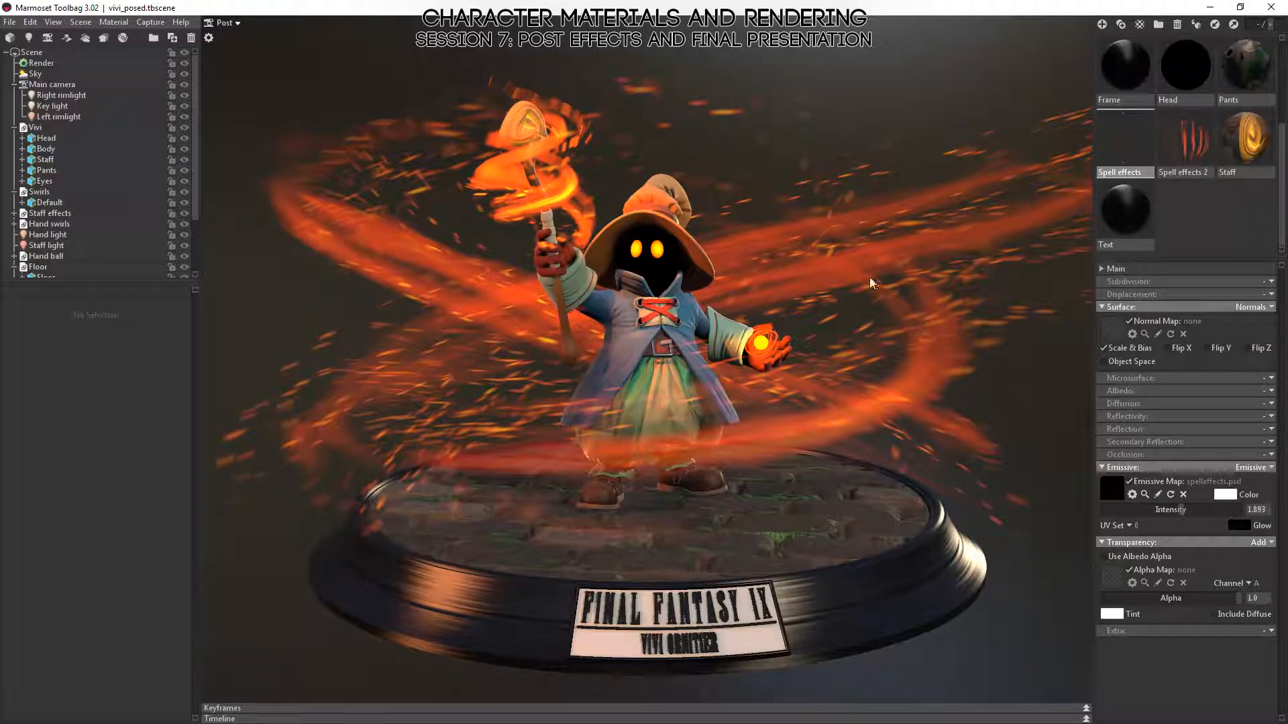
left_click_drag(857, 444, 869, 556)
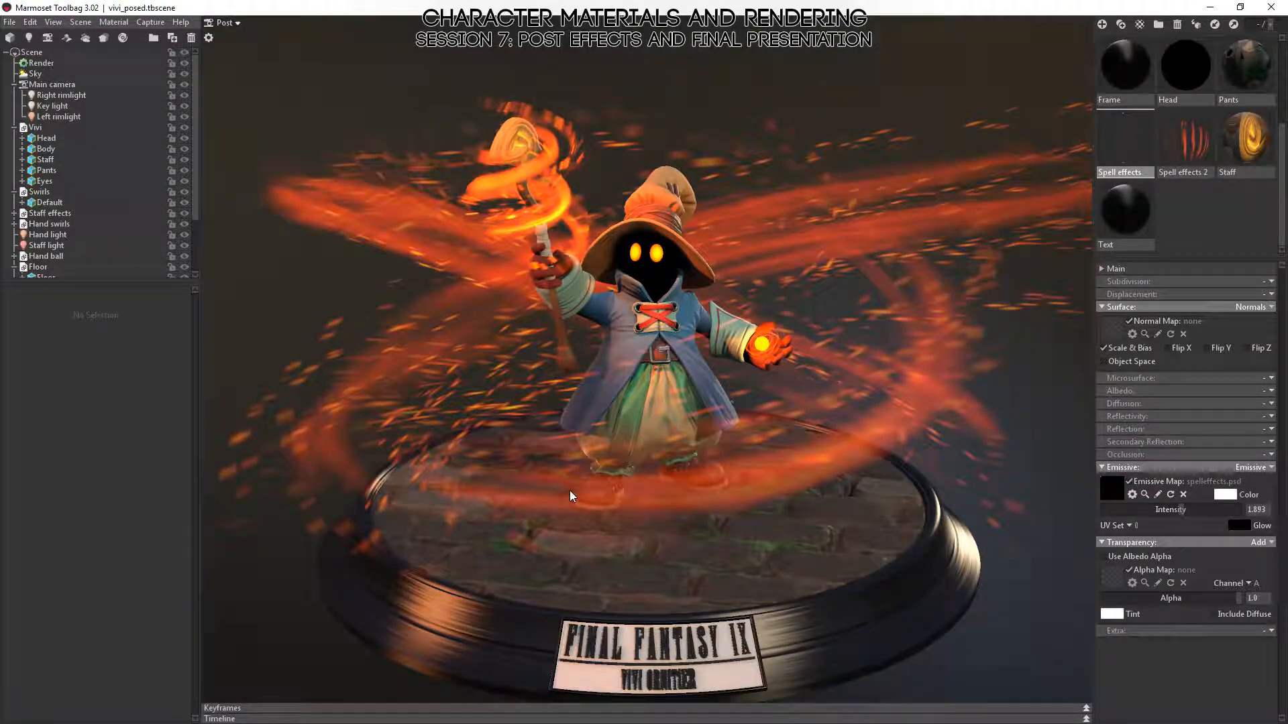
- View the statue from beneath its base, and frame the base again from the front
left_click_drag(574, 493, 891, 409)
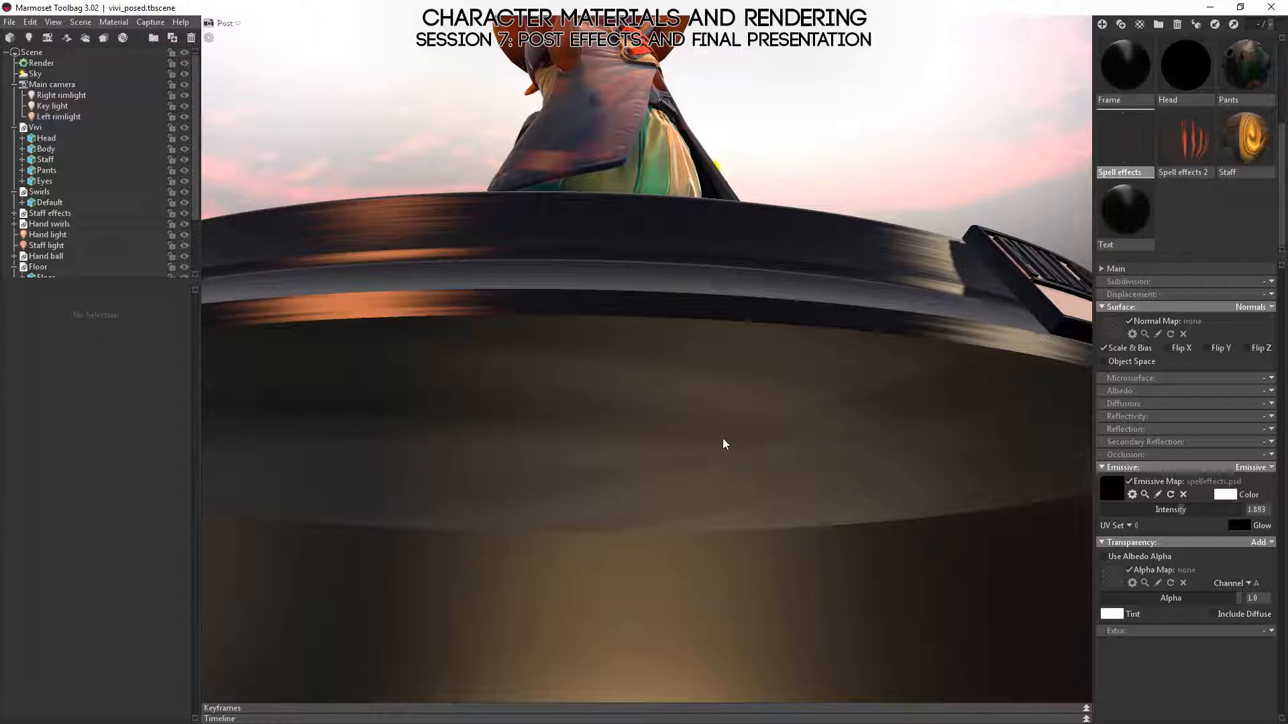
left_click_drag(722, 438, 863, 445)
left_click_drag(834, 532, 806, 525)
left_click(806, 516)
key("f")
left_click(930, 609)
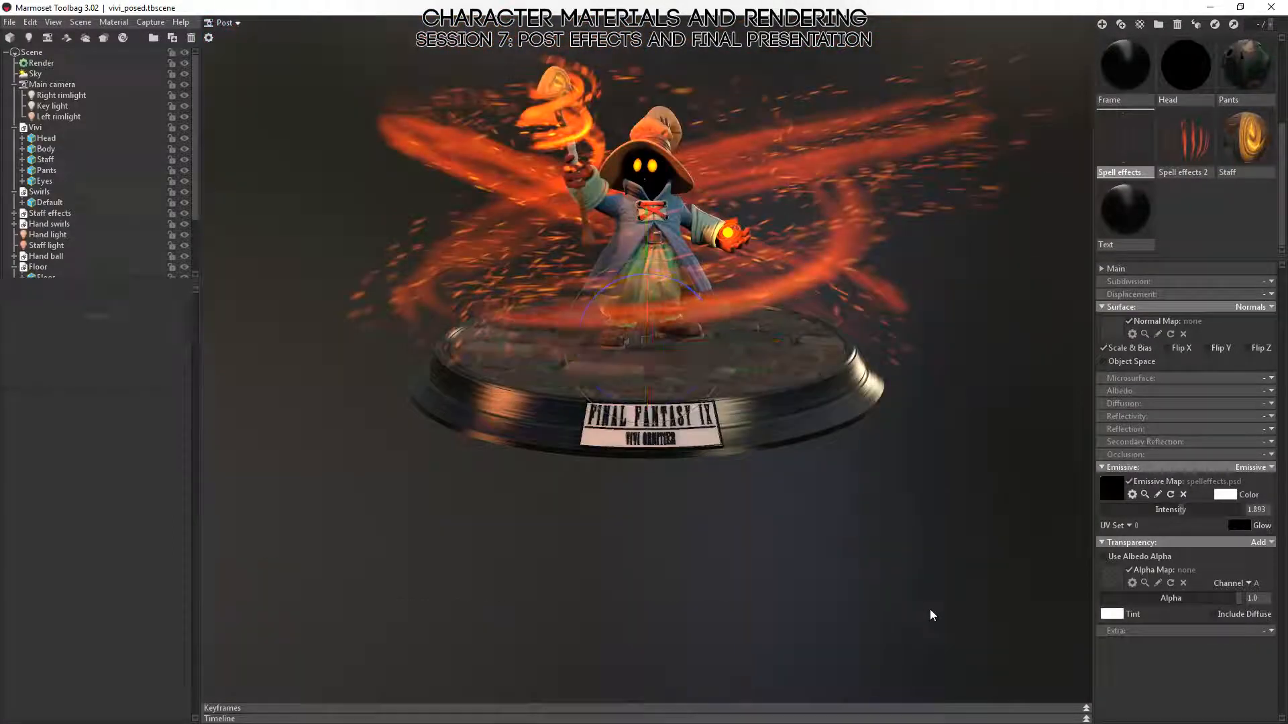
- Focus the view on the wizard figure and recompose it to show the whole statue
left_click(639, 184)
key("f")
right_click_drag(789, 319, 785, 437)
mouse_move(785, 436)
left_mouse_down()
mouse_move(787, 376)
mouse_move(786, 436)
left_mouse_up()
left_click(912, 545)
left_click_drag(805, 480, 799, 472)
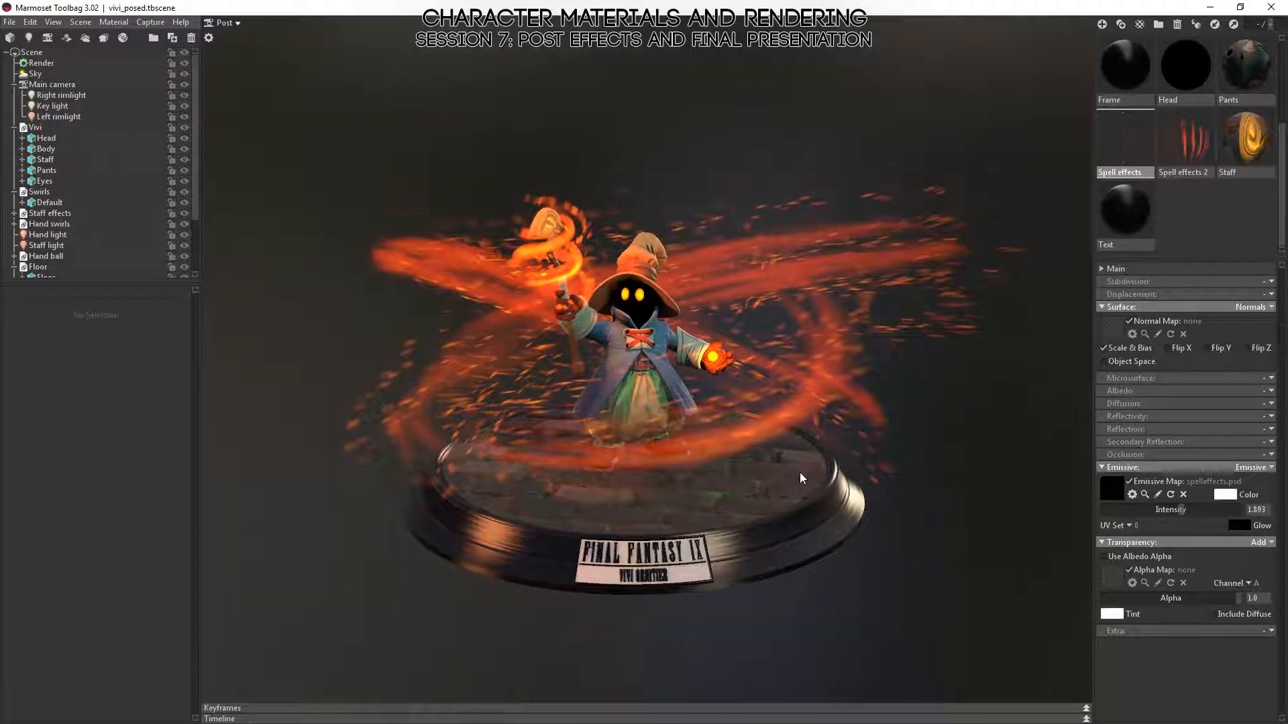
middle_click_drag(799, 473, 797, 448)
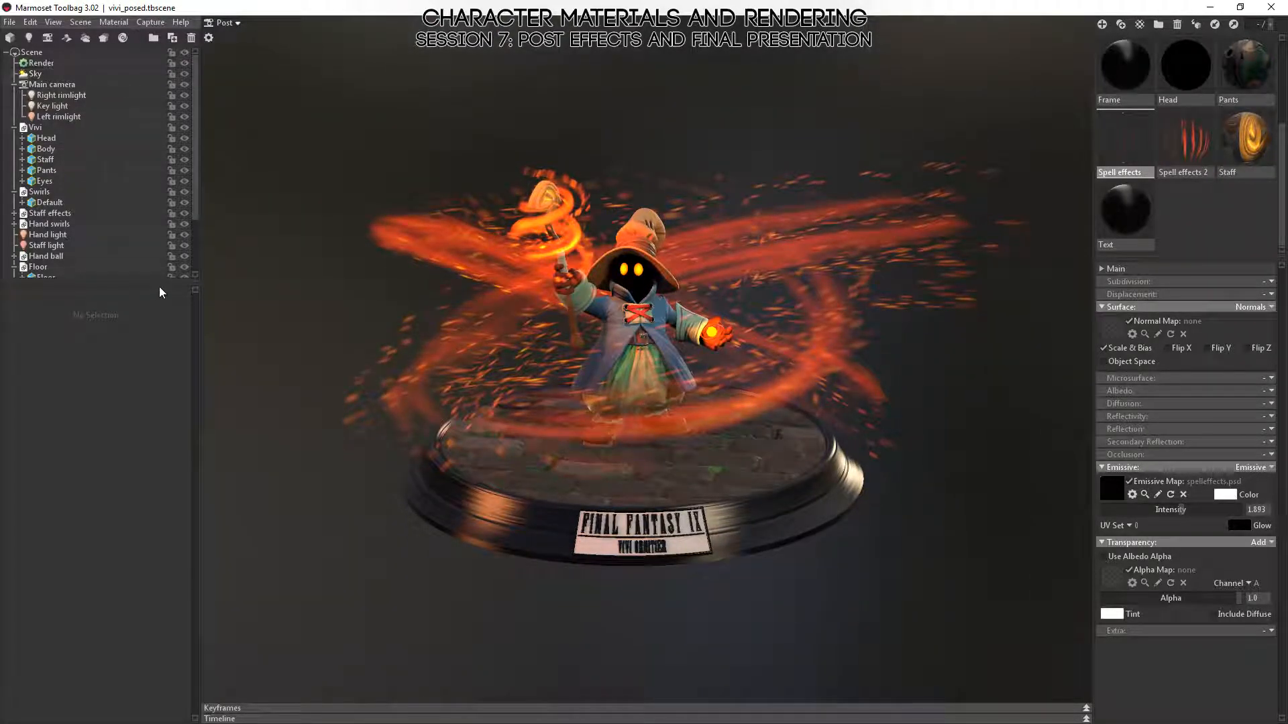
- Show the Post camera's Limits settings and orbit around the statue to consider the pitch and yaw range
scroll(122, 246, "down", 1)
scroll(122, 247, "down", 1)
left_click(58, 273)
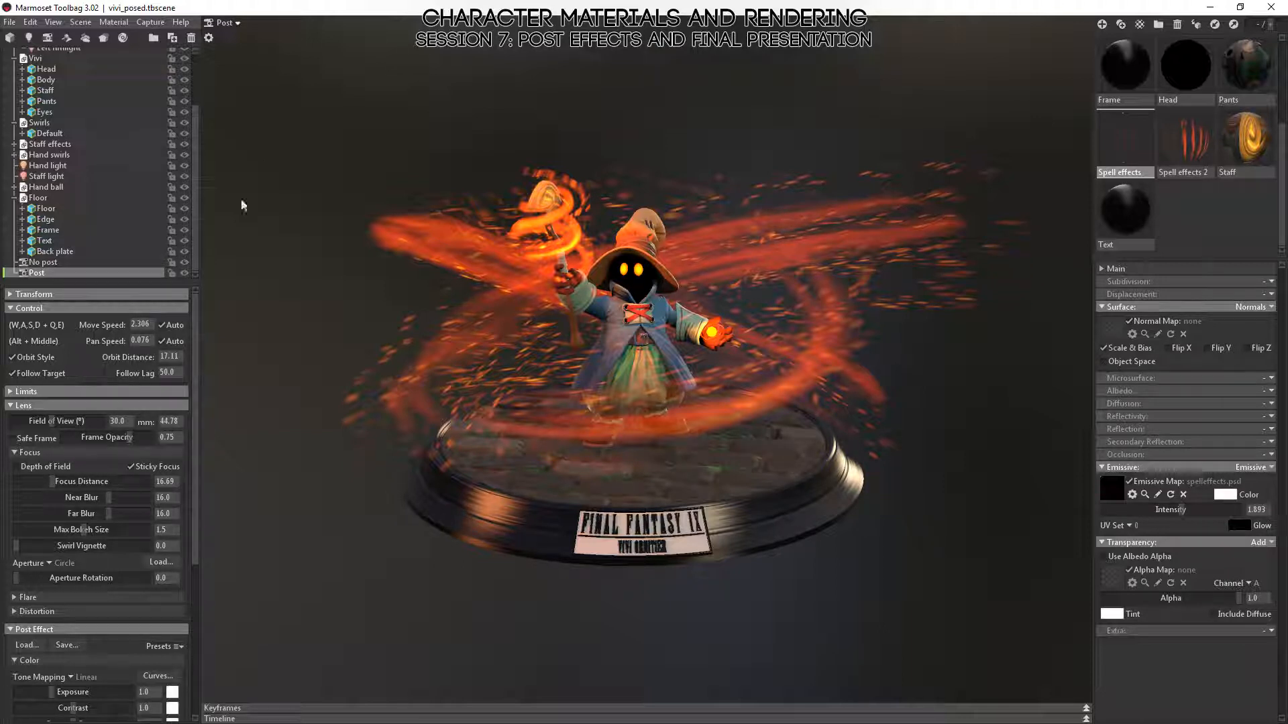
left_click(11, 391)
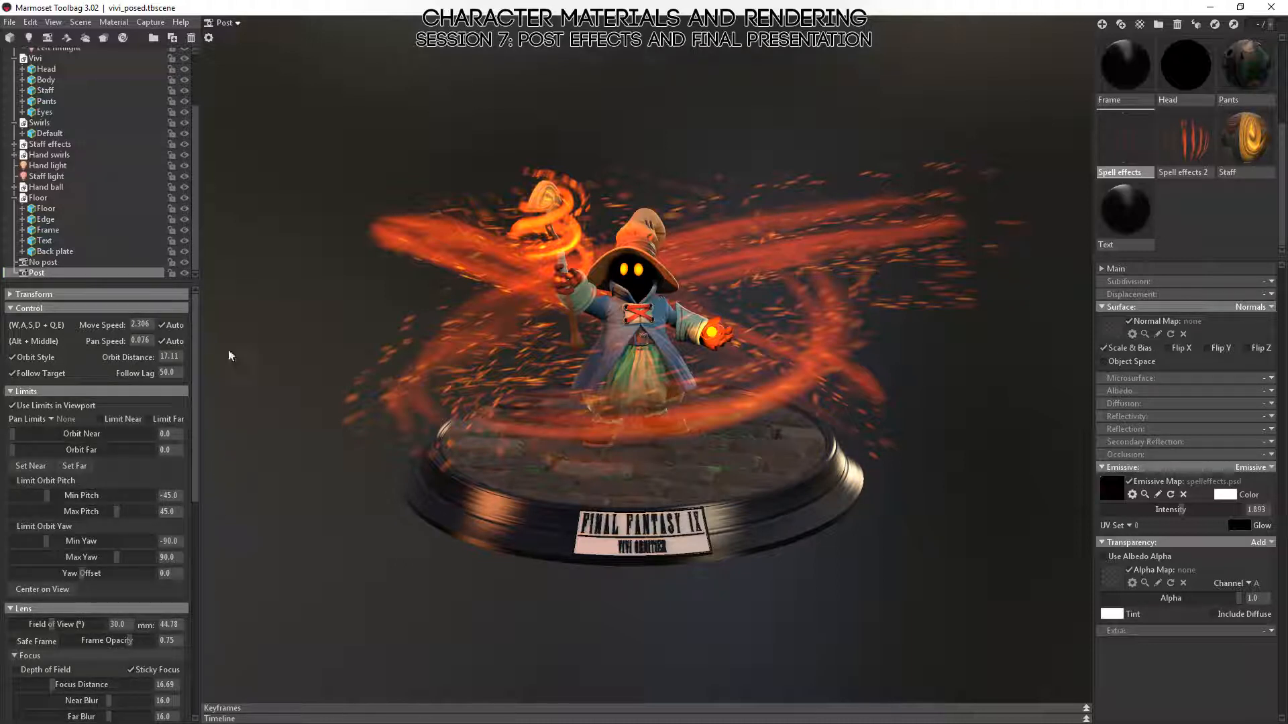
left_click(12, 406)
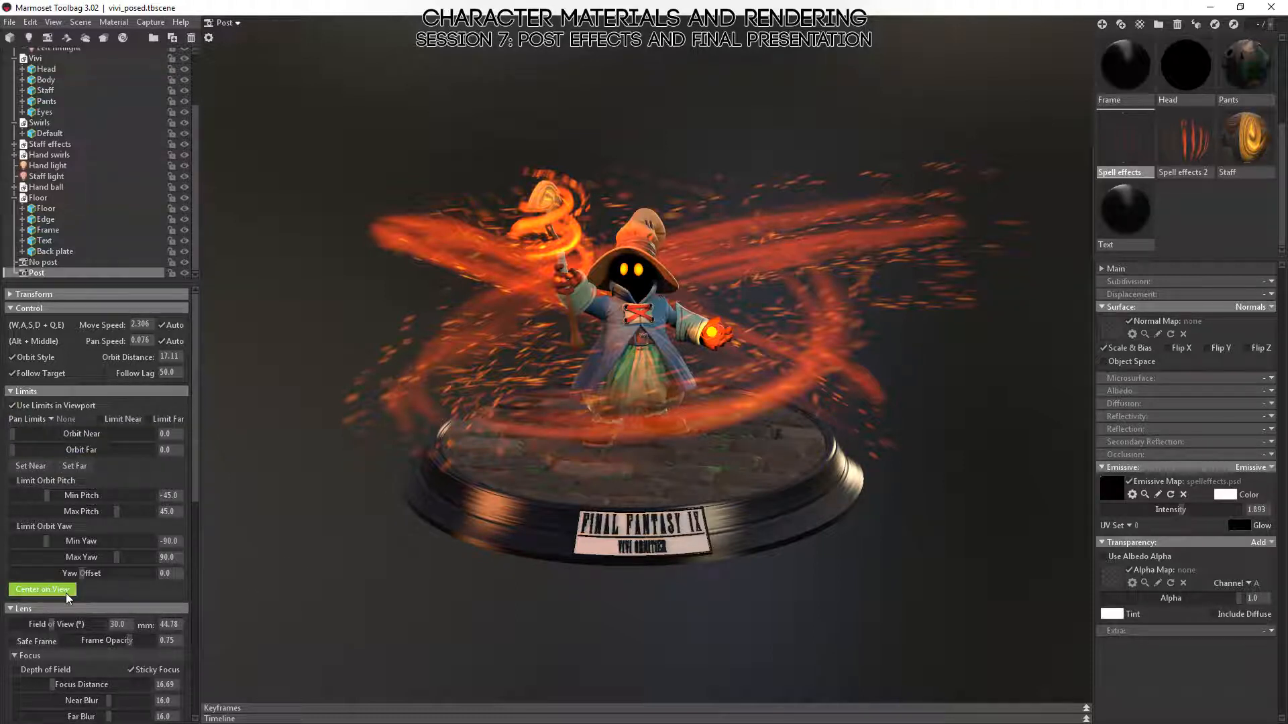
left_click_drag(322, 596, 283, 533)
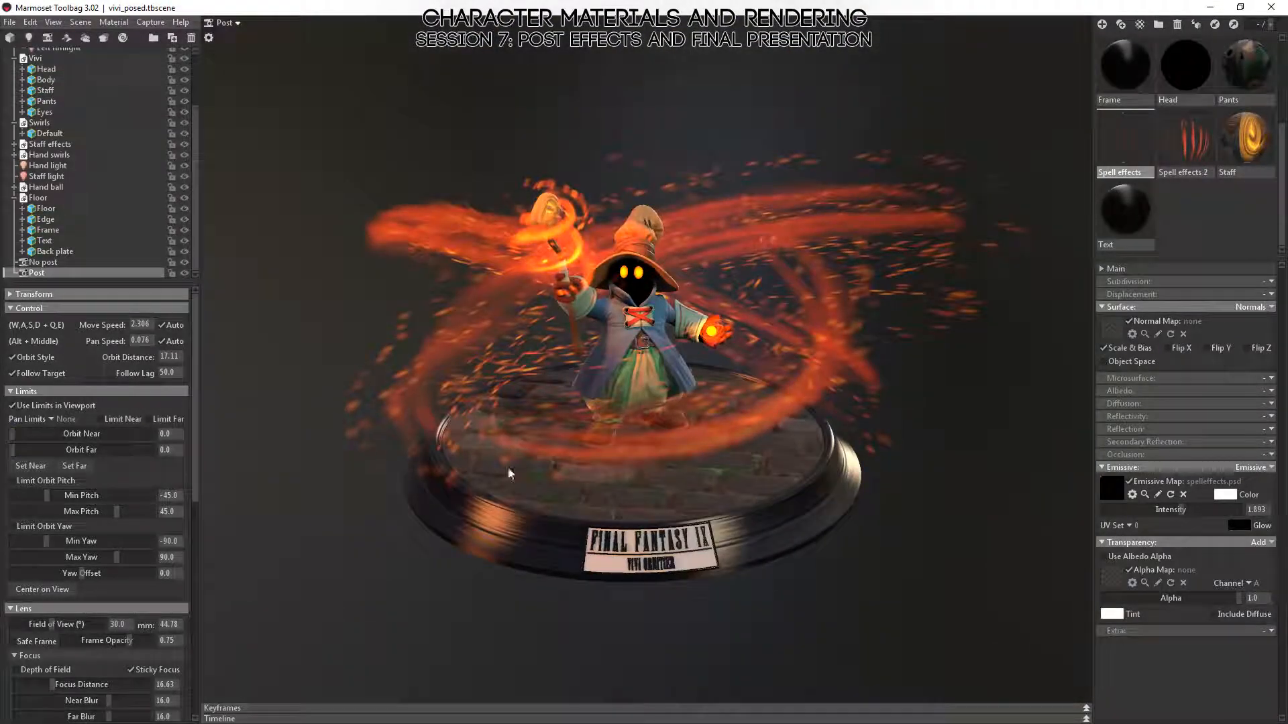
left_click_drag(509, 467, 706, 494)
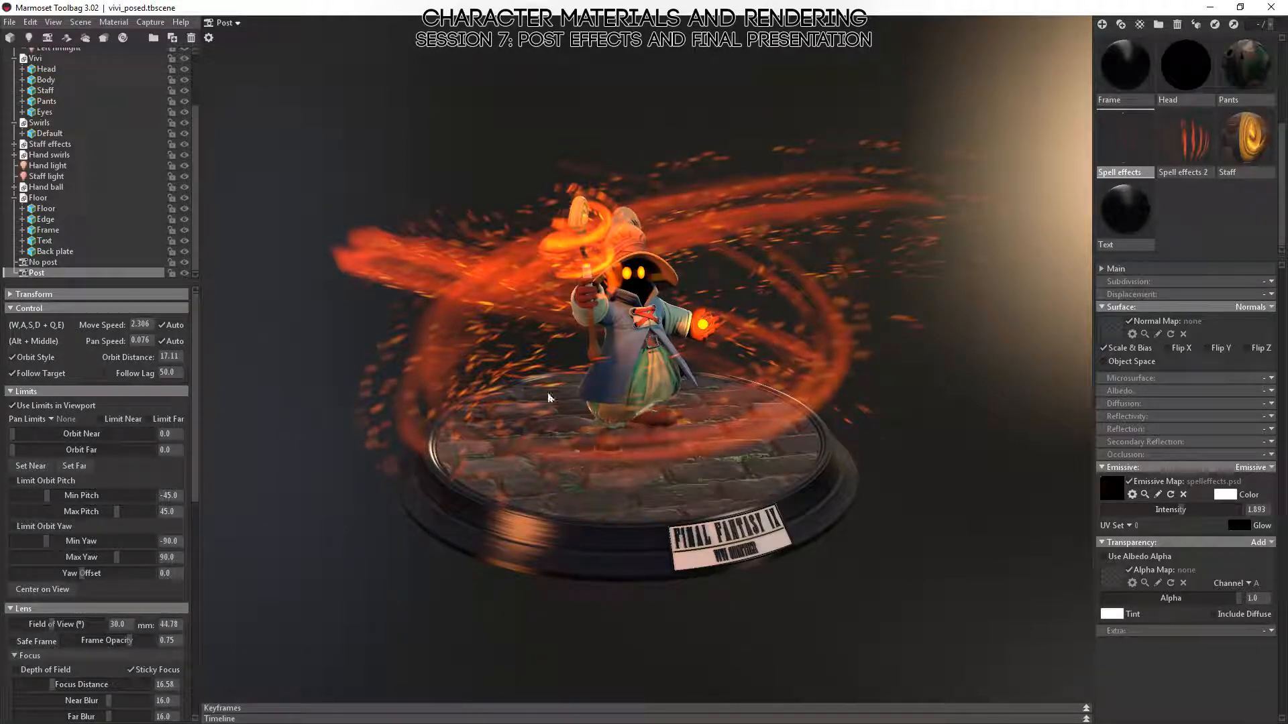
left_click_drag(819, 521, 664, 483)
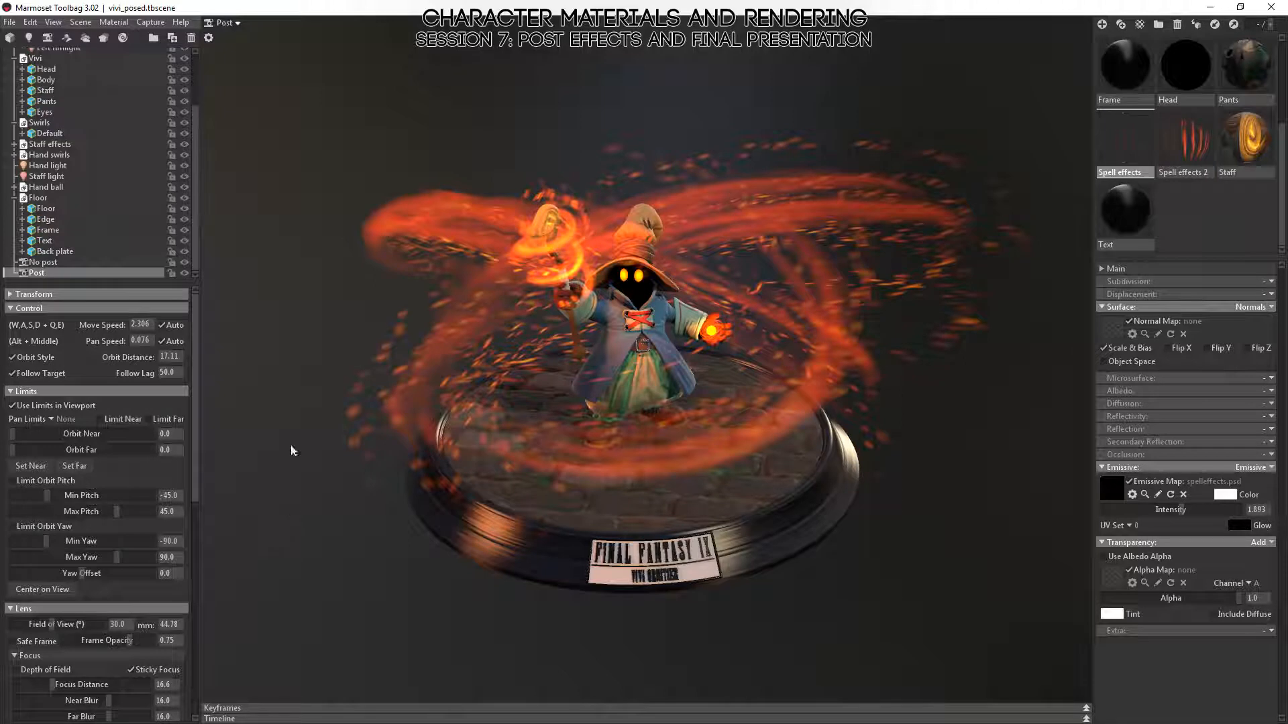
- Review the Post camera's Pan Limits options and pan the unrestricted view away from the statue
left_click(52, 419)
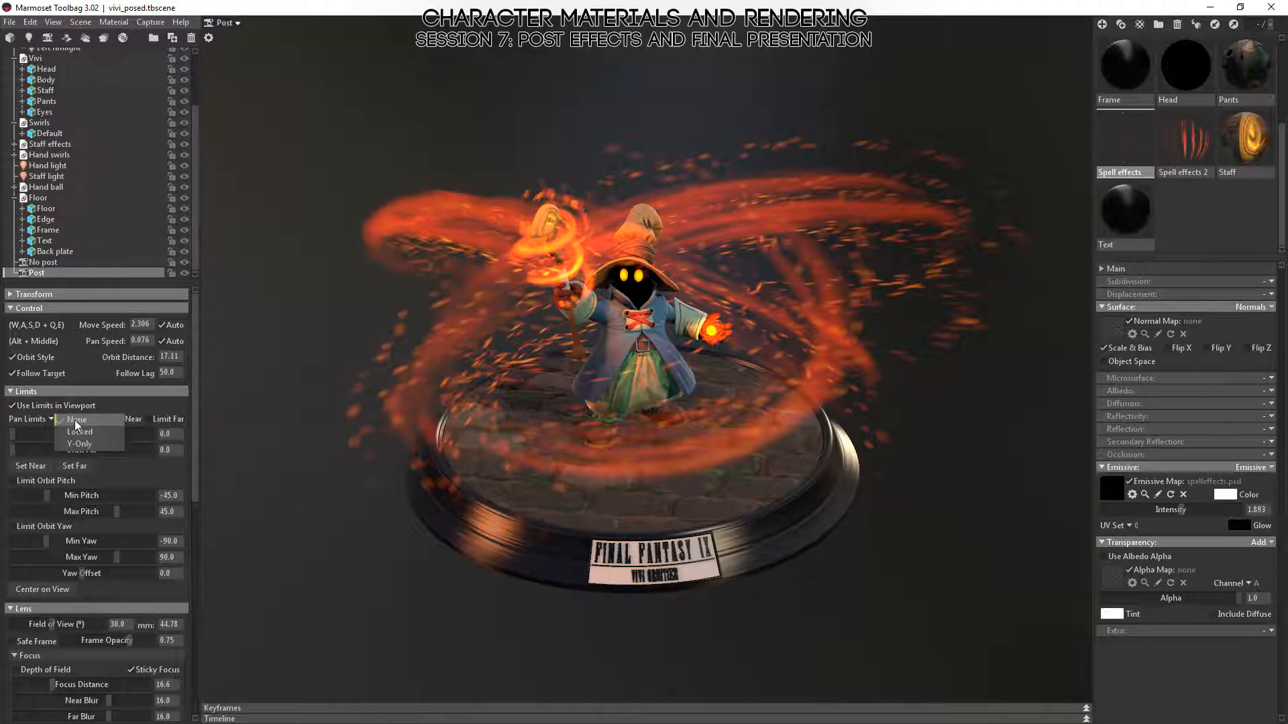
left_click(510, 614)
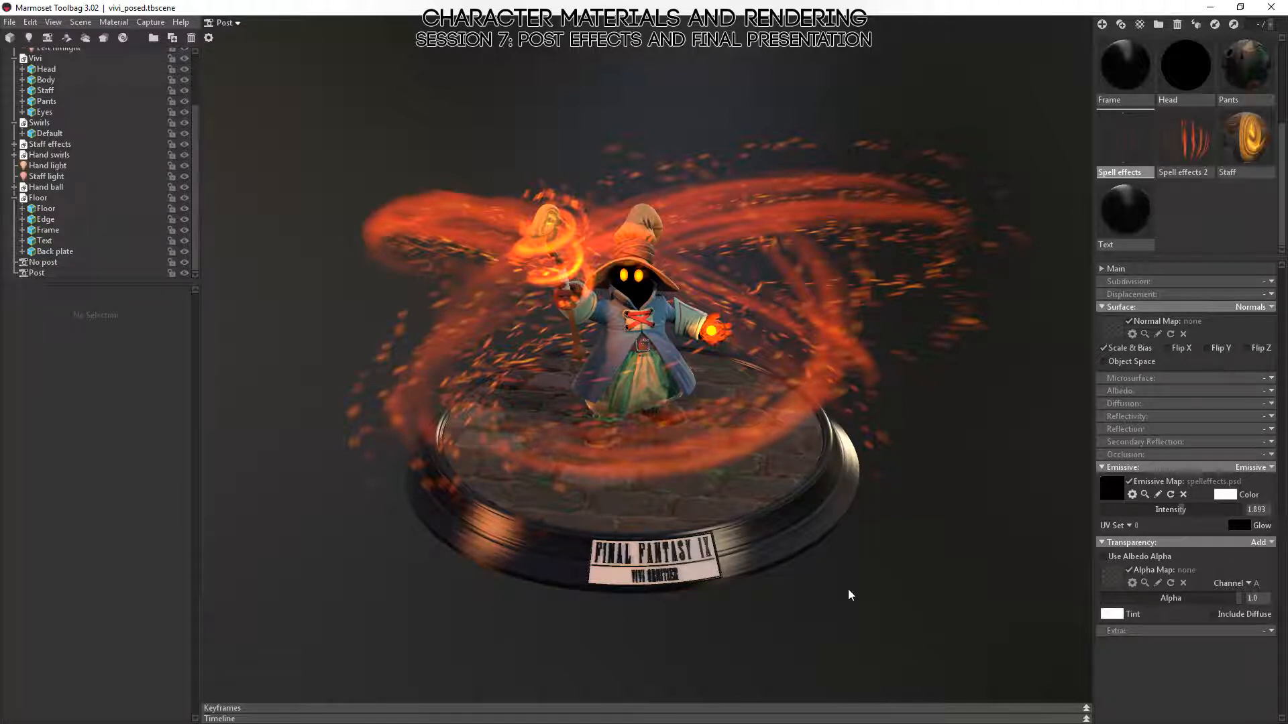
left_click_drag(630, 632, 726, 577)
middle_click_drag(621, 525, 432, 414)
left_click_drag(432, 414, 638, 384)
middle_click_drag(638, 384, 814, 330)
right_click_drag(814, 330, 839, 452)
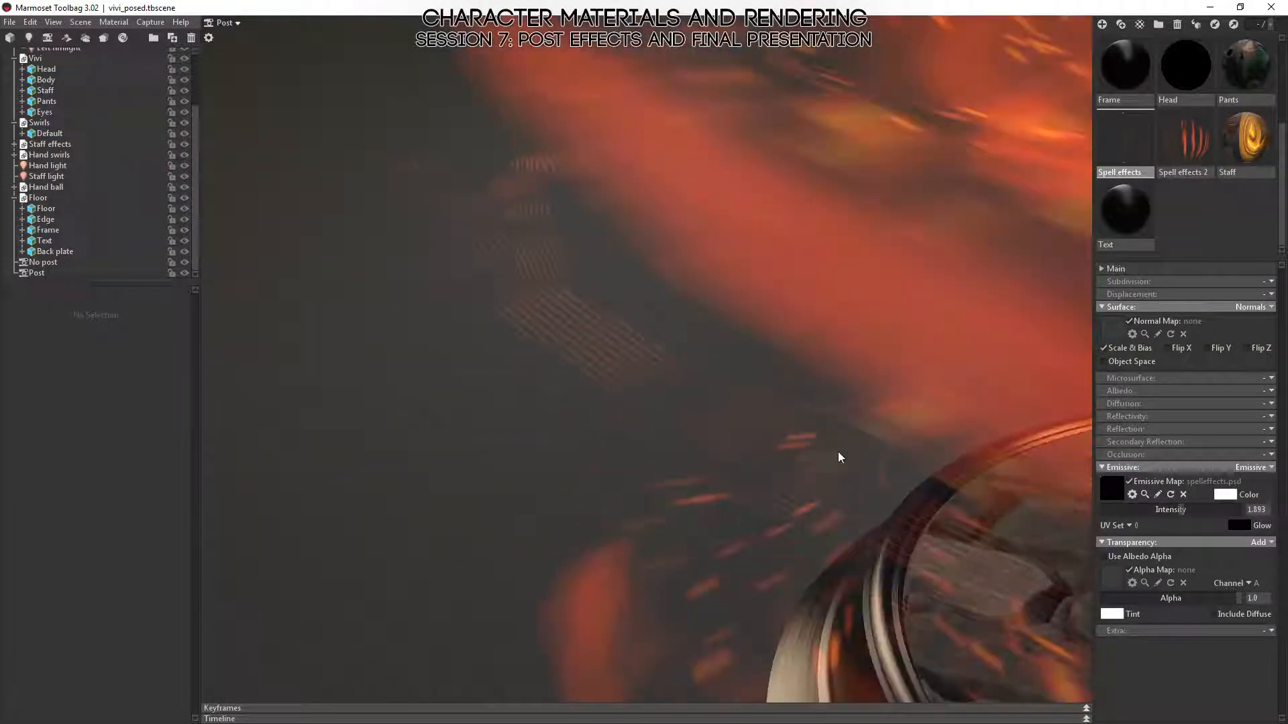
- Explore the unrestricted panning and zooming by moving through the fire swirls and in close to the wizard
middle_click_drag(839, 452, 109, 519)
middle_click_drag(624, 389, 671, 418)
scroll(630, 423, "up", 4)
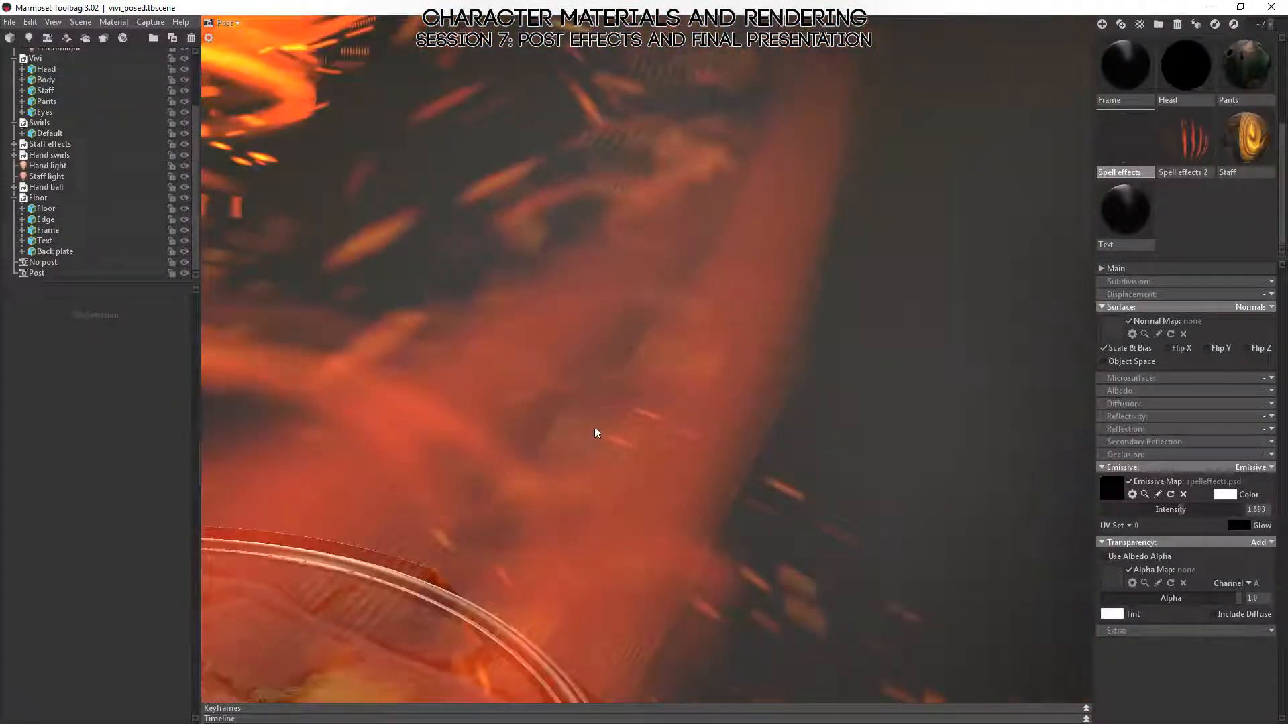
scroll(872, 409, "down", 2)
middle_click_drag(576, 424, 727, 393)
left_click_drag(728, 393, 934, 426)
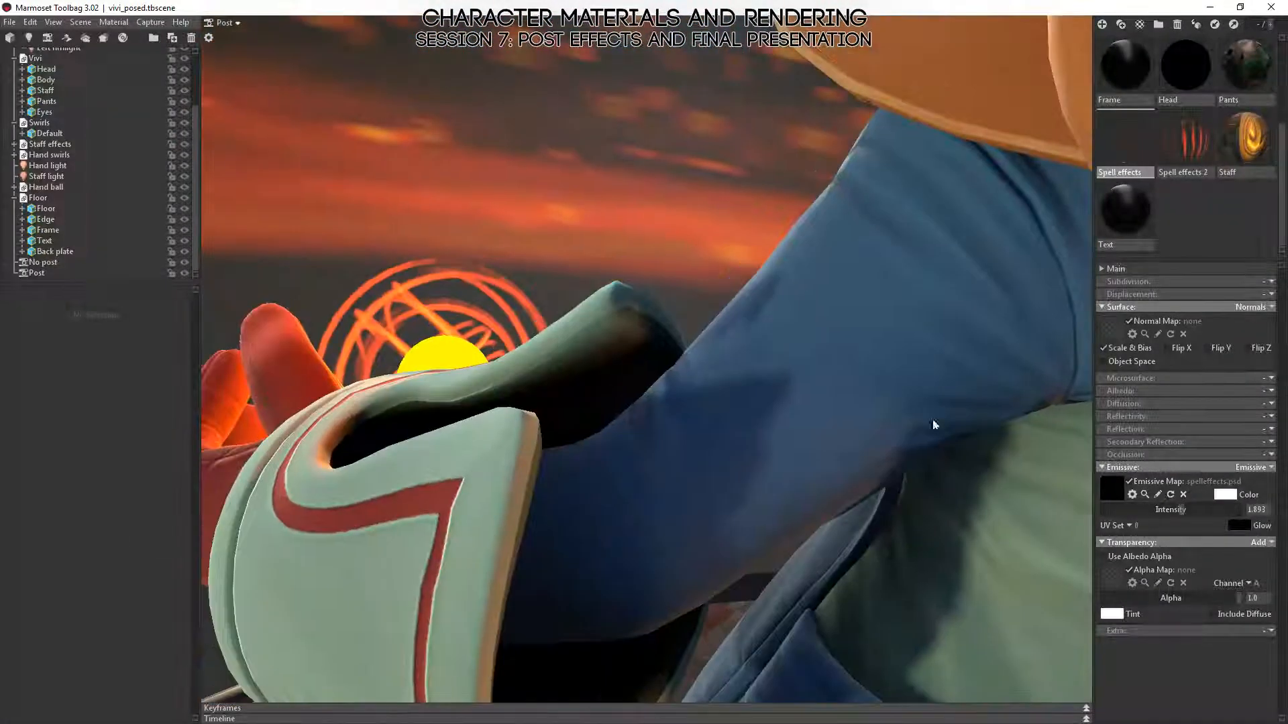
right_click_drag(771, 316, 582, 495)
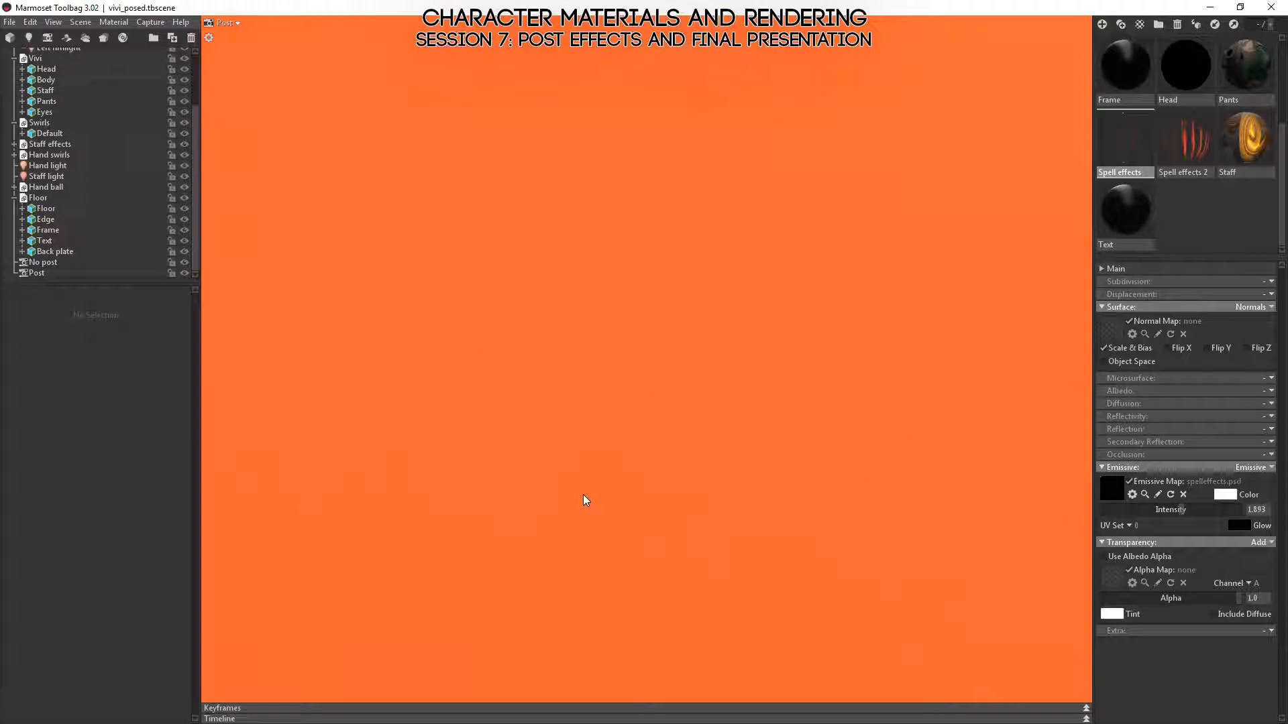
mouse_move(774, 496)
right_mouse_down()
mouse_move(823, 517)
mouse_move(758, 446)
mouse_move(774, 492)
right_mouse_up()
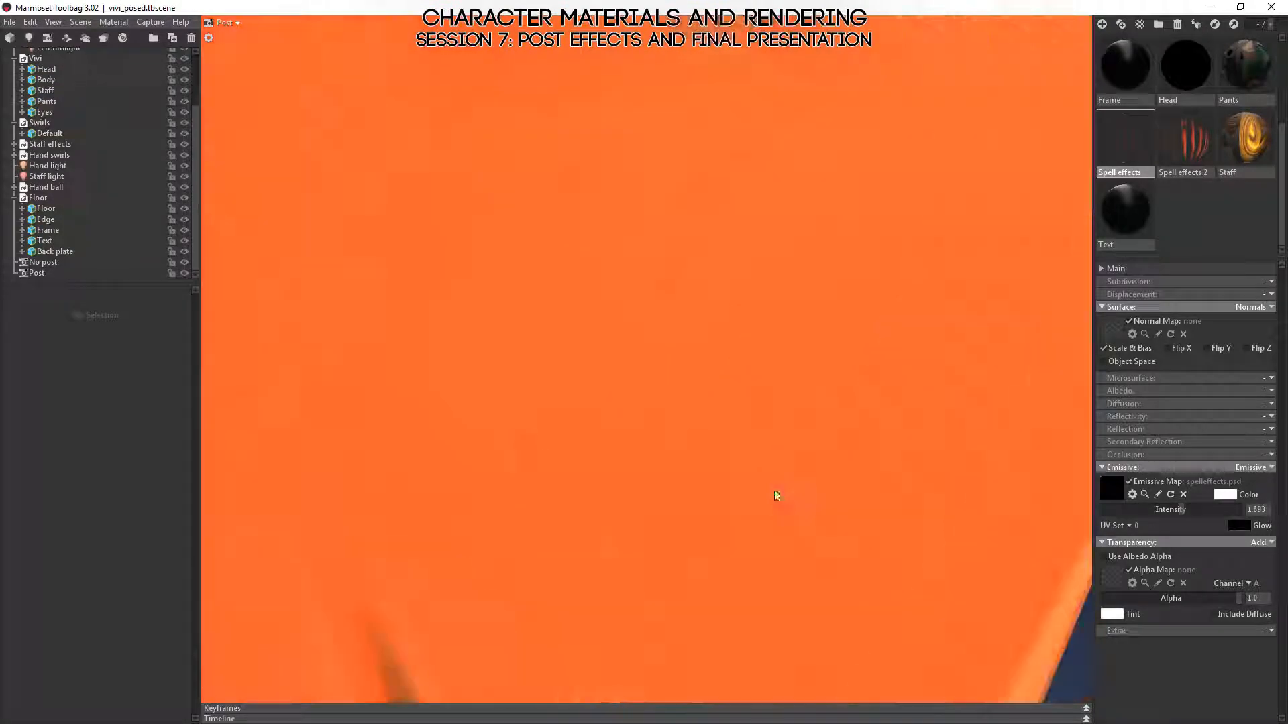
- Focus the view on the wizard's body and reframe the whole statue from the front
left_click(709, 449)
key("f")
left_click_drag(709, 449, 655, 504)
right_click_drag(656, 505, 733, 420)
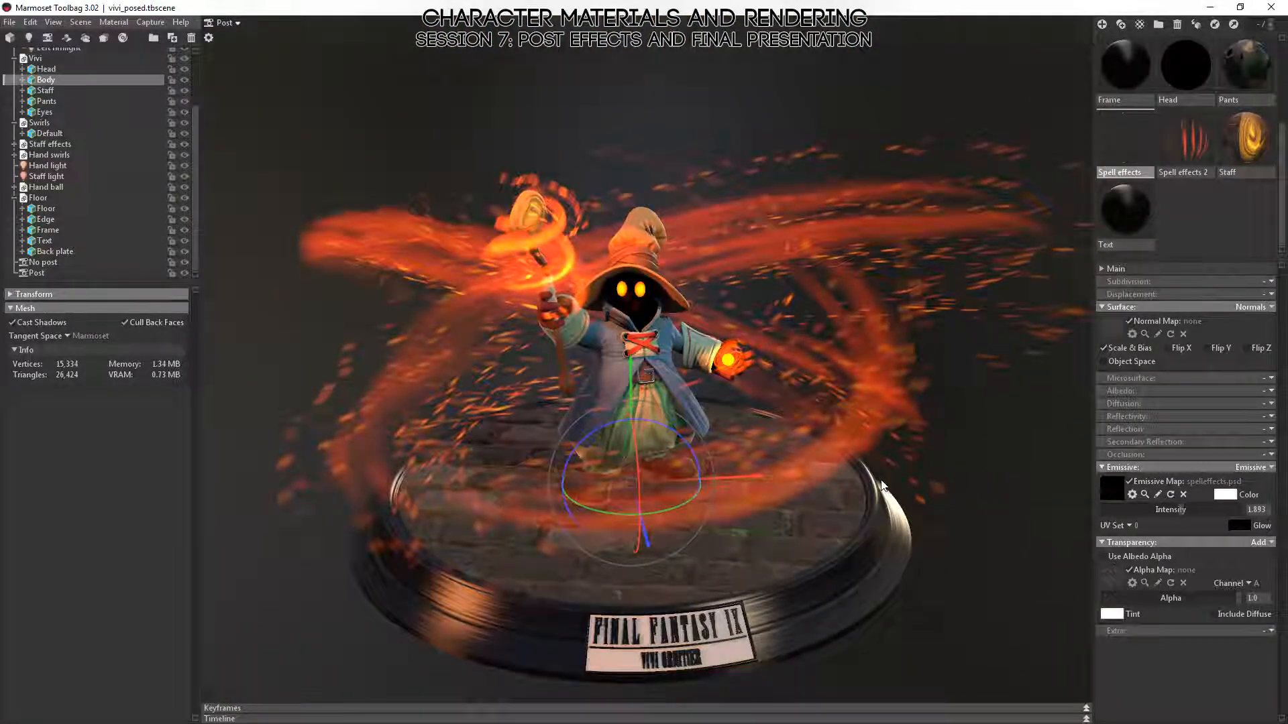
left_click_drag(818, 421, 611, 344)
- Set the Post camera's Pan Limits to Locked and test the view by orbiting the statue
scroll(77, 107, "up", 3)
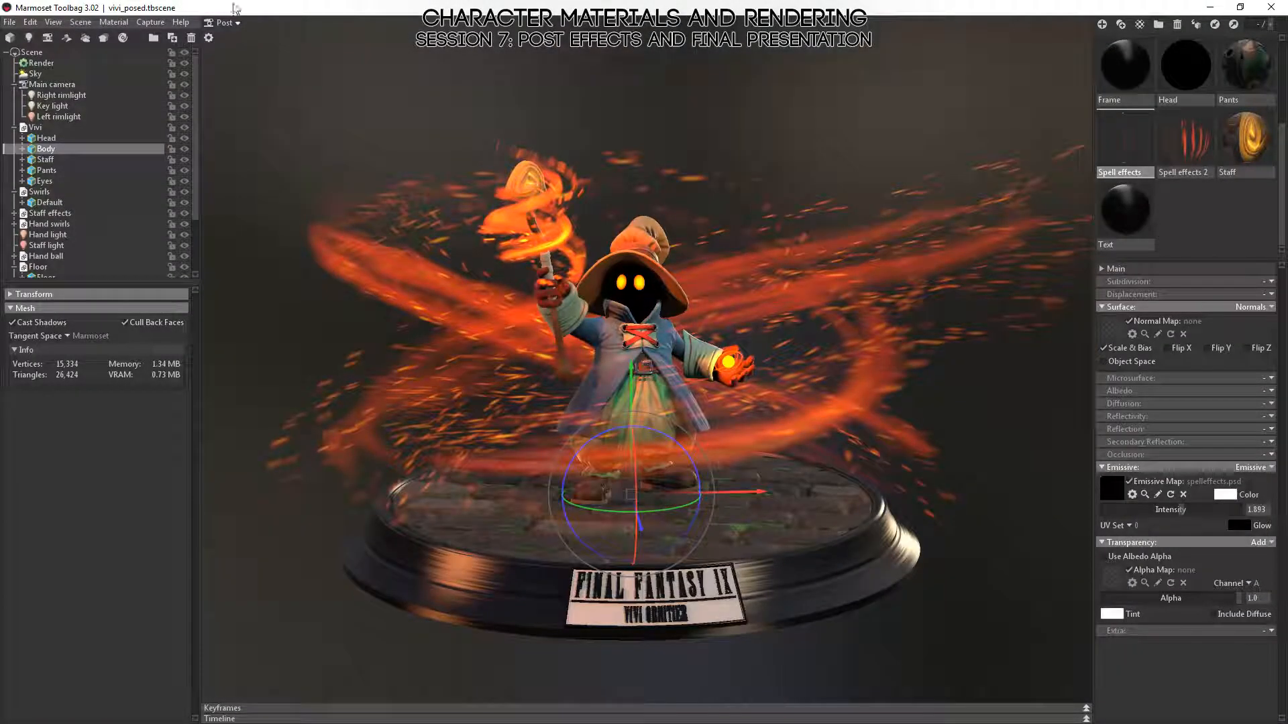
scroll(56, 246, "down", 3)
scroll(55, 248, "down", 1)
left_click(55, 273)
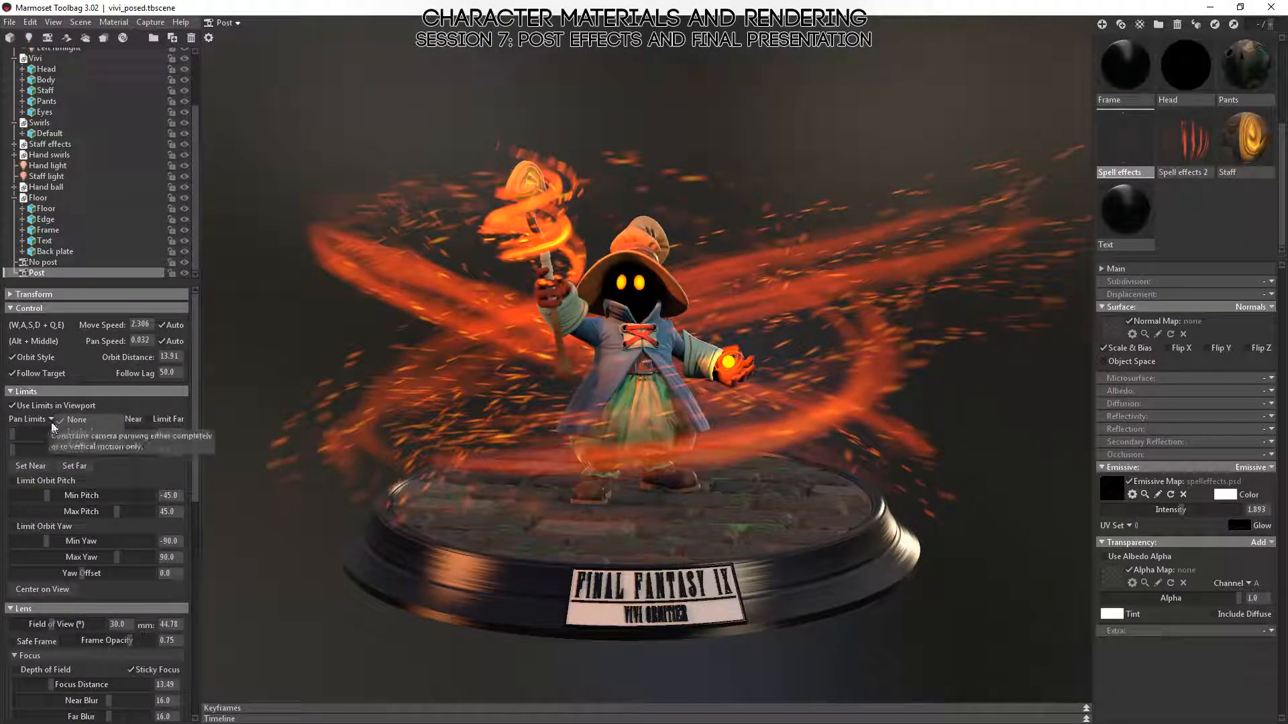
left_click(61, 419)
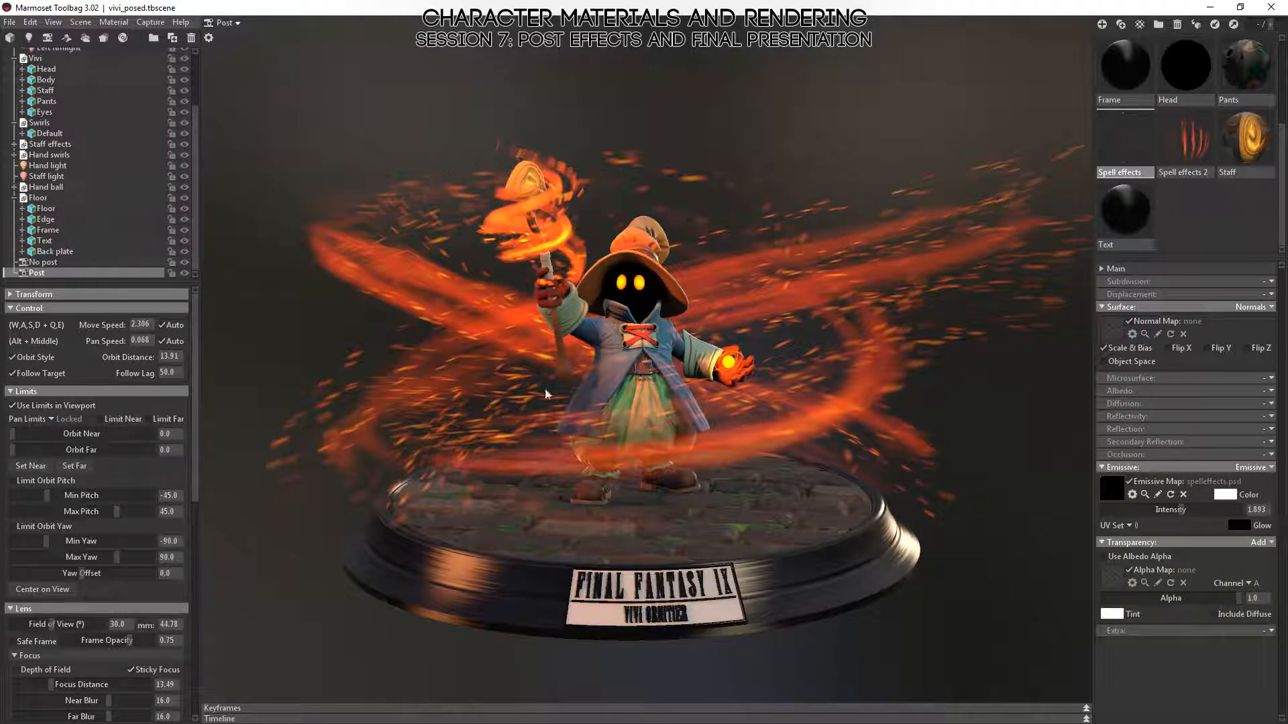
left_click_drag(584, 452, 643, 407, "alt")
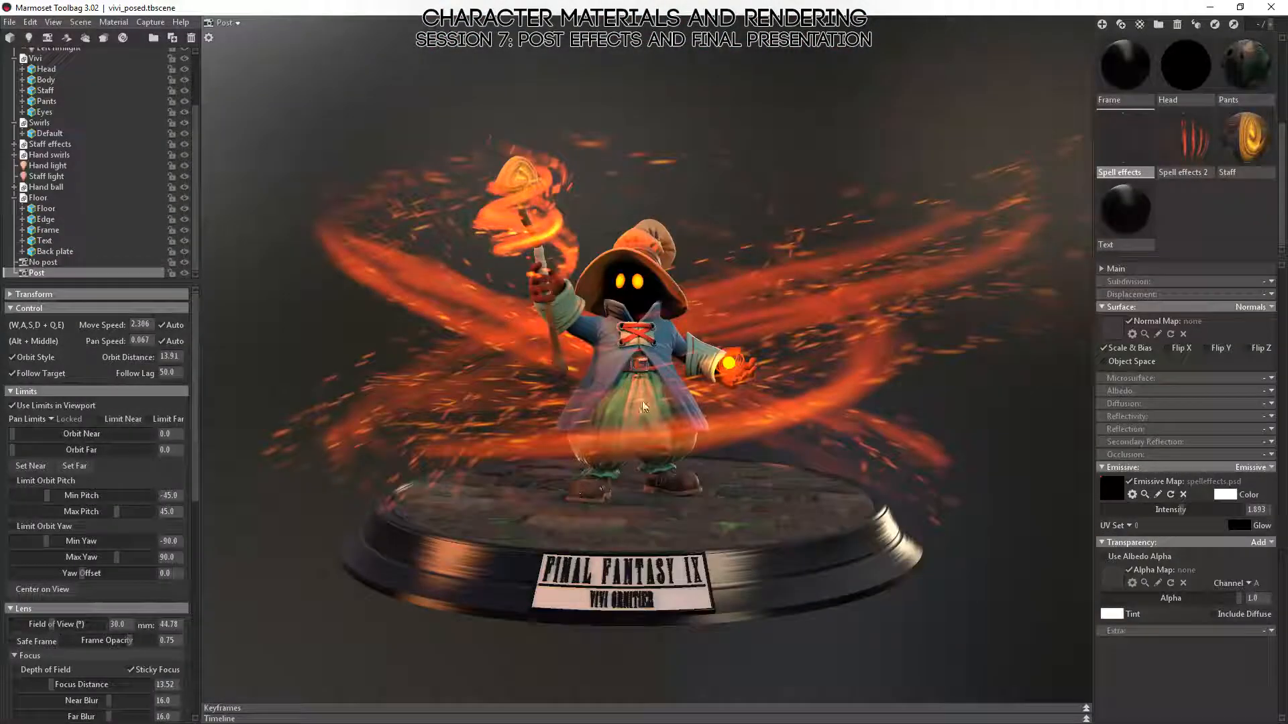
- Change the Post camera's Pan Limits to Y-Only and test panning around the statue
left_click(55, 421)
left_click(76, 451)
left_click_drag(678, 420, 749, 412, "alt")
middle_click_drag(748, 343, 891, 408, "alt")
middle_click_drag(451, 408, 643, 417, "alt")
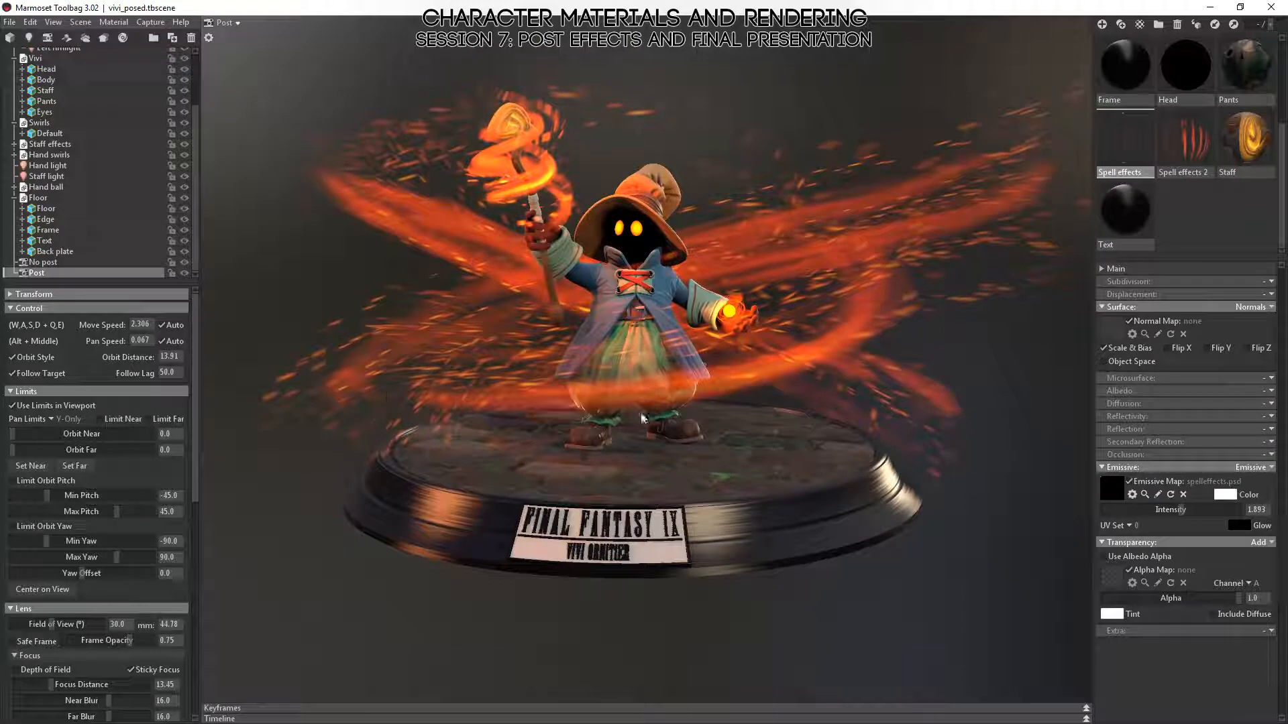
- Zoom in on the wizard, test the vertical-only panning at close range, and pull back to the whole statue
left_click_drag(385, 396, 684, 403)
scroll(707, 424, "up", 8)
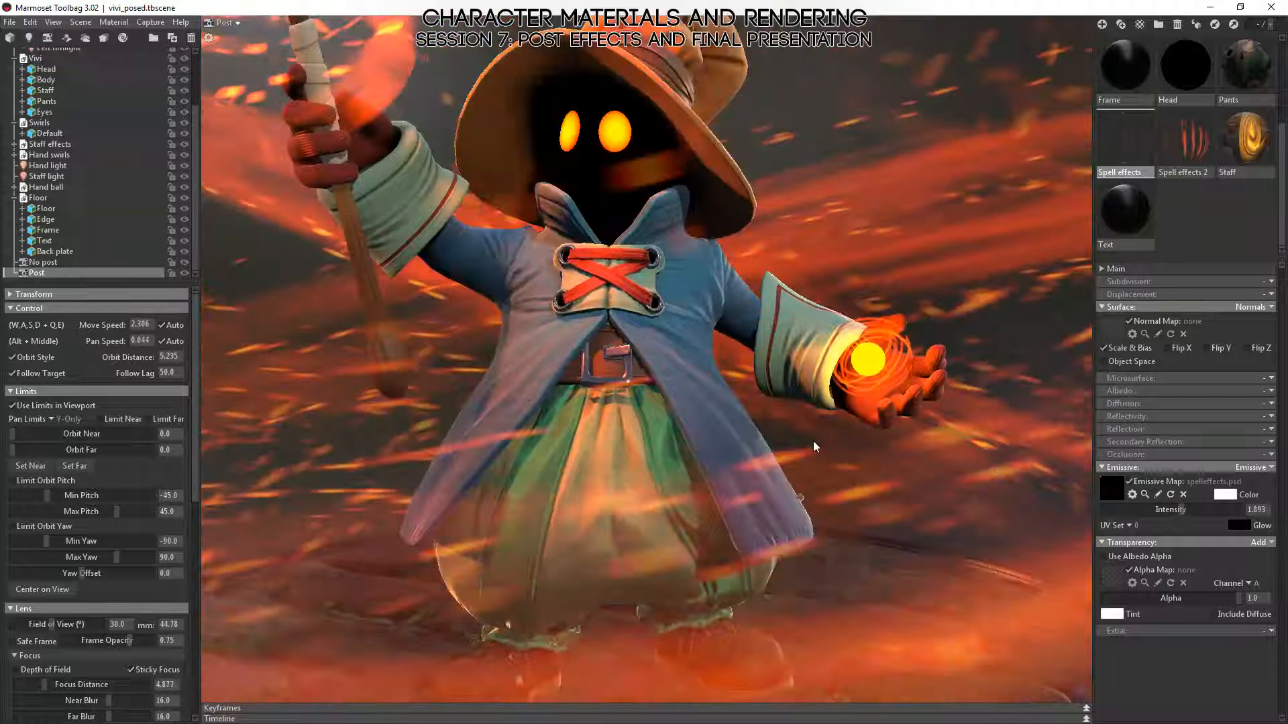
middle_click_drag(812, 441, 659, 289, "alt")
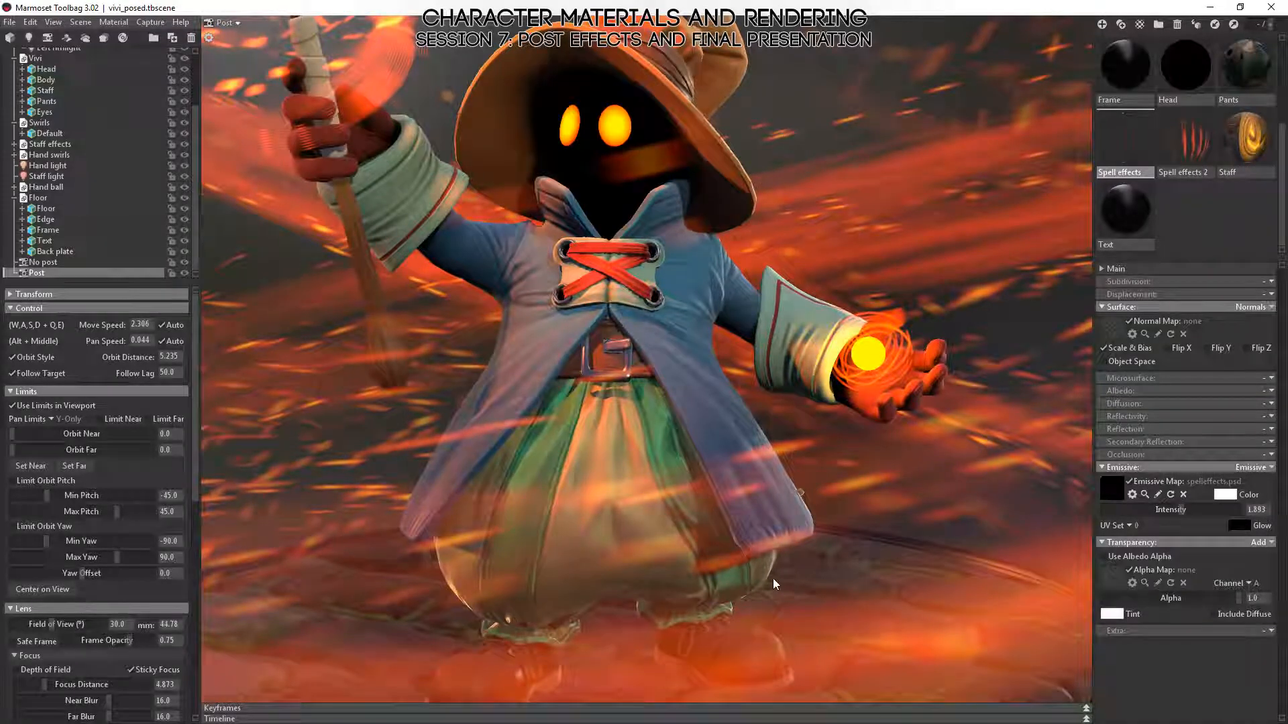
right_click_drag(773, 578, 676, 545, "alt")
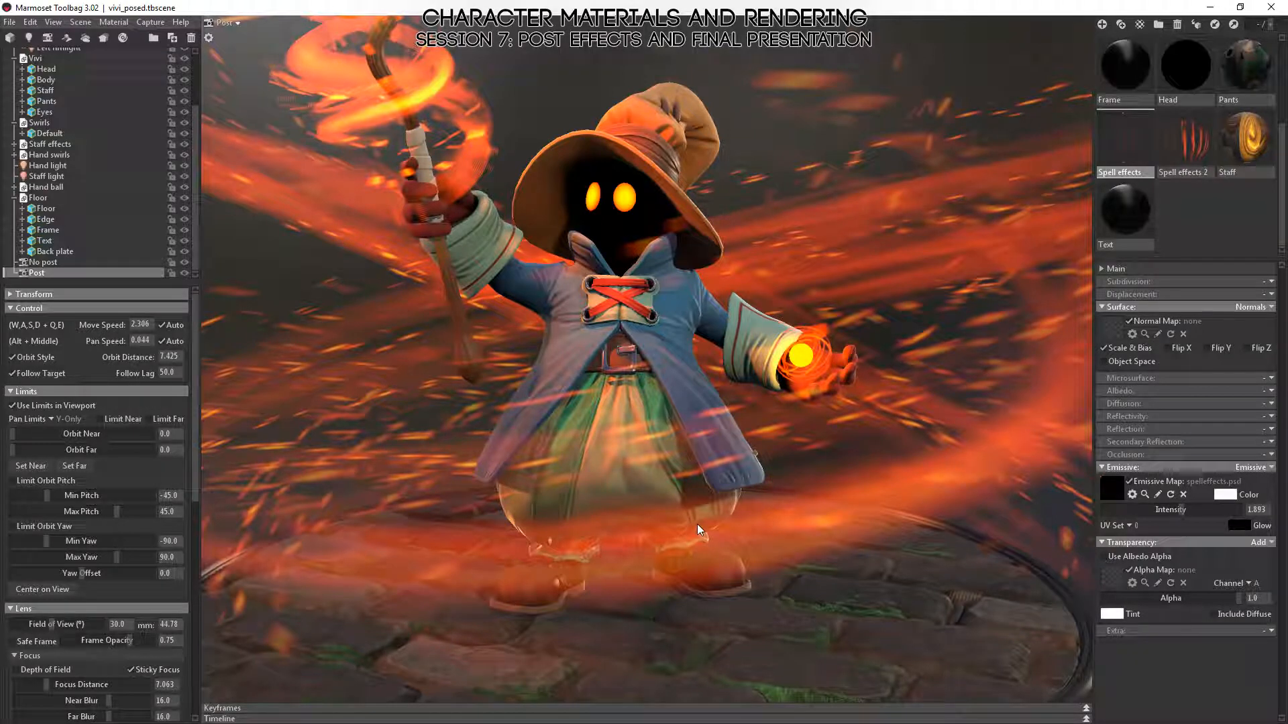
right_click_drag(697, 525, 670, 401, "alt")
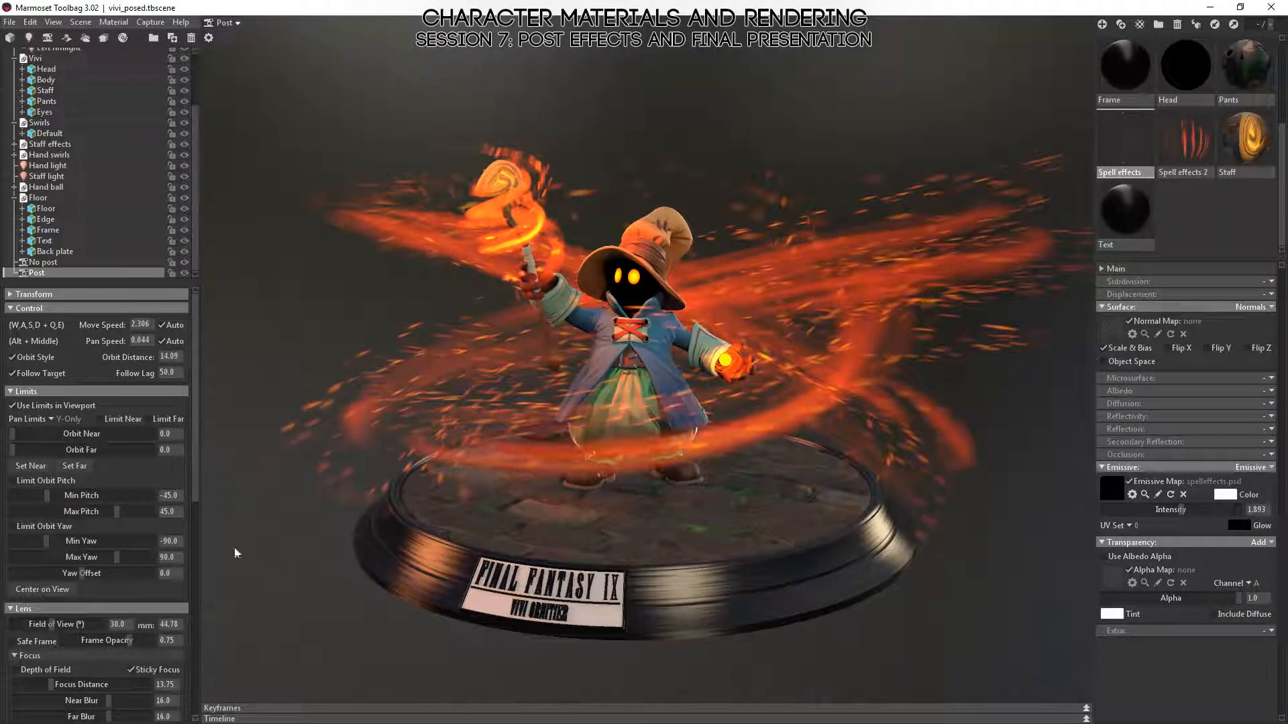
- Enable Limit Near and Limit Far with Orbit Near at 3.524 and Orbit Far at 28.19, and test the zoom range
left_click(102, 419)
right_click_drag(650, 392, 746, 486, "alt")
middle_click_drag(745, 486, 714, 102, "alt")
middle_click_drag(717, 469, 720, 235, "alt")
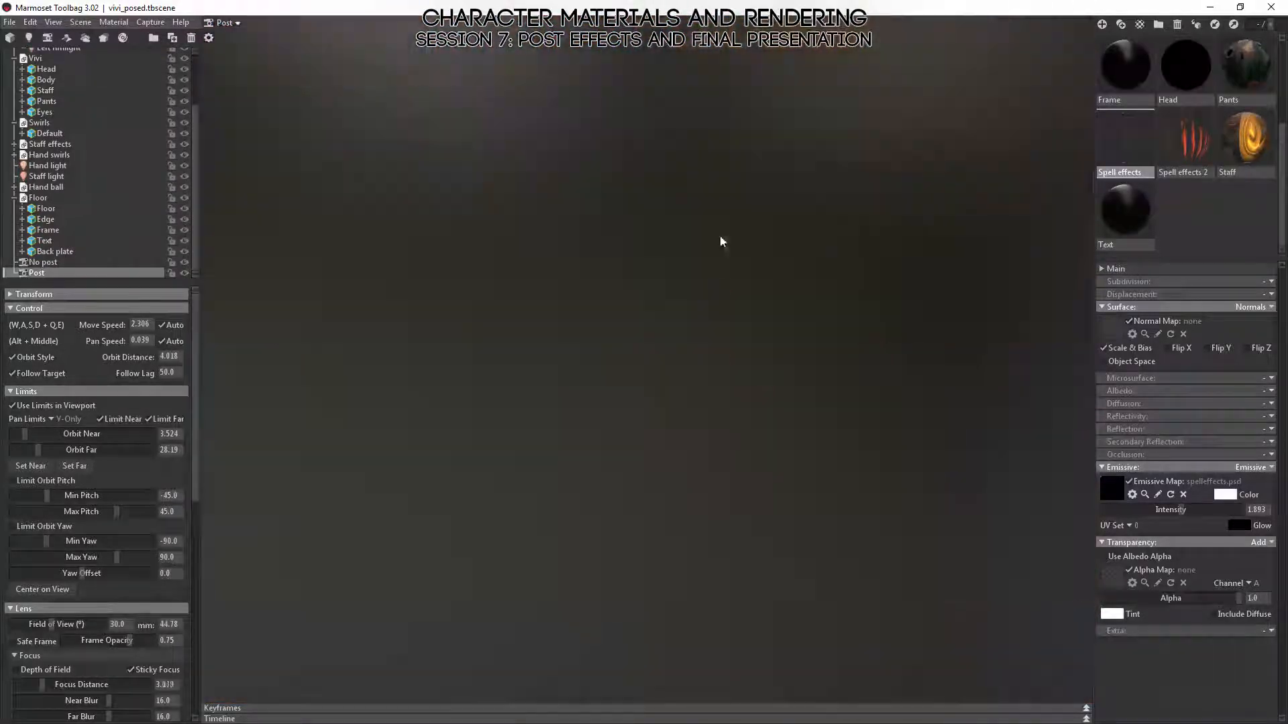
right_click_drag(720, 236, 748, 446, "alt")
right_click_drag(672, 301, 675, 324, "alt")
middle_click_drag(675, 324, 662, 177, "alt")
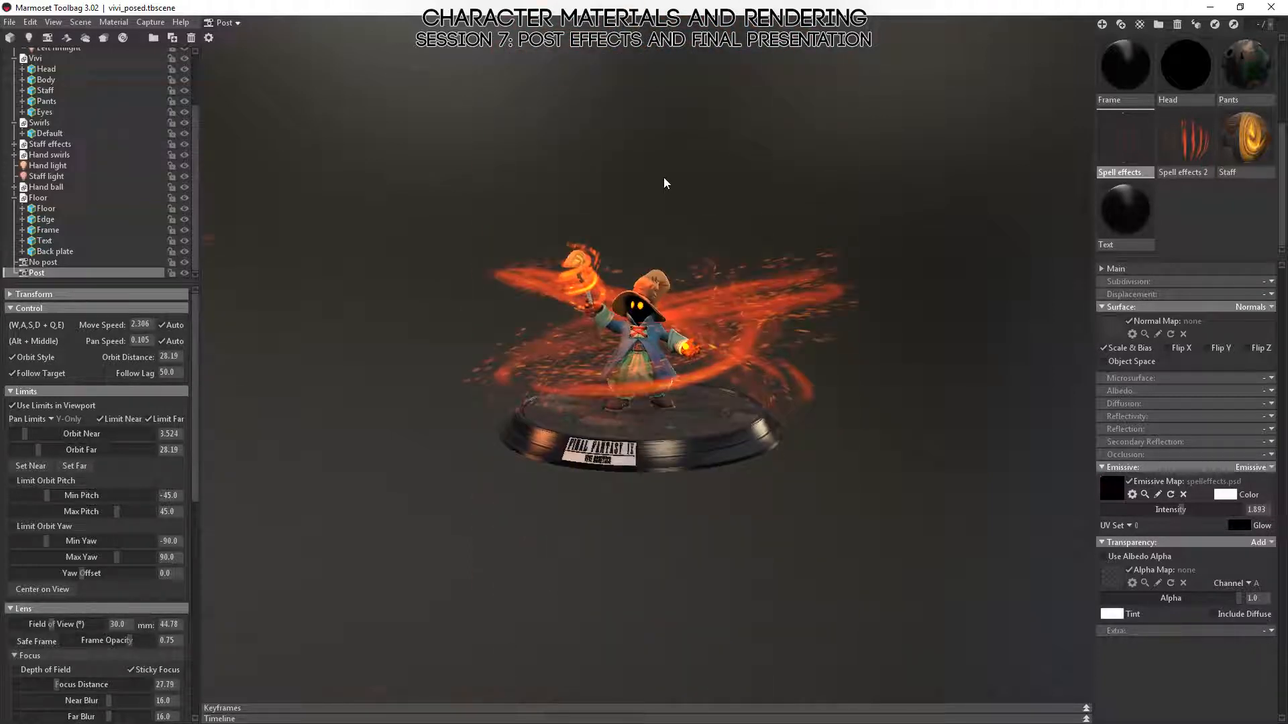
- Zoom and orbit around the statue to examine how near and far the limited camera can travel
right_click_drag(662, 177, 704, 335, "alt")
right_click_drag(825, 440, 717, 307, "alt")
right_click_drag(786, 377, 745, 362, "alt")
left_click_drag(559, 436, 648, 330, "alt")
left_click(648, 328)
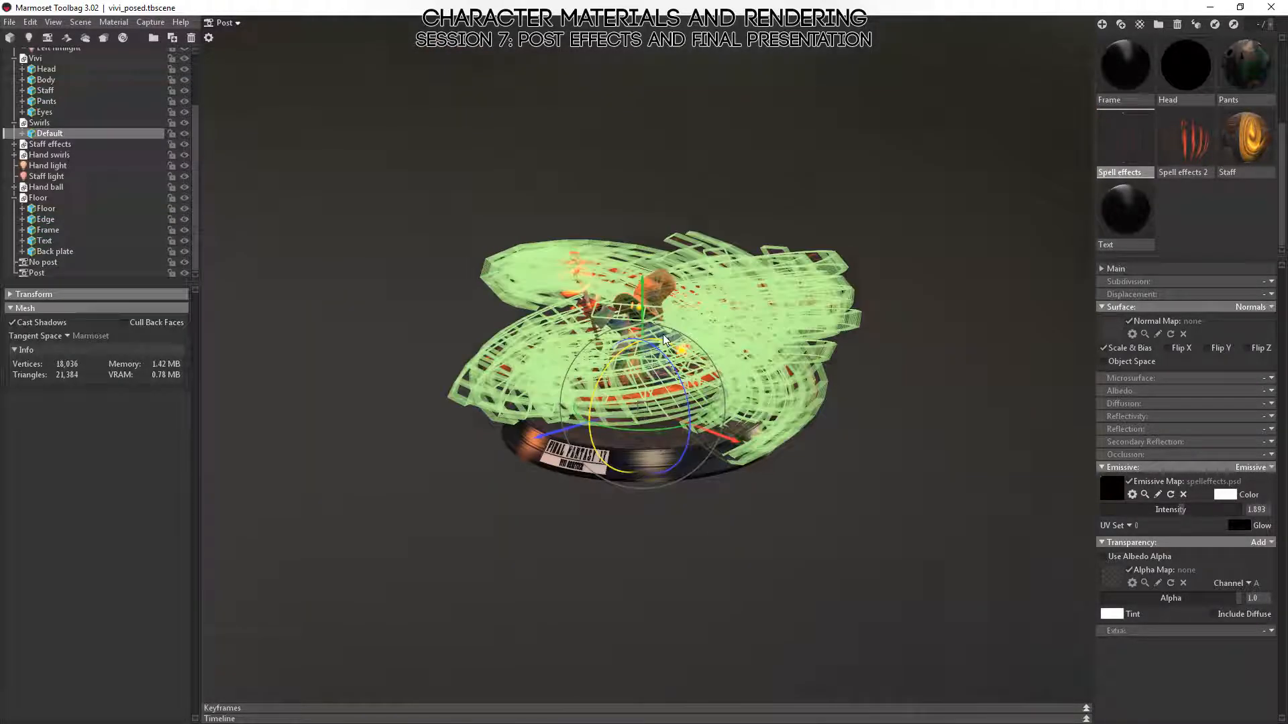
left_click_drag(829, 389, 822, 368, "alt")
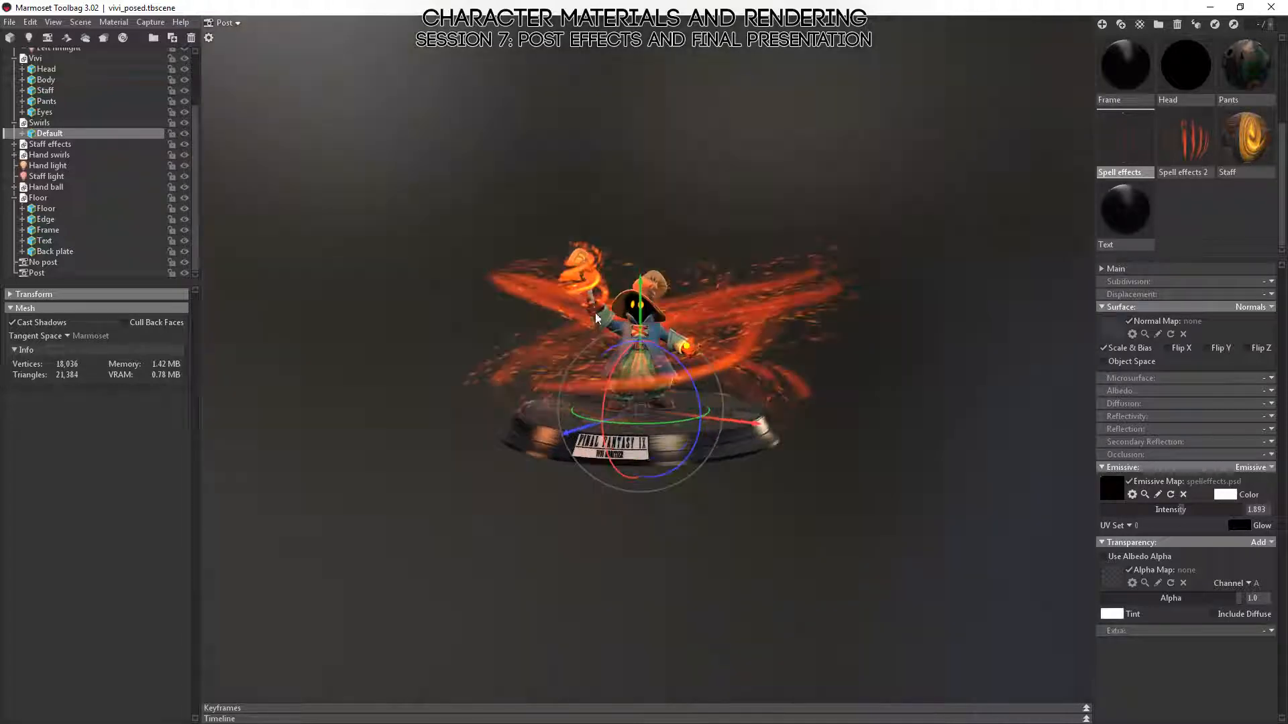
right_click_drag(823, 368, 838, 402, "alt")
left_click(985, 560)
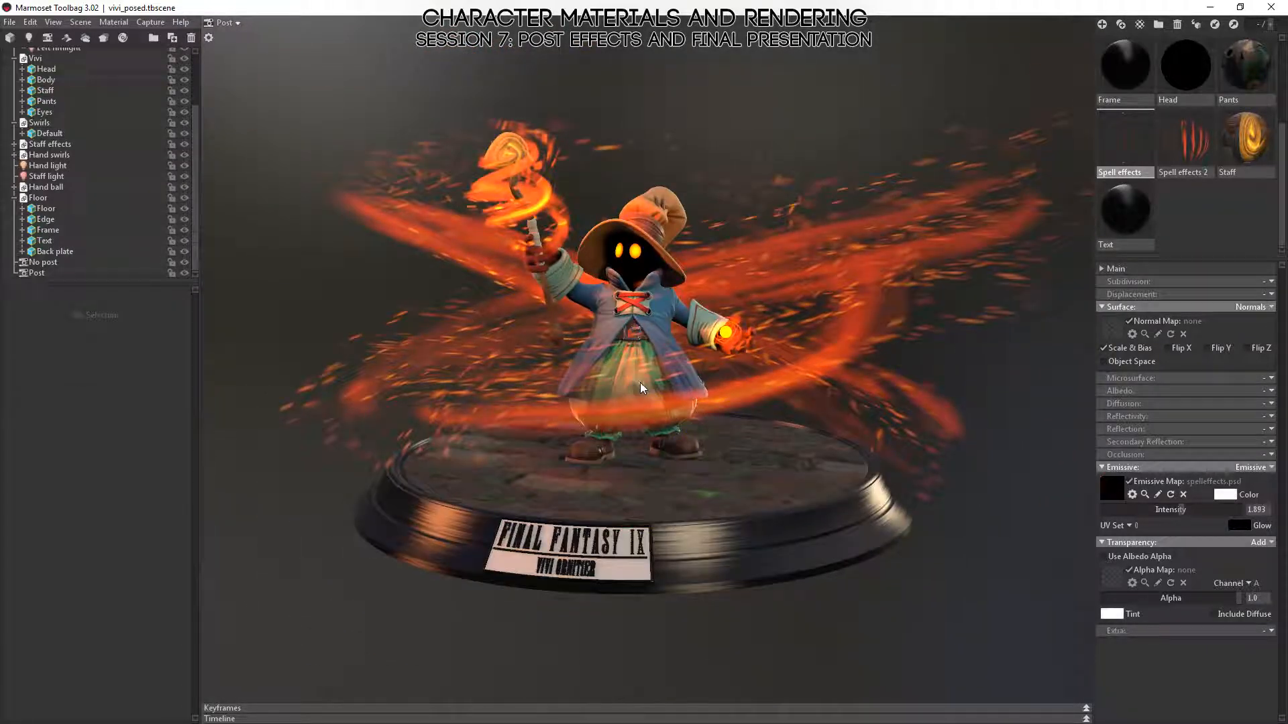
mouse_move(640, 382)
left_mouse_down("alt")
mouse_move(735, 368)
mouse_move(790, 441)
mouse_move(747, 363)
mouse_move(663, 384)
left_mouse_up("alt")
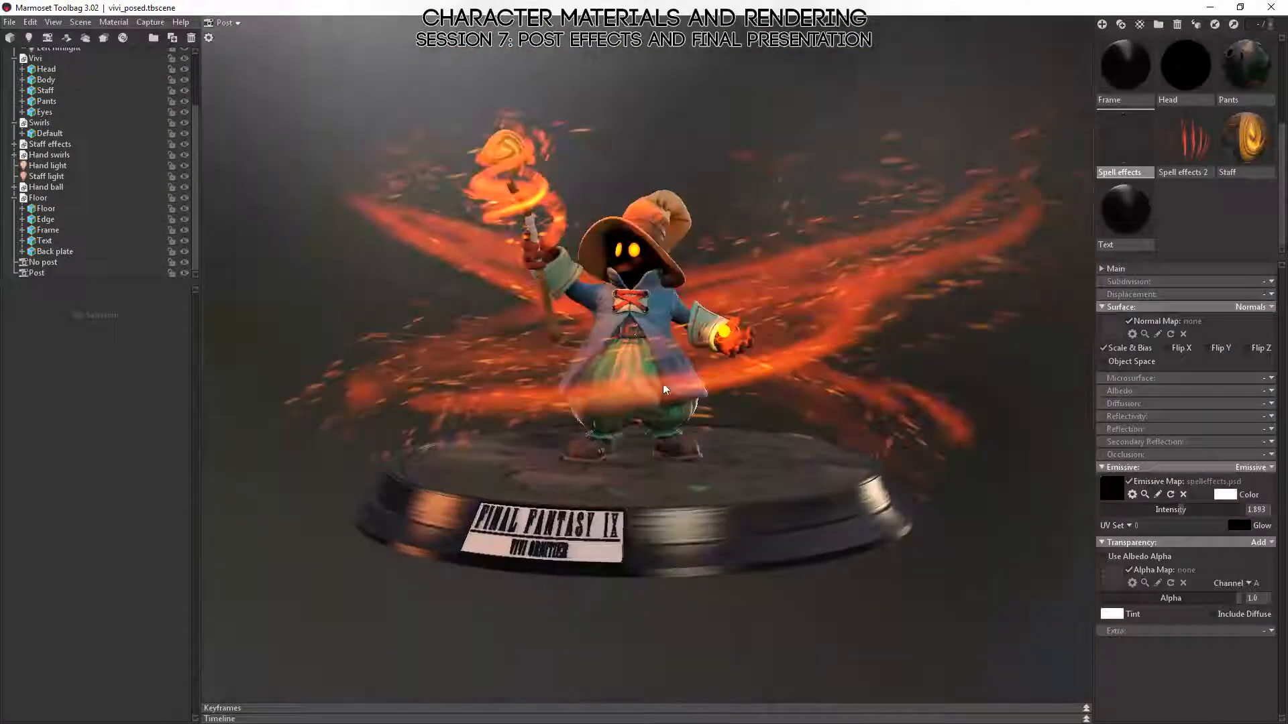
mouse_move(781, 491)
right_mouse_down("alt")
mouse_move(747, 471)
mouse_move(778, 486)
right_mouse_up("alt")
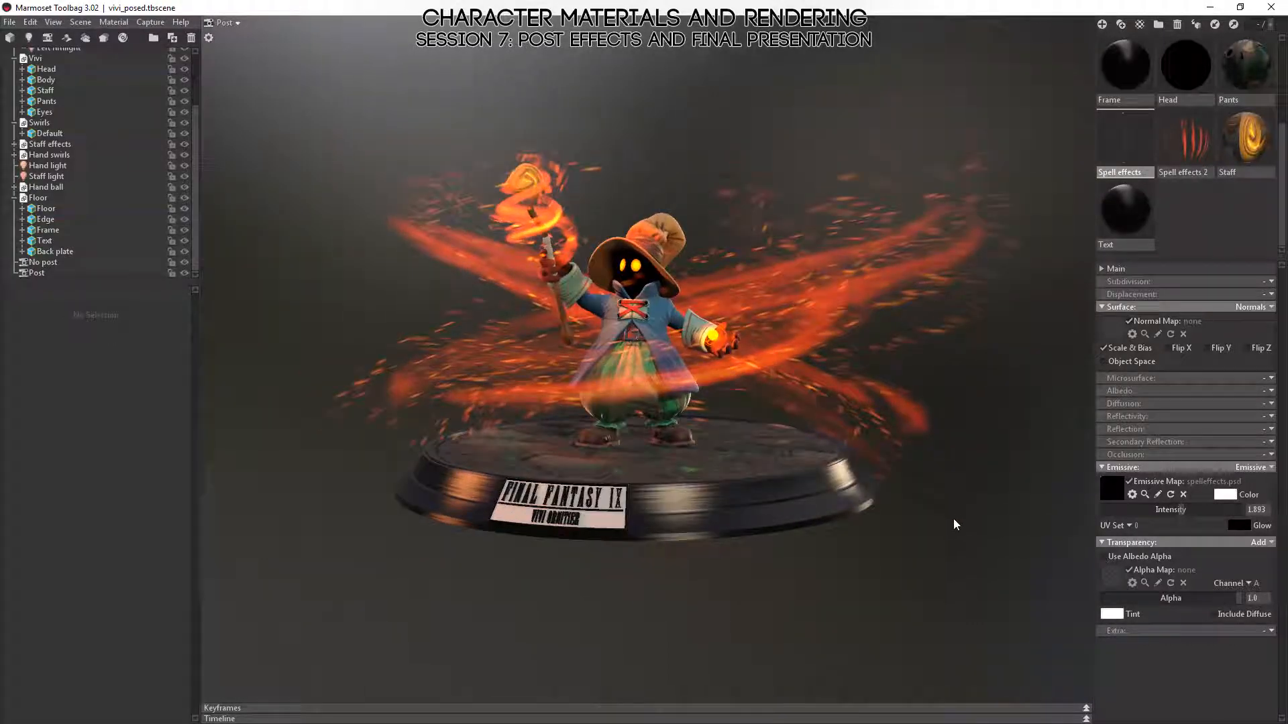
right_click_drag(955, 524, 828, 459, "alt")
mouse_move(927, 348)
left_mouse_down("alt")
mouse_move(738, 359)
mouse_move(825, 457)
mouse_move(926, 367)
left_mouse_up("alt")
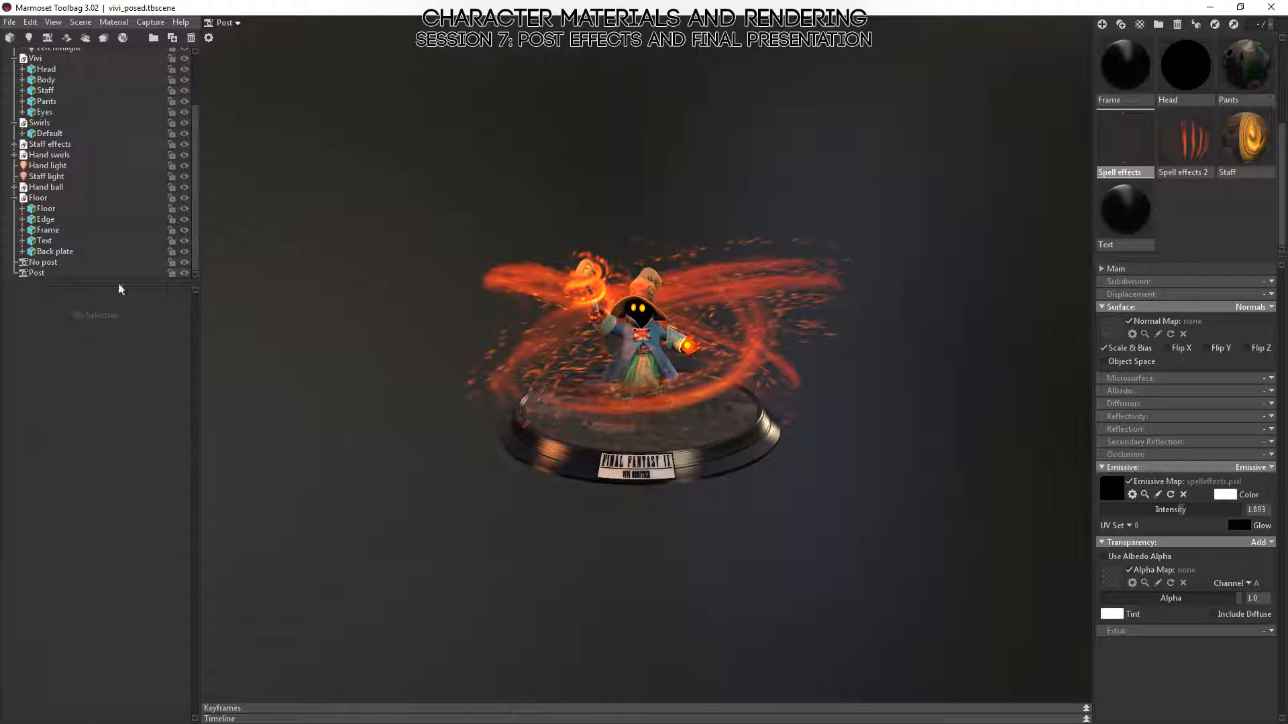
- Frame the full statue through the Post camera and set its far orbit limit from this view, at 15.6
left_click(37, 273)
right_click_drag(377, 462, 379, 528, "alt")
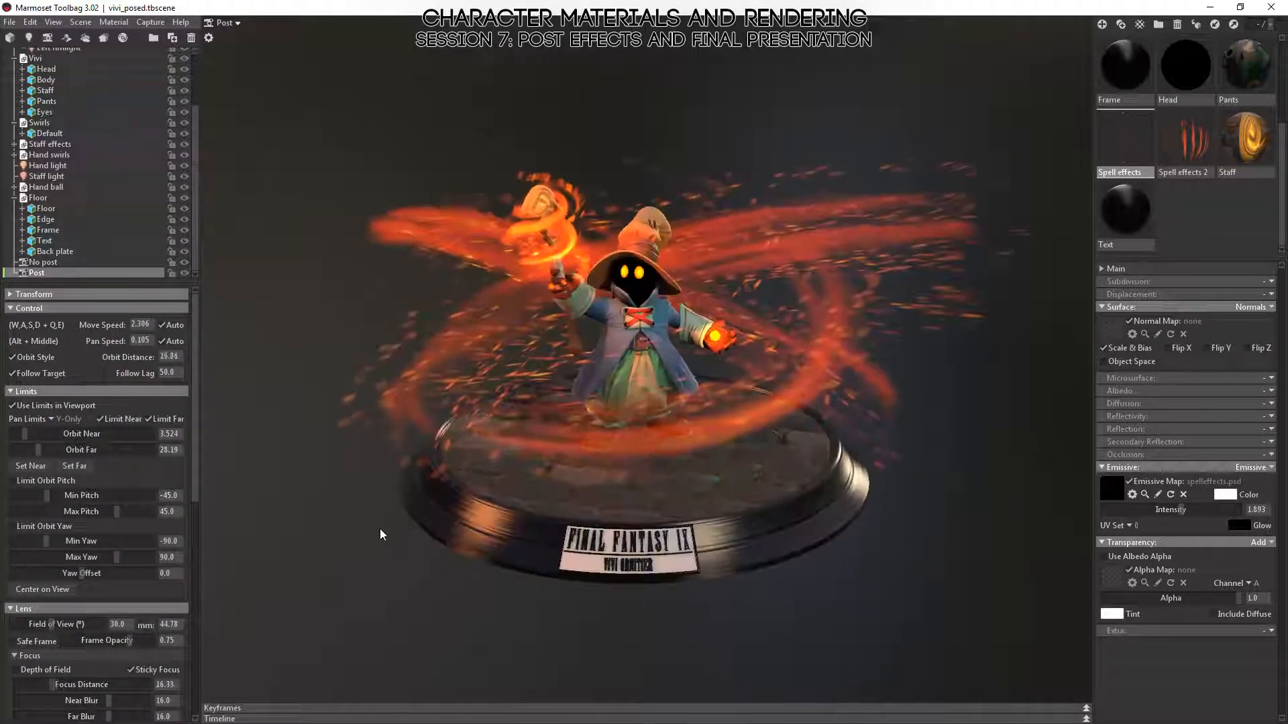
mouse_move(550, 380)
right_mouse_down("alt")
mouse_move(565, 394)
mouse_move(547, 374)
right_mouse_up("alt")
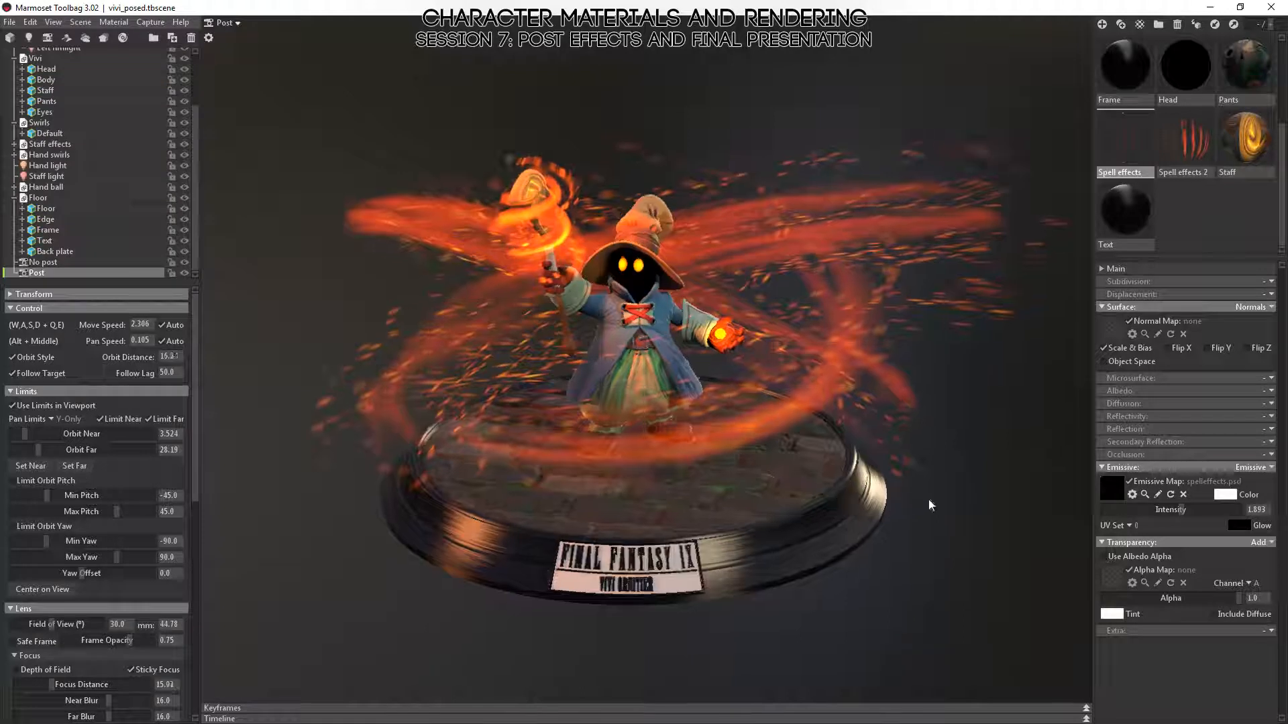
left_click_drag(926, 503, 968, 488, "alt")
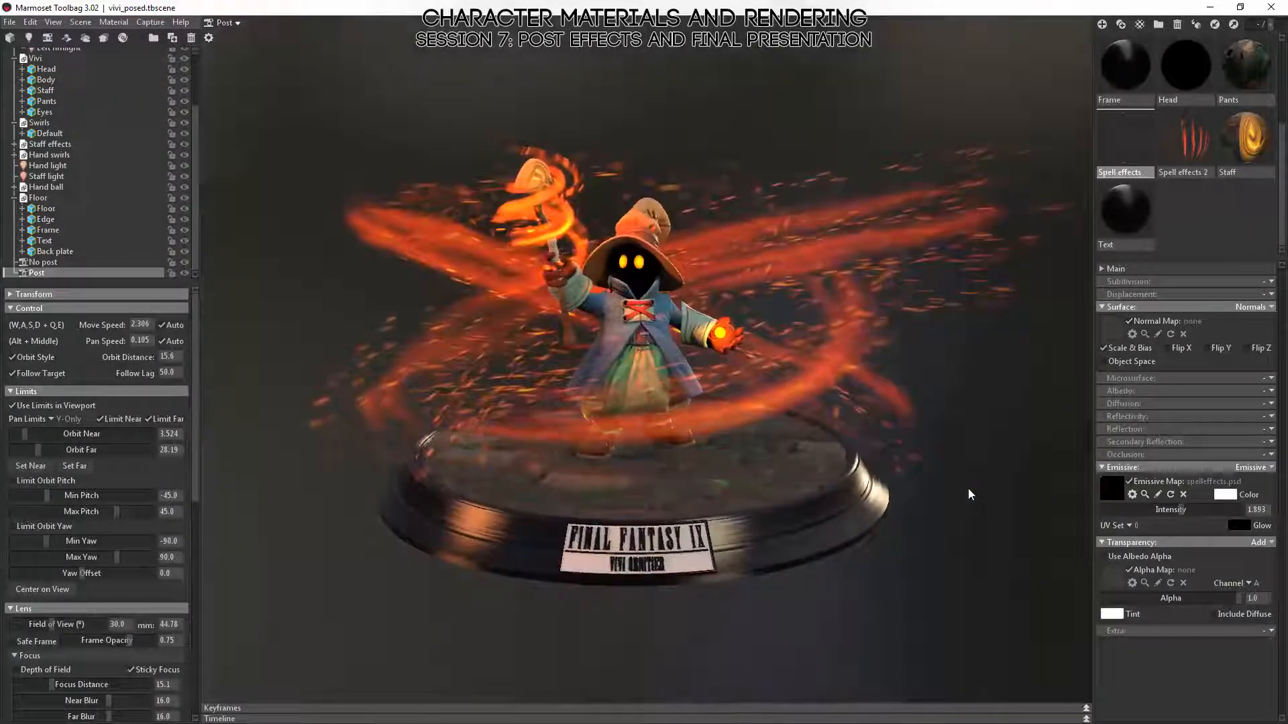
left_click(83, 469)
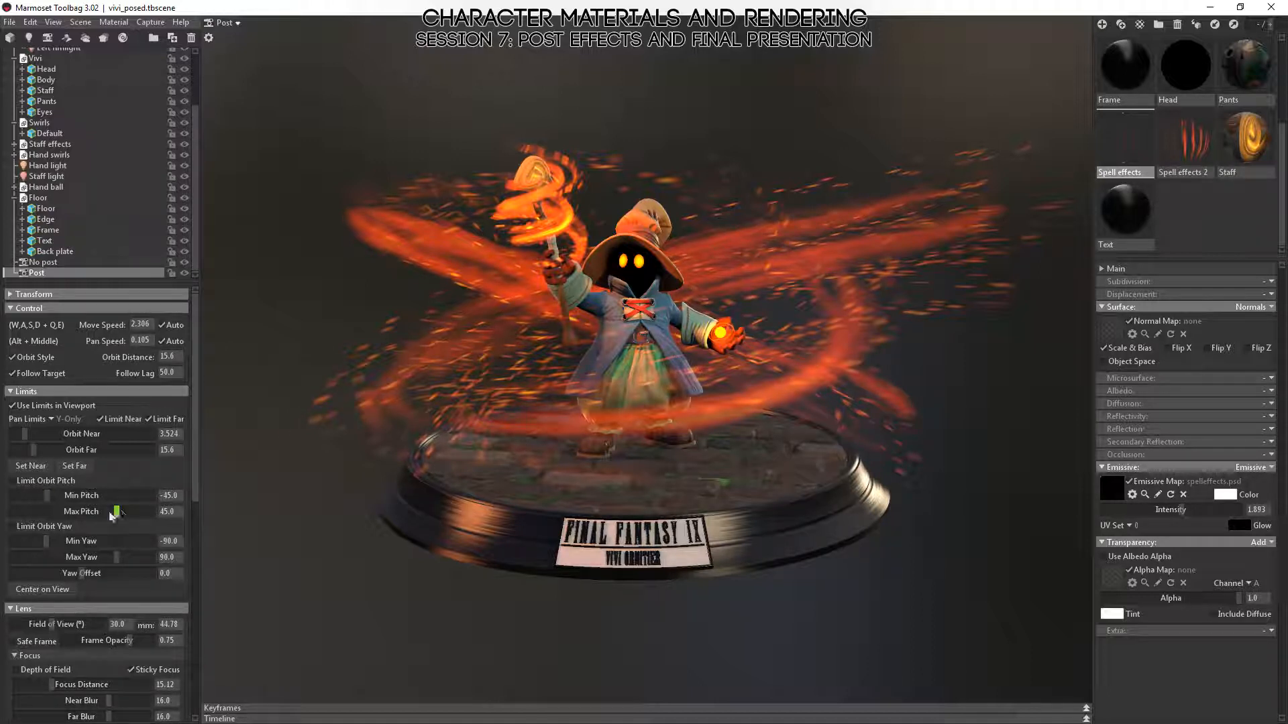
- Zoom in on the wizard's torso, enable Limit Near and set the near orbit limit from this view, at 3.757
right_click_drag(588, 299, 705, 526, "alt")
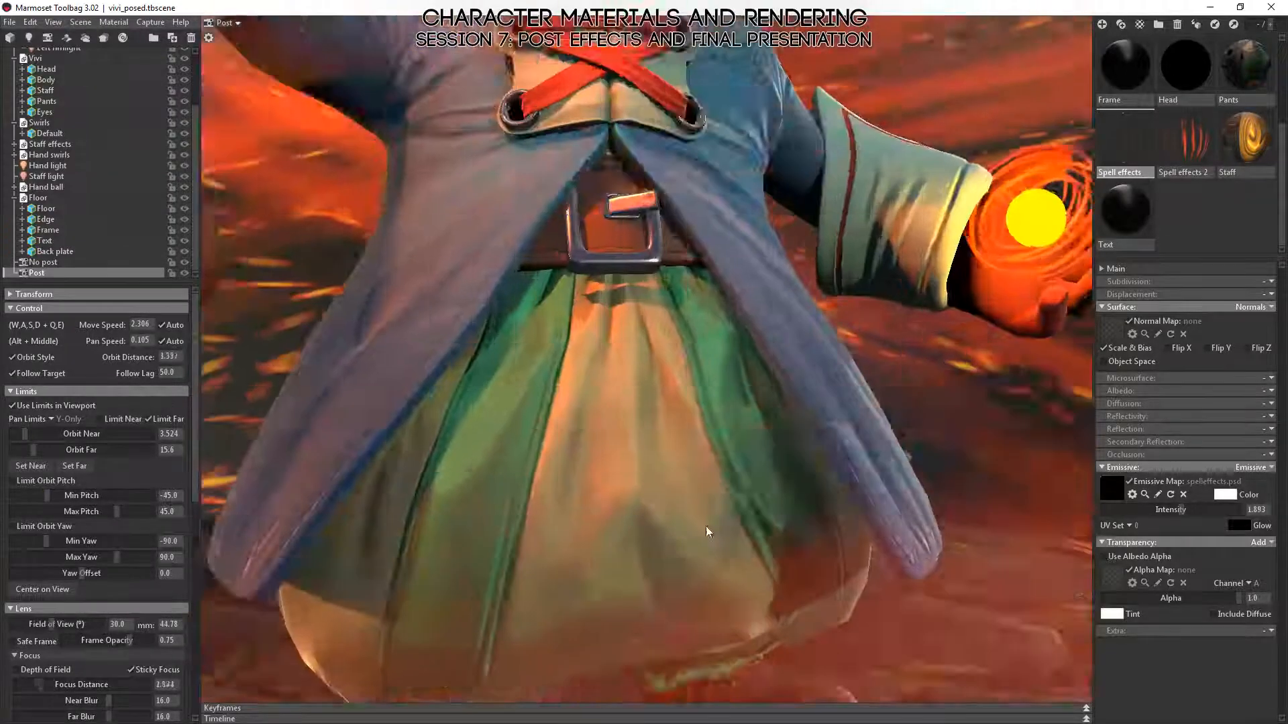
right_click_drag(722, 344, 578, 165, "alt")
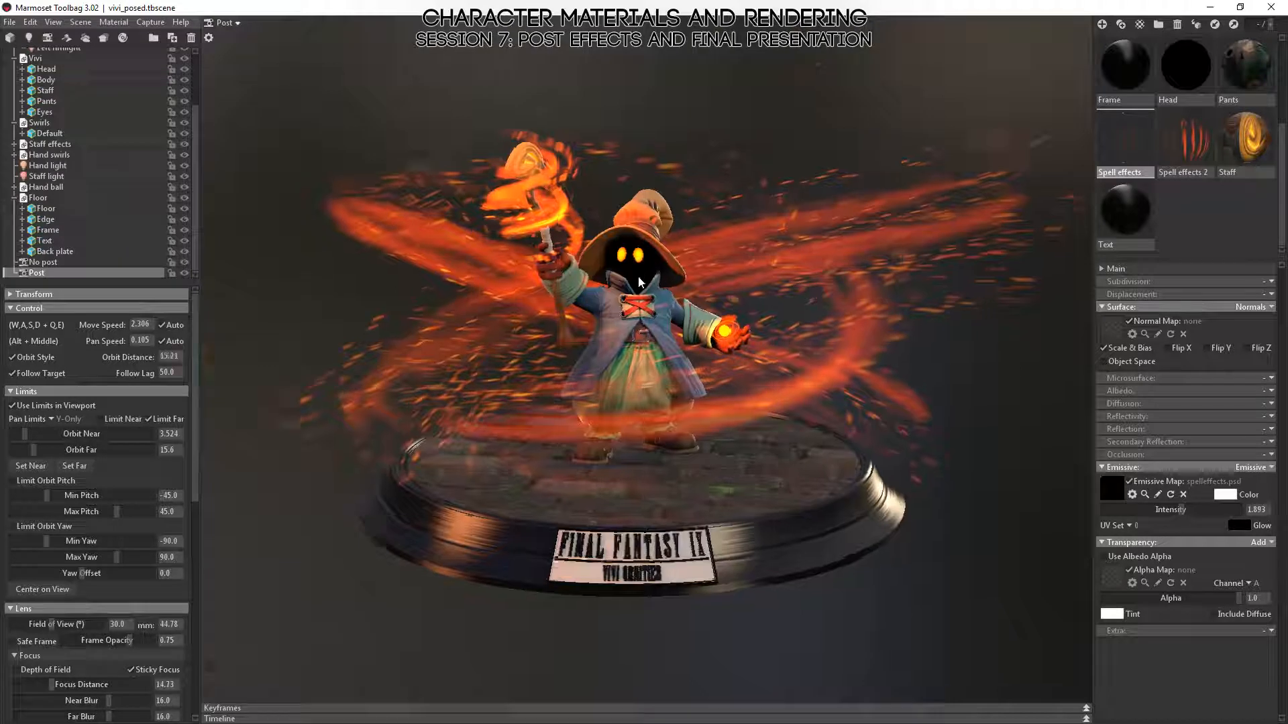
scroll(643, 381, "up", 6)
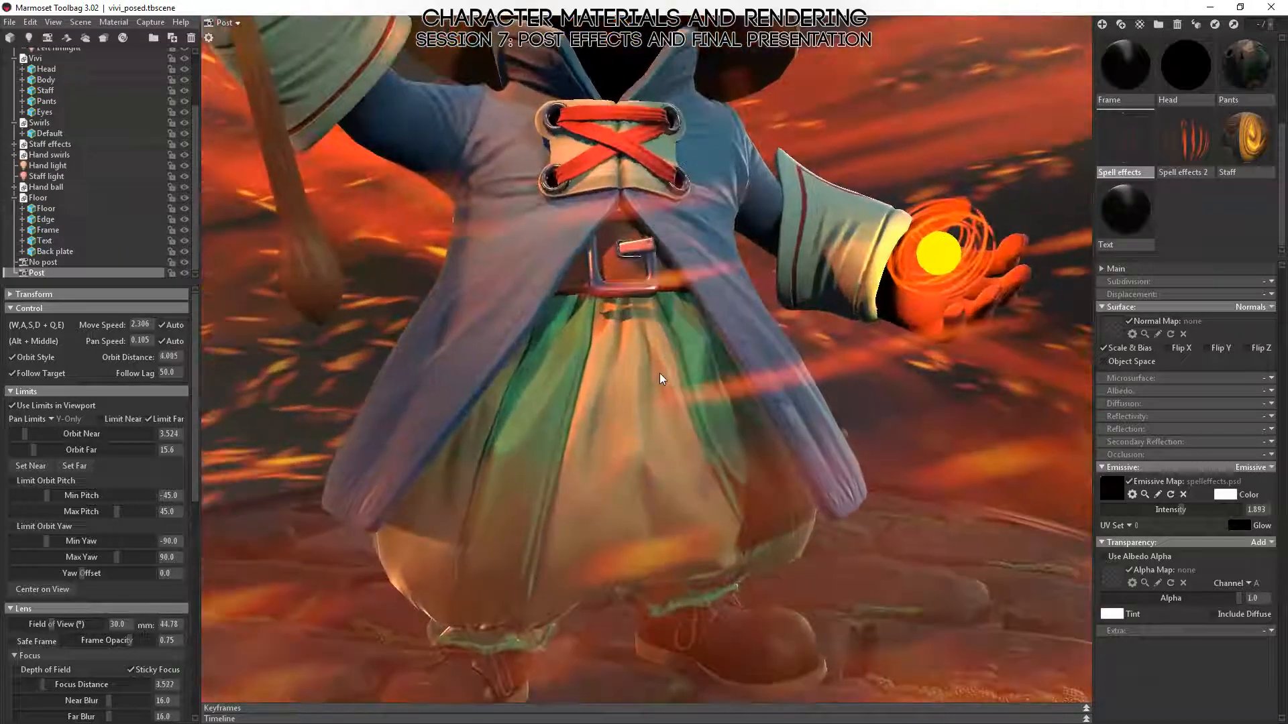
mouse_move(660, 373)
right_mouse_down("alt")
mouse_move(660, 392)
mouse_move(652, 353)
mouse_move(658, 379)
right_mouse_up("alt")
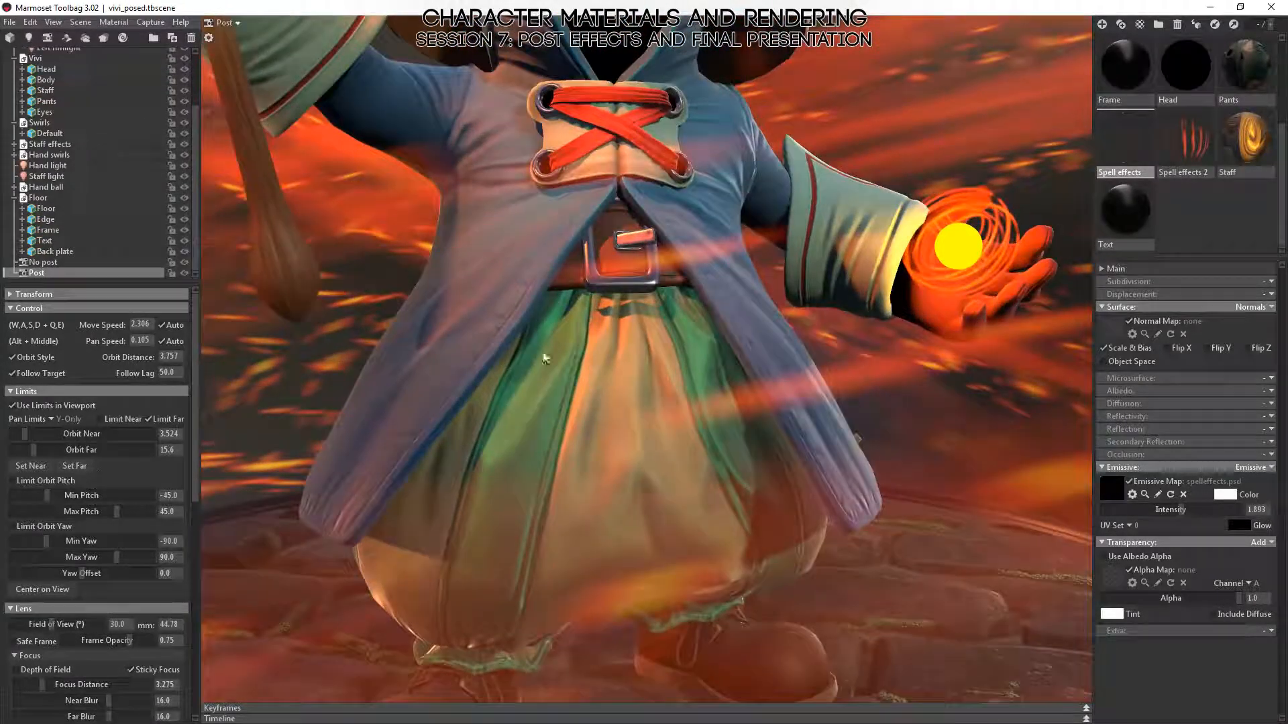
left_click(102, 421)
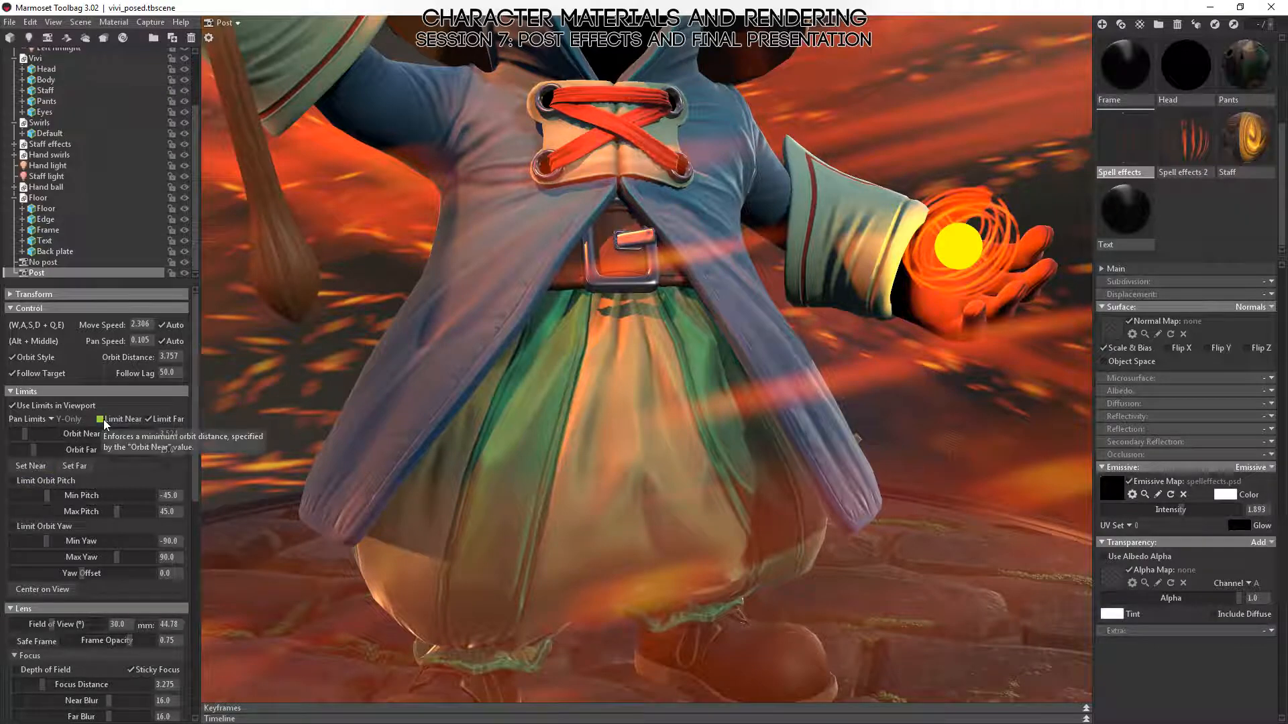
left_click(25, 469)
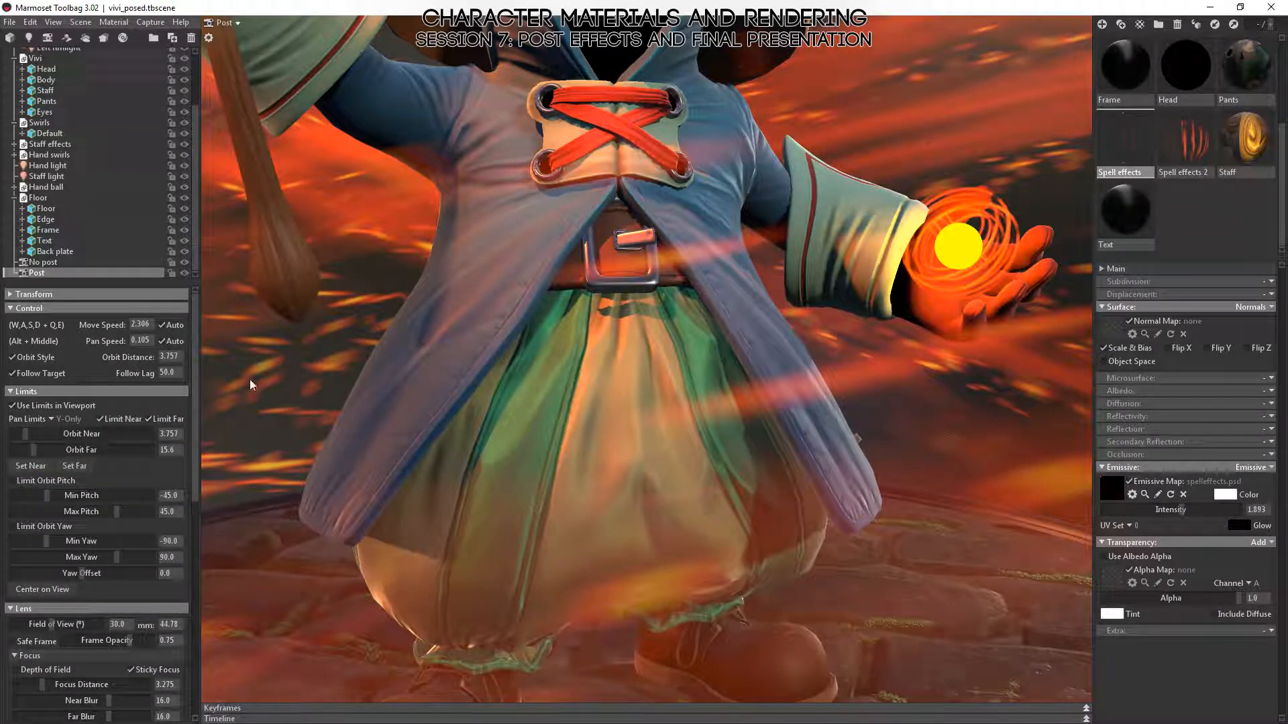
- Zoom repeatedly between the wizard's torso and the full statue to test the near and far orbit limits
right_click_drag(792, 448, 738, 280, "alt")
right_click_drag(645, 219, 762, 589, "alt")
right_click_drag(776, 428, 706, 231, "alt")
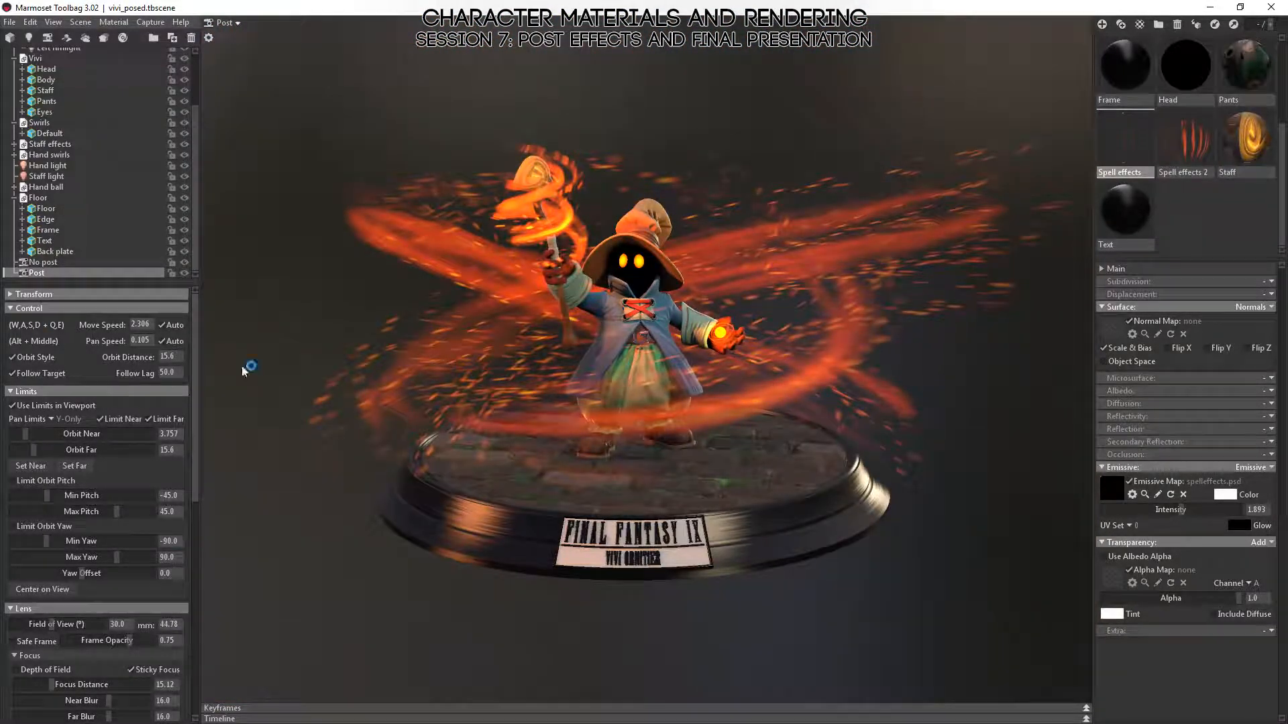
right_click_drag(244, 371, 684, 512, "alt")
right_click_drag(685, 394, 845, 478, "alt")
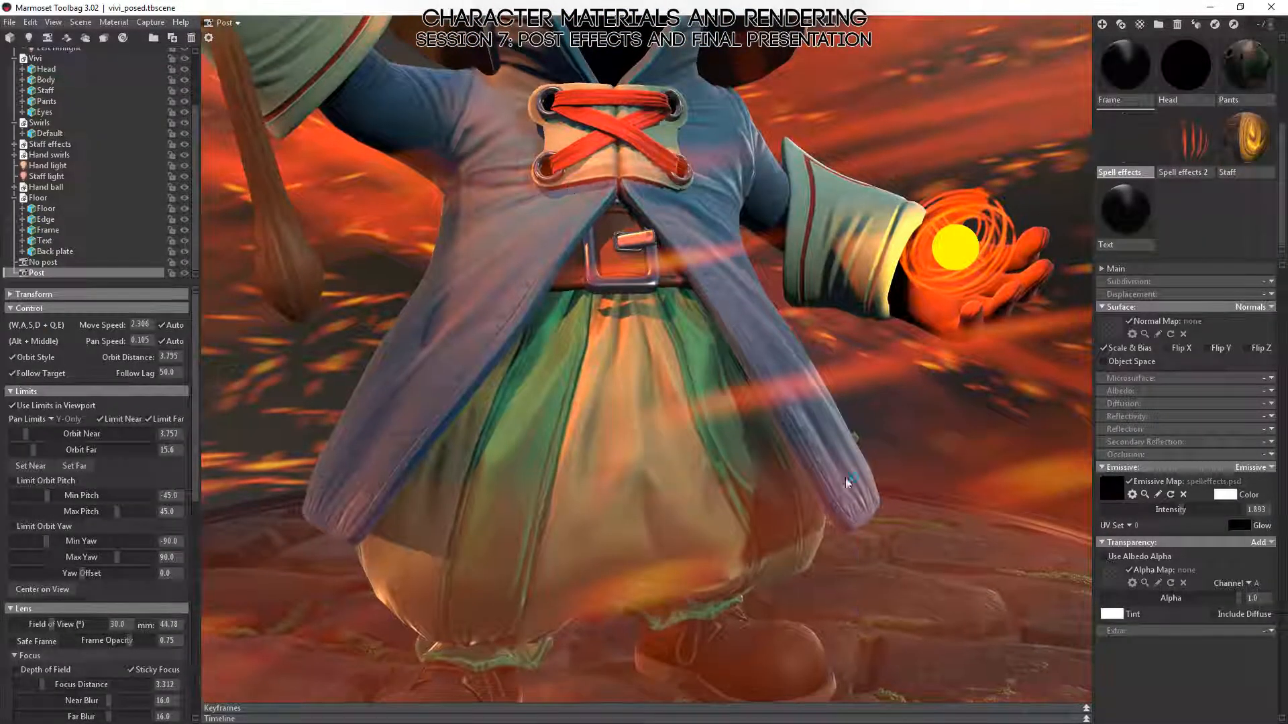
right_click_drag(601, 206, 767, 482, "alt")
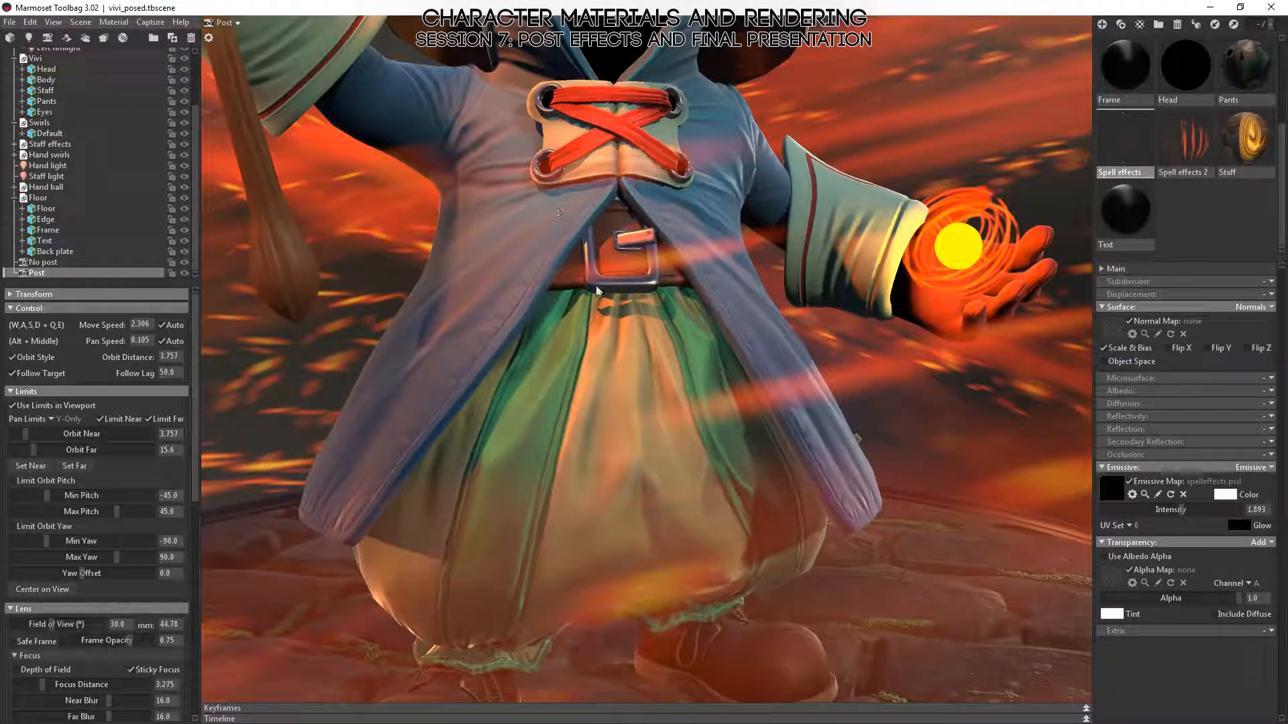
right_click_drag(909, 549, 513, 206, "alt")
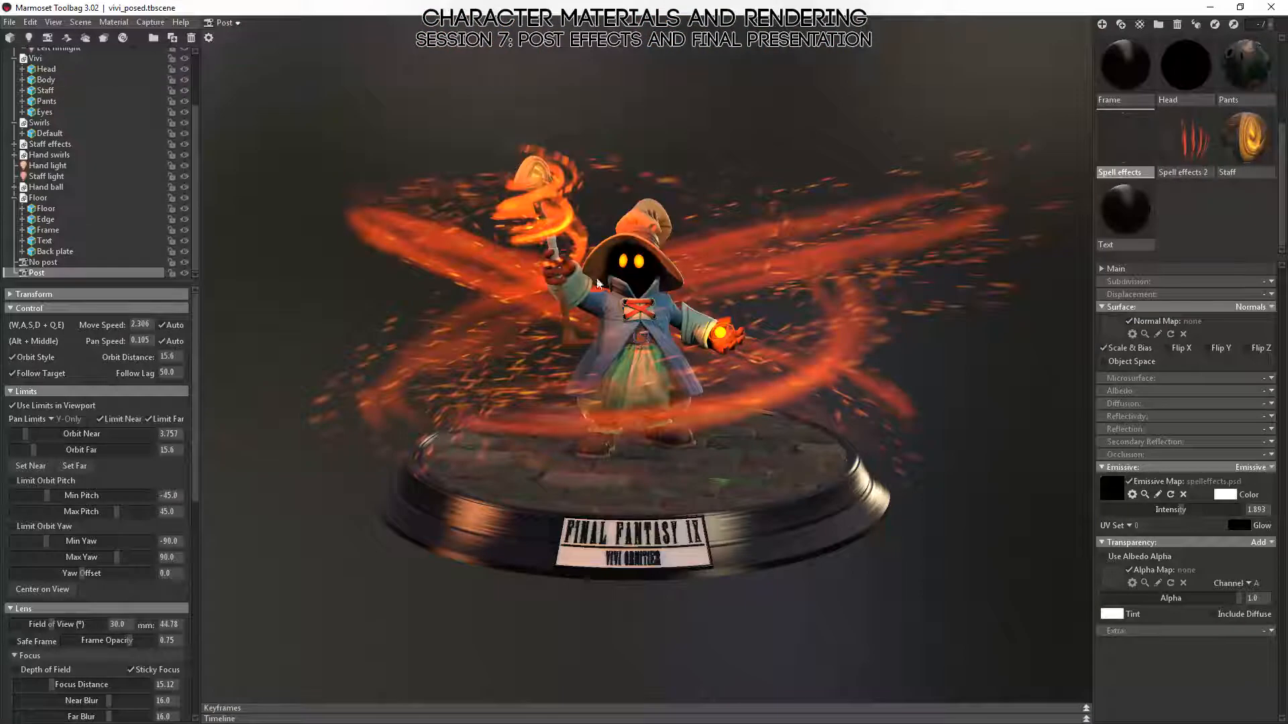
- Enable Limit Orbit Pitch for the Post camera and orbit the statue to test the vertical range
left_click(26, 484)
left_click(28, 529)
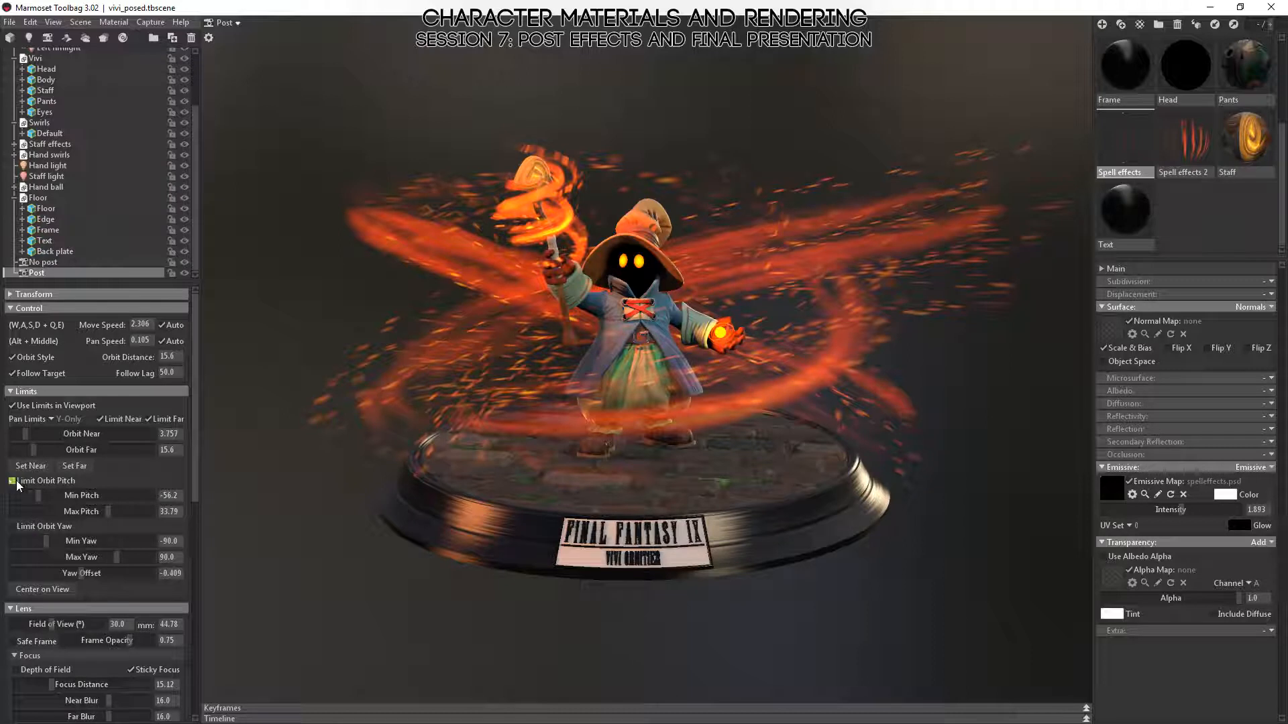
left_click_drag(862, 444, 624, 419)
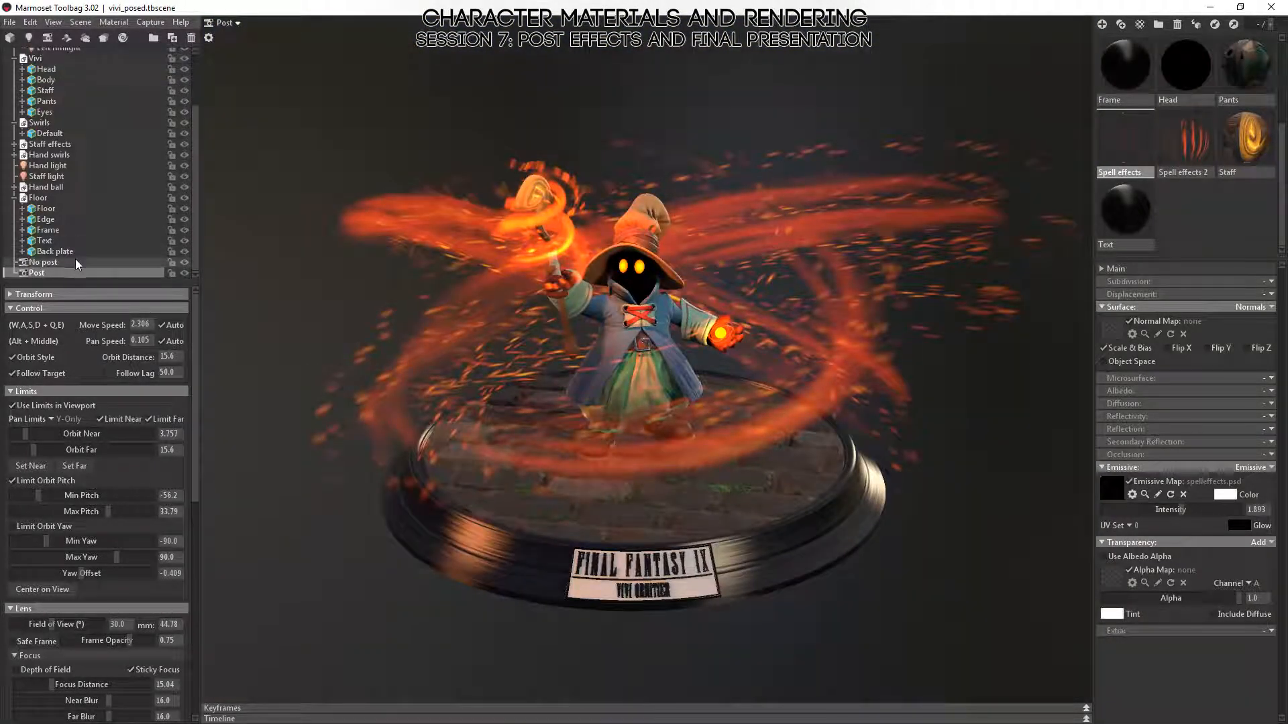
left_click_drag(664, 369, 800, 436)
left_click_drag(802, 357, 774, 379)
- Try a Min Pitch of -22.5 and orbit over the statue to test the limit
left_click_drag(45, 495, 80, 496)
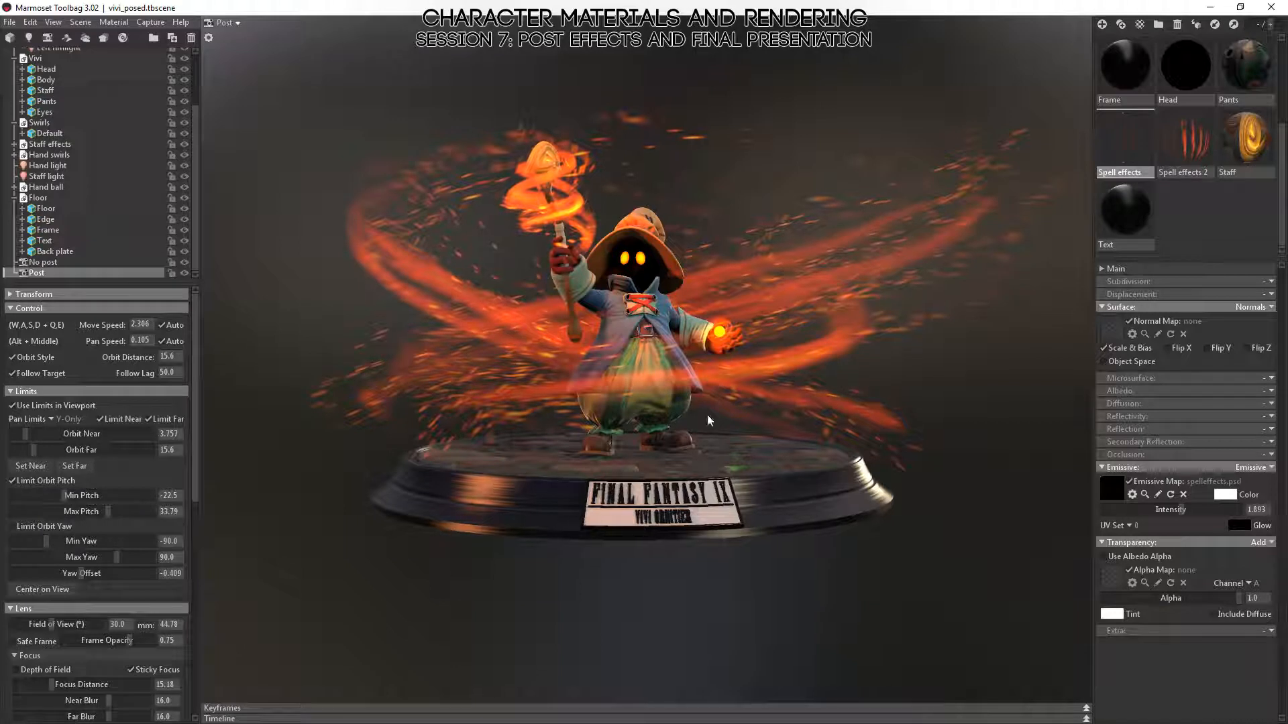
left_click_drag(707, 416, 718, 449)
left_click(994, 605)
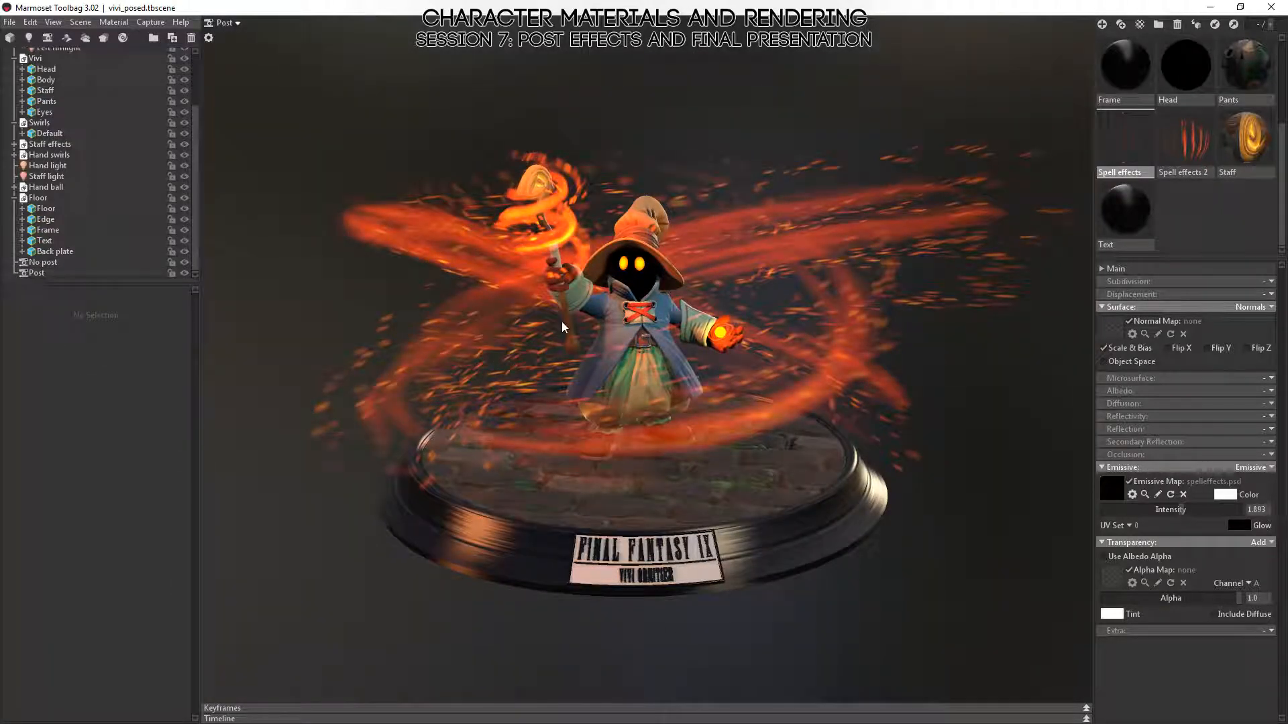
left_click_drag(561, 321, 735, 382)
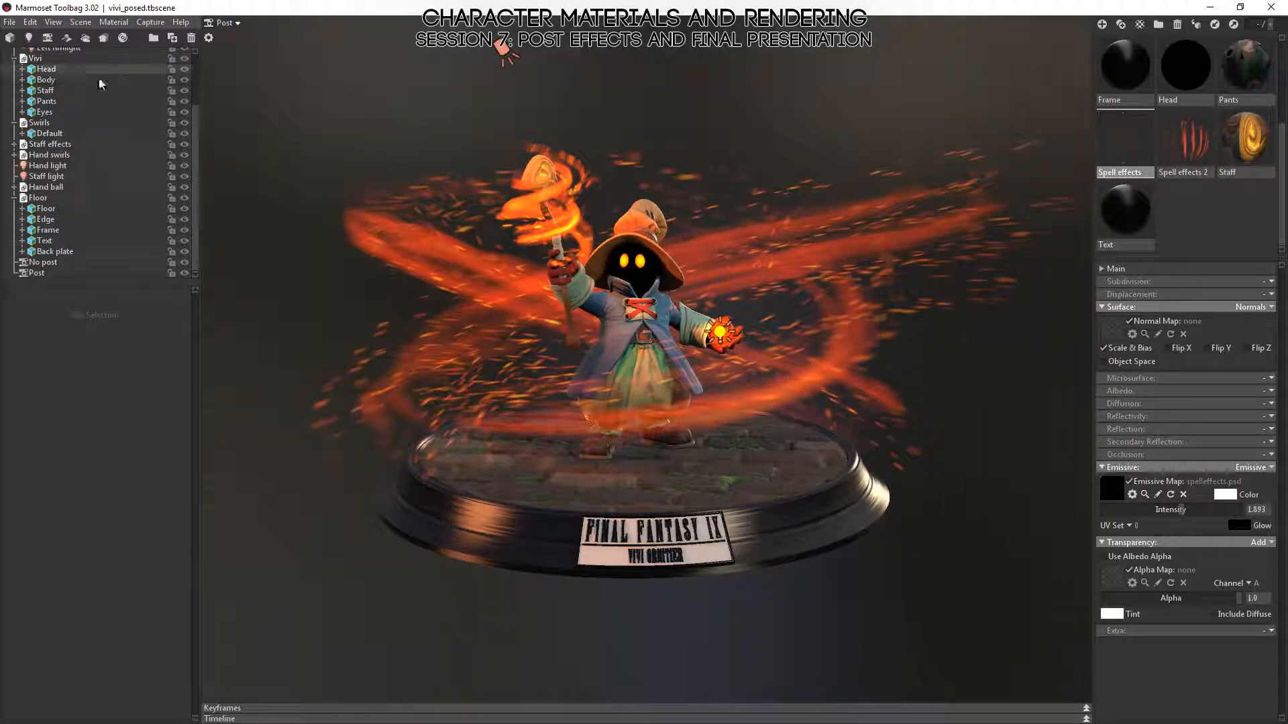
- Reselect the Post camera, try a Max Pitch of 80.48 and a Min Pitch of -34.61, and orbit to compare
left_click(37, 273)
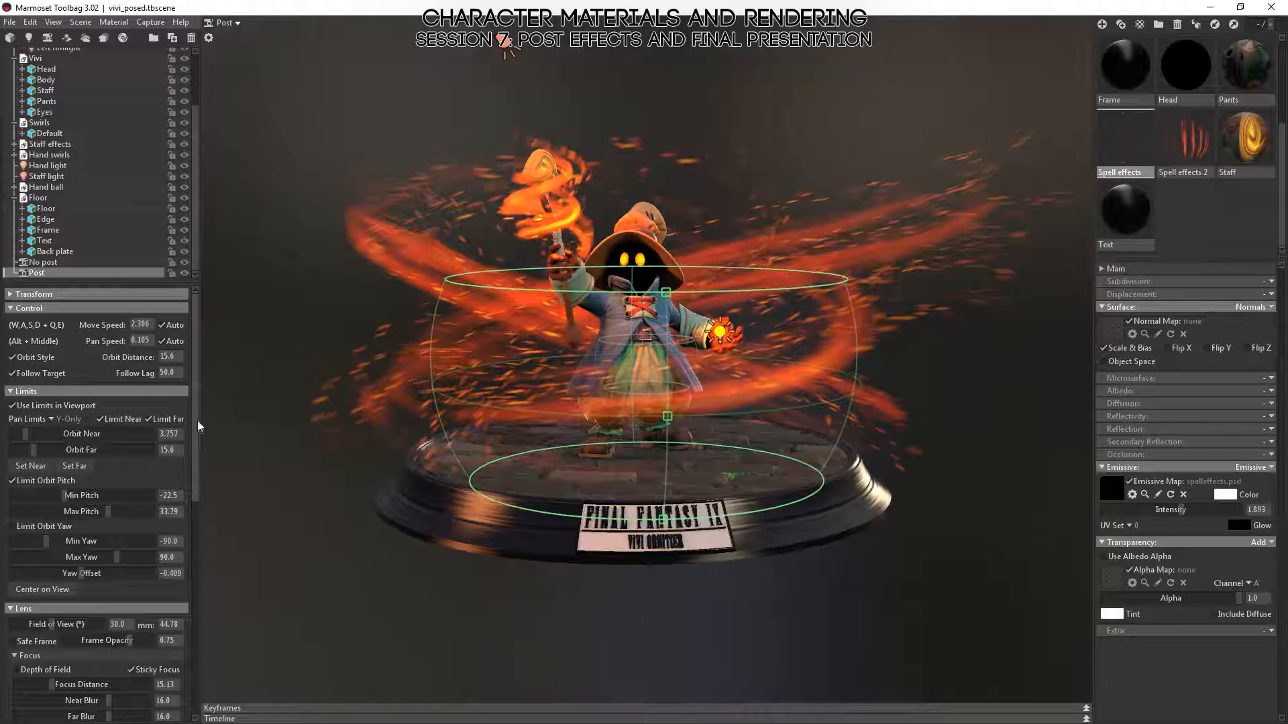
mouse_move(65, 496)
left_mouse_down()
mouse_move(14, 496)
mouse_move(144, 497)
mouse_move(8, 498)
mouse_move(68, 498)
left_mouse_up()
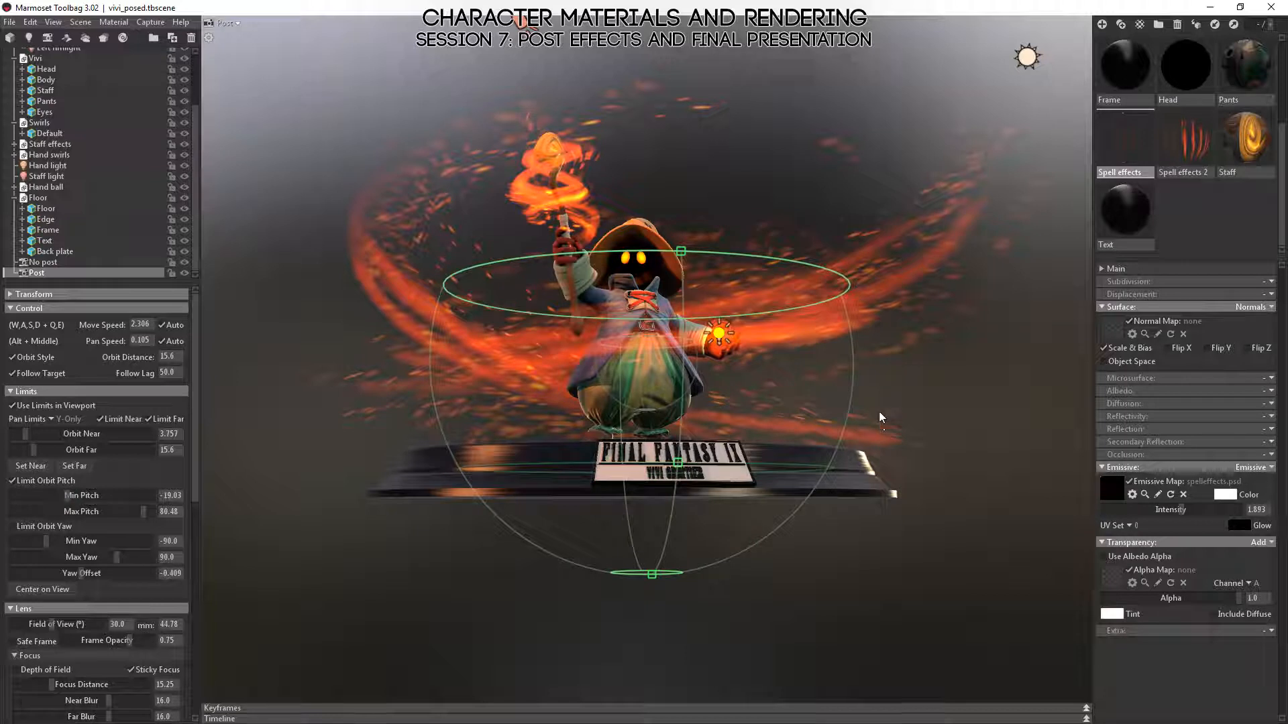
left_click_drag(931, 300, 600, 499)
left_click_drag(67, 500, 55, 500)
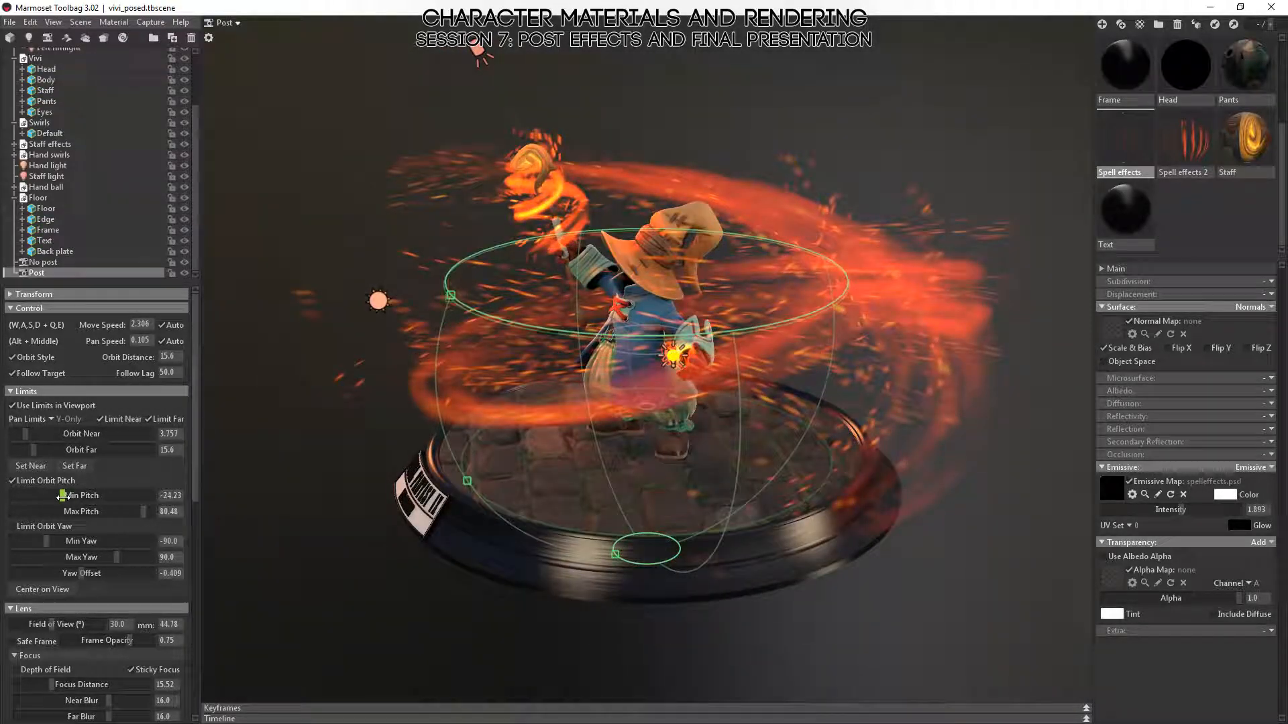
left_click_drag(311, 505, 277, 609)
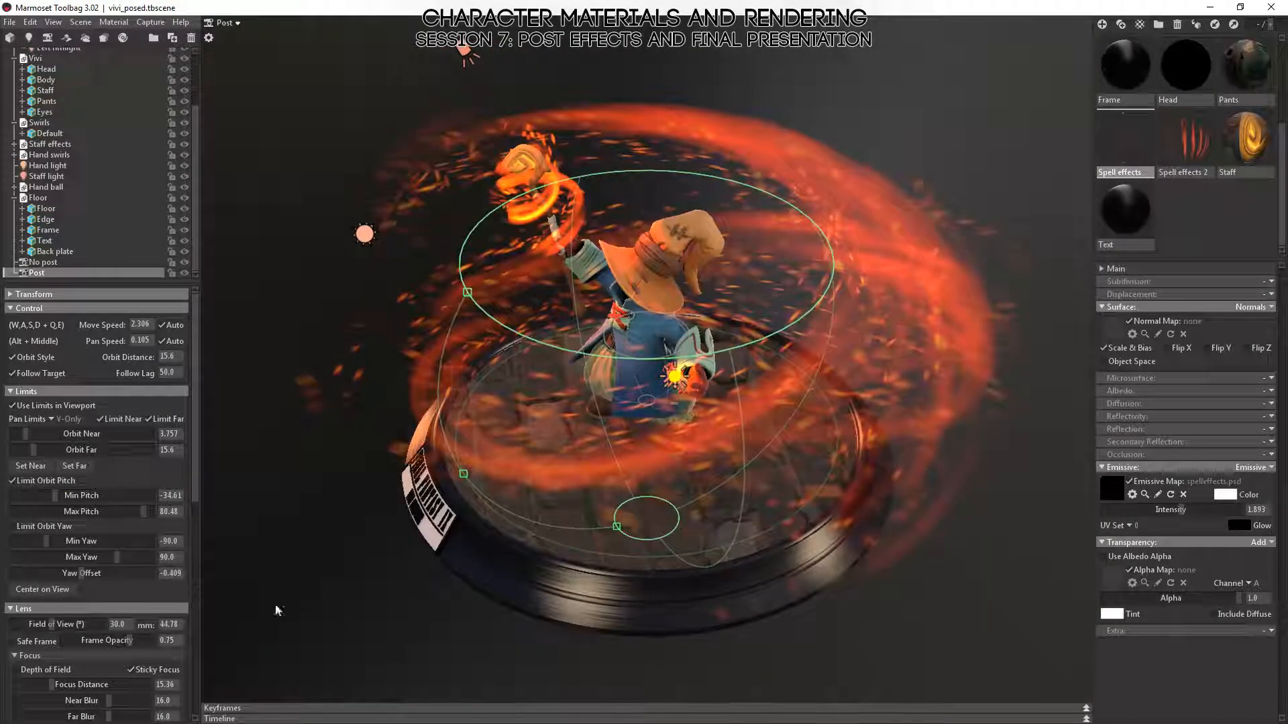
- Try a Min Pitch of 25.09 and orbit beneath the statue's base to test it
left_click_drag(56, 496, 100, 497)
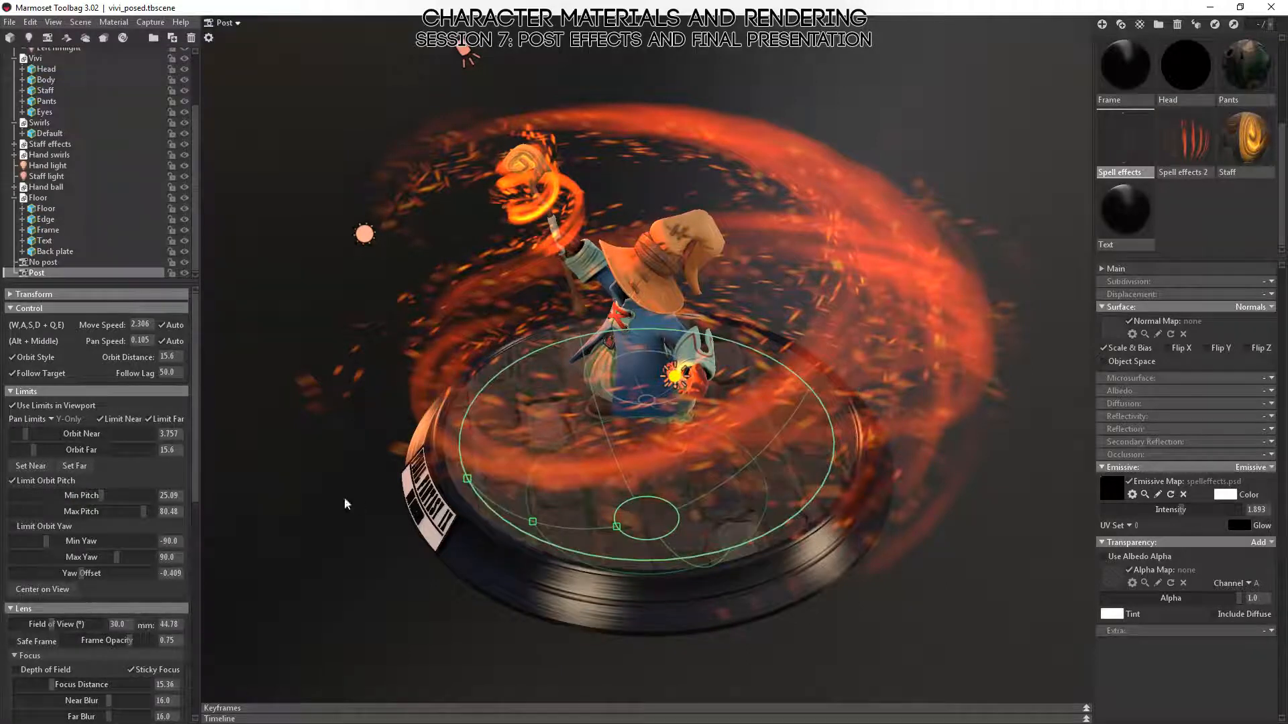
left_click_drag(345, 501, 331, 650)
left_click_drag(501, 405, 536, 530)
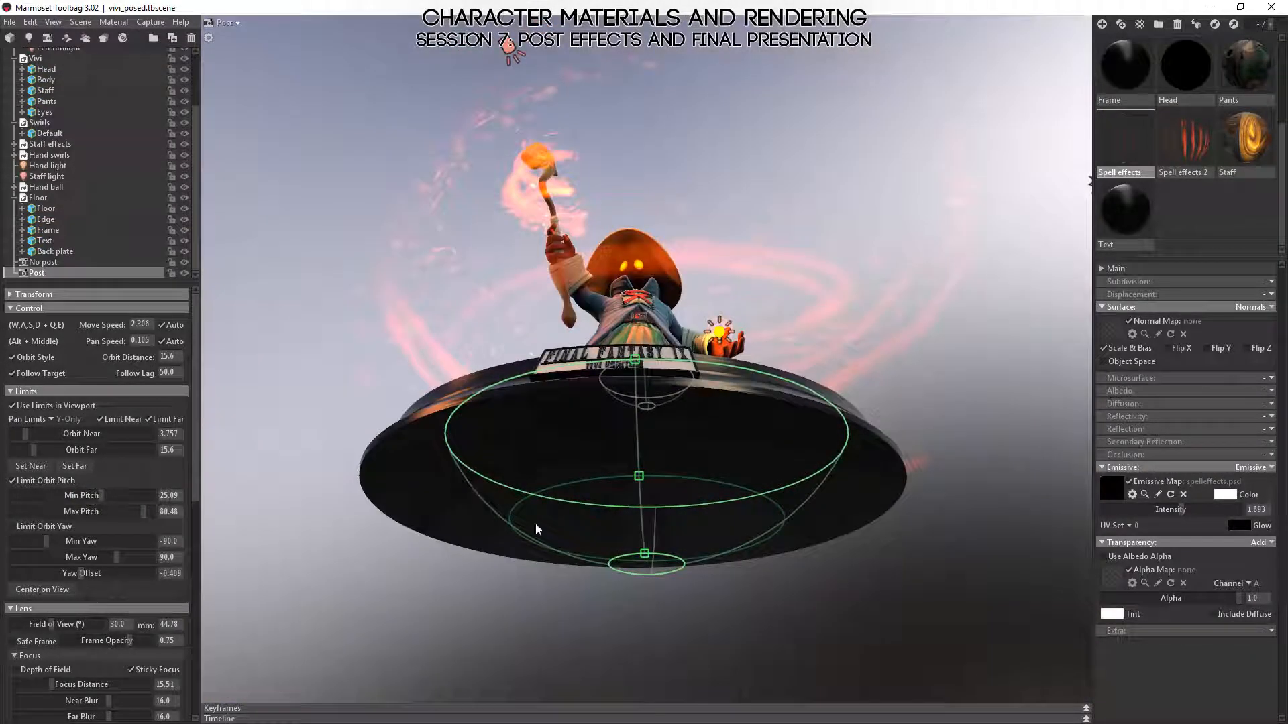
left_click_drag(795, 557, 509, 527)
left_click_drag(681, 593, 829, 578)
right_click_drag(765, 604, 724, 469, "alt")
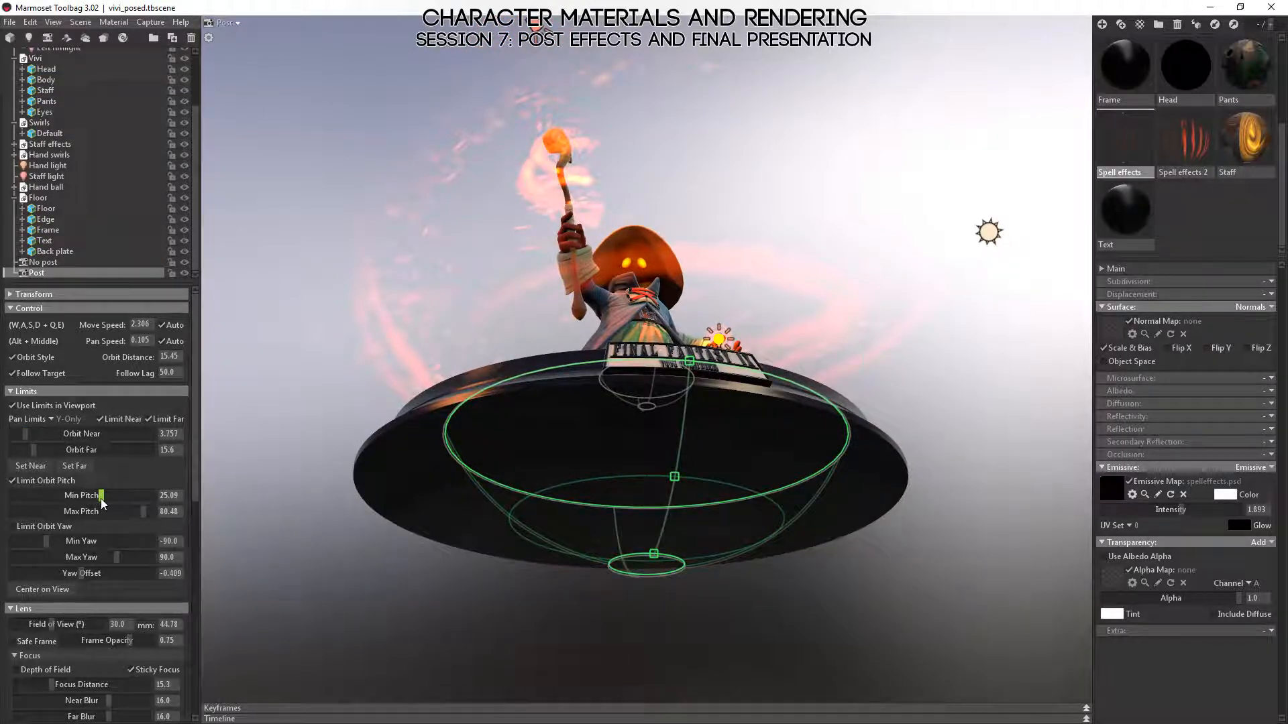
- Set the Post camera's Min Pitch to -76.15 and orbit the statue to check the range from above
left_click_drag(100, 497, 14, 488)
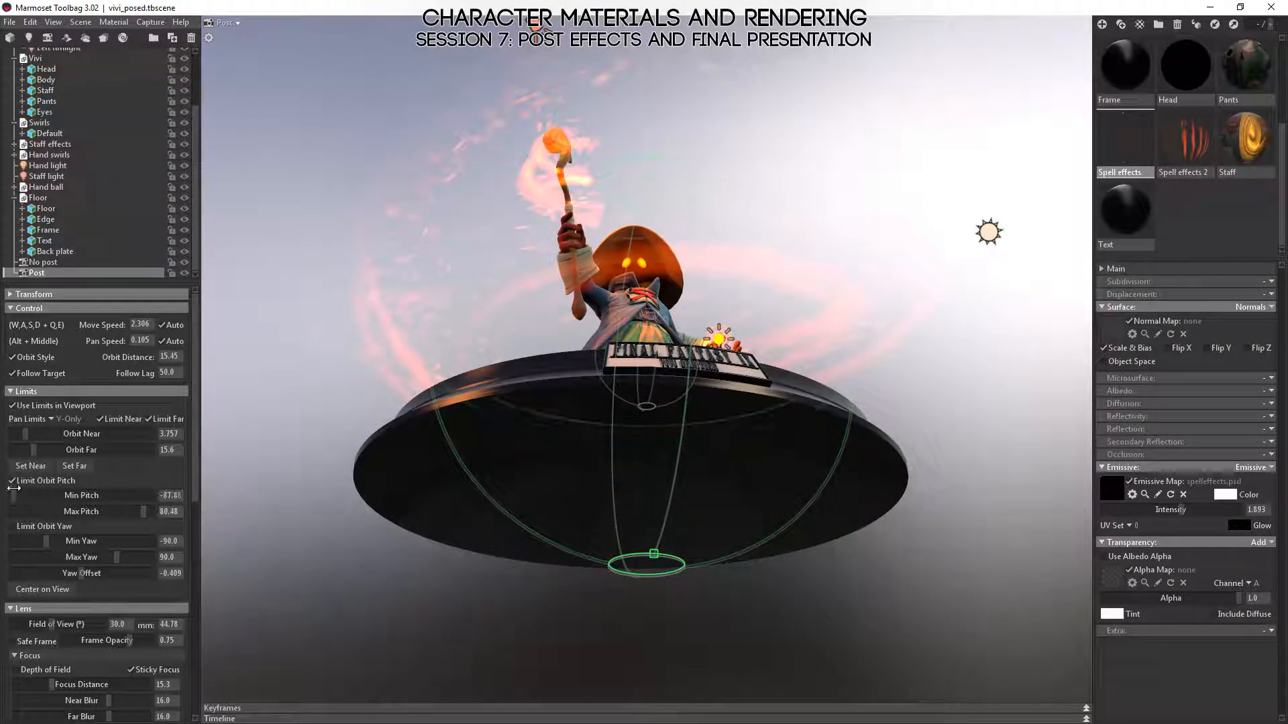
left_click_drag(481, 385, 693, 637)
left_click_drag(807, 577, 393, 488)
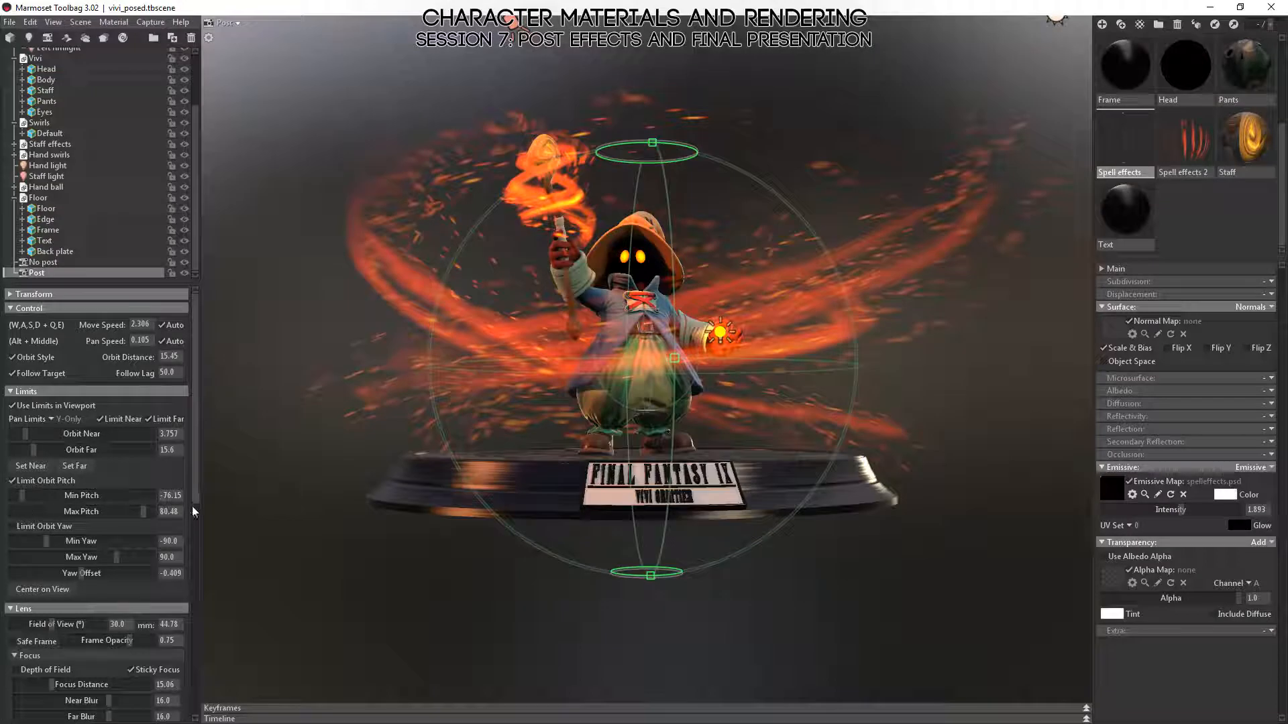
- Lower the Max Pitch in stages to 38.07, 20.76 and 7.788, orbiting below the base to test each value
left_click_drag(143, 511, 111, 512)
left_click_drag(639, 490, 614, 337)
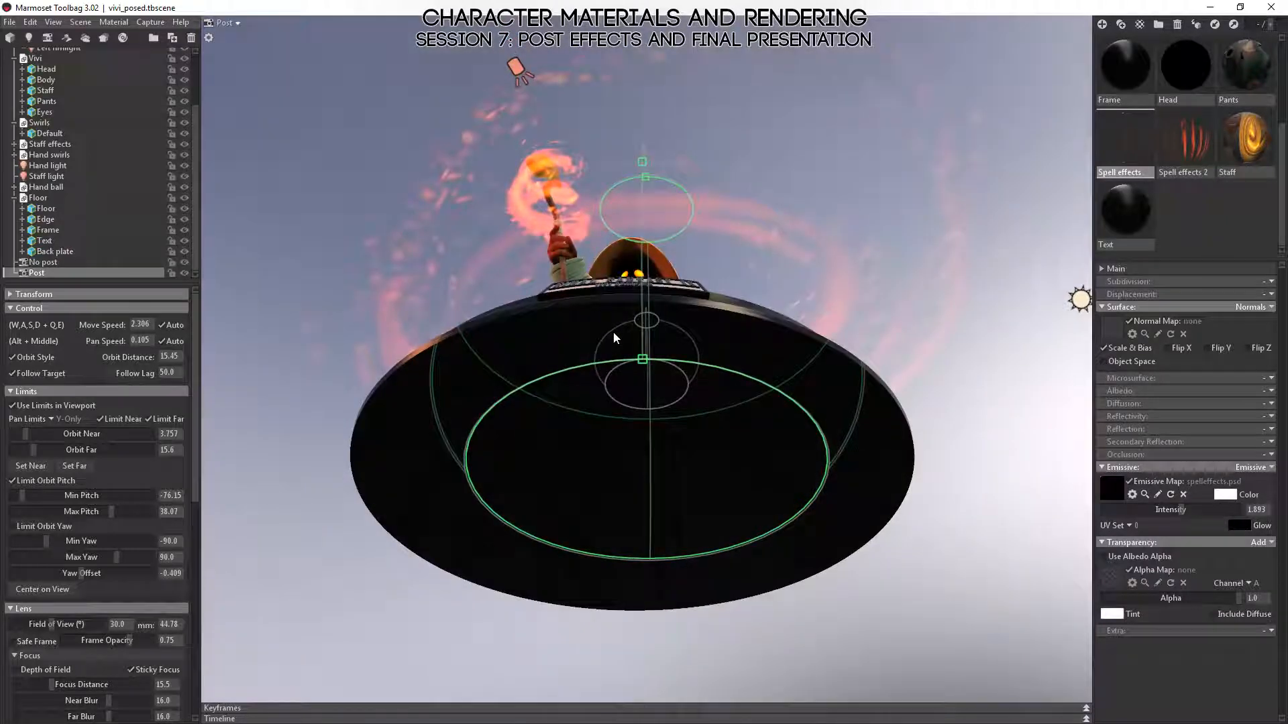
left_click_drag(111, 512, 98, 512)
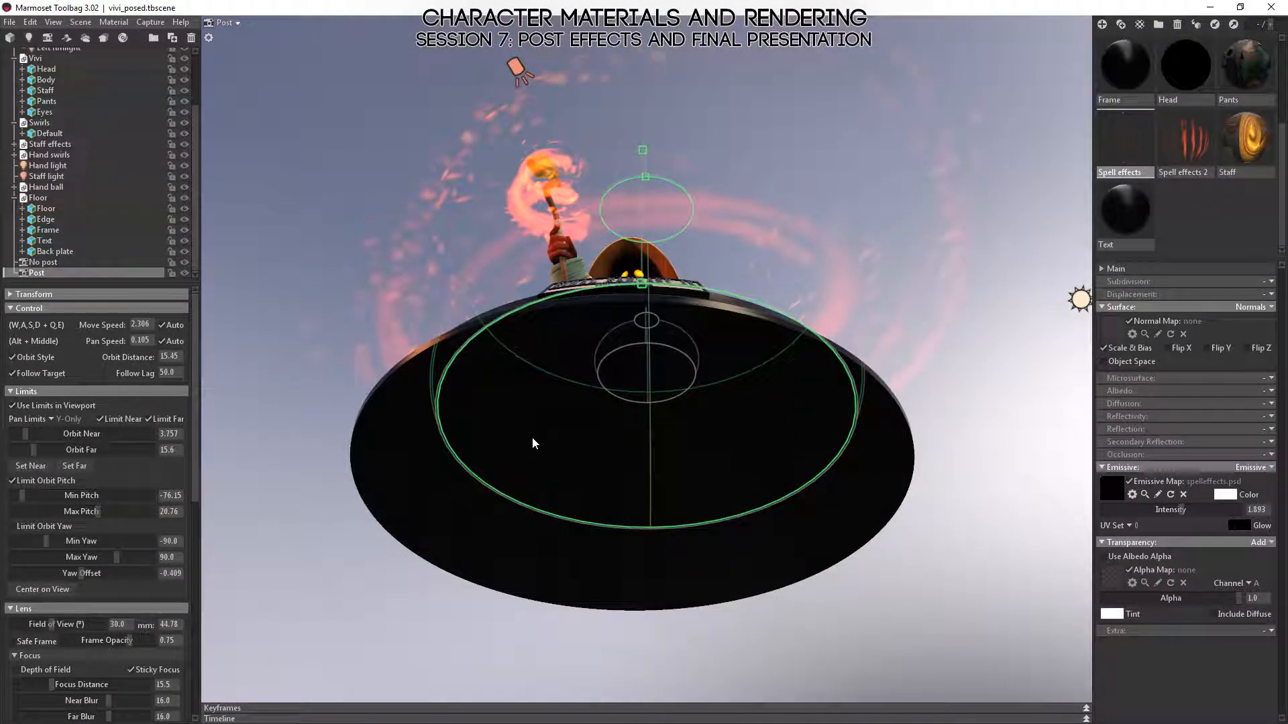
left_click_drag(533, 437, 523, 408)
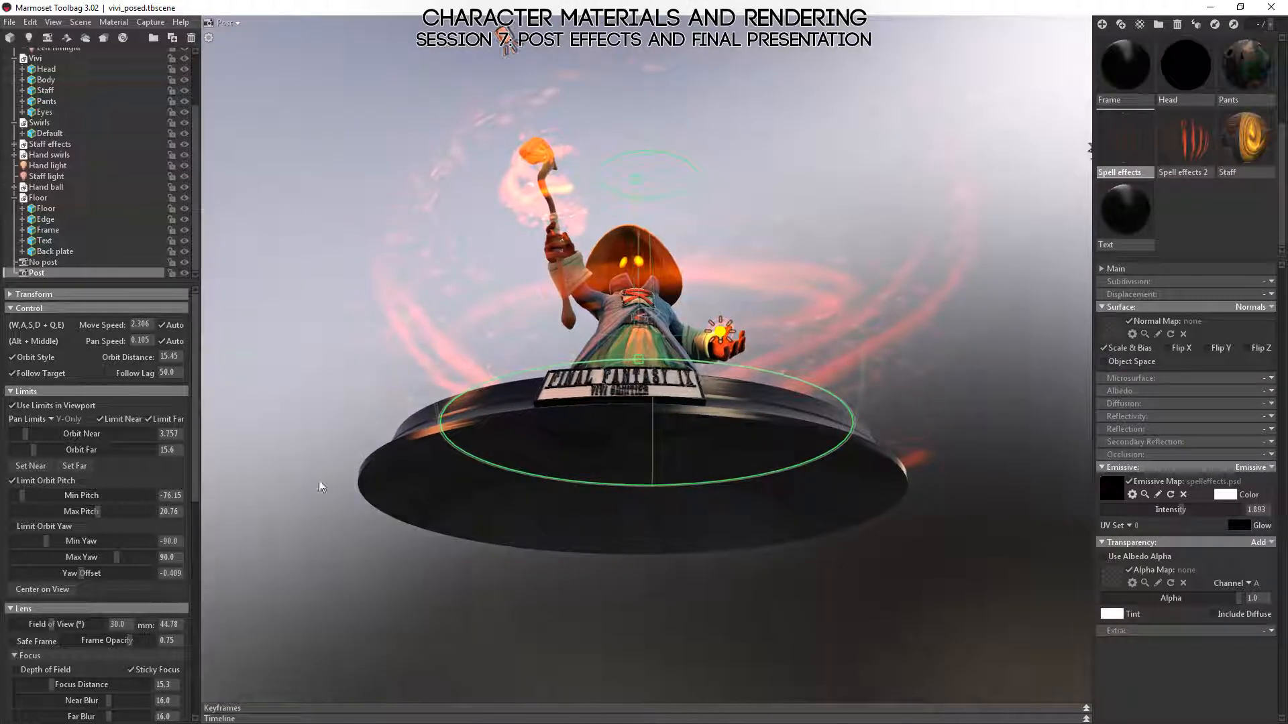
left_click_drag(96, 513, 87, 512)
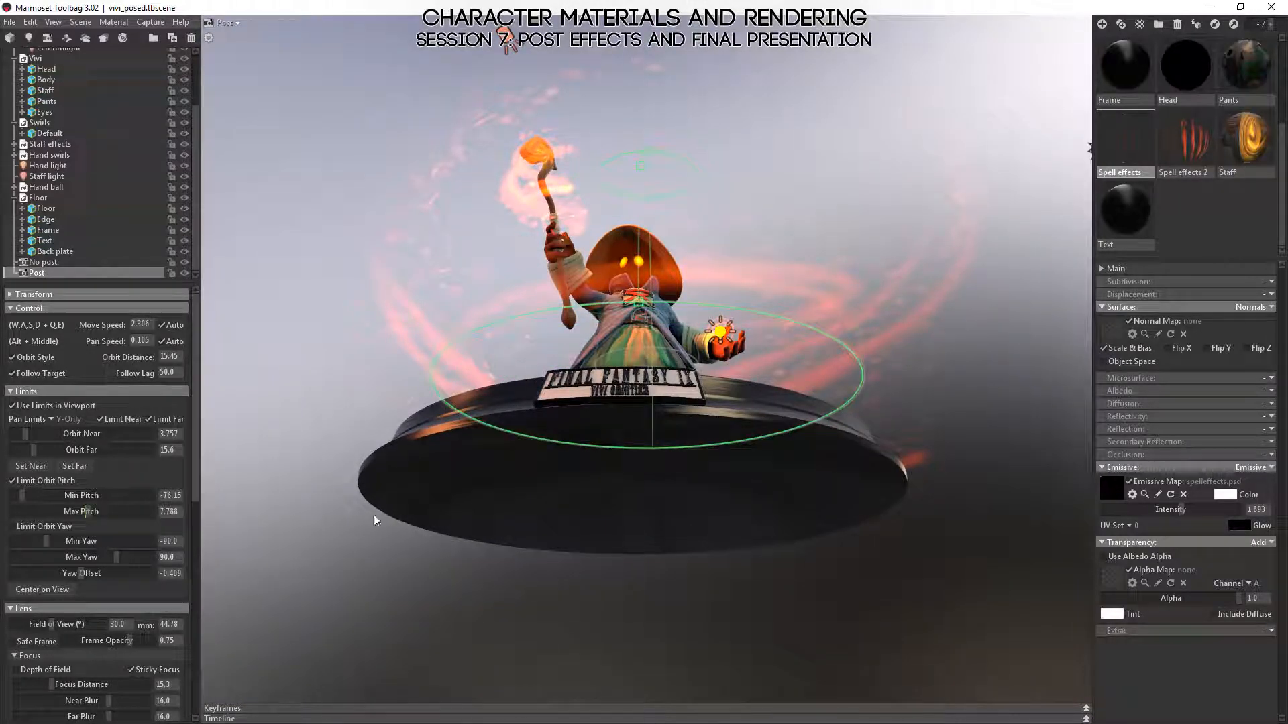
left_click_drag(537, 491, 576, 459, "alt")
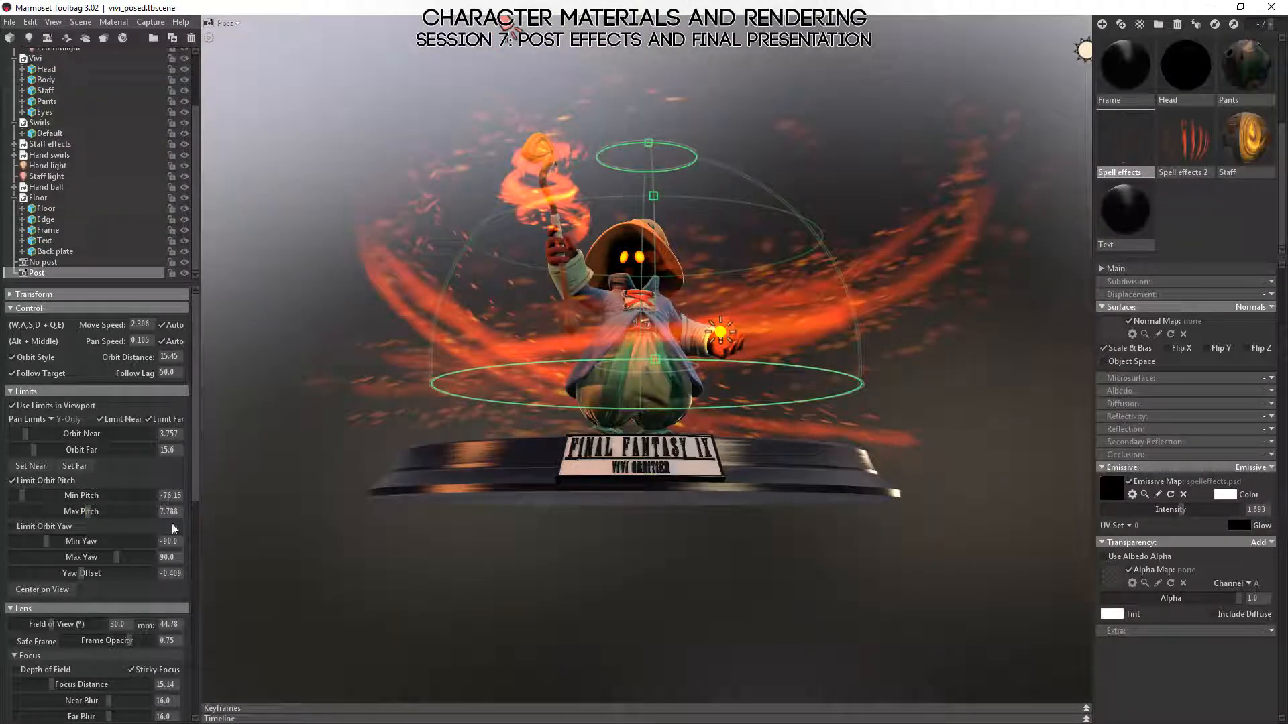
- Try a Max Pitch of -0.865 and orbit around the statue to check the lowest viewing angle
left_click_drag(87, 513, 81, 512)
left_click_drag(640, 497, 664, 424, "alt")
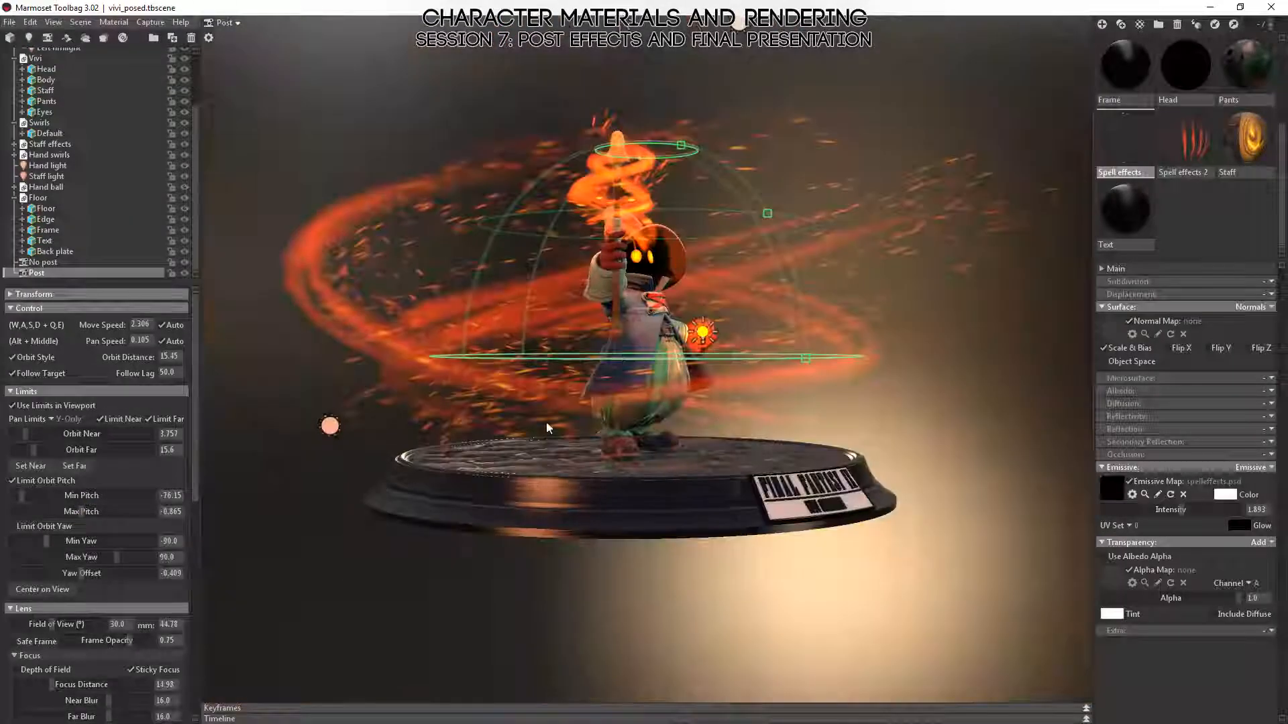
left_click(161, 512)
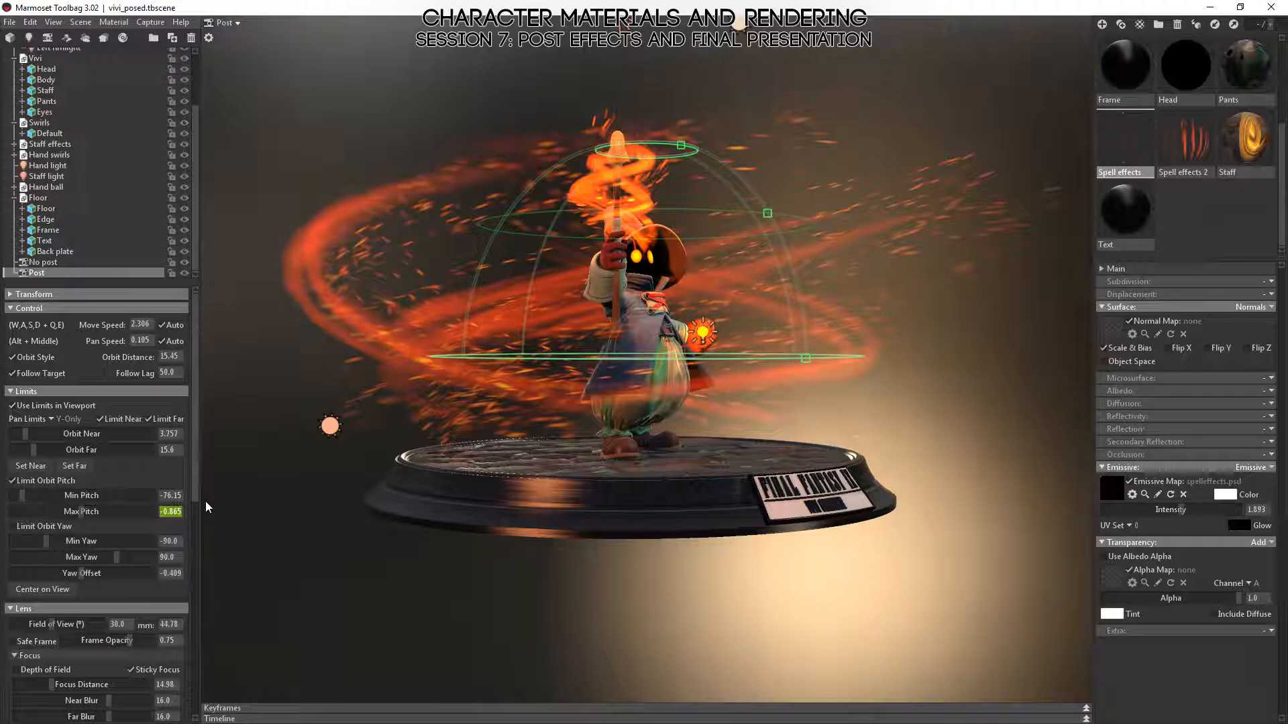
left_click(759, 376)
left_click_drag(760, 376, 800, 625, "alt")
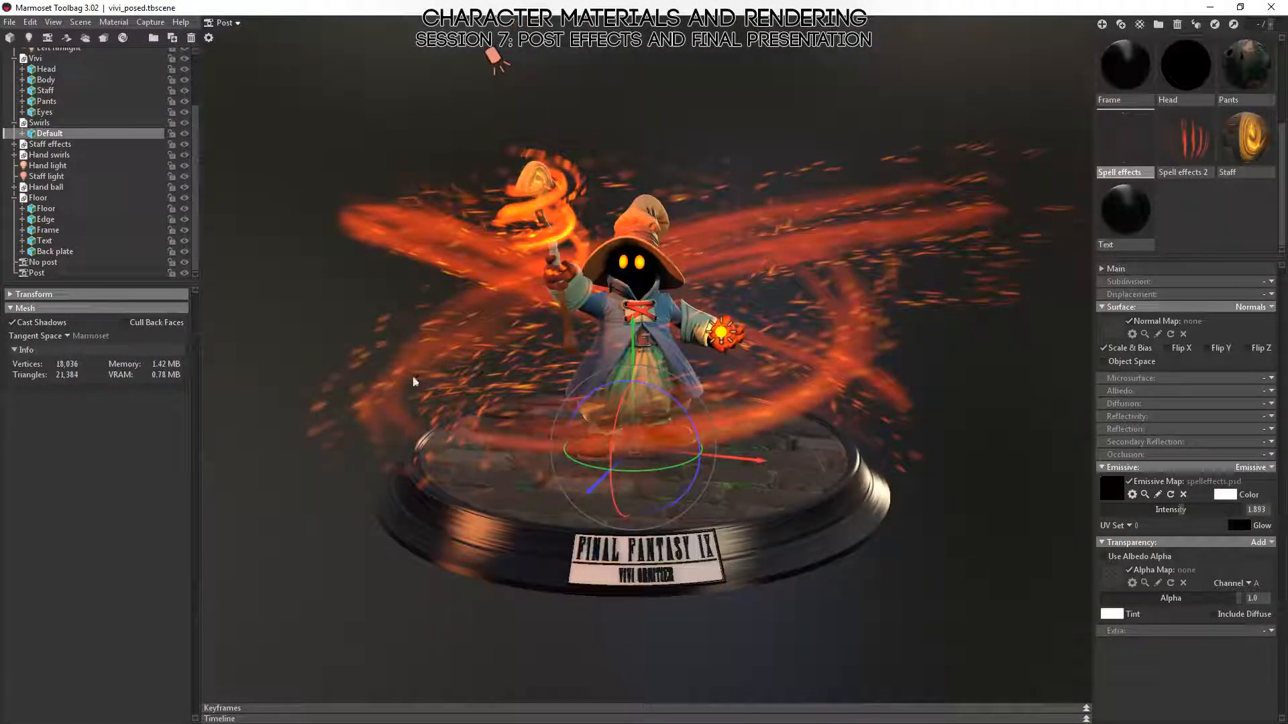
- Reselect the Post camera, set its Max Pitch to 0 and orbit to test the ground-level limit
left_click(36, 273)
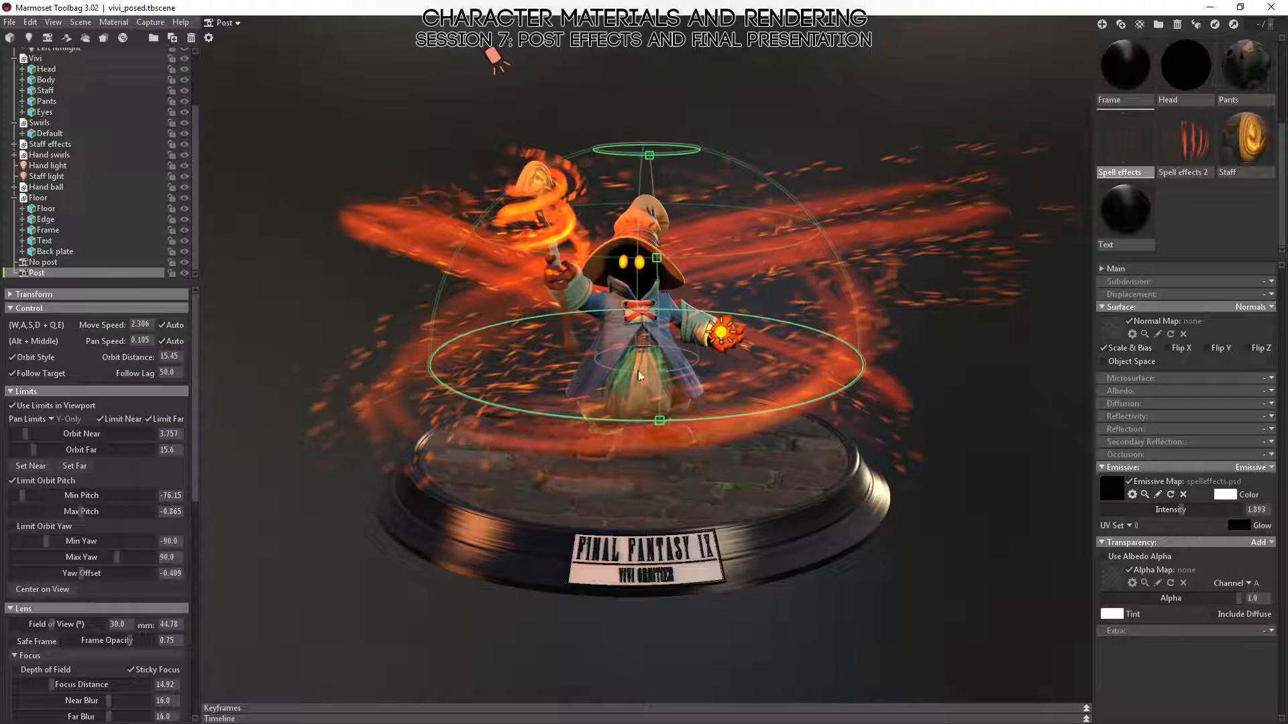
left_click_drag(179, 514, 134, 510)
type("0")
key("Return")
left_click_drag(811, 629, 807, 587, "alt")
left_click_drag(663, 397, 666, 416, "alt")
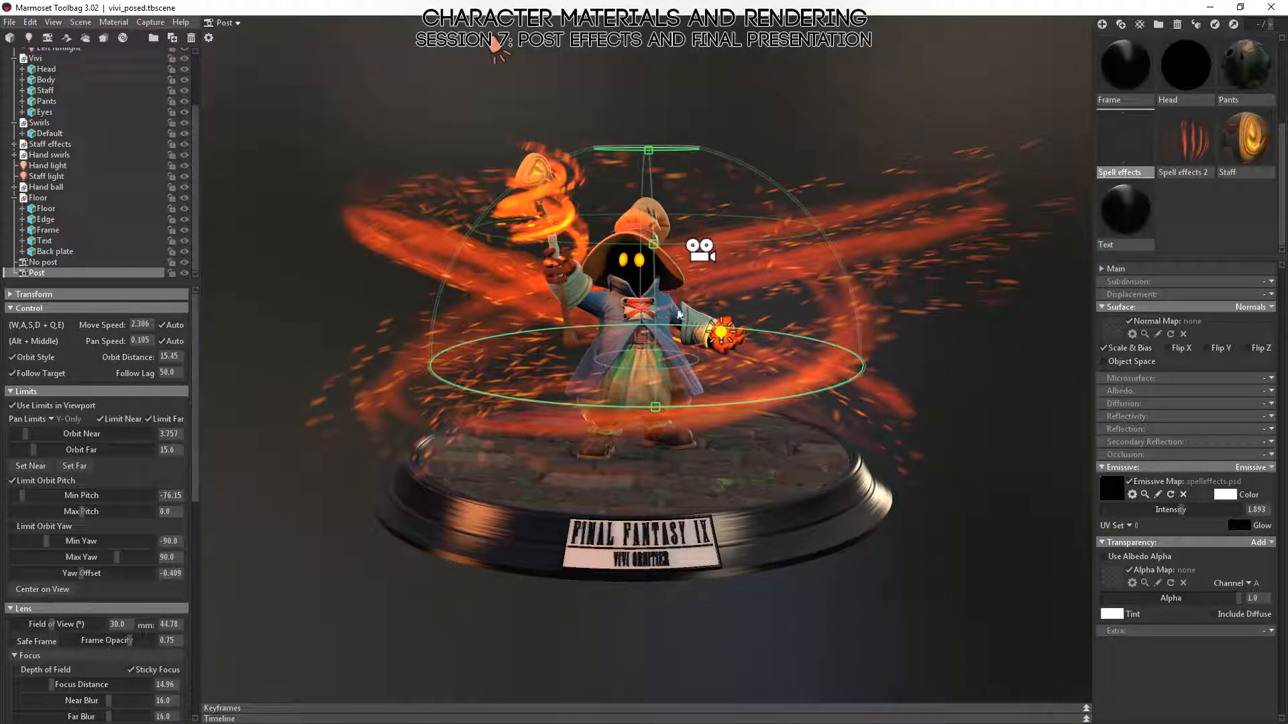
left_click_drag(834, 671, 749, 462, "alt")
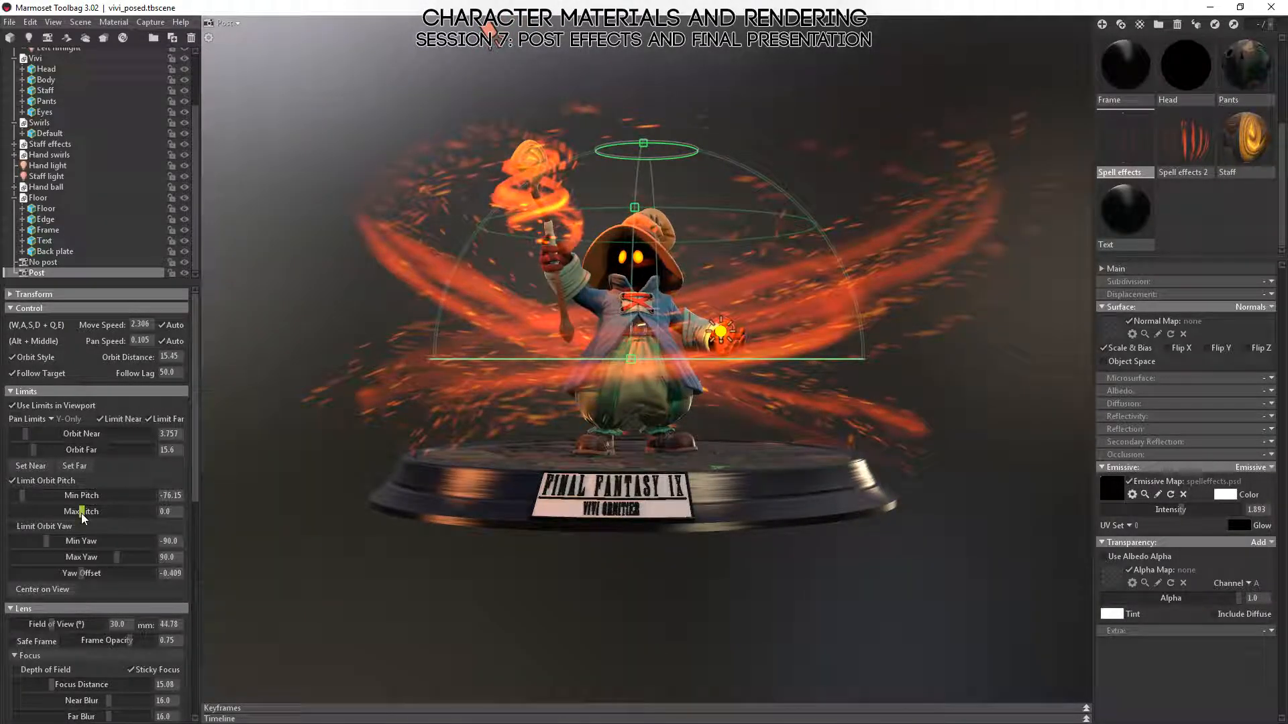
- Try a Max Pitch of 18.17 while orbiting the statue, and return the limit to 0
left_click_drag(82, 512, 96, 512)
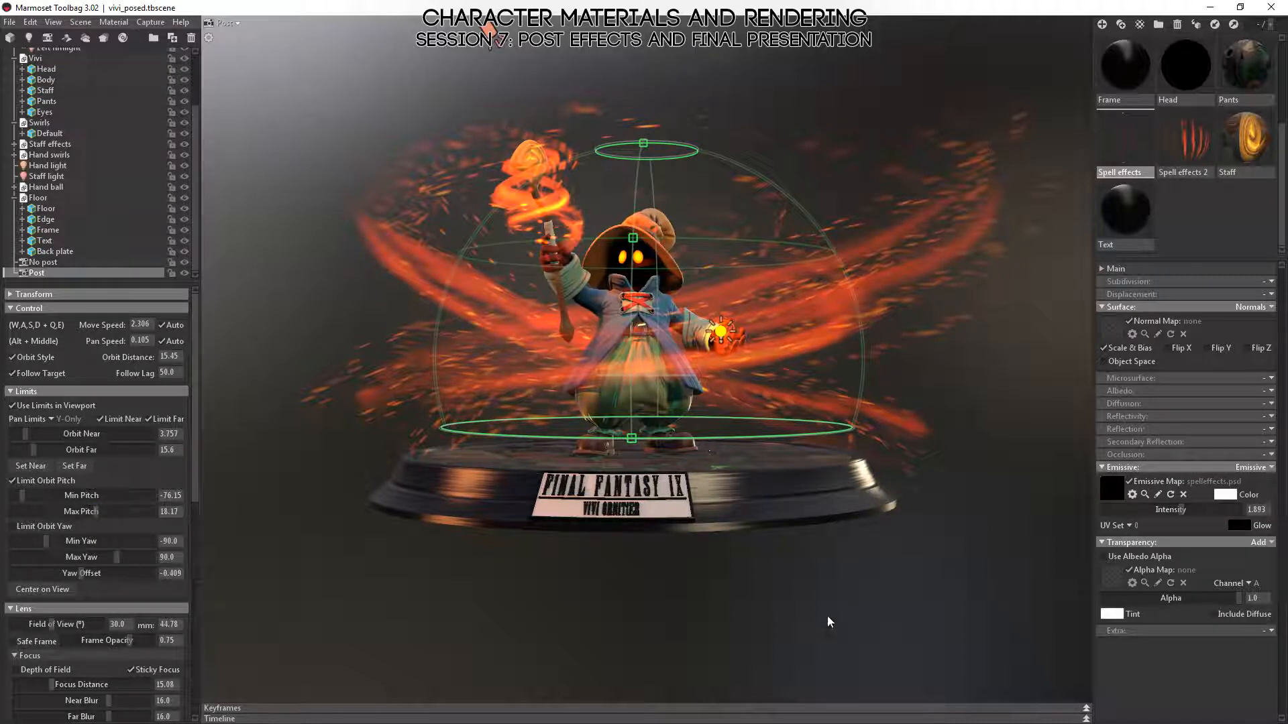
left_click_drag(827, 621, 844, 471, "alt")
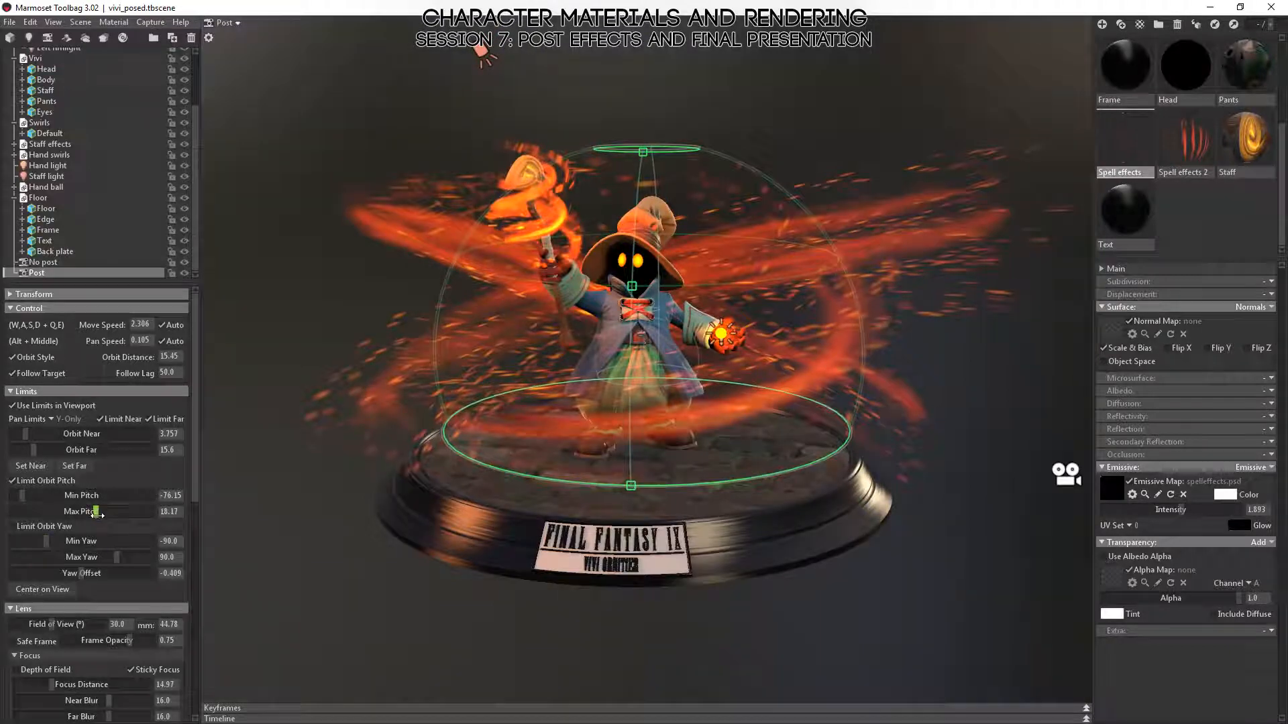
left_click_drag(96, 512, 81, 512)
left_click_drag(178, 513, 73, 499)
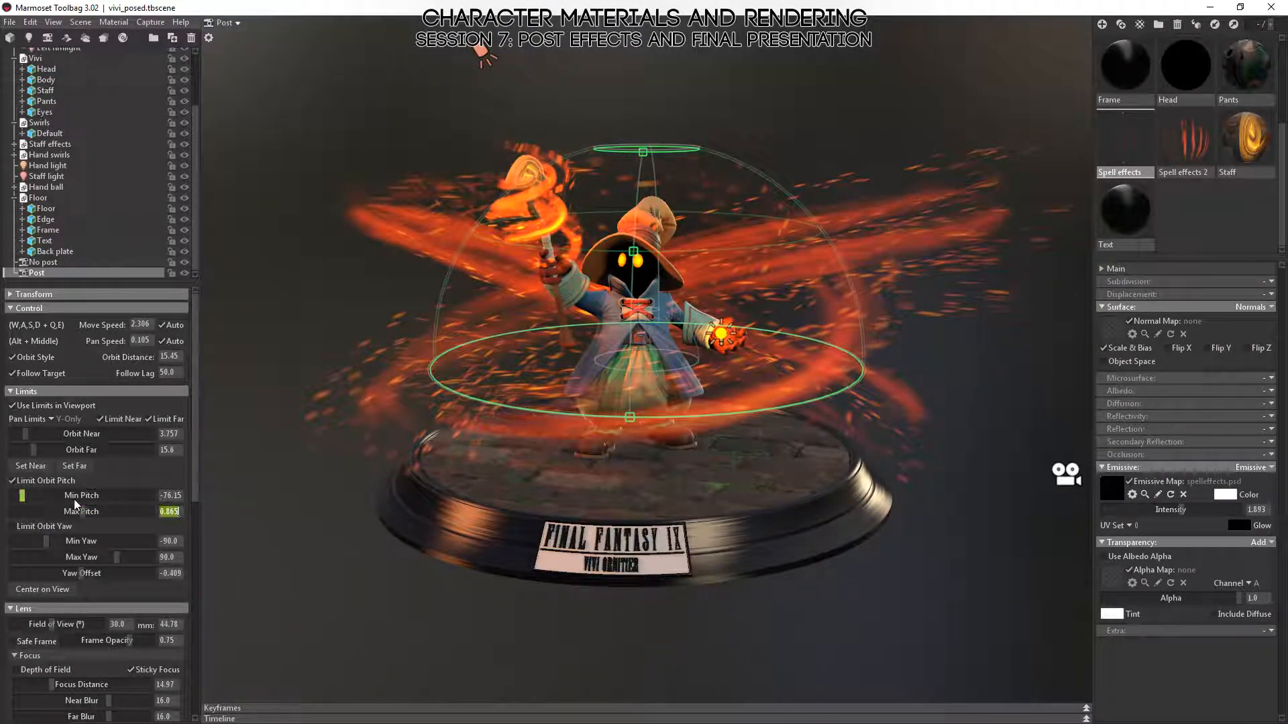
type("0")
key("Return")
- Orbit and pan vertically around the statue to examine how the pitch and pan limits constrain the camera
mouse_move(872, 429)
left_mouse_down("alt")
mouse_move(904, 542)
mouse_move(887, 425)
left_mouse_up("alt")
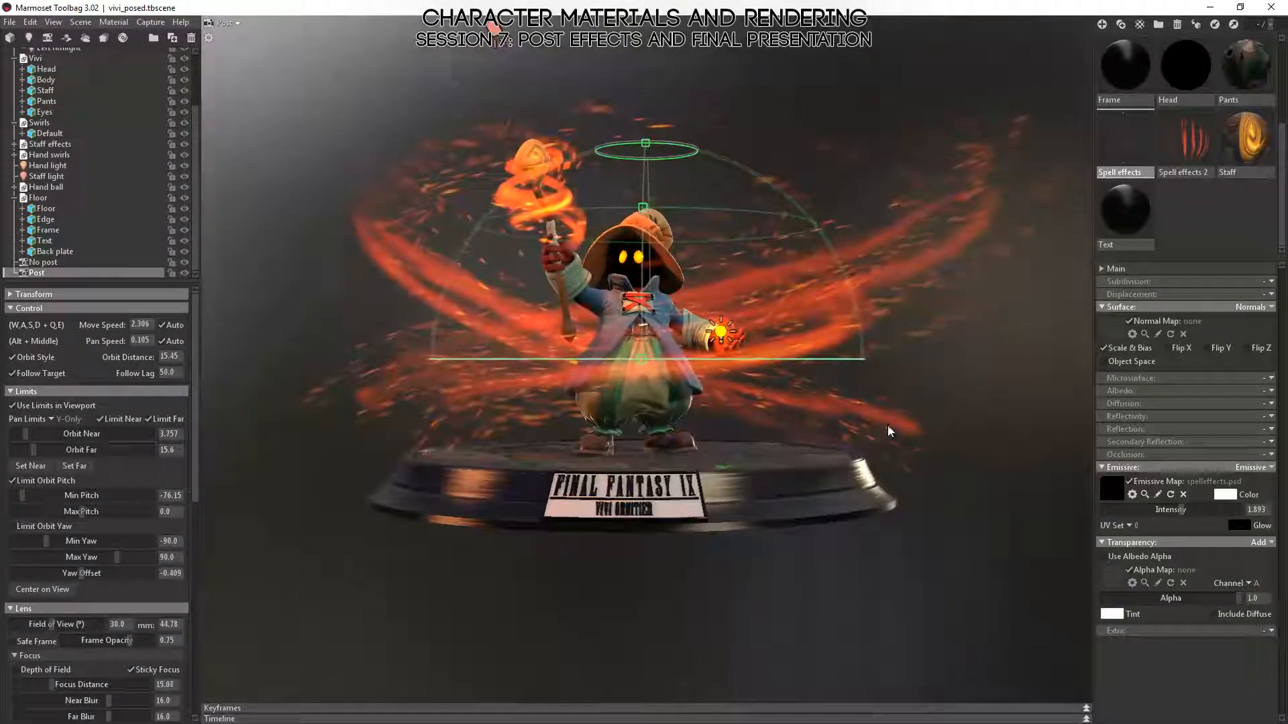
left_click_drag(905, 588, 891, 470, "alt")
left_click_drag(577, 550, 617, 588, "alt")
left_click_drag(727, 615, 777, 447, "alt")
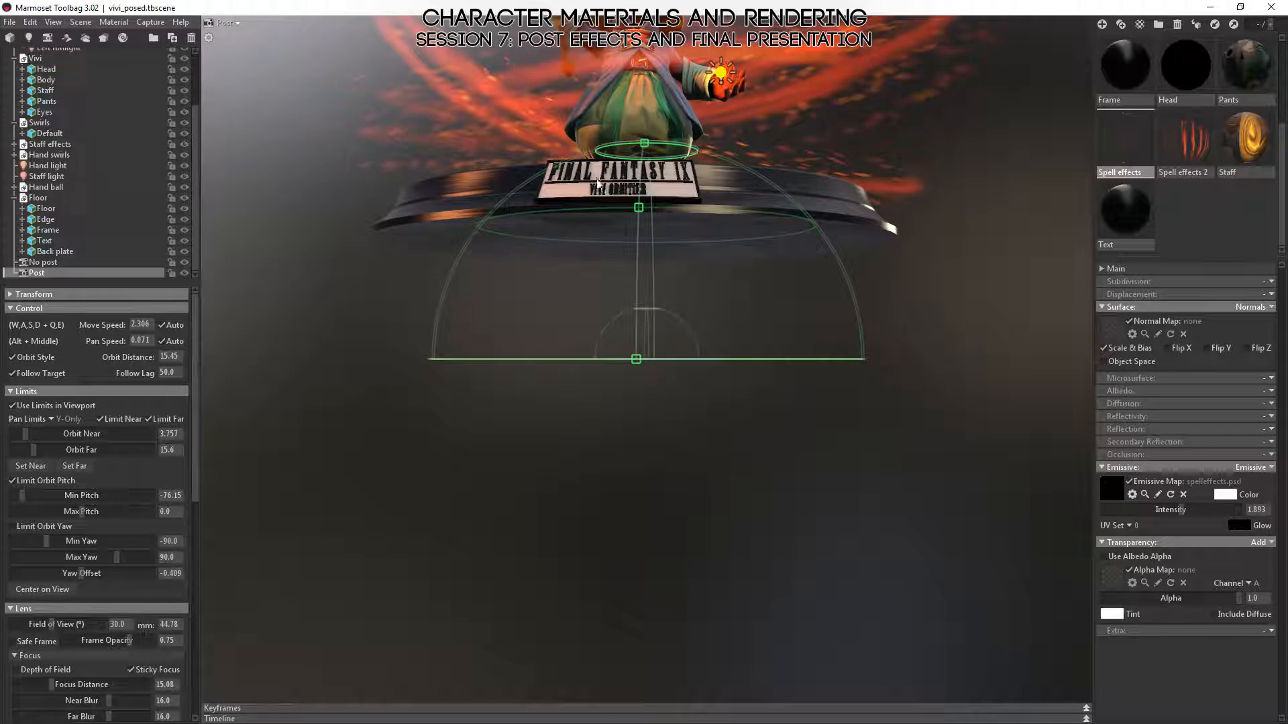
mouse_move(721, 577)
left_mouse_down("alt")
mouse_move(713, 475)
mouse_move(725, 600)
left_mouse_up("alt")
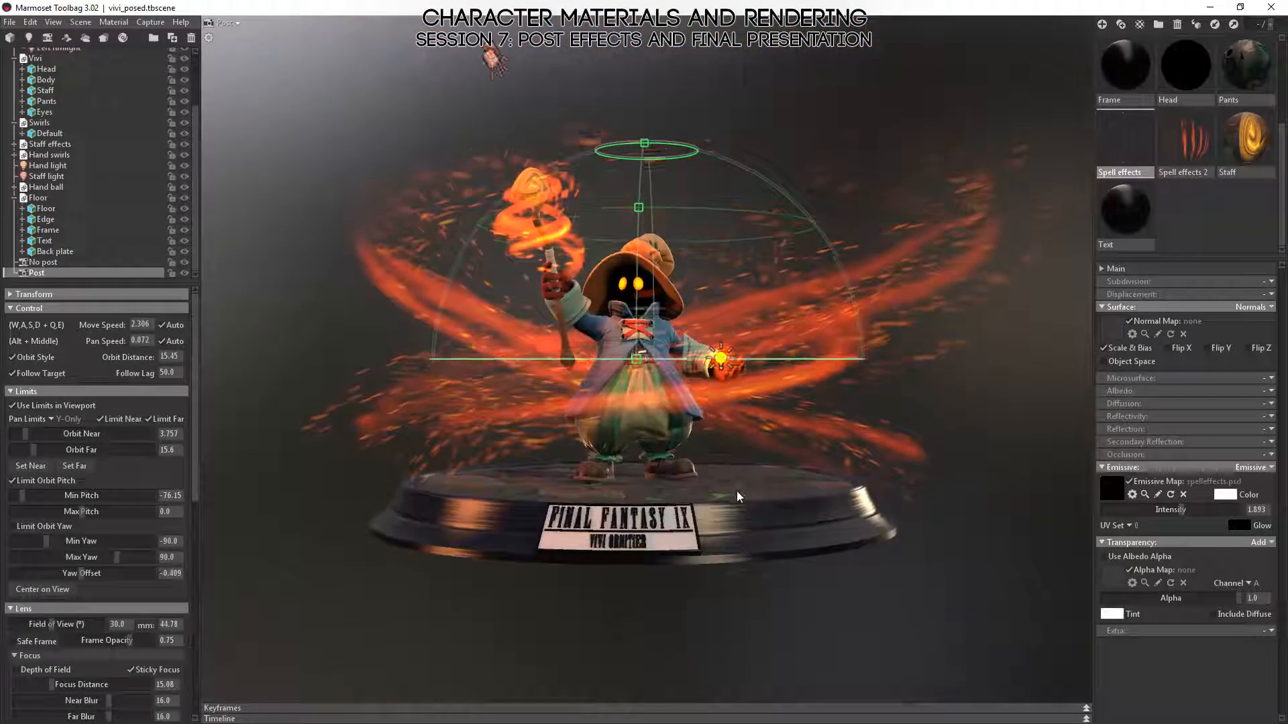
- Orbit and zoom around the statue from high and low angles to check the camera limits
left_click(651, 302)
left_click_drag(651, 300, 638, 332, "alt")
left_click(652, 330)
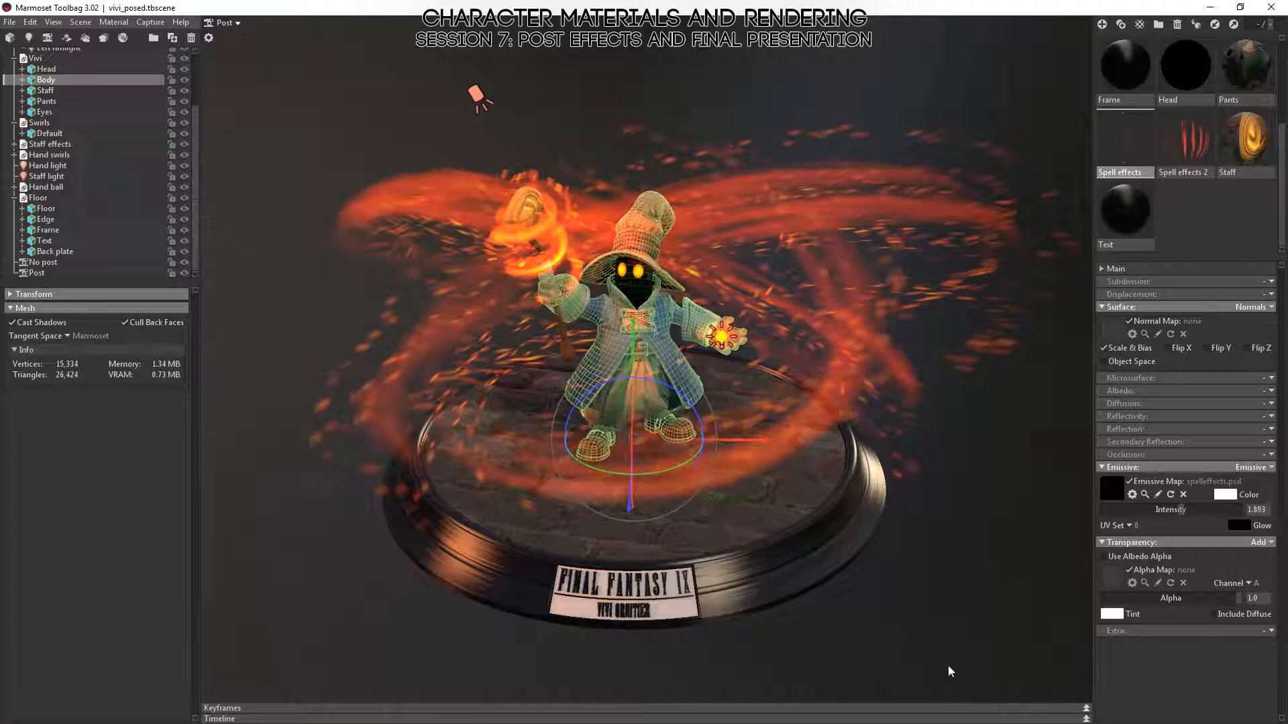
right_click_drag(947, 666, 836, 446, "alt")
left_click_drag(836, 451, 832, 380, "alt")
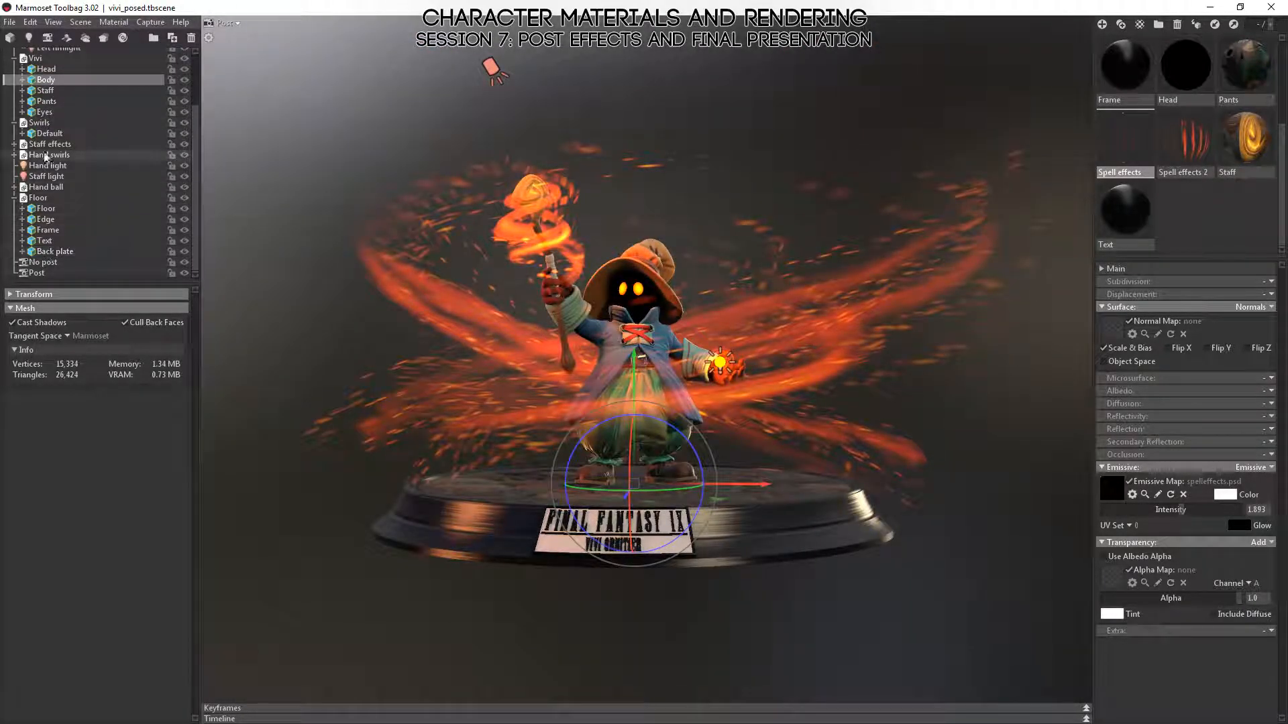
- Reselect the Post camera, enable Limit Orbit Yaw and orbit sideways to test the rotation limits
left_click(39, 274)
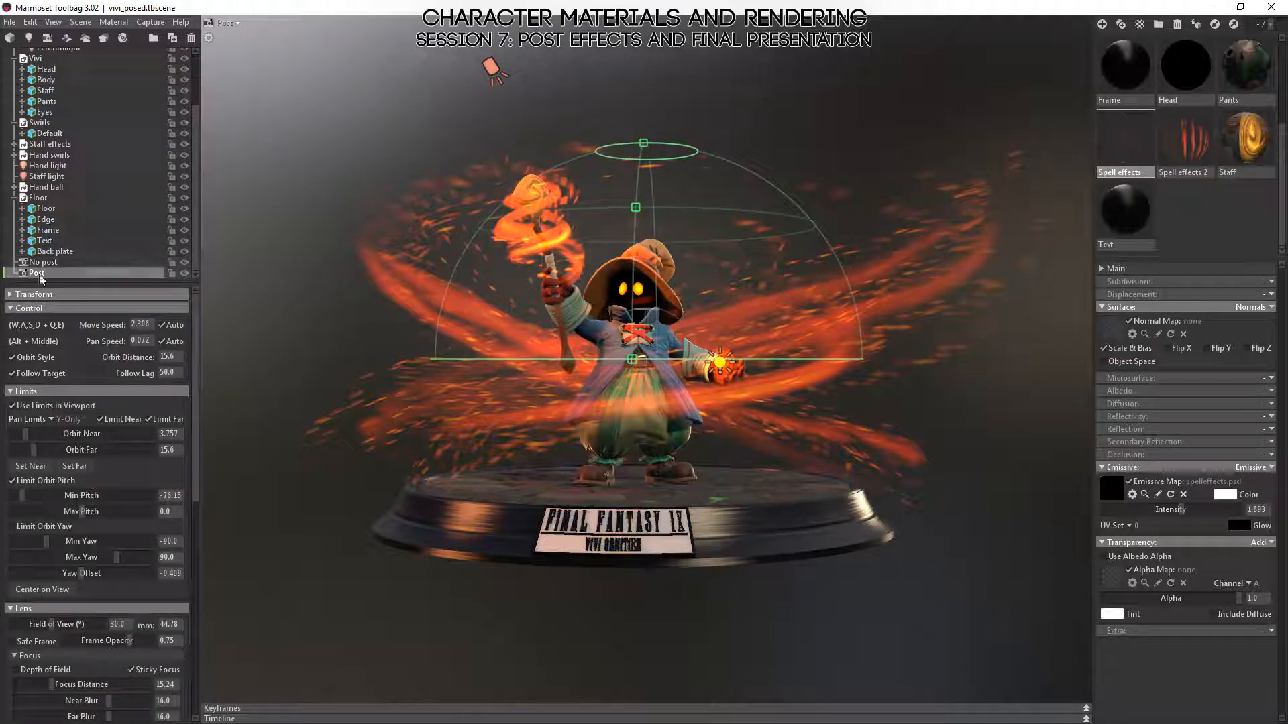
left_click(25, 529)
left_click_drag(698, 595, 385, 461)
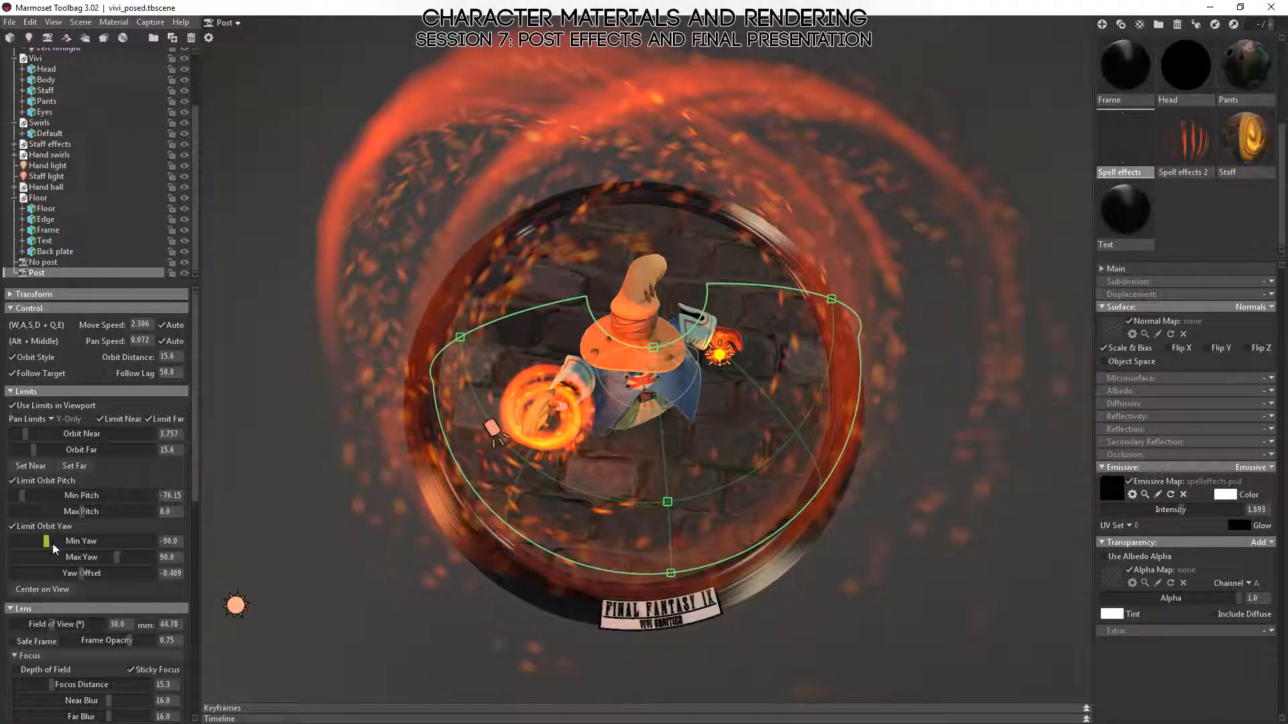
- Set Min Yaw to -163.5, orbit around the statue to test it, and turn off Limit Orbit Yaw
left_click_drag(51, 545, 18, 541)
left_click_drag(451, 558, 637, 460)
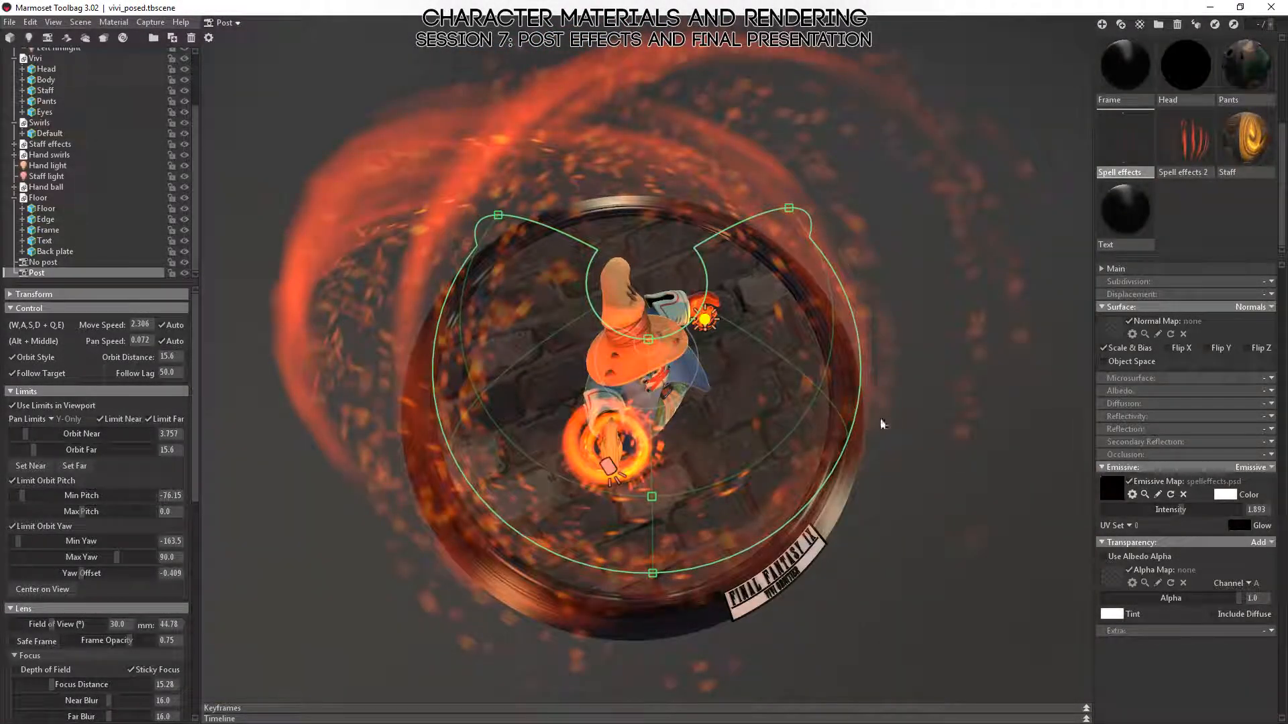
left_click_drag(883, 426, 538, 513)
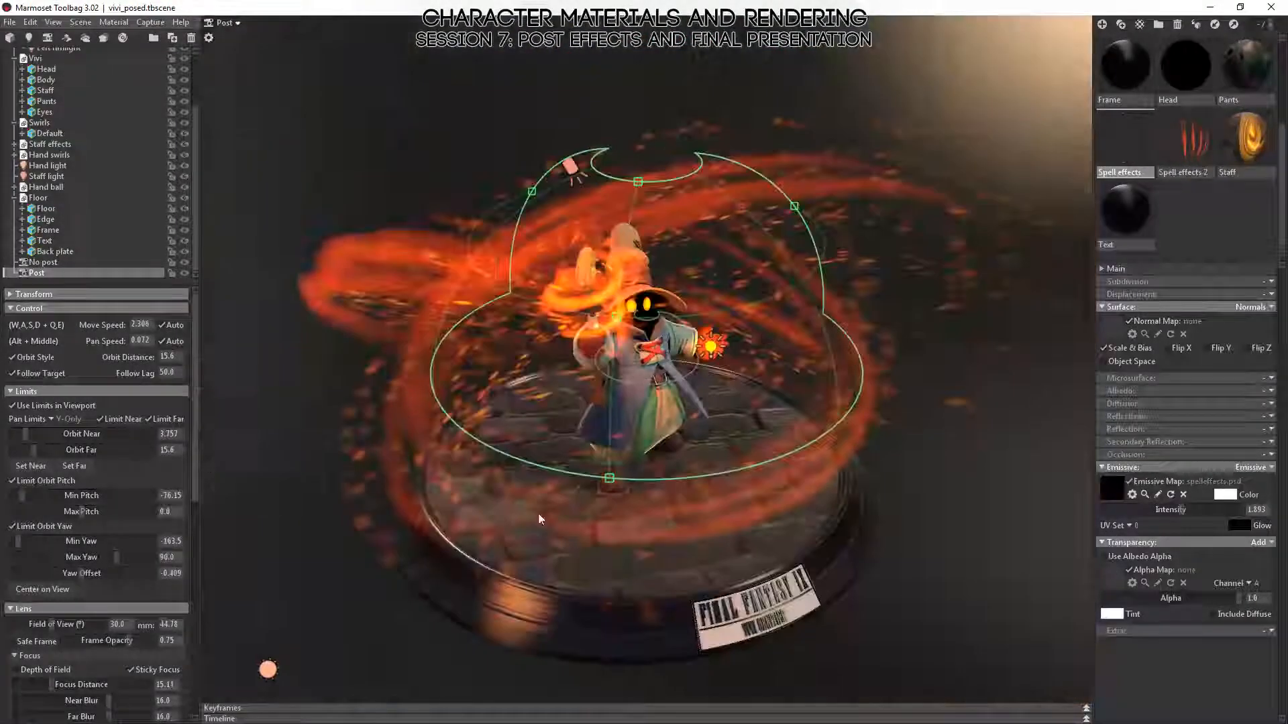
left_click(12, 525)
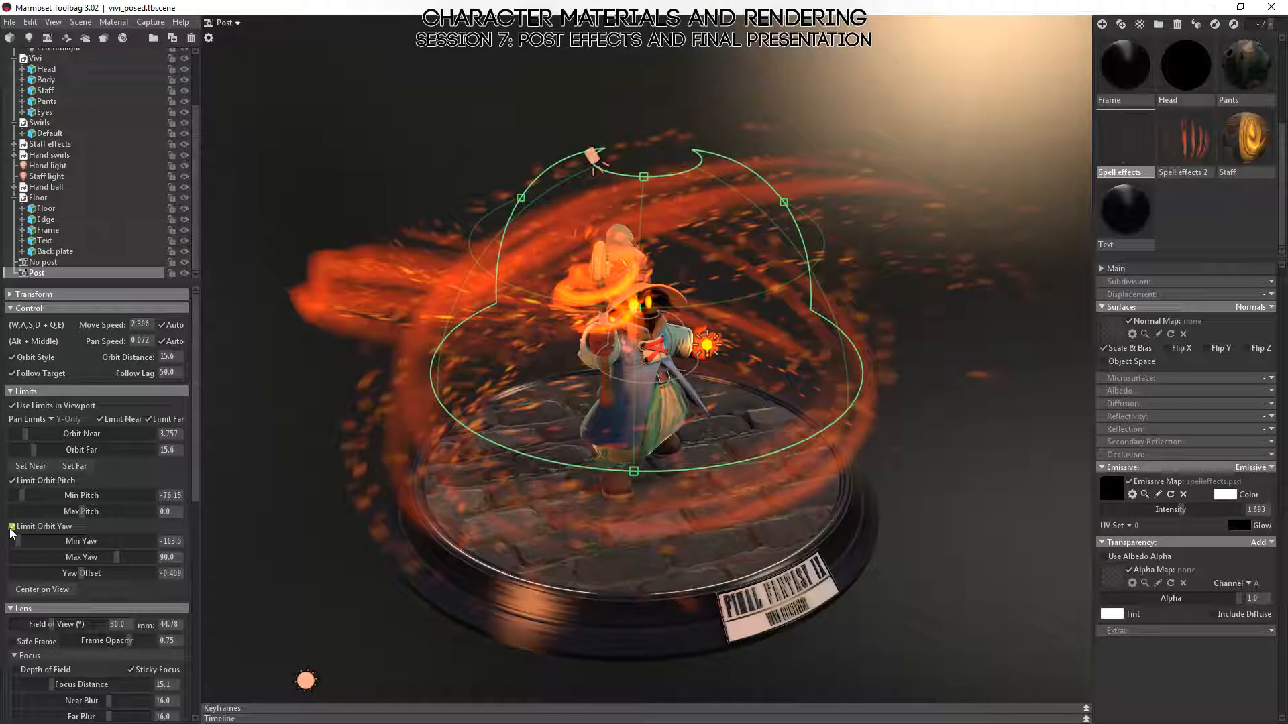
left_click_drag(471, 371, 424, 422)
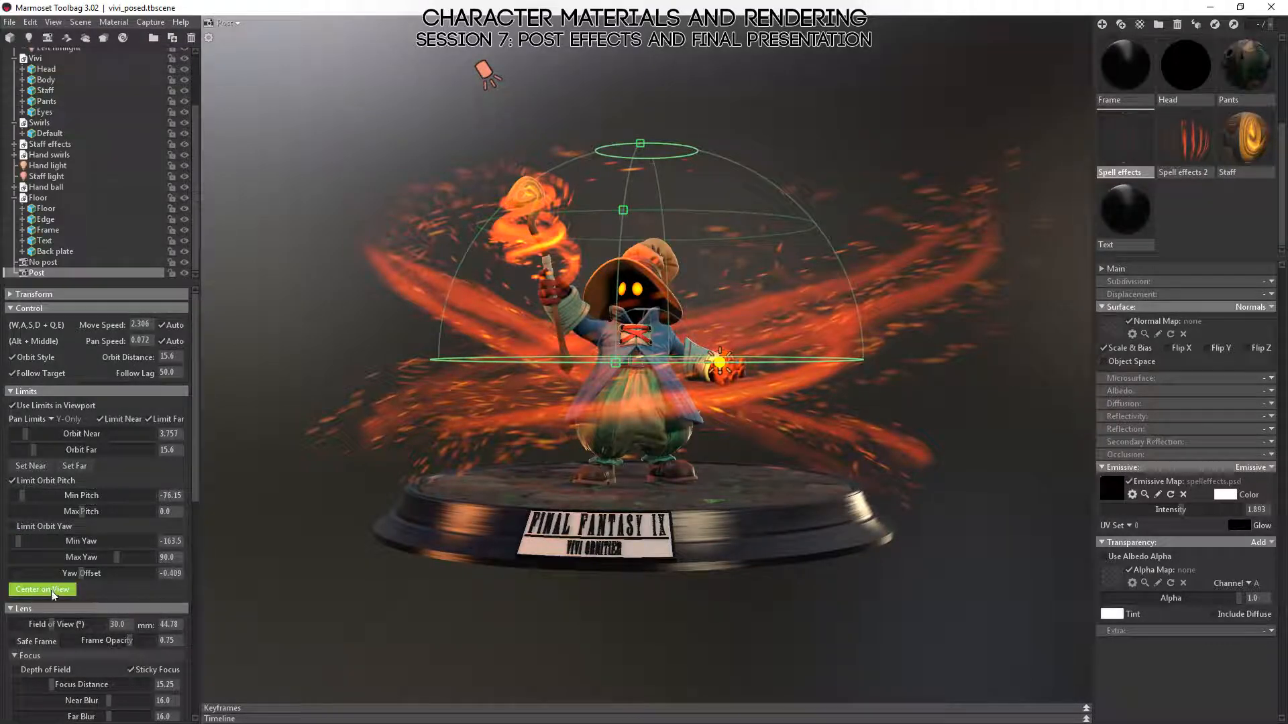
- Deselect the camera and orbit, zoom and pan around the statue to examine the limited view
left_click_drag(679, 510, 682, 565)
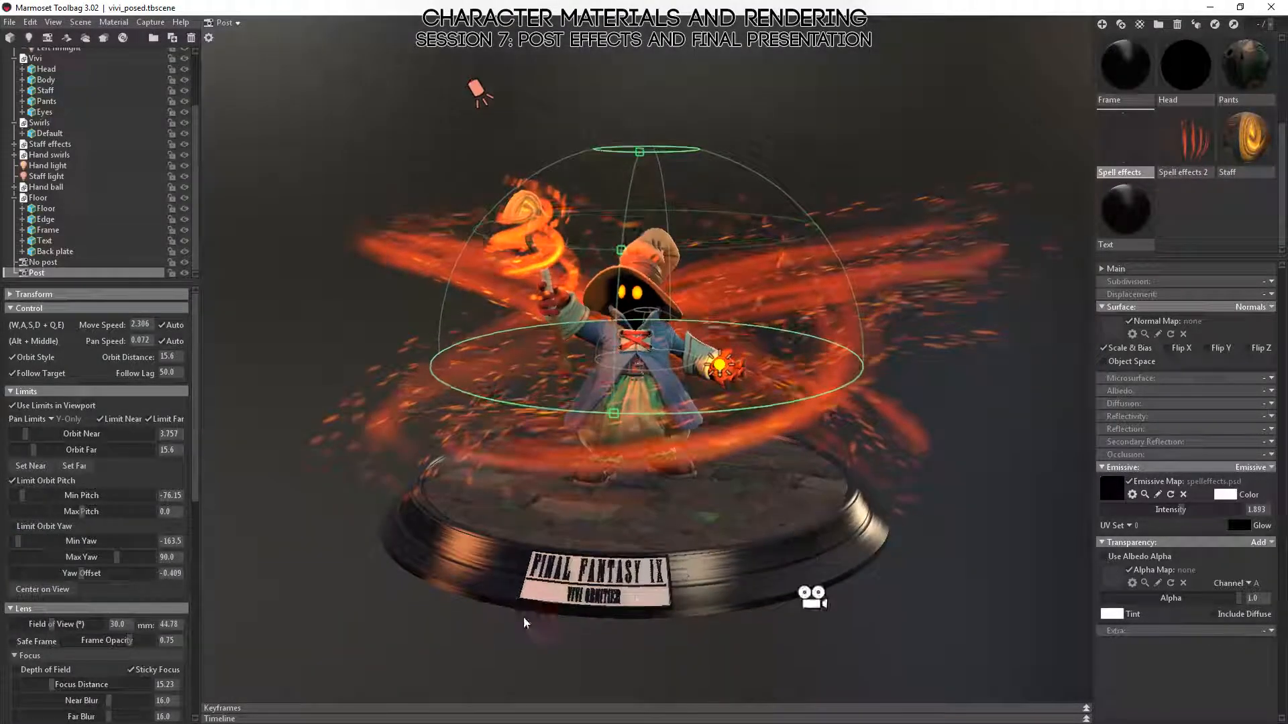
left_click(480, 629)
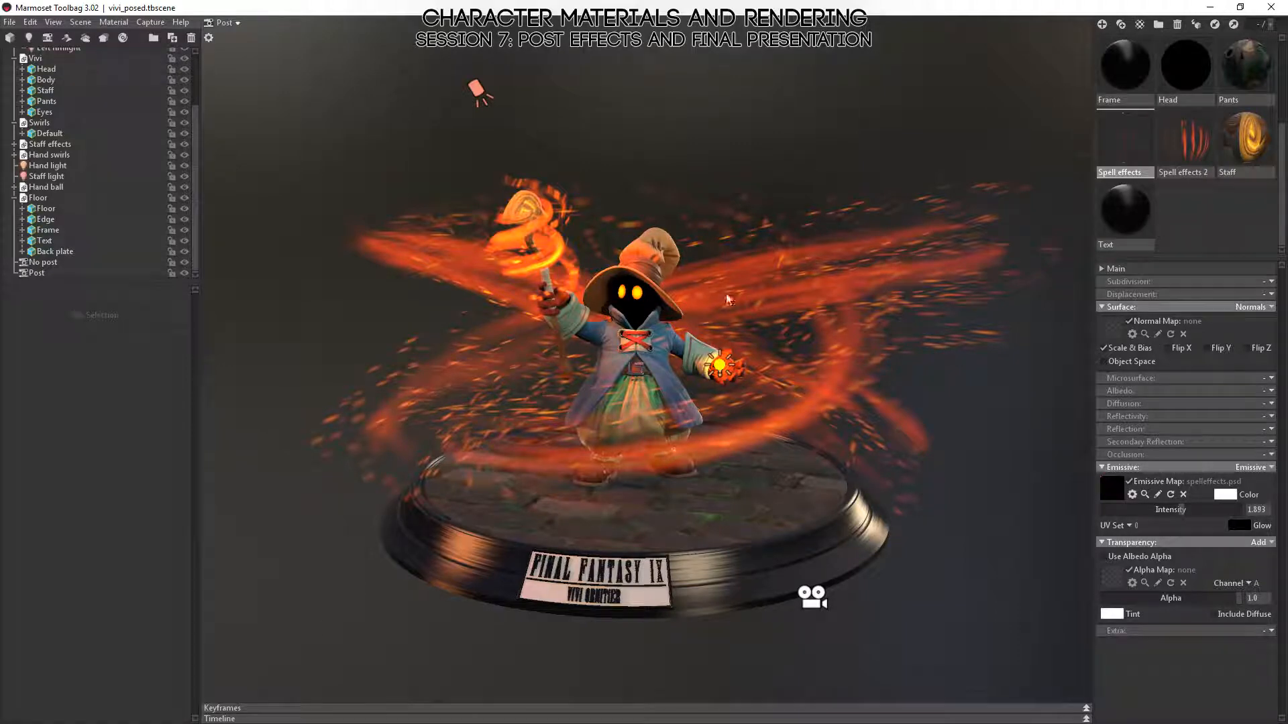
left_click_drag(470, 281, 437, 193)
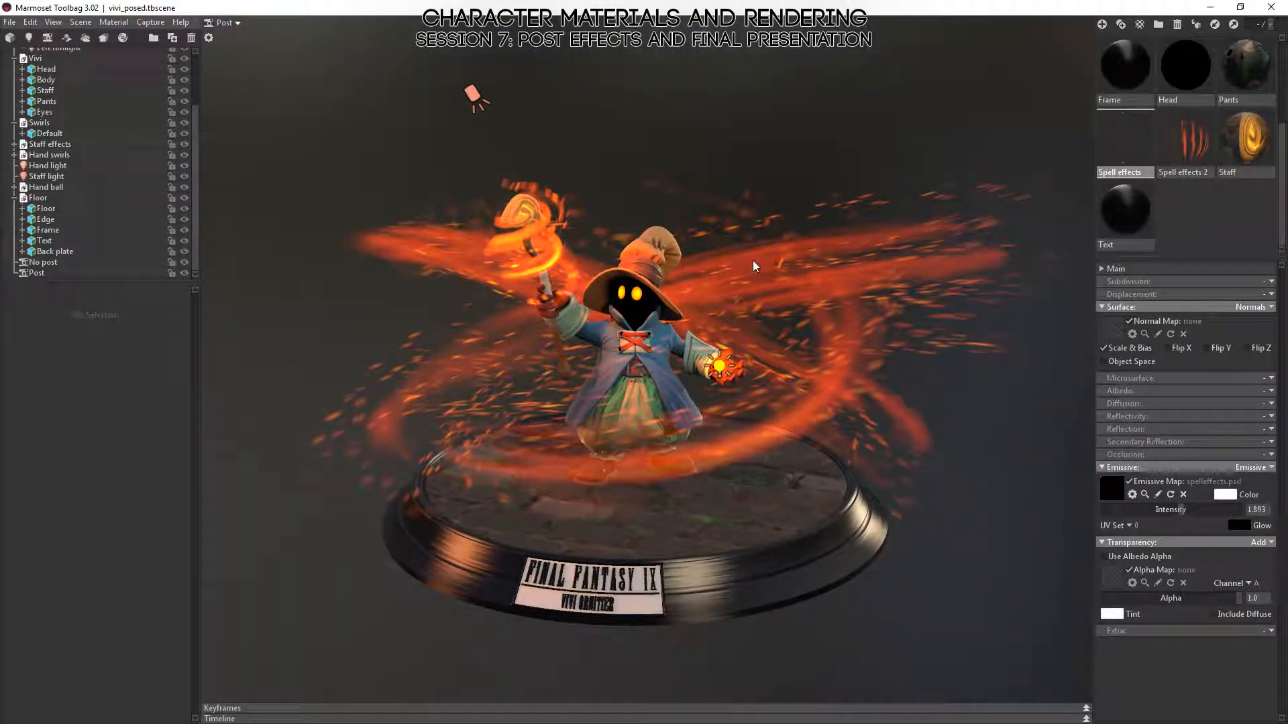
left_click_drag(752, 262, 754, 295)
right_click_drag(754, 289, 762, 335)
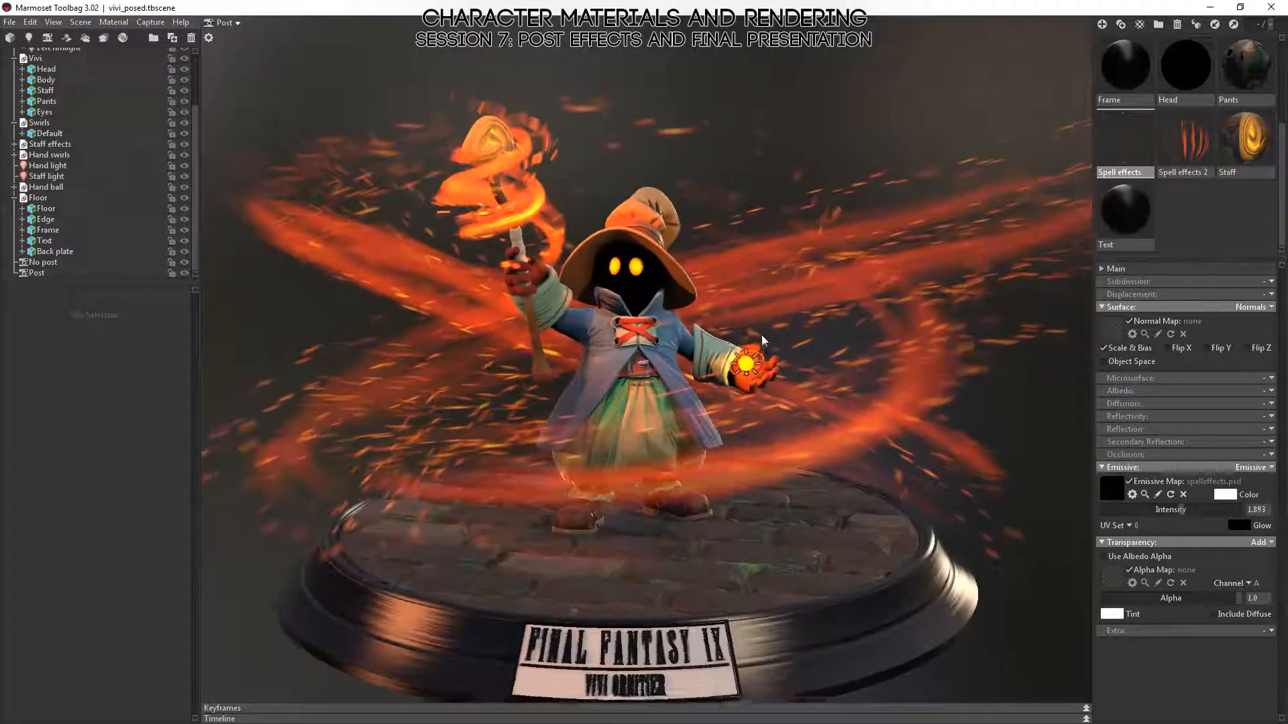
middle_click_drag(762, 335, 782, 307)
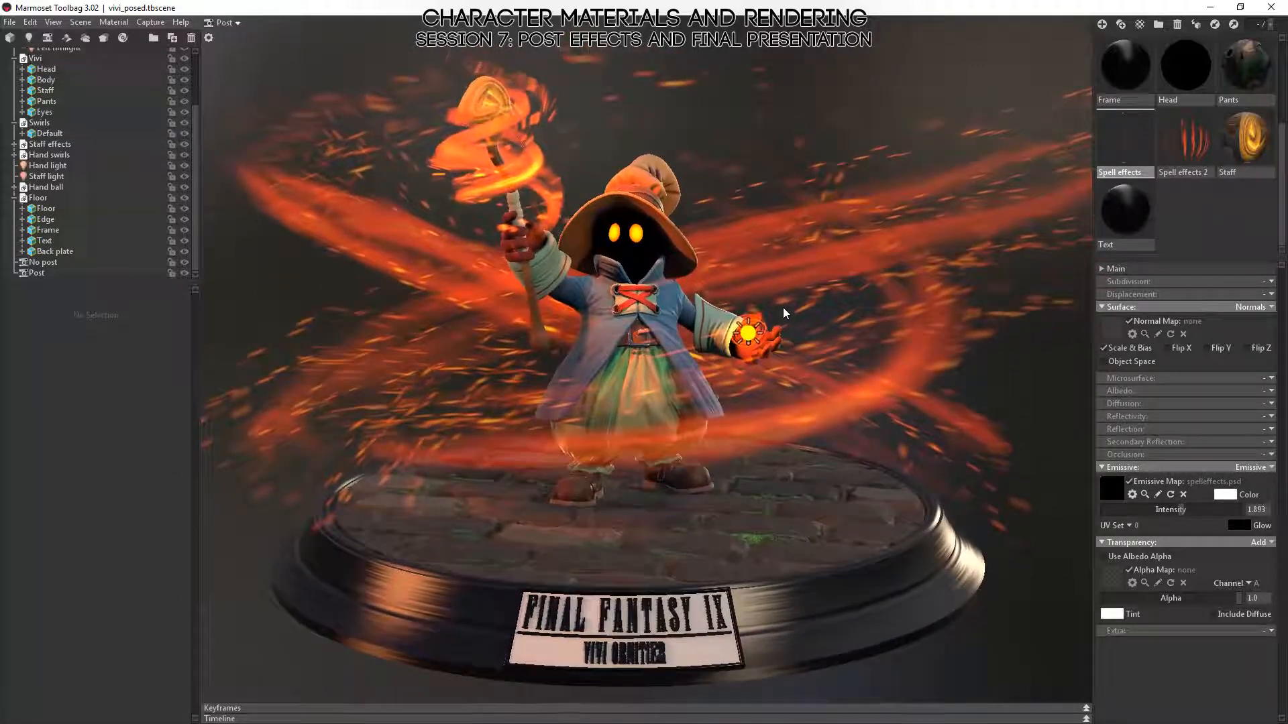
right_click_drag(840, 365, 812, 341)
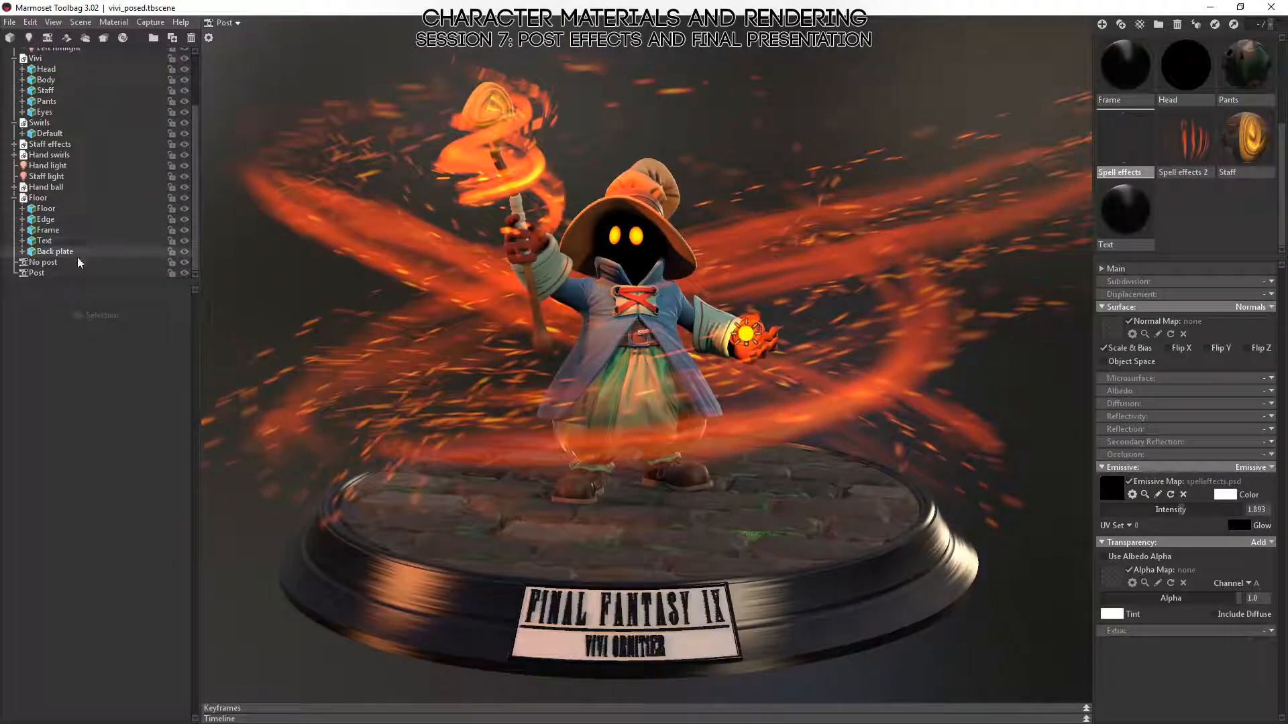
- Review the Post camera's limit and lens settings, and examine the statue from several angles and distances
left_click(40, 271)
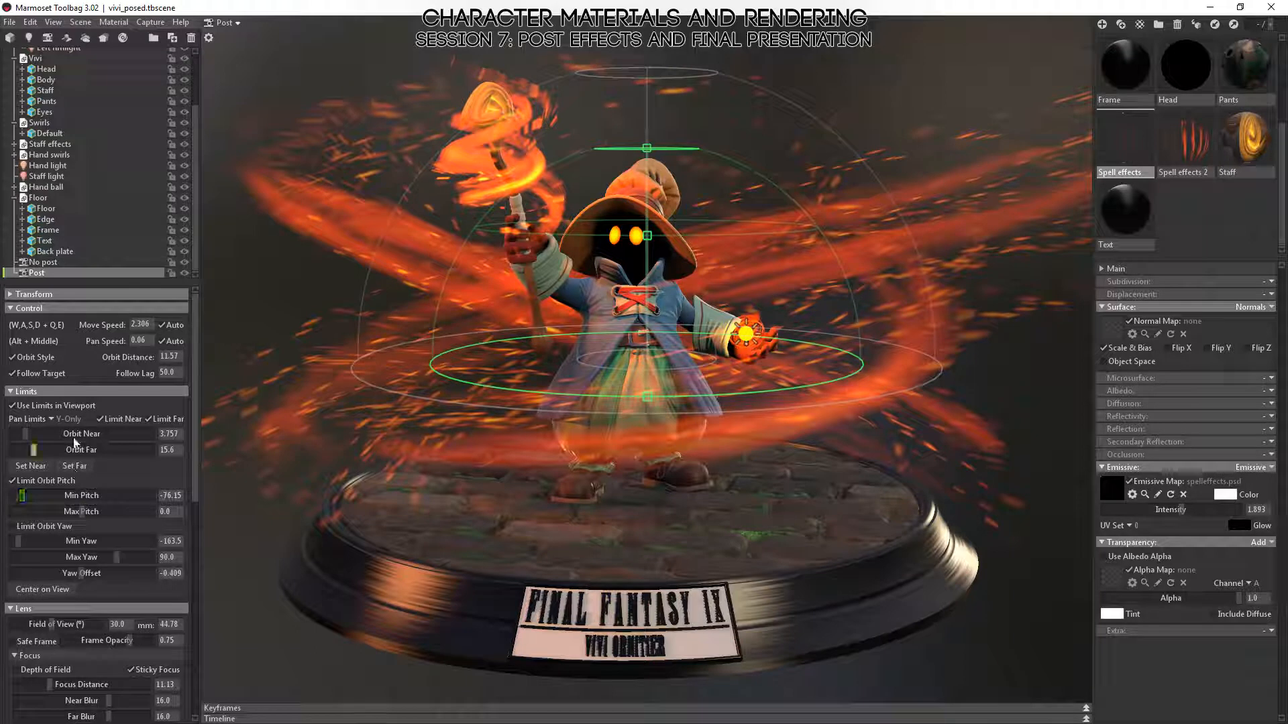
scroll(123, 422, "down", 3)
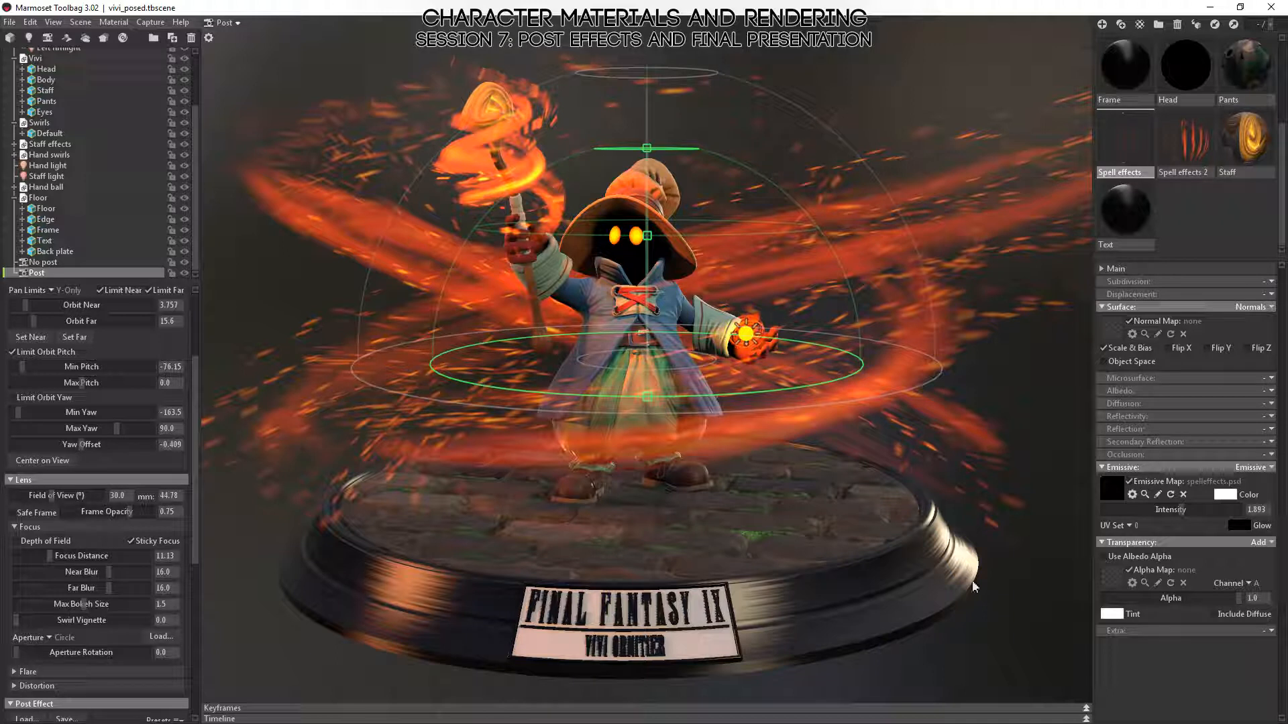
left_click(1043, 661)
left_click_drag(988, 343, 921, 381)
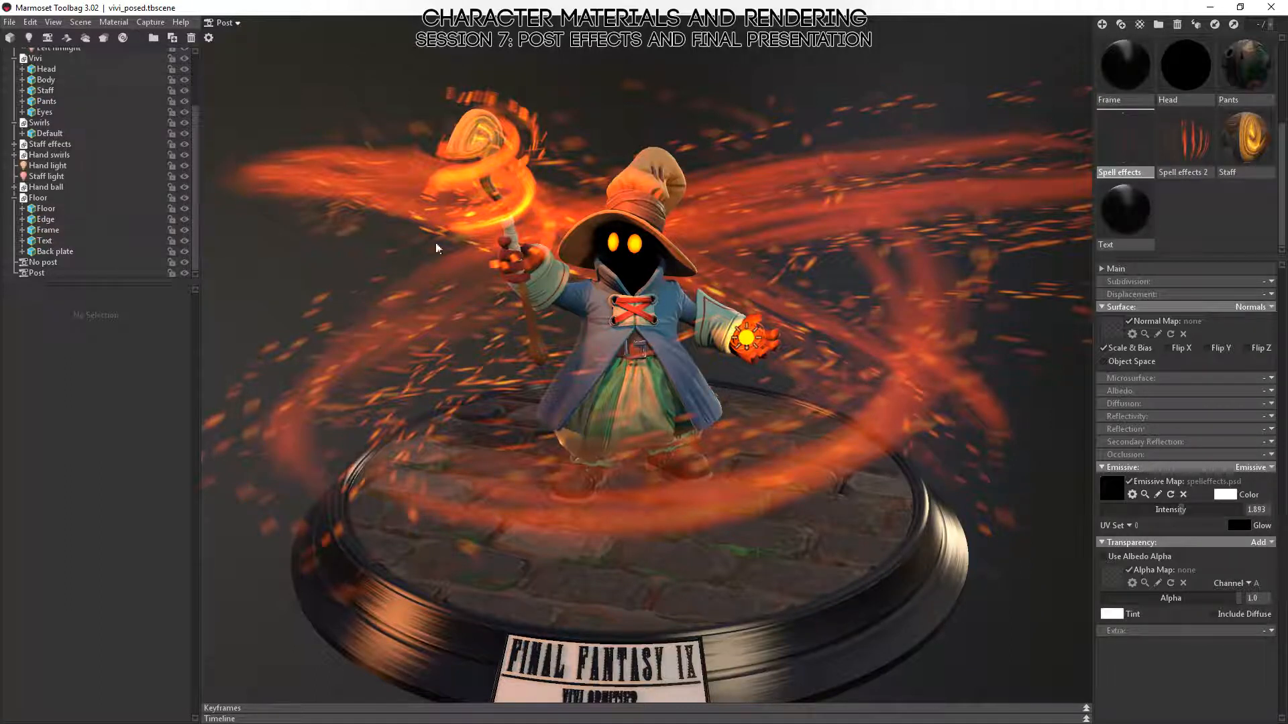
mouse_move(861, 201)
left_mouse_down()
mouse_move(858, 219)
mouse_move(869, 191)
left_mouse_up()
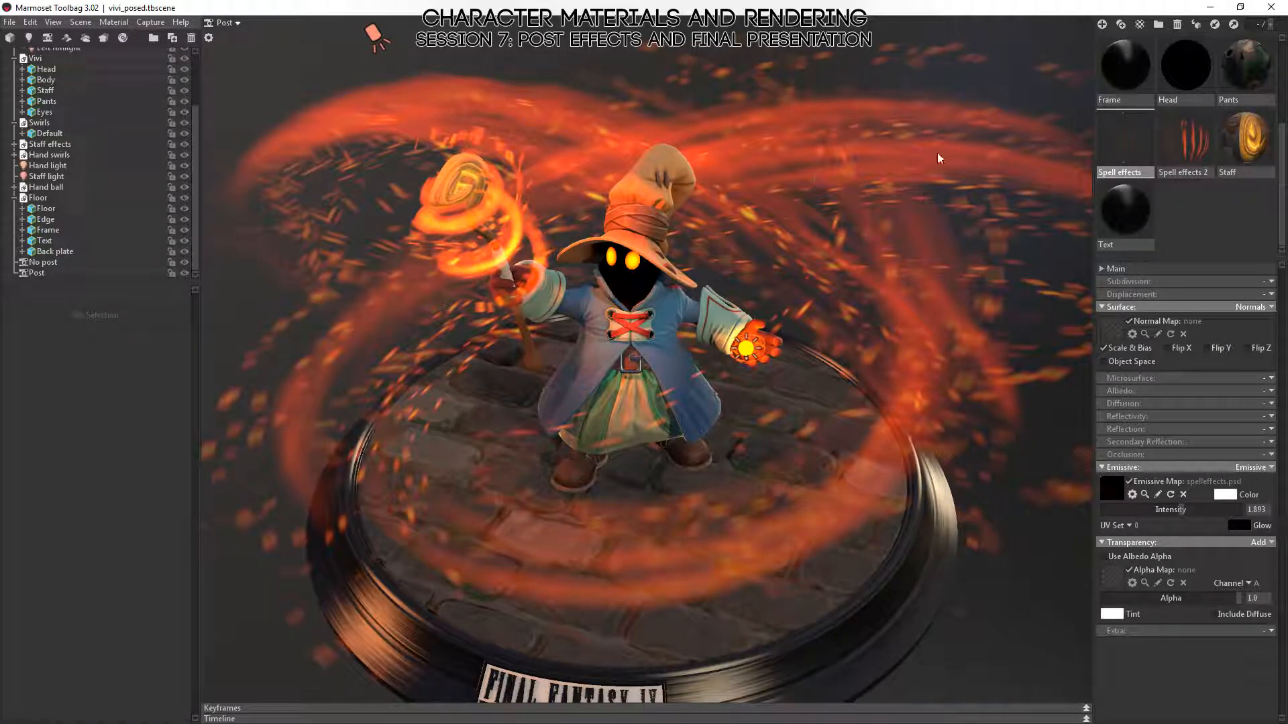
left_click_drag(1038, 576, 913, 354)
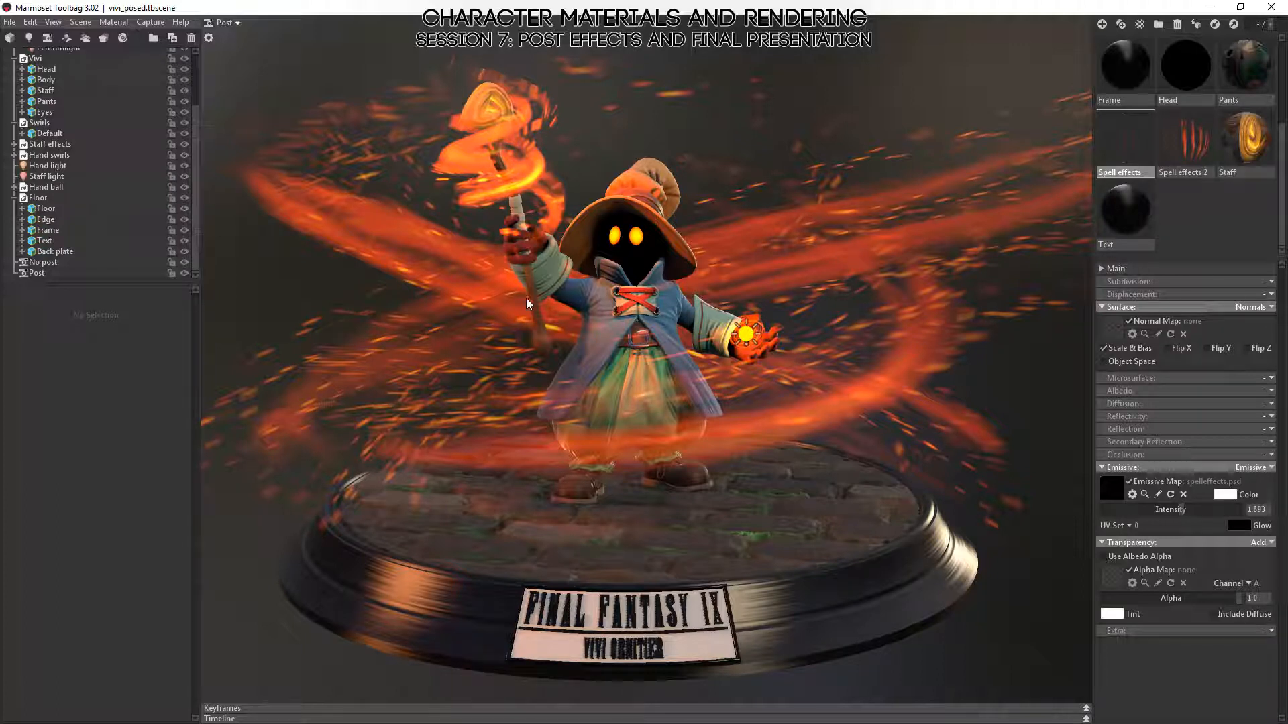
left_click(55, 273)
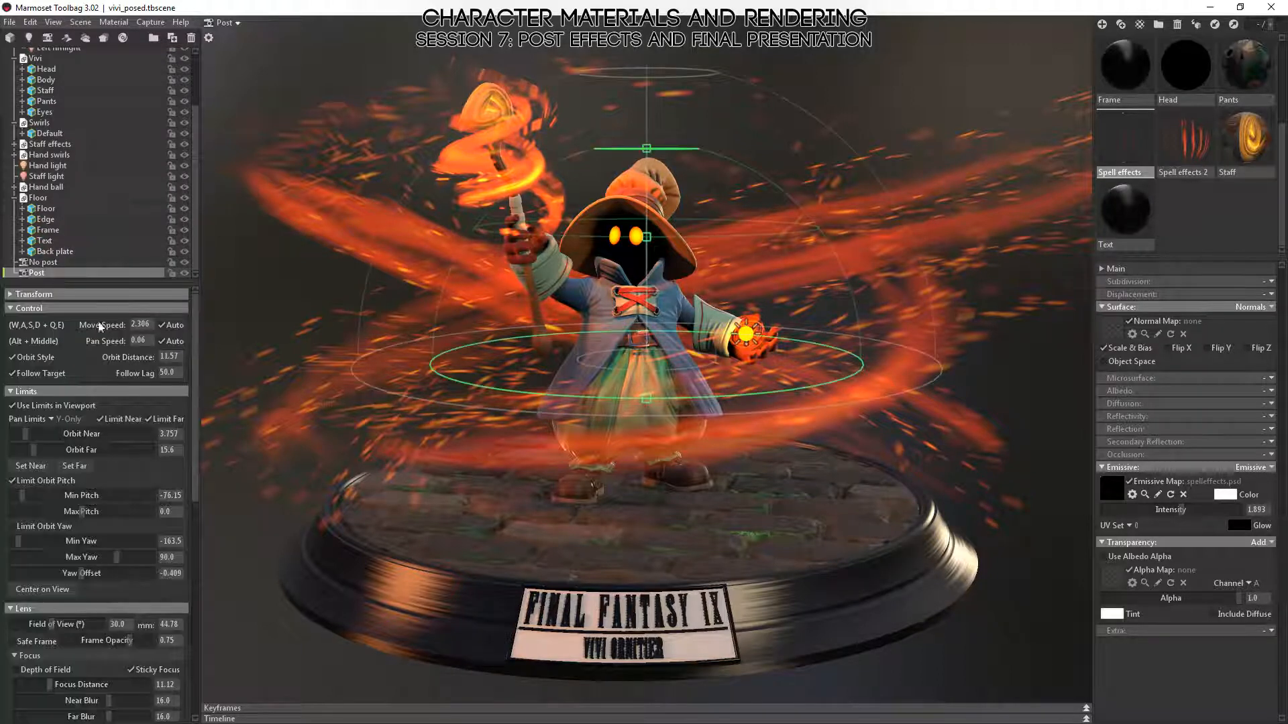
scroll(137, 573, "down", 5)
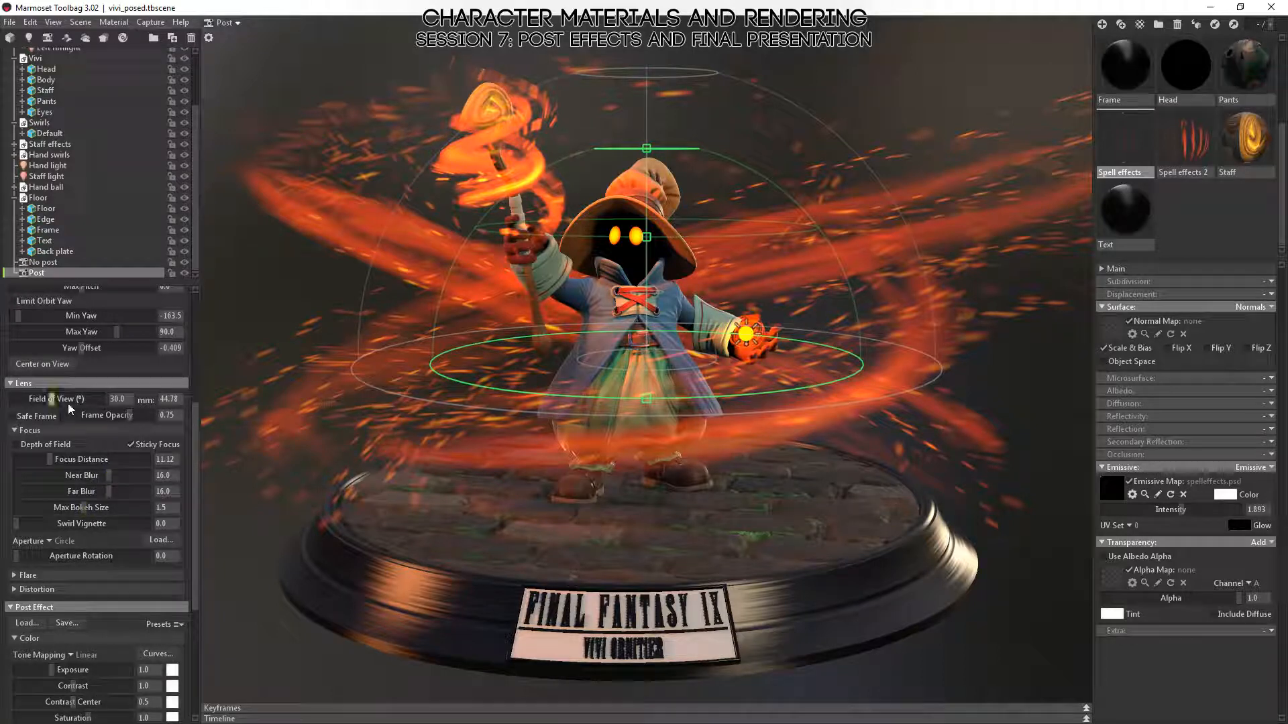
right_click_drag(798, 516, 755, 432)
left_click(920, 614)
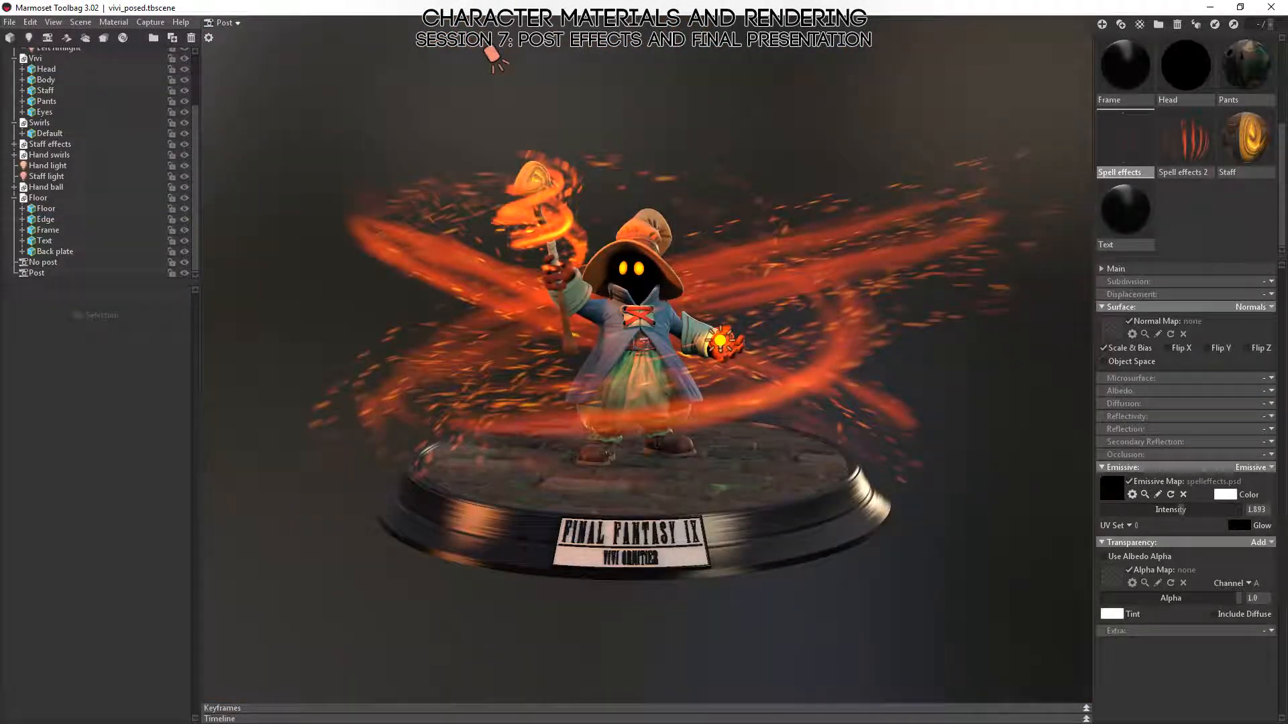
- Reselect the Post camera, collapse its limit settings, and try a field of view of 52.13° around the statue
left_click(34, 274)
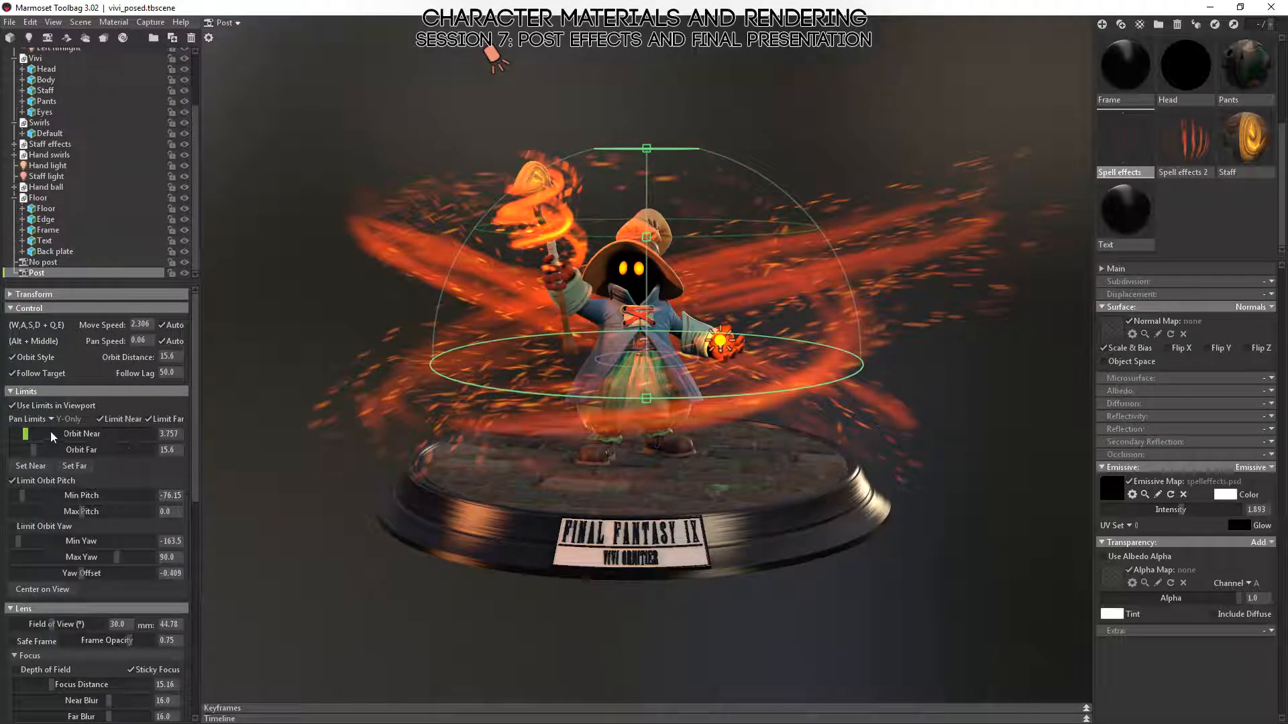
left_click(11, 391)
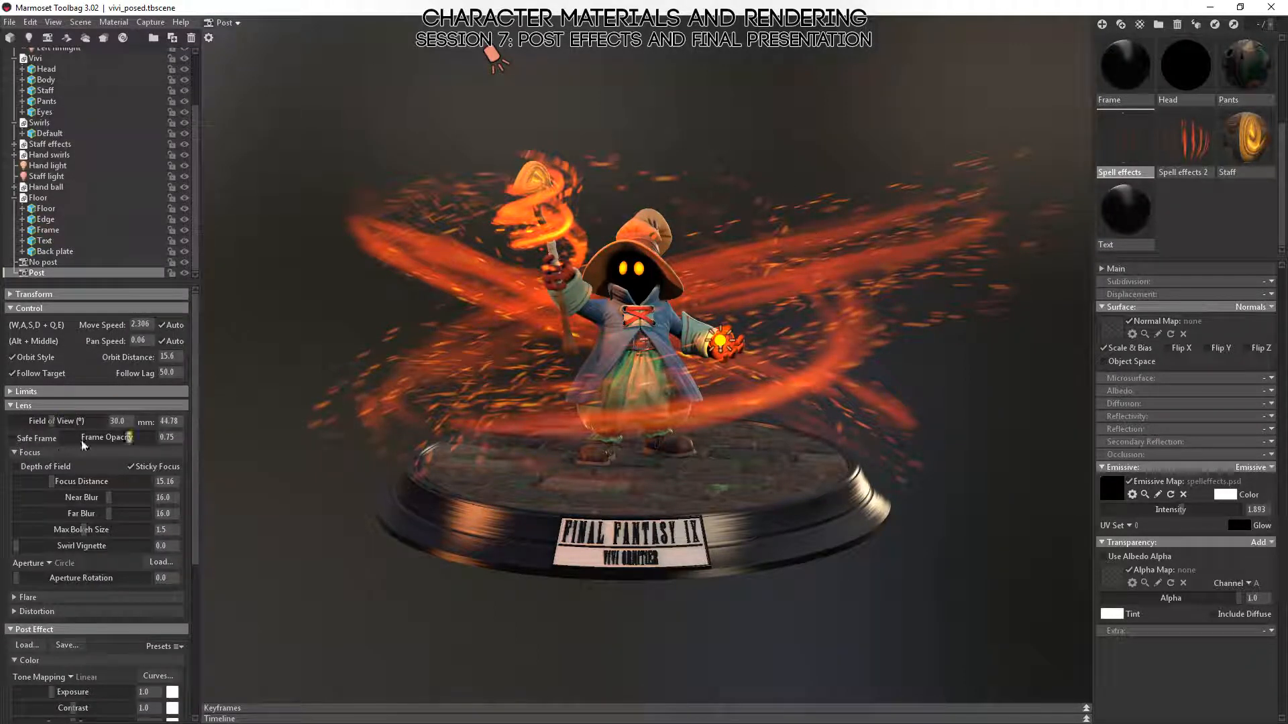
left_click_drag(52, 421, 806, 481)
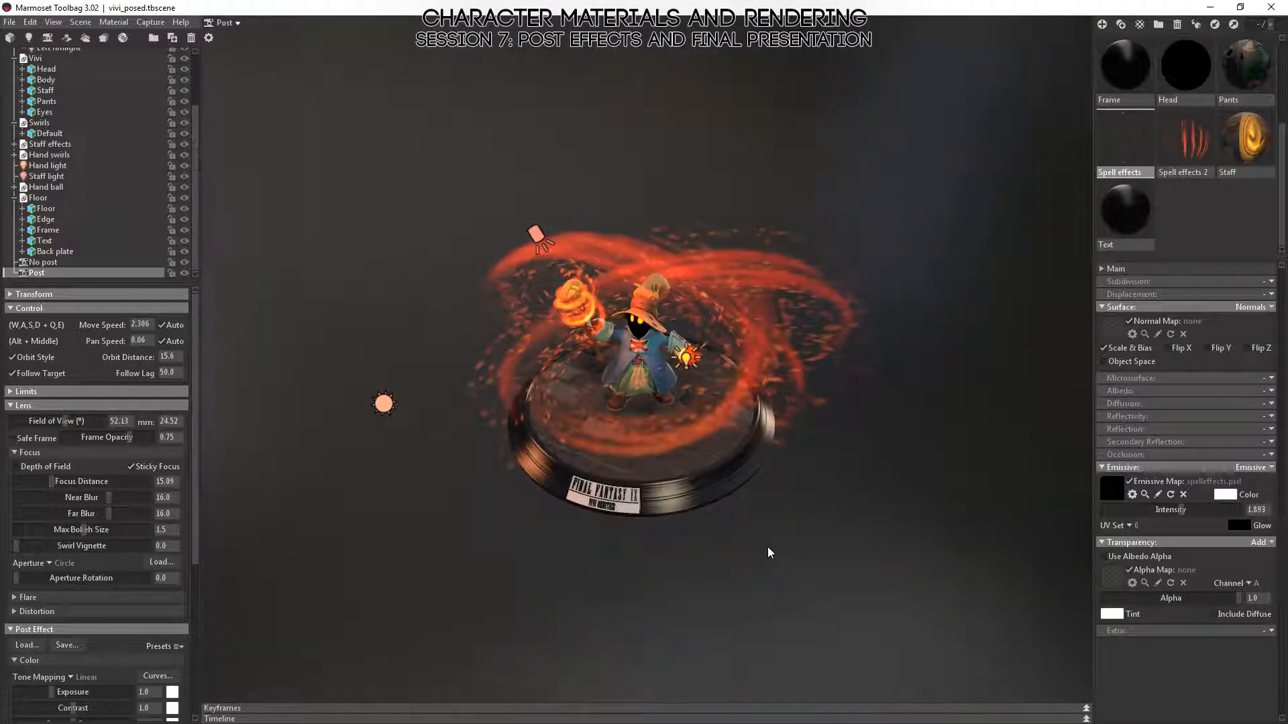
scroll(761, 461, "up", 10)
left_click_drag(799, 525, 843, 444)
right_click_drag(843, 444, 670, 429)
left_click_drag(670, 429, 736, 446)
scroll(736, 447, "down", 3)
- Set the Post camera's field of view to 30° and reframe the statue
left_click(134, 421)
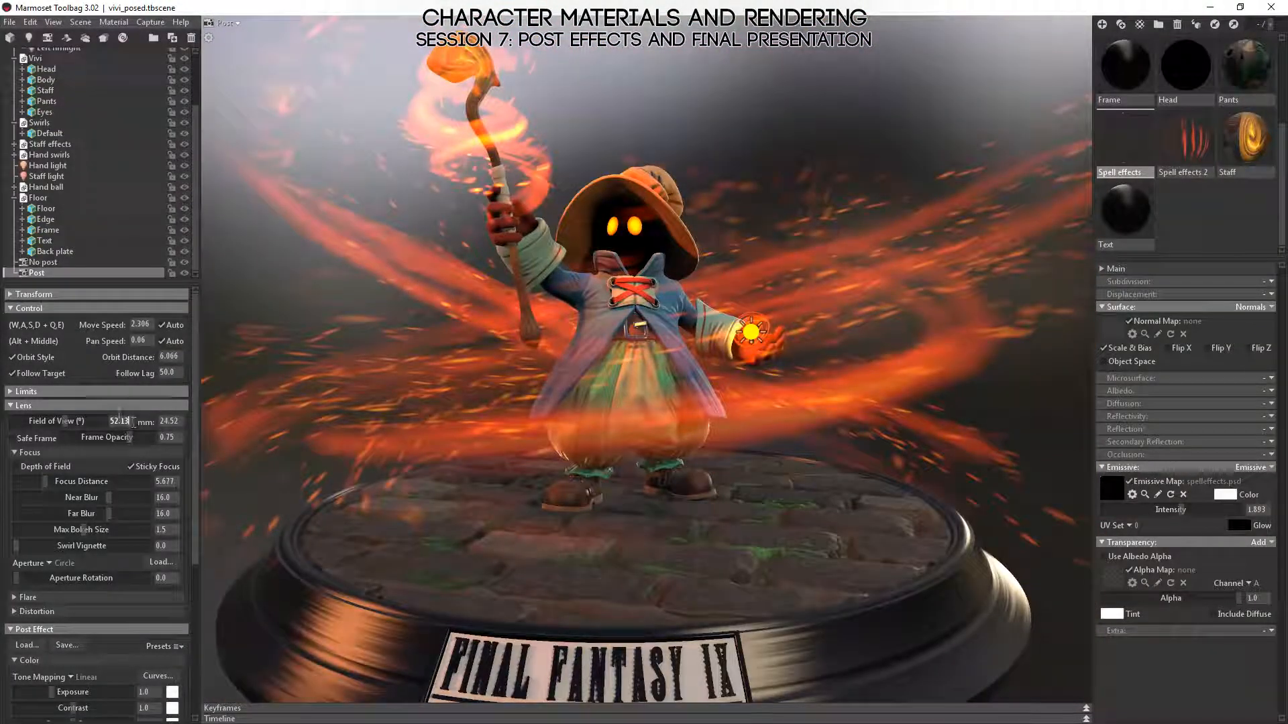
type("30")
key("Return")
right_click_drag(654, 436, 620, 299, "alt")
left_click_drag(619, 300, 795, 372)
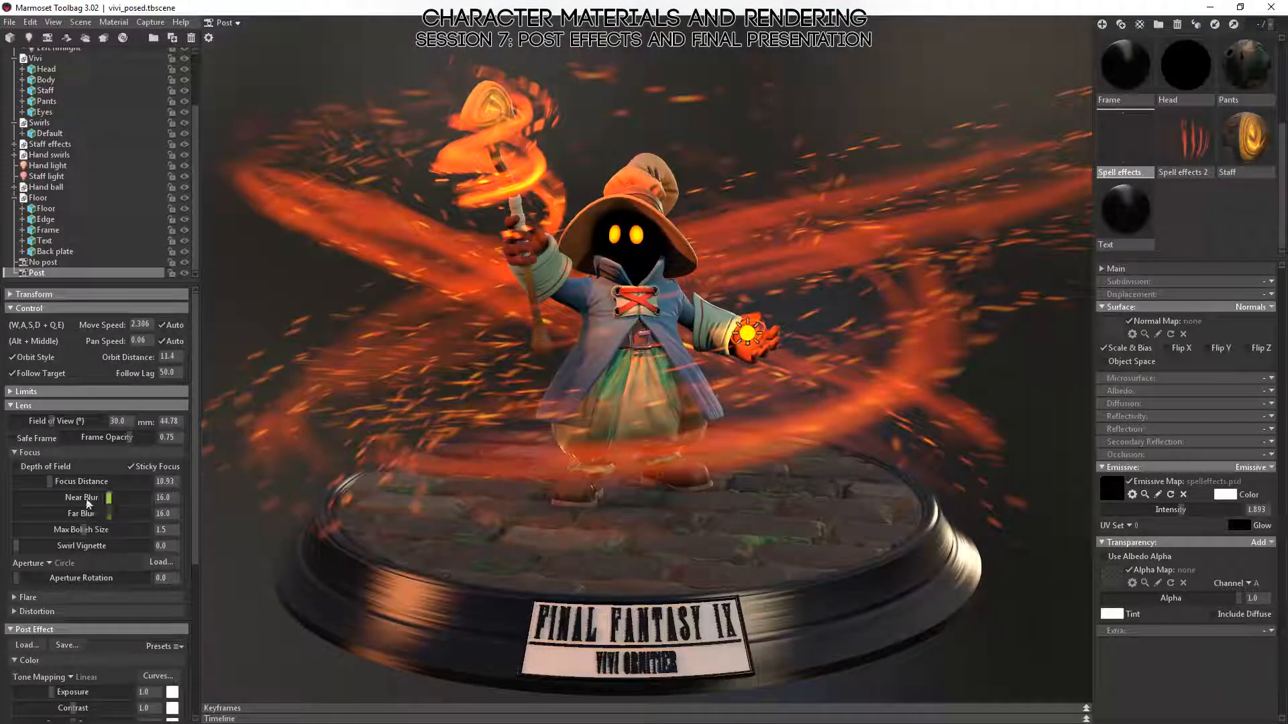
- Expand the Post camera's distortion settings and set Chromatic Aberration to 1.0
scroll(83, 469, "down", 3)
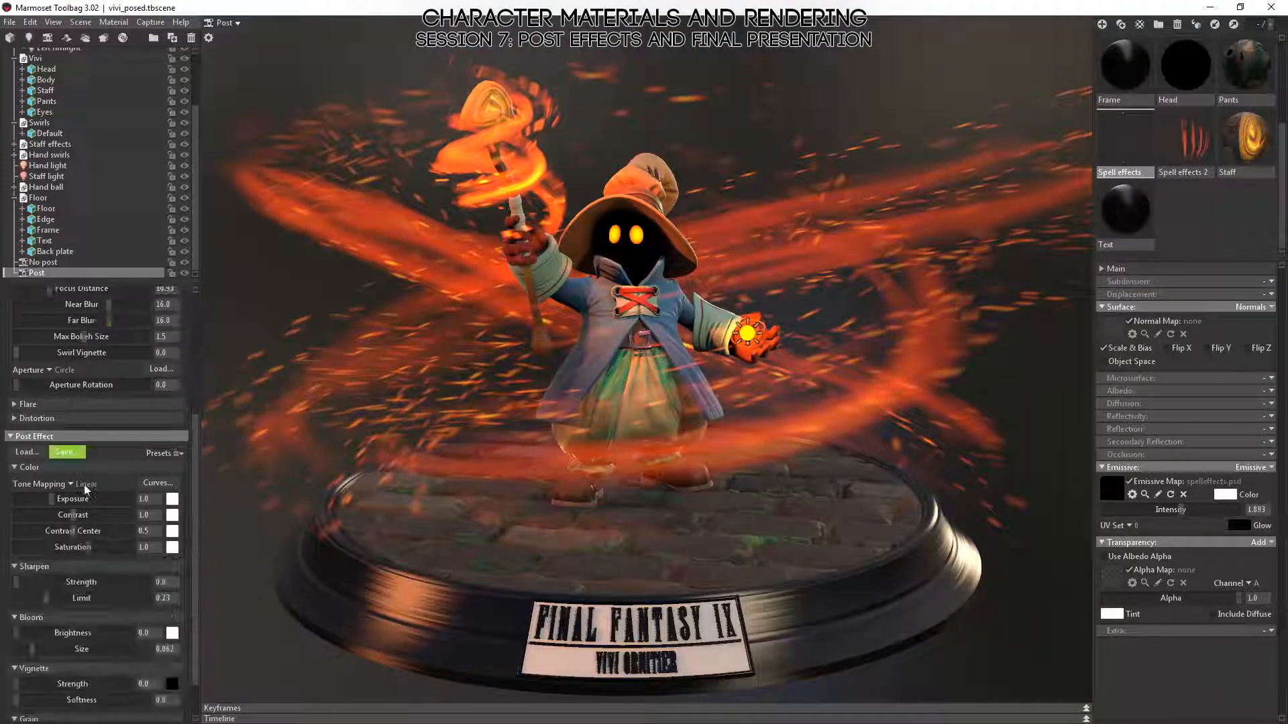
left_click(15, 418)
left_click_drag(553, 433, 694, 427)
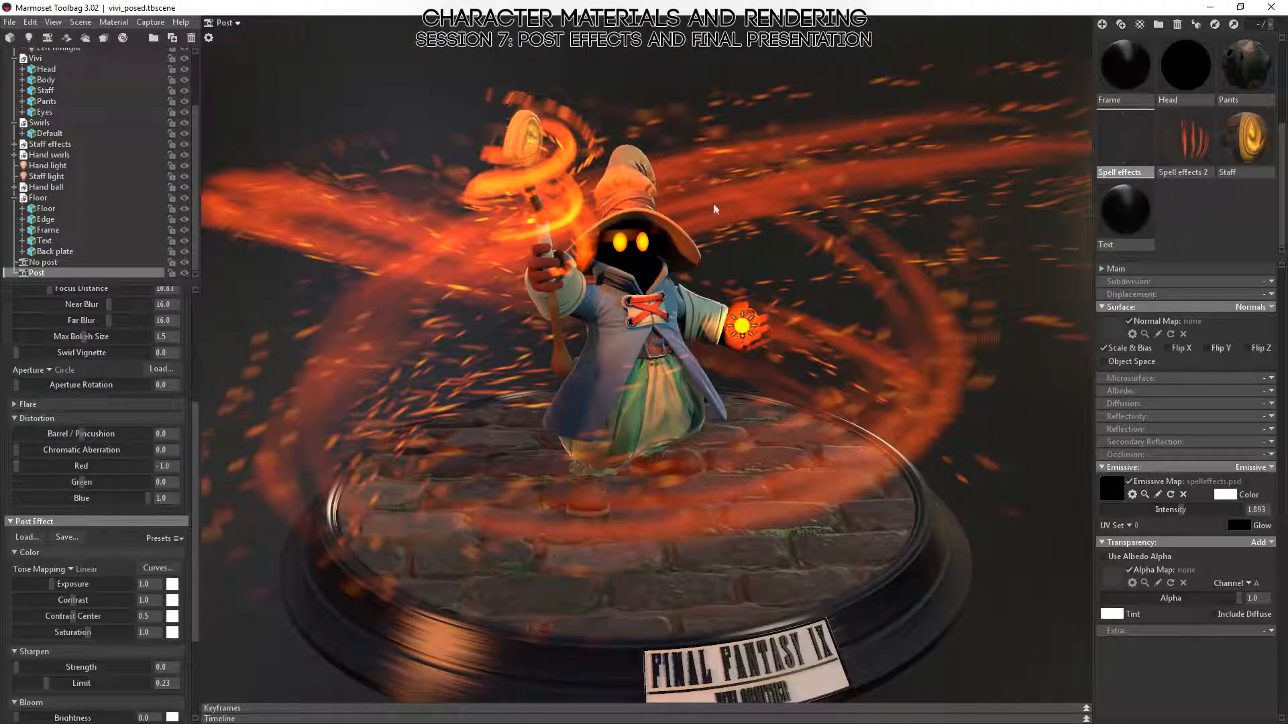
left_click_drag(821, 394, 729, 406)
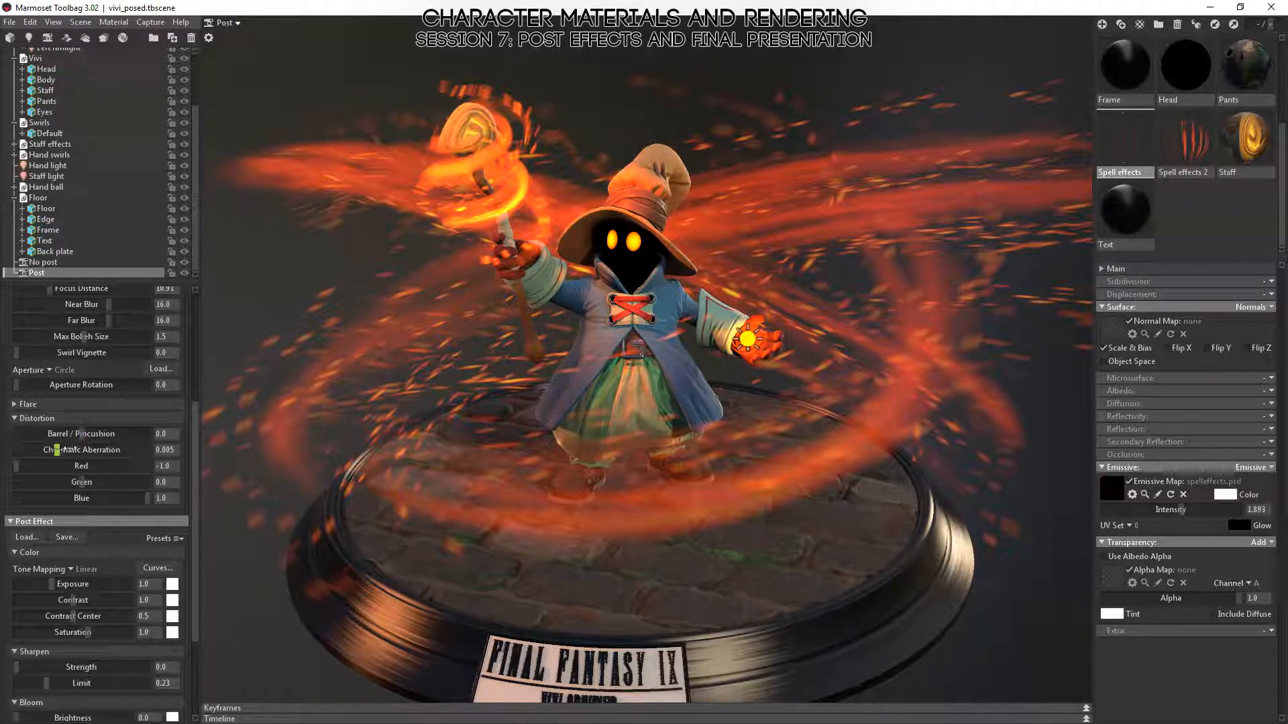
left_click_drag(50, 446, 210, 447)
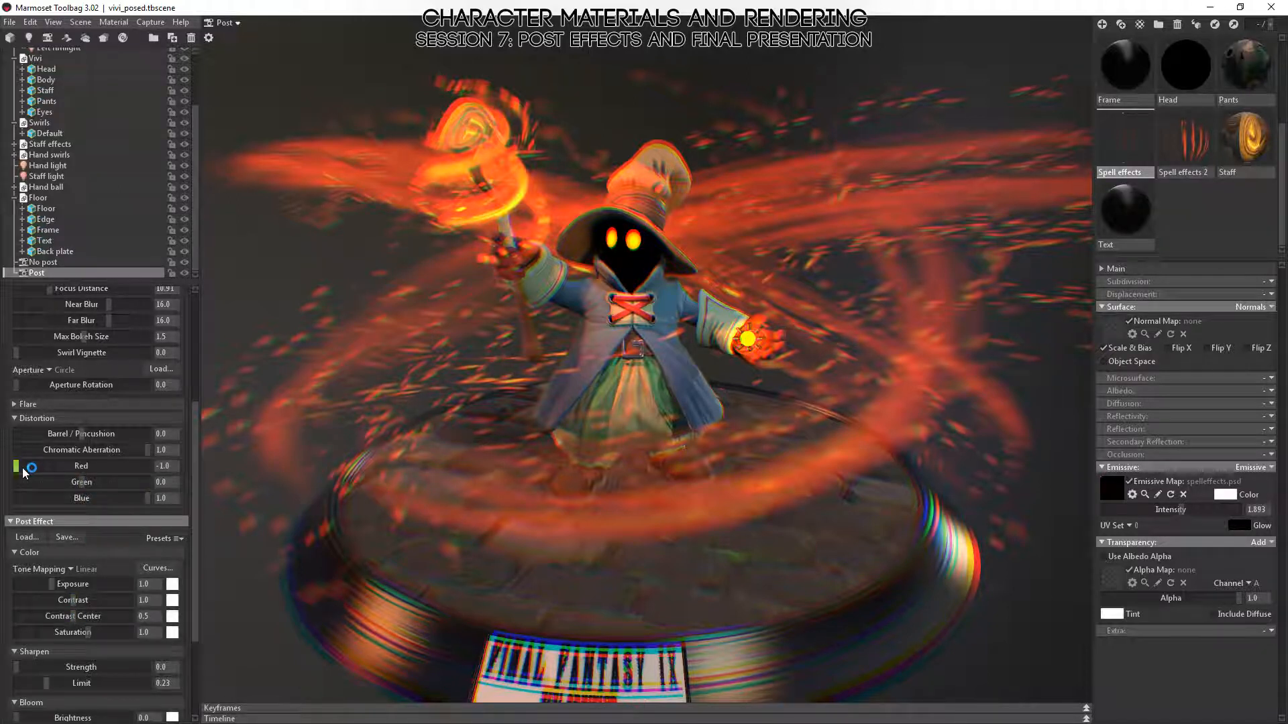
- Set the chromatic aberration's Red value to -0.102 and Blue value to 0.142
left_click_drag(23, 472, 77, 476)
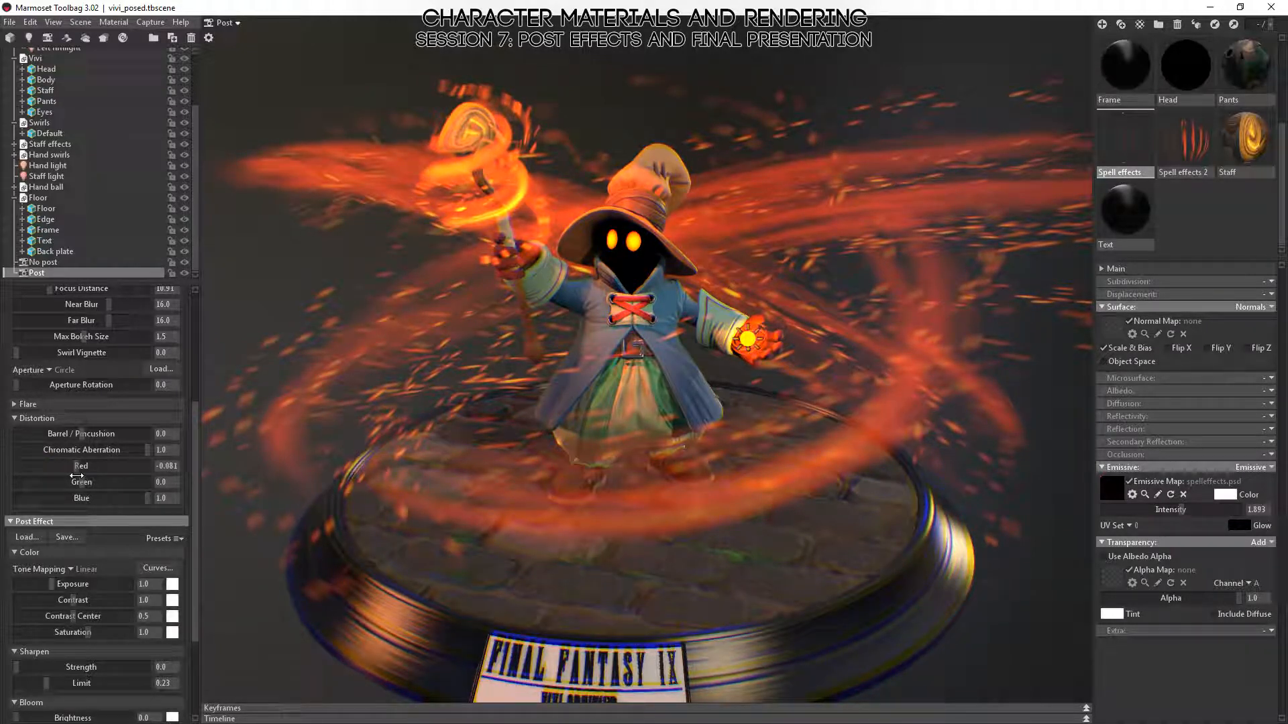
left_click_drag(147, 510, 72, 467)
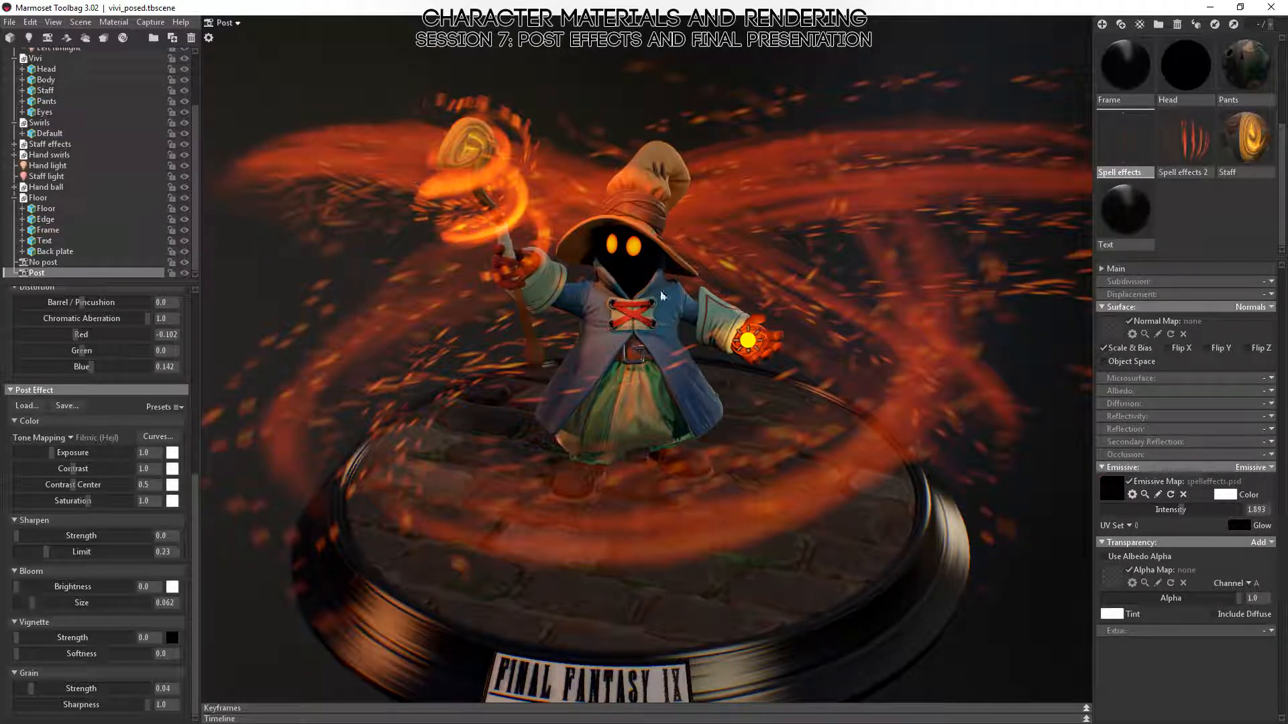
- Open the color curve editor for the Post camera and switch its channel to Red
left_click(158, 437)
left_click(243, 521)
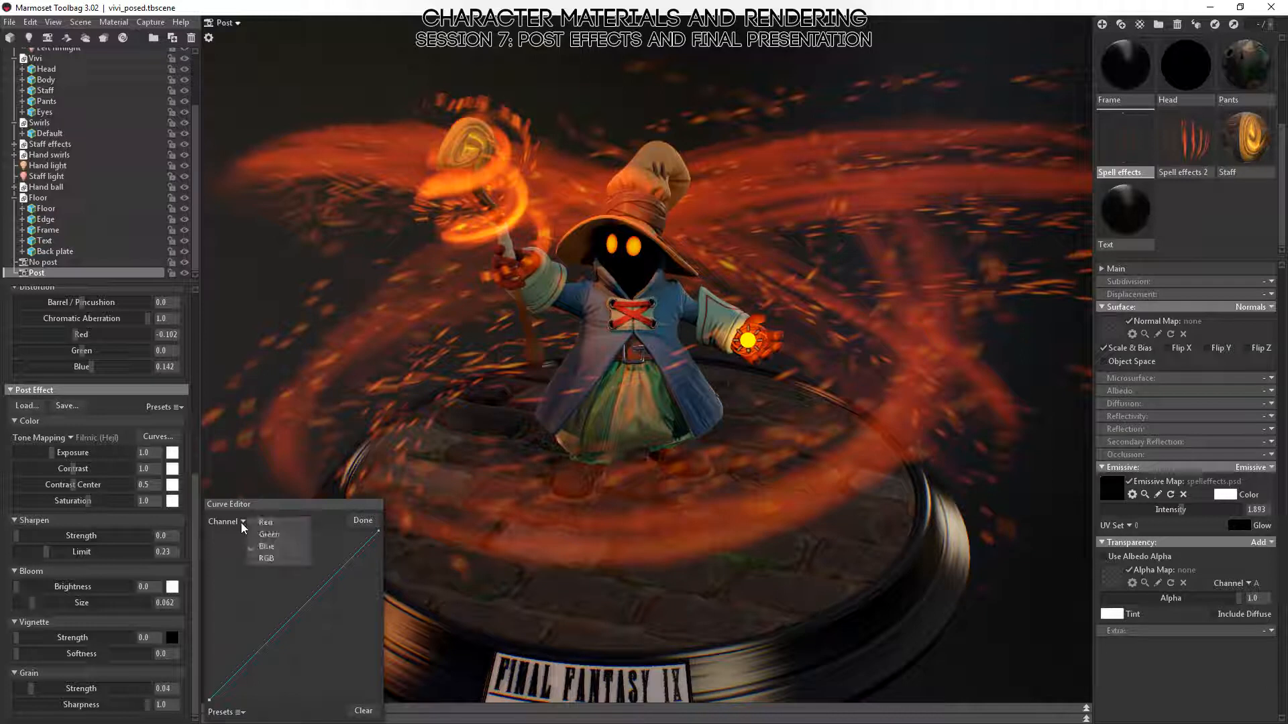
left_click(279, 537)
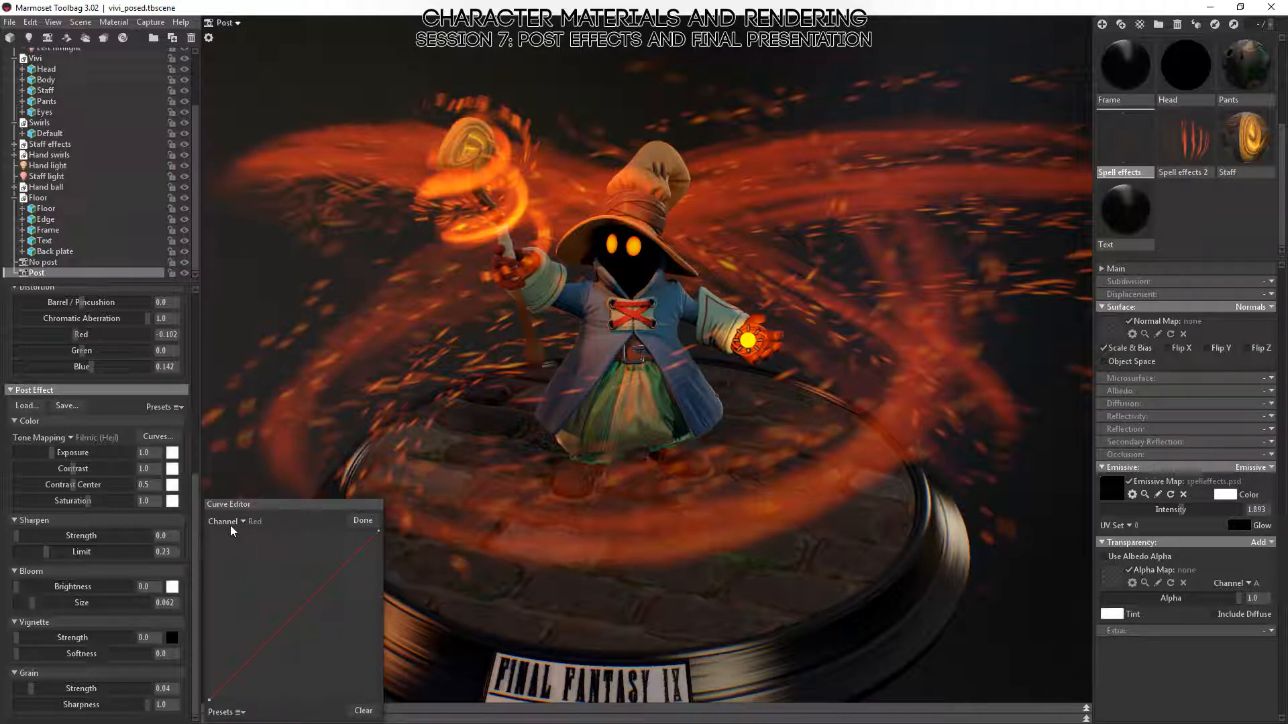
- Shape the RGB curve into a contrast curve by raising a point in the highlights and anchoring a point in the deep shadows
left_click(232, 525)
left_click(265, 558)
left_click_drag(352, 558, 335, 537)
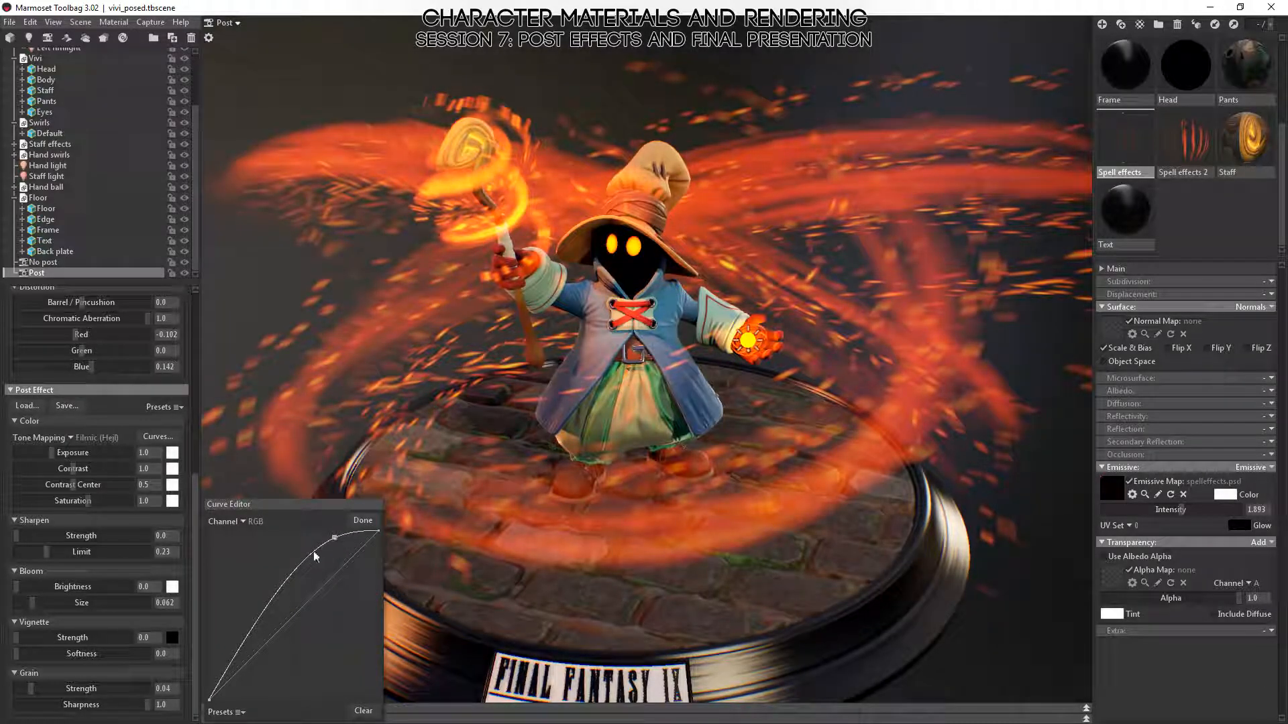
left_click_drag(232, 663, 236, 673)
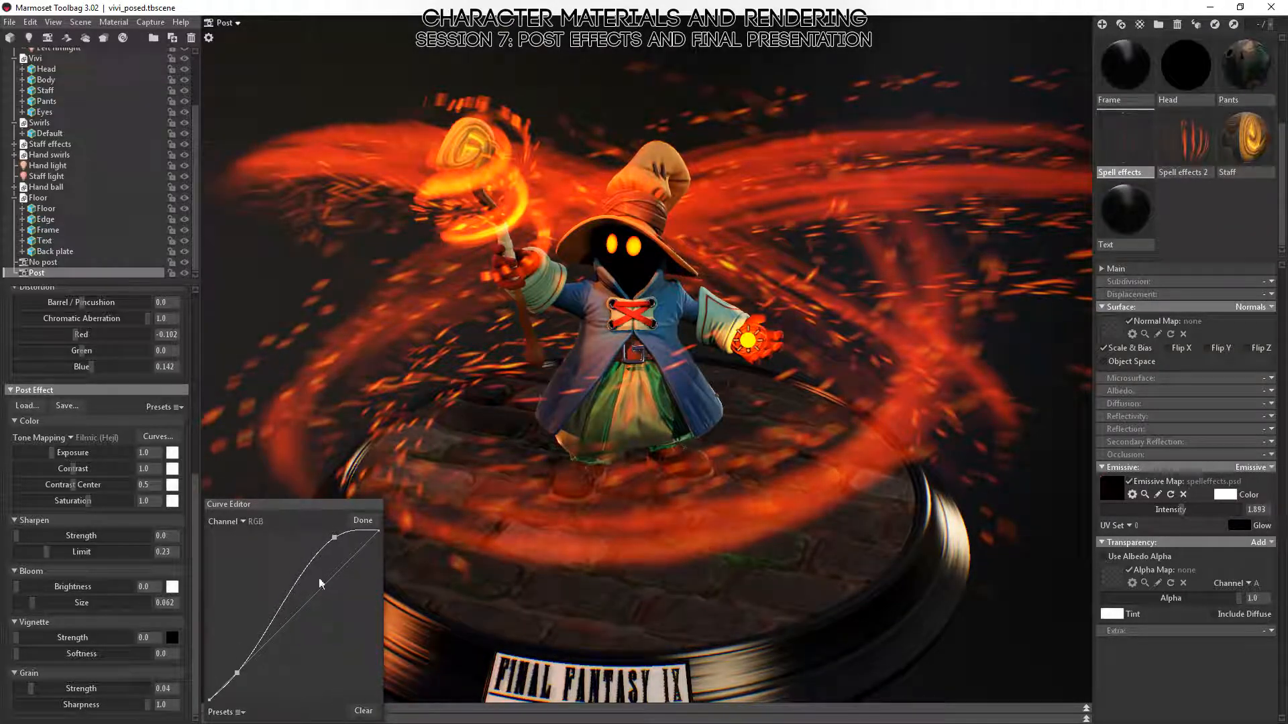
left_click_drag(335, 538, 333, 539)
- Shape the Red channel curve into a gentle S, with a slightly lowered shadow point and a second point in the upper midtones
left_click(231, 524)
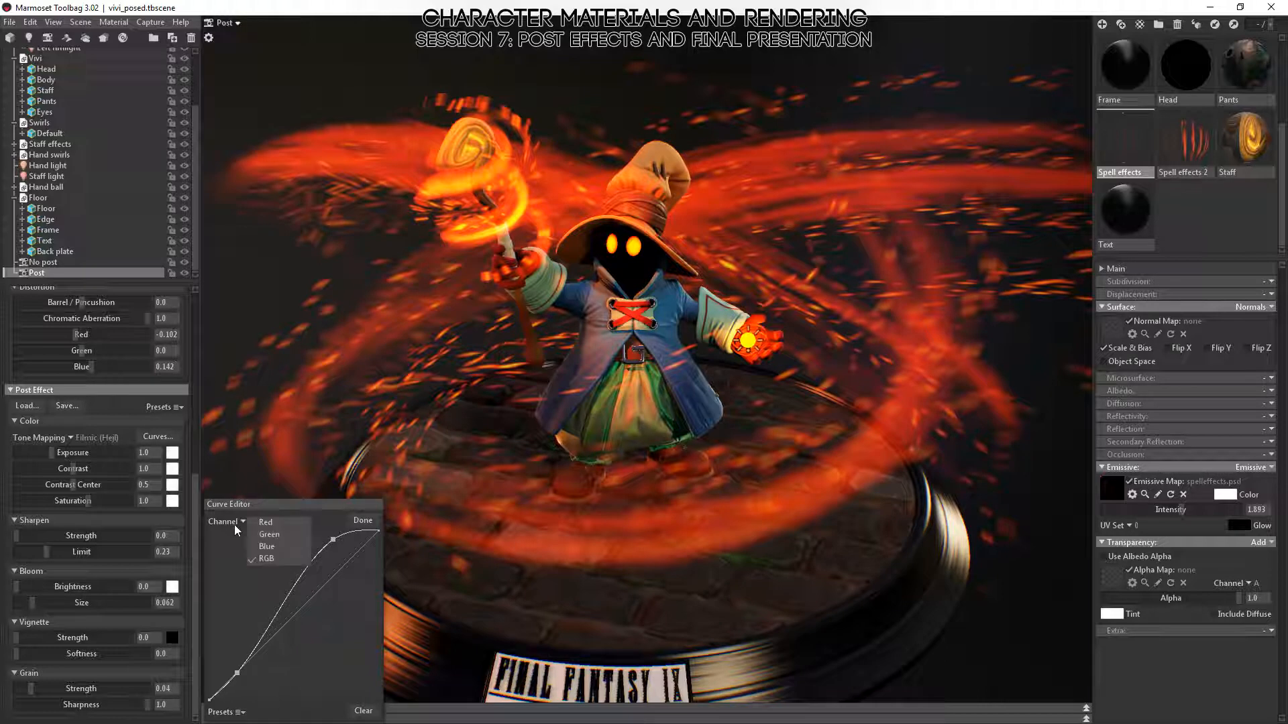
left_click(270, 523)
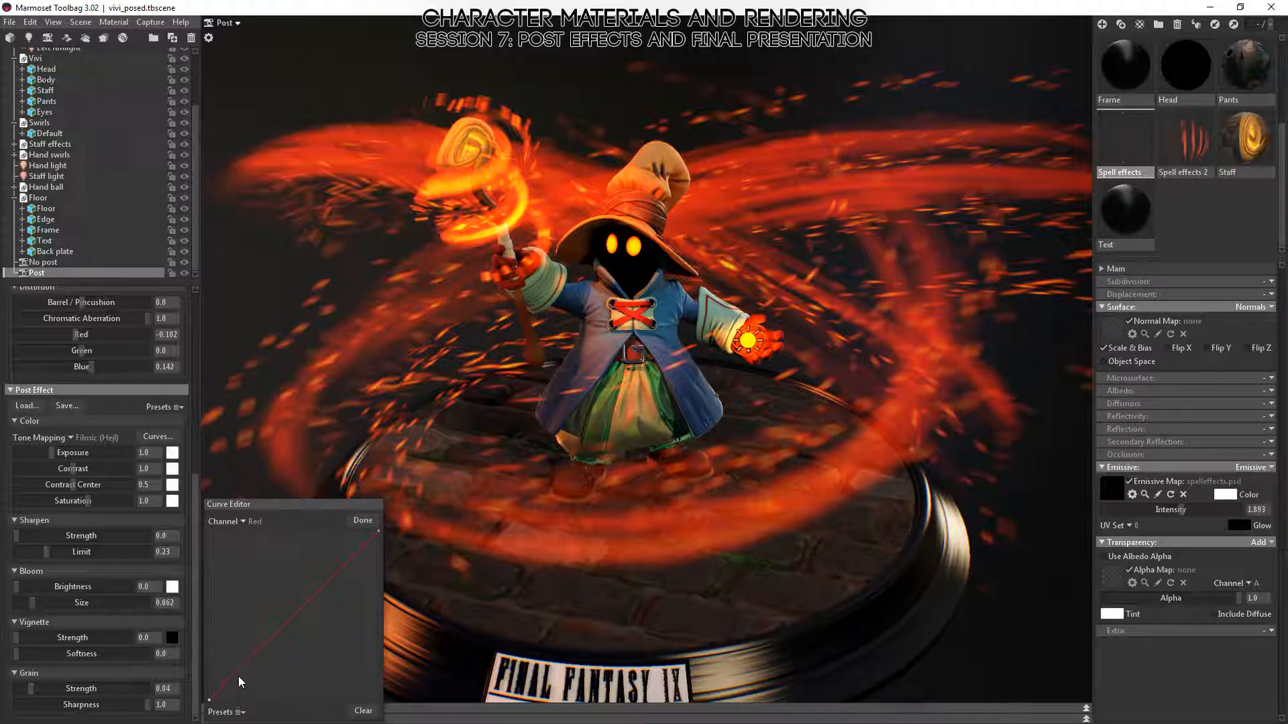
left_click_drag(239, 678, 240, 685)
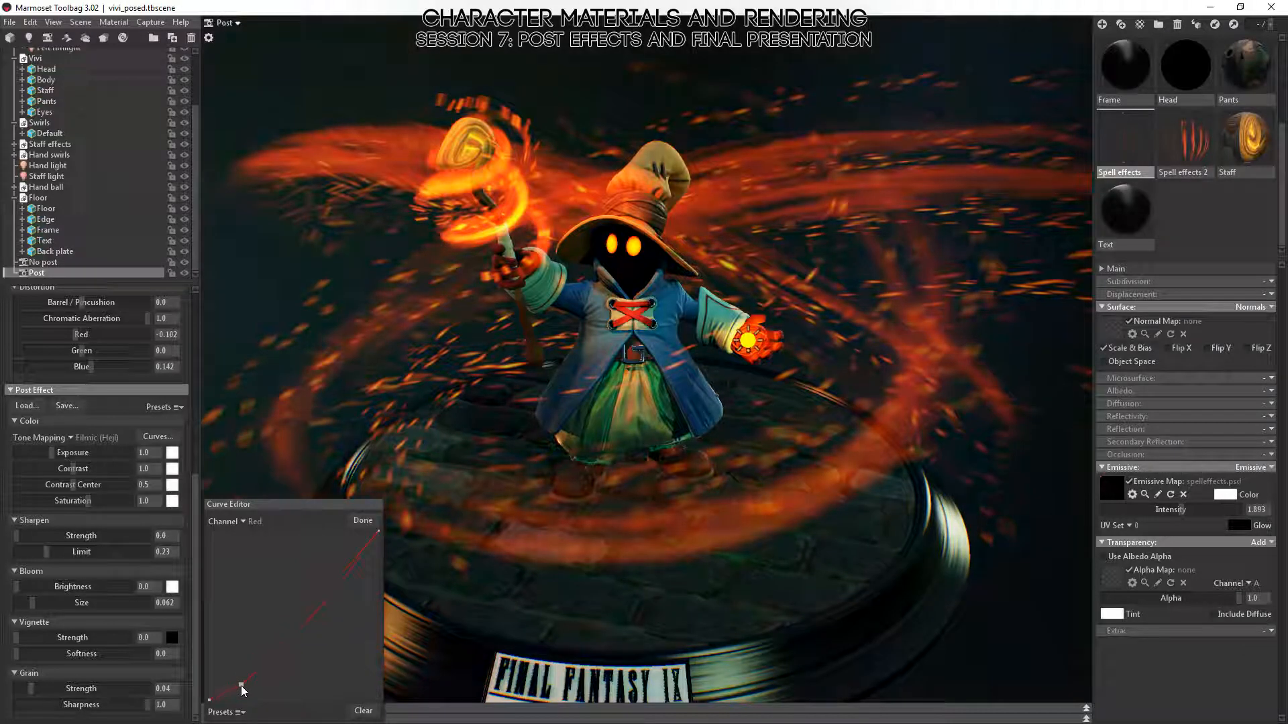
left_click(327, 579)
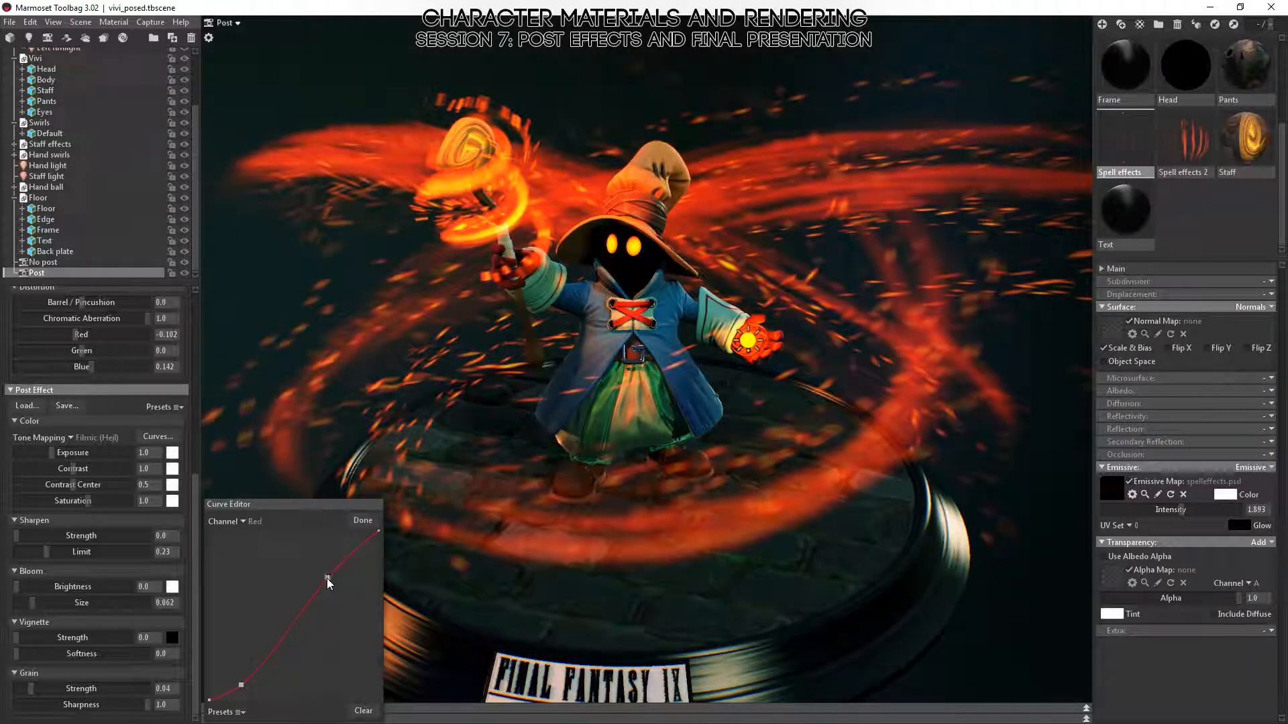
left_click_drag(241, 683, 239, 677)
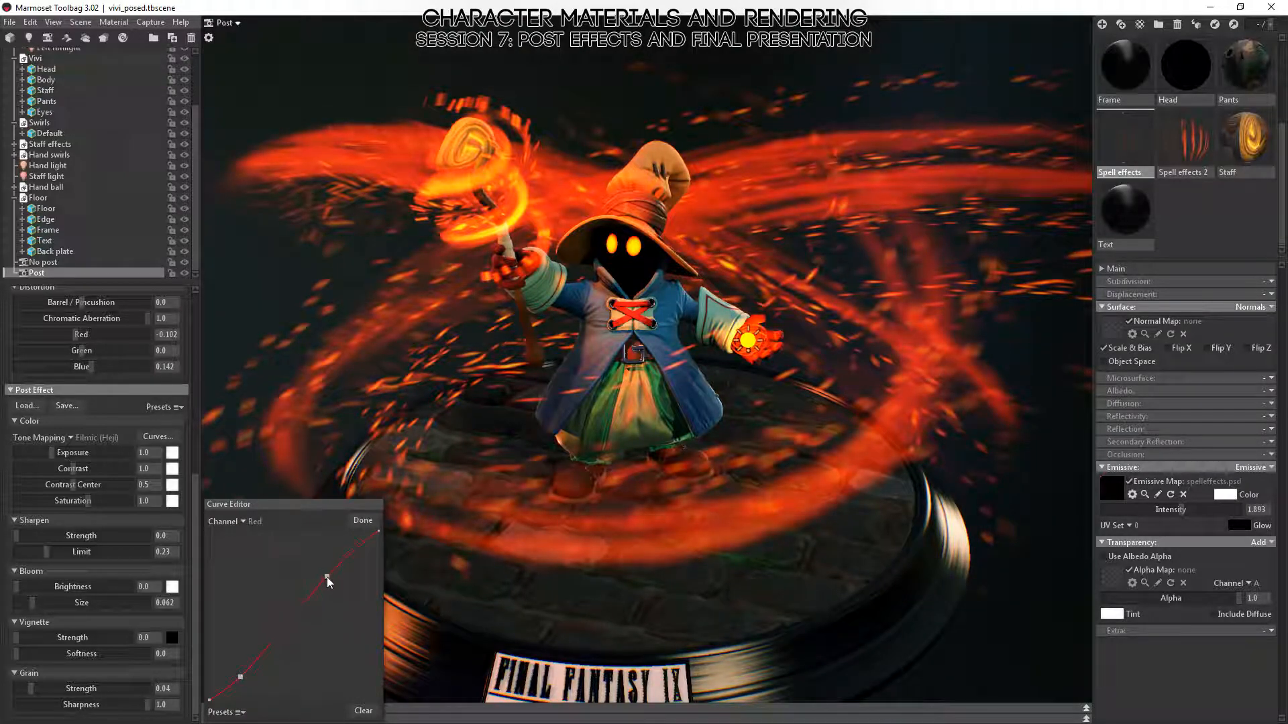
- Lower the Green channel curve slightly in the darker midtones
left_click(242, 524)
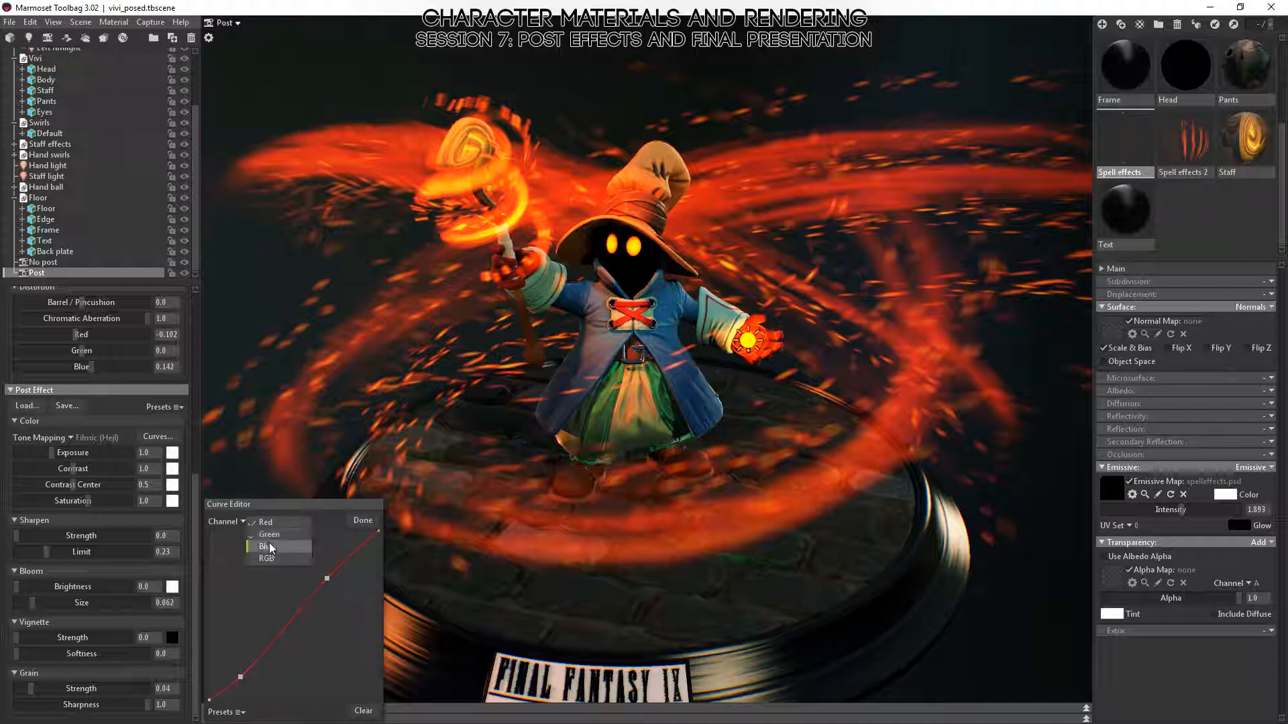
left_click(268, 535)
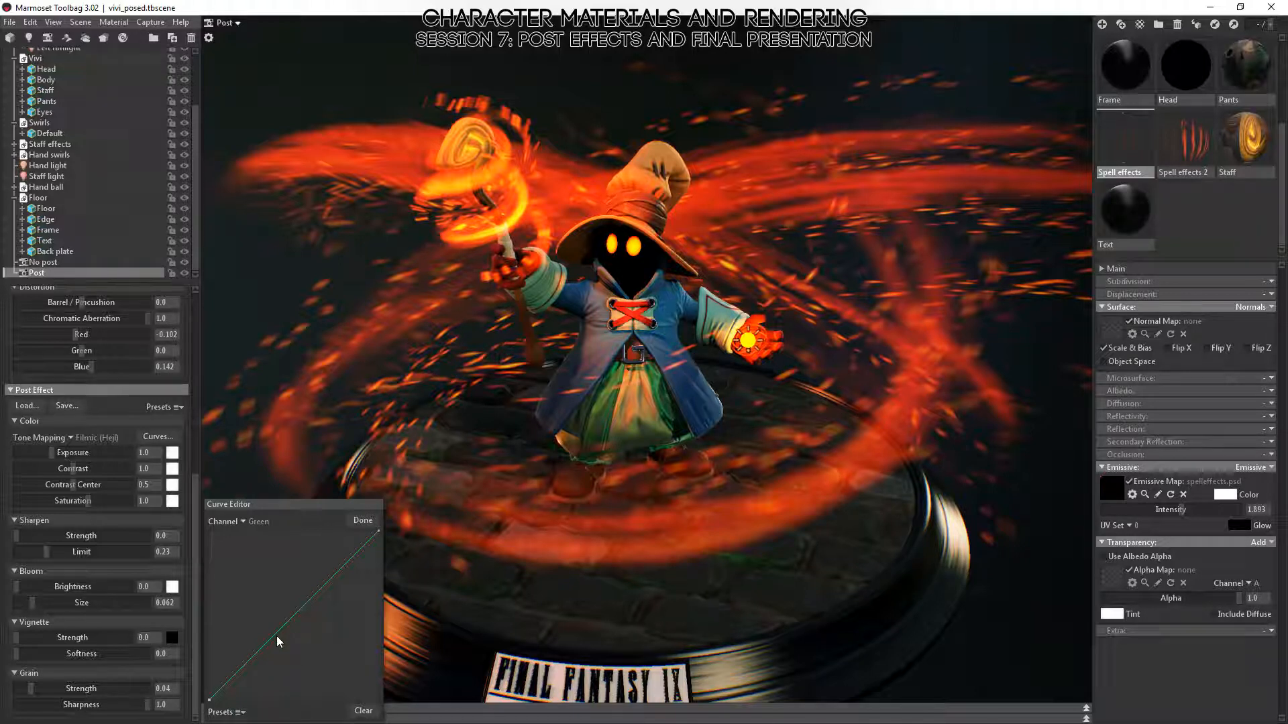
mouse_move(276, 636)
left_mouse_down()
mouse_move(278, 625)
mouse_move(279, 640)
left_mouse_up()
- Shape the Blue channel curve with slightly lowered darker midtones and raised upper tones, and finish editing the curves
left_click(242, 521)
left_click(256, 547)
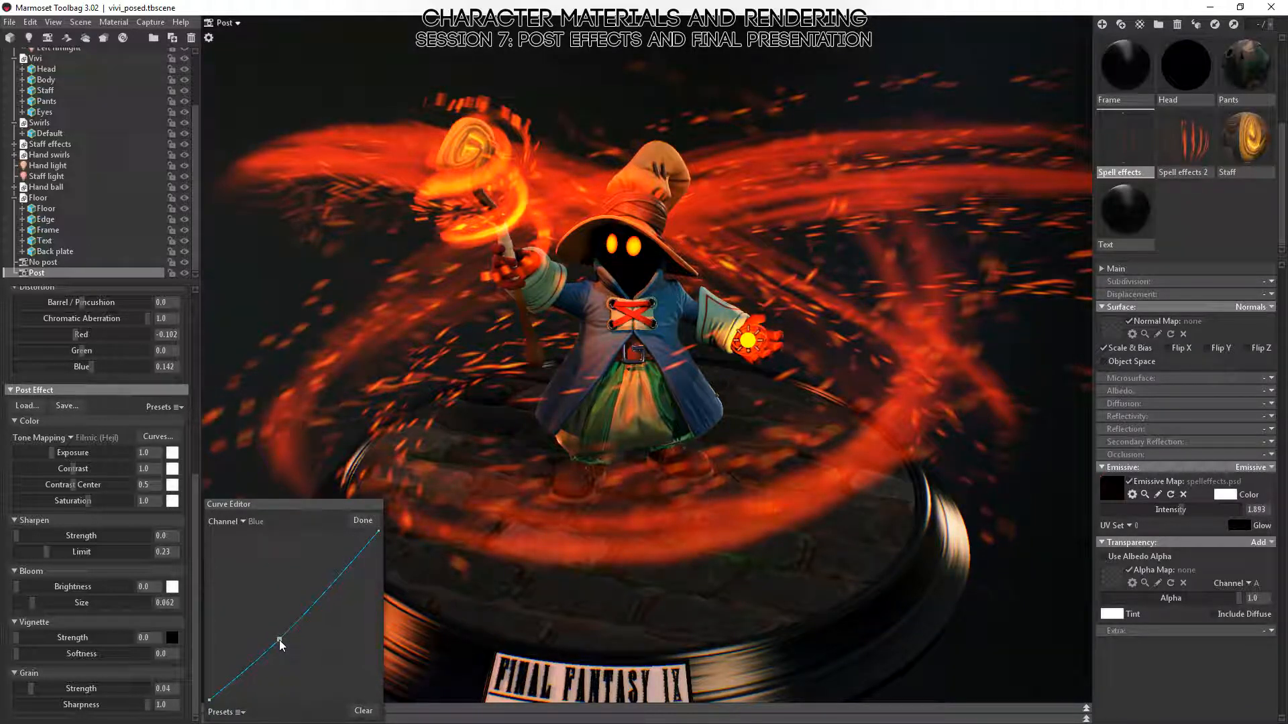
left_click_drag(329, 588, 336, 573)
left_click(363, 520)
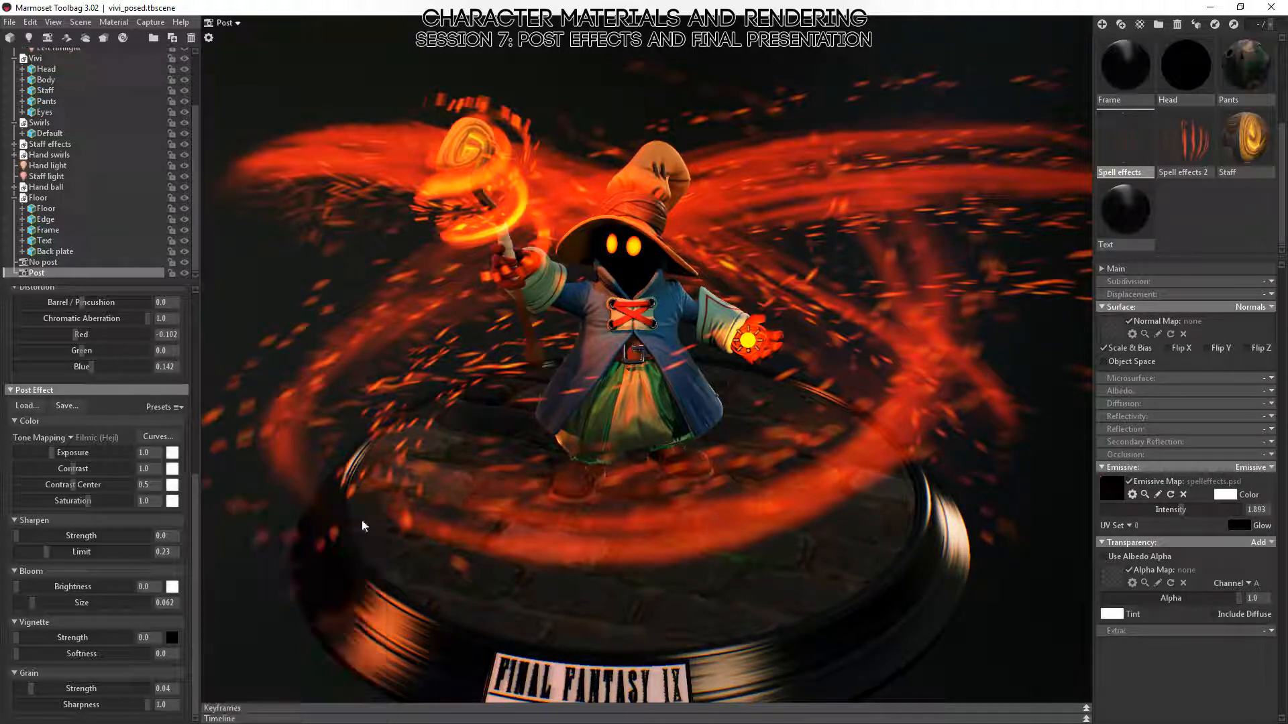
scroll(735, 271, "down", 3)
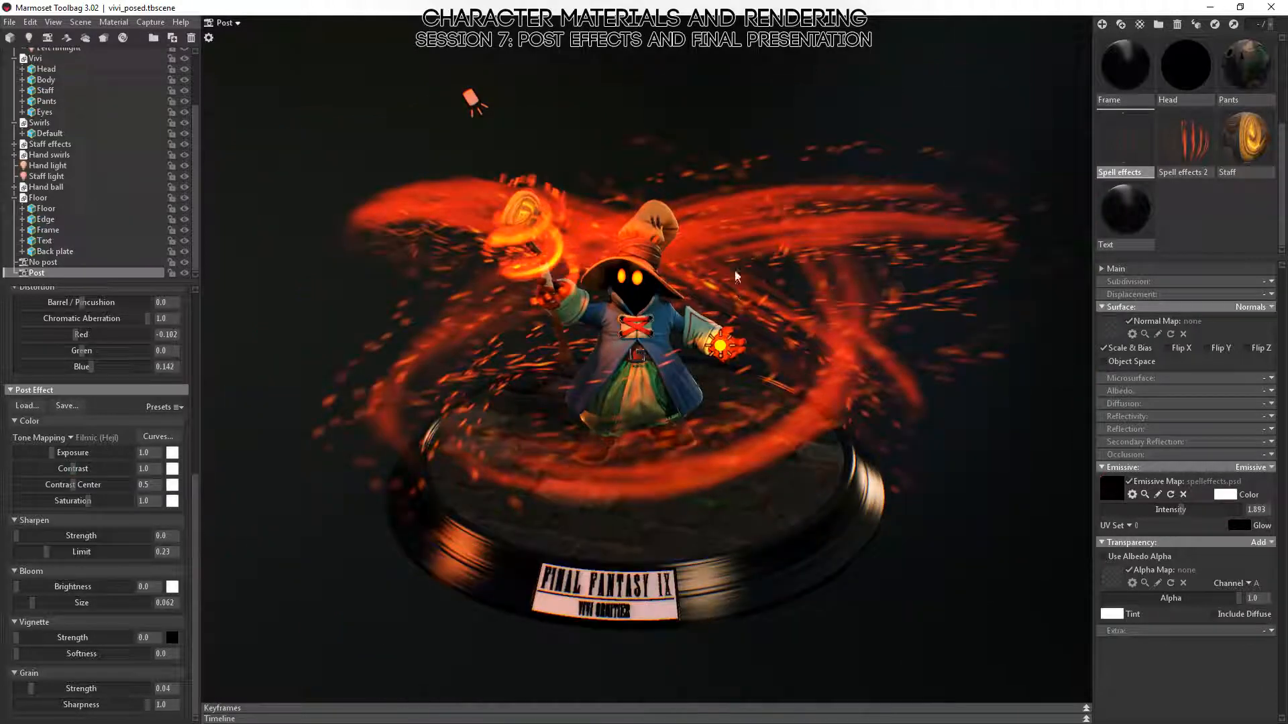
- Raise the Post camera's exposure to about 2.271 in its post effect settings
left_click_drag(664, 459, 722, 509)
left_click(722, 509)
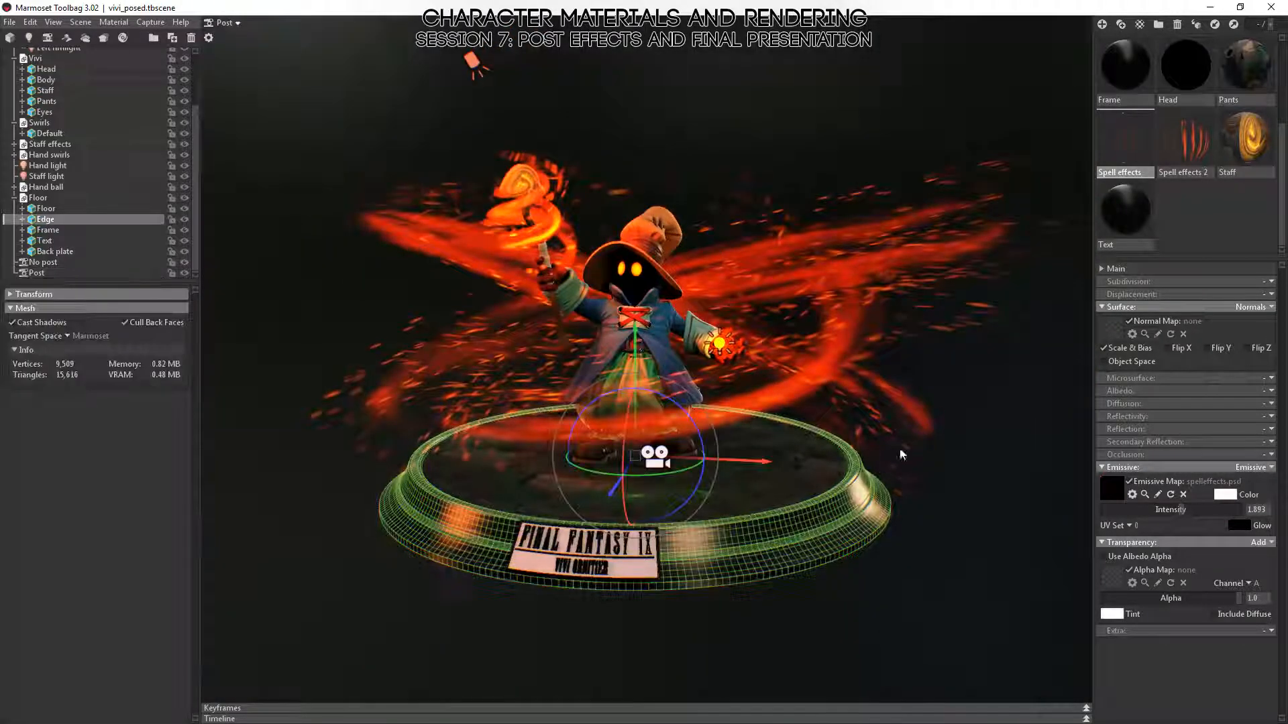
left_click(939, 427)
left_click_drag(939, 427, 741, 365)
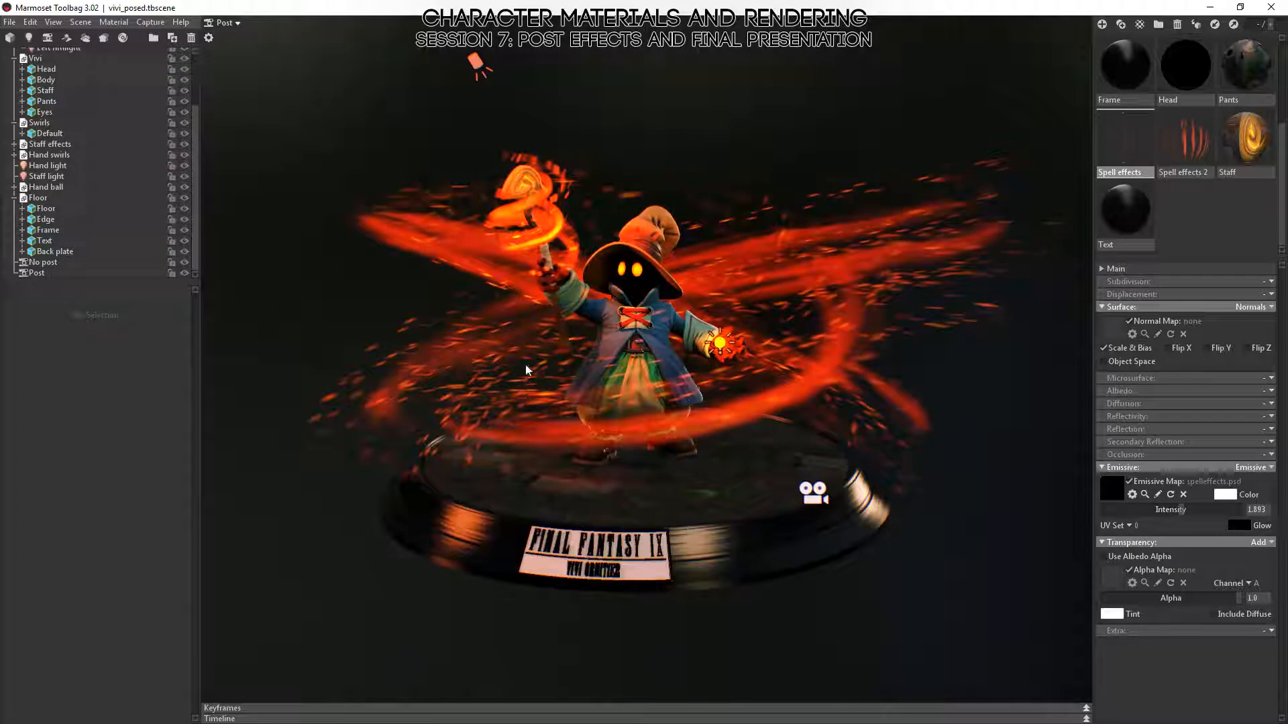
left_click(37, 272)
scroll(126, 586, "down", 2)
scroll(117, 563, "down", 4)
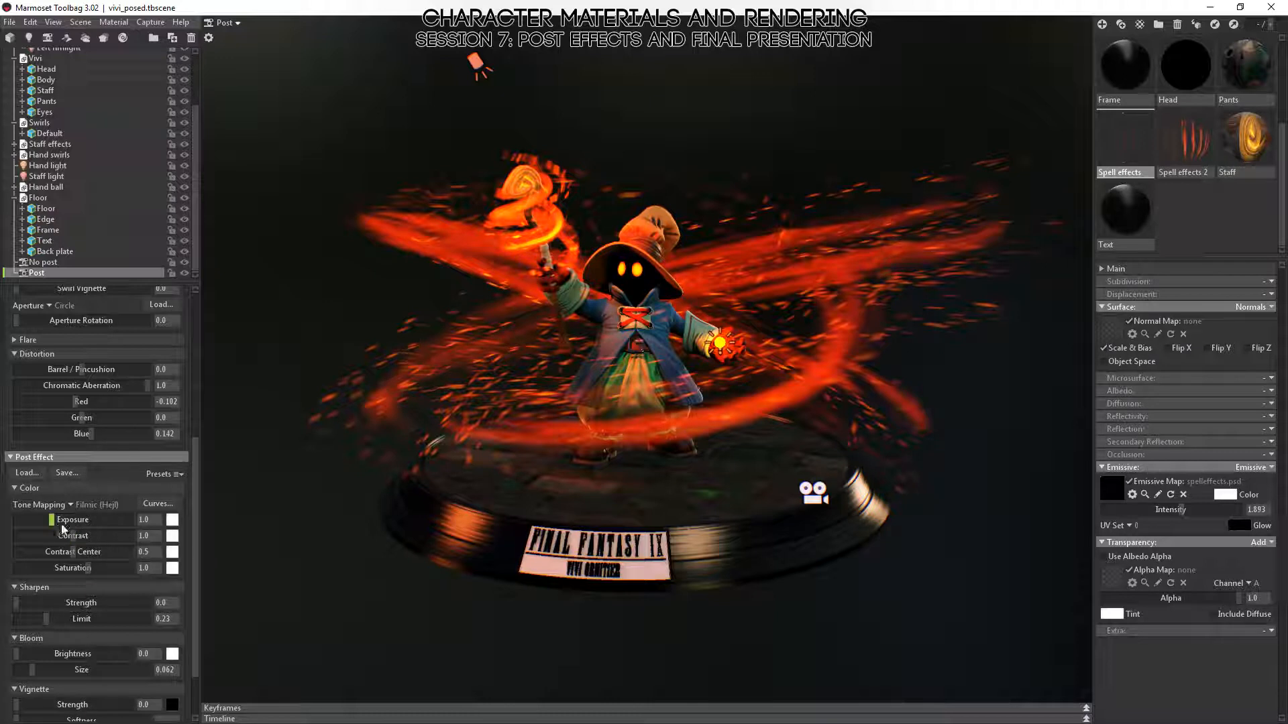
left_click_drag(53, 520, 60, 520)
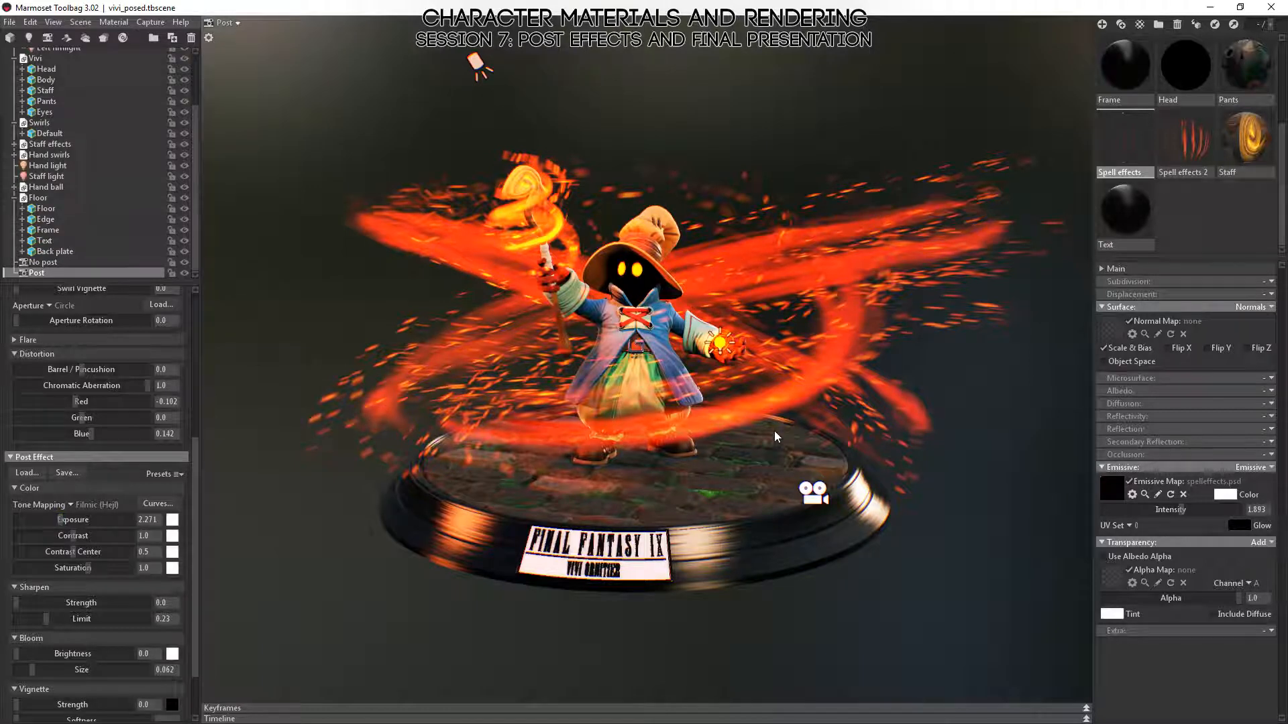
right_click_drag(775, 430, 782, 439)
left_click_drag(782, 438, 769, 474)
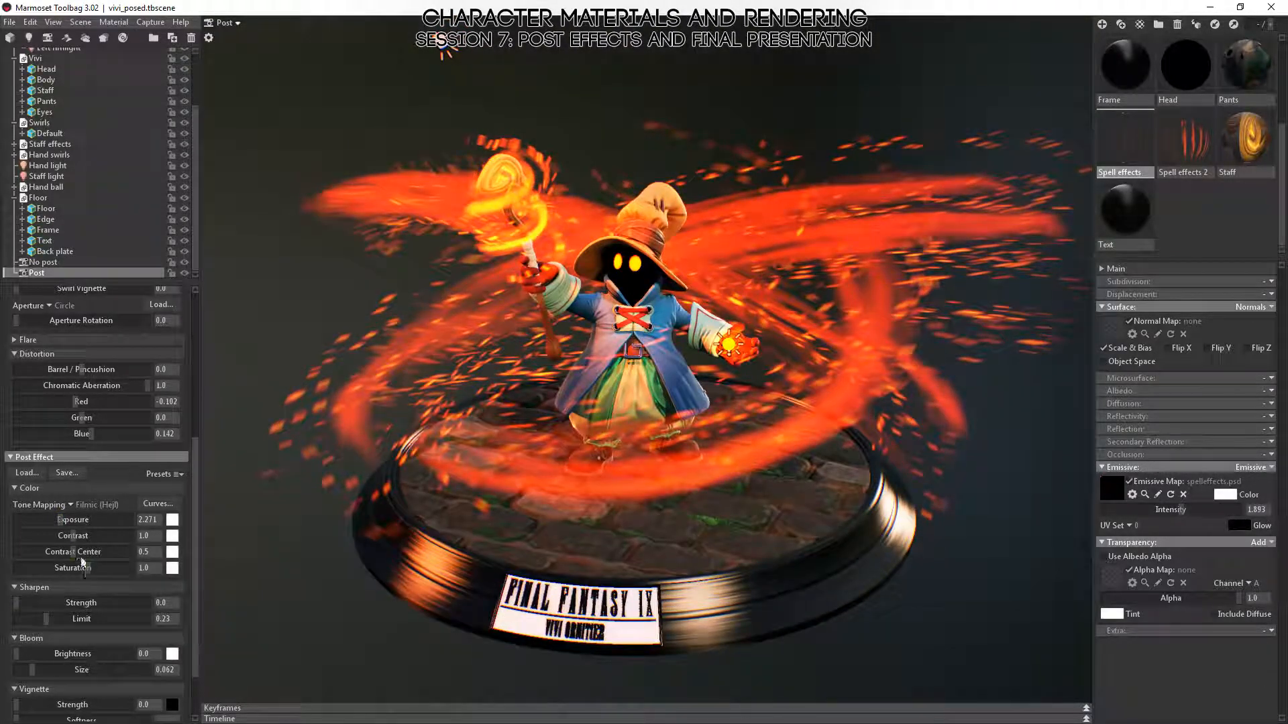
- Set the Post camera's bloom brightness to about 1.982 and the bloom size to 0.04
scroll(86, 590, "down", 1)
scroll(86, 591, "down", 1)
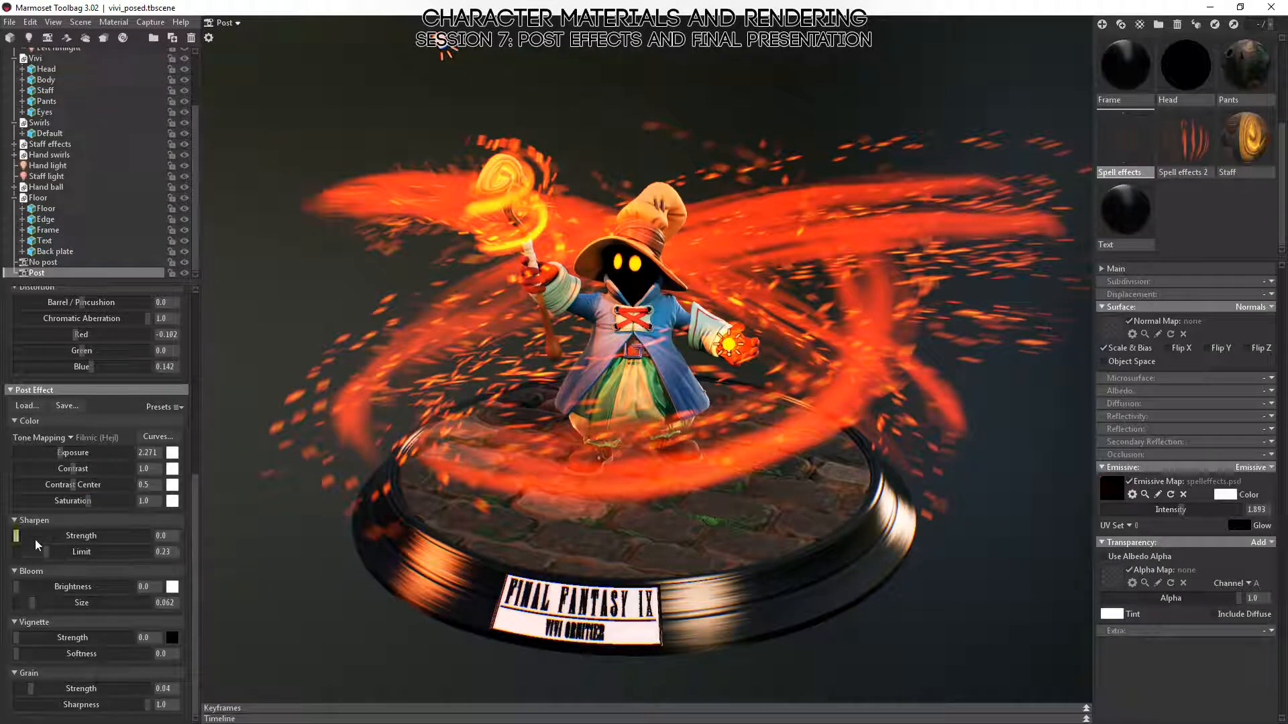
left_click_drag(16, 589, 98, 615)
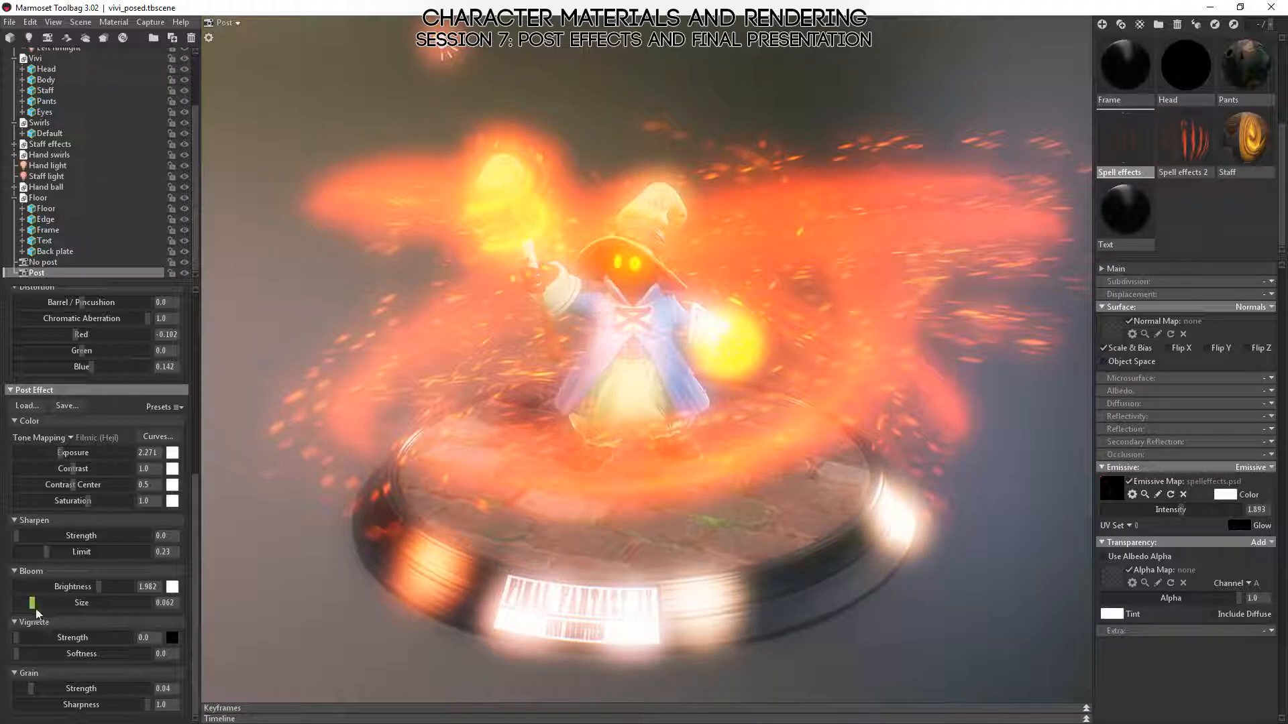
mouse_move(31, 604)
left_mouse_down()
mouse_move(95, 615)
mouse_move(41, 623)
left_mouse_up()
mouse_move(33, 623)
left_mouse_down()
mouse_move(90, 632)
mouse_move(26, 636)
left_mouse_up()
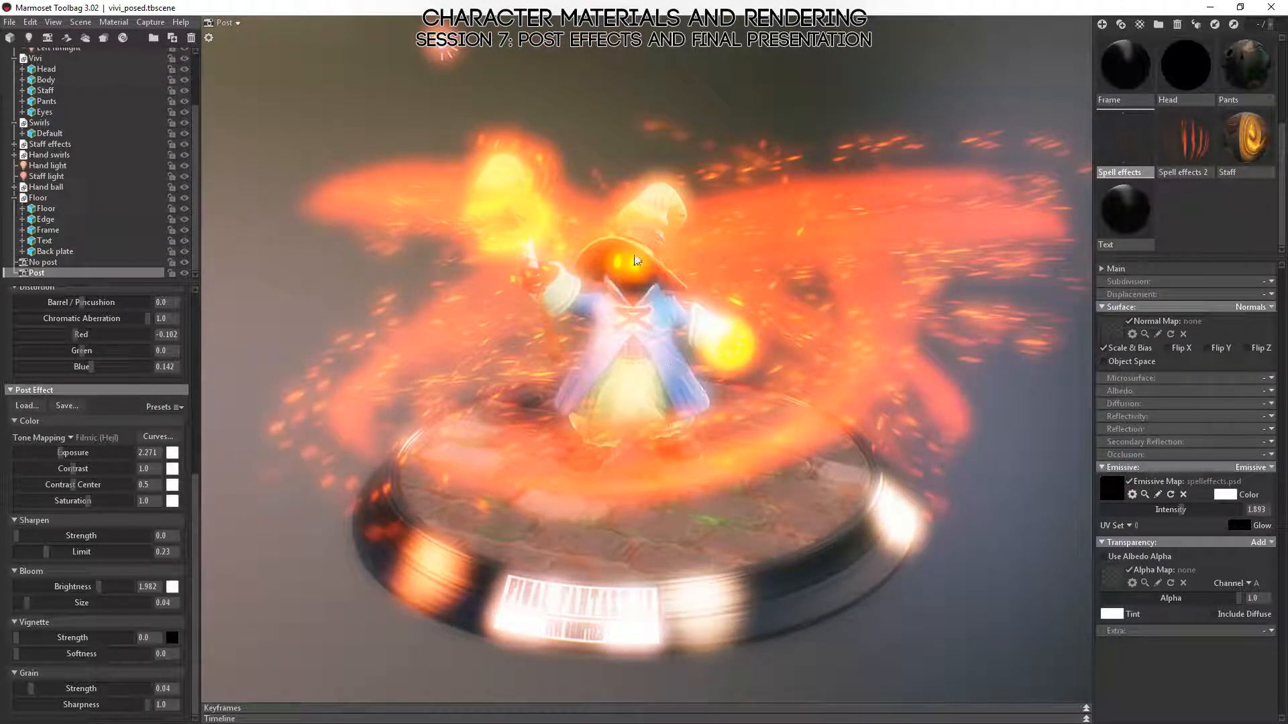
- Check the glow on the character up close and reduce the bloom brightness to about 0.277
right_click_drag(634, 260, 667, 158, "alt")
middle_click_drag(667, 159, 652, 366, "alt")
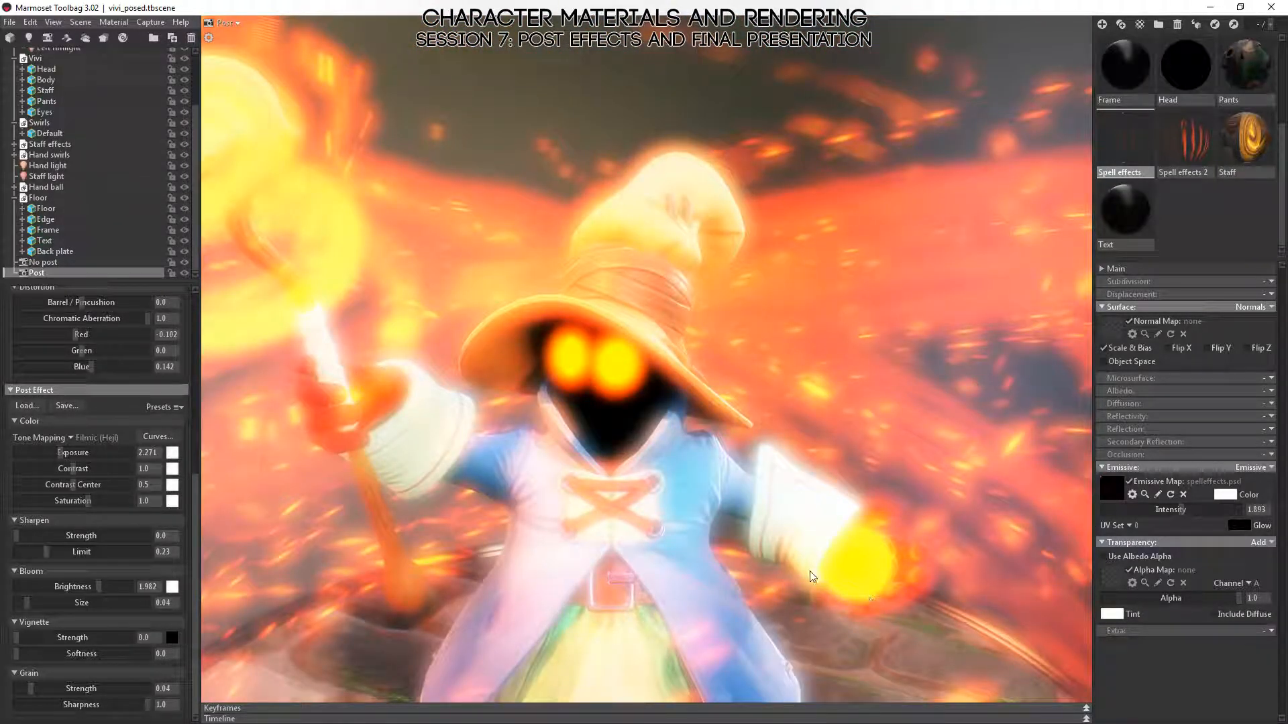
middle_click_drag(875, 570, 911, 469)
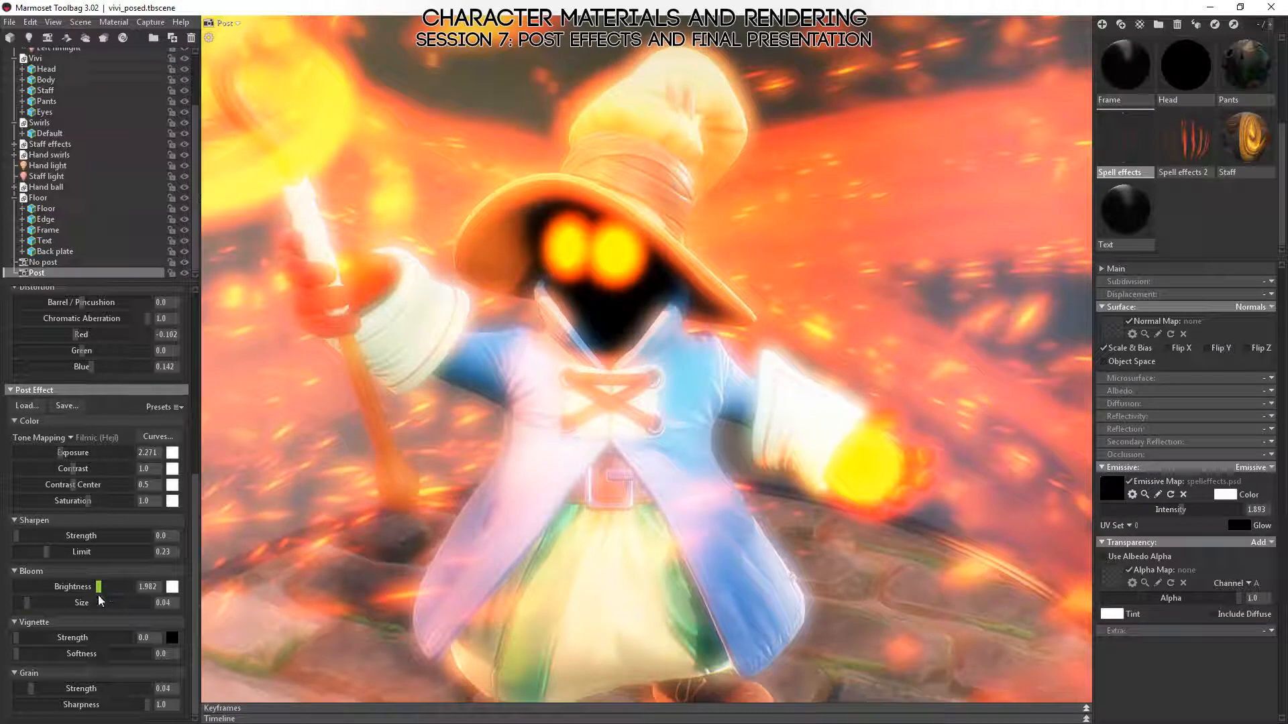
left_click_drag(98, 593, 73, 589)
right_click_drag(622, 555, 374, 482, "alt")
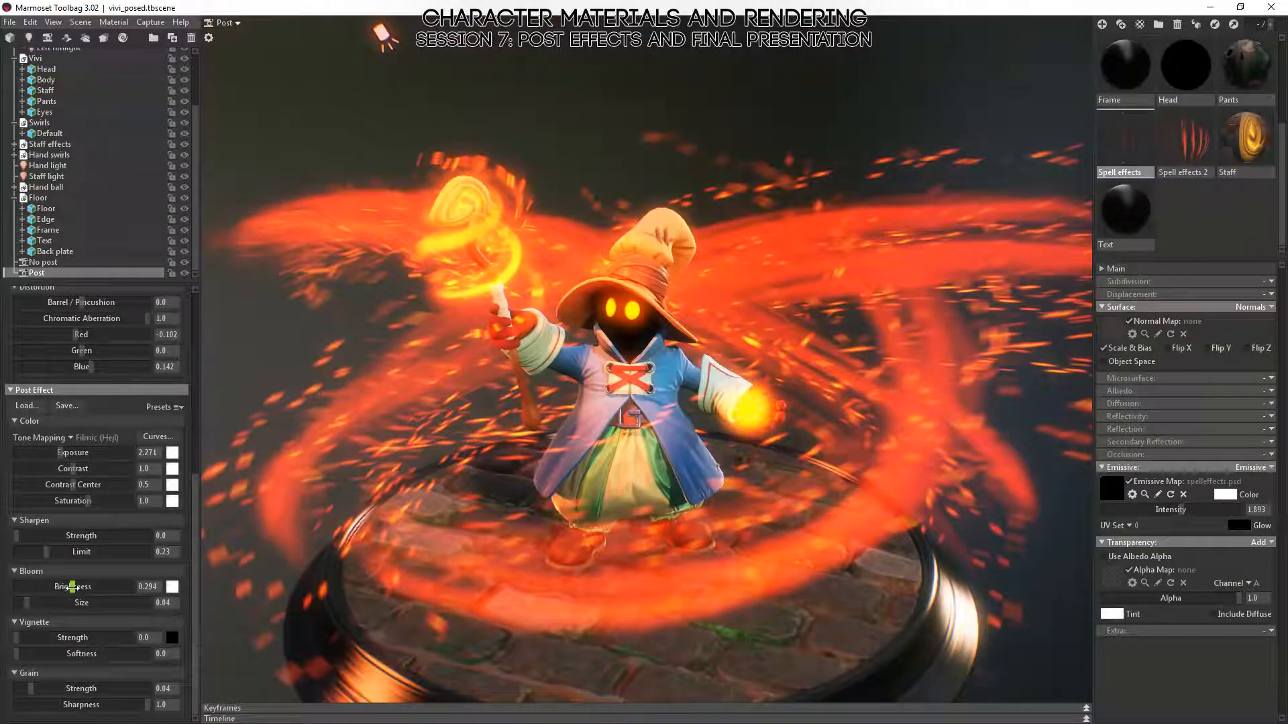
right_click_drag(260, 588, 618, 510, "alt")
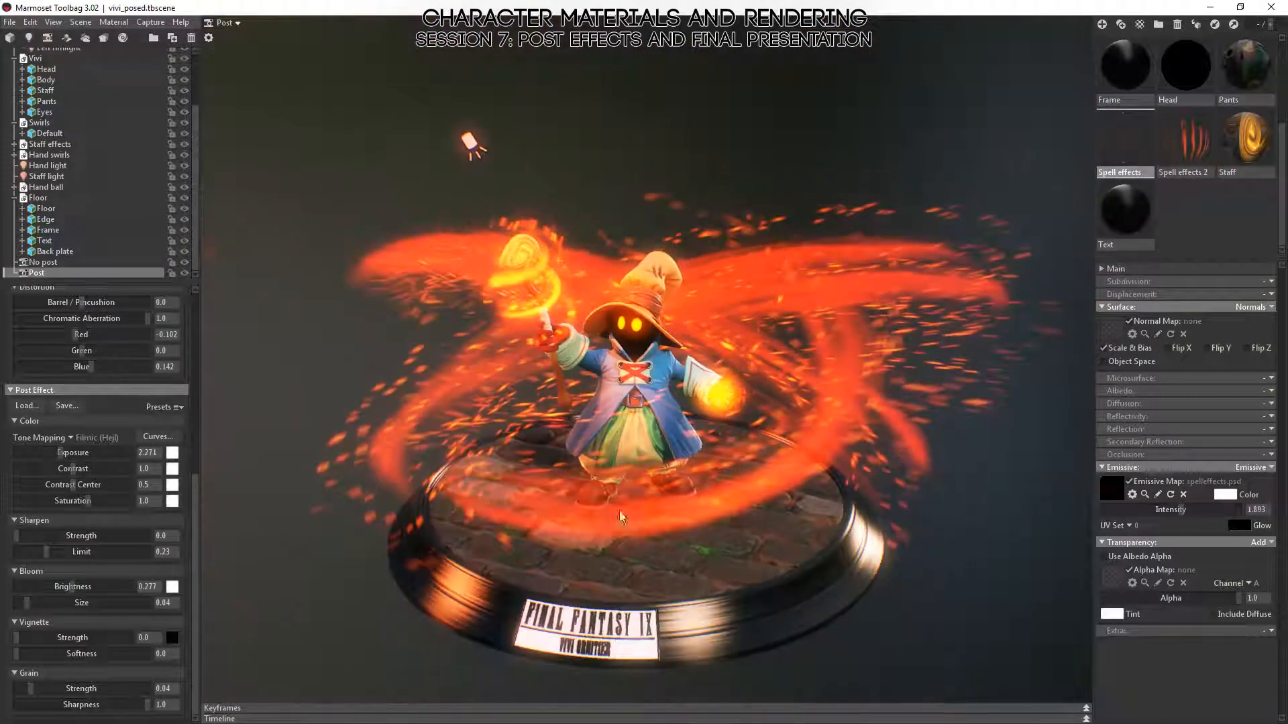
left_click_drag(618, 510, 625, 403, "alt")
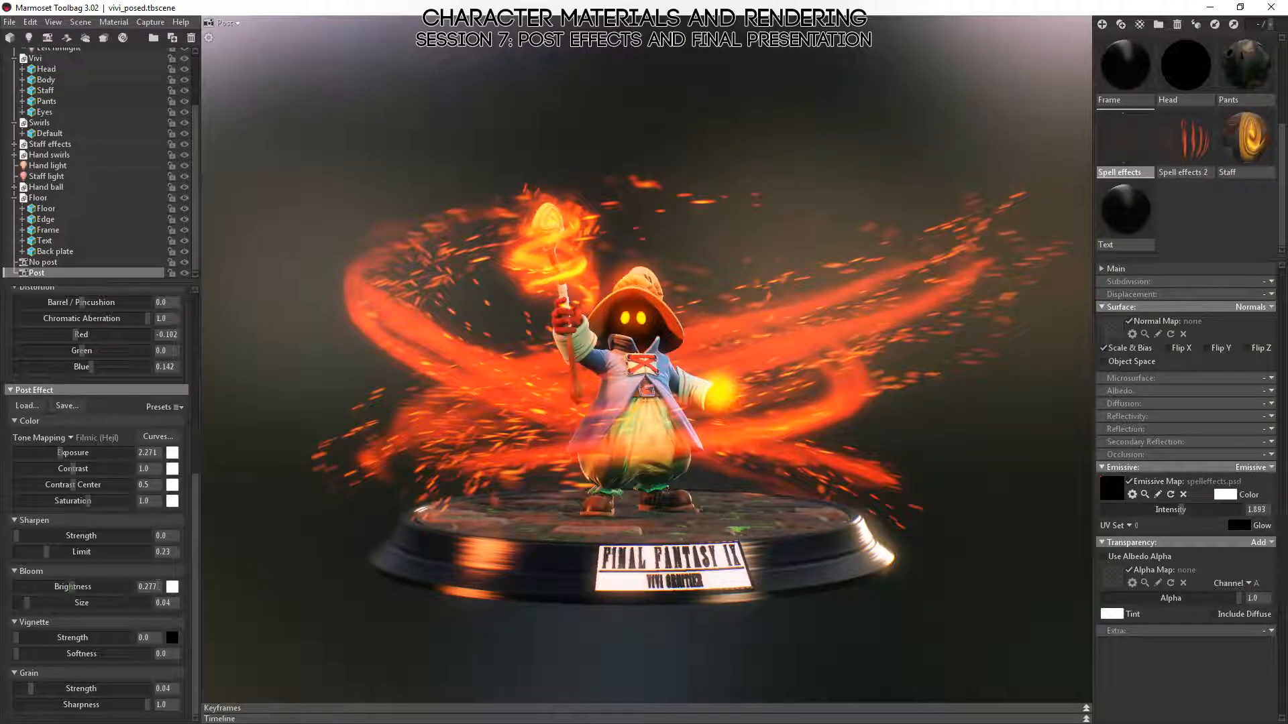
- Compare the scene without bloom by setting the bloom brightness to 0, and restore it to 0.277
double_click(156, 587)
type("0")
key("Return")
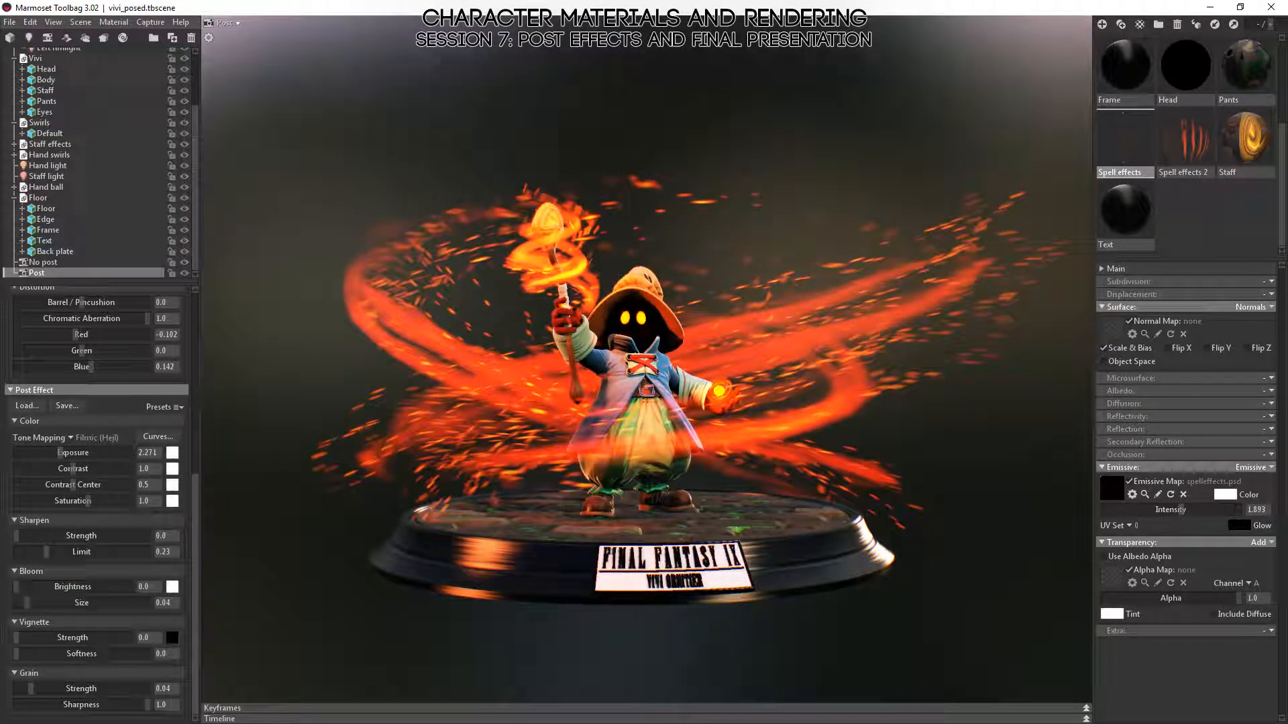
left_click_drag(18, 586, 66, 589)
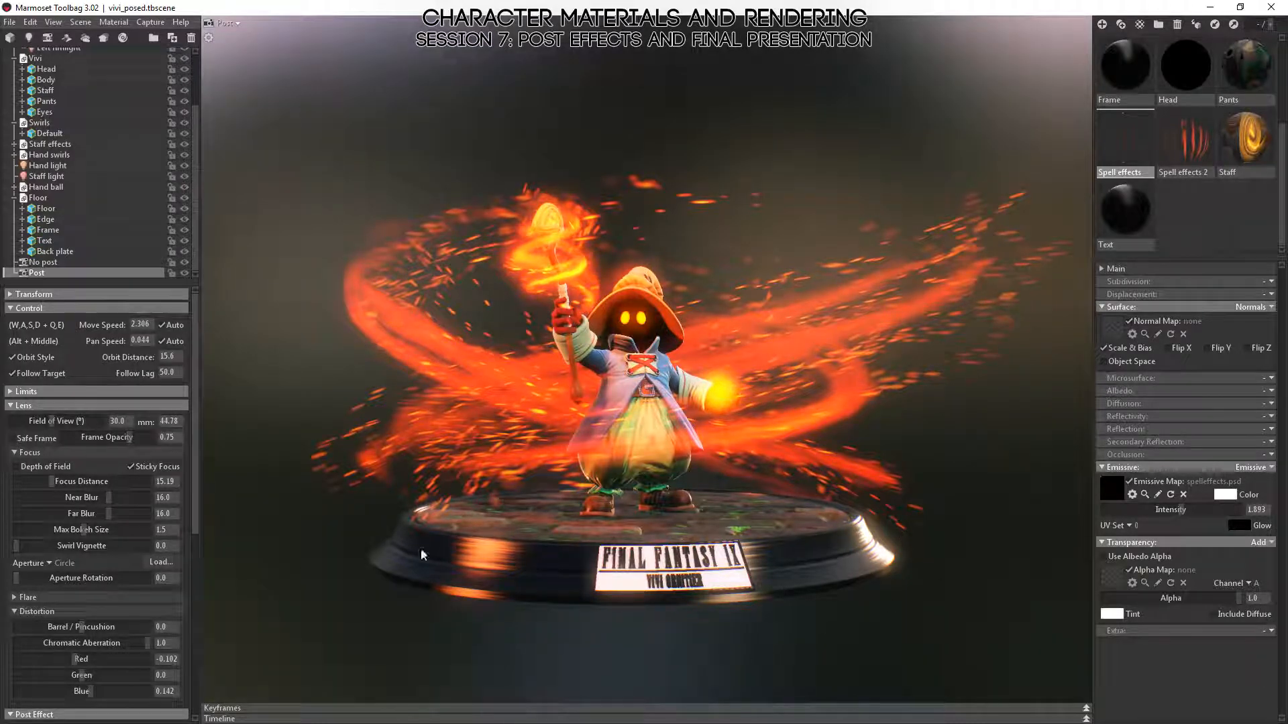
left_click_drag(726, 383, 694, 405, "alt")
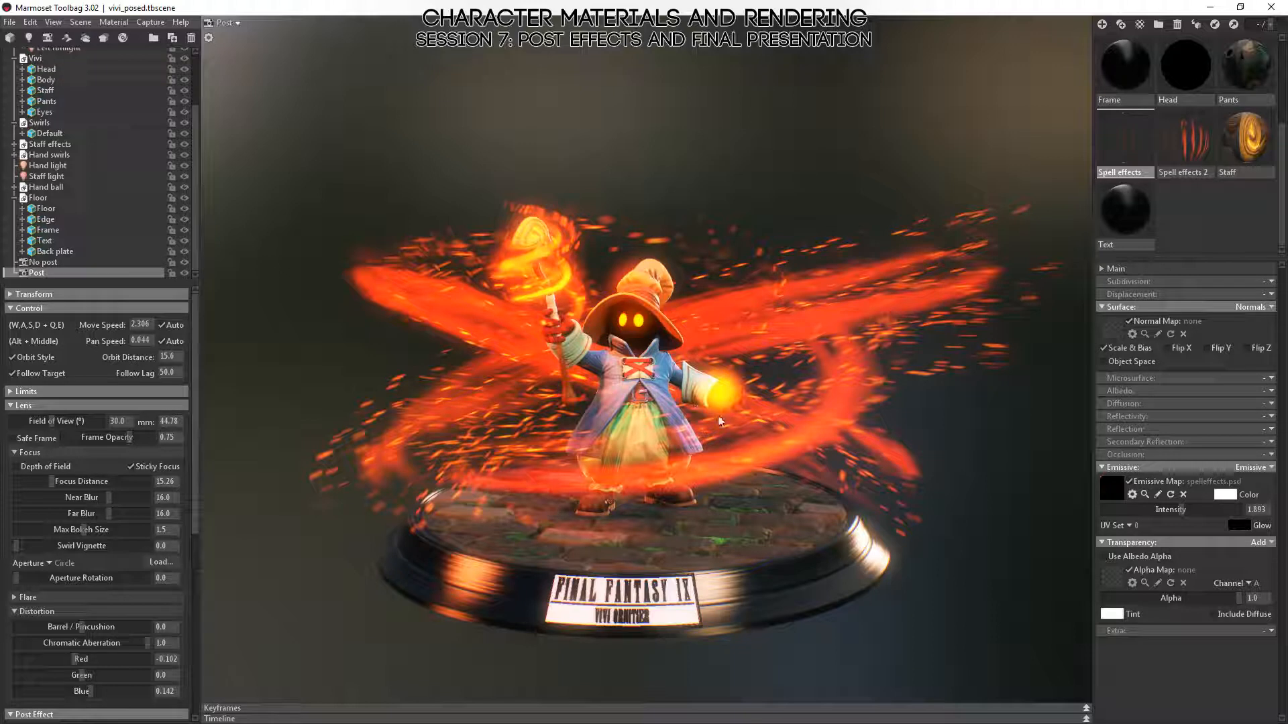
- Set the vignette to strength 0.224 and softness 1.0, and the grain to strength 0.173 and sharpness 0.612
scroll(113, 476, "down", 5)
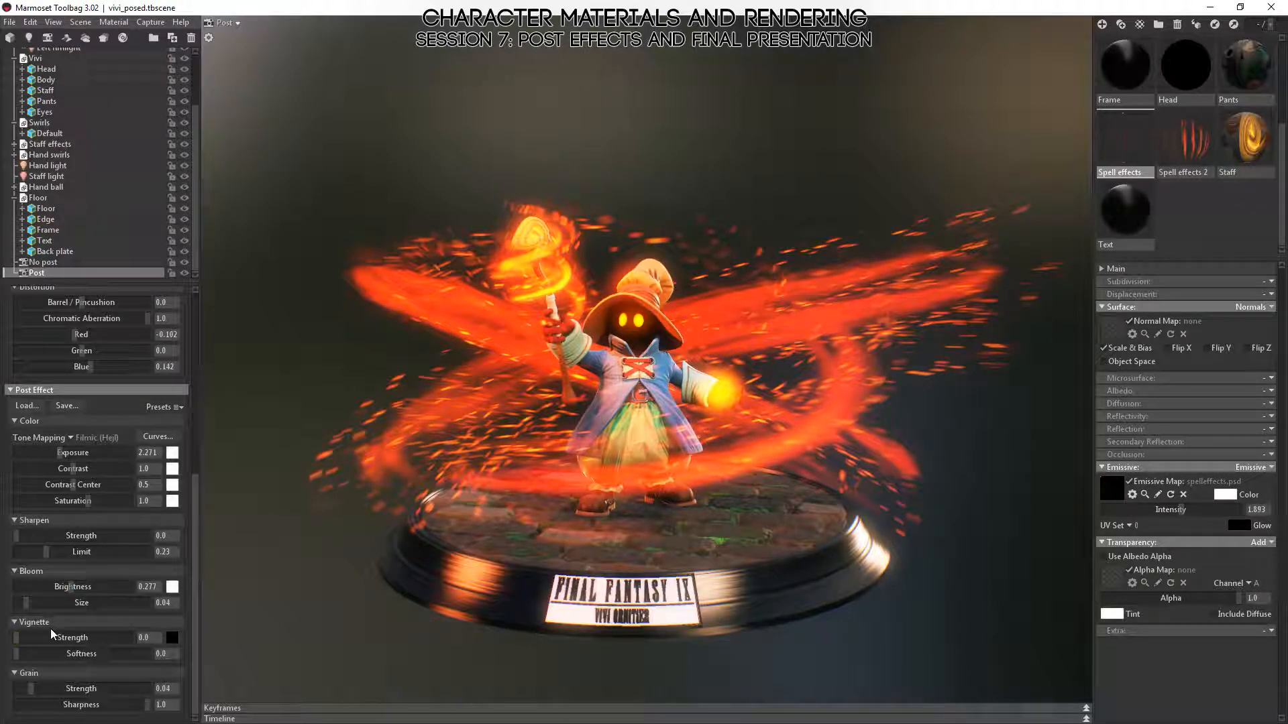
scroll(671, 363, "up", 3)
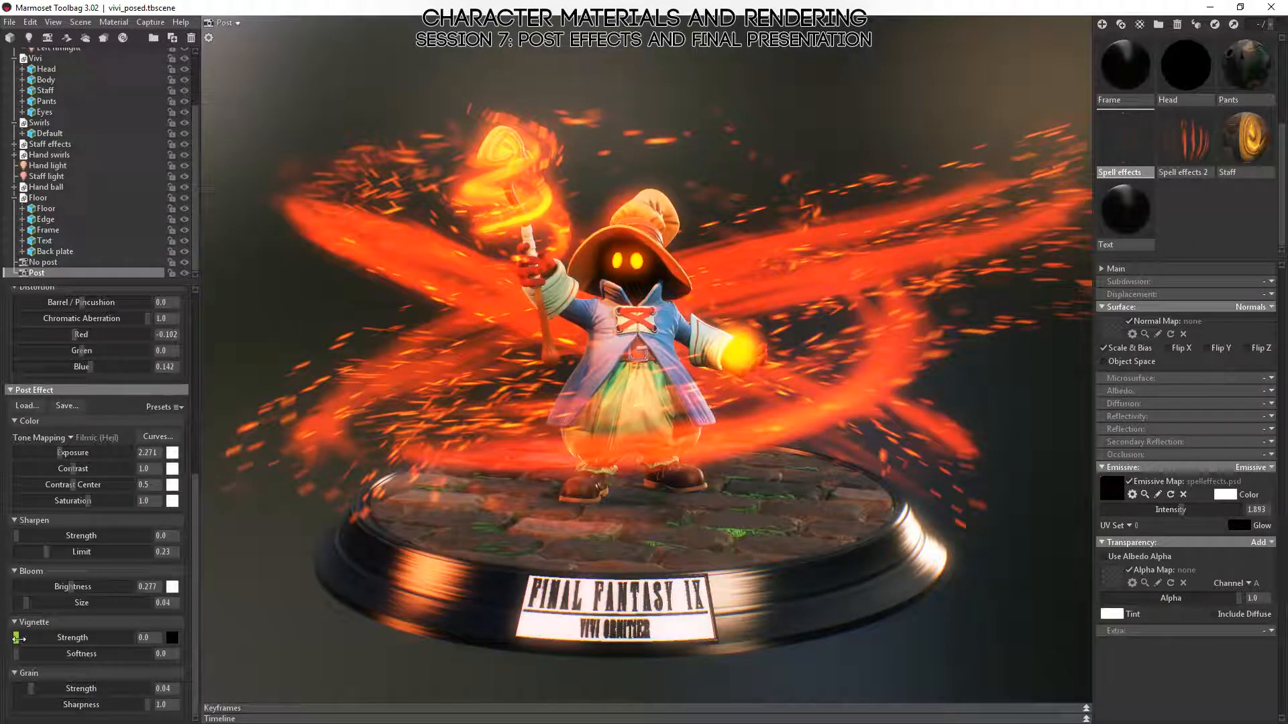
left_click_drag(18, 637, 83, 638)
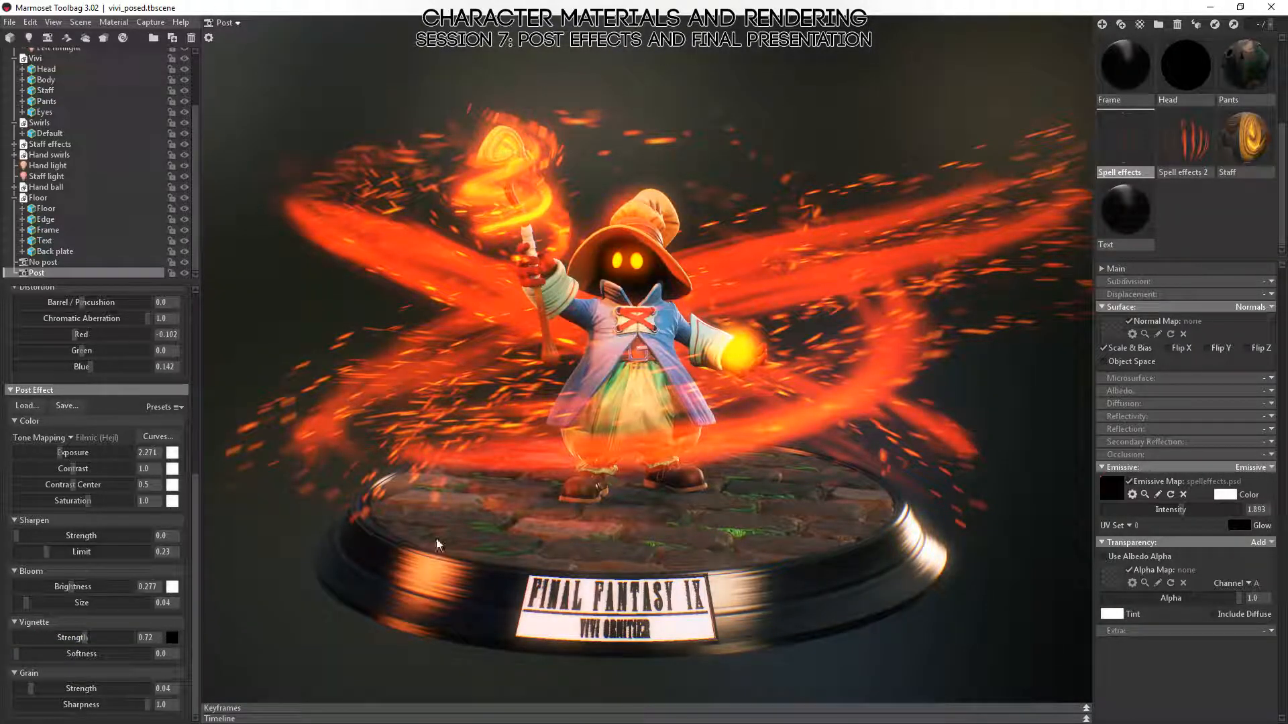
left_click_drag(86, 641, 191, 646)
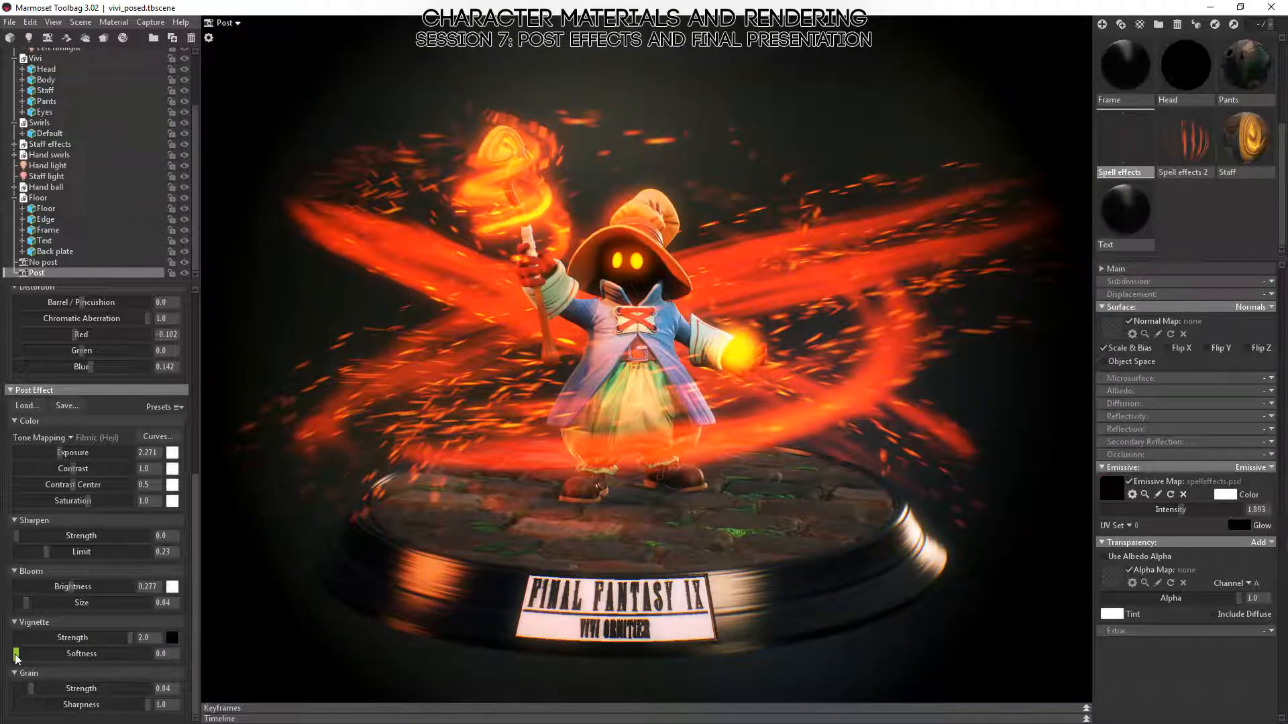
left_click_drag(16, 657, 48, 648)
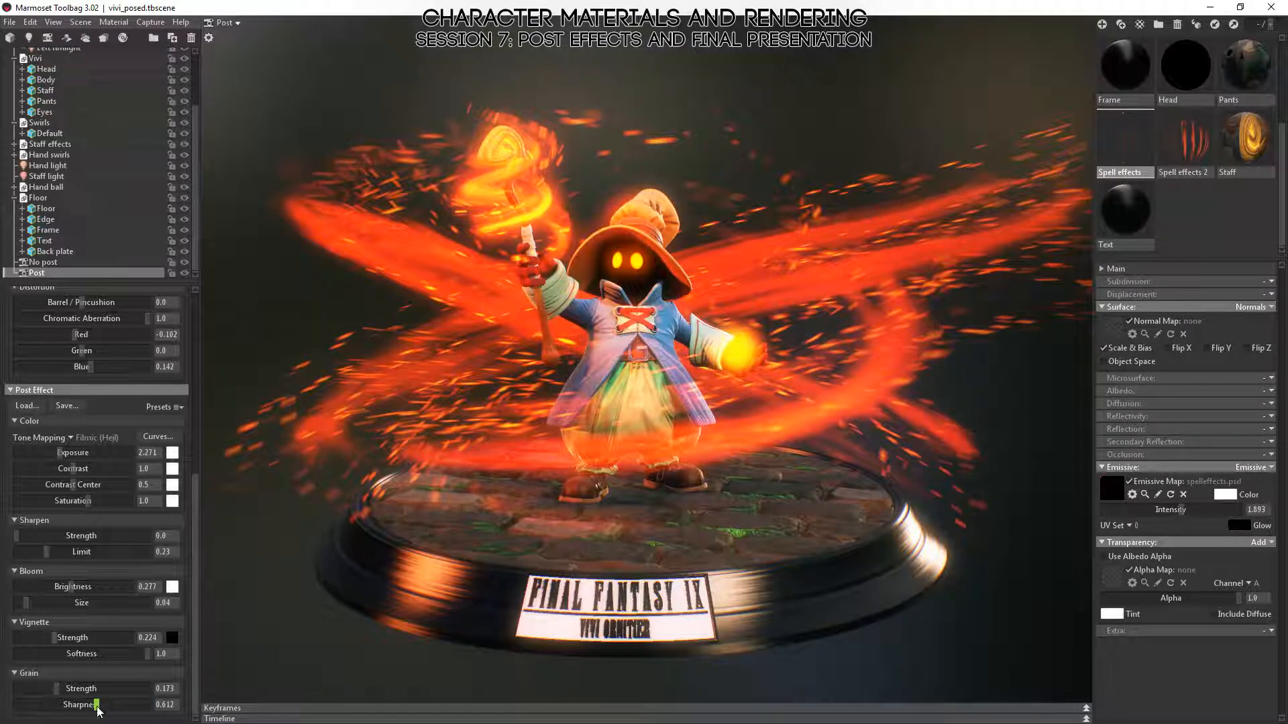
- Examine the character, fire swirls and base from several angles to judge the combined post effects
mouse_move(560, 437)
left_mouse_down()
mouse_move(576, 430)
mouse_move(573, 452)
left_mouse_up()
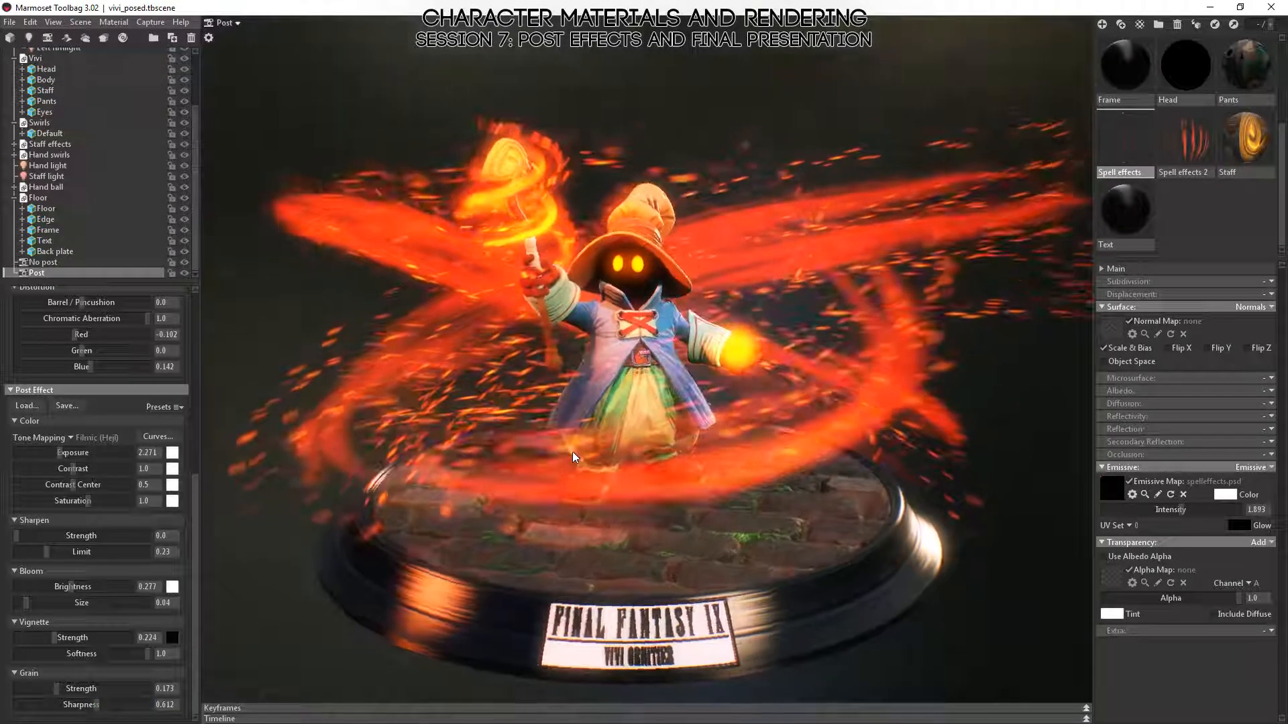
scroll(152, 501, "up", 4)
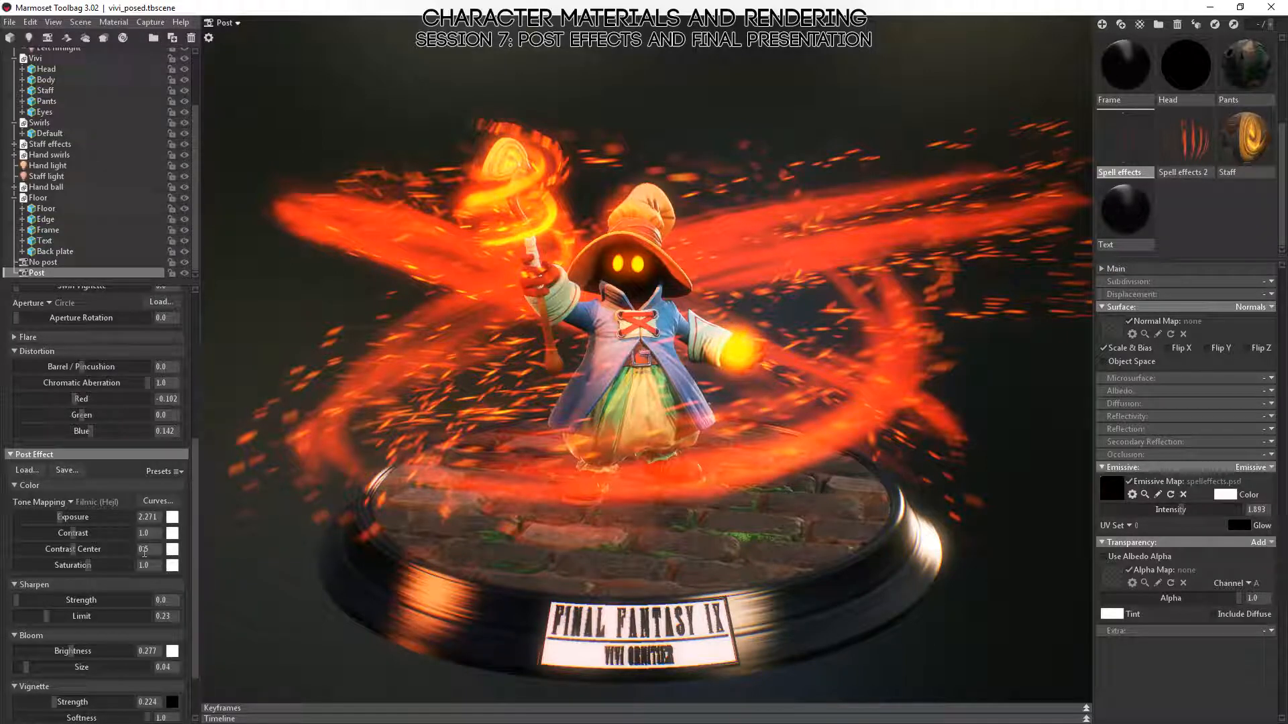
left_click_drag(674, 454, 743, 536)
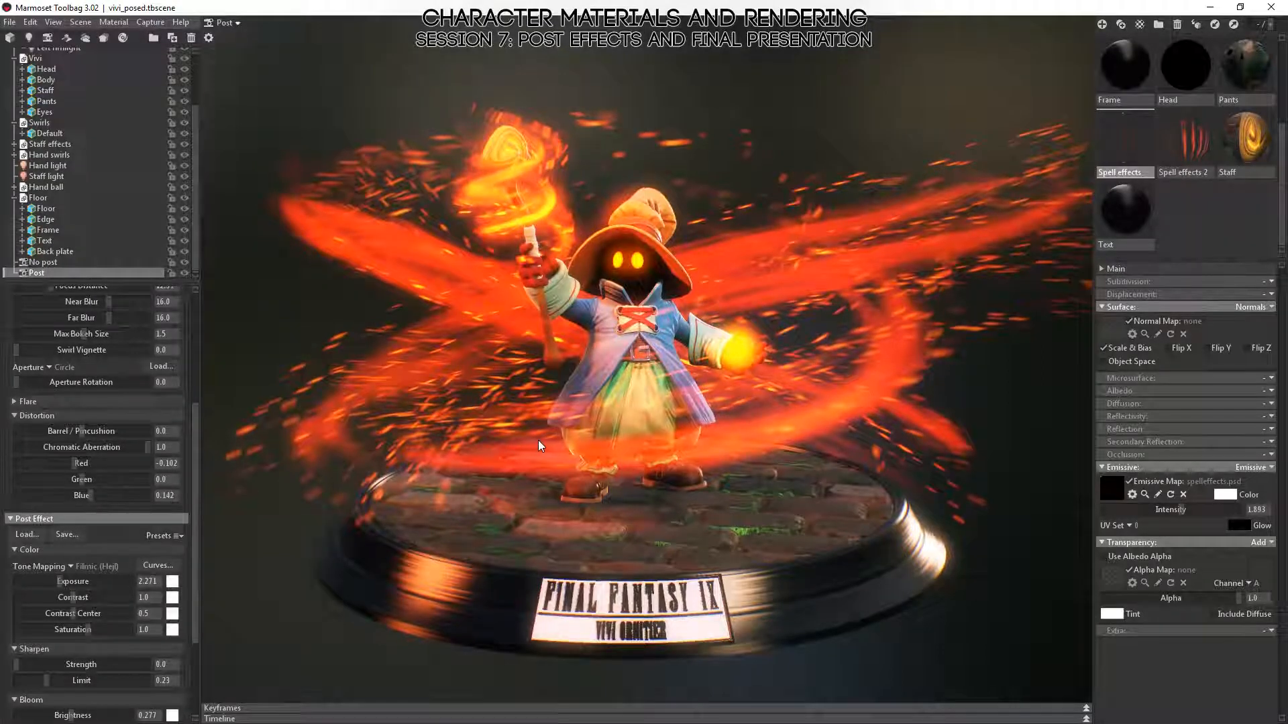
left_click_drag(538, 440, 522, 429)
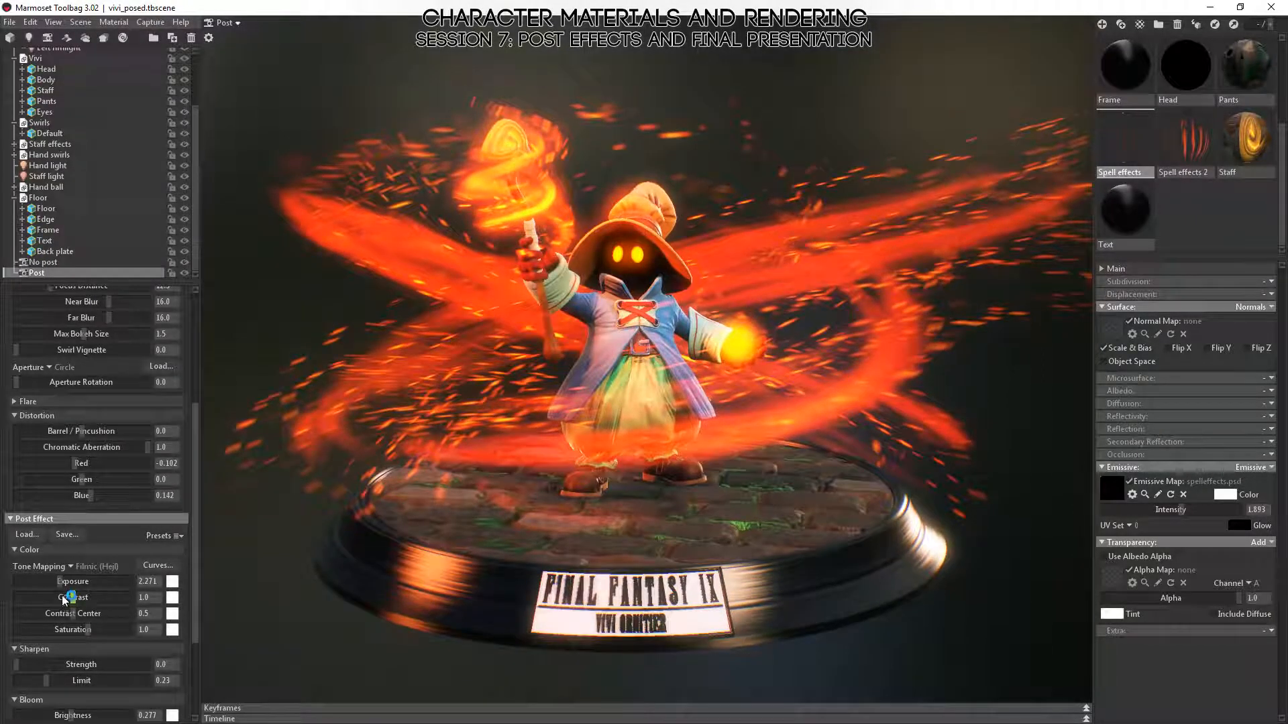
scroll(107, 431, "up", 6)
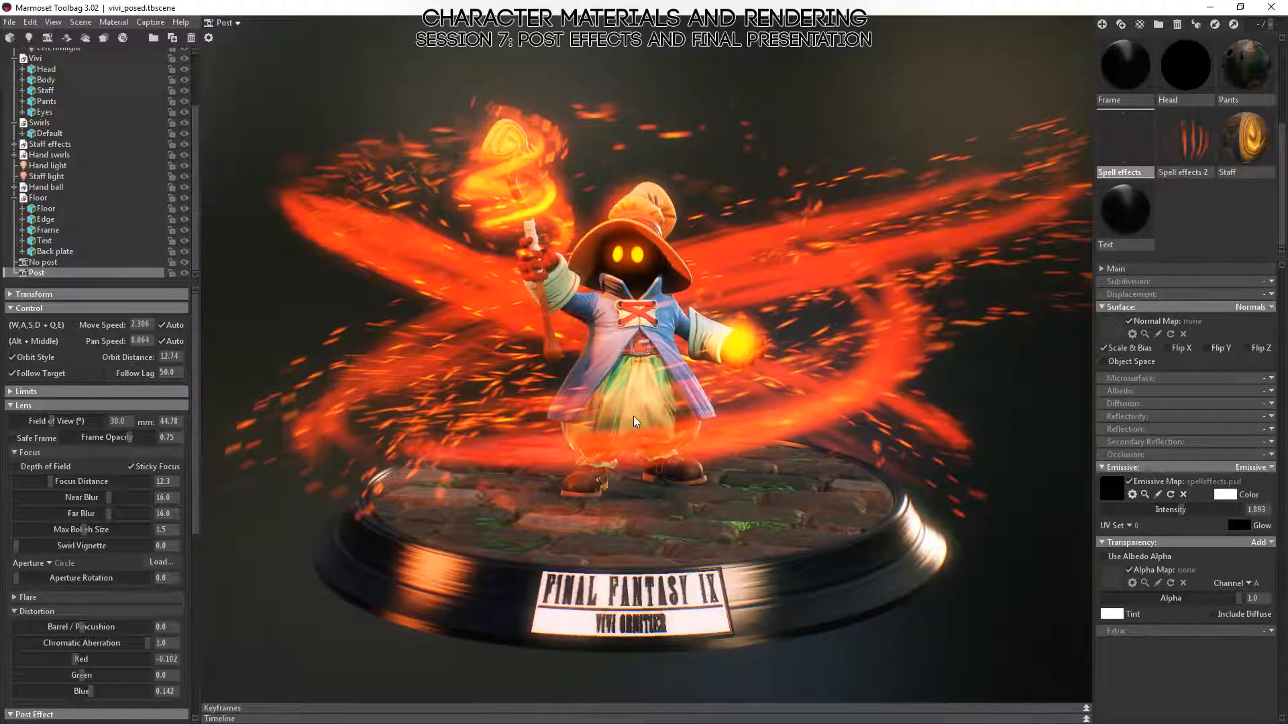
mouse_move(633, 416)
left_mouse_down()
mouse_move(640, 440)
mouse_move(634, 424)
left_mouse_up()
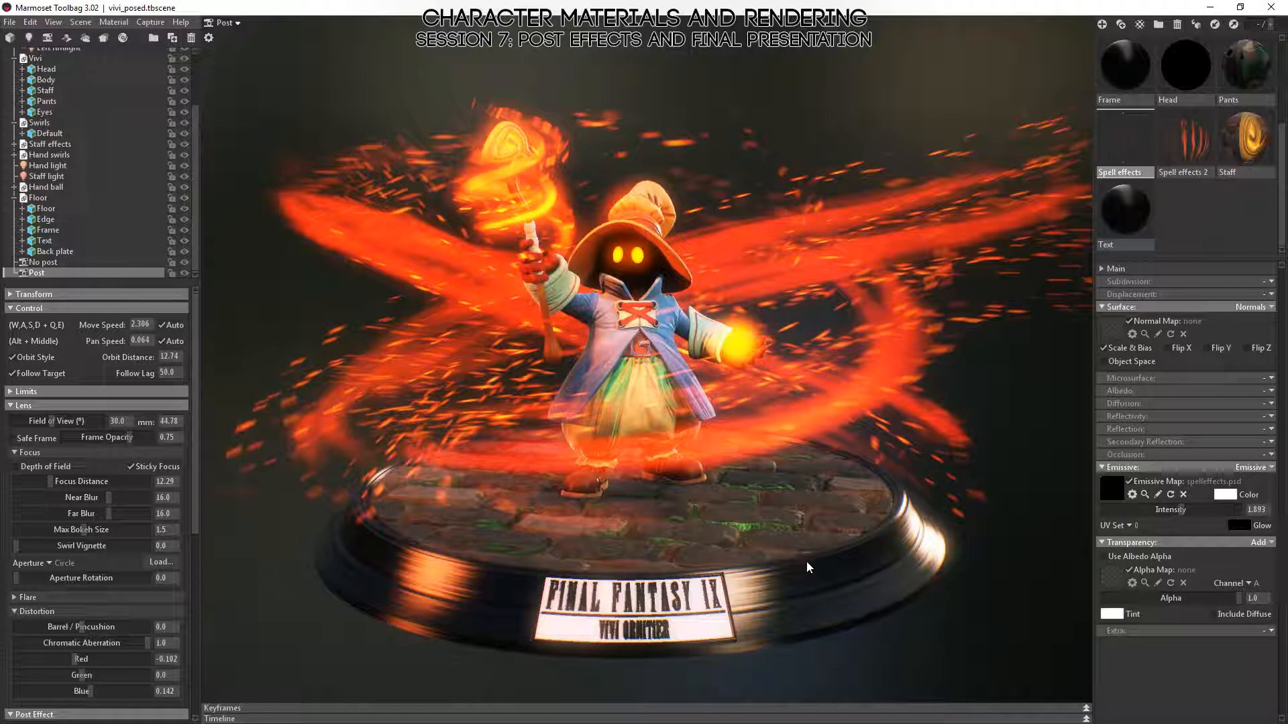
left_click_drag(599, 469, 599, 497)
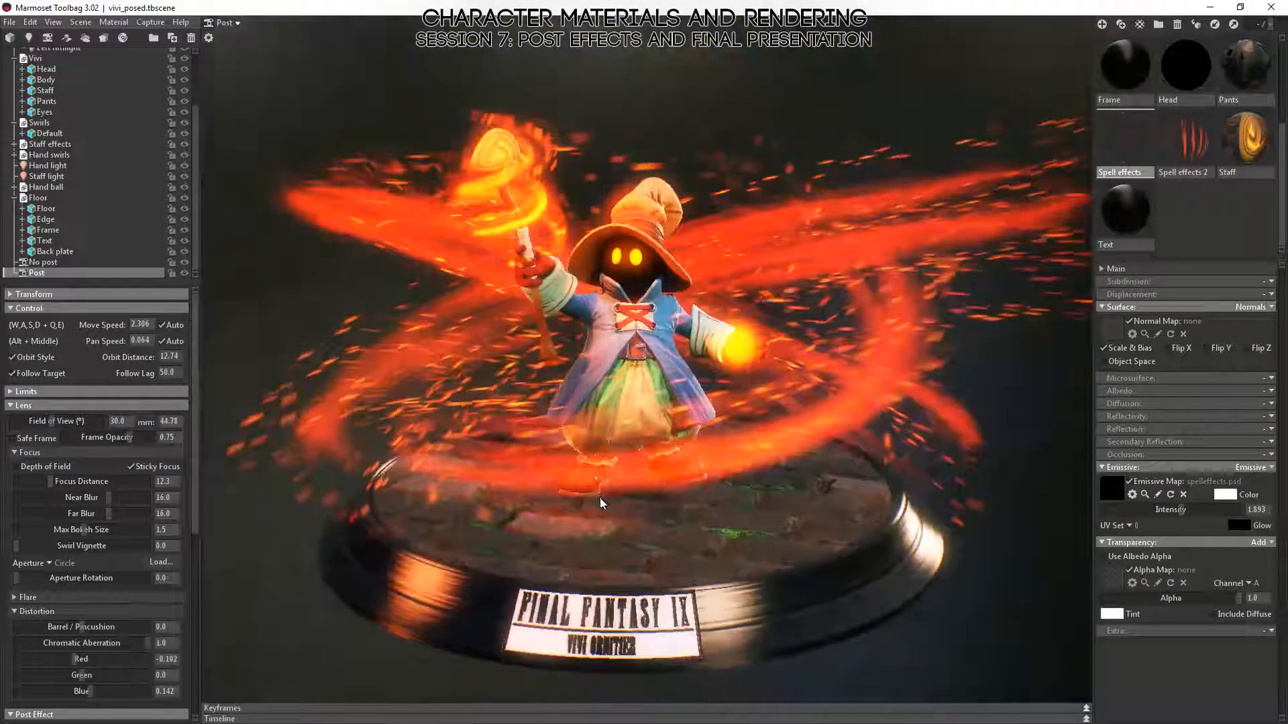
left_click_drag(728, 528, 727, 515)
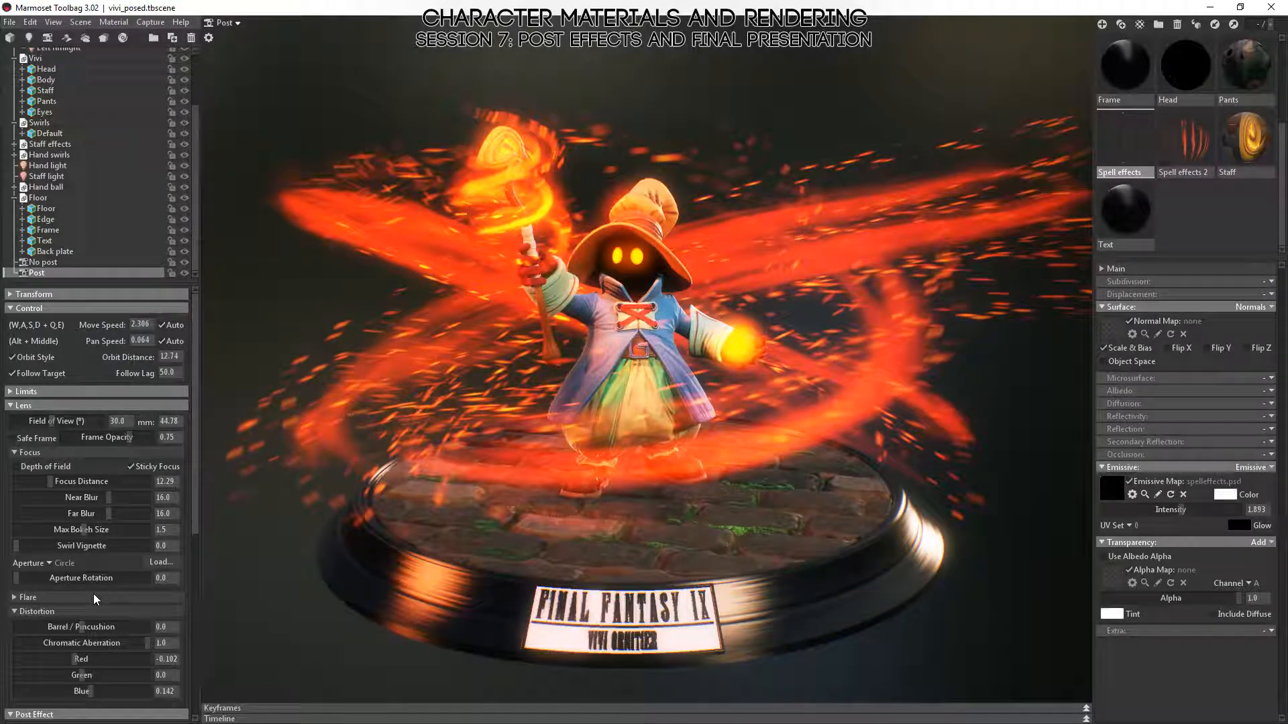
left_click_drag(566, 533, 605, 509)
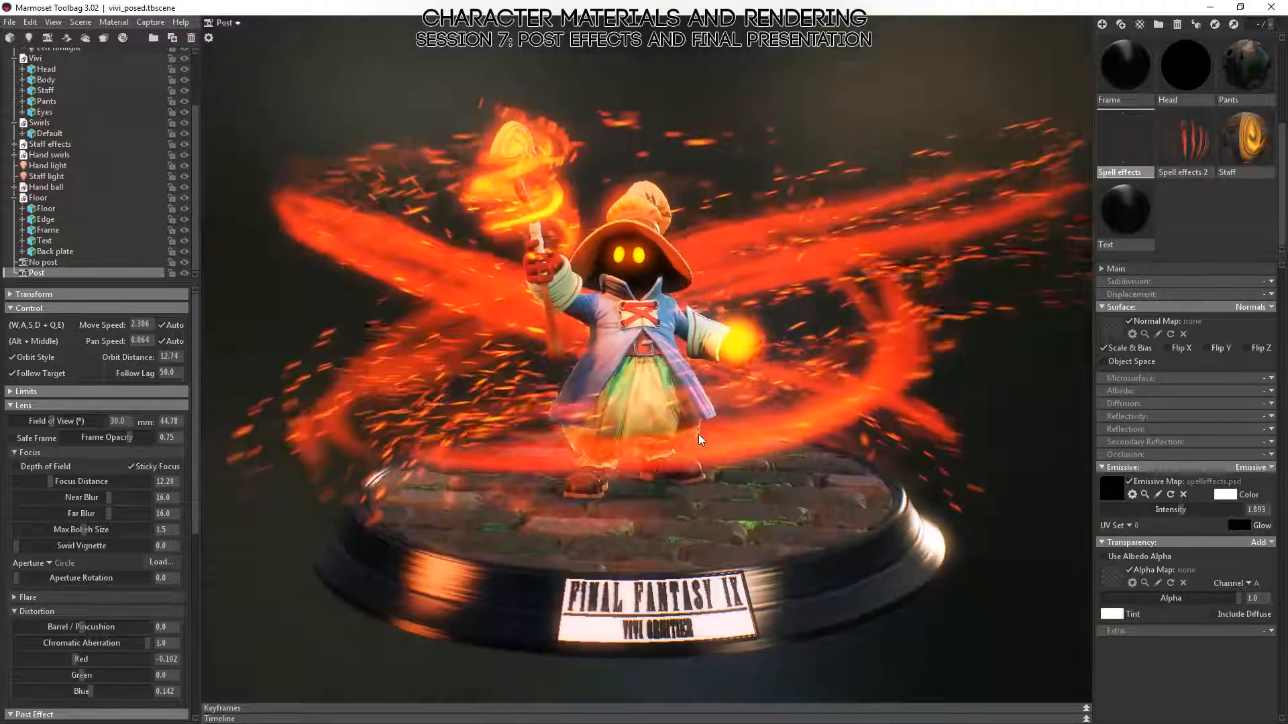
left_click_drag(698, 433, 667, 413)
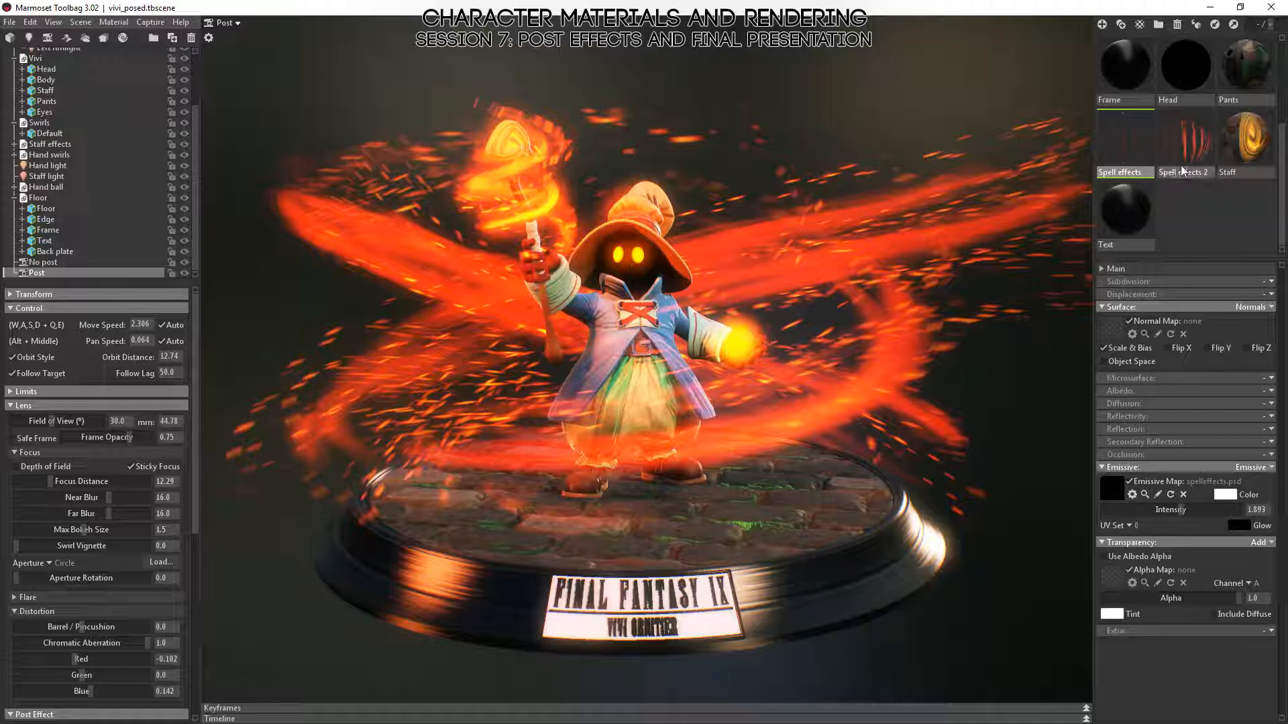
- Set the emissive intensity of the Spell effects 2 material to 0.855 and of the Spell effects material to 1.25
left_click(1163, 148)
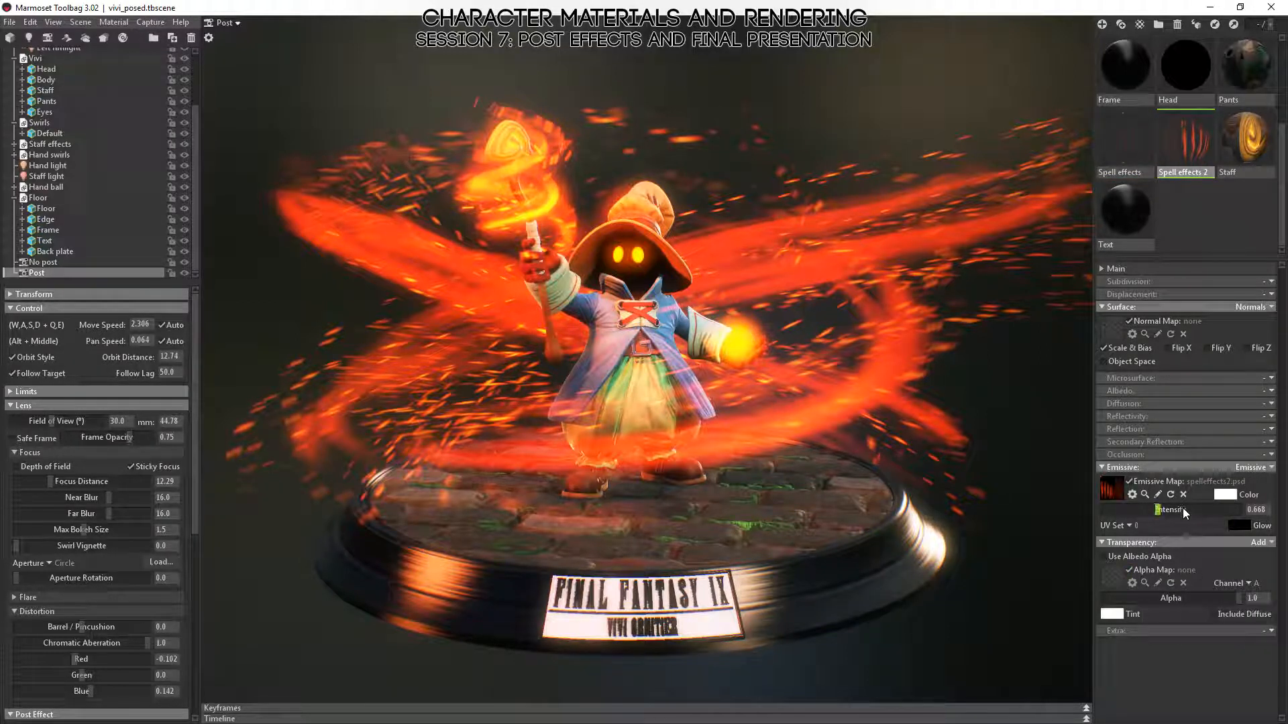
mouse_move(1158, 511)
left_mouse_down()
mouse_move(1127, 511)
mouse_move(1218, 500)
mouse_move(1134, 500)
mouse_move(1214, 508)
mouse_move(1162, 517)
left_mouse_up()
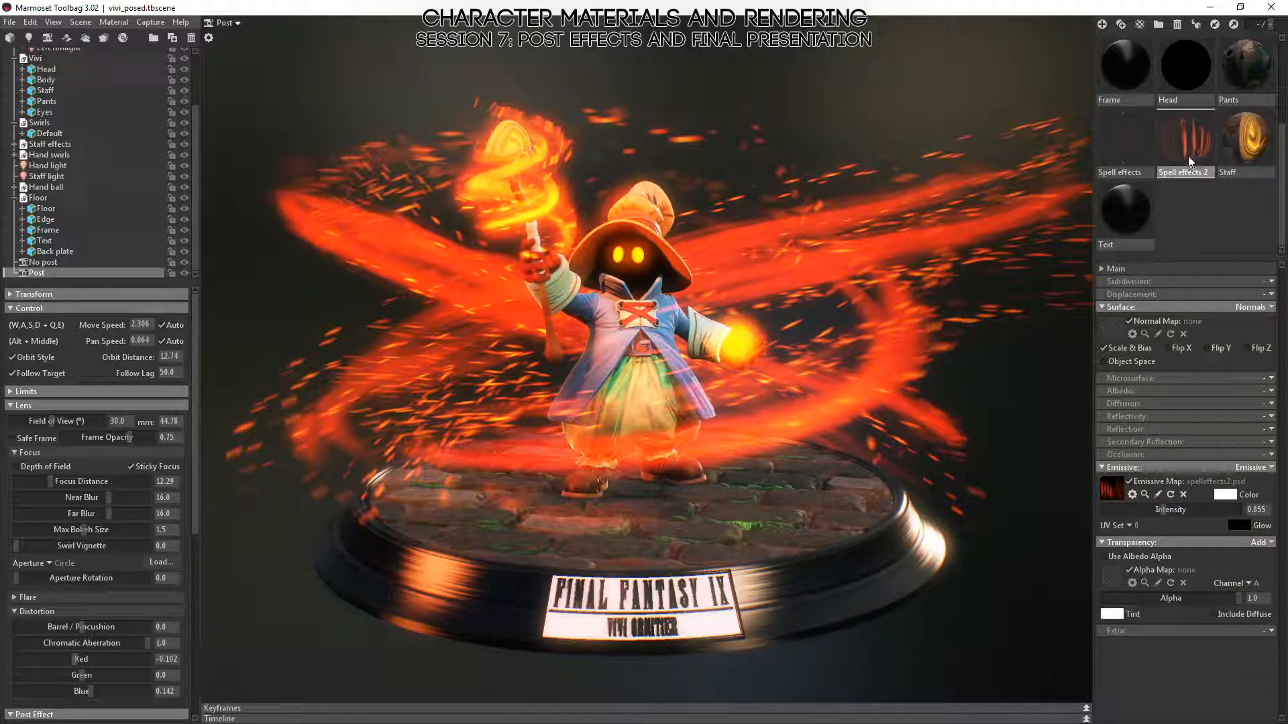
left_click(1125, 143)
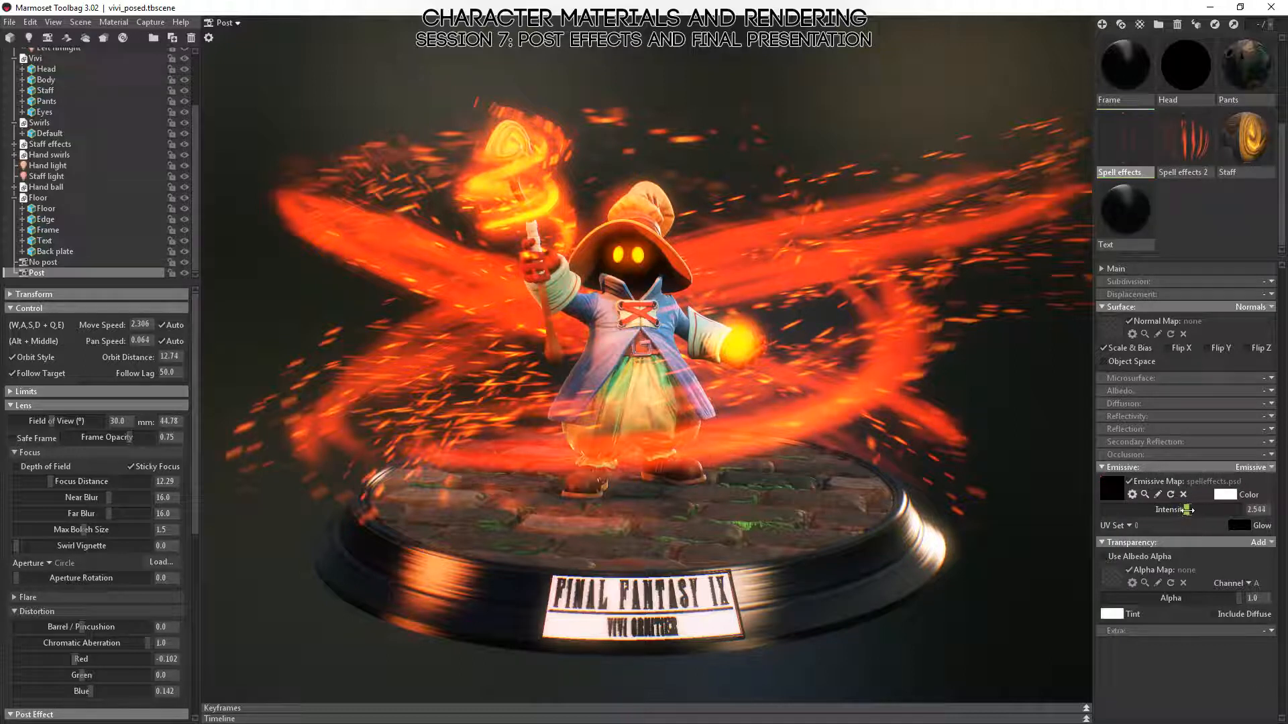
mouse_move(1187, 510)
left_mouse_down()
mouse_move(1282, 511)
mouse_move(1161, 521)
mouse_move(1184, 521)
mouse_move(1171, 526)
left_mouse_up()
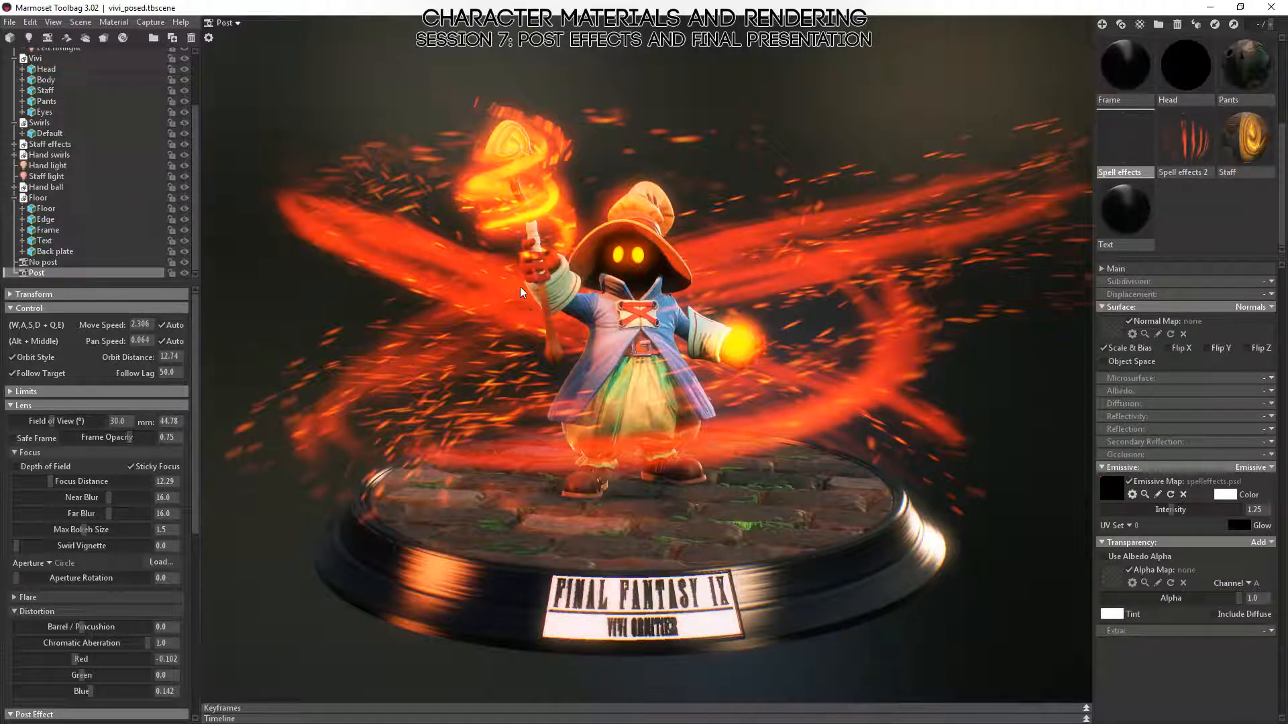
- Set the emissive intensity of the Spell effects material to 0.944
mouse_move(521, 287)
left_mouse_down()
mouse_move(348, 327)
mouse_move(584, 250)
mouse_move(618, 341)
mouse_move(491, 286)
mouse_move(493, 261)
mouse_move(520, 262)
left_mouse_up()
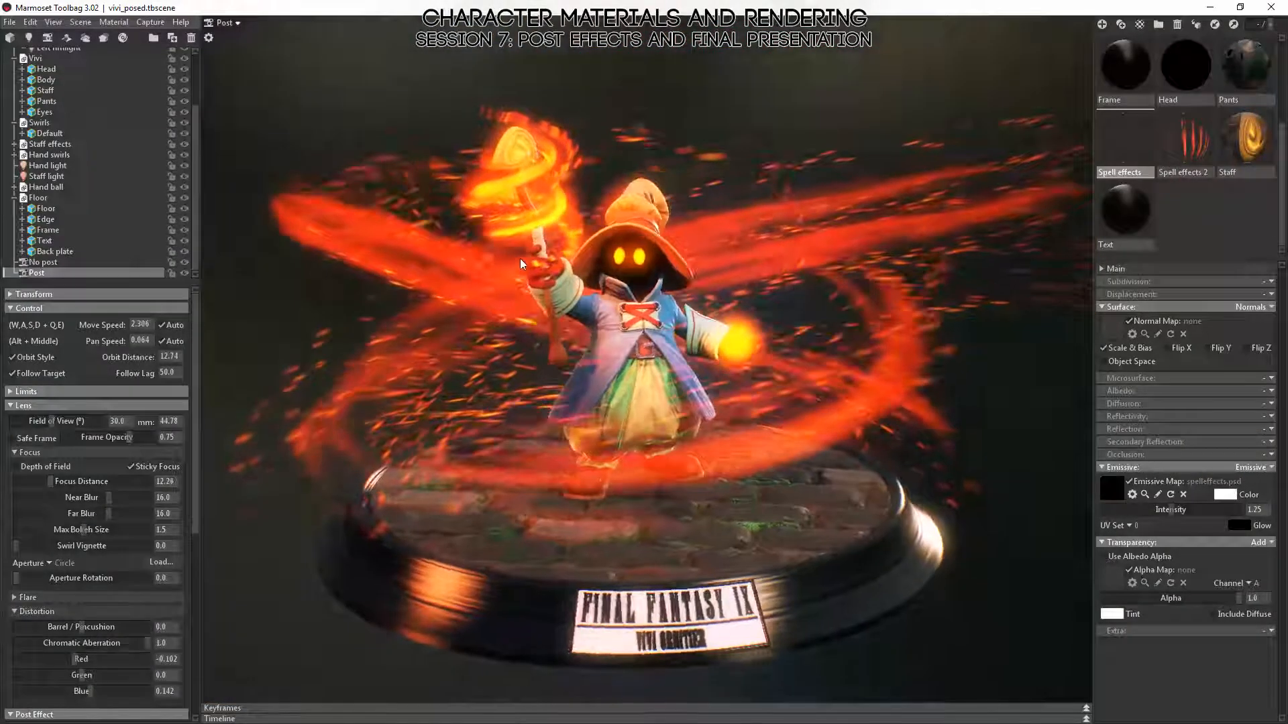
left_click(1181, 159)
left_click(1149, 128)
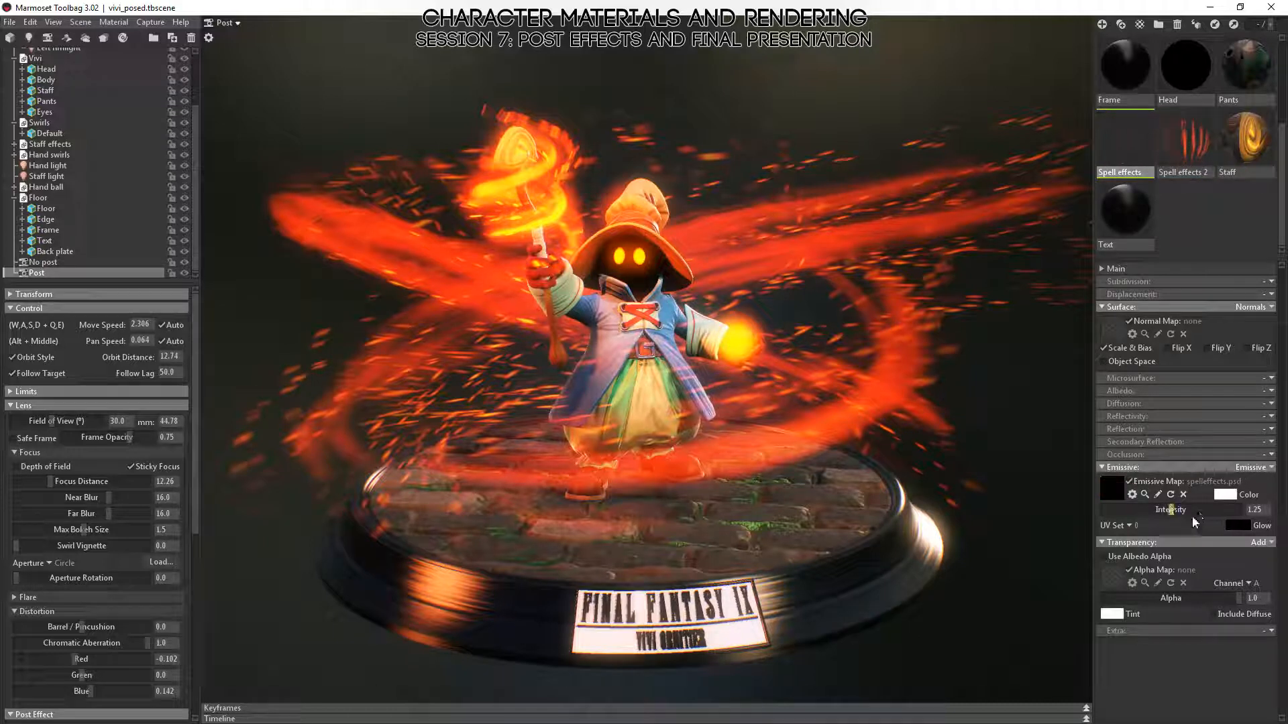
left_click_drag(1170, 509, 1165, 510)
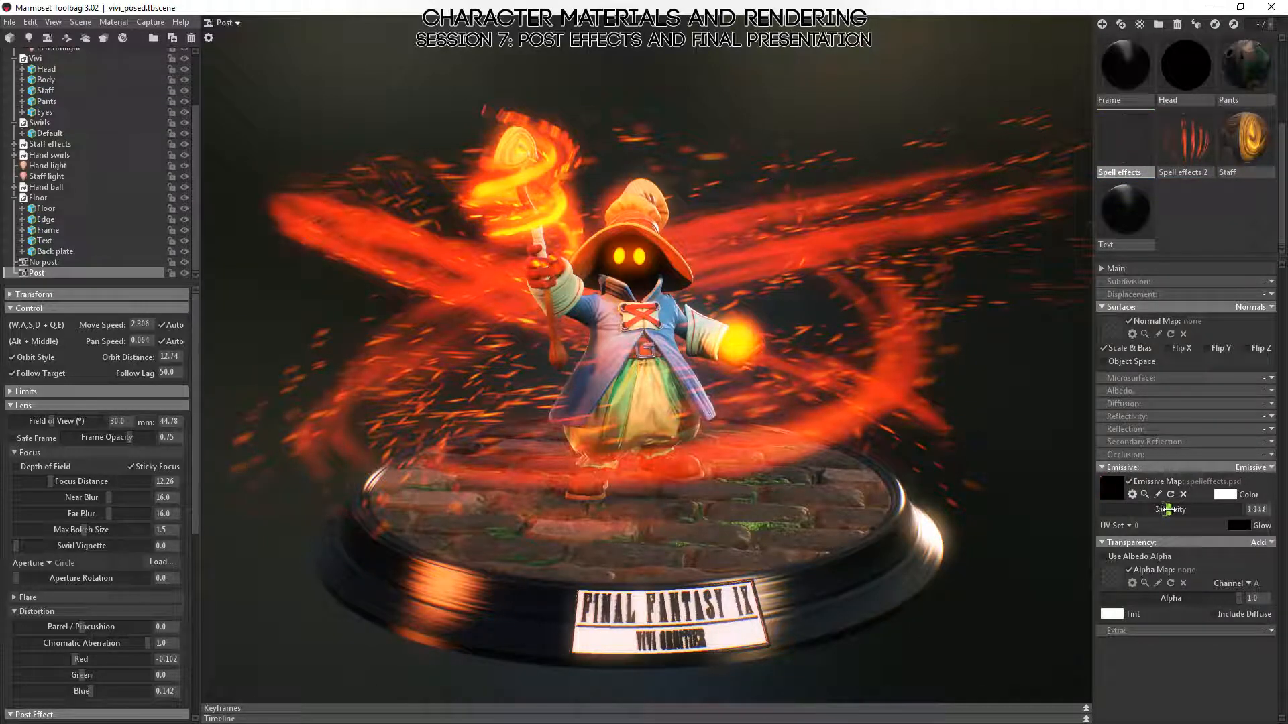
left_click_drag(949, 499, 887, 478)
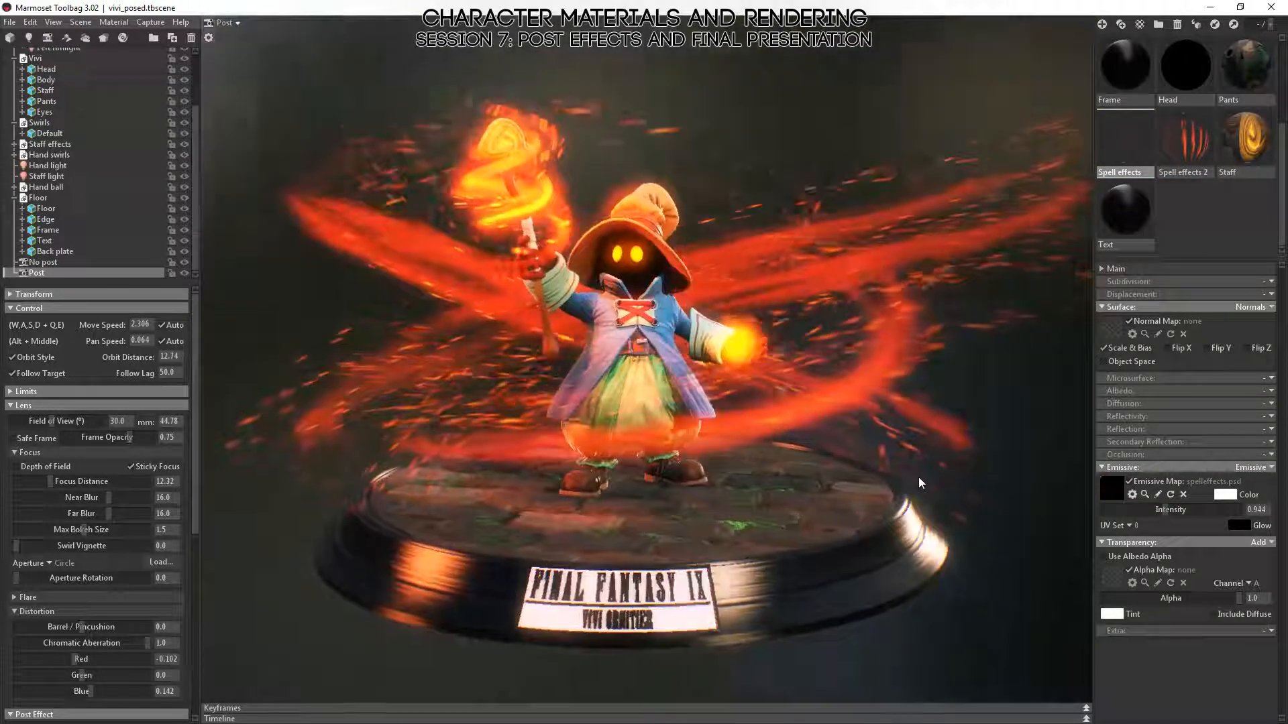
- Try low and high emissive intensities on the Spell effects 2 material and settle on 1.75
left_click(1193, 161)
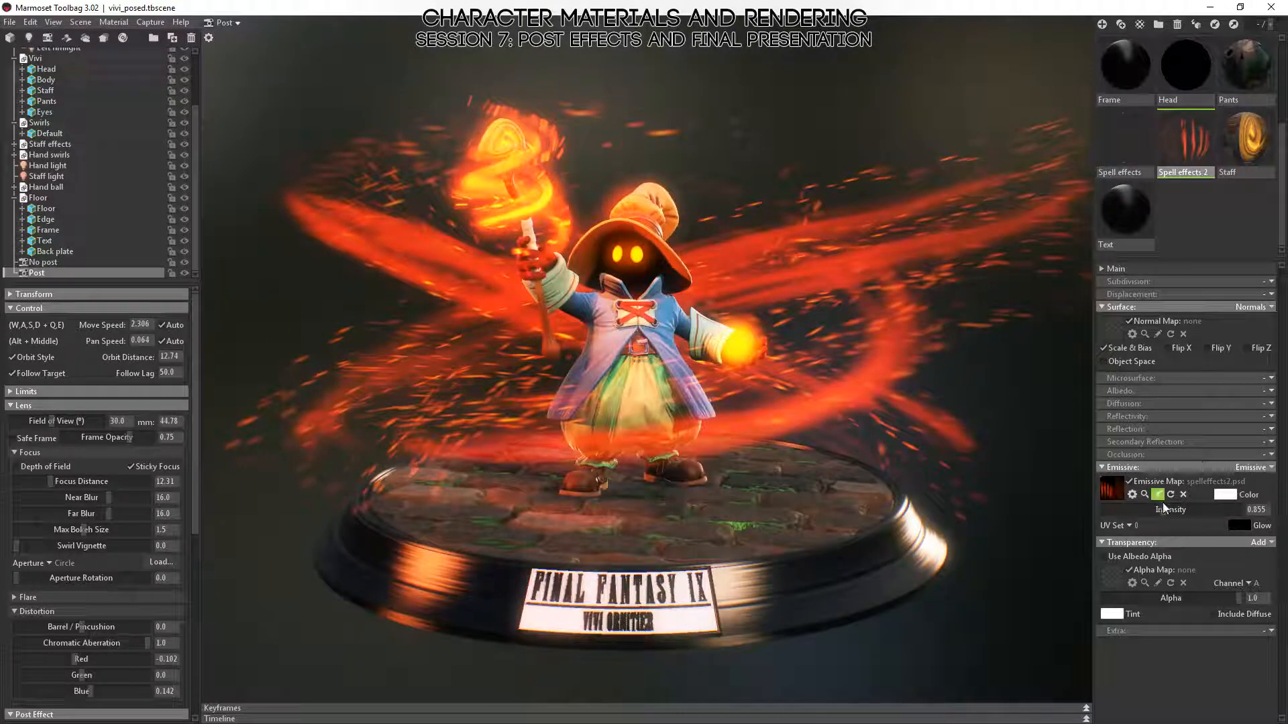
left_click_drag(1166, 510, 1175, 511)
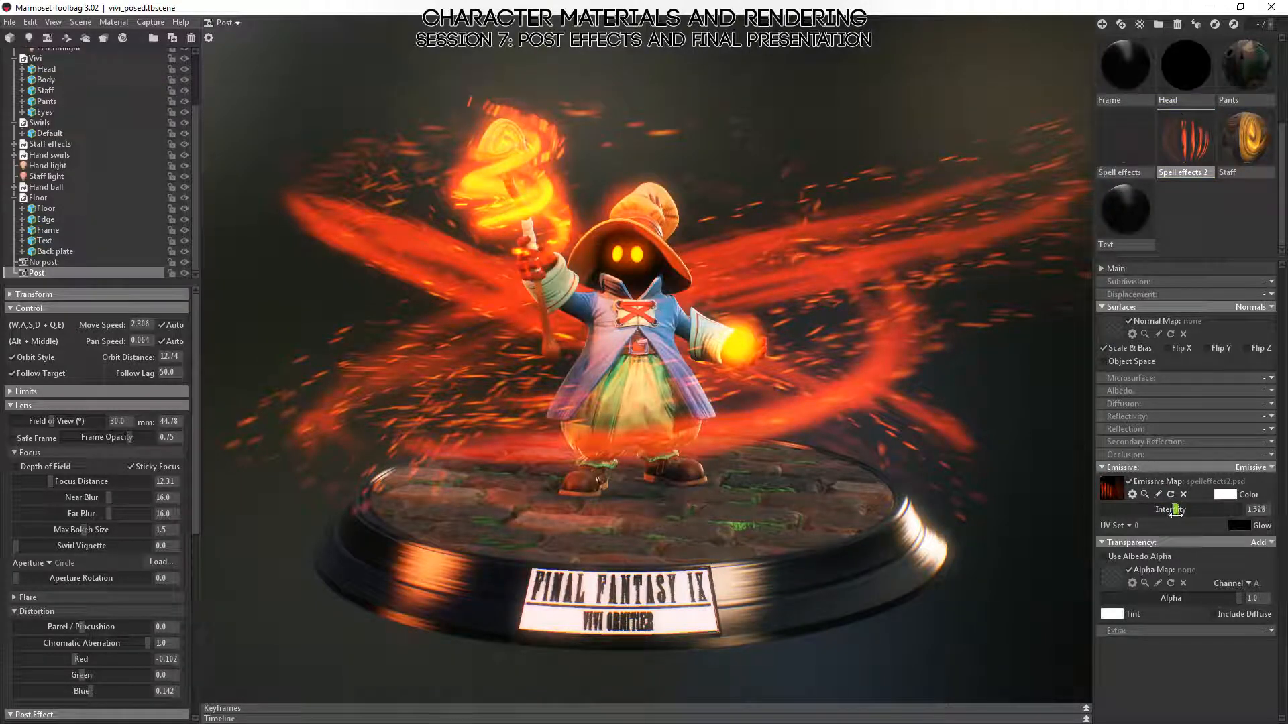
left_click_drag(669, 351, 669, 318)
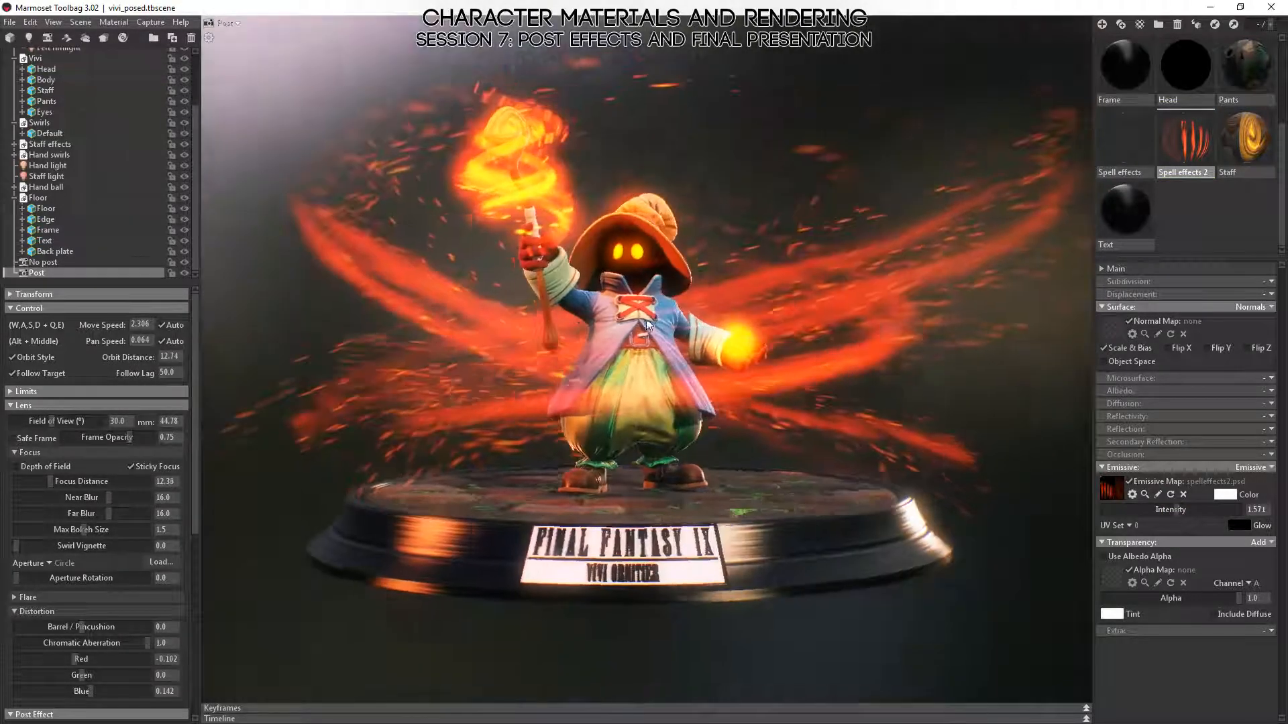
left_click_drag(1178, 511, 1125, 509)
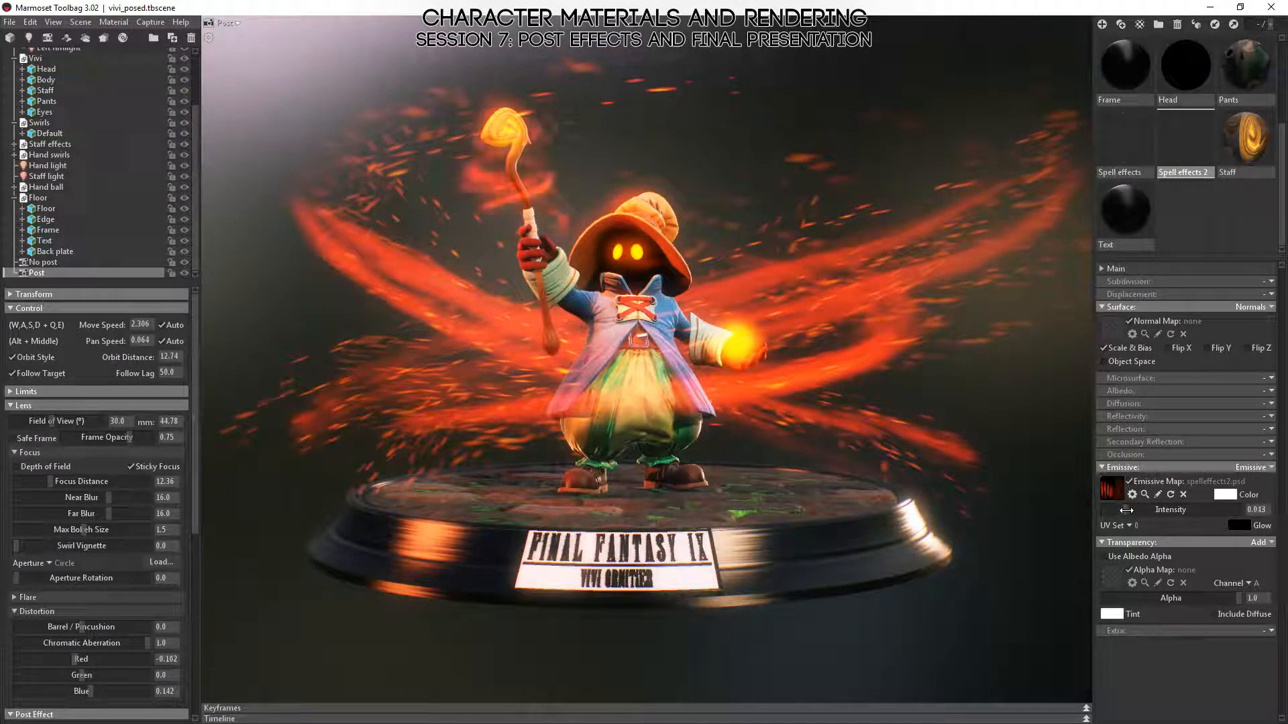
left_click_drag(554, 203, 556, 229)
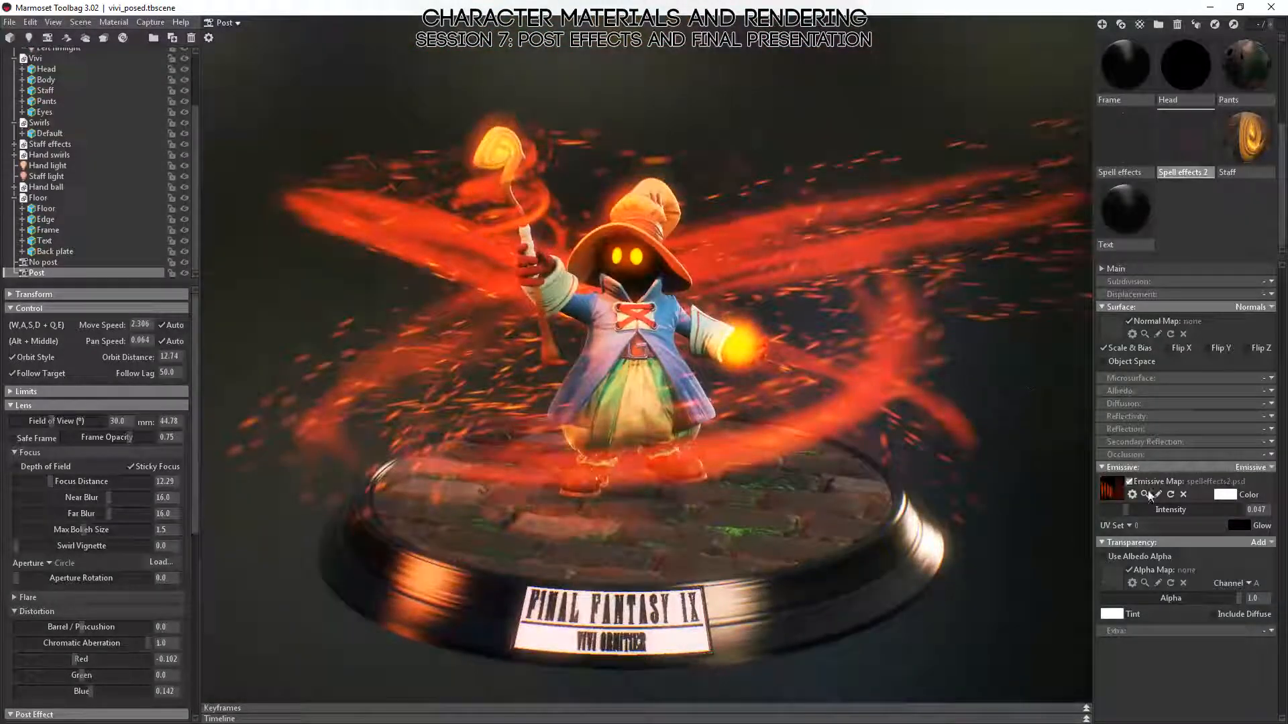
left_click_drag(1134, 510, 1179, 519)
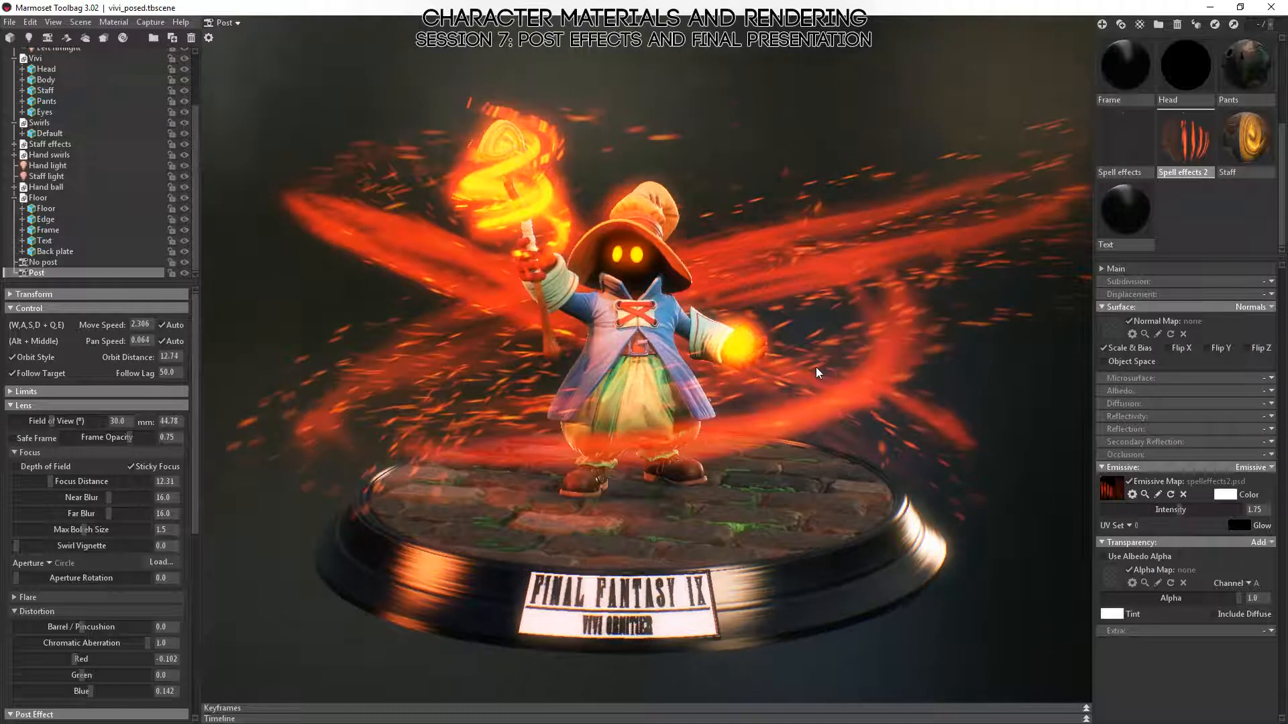
left_click_drag(815, 368, 756, 175)
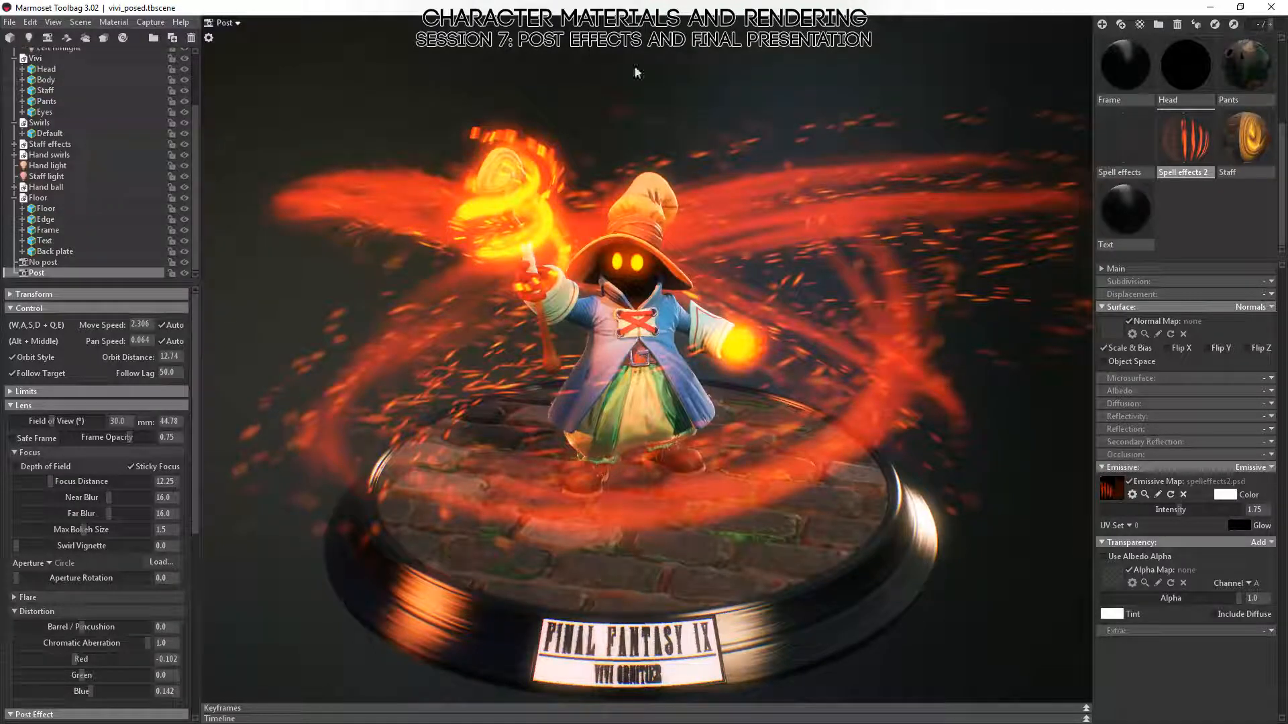
- Examine the character, staff fire and backdrop from the front, above and side to judge the spell glow
scroll(1217, 246, "up", 1)
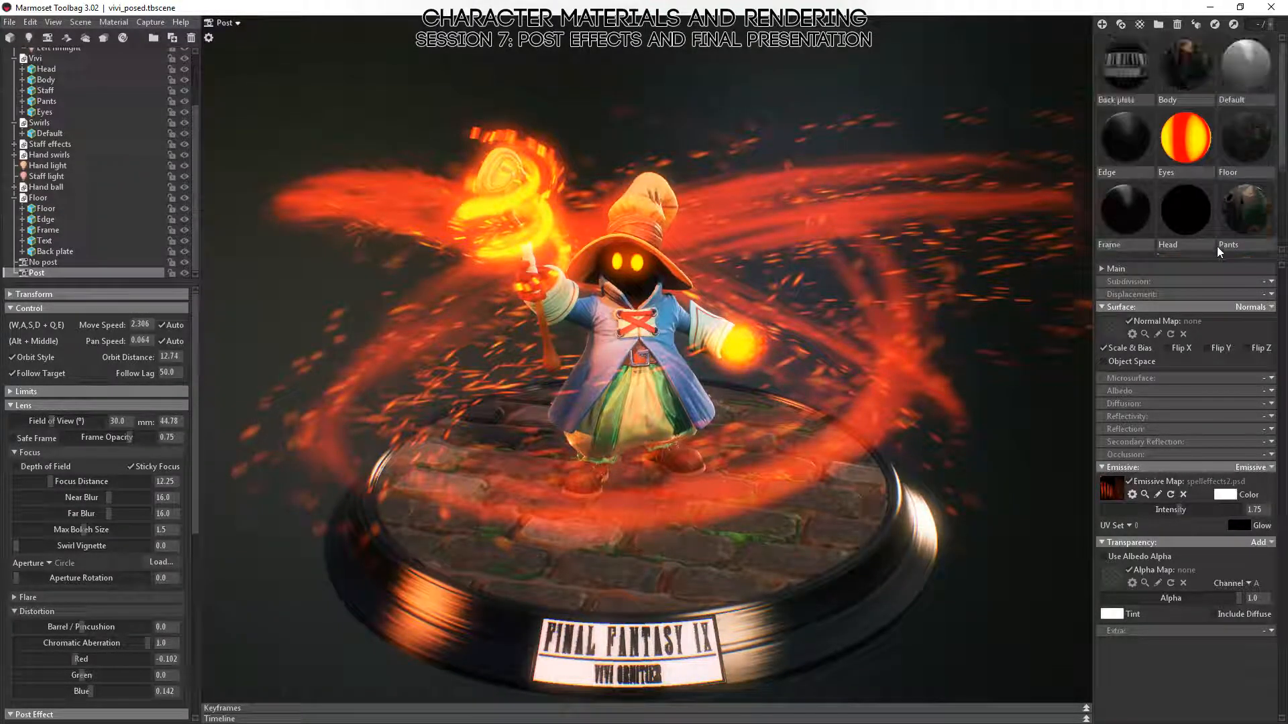
scroll(1217, 246, "down", 2)
left_click_drag(888, 381, 908, 355)
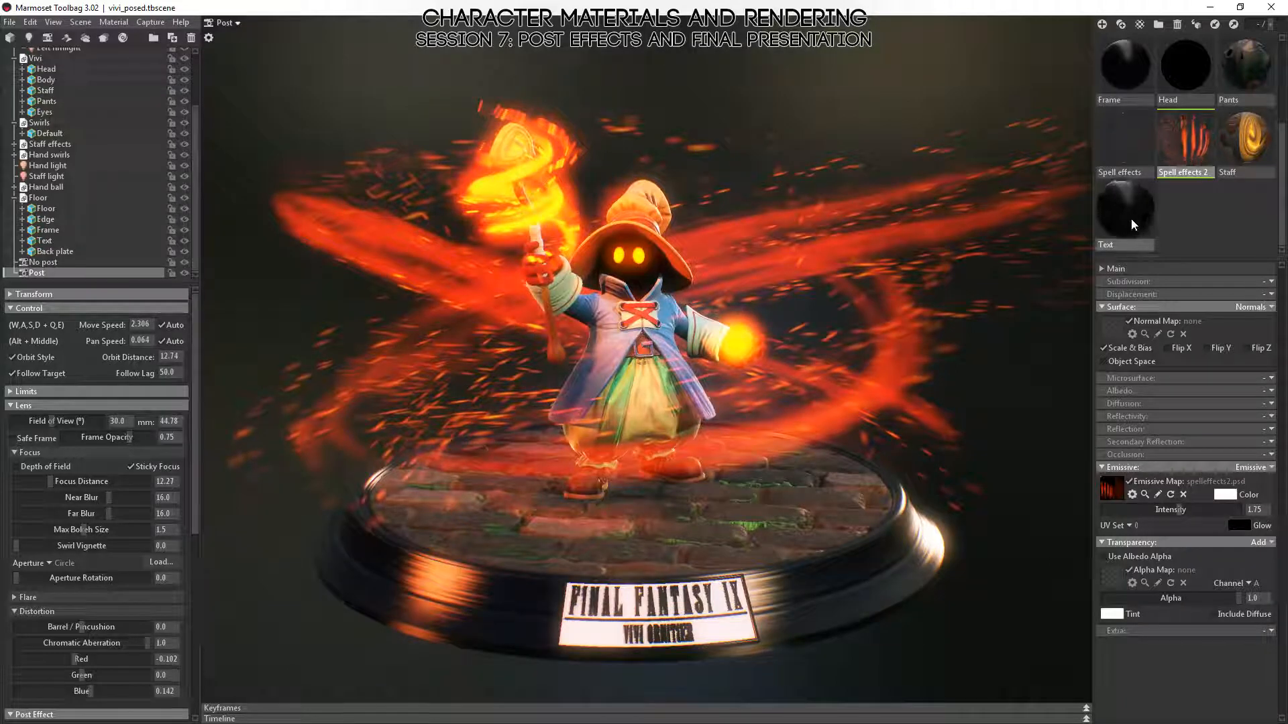
left_click_drag(781, 423, 777, 317)
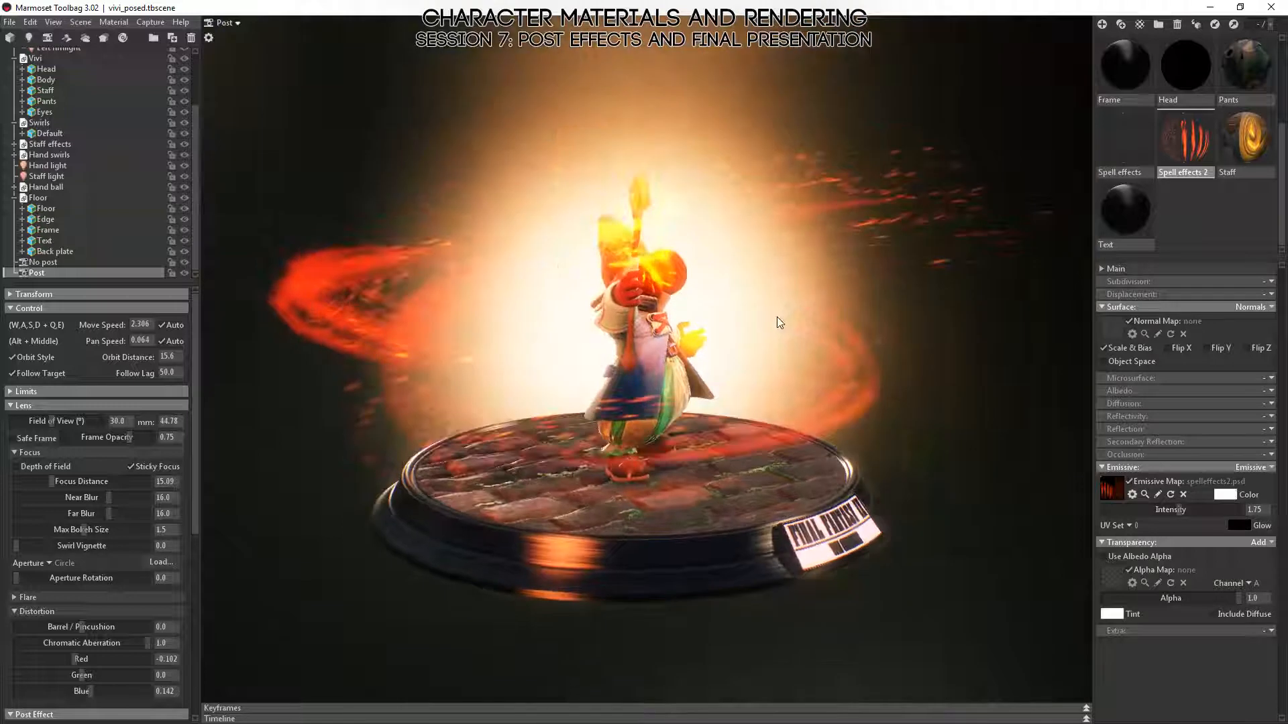
mouse_move(815, 450)
left_mouse_down()
mouse_move(868, 434)
mouse_move(825, 434)
left_mouse_up()
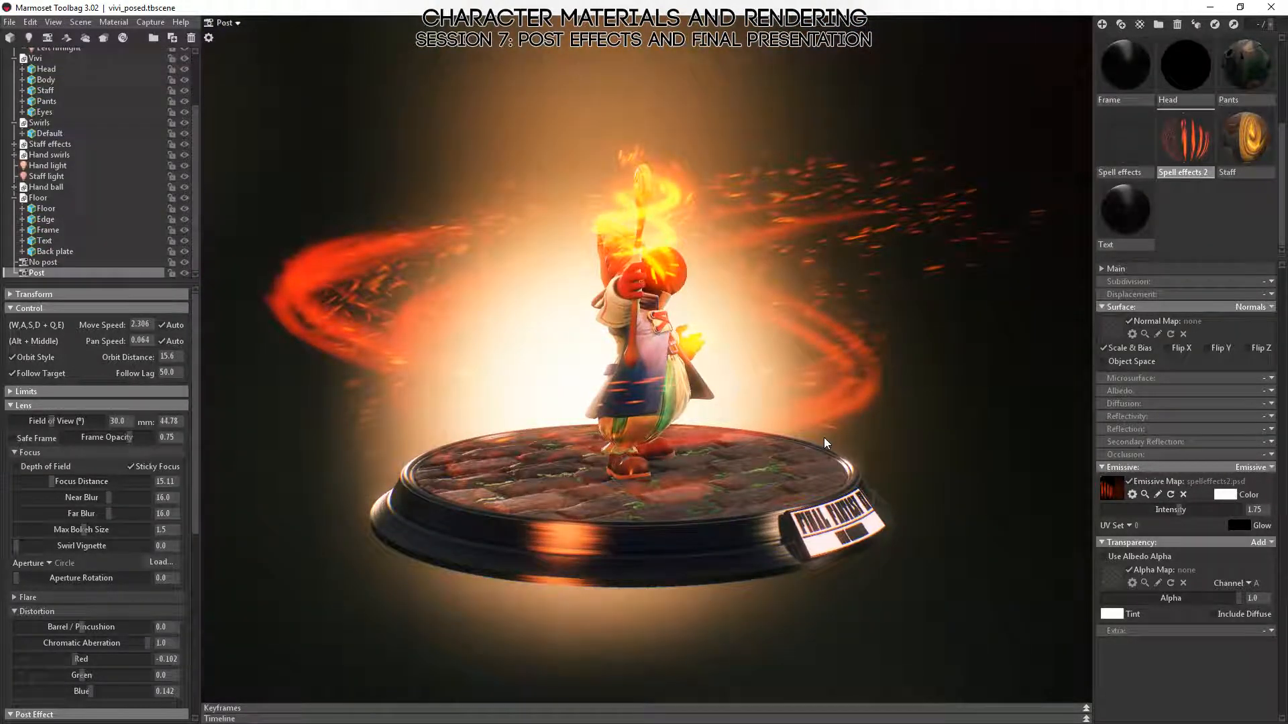
left_click_drag(831, 404, 751, 354)
left_click_drag(868, 414, 888, 238)
left_click_drag(706, 377, 628, 402)
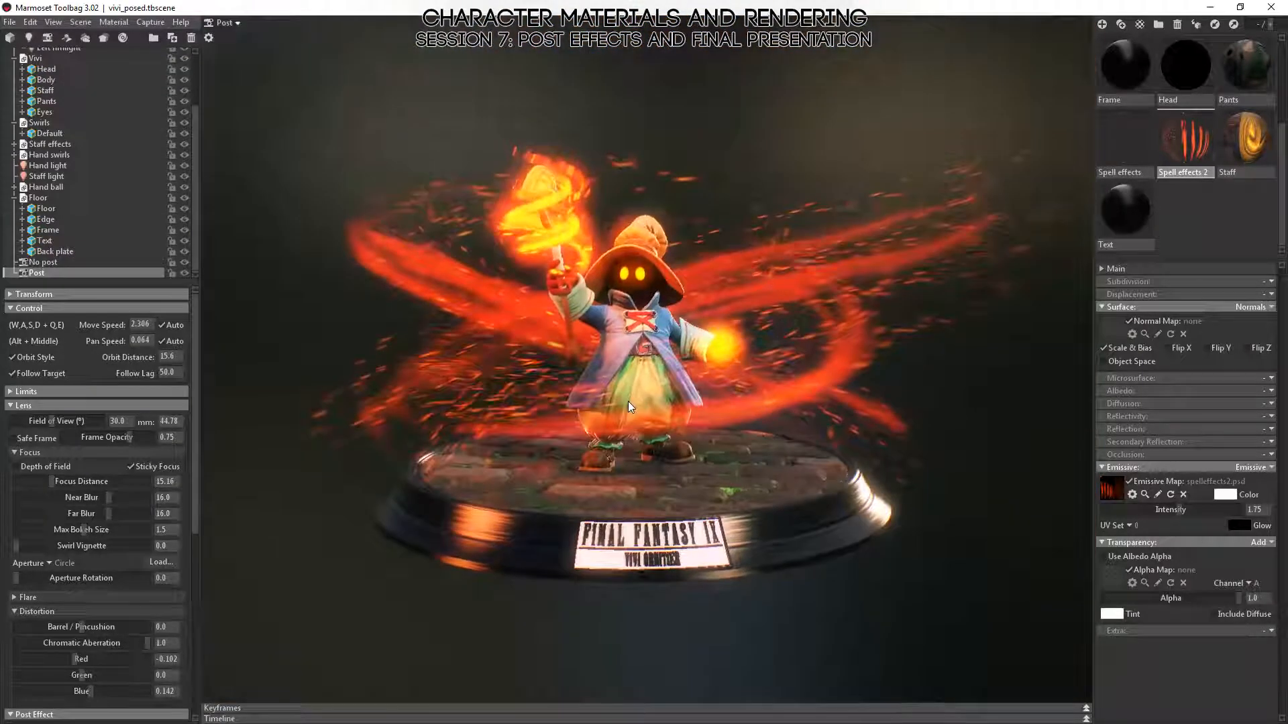
- Try darker and brighter values for the sky's backdrop brightness, and restore it to 1.0
scroll(123, 177, "up", 3)
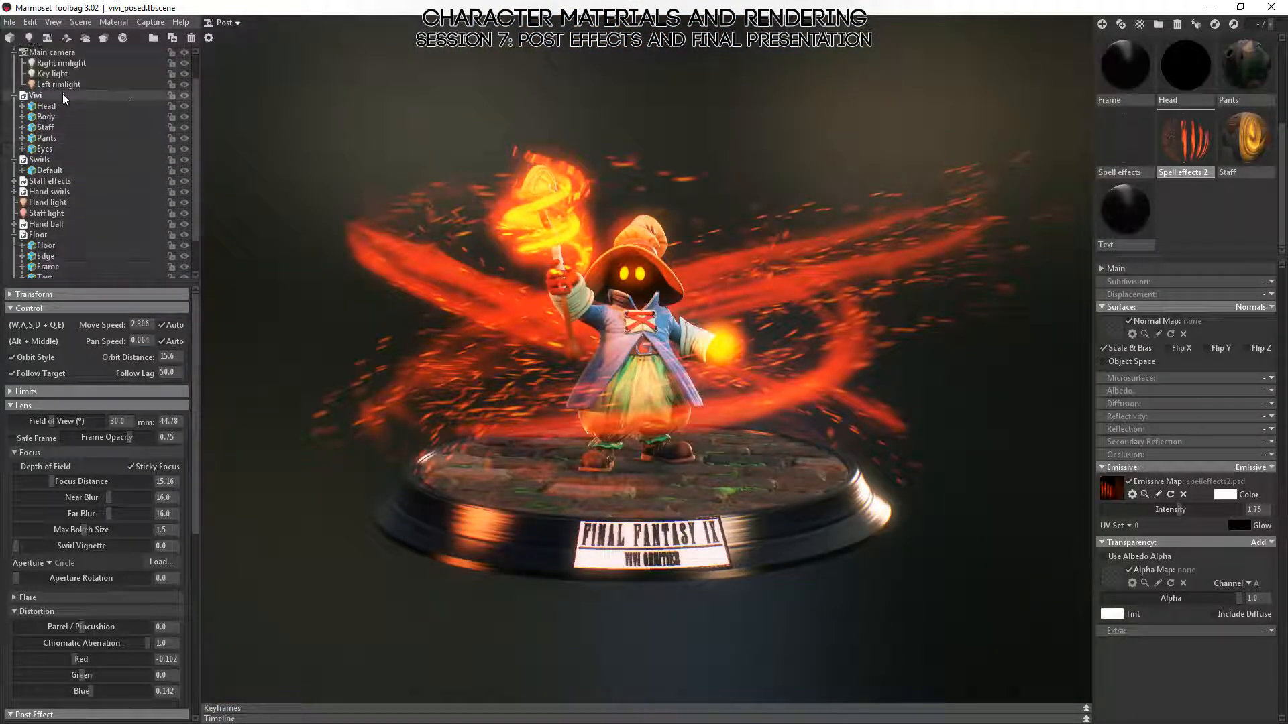
left_click(49, 76)
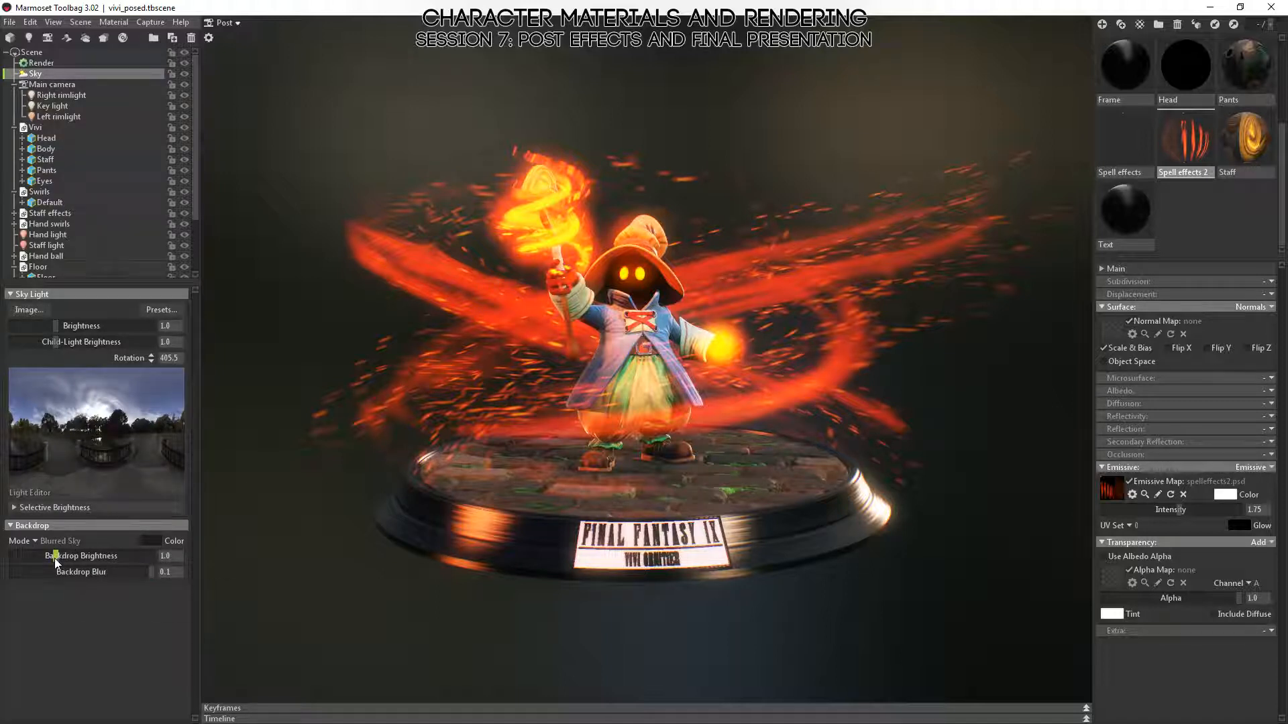
left_click_drag(517, 520, 395, 550)
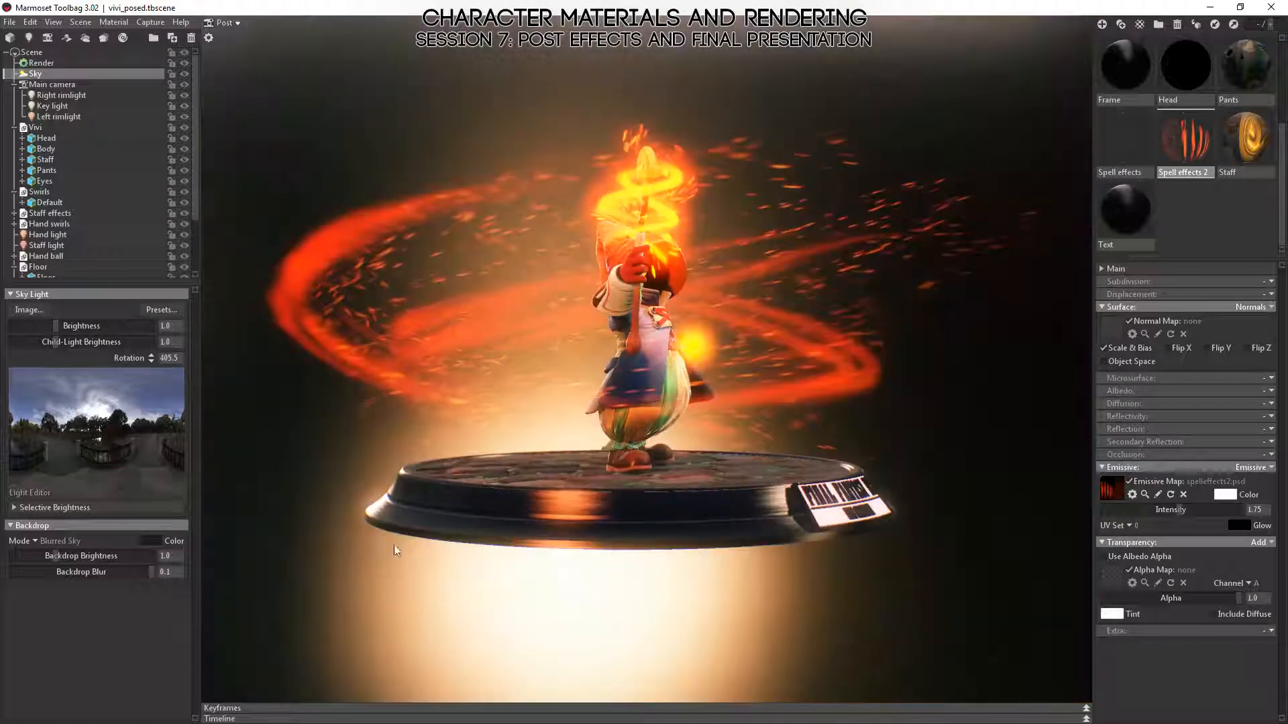
left_click_drag(55, 558, 12, 557)
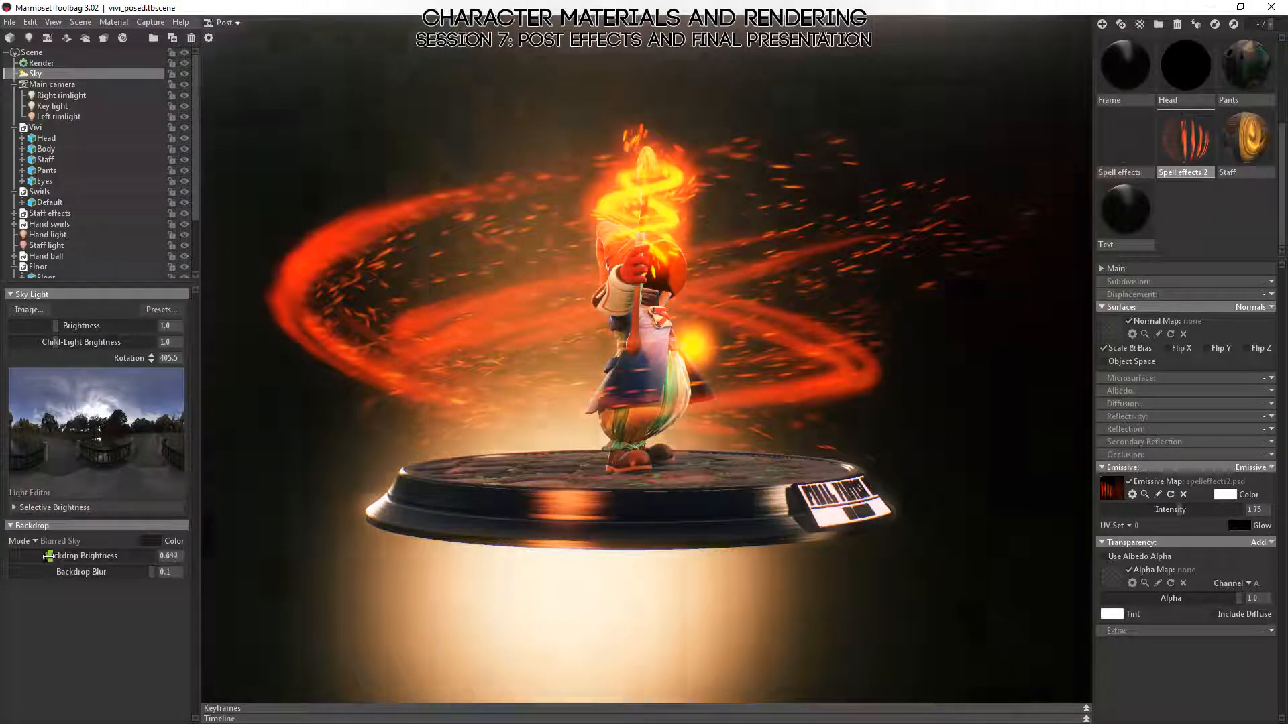
left_click_drag(644, 564, 402, 615)
left_click_drag(33, 558, 73, 556)
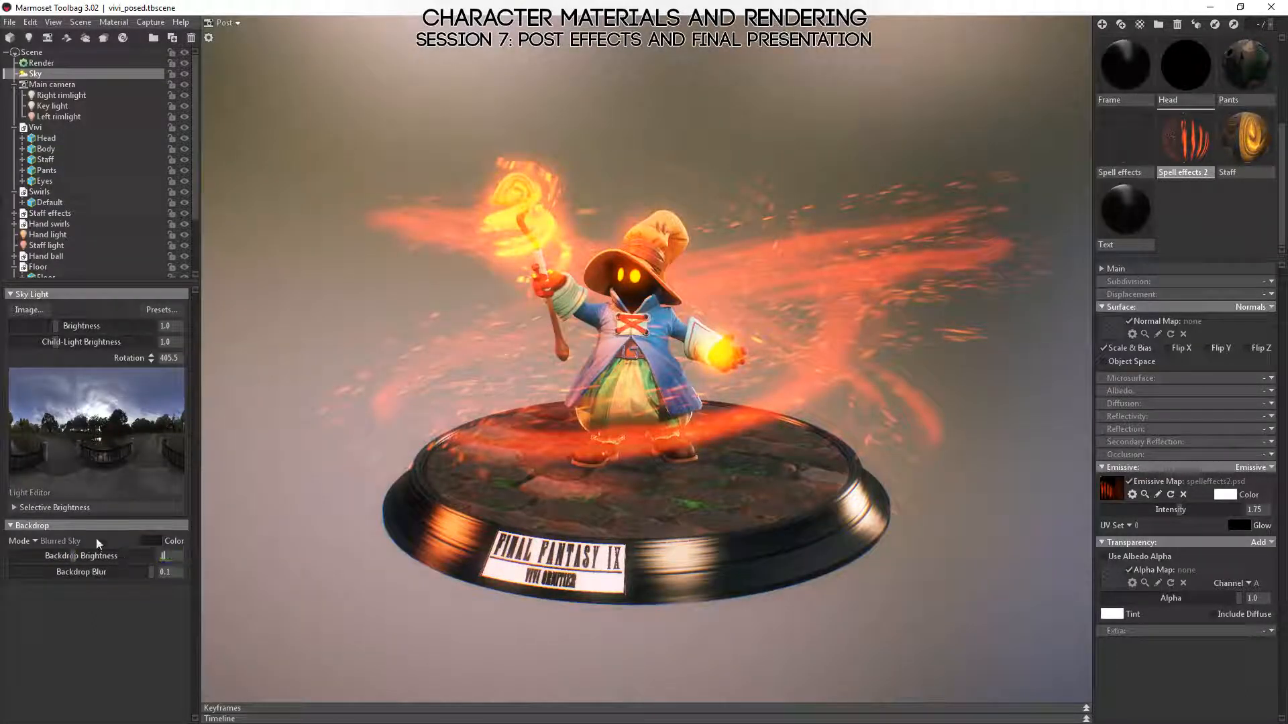
type("1")
key("Return")
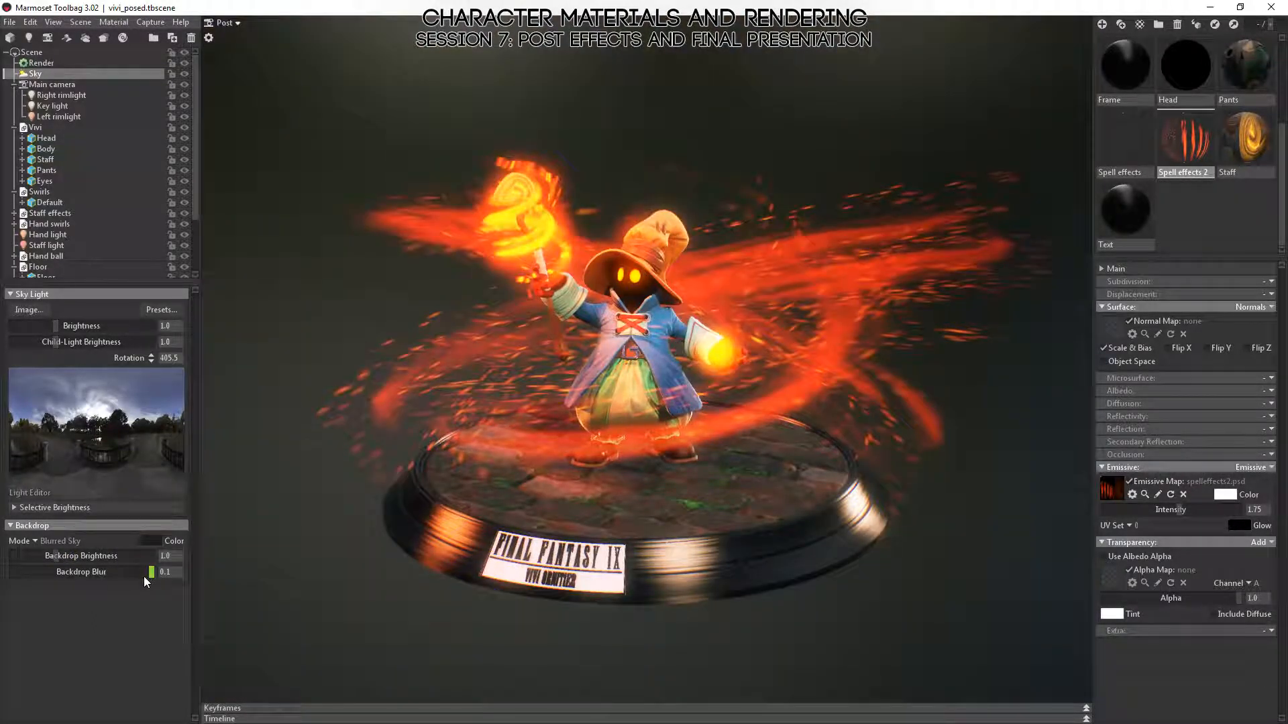
- Set the sky's backdrop blur to 0.5
left_click_drag(147, 574, 228, 573)
left_click_drag(456, 557, 634, 513)
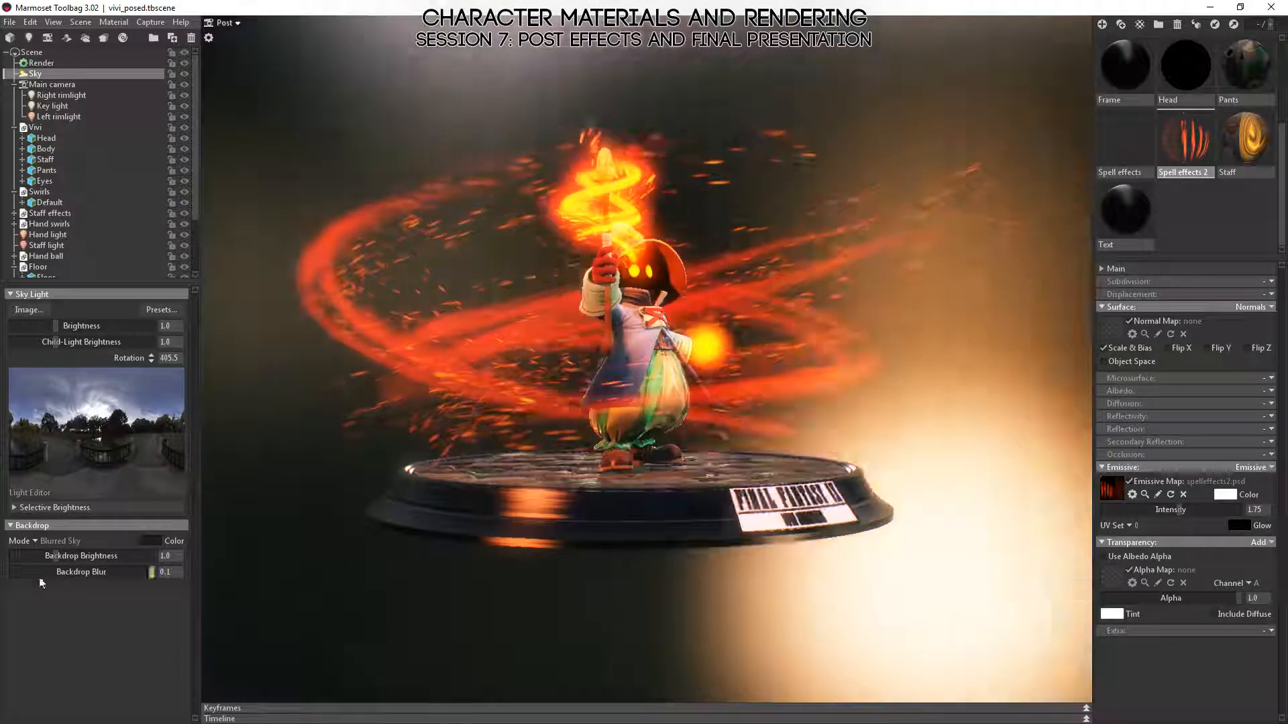
left_click(167, 570)
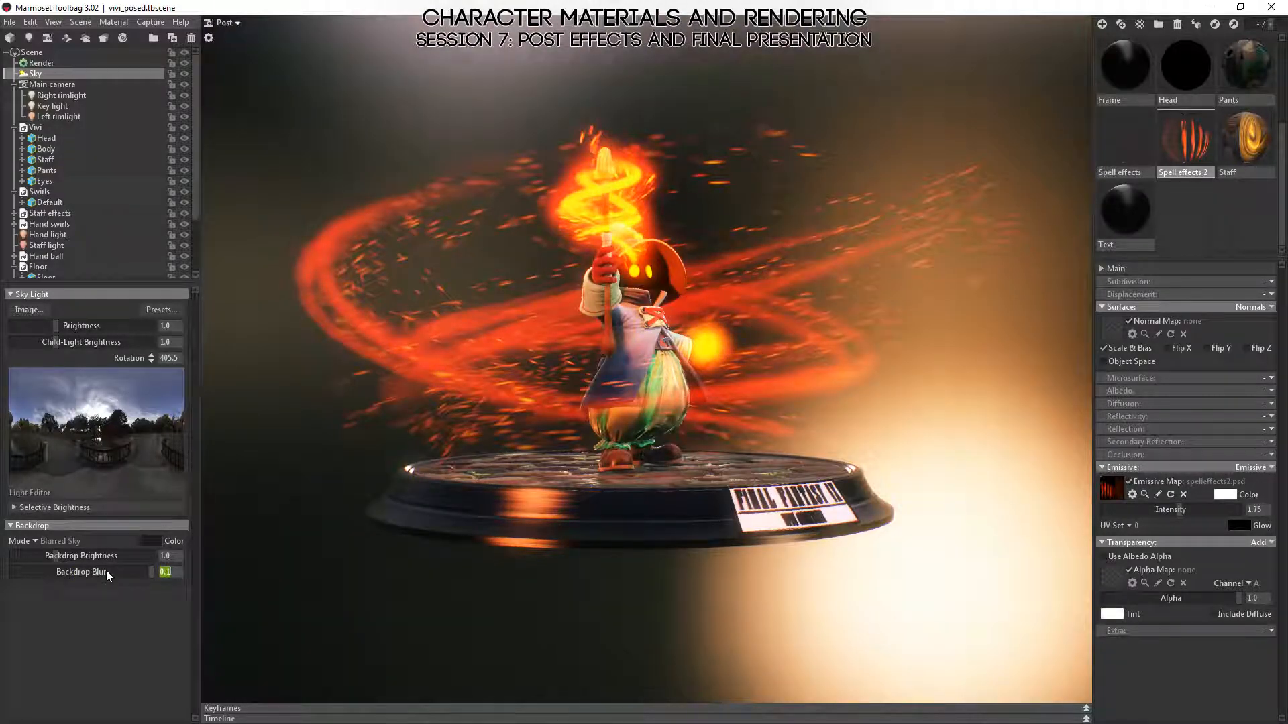
type("0.5")
key("Return")
- Lower the backdrop brightness to 0.307 and check the backdrop all around the character
left_click_drag(611, 514, 607, 396)
left_click_drag(56, 556, 24, 556)
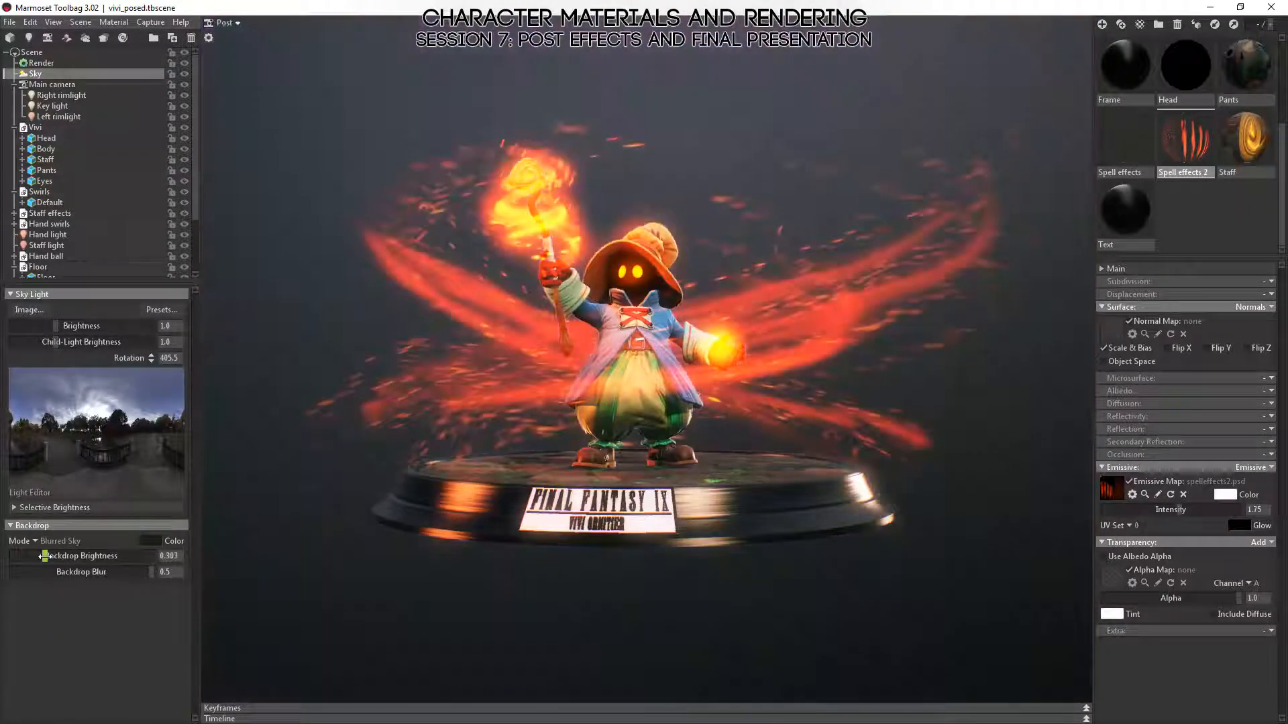
left_click_drag(414, 492, 634, 431)
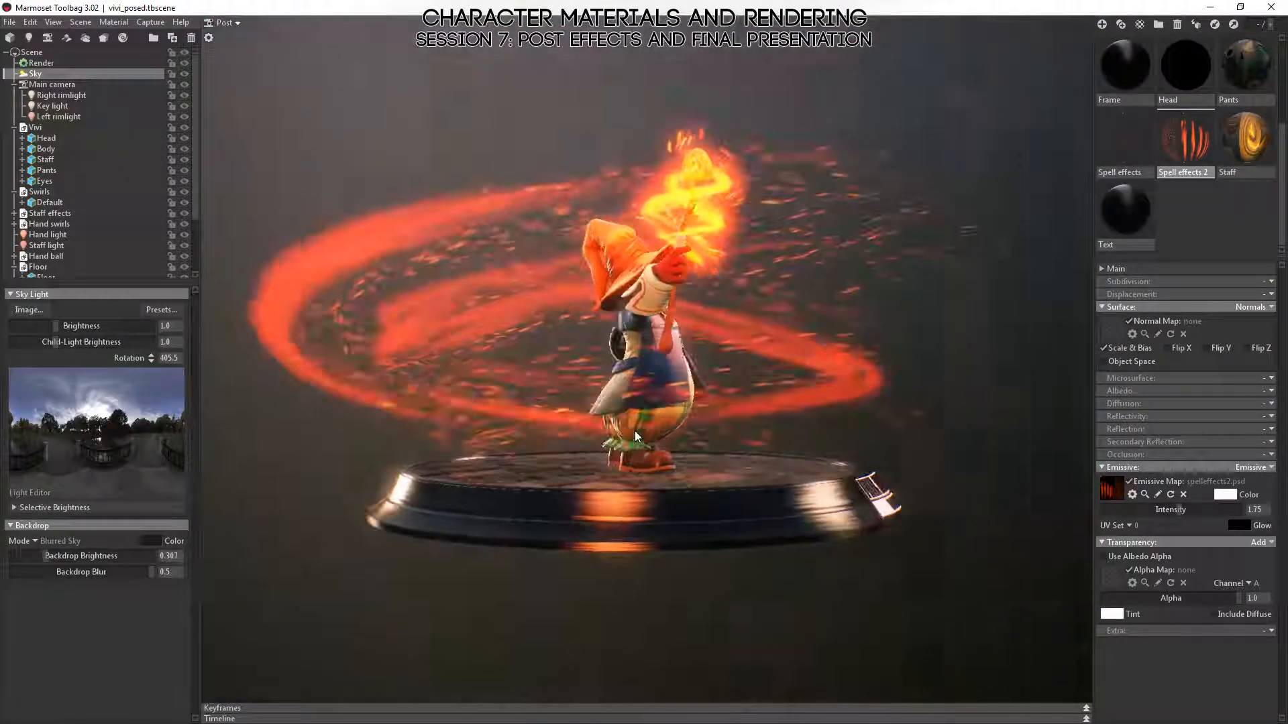
left_click_drag(457, 481, 962, 305)
left_click_drag(573, 530, 432, 519)
left_click_drag(499, 562, 530, 583)
left_click_drag(439, 596, 789, 432)
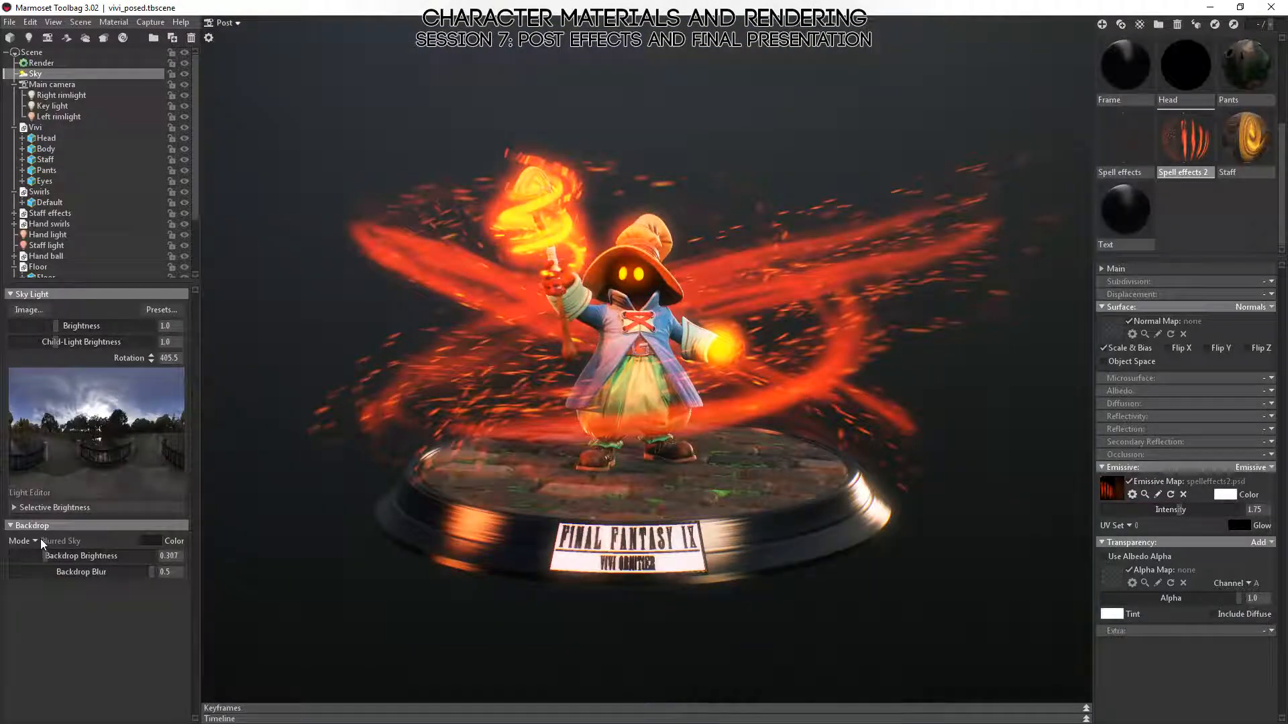
- Compare the Color, Ambient Sky and Sky backdrop modes behind the character, and restore the Blurred Sky mode
left_click(35, 542)
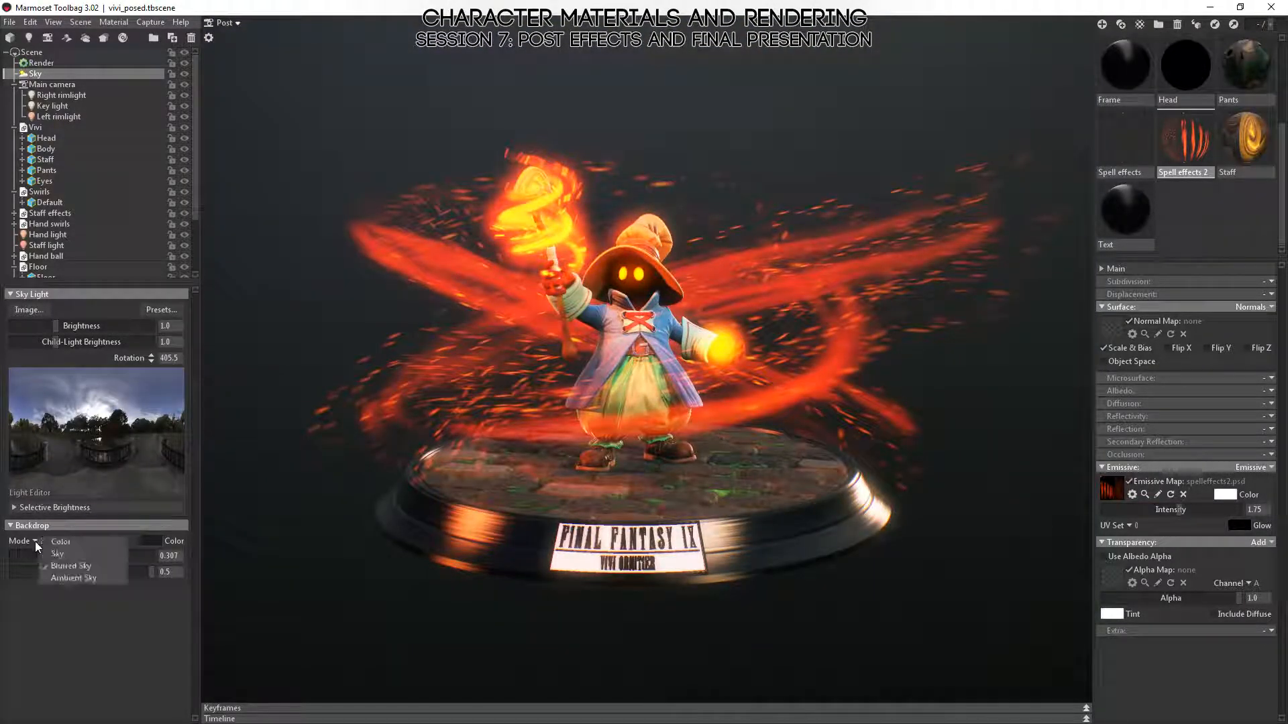
left_click(92, 554)
left_click_drag(546, 451, 375, 360)
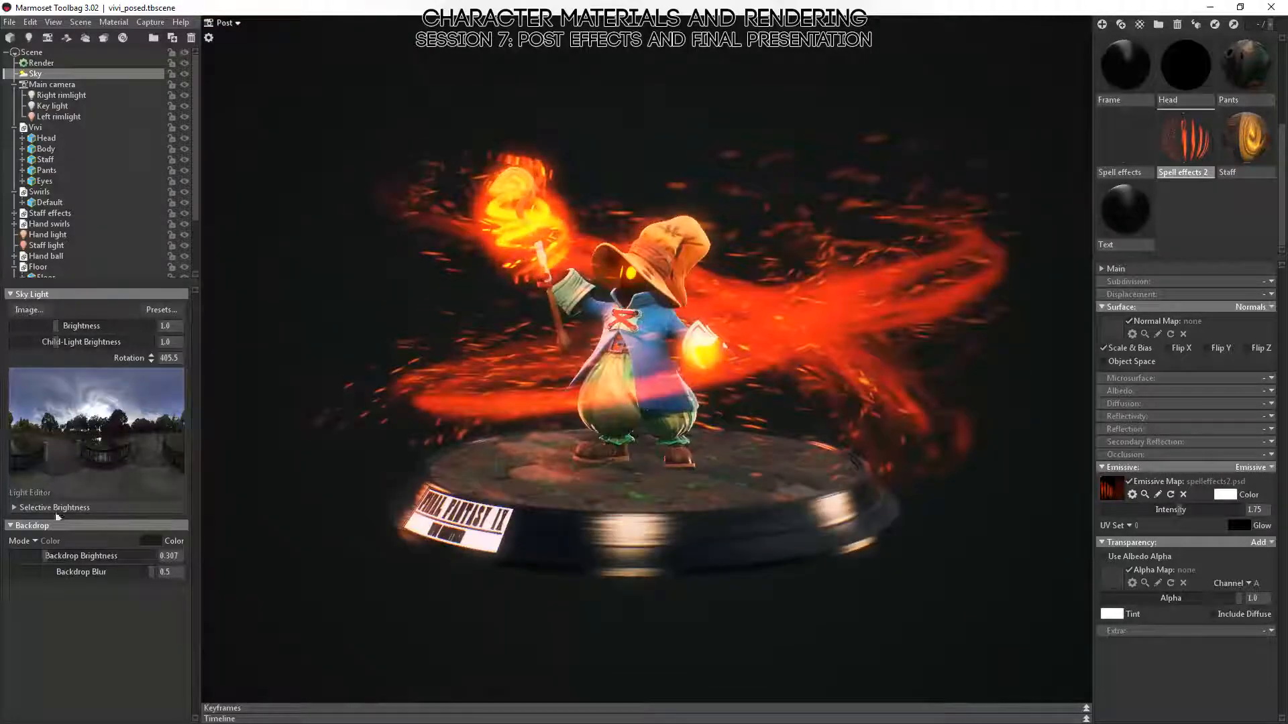
left_click(34, 541)
left_click(54, 576)
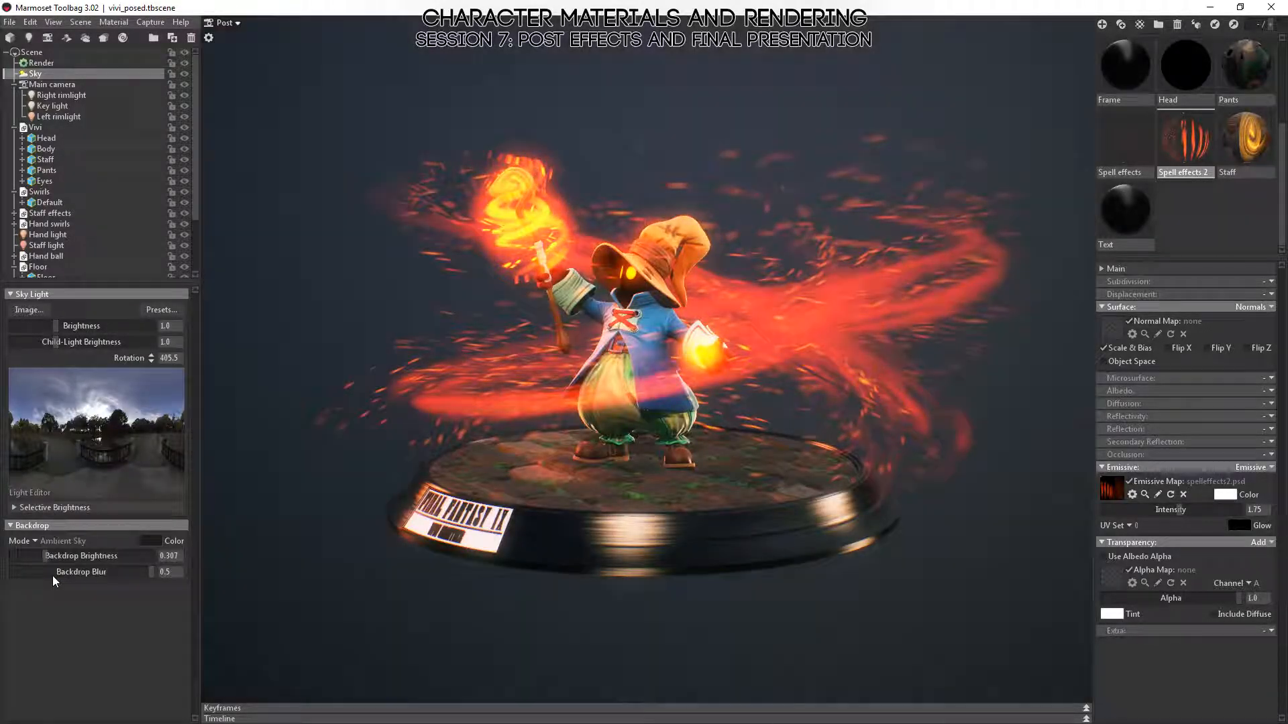
left_click(39, 544)
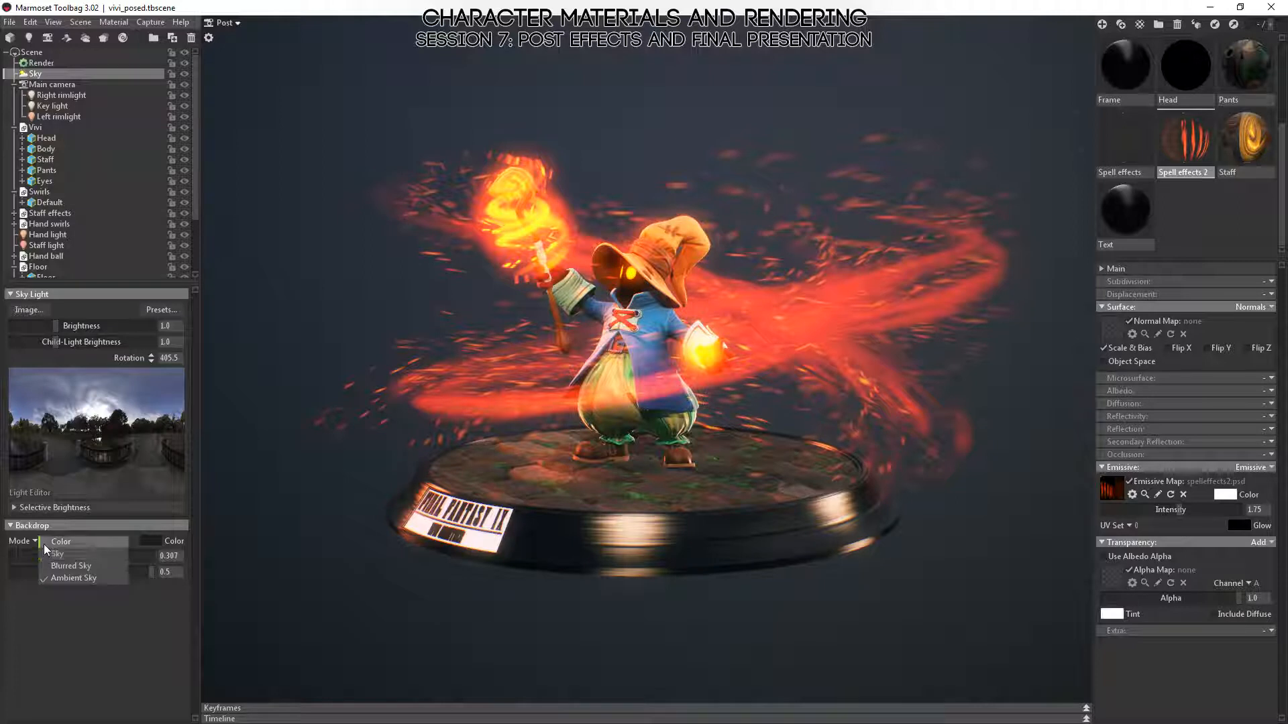
left_click(54, 554)
left_click_drag(491, 464, 464, 475)
left_click(34, 541)
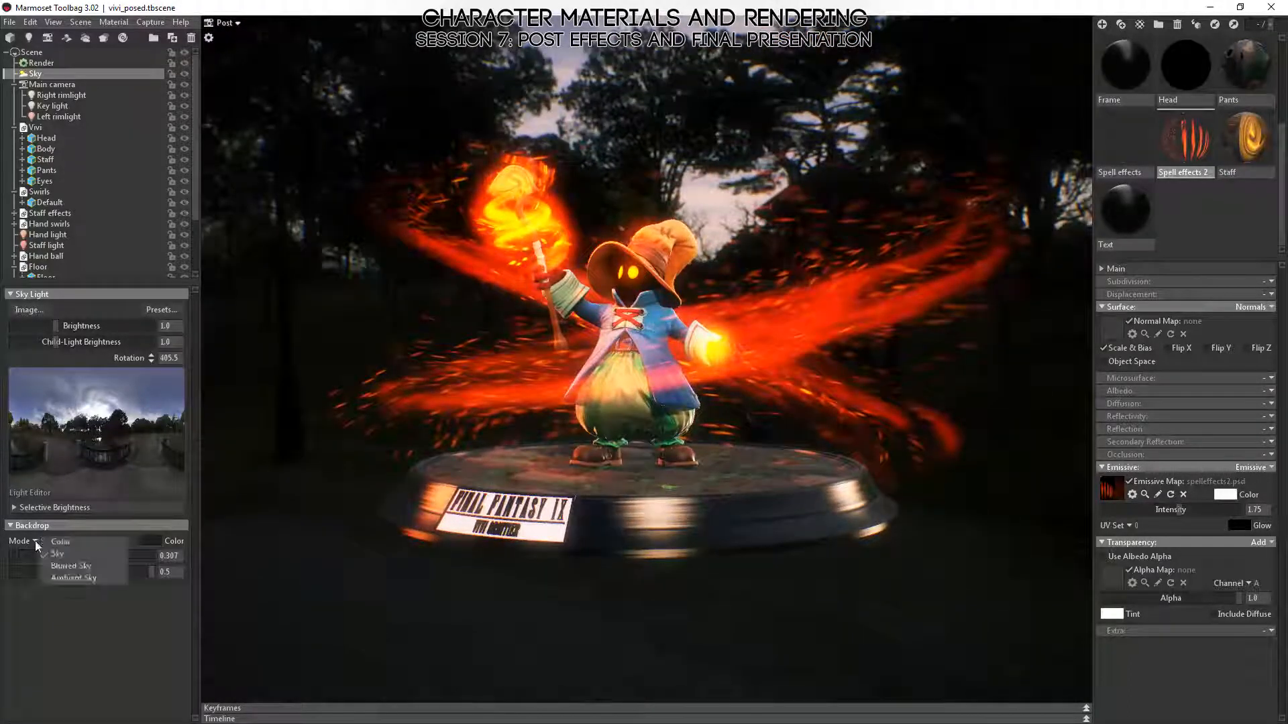
left_click(64, 568)
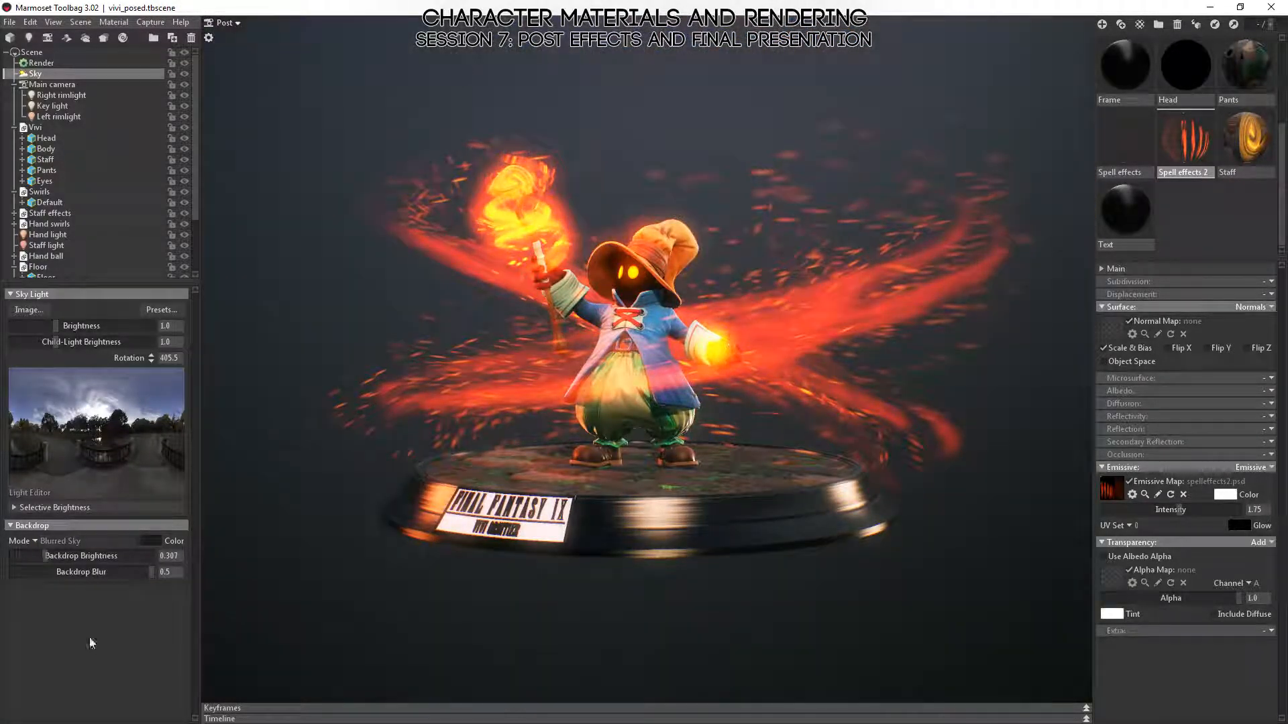
left_click_drag(330, 578, 702, 422)
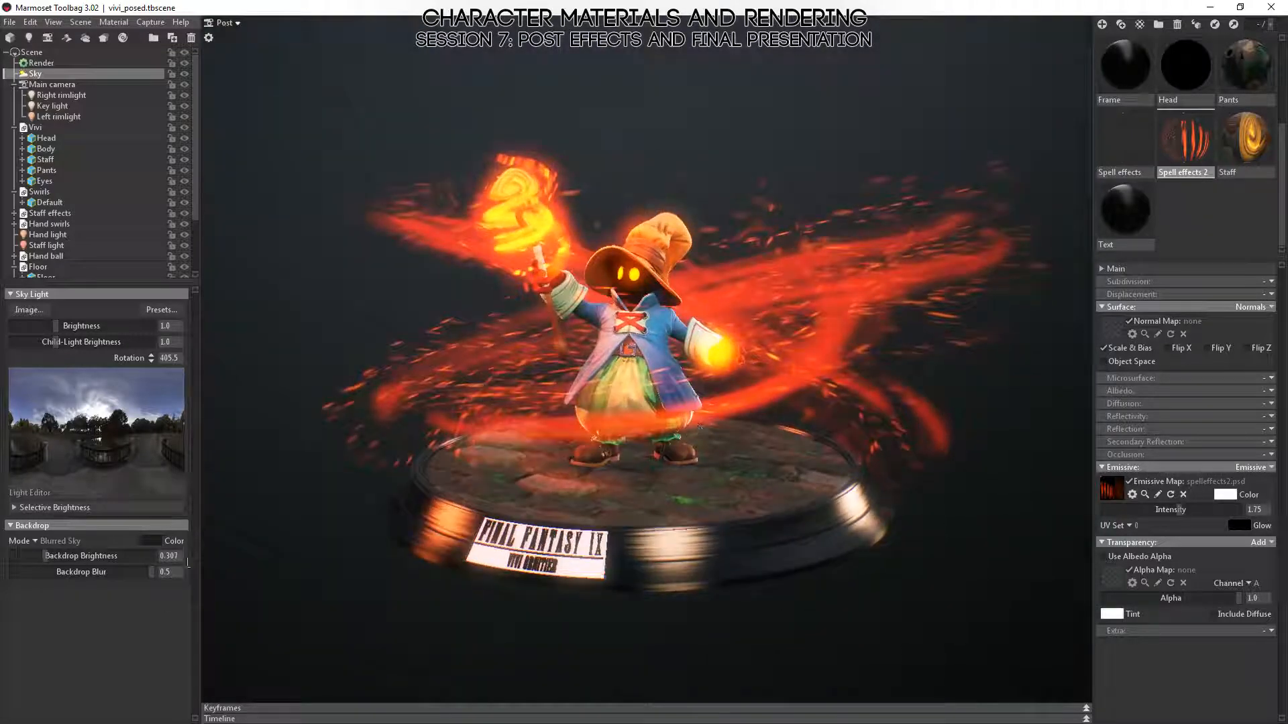
left_click_drag(590, 530, 731, 546)
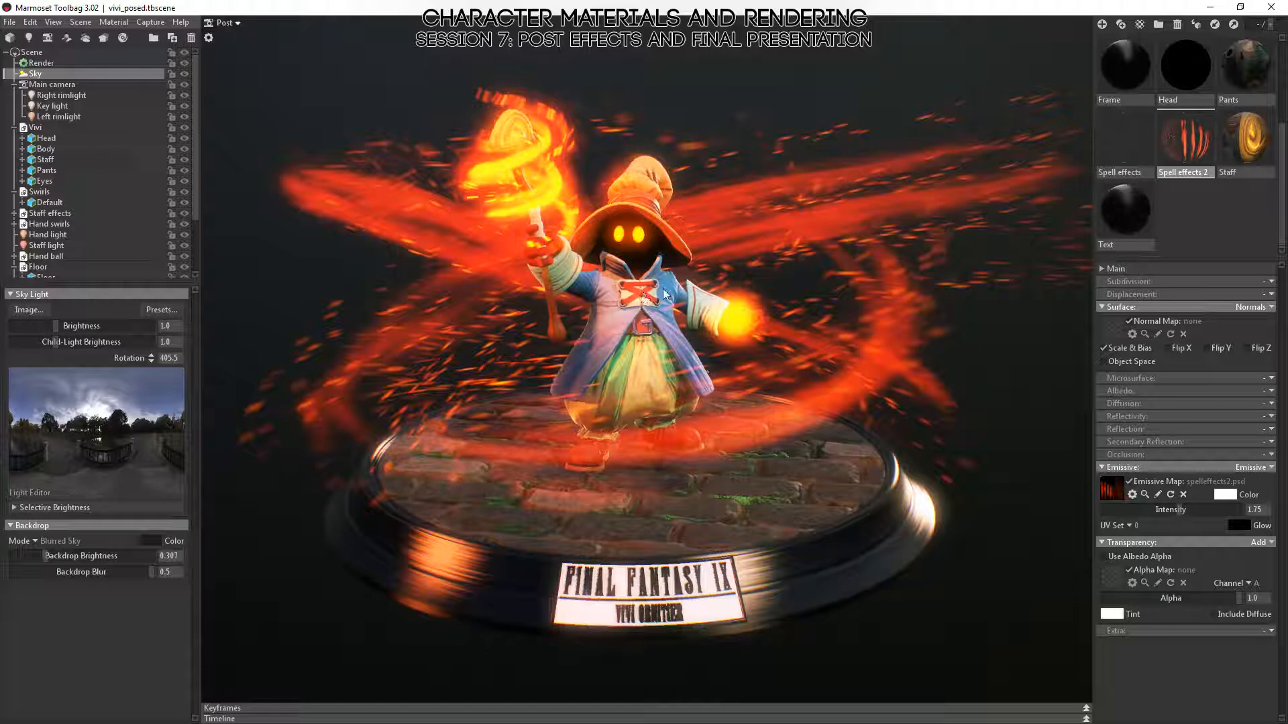
- Enable Local Reflections in the scene's render settings and check the effect around the character
left_click_drag(664, 293, 620, 325)
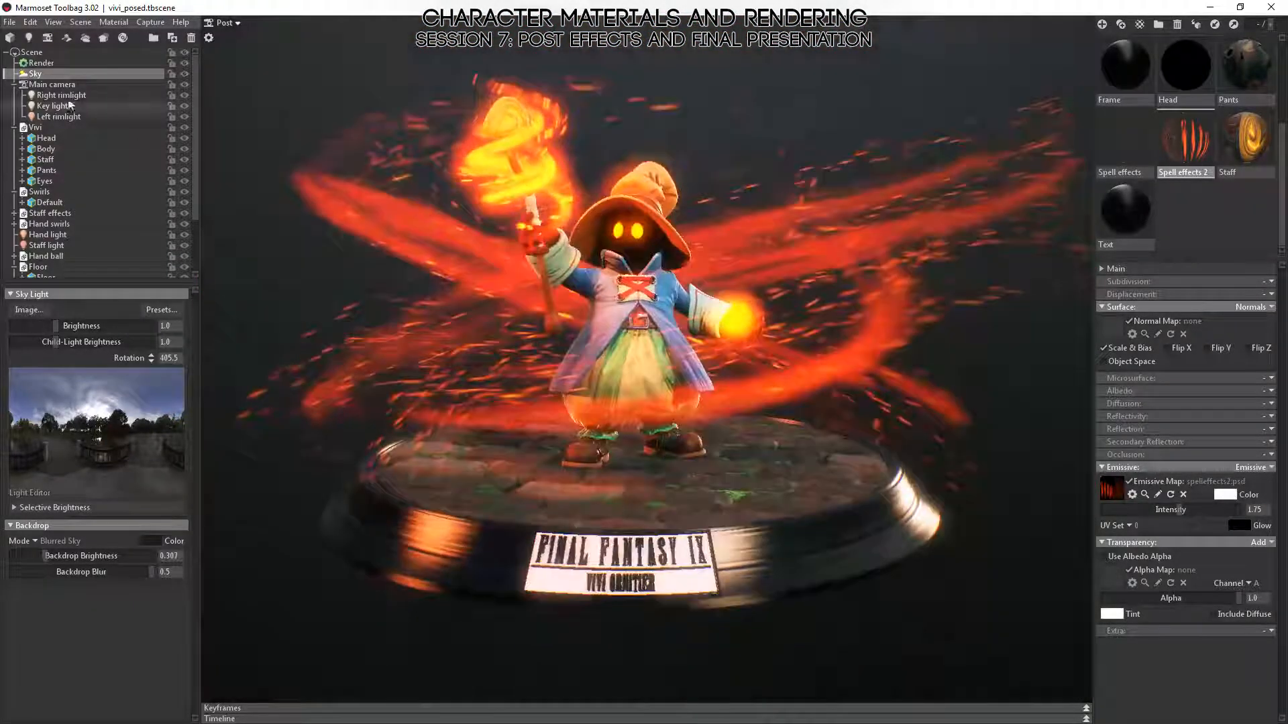
left_click(41, 62)
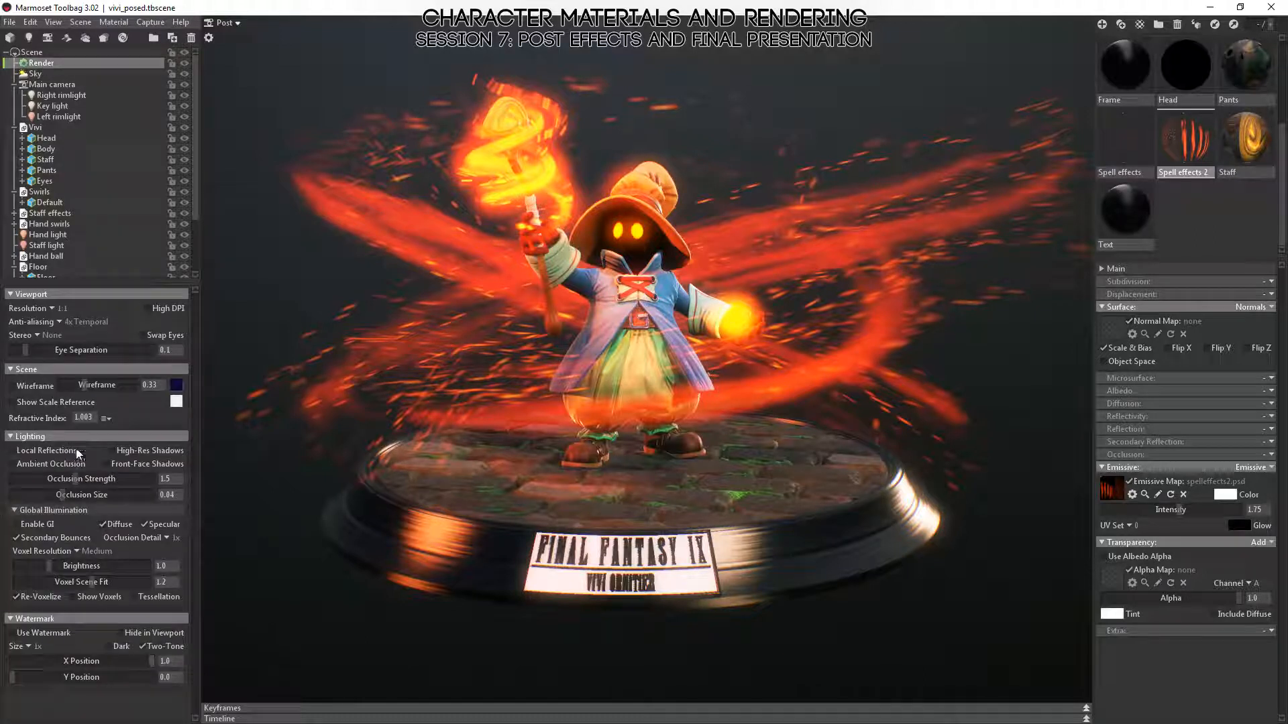
left_click(58, 453)
left_click_drag(210, 483, 684, 334)
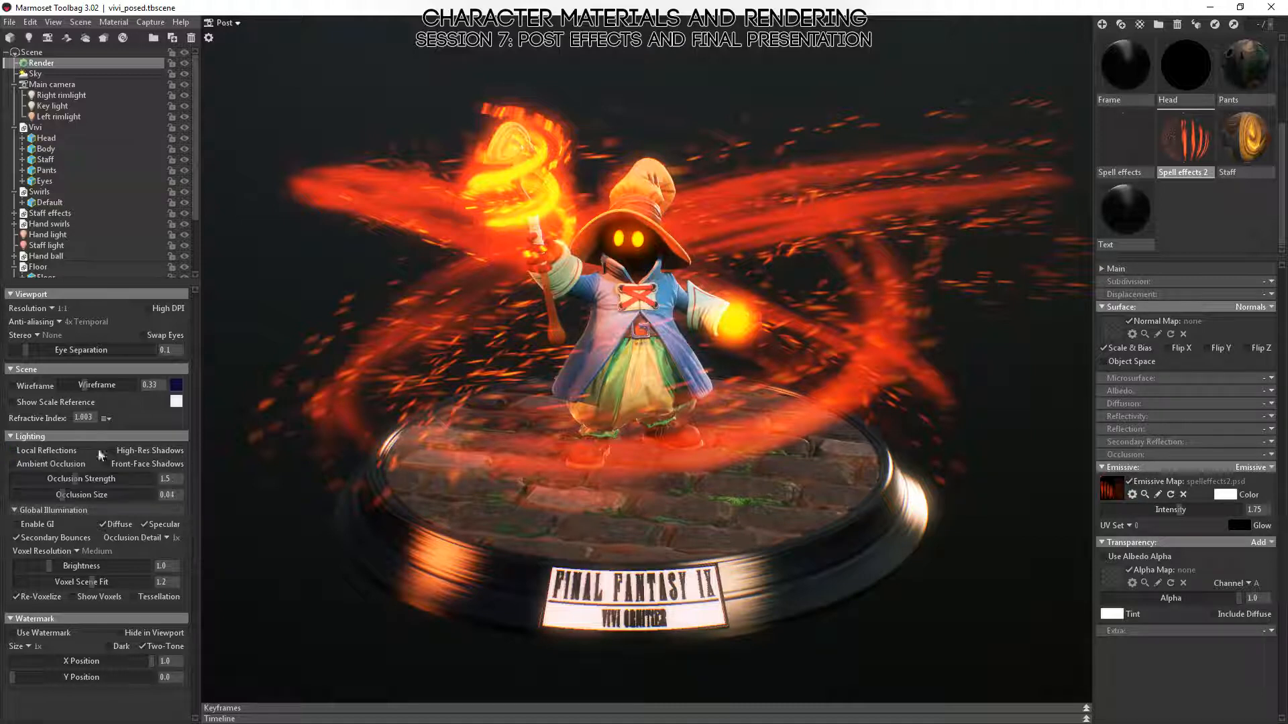
left_click_drag(670, 520, 662, 489)
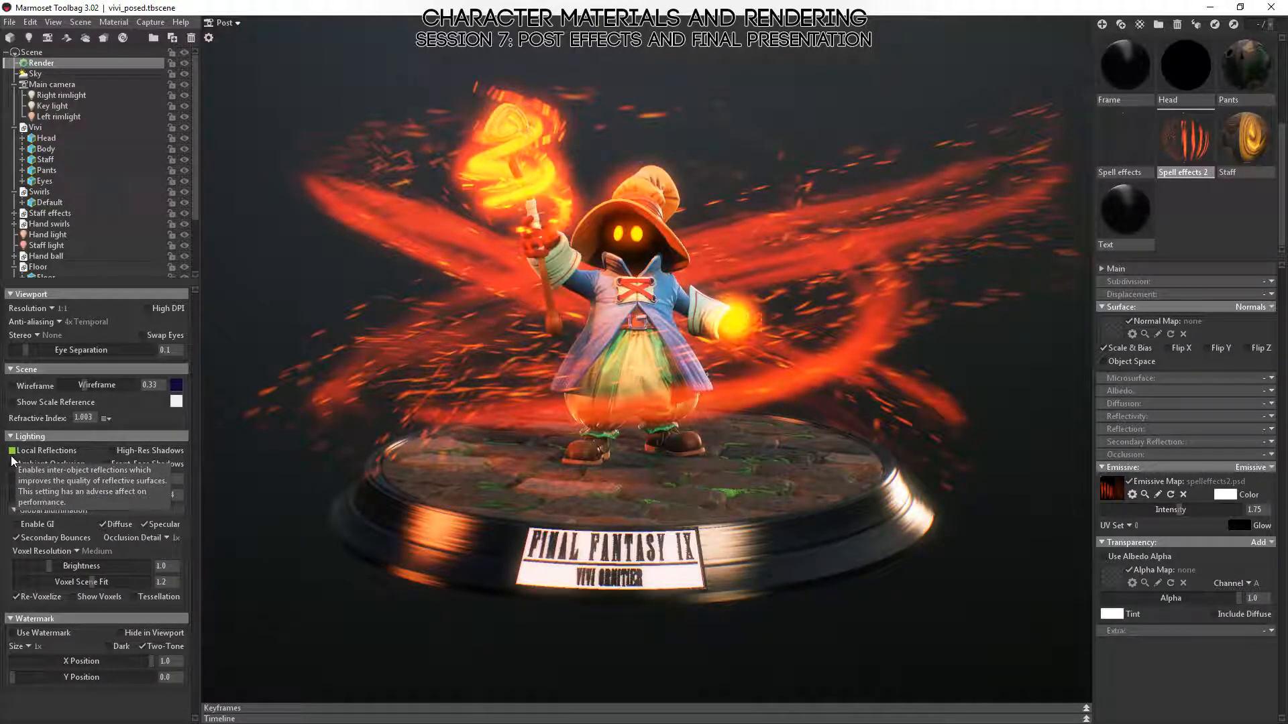
- Hide the swirls mesh surrounding the character and clear the selection
right_click_drag(656, 371, 690, 494)
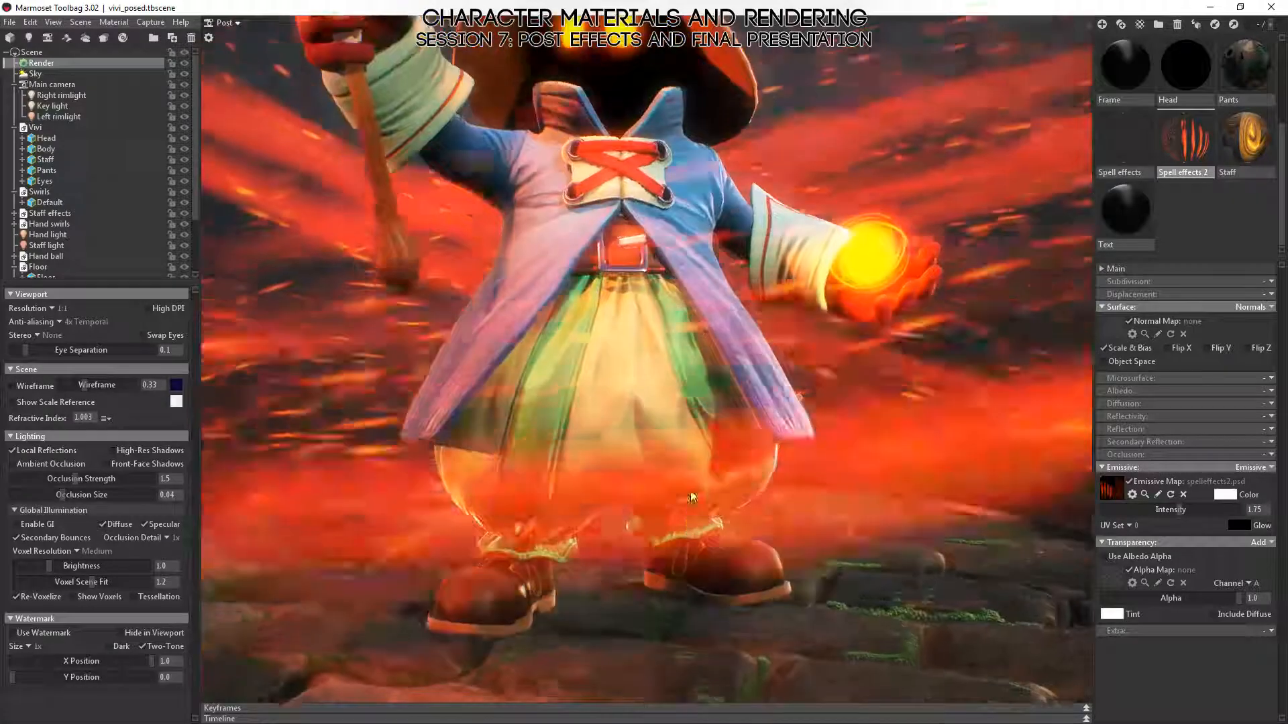
left_click(967, 400)
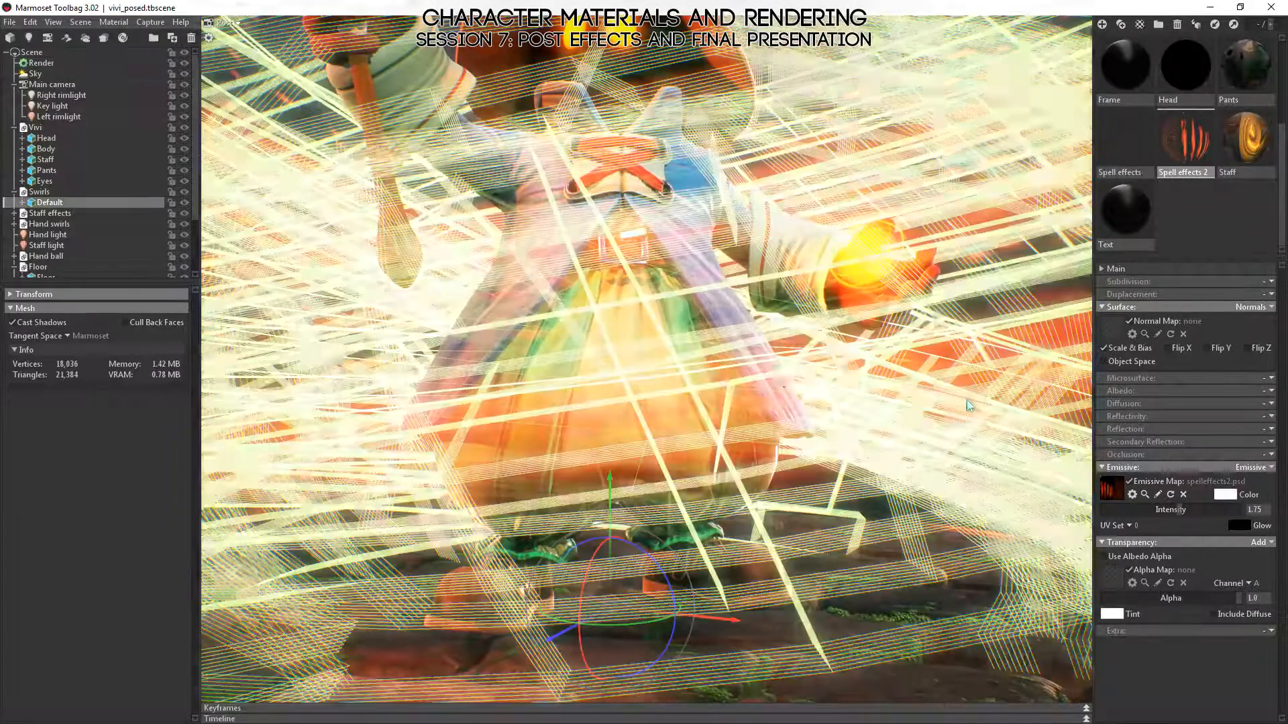
key("ctrl+h")
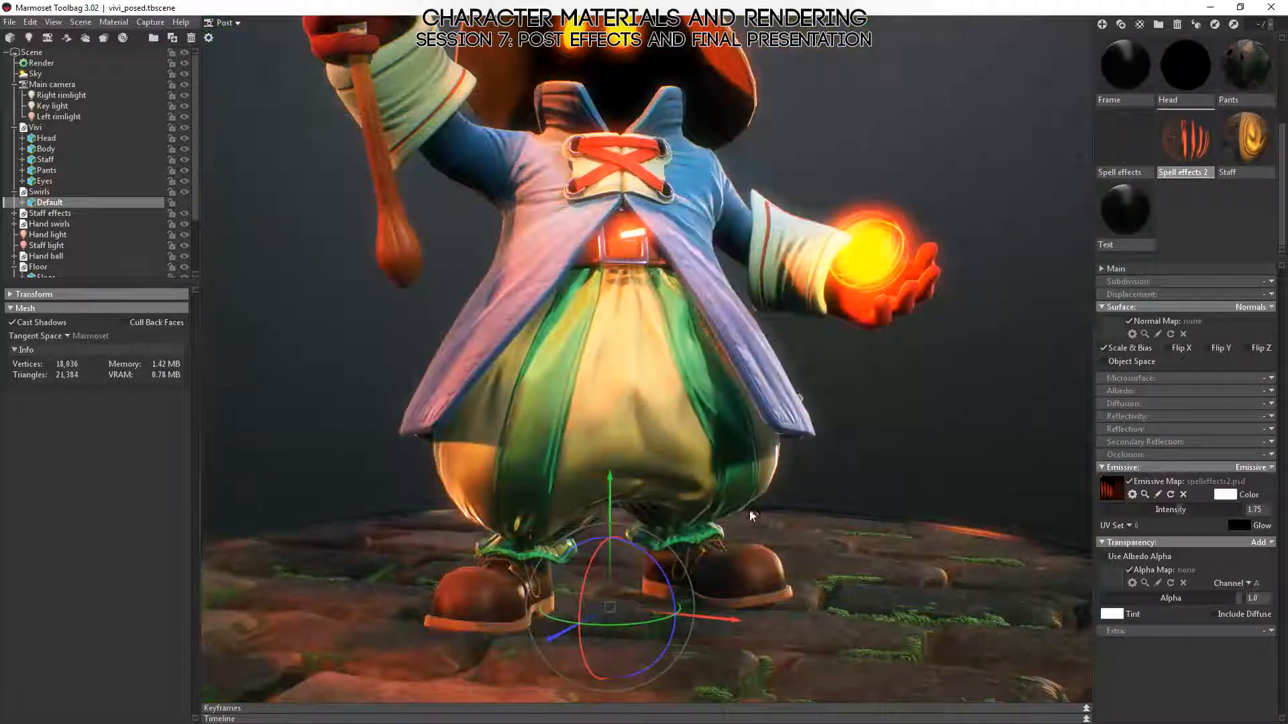
left_click(37, 63)
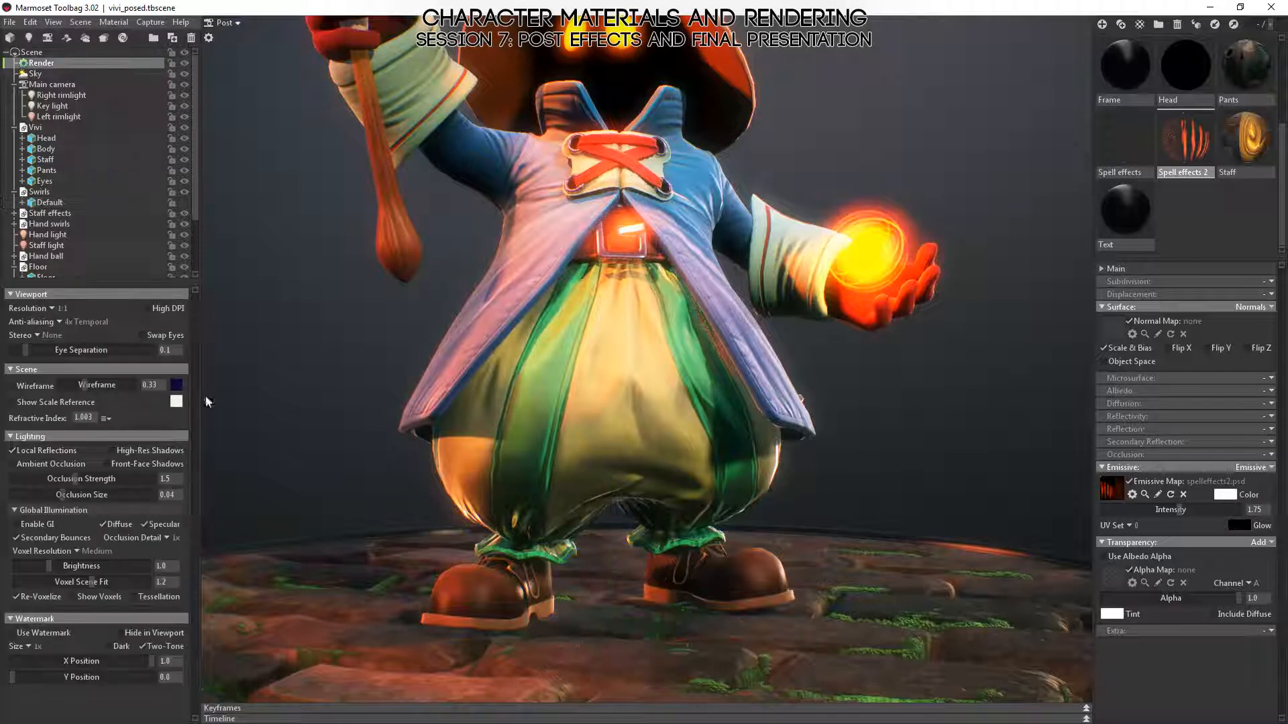
left_click(1047, 383)
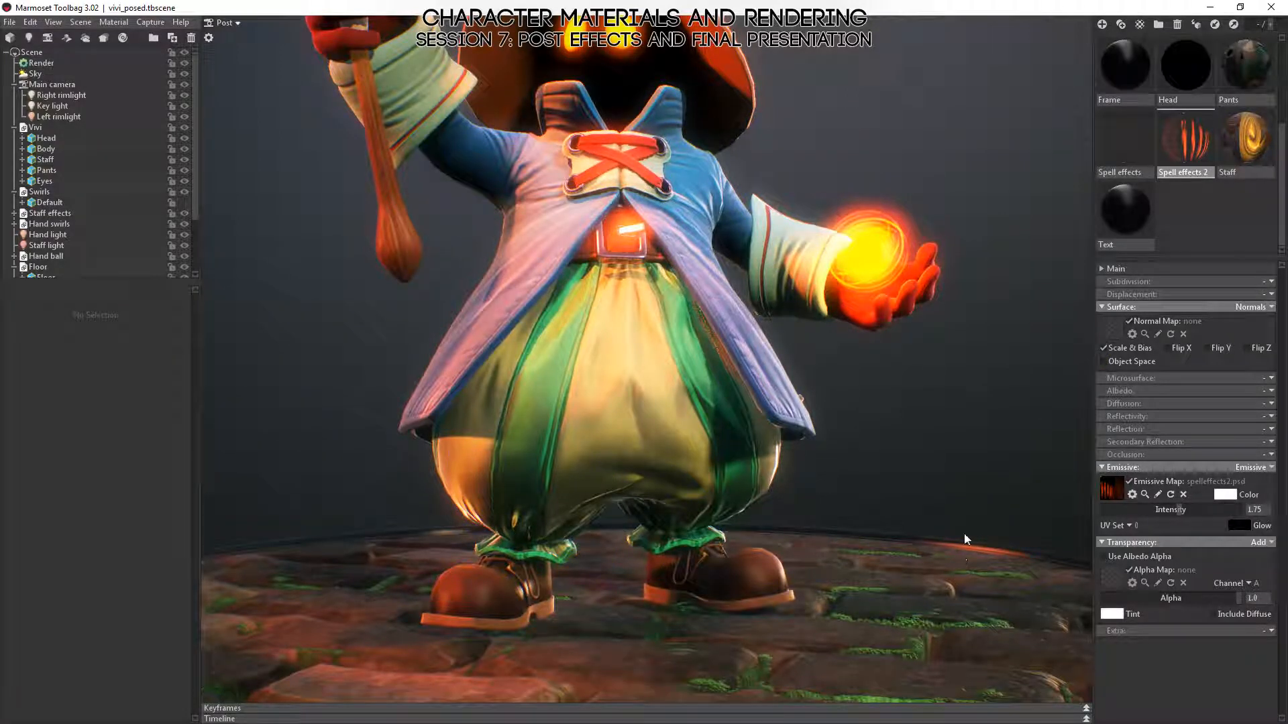
- Examine the lighting and reflections on the character's coat, trousers and shoes up close from several angles
scroll(874, 463, "down", 4)
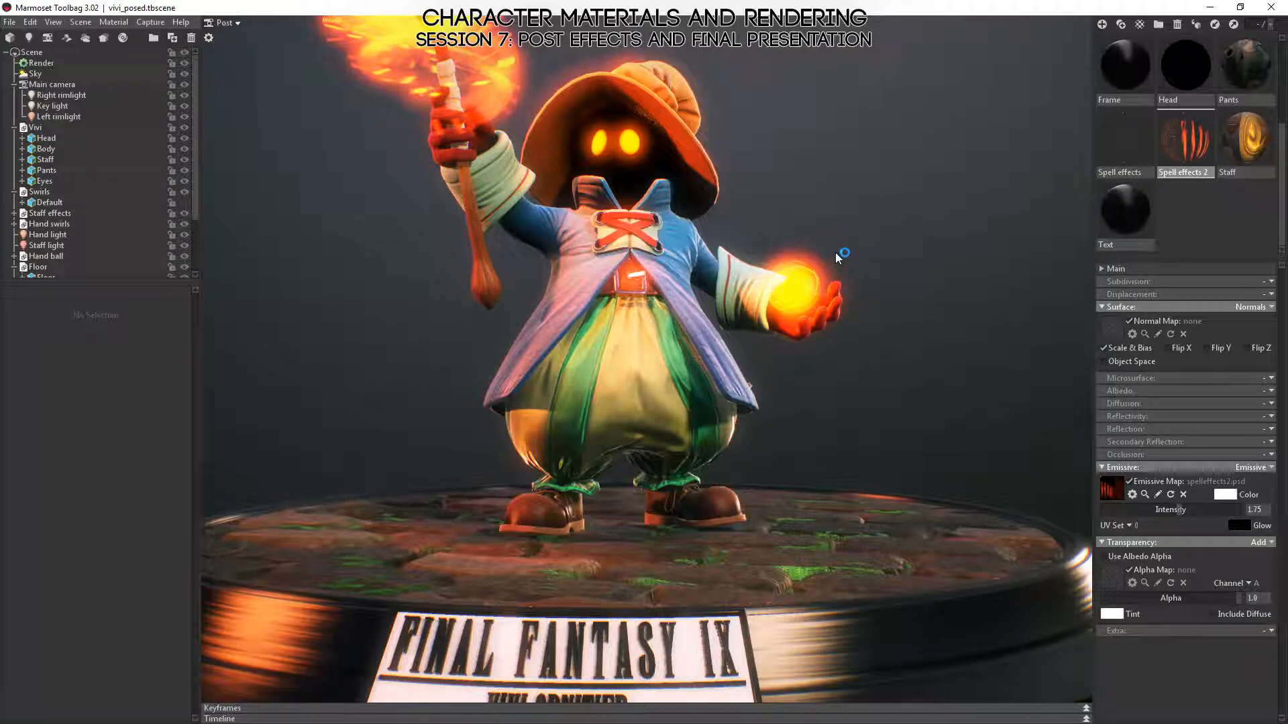
scroll(893, 324, "up", 8)
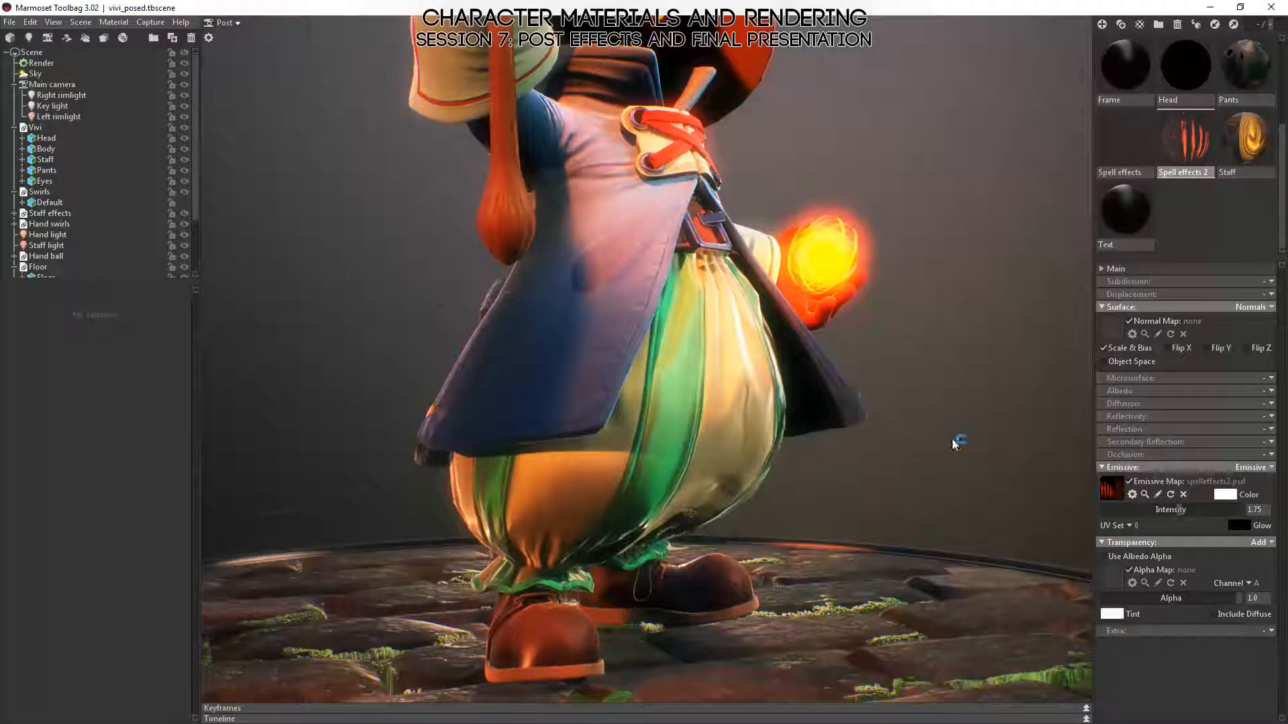
right_click_drag(951, 437, 975, 380, "alt")
left_click_drag(917, 368, 827, 385, "alt")
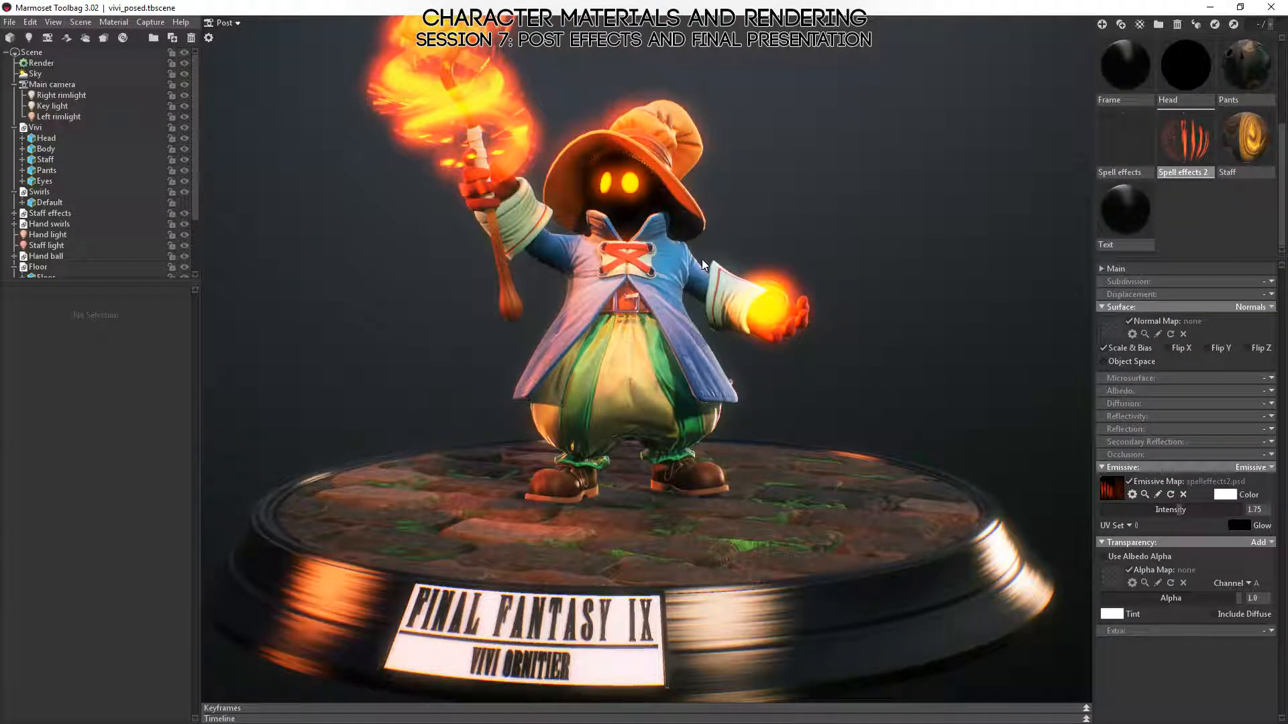
left_click(35, 74)
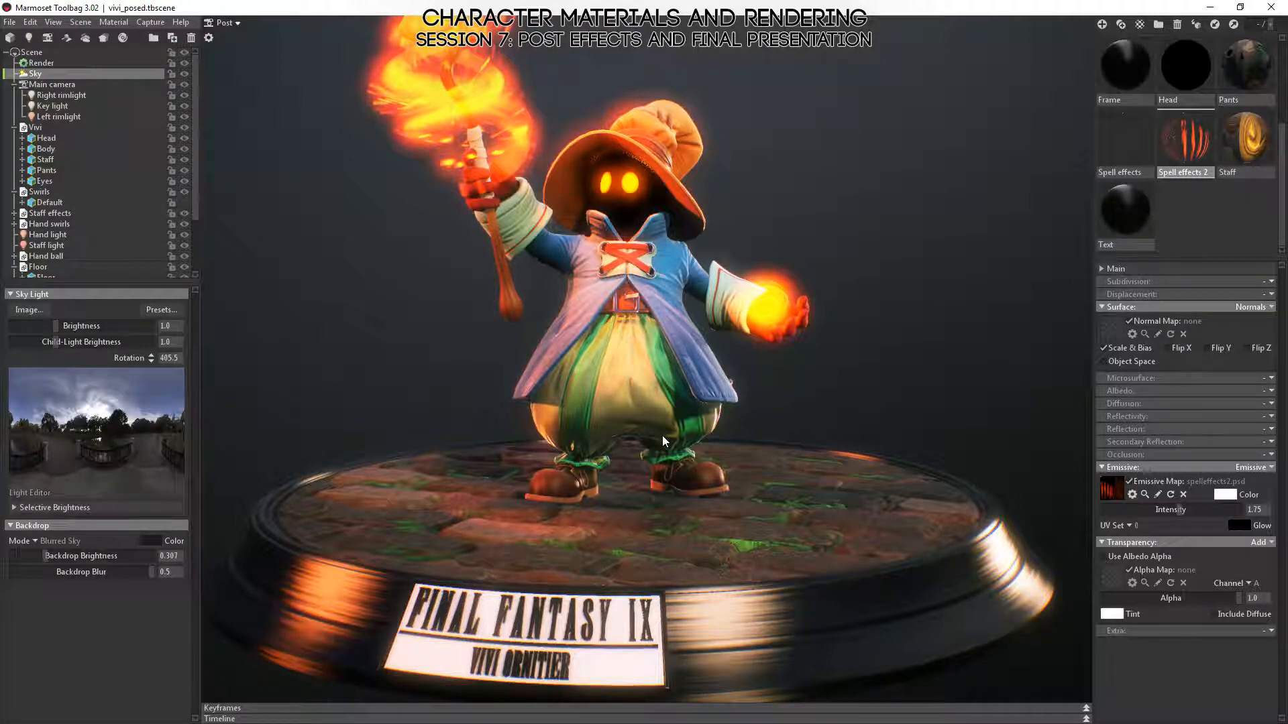
left_click_drag(662, 441, 830, 451)
scroll(669, 385, "up", 3)
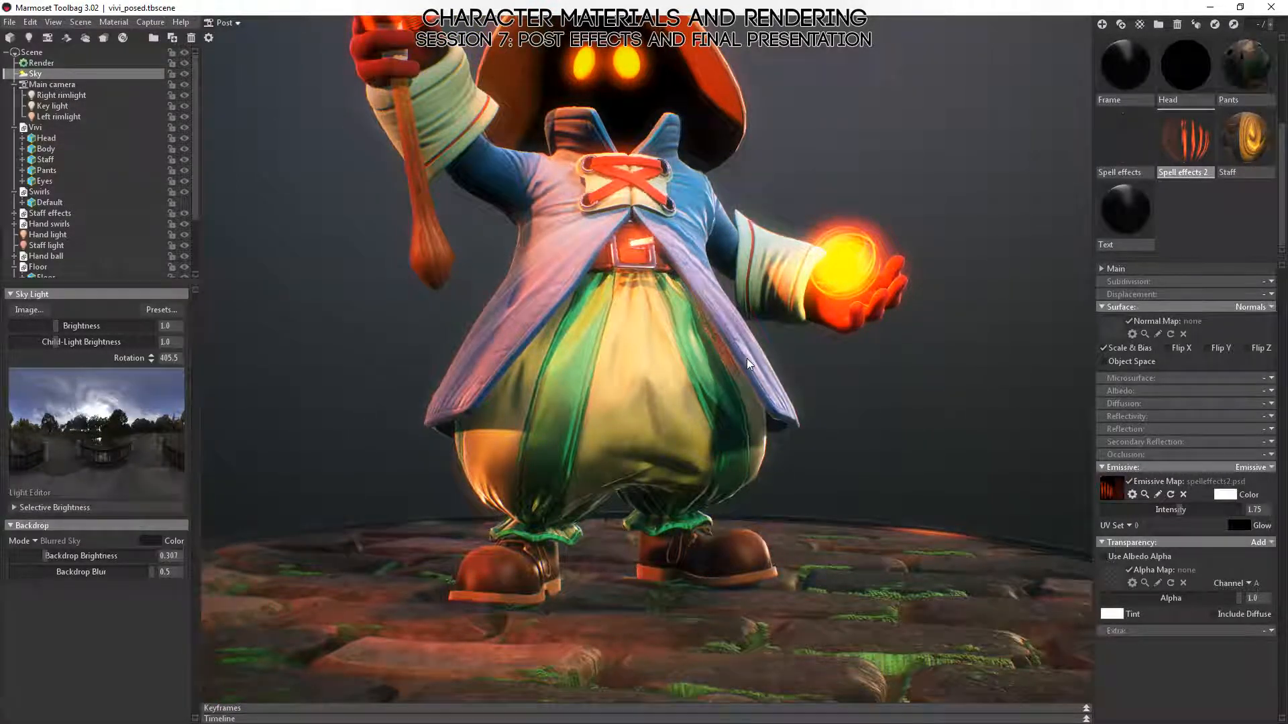
left_click_drag(747, 358, 789, 336)
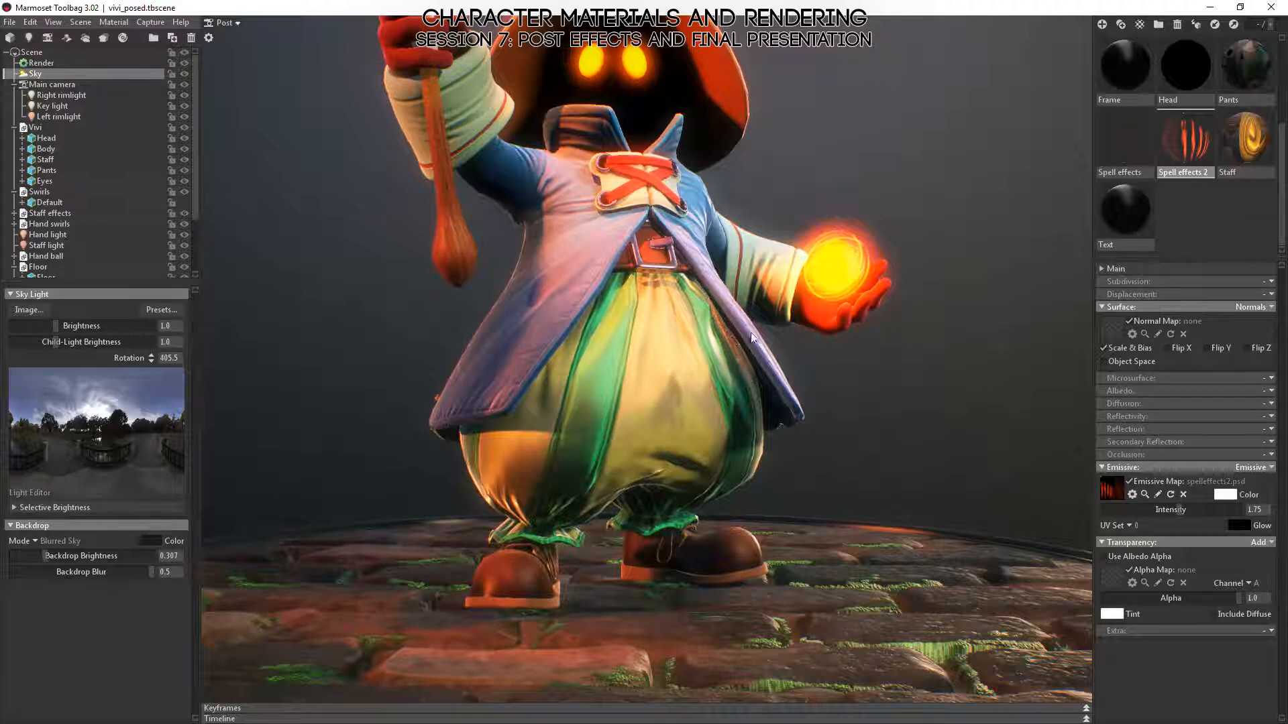
scroll(751, 337, "up", 5)
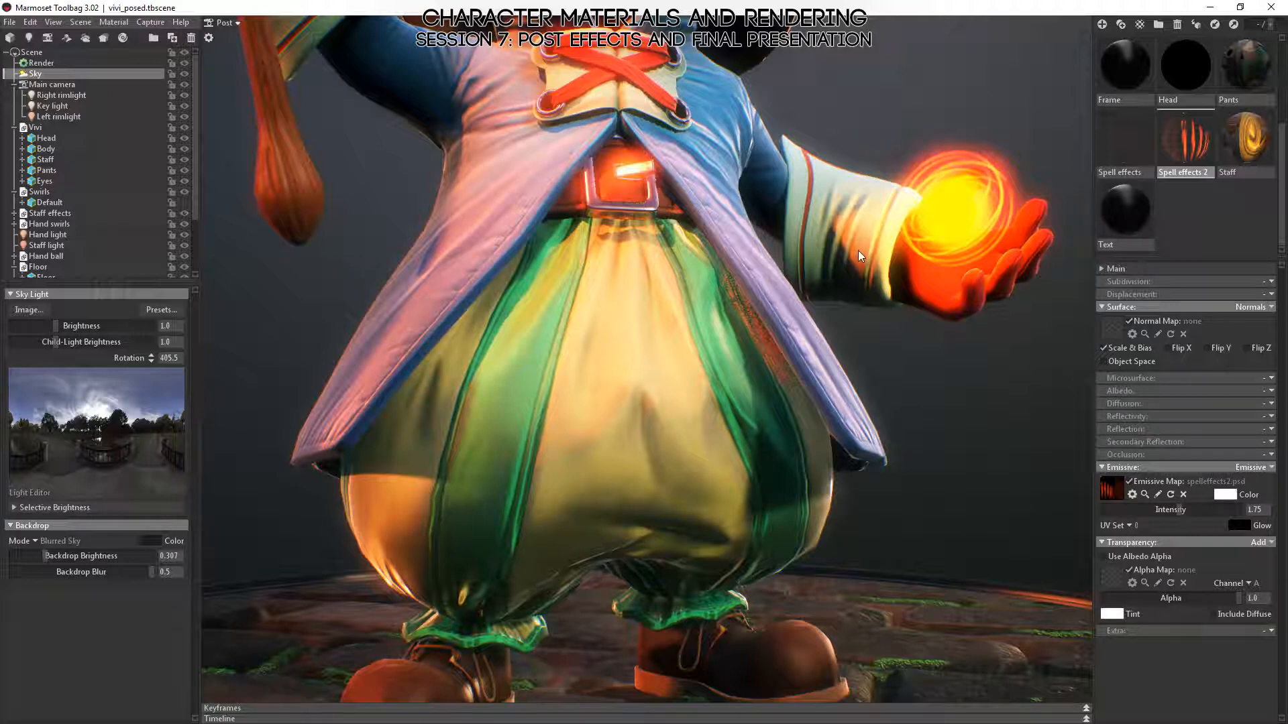
- Hide the hand light, the staff light, both rimlights and the key light
left_click(185, 233)
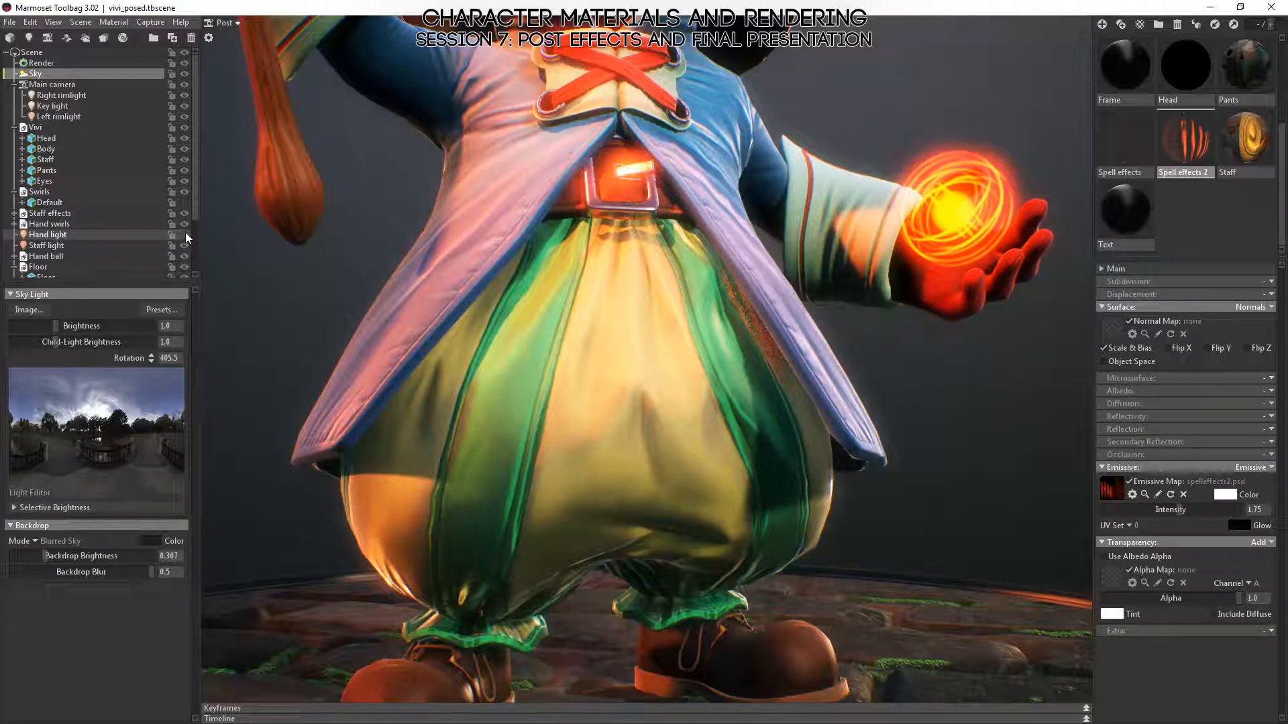
left_click(185, 245)
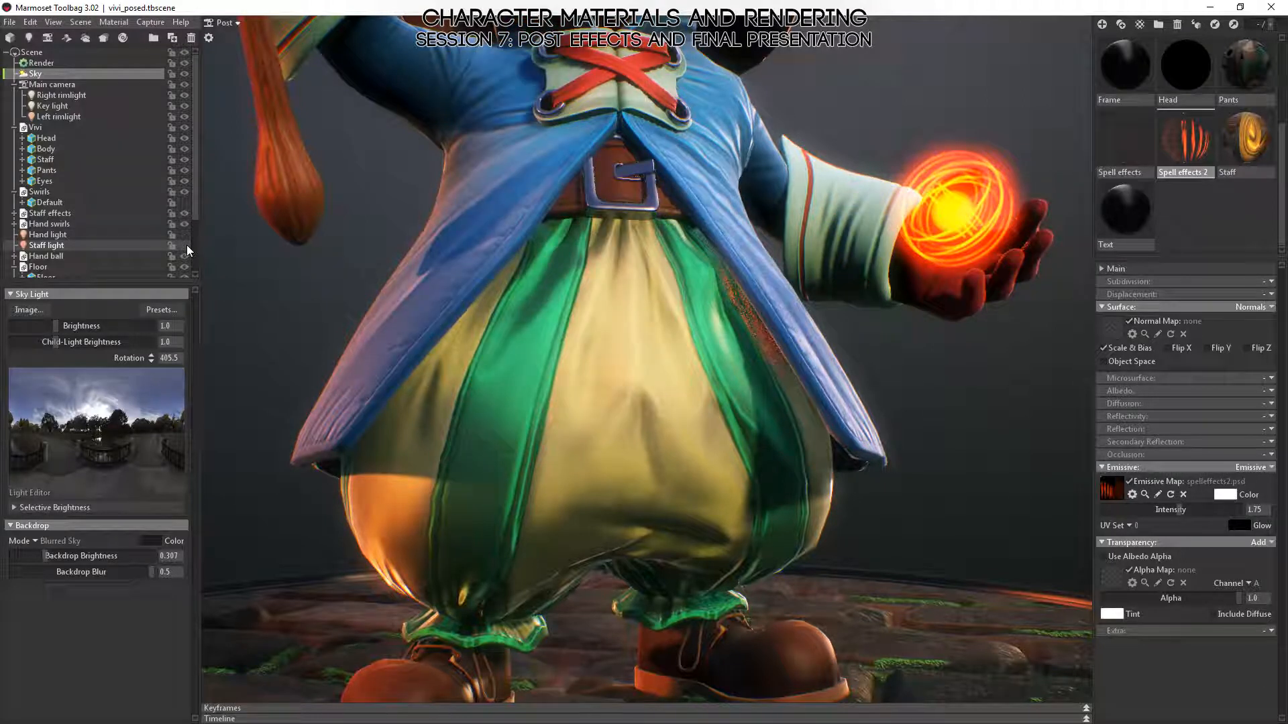
left_click_drag(637, 323, 975, 220)
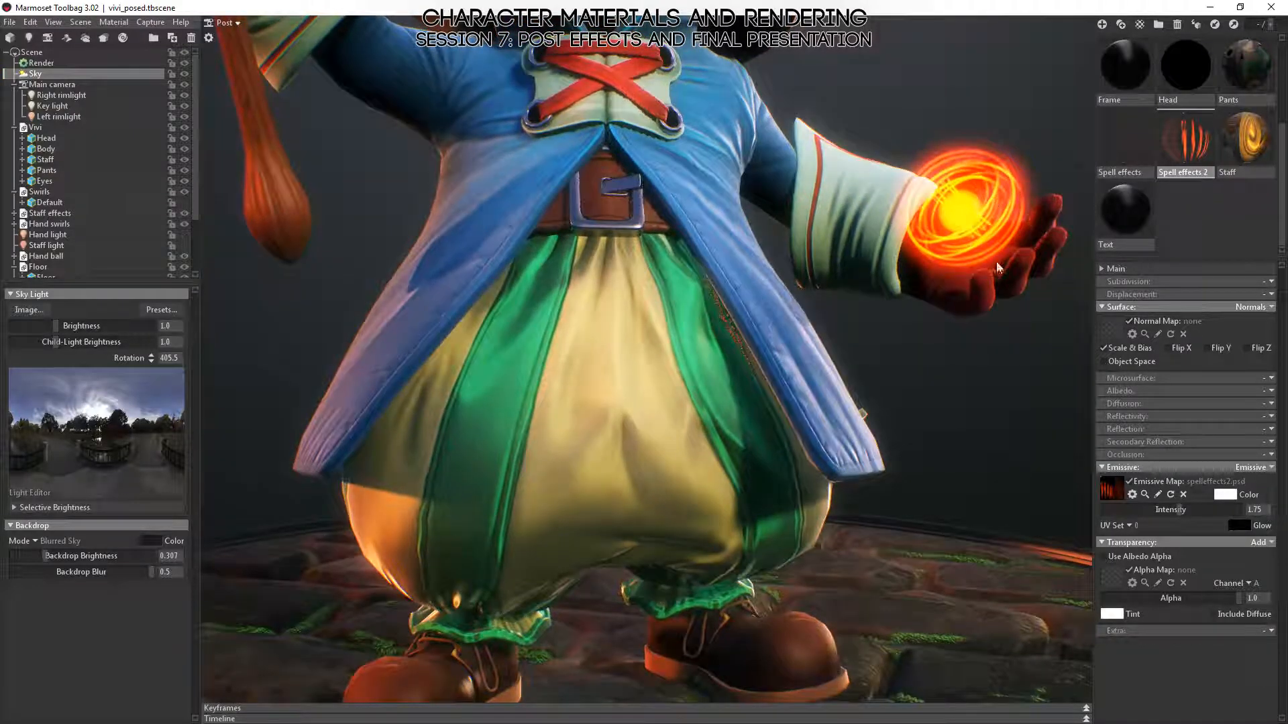
left_click(187, 97)
left_click(187, 106)
left_click(187, 116)
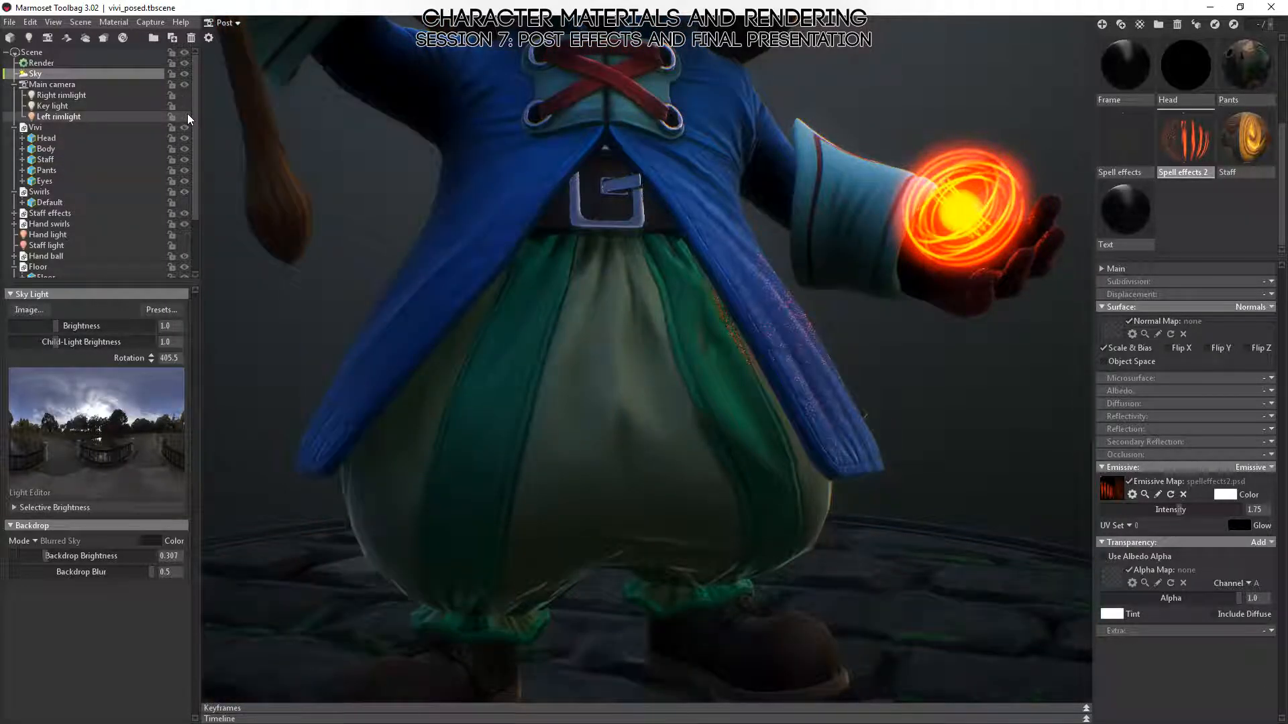
- Compare the coat and trousers with Local Reflections off and on, leaving the option enabled
left_click_drag(772, 376, 829, 252)
left_click_drag(801, 323, 766, 295)
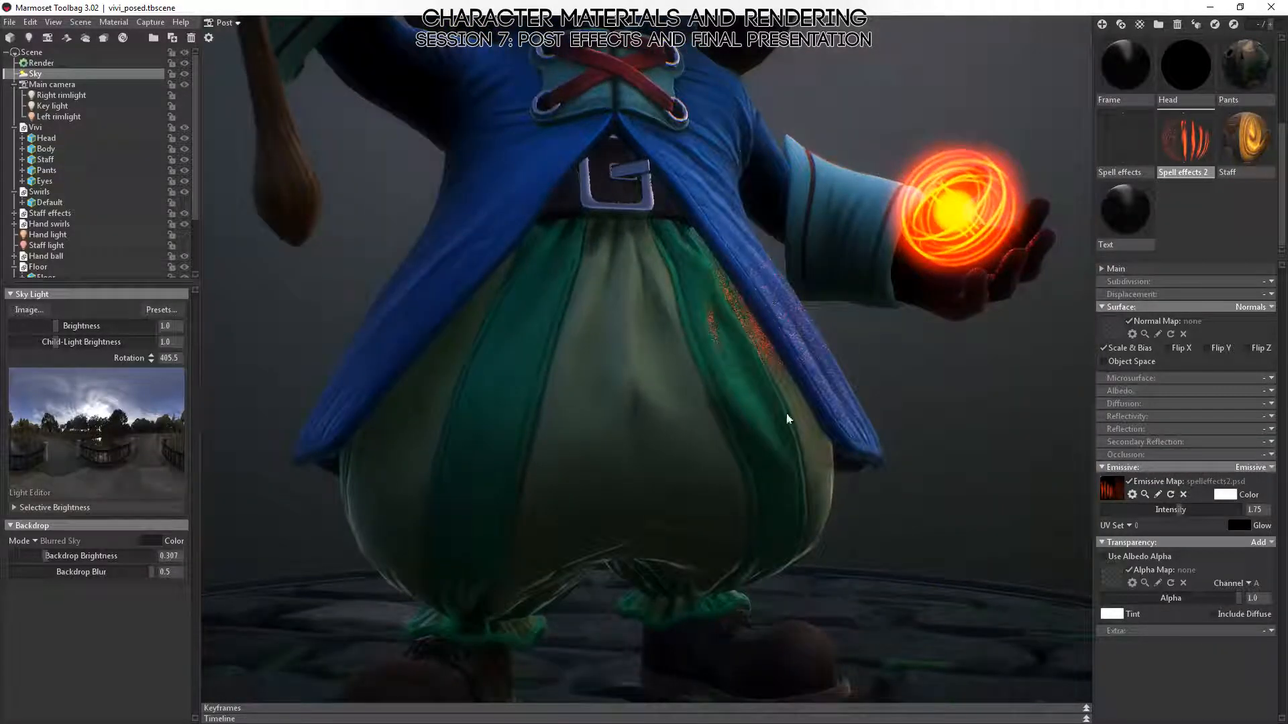
left_click(40, 62)
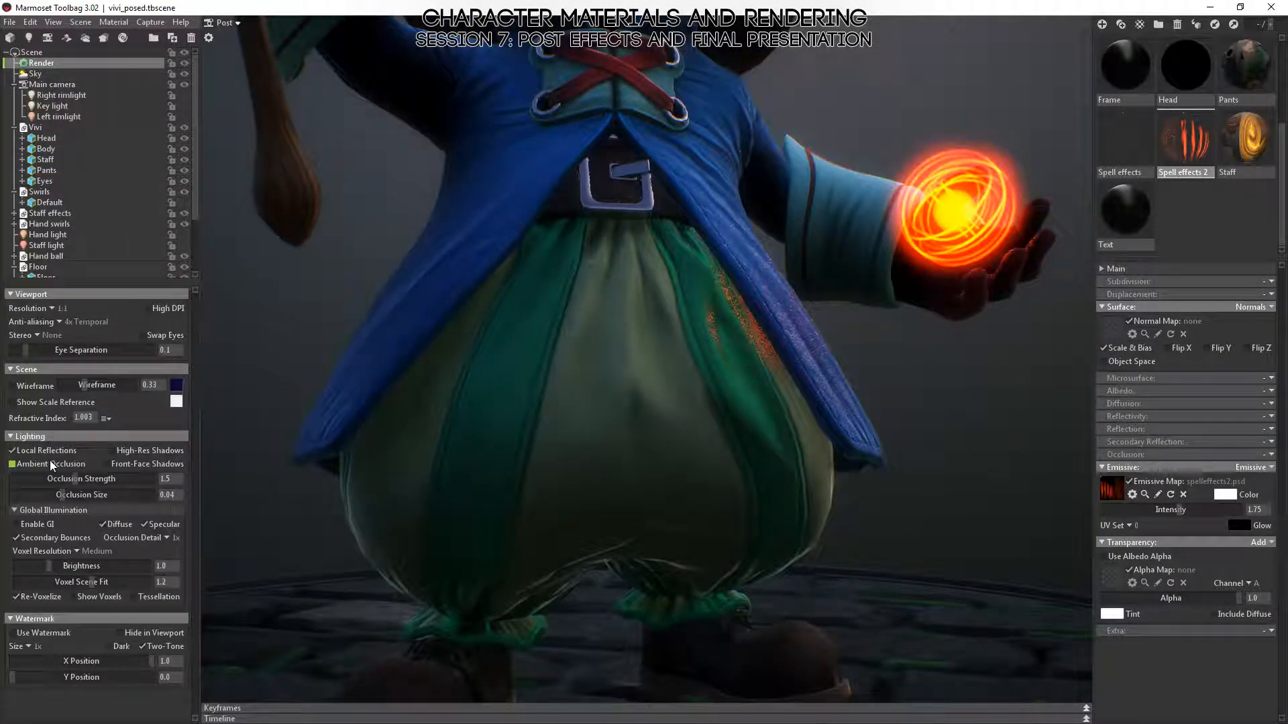
left_click(29, 453)
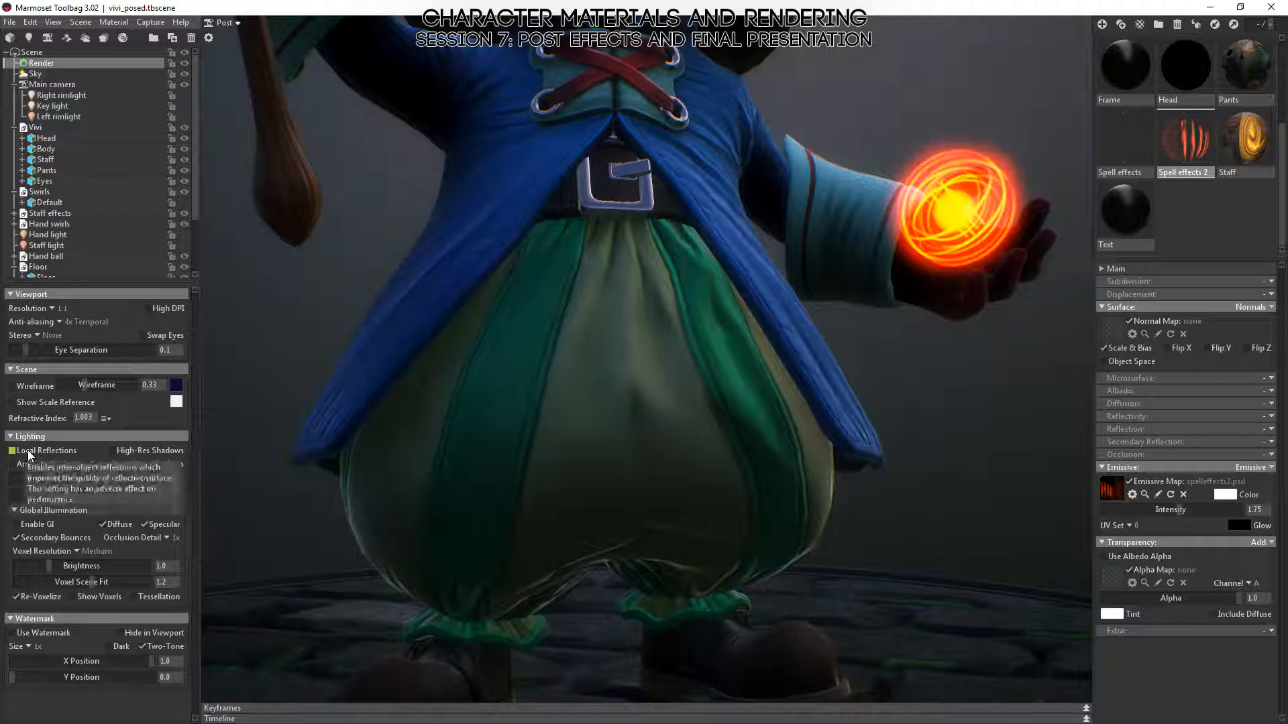
left_click(29, 454)
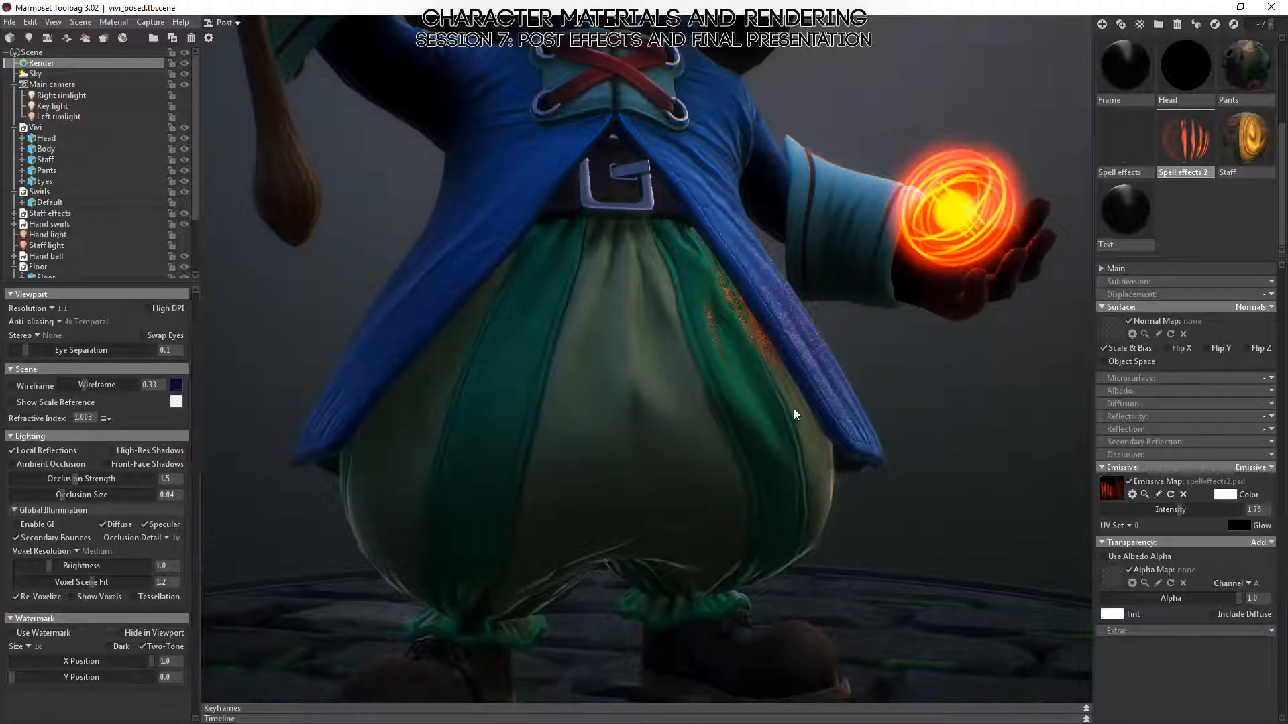
- Examine how the local reflections fall on the coat's edge and the trousers from different angles and distances
left_click_drag(794, 409, 826, 389)
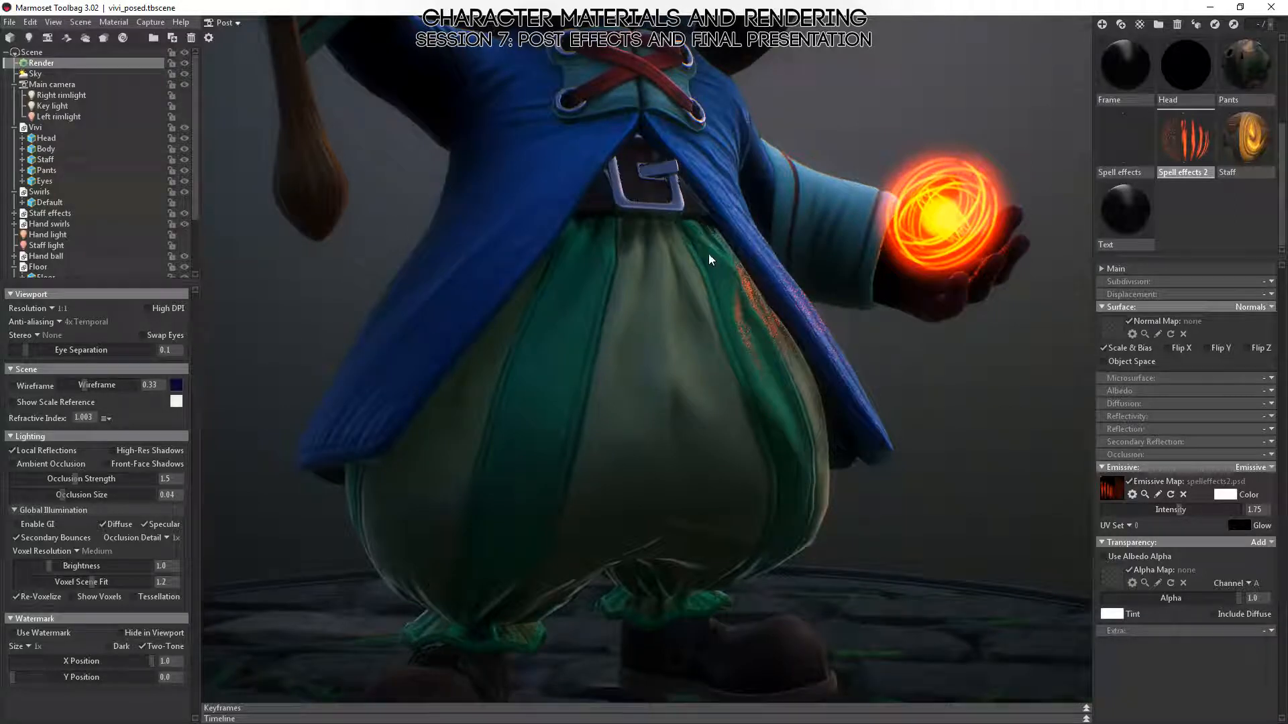
left_click_drag(779, 323, 701, 344)
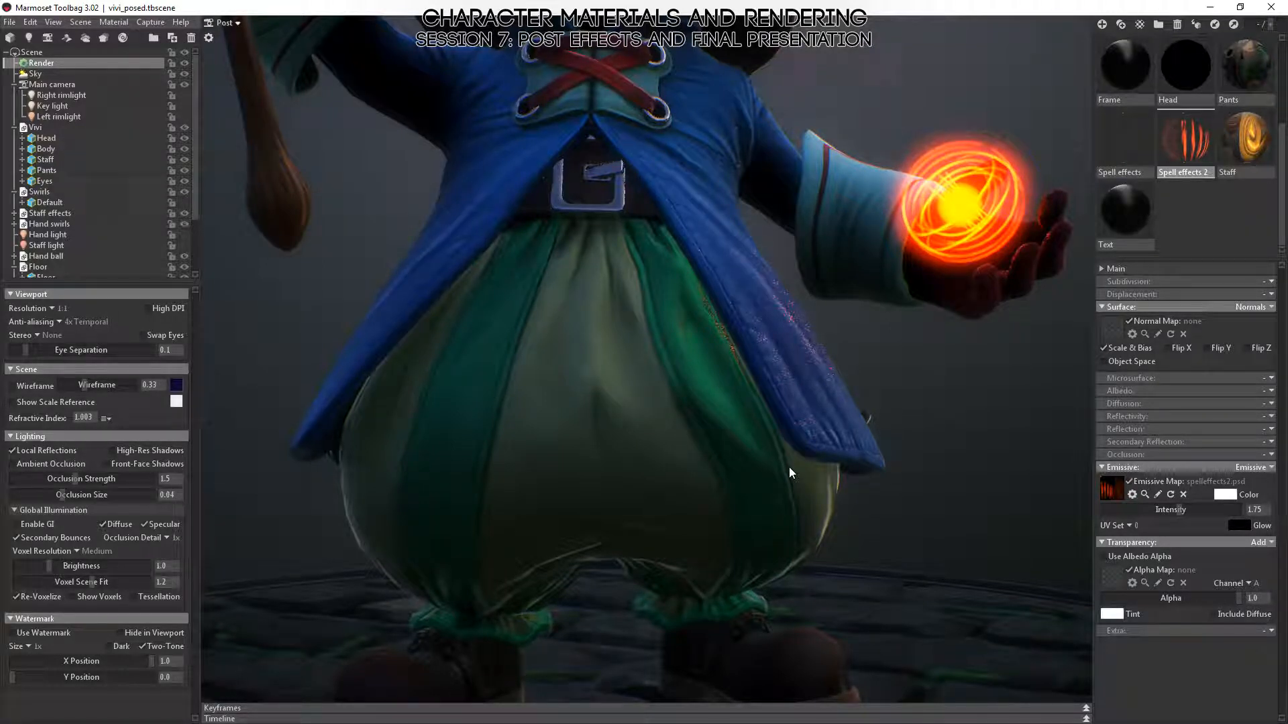
right_click_drag(841, 481, 780, 353, "alt")
left_click_drag(779, 353, 783, 304, "alt")
right_click_drag(783, 303, 851, 450, "alt")
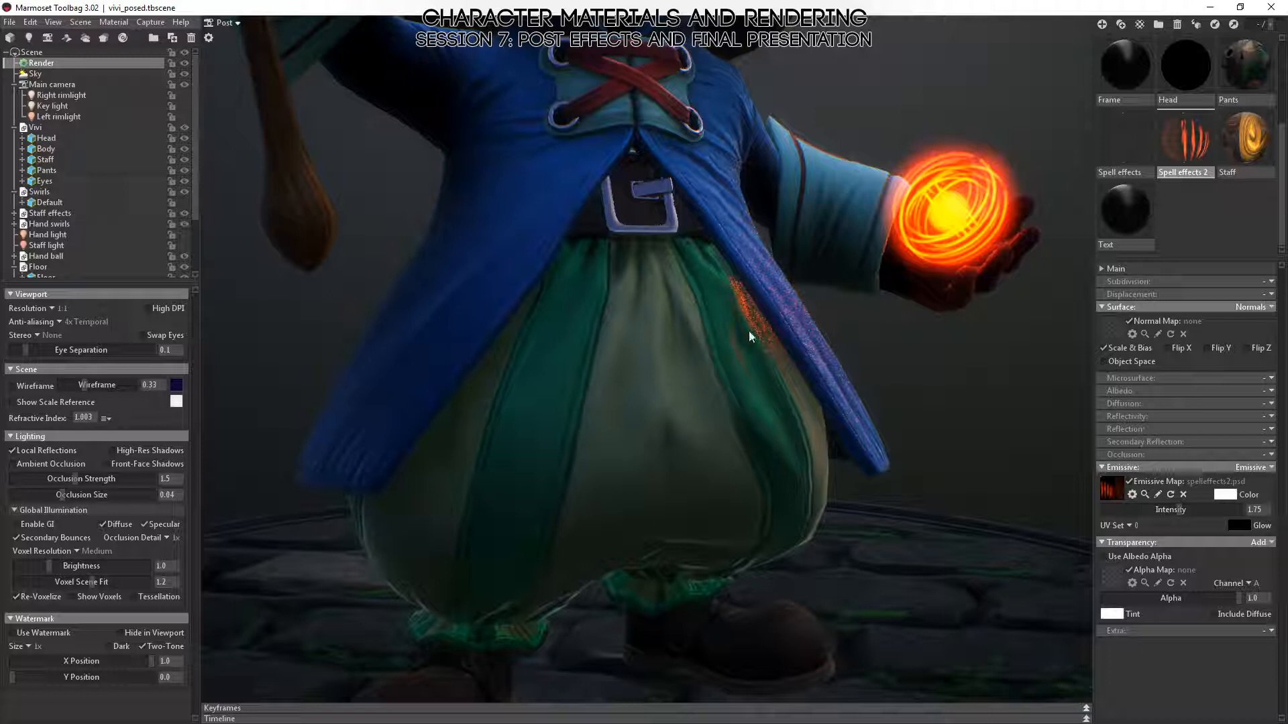
left_click_drag(773, 360, 787, 403, "alt")
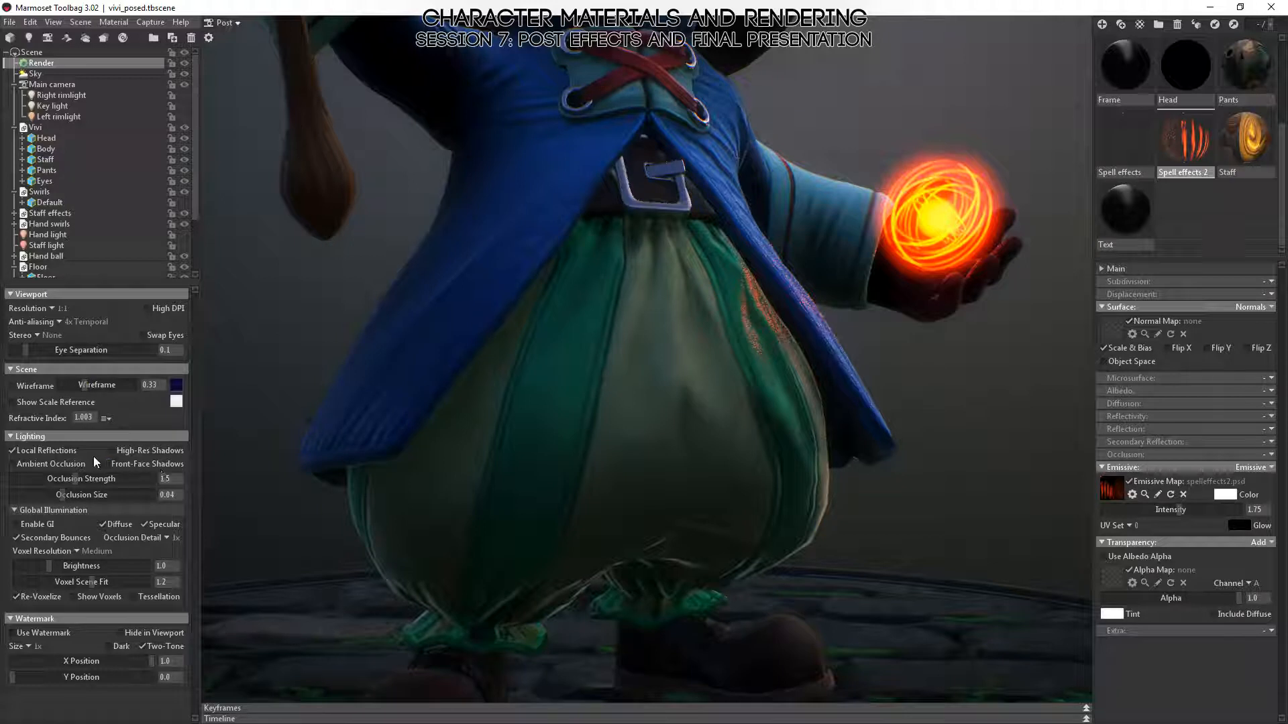
scroll(830, 340, "down", 5)
left_click_drag(816, 379, 770, 378, "alt")
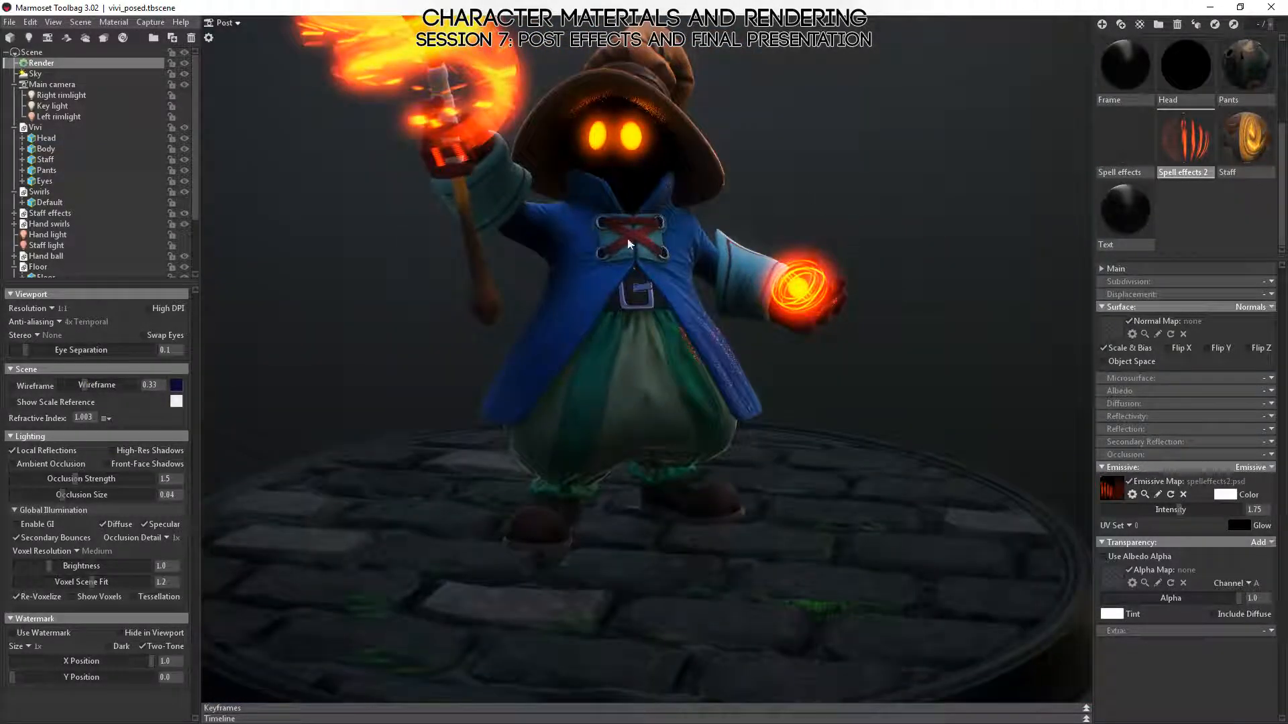
left_click_drag(562, 213, 617, 78, "alt")
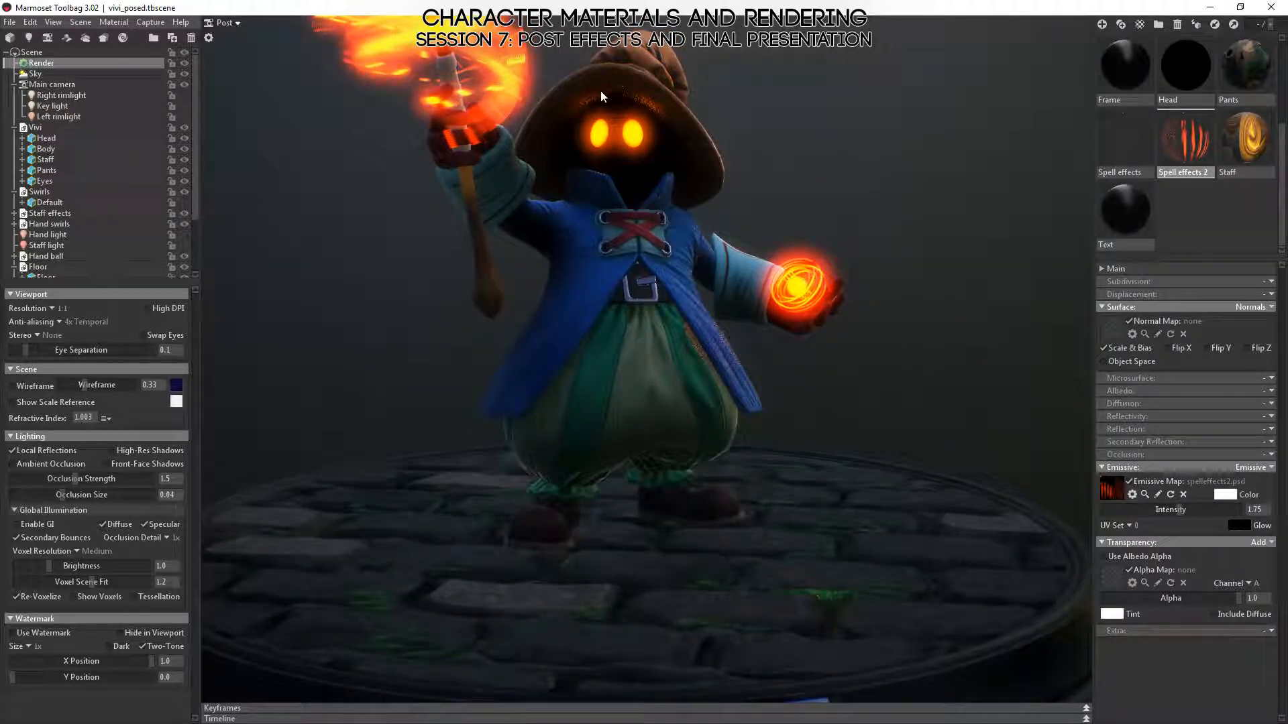
- Compare the underside of the hat brim with Local Reflections off and on, leaving the option enabled
scroll(656, 185, "up", 5)
middle_click_drag(670, 159, 677, 434, "alt")
left_click_drag(677, 433, 589, 192, "alt")
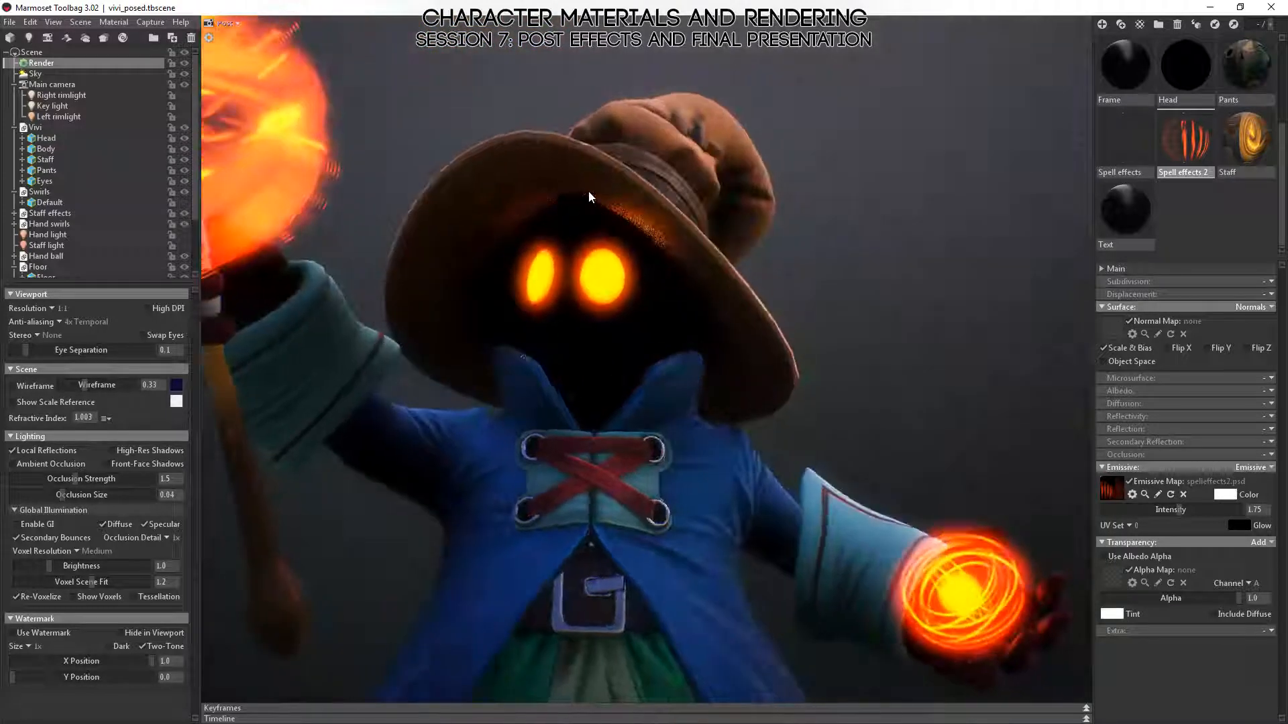
left_click_drag(715, 292, 734, 219, "alt")
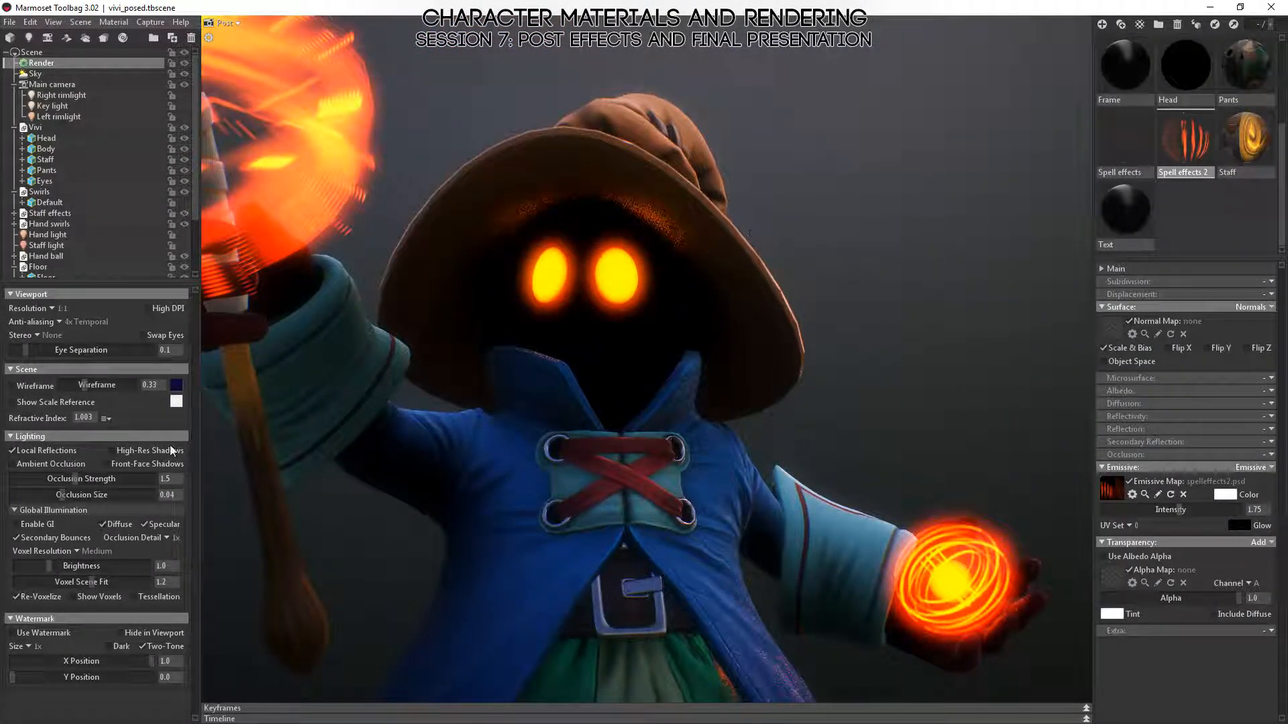
left_click(29, 453)
left_click(30, 453)
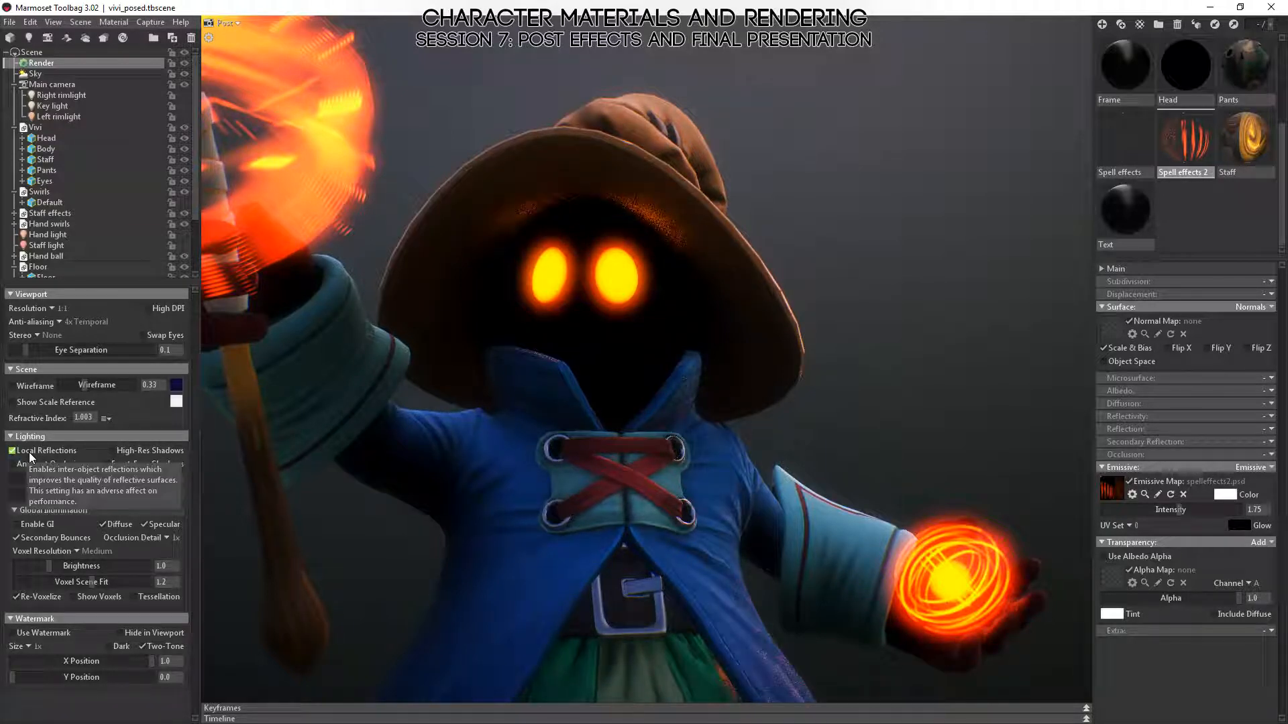
- Enable High-Res Shadows and show both rimlights, the key light, the hand light and the staff light again
left_click(112, 450)
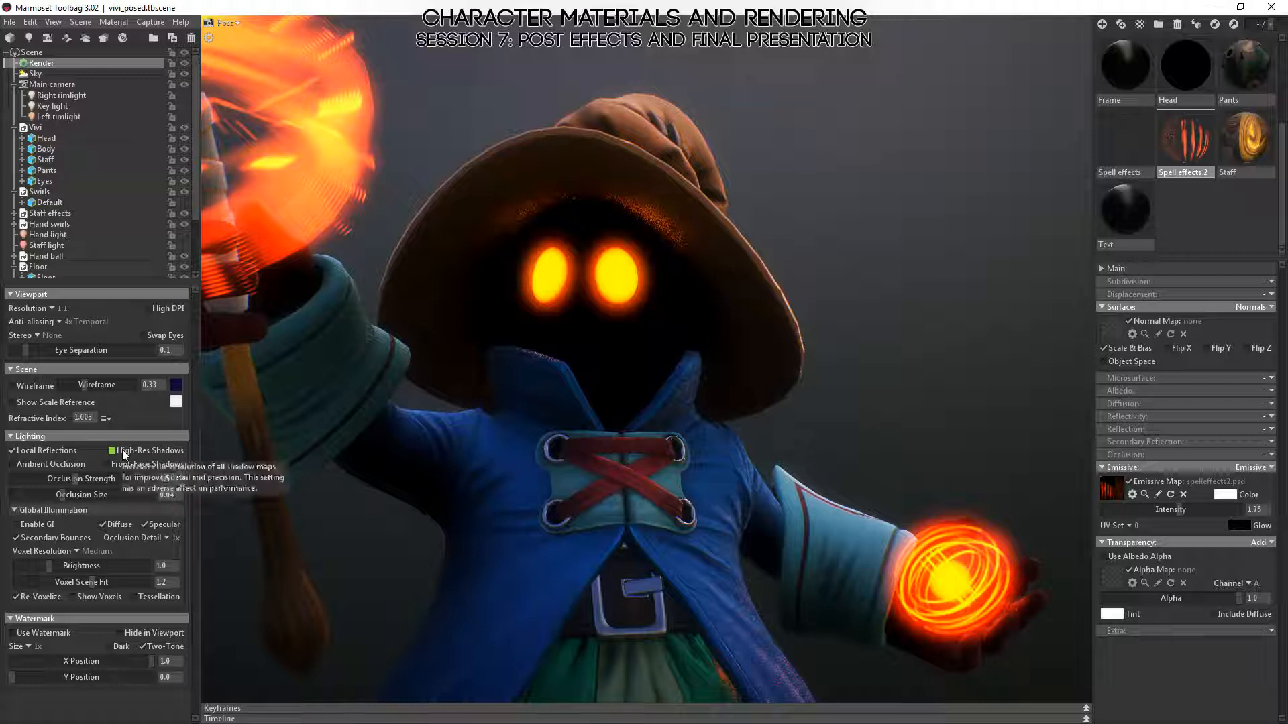
left_click(186, 93)
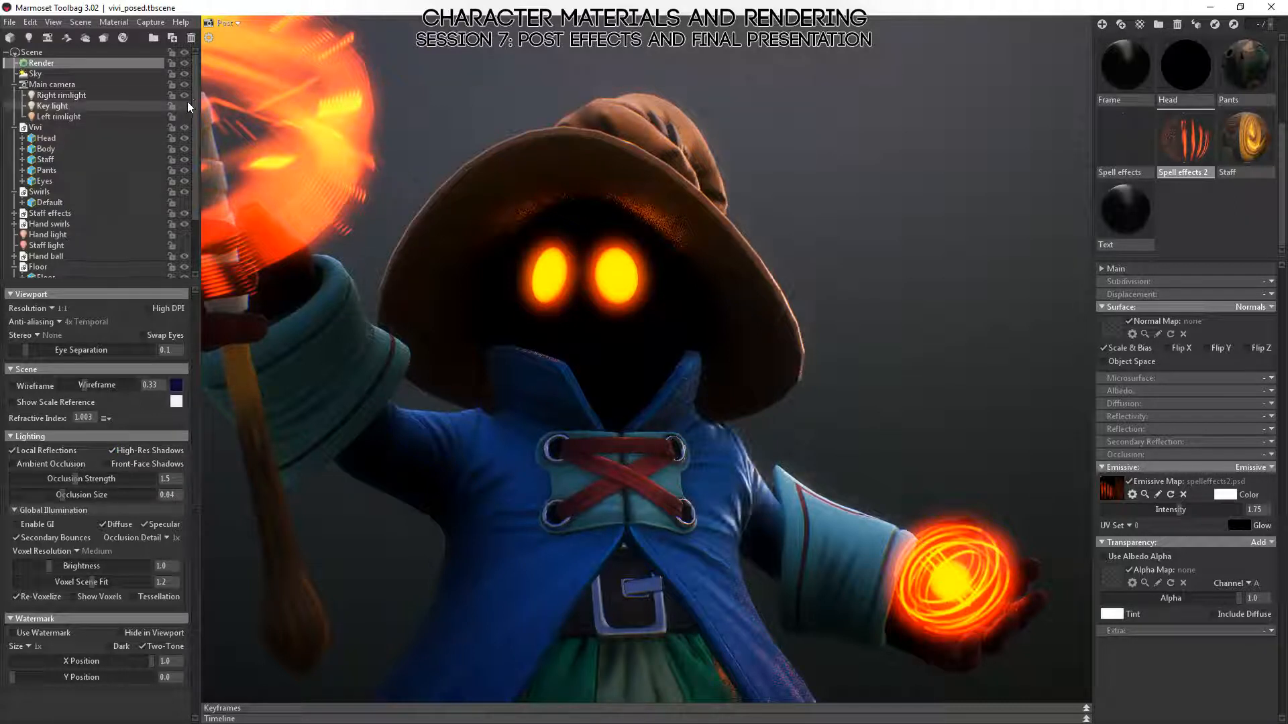
left_click(187, 104)
left_click(183, 113)
right_click_drag(794, 381, 766, 325)
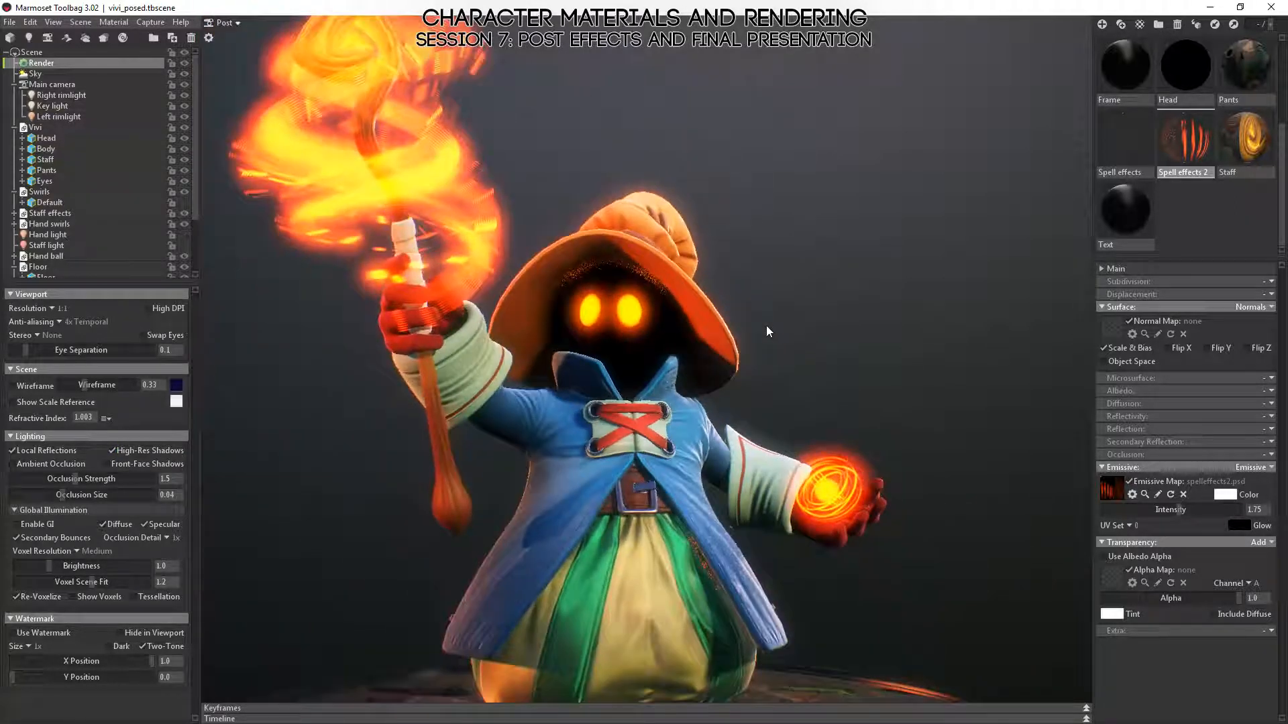
left_click_drag(542, 542, 581, 464)
middle_click_drag(584, 472, 609, 287)
right_click_drag(609, 287, 711, 436)
left_click(183, 234)
left_click(184, 245)
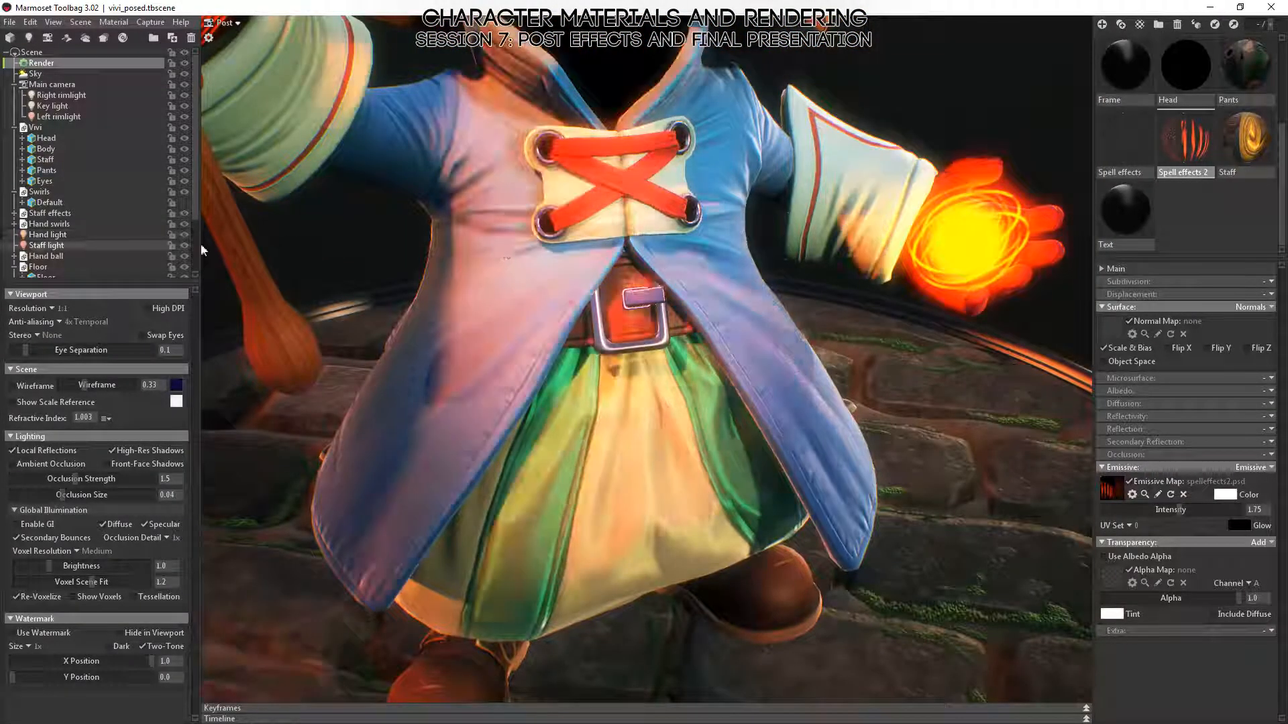
- Compare the shadows on the character's back with High-Res Shadows off and on, leaving the option enabled
left_click_drag(510, 404, 647, 333)
left_click_drag(653, 437, 788, 438)
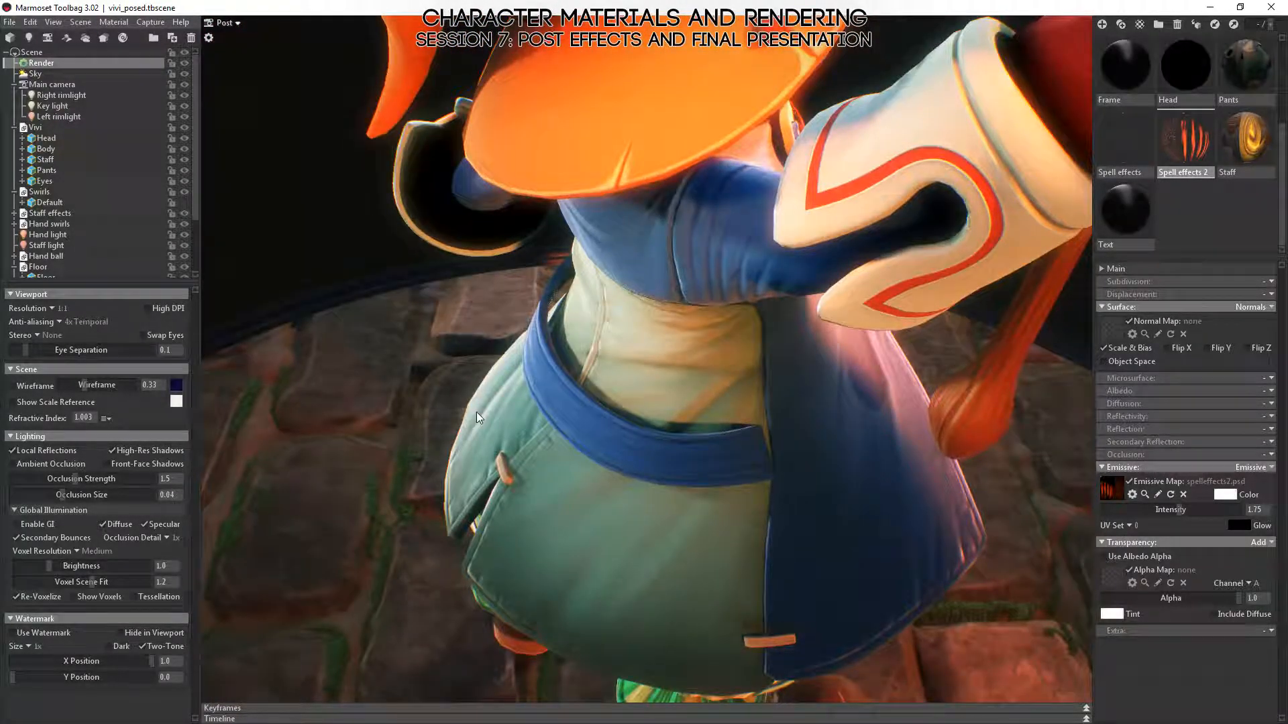
left_click_drag(522, 420, 716, 437)
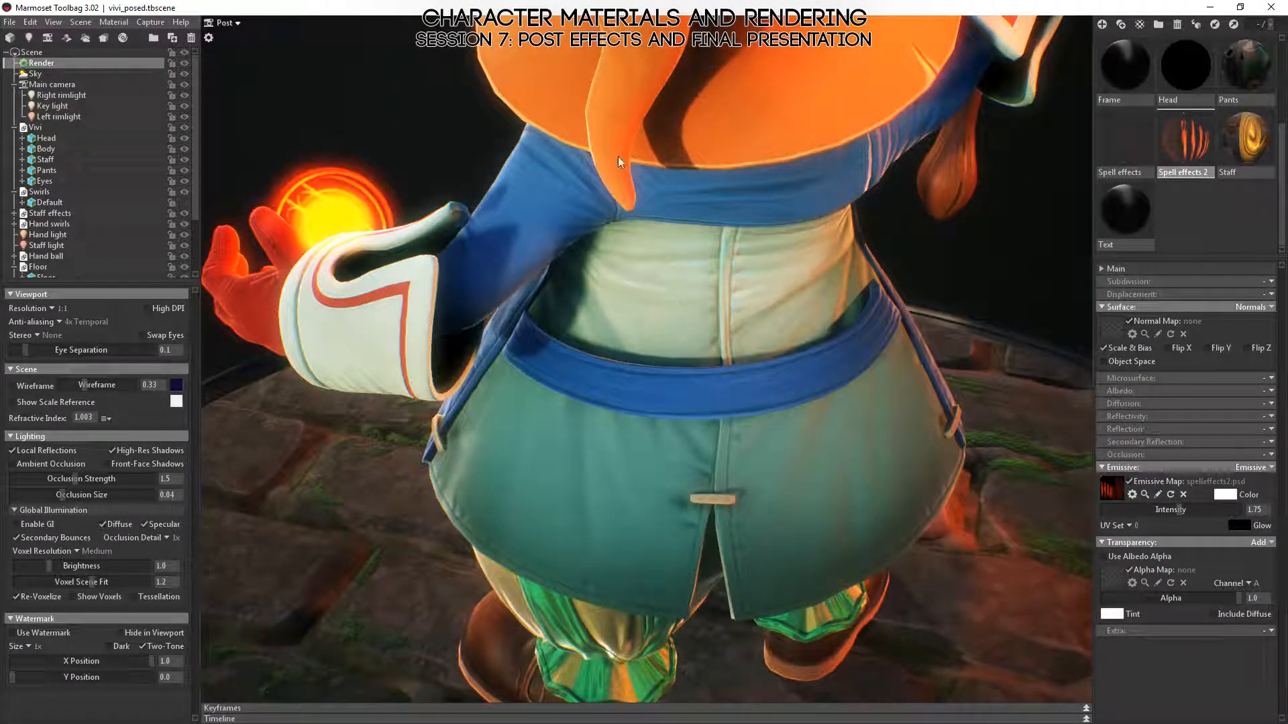
left_click(128, 451)
left_click(122, 455)
- Enable Front-Face Shadows and compare the shadows around the coat and trousers with it on and off, leaving it enabled
left_click(106, 465)
left_click_drag(302, 429, 670, 357)
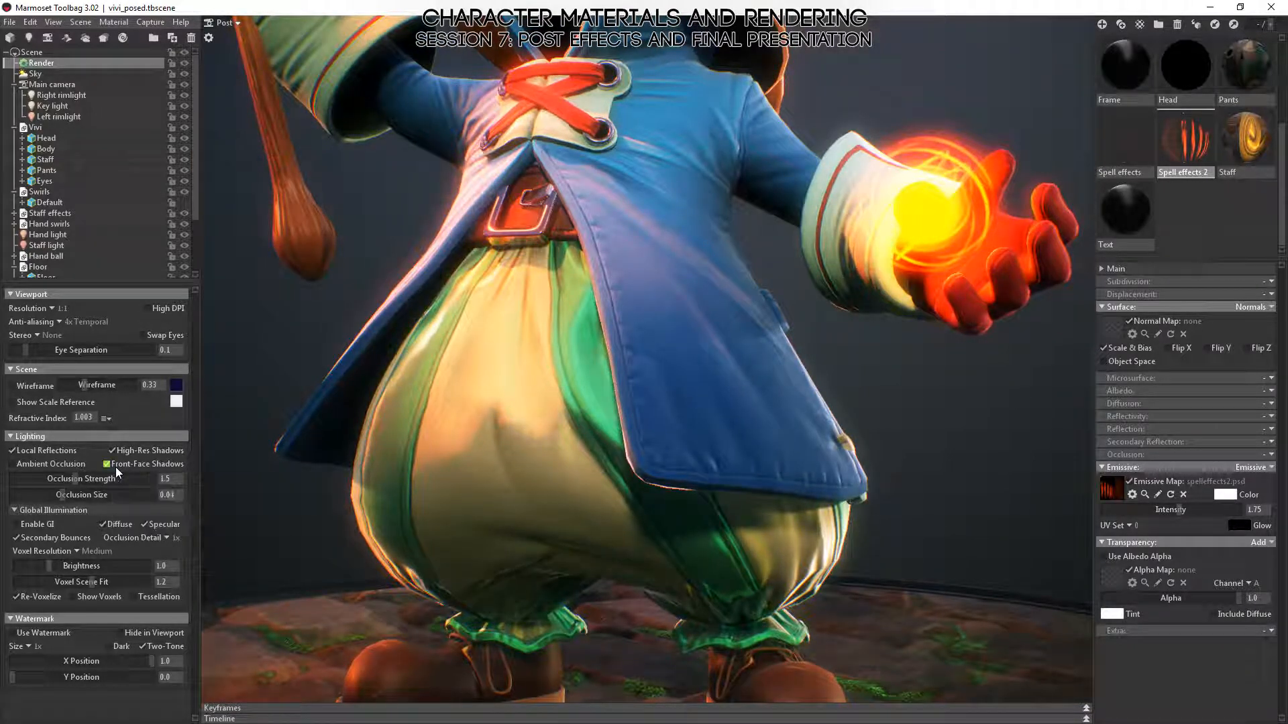
left_click_drag(678, 190, 643, 294)
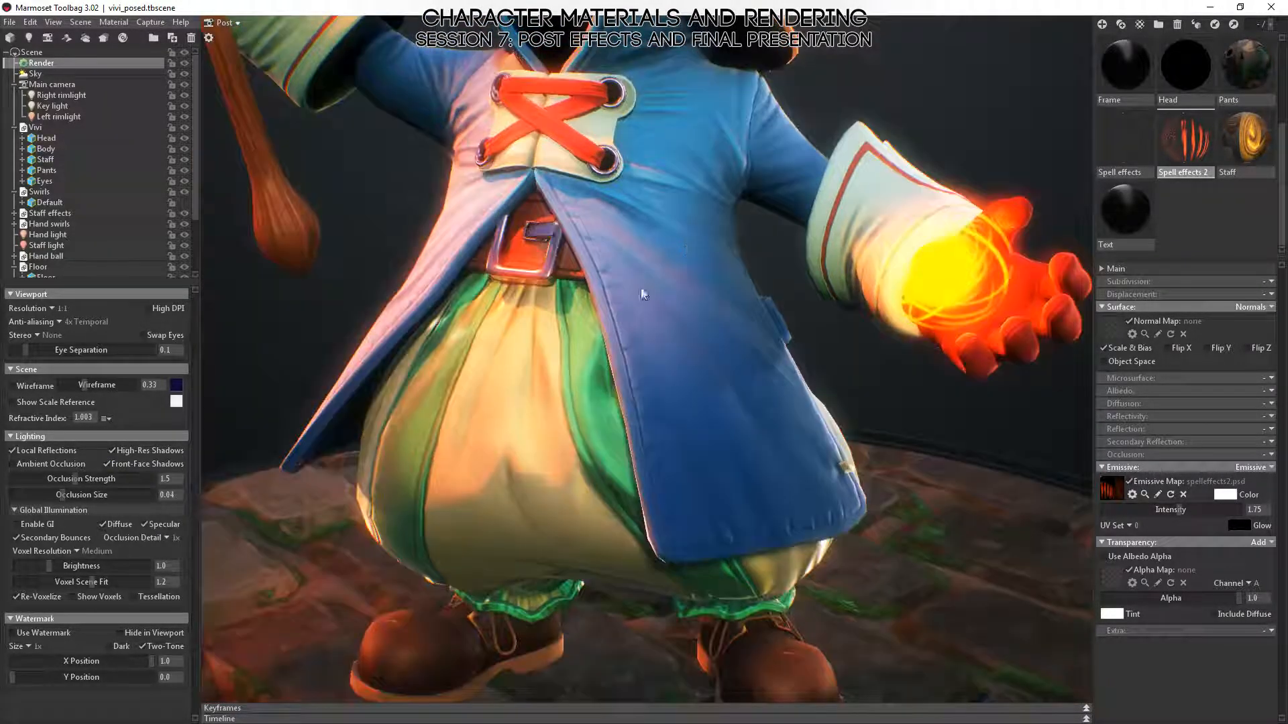
left_click_drag(524, 295, 545, 278)
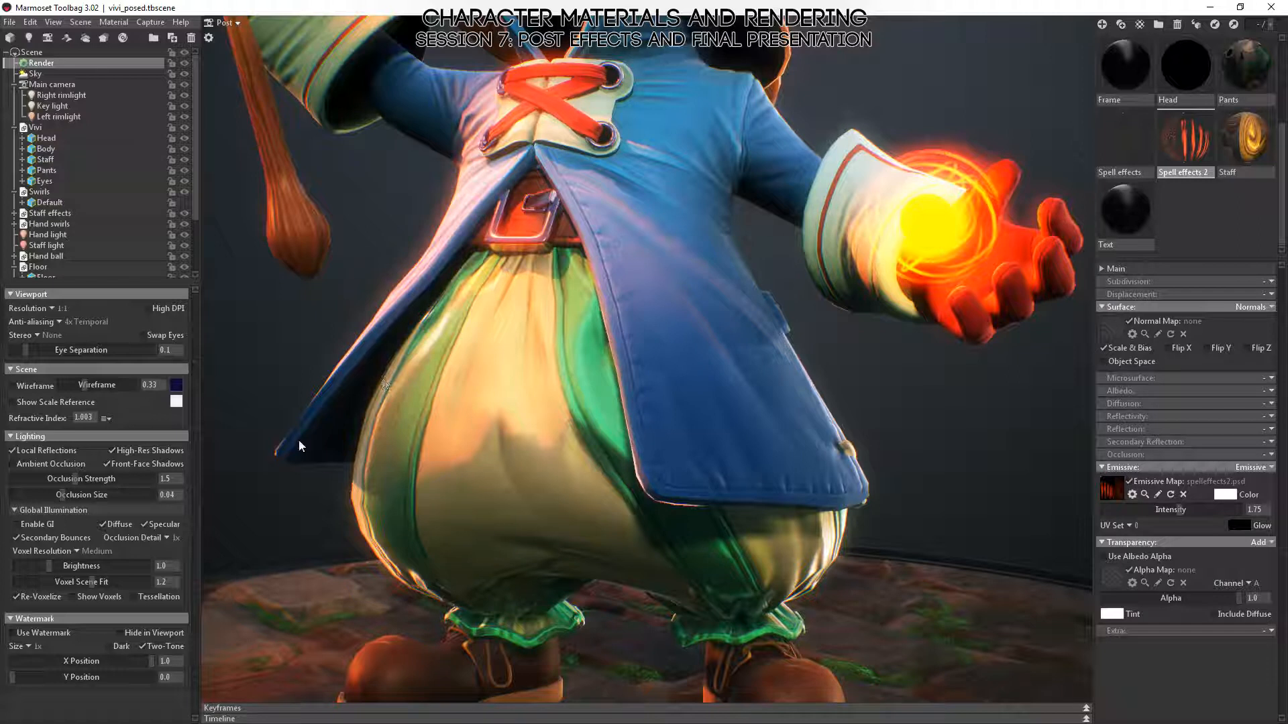
left_click(110, 464)
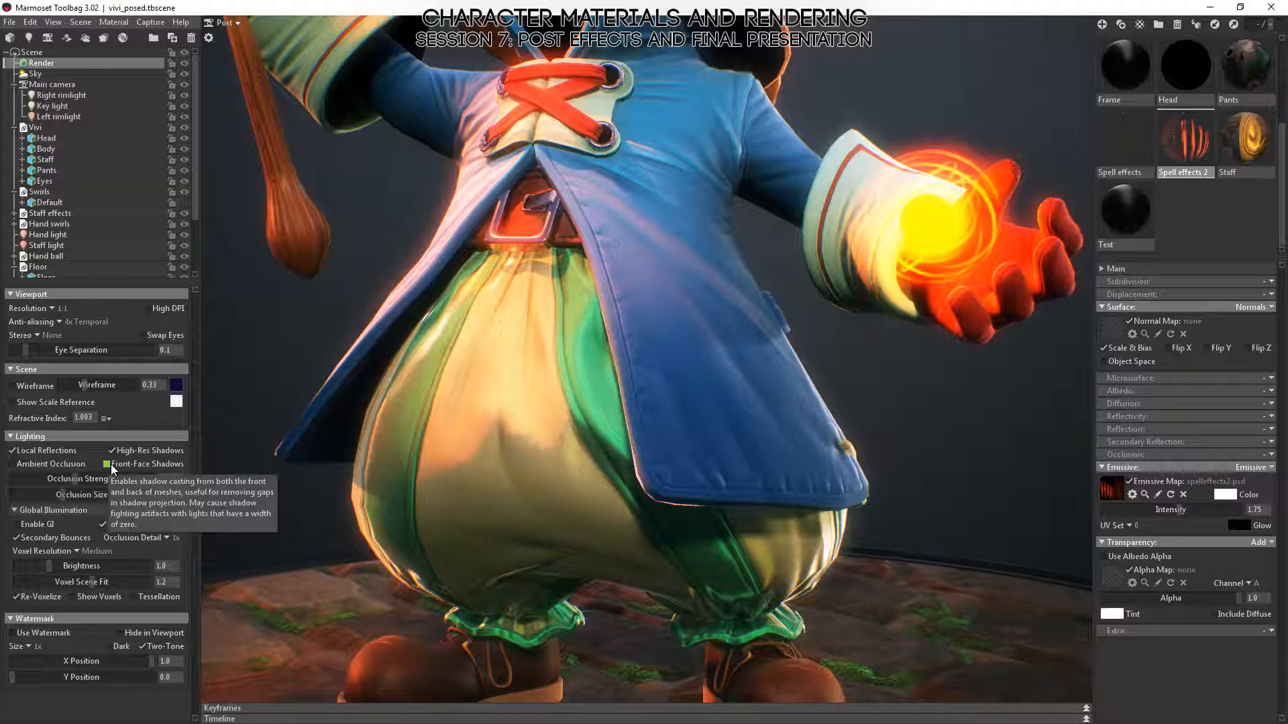
left_click(111, 464)
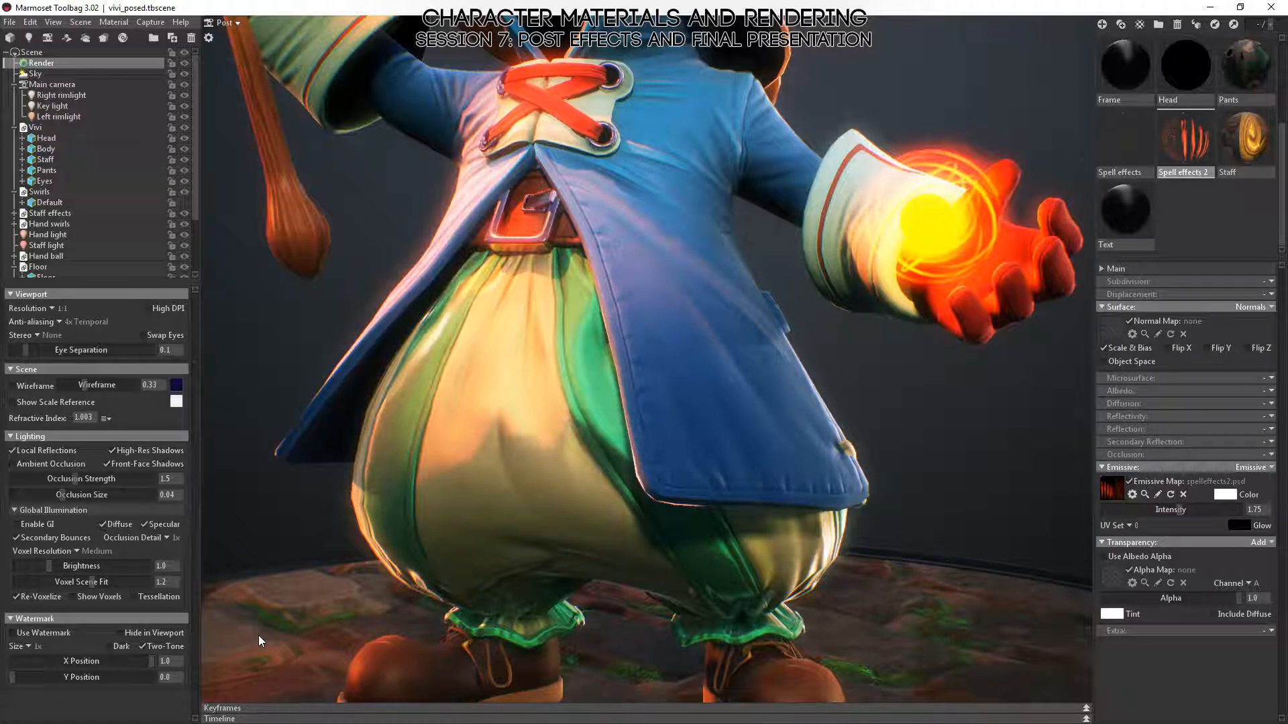
- Enable Ambient Occlusion and view its effect on the character and base
right_click_drag(738, 521, 679, 396, "alt")
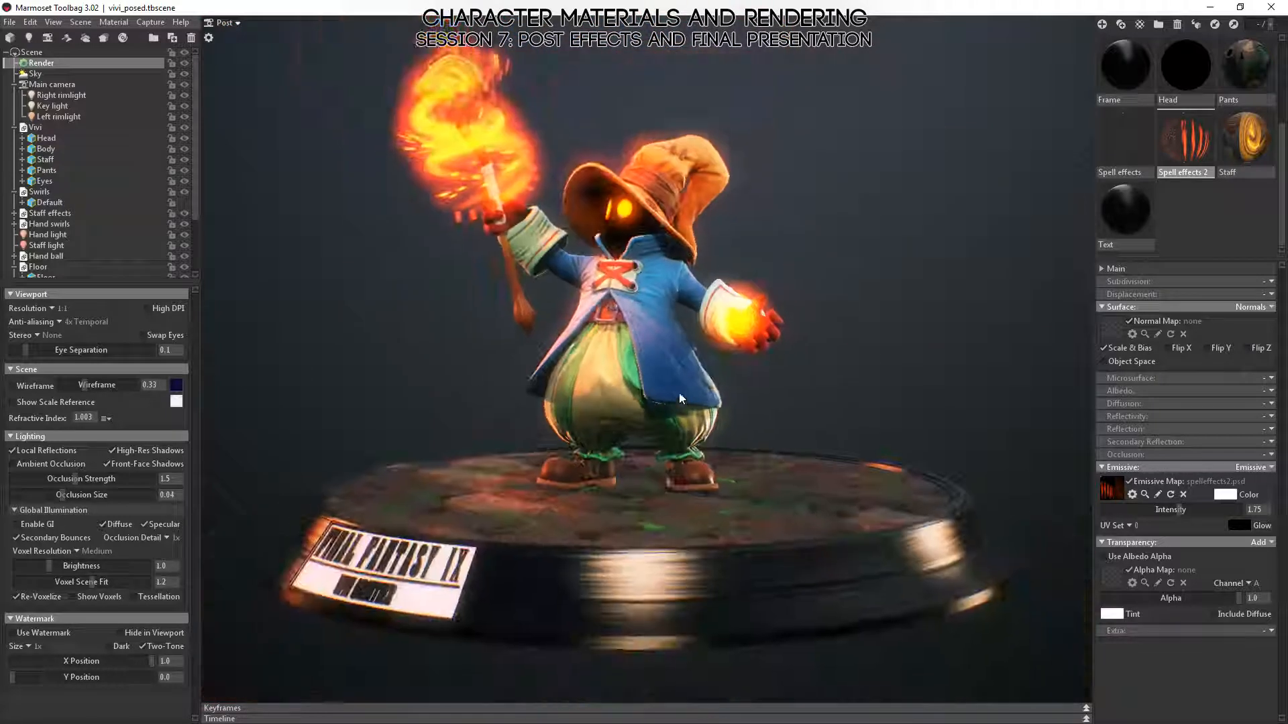
left_click_drag(631, 389, 671, 440, "alt")
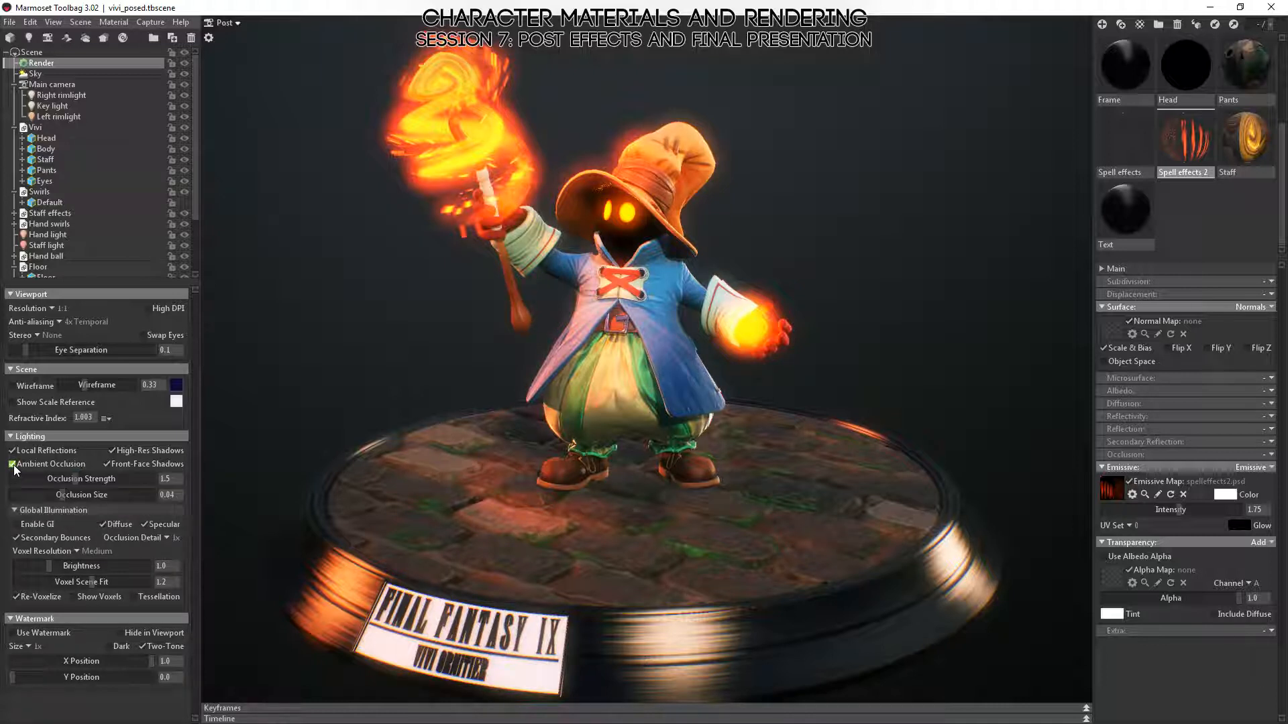
right_click_drag(665, 291, 745, 405)
left_click_drag(746, 405, 906, 443)
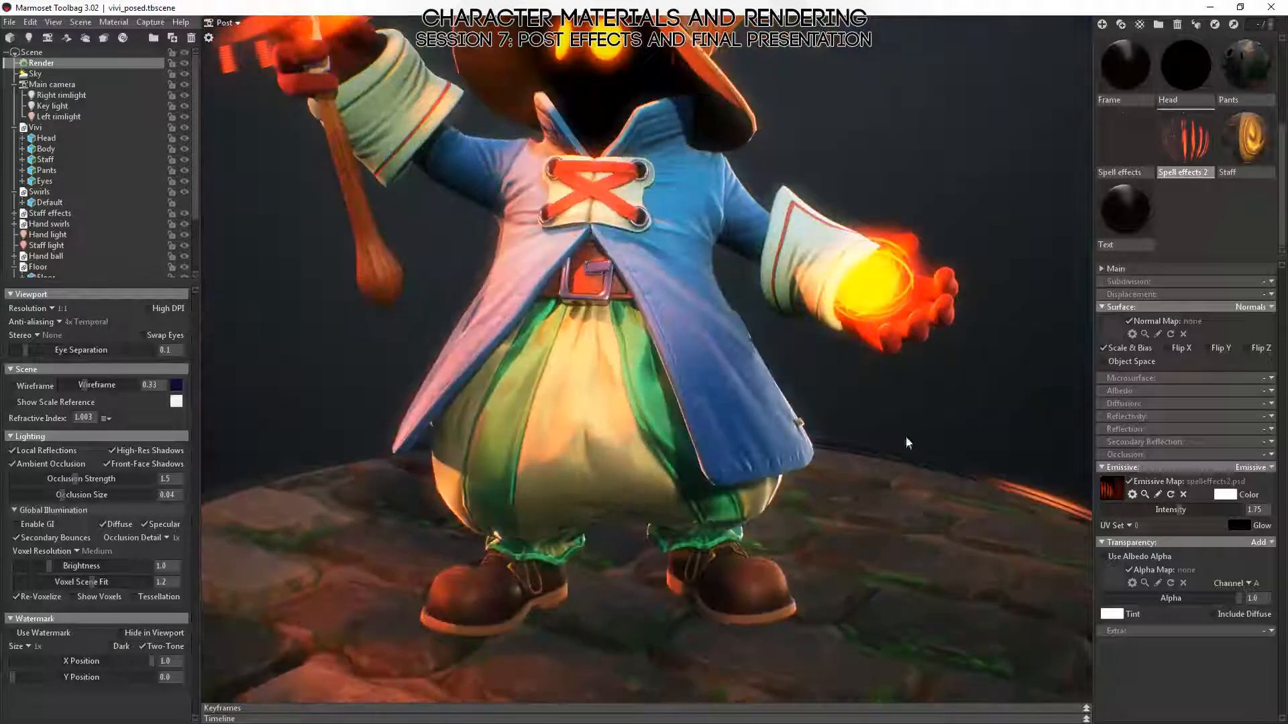
- Hide both rimlights, the key light, the hand light and the staff light so only the sky lights the scene
left_click(184, 96)
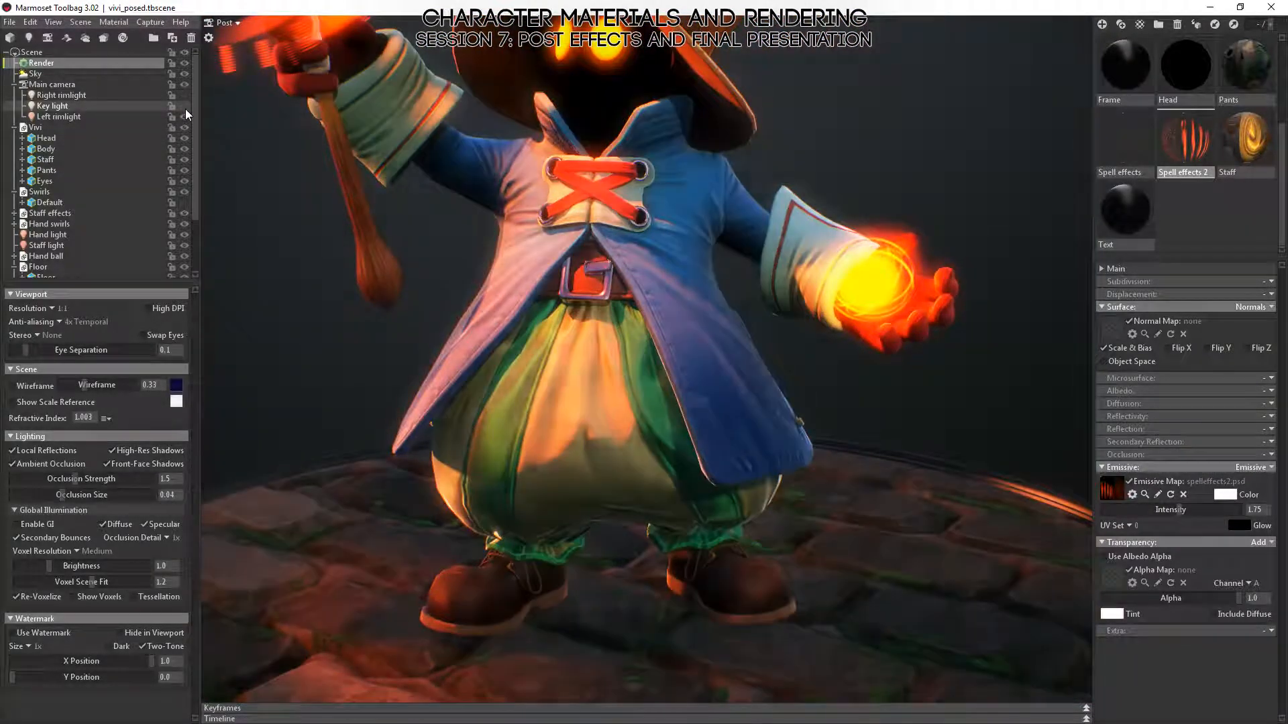
left_click(185, 108)
left_click(185, 106)
left_click(188, 116)
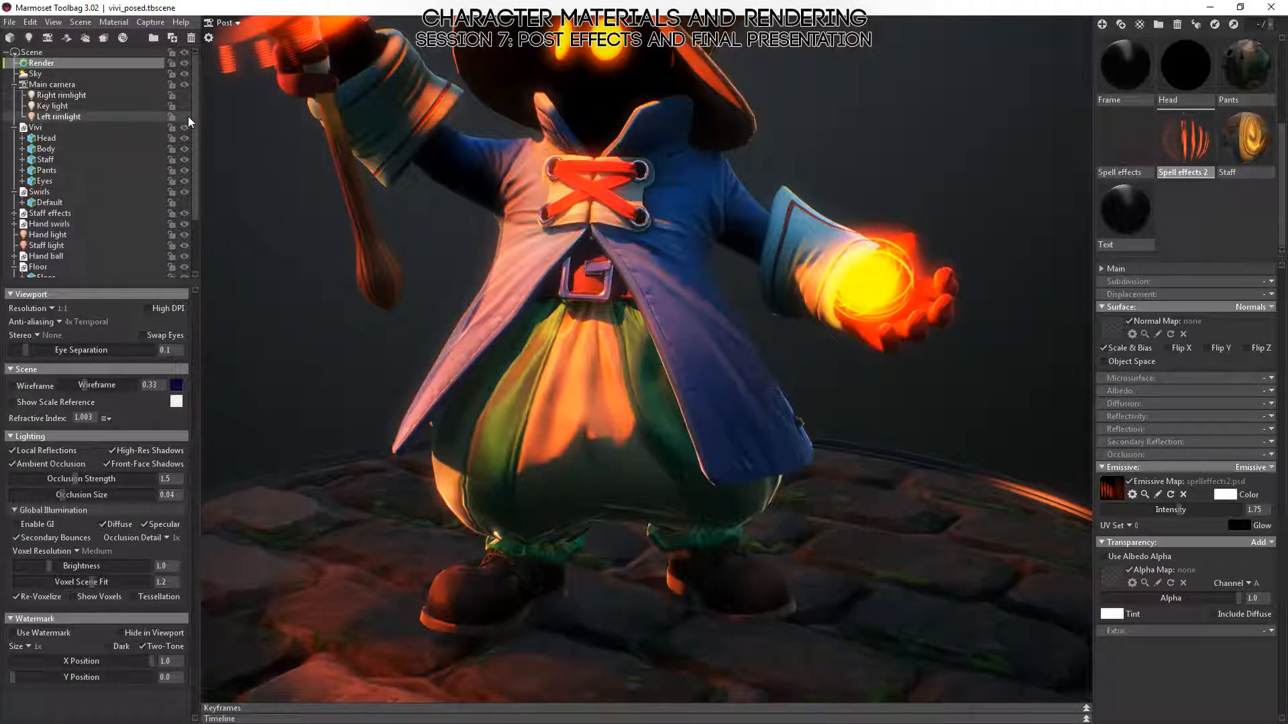
left_click(182, 237)
left_click(182, 245)
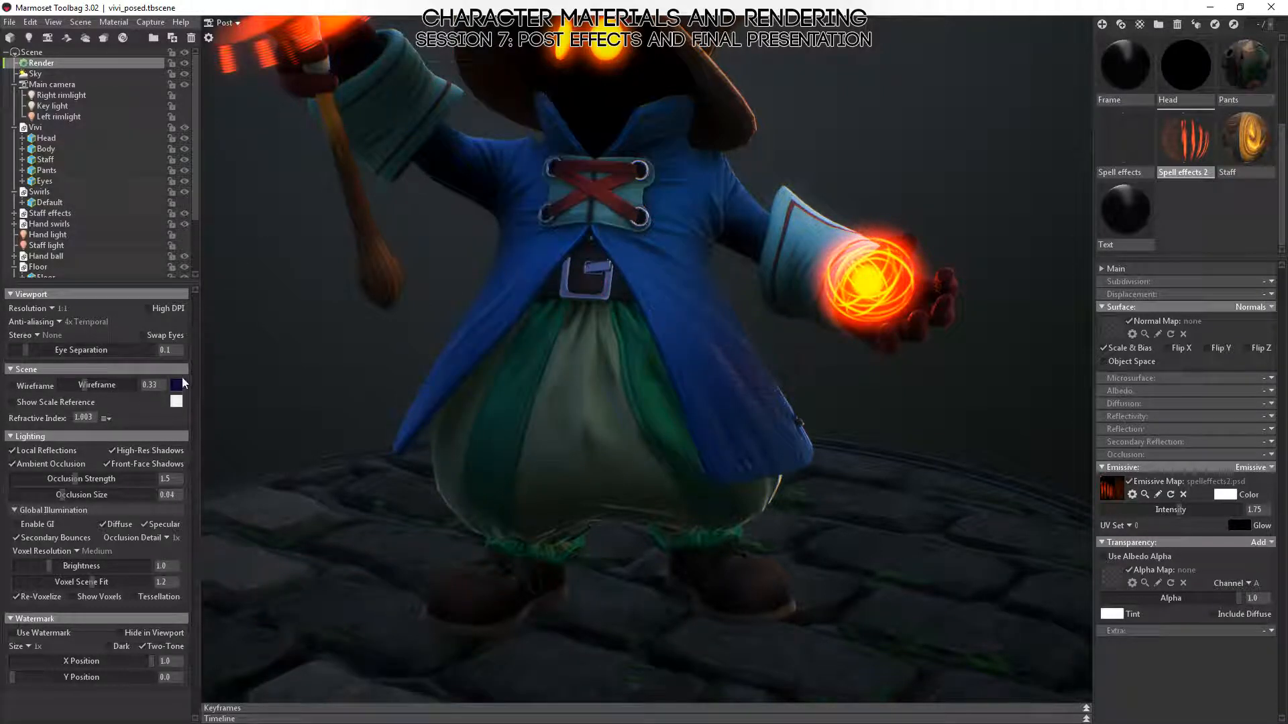
- Turn Ambient Occlusion off and set the Occlusion Strength to 10.36
left_click(20, 464)
left_click_drag(83, 477, 133, 479)
left_click_drag(661, 383, 645, 415)
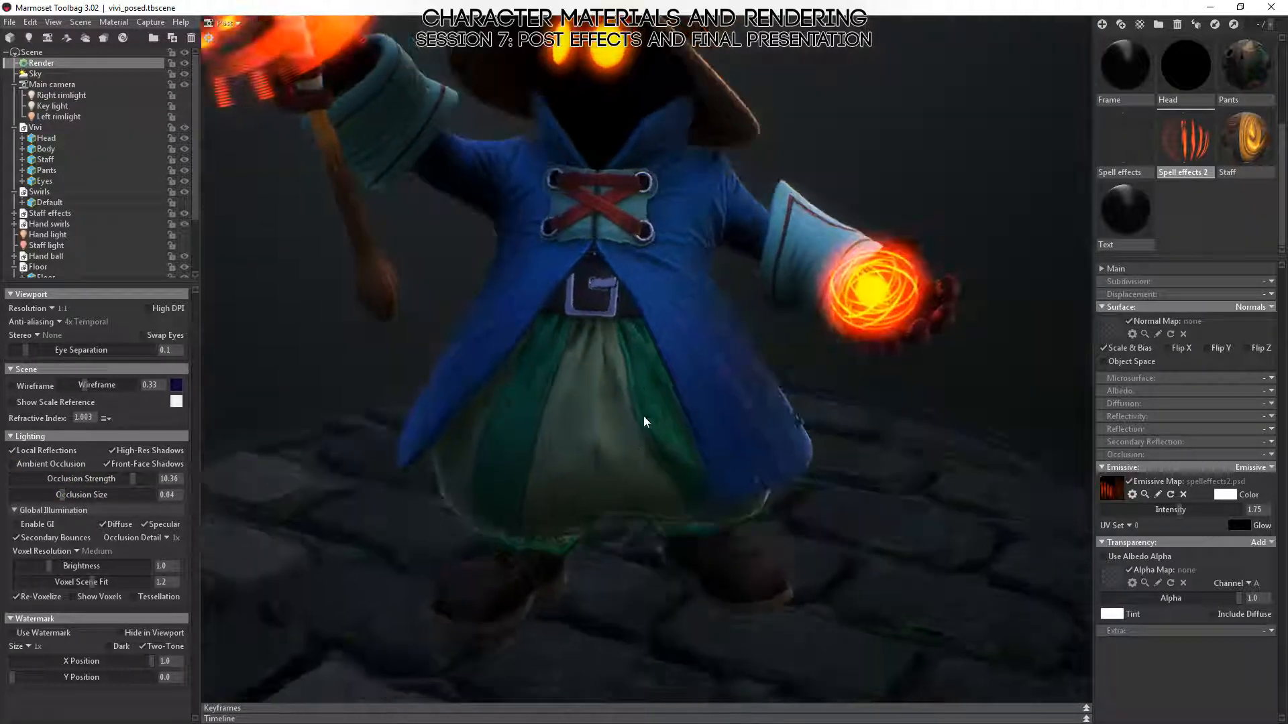
middle_click_drag(619, 499, 652, 355)
right_click_drag(487, 486, 425, 451)
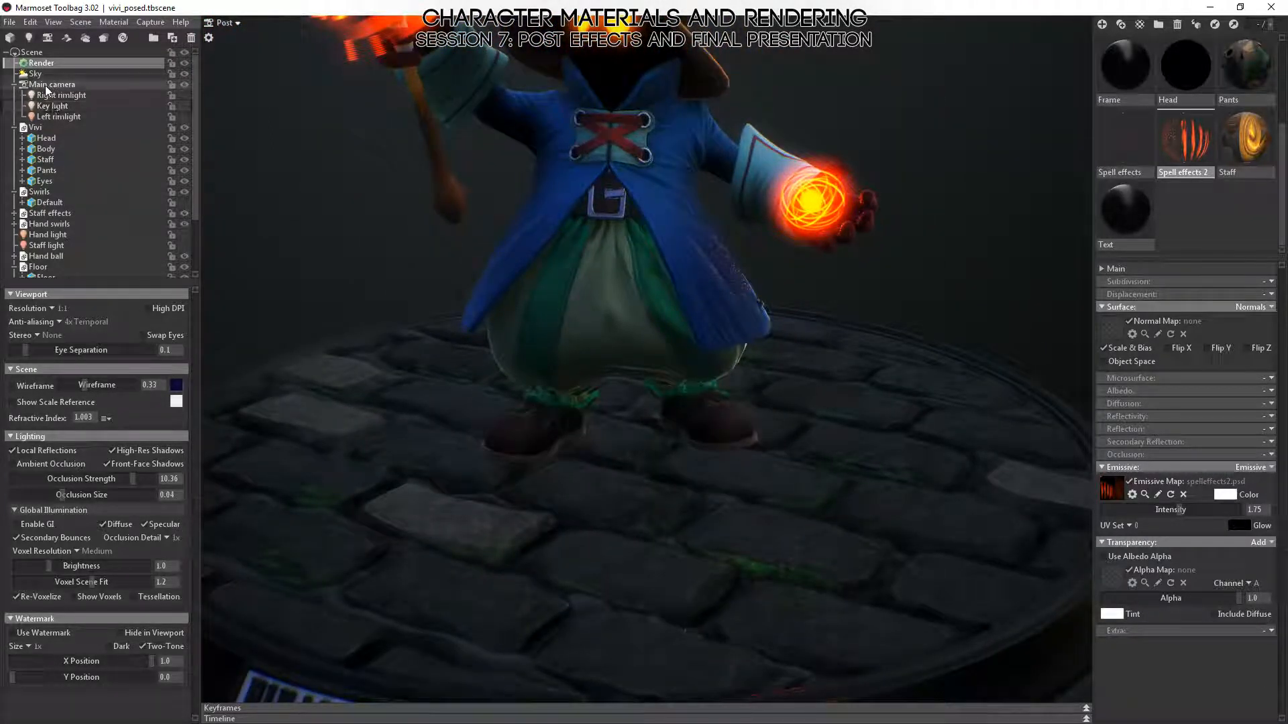
- Set the Sky light's brightness to 9.344
left_click(52, 84)
left_click(34, 73)
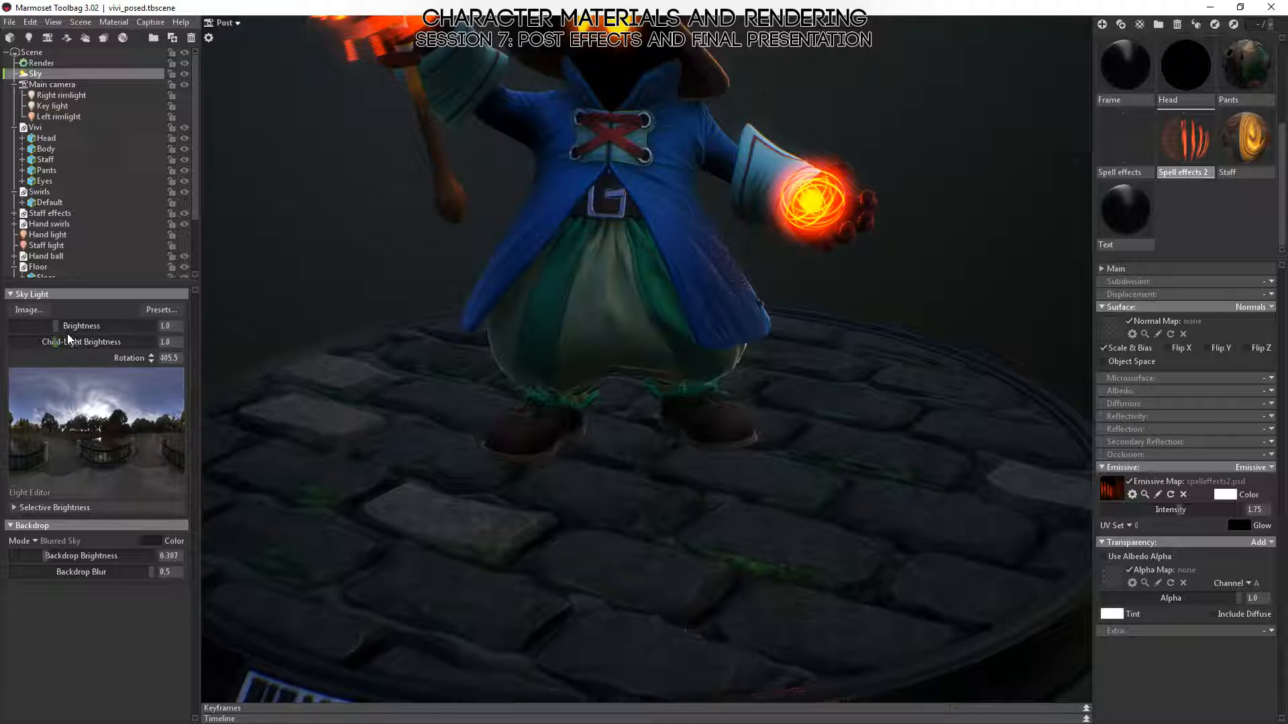
left_click_drag(56, 326, 89, 326)
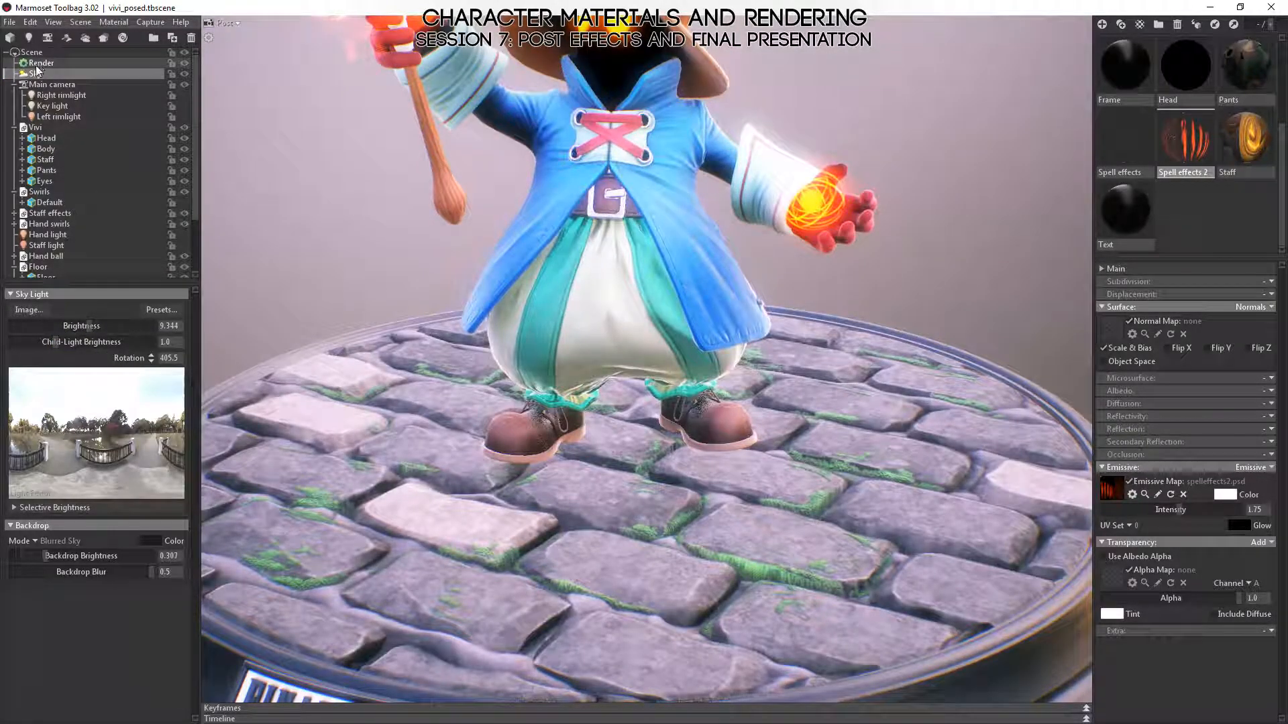
- Turn Ambient Occlusion on and compare the figure and cobblestones with it on and off, leaving it enabled
left_click(39, 63)
left_click(22, 464)
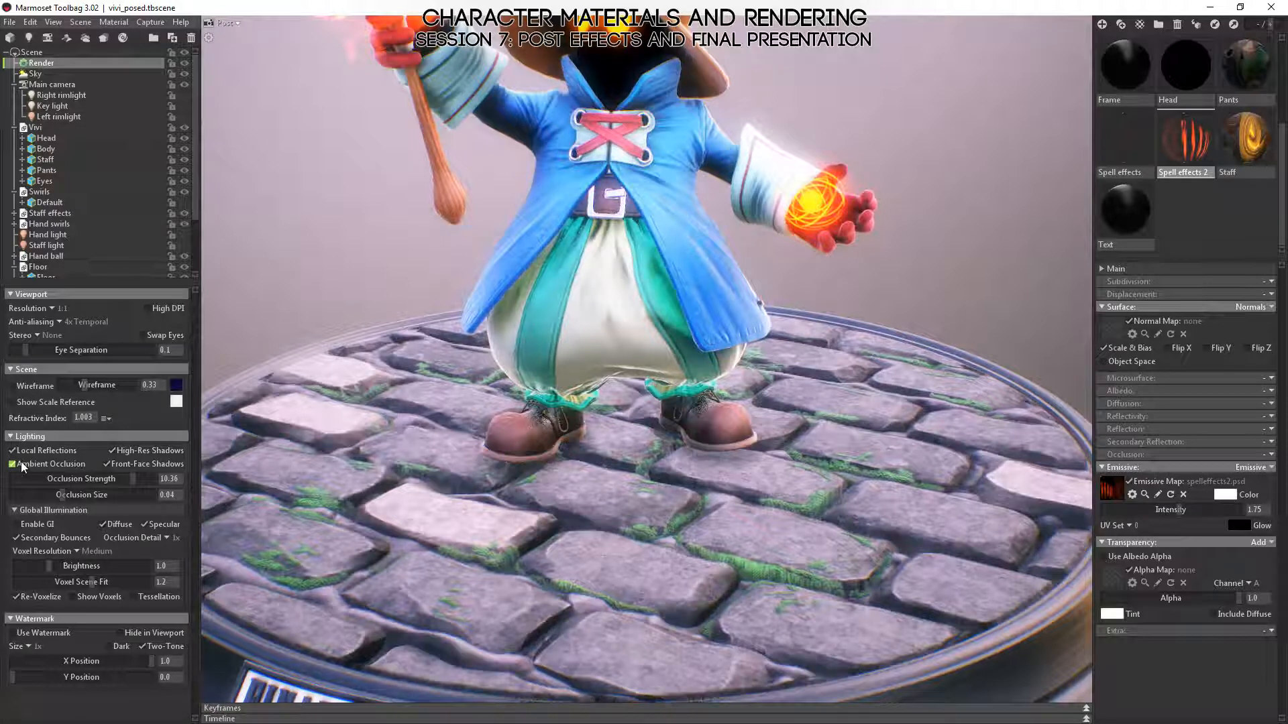
left_click(22, 464)
left_click(23, 464)
mouse_move(858, 428)
left_mouse_down()
mouse_move(847, 523)
mouse_move(838, 437)
left_mouse_up()
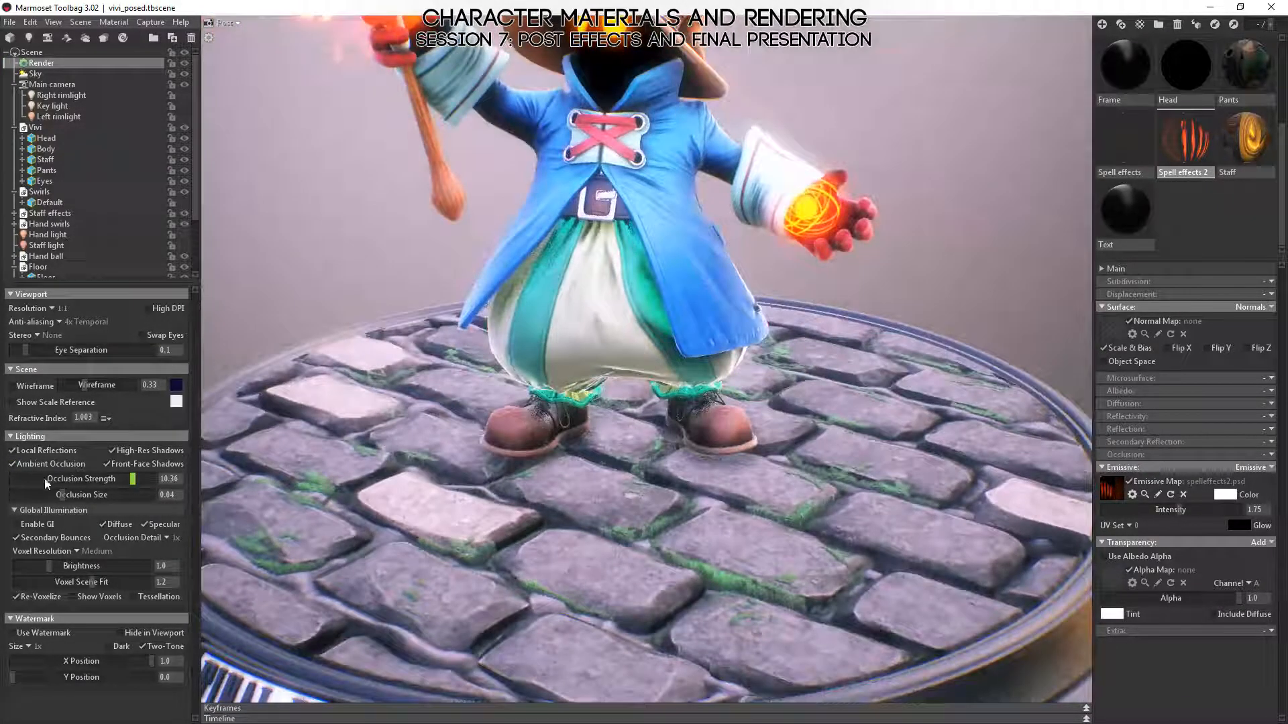
left_click(27, 464)
left_click(27, 464)
left_click(27, 464)
left_click(27, 464)
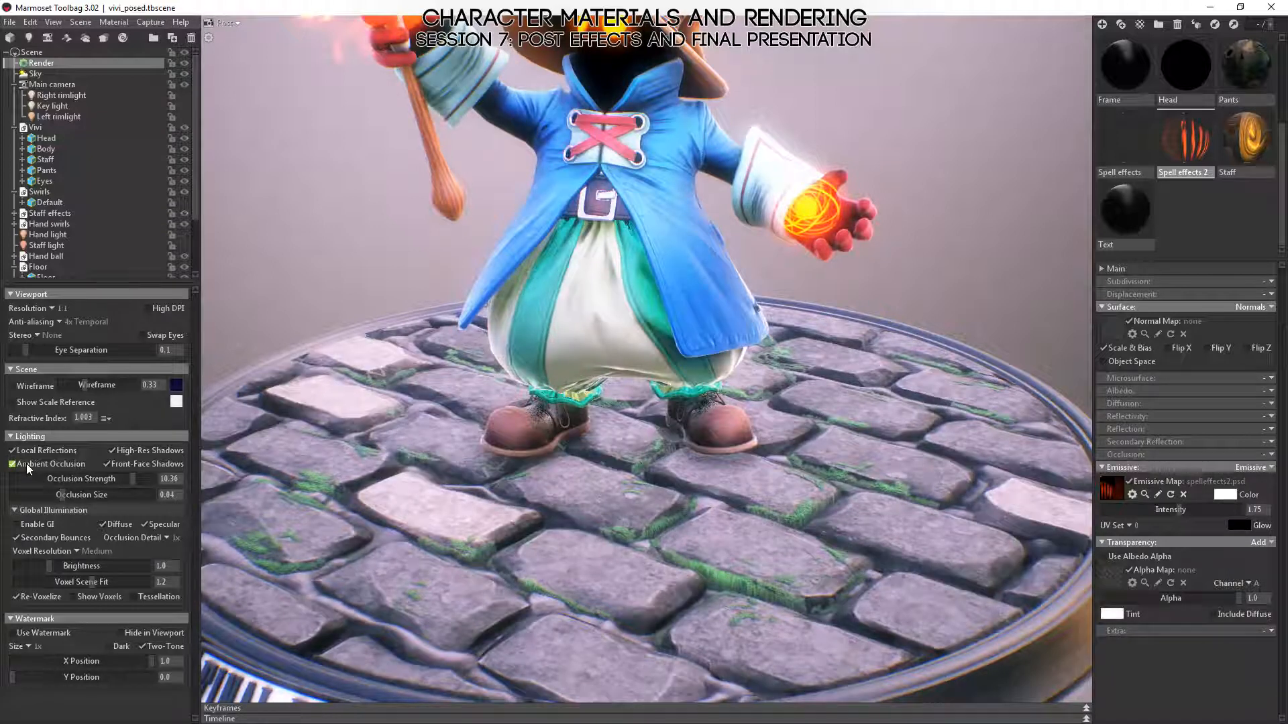
- Compare the boots and surrounding cobblestones up close from the front with Ambient Occlusion off and on, leaving it enabled
scroll(585, 407, "up", 5)
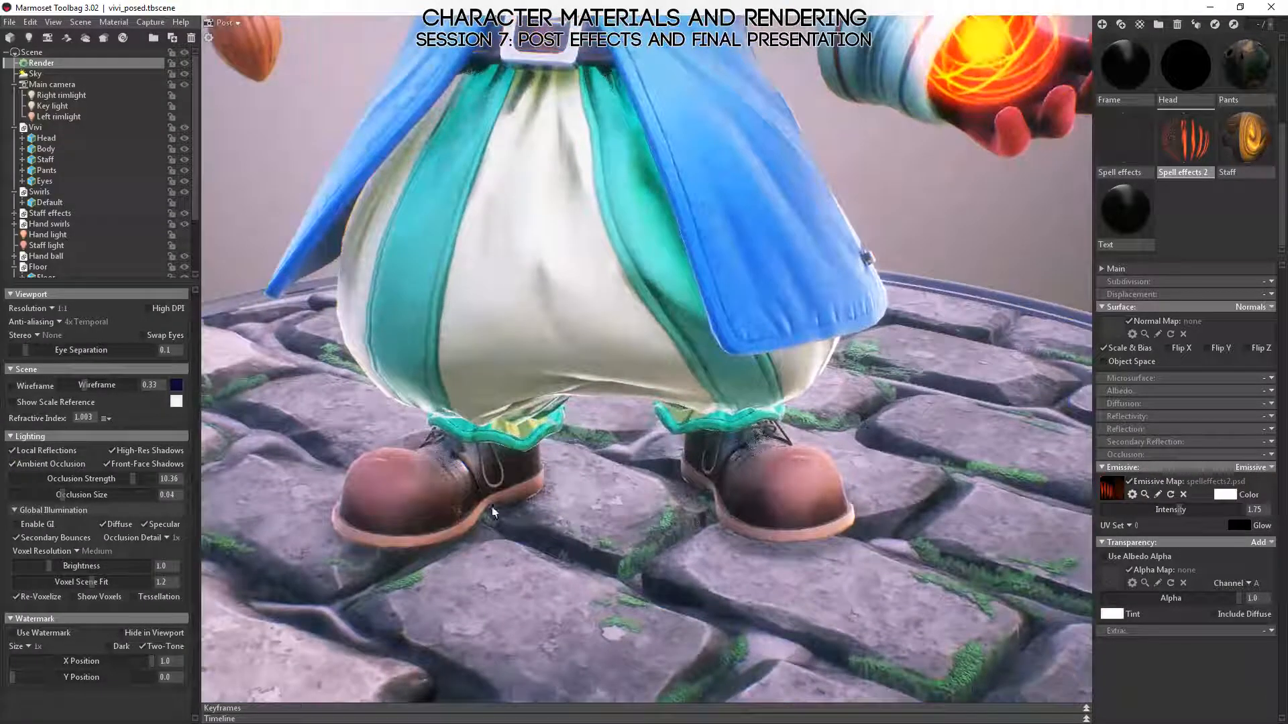
left_click(15, 464)
left_click(15, 465)
left_click(16, 466)
left_click(13, 464)
- Compare the trouser cuff and boot from the side with Ambient Occlusion off and on, leaving it enabled
left_click_drag(855, 527, 976, 437)
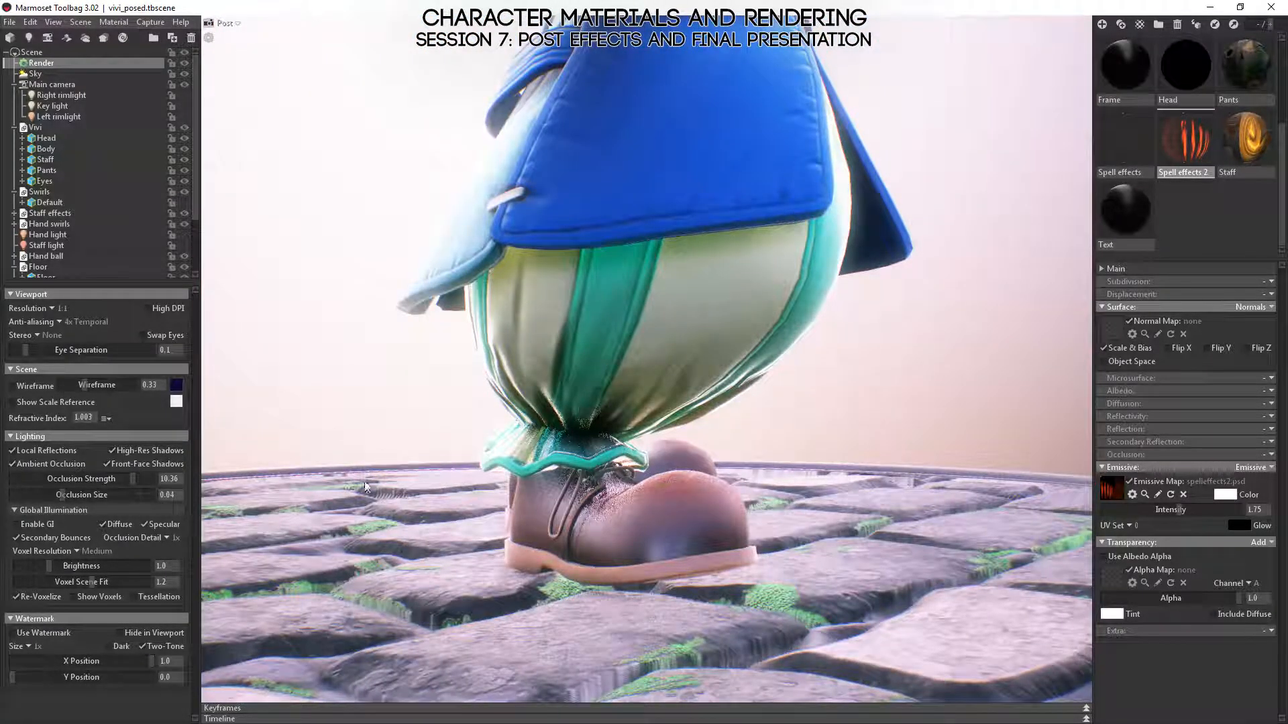
left_click(13, 464)
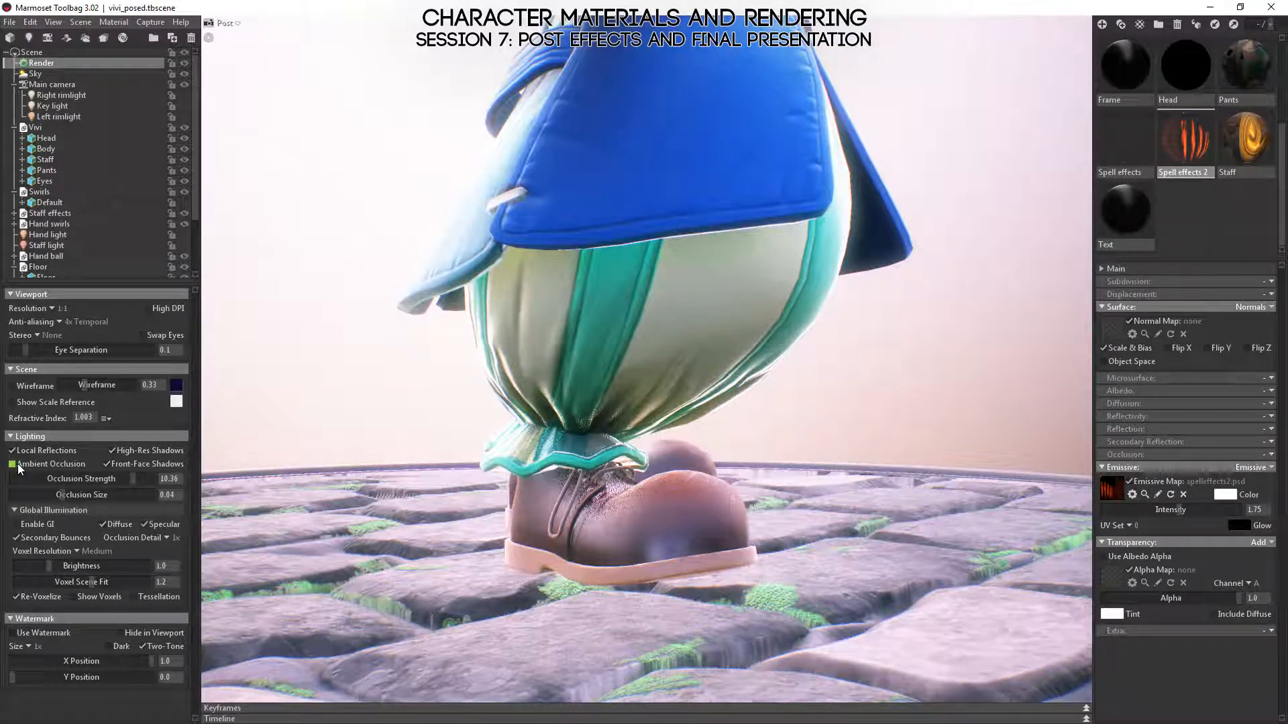
left_click(13, 464)
left_click(14, 464)
left_click(14, 464)
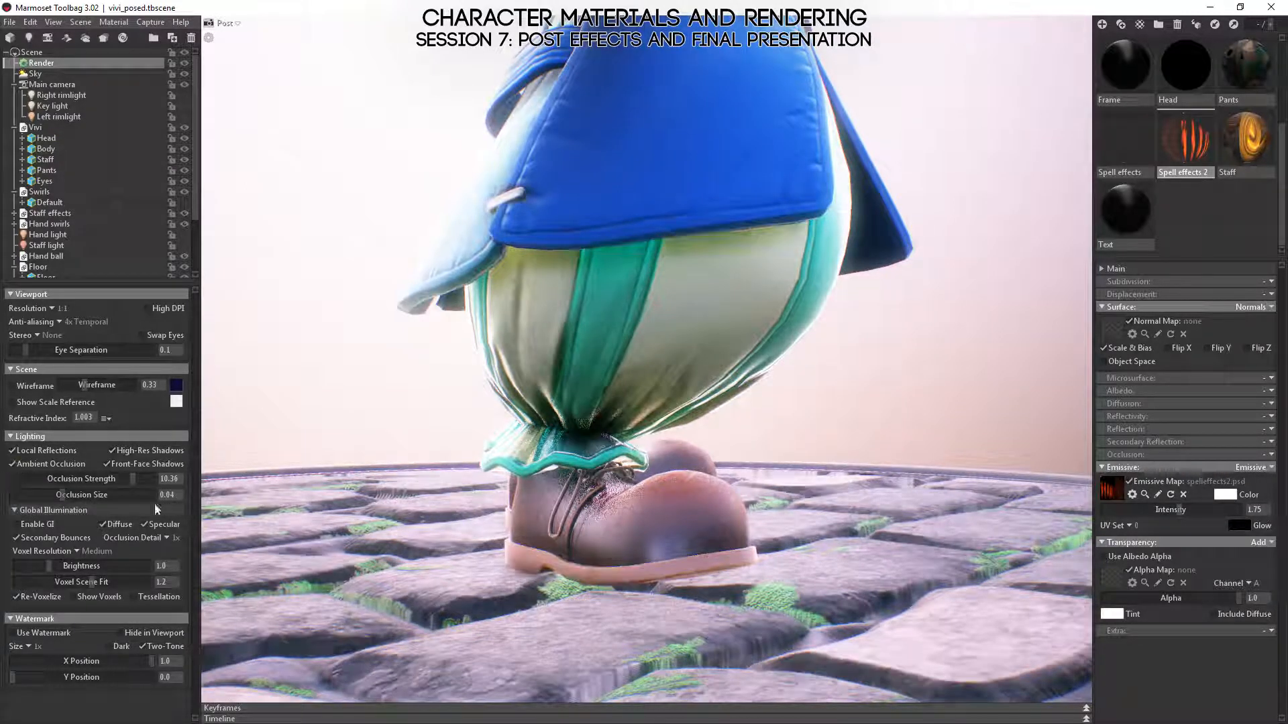
- Compare the whole character with the Body material's Occlusion Map off and on, leaving the map enabled
scroll(971, 545, "down", 5)
left_click_drag(972, 546, 731, 542)
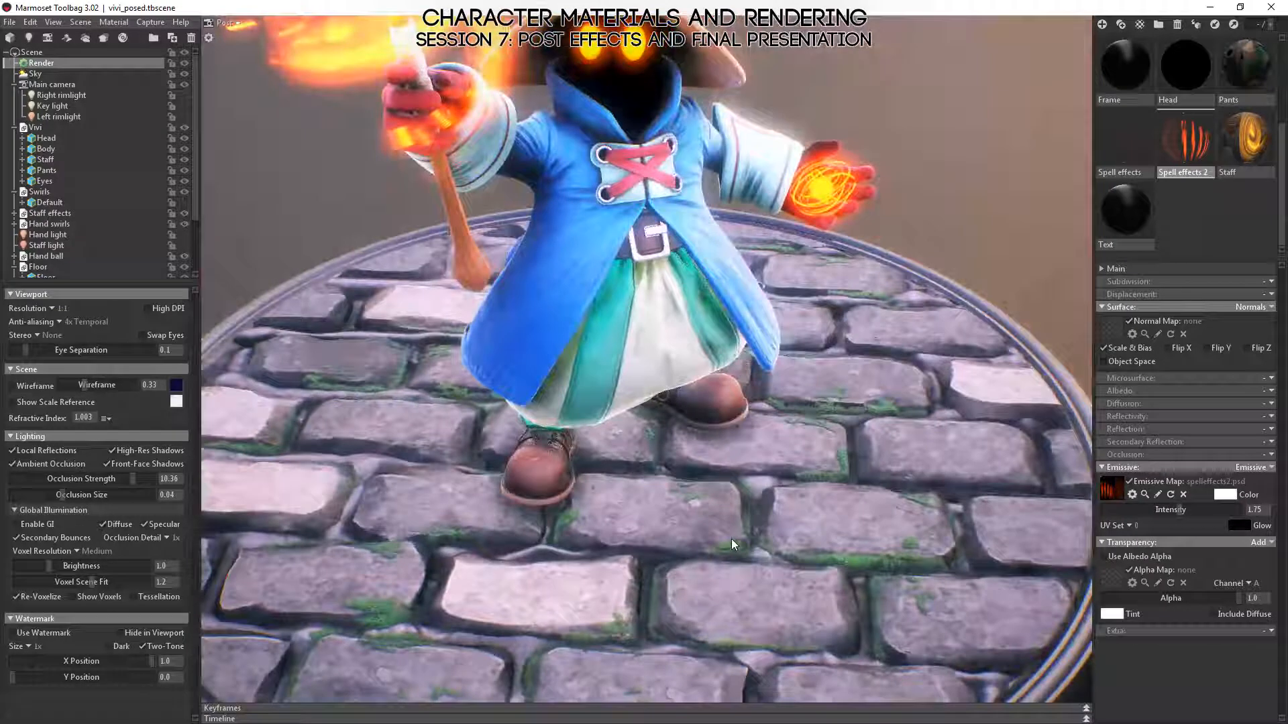
left_click_drag(846, 461, 712, 408)
middle_click_drag(660, 335, 655, 522)
left_click_drag(630, 600, 652, 623)
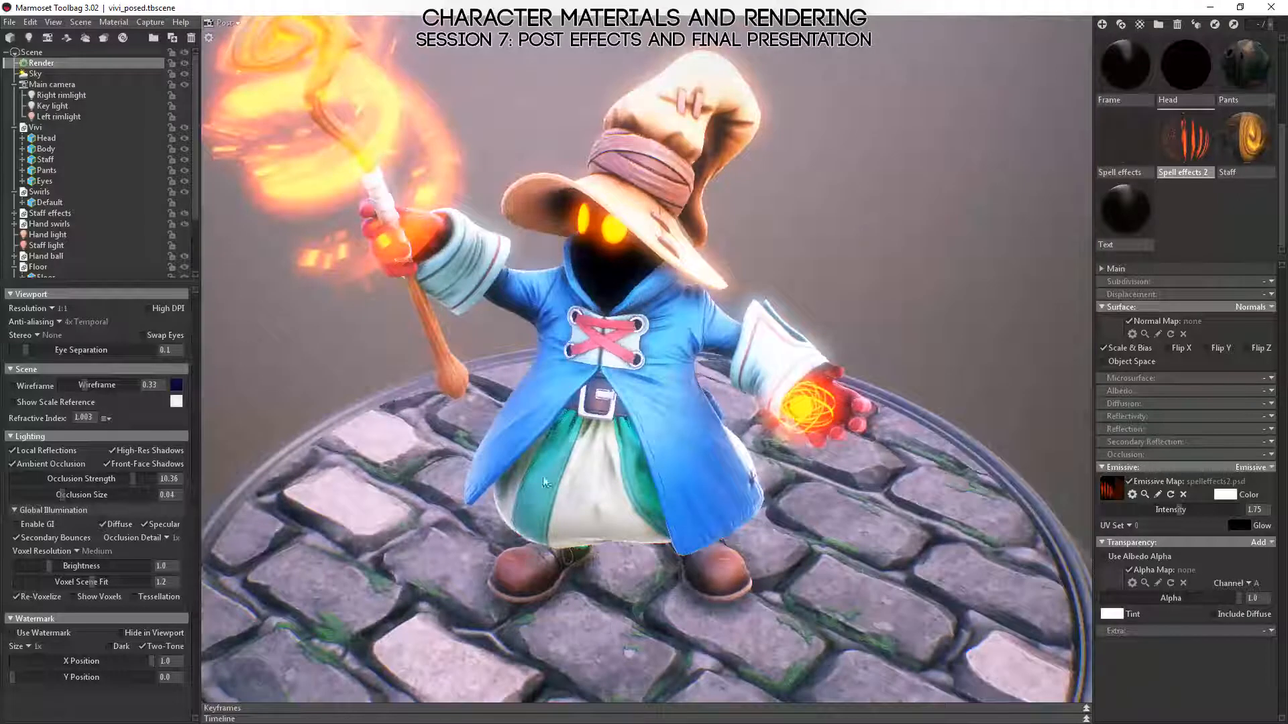
right_click_drag(720, 388, 713, 362)
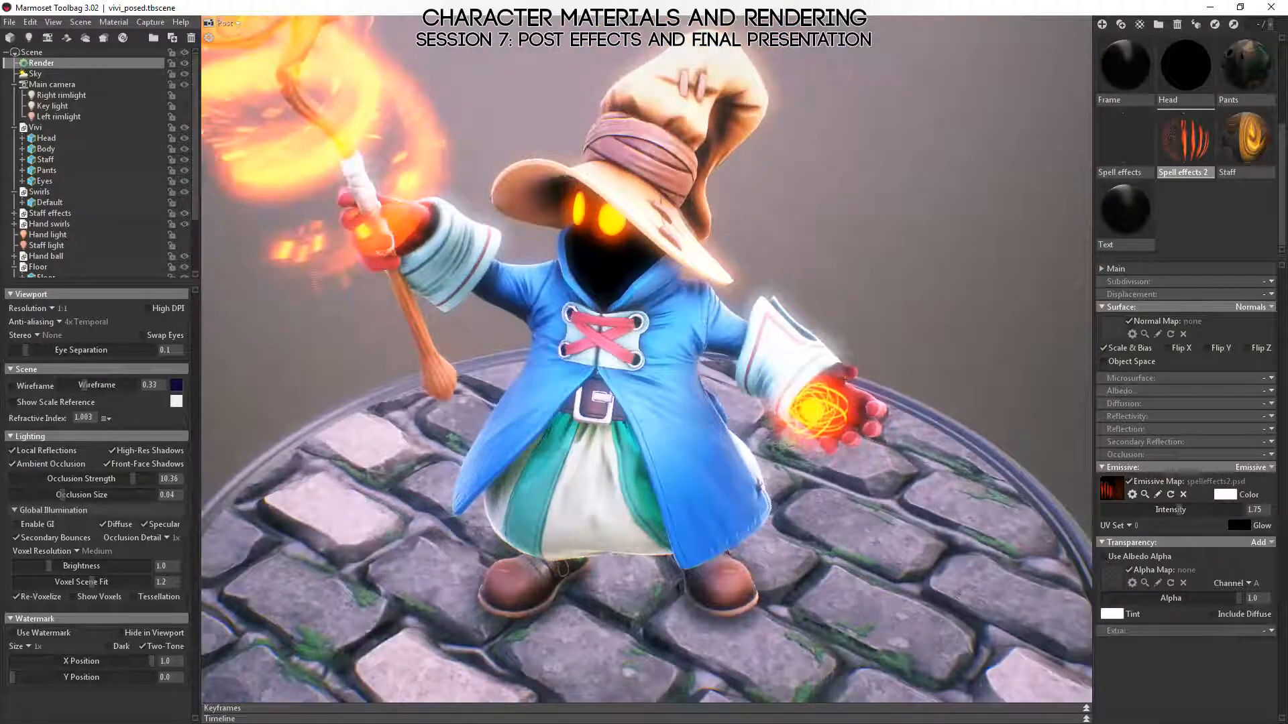
scroll(1200, 67, "up", 2)
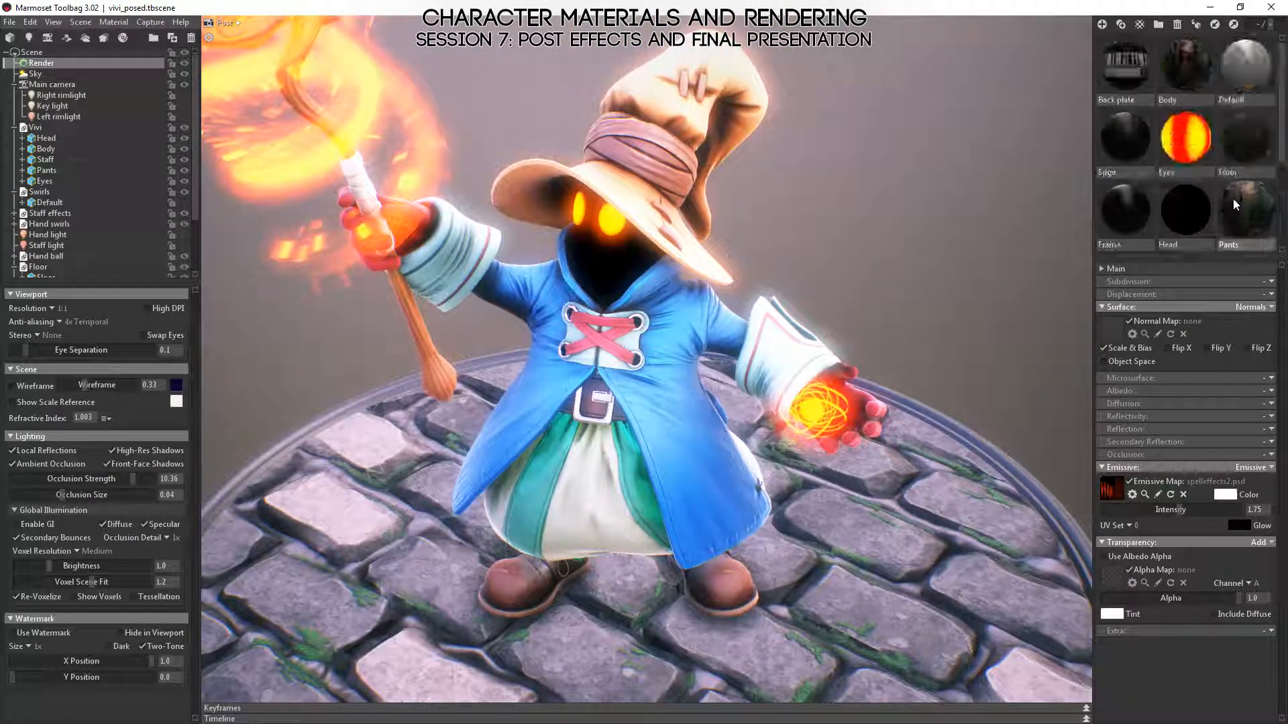
left_click(1186, 66)
scroll(1180, 585, "down", 5)
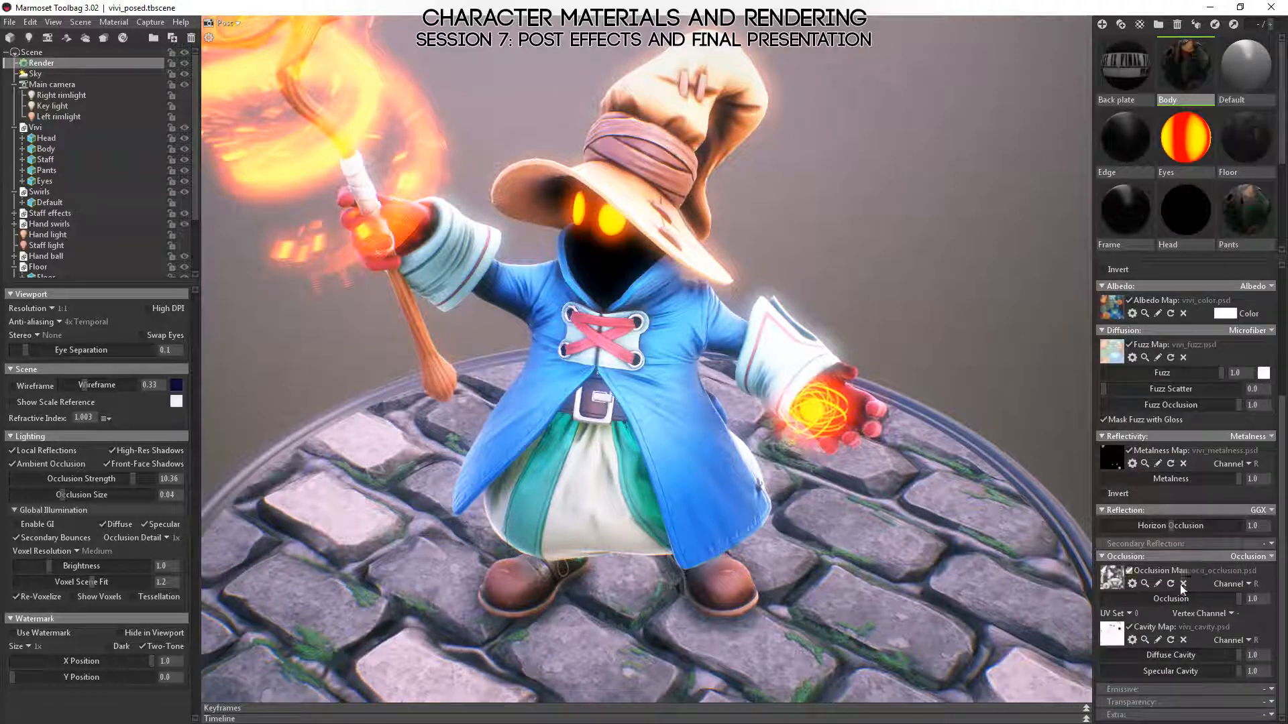
left_click(1129, 571)
left_click(1129, 571)
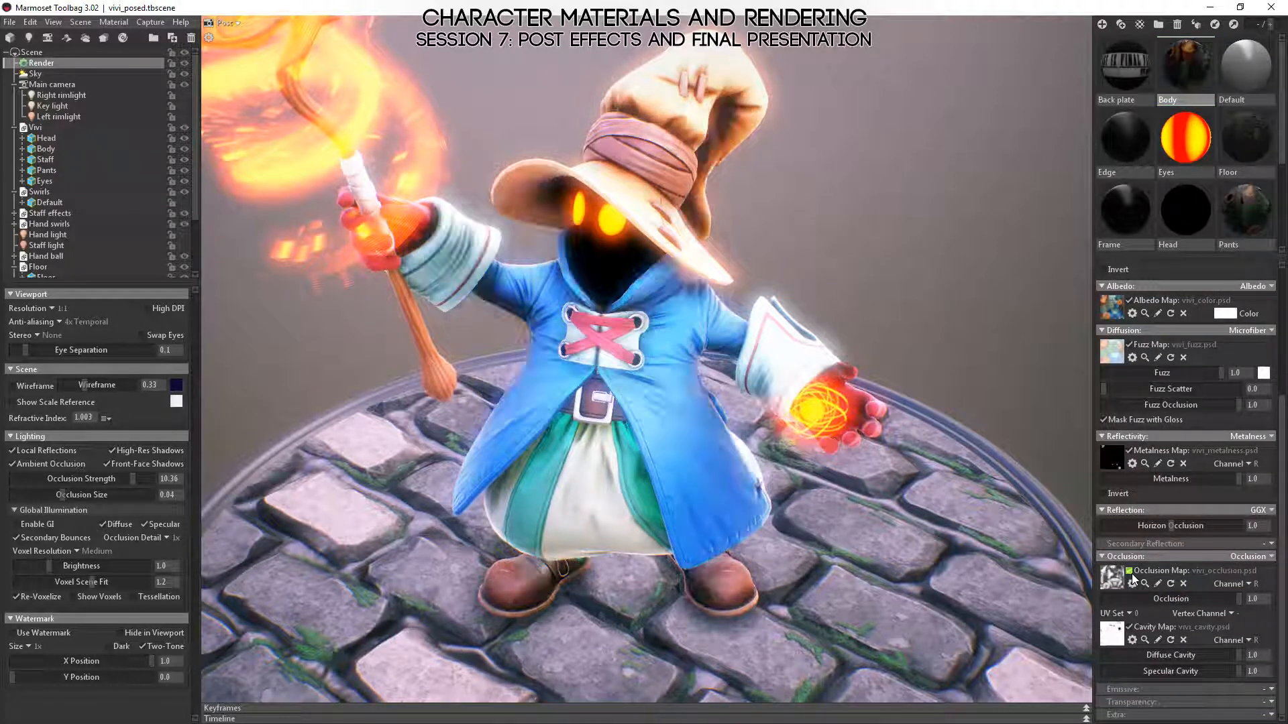
left_click(1129, 571)
left_click(1131, 572)
left_click_drag(438, 617, 500, 606)
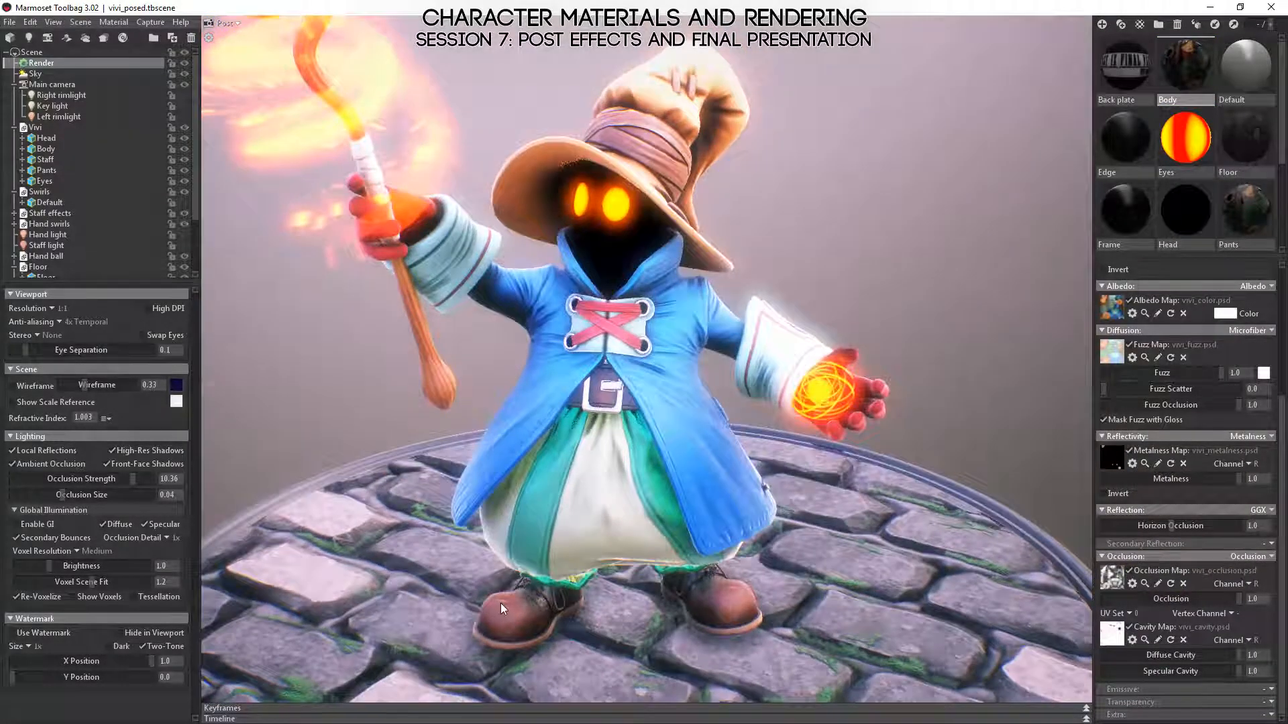
- Compare the boots and the stones beneath them up close with Ambient Occlusion repeatedly off and on, leaving it enabled
middle_click_drag(570, 597, 591, 299)
right_click_drag(575, 312, 548, 523)
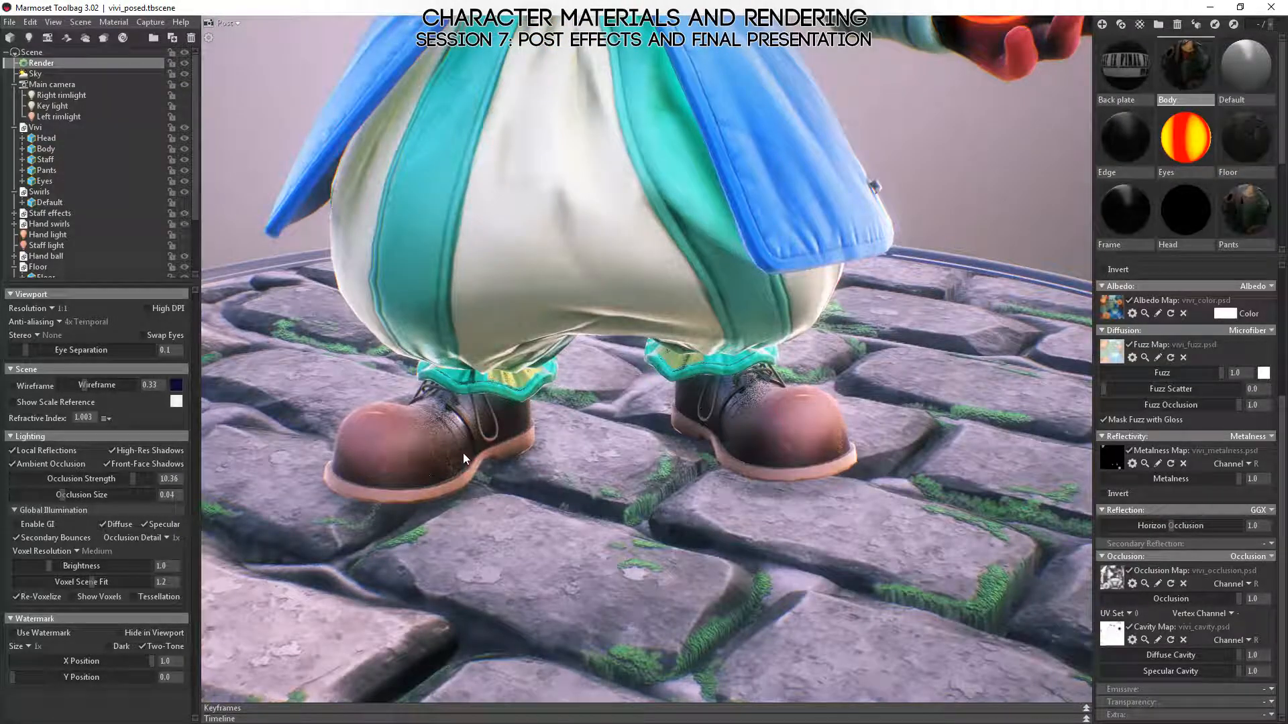
left_click(25, 460)
left_click(25, 461)
left_click(25, 461)
left_click(24, 462)
right_click_drag(896, 574, 838, 397)
right_click_drag(750, 287, 800, 492)
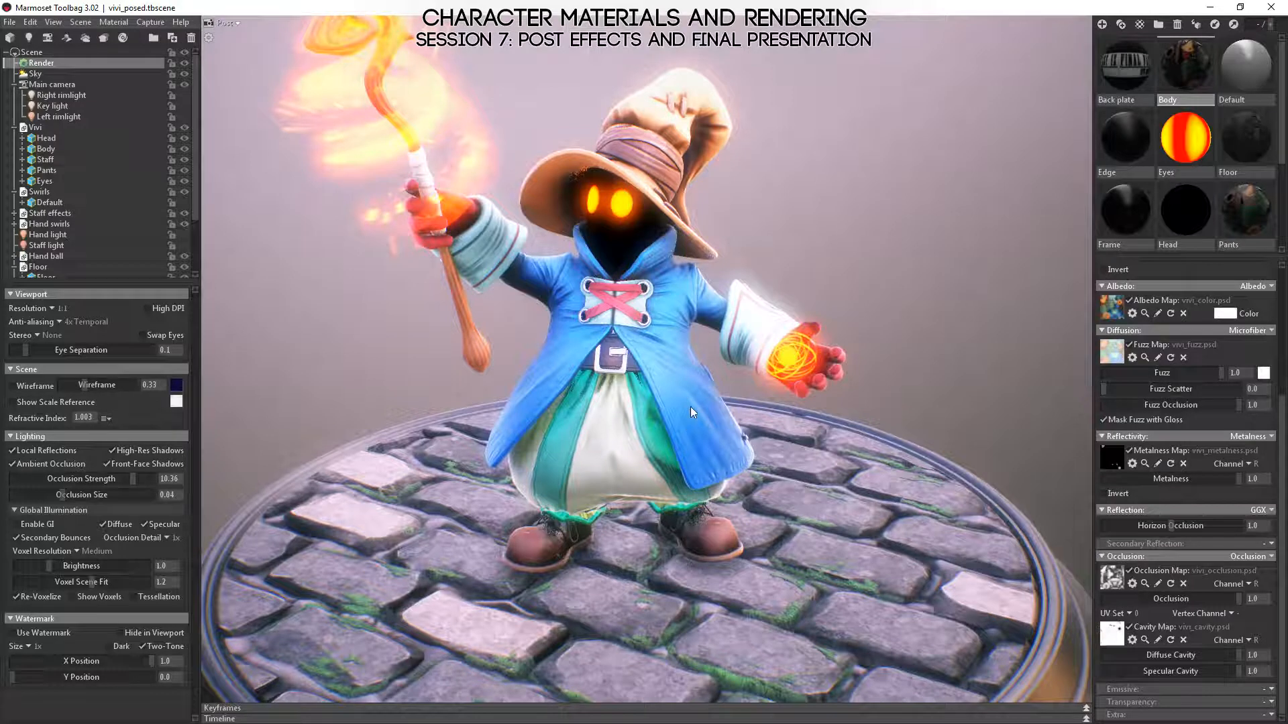
- Compare the coat and trousers from a low front angle with Local Reflections off and on, leaving it enabled
left_click_drag(690, 407, 715, 344)
right_click_drag(715, 344, 718, 420)
left_click_drag(718, 420, 664, 409)
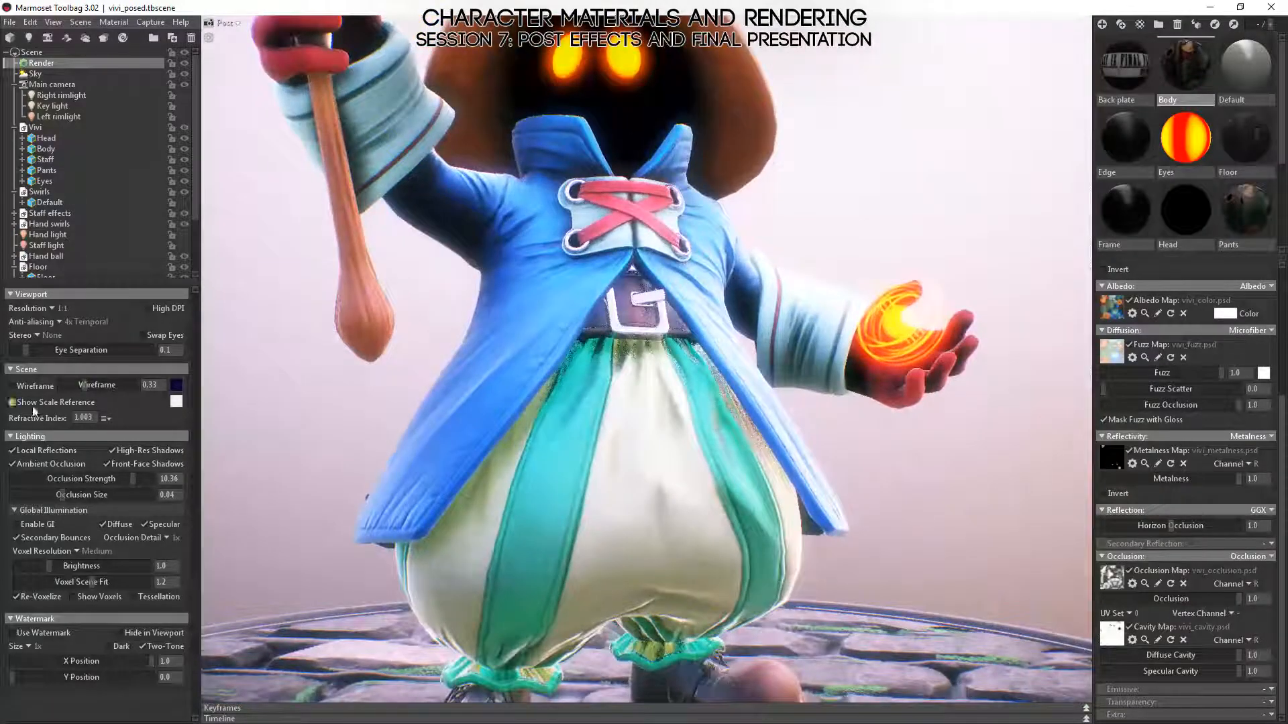
left_click(18, 456)
left_click(18, 456)
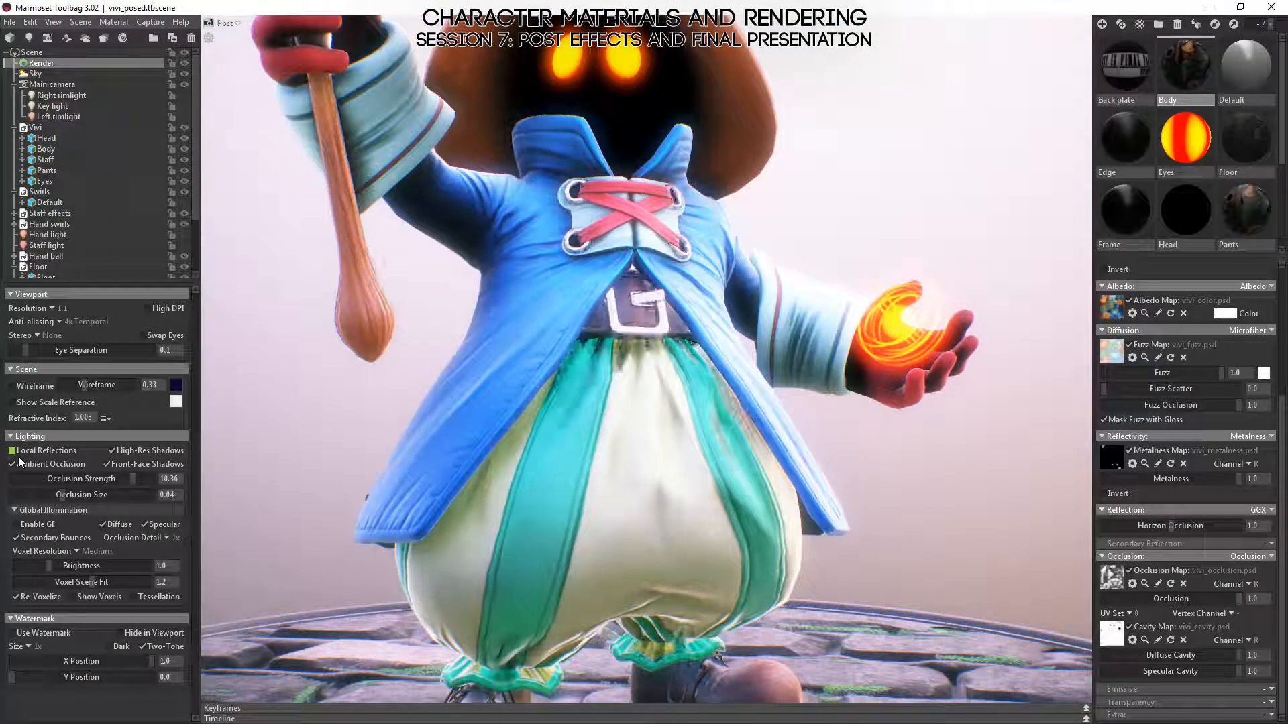
- Examine the lighting on the whole figure and cobblestone base from the front, above and behind
right_click_drag(675, 510, 672, 389)
left_click_drag(672, 389, 616, 462)
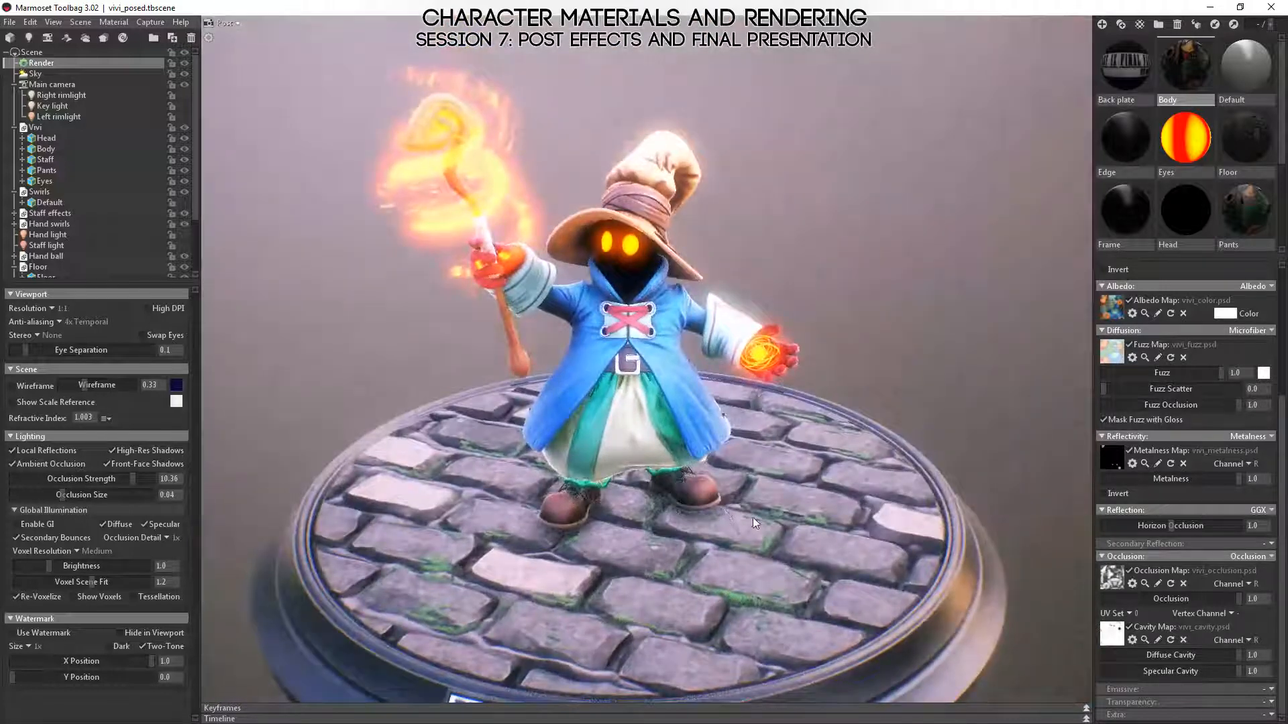
left_click_drag(752, 517, 720, 566)
left_click_drag(661, 467, 782, 544)
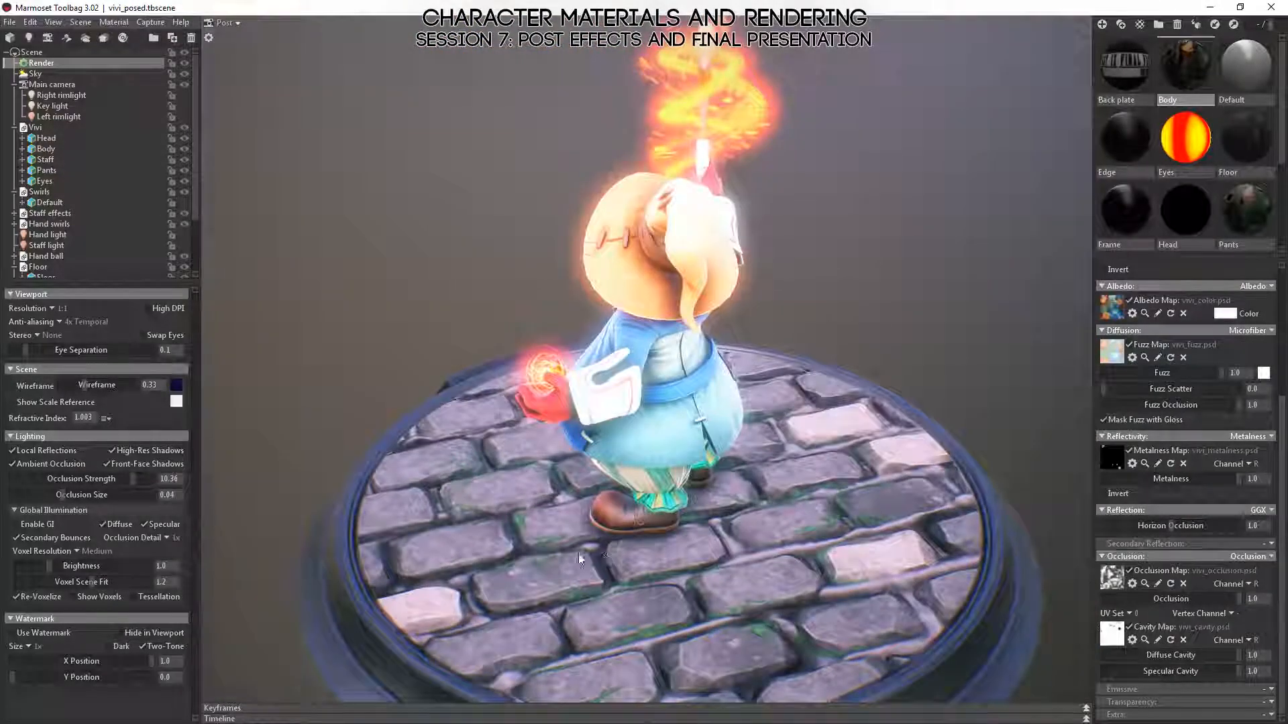
left_click_drag(578, 553, 825, 497)
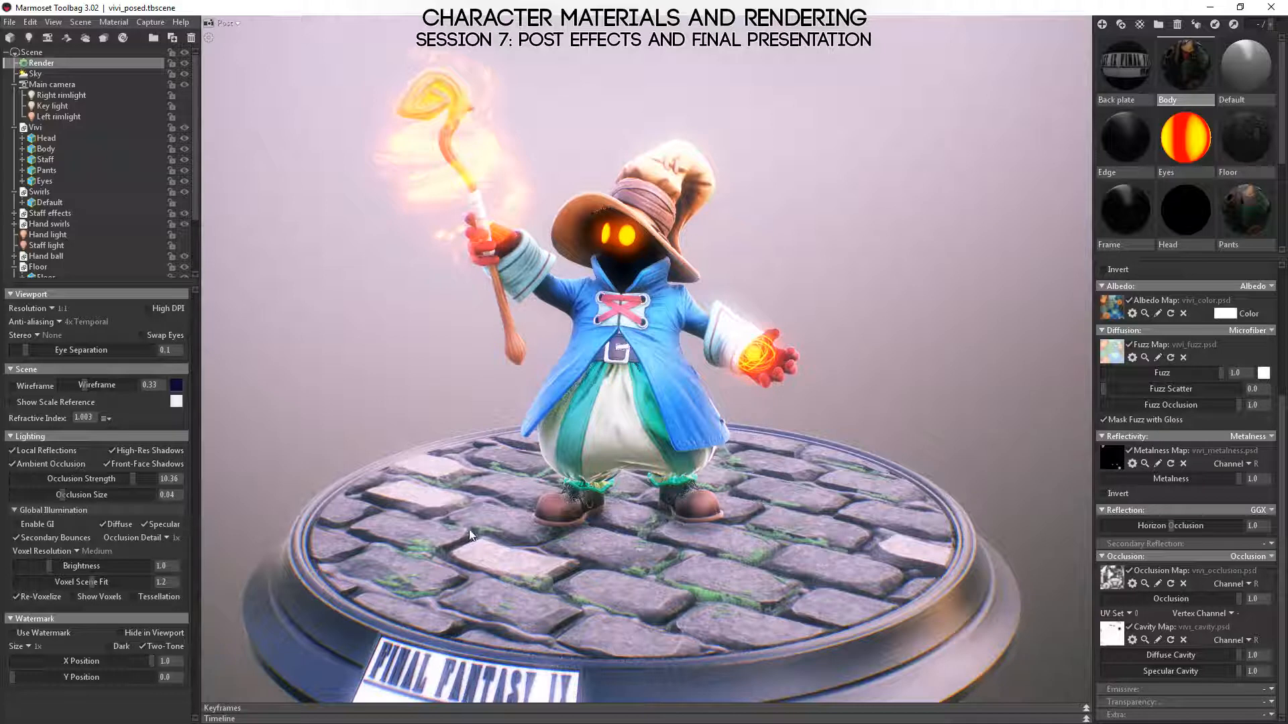
- Set the Sky light's brightness to 1
left_click(37, 74)
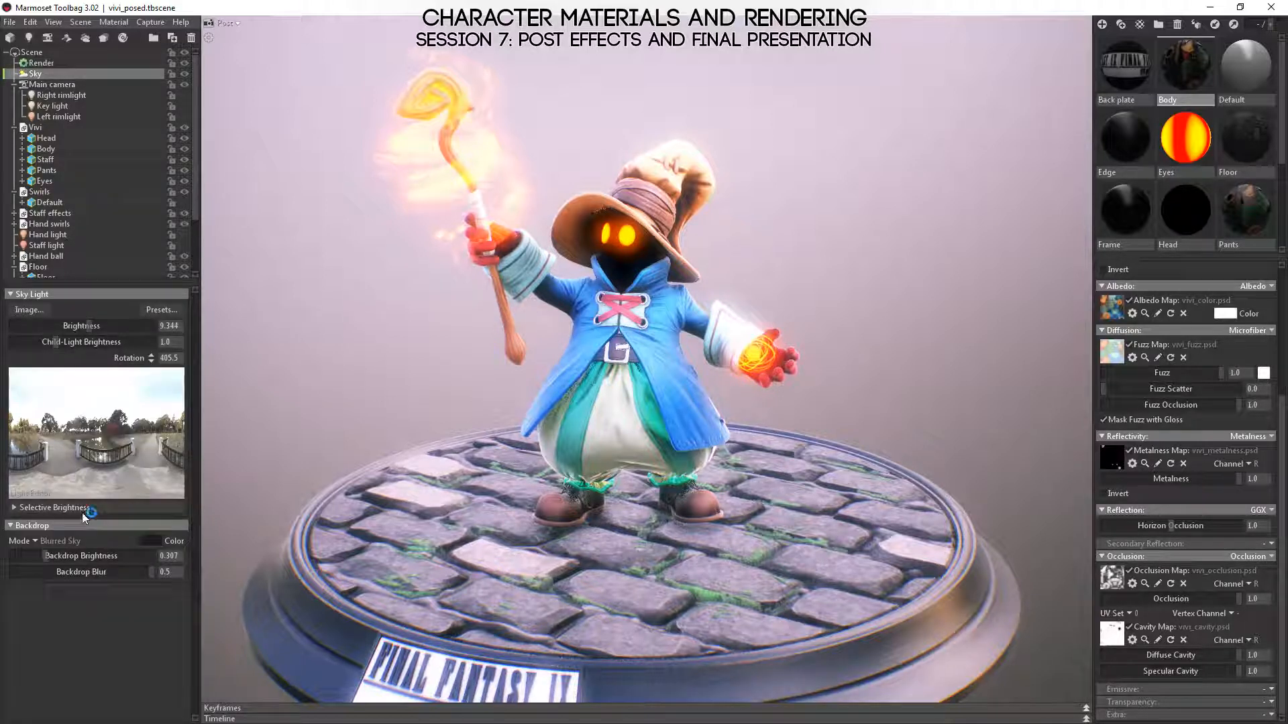
left_click(169, 326)
type("1")
key("Return")
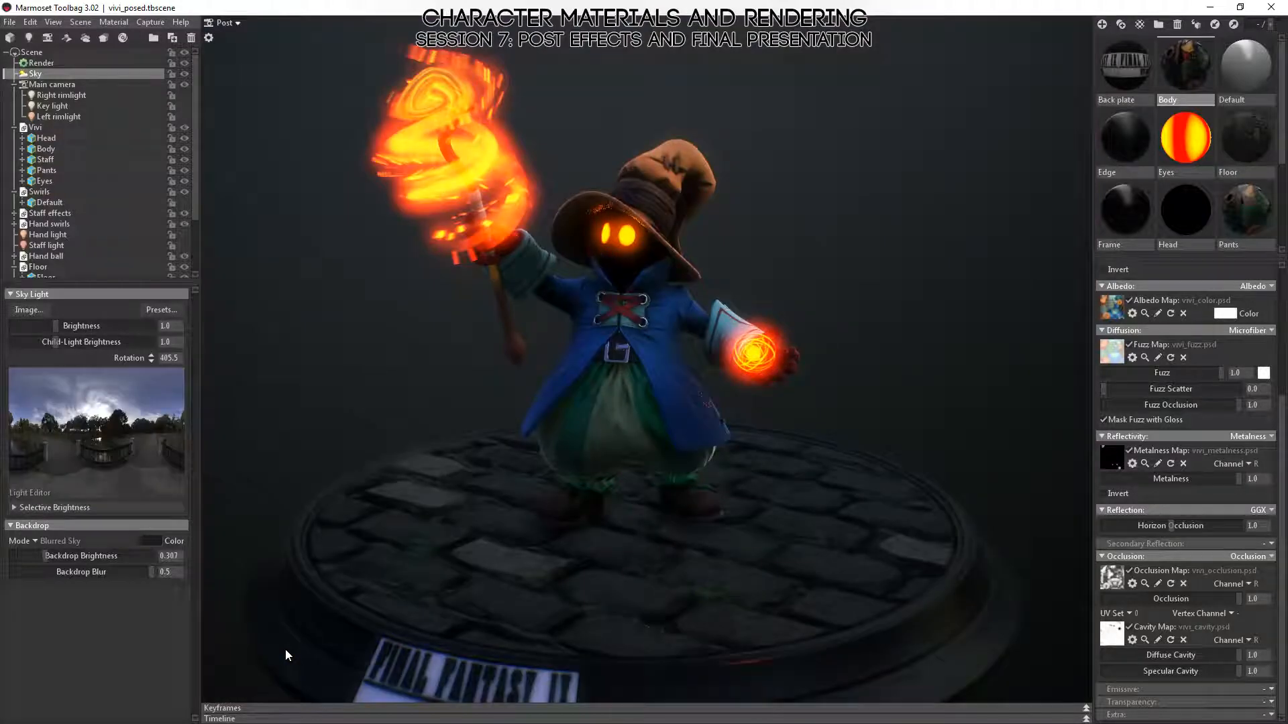
- Make the Hand light, Staff light, Left rimlight, Key light and Right rimlight visible in the scene
right_click_drag(931, 373, 964, 516)
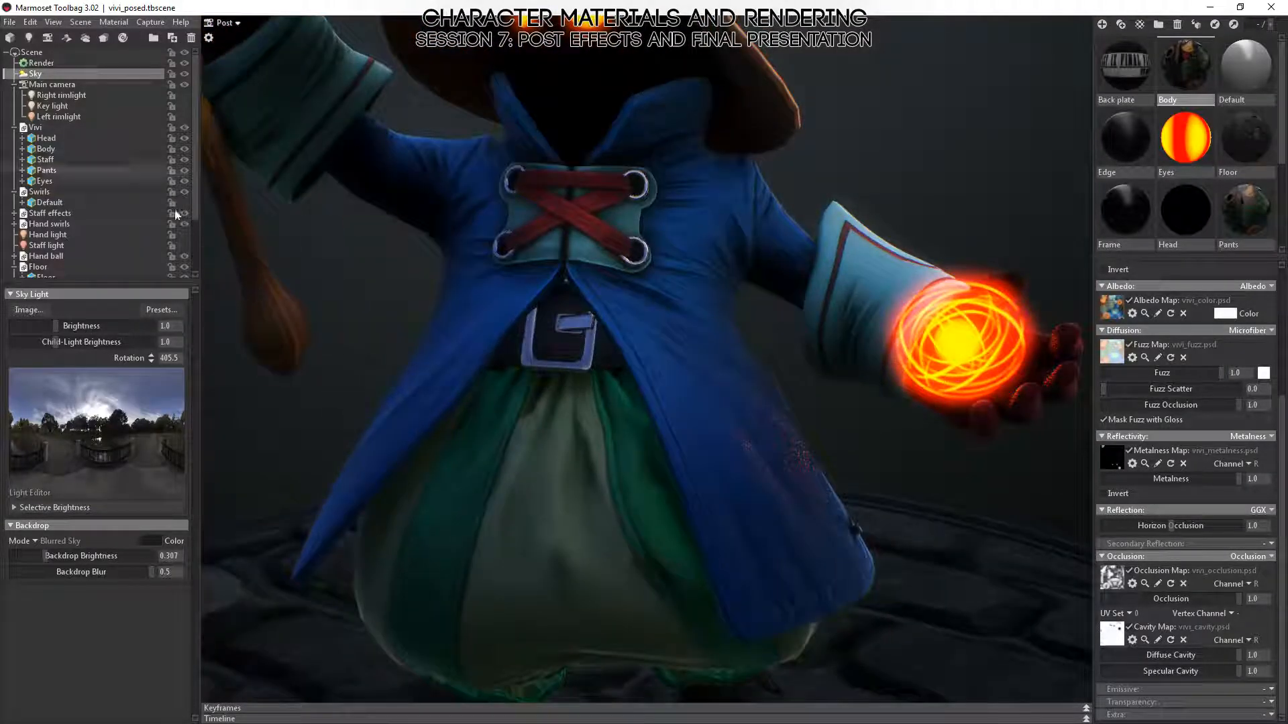
left_click(185, 235)
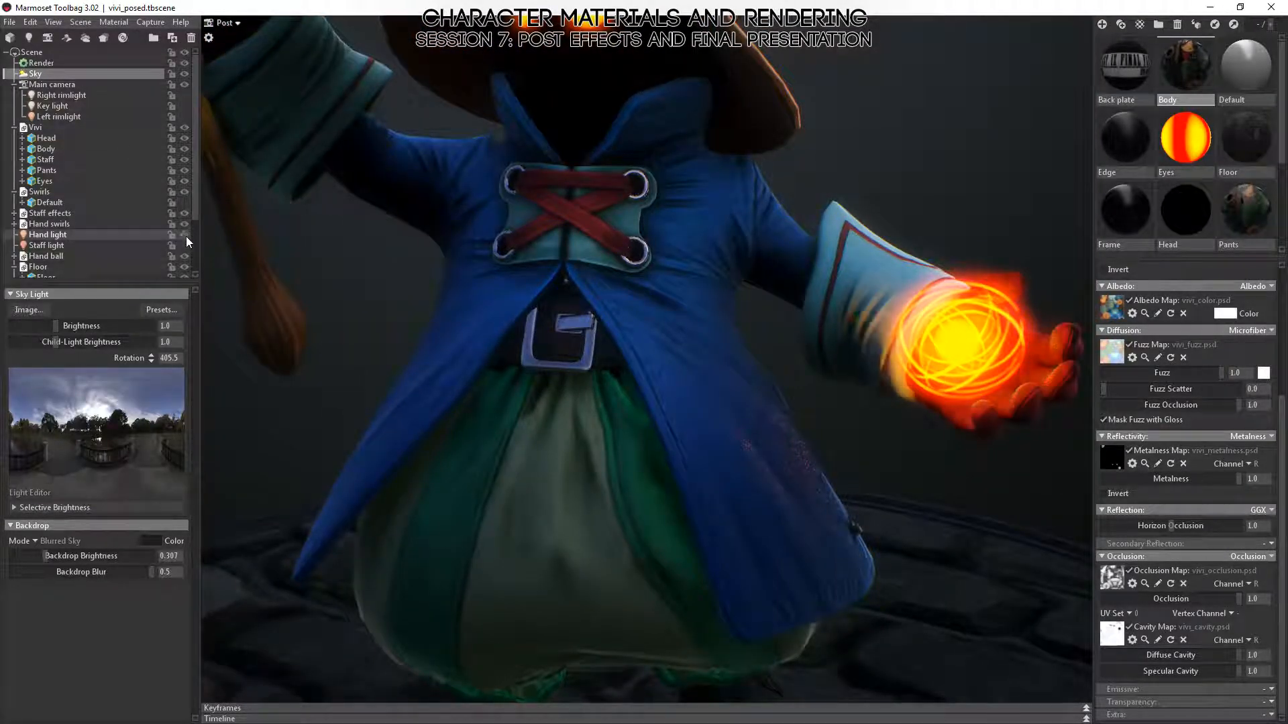
left_click(183, 245)
left_click(185, 117)
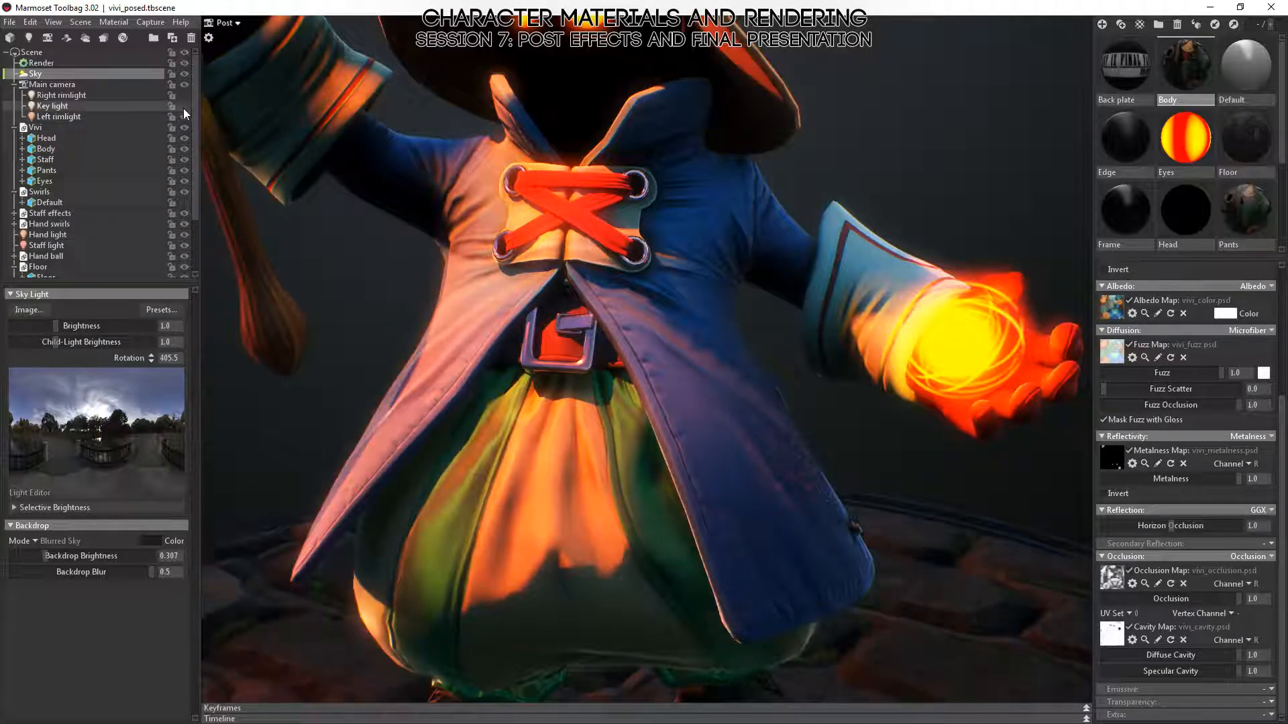
left_click(183, 106)
left_click(183, 96)
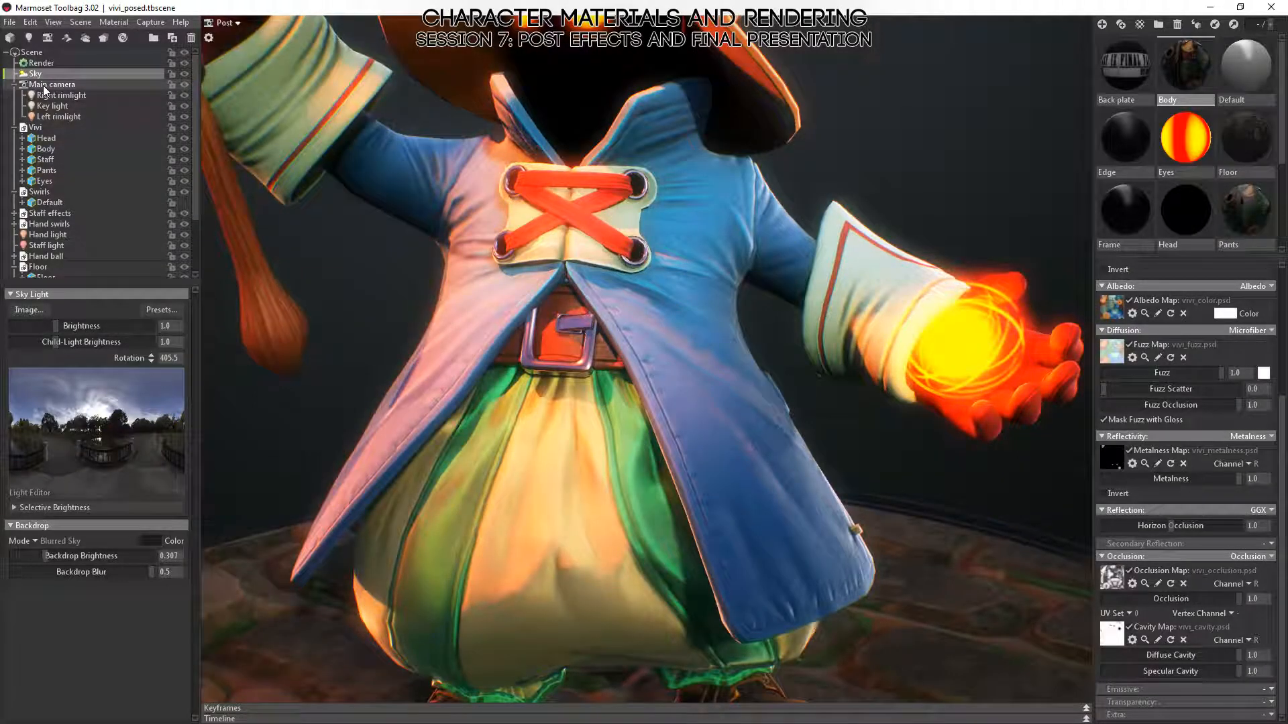
- Try the render's ambient Occlusion Strength at 0.365 and at 11.07
left_click(61, 63)
left_click_drag(132, 478, 54, 478)
right_click_drag(443, 457, 354, 445)
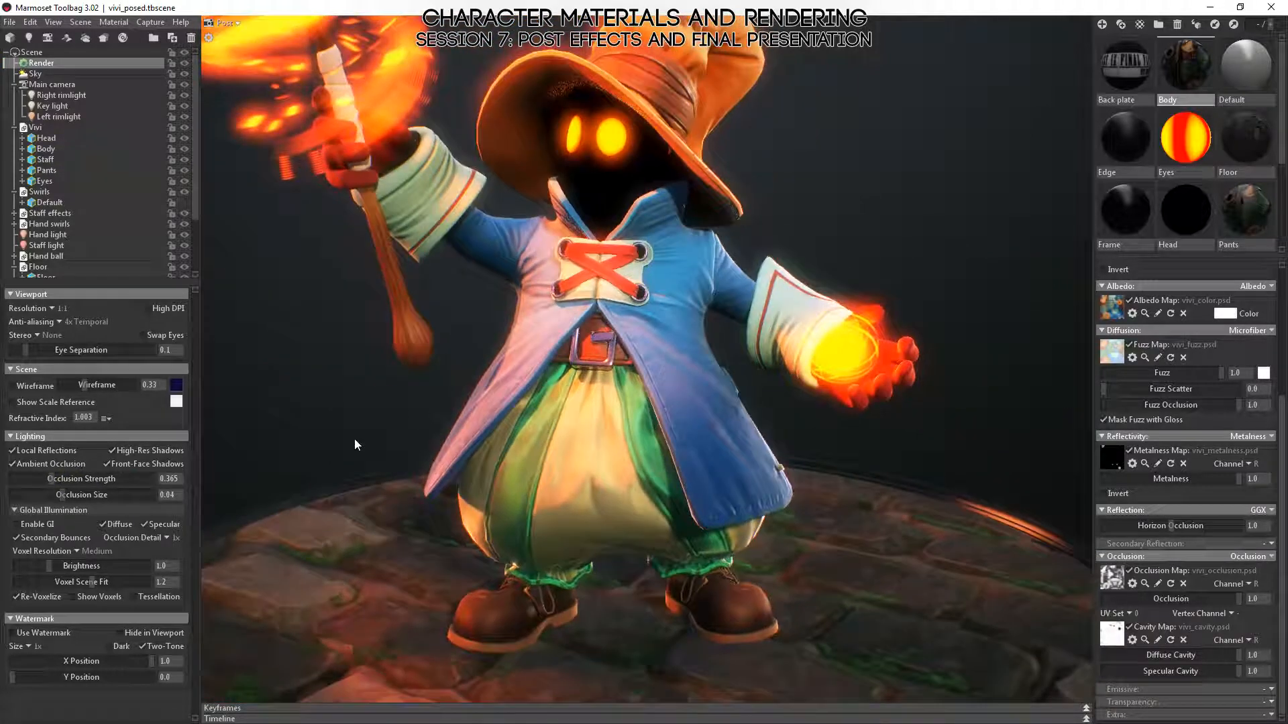
left_click_drag(54, 478, 142, 494)
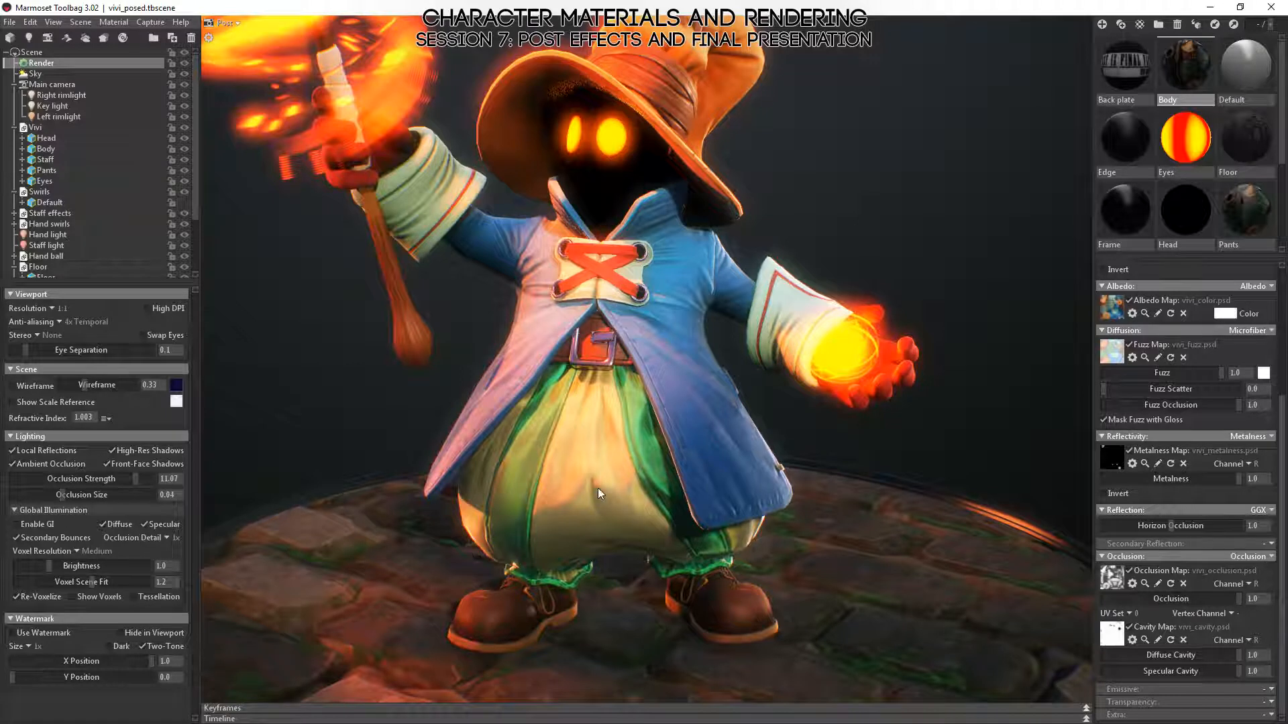
- Check the occlusion on the trousers, boots and base, and reduce the Occlusion Strength to 6.493
middle_click_drag(598, 494, 608, 340)
right_click_drag(607, 339, 601, 405)
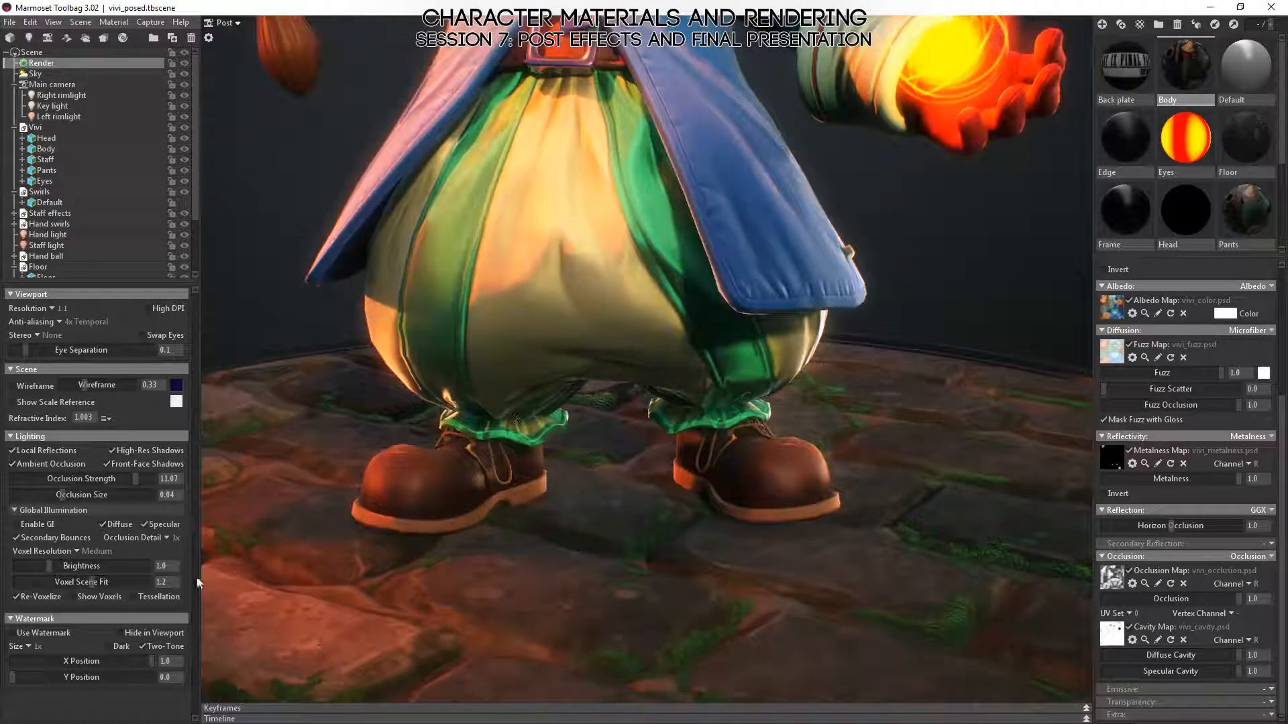
right_click_drag(719, 527, 621, 378)
left_click_drag(622, 378, 631, 417)
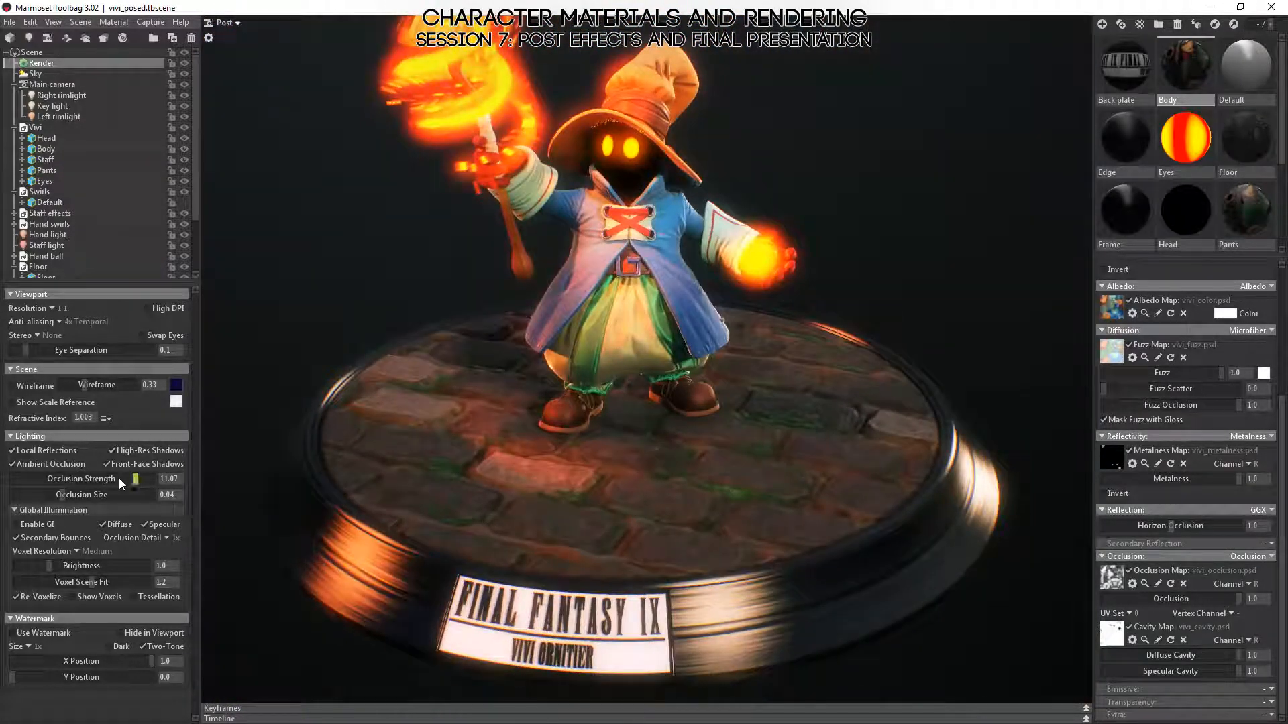
left_click_drag(136, 479, 125, 478)
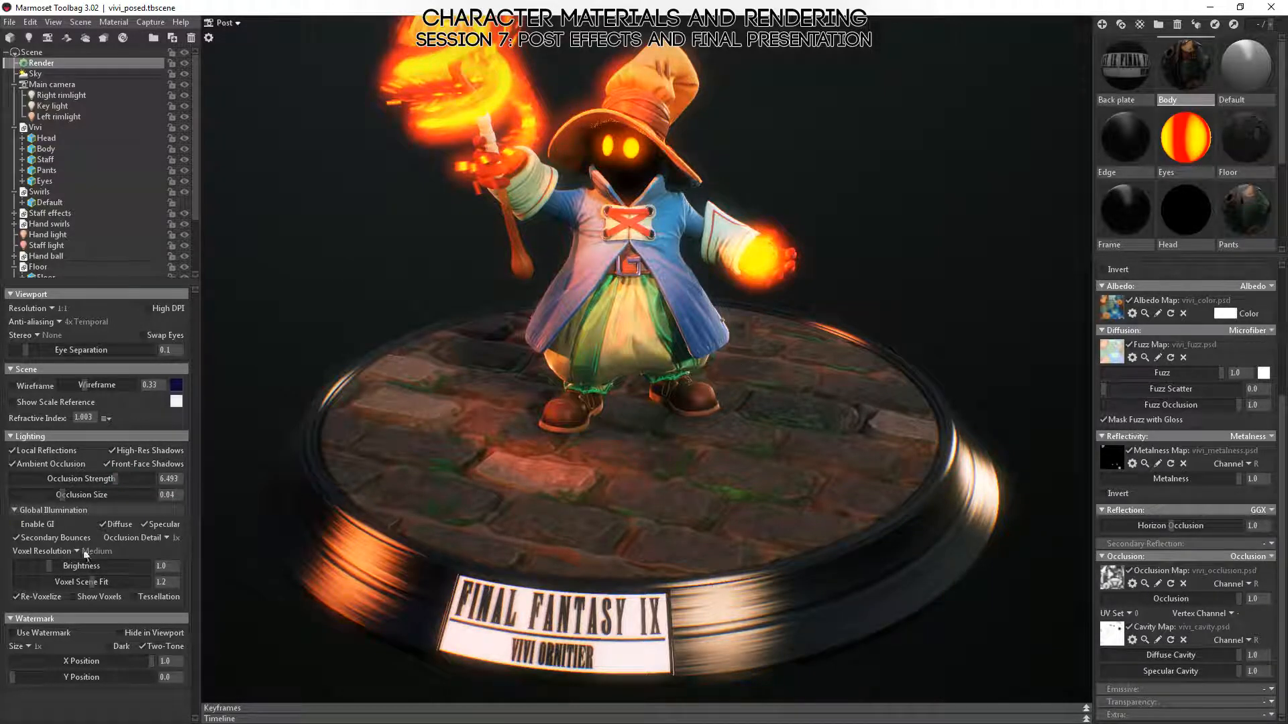
- Study the figure and base without Global Illumination from several angles, and enable GI
left_click_drag(560, 501, 643, 417)
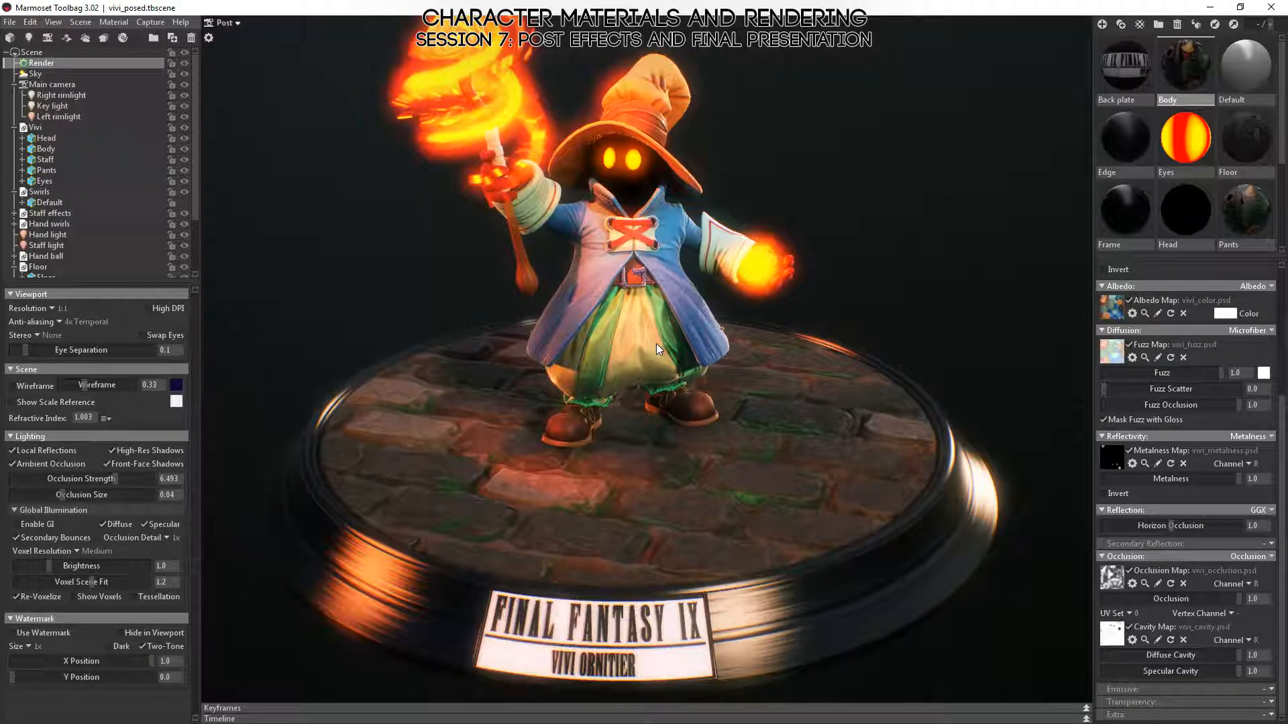
left_click_drag(656, 344, 727, 378)
right_click_drag(728, 380, 763, 428)
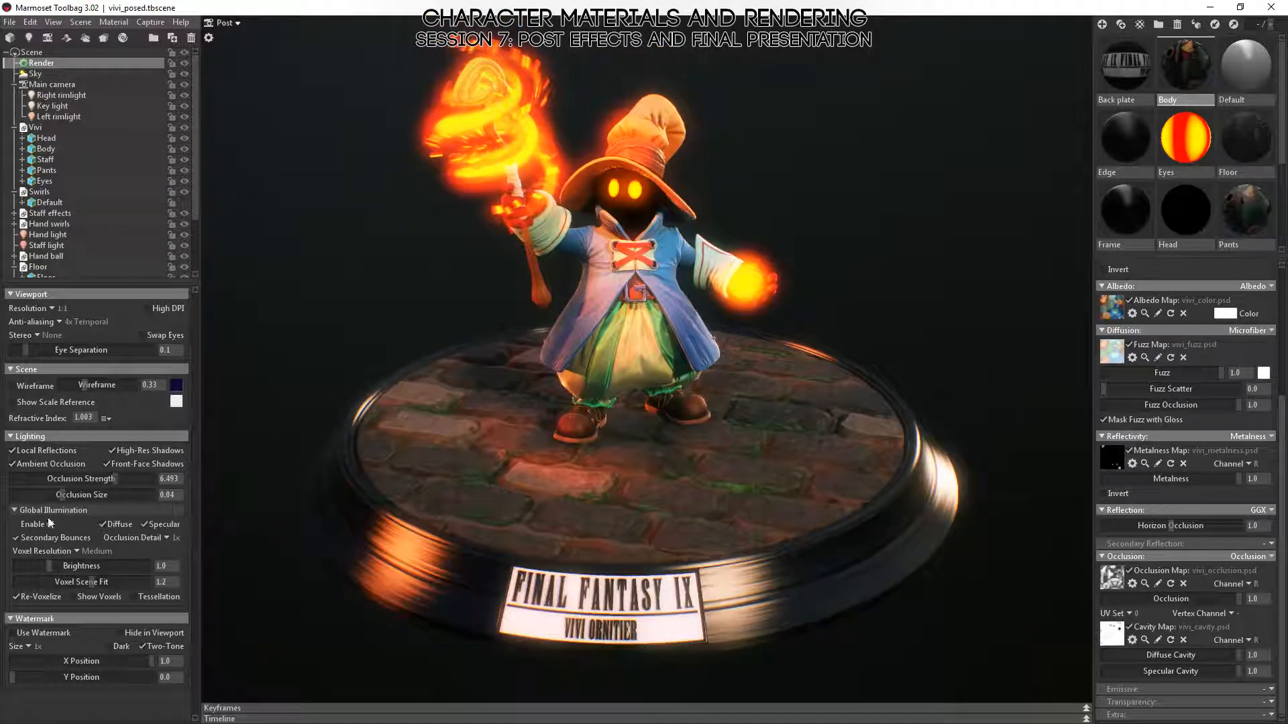
left_click(49, 524)
left_click_drag(782, 411, 781, 442)
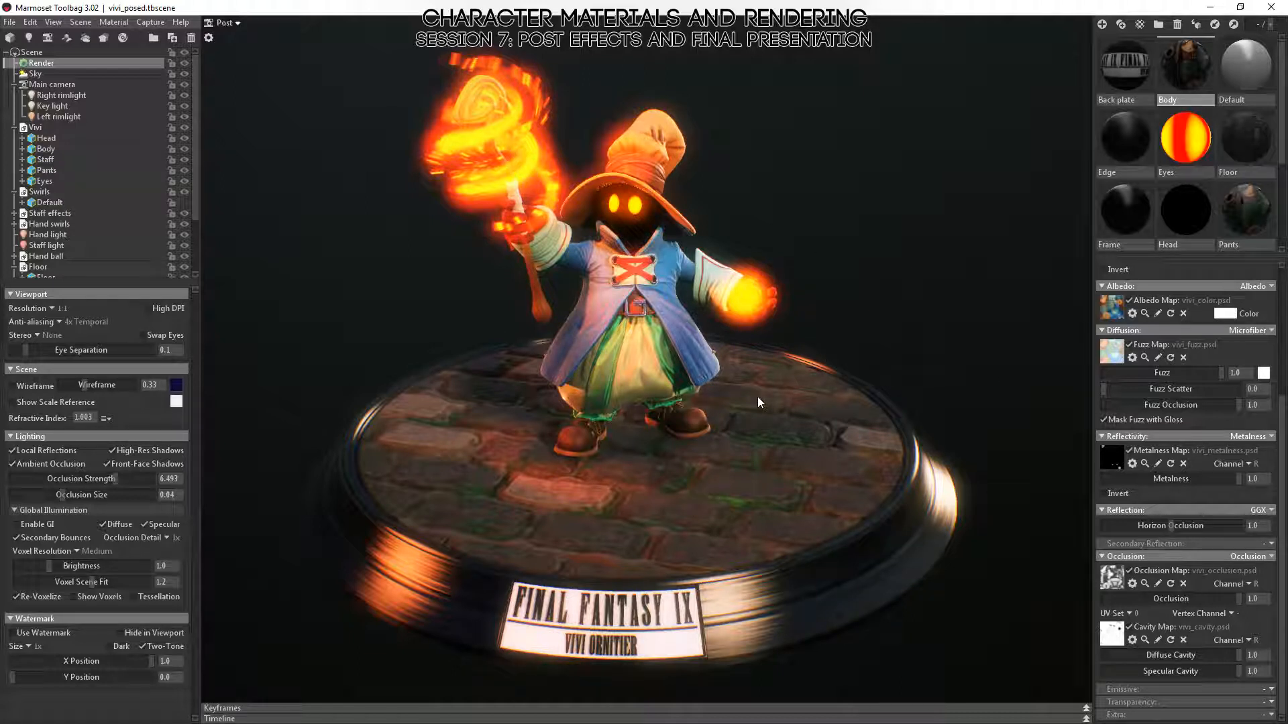
left_click_drag(698, 462, 582, 464)
left_click_drag(497, 520, 719, 474)
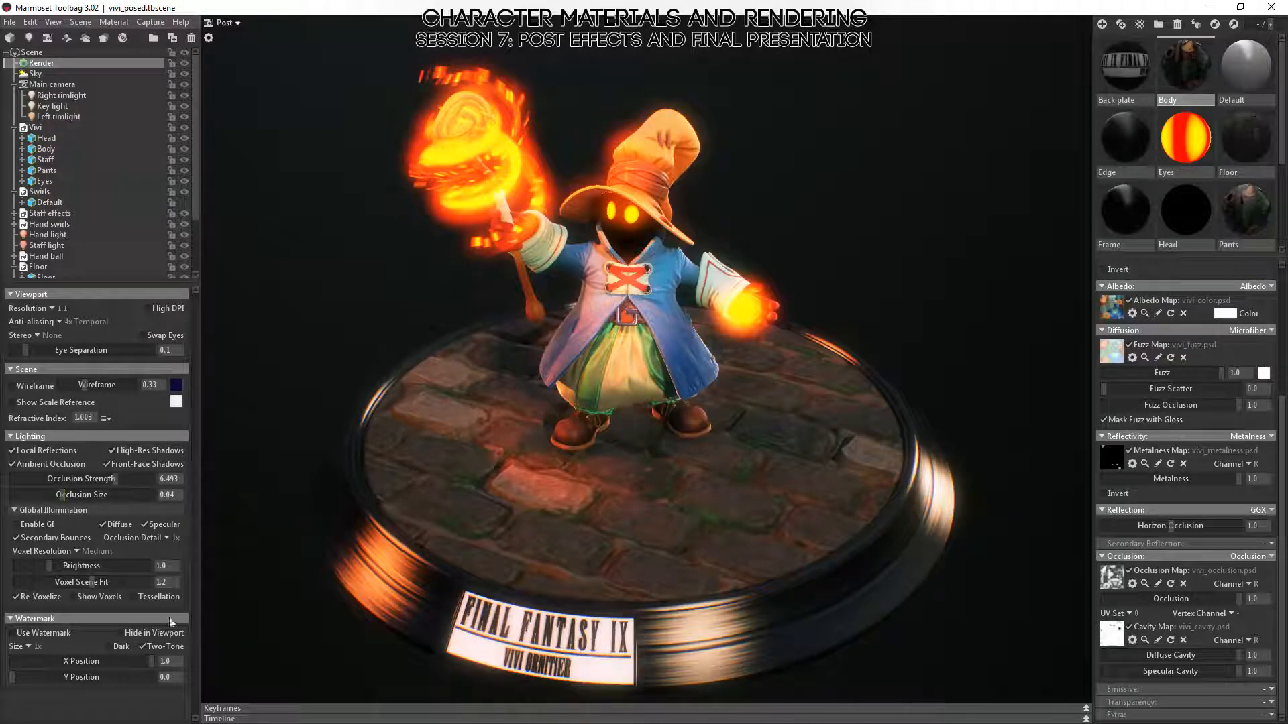
left_click(20, 525)
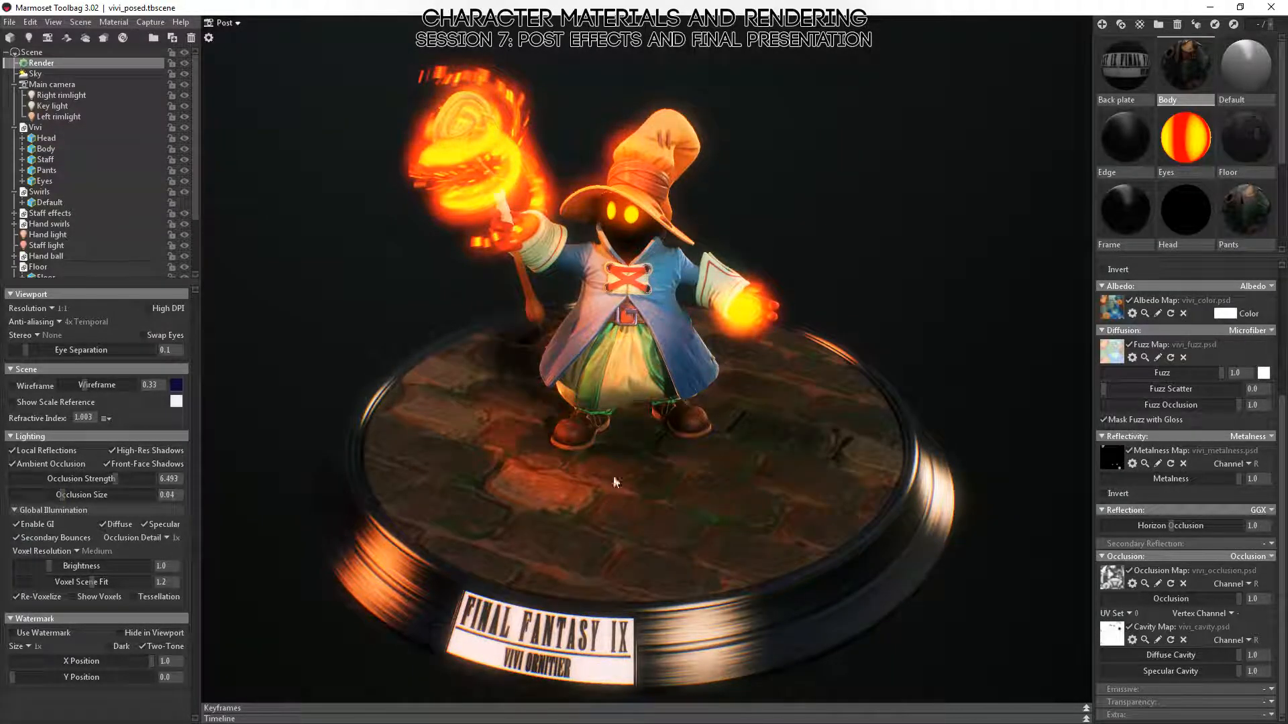
- Examine the Global Illumination around the figure and base, briefly hiding and reshowing the Default mesh under Swirls
left_click_drag(645, 504, 593, 368)
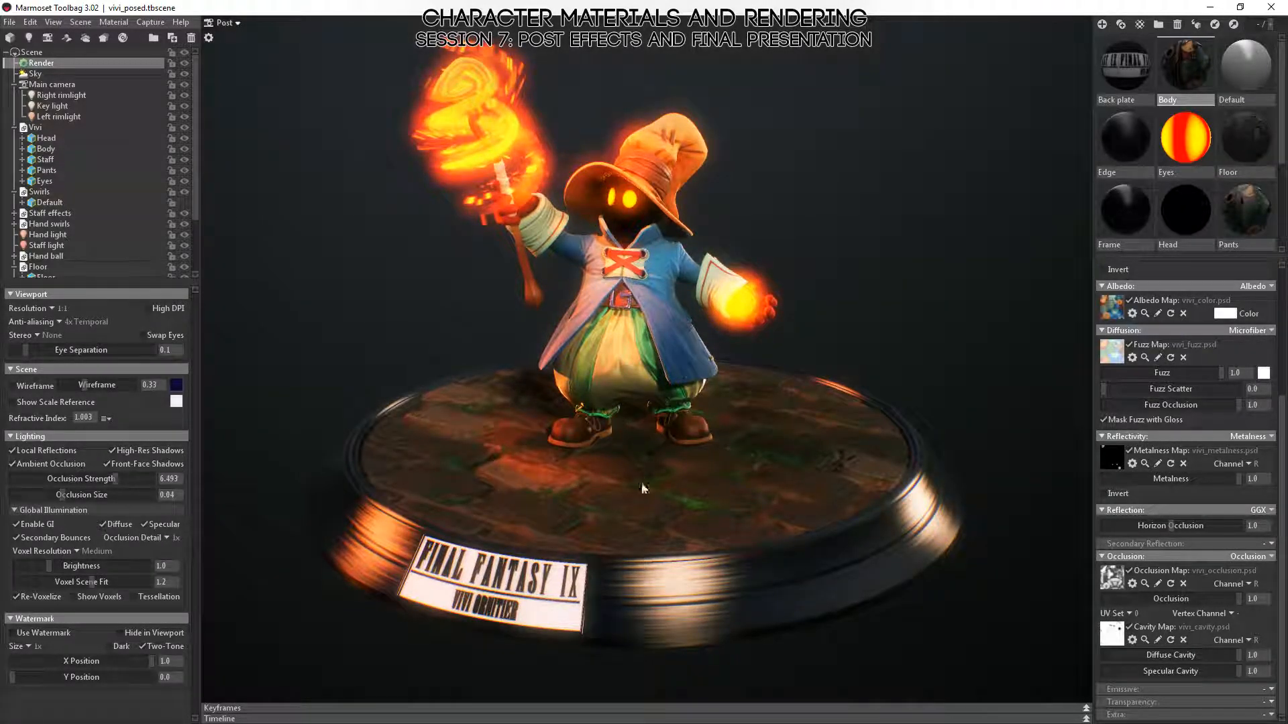
left_click_drag(350, 371, 677, 420)
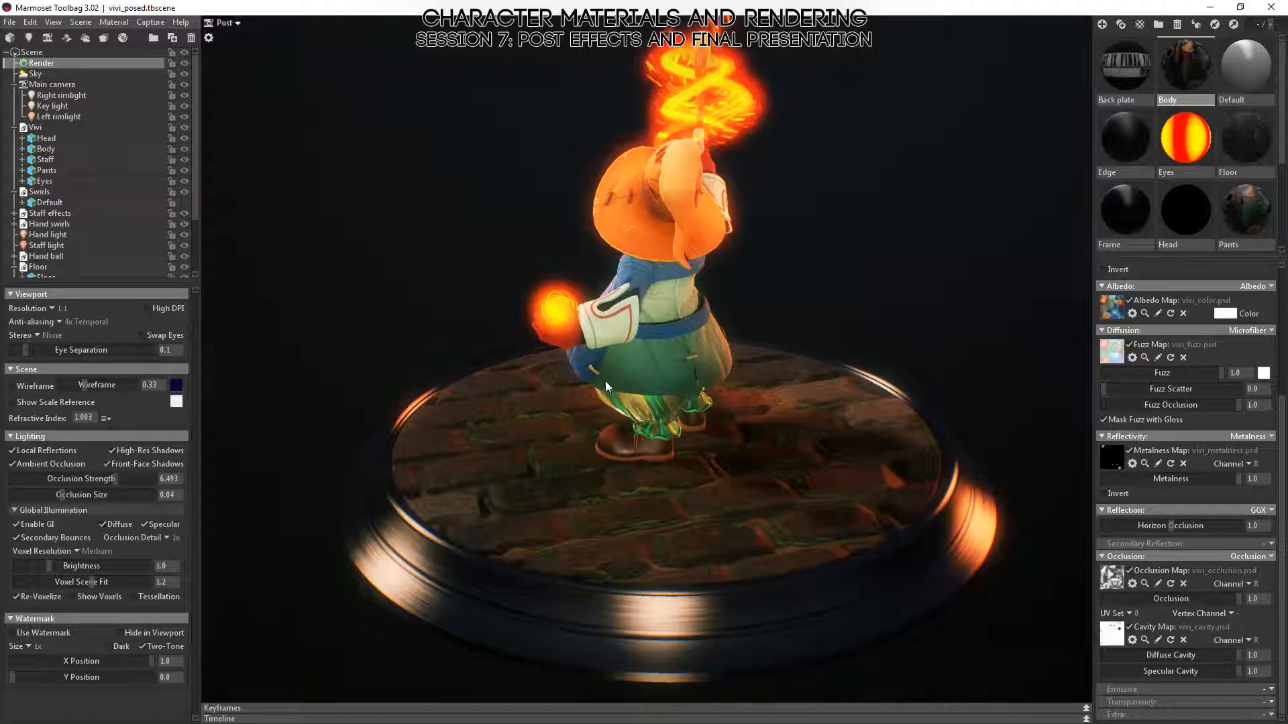
left_click_drag(605, 387, 748, 369)
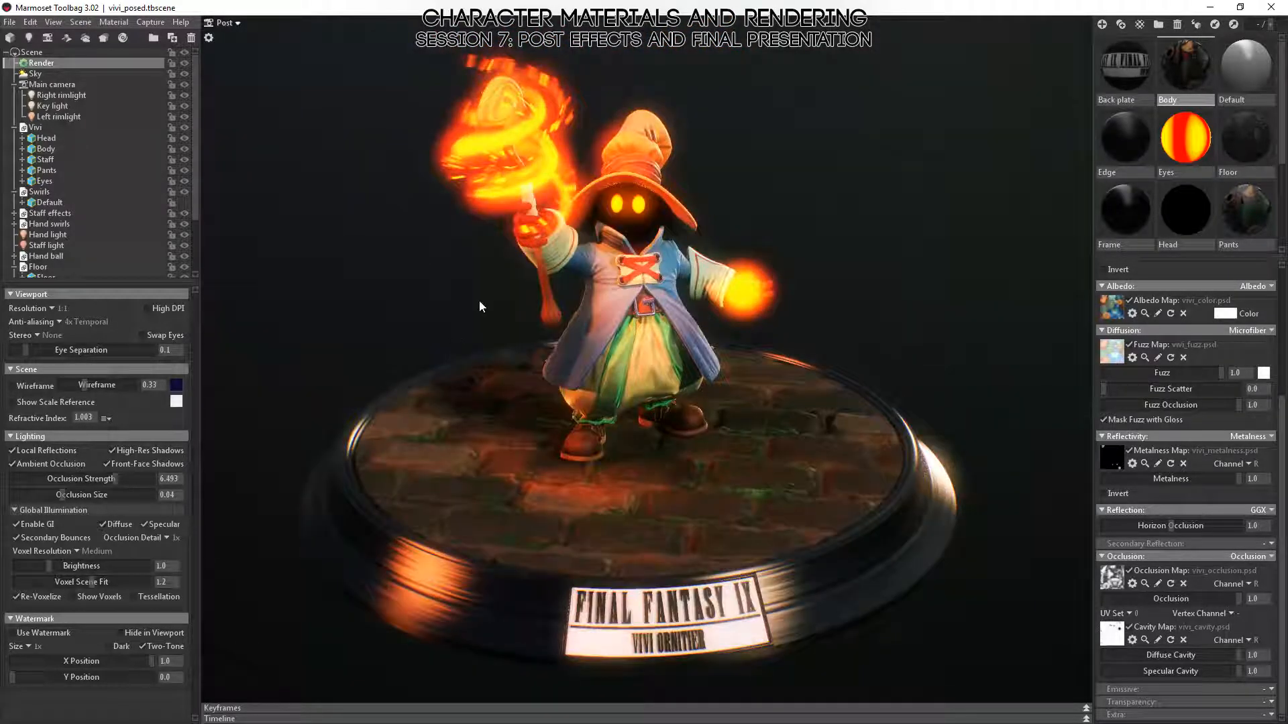
left_click(186, 202)
left_click(185, 202)
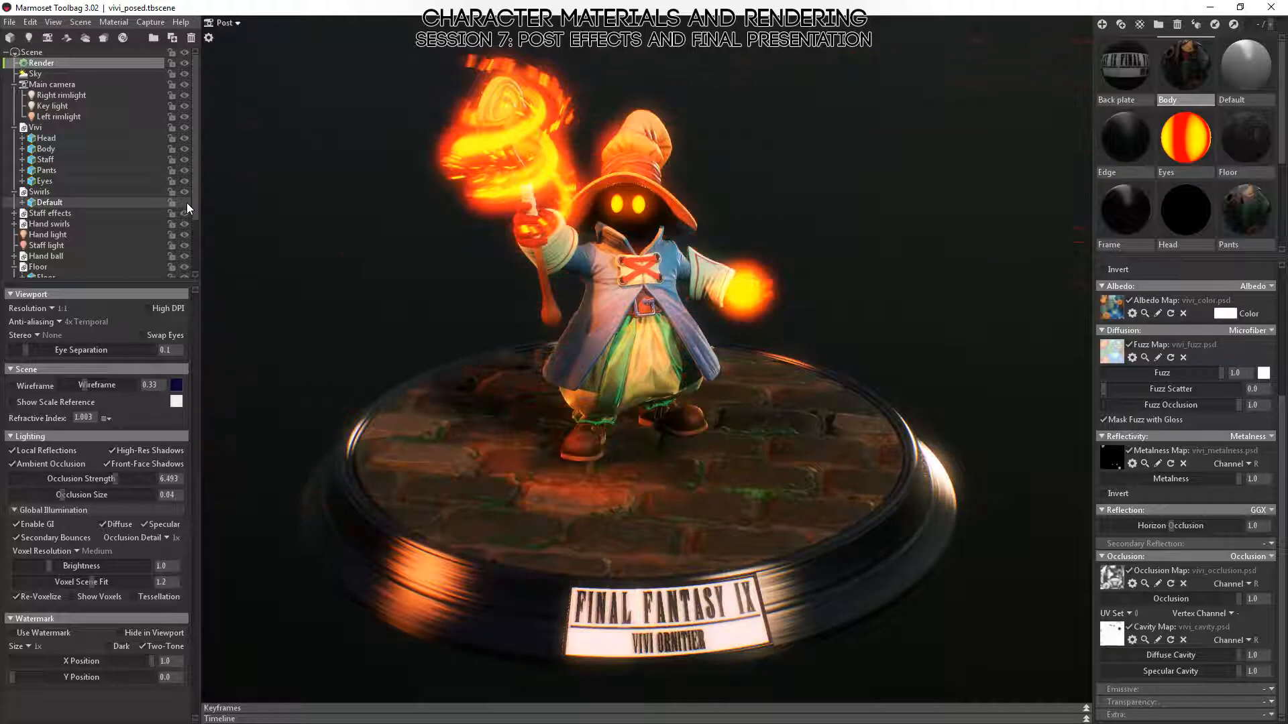
- Inspect the bounced light on the coat, boots and floor shadow from front and back, and disable Global Illumination
left_click_drag(719, 457, 403, 564)
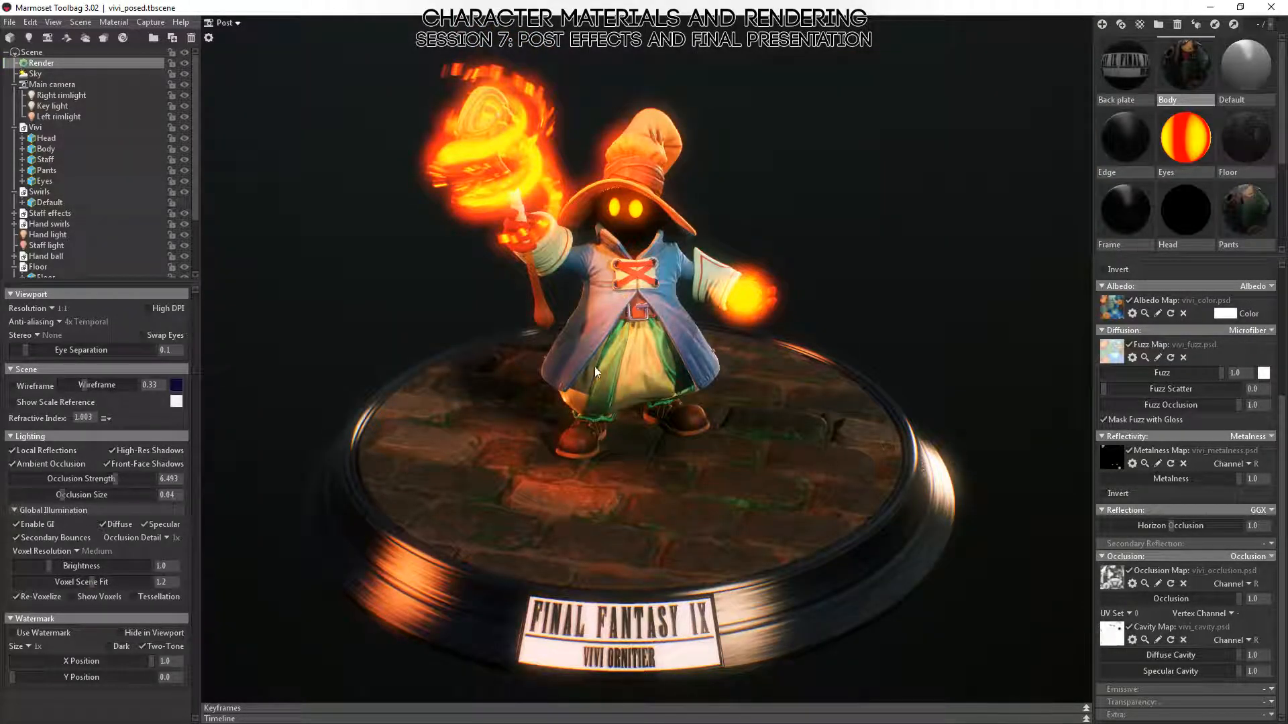
right_click_drag(677, 339, 685, 432)
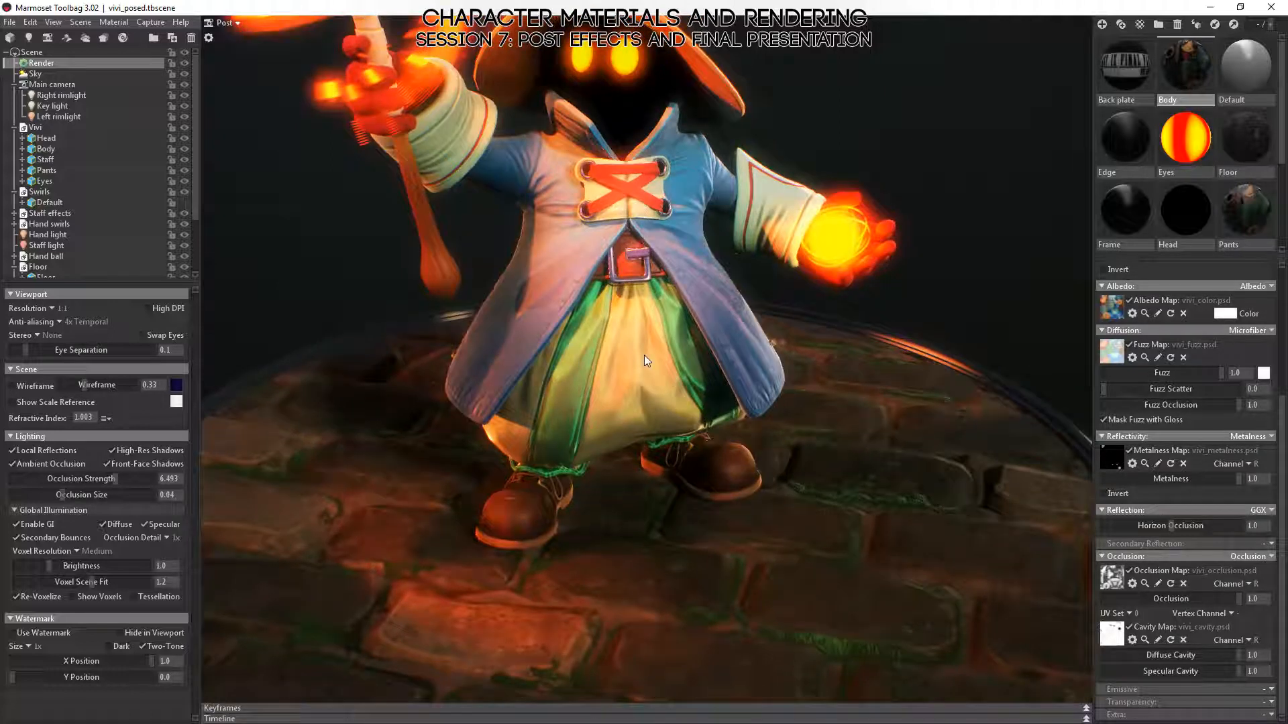
right_click_drag(644, 355, 658, 304)
left_click_drag(662, 356, 806, 361)
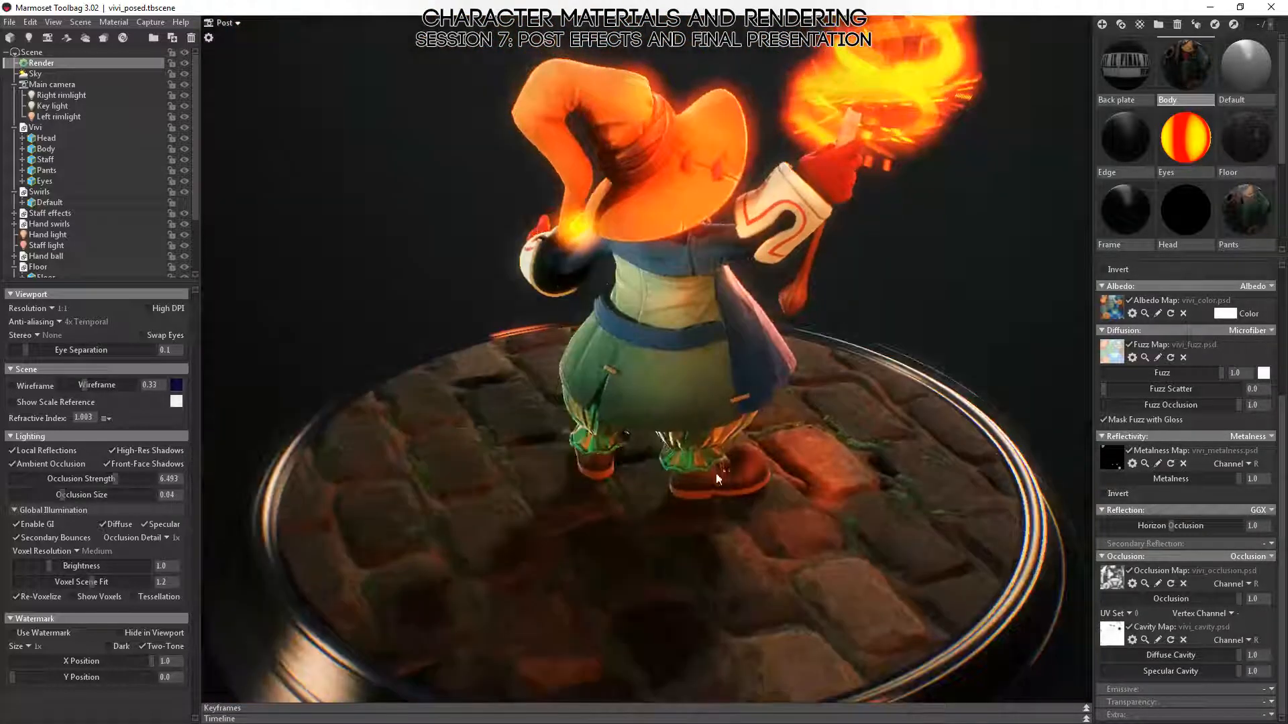
left_click_drag(717, 475, 737, 436)
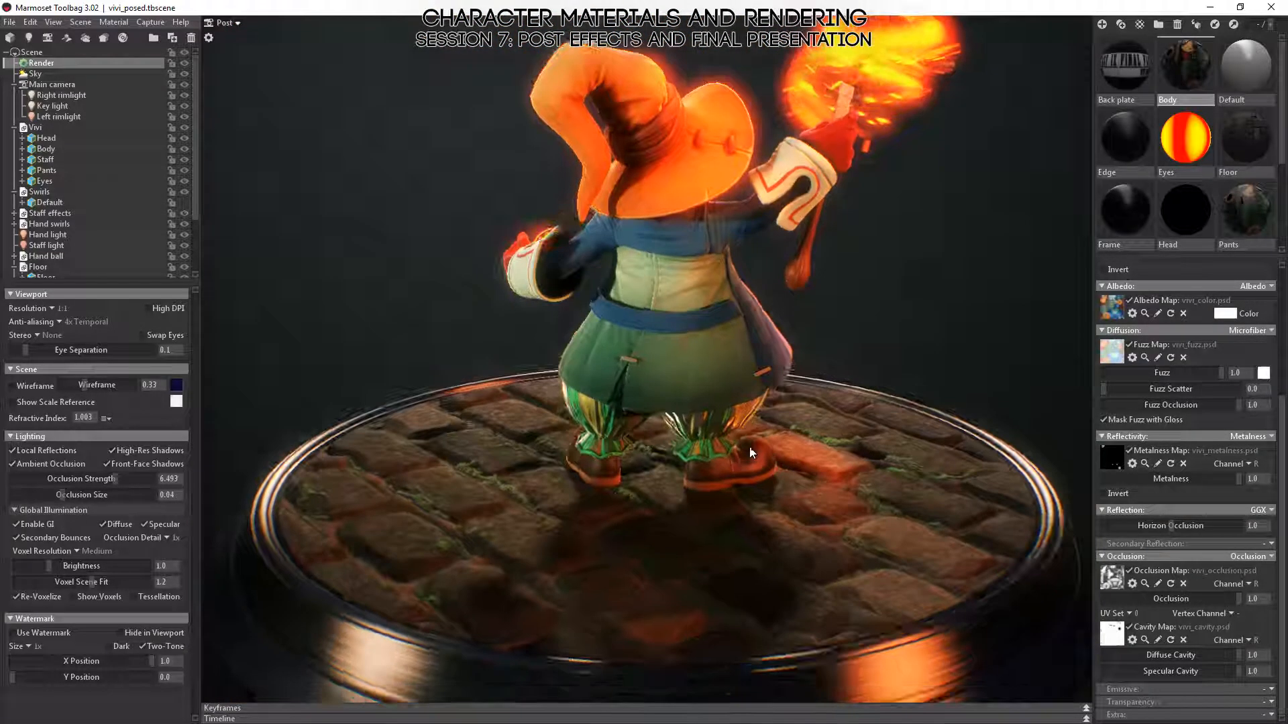
left_click(22, 530)
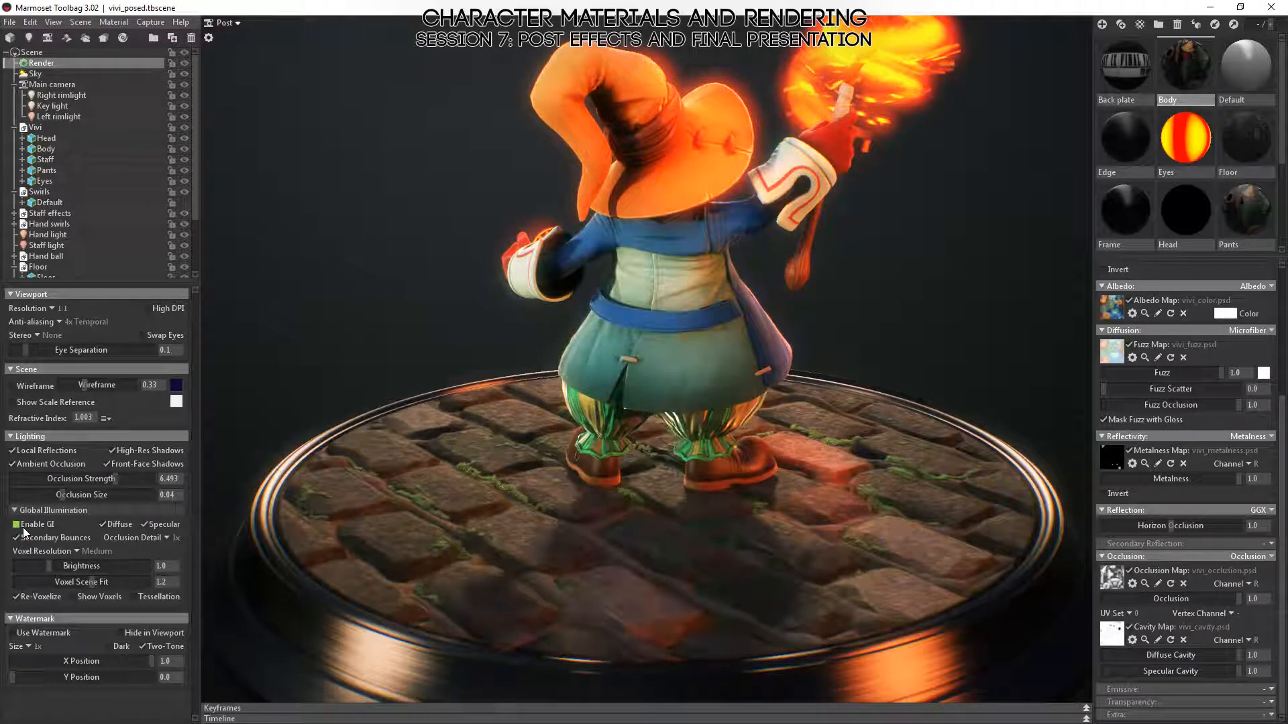
- Hide the Right rimlight, Key light and Left rimlight, and check the figure from the front
left_click(183, 95)
left_click(184, 106)
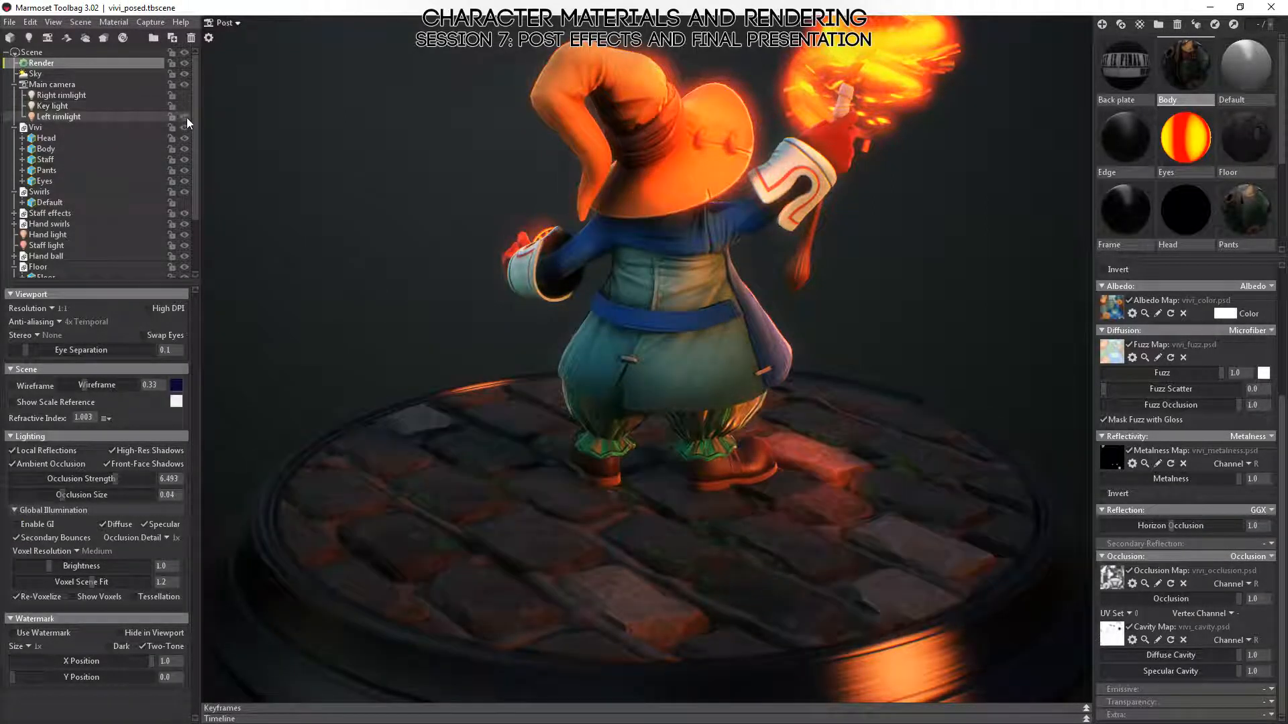
left_click(186, 116)
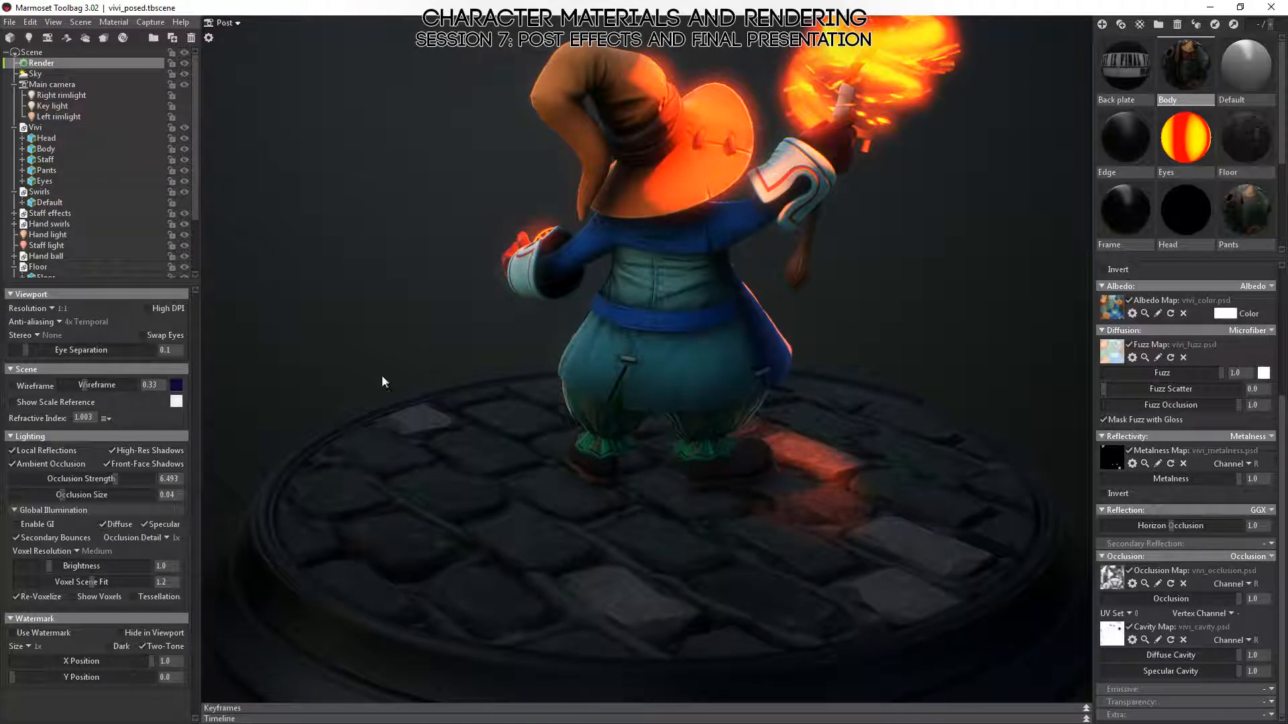
left_click_drag(653, 421, 485, 428)
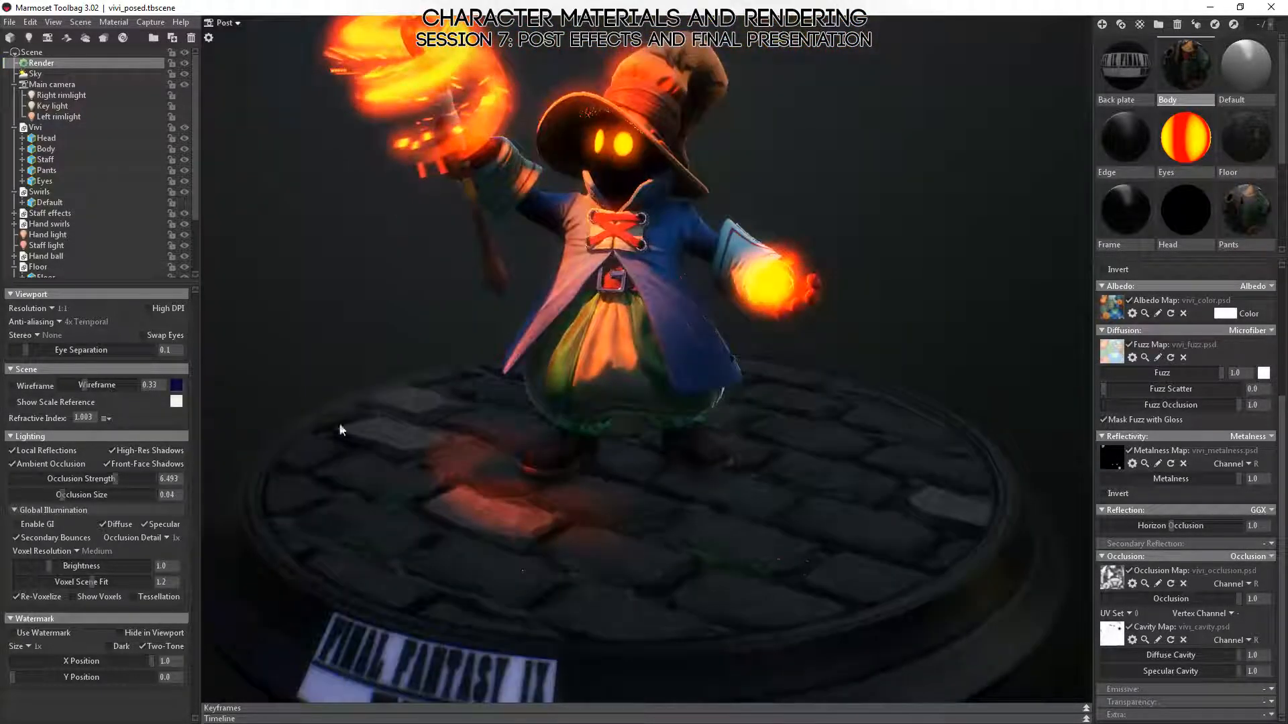
- Enable Global Illumination, hide the Hand light and Staff light, and compare the scene with GI off and on
left_click(18, 526)
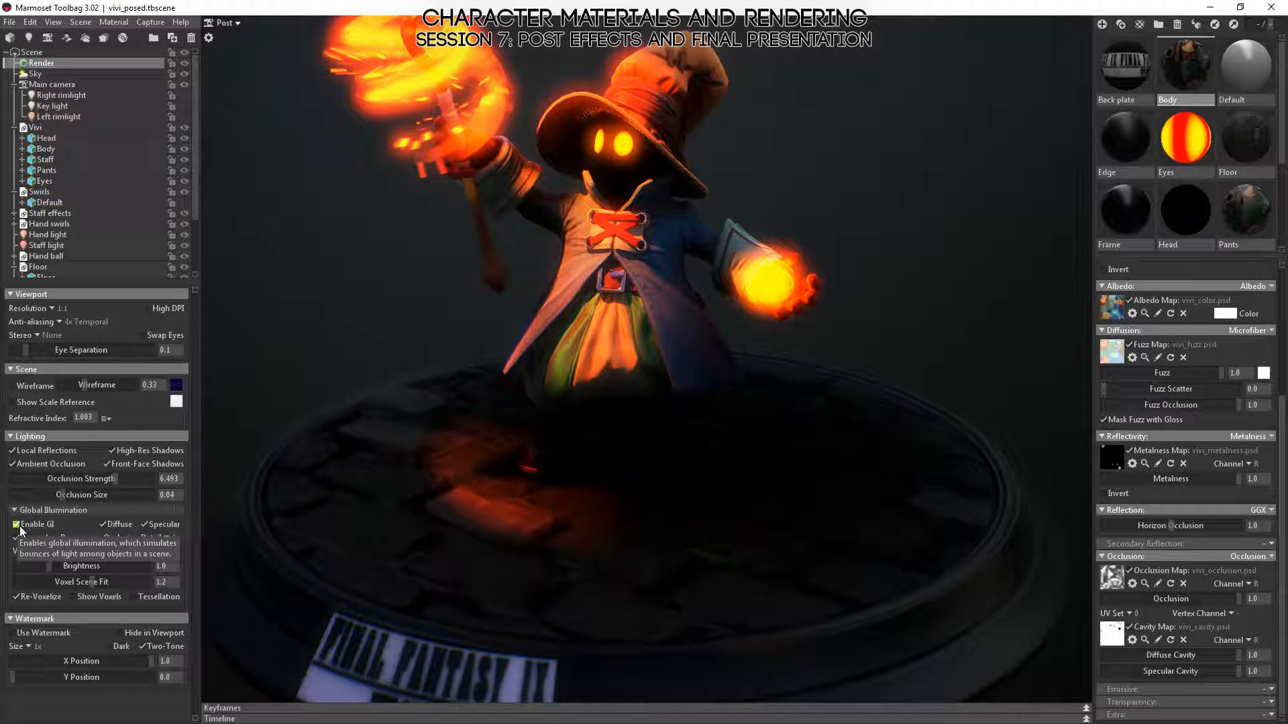
left_click(185, 235)
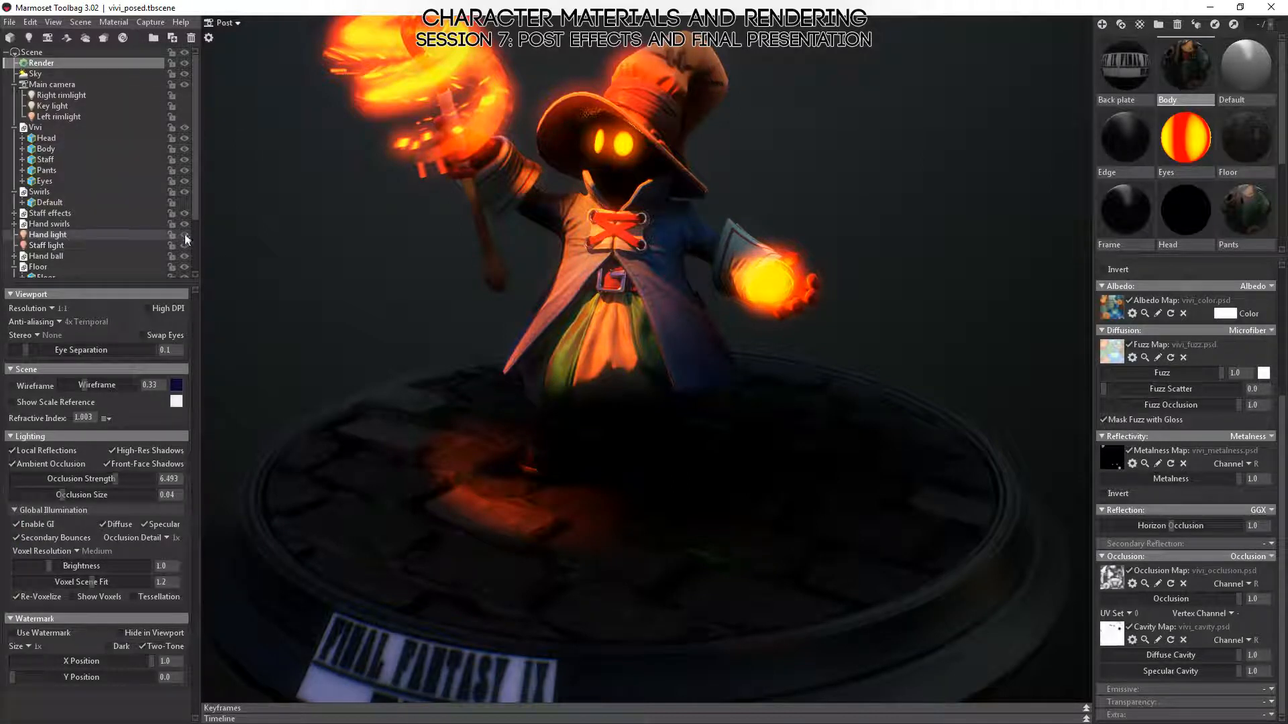
left_click(185, 245)
left_click(19, 526)
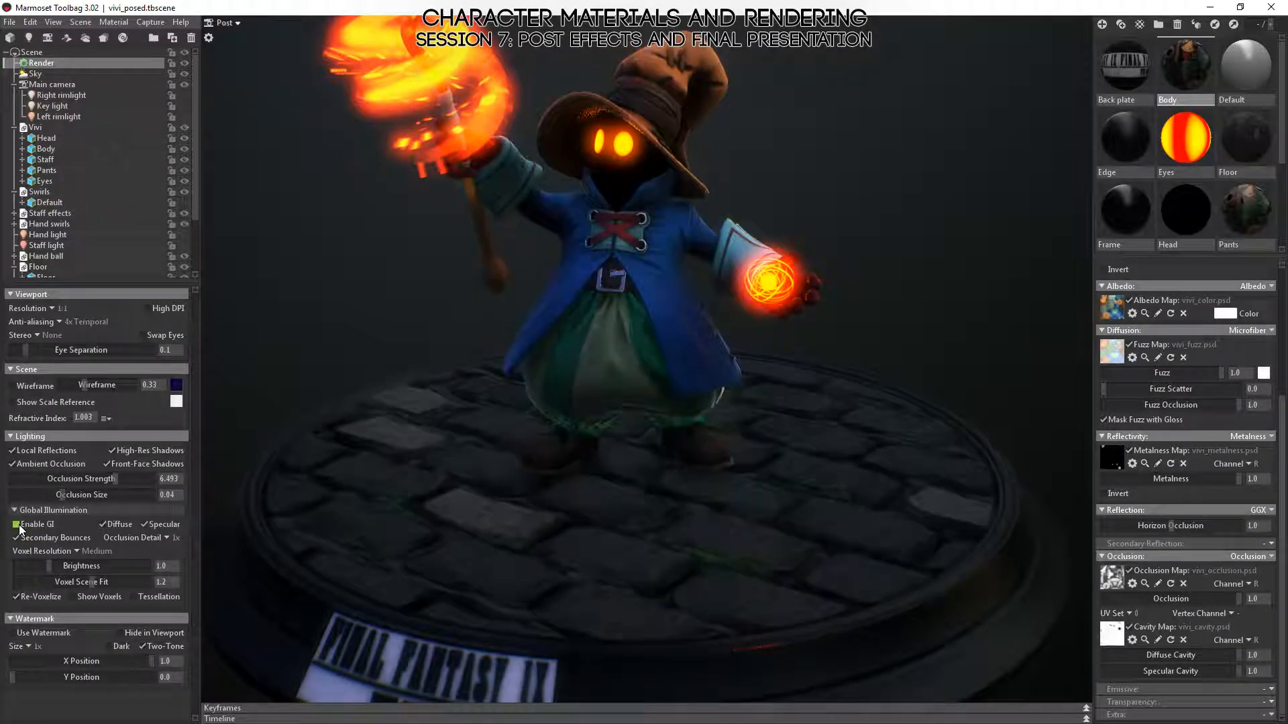
left_click(19, 526)
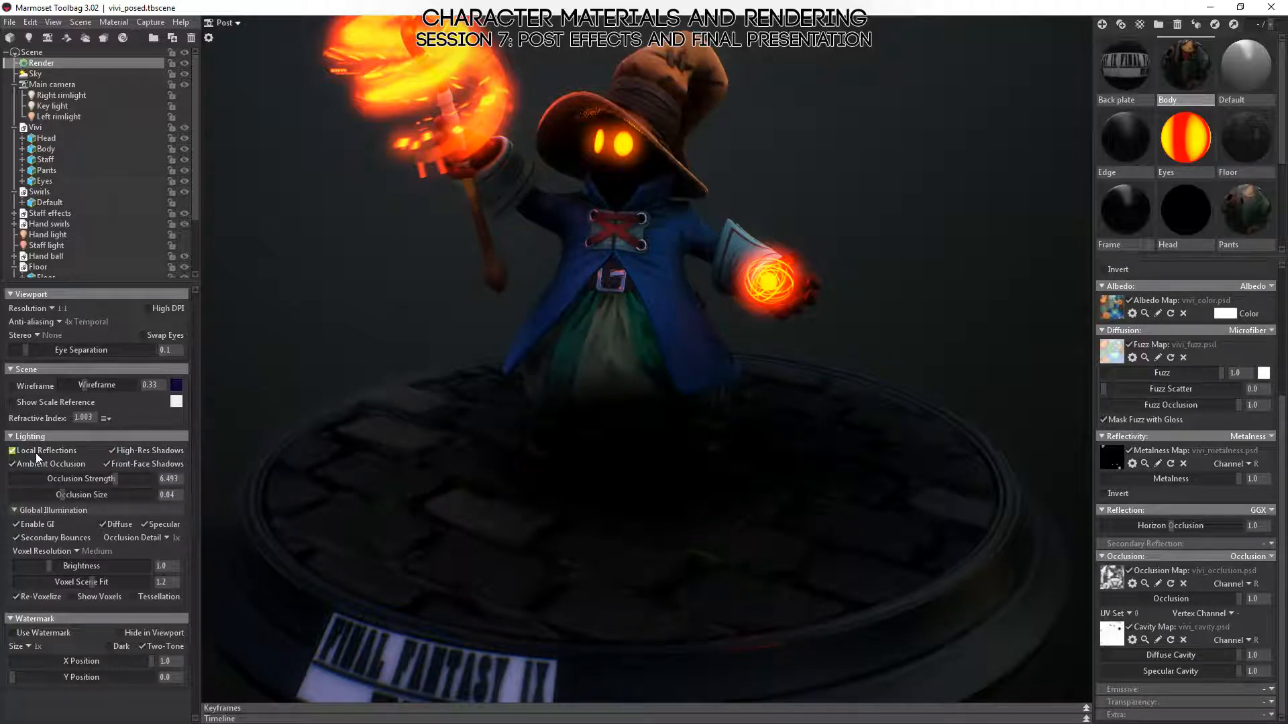
- Disable Local Reflections and inspect the glow on the coat, buckle and base, comparing Global Illumination off and on
left_click_drag(621, 373, 628, 342)
right_click_drag(645, 306, 653, 215)
left_click_drag(653, 215, 703, 180)
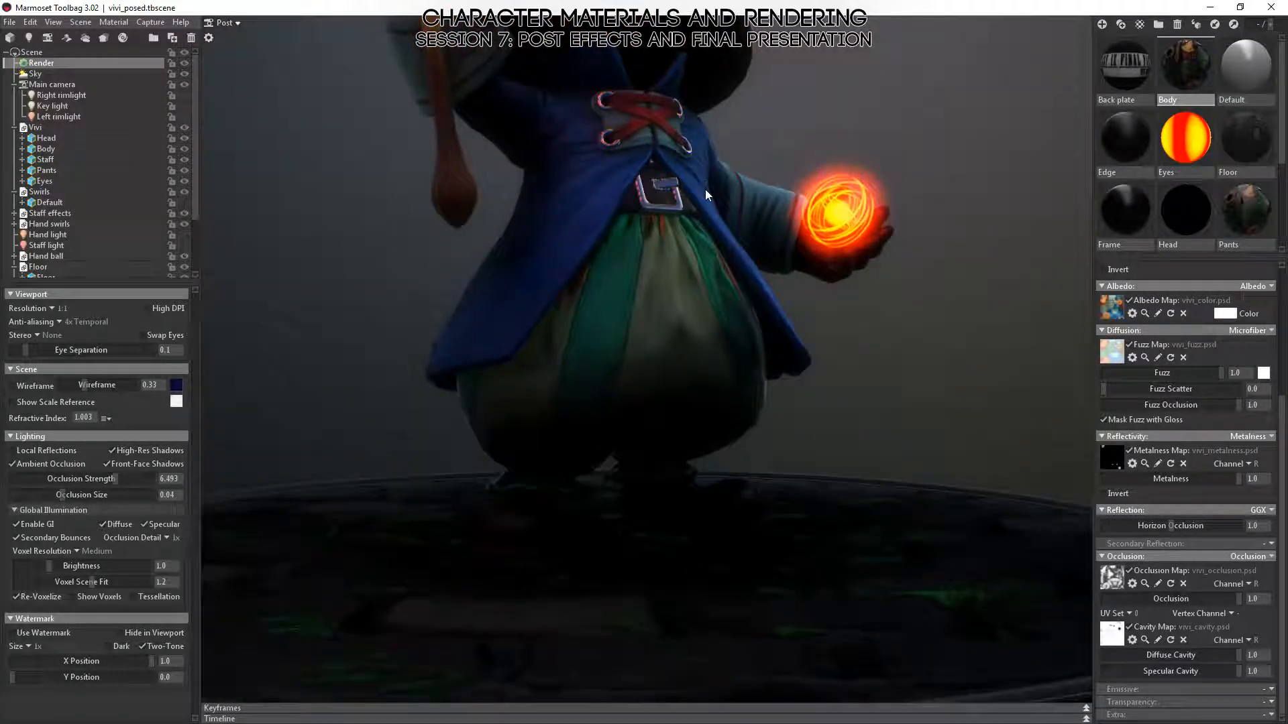
middle_click_drag(706, 189, 713, 356)
left_click_drag(602, 242, 547, 208)
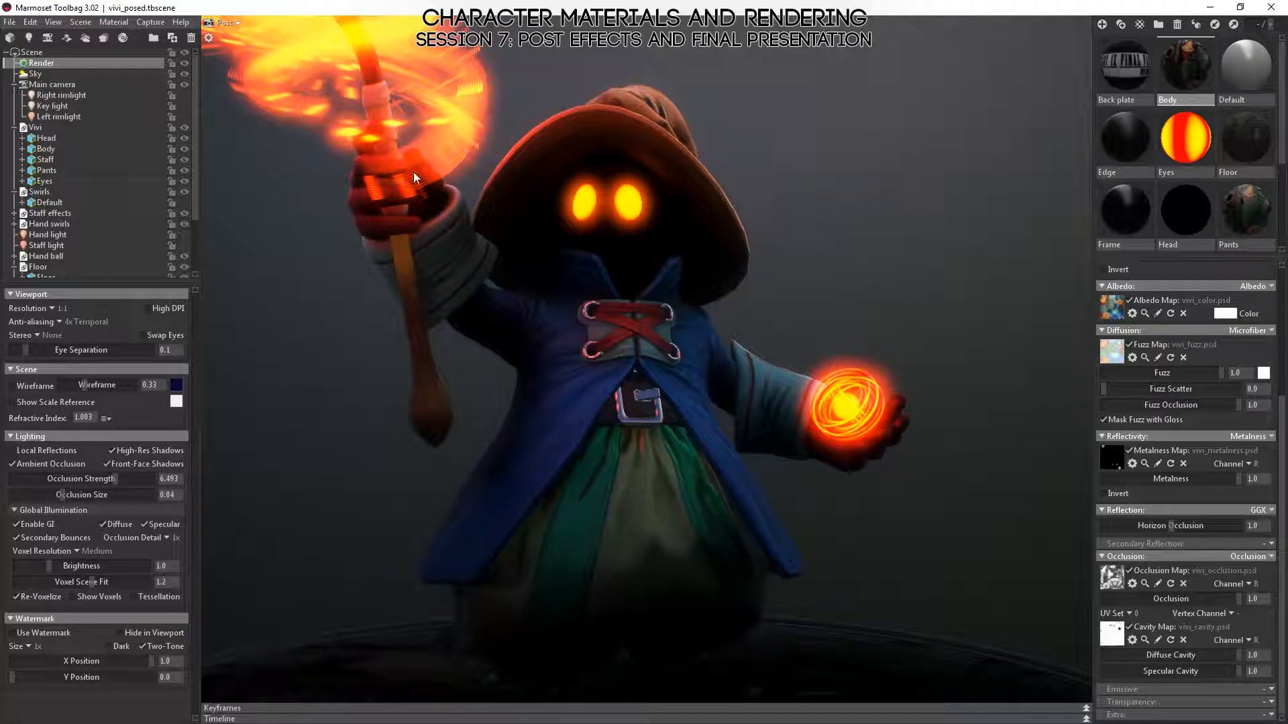
left_click_drag(514, 228, 554, 216)
right_click_drag(654, 392, 695, 497)
left_click_drag(694, 497, 558, 359)
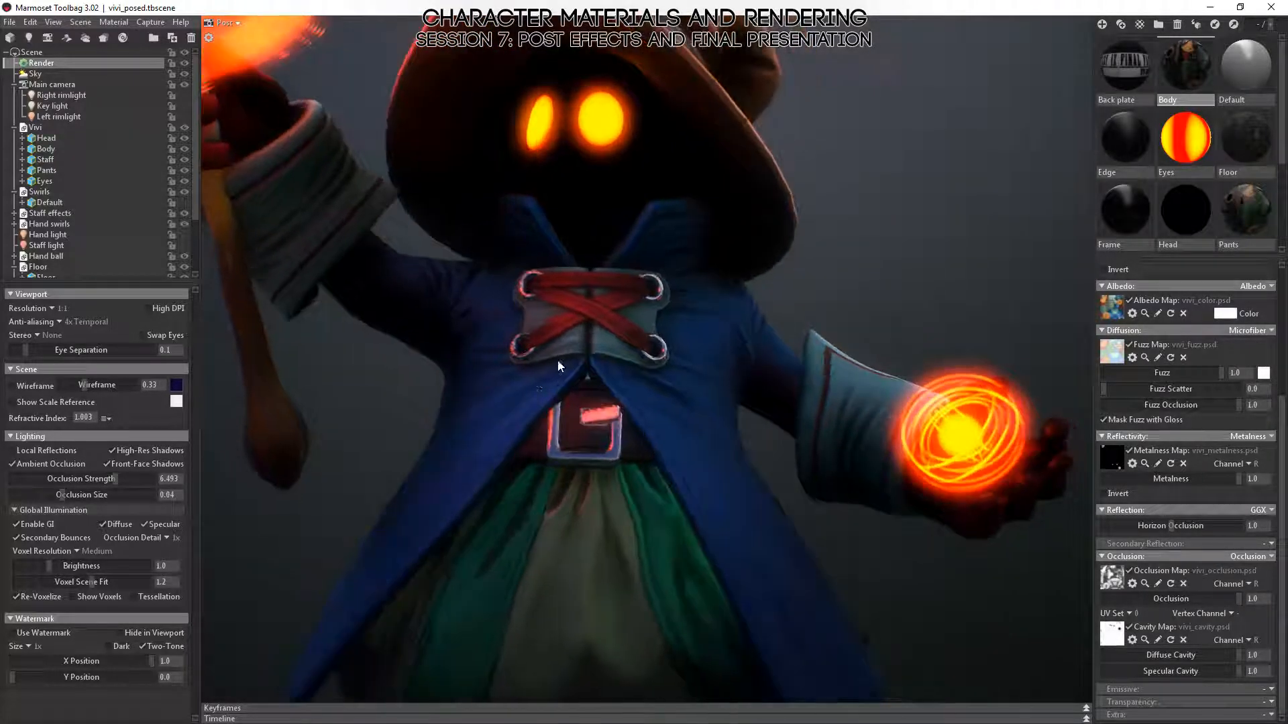
left_click(19, 526)
left_click(20, 529)
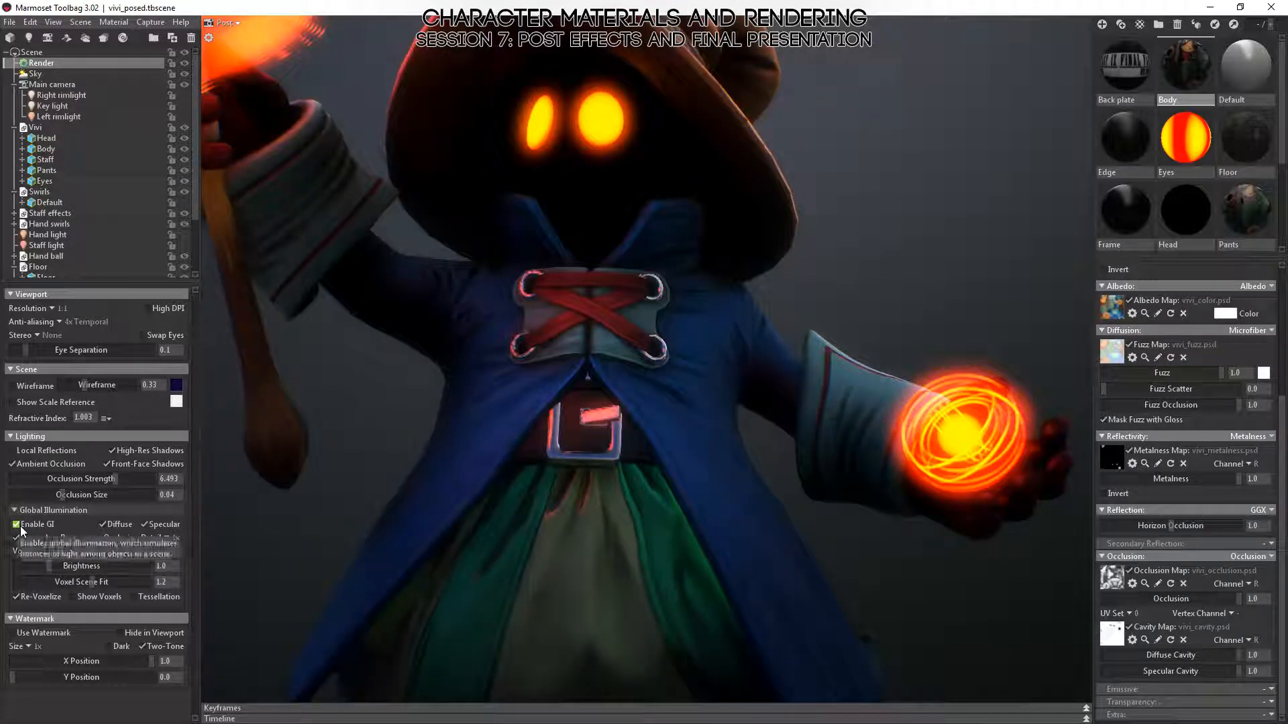
right_click_drag(792, 462, 466, 368)
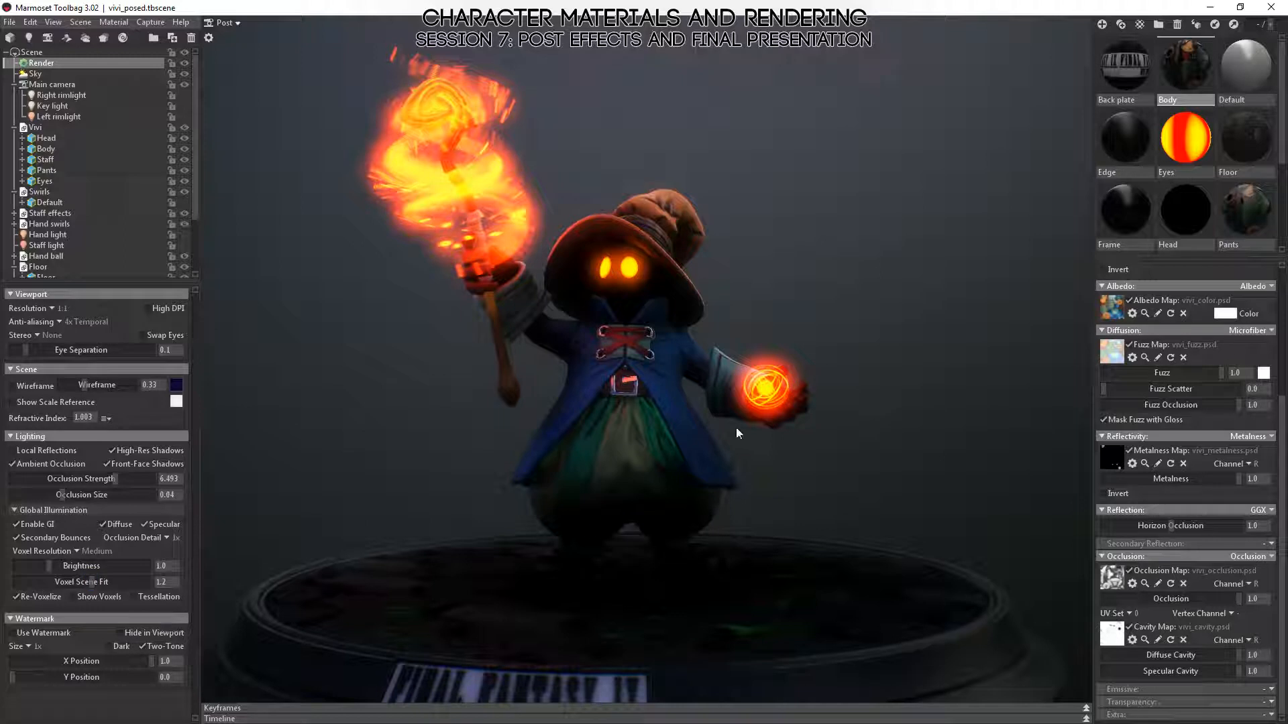
left_click_drag(736, 433, 598, 405)
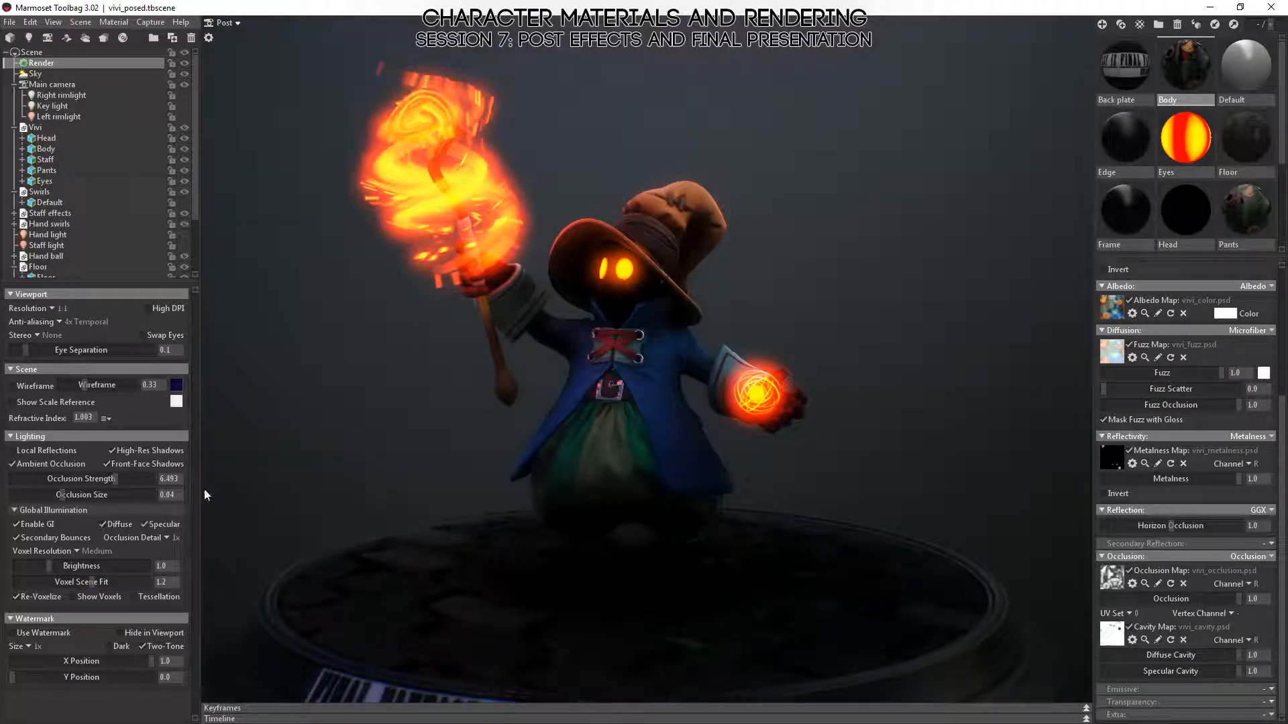
- Show the Global Illumination voxels and set the Voxel Resolution to Low
left_click(77, 598)
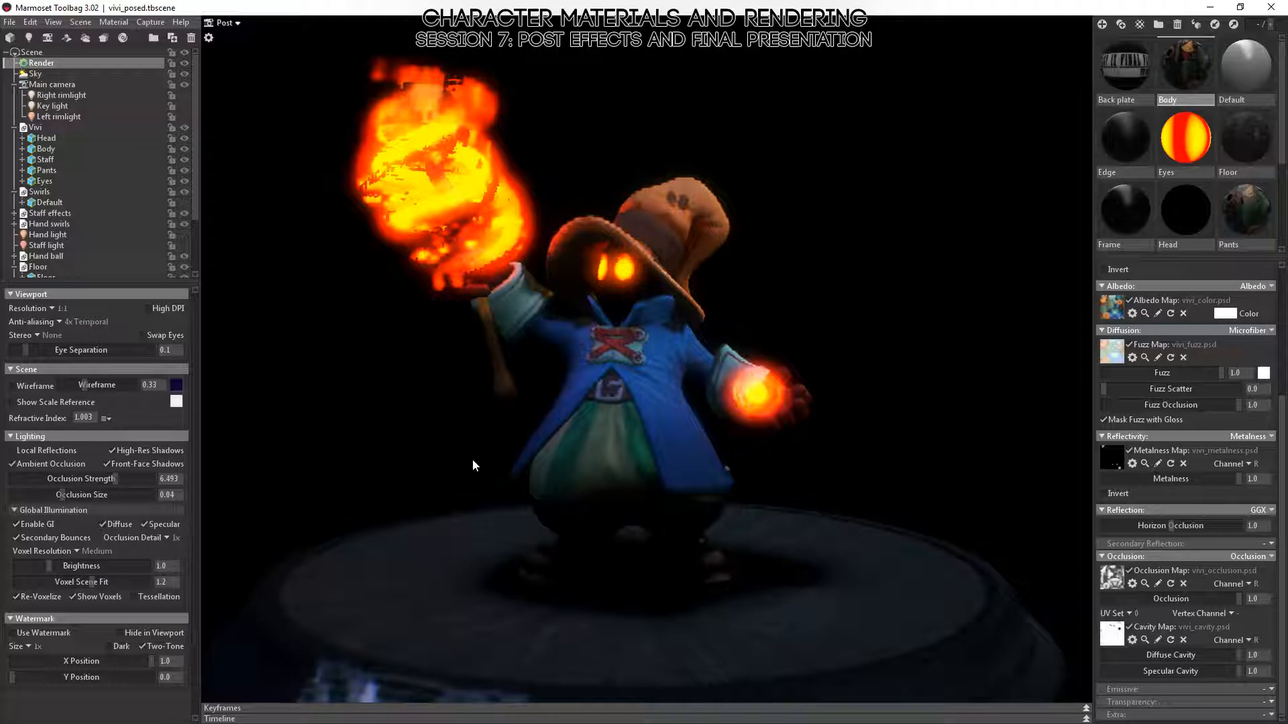
left_click(77, 552)
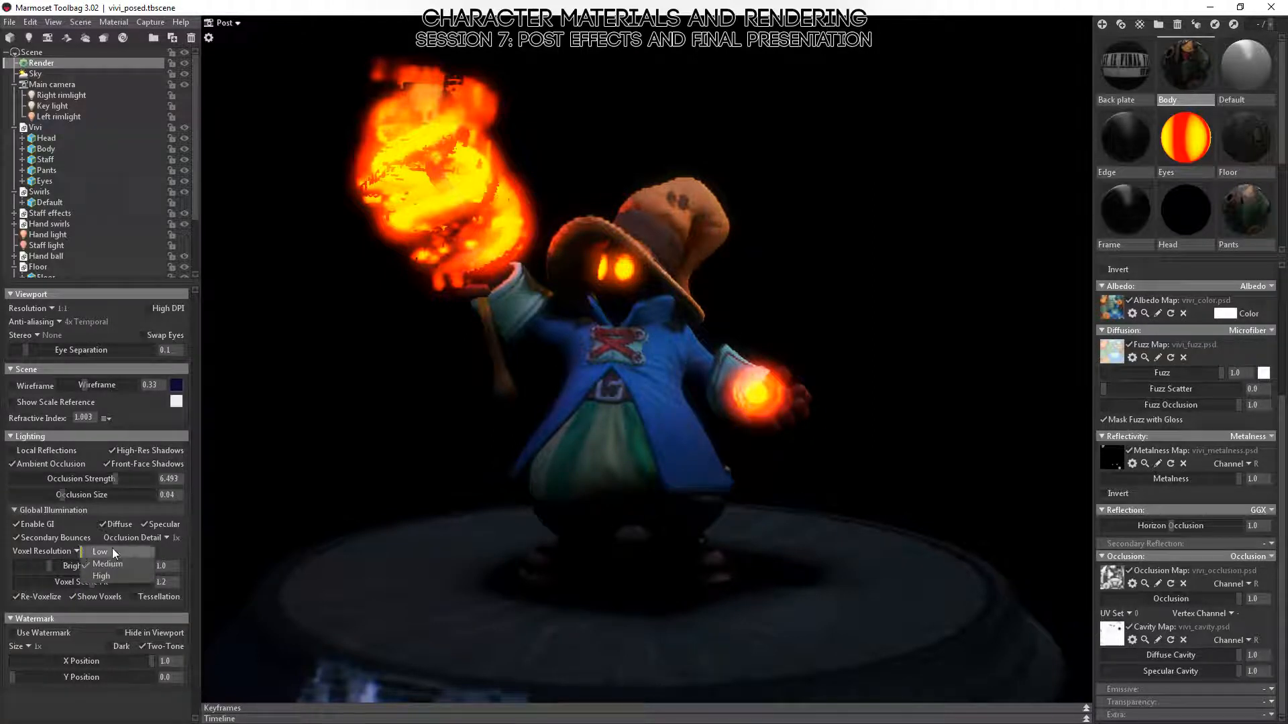
left_click(112, 548)
- Examine the low-resolution voxels of the hat, coat, flames and base plate from several distances and angles
right_click_drag(658, 282, 675, 372)
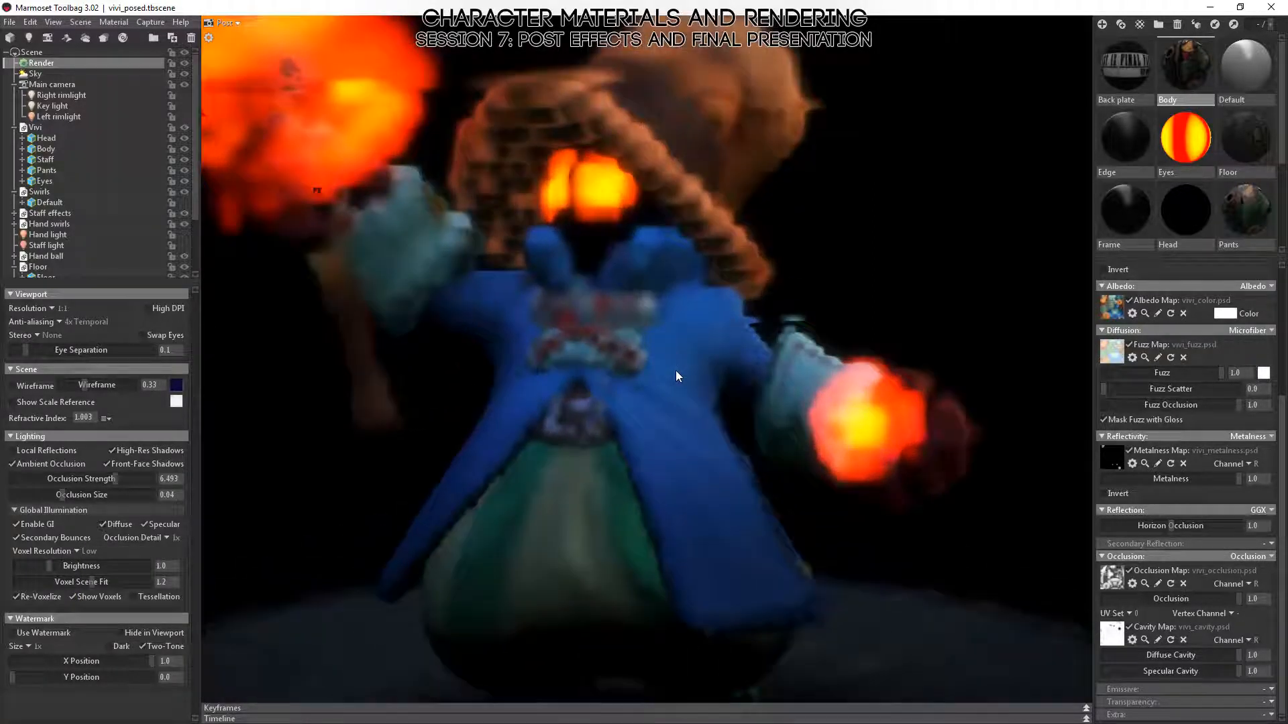
left_click_drag(675, 372, 684, 340)
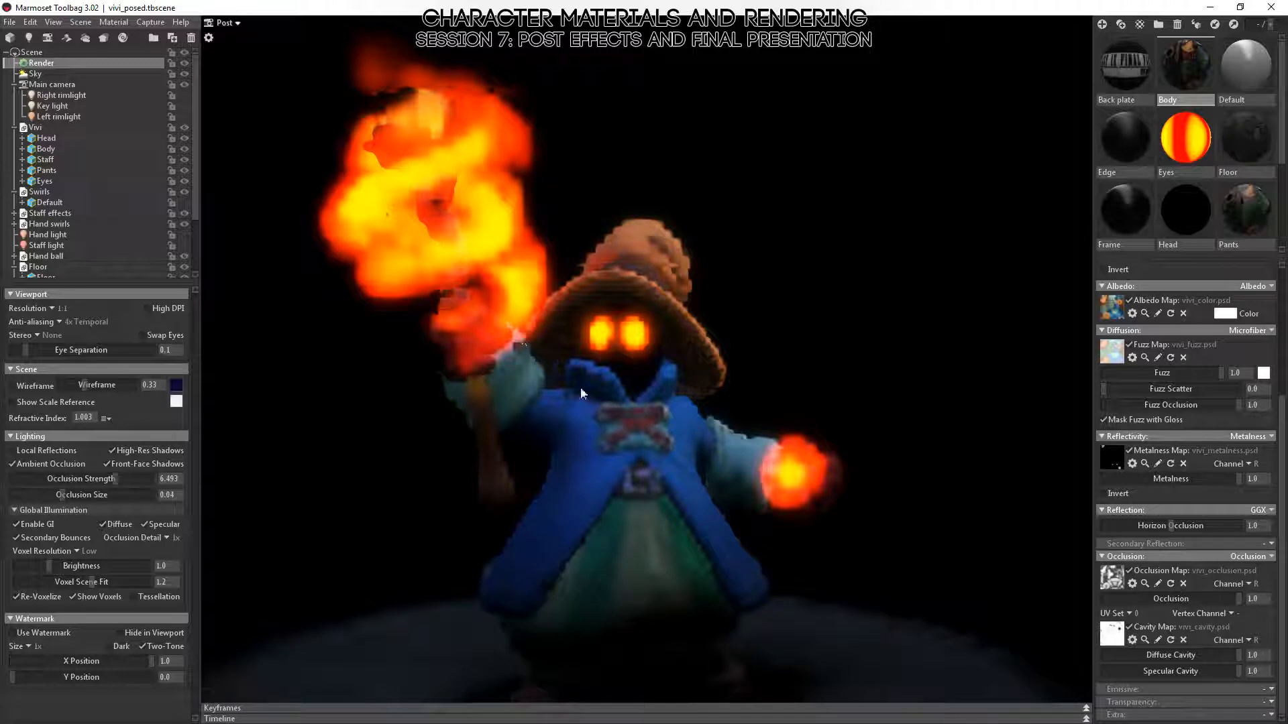
left_click_drag(581, 387, 726, 372)
right_click_drag(726, 372, 763, 458)
left_click_drag(762, 458, 587, 273)
middle_click_drag(588, 273, 634, 524)
right_click_drag(634, 524, 627, 382)
left_click_drag(627, 382, 695, 356)
middle_click_drag(695, 437, 697, 222)
right_click_drag(696, 221, 699, 433)
middle_click_drag(699, 434, 697, 328)
right_click_drag(698, 329, 667, 261)
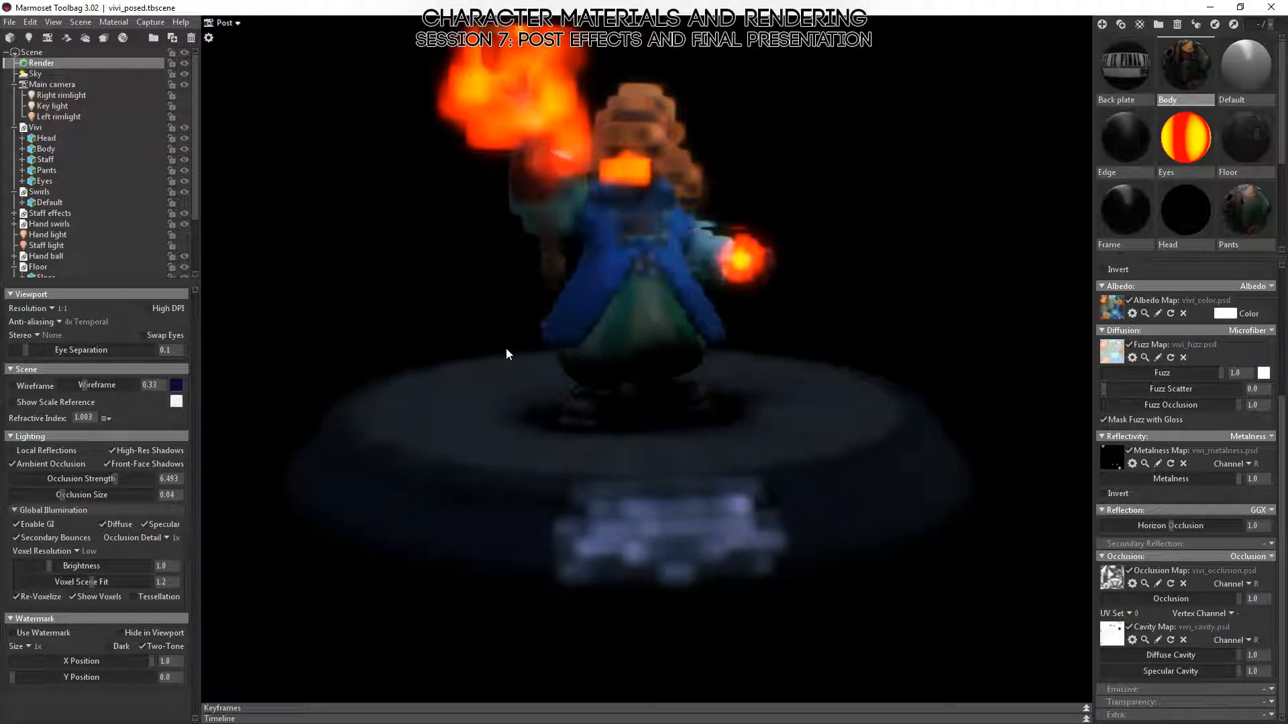
left_click_drag(655, 341, 640, 319)
right_click_drag(640, 319, 659, 305)
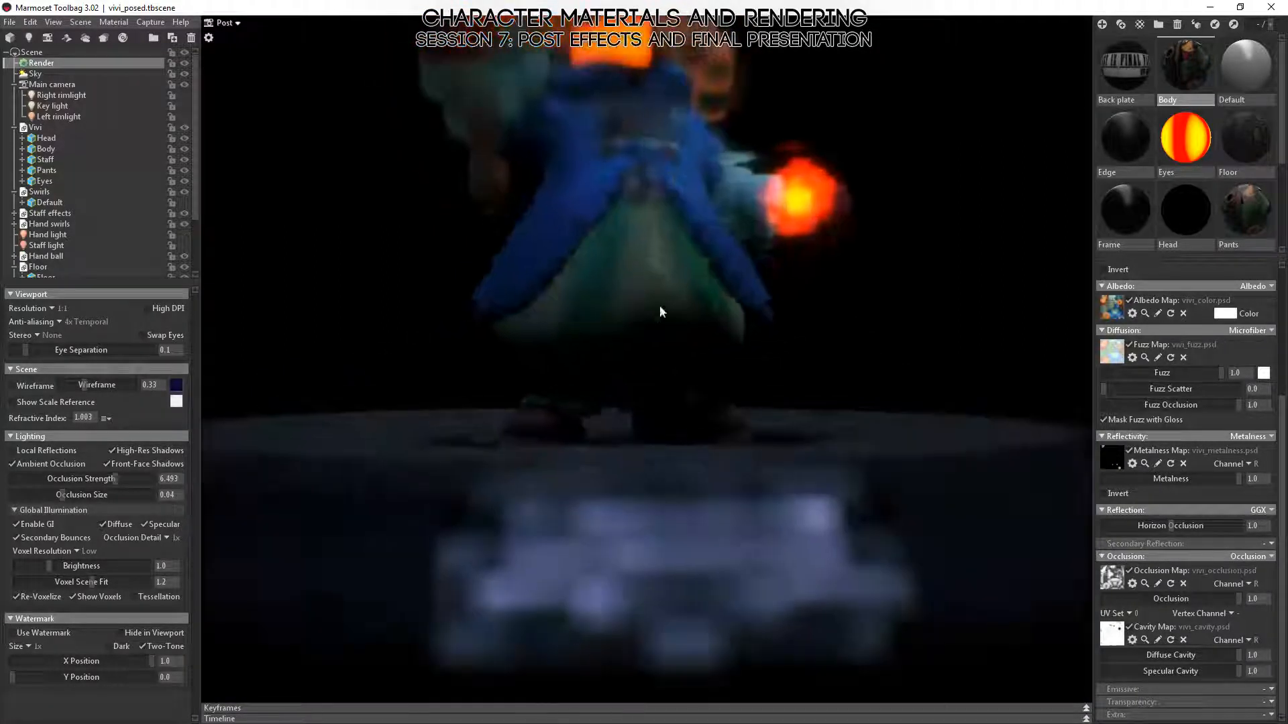
middle_click_drag(659, 304, 673, 348)
left_click_drag(674, 348, 602, 280)
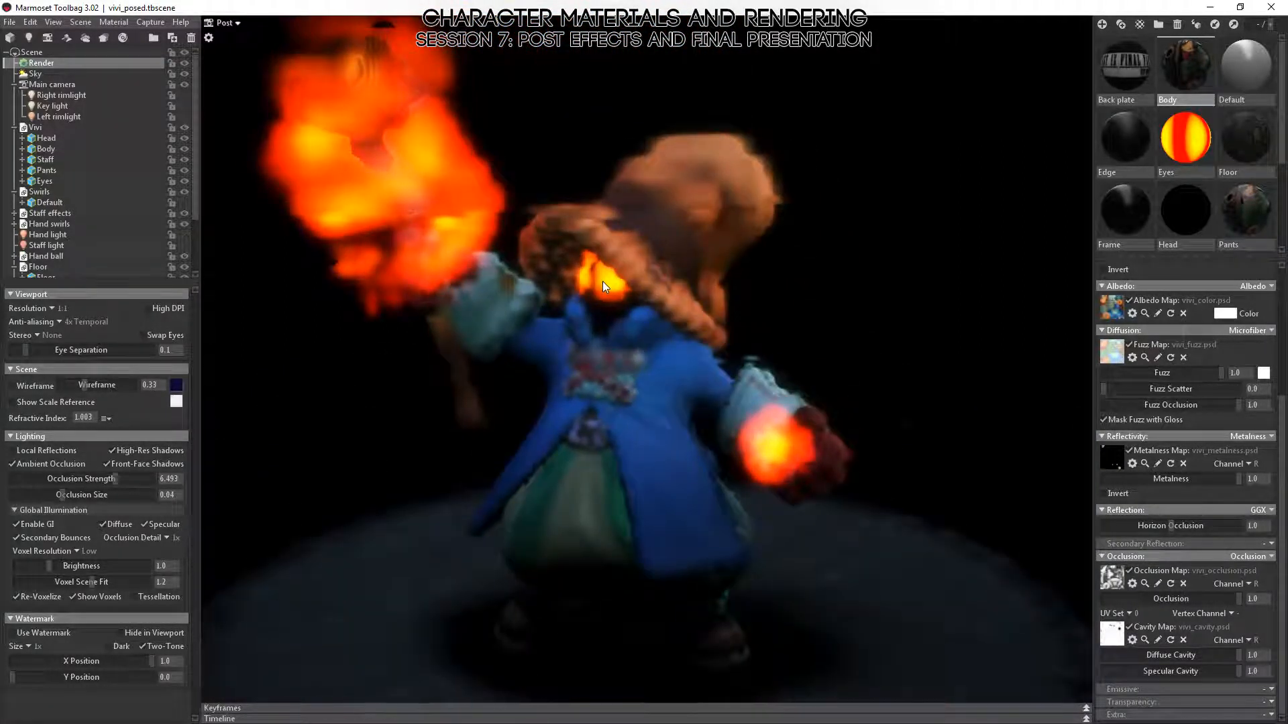
right_click_drag(602, 281, 626, 293)
left_click_drag(627, 292, 633, 423)
right_click_drag(589, 409, 719, 410)
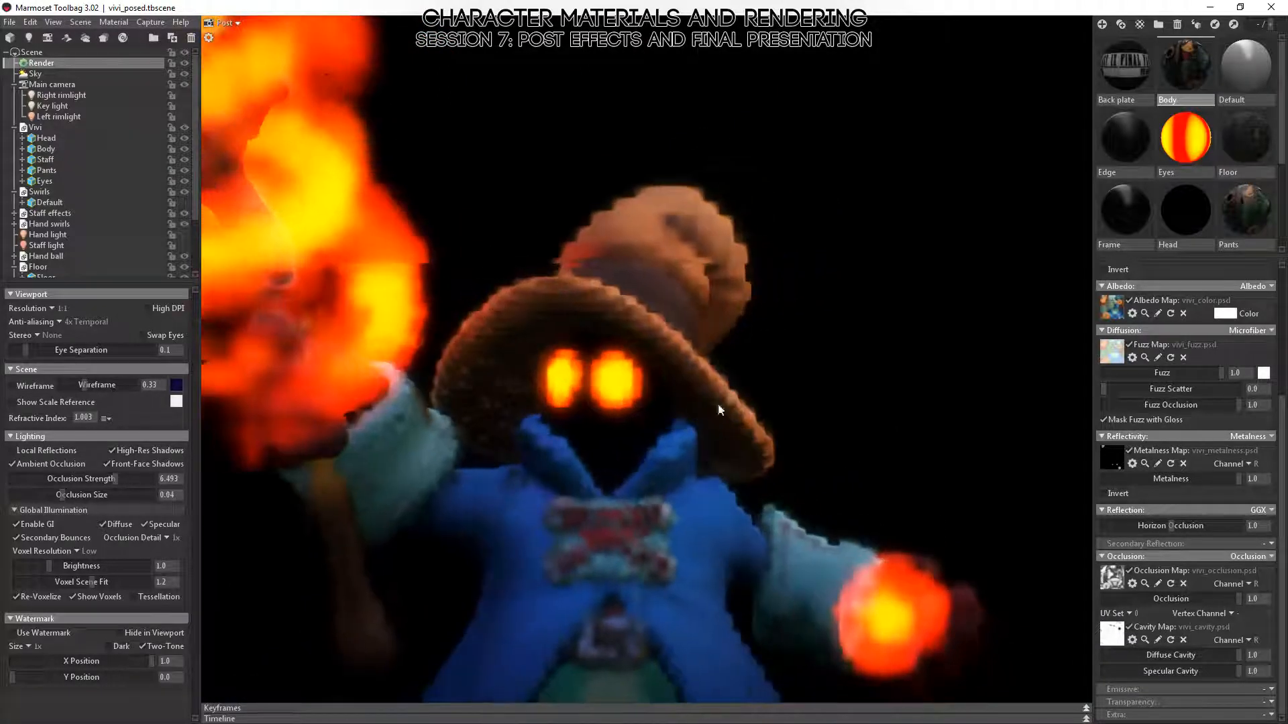
right_click_drag(578, 500, 551, 437)
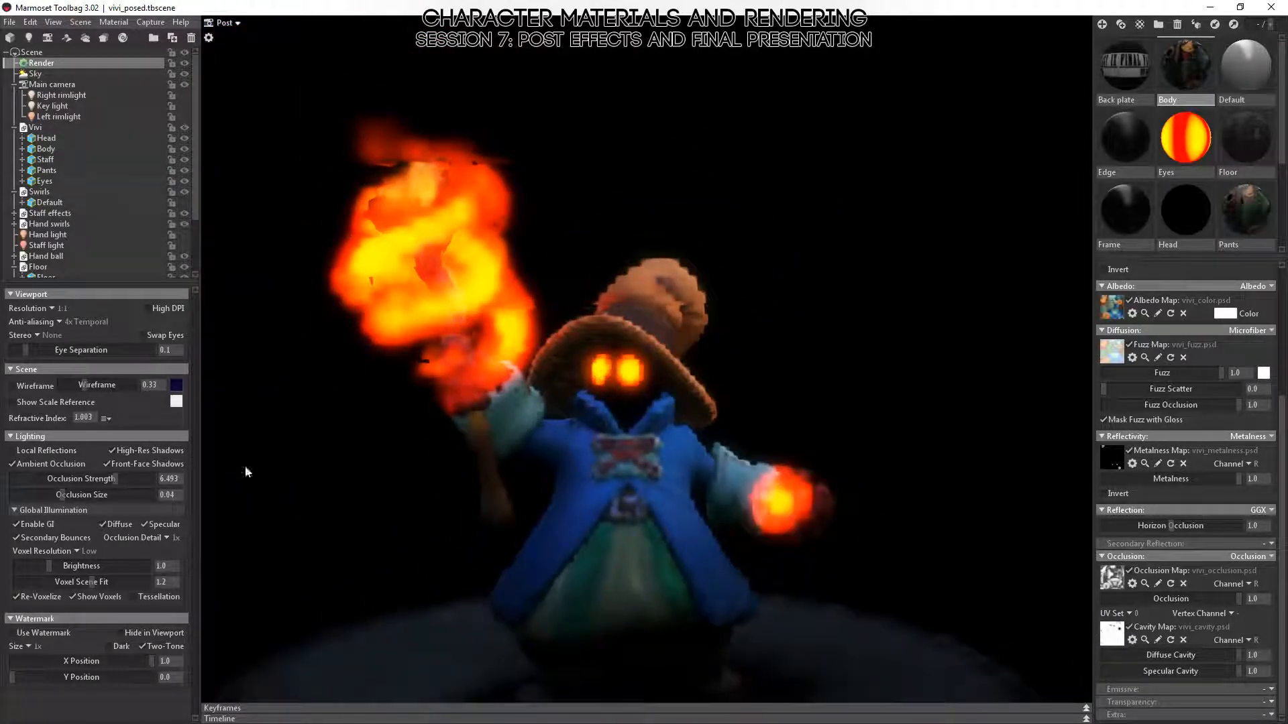
- Hide the voxels and set the Voxel Resolution to Medium
left_click(72, 597)
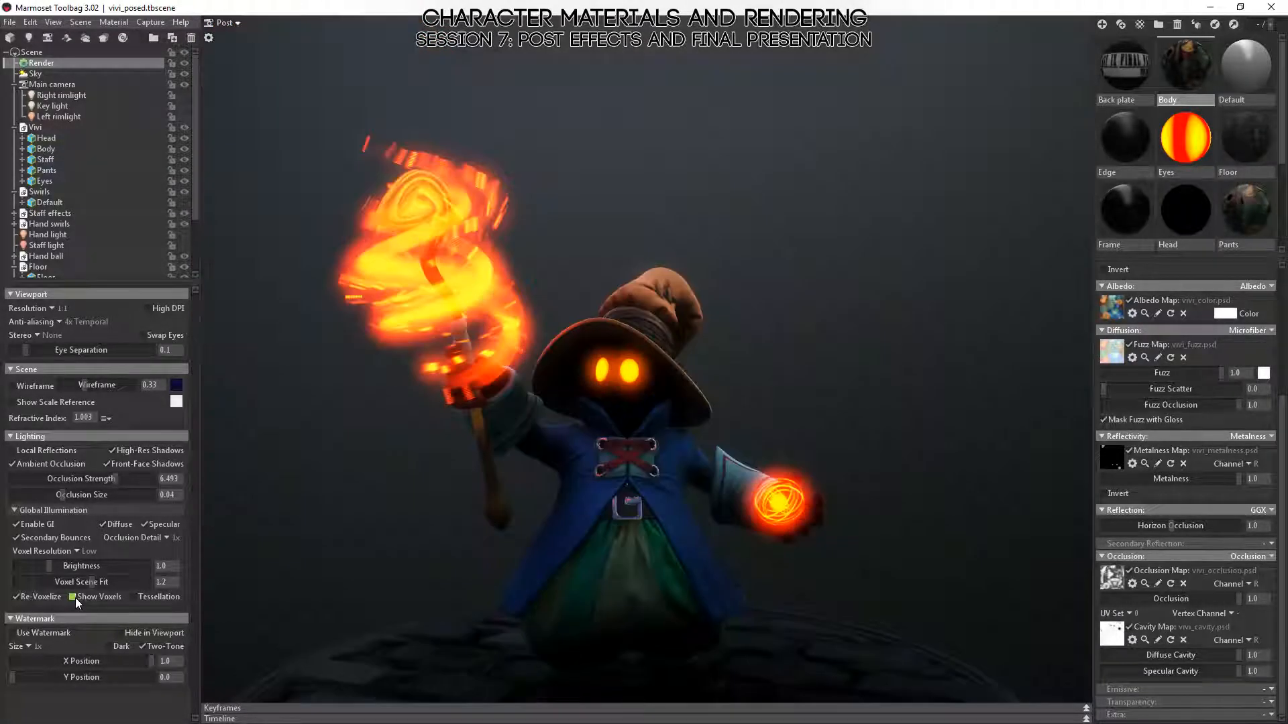
middle_click_drag(666, 523, 674, 389)
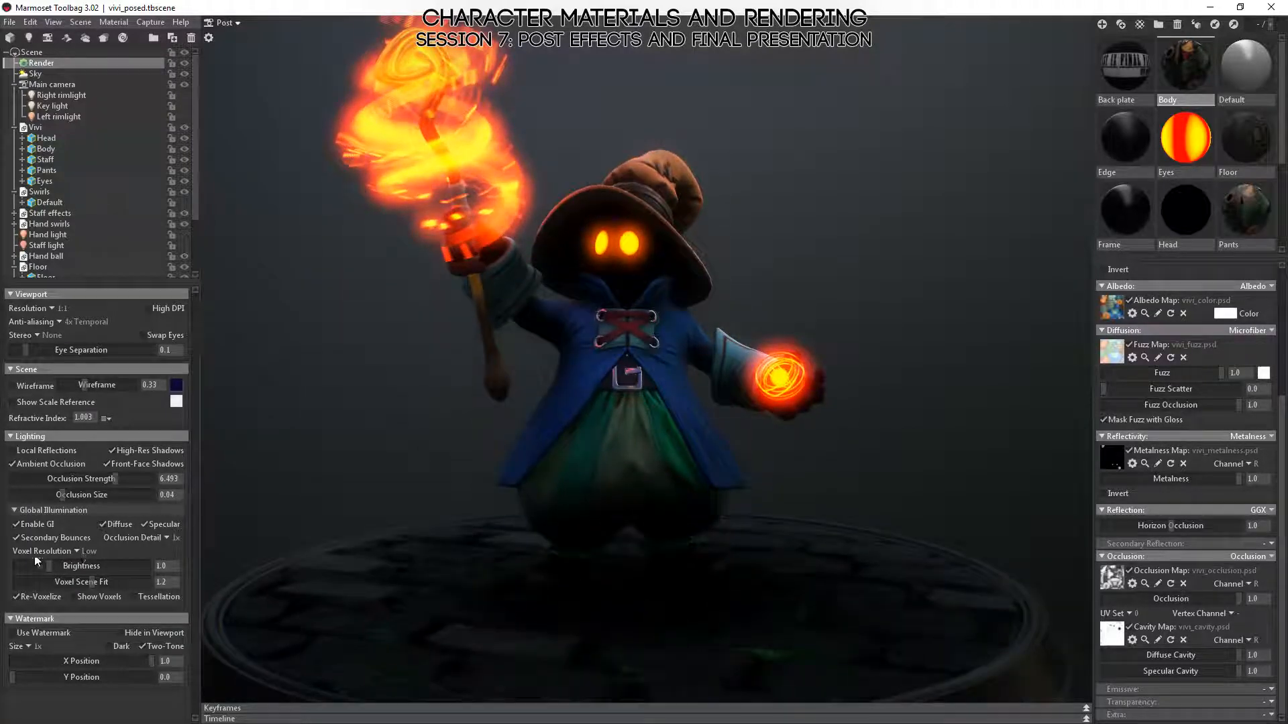
left_click(82, 551)
left_click(99, 566)
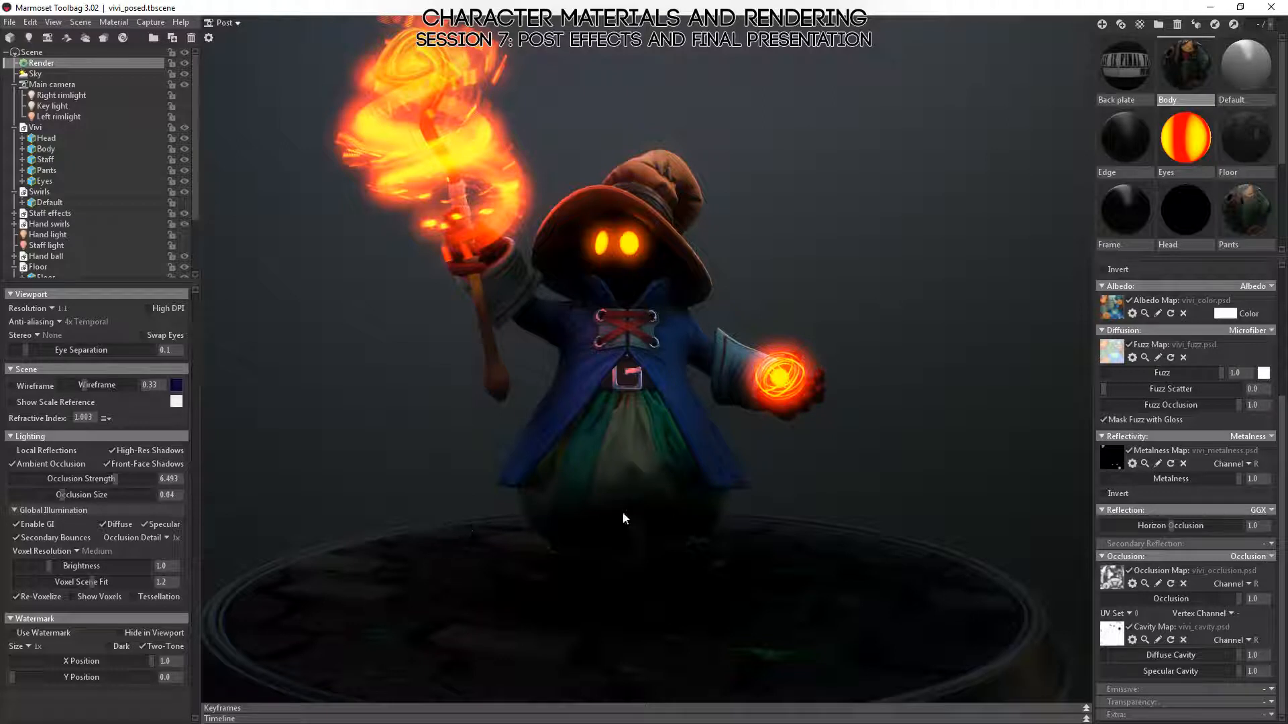
- Disable the Specular part of Global Illumination and inspect the coat, belt buckle and pants close up
left_click_drag(622, 512, 566, 332)
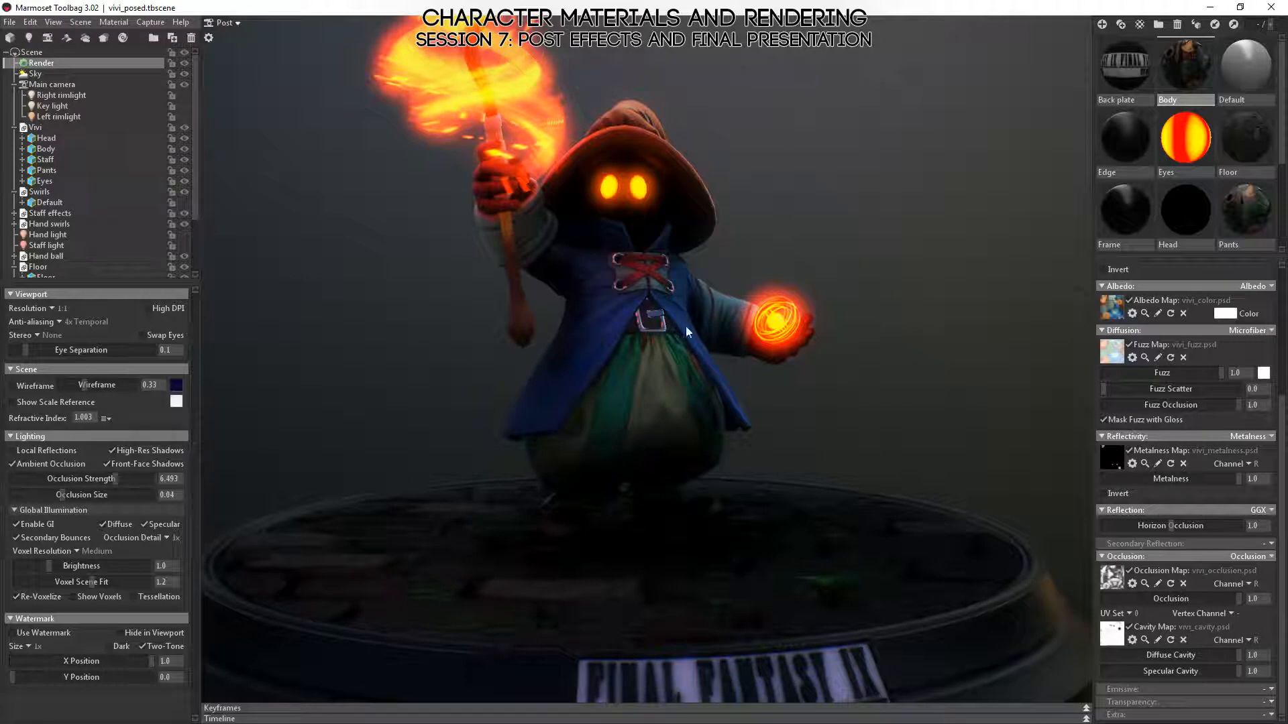
left_click_drag(791, 356, 664, 349)
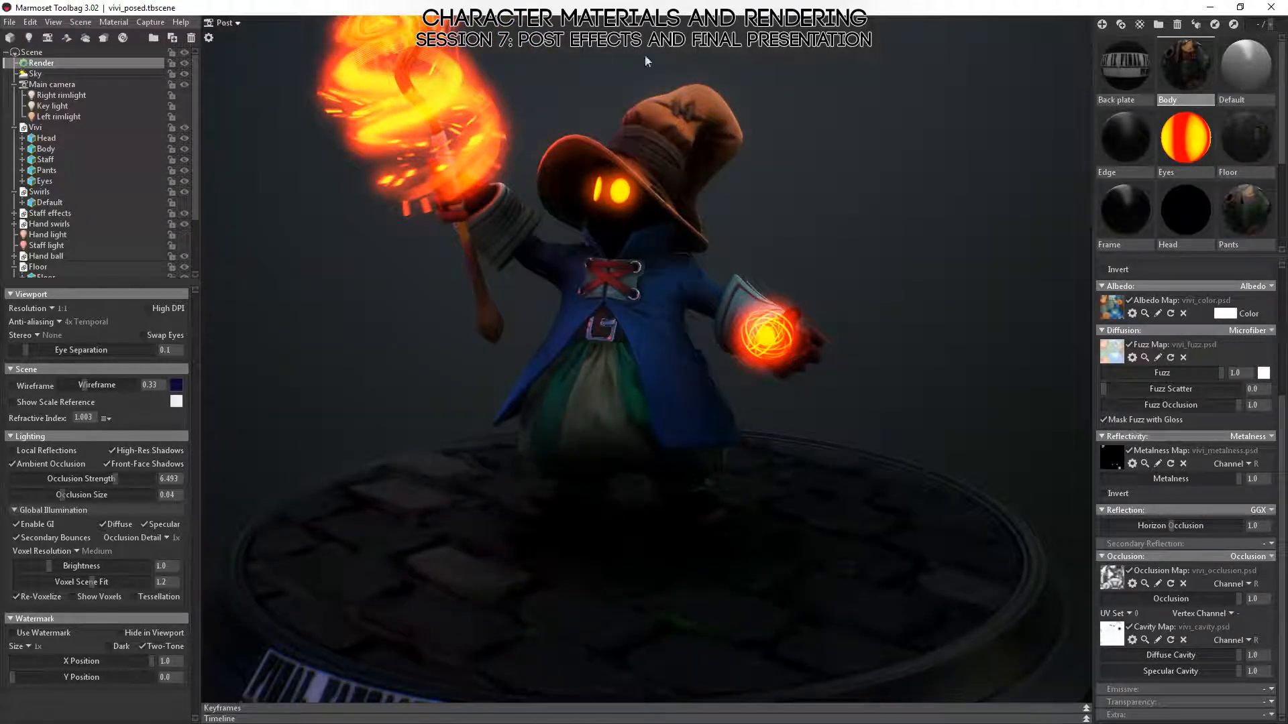
left_click_drag(808, 376, 354, 506)
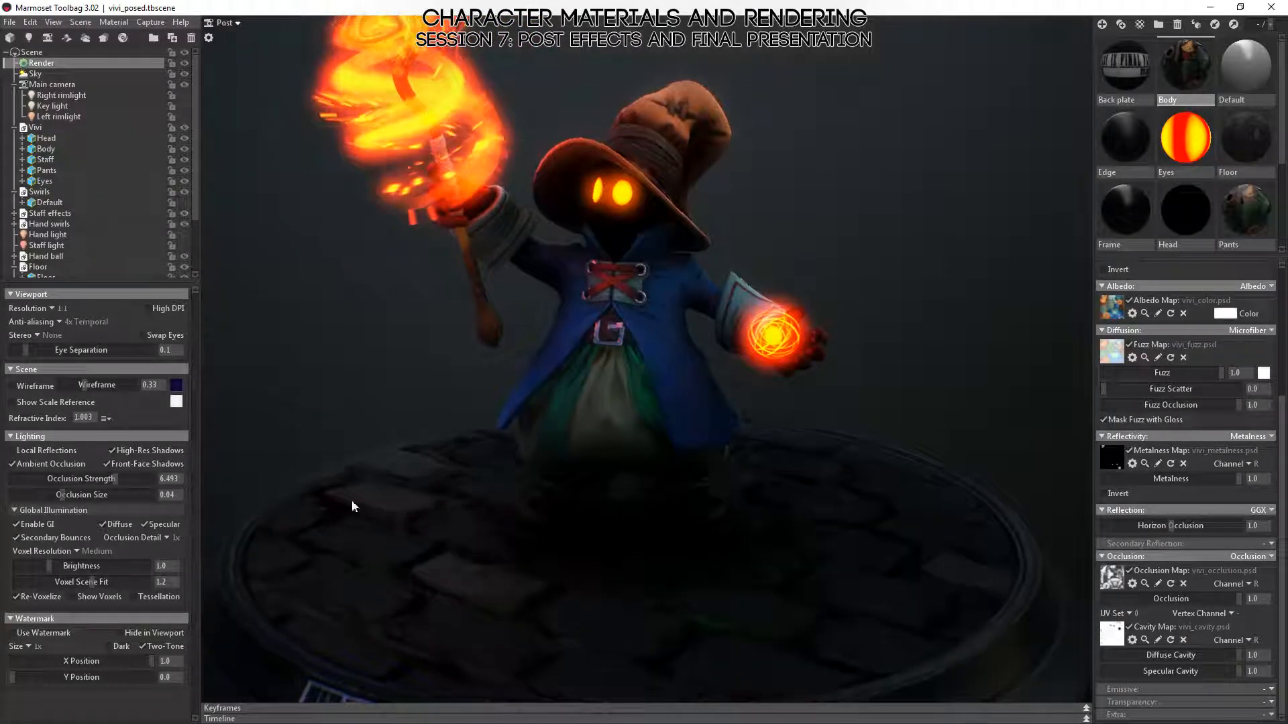
left_click(143, 526)
left_click_drag(578, 418, 662, 439)
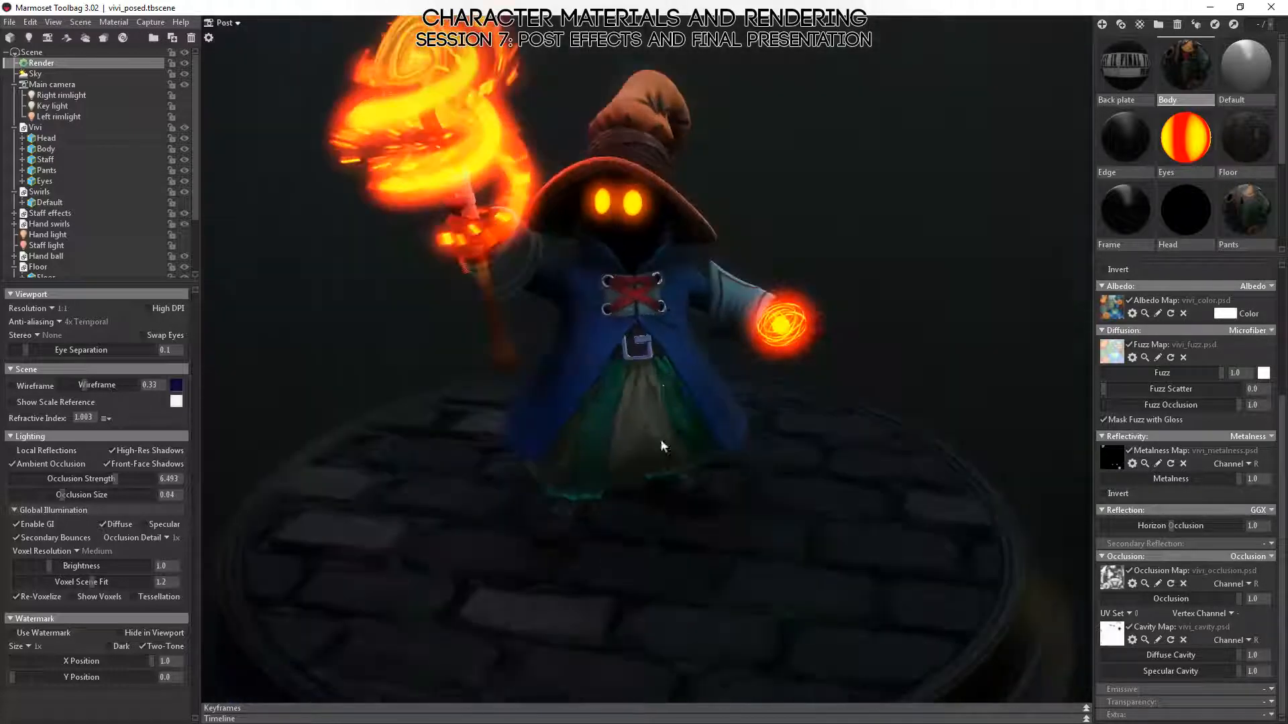
right_click_drag(661, 440, 728, 514)
left_click_drag(727, 516, 645, 357)
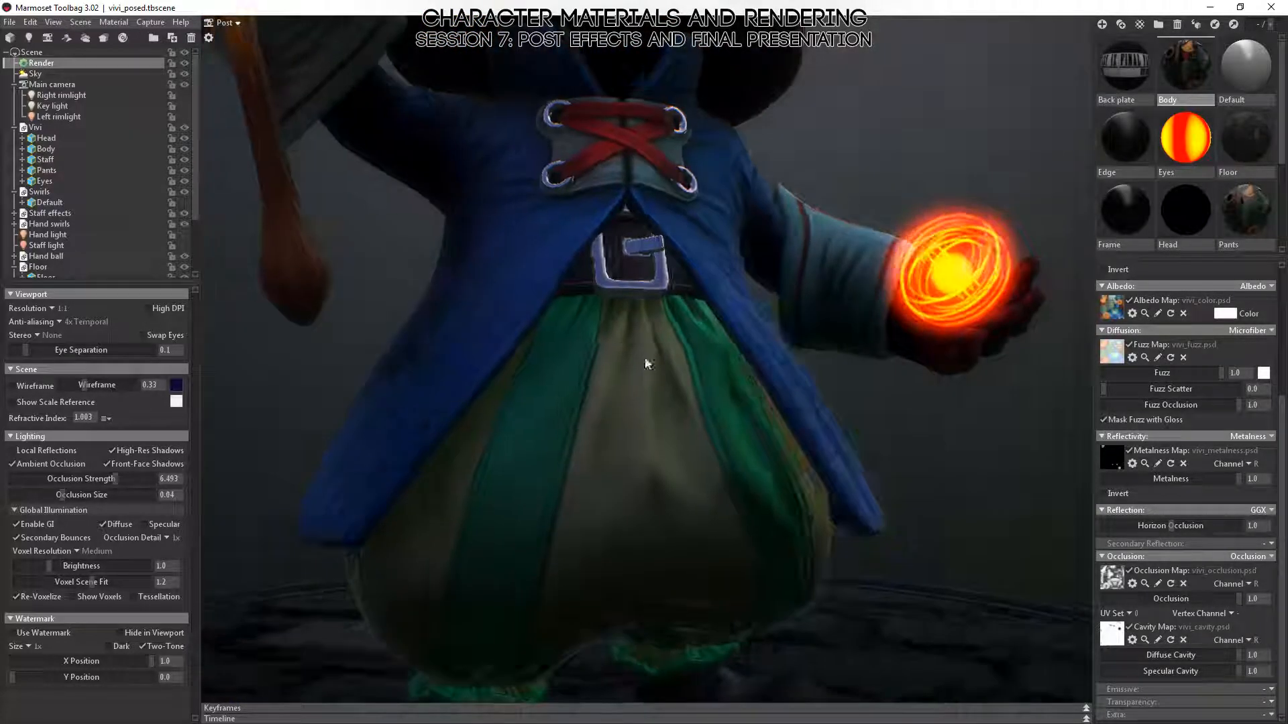
left_click_drag(567, 256, 584, 314)
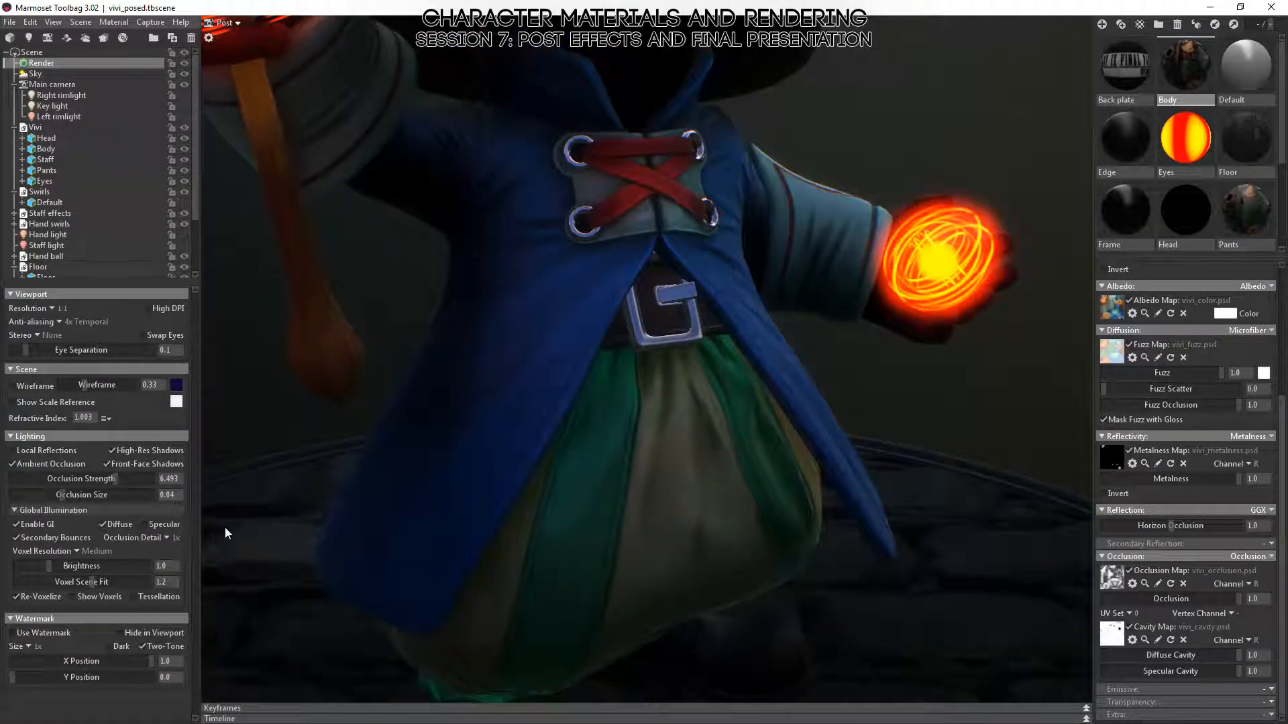
- Disable the Diffuse part of Global Illumination and re-enable Specular with the whole figure in view
left_click(107, 525)
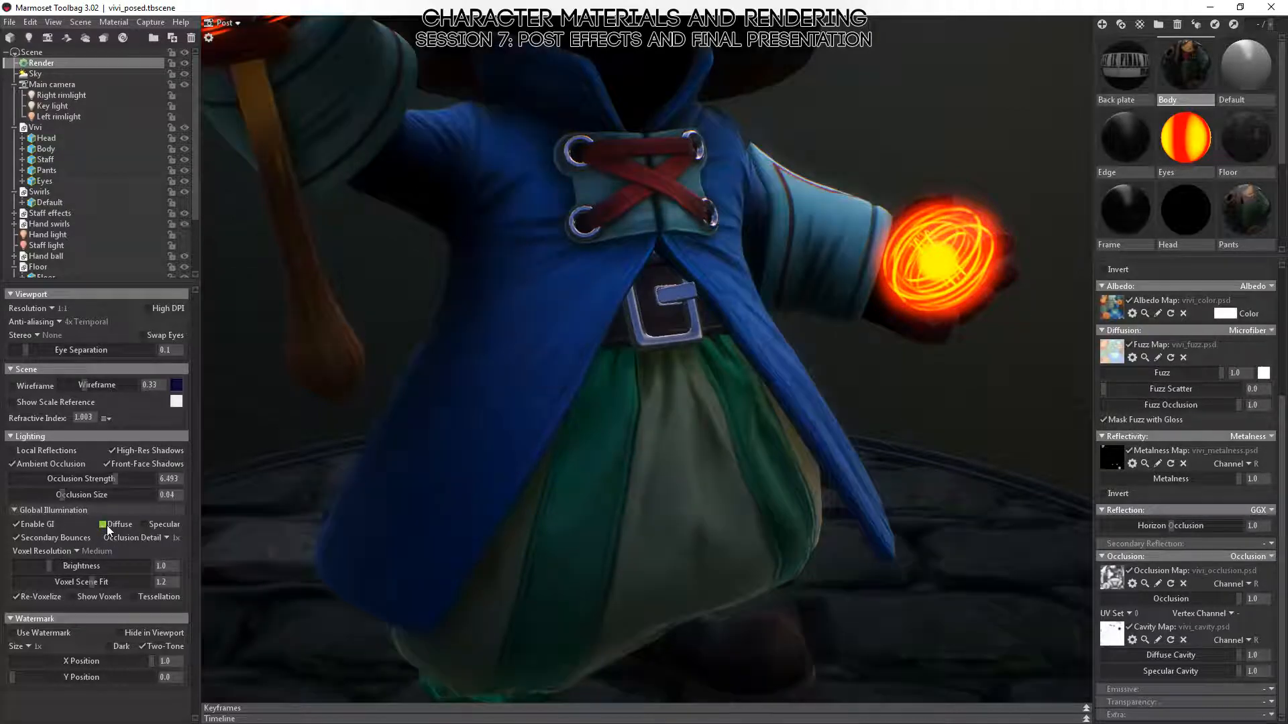
right_click_drag(804, 477, 698, 376)
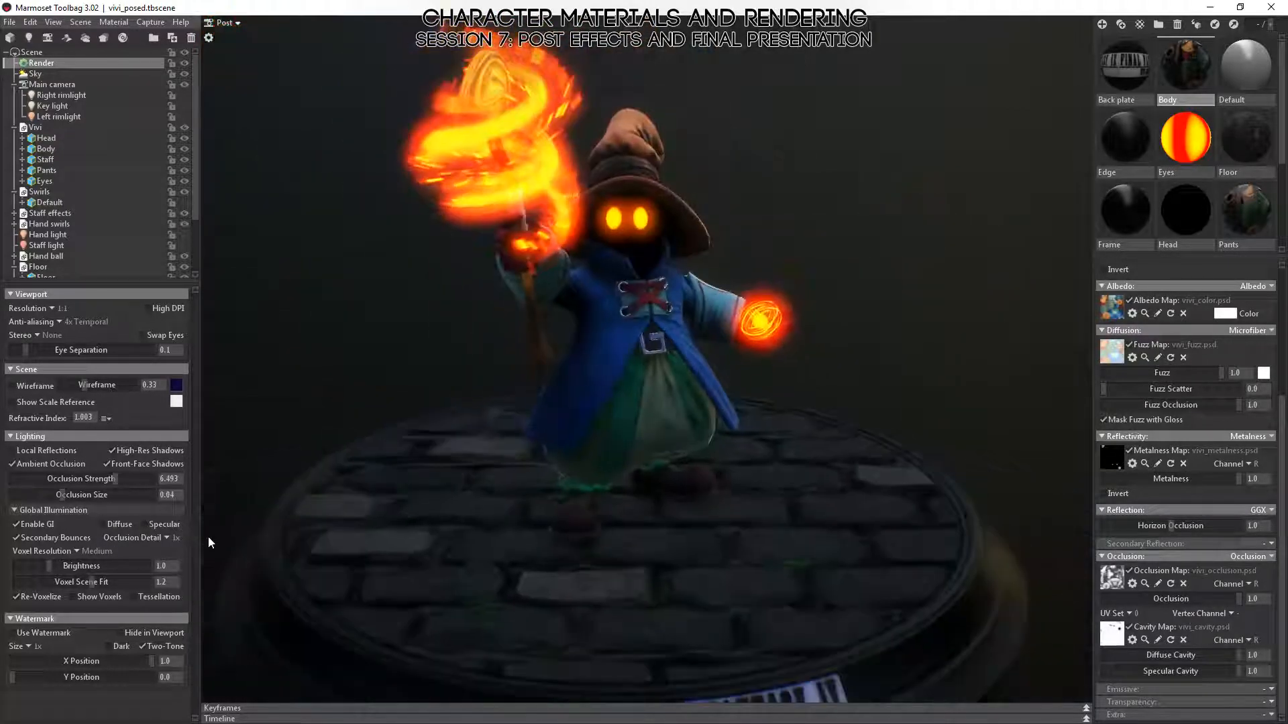
left_click(151, 525)
left_click(152, 525)
- Examine the specular-only bounce on the lace rings and belt buckle close up, and re-enable Diffuse Global Illumination
left_click_drag(845, 435, 766, 432)
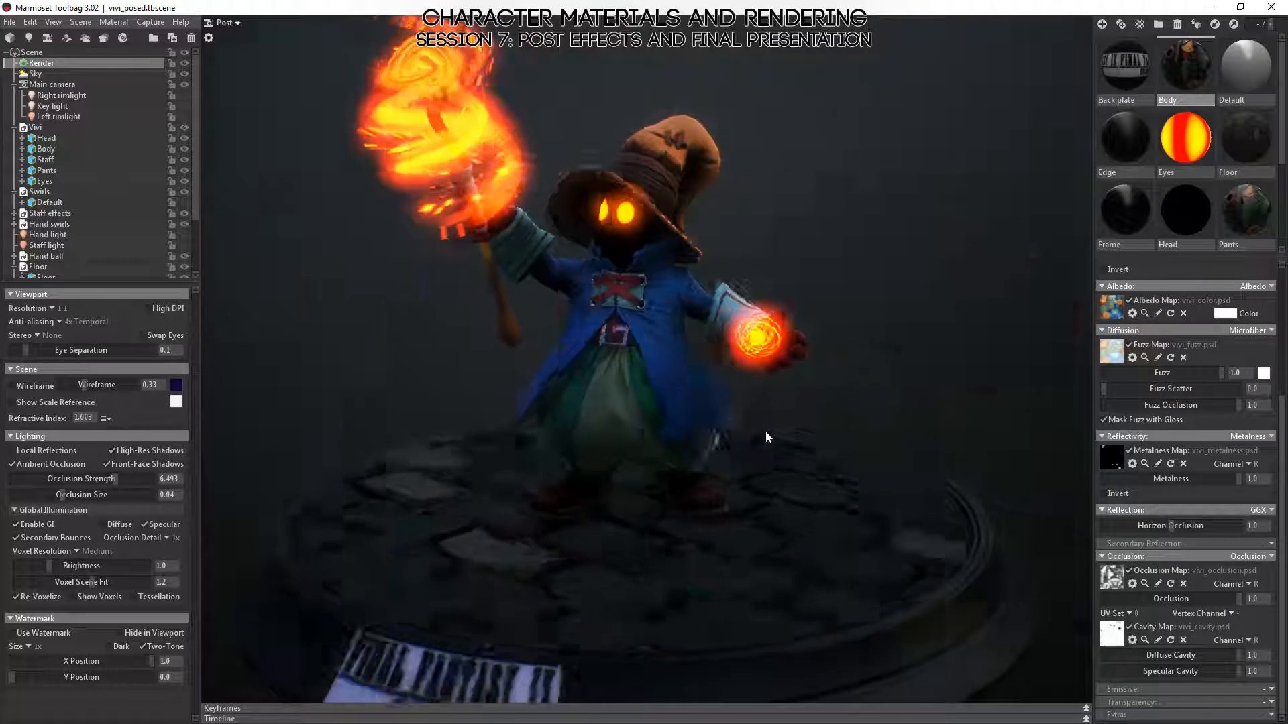
scroll(703, 424, "up", 5)
left_click_drag(722, 495, 681, 344)
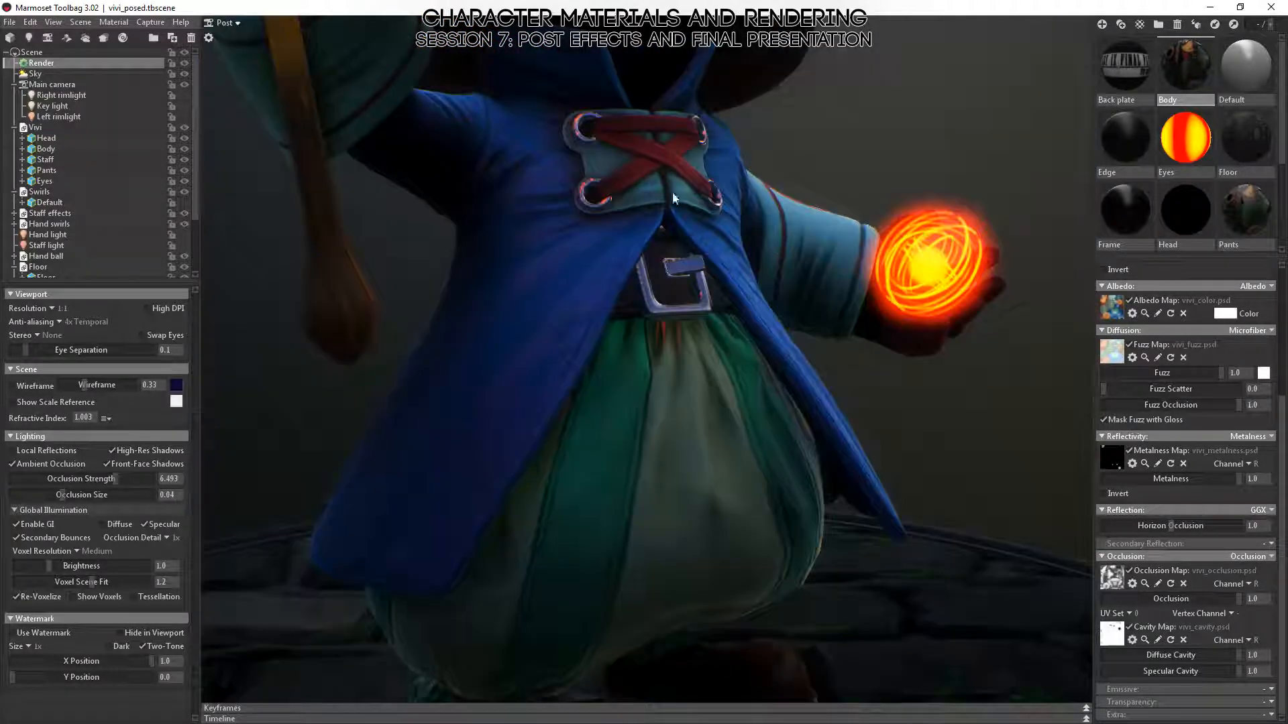
scroll(787, 313, "down", 5)
left_click_drag(757, 404, 573, 308)
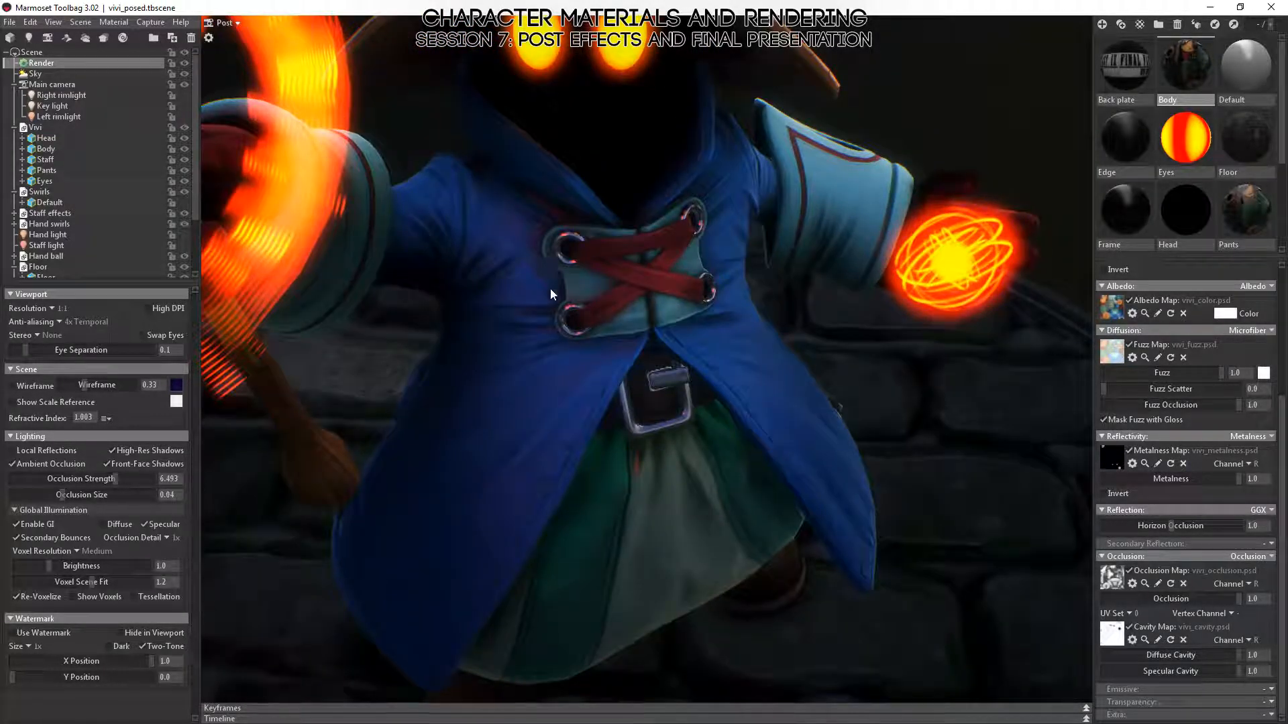
left_click_drag(690, 460, 615, 379)
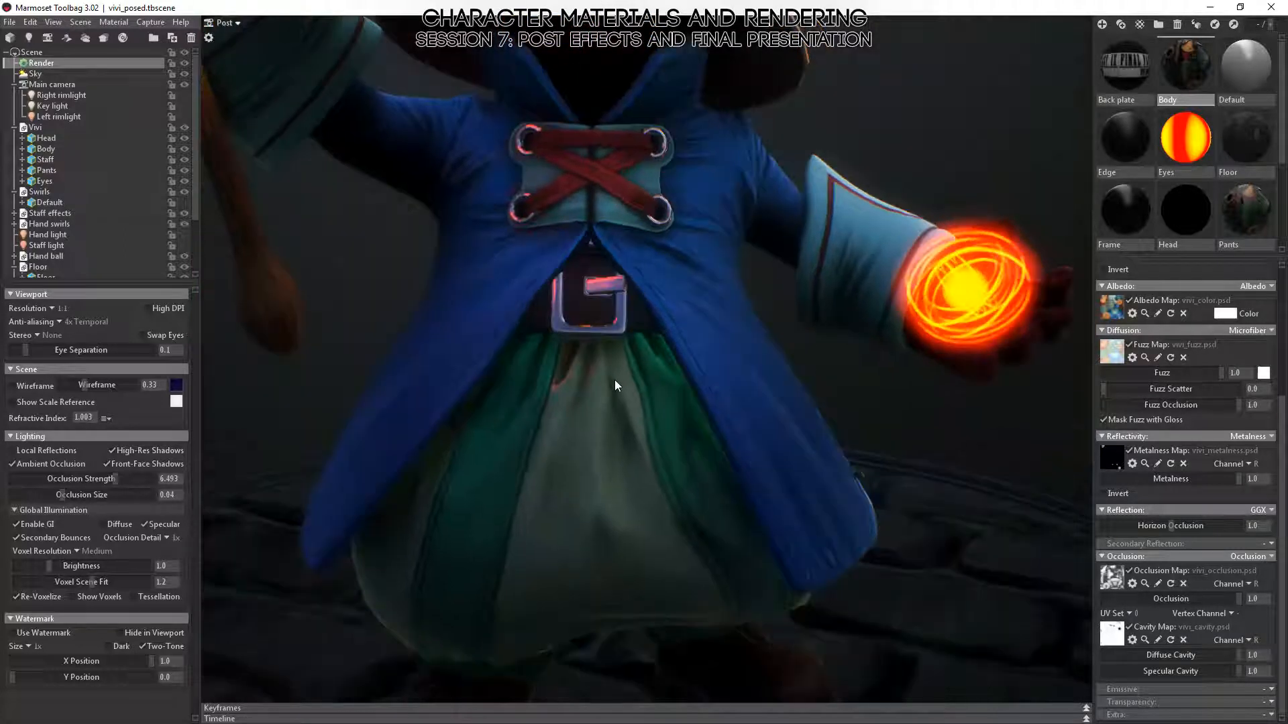
left_click(112, 526)
scroll(731, 444, "down", 10)
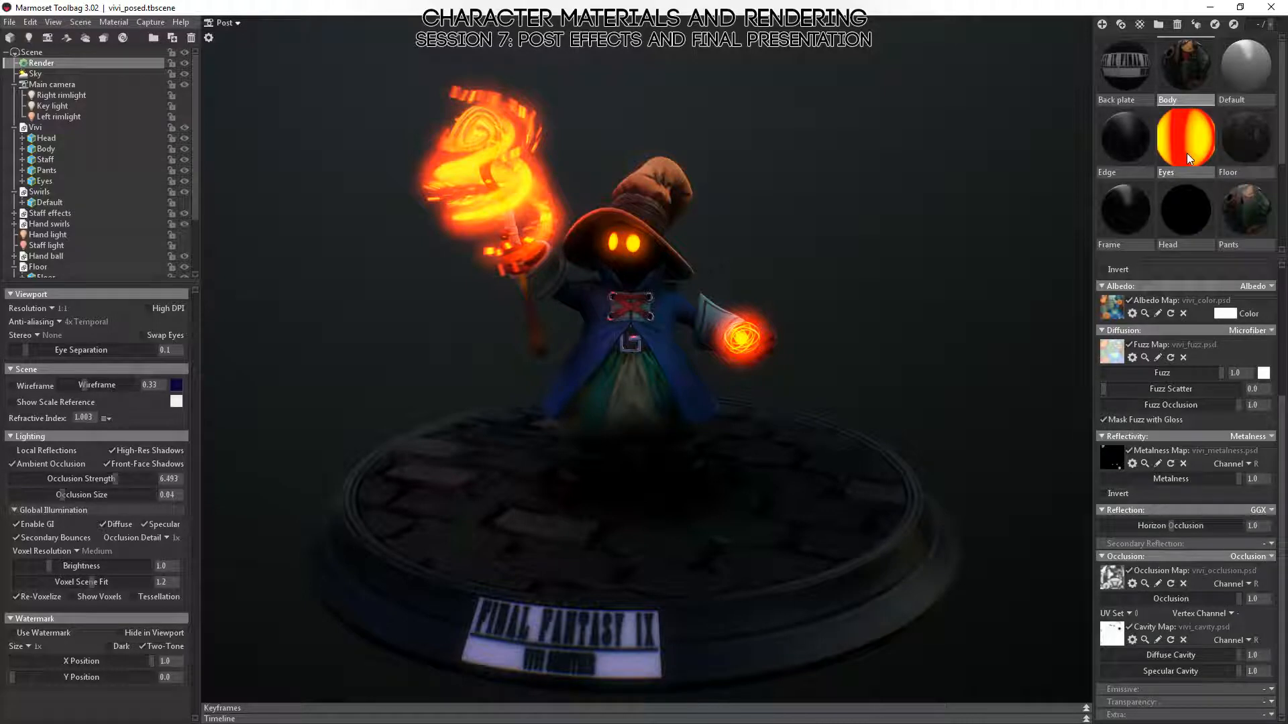
- Raise the Emissive Intensity of the Spell effects 2 material to 10.0 and inspect its bounce light on Vivi and the floor
scroll(1186, 153, "down", 2)
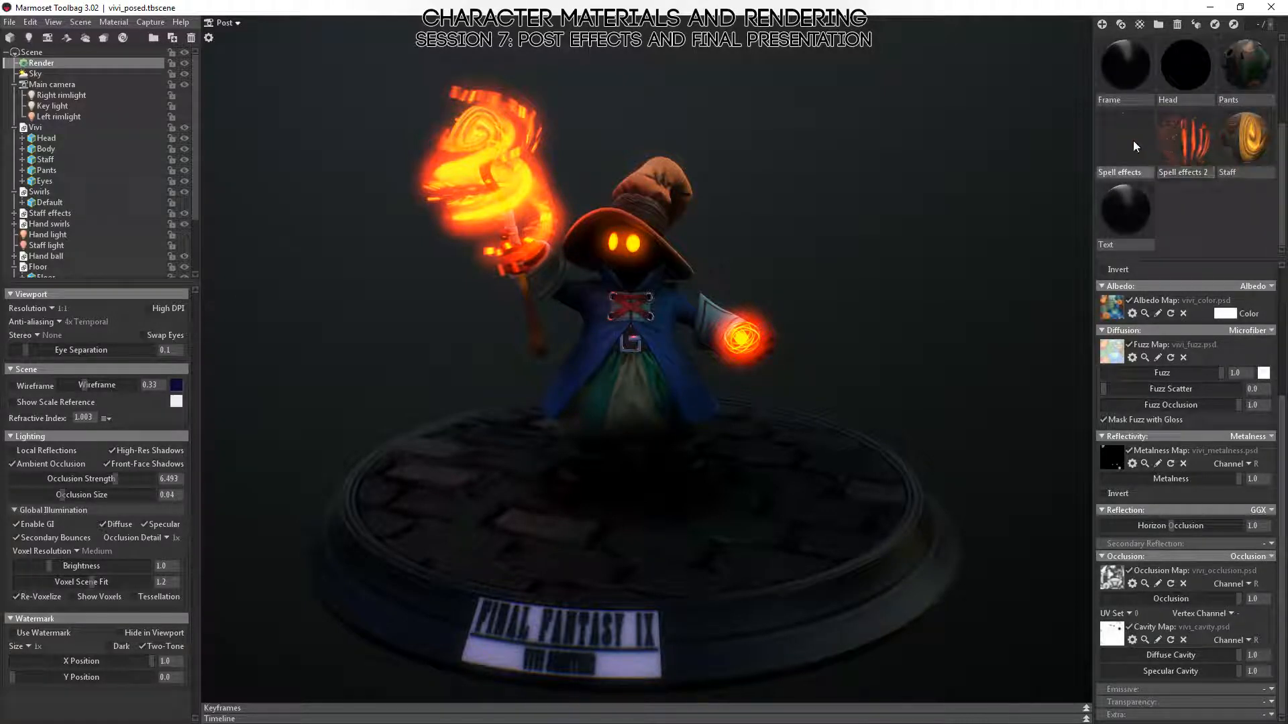
left_click(1184, 139)
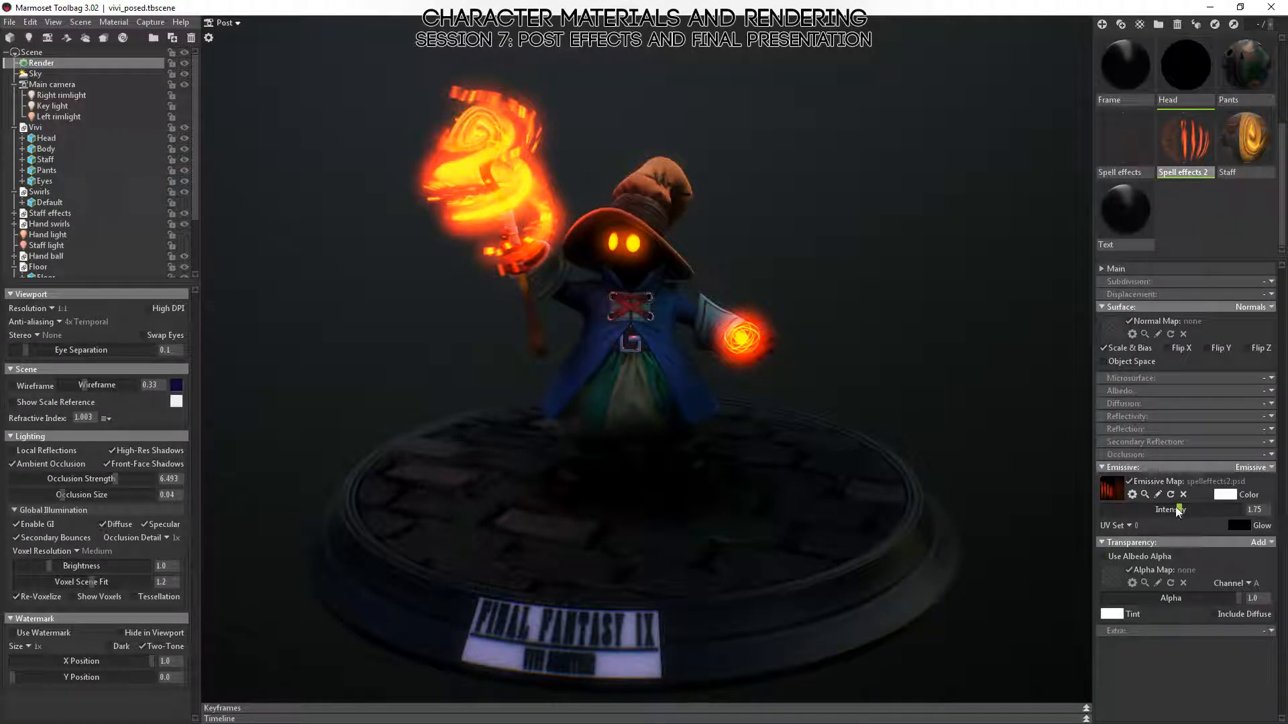
left_click_drag(1179, 510, 1251, 510)
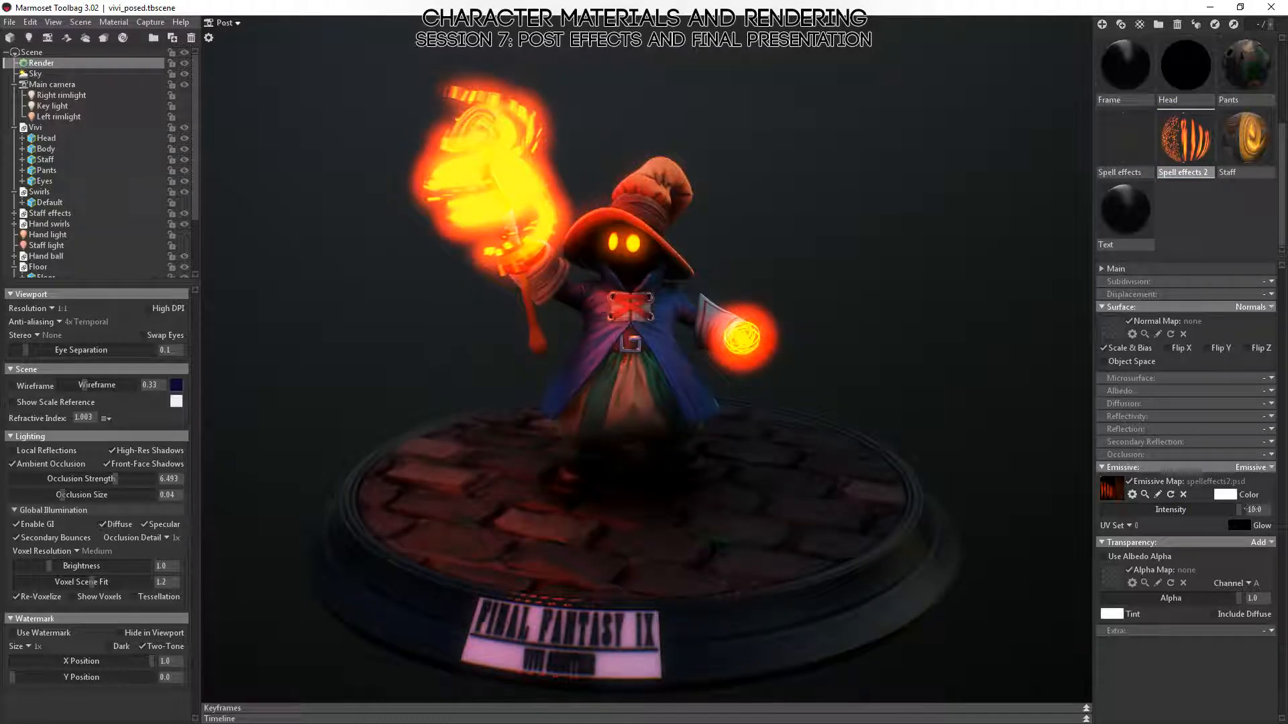
right_click_drag(538, 495, 567, 592, "alt")
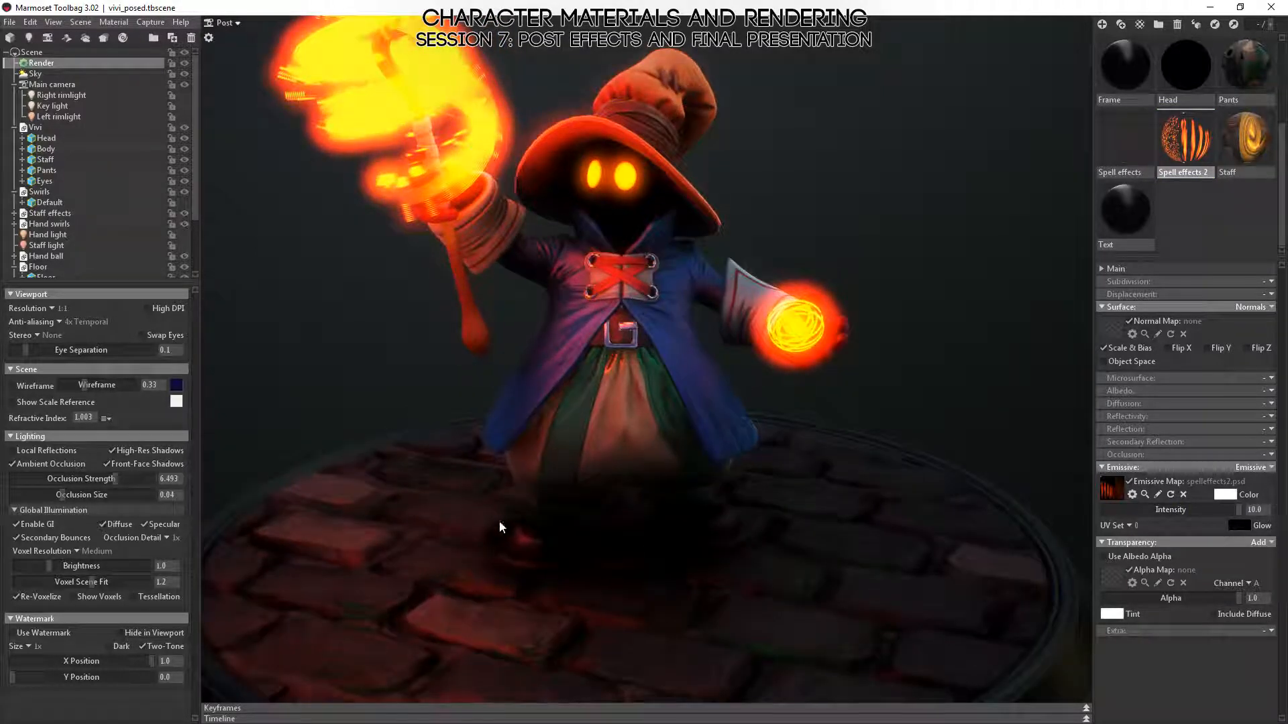
middle_click_drag(511, 496, 530, 316, "alt")
right_click_drag(551, 503, 566, 430, "alt")
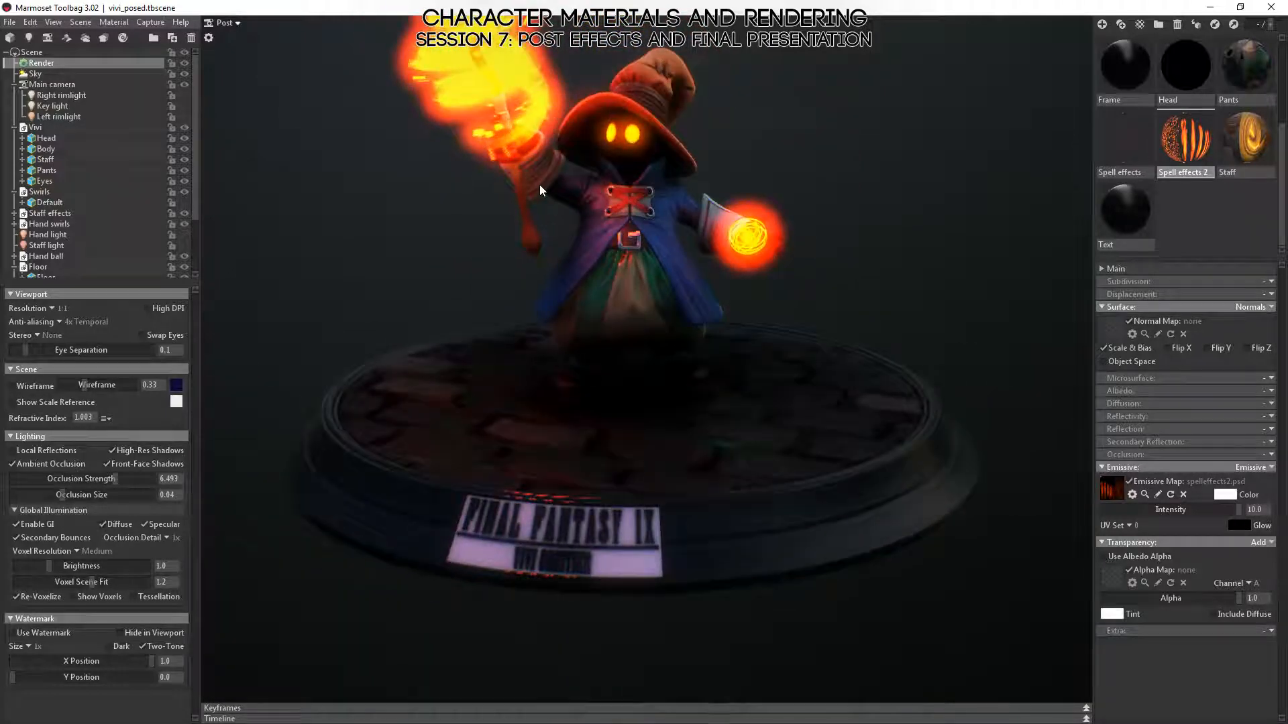
middle_click_drag(517, 130, 519, 143, "alt")
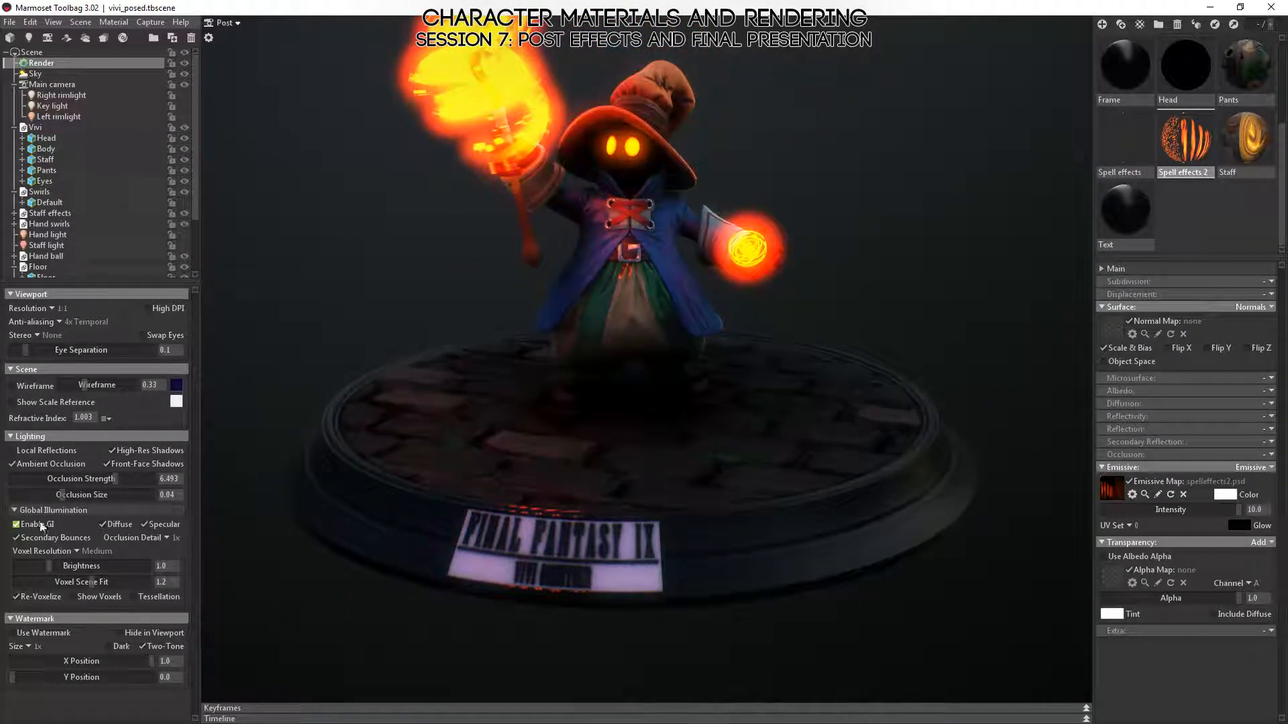
left_click_drag(487, 441, 583, 443, "alt")
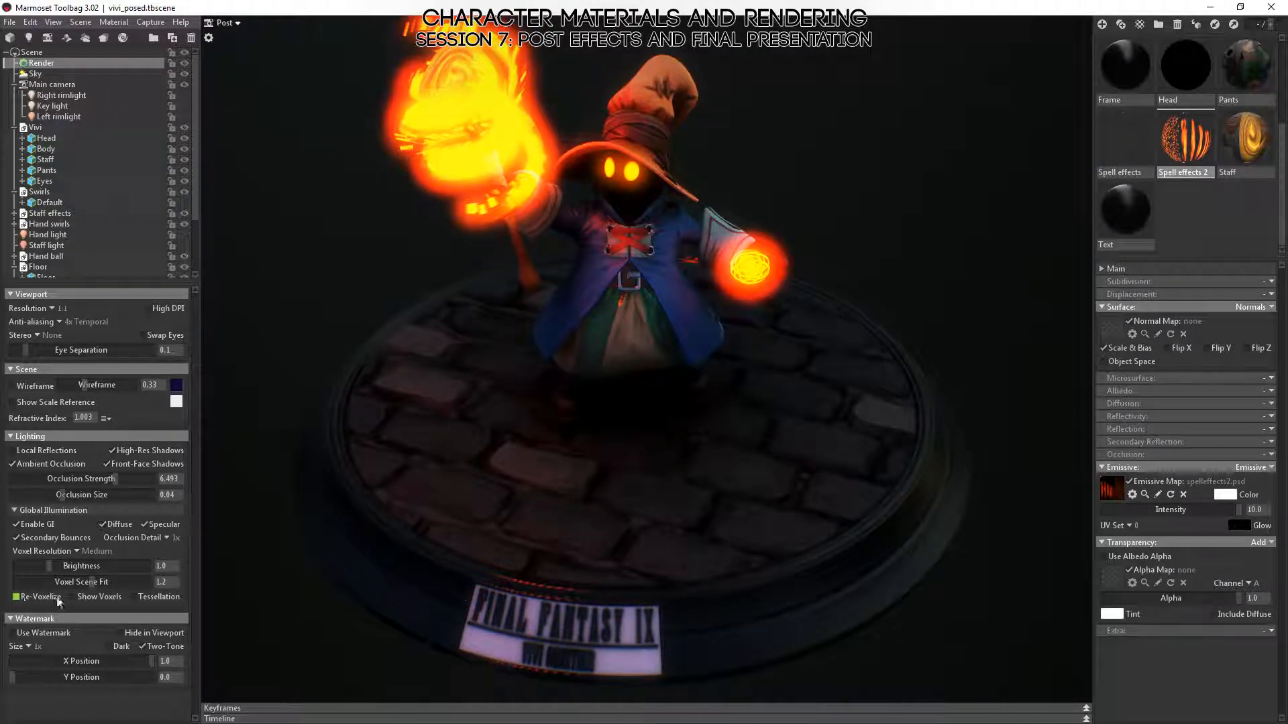
- Set the Emissive Intensity of the Spell effects 2 material to 50 and view the lit figure from the front
mouse_move(1240, 517)
left_mouse_down()
mouse_move(1104, 515)
mouse_move(1256, 499)
mouse_move(1035, 521)
mouse_move(1248, 515)
left_mouse_up()
type("50")
key("Return")
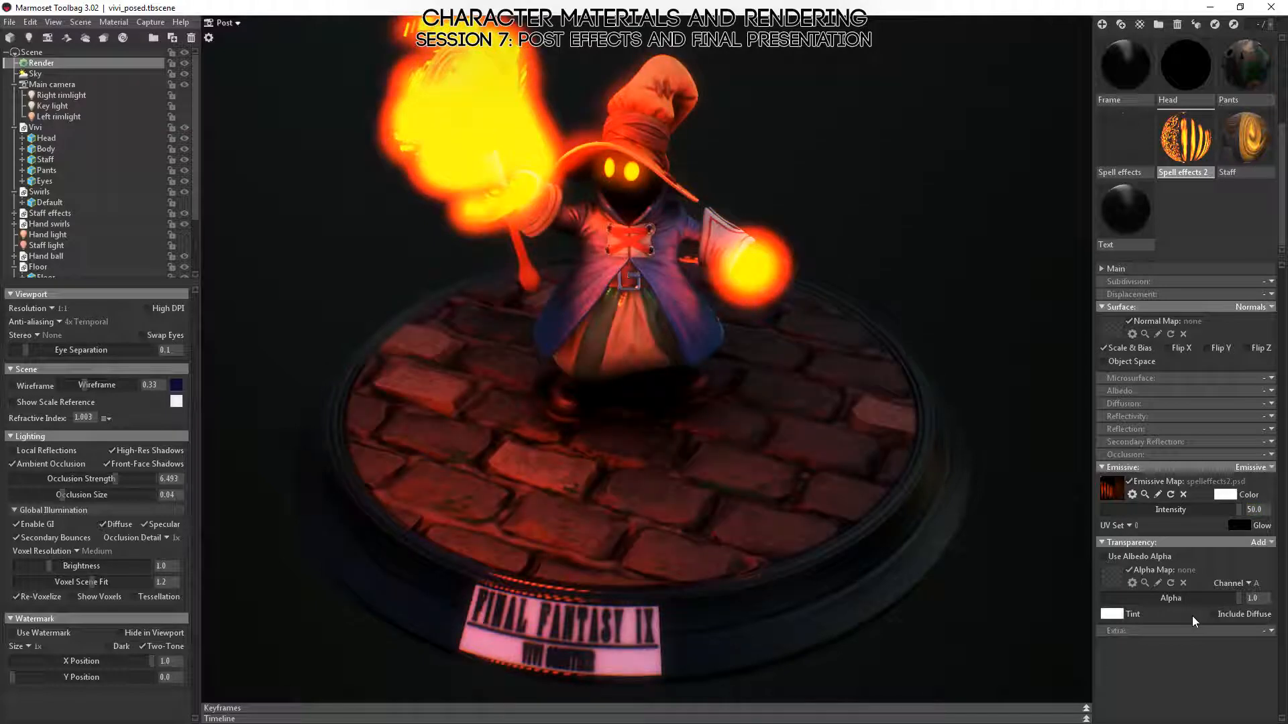
left_click_drag(721, 555, 1032, 489)
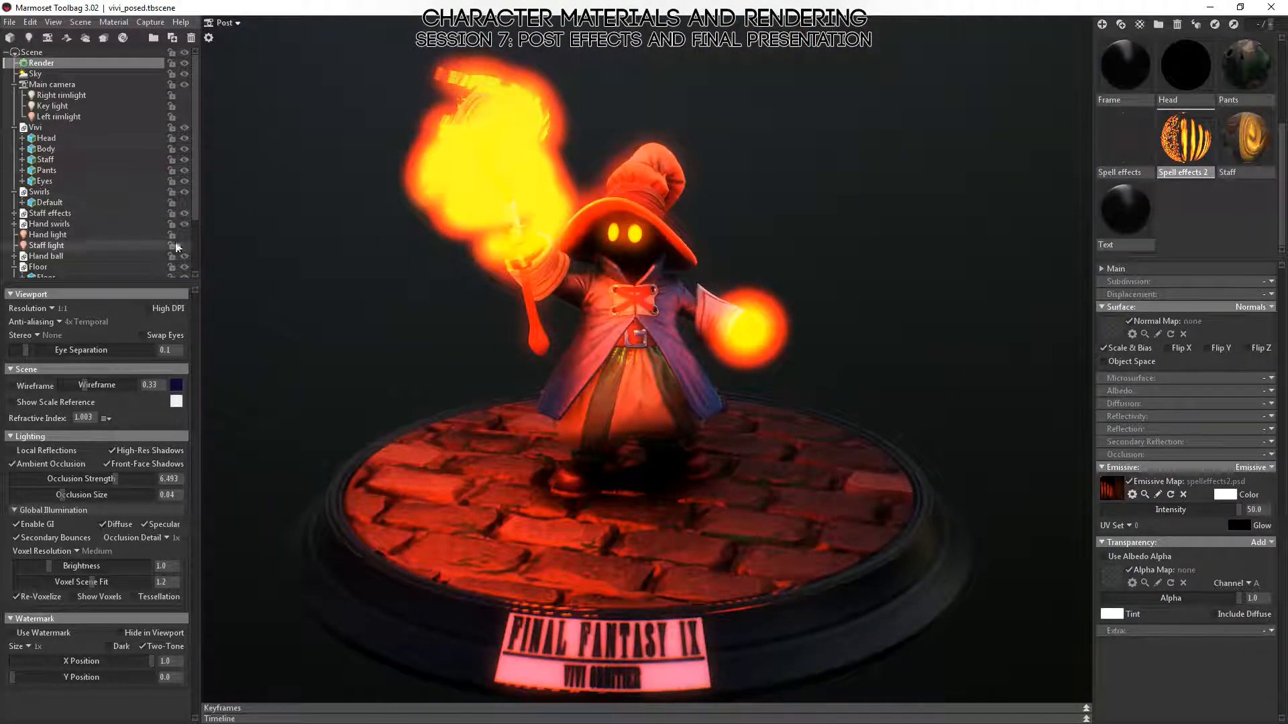
- Show the Default mesh of the Swirls group and view it around the figure
scroll(177, 247, "down", 2)
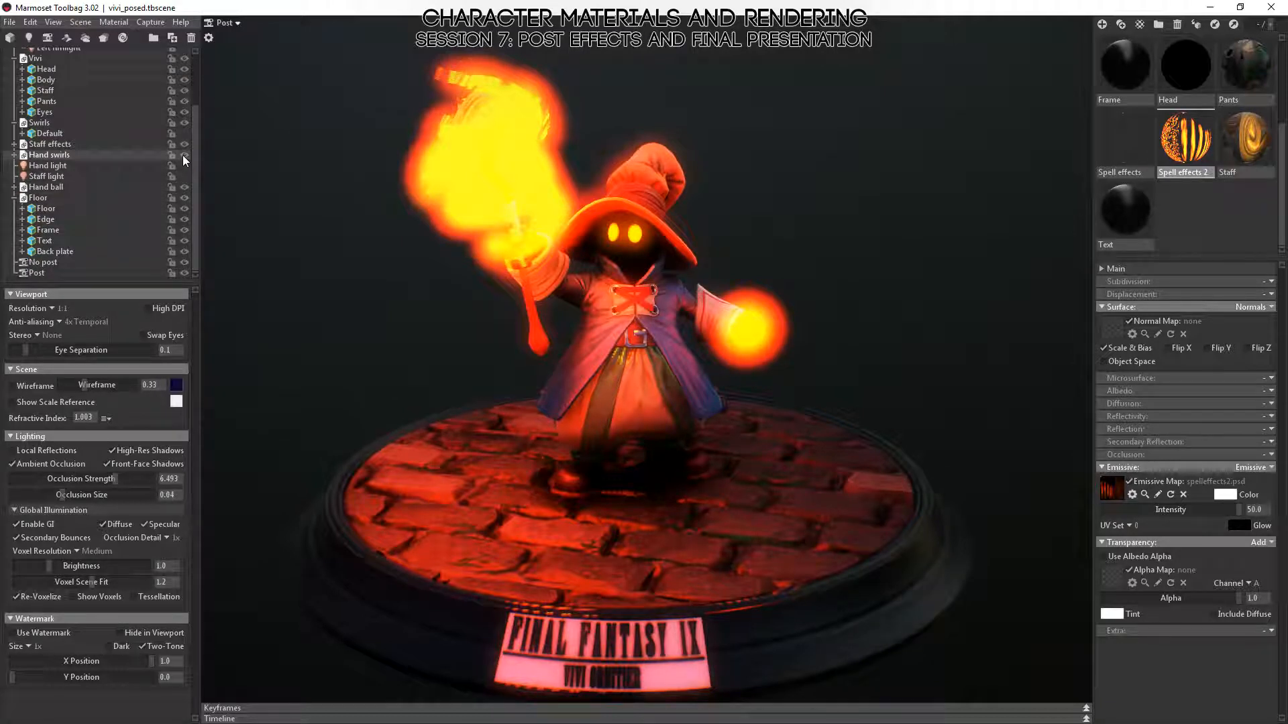
left_click(185, 134)
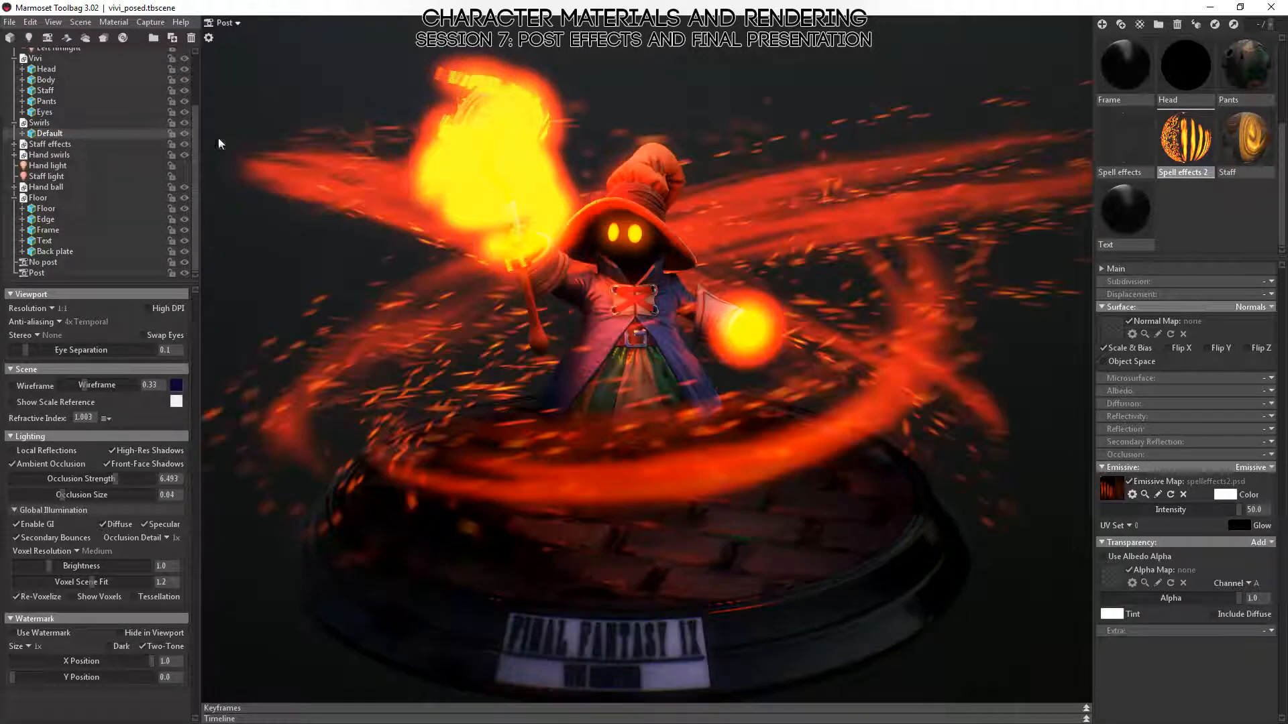
left_click_drag(702, 262, 685, 300)
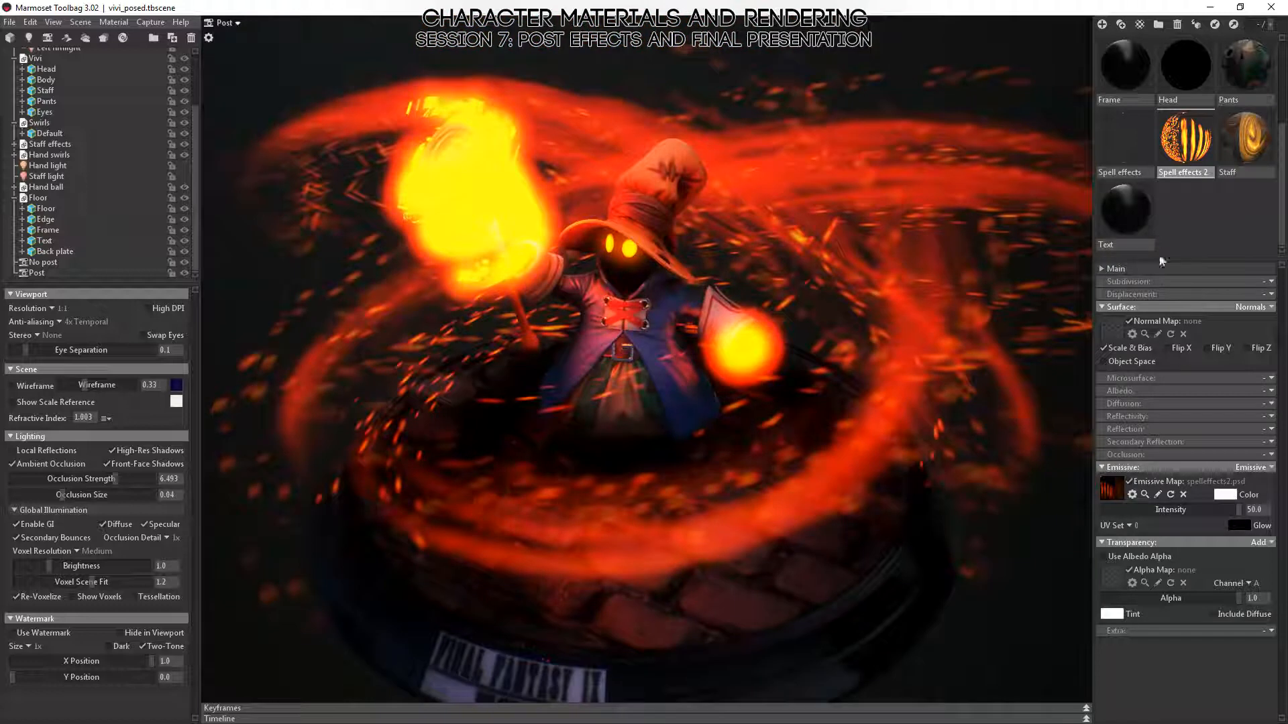
- Disable Cast Shadows on the Default mesh of the Swirls group
left_click(51, 124)
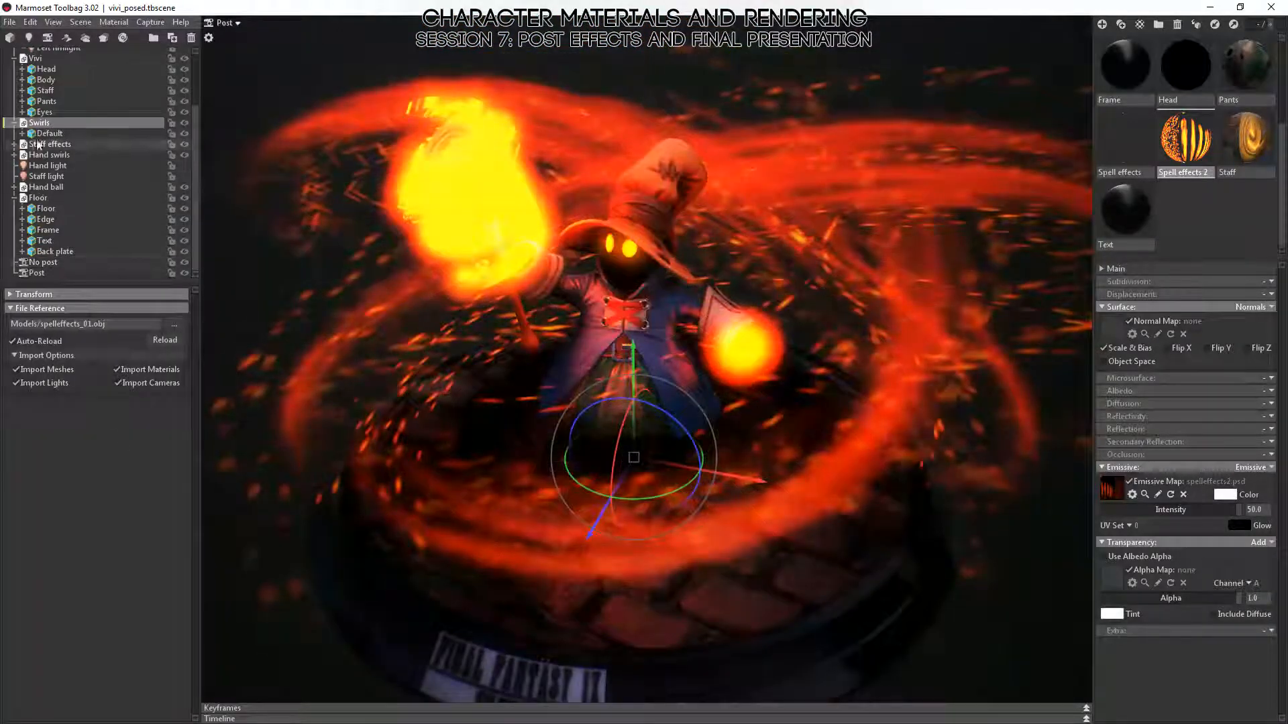
left_click(47, 134)
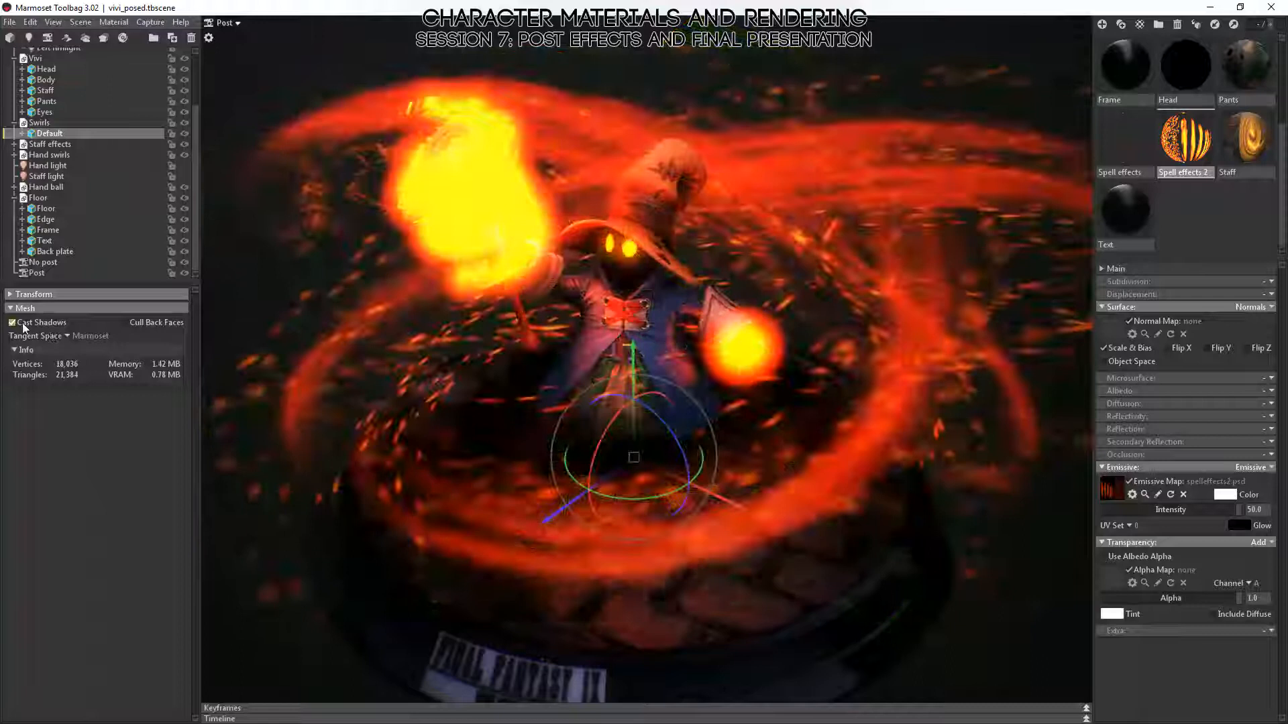
left_click(24, 326)
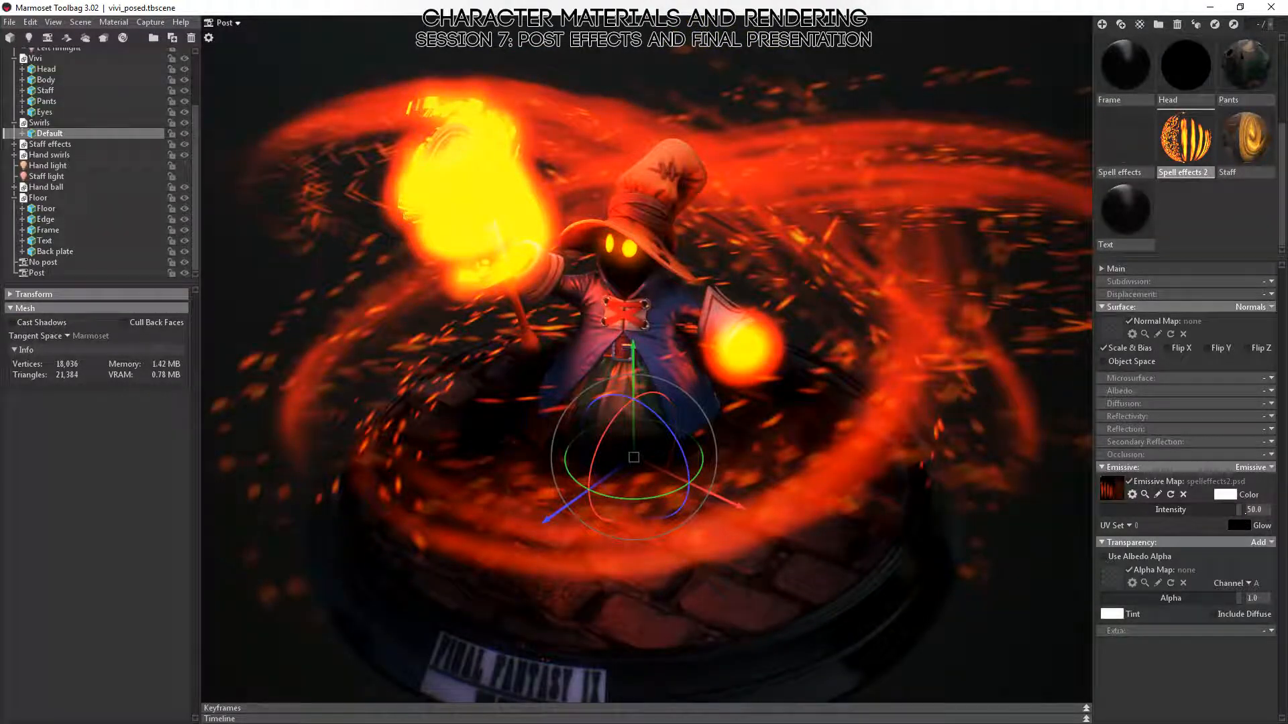
- Raise the Emissive Intensity of the Spell effects material to 3.933 and inspect the swirls around the figure with nothing selected
left_click(1125, 139)
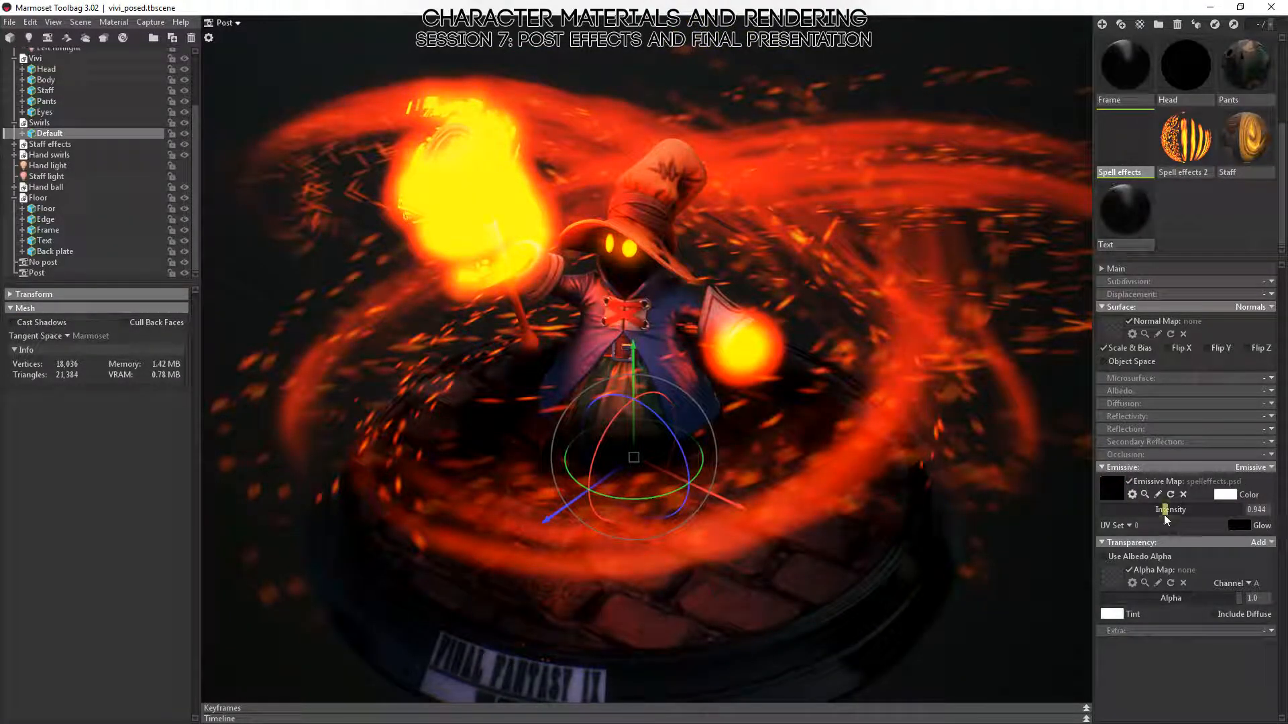
mouse_move(1164, 514)
left_mouse_down()
mouse_move(1207, 510)
mouse_move(1174, 509)
left_mouse_up()
left_click_drag(644, 424, 691, 396)
left_click_drag(836, 535, 561, 547)
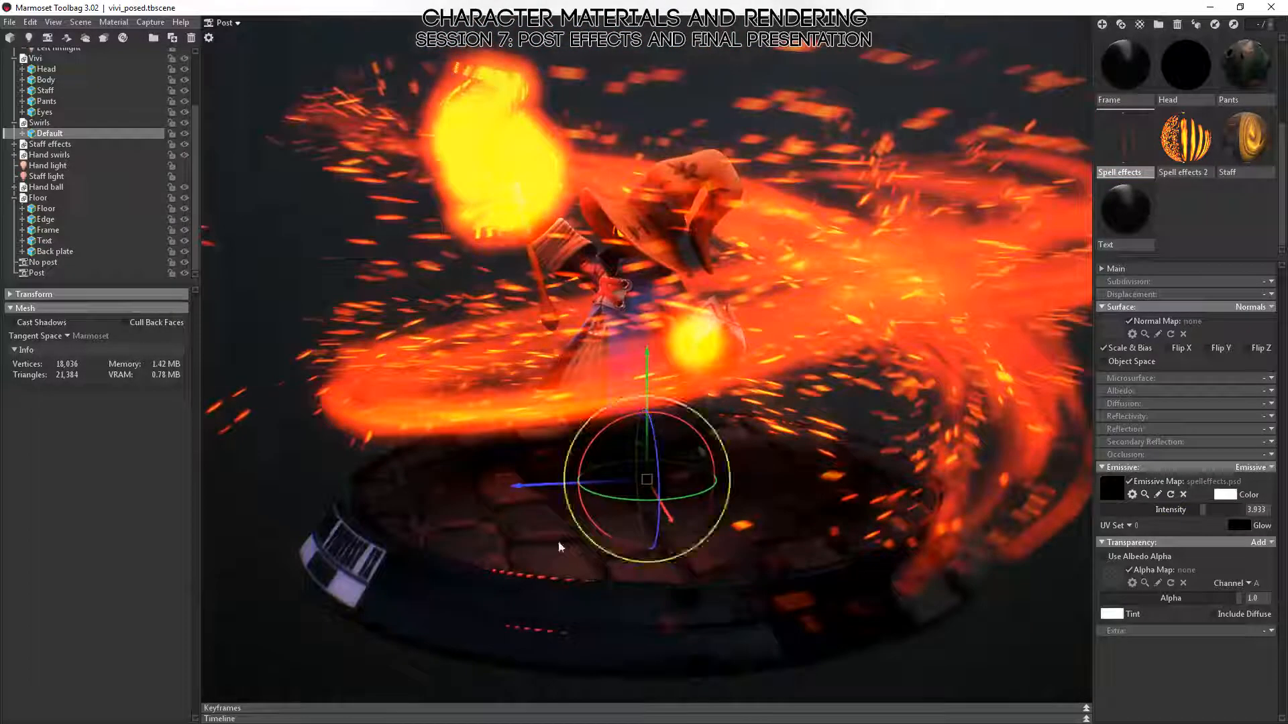
left_click(266, 619)
left_click_drag(432, 569, 662, 469)
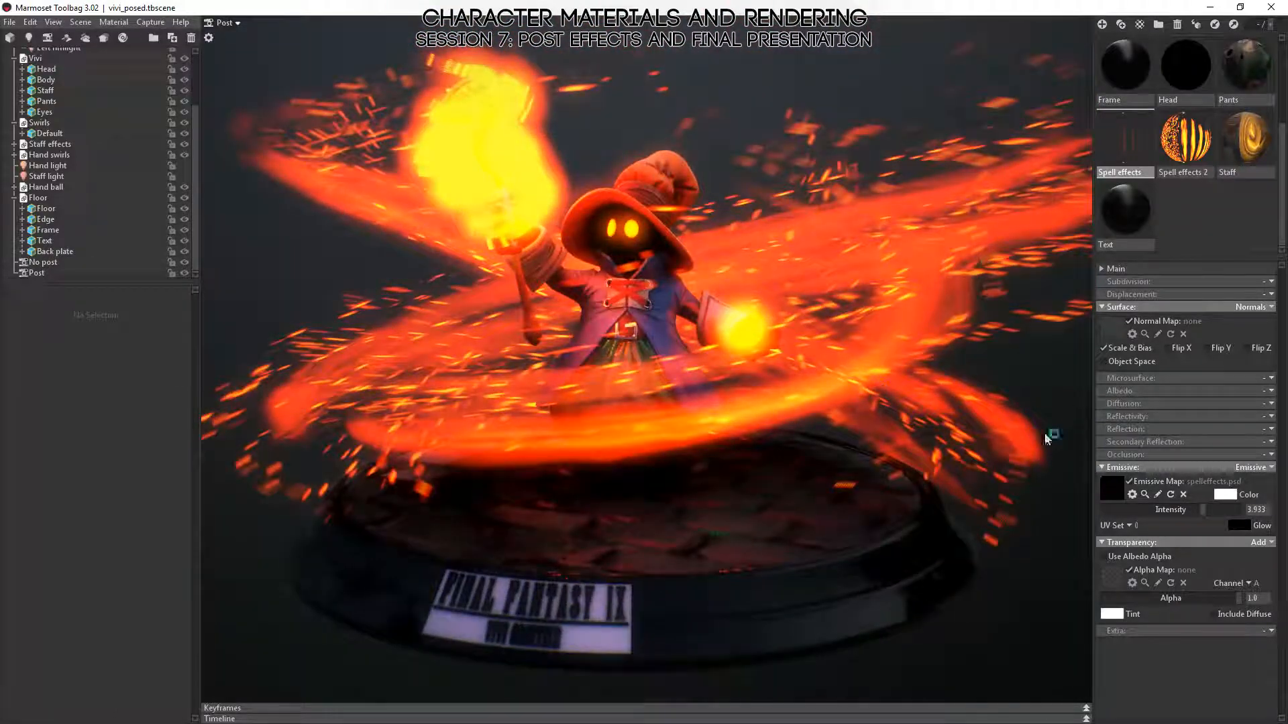
- Try a higher Global Illumination Brightness in the render settings, reset it to 1.0 and view the figure from other angles
scroll(40, 94, "up", 3)
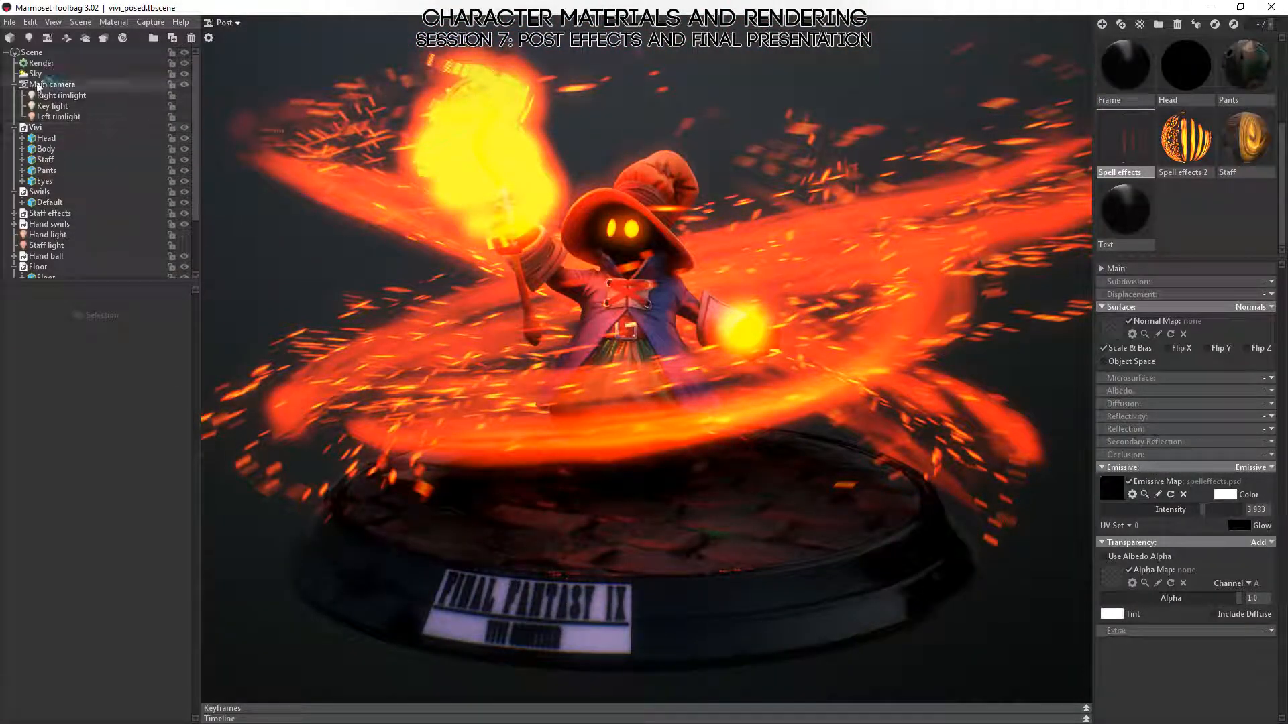
left_click(37, 63)
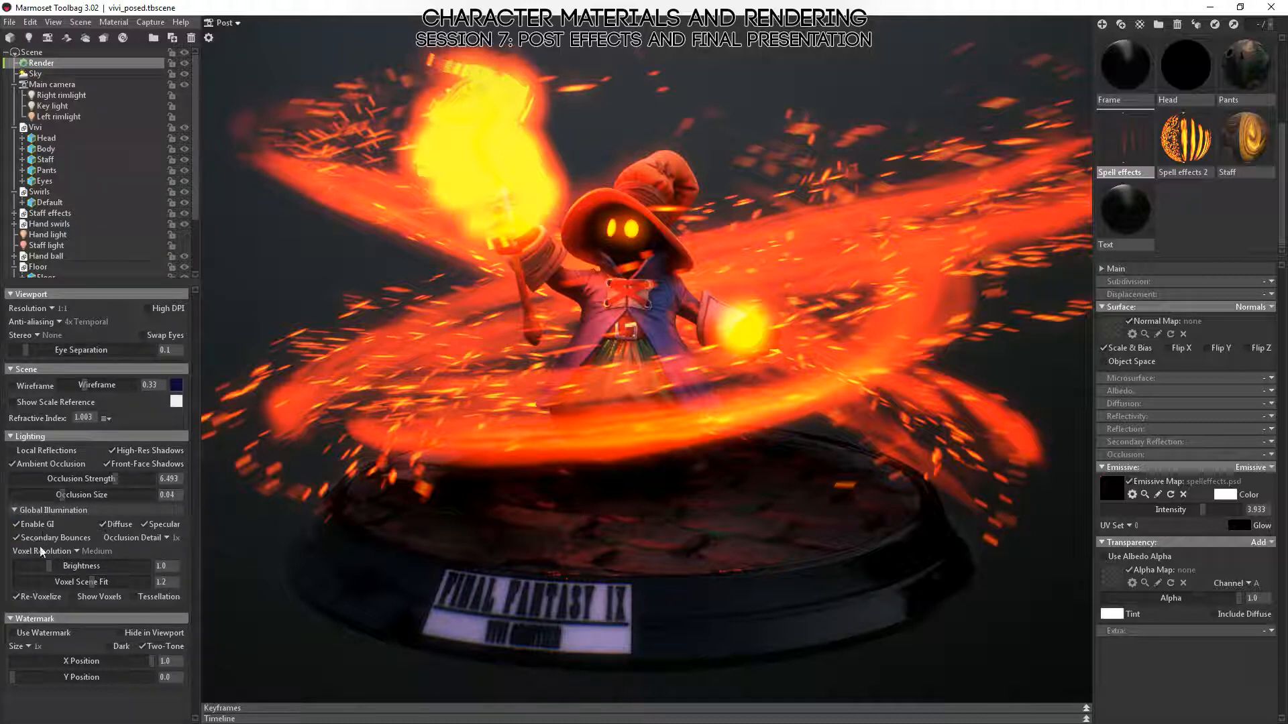
mouse_move(52, 567)
left_mouse_down()
mouse_move(113, 571)
mouse_move(29, 579)
mouse_move(51, 579)
left_mouse_up()
left_click_drag(174, 567, 118, 571)
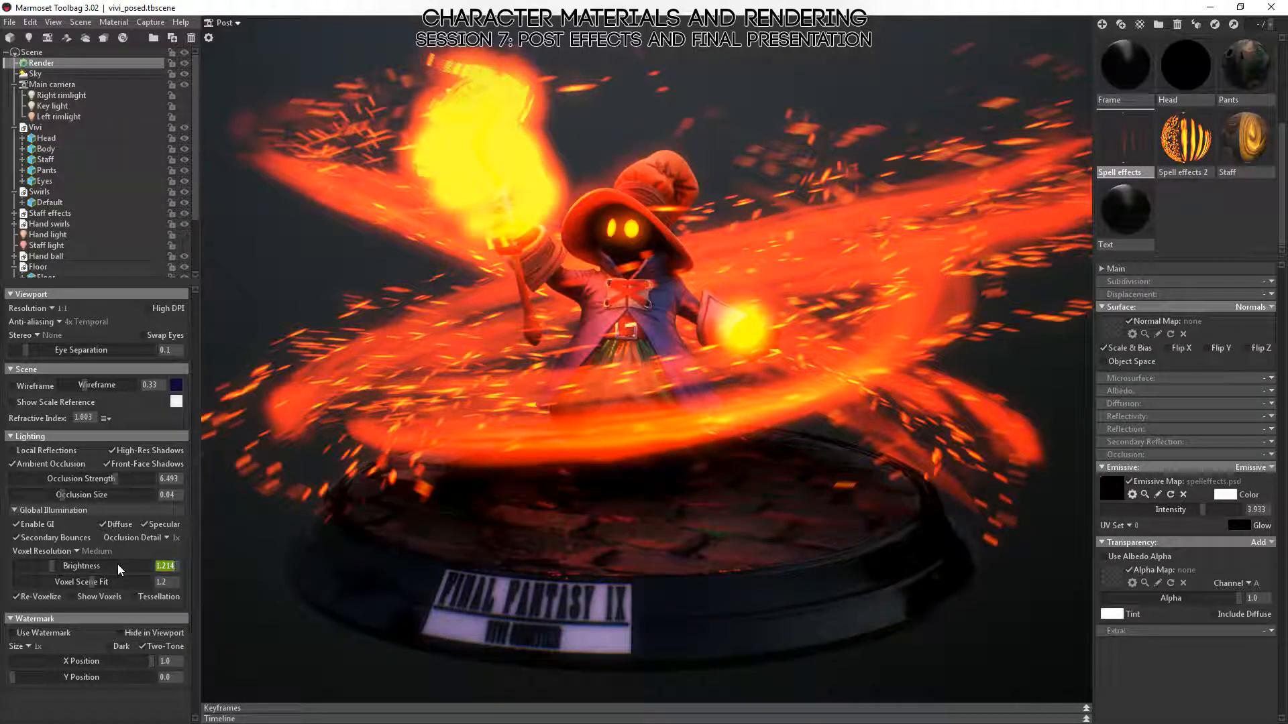
type("1")
key("Return")
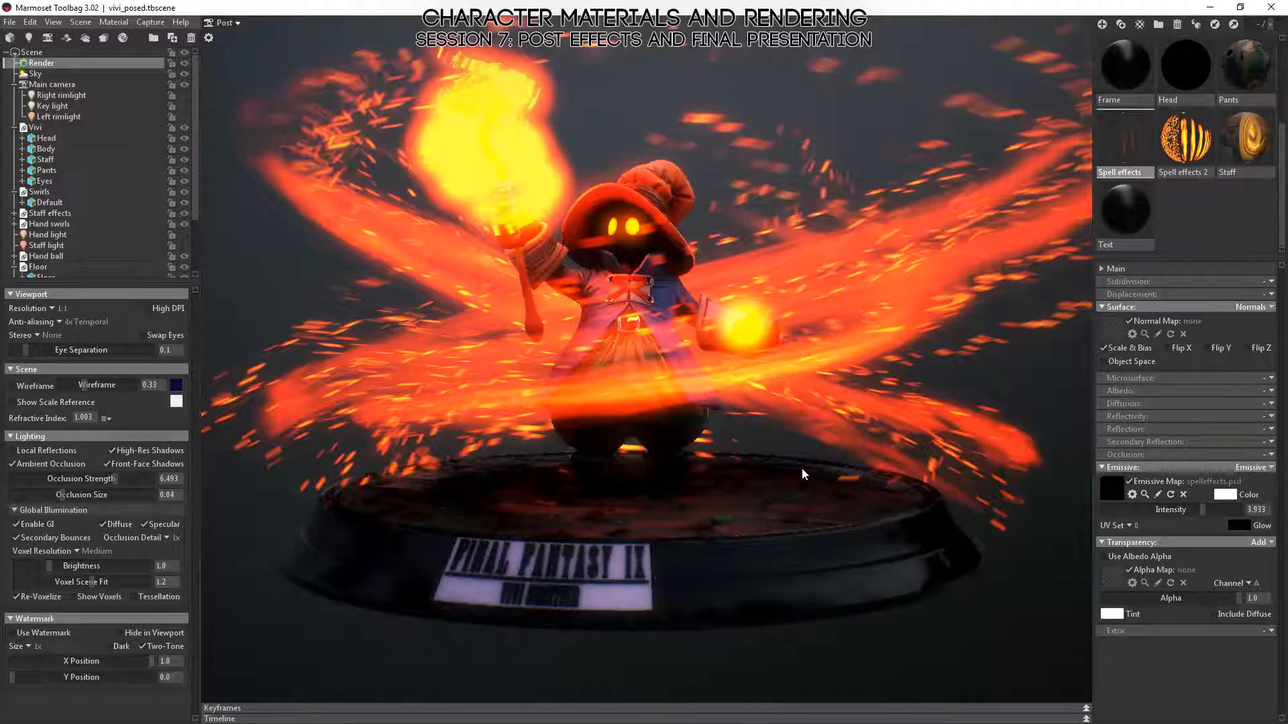
left_click_drag(802, 468, 777, 410)
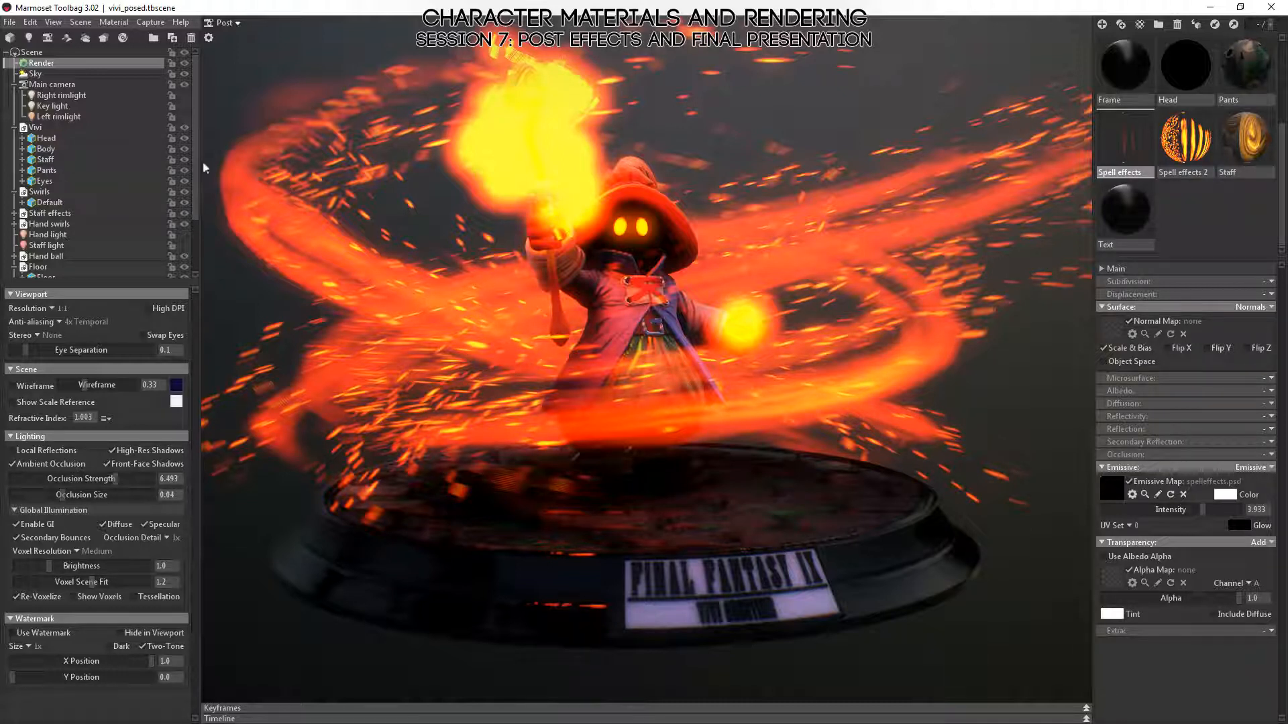
- Turn on the right rimlight, key light and left rimlight of the main camera
left_click(183, 94)
left_click(185, 107)
left_click(183, 118)
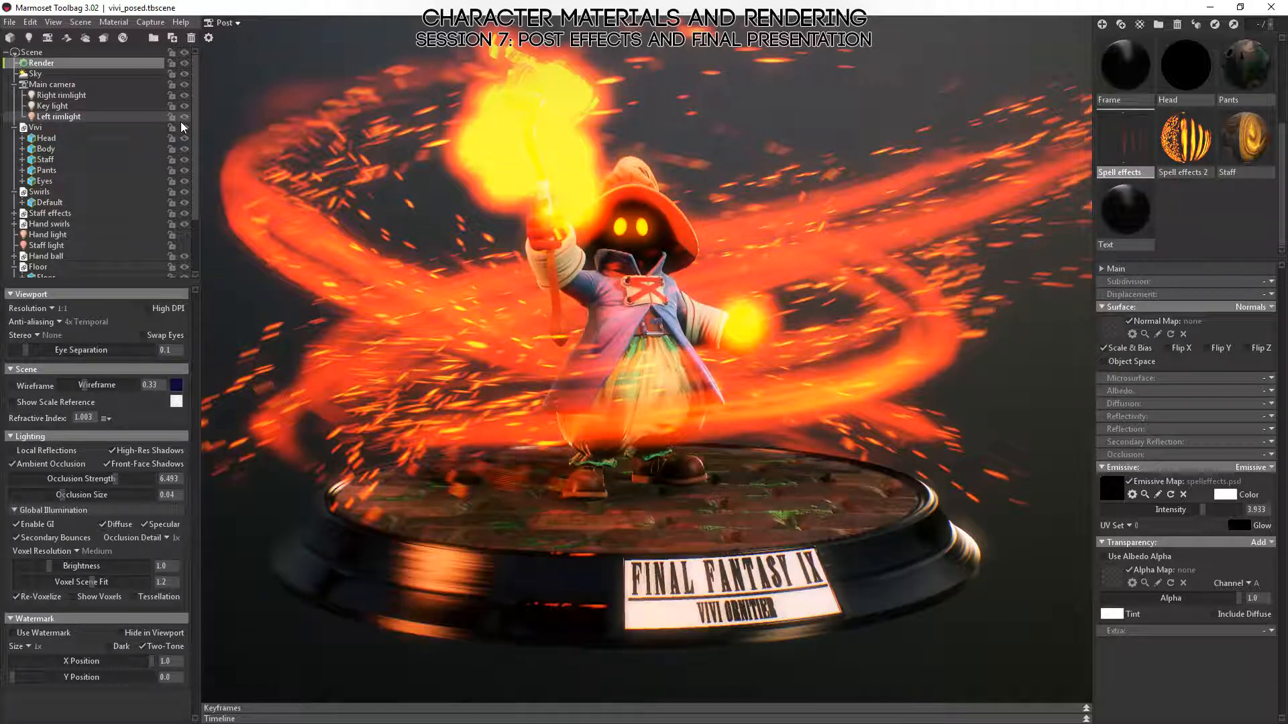
left_click_drag(798, 496, 778, 522)
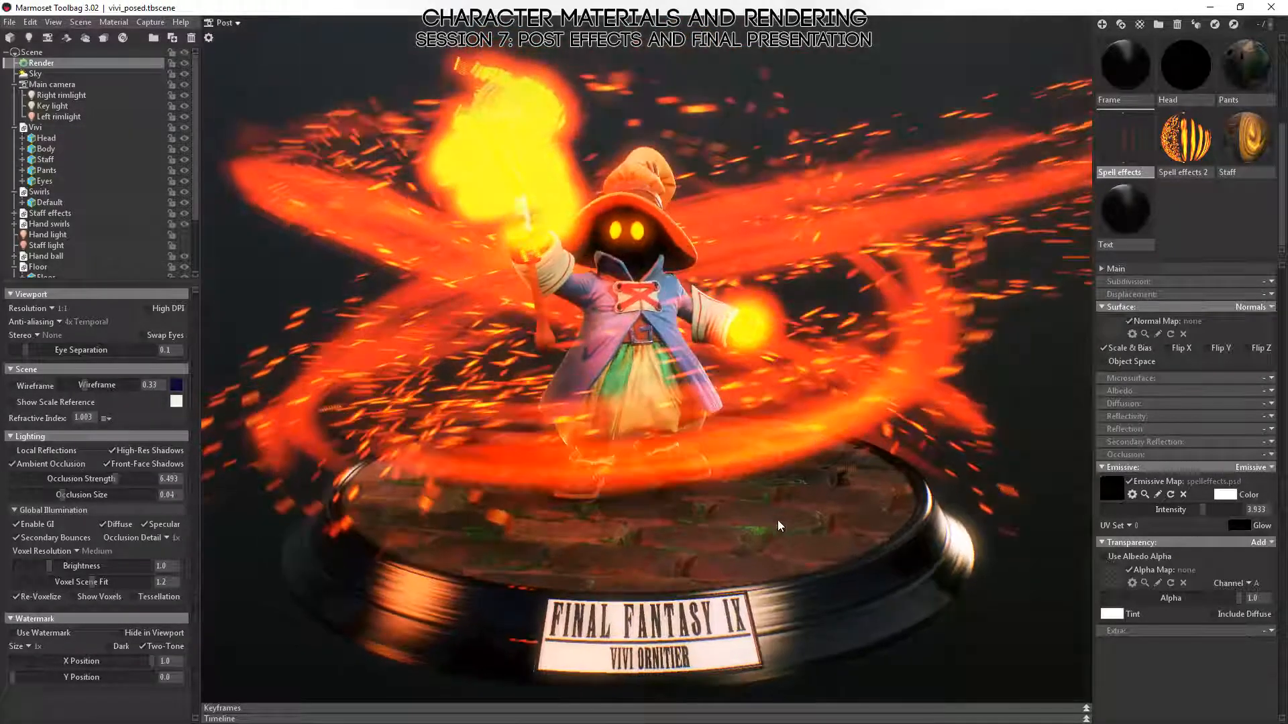
- Lower the Emissive Intensity of the Spell effects material and set that of Spell effects 2 to 2.149
left_click(1113, 160)
left_click(1169, 509)
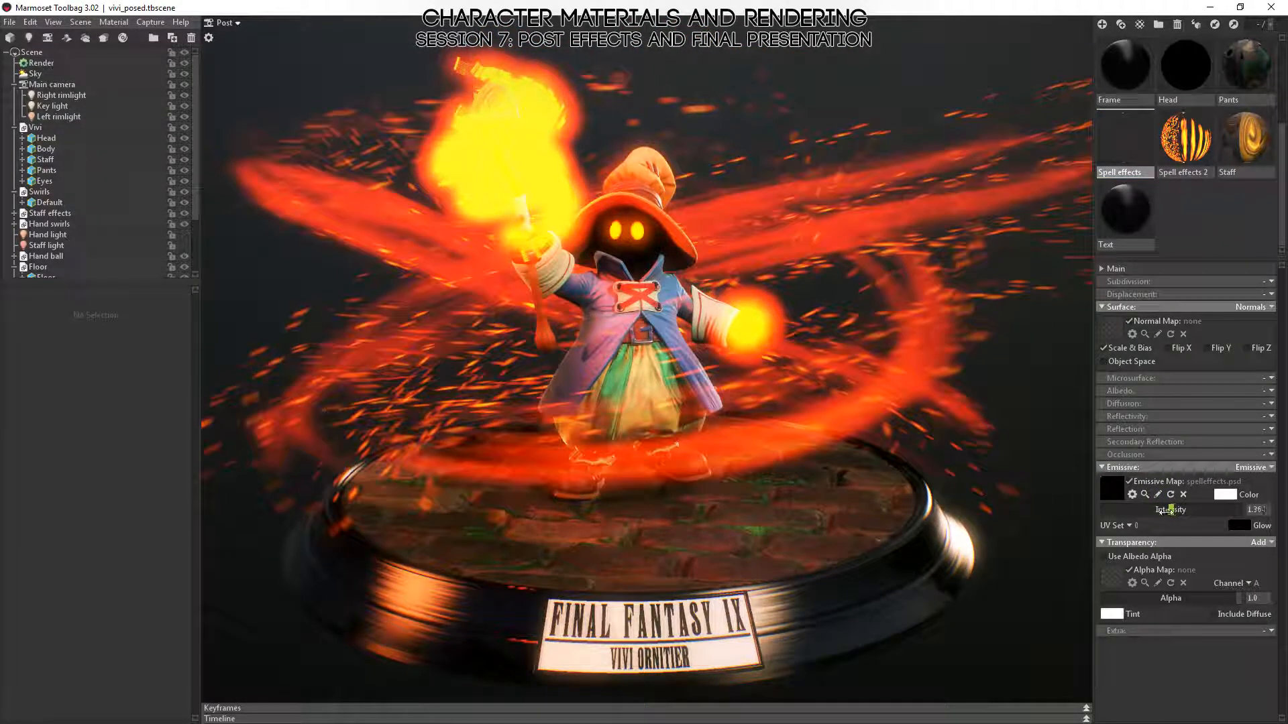
left_click(1185, 139)
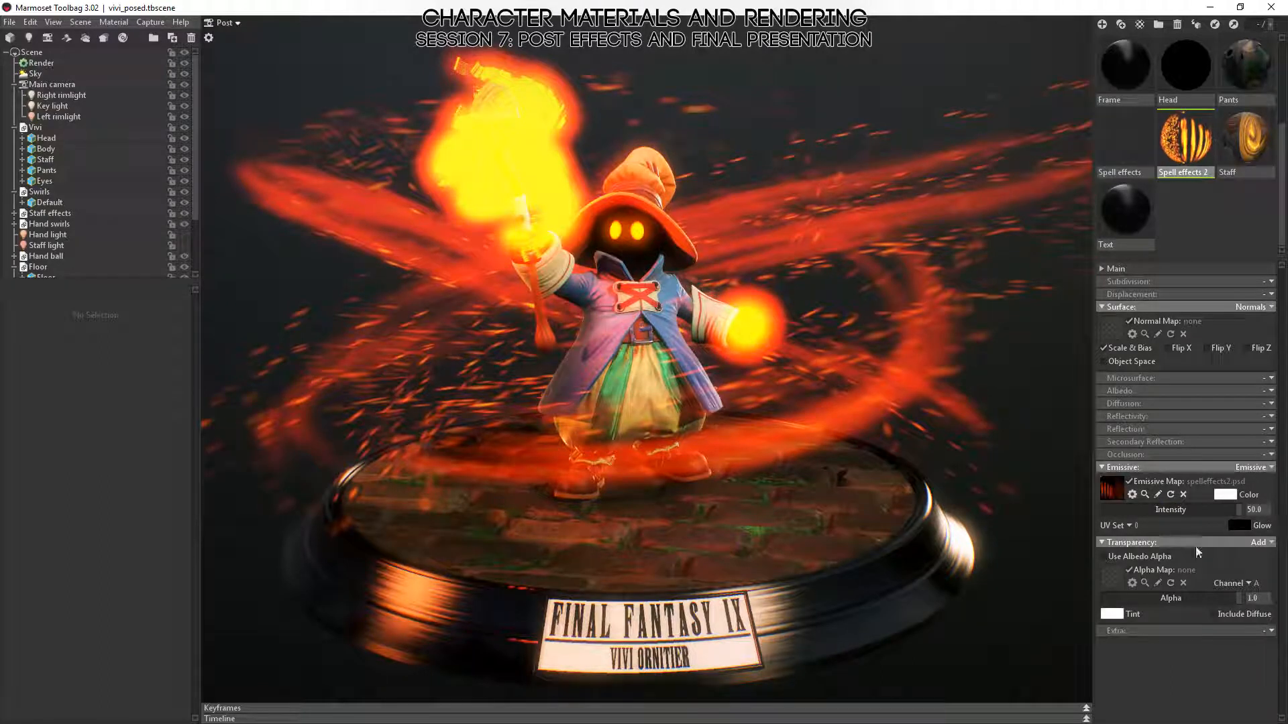
left_click(1190, 509)
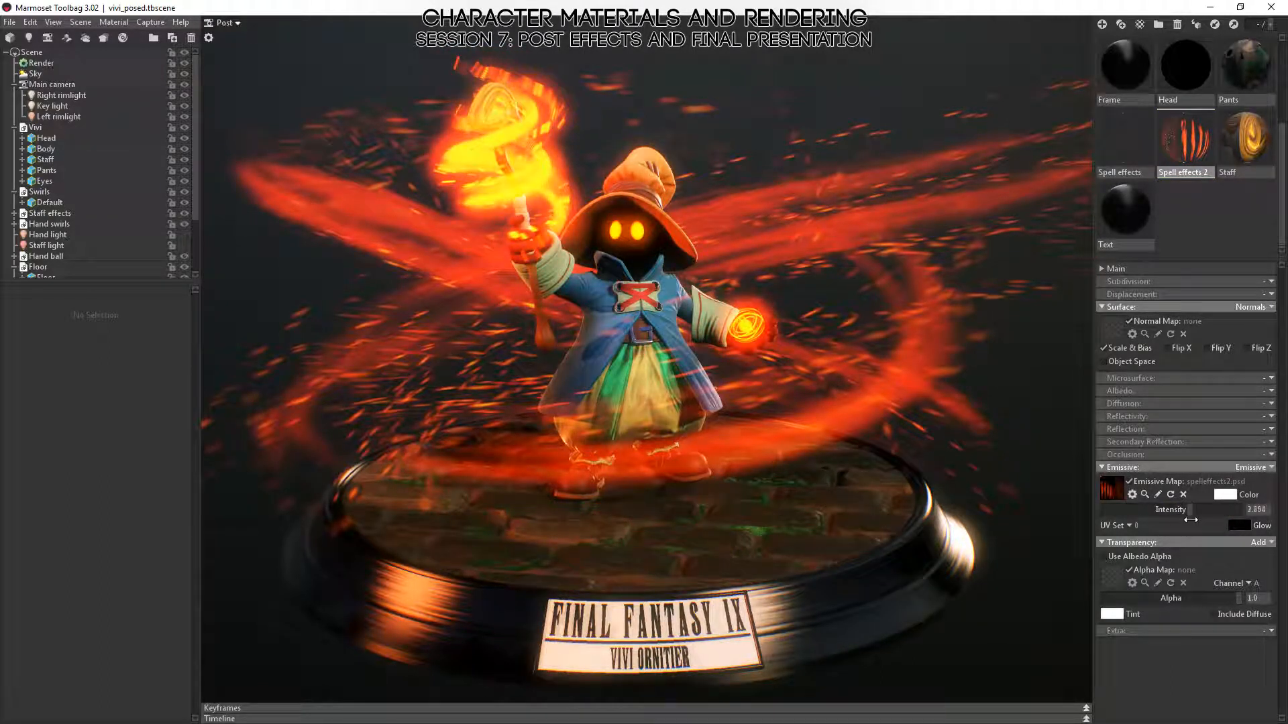
left_click_drag(1191, 520, 1185, 522)
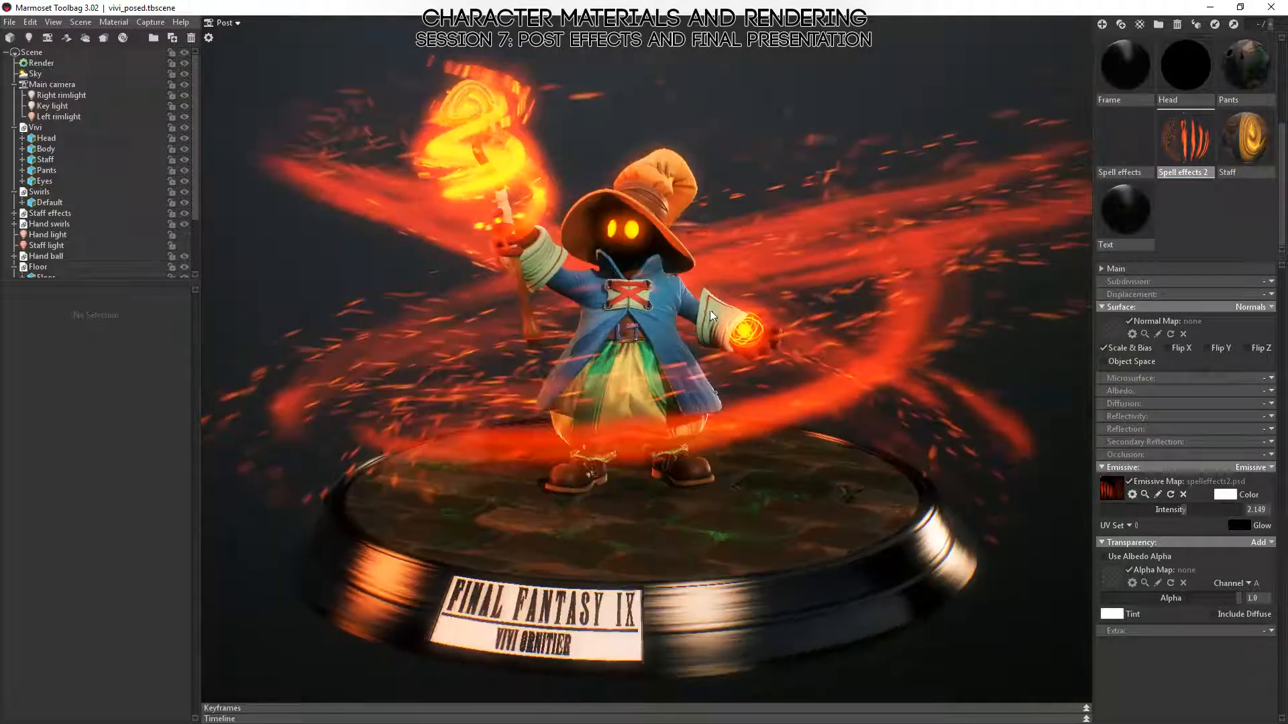
left_click_drag(710, 309, 738, 335)
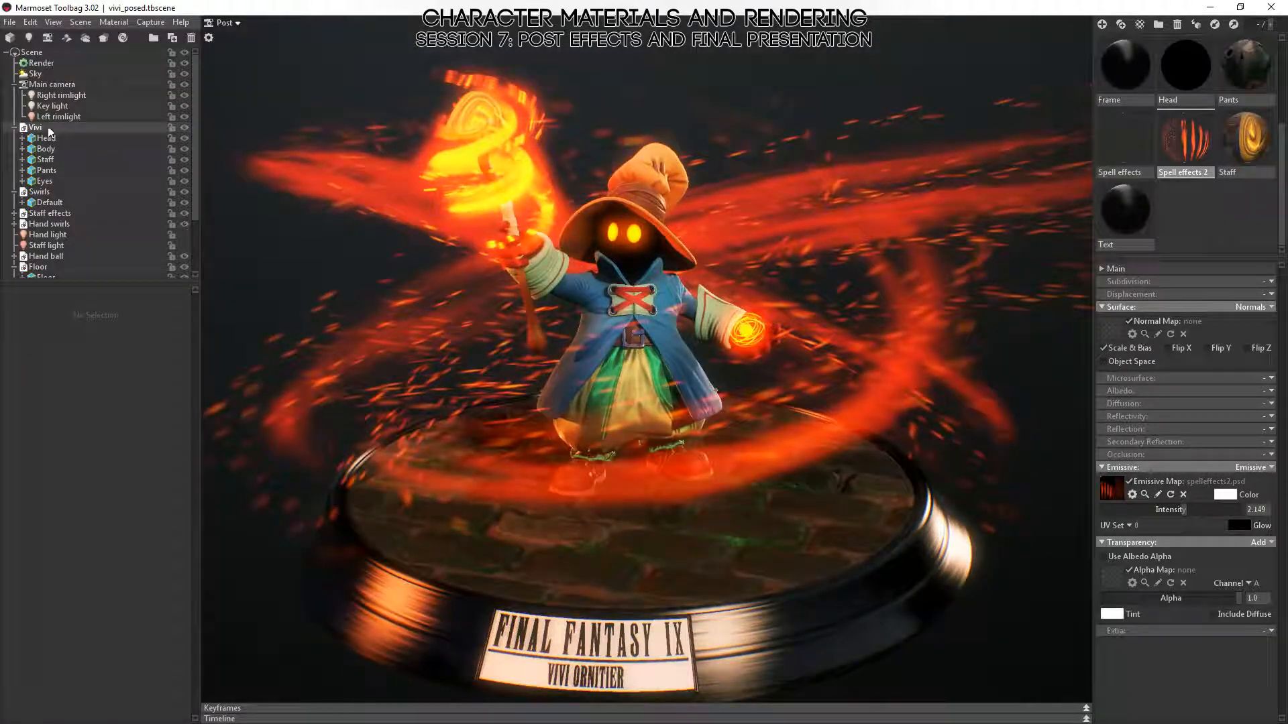
- Enable Local Reflections in the render settings and inspect the figure and base from the side and front
left_click(41, 62)
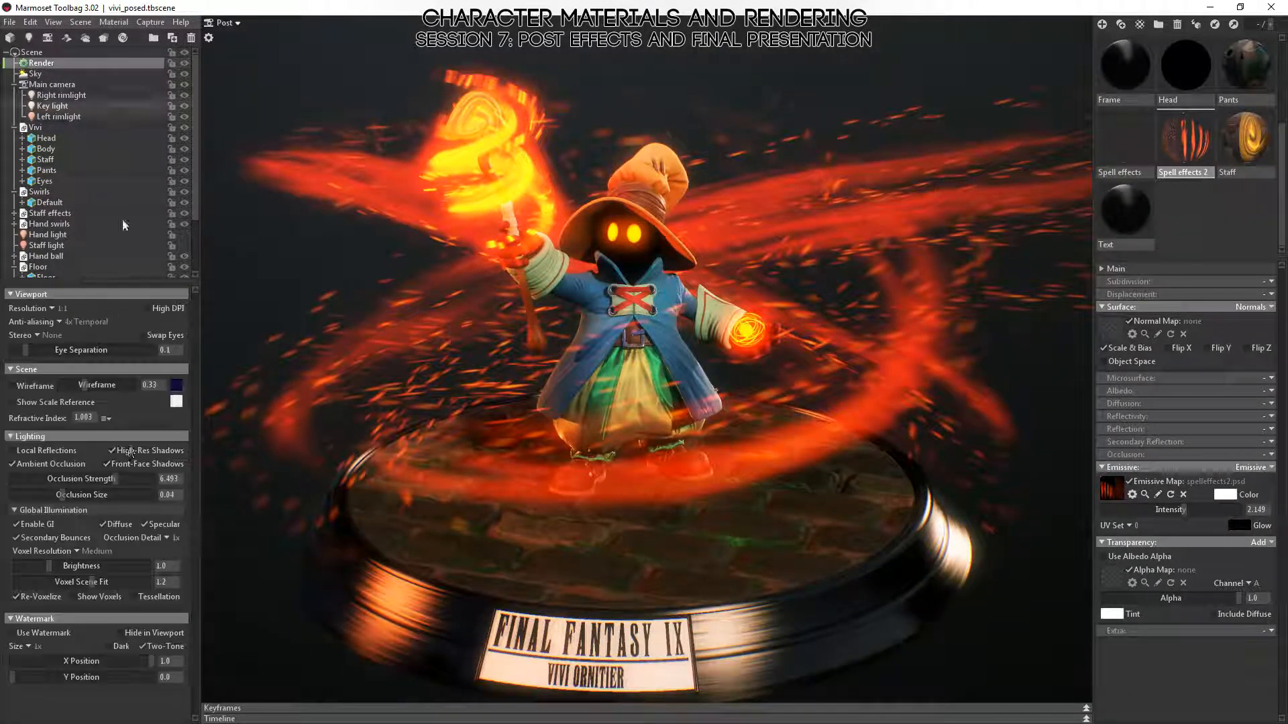
left_click(12, 451)
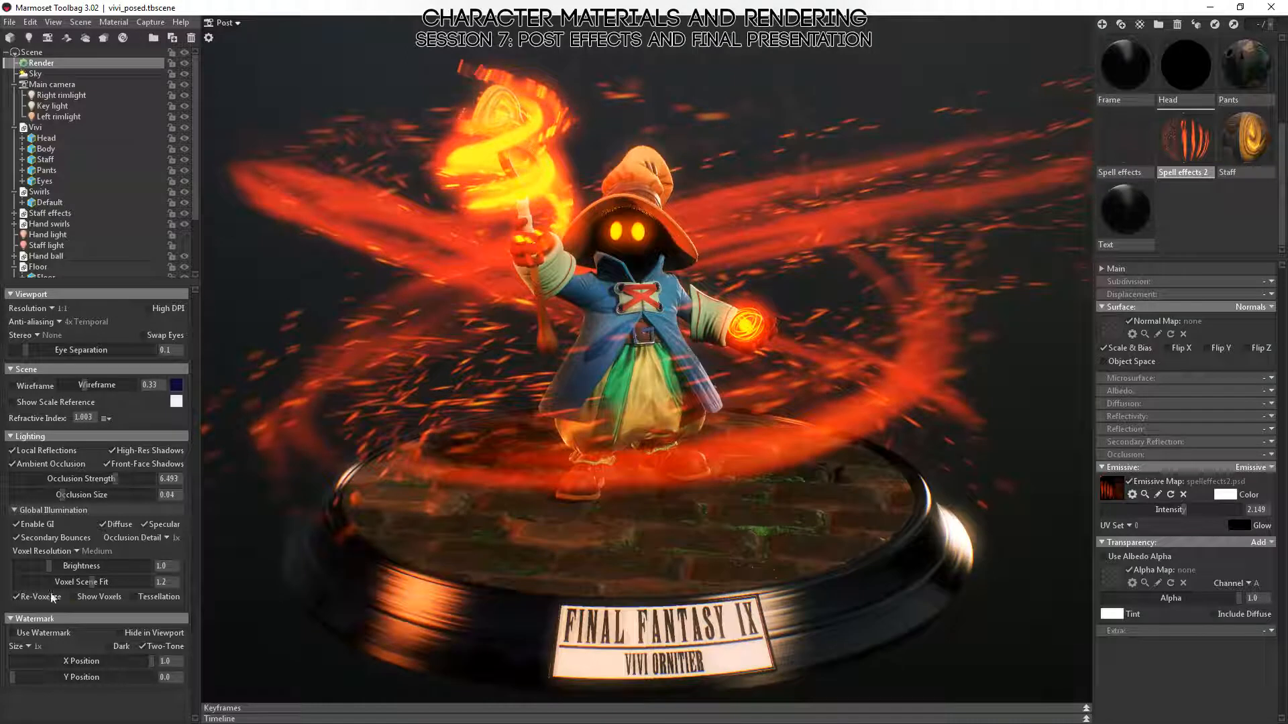
left_click_drag(430, 547, 662, 507)
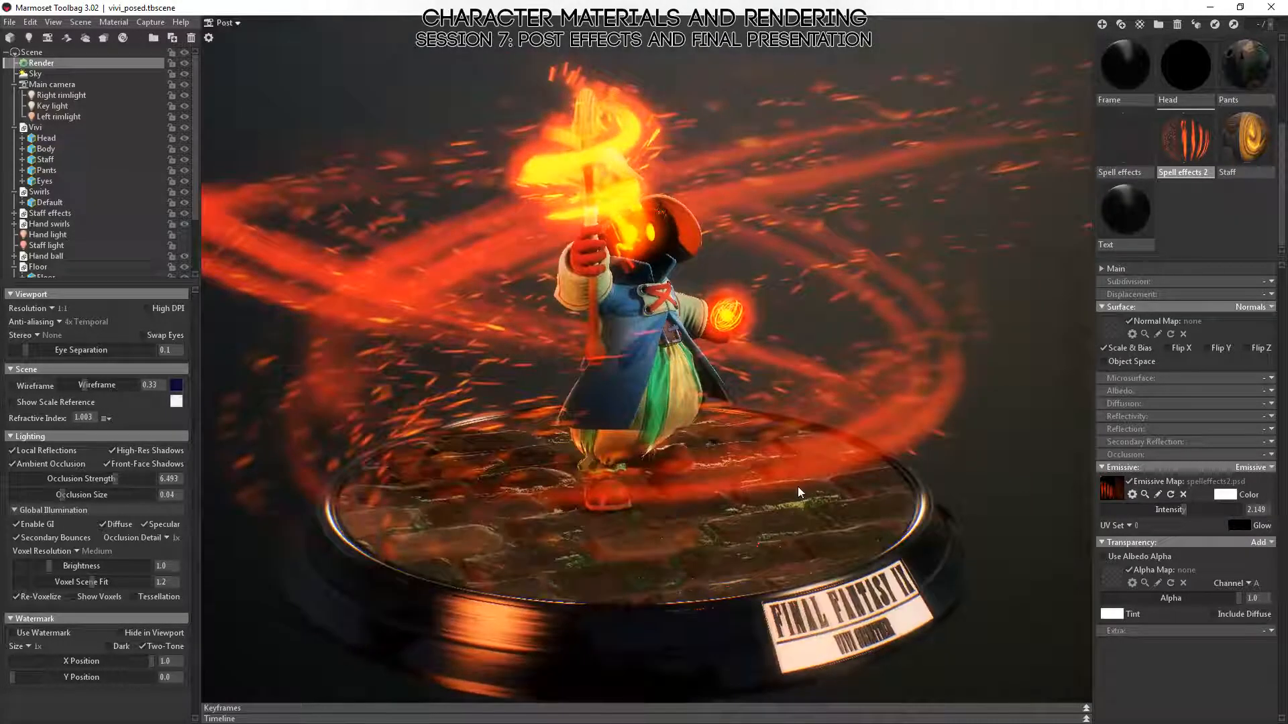
left_click_drag(798, 486, 722, 415)
- Select the Post camera and expand its orbit and pan Limits settings
scroll(74, 201, "down", 2)
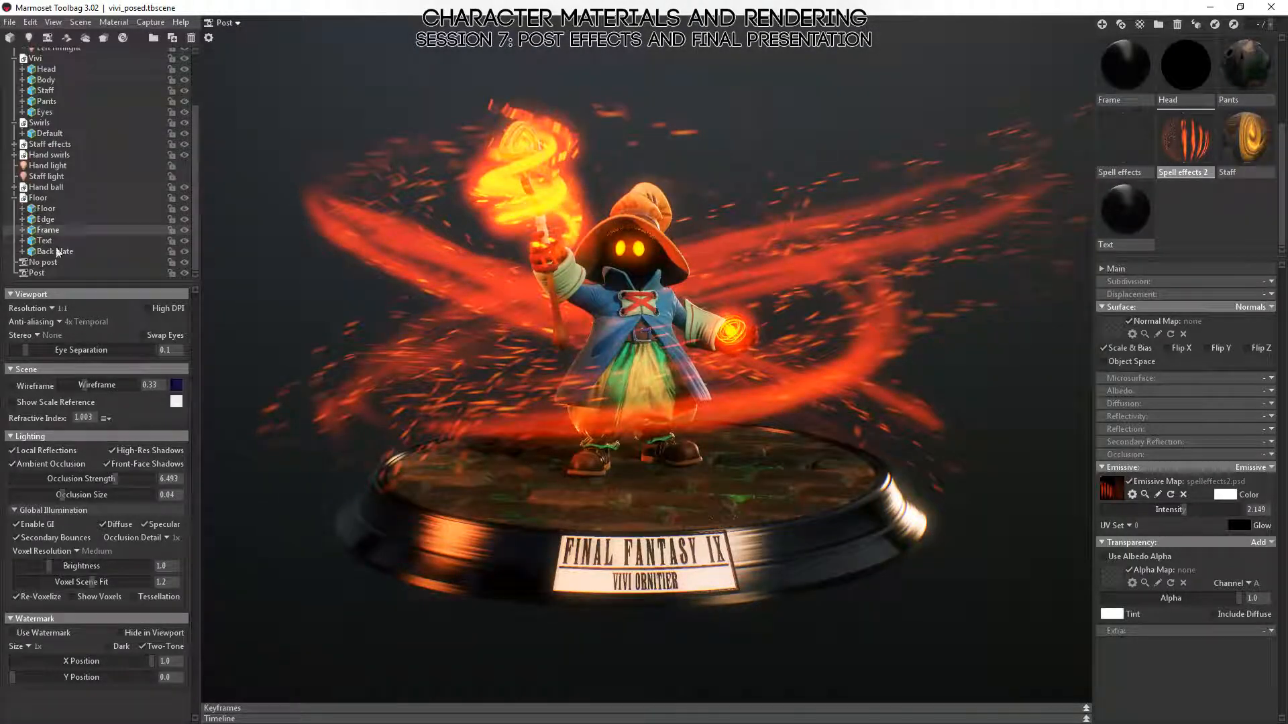
left_click(36, 273)
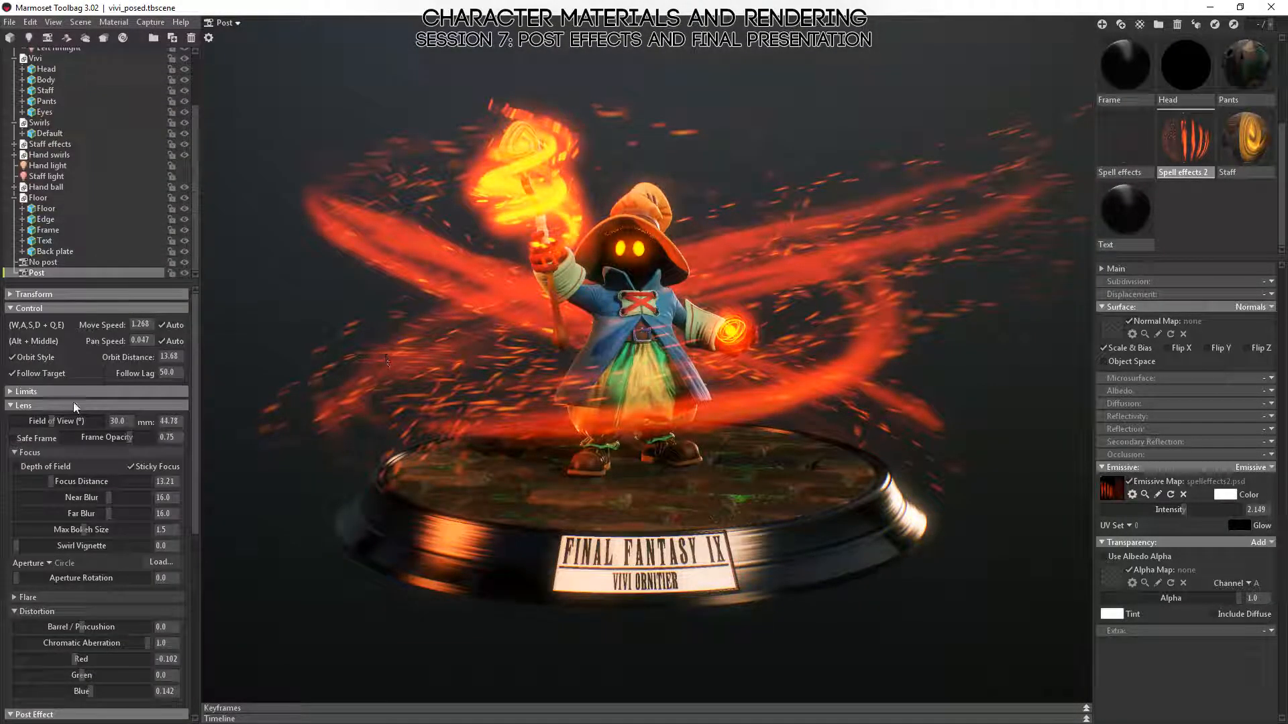
scroll(77, 538, "down", 3)
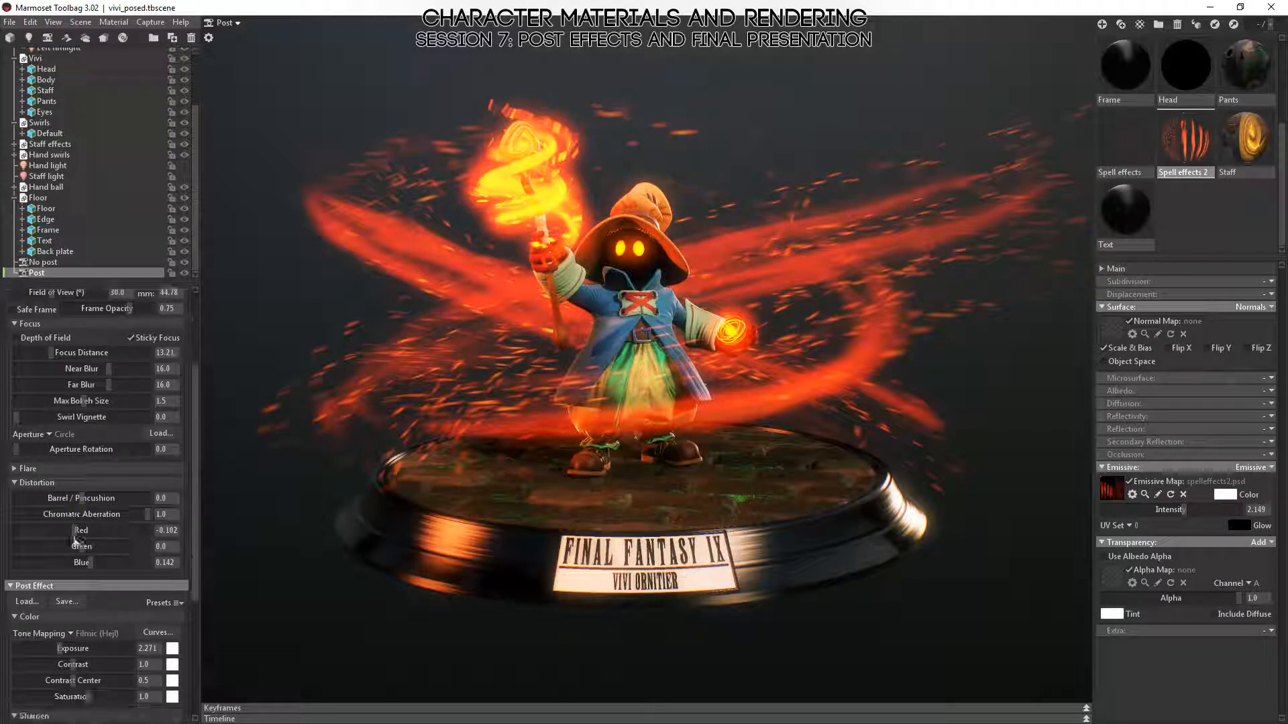
scroll(76, 540, "down", 1)
scroll(79, 465, "up", 4)
left_click(12, 392)
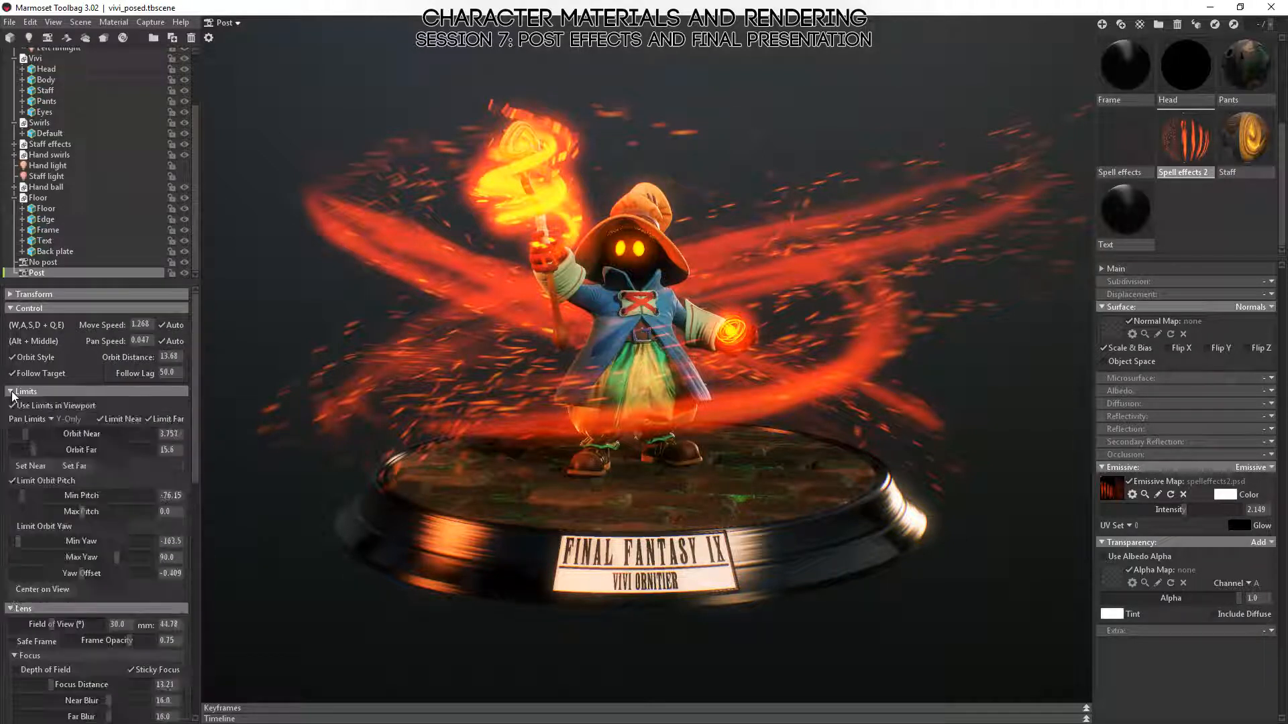
- Test the Post camera's distance, pitch and yaw limits by viewing the figure from several angles and distances
scroll(792, 524, "down", 3)
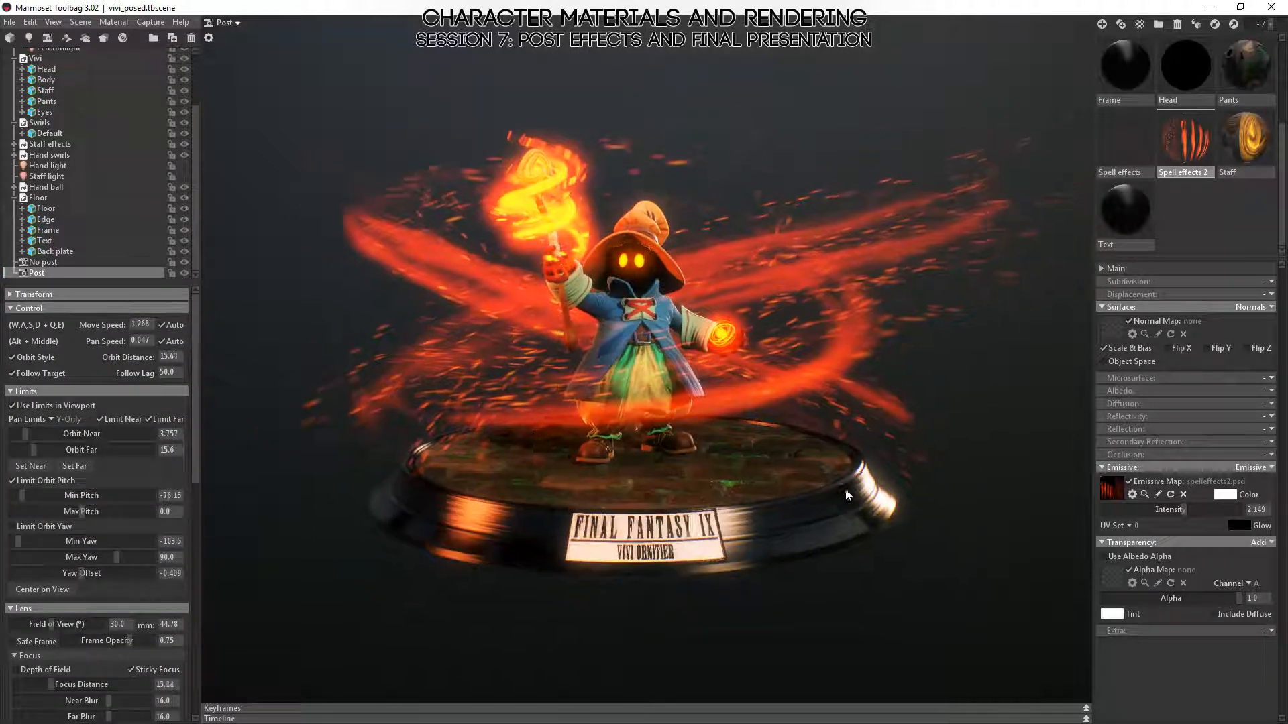
left_click(791, 517)
left_click_drag(964, 534, 604, 477)
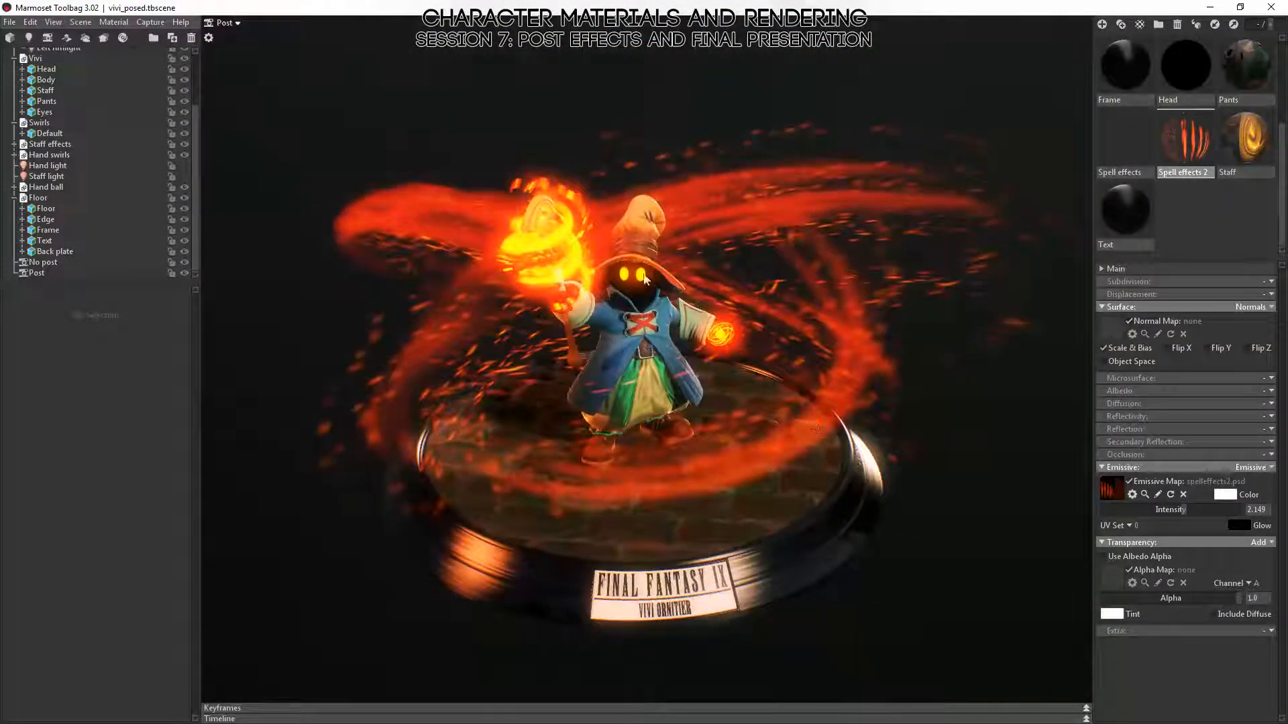
left_click_drag(644, 279, 835, 359)
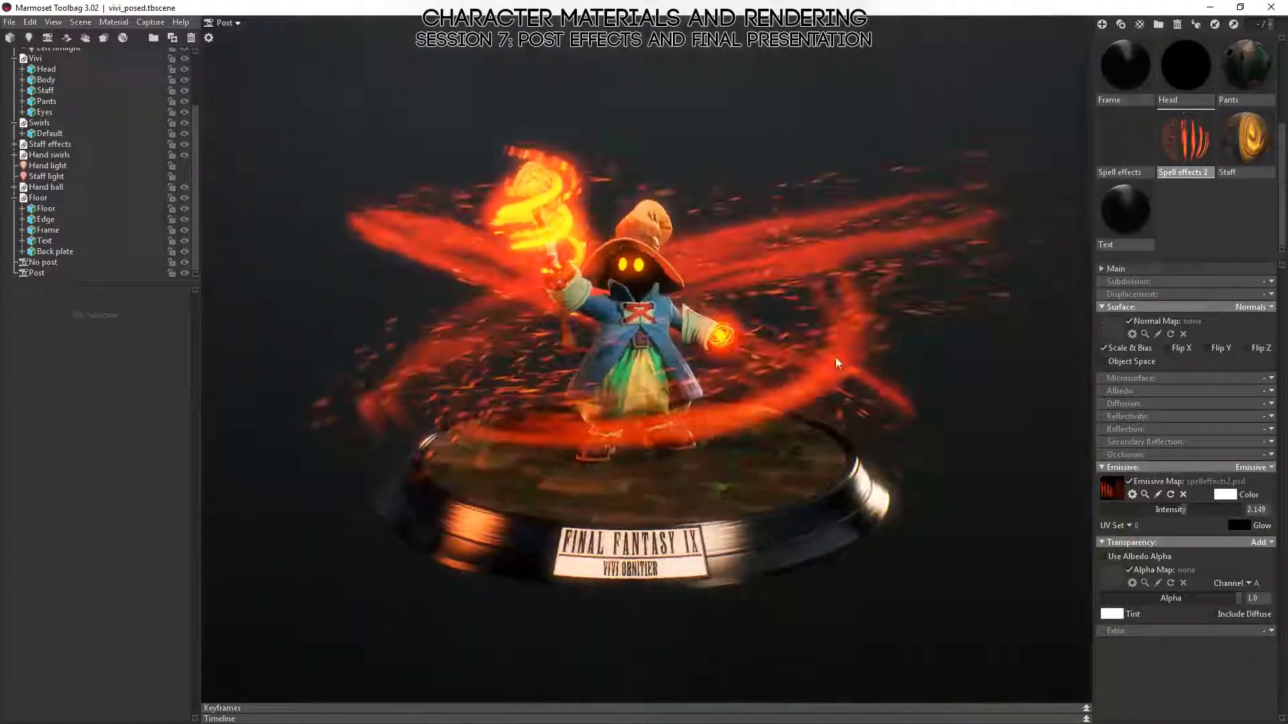
left_click_drag(789, 560, 802, 558)
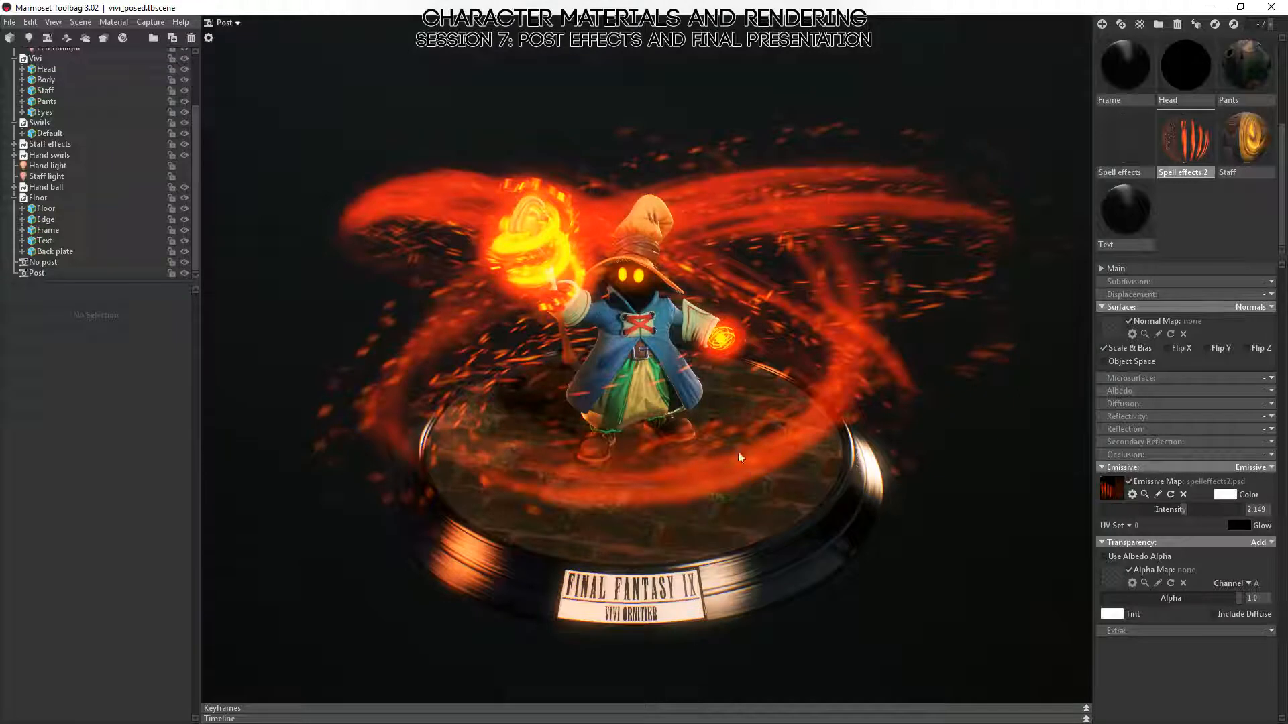
left_click_drag(740, 458, 736, 357)
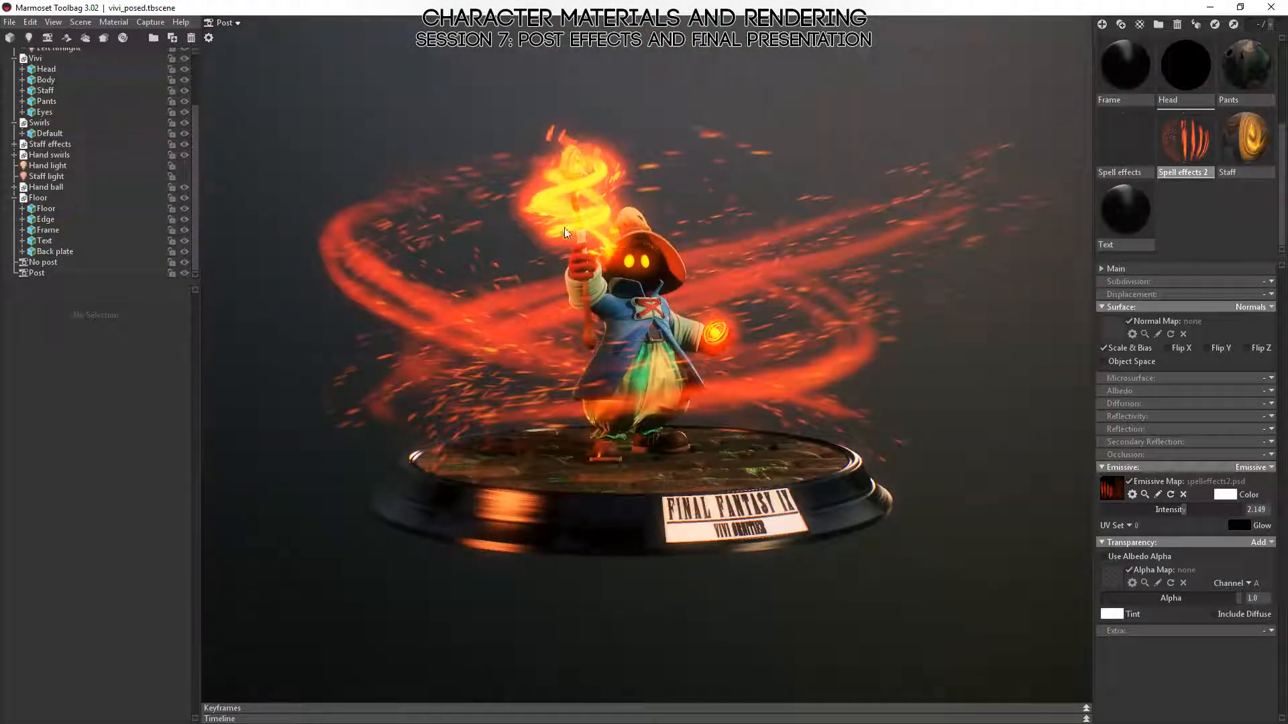
left_click_drag(565, 227, 910, 421)
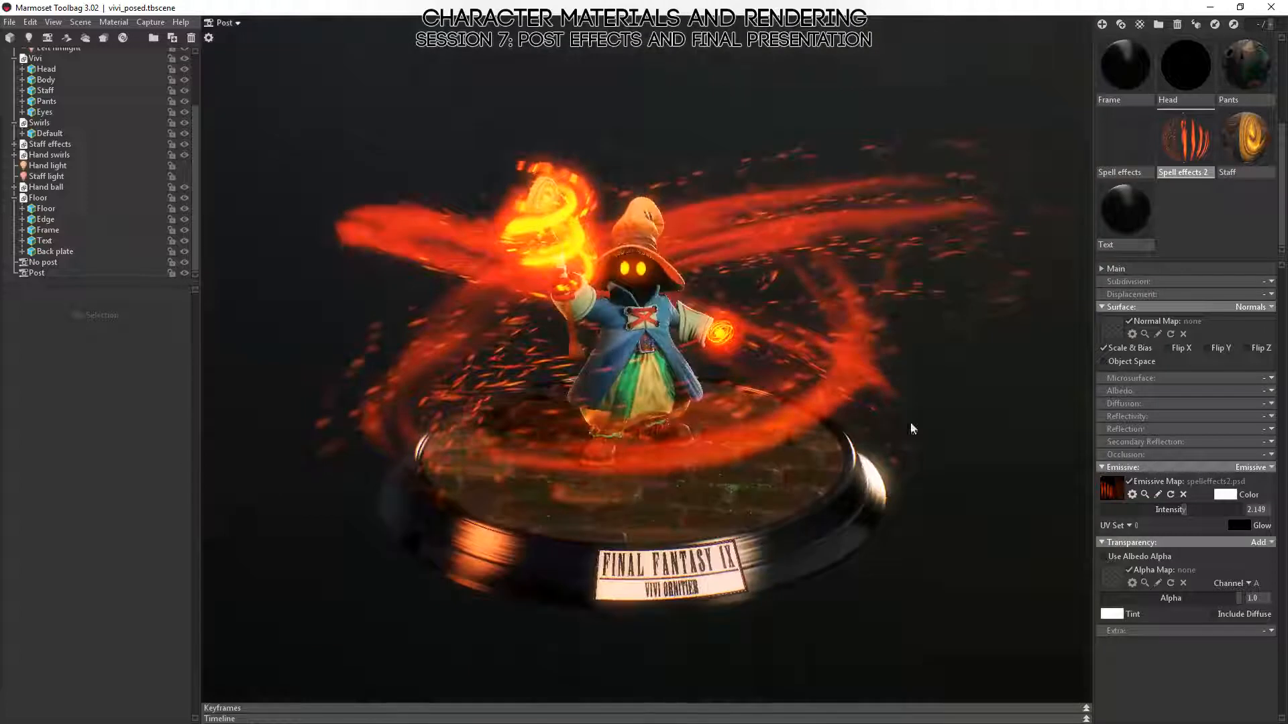
scroll(867, 322, "up", 3)
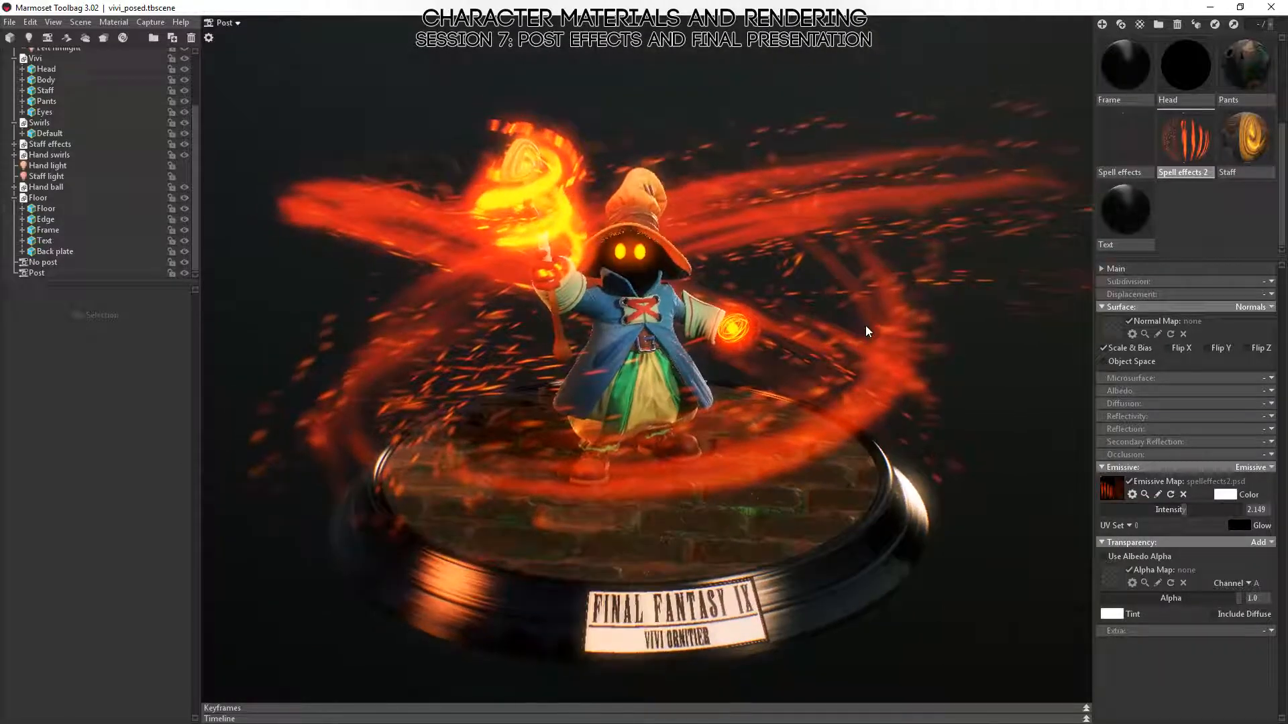
scroll(94, 102, "up", 2)
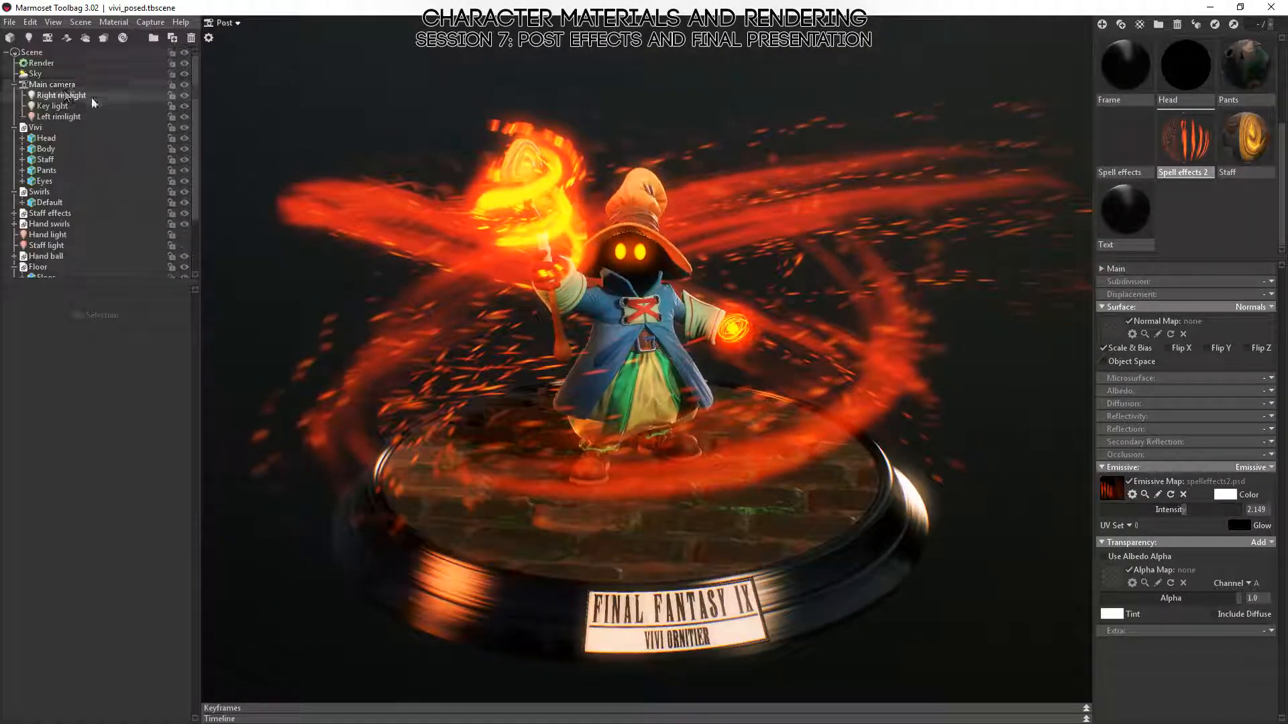
- Disable Local Reflections, Ambient Occlusion, High-Res Shadows, Front-Face Shadows and Global Illumination in the render settings and check the figure
left_click(29, 62)
left_click(12, 451)
left_click(12, 464)
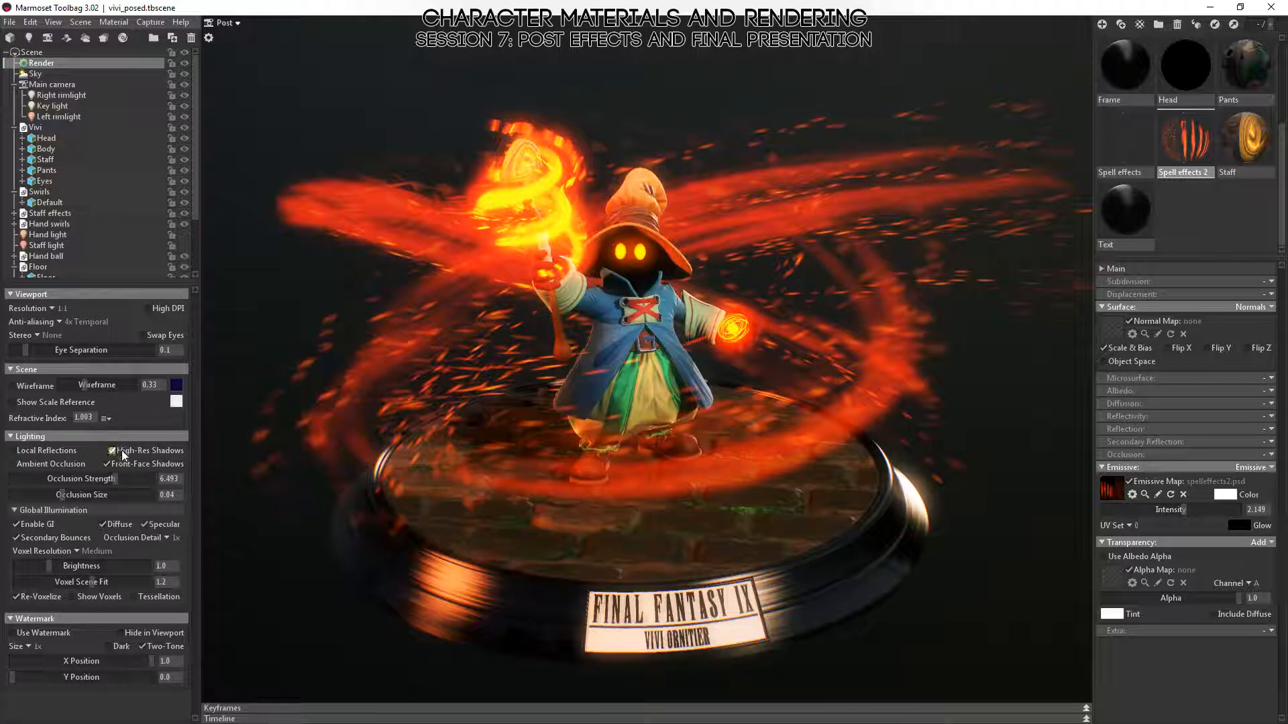
left_click(25, 523)
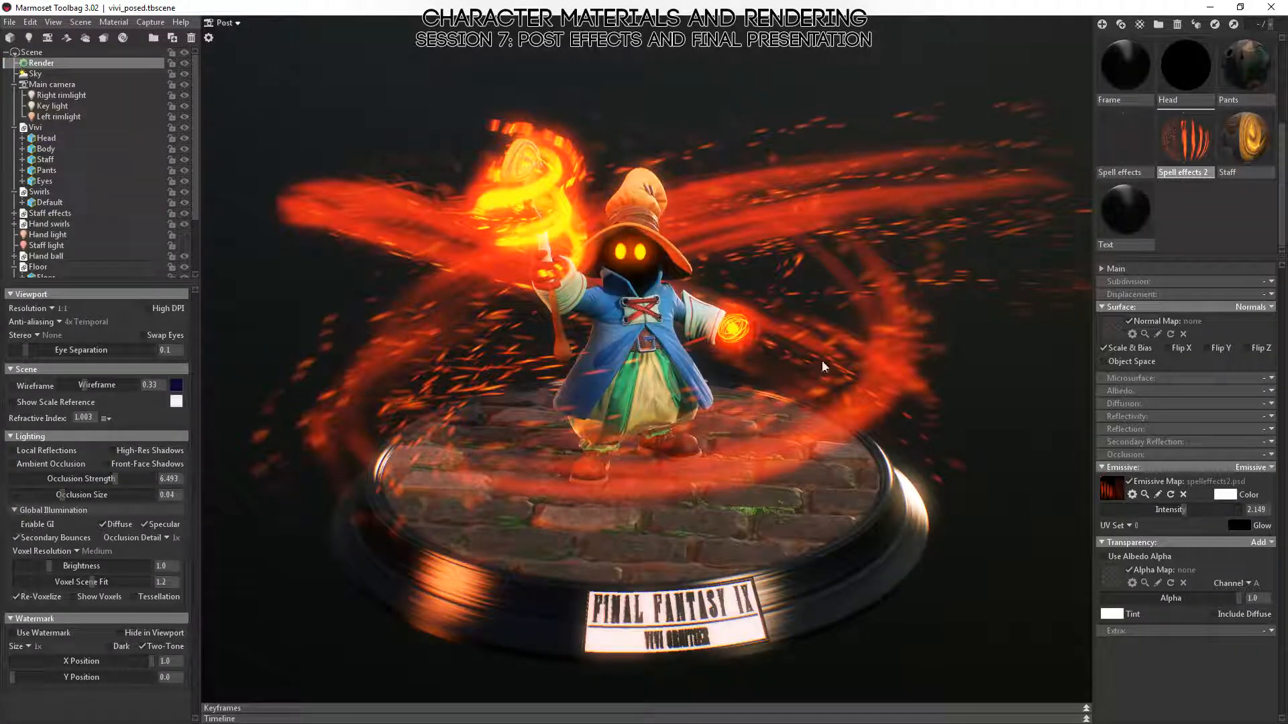
left_click_drag(822, 360, 887, 425)
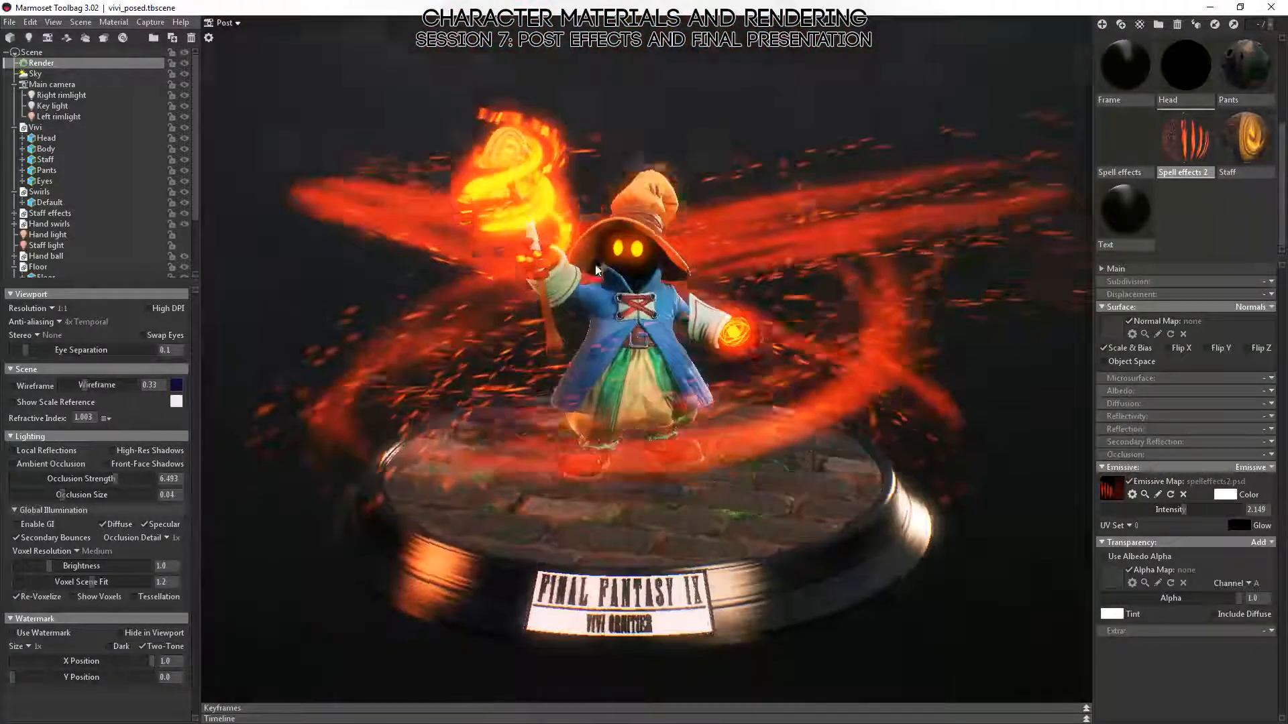
- Review the Marmoset Viewer export settings and alerts without exporting, and look at the simplified scene from another angle
left_click(10, 22)
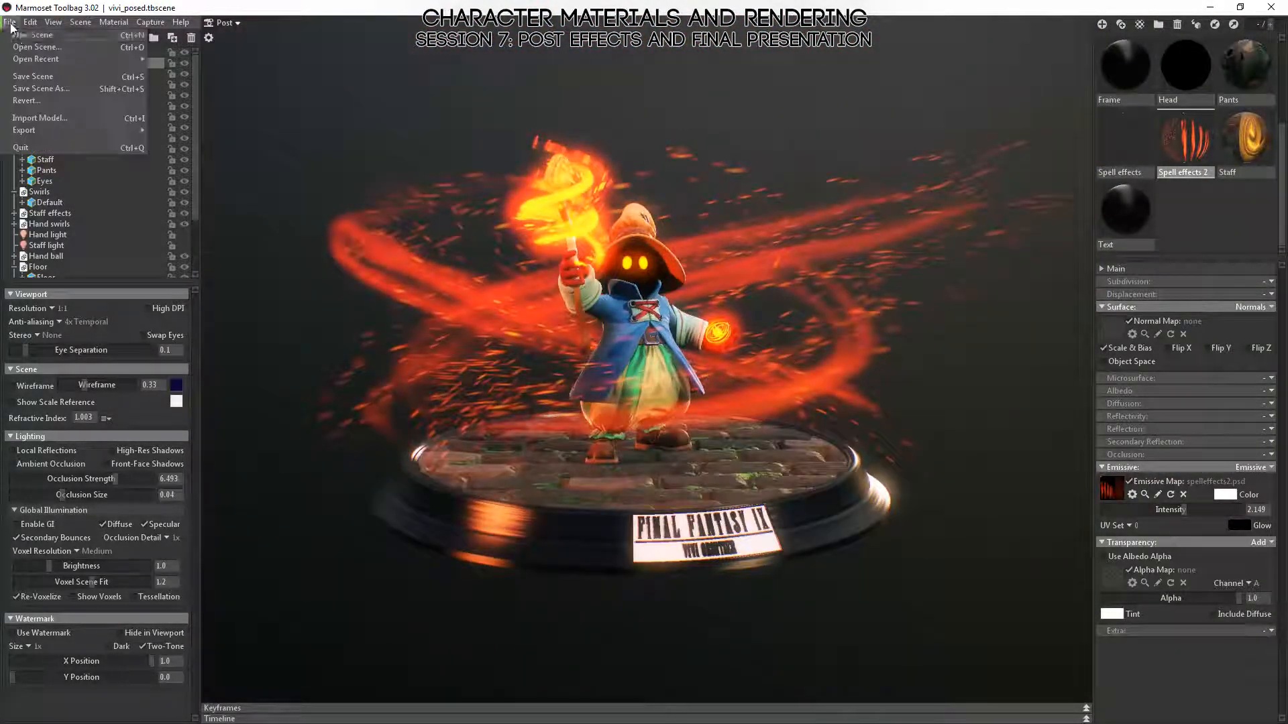
mouse_move(59, 132)
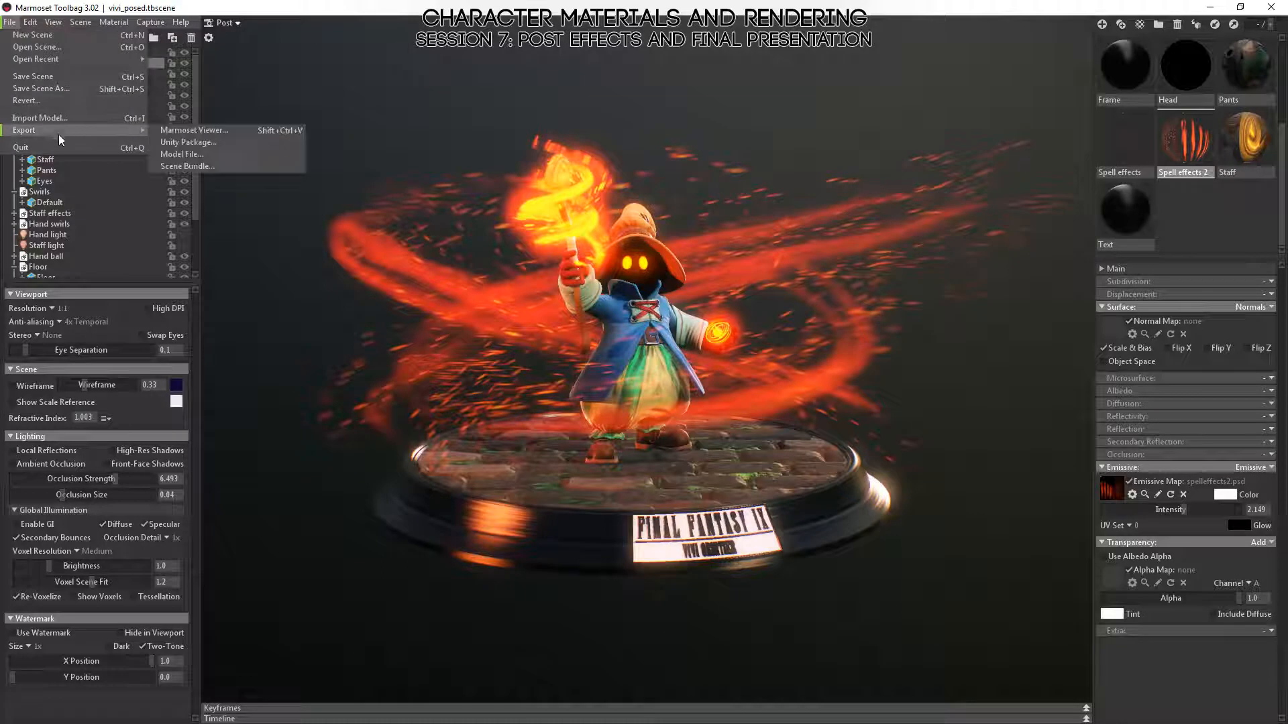
left_click(232, 132)
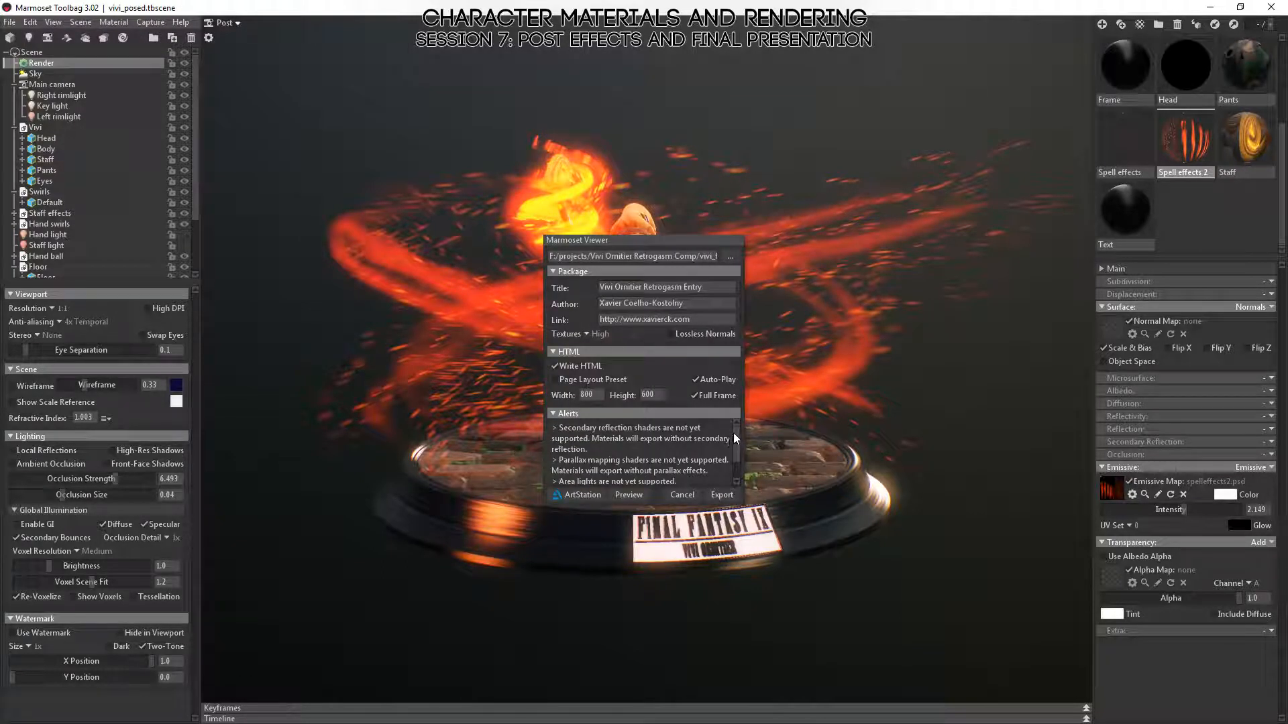
left_click(682, 495)
left_click_drag(684, 589, 775, 449)
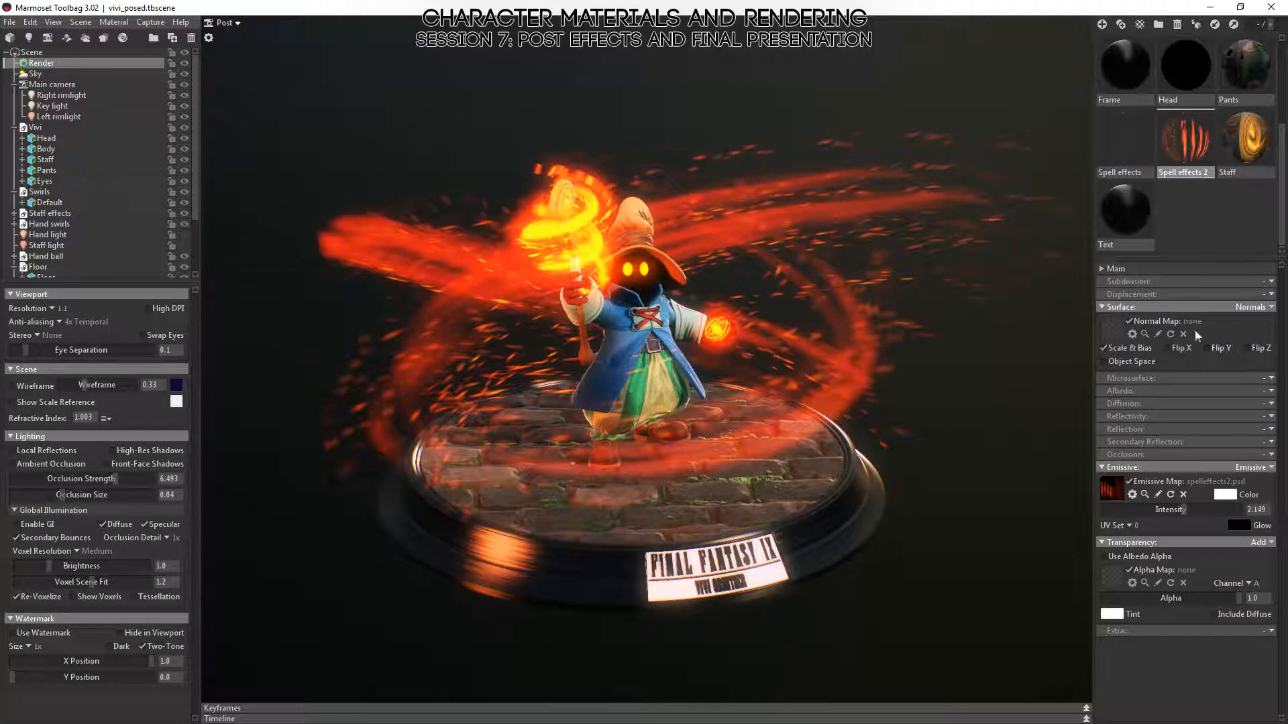
left_click_drag(896, 560, 846, 538)
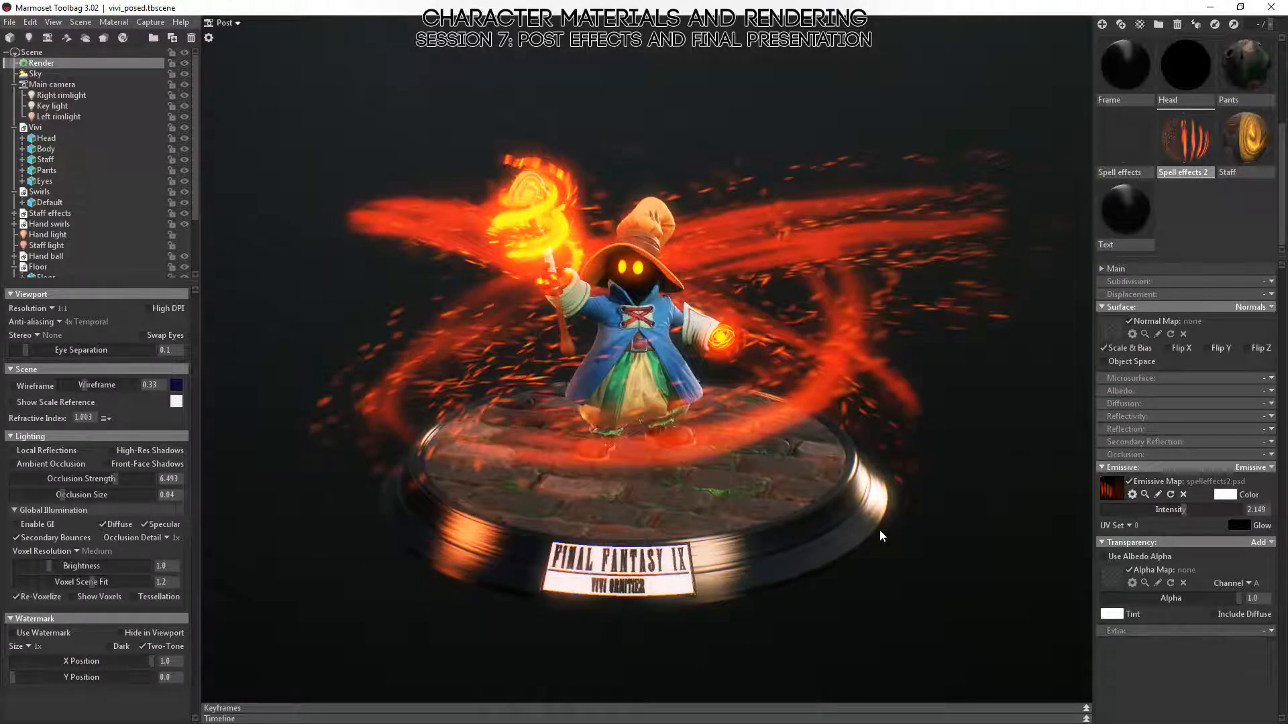
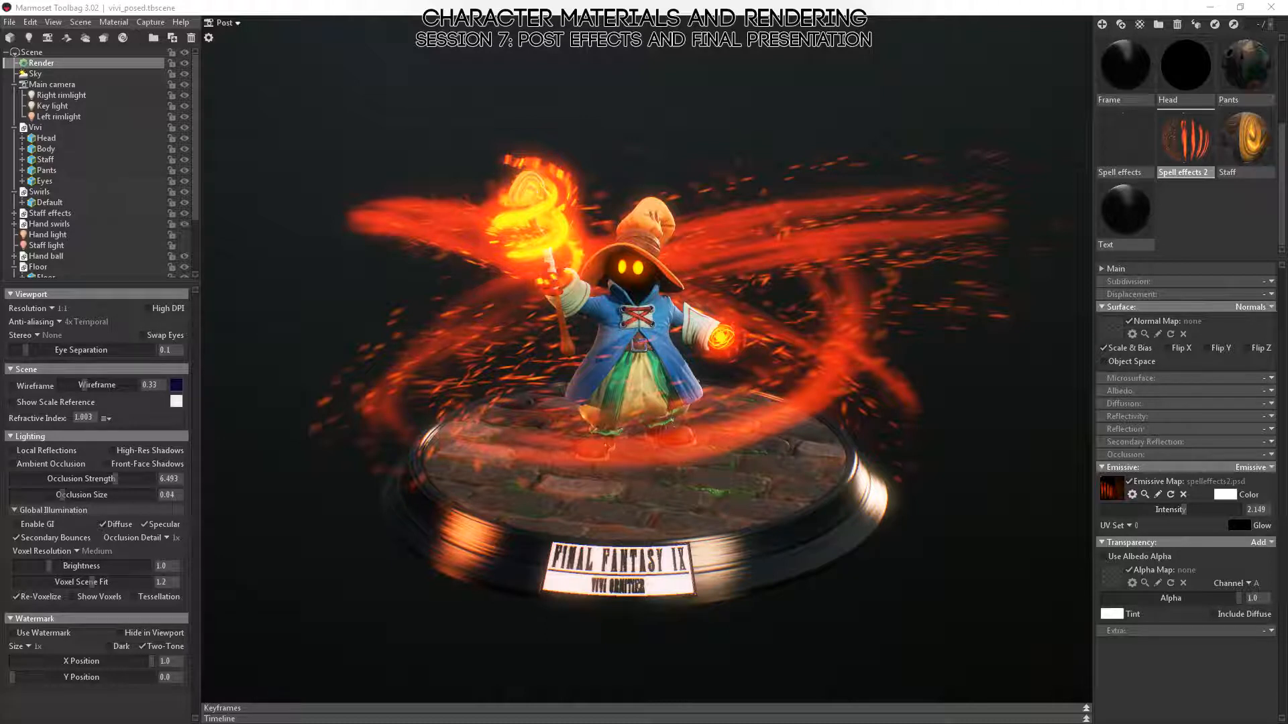
- Hide the Swirls group and frame the view on the figure's Body mesh
left_click(797, 294)
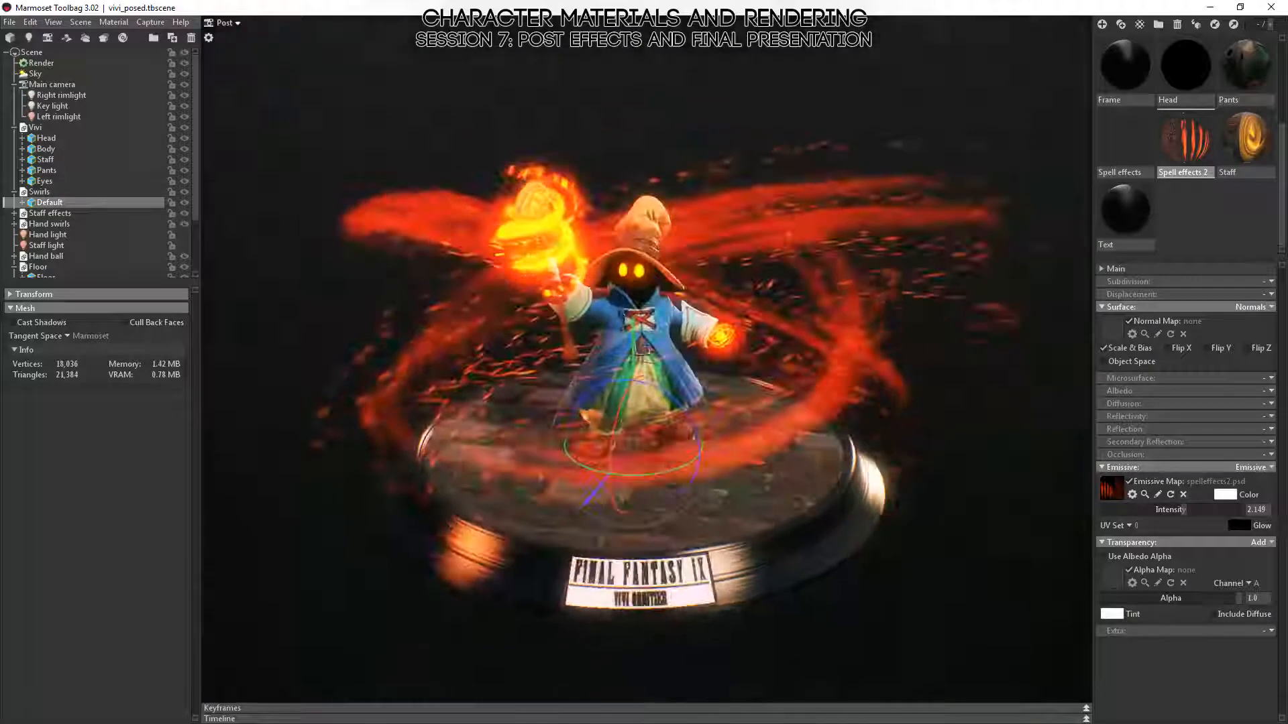
left_click(184, 192)
left_click_drag(738, 310, 642, 337, "alt")
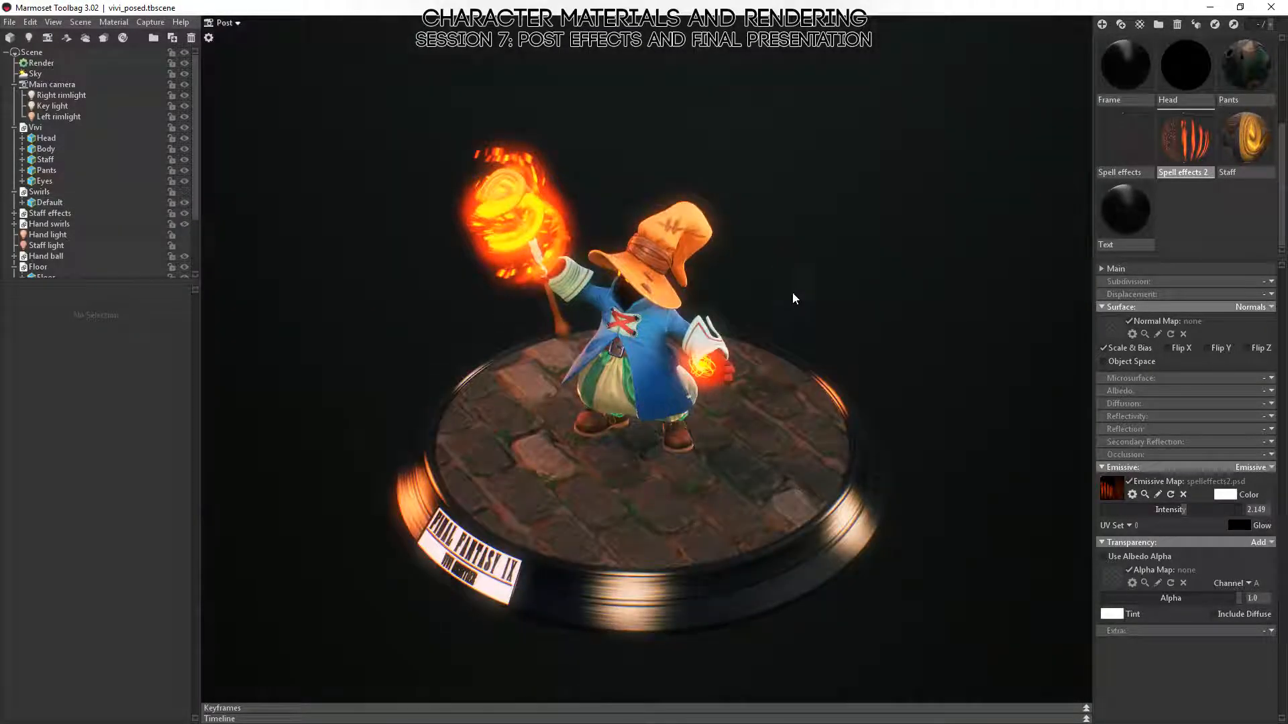
left_click_drag(791, 259, 816, 287)
left_click(747, 353)
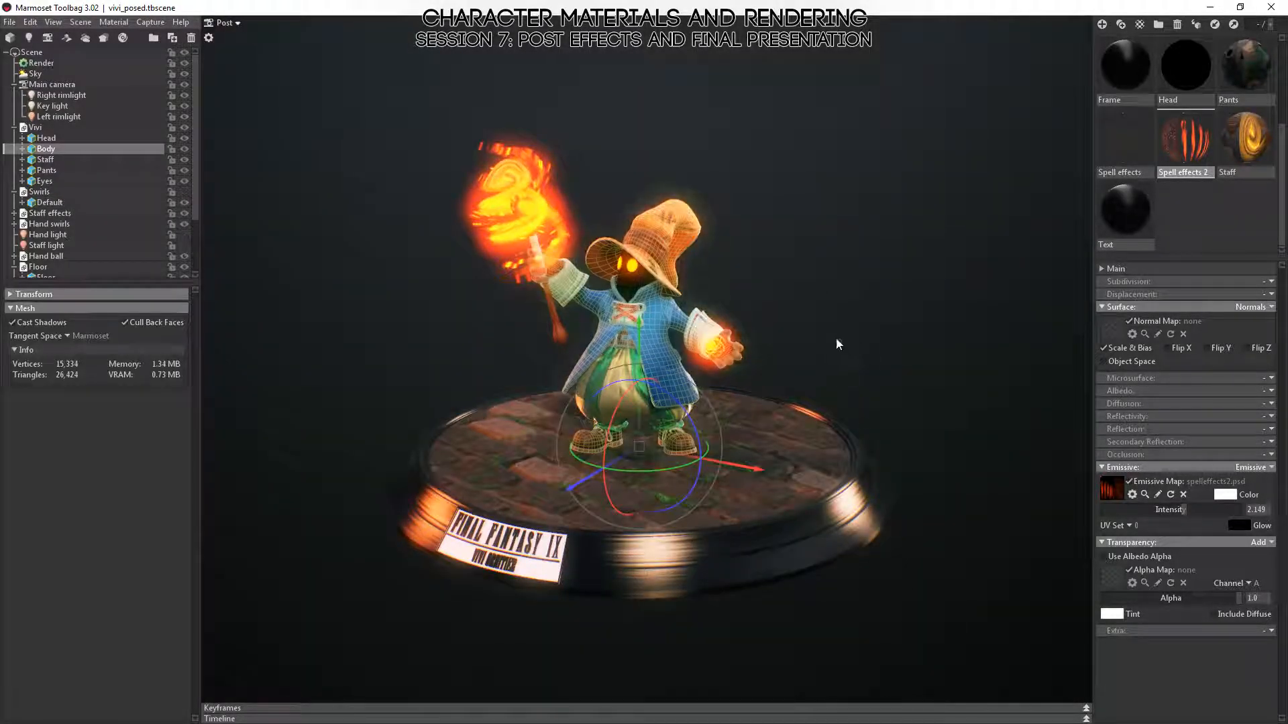
key("f")
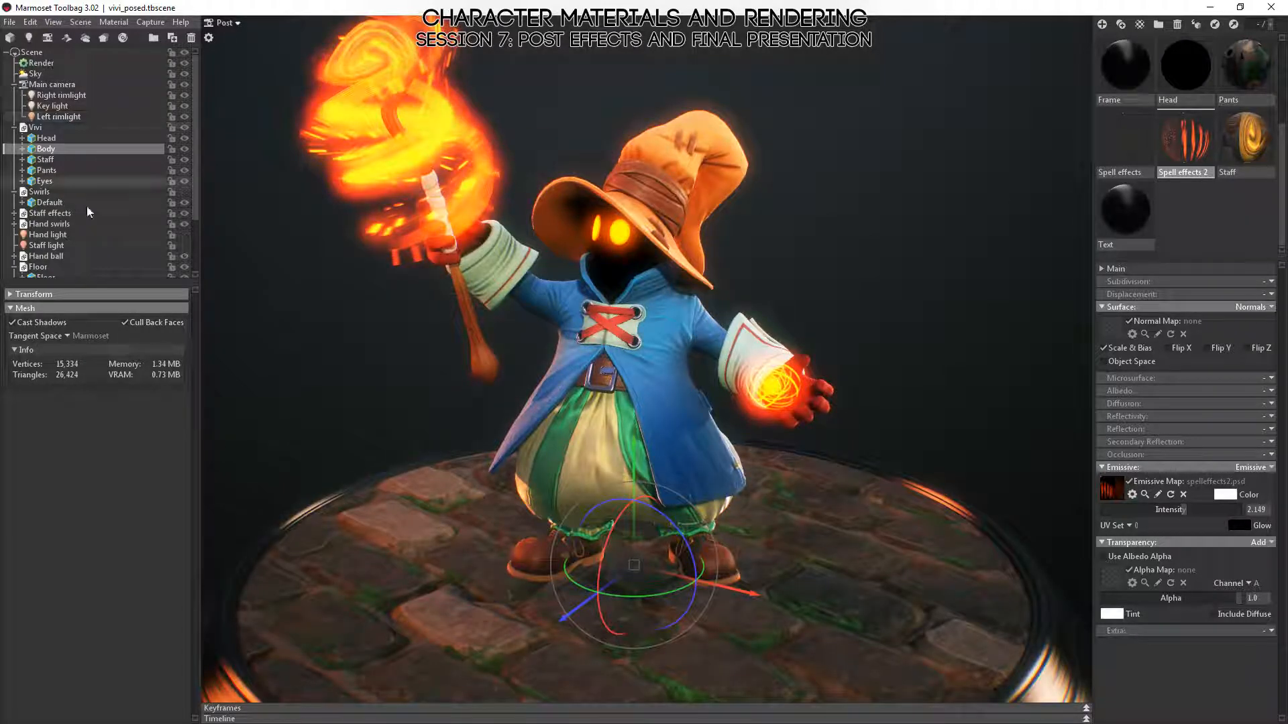
- Turn off Use Limits in Viewport for the Post camera
scroll(88, 202, "down", 2)
left_click(36, 272)
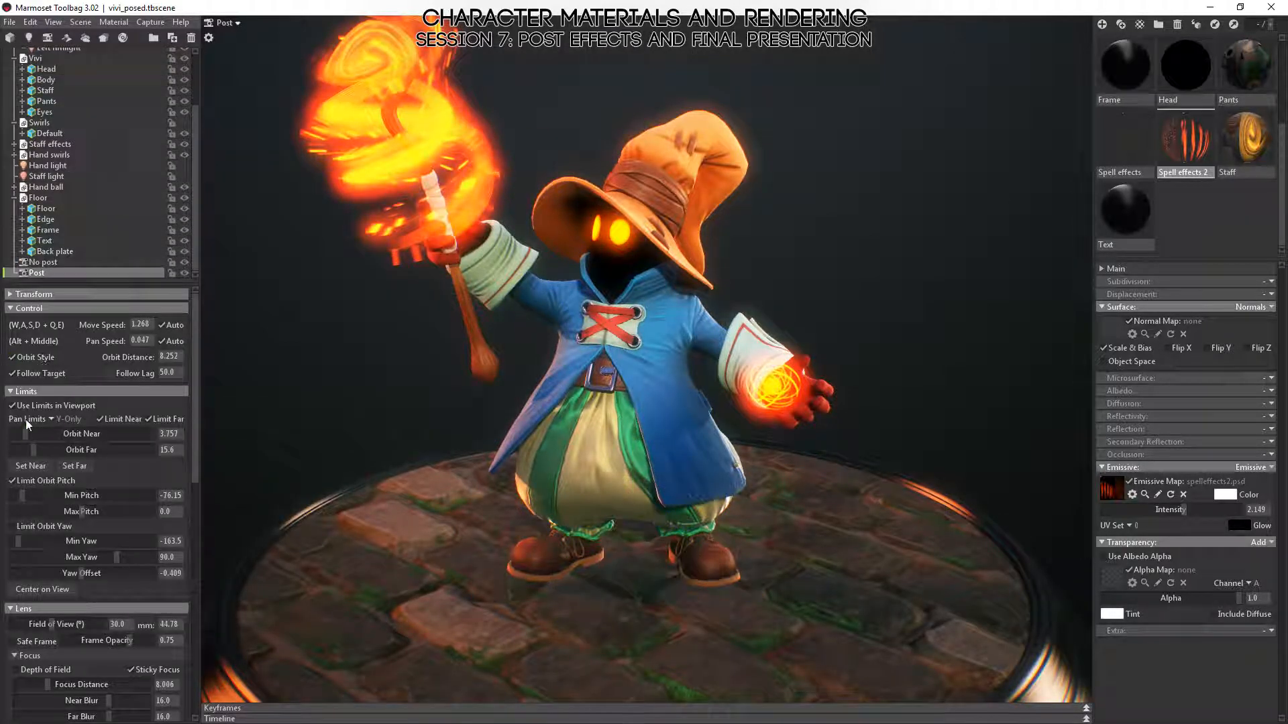
left_click(12, 406)
- Examine the coat, lacing and belt buckle up close from different angles
right_click_drag(768, 336, 815, 512)
left_click_drag(617, 433, 744, 404, "alt")
middle_click_drag(744, 402, 752, 368, "alt")
left_click_drag(760, 362, 678, 345, "alt")
scroll(1218, 198, "up", 2)
left_click_drag(1015, 214, 731, 429, "alt")
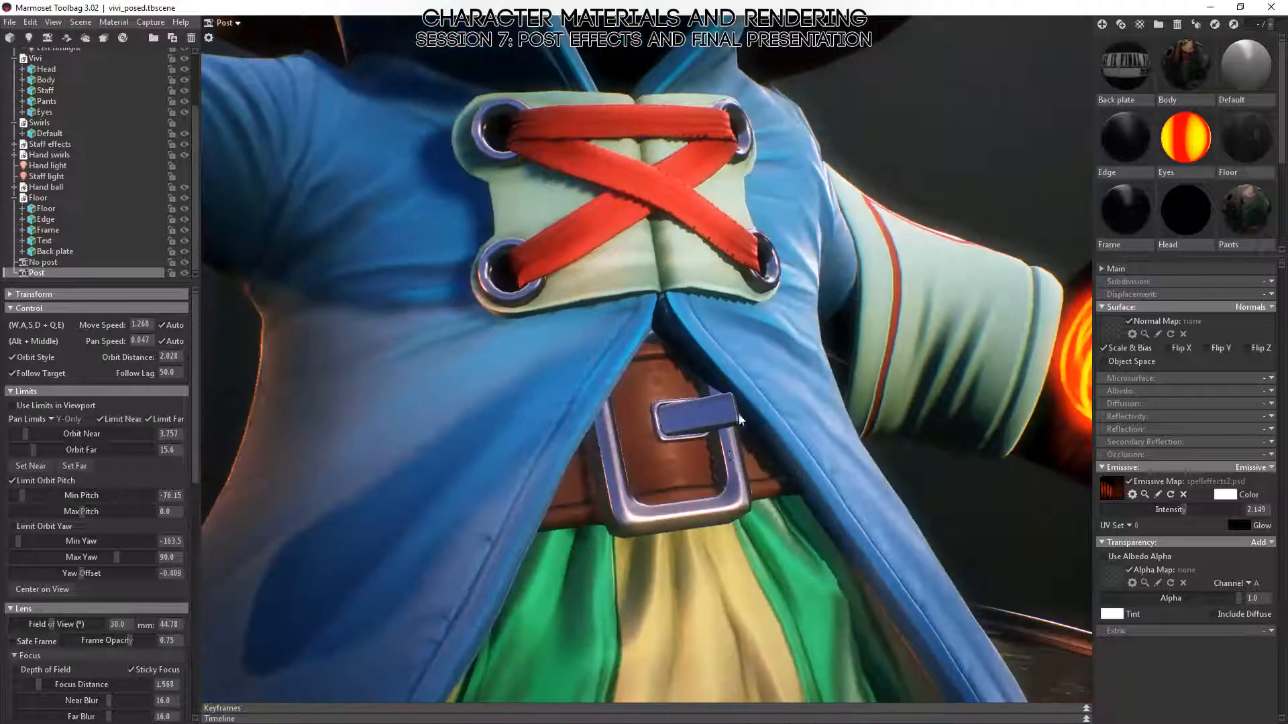
middle_click_drag(731, 430, 722, 345, "alt")
right_click_drag(722, 345, 784, 436, "alt")
middle_click_drag(794, 229, 778, 303, "alt")
left_click_drag(778, 303, 822, 340, "alt")
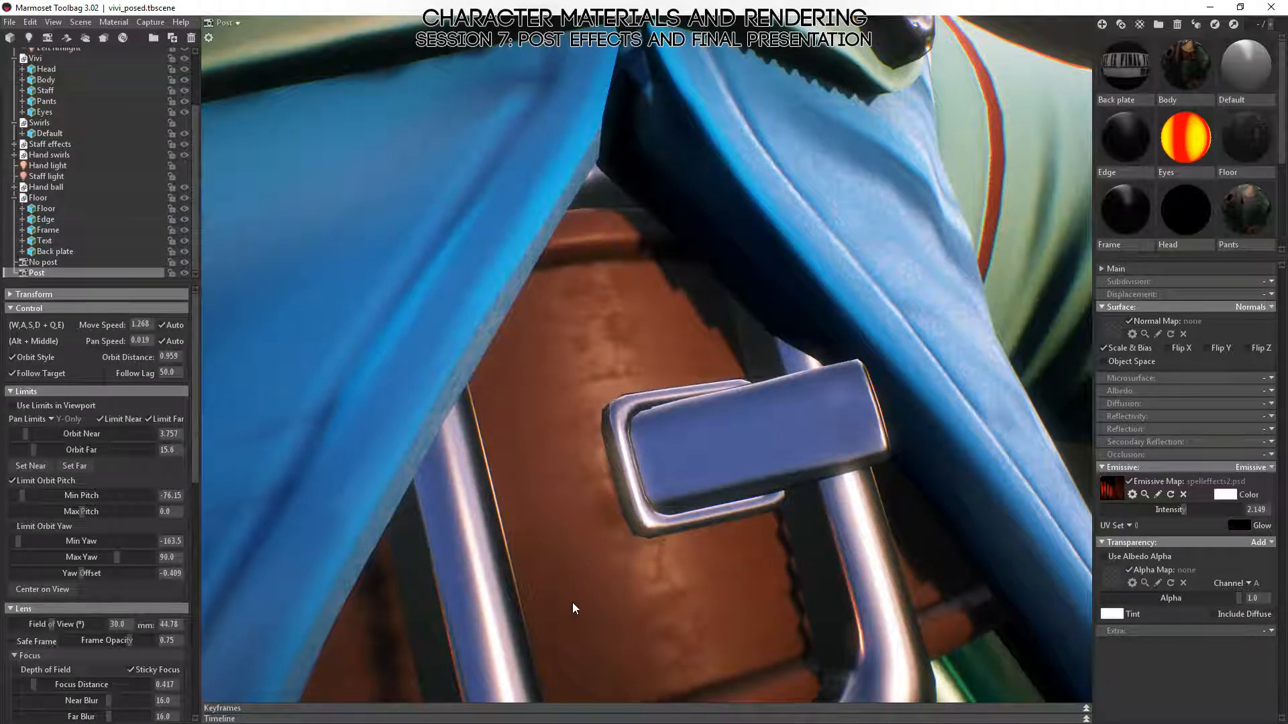
scroll(575, 606, "down", 5)
scroll(656, 440, "up", 5)
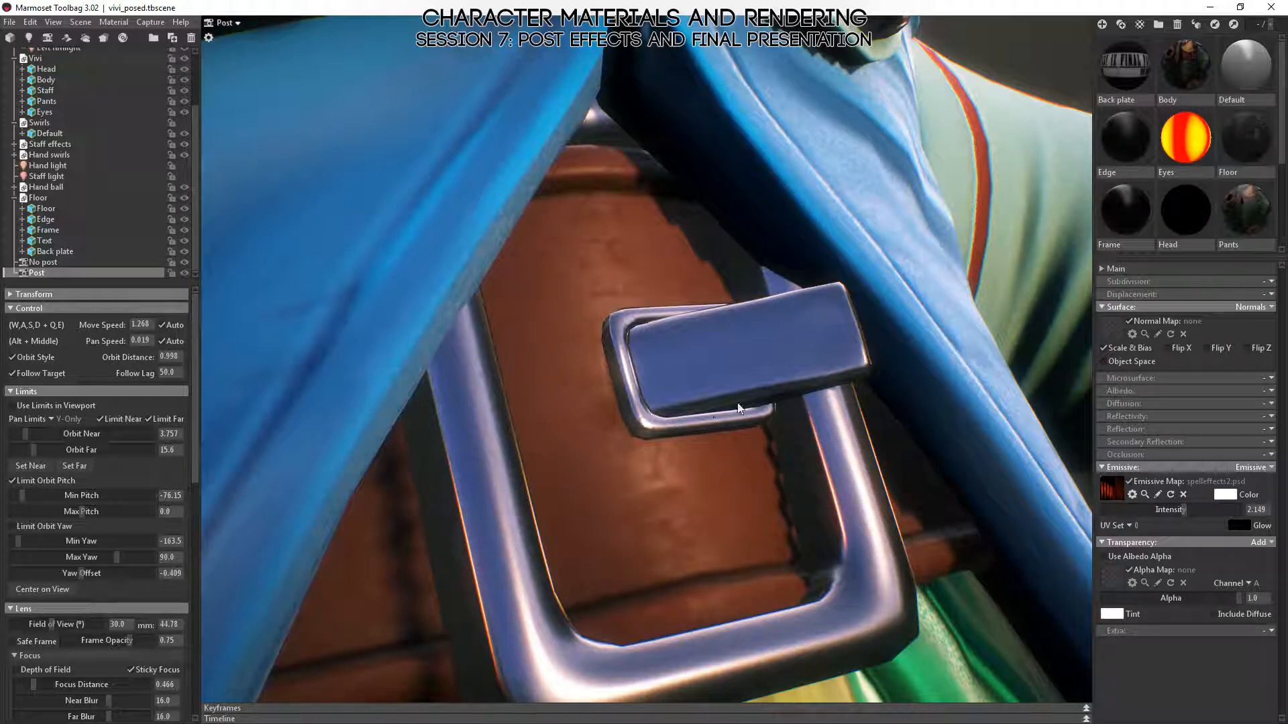
left_click_drag(726, 468, 686, 470, "alt")
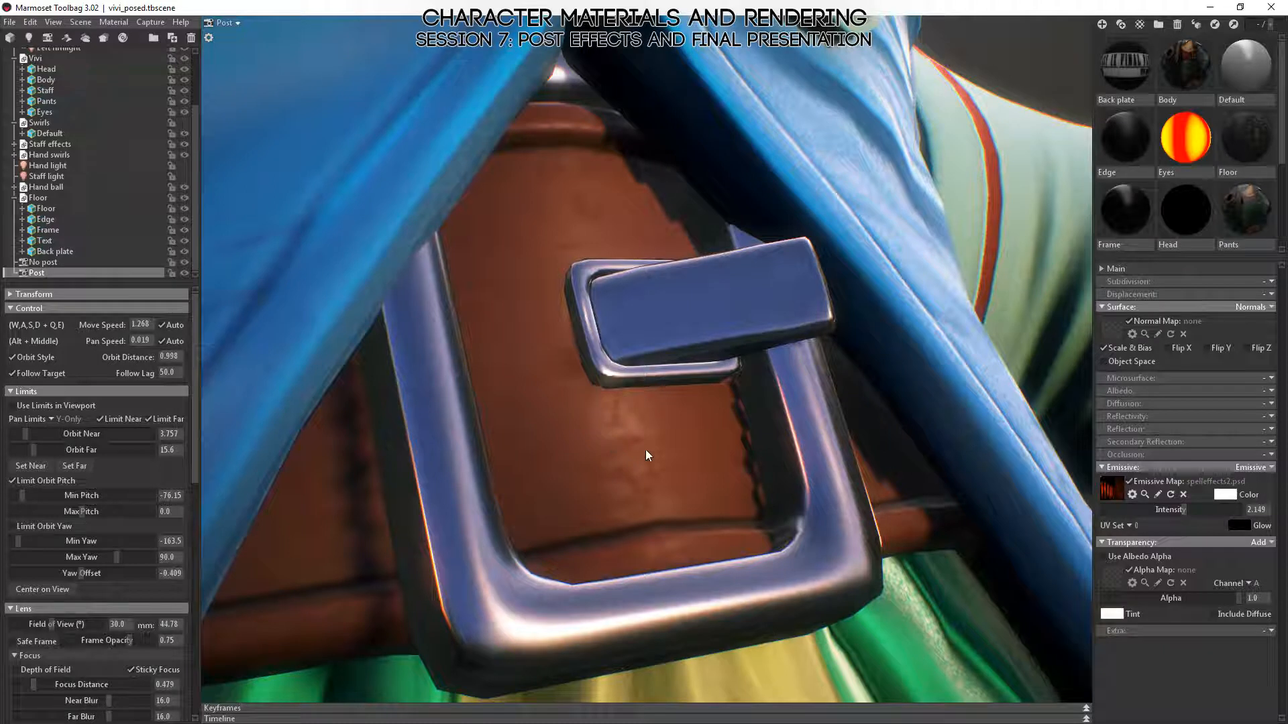
left_click_drag(692, 458, 701, 460, "alt")
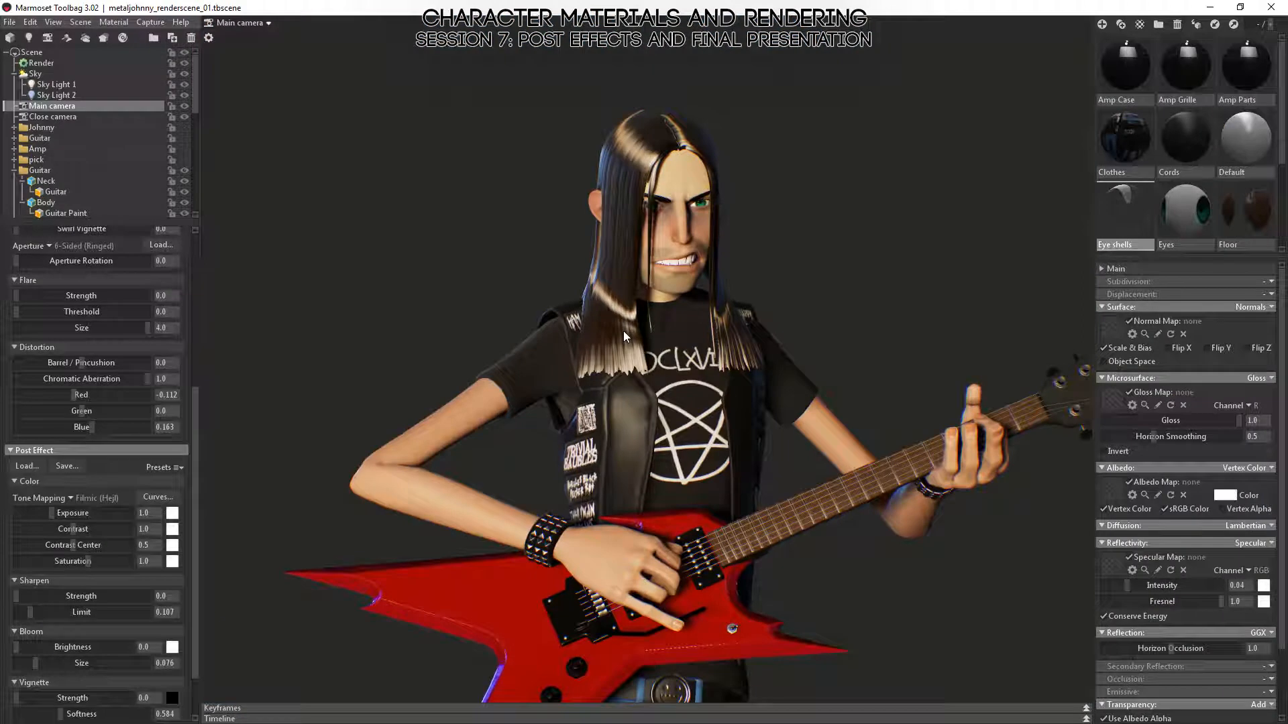
- Create a new empty scene in place of the guitarist scene
key("ctrl+n")
left_click(685, 420)
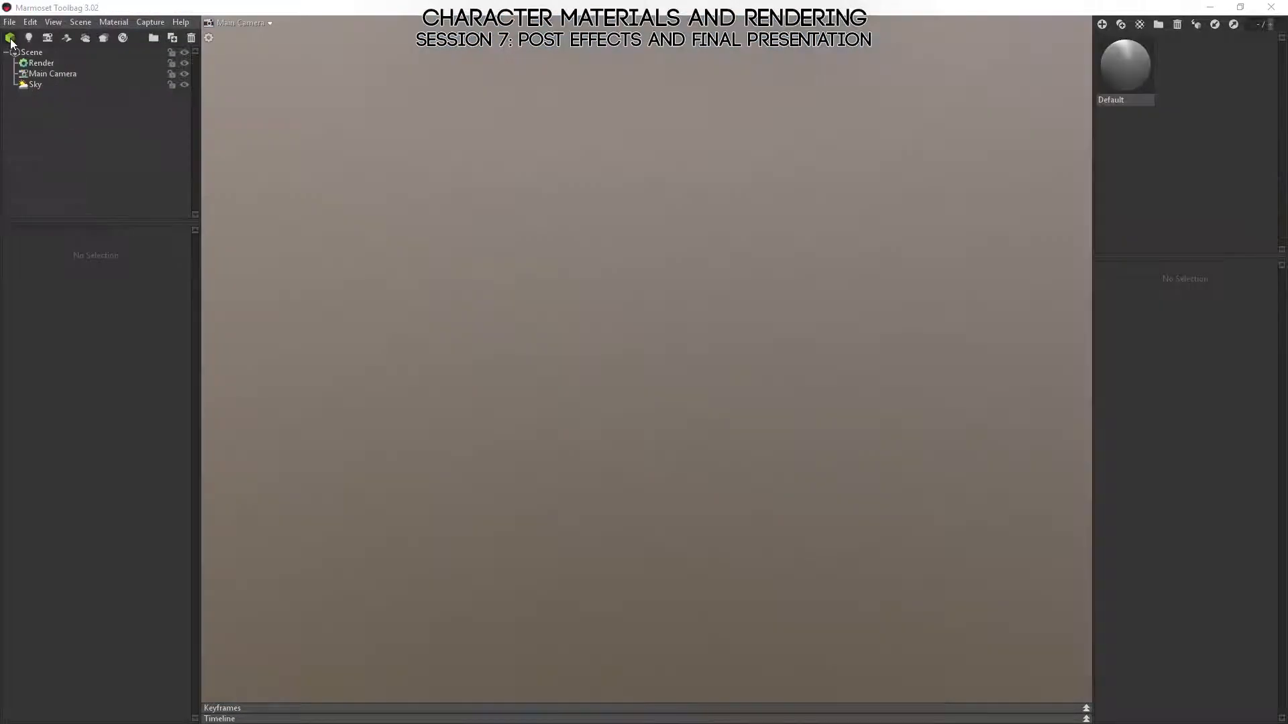
left_click(10, 38)
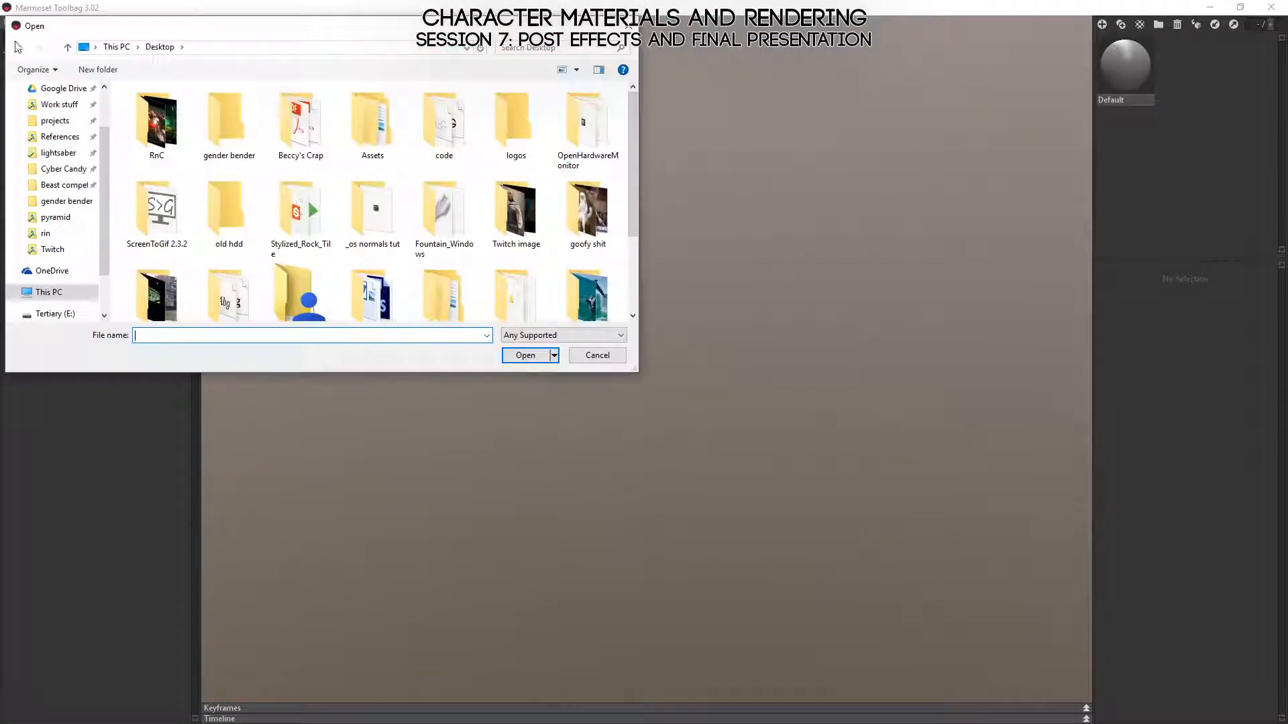
scroll(57, 282, "up", 1)
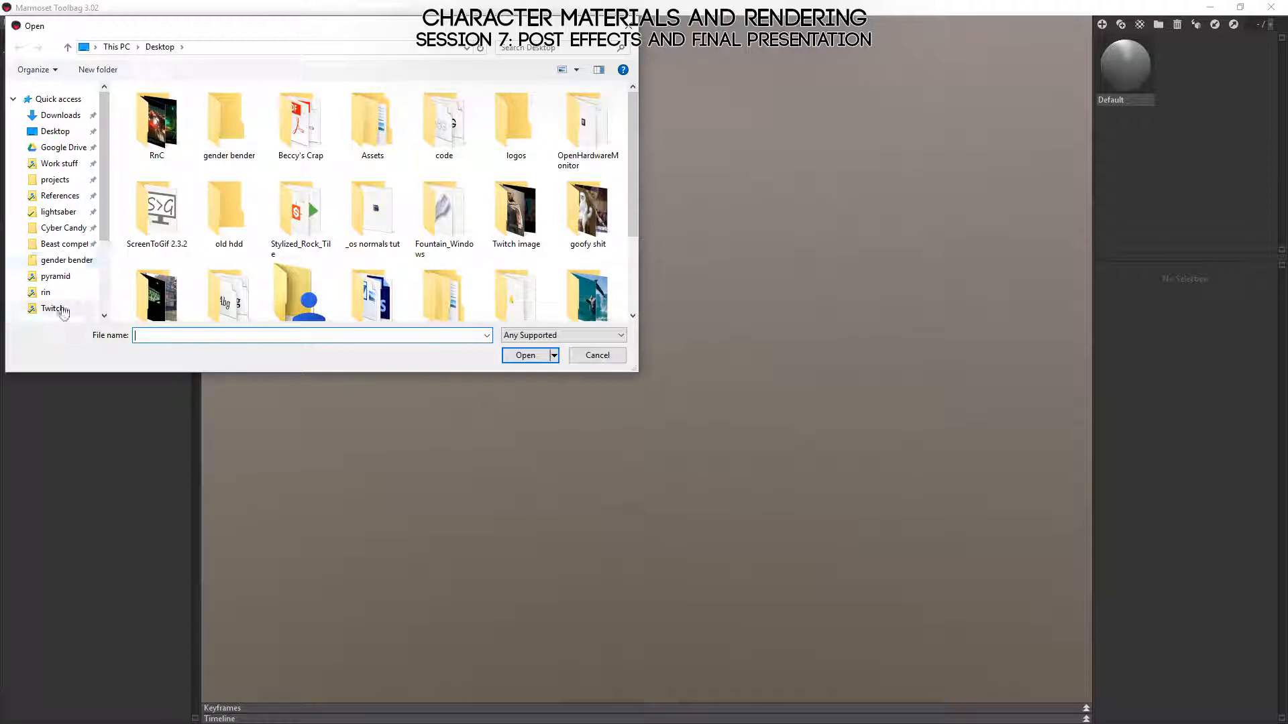
scroll(60, 287, "down", 2)
left_click(50, 261)
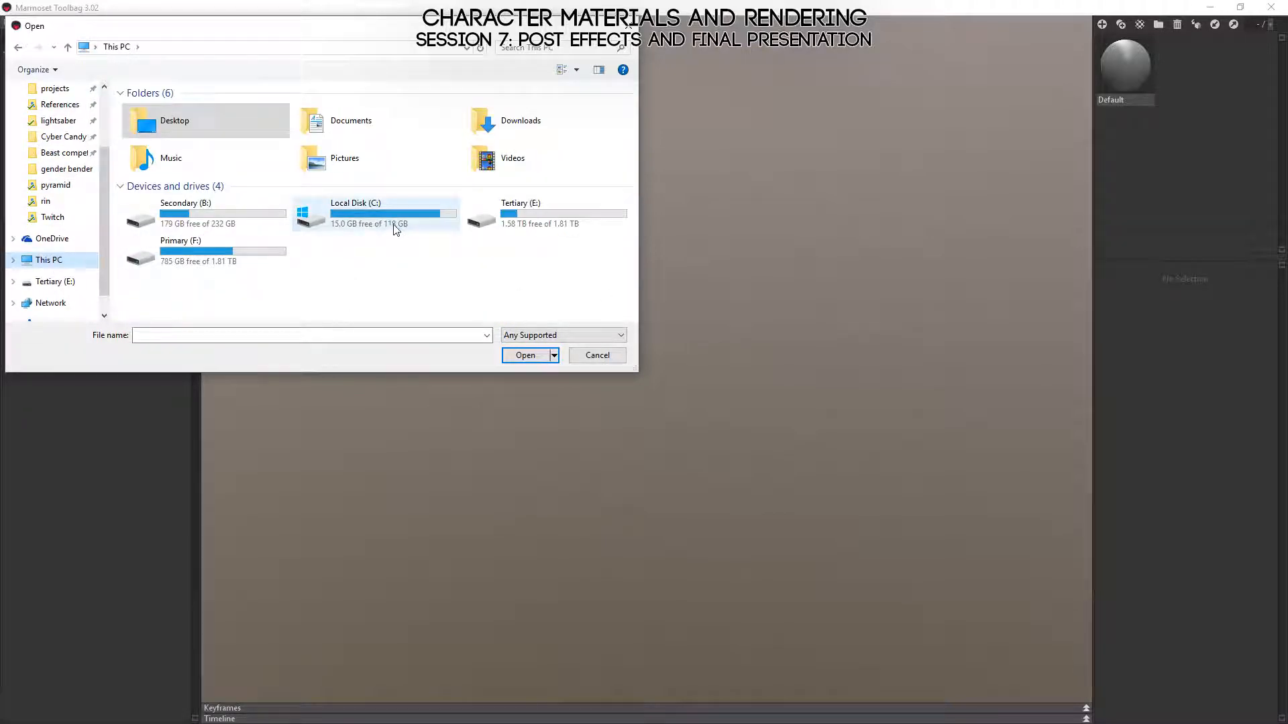
left_click(373, 212)
double_click(373, 212)
left_click(191, 165)
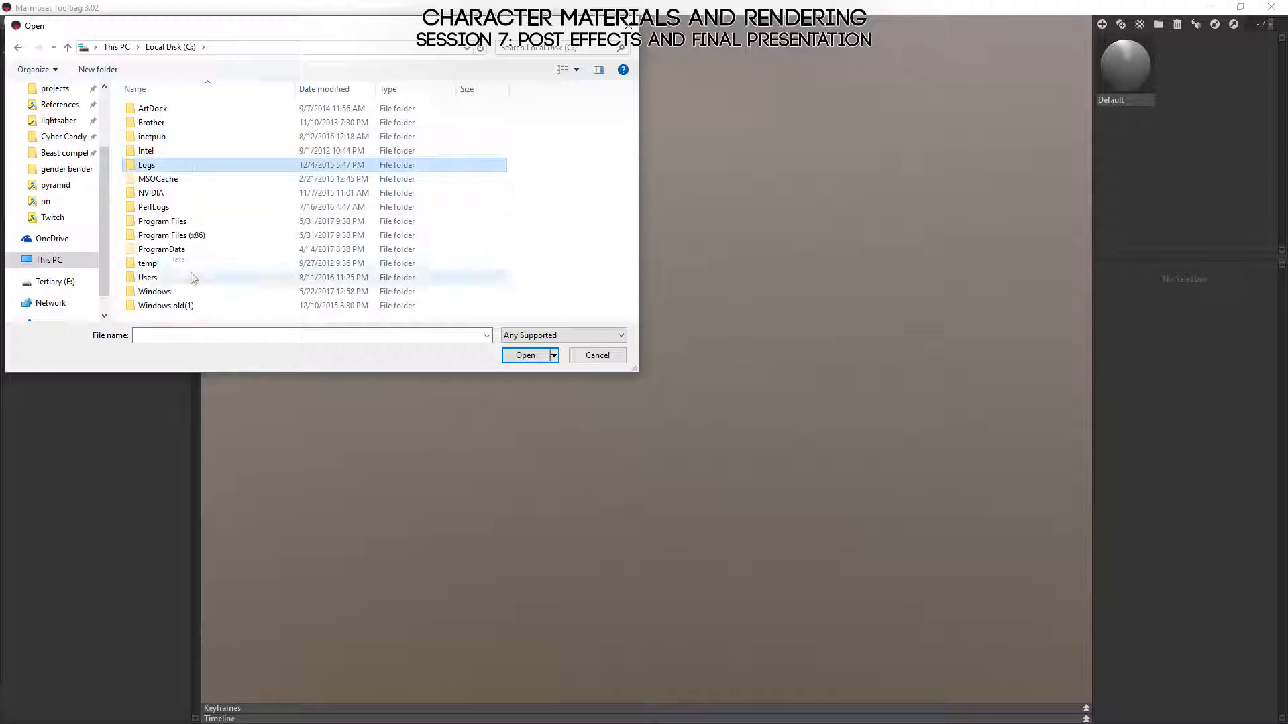
double_click(181, 224)
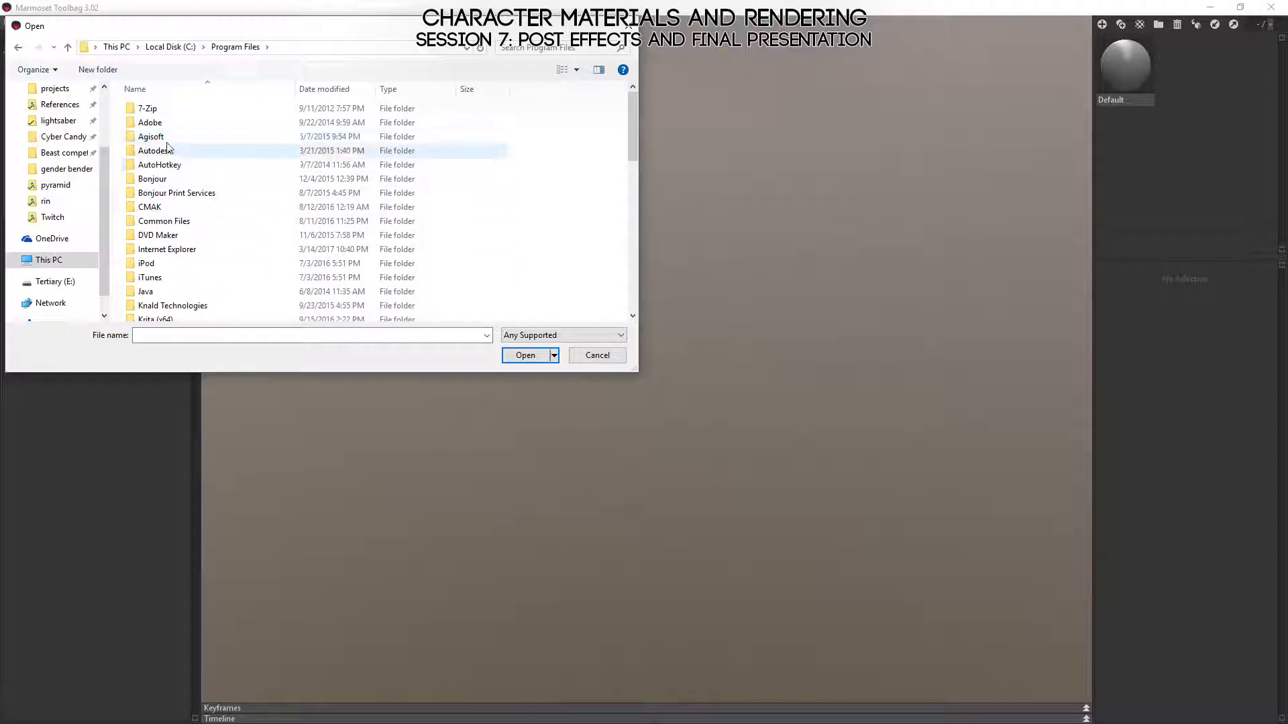
key("m")
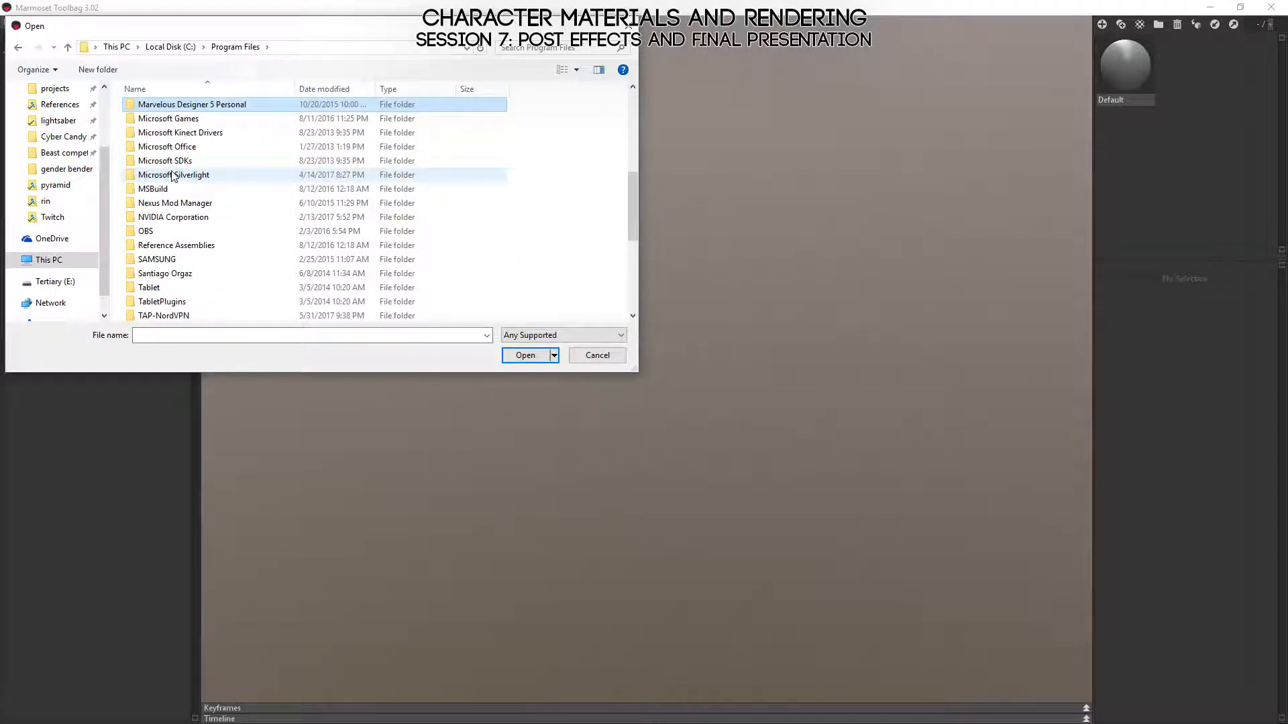
key("Up")
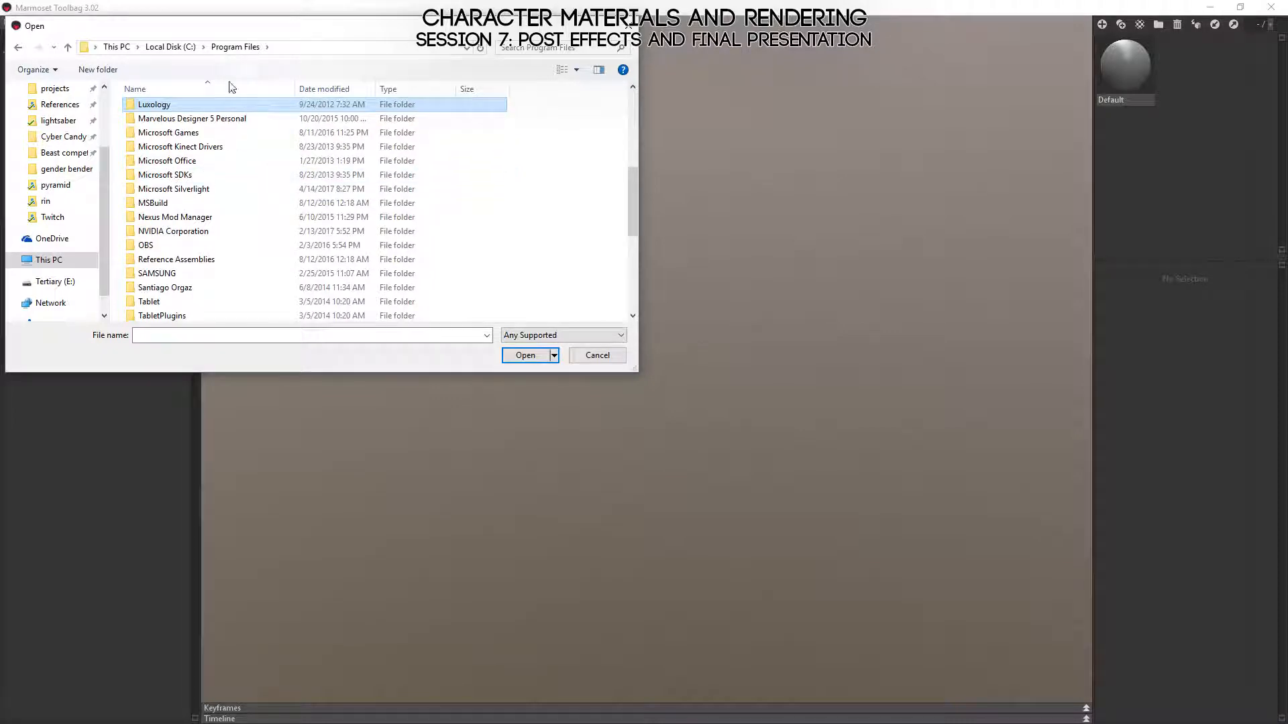
left_click(173, 48)
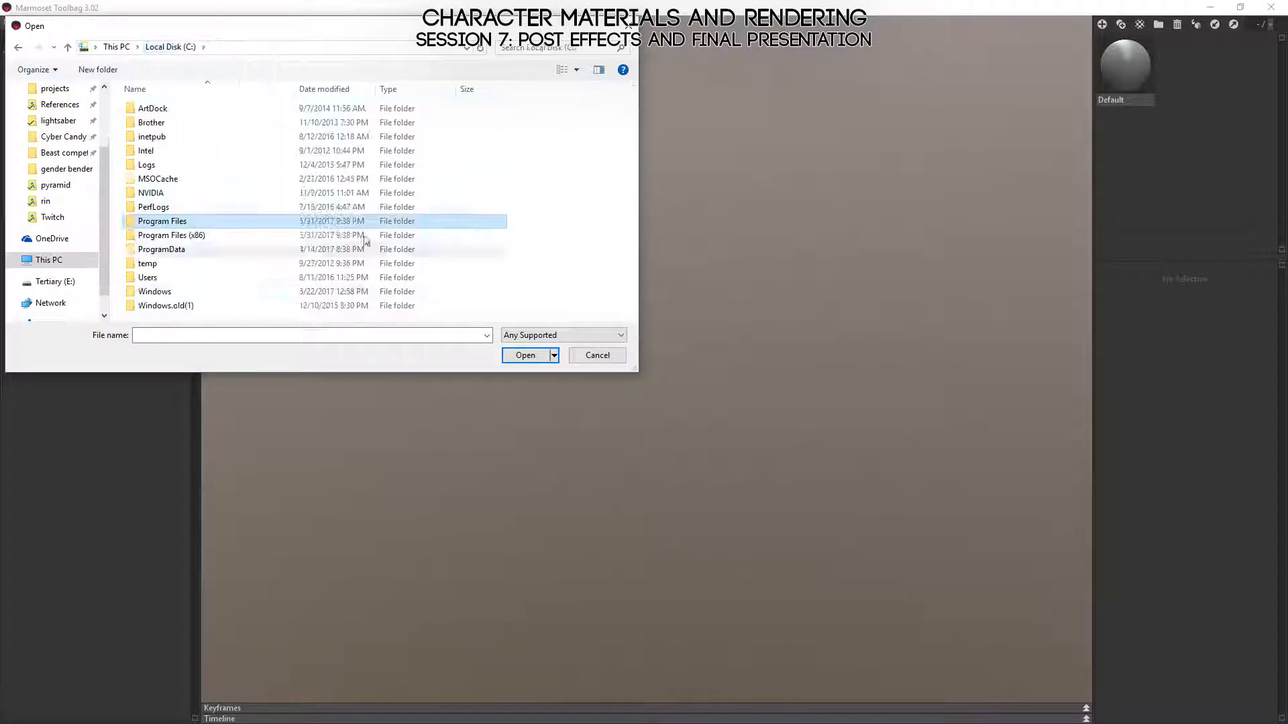
left_click(117, 47)
double_click(194, 250)
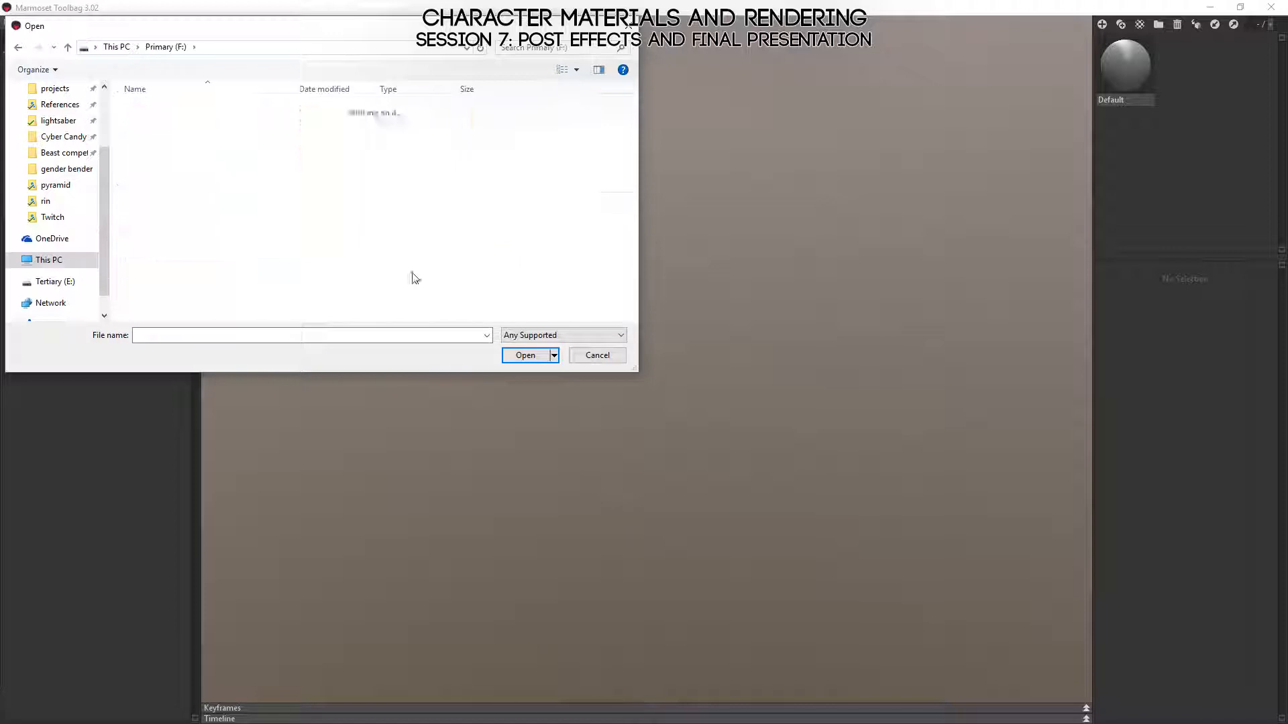
left_click(220, 157)
type("pr")
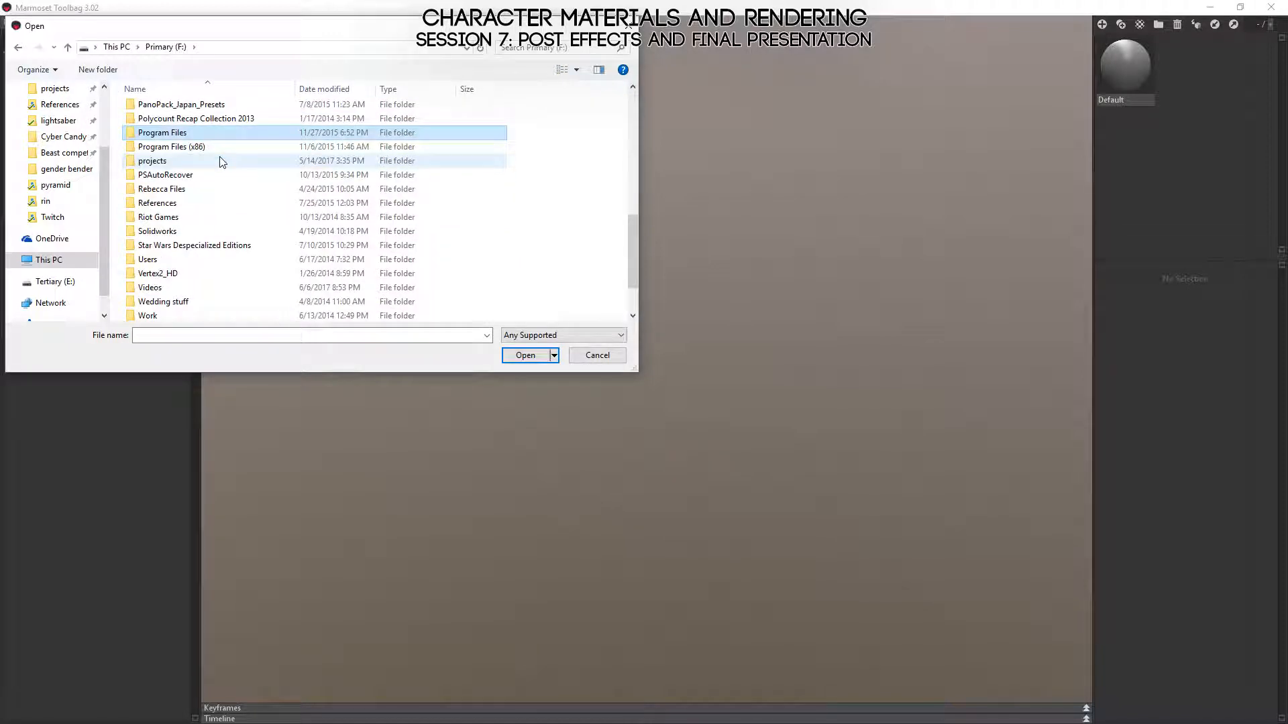
key("Return")
type("m")
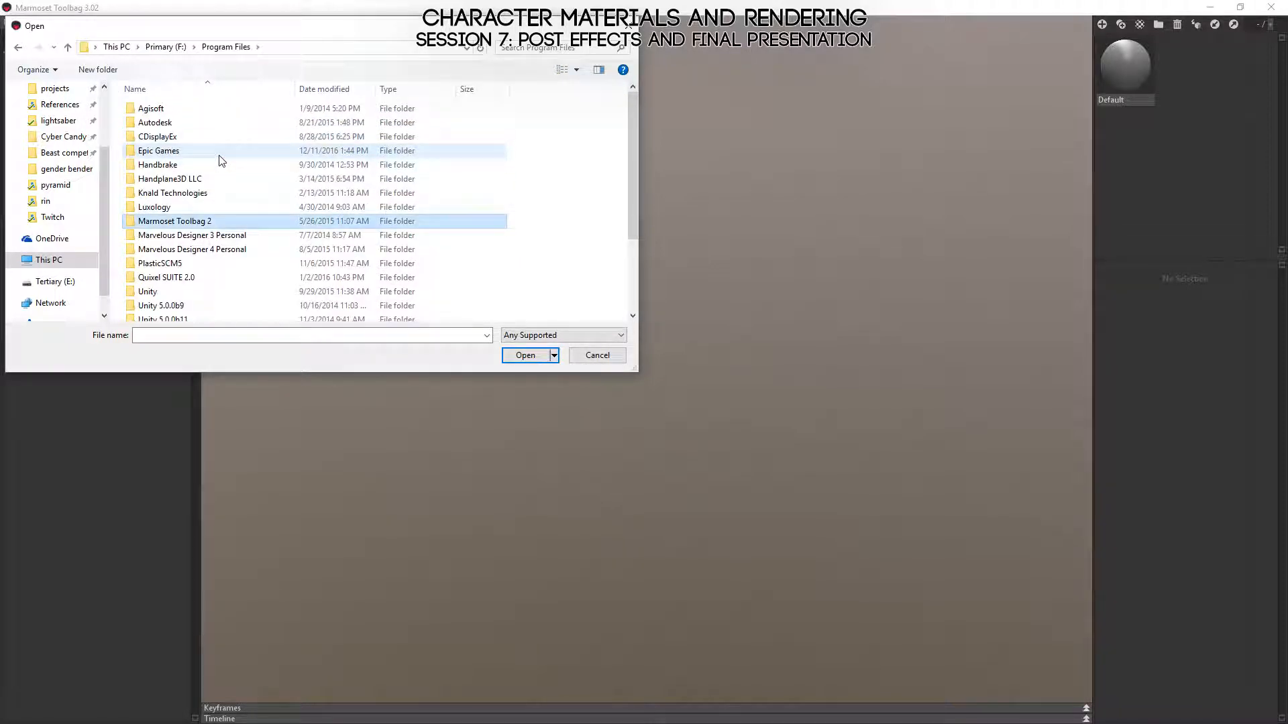
key("Down")
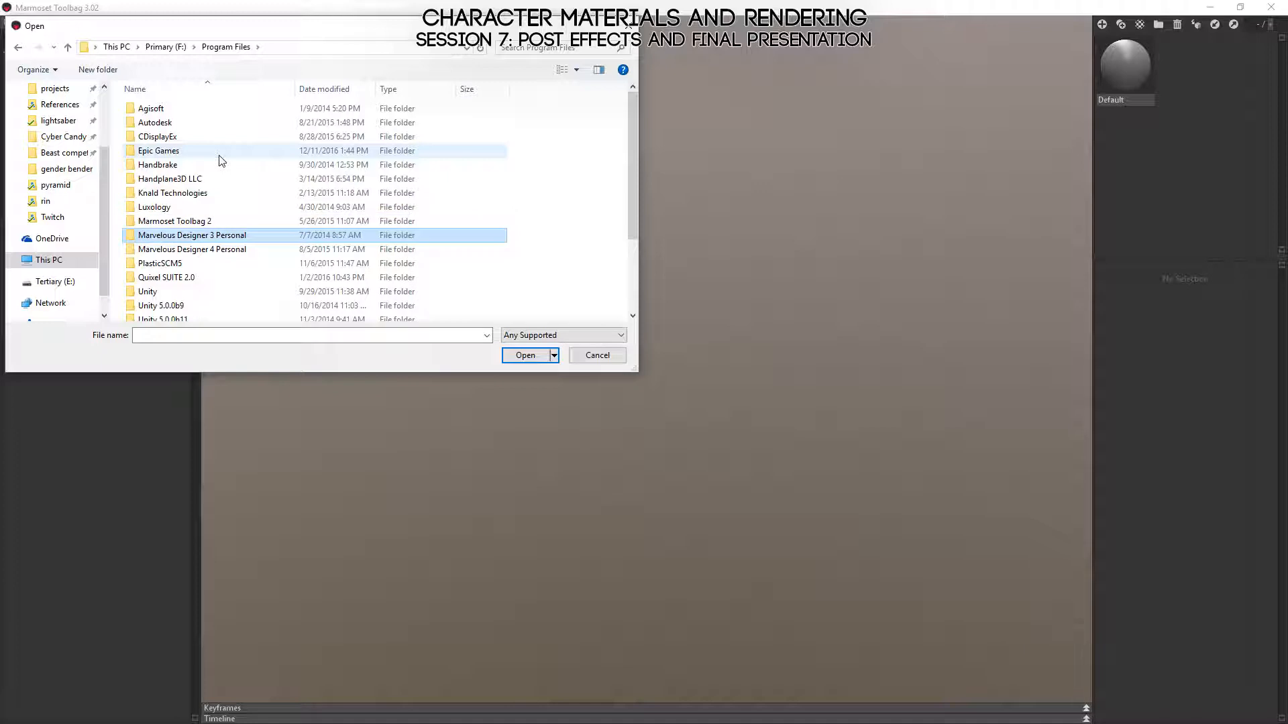
key("Up")
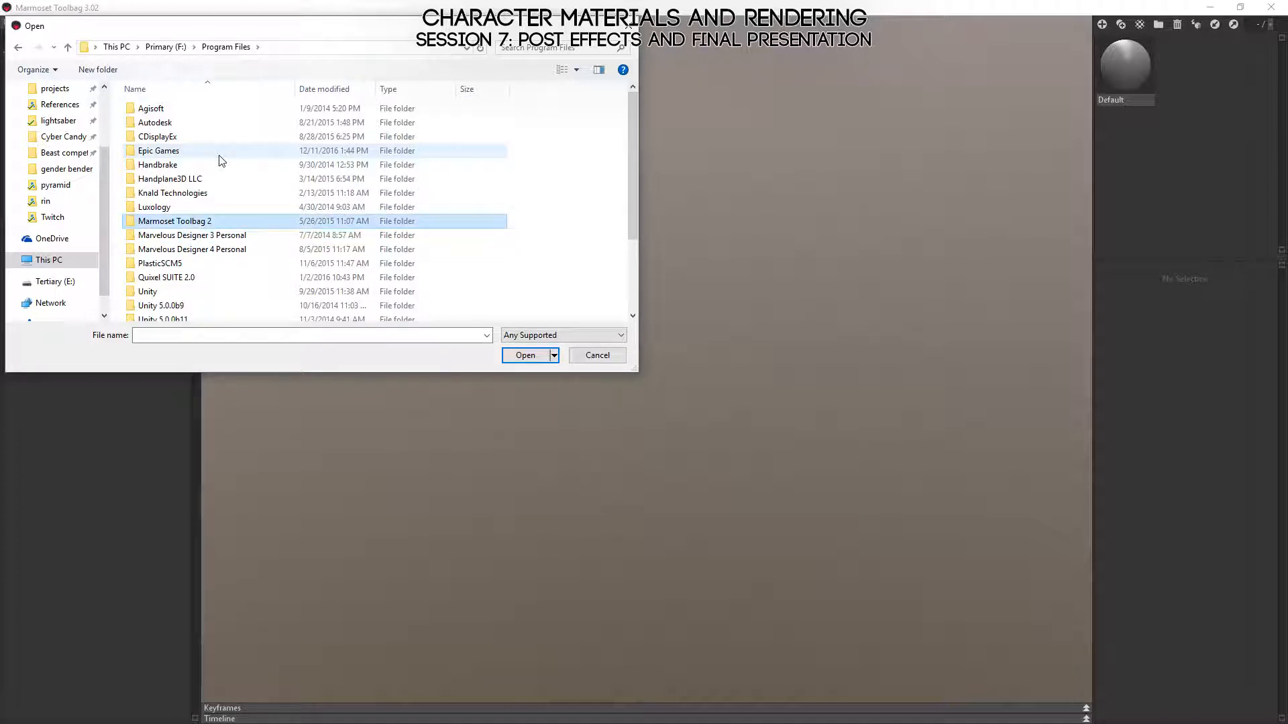
key("Escape")
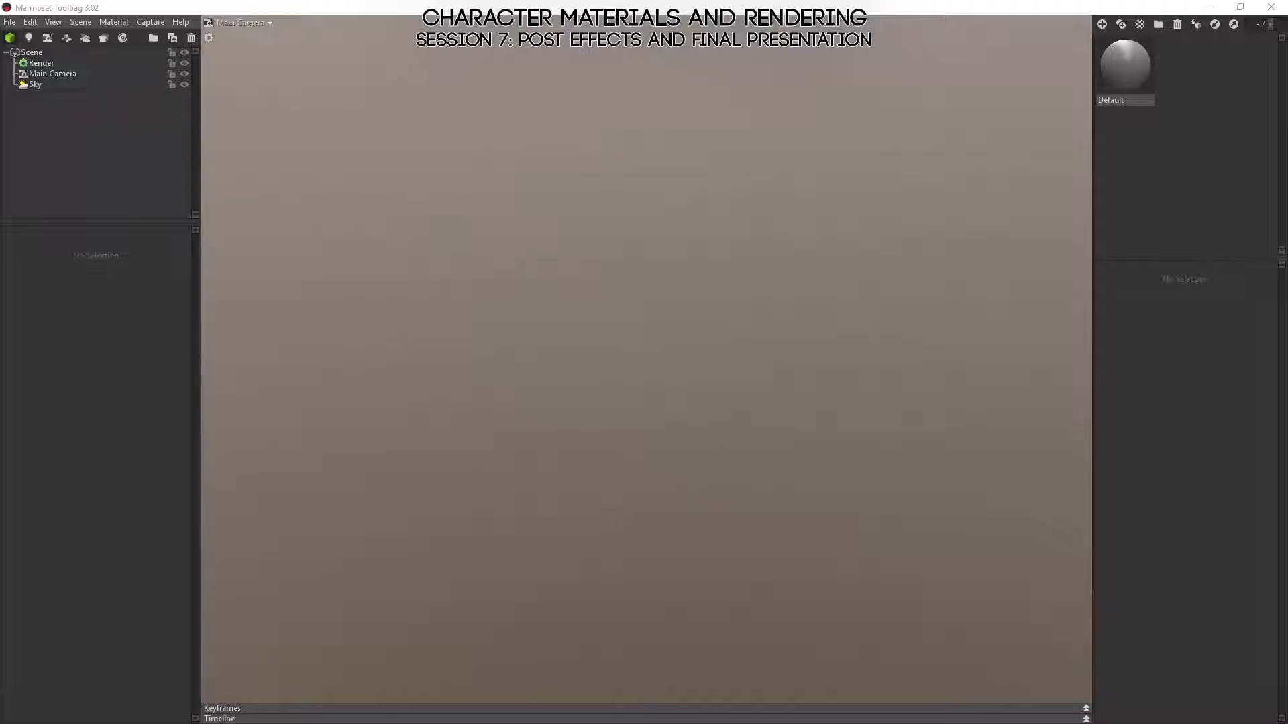
- Bring the sphere model into the empty scene and select the Default material
left_click_drag(748, 376, 811, 474)
left_click(1126, 66)
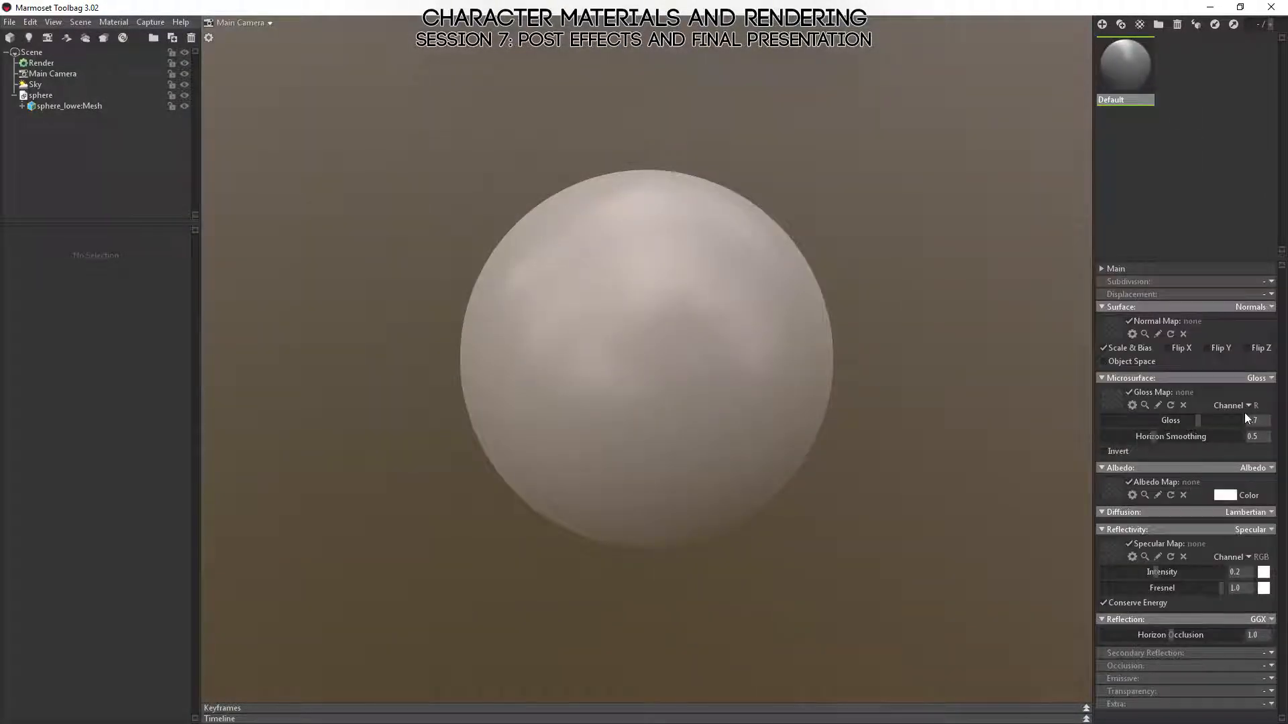
- Add a child light to the Sky beside the dark tree in its panorama and frame the highlight on the sphere
left_click(93, 85)
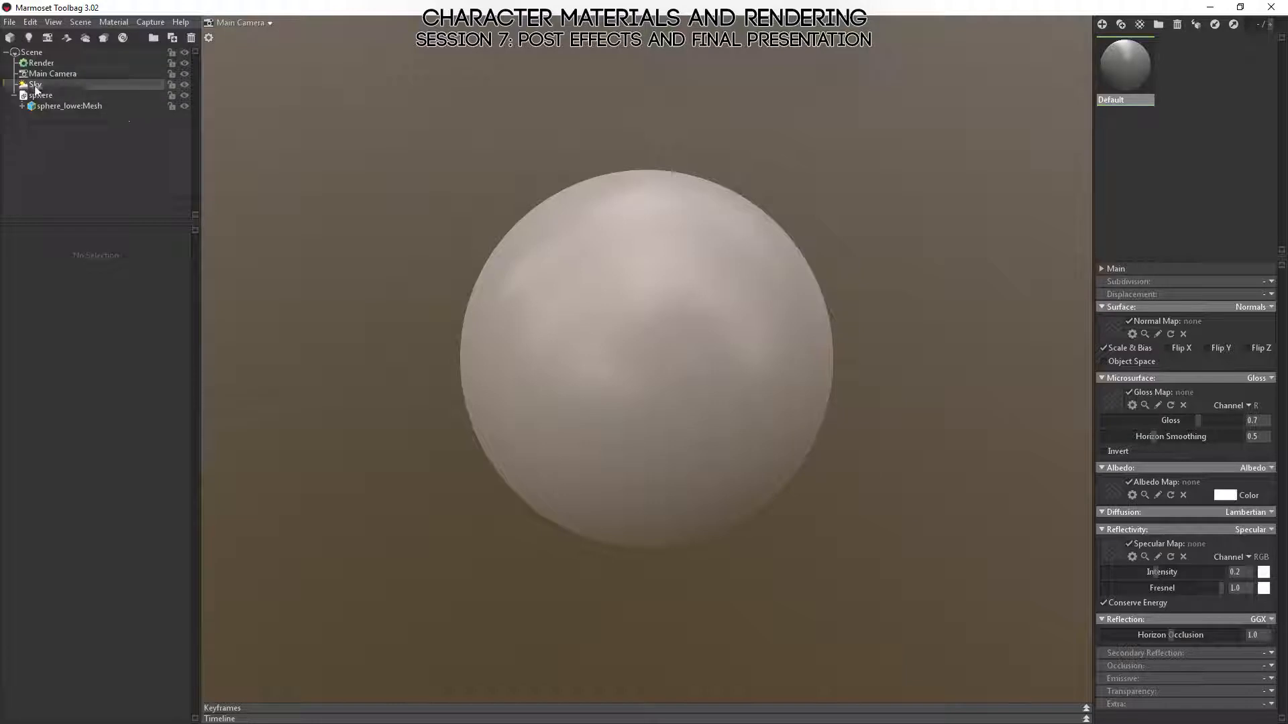
left_click(112, 338)
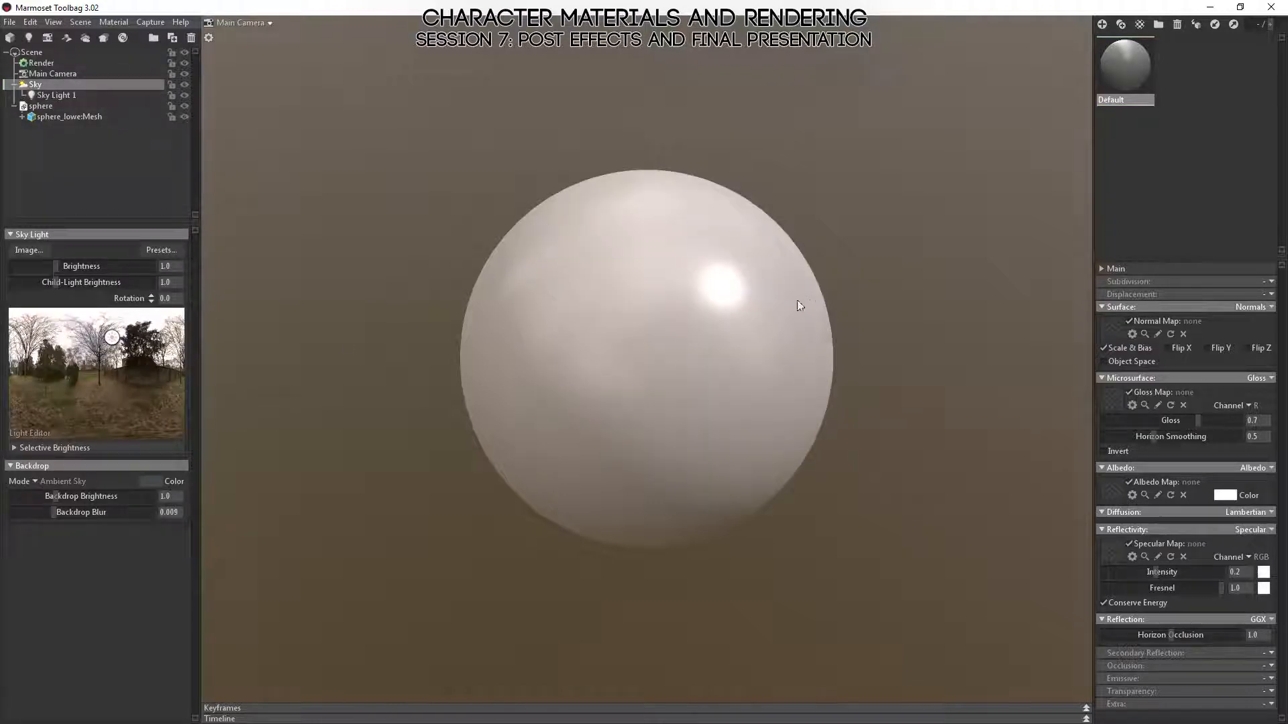
middle_click_drag(778, 276, 694, 356)
right_click_drag(694, 356, 739, 431)
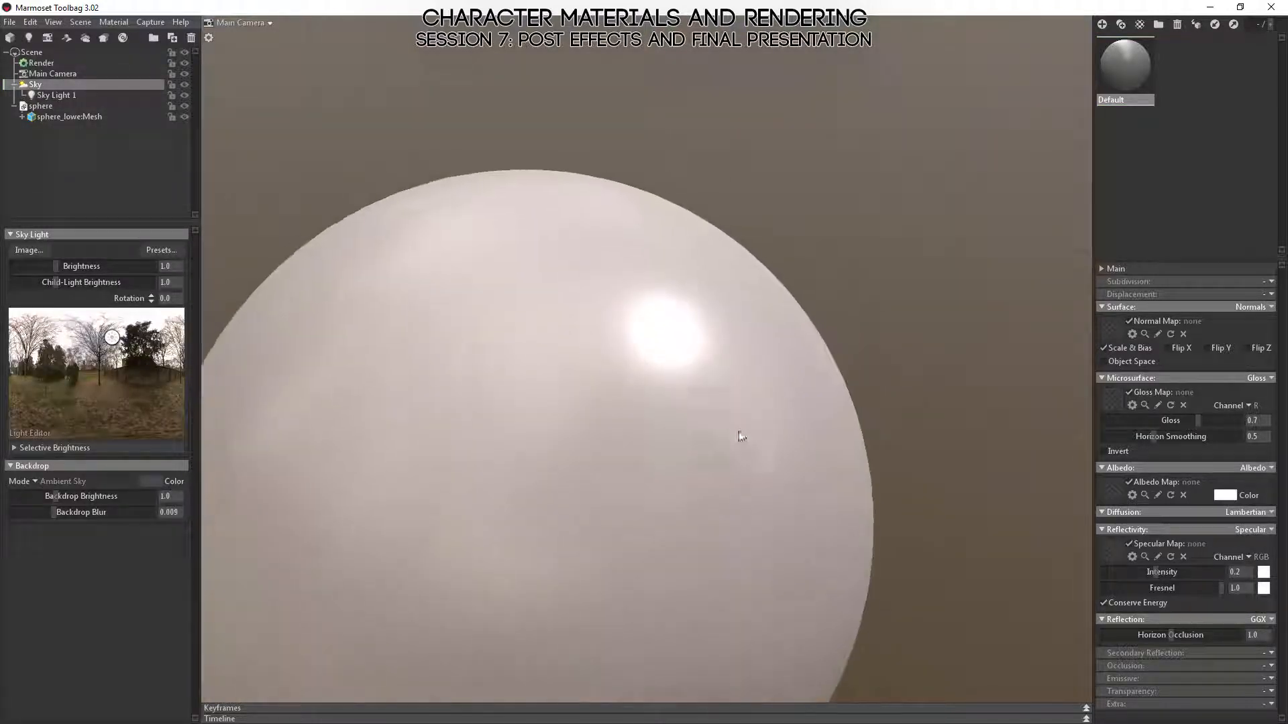
left_click_drag(738, 432, 622, 416)
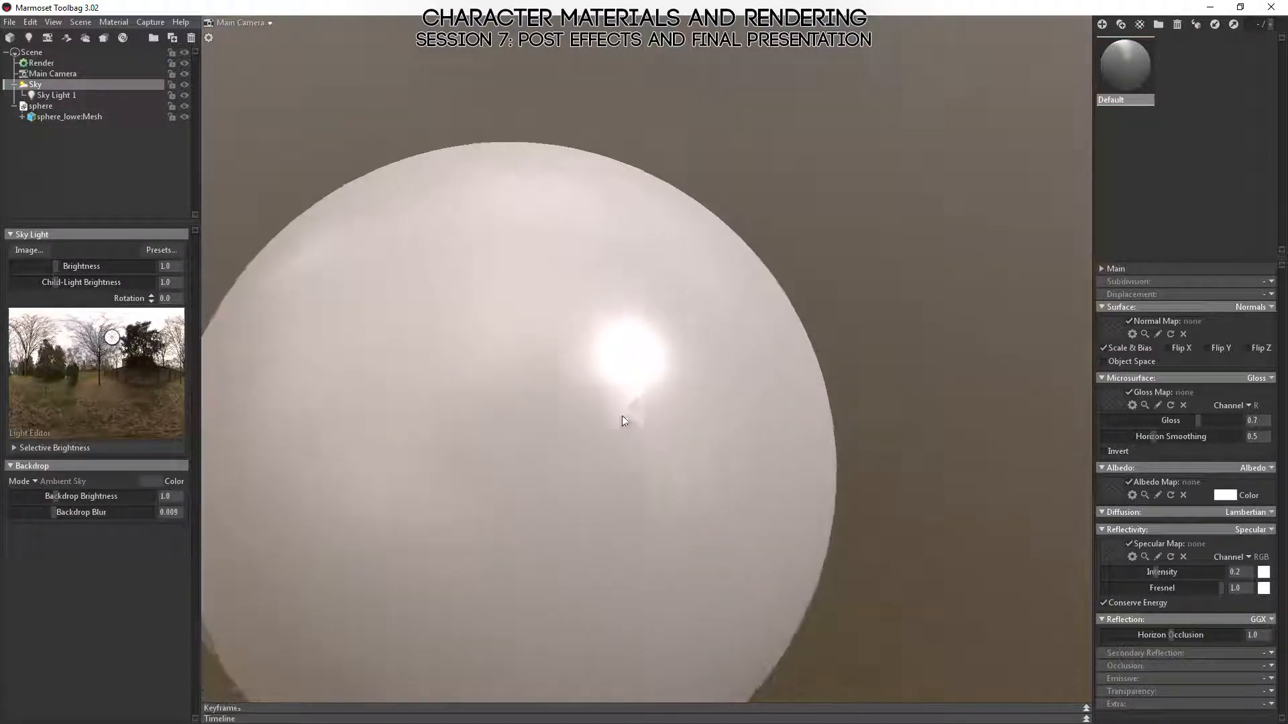
- Set the Default material's albedo color to mid-grey 878787 and its specular intensity to 0.04
left_click(1230, 498)
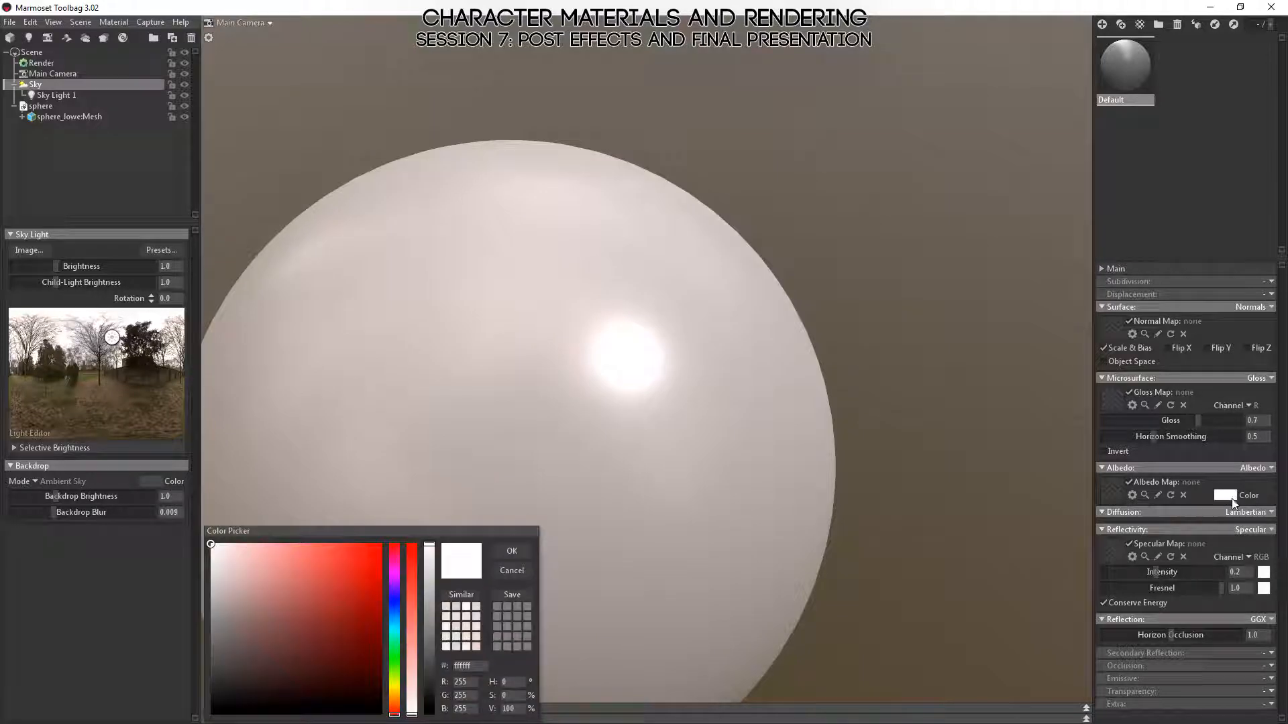
left_click_drag(432, 580, 429, 625)
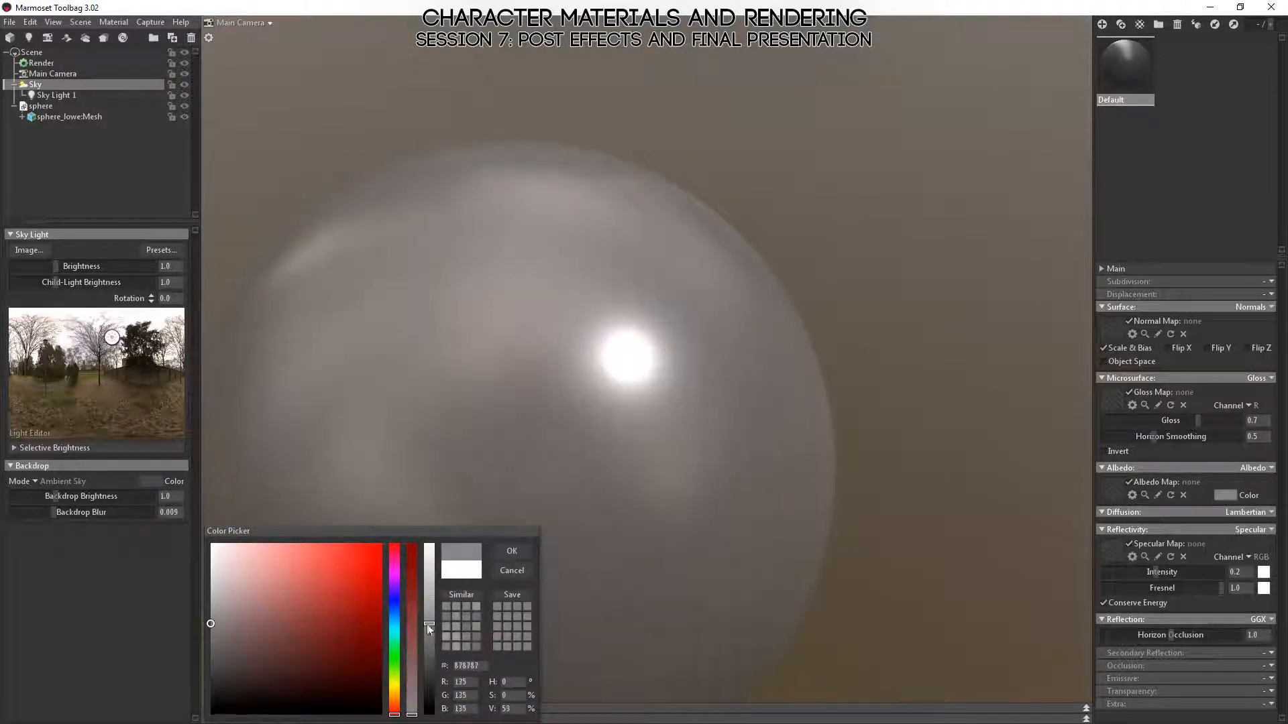
left_click(515, 549)
double_click(1233, 571)
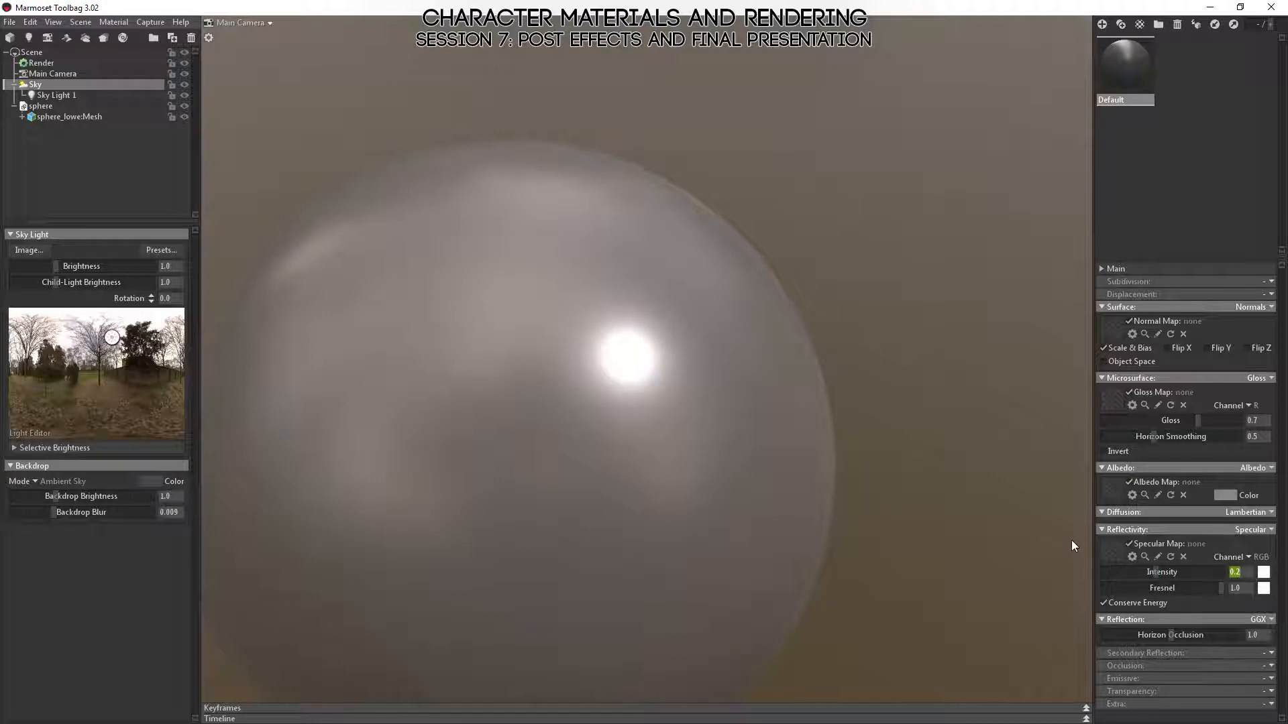
type("0.04")
key("Return")
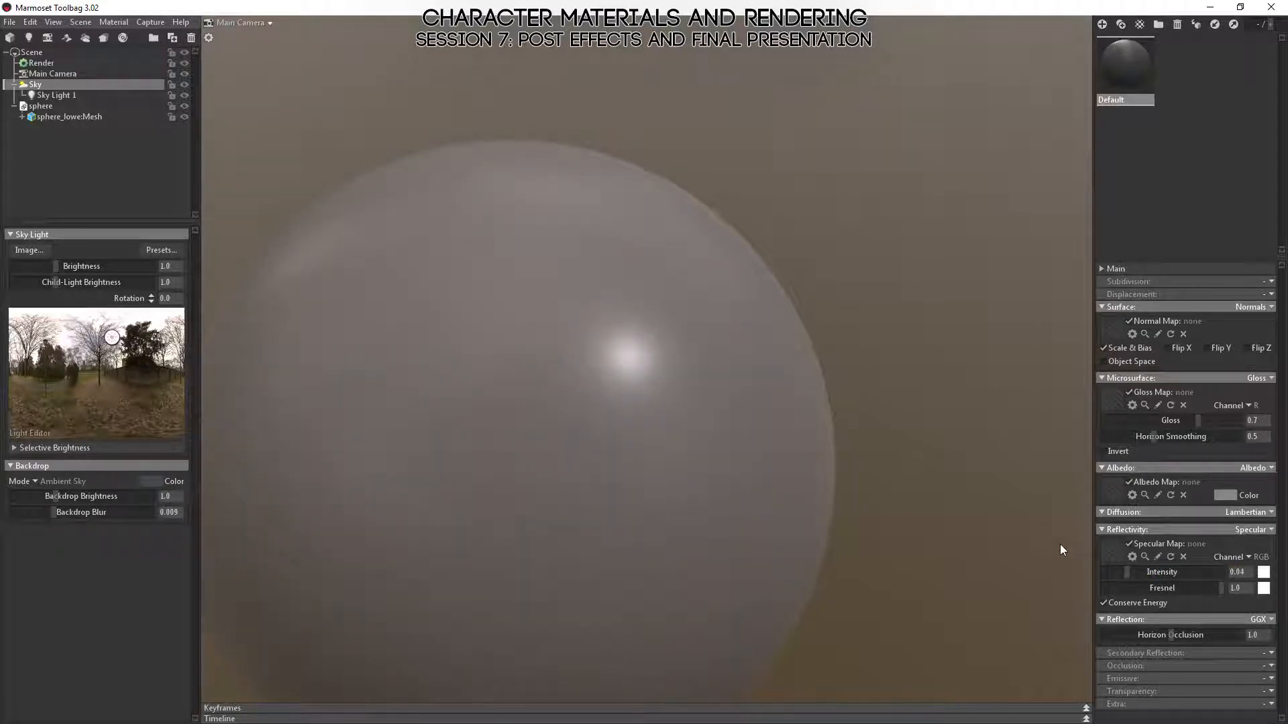
- Raise the Default material's gloss to 1.0 for a sharp reflection on the sphere
mouse_move(1198, 420)
left_mouse_down()
mouse_move(1176, 420)
mouse_move(1232, 420)
mouse_move(1198, 440)
left_mouse_up()
right_click_drag(695, 328, 735, 445)
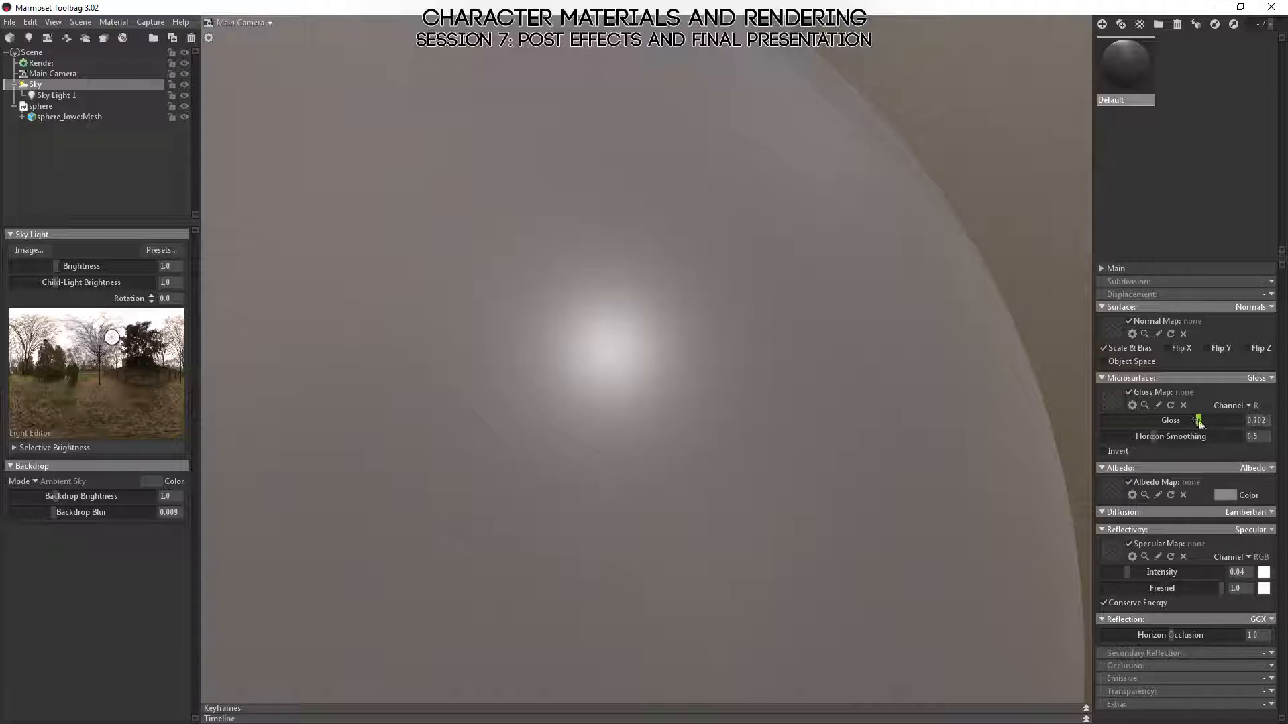
mouse_move(1198, 420)
left_mouse_down()
mouse_move(1233, 421)
mouse_move(1215, 432)
left_mouse_up()
left_click_drag(1205, 434, 1249, 436)
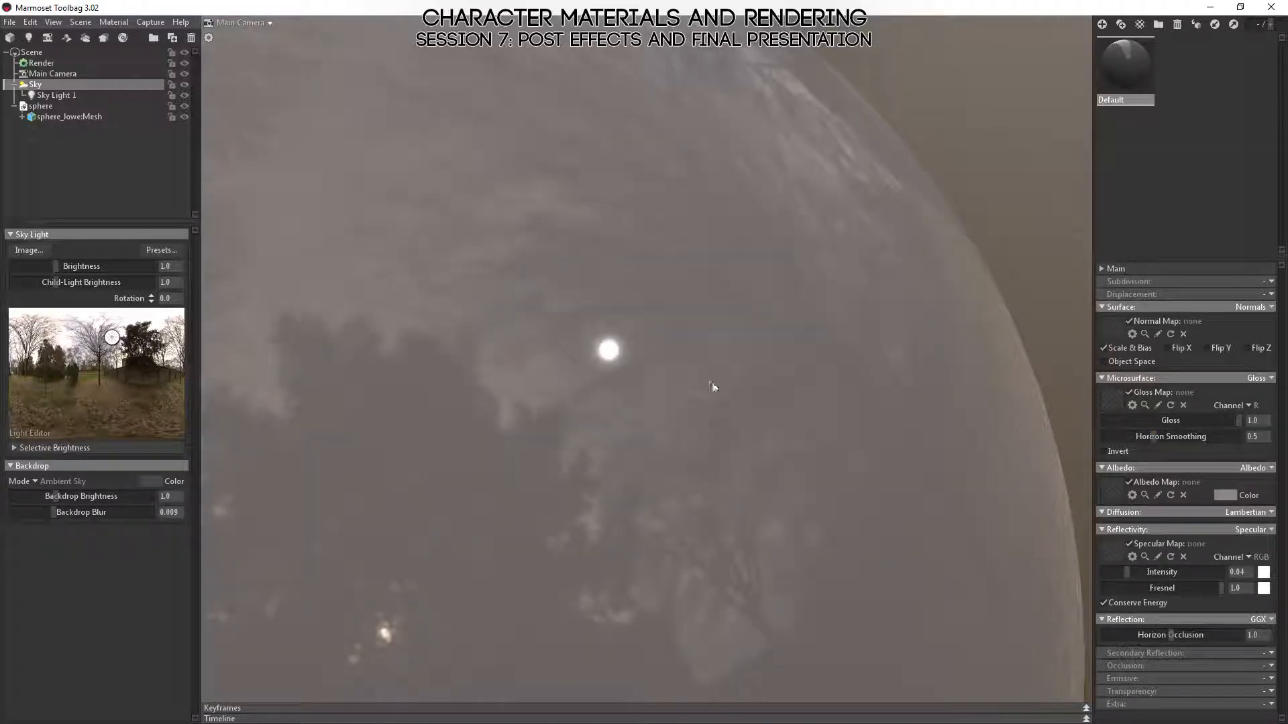
- Lower the Default material's gloss to about 0.787 to soften the light's highlight on the sphere
right_click_drag(778, 441, 687, 445)
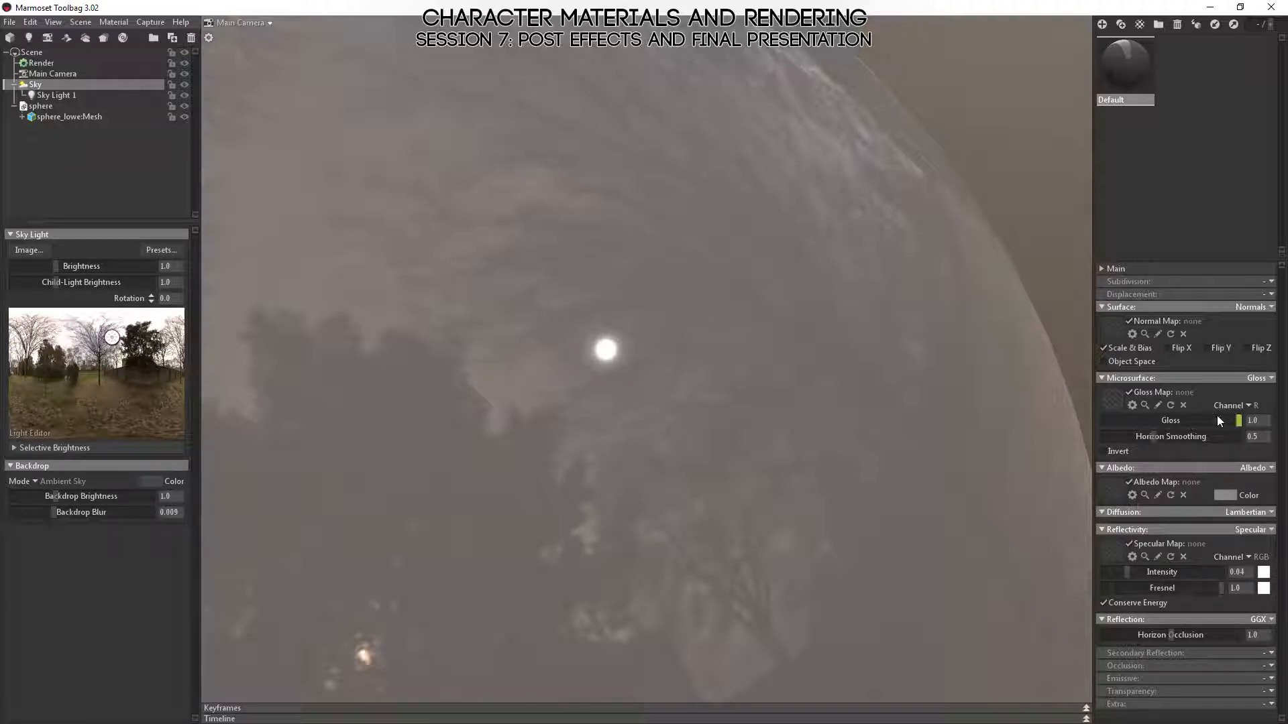
left_click_drag(1239, 420, 1210, 432)
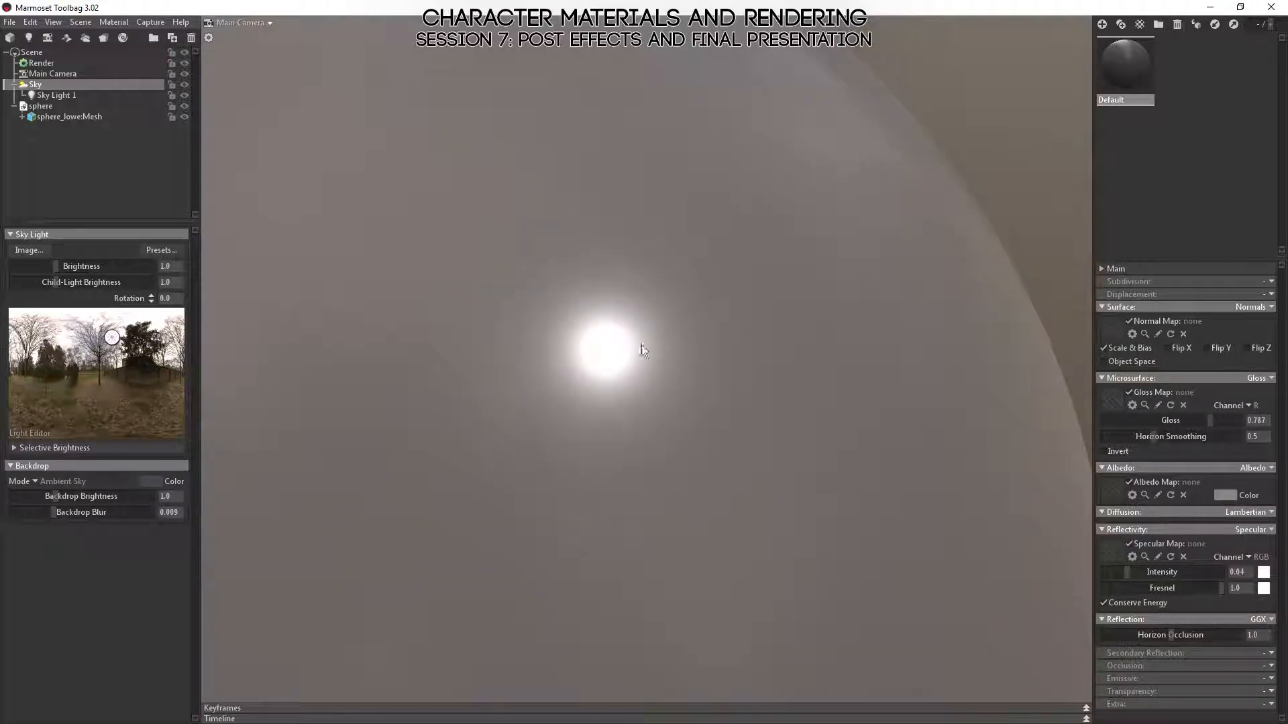
right_click_drag(841, 444, 711, 364)
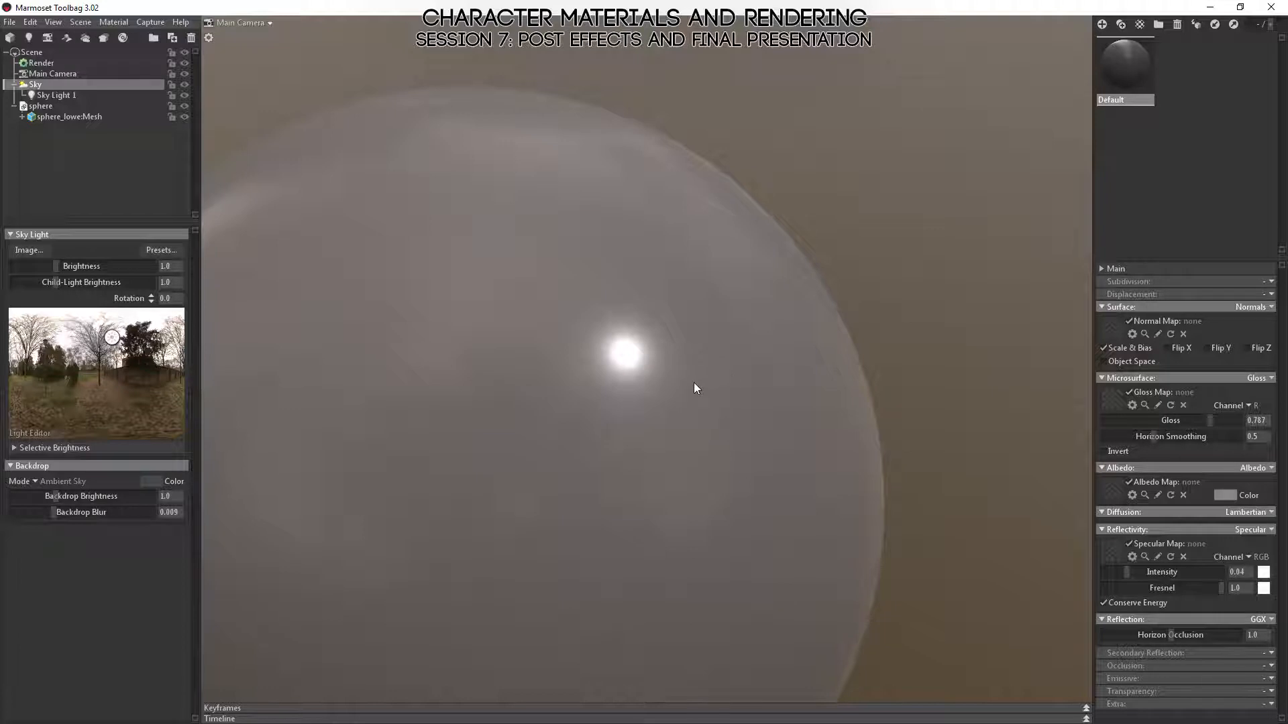
- Reduce the Default material's gloss to about 0.698 and inspect the falloff around the sphere's highlight
left_click_drag(1214, 424, 1014, 426)
right_click_drag(1014, 425, 661, 397)
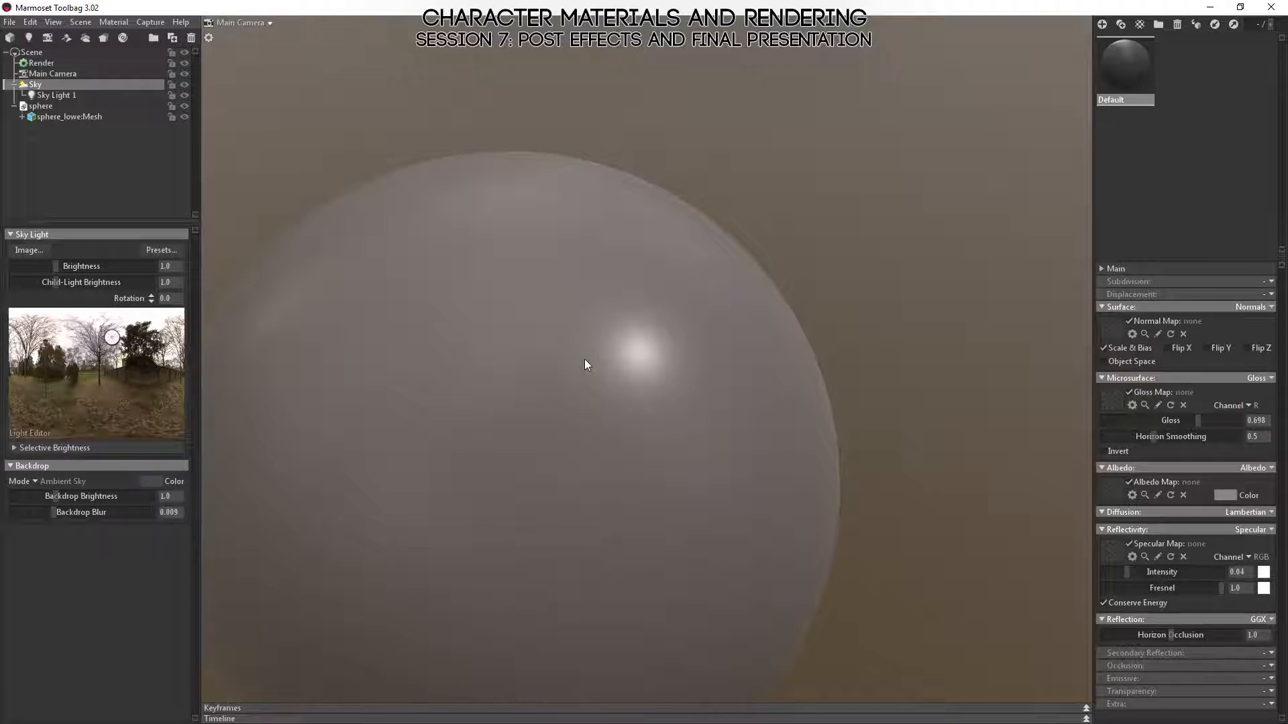
right_click_drag(721, 324, 726, 385)
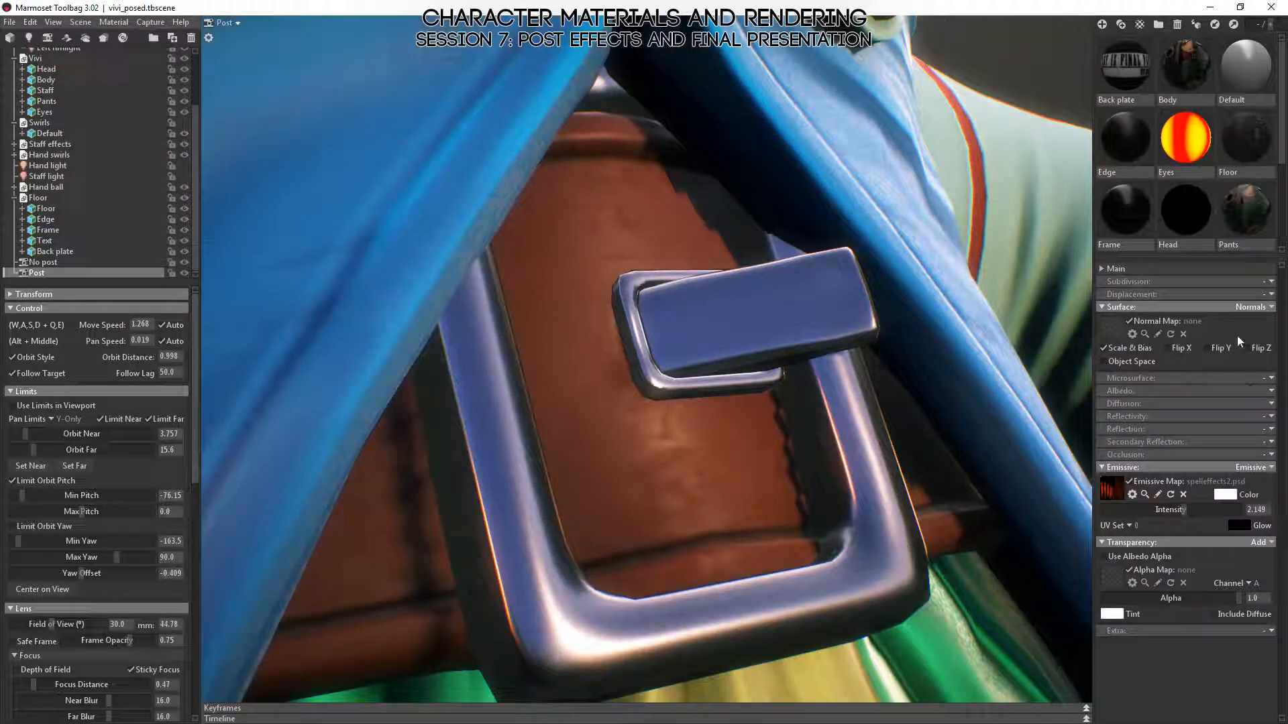
- Change the Body material's reflection model to Blinn-Phong and inspect the belt buckle's highlights
left_click(1185, 65)
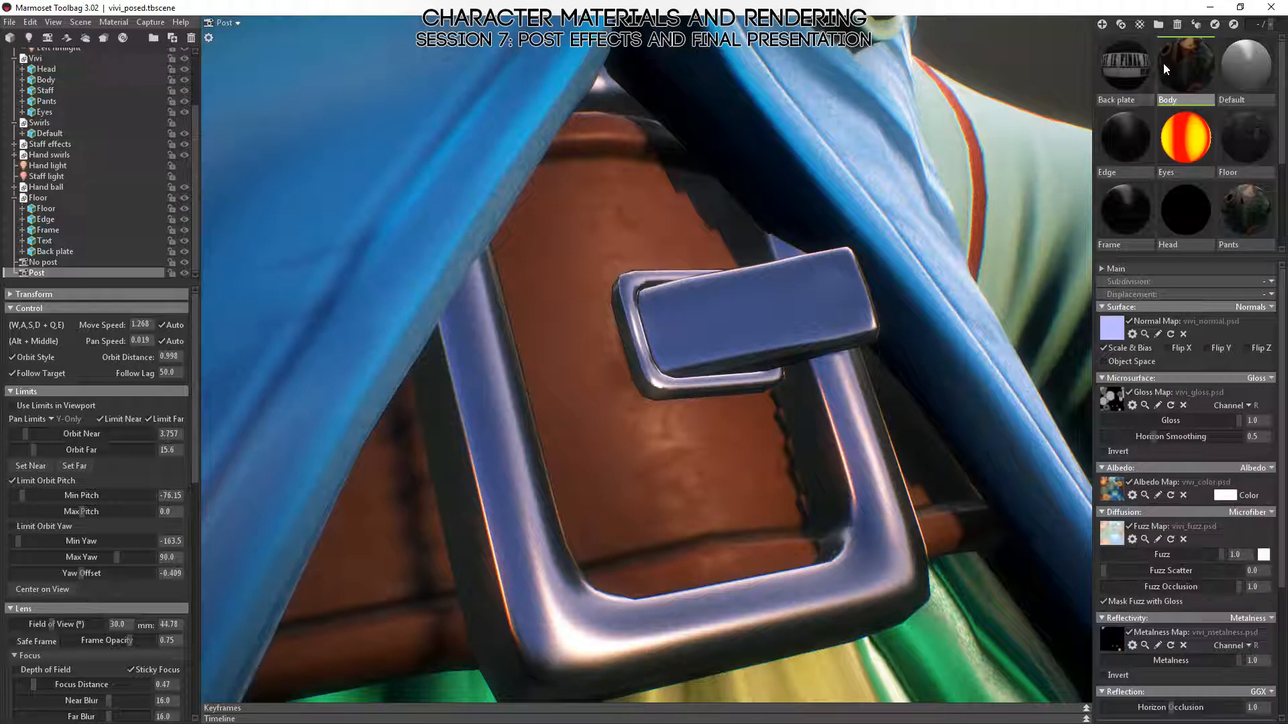
scroll(1218, 519, "down", 3)
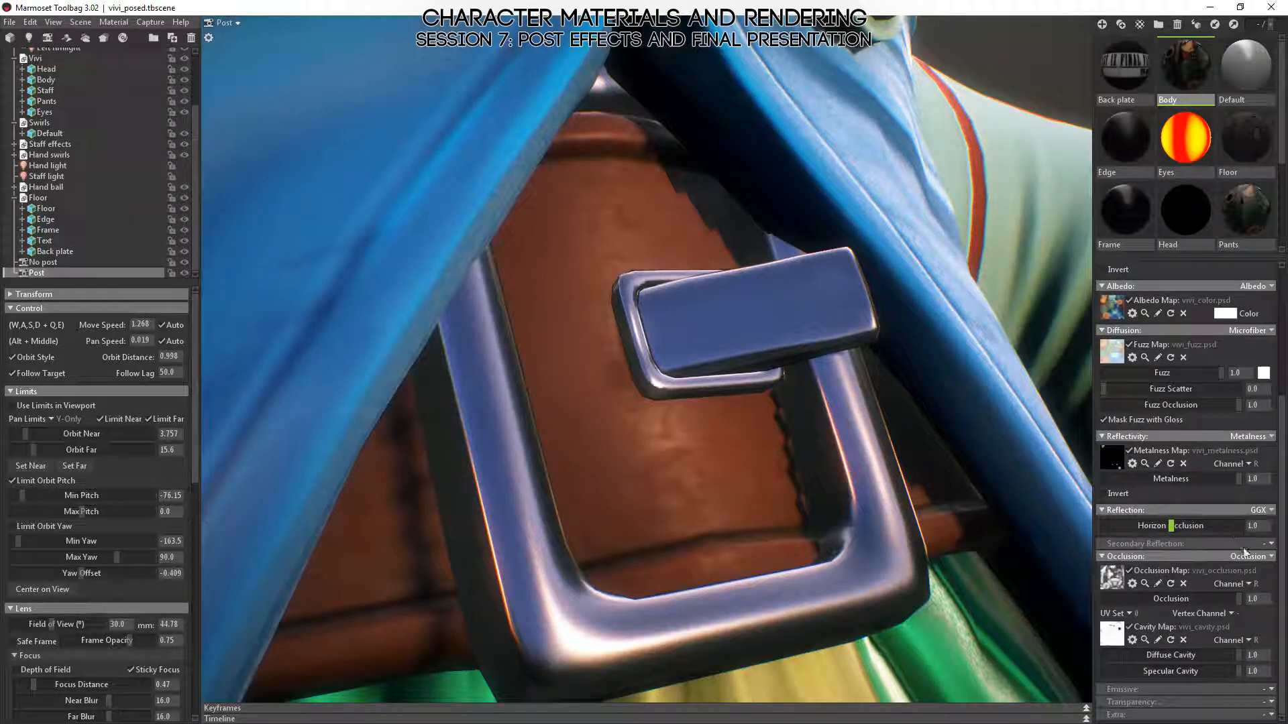
left_click(1269, 512)
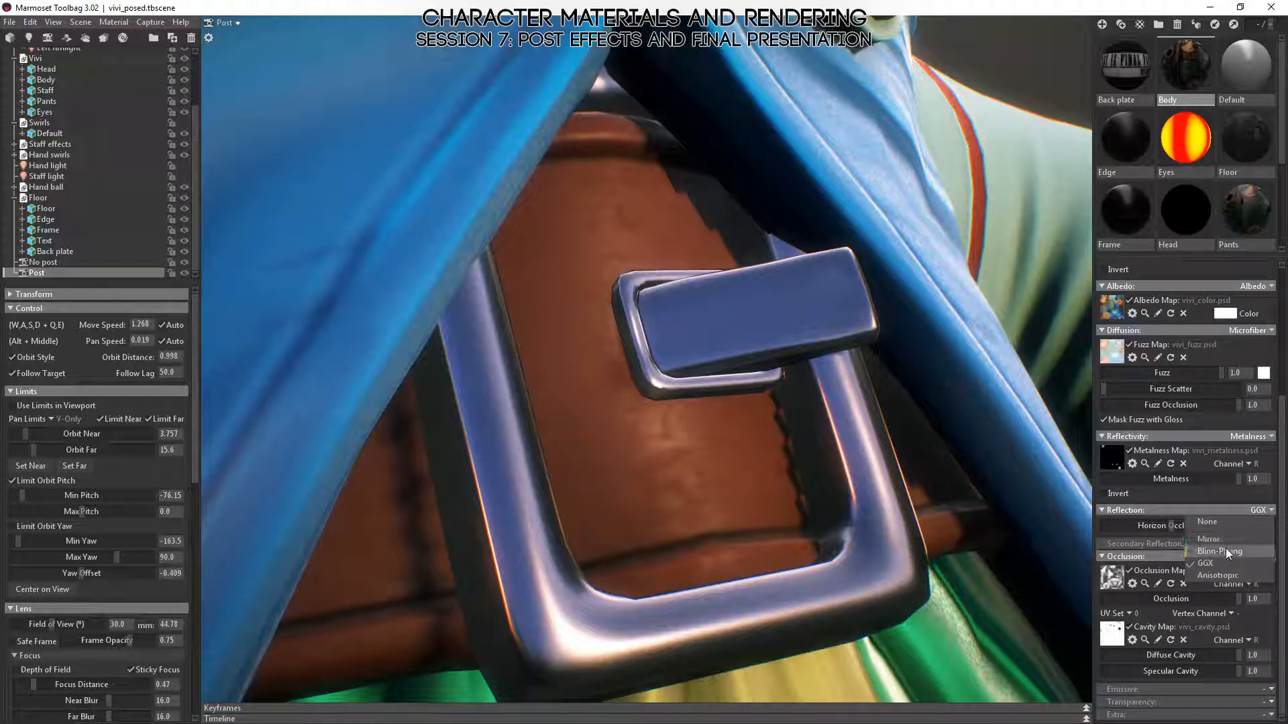
left_click(1192, 549)
right_click_drag(966, 535, 888, 494, "alt")
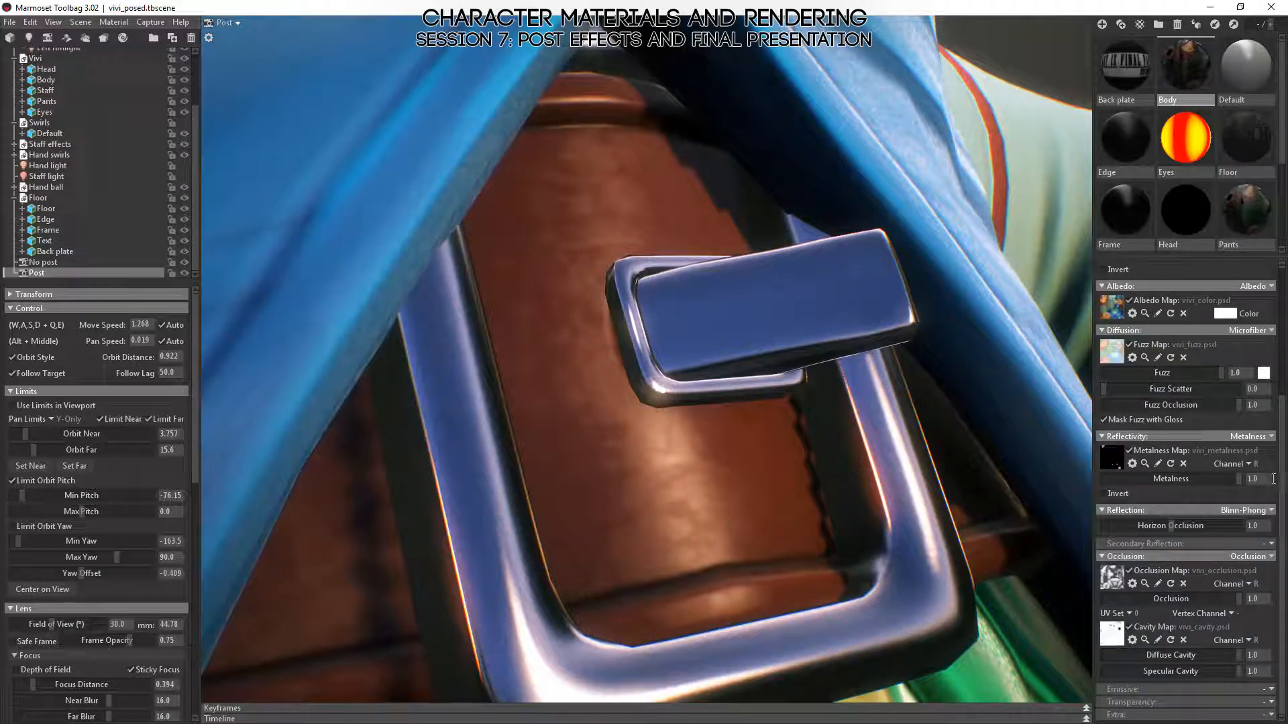
- Examine the highlights on the belt buckle, lacing eyelets and coat at close and medium range
right_click_drag(903, 518, 810, 507, "alt")
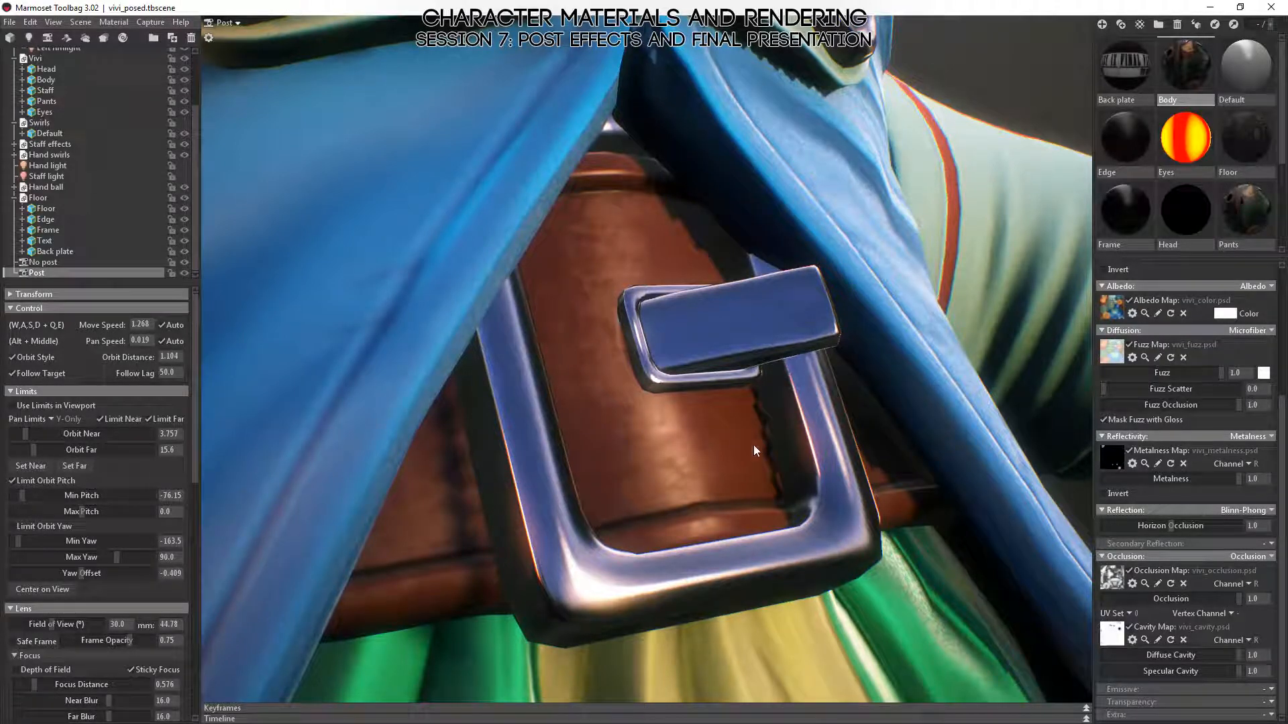
right_click_drag(766, 533, 720, 405, "alt")
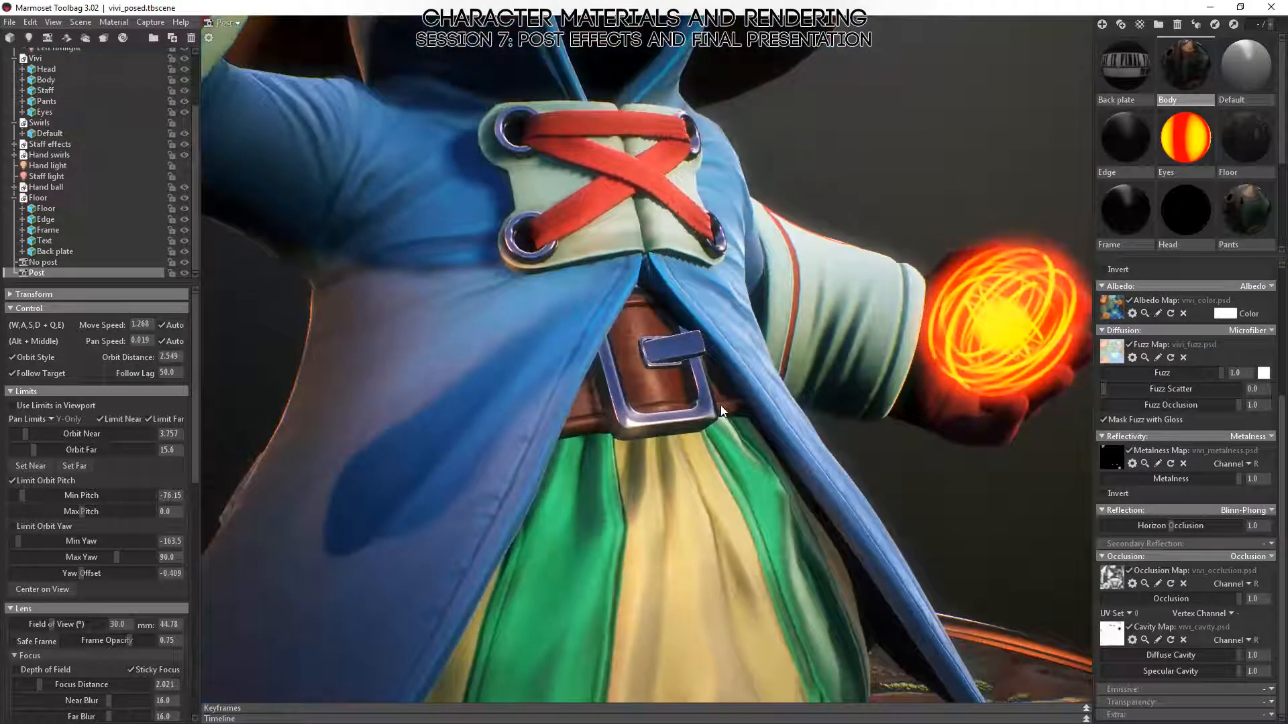
left_click_drag(827, 469, 932, 583, "alt")
right_click_drag(932, 583, 879, 475, "alt")
left_click_drag(879, 475, 708, 365, "alt")
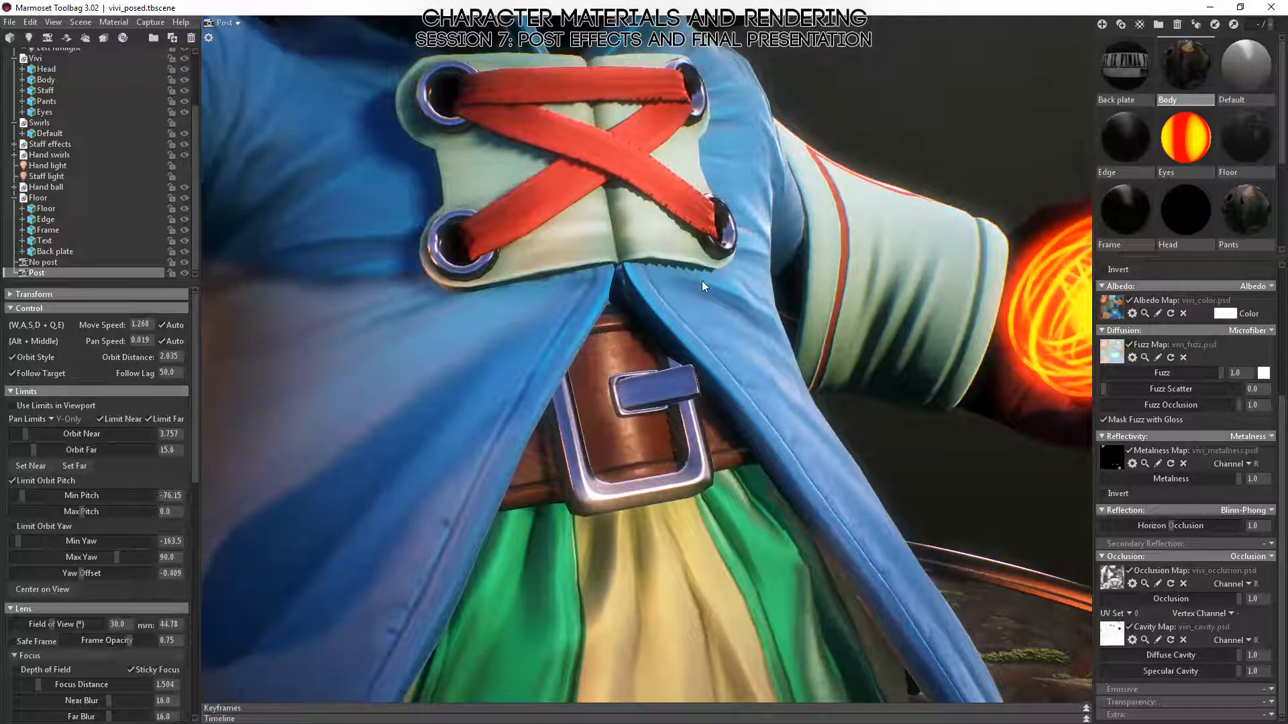
right_click_drag(870, 442, 444, 359, "alt")
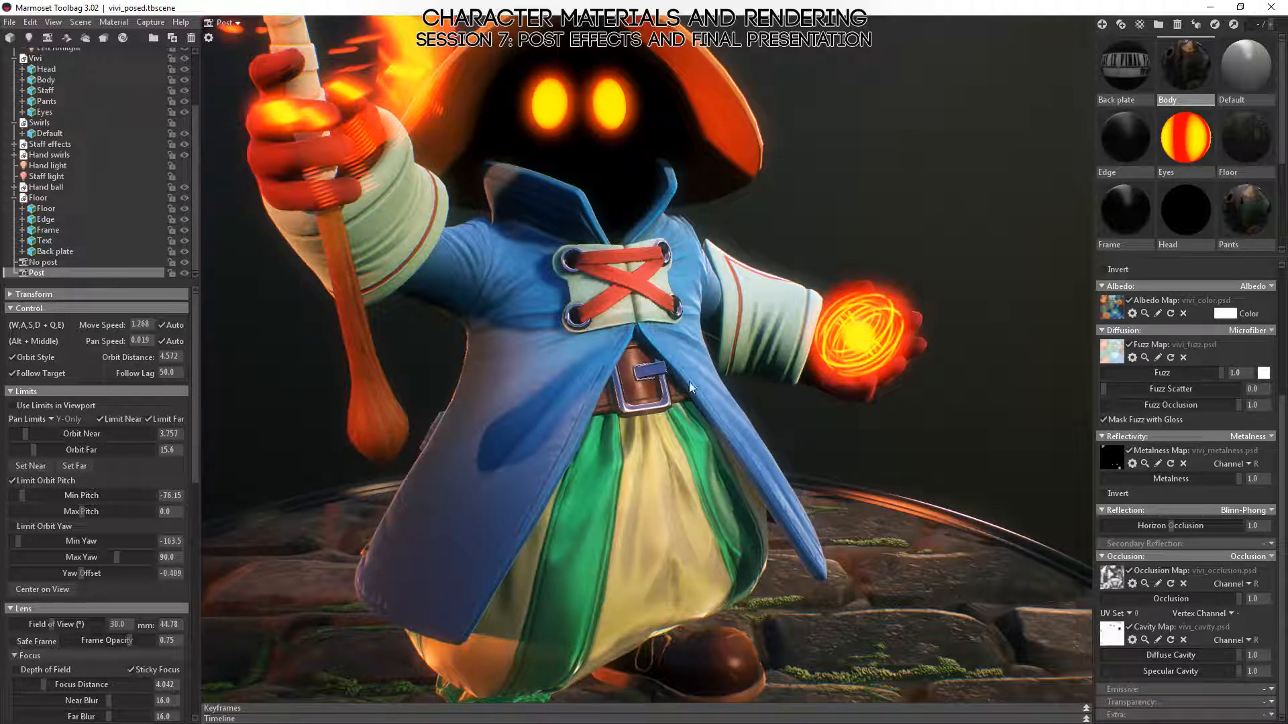
scroll(636, 349, "up", 5)
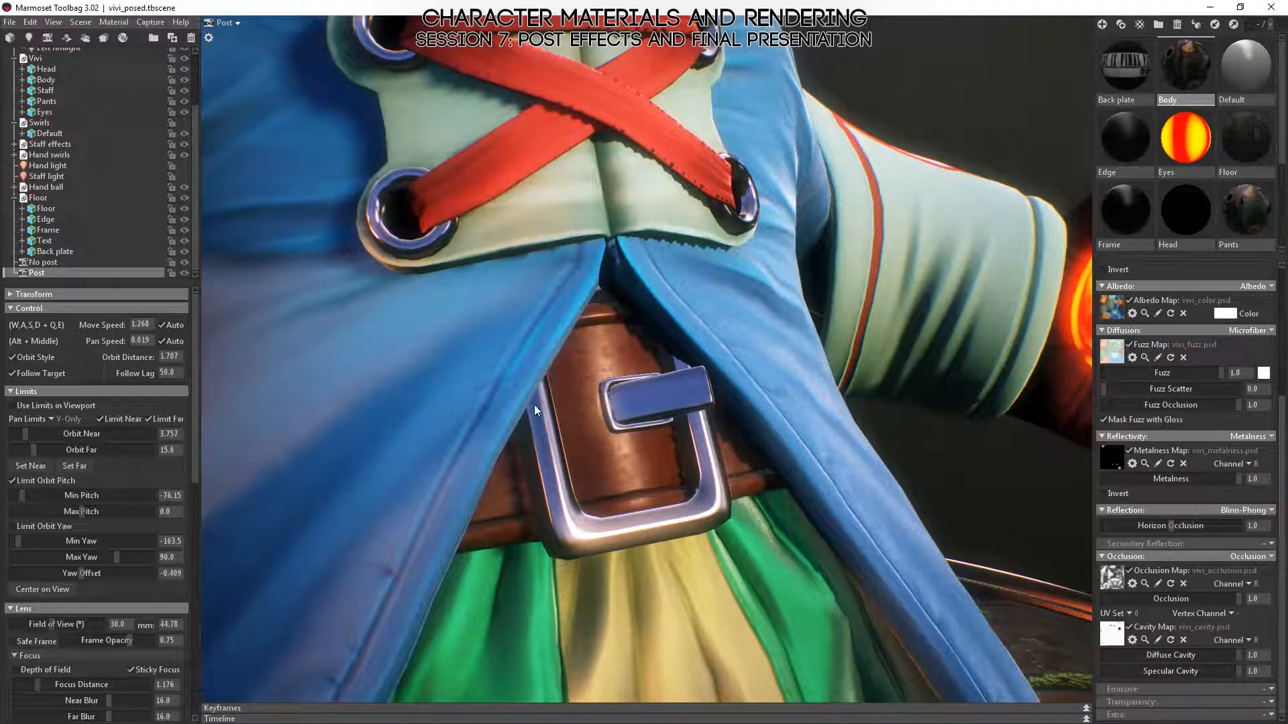
left_click_drag(633, 424, 613, 400, "alt")
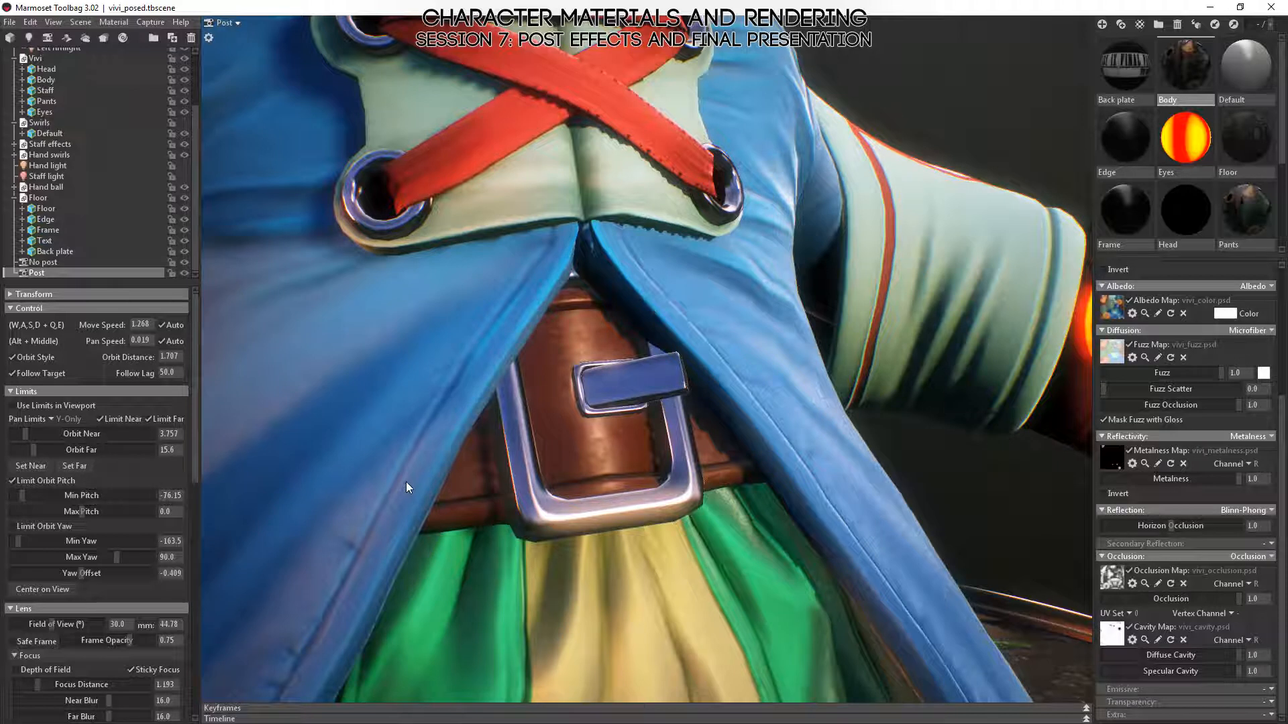
scroll(621, 342, "down", 5)
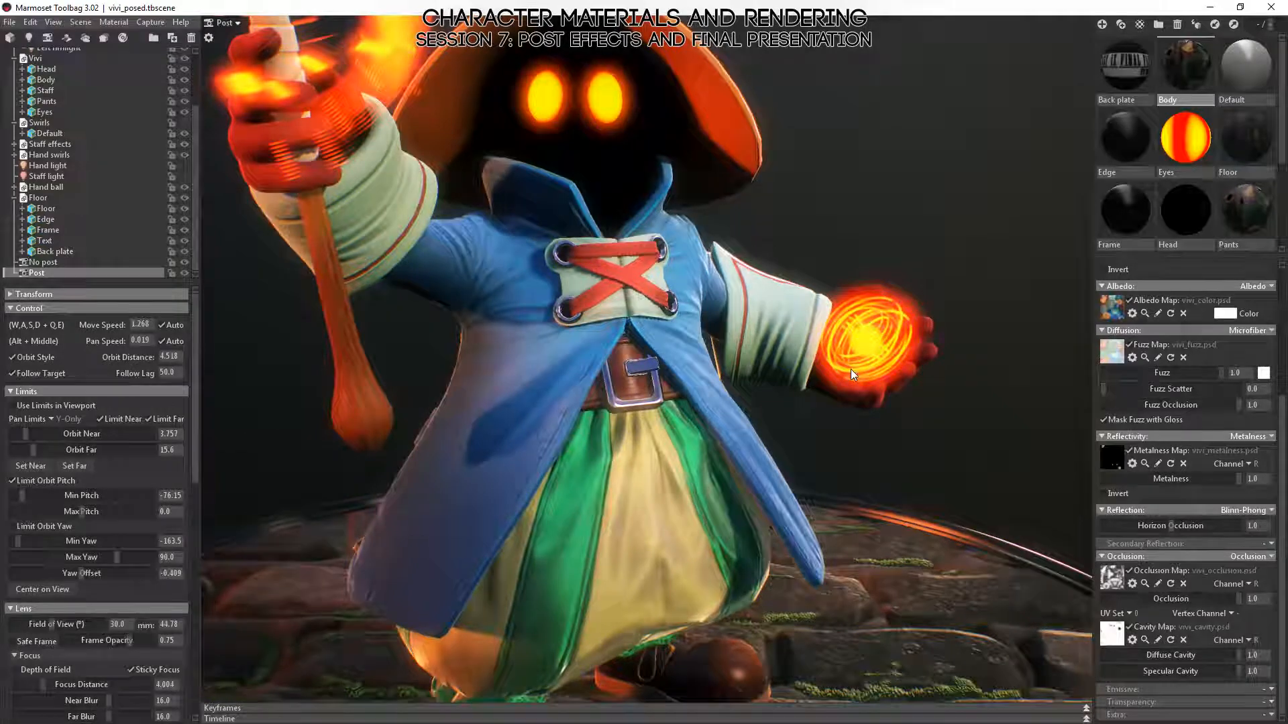
- Review the character's coat, pants and glow effects from different angles, together with the full display base
left_click_drag(850, 369, 750, 404, "alt")
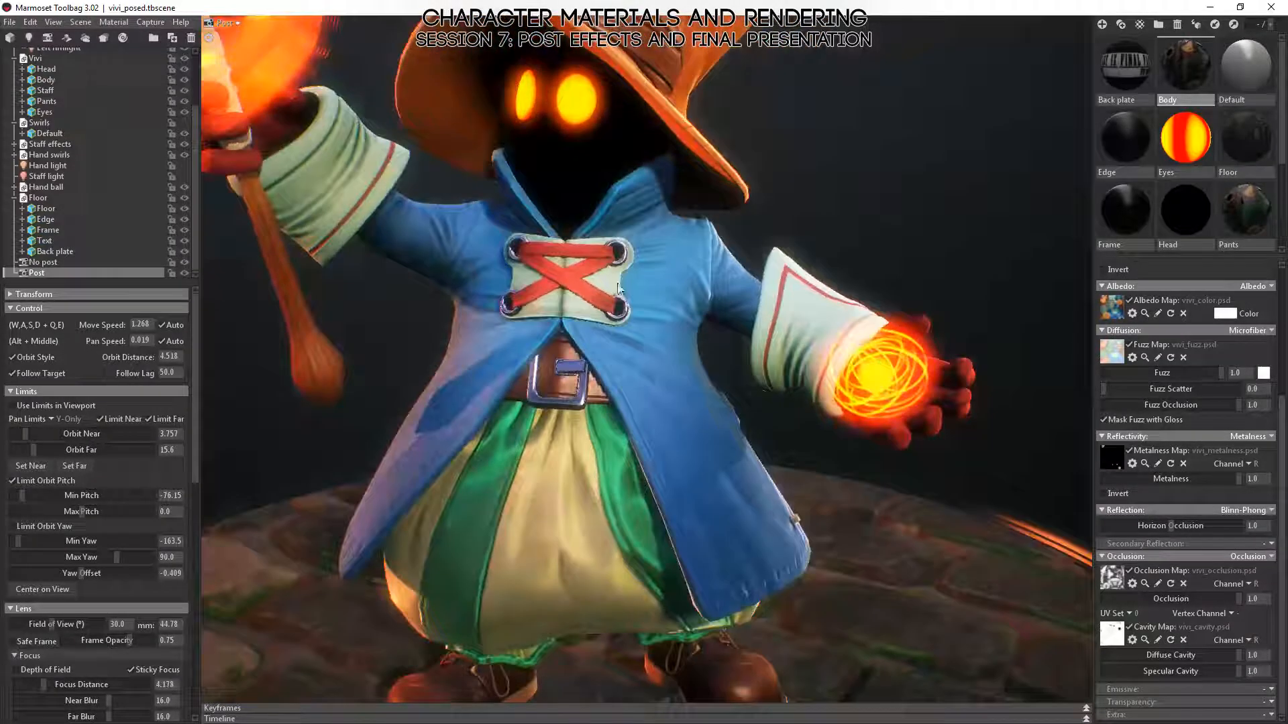
left_click_drag(588, 435, 689, 300, "alt")
scroll(690, 315, "up", 3)
scroll(724, 376, "down", 6)
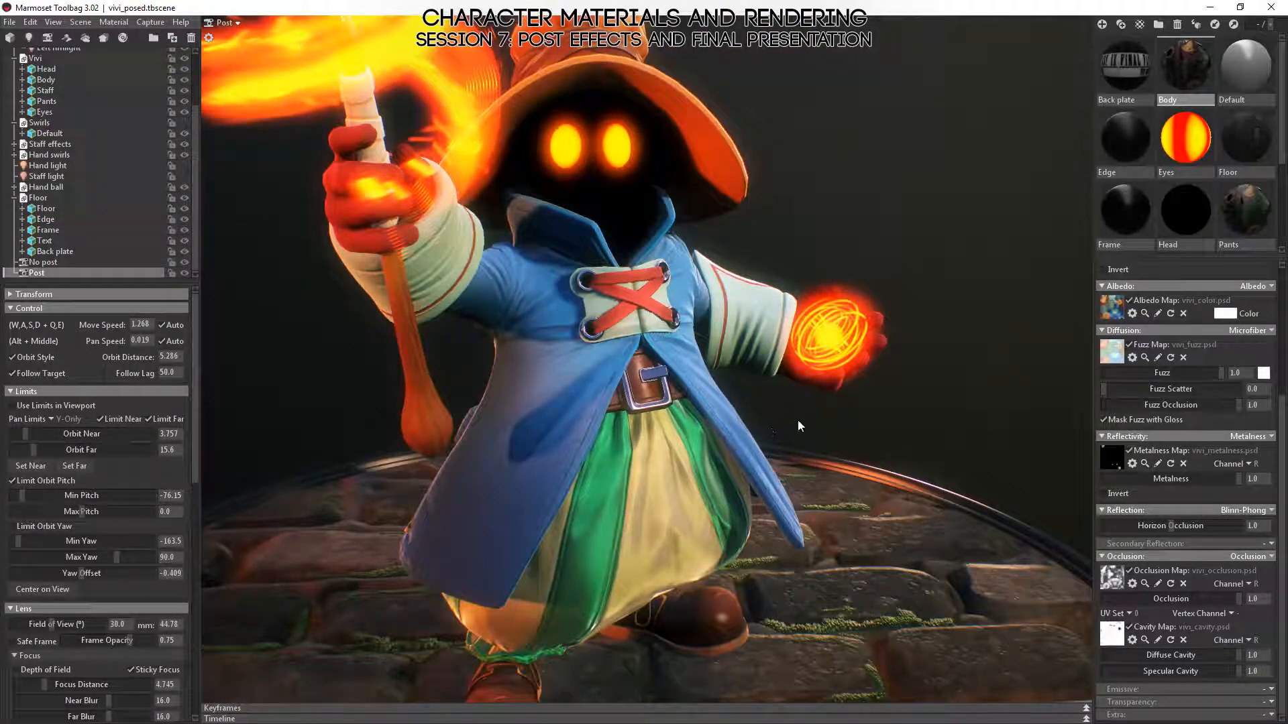
left_click_drag(798, 420, 790, 516, "alt")
scroll(711, 376, "down", 10)
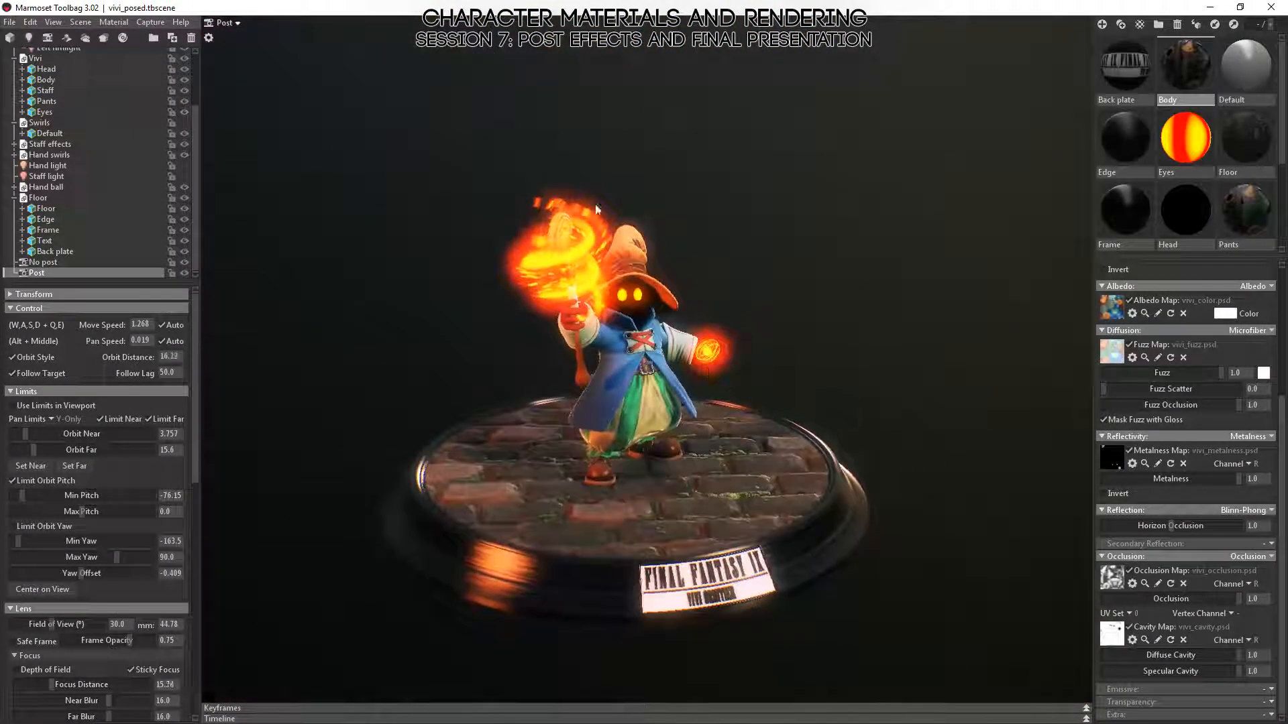
scroll(798, 379, "up", 5)
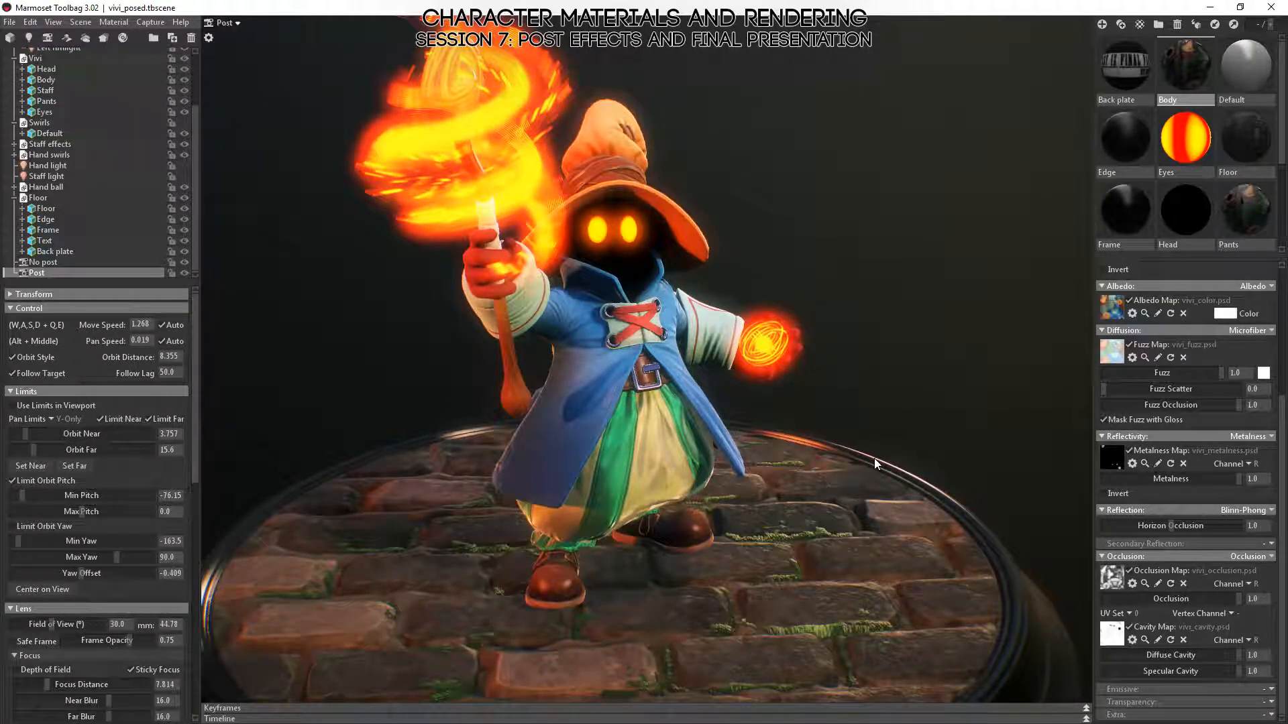
scroll(787, 324, "up", 6)
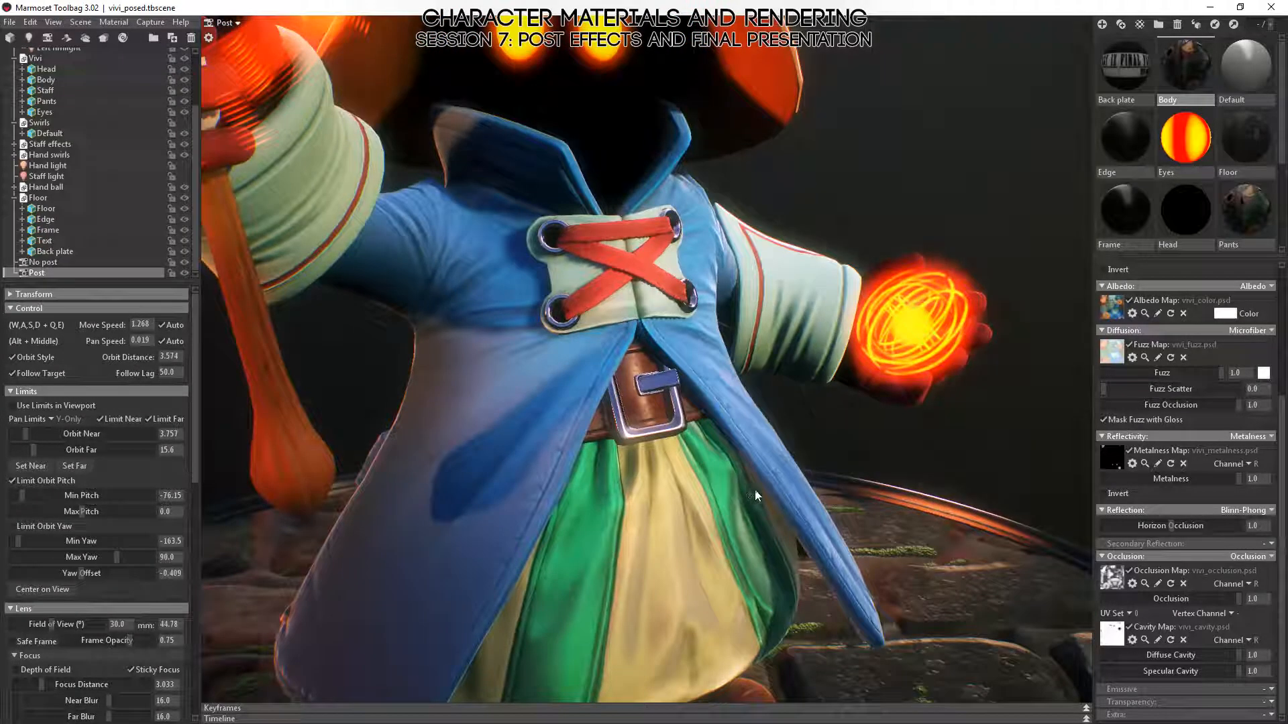
- Select the Hand light to inspect its placement at the glowing ball within the whole scene, and clear the selection
left_click(64, 166)
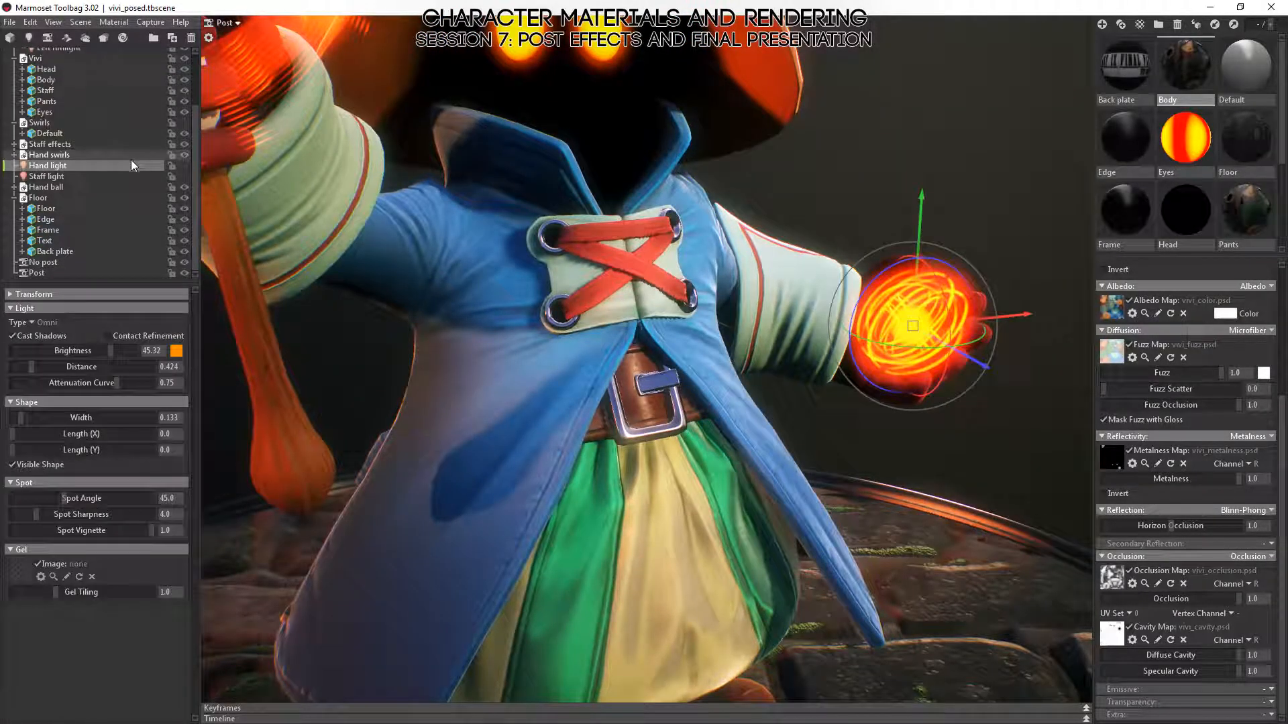
scroll(131, 160, "up", 2)
left_click_drag(385, 208, 557, 302, "alt")
right_click_drag(557, 302, 475, 189, "alt")
left_click_drag(475, 189, 629, 387, "alt")
right_click_drag(688, 465, 664, 204, "alt")
left_click_drag(664, 209, 710, 204, "alt")
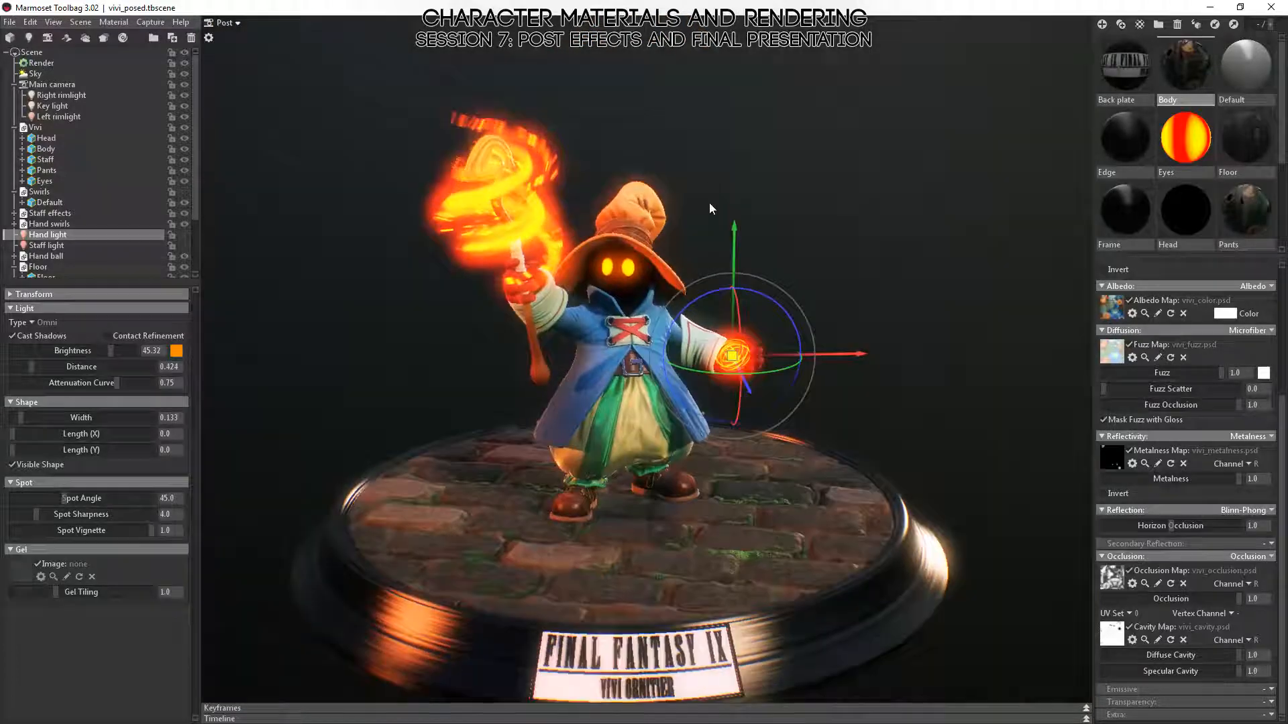
left_click(862, 172)
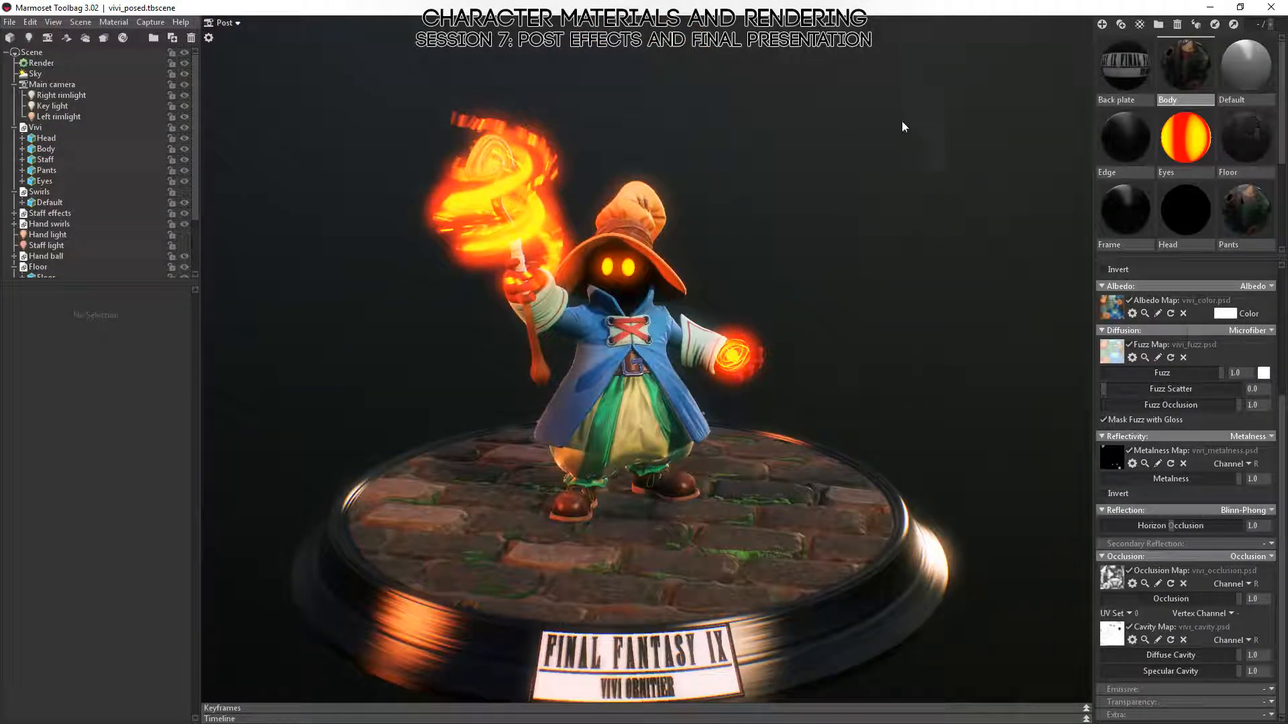
- Compare the reflections on the coat, buckle and satin pants from both sides of the character
right_click_drag(920, 384, 750, 440, "alt")
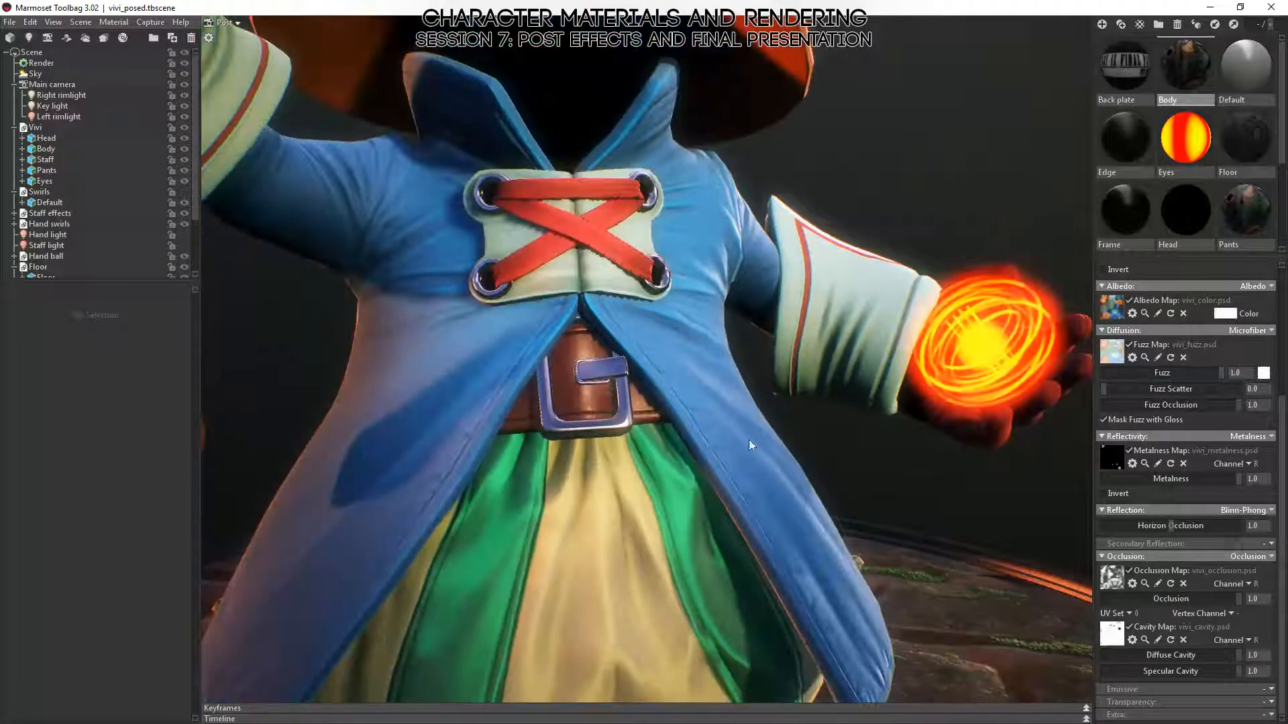
left_click_drag(607, 391, 650, 358, "alt")
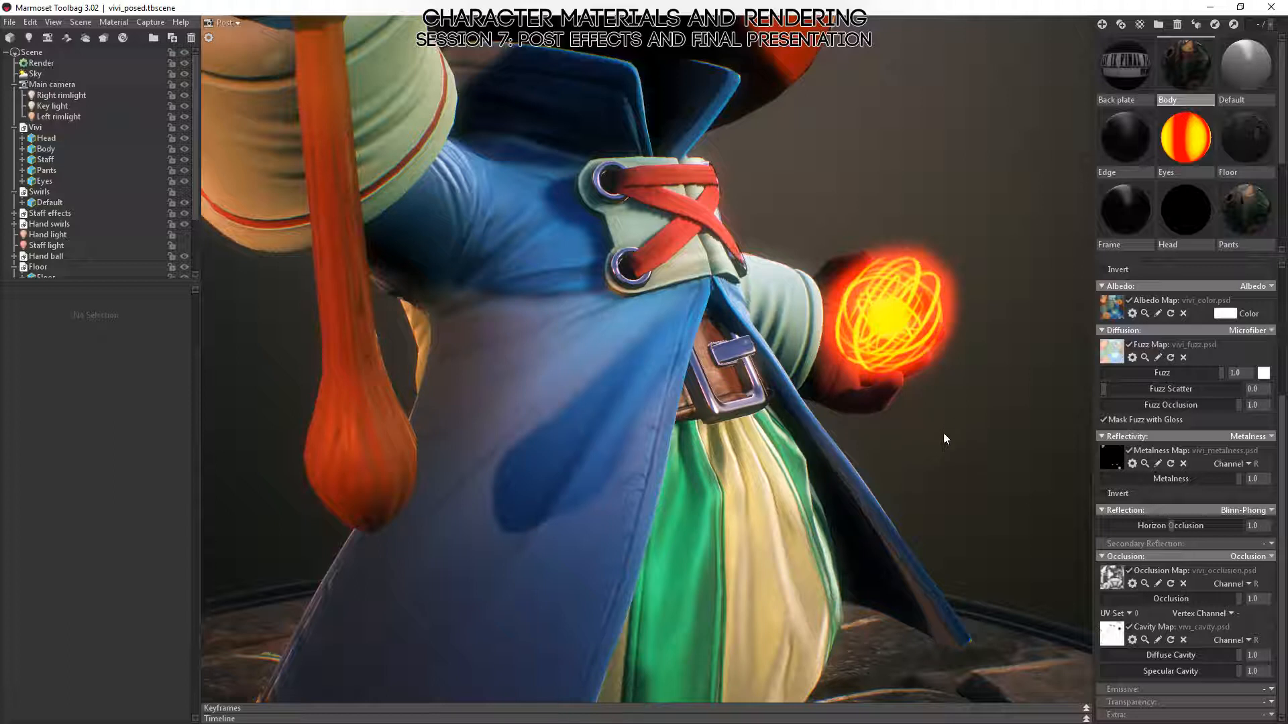
scroll(946, 390, "down", 5)
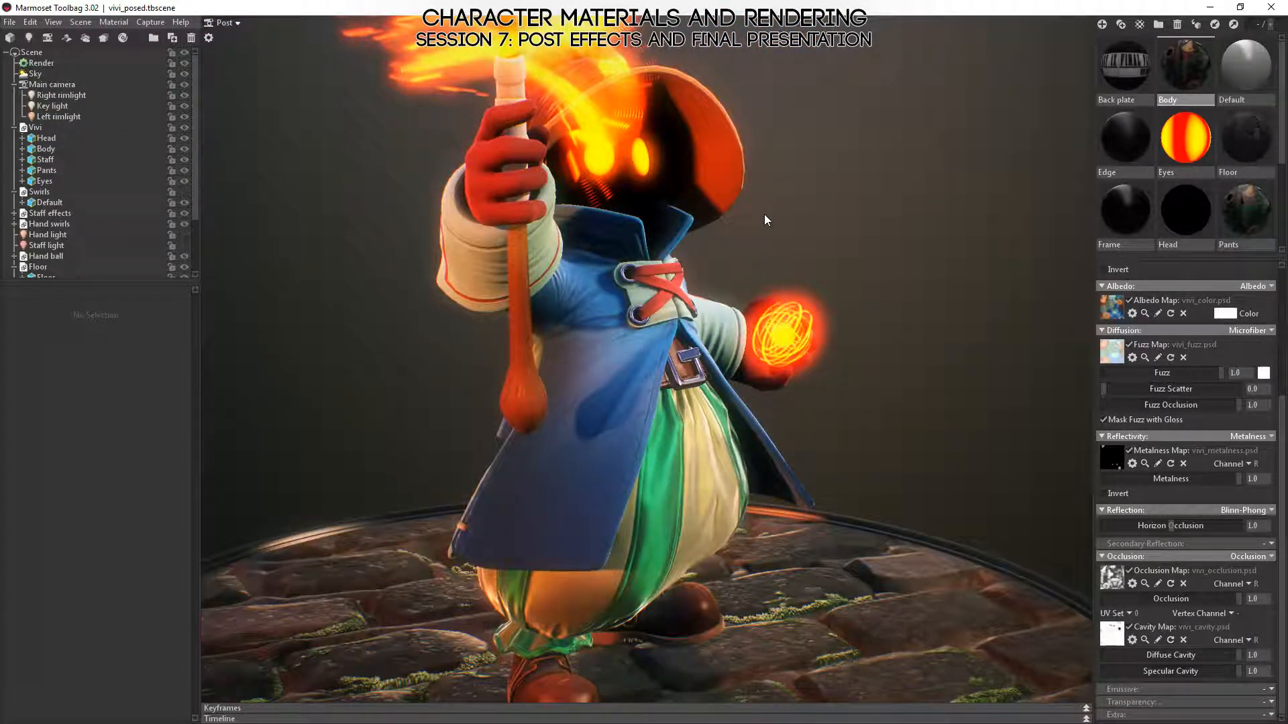
left_click_drag(838, 232, 558, 345)
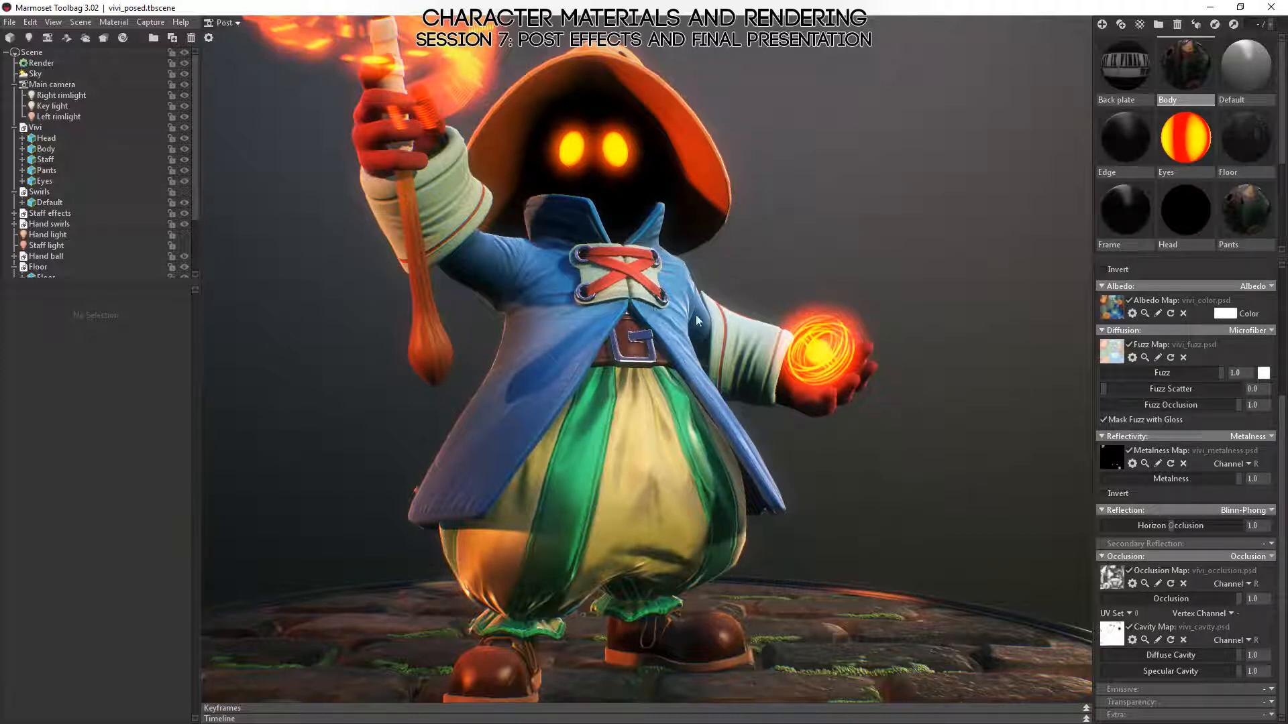
left_click_drag(964, 404, 825, 429)
scroll(646, 440, "up", 2)
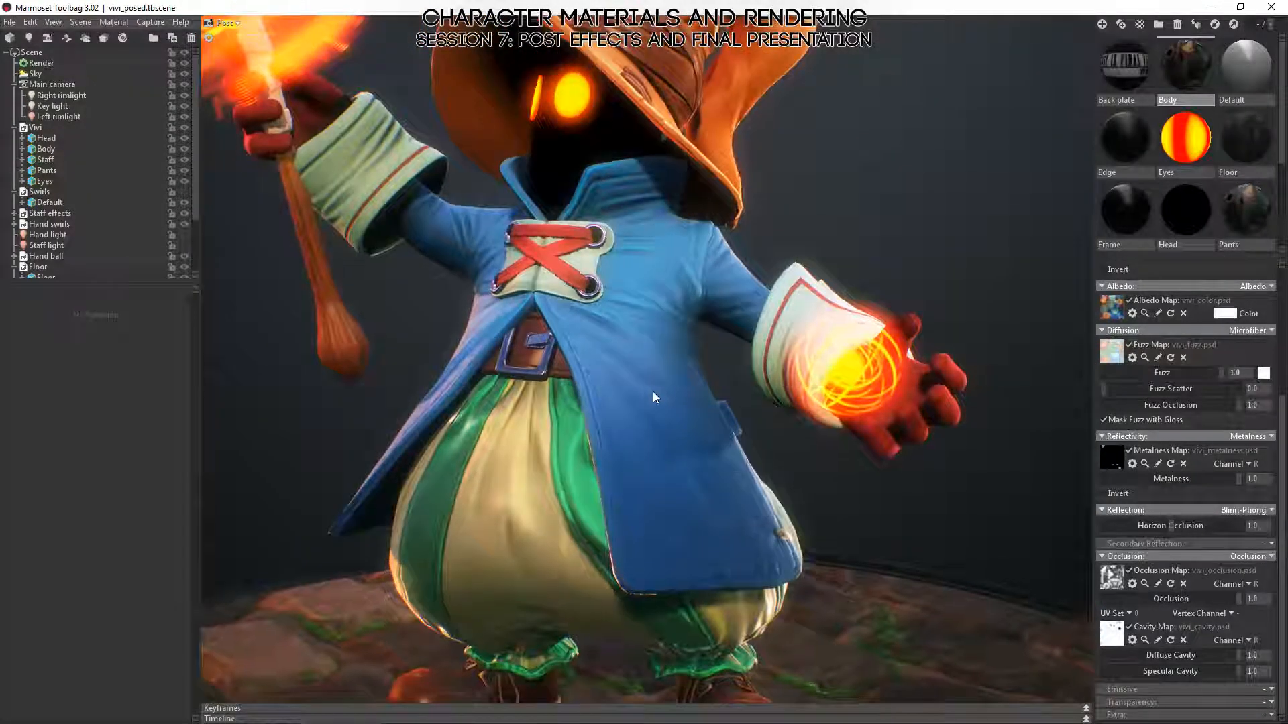
left_click_drag(654, 391, 682, 416)
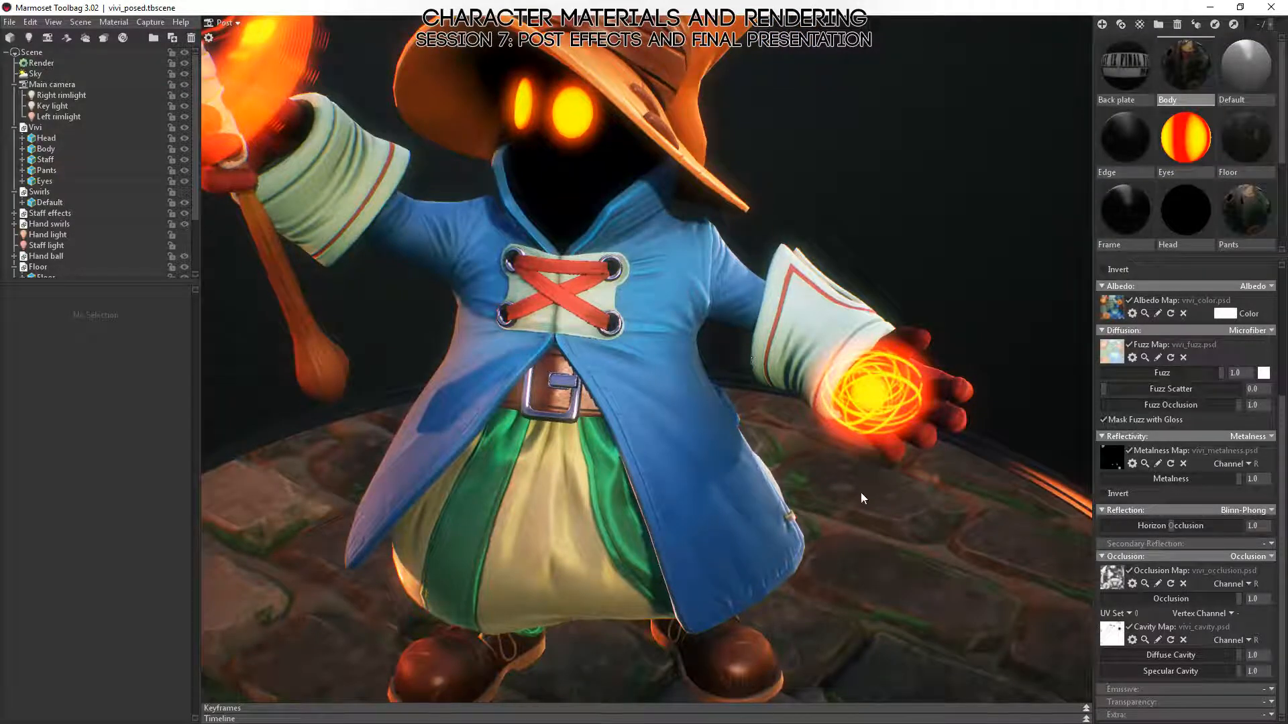
right_click_drag(860, 492, 772, 352)
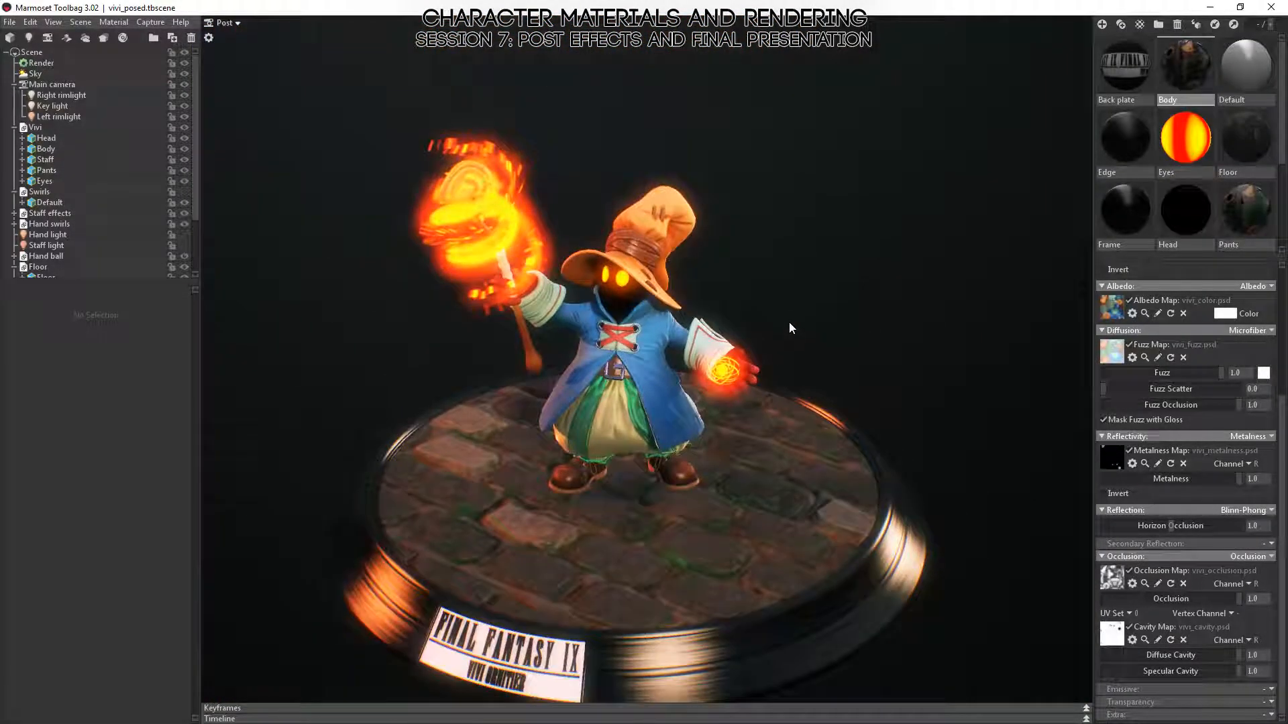
- Inspect the full figure and the metal rim of the base from low and high angles, and examine the torso
left_click_drag(789, 323, 818, 304)
left_click_drag(726, 372, 740, 371)
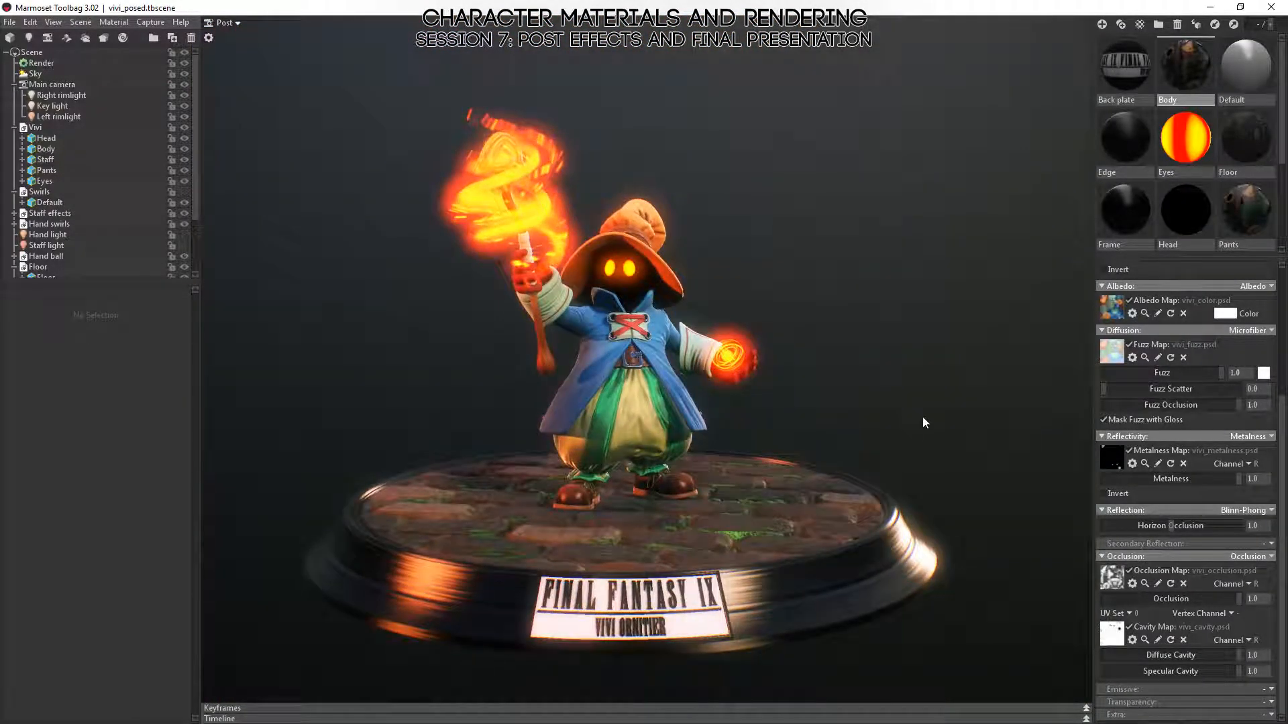
mouse_move(923, 417)
left_mouse_down()
mouse_move(915, 452)
mouse_move(907, 431)
left_mouse_up()
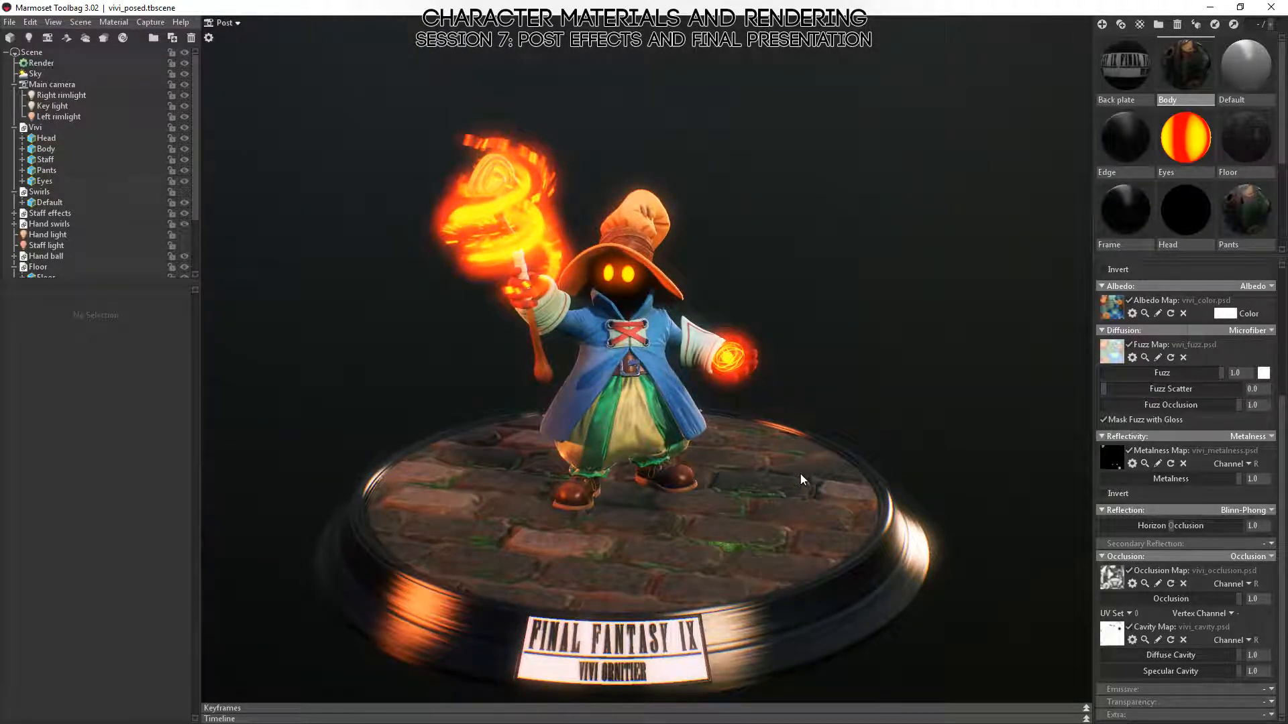
left_click_drag(864, 445, 760, 426)
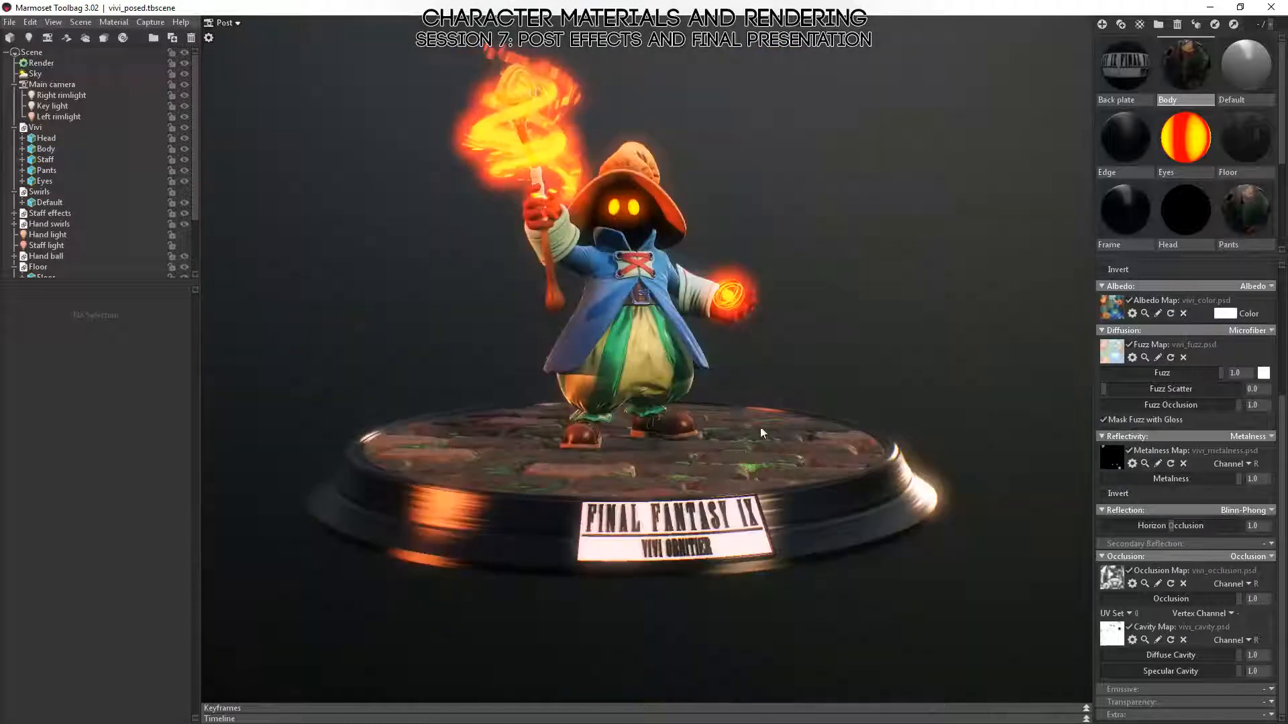
right_click_drag(759, 425, 796, 322)
middle_click_drag(795, 322, 809, 491)
left_click_drag(808, 490, 774, 583)
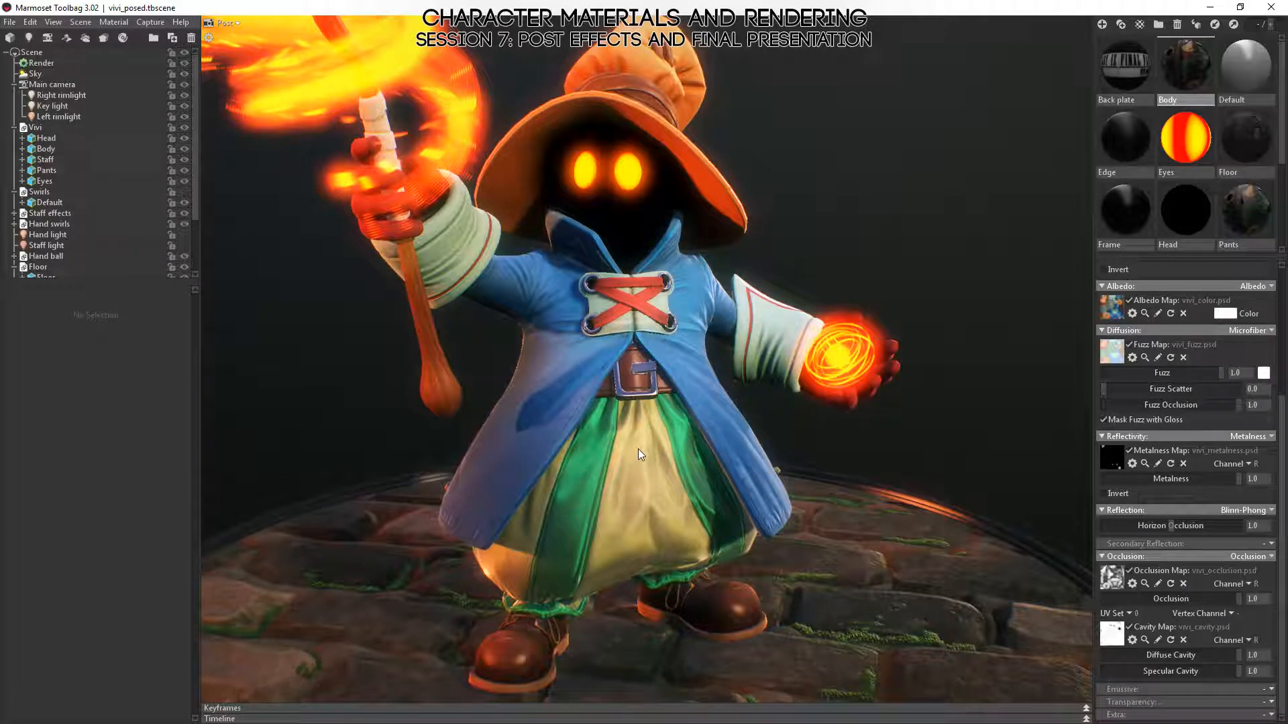
right_click_drag(691, 461, 820, 566)
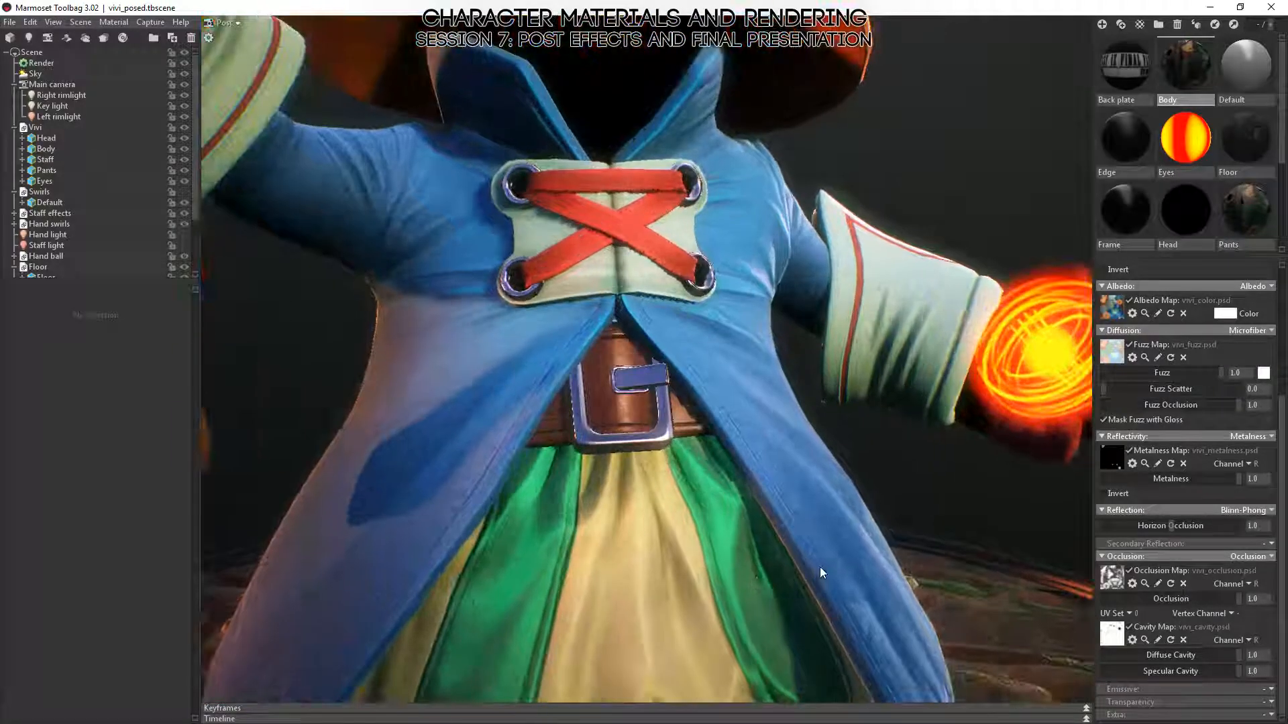
- Examine the floor's bricks and moss and the boots at grazing and steep angles, and view them with the character
middle_click_drag(819, 566, 627, 184)
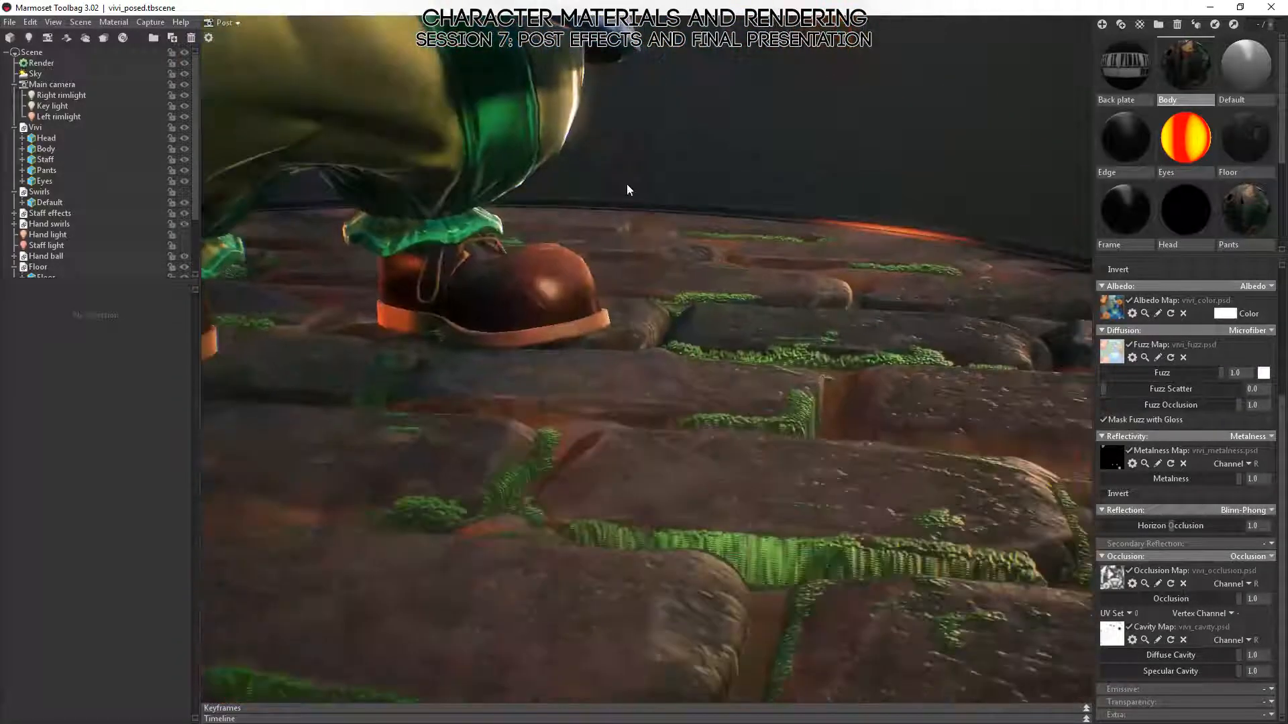
left_click_drag(627, 184, 776, 402)
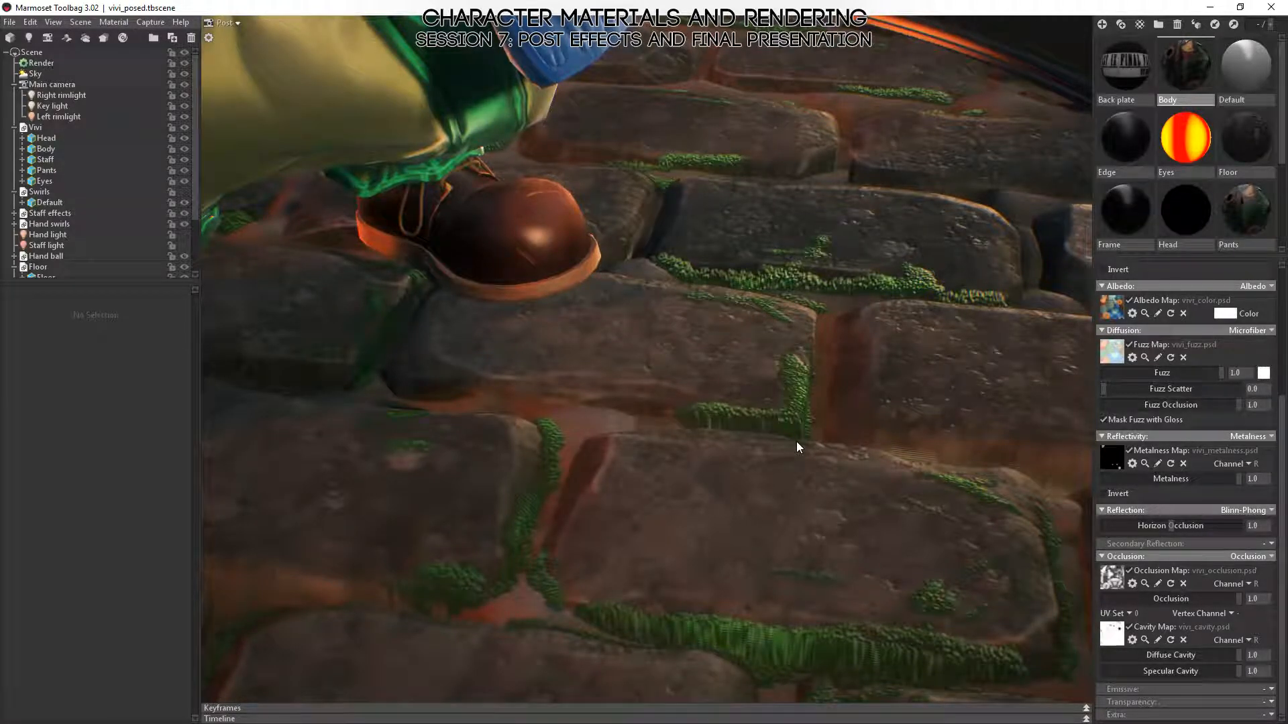
left_click_drag(796, 442, 894, 385)
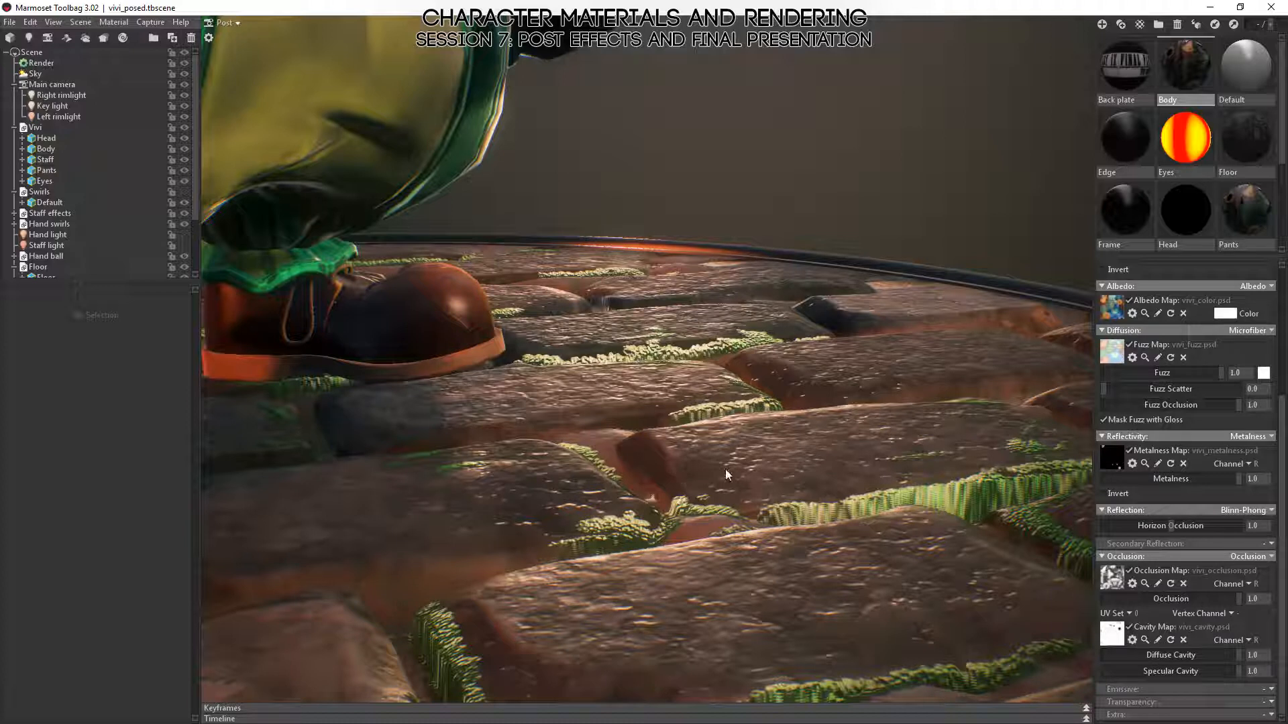
left_click_drag(840, 449, 782, 394)
scroll(782, 387, "down", 3)
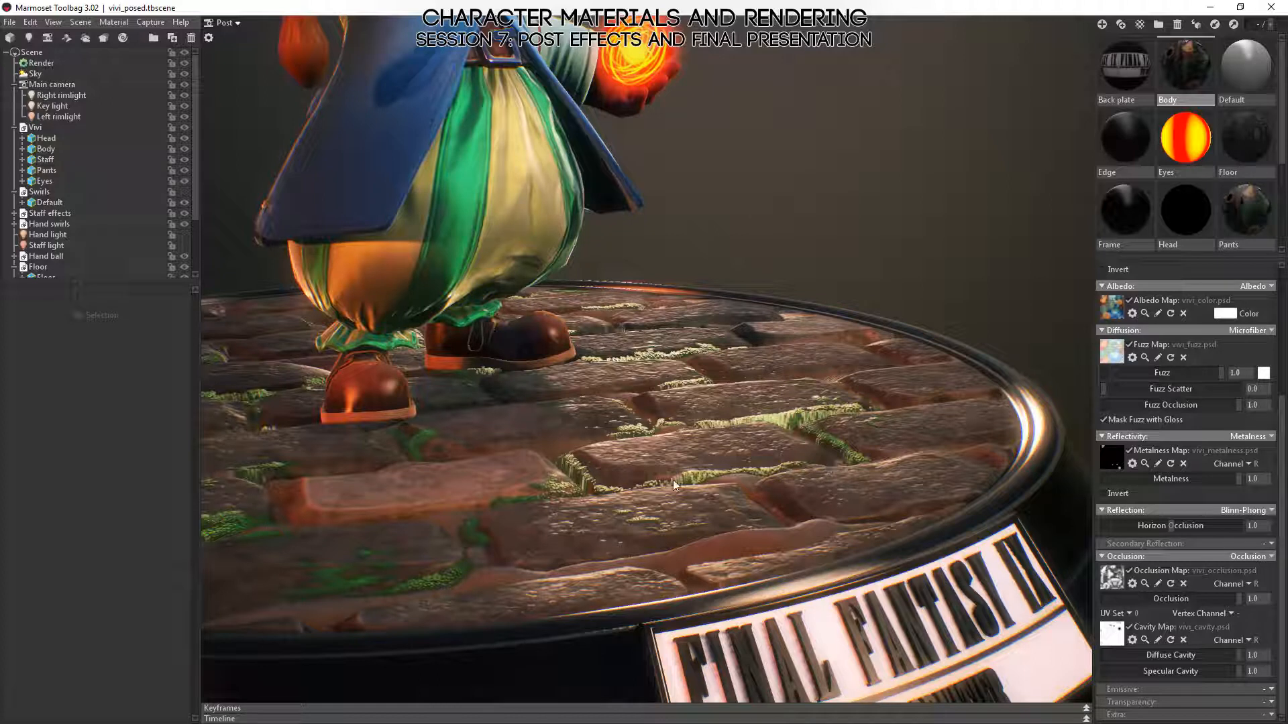
mouse_move(799, 407)
left_mouse_down()
mouse_move(764, 466)
mouse_move(787, 420)
left_mouse_up()
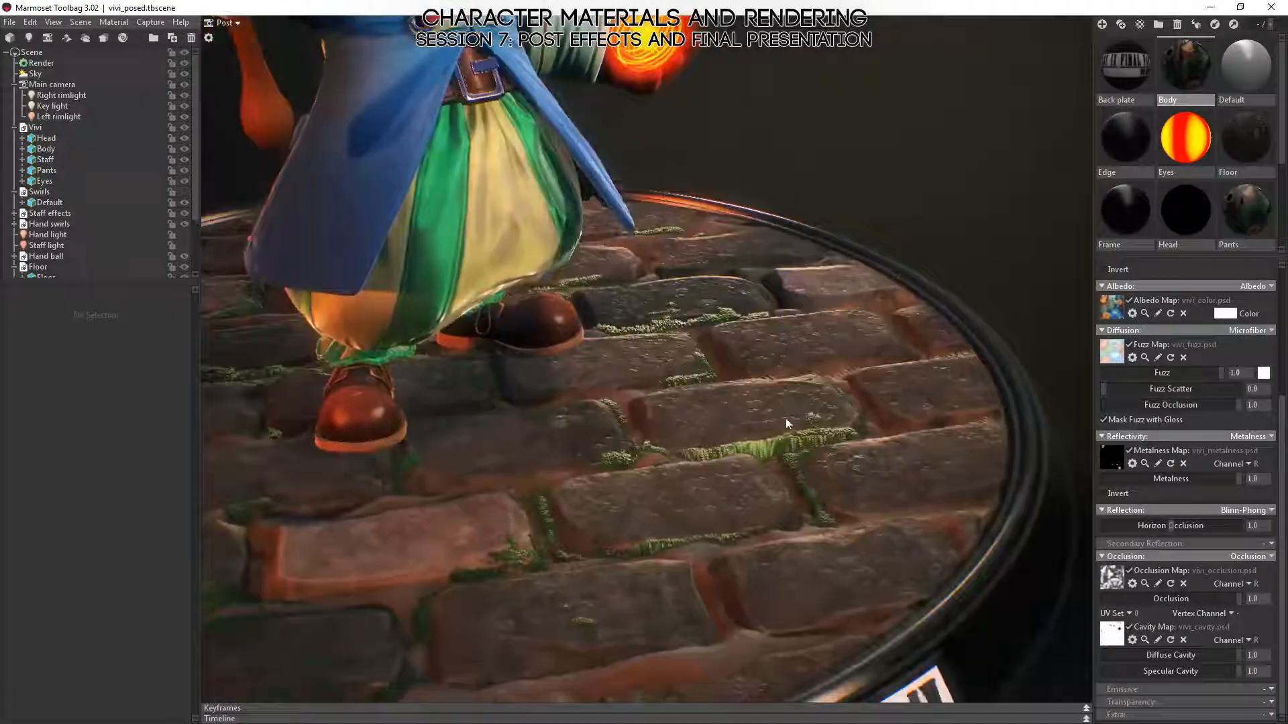
middle_click_drag(725, 330, 799, 493)
left_click_drag(799, 492, 677, 429)
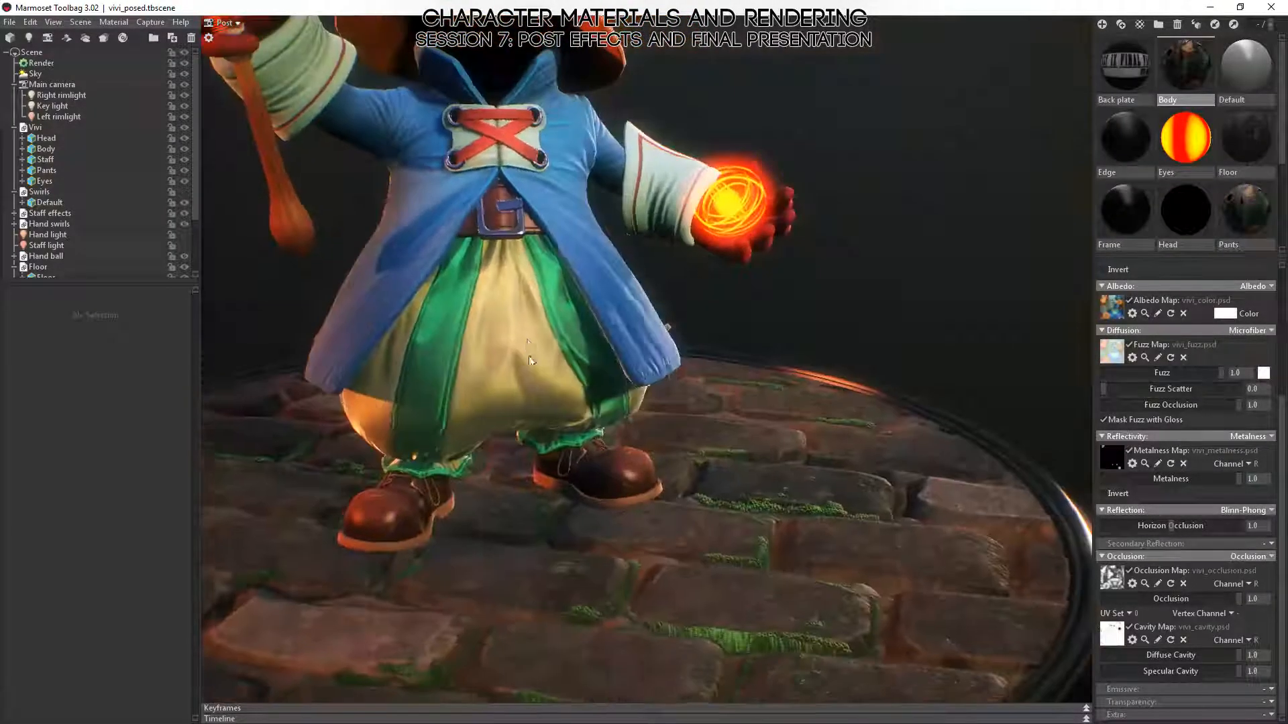
middle_click_drag(600, 312, 645, 460)
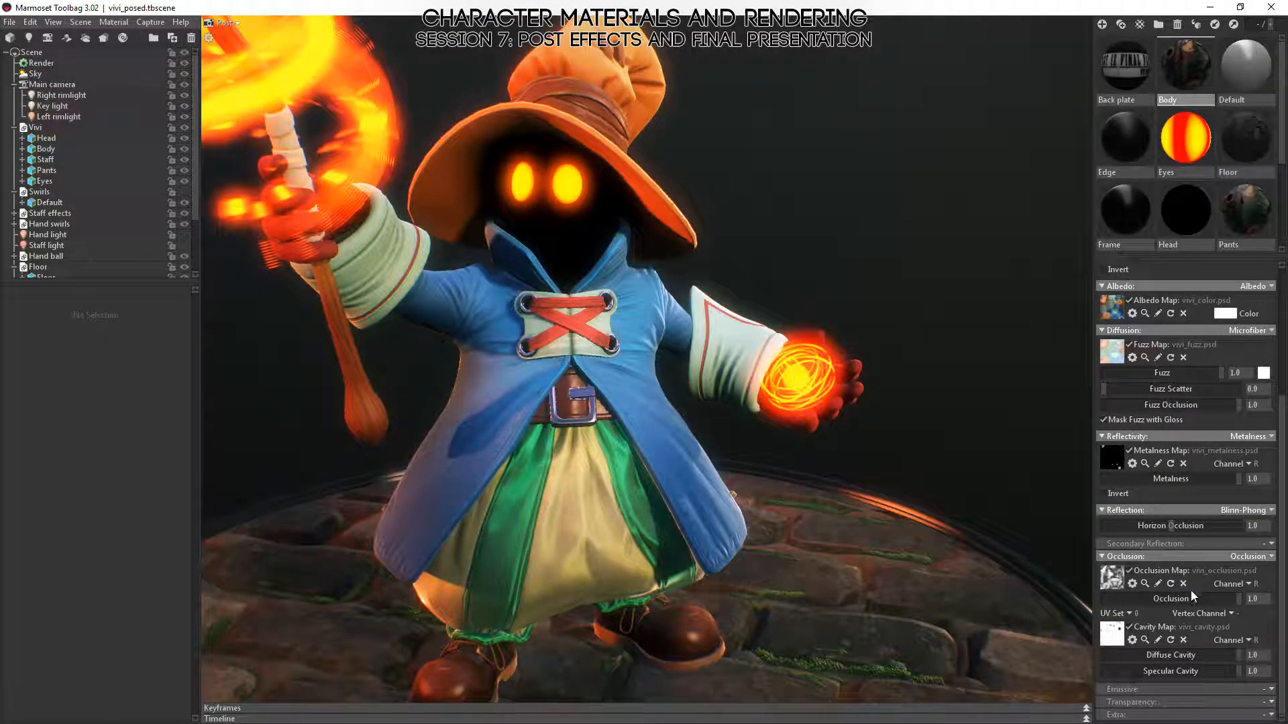
middle_click_drag(883, 510, 855, 347)
left_click_drag(855, 348, 745, 424)
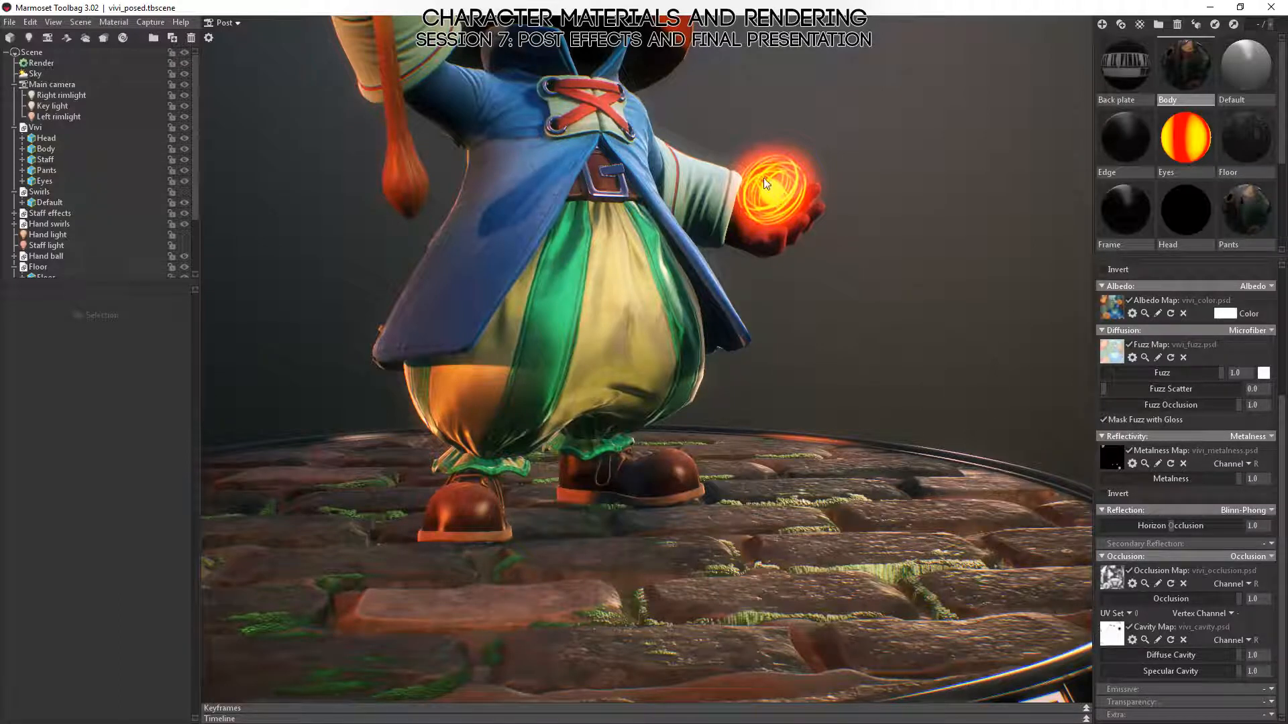
- Review the Marmoset Viewer export settings, including the texture quality choices, and close them without exporting
left_click(10, 22)
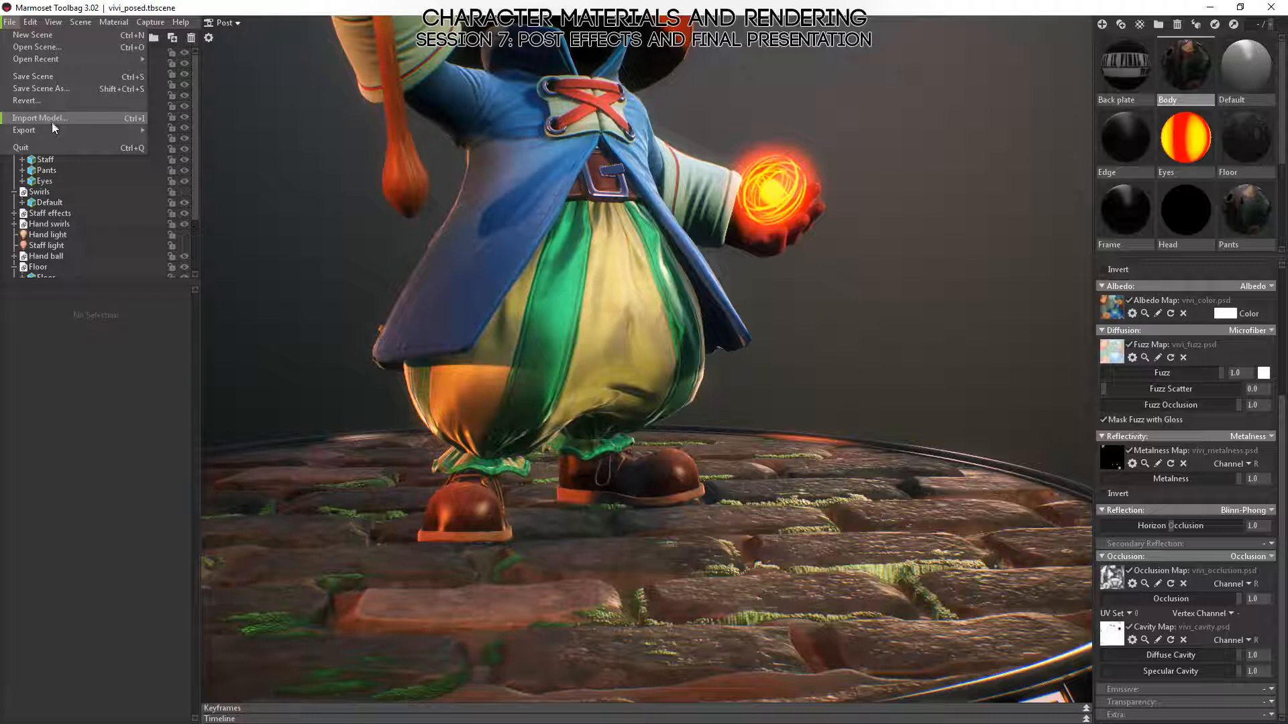
mouse_move(48, 130)
left_click(187, 130)
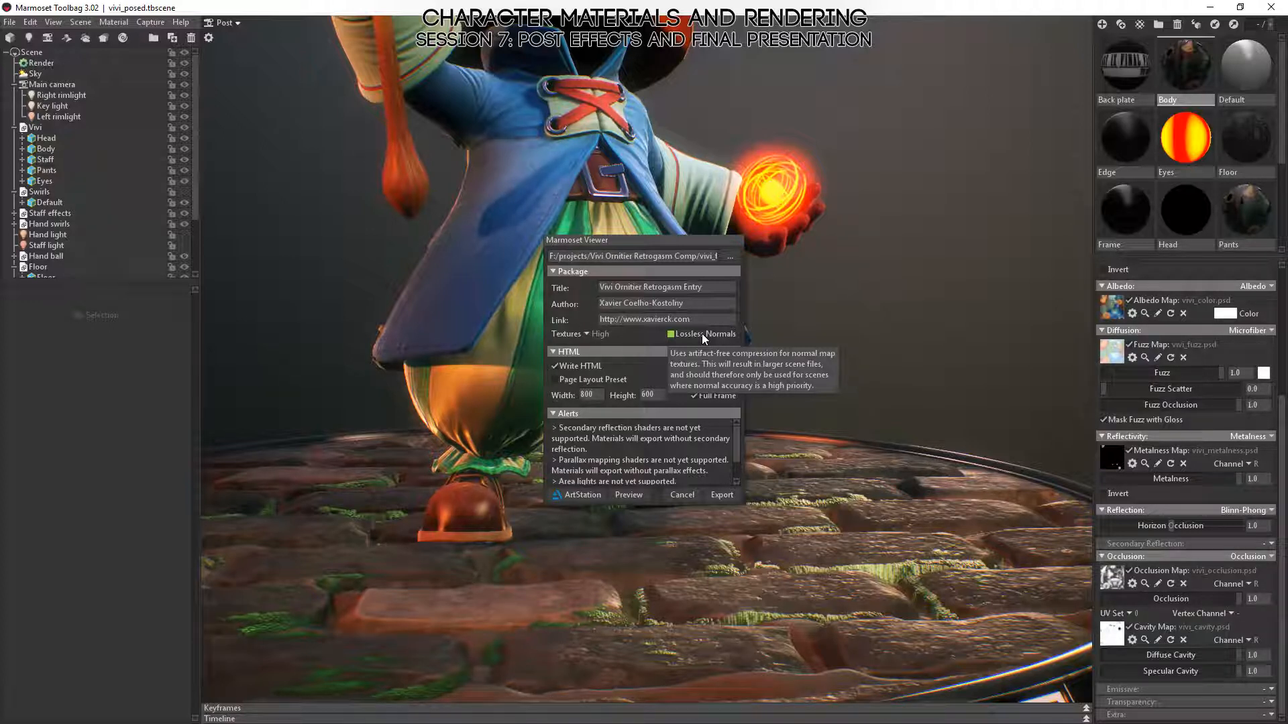
left_click(586, 333)
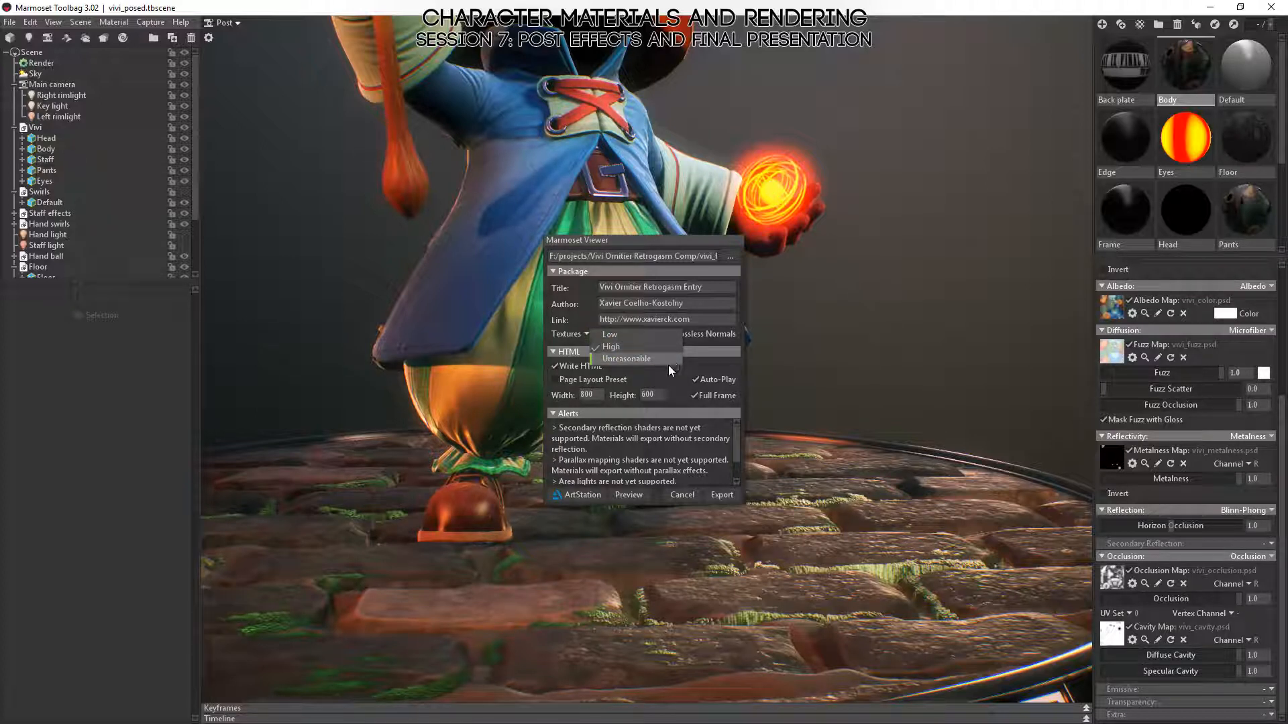
left_click(718, 361)
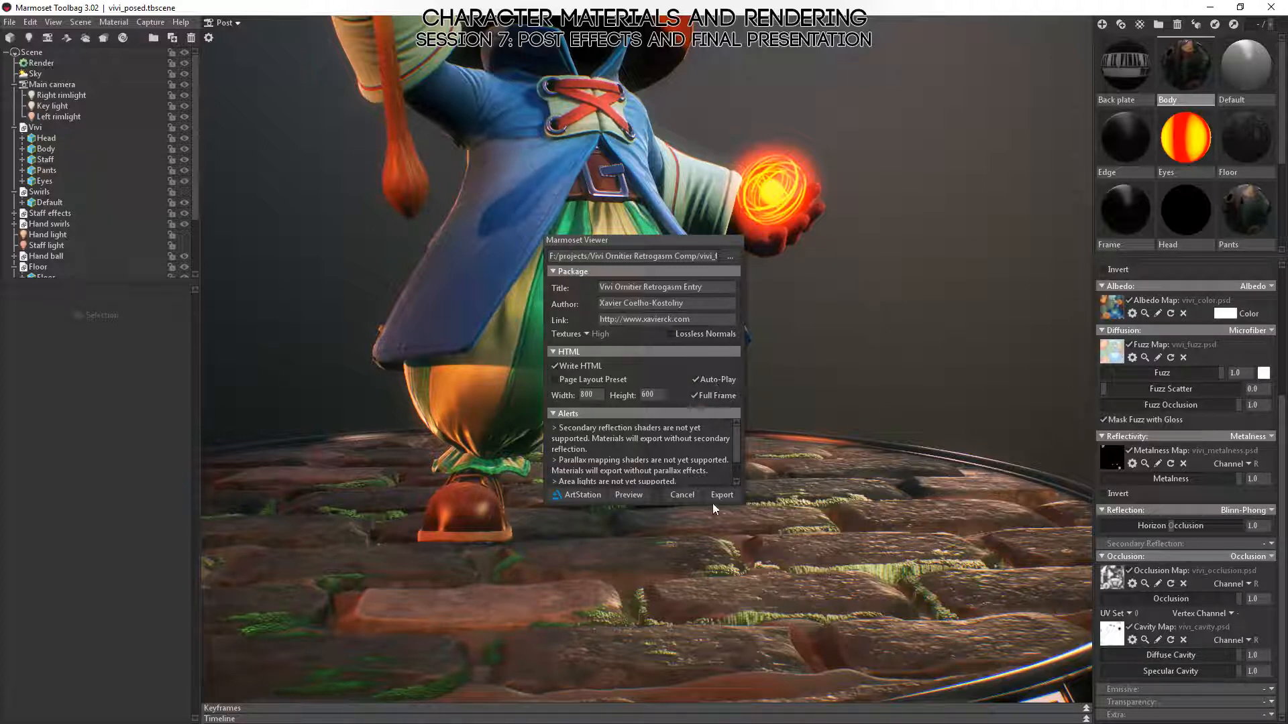
left_click(681, 495)
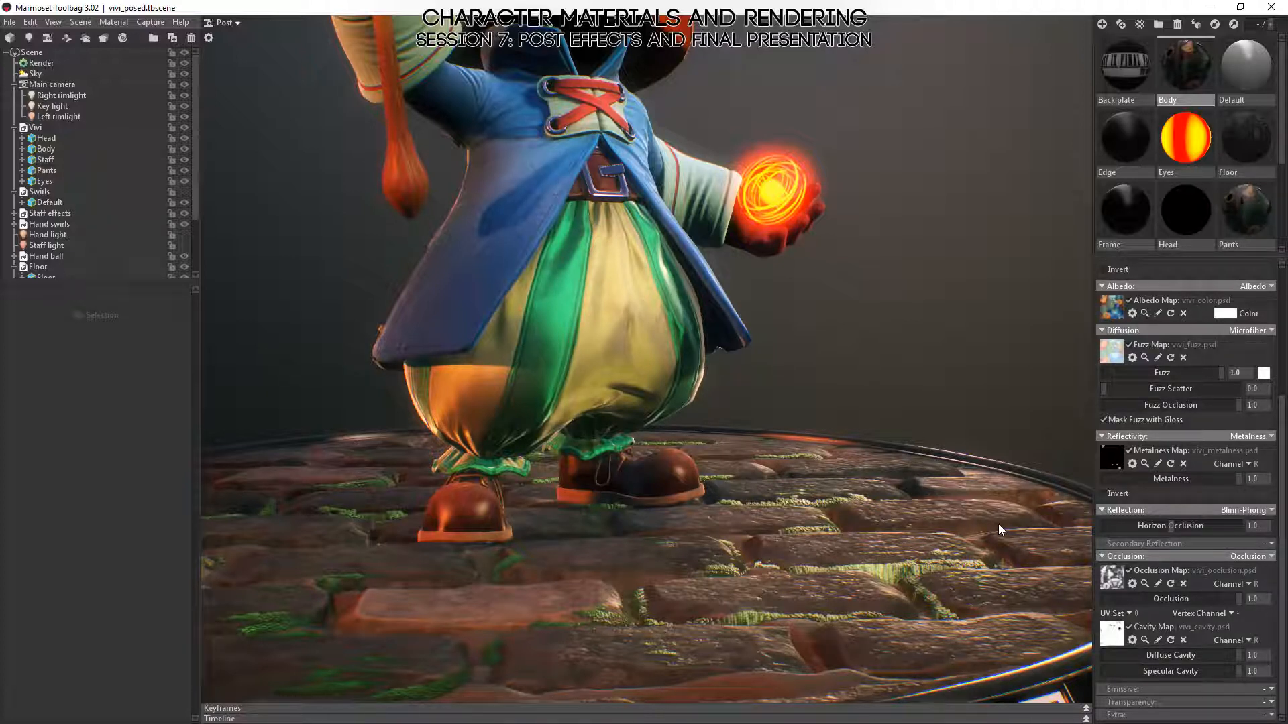
- View the whole figure on its base from above and from a lower front angle, and look through the scene's remaining materials
left_click_drag(730, 146, 803, 461)
right_click_drag(803, 460, 713, 311)
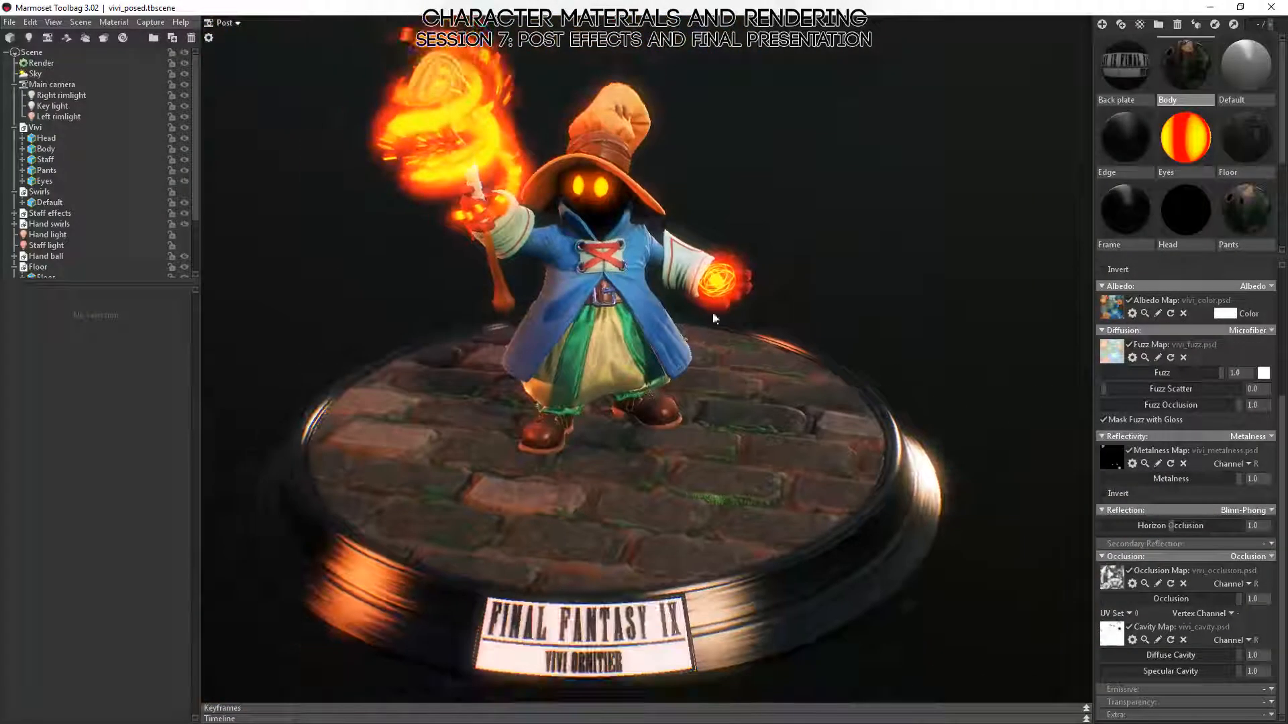
left_click_drag(712, 311, 735, 268)
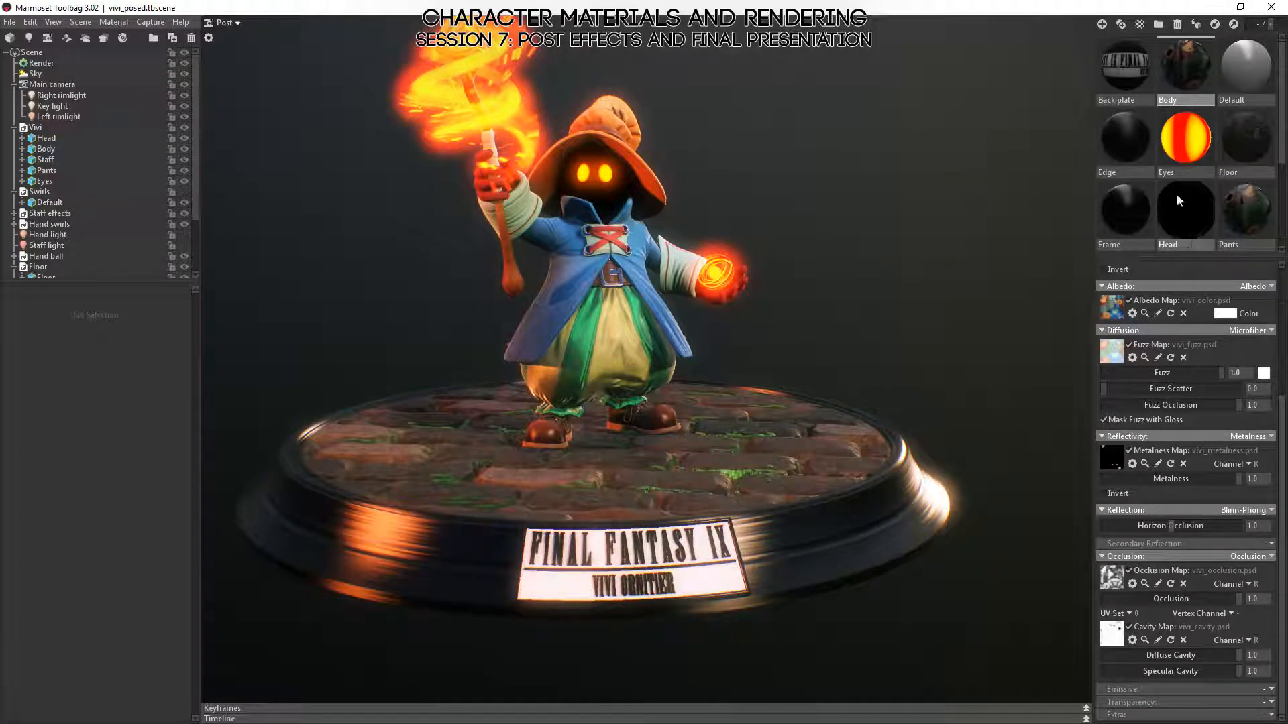
scroll(1183, 201, "down", 3)
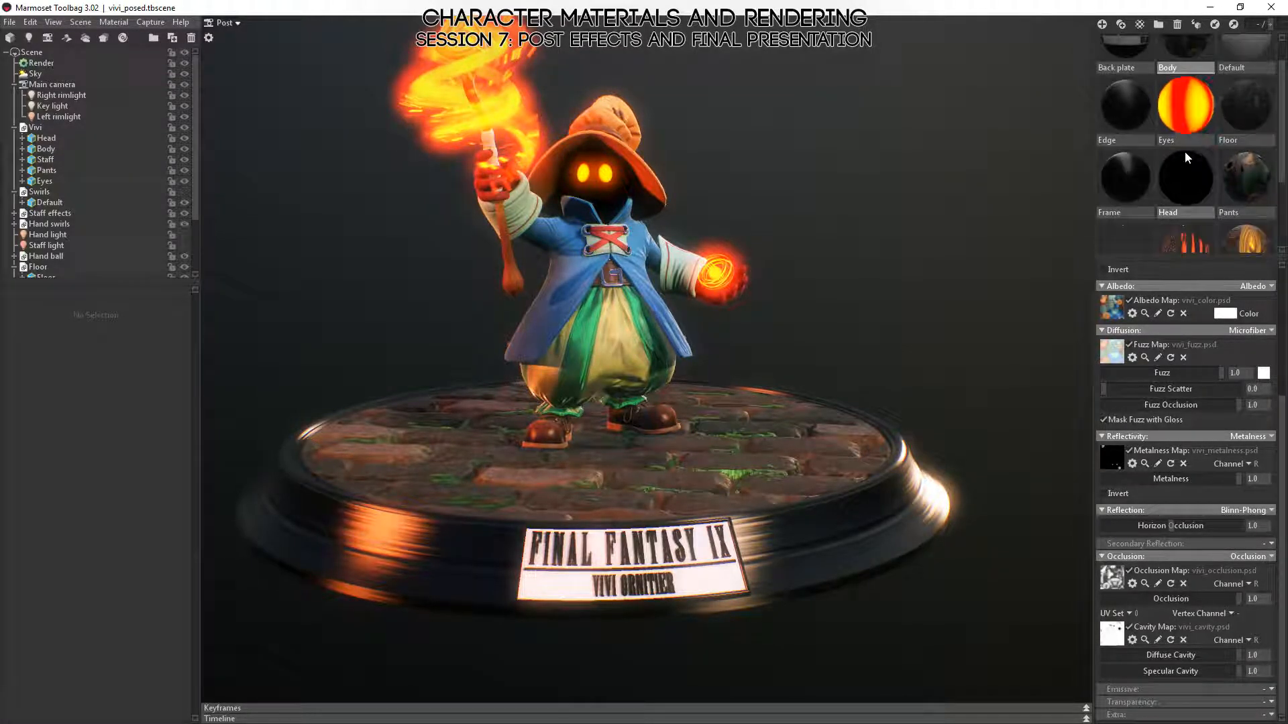
scroll(1181, 186, "down", 2)
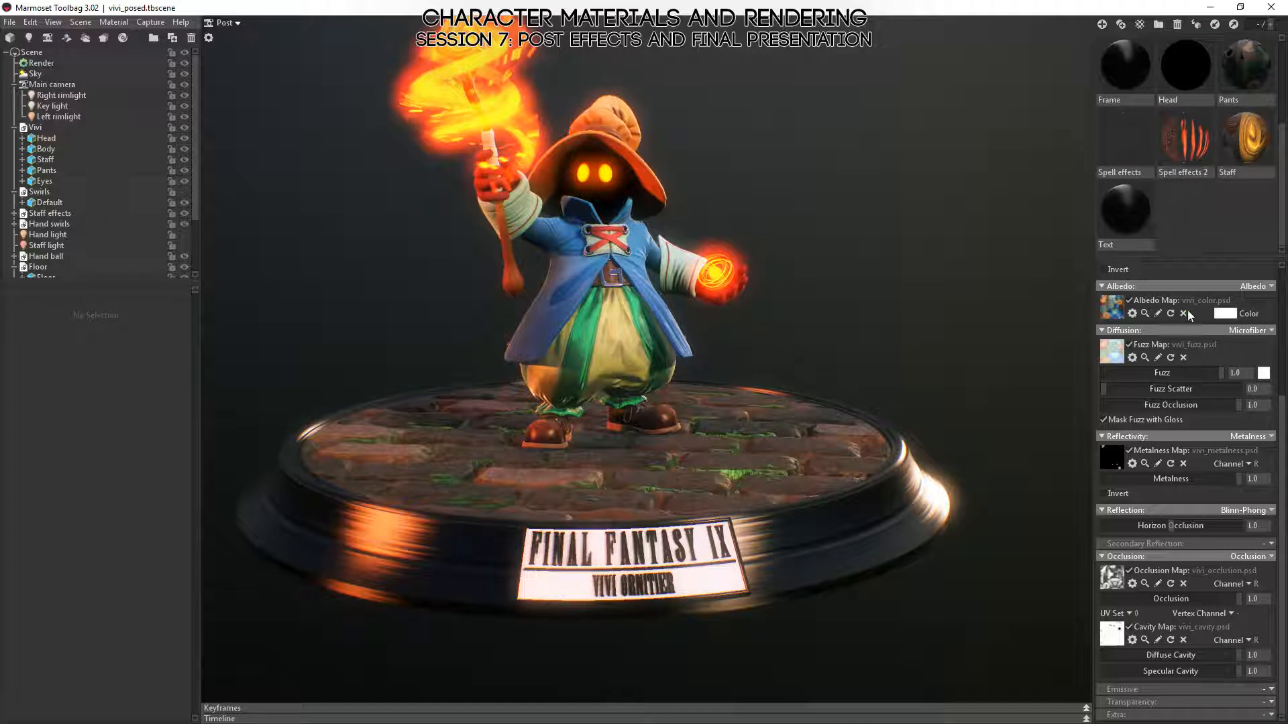